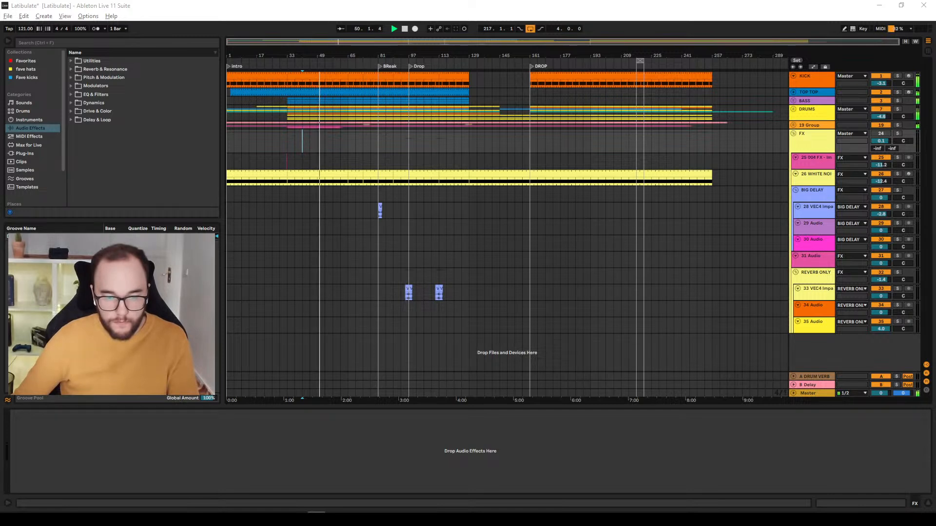
Listen to the arrangement from bars 21, 33 and 45 and view the Master track's device chain.
click(264, 137)
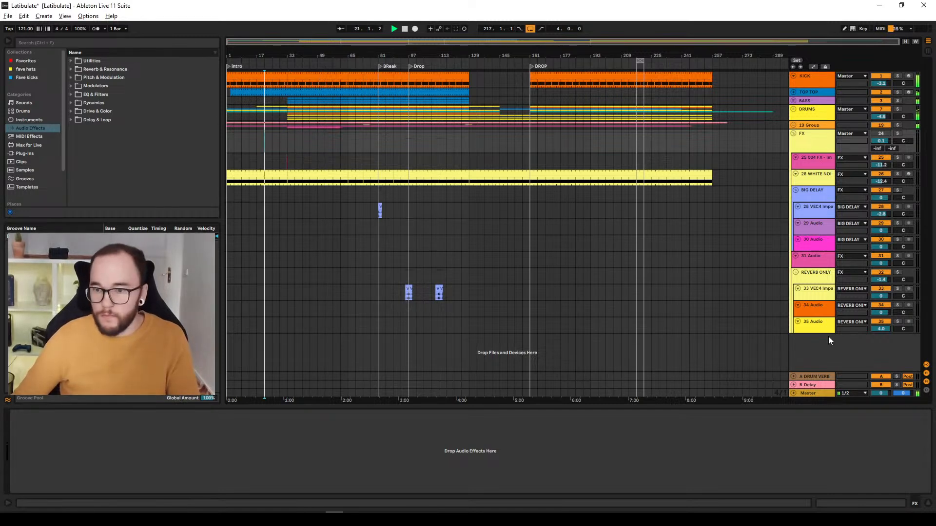
click(824, 394)
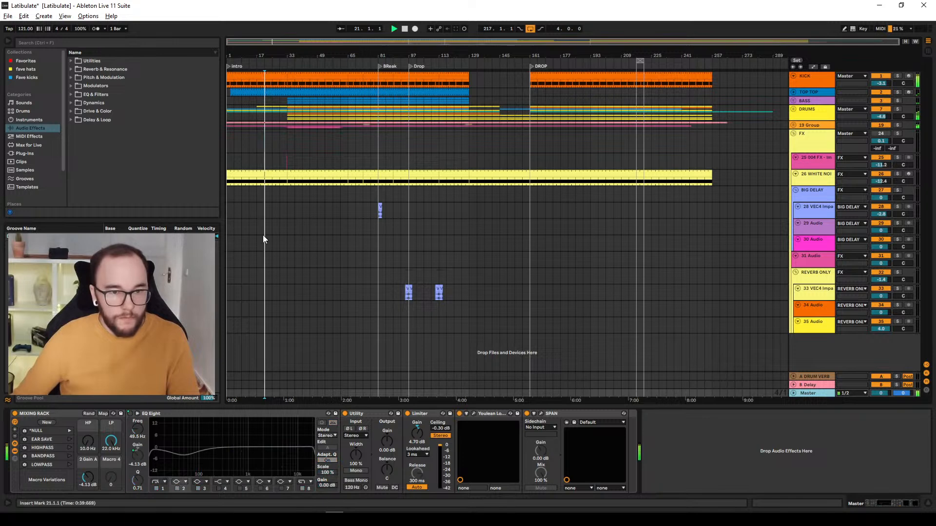
click(287, 142)
click(310, 139)
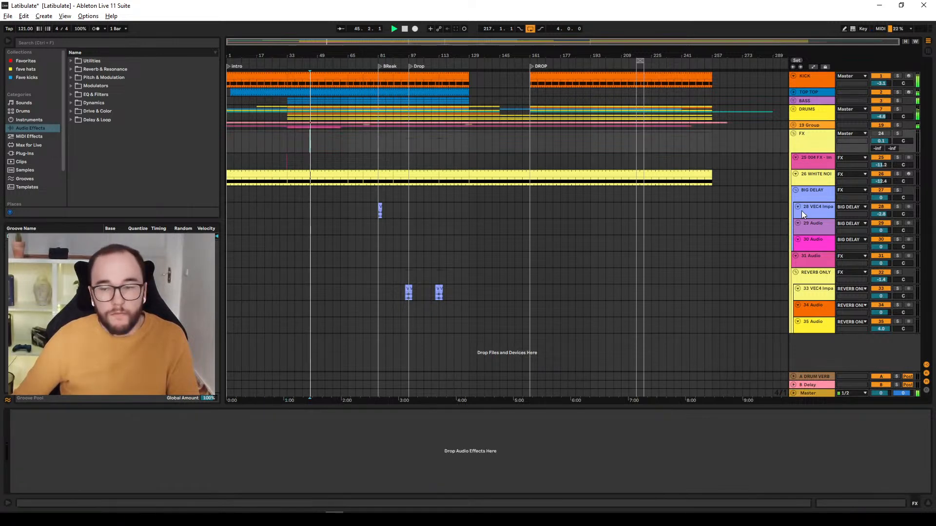
Collapse the FX group and, in the expanded BASS group, set the soloed SUB track's volume to -2.2 dB.
click(793, 133)
click(793, 101)
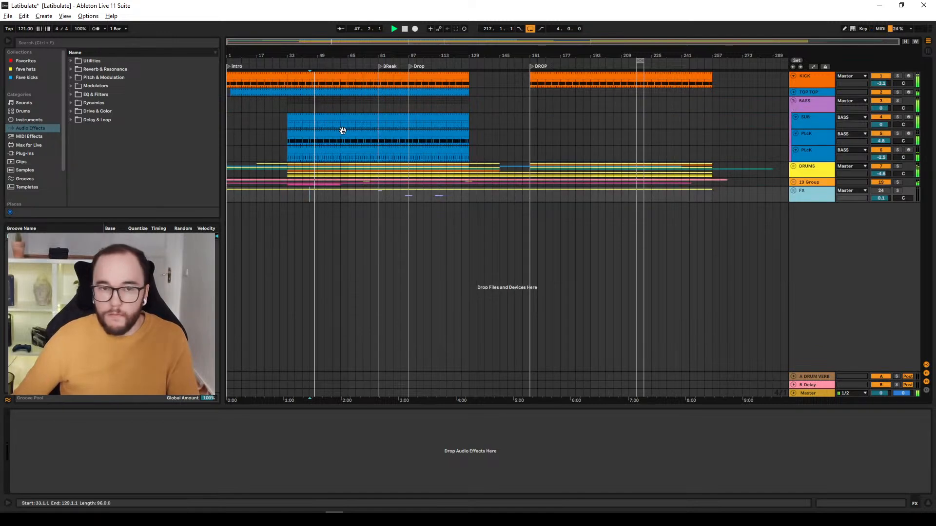
click(897, 117)
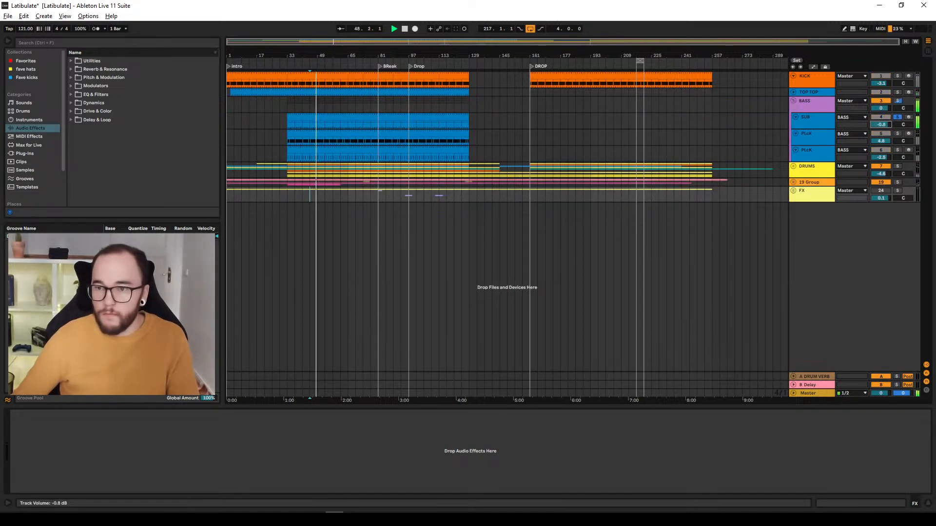
drag(881, 128, 882, 133)
click(897, 117)
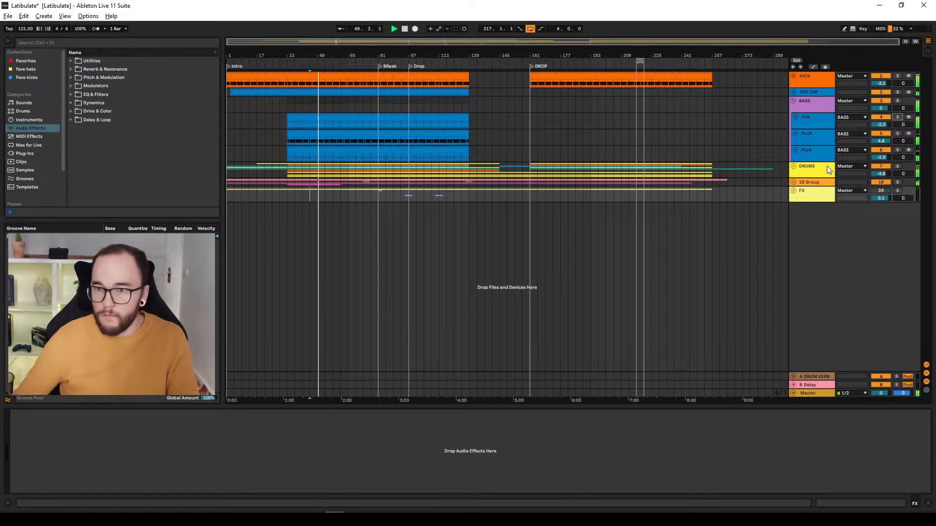
Solo the KICK track and examine its Drum Rack chains, EDM Kick 40 and 004 Kick.
click(898, 76)
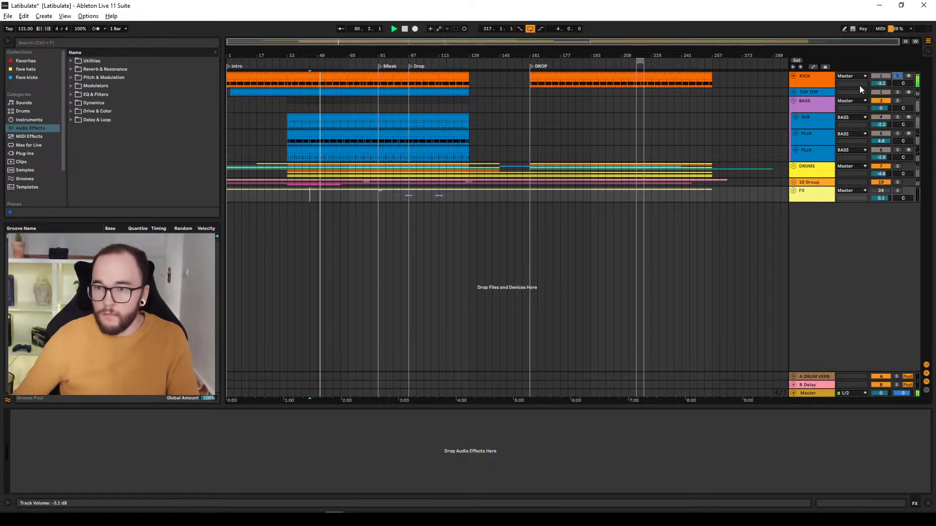
click(809, 82)
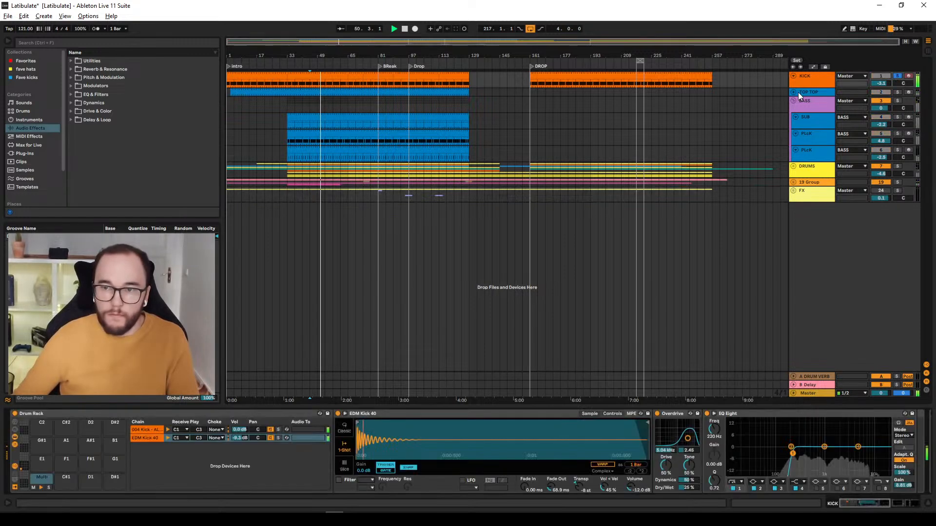
click(168, 438)
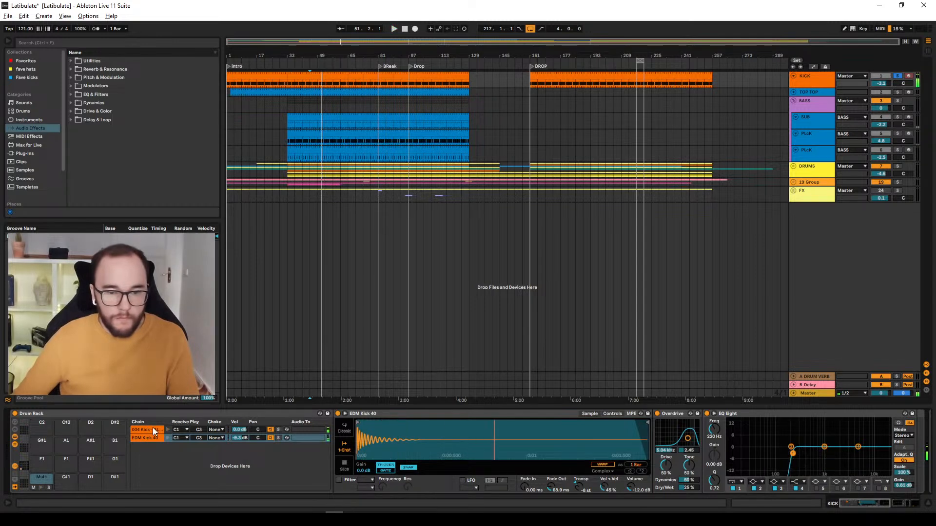
click(150, 431)
key(alt+Tab)
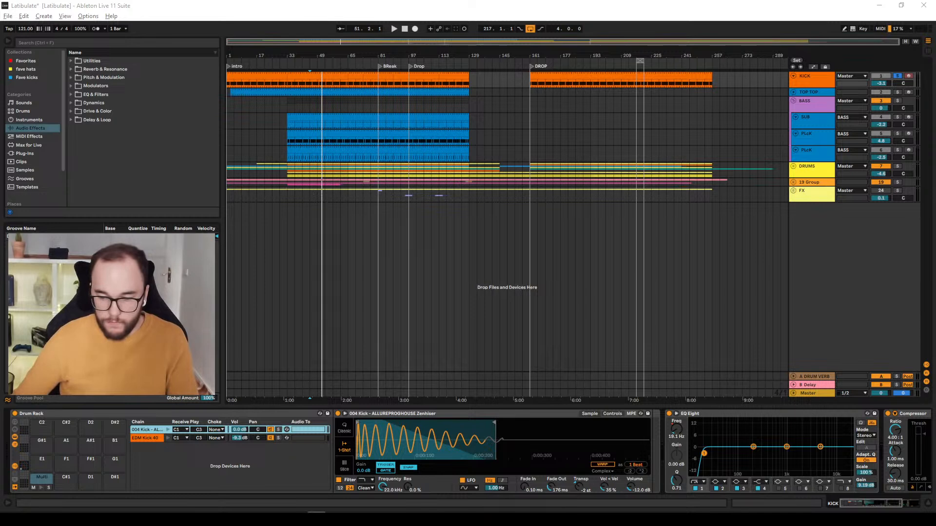
Play the soloed kick from bar 33 and trim the end of the 004 Kick sample slightly.
click(288, 103)
key(space)
scroll(288, 103, up, 5)
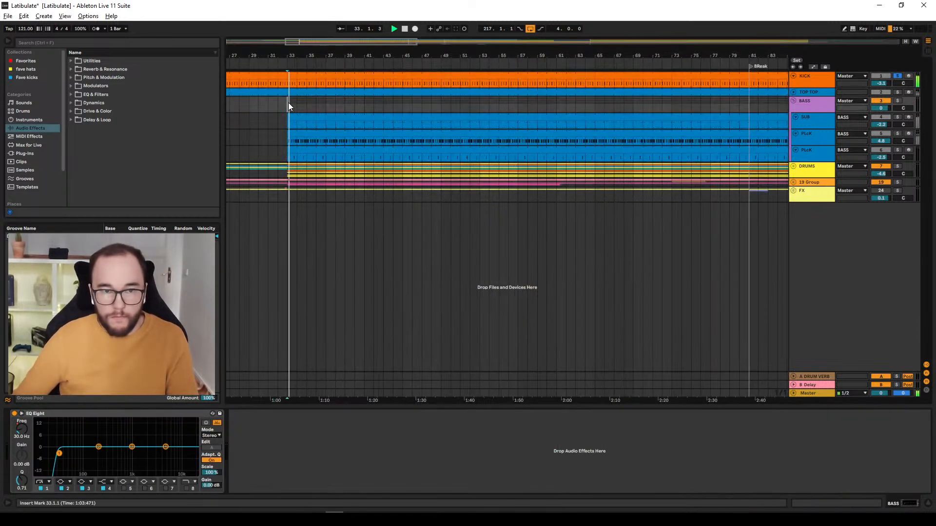
click(815, 75)
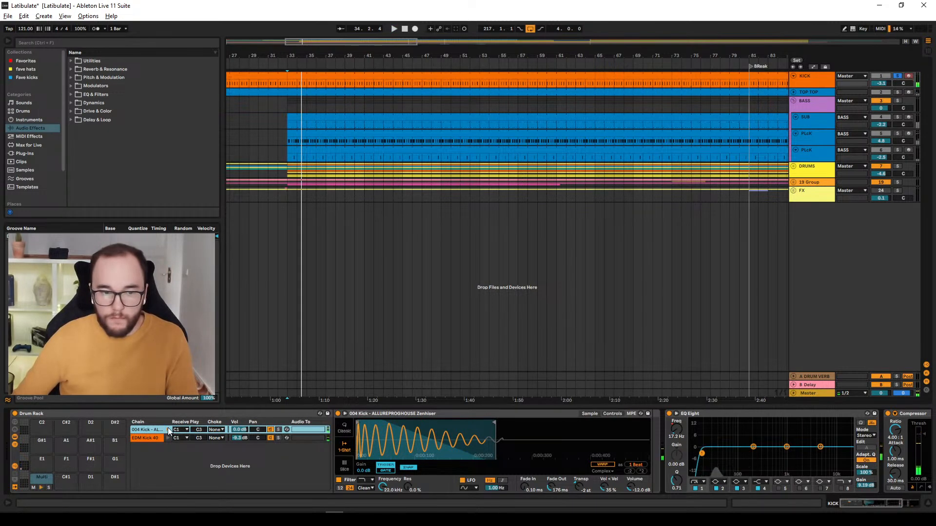
drag(494, 423, 482, 423)
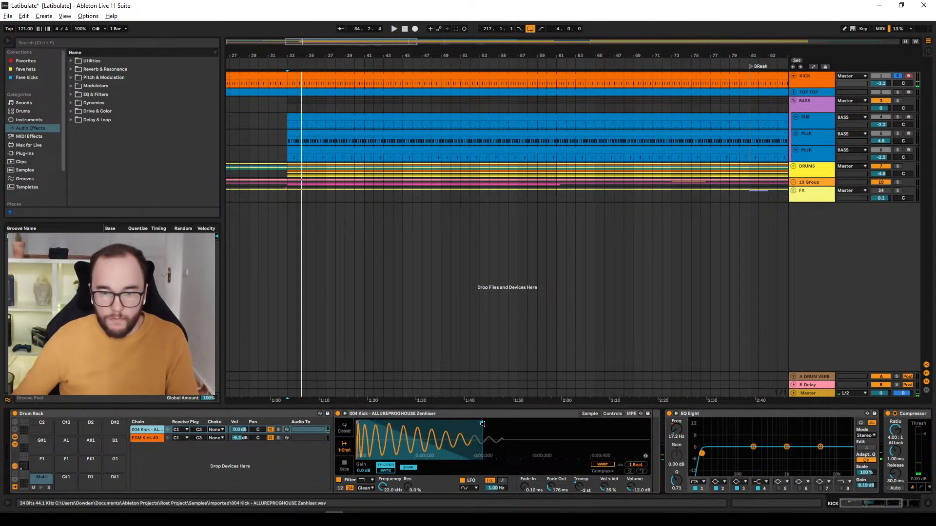
click(168, 429)
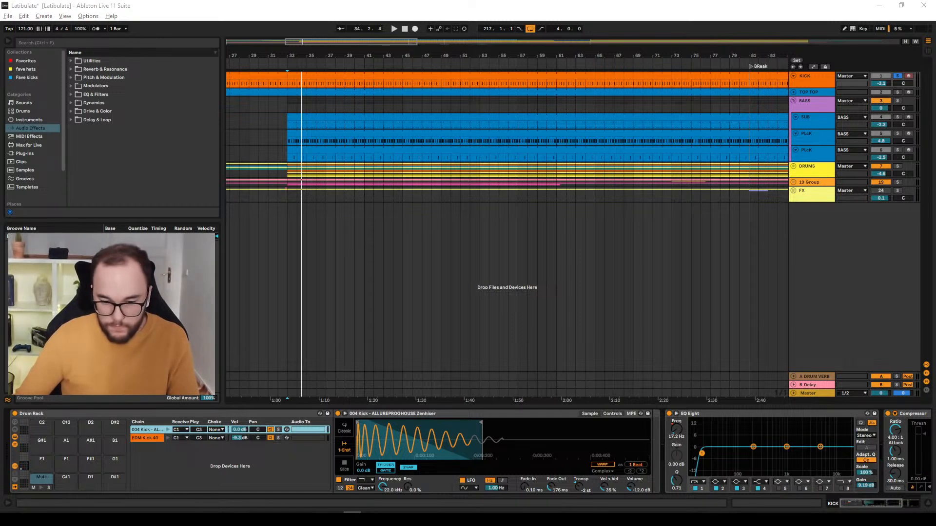
Replay the kick from bar 33, trim the 004 Kick sample's end further and set its Fade Out to 141 ms.
click(306, 114)
key(space)
click(815, 75)
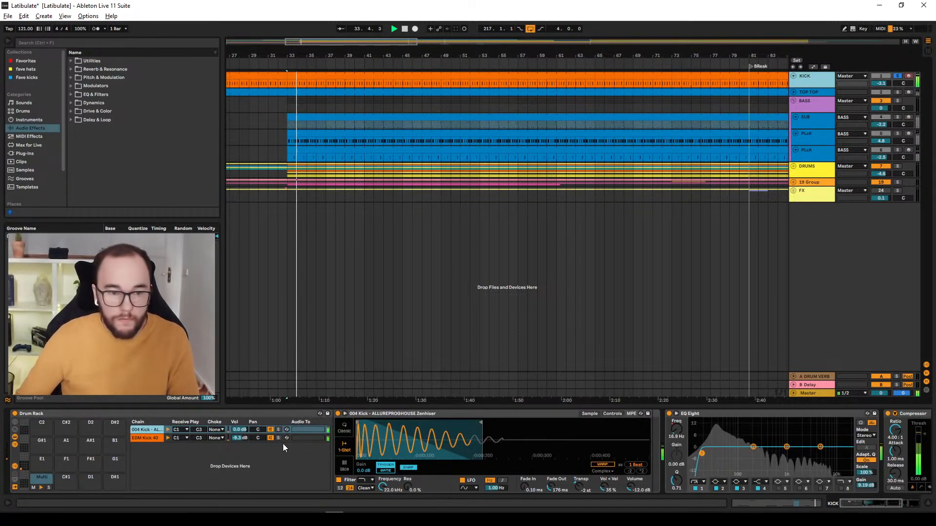
click(297, 430)
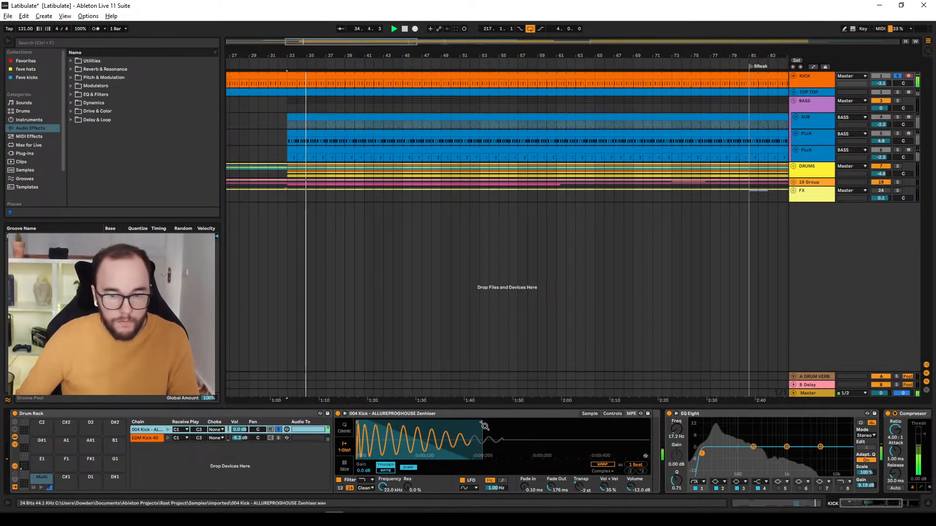
drag(485, 426, 461, 424)
drag(552, 488, 552, 494)
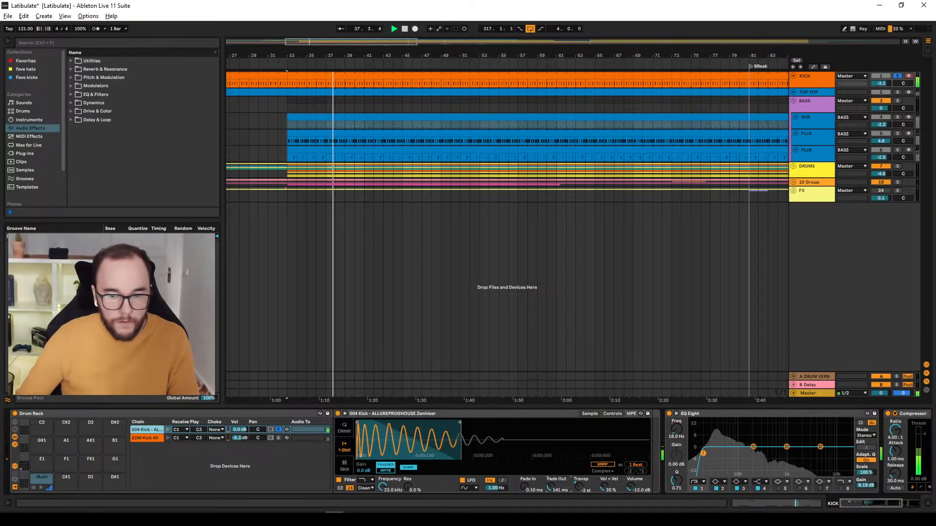
Compare the kick with and without the EDM Kick 40 layer, and set that layer's volume to -13.7 dB.
click(278, 430)
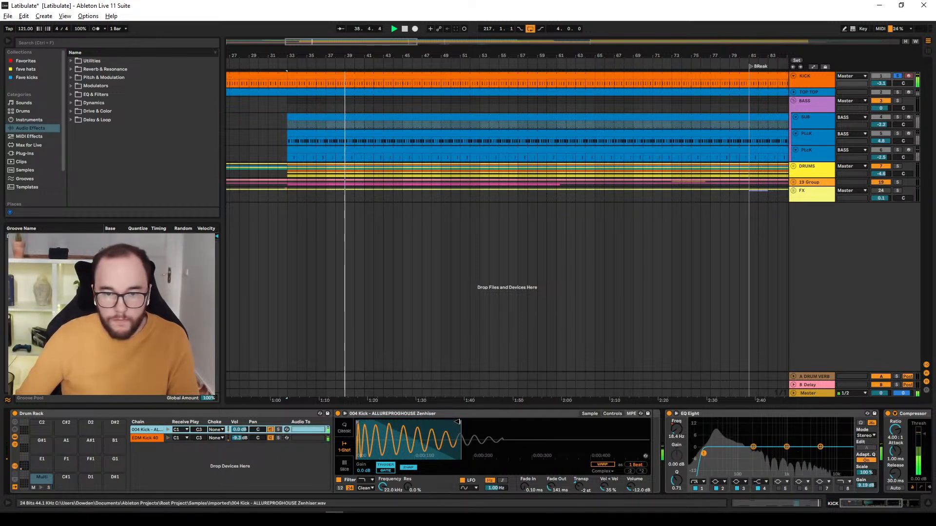
click(271, 438)
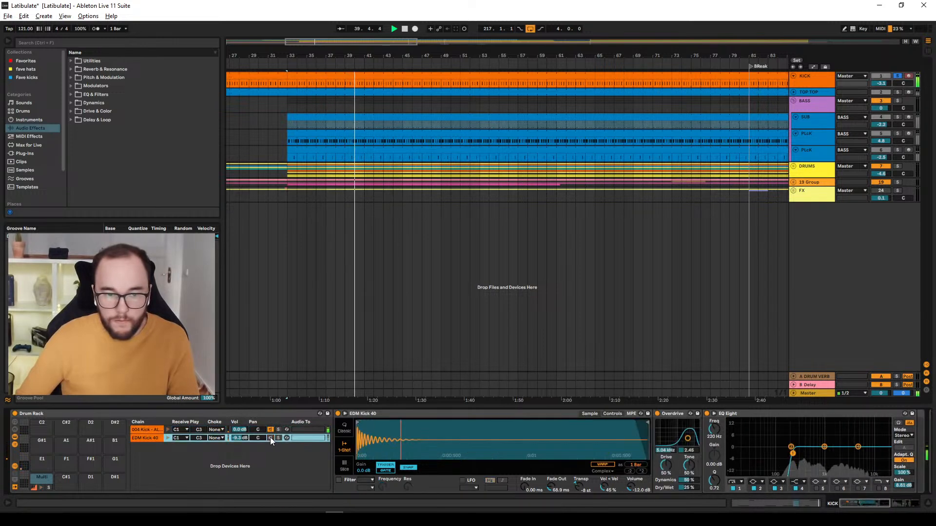
click(270, 438)
drag(245, 438, 244, 442)
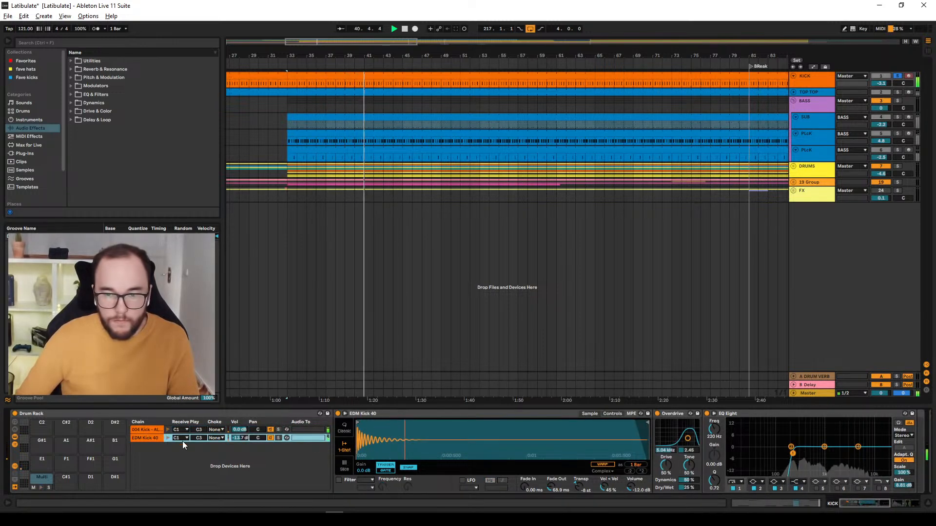
Set the EDM Kick 40 Overdrive's frequency to 2.71 kHz and enable an EQ Eight band 8 high cut at 3.52 kHz.
drag(688, 438, 684, 438)
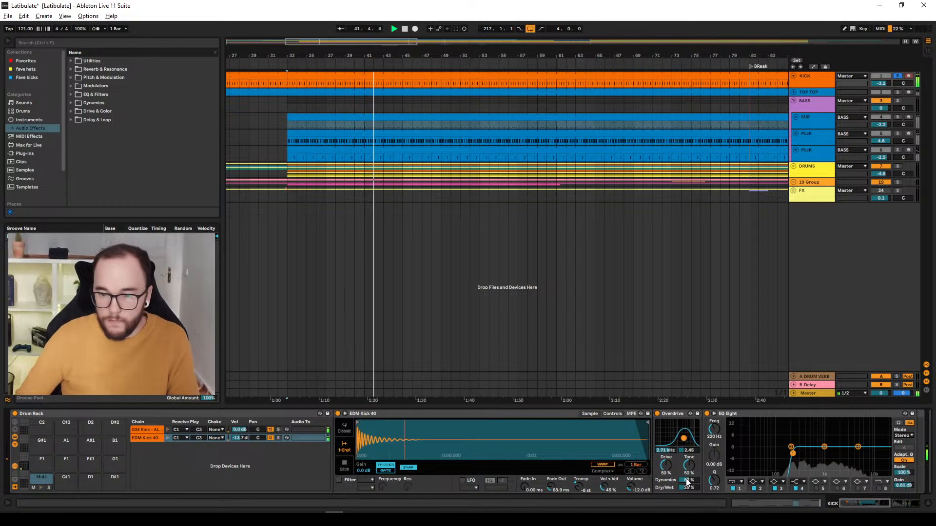
click(879, 488)
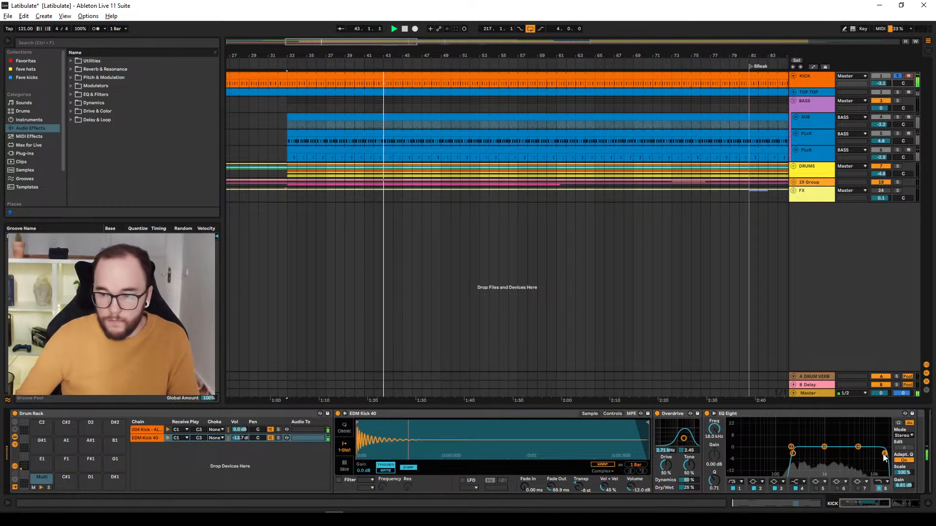
drag(884, 455, 851, 453)
Set the Overdrive's frequency to 4.71 kHz, Tone and Dynamics to 100%, and Drive to 40%, then unsolo the KICK track.
drag(684, 439, 689, 433)
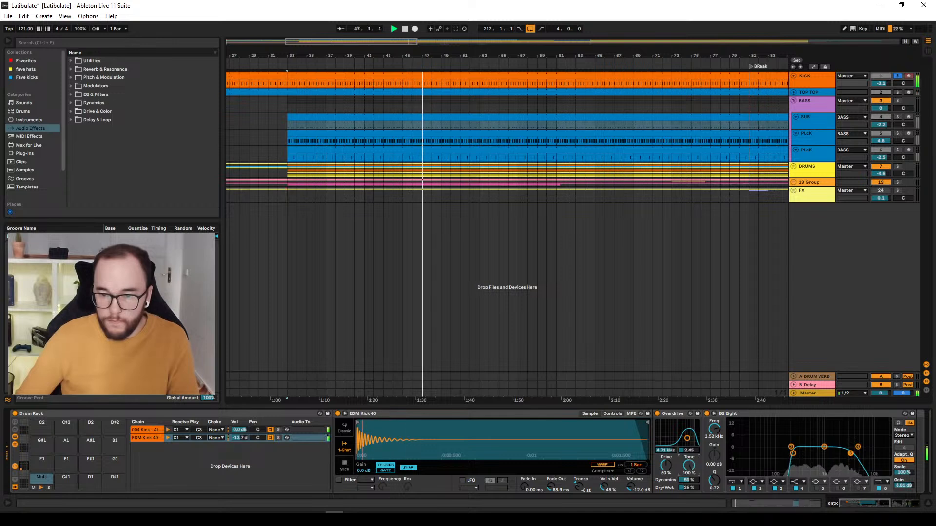
drag(688, 480, 666, 434)
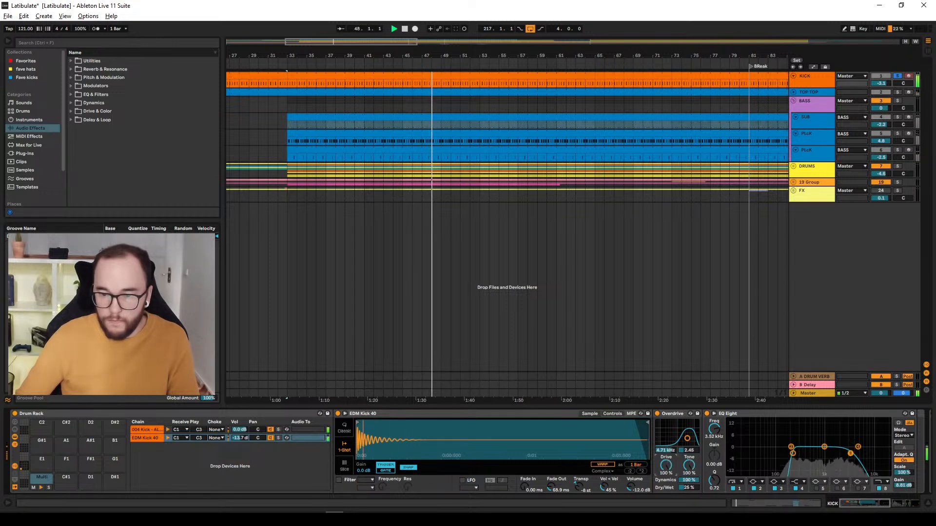
drag(666, 466, 666, 502)
click(896, 76)
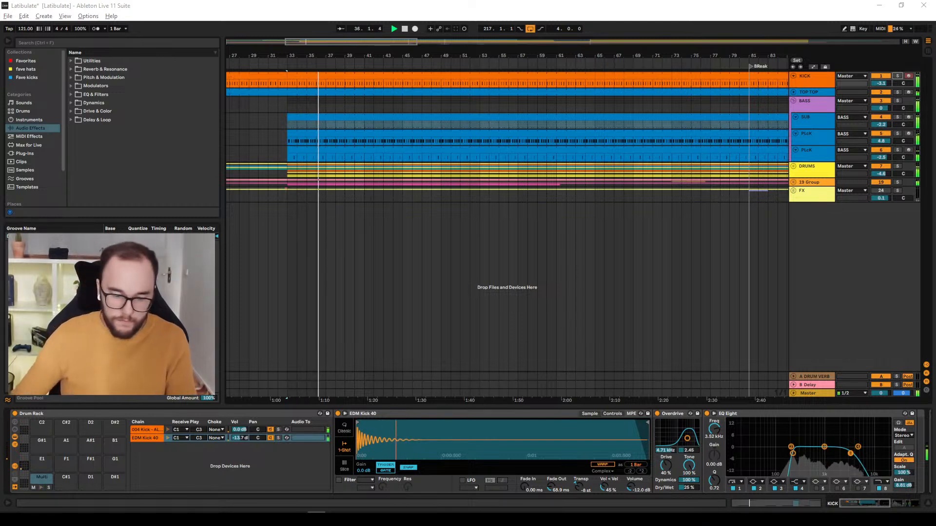
Compare the full mix with and without the SUB track and set the SUB volume to -4.1 dB.
click(356, 181)
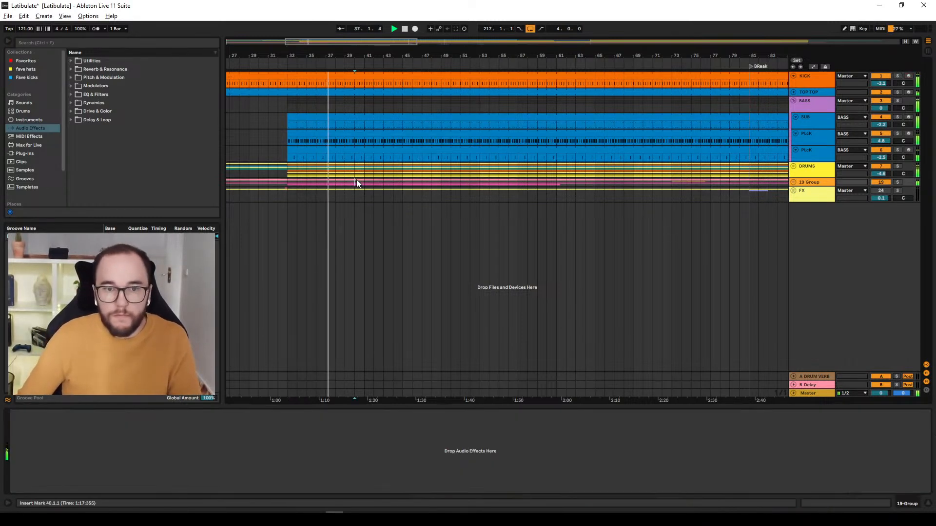
scroll(357, 184, down, 5)
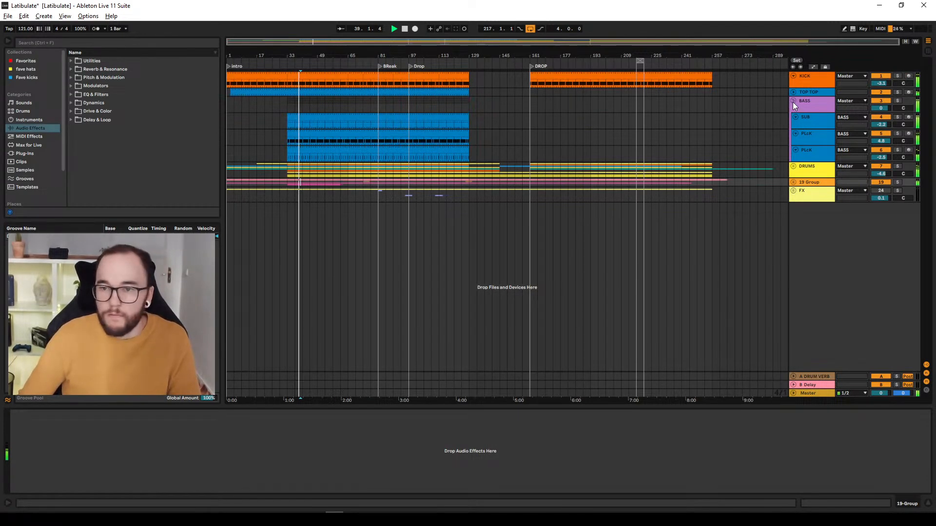
click(897, 118)
click(897, 118)
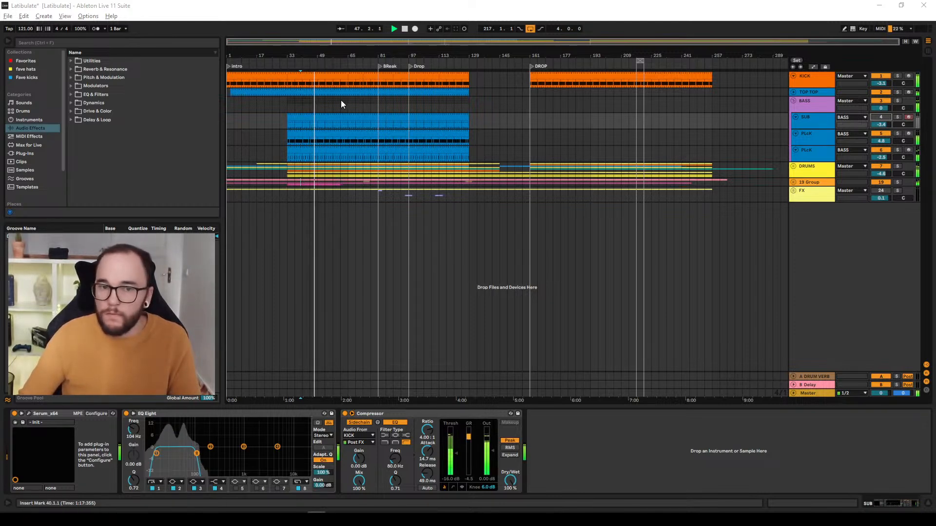
click(321, 101)
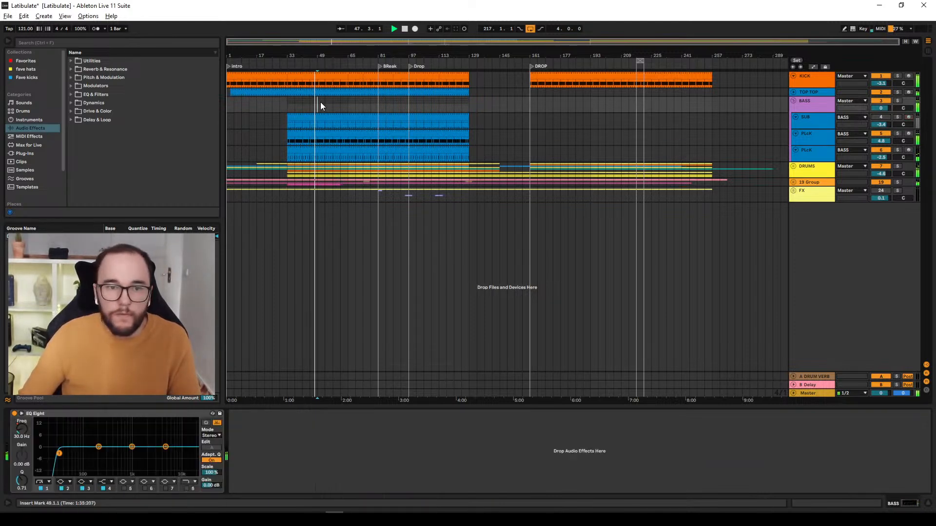
click(881, 124)
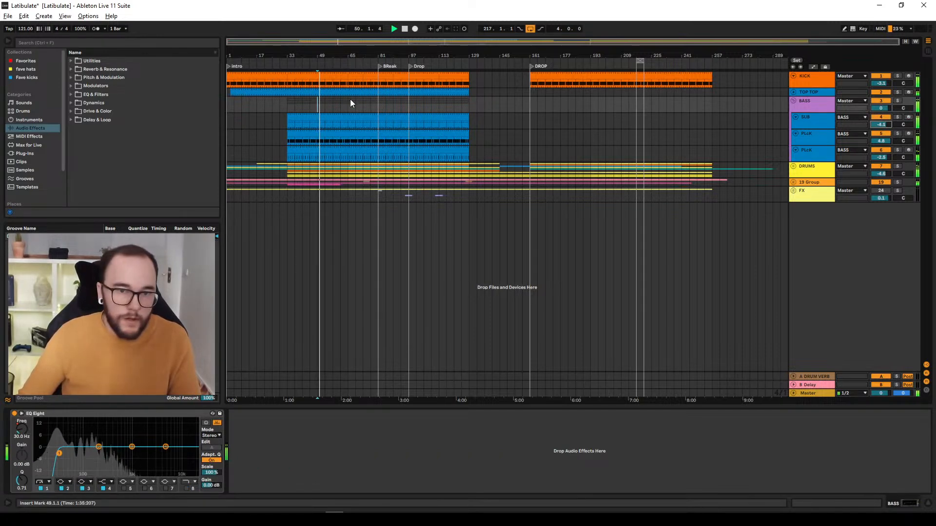
Spot-check the mix balance by playing just before the Break marker, just after it, and from bar 101 in the Drop.
click(372, 94)
click(374, 101)
key(space)
key(space)
click(382, 110)
key(space)
key(space)
click(415, 107)
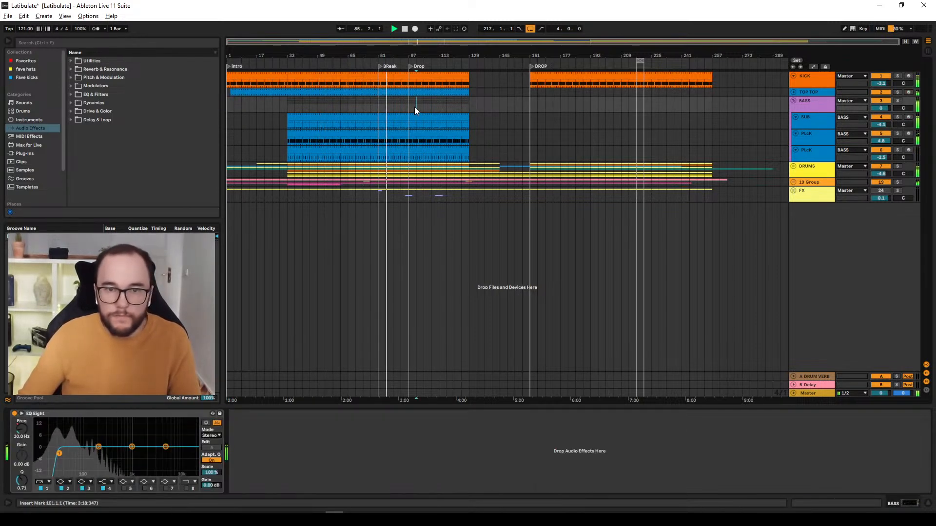
key(space)
key(space)
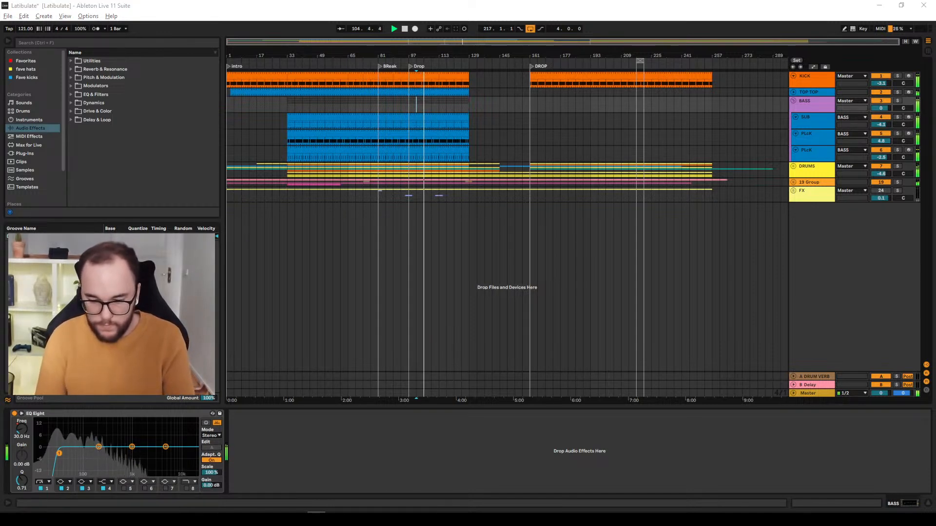
Return to bar 45 in the bass section and listen to the mix again.
click(371, 197)
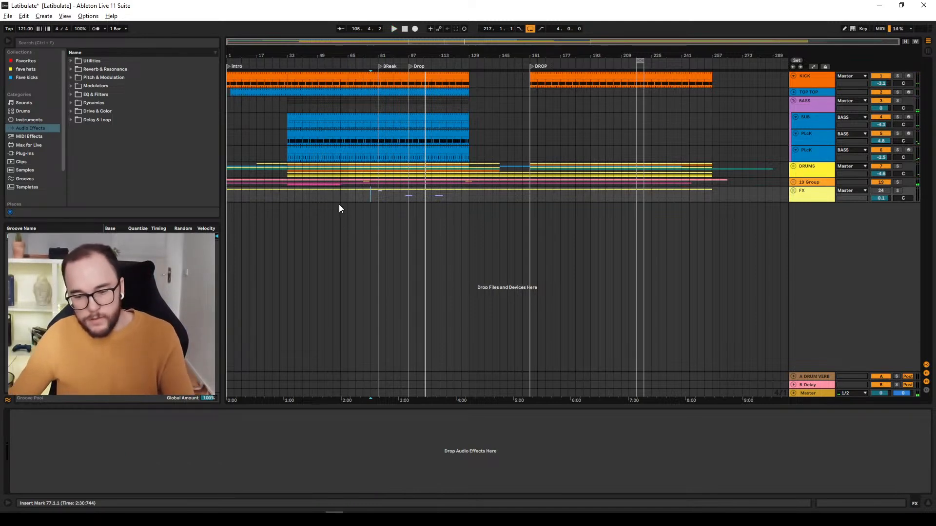
click(306, 104)
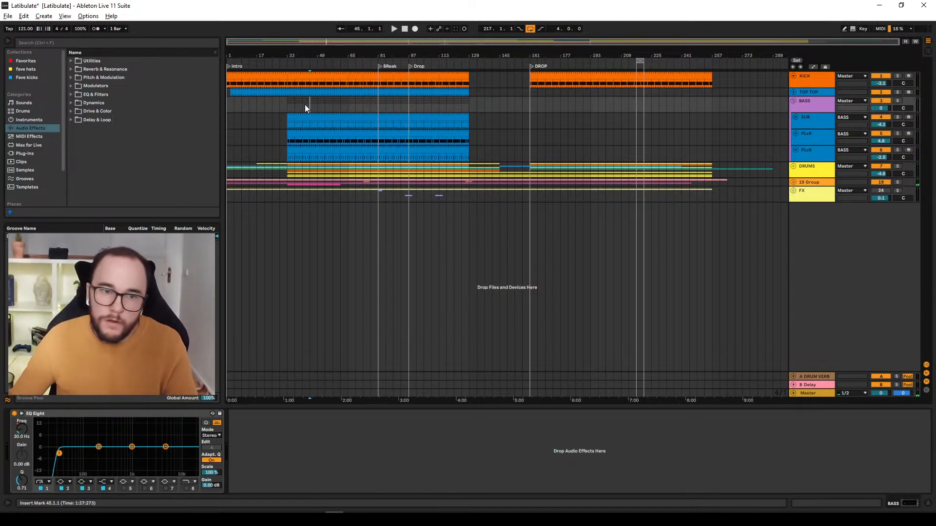
key(space)
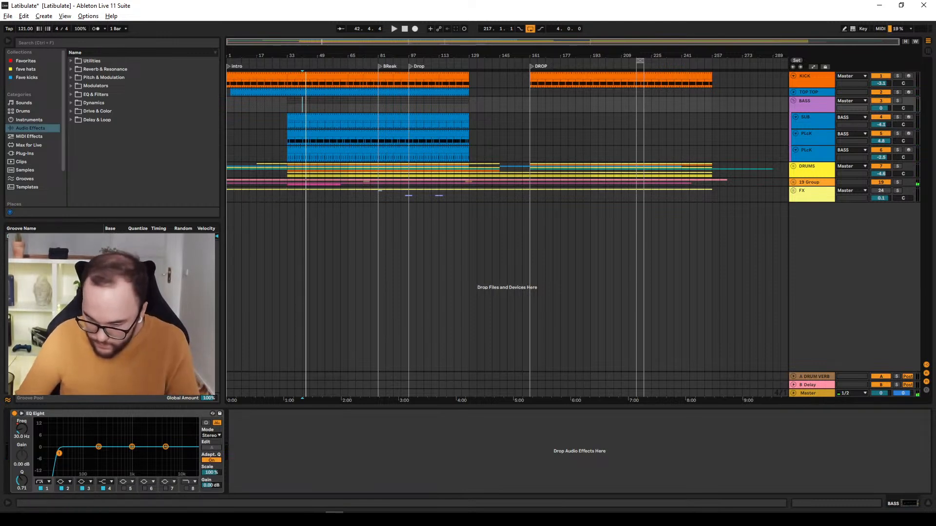
Play the full mix from bar 45 to check the kick and bass balance.
click(316, 514)
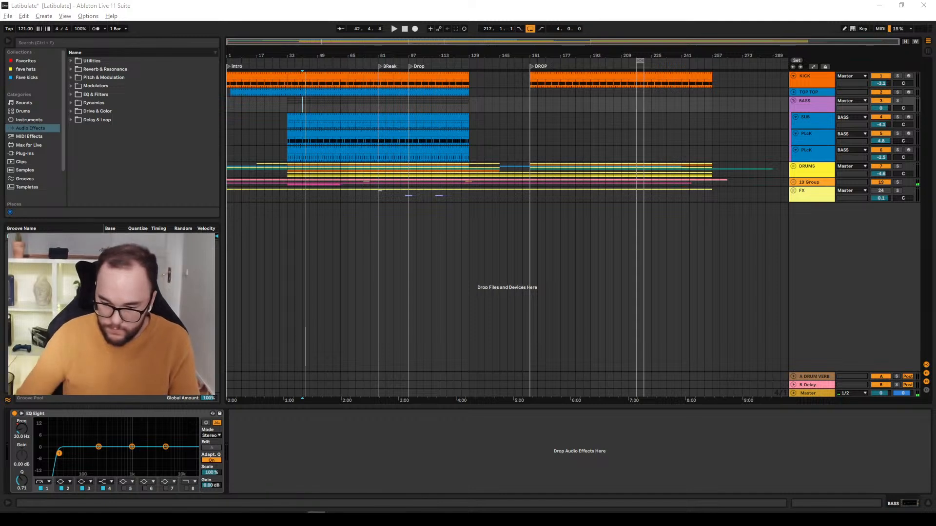
click(308, 105)
key(space)
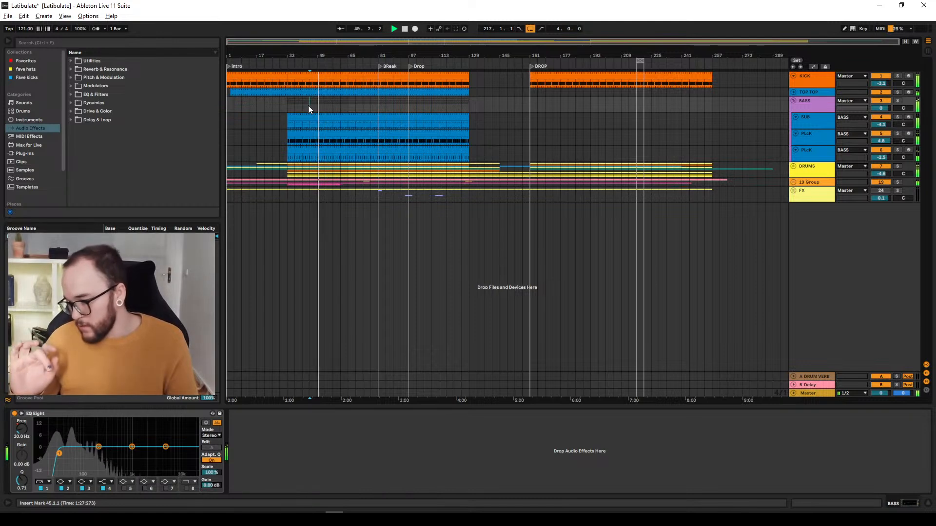
key(space)
key(space)
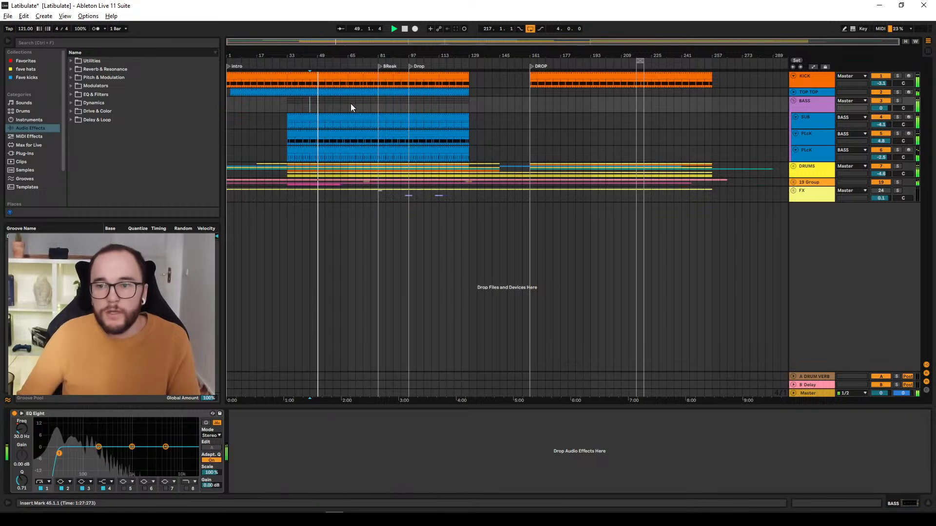
key(space)
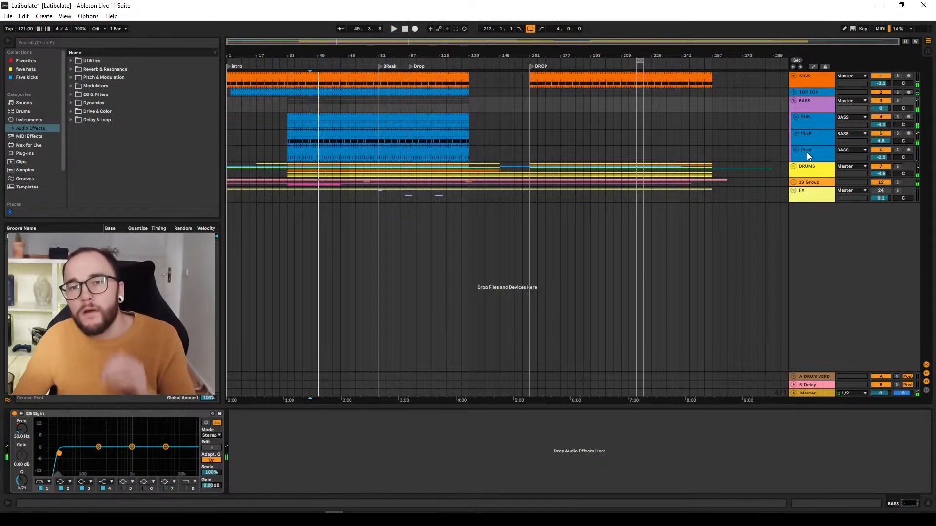
Unfold the 19 Group and collapse its pad 1 track to a compact row.
click(806, 152)
right_click(810, 154)
click(800, 183)
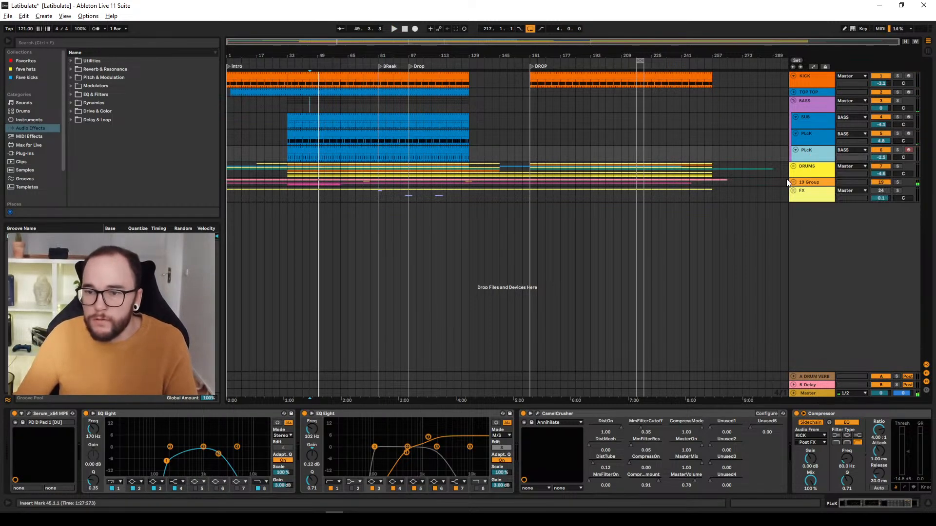
click(787, 183)
click(793, 182)
scroll(801, 207, down, 1)
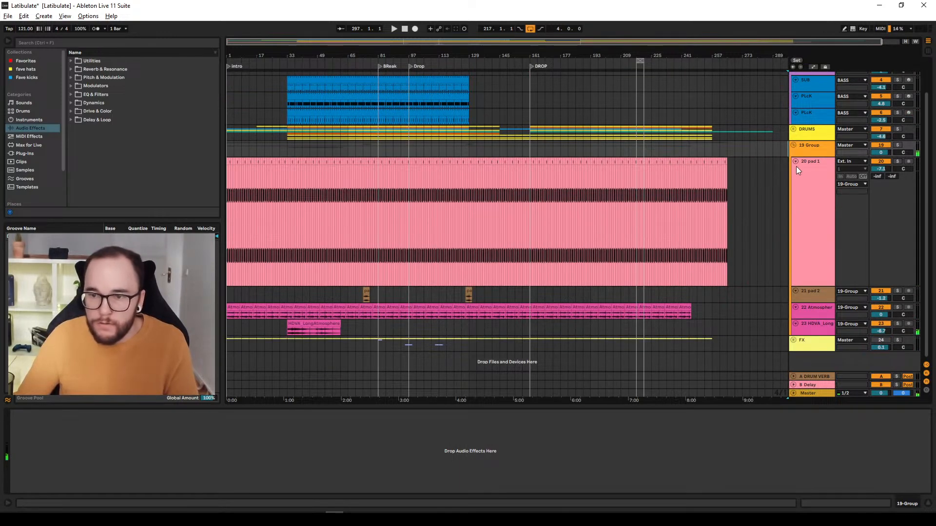
click(796, 161)
click(820, 215)
click(833, 226)
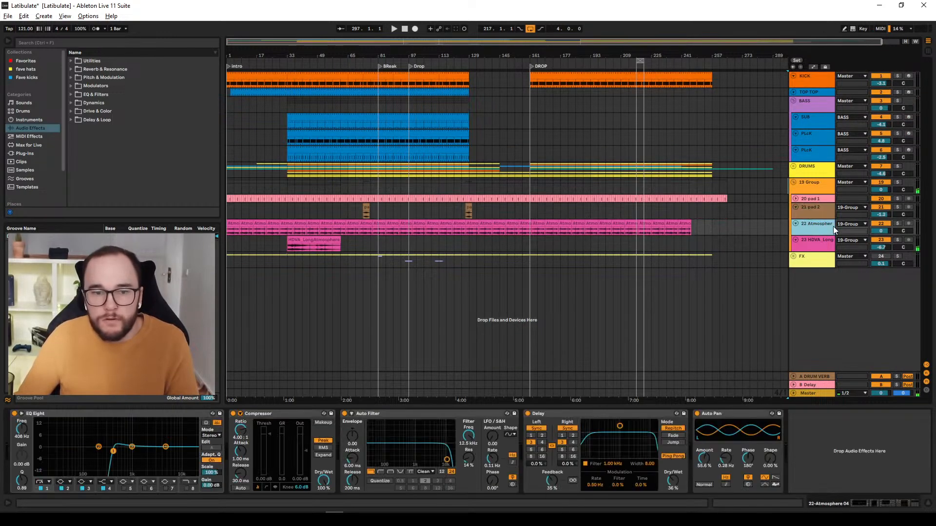
Insert a new MIDI track in the 19 Group above the pad 1 track.
key(space)
click(796, 207)
key(space)
click(798, 207)
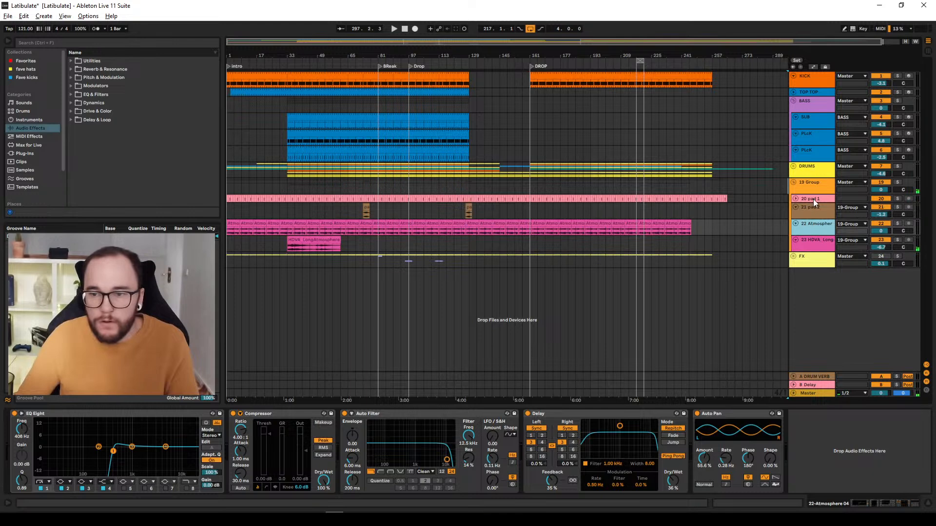
right_click(814, 199)
click(842, 270)
key(ctrl+shift+t)
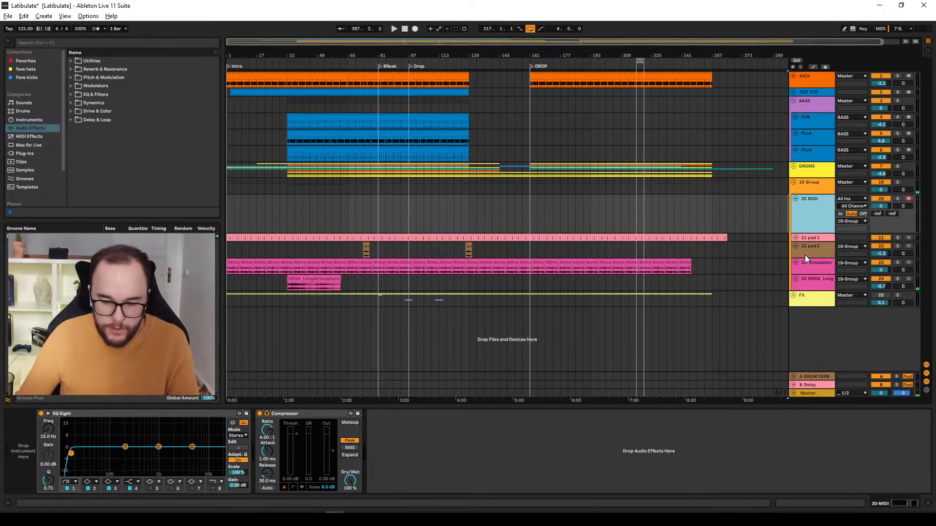
Play the arrangement from bar 69 ahead of the Break.
click(317, 520)
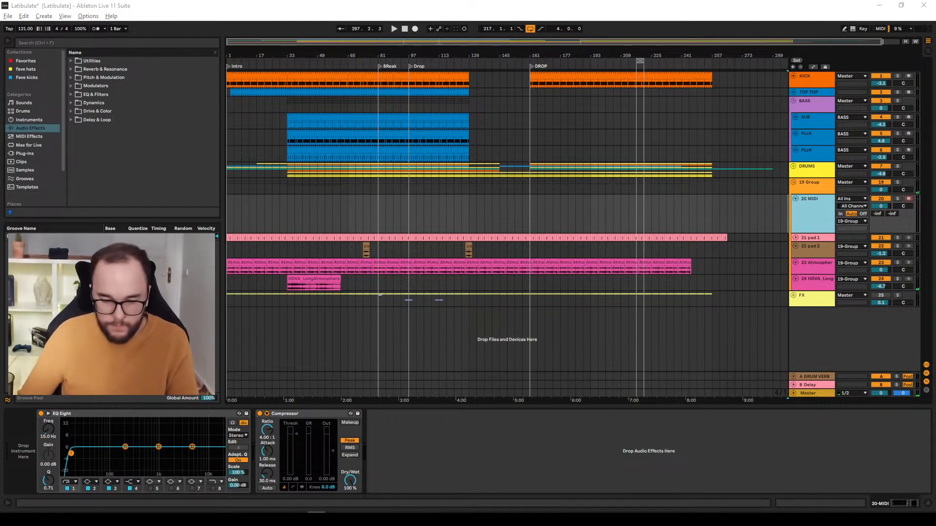
click(358, 197)
key(space)
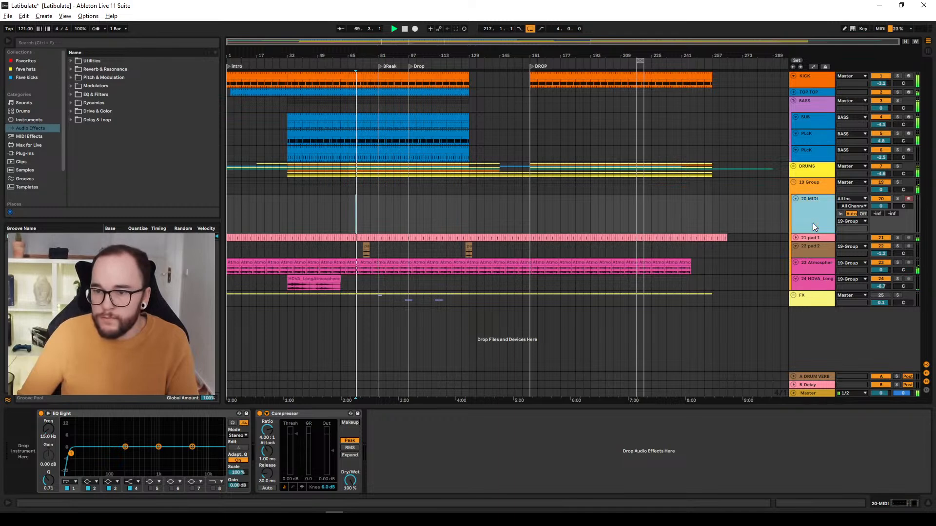
Search the browser for "pig" and load the Pigments instrument onto the new MIDI track.
click(73, 42)
text(pigent)
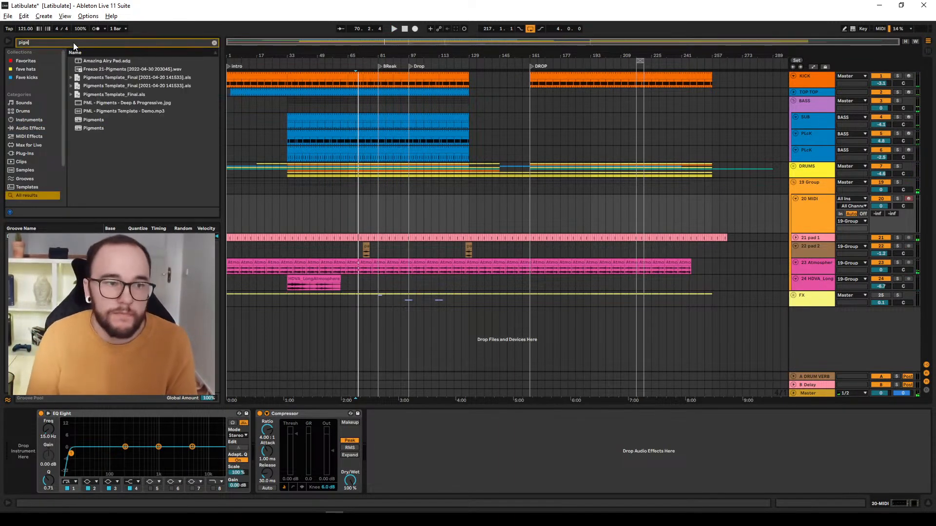
key(BackSpace)
key(BackSpace)
key(BackSpace)
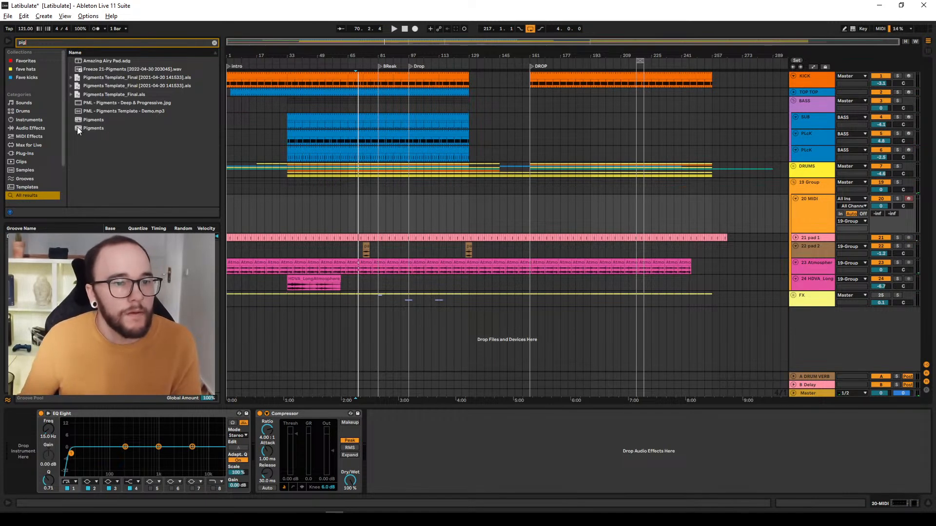
click(88, 119)
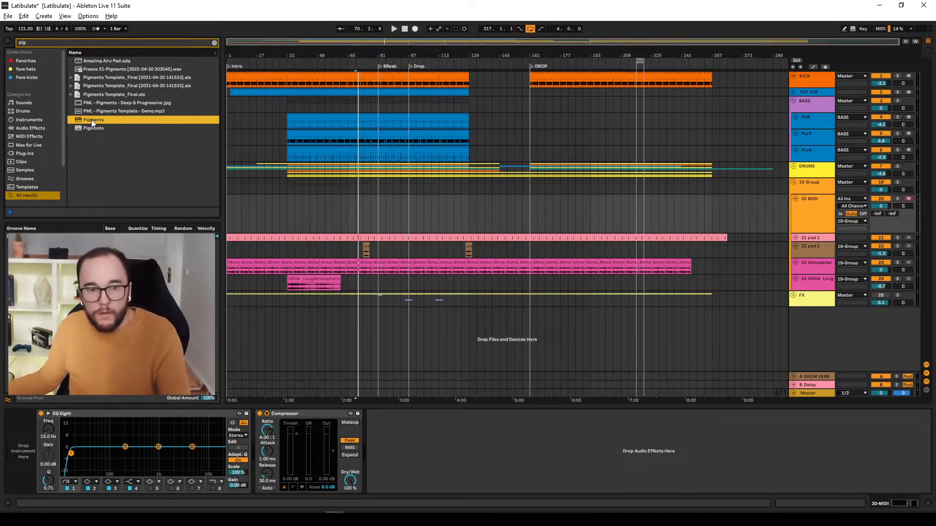
double_click(92, 120)
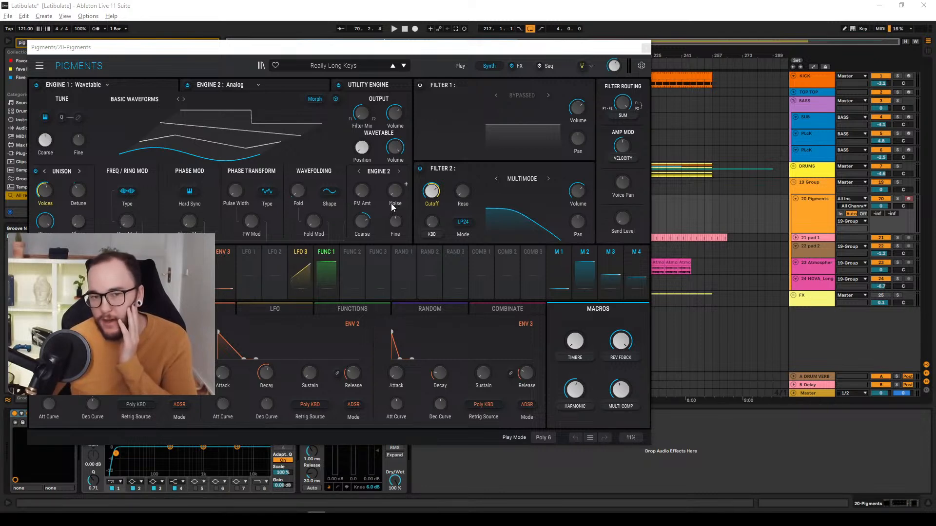
Audition the Really Long Keys preset in Pigments against the arrangement, and close the plug-in window.
mouse_move(394, 196)
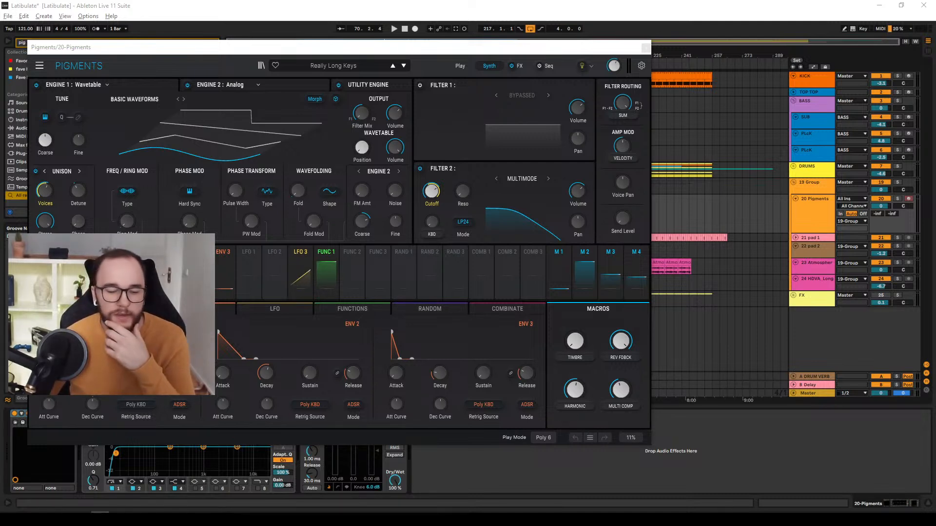
drag(356, 51, 546, 39)
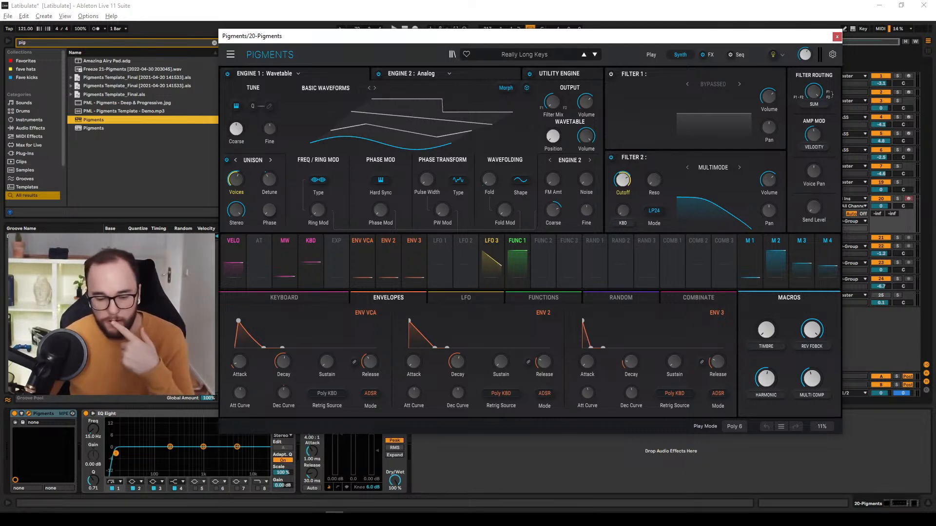
key(alt+Tab)
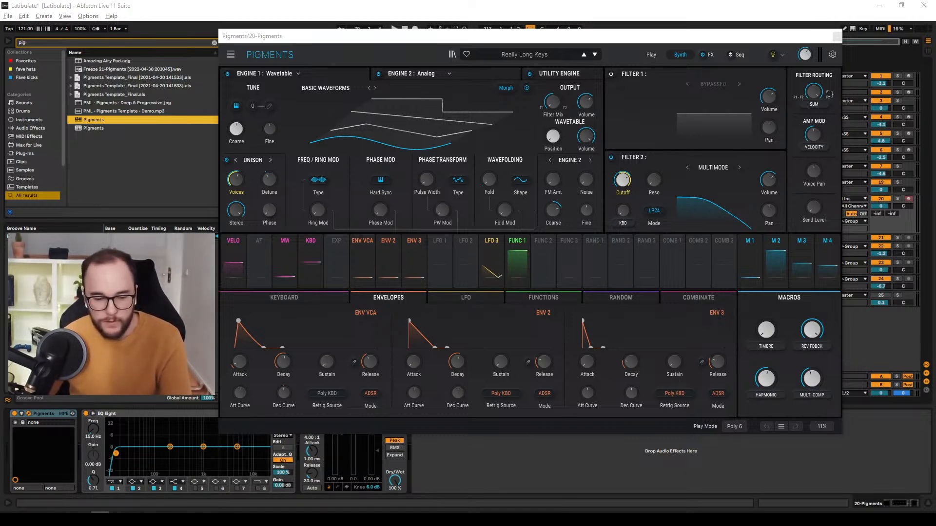
click(470, 37)
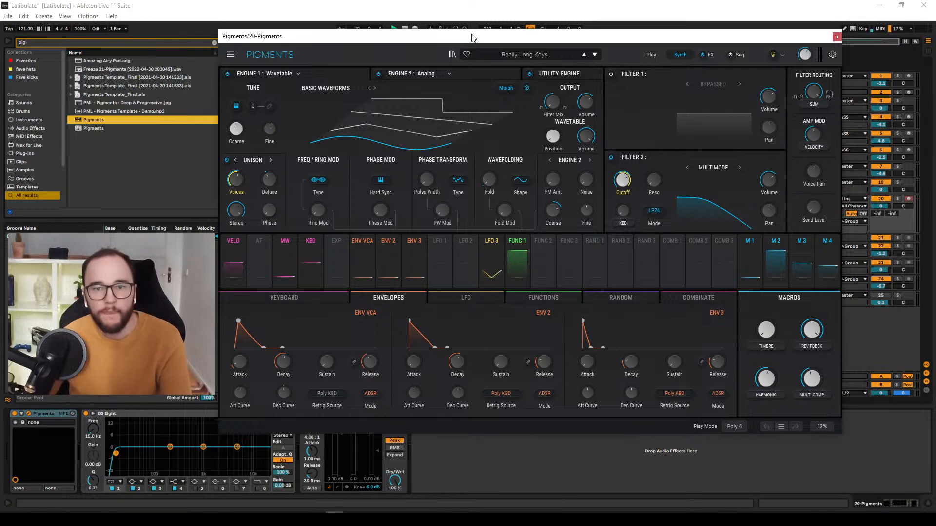
key(space)
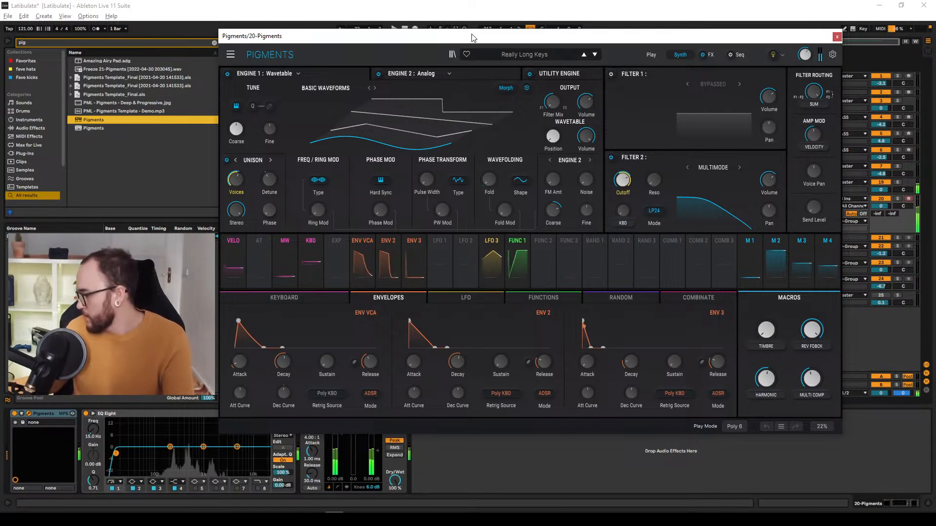
click(836, 37)
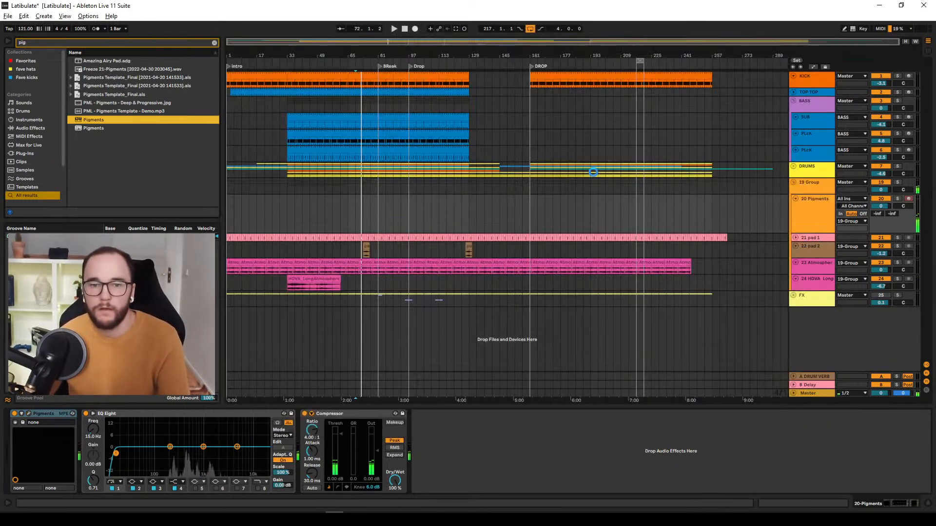
Place the insert marker at bar 79 on the Pigments track, just before the Break.
click(360, 209)
scroll(363, 211, left, 1)
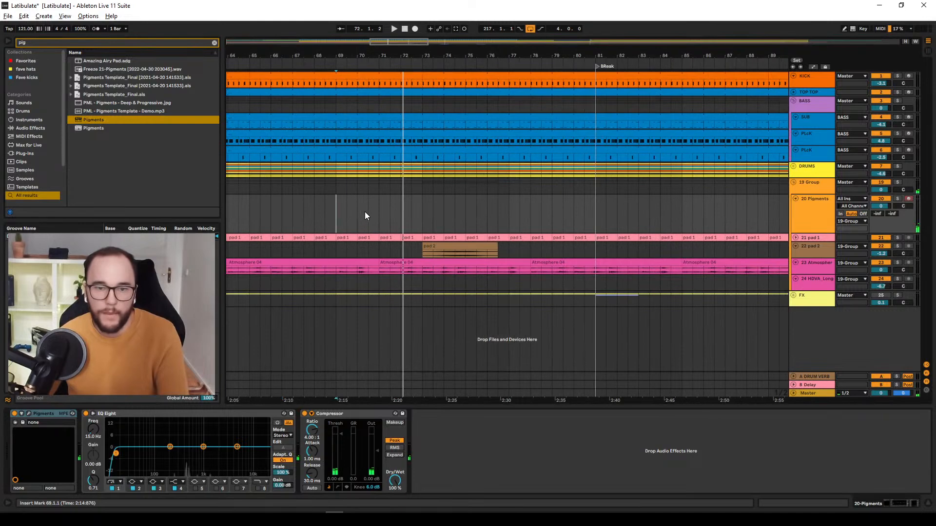
scroll(368, 210, down, 5)
key(shift+space)
click(420, 209)
click(412, 213)
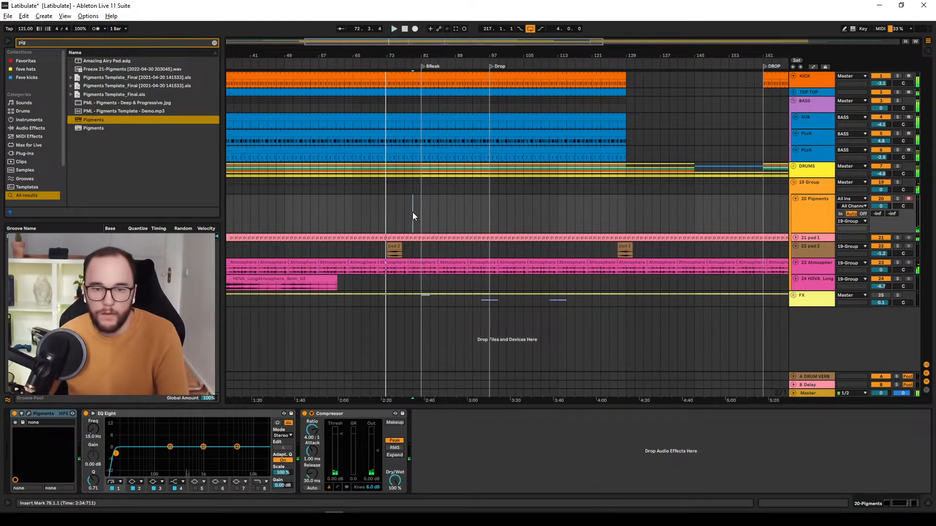
Record a short first MIDI take on the Pigments track, stopping just past the Break marker.
key(space)
key(space)
click(416, 29)
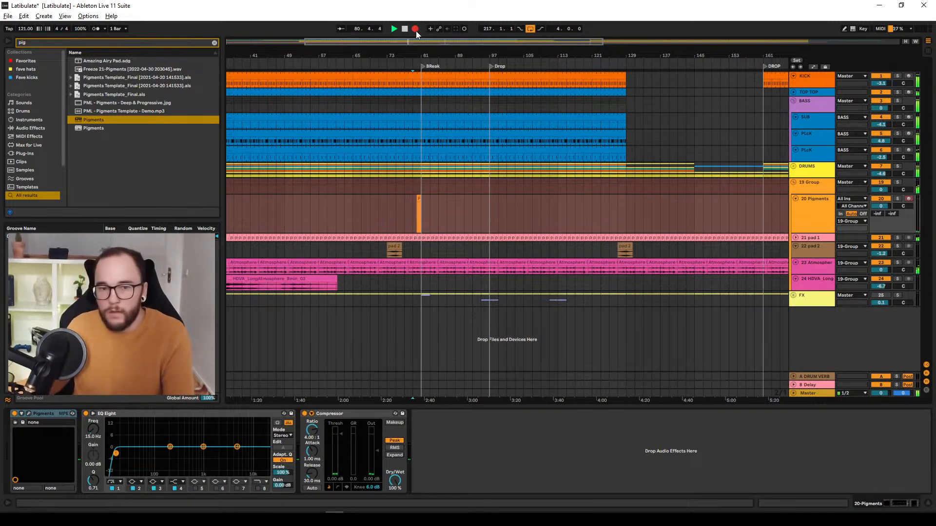
key(space)
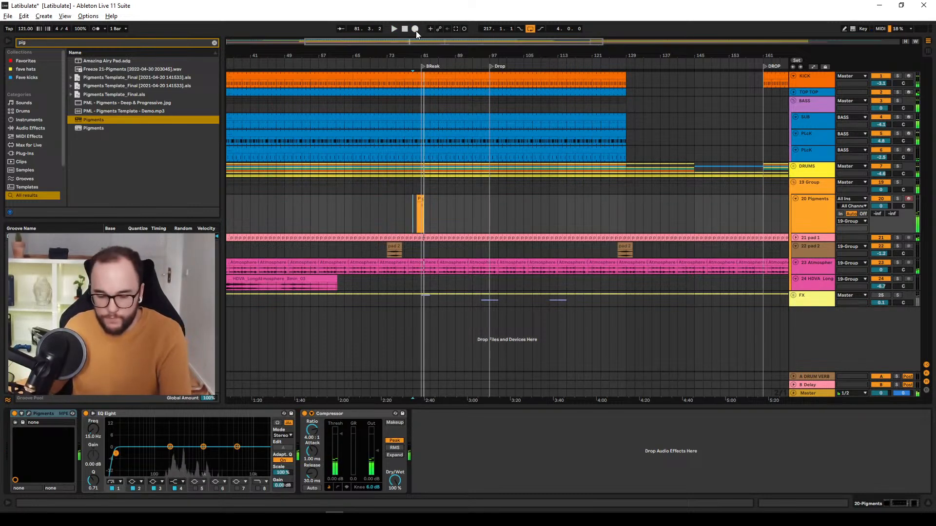
Try two more short Pigments takes from bar 79 to about bar 83, undoing each.
click(416, 31)
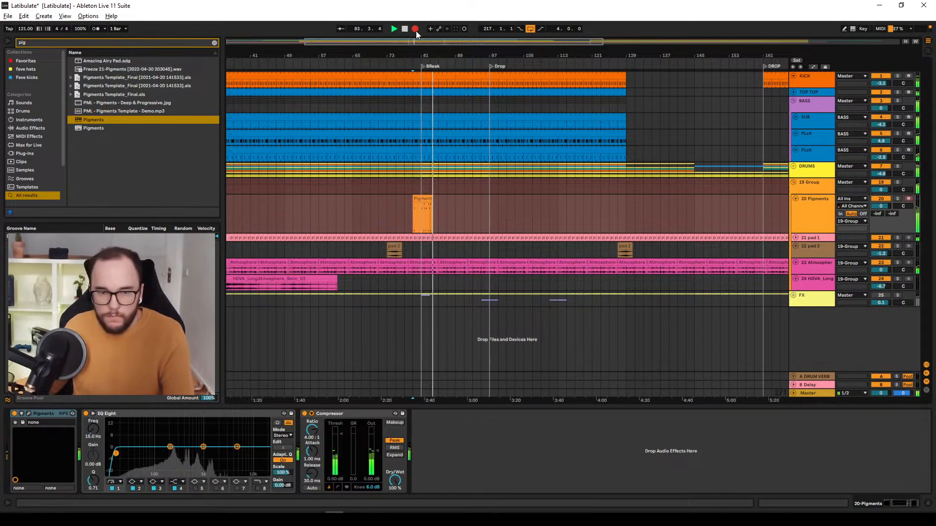
key(space)
key(ctrl+z)
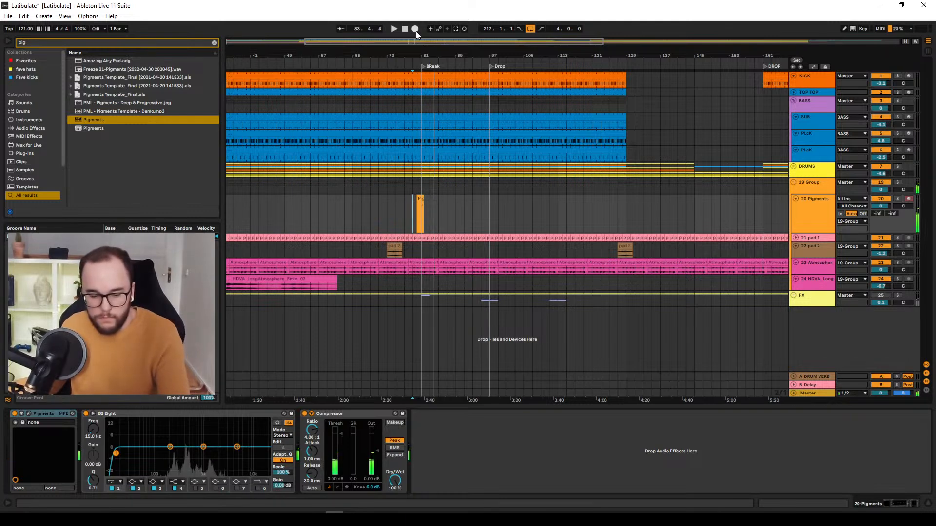
click(415, 28)
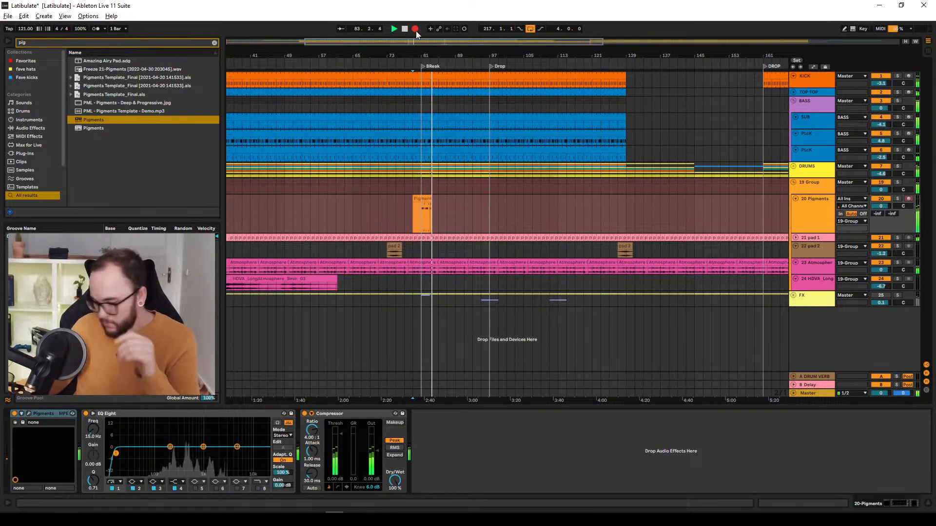
click(416, 31)
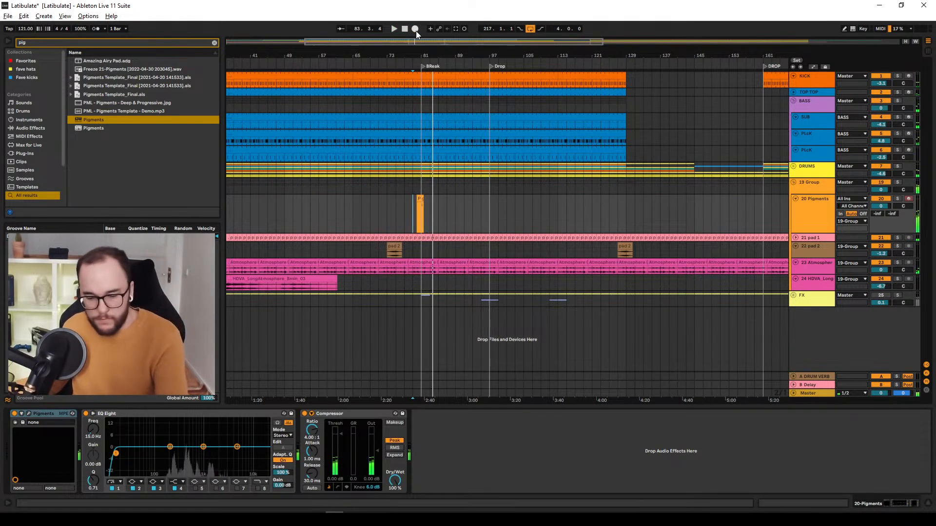
Record the Pigments part from bar 79 to about bar 90, and re-record over it twice, ending the last take at about bar 89.
click(416, 30)
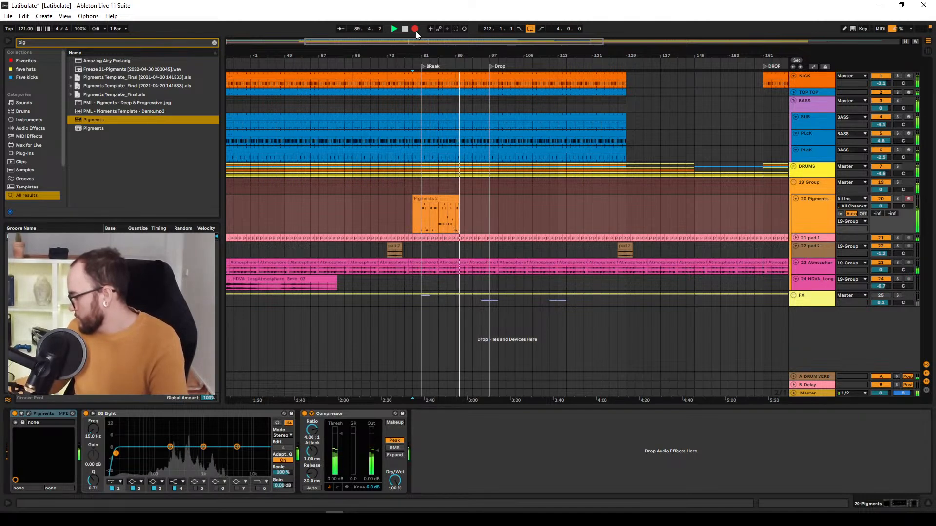
key(space)
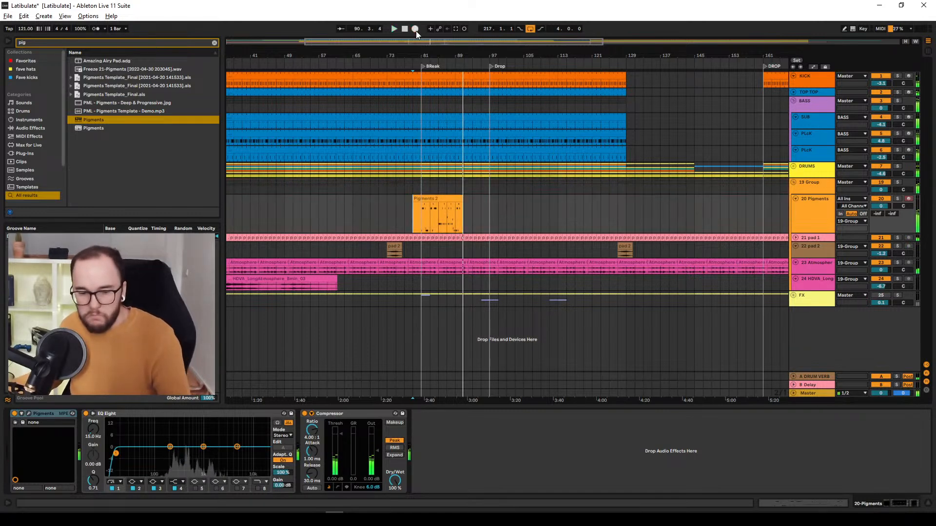
click(416, 31)
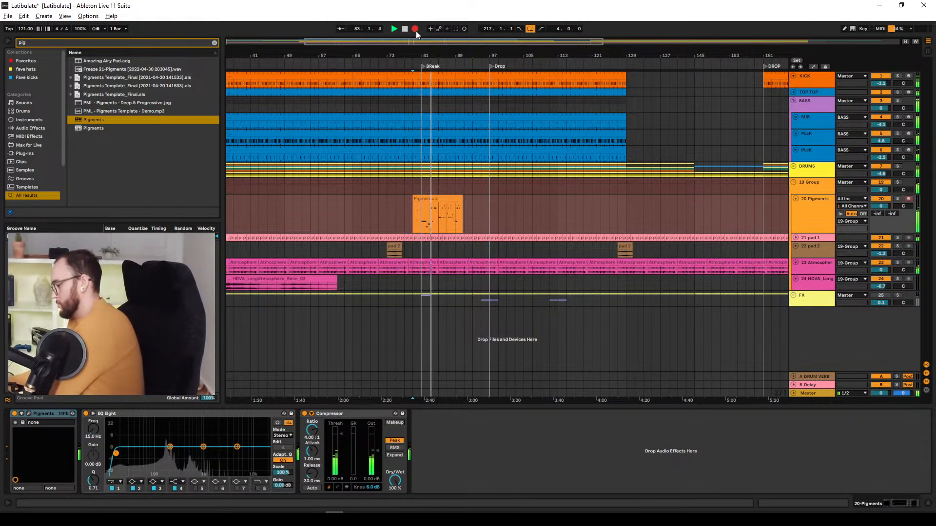
key(space)
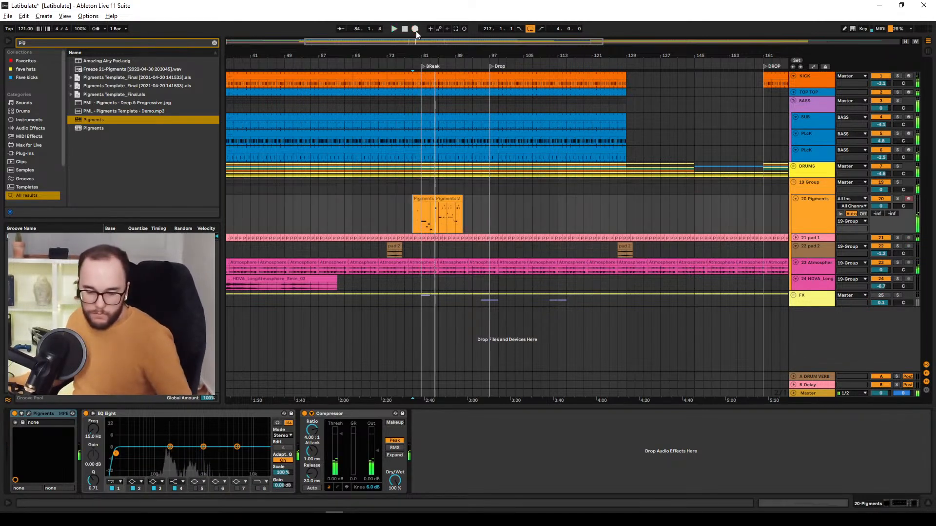
click(416, 31)
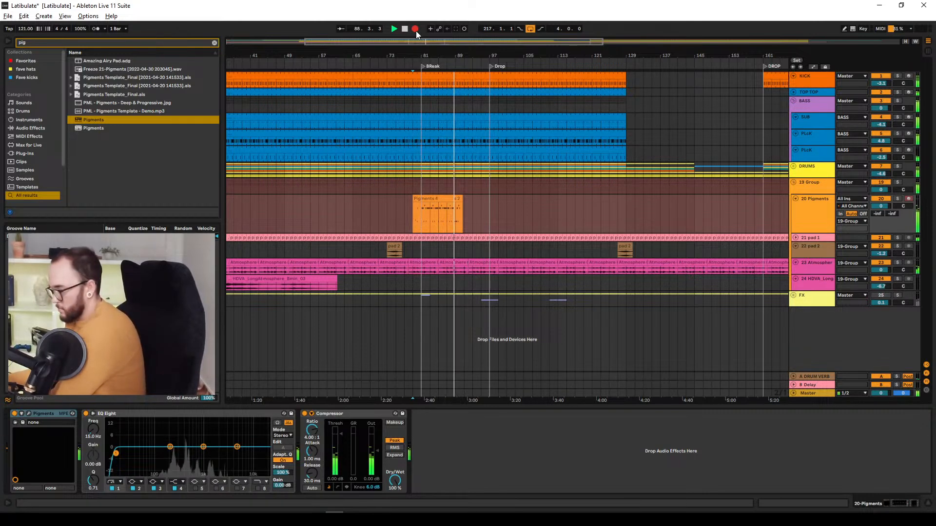
key(space)
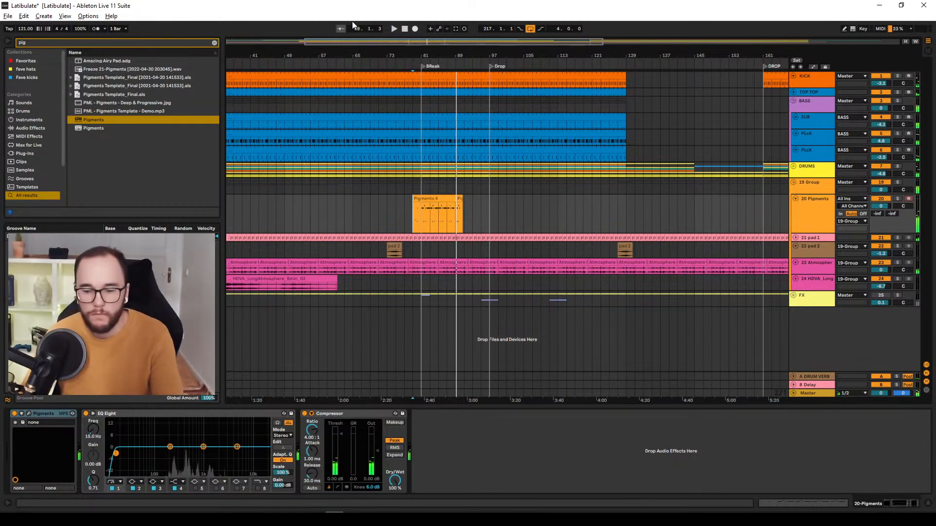
Trim the recorded Pigments clip to the four bars from bar 81 to bar 85.
scroll(421, 199, up, 3)
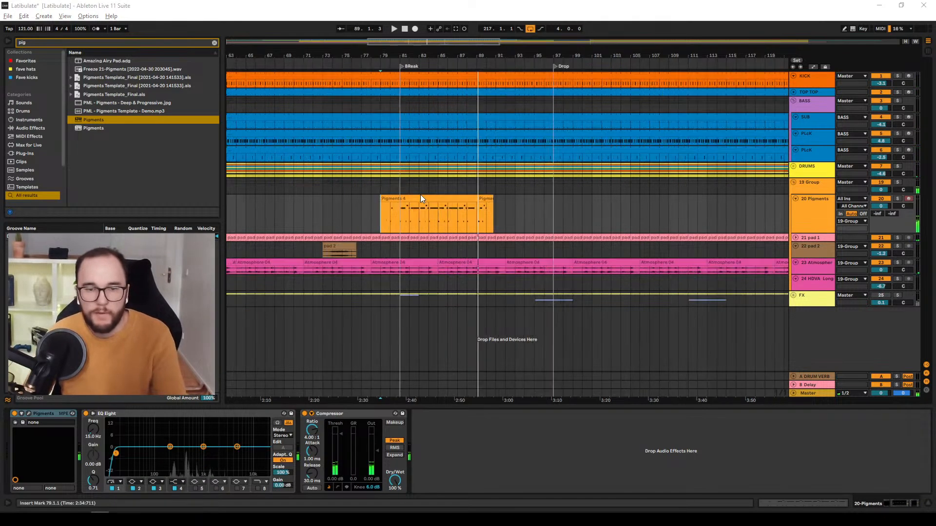
drag(379, 200, 389, 199)
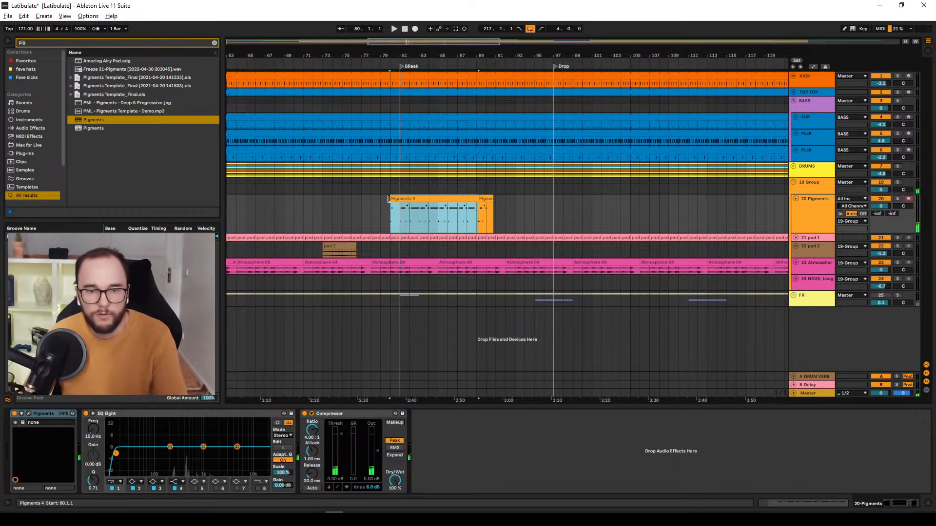
drag(478, 199, 449, 200)
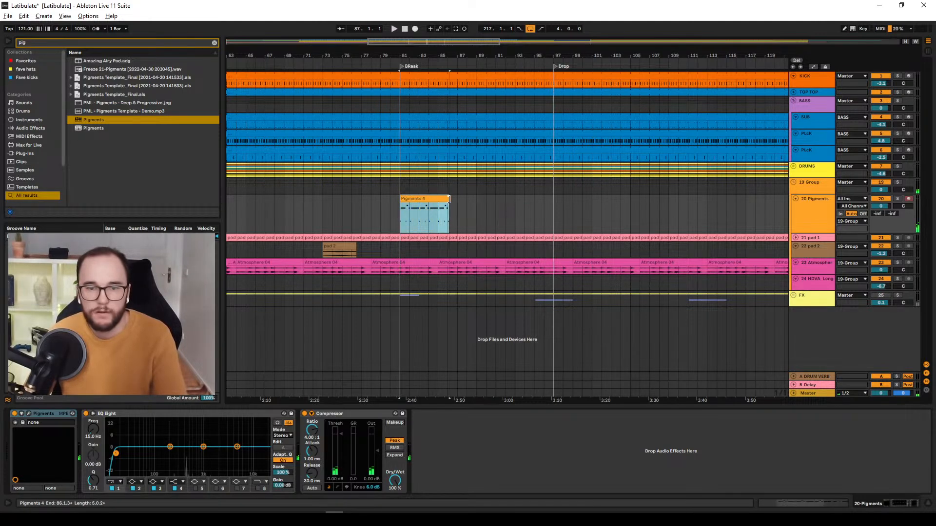
Quantize all notes in the trimmed Pigments clip to 1/16, adjusting note starts and ends by 73%.
double_click(418, 198)
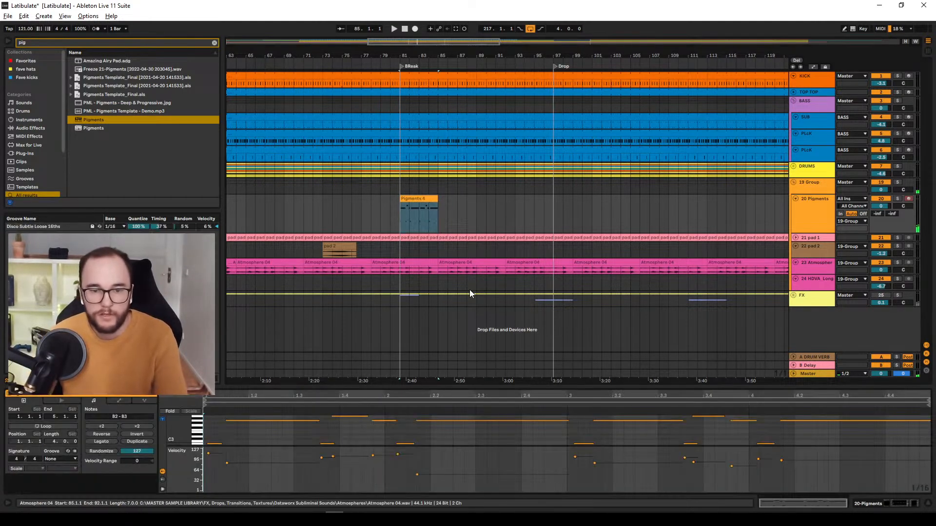
drag(446, 387, 458, 194)
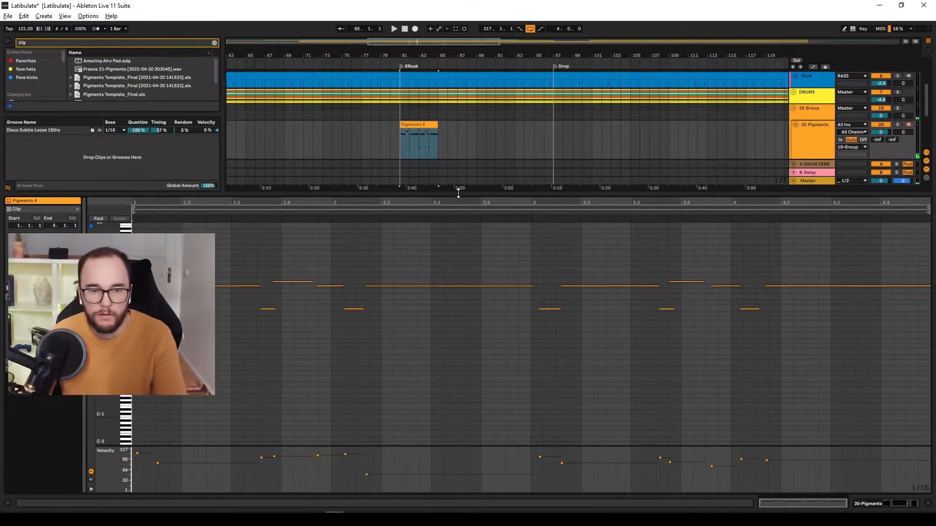
right_click(281, 250)
click(316, 259)
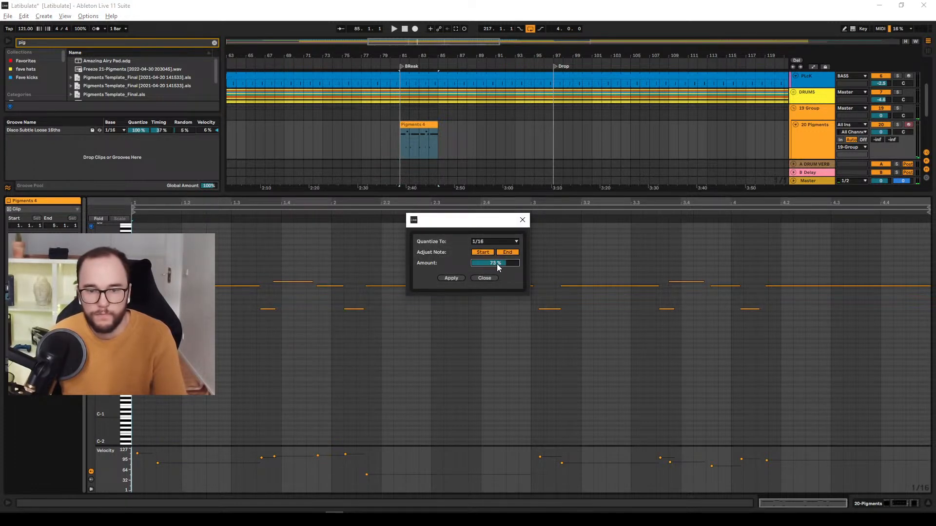
click(451, 278)
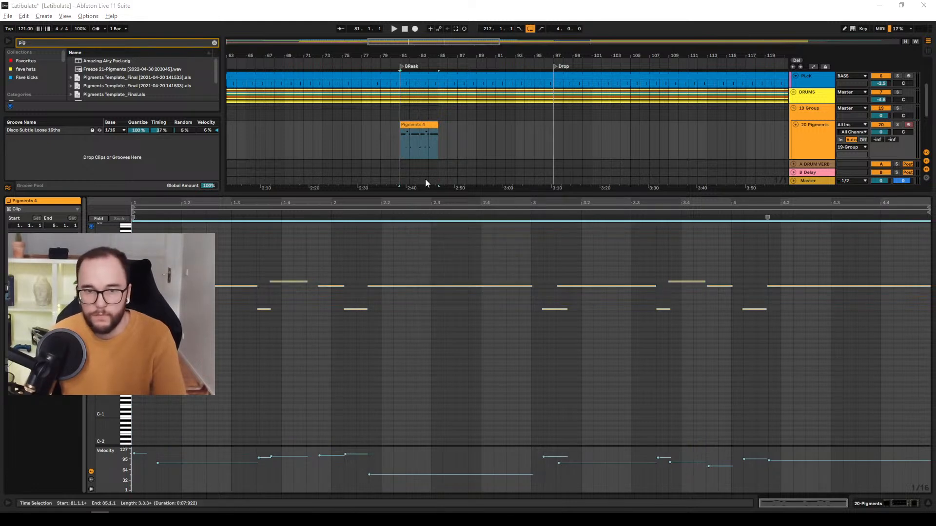
Play the clip from the Break and move the short A3 note late in its first bar to 1.4.3 on the 1/16 grid.
click(400, 182)
key(space)
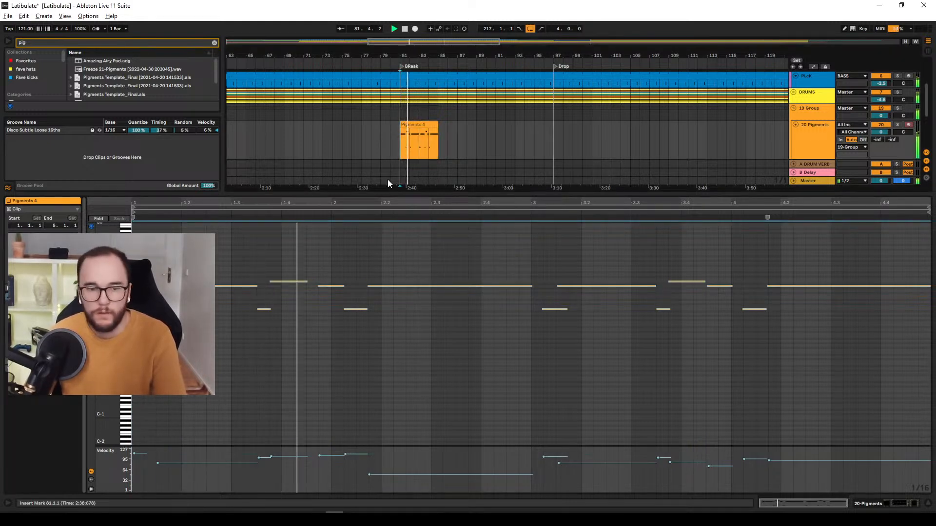
drag(322, 287, 314, 288)
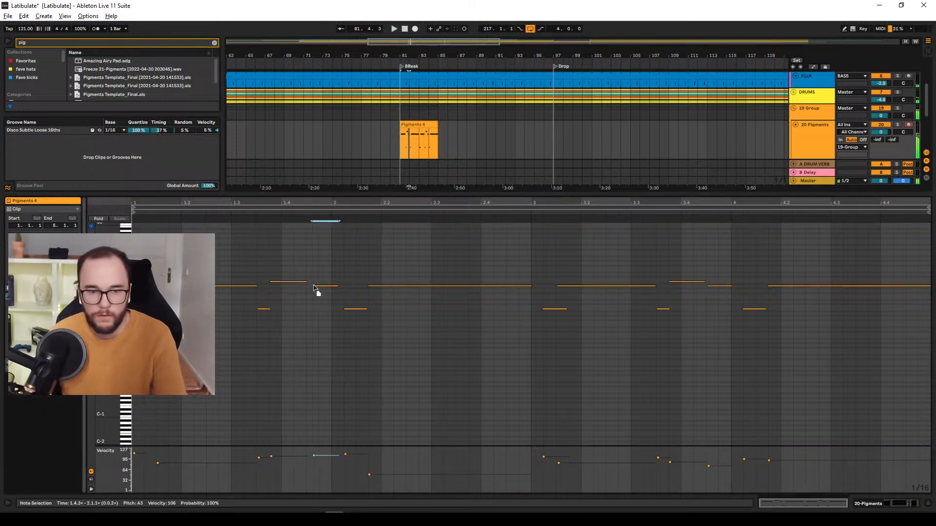
key(space)
right_click(311, 300)
click(373, 431)
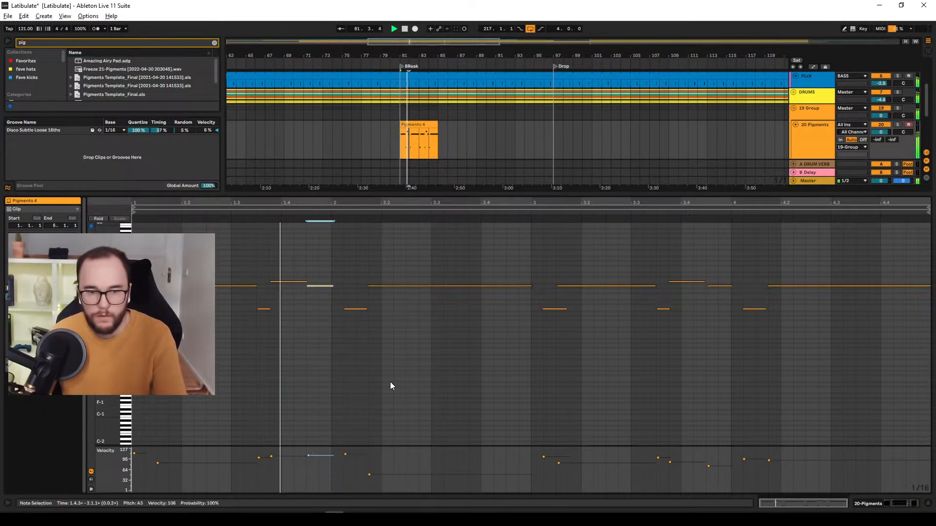
key(space)
Shift the B2 and long A3 notes in the clip's second bar earlier so the B2 starts on 2.1, and play the result.
drag(341, 271, 373, 314)
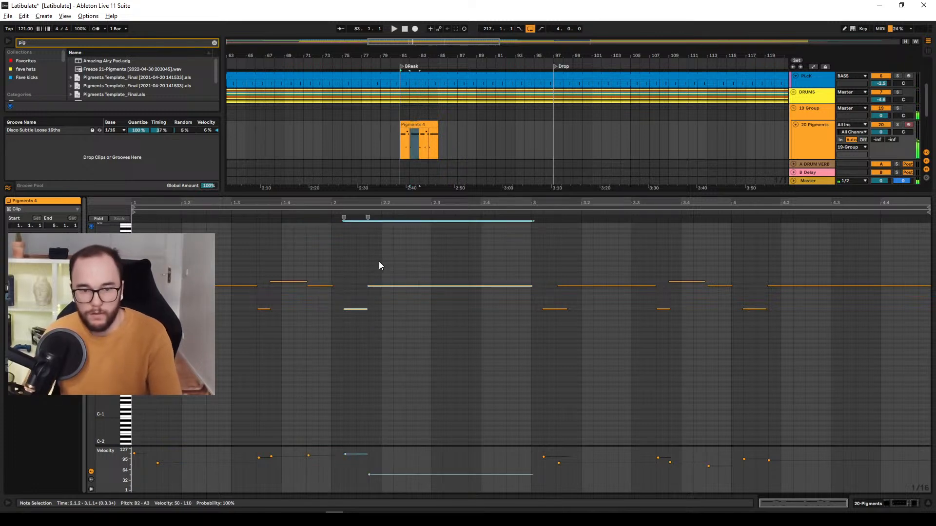
key(Left)
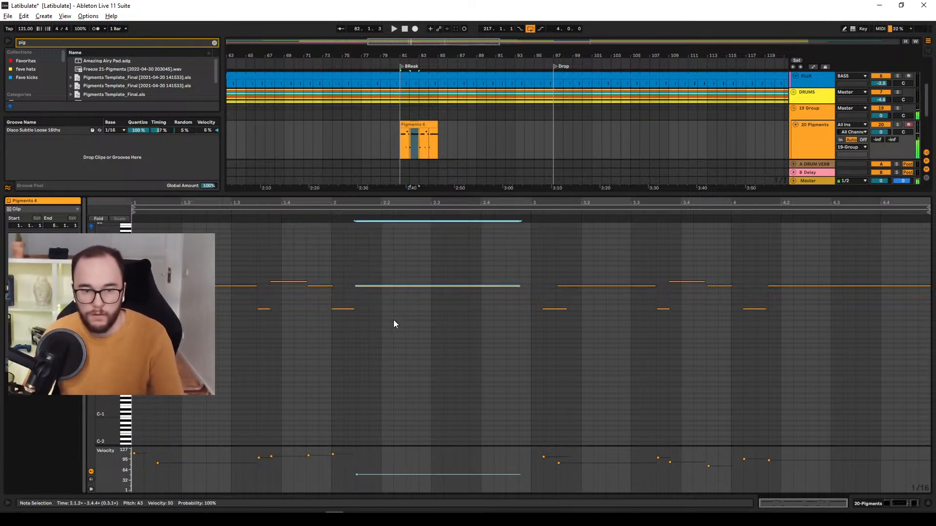
click(394, 321)
key(space)
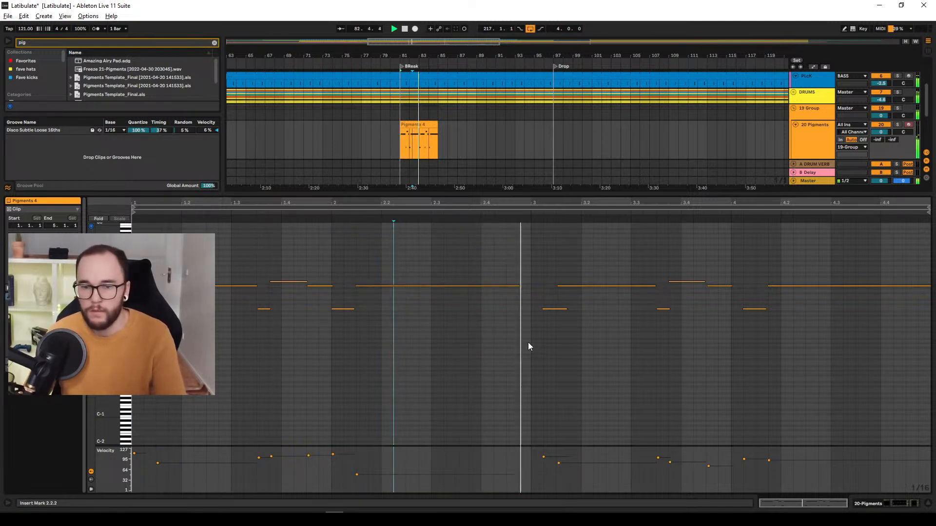
Turn off the clip's note grid, move the first B2 note of bar 3 onto the downbeat, and play it back.
right_click(528, 320)
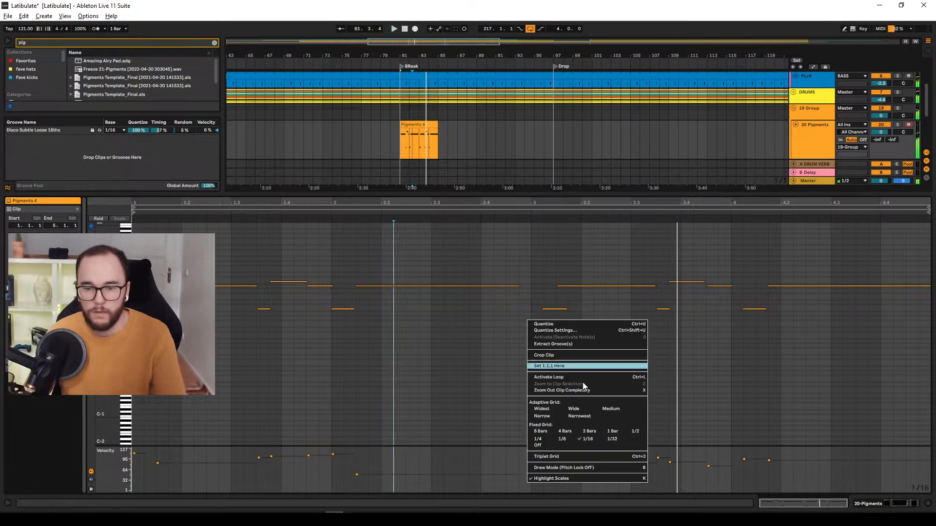
click(537, 445)
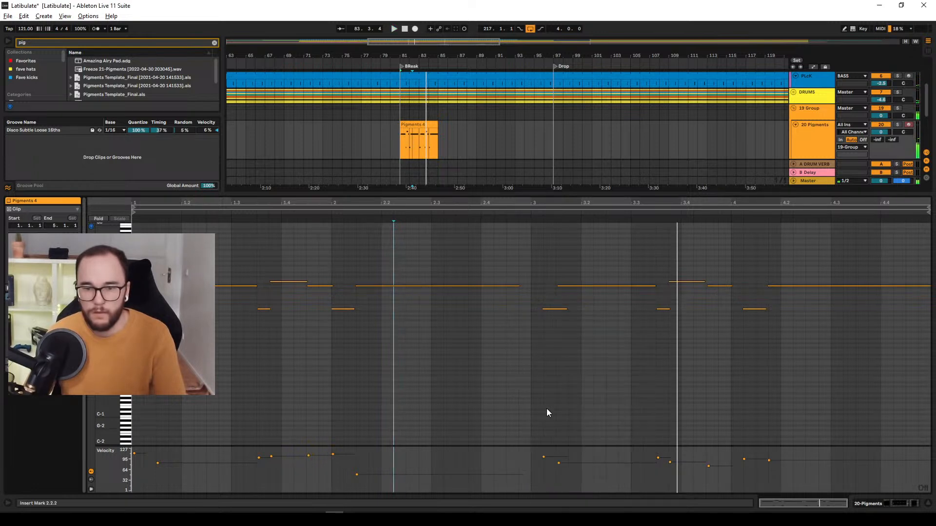
click(555, 309)
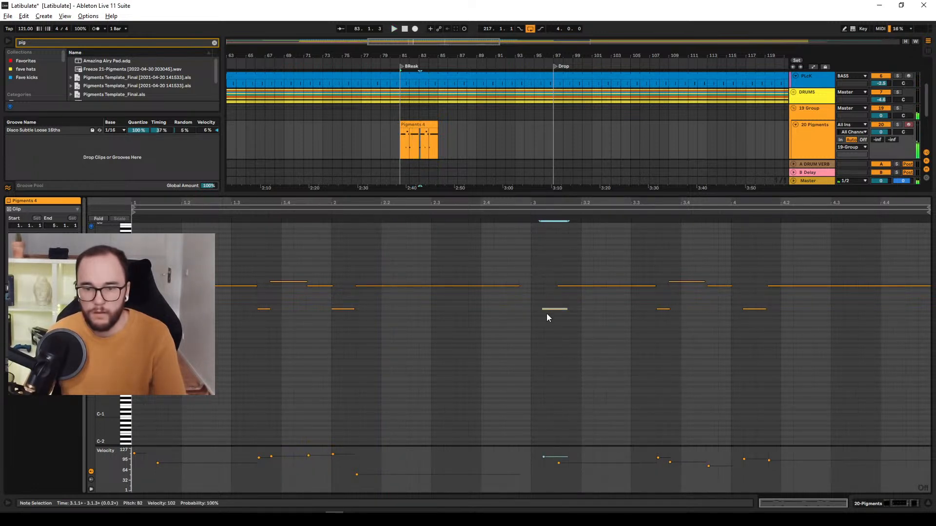
key(Left)
key(space)
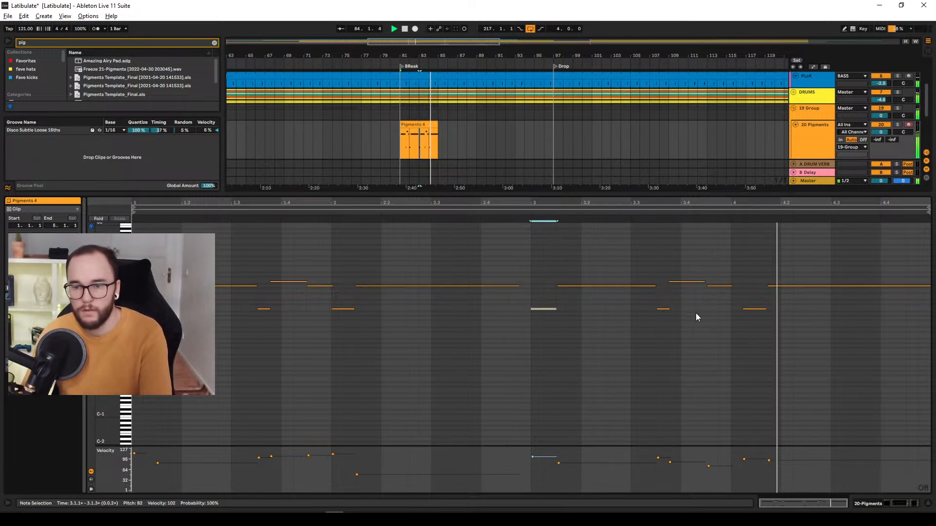
Shift the B2 and final A3 notes of bar 4 earlier onto the downbeat, and lengthen that A3 to the clip's end.
drag(726, 298, 780, 331)
key(Left)
key(ctrl+u)
drag(779, 253, 774, 303)
key(ctrl+u)
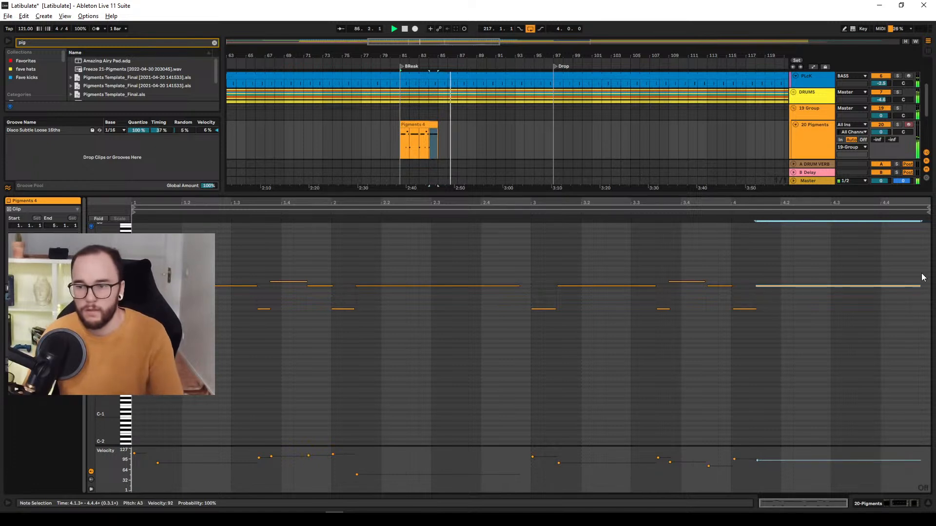
drag(923, 286, 931, 287)
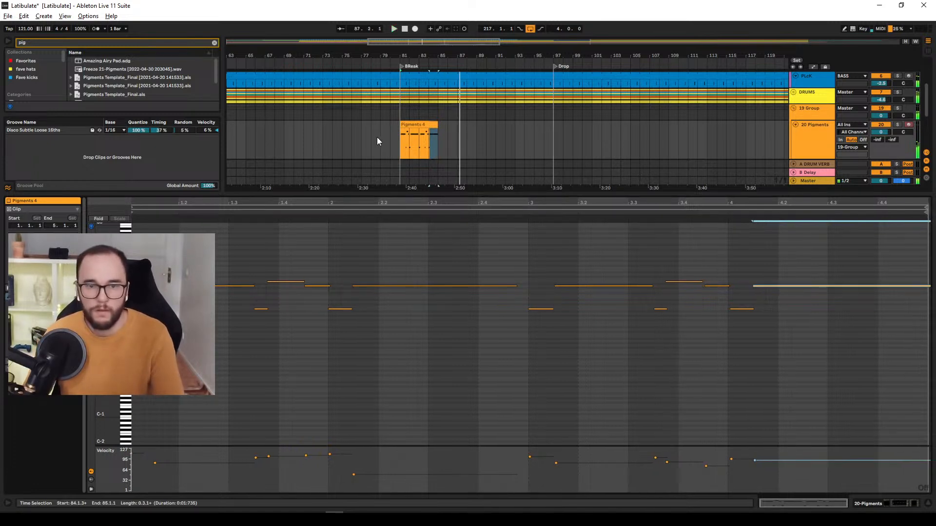
Loop the four-bar Pigments clip and extend it to the Drop at bar 97.
click(405, 125)
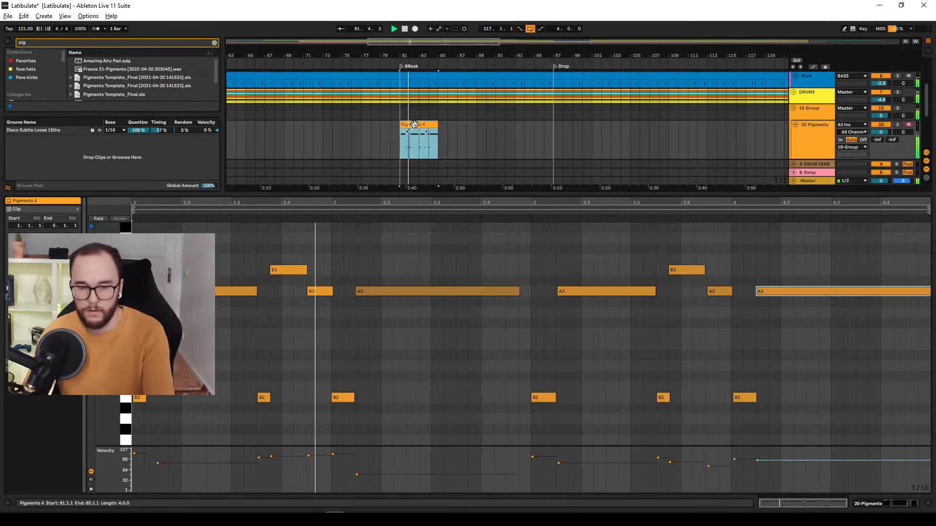
key(ctrl+j)
drag(435, 127, 554, 126)
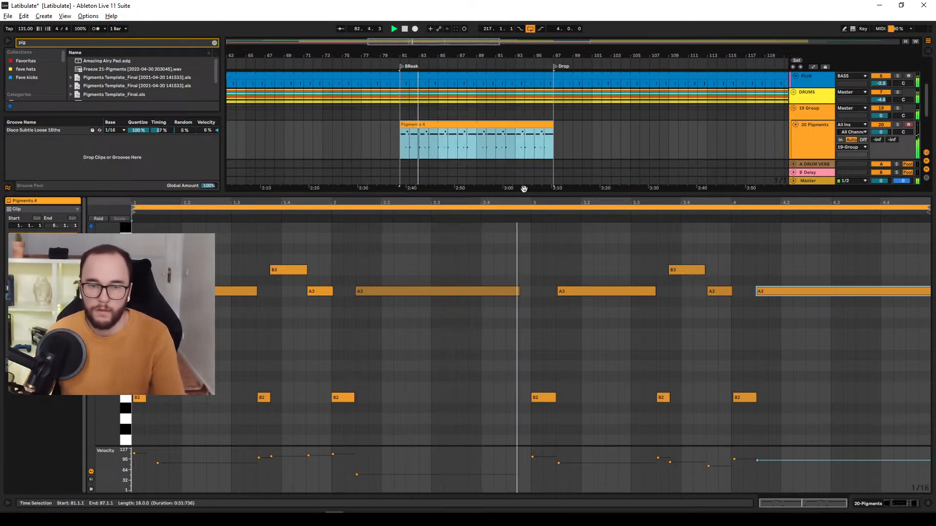
Rename the Pigments track as ARP and extend its looped clip past the Drop to bar 123.
key(shift+Tab)
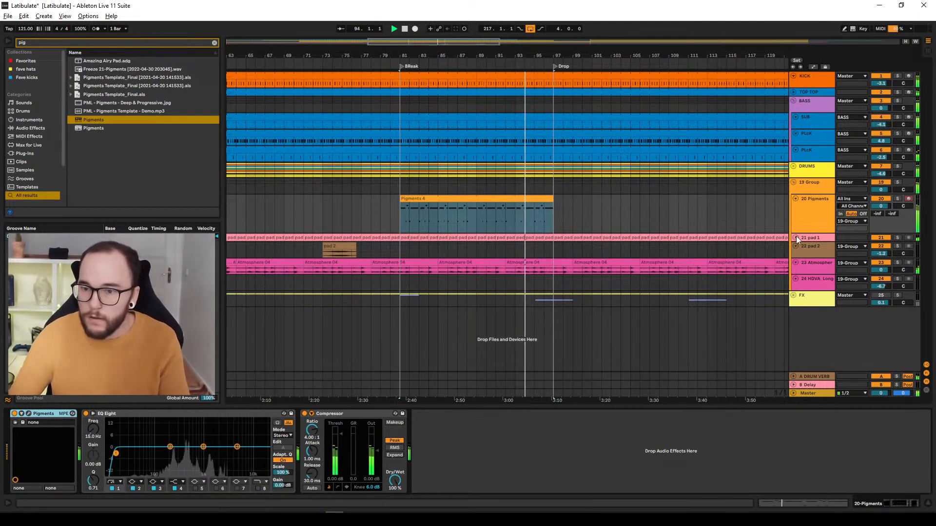
click(821, 215)
key(ctrl+r)
text(ARP)
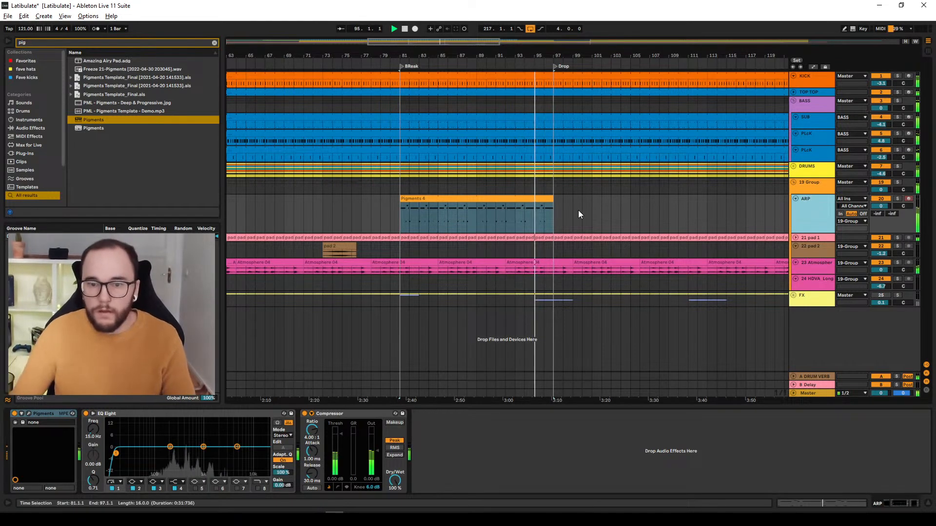
drag(554, 198, 788, 198)
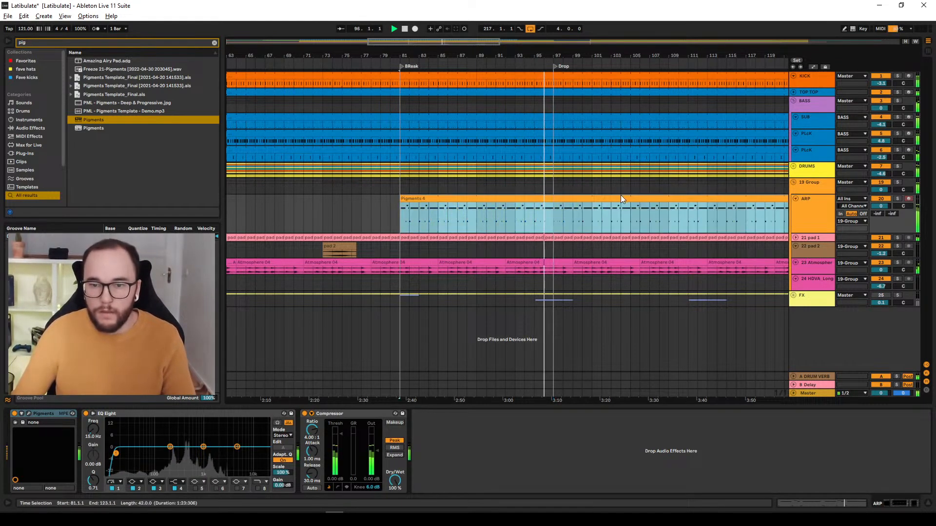
key(minus)
Open the Pigments instrument of the ARP track and set its Rev Fdbck macro to 1.00.
click(30, 413)
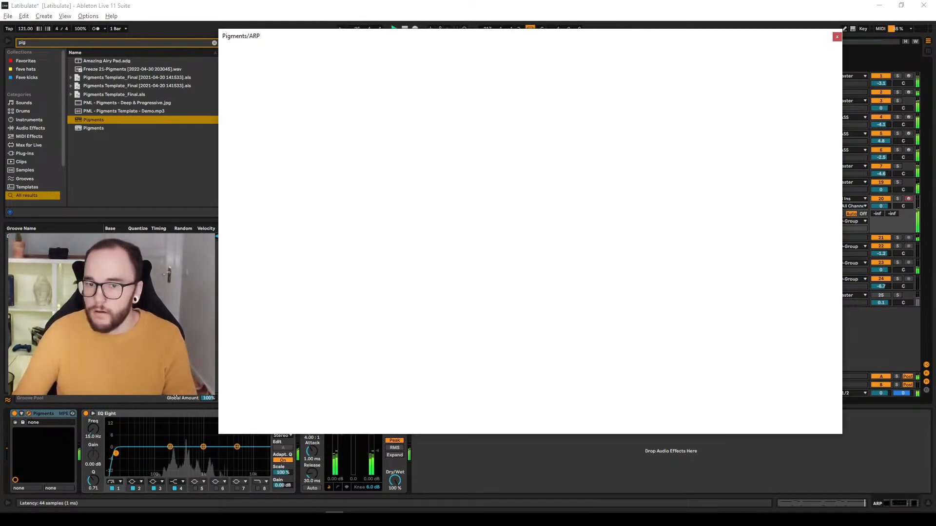
drag(539, 41, 481, 54)
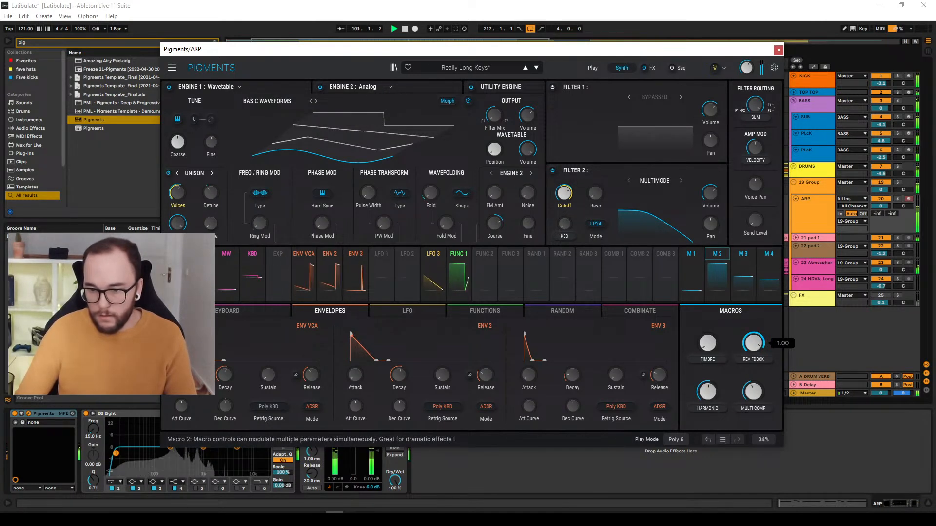
mouse_move(754, 343)
mouse_down()
mouse_move(754, 420)
mouse_move(754, 342)
mouse_up()
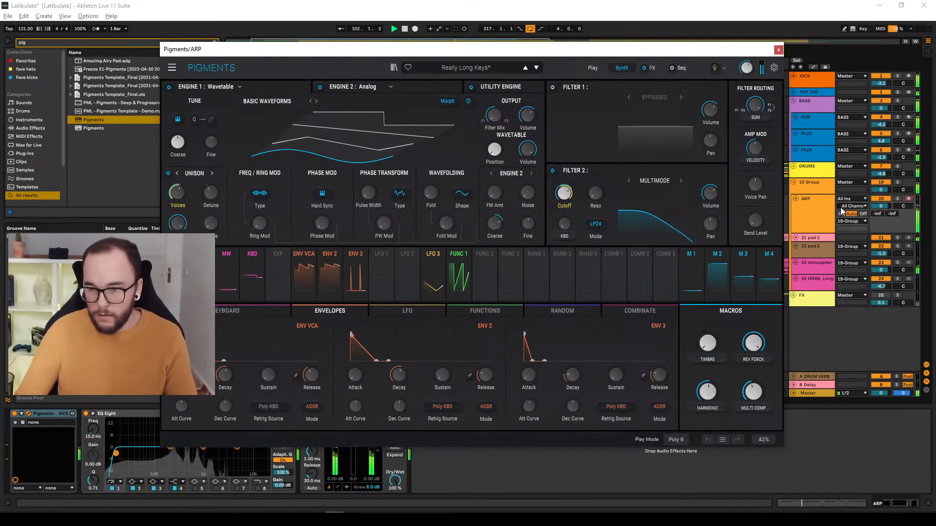
Solo the ARP track and try playing it with the Shimmer effect in Pigments' FX A chain bypassed.
key(space)
click(897, 199)
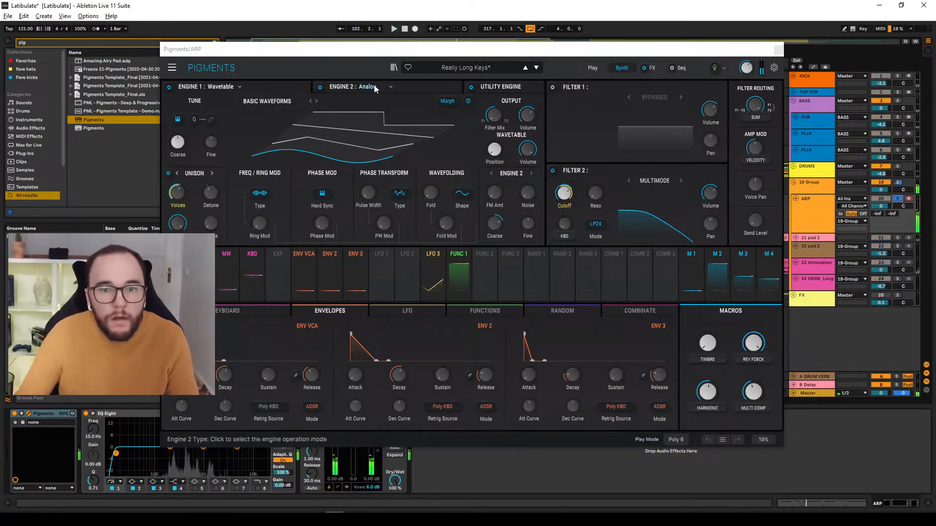
click(684, 68)
click(652, 68)
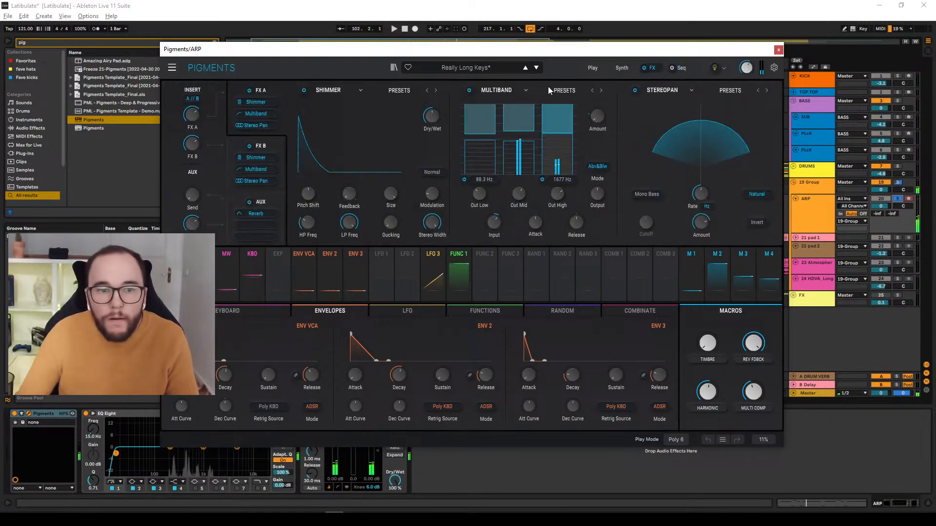
key(space)
click(304, 90)
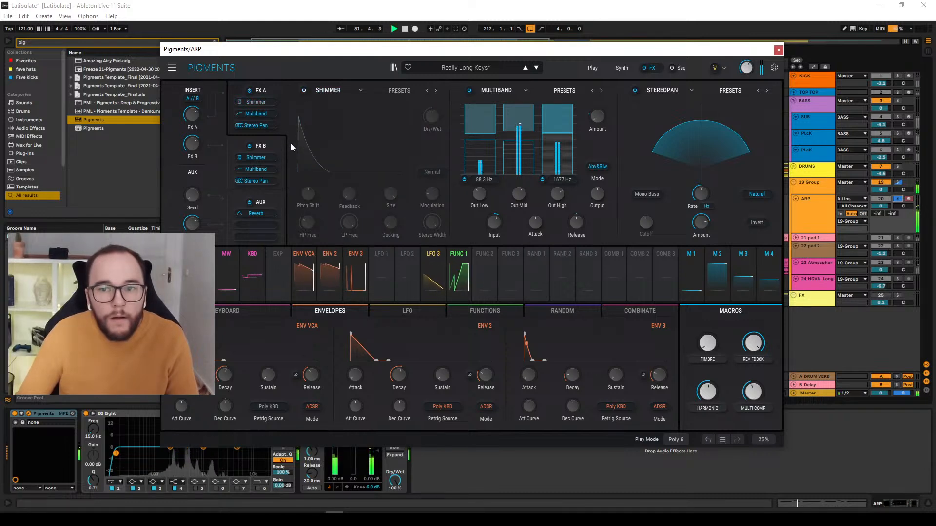
Raise the Timbre and Multi Comp macros in Pigments while the ARP part plays.
click(753, 343)
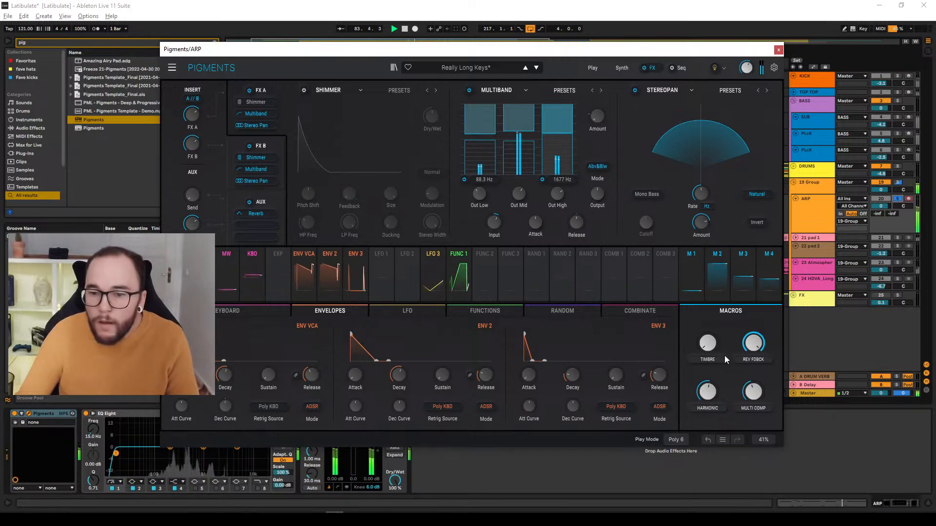
drag(708, 344, 707, 340)
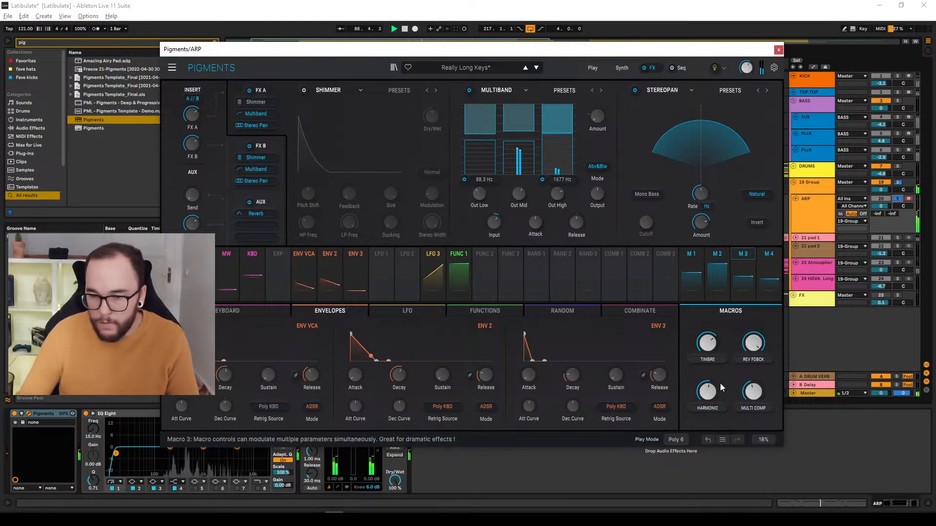
click(762, 393)
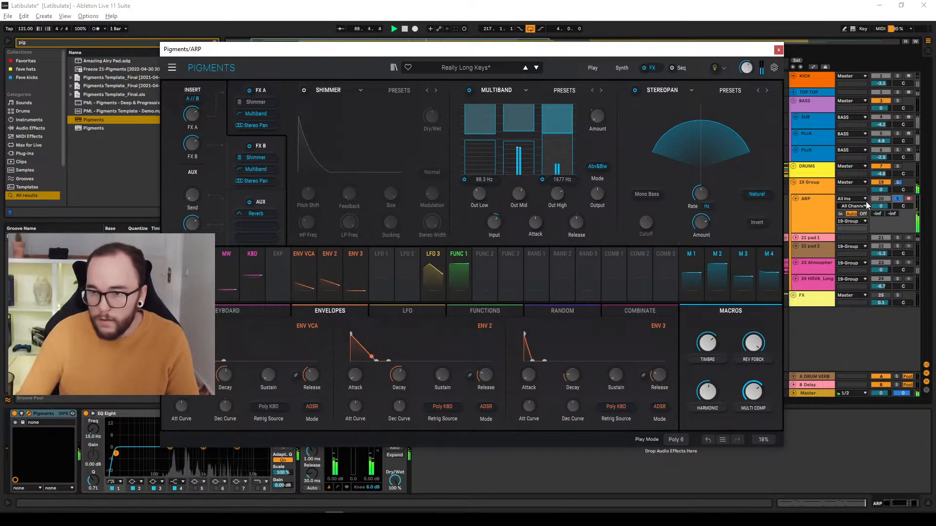
Unsolo the ARP track and turn the FX A Shimmer effect back on in Pigments.
click(900, 199)
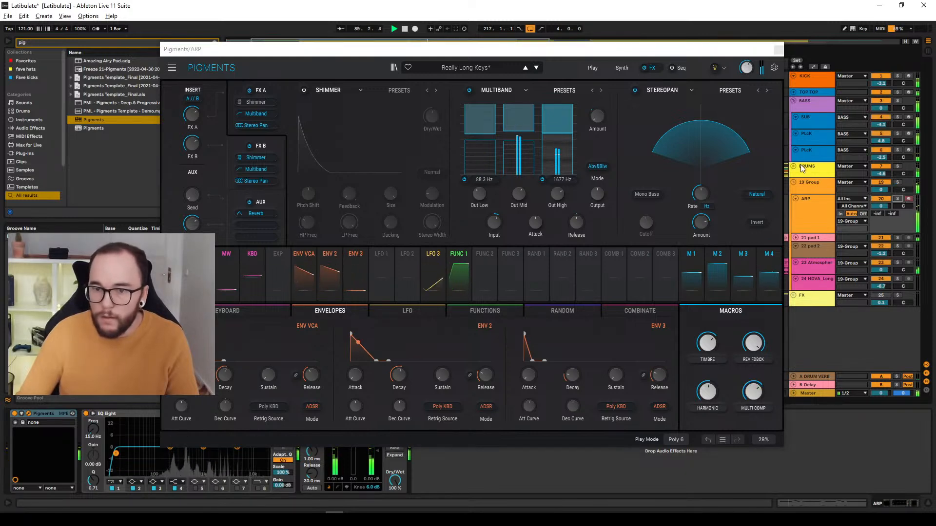
click(305, 91)
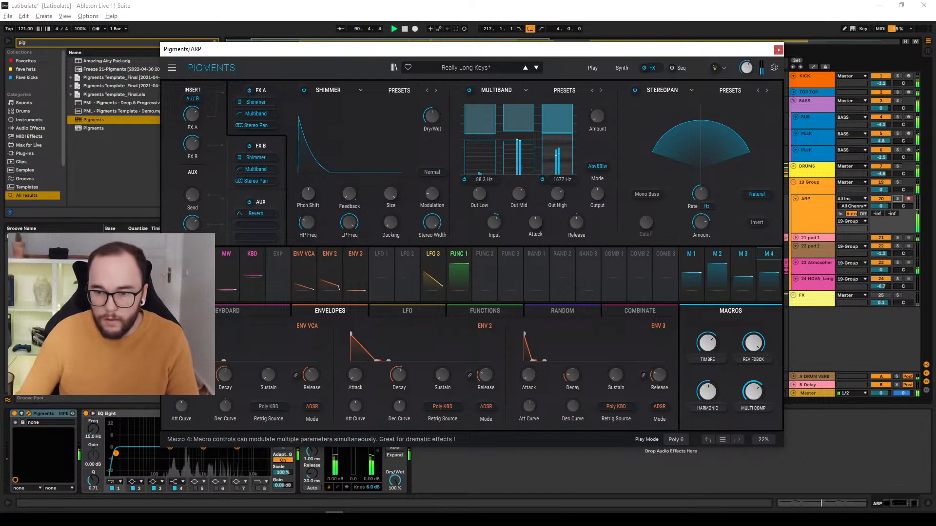
Lower the Rev Fdbck macro slightly and bring the Timbre macro down to about 0.35 in Pigments.
drag(753, 392, 753, 410)
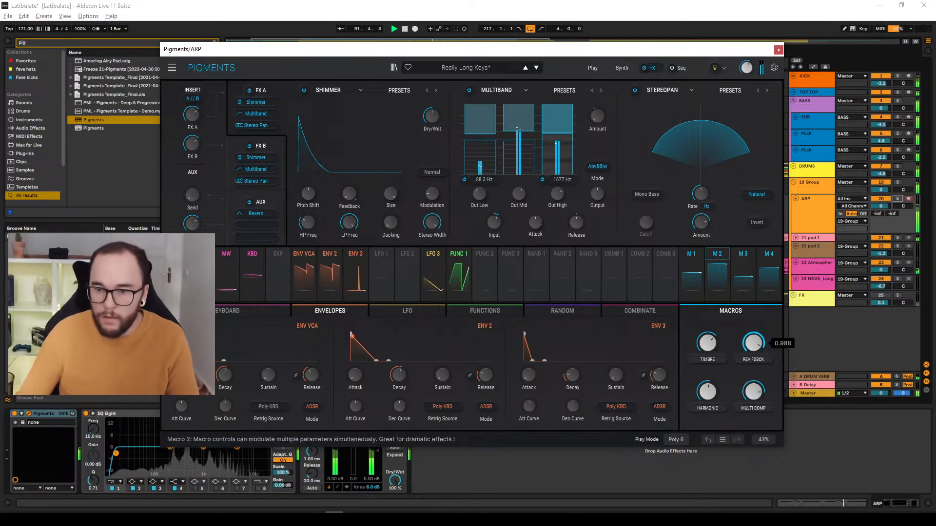
click(708, 343)
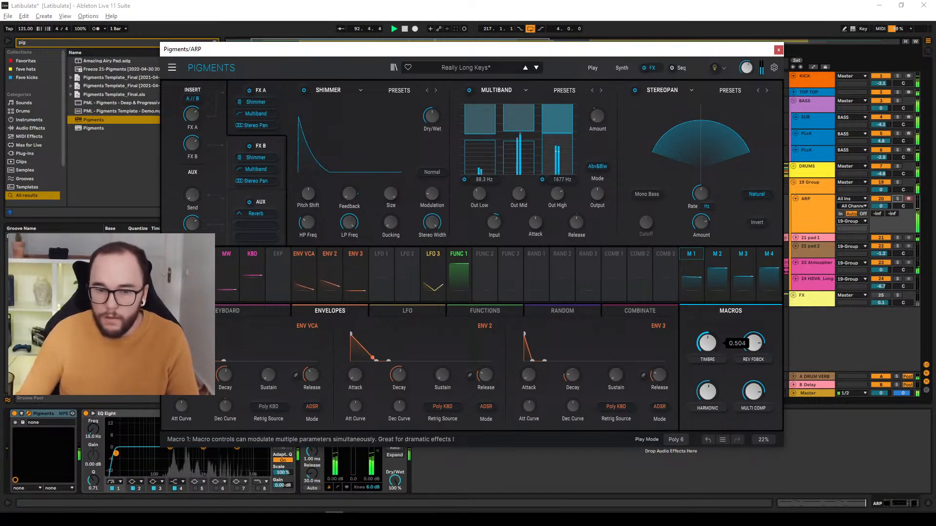
drag(707, 343, 707, 354)
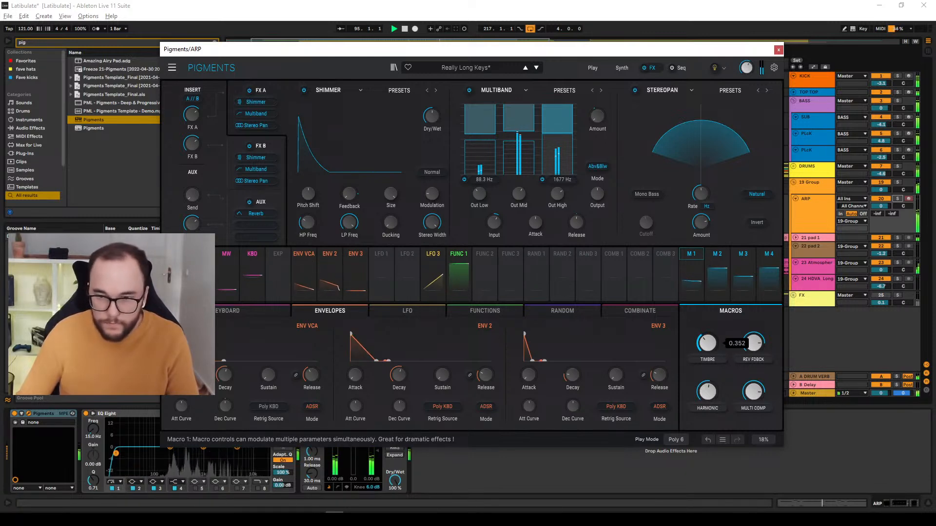
Configure Pigments' Timbre macro as the Macro 1 device parameter and show its automation on the ARP track.
click(21, 414)
click(94, 414)
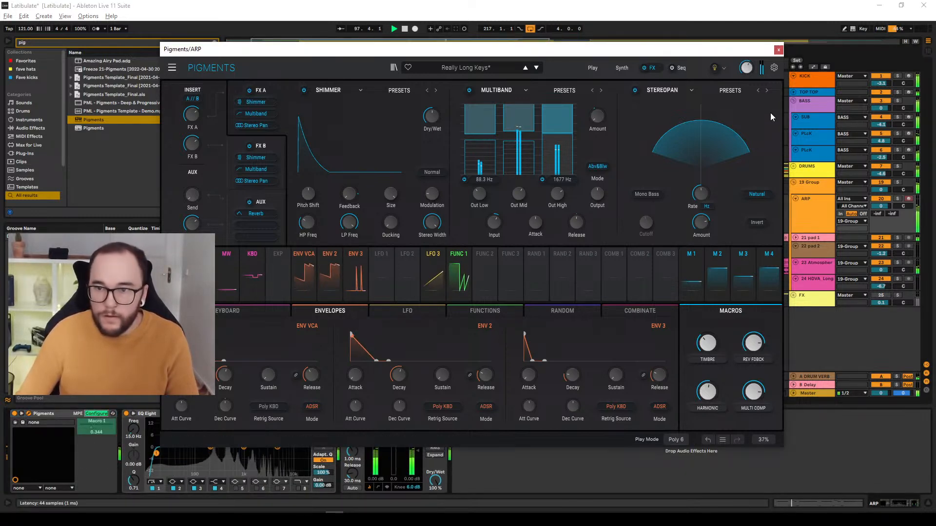
click(778, 49)
right_click(96, 426)
click(95, 429)
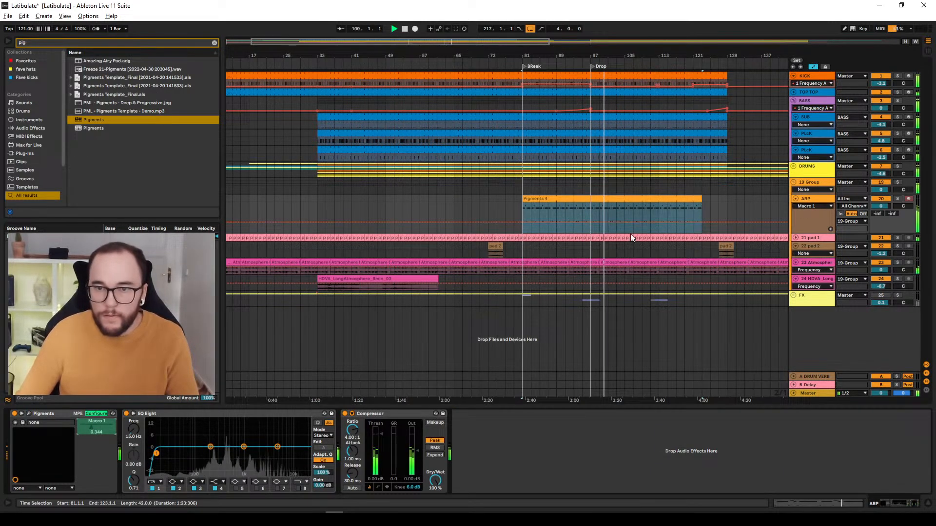
Lower the ARP track's Macro 1 automation line to 0.138 and leave Pigments' Configure mode.
click(735, 223)
scroll(735, 223, down, 2)
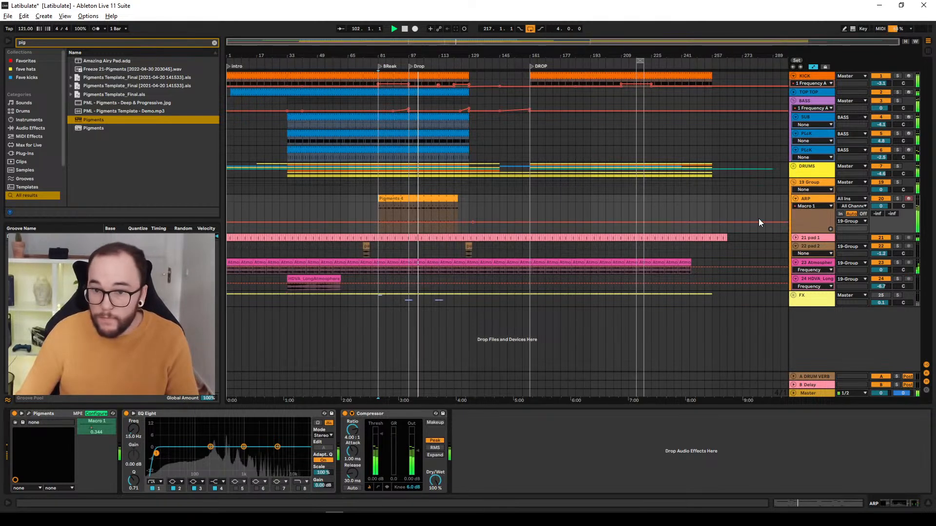
drag(425, 222, 406, 235)
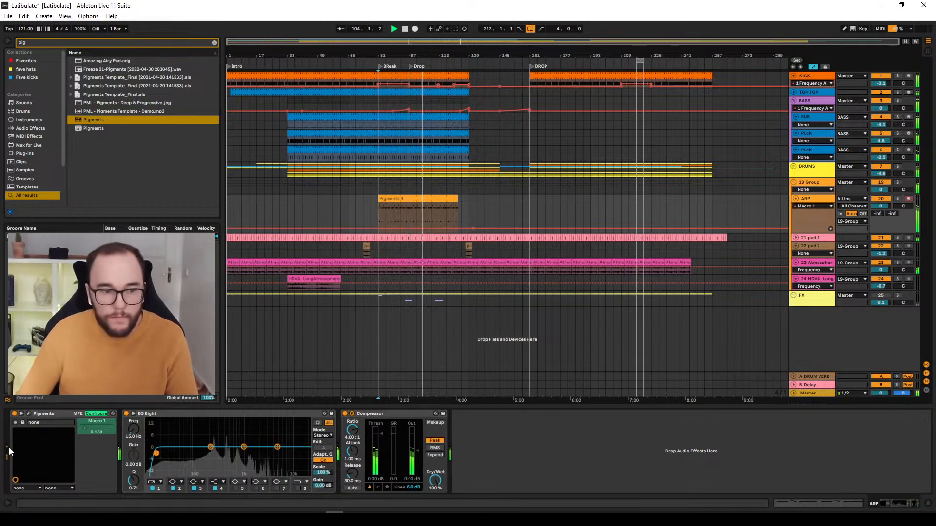
click(94, 414)
click(34, 414)
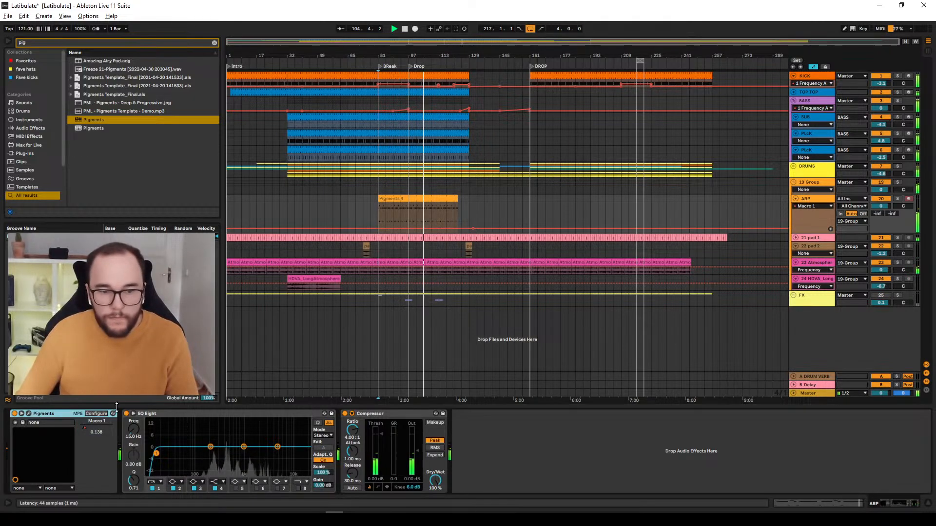
Solo the ARP track and sweep Pigments' Rev Fdbck macro down to minimum and back up to maximum.
click(29, 414)
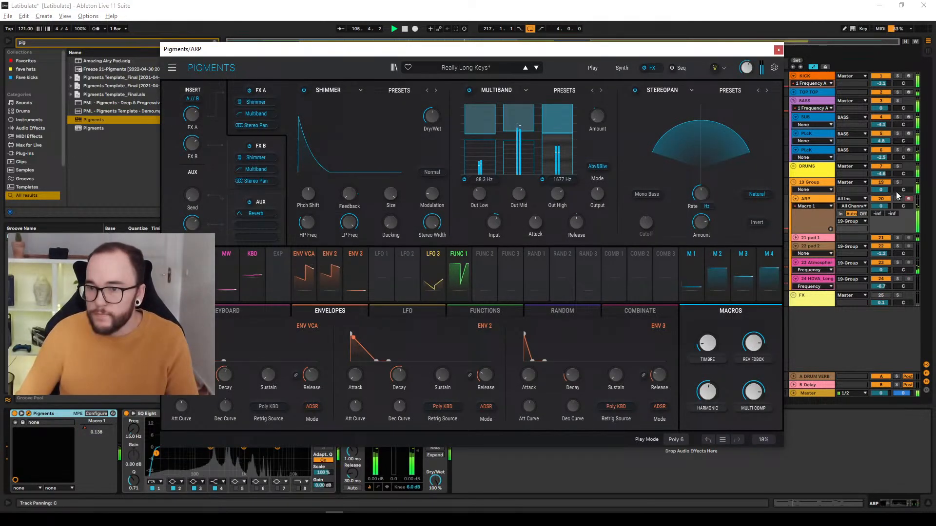
click(897, 199)
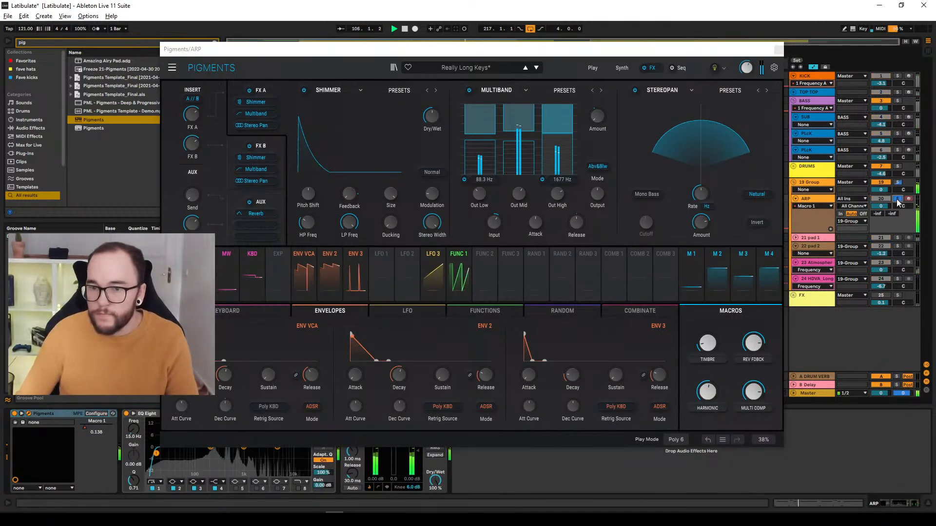
drag(760, 347, 760, 415)
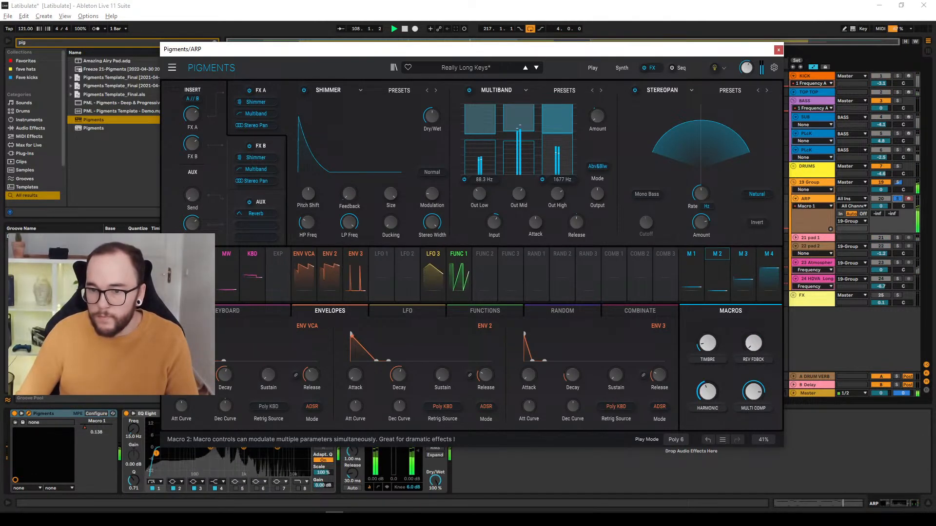
drag(757, 346, 757, 275)
Try the Timbre macro at zero, then re-enable automation and lower the ARP track's Macro 1 automation line to 0.000.
double_click(718, 341)
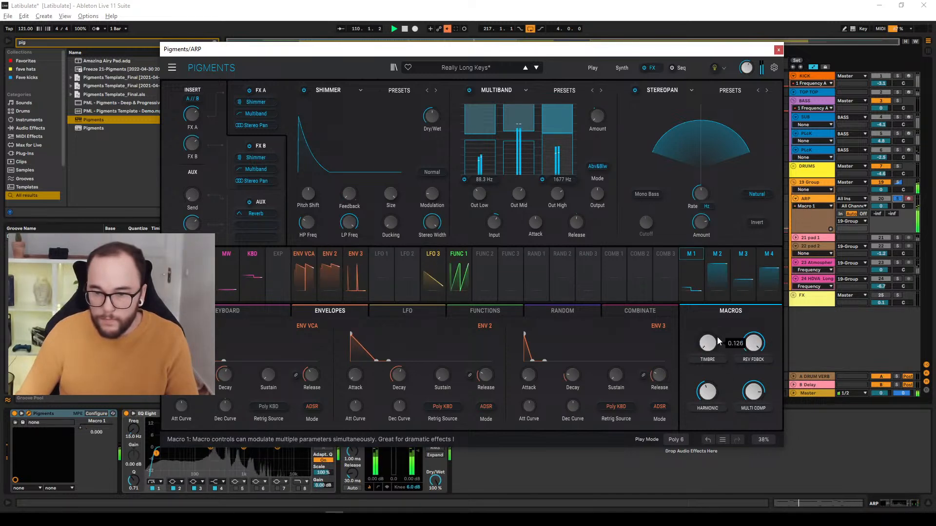
click(447, 28)
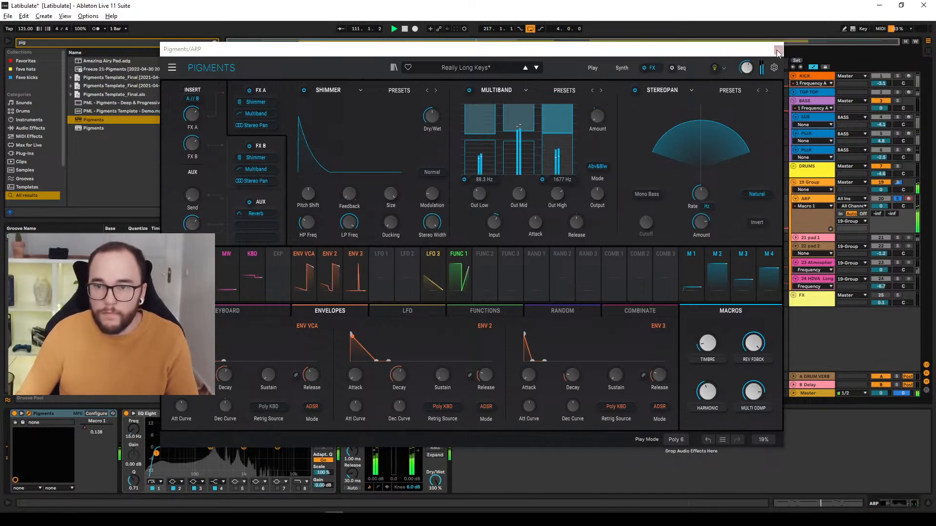
click(779, 50)
drag(473, 228, 473, 233)
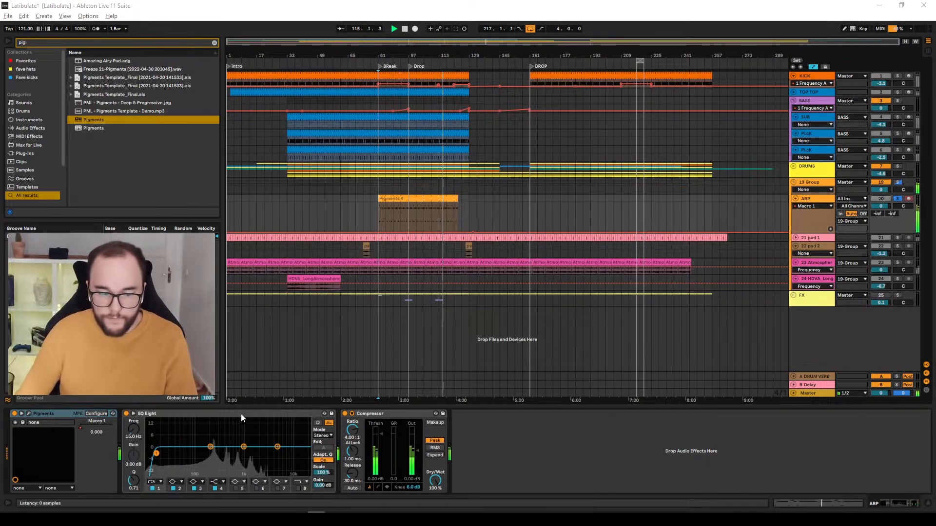
click(325, 220)
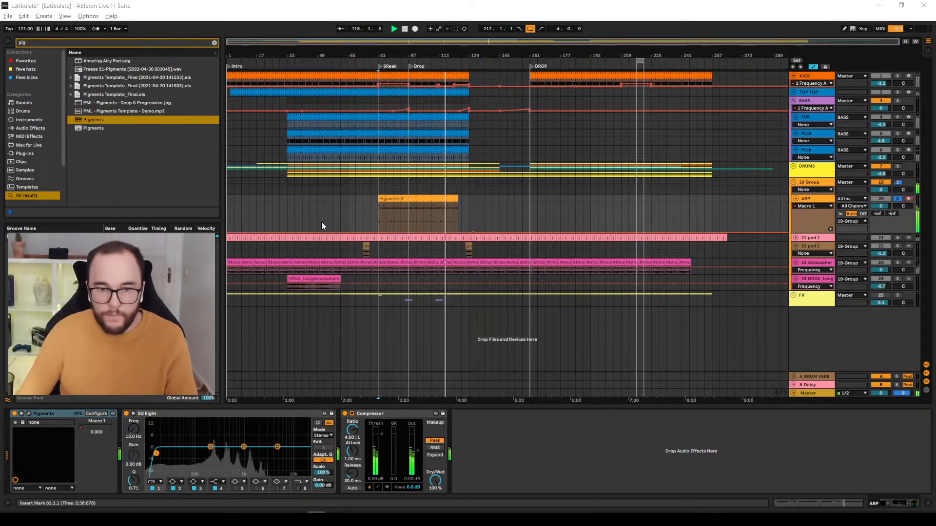
Bypass Pigments' whole FX section, play from the start of the ARP clip and show the Synth page.
click(29, 413)
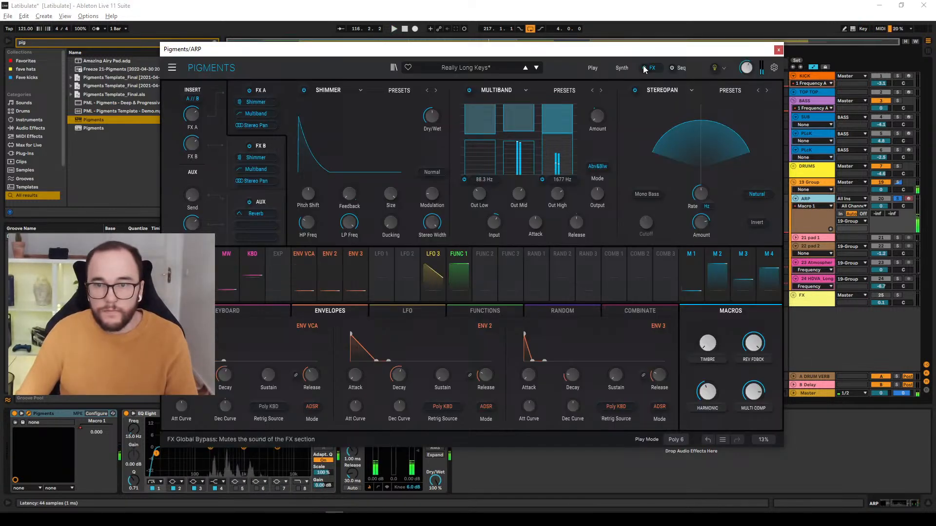
click(645, 68)
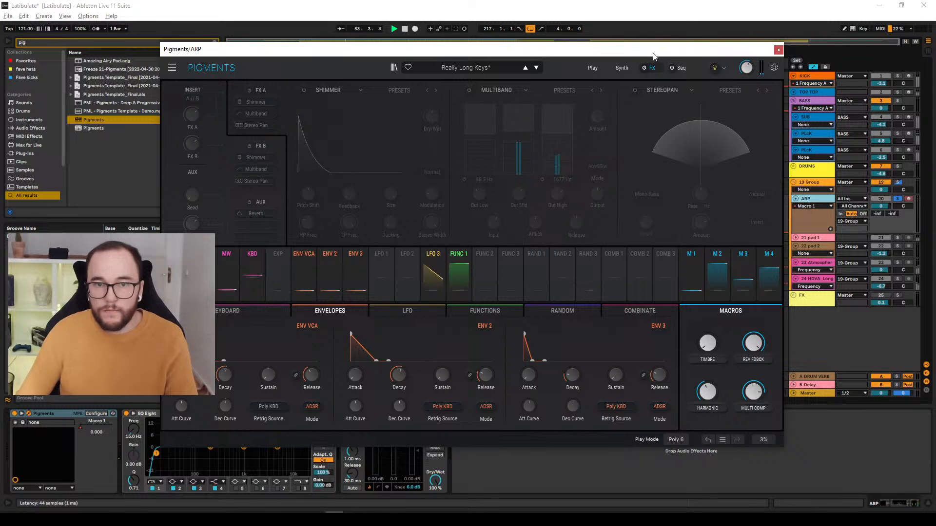
drag(413, 49, 424, 78)
click(398, 200)
click(630, 96)
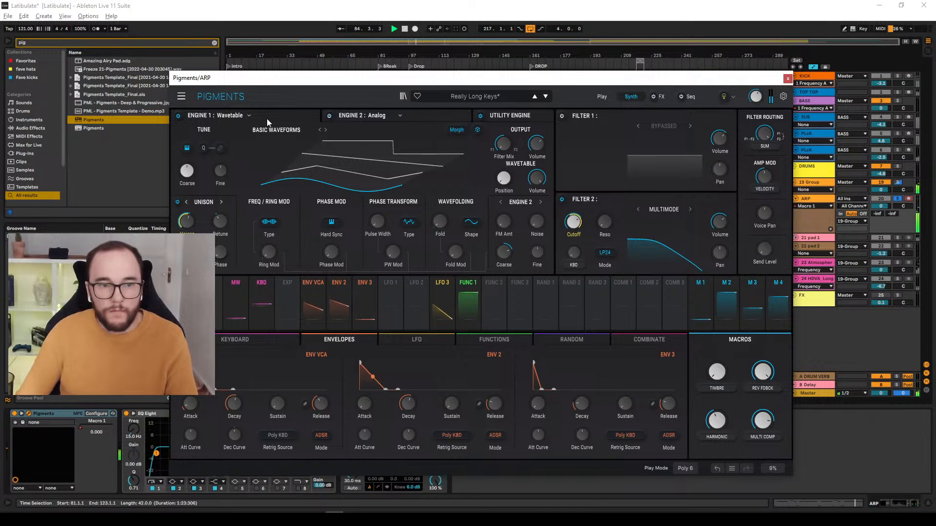
Open Engine 2 in Pigments and try adjusting its Drift, Unison Voices and output Volume.
click(335, 118)
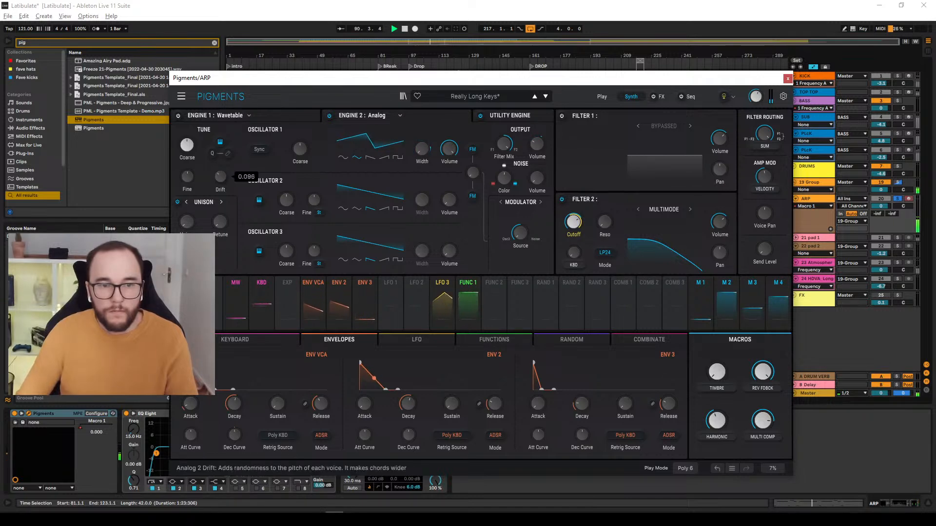
drag(220, 176, 221, 179)
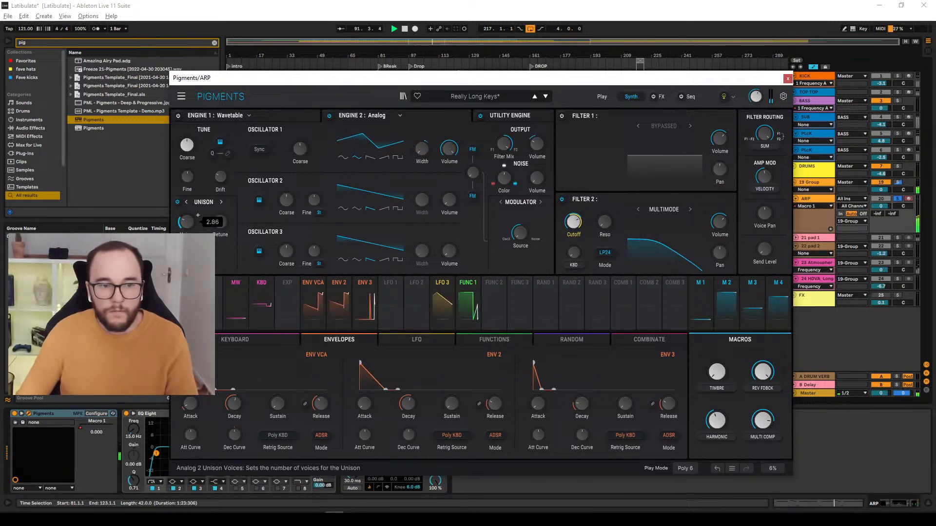
drag(187, 223, 220, 222)
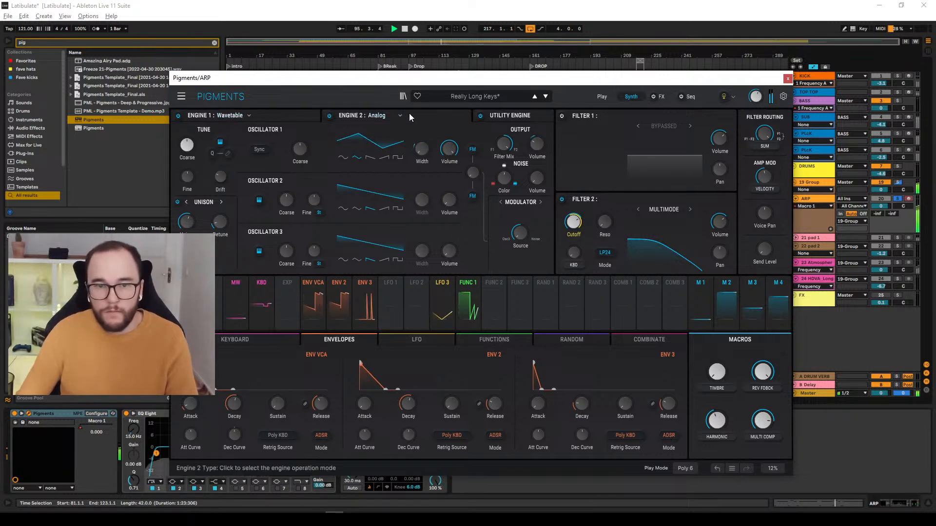
drag(535, 143, 537, 148)
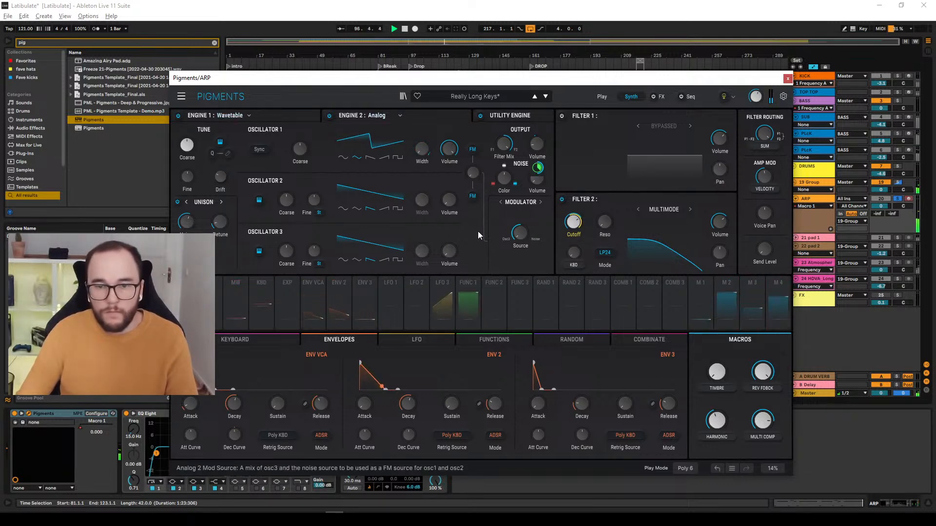
Turn Pigments' FX section back on and try the sound with its AUX and insert buses bypassed.
click(657, 97)
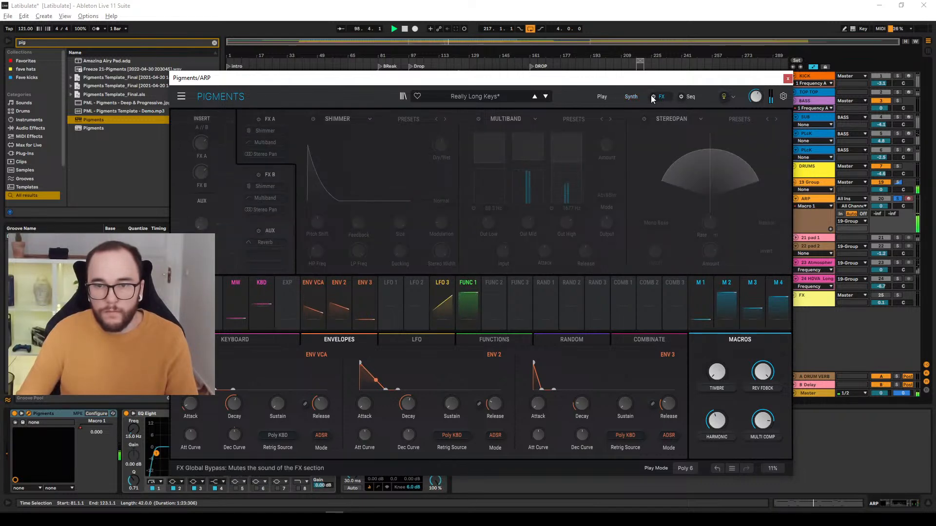
click(653, 96)
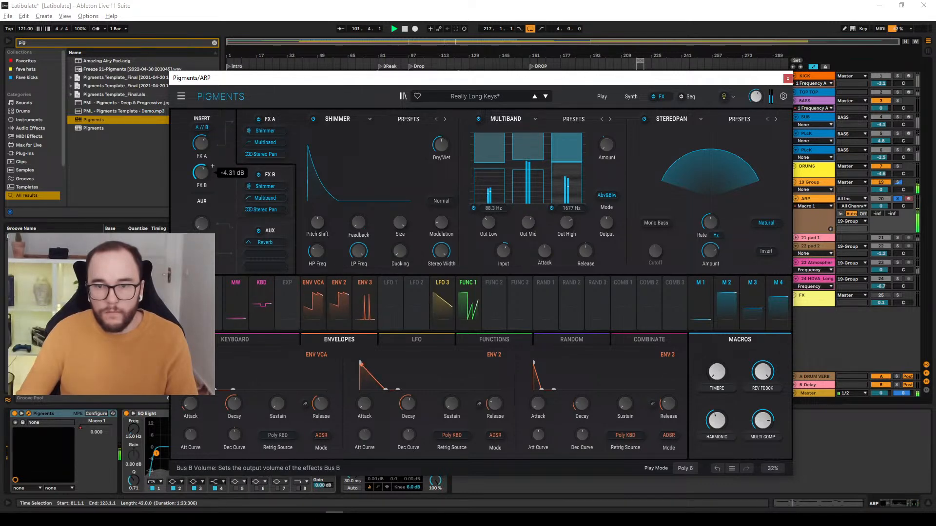
click(259, 231)
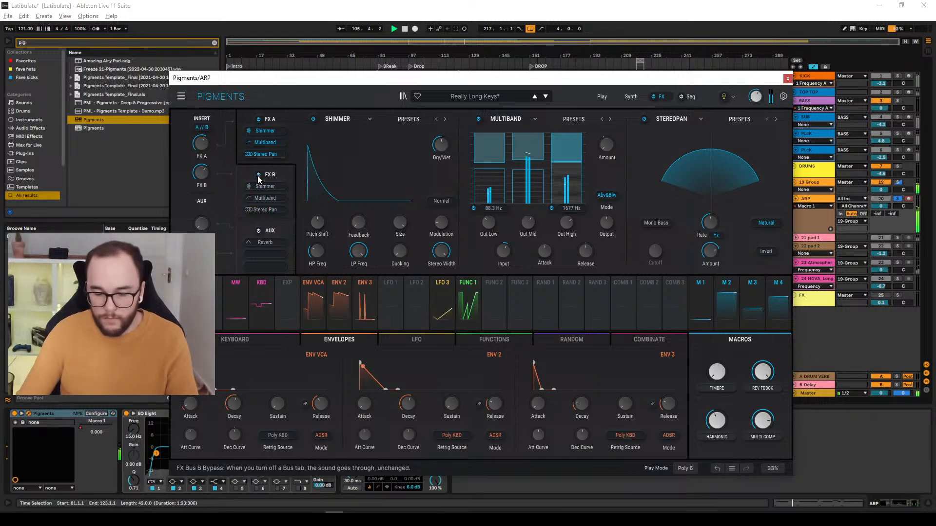
click(258, 120)
Unsolo the ARP track to play it in the full mix and close the Pigments window.
click(788, 78)
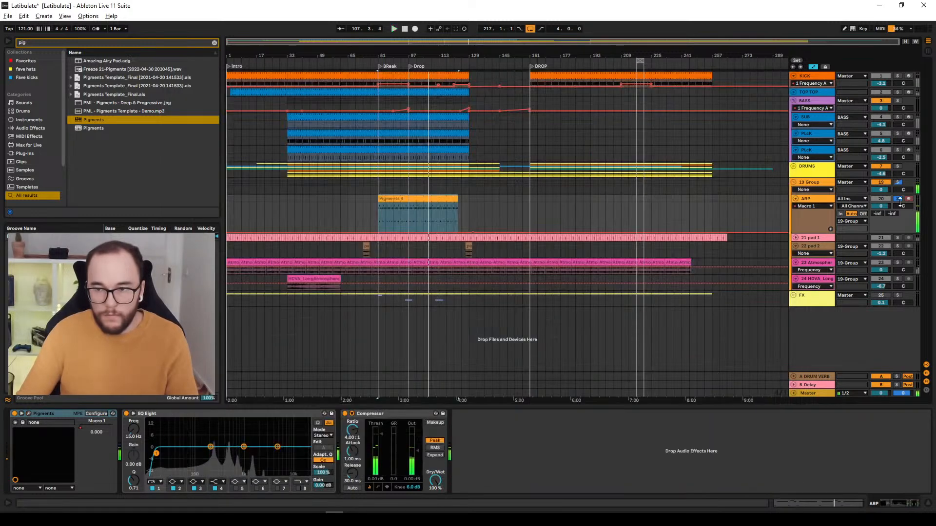
click(898, 199)
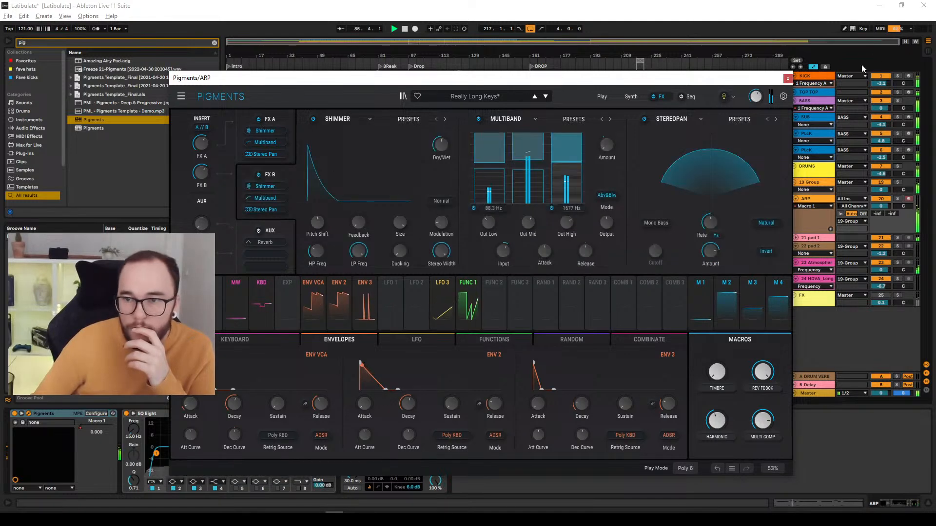
click(788, 79)
Shorten the ARP track's Pigments clip so it ends at the Drop marker at bar 97.
click(398, 189)
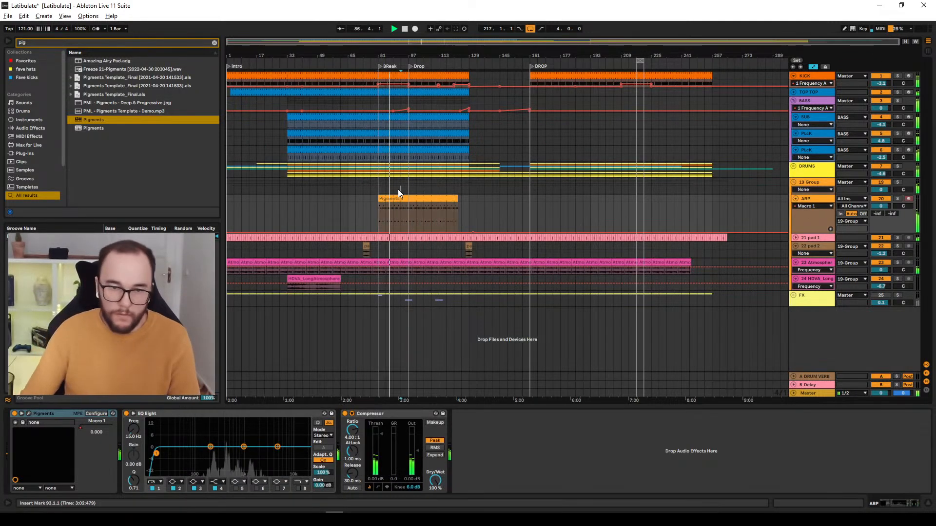
drag(457, 197, 409, 188)
click(409, 188)
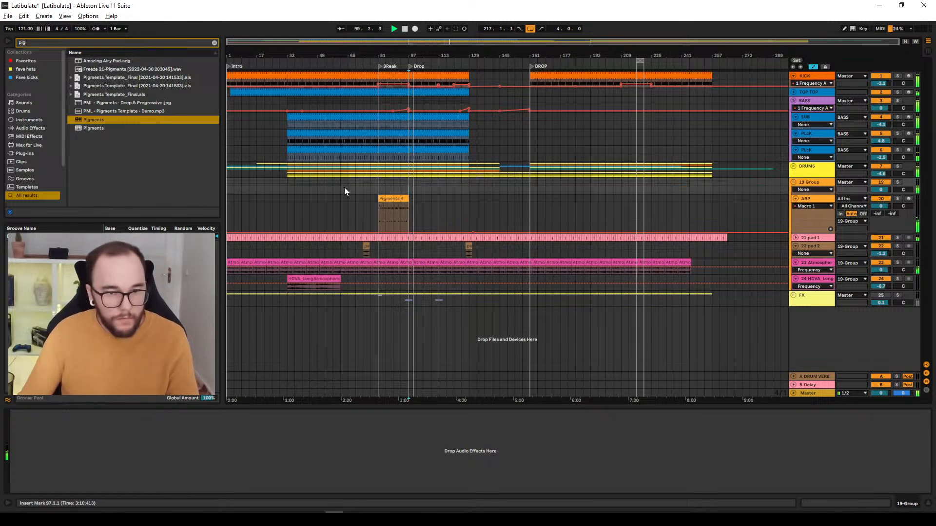
Stop playback and move the shortened ARP clip to bar 129, where the first kick section ends.
key(space)
click(332, 205)
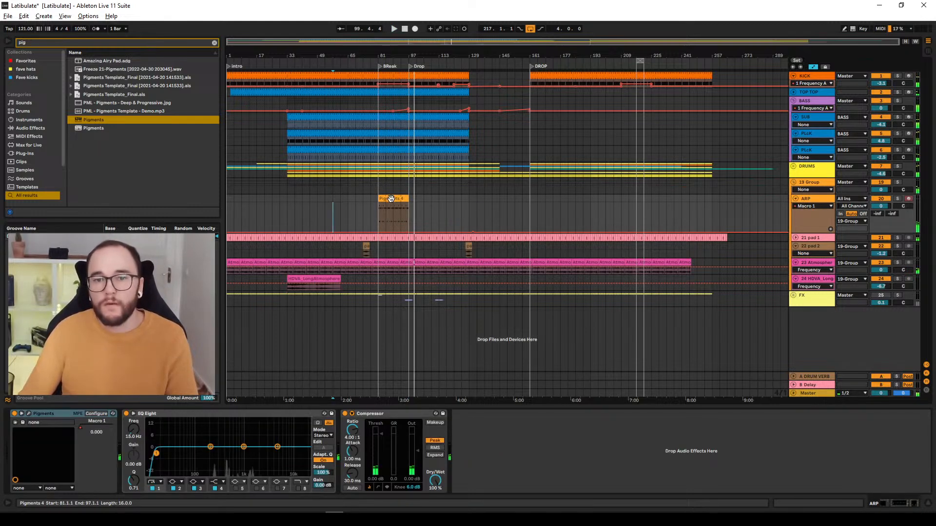
drag(390, 198, 481, 200)
Play the arrangement from bar 77, bar 53 and bar 37 to hear it without the ARP part.
click(370, 209)
key(space)
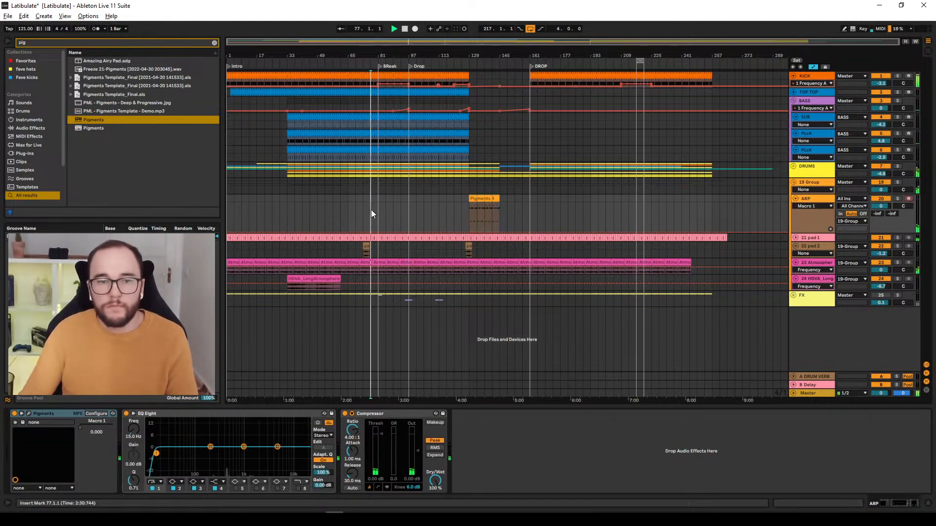
click(323, 213)
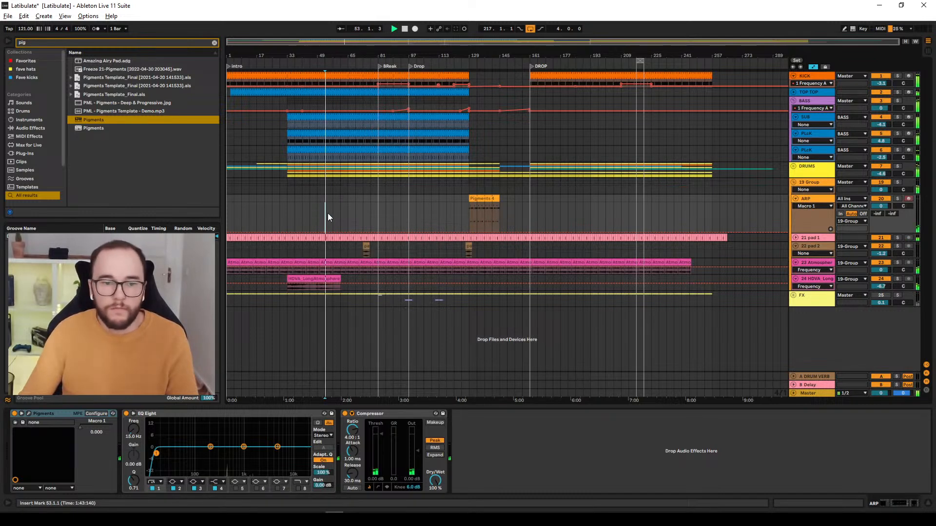
click(294, 229)
key(space)
Hide the automation and place four copies of the HDVA_LongAtmosphere clip along its track, the last starting at bar 185.
key(a)
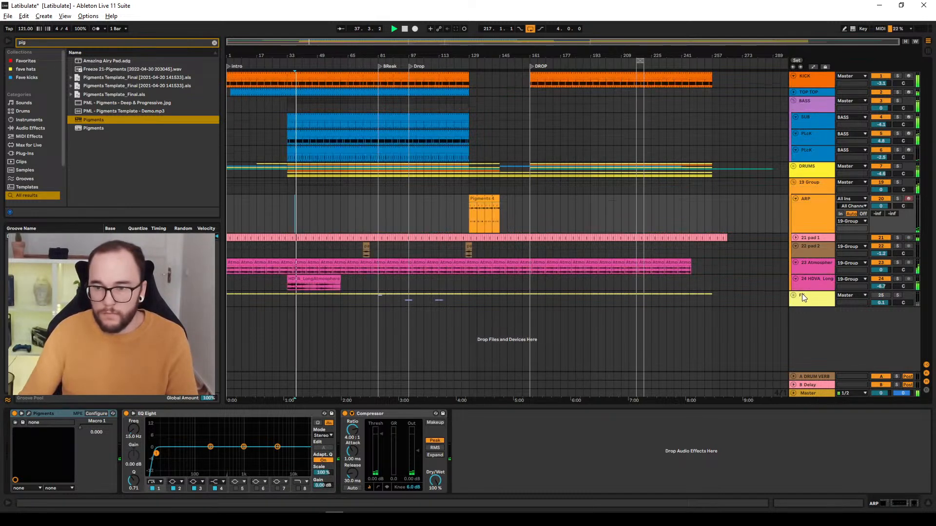
drag(805, 293, 800, 294)
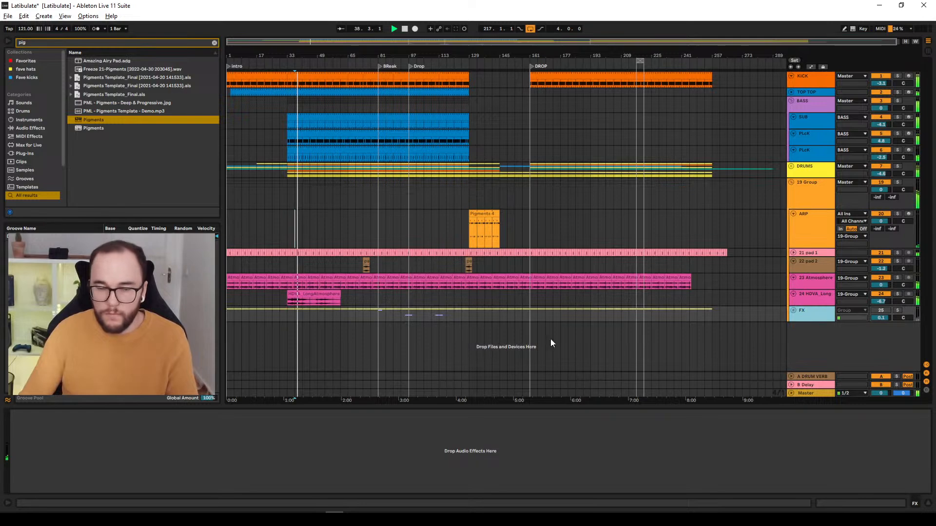
drag(316, 280, 598, 279)
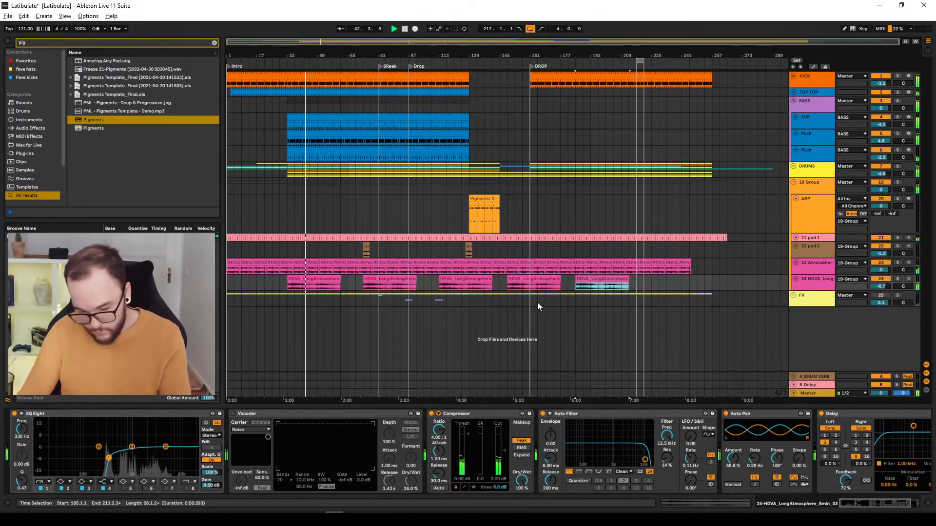
Split the HDVA_LongAtmosphere clip at the DROP marker, move its second half to bar 173 and the last clip to bar 193.
click(531, 286)
key(ctrl+e)
drag(545, 279, 582, 279)
click(567, 279)
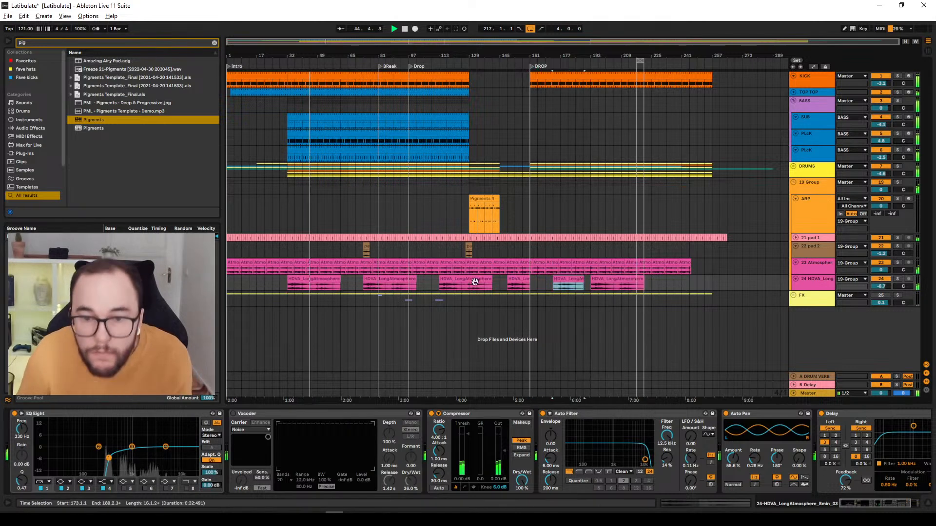
Extend the second HDVA_LongAtmosphere clip, starting at bar 73, to end at bar 109.
shift+click(413, 279)
click(413, 280)
click(431, 282)
click(413, 279)
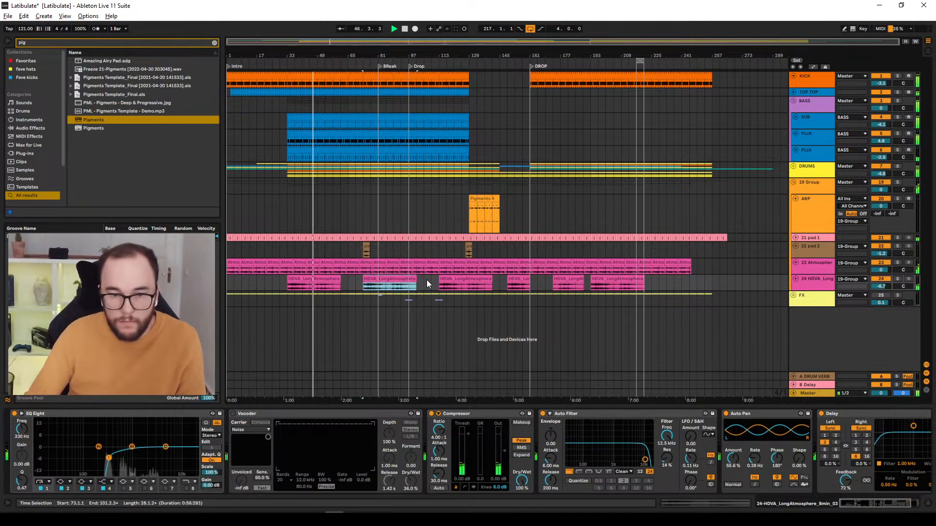
double_click(412, 281)
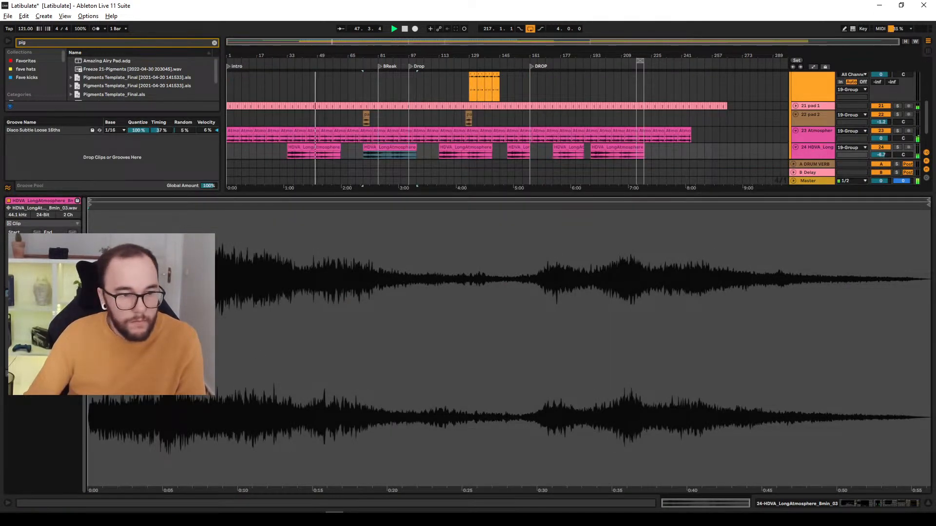
click(20, 310)
key(shift+Tab)
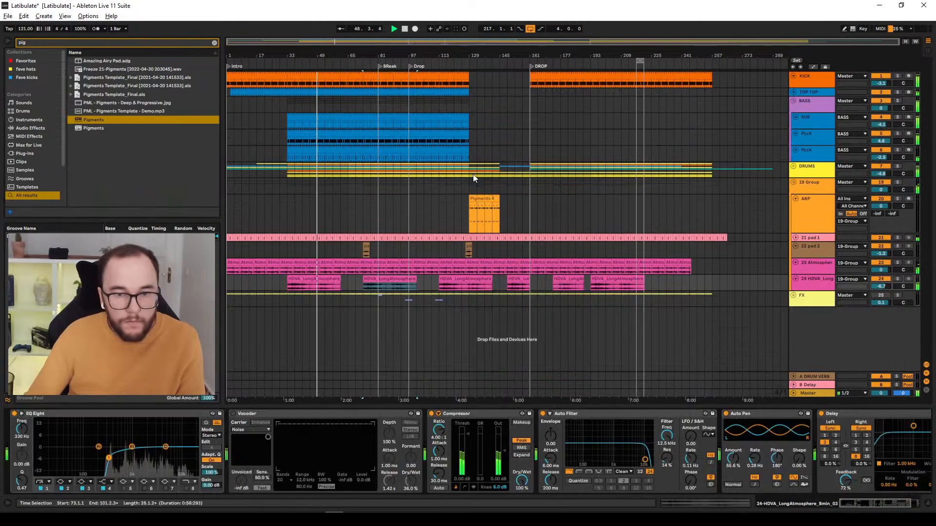
drag(413, 280, 432, 279)
Split the third HDVA_LongAtmosphere clip at bar 125, delete its first part and lengthen the remainder up to the clip at bar 149.
click(471, 282)
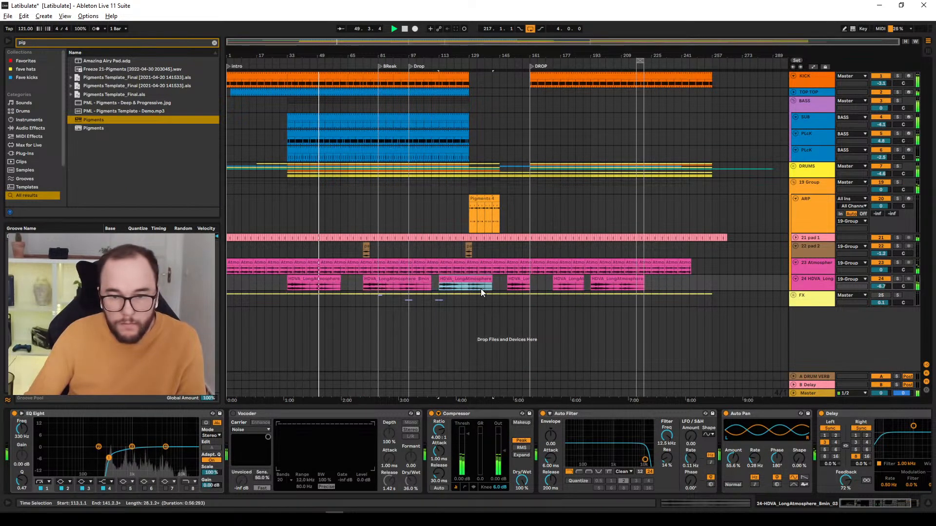
click(463, 288)
key(ctrl+e)
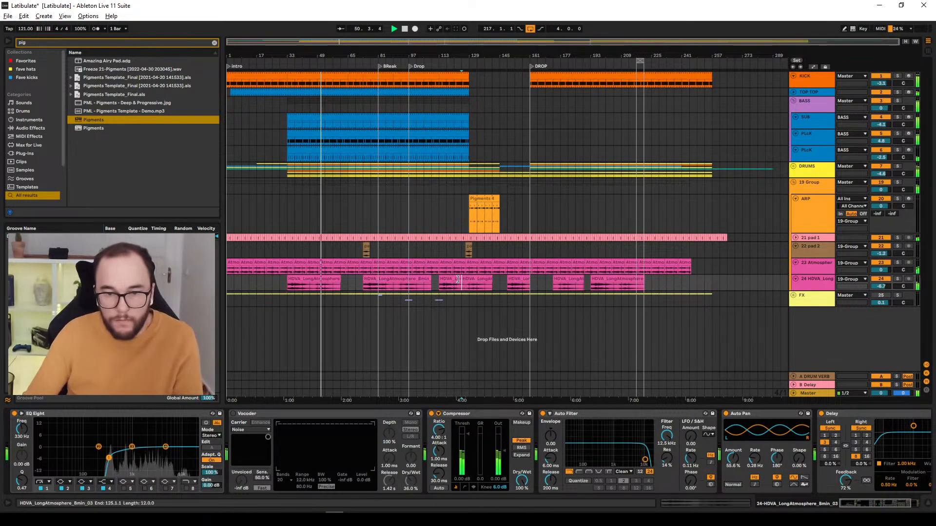
click(454, 279)
key(Delete)
double_click(470, 279)
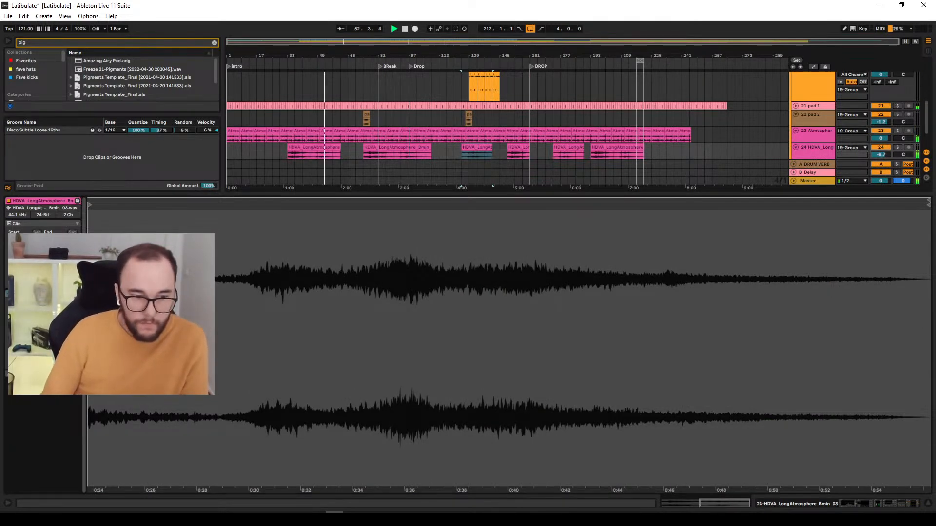
click(60, 317)
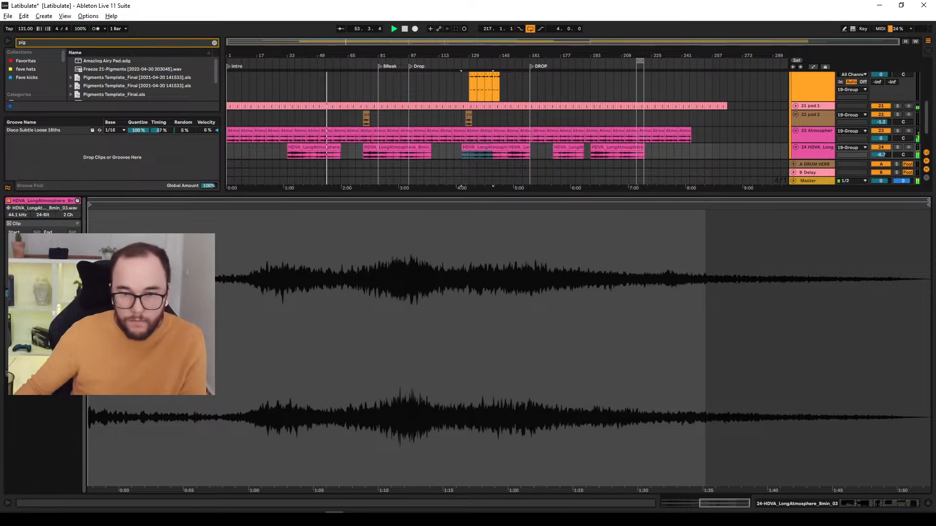
key(shift+Tab)
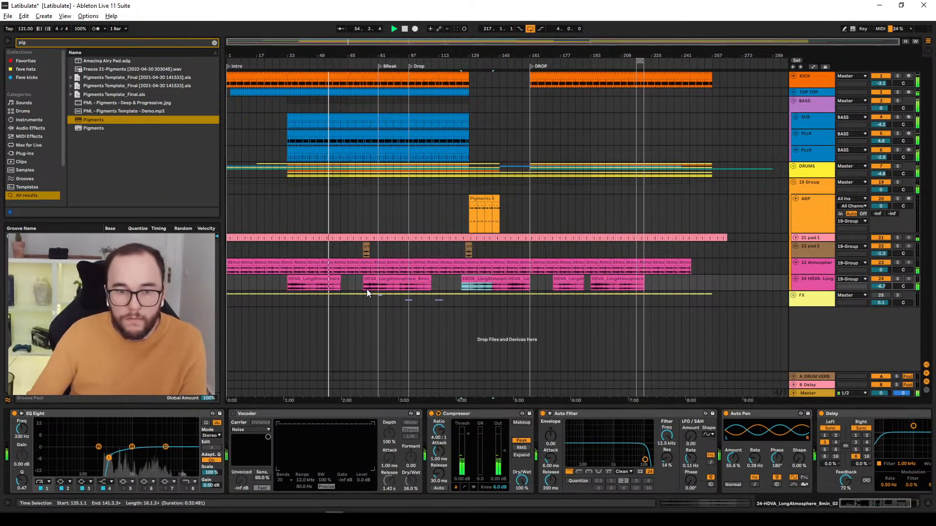
Duplicate the HDVA_LongAtmosphere track and clear the copied clips before bar 173 on the duplicate.
click(811, 286)
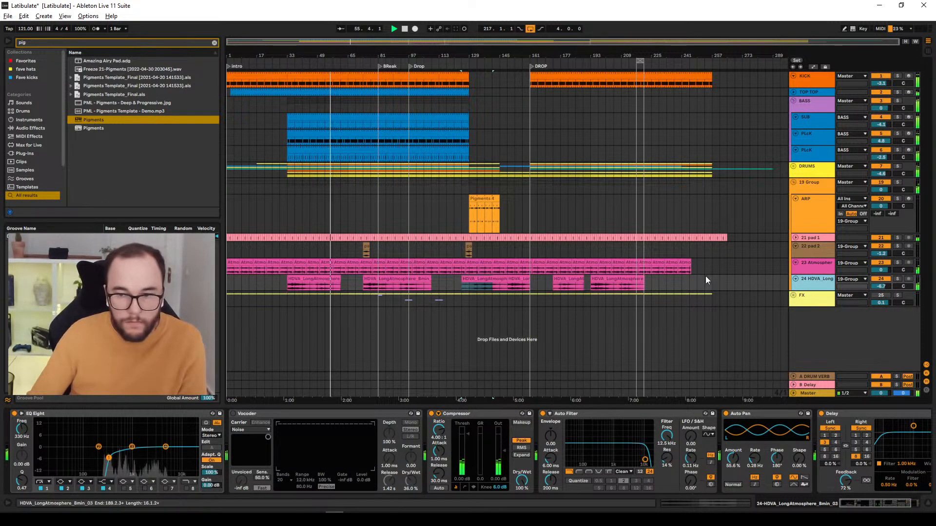
key(ctrl+d)
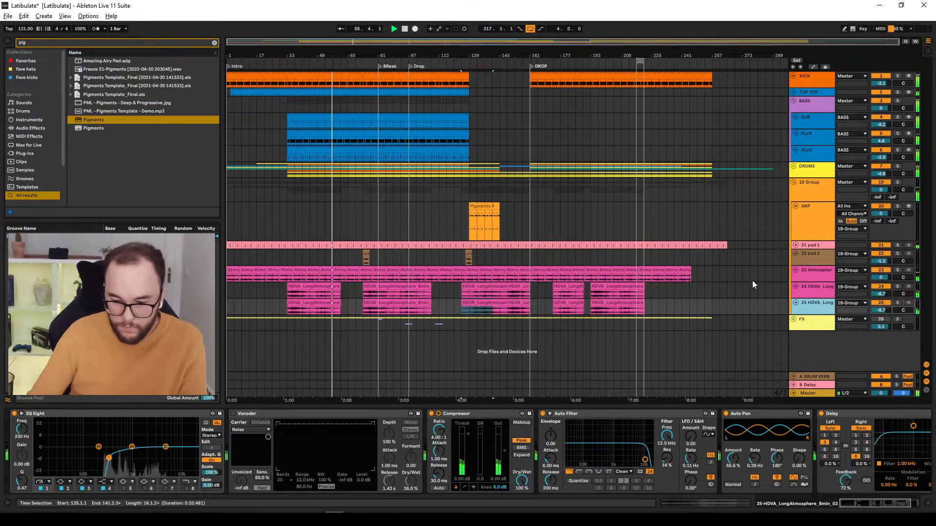
drag(345, 308, 527, 304)
click(571, 301)
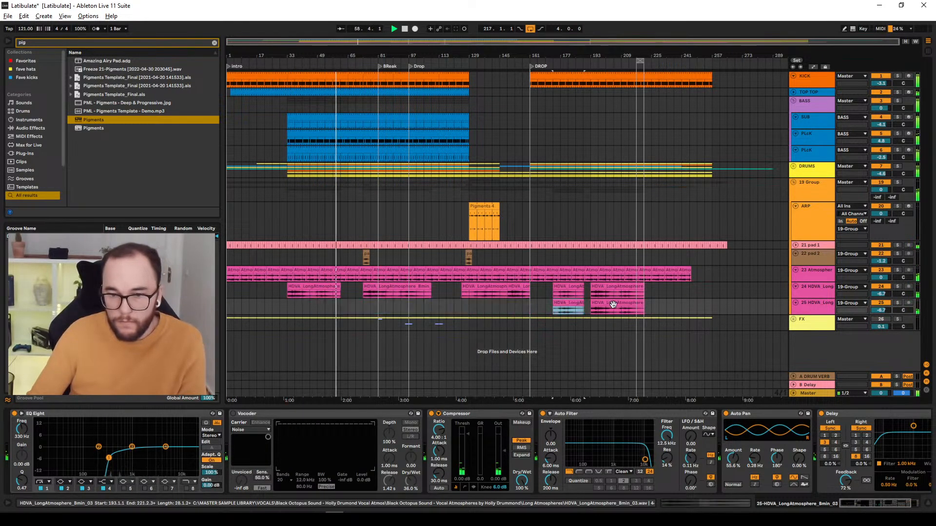
On the duplicate track, remove the last clip and copy the bar 173 clip to bar 57, extended to the BReak marker at bar 81.
drag(616, 303, 352, 302)
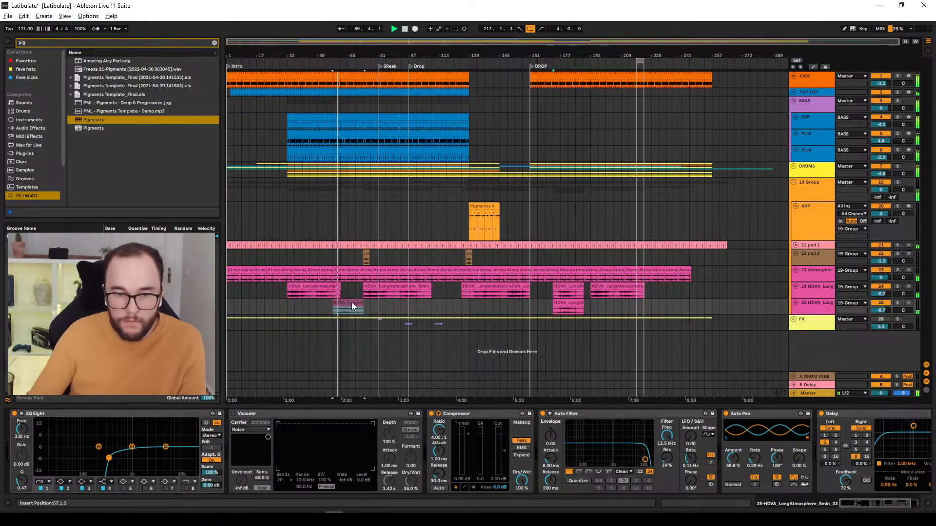
double_click(352, 305)
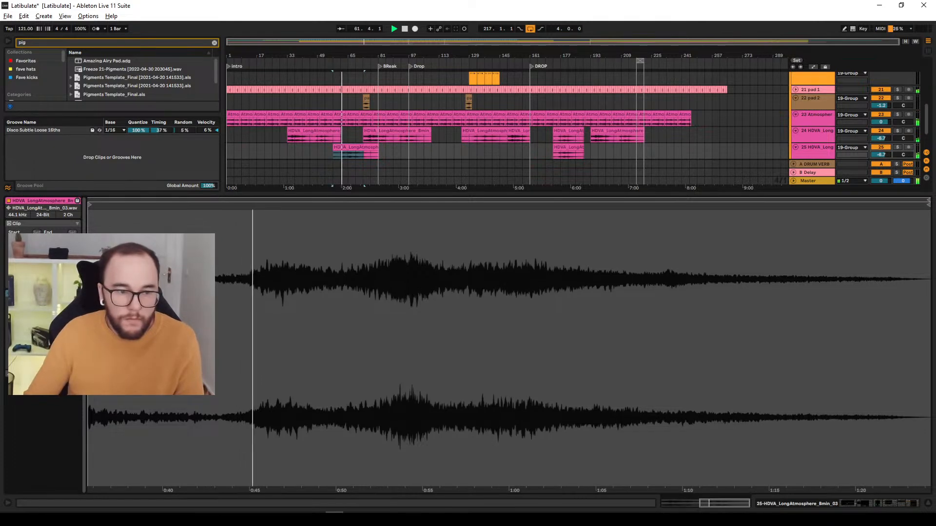
key(shift+Tab)
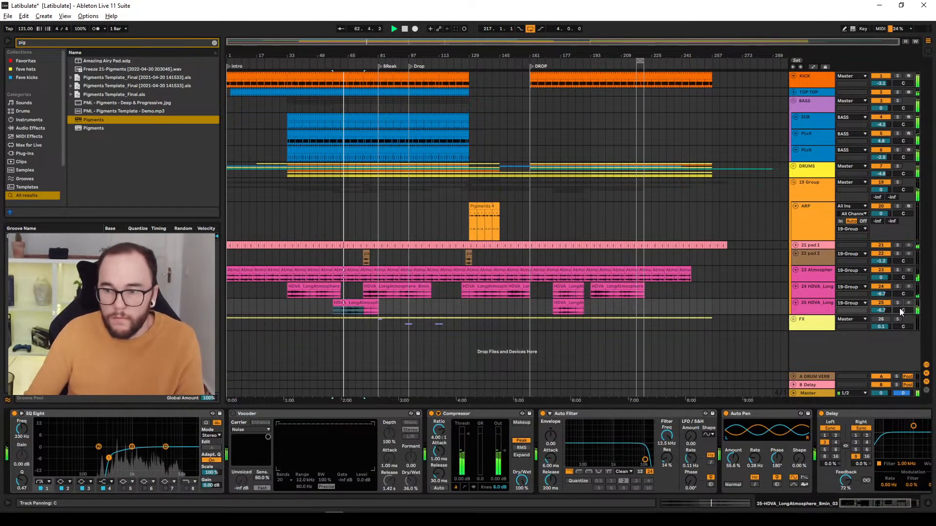
Add an Auto Pan to the end of the original HDVA_LongAtmosphere track's effects, with amount 58.7% and rate 0.26 Hz.
click(821, 291)
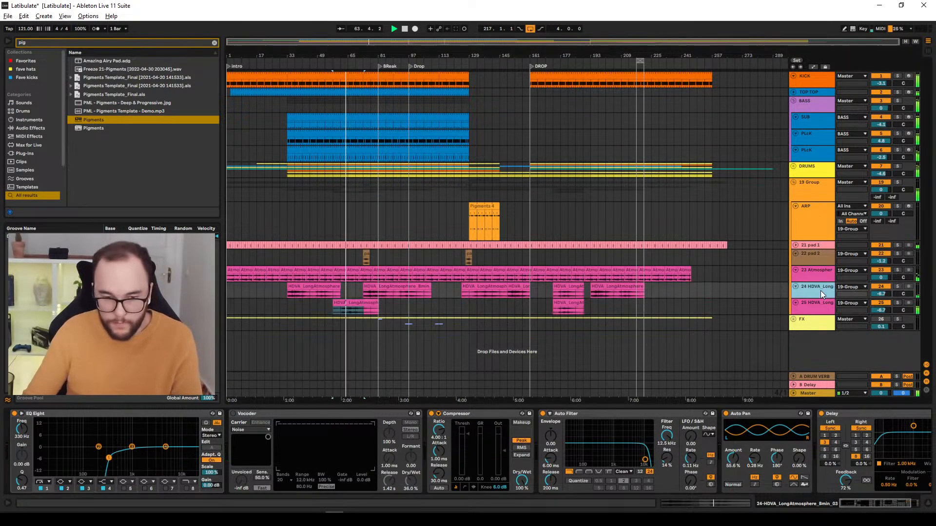
key(ctrl+f)
text(auto)
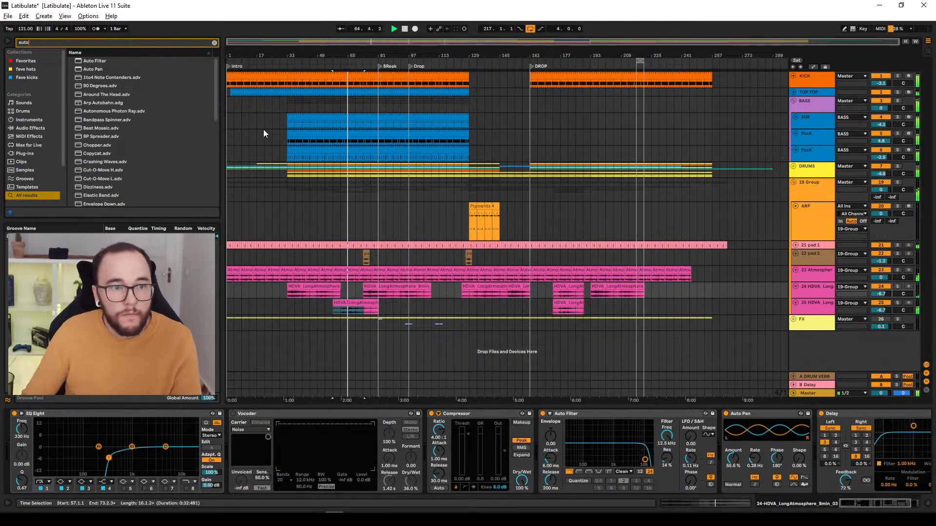
drag(93, 69, 820, 293)
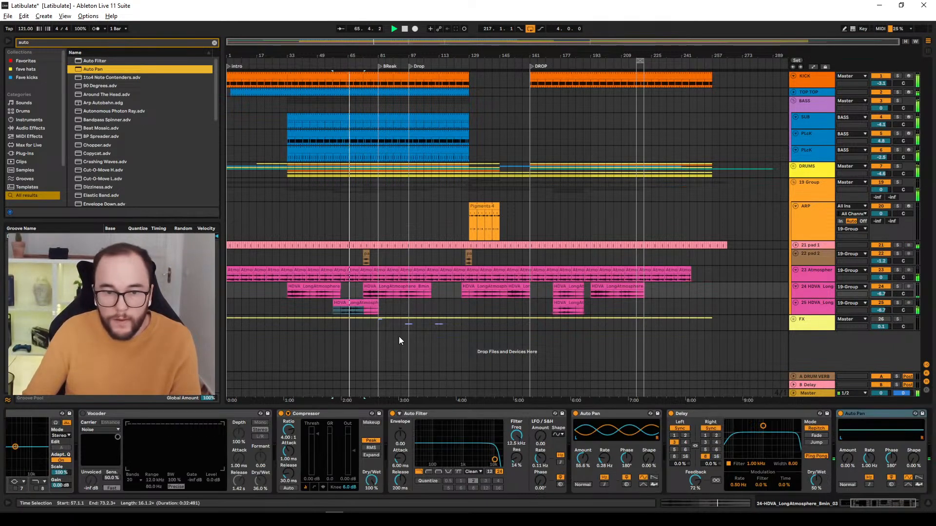
drag(894, 410, 819, 314)
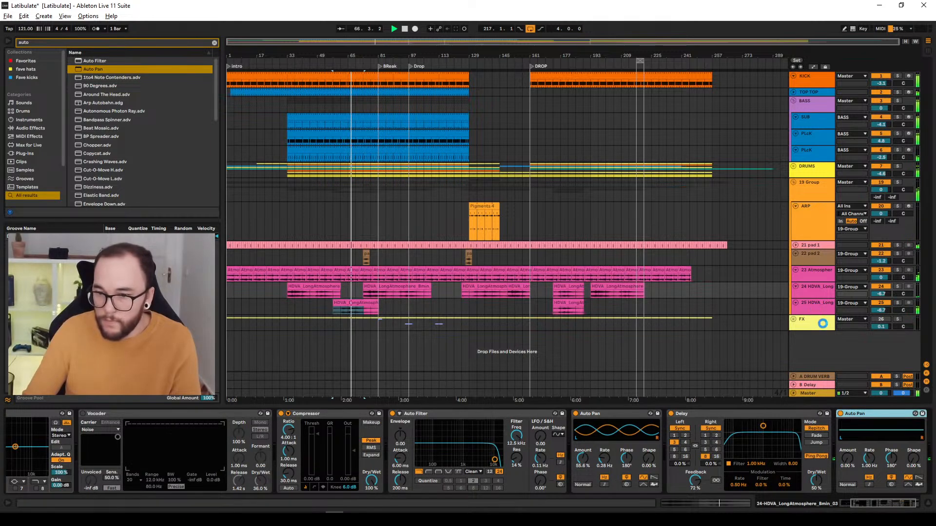
click(818, 288)
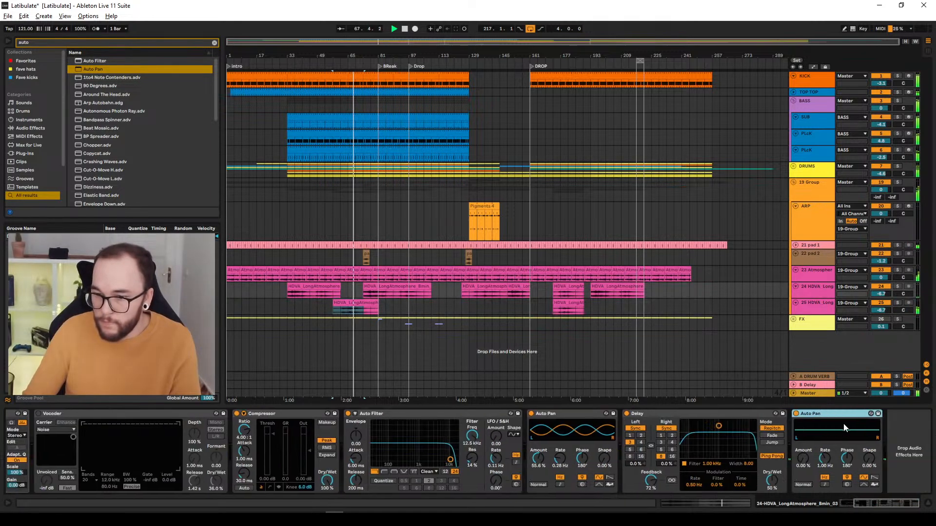
drag(808, 457, 824, 469)
click(791, 295)
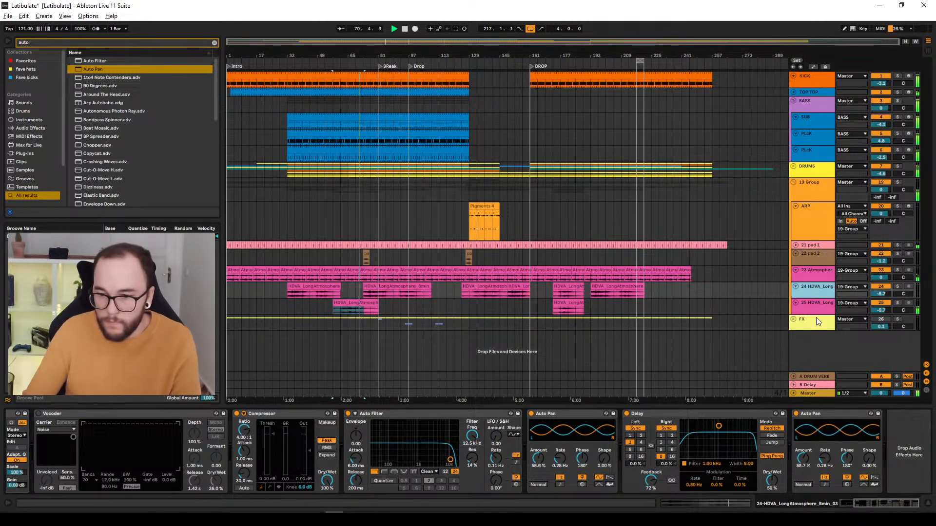
Set the Auto Pan on the duplicate HDVA_LongAtmosphere track to Invert.
click(827, 413)
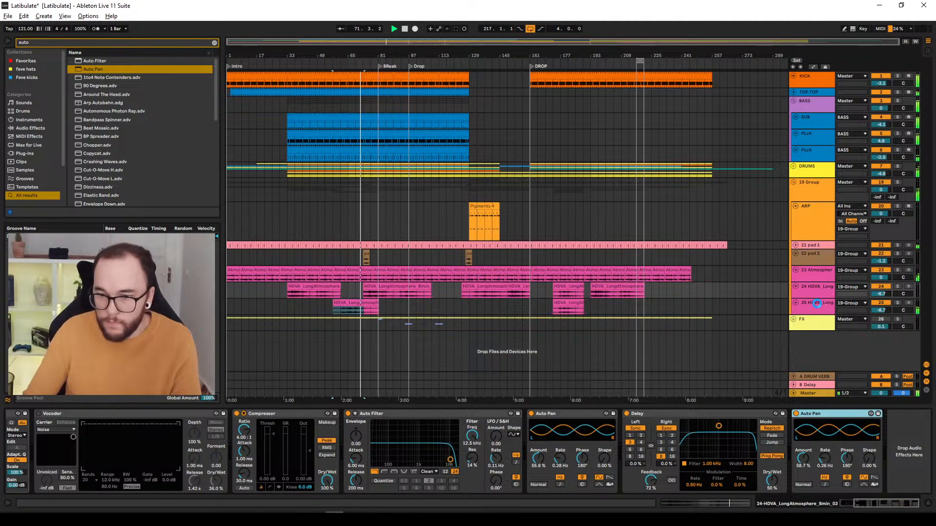
key(Delete)
click(680, 485)
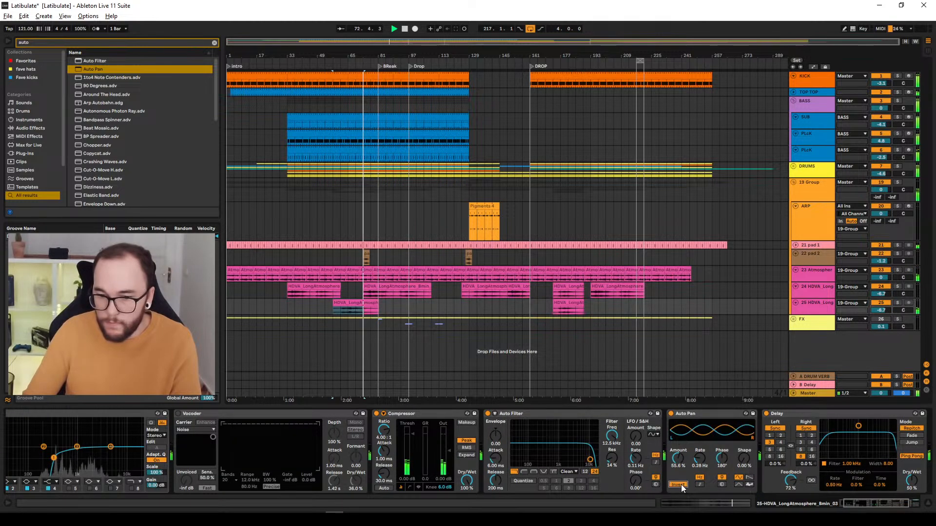
Move the second clip on the original HDVA_LongAtmosphere track from bar 73 to the BReak marker at bar 81.
click(418, 305)
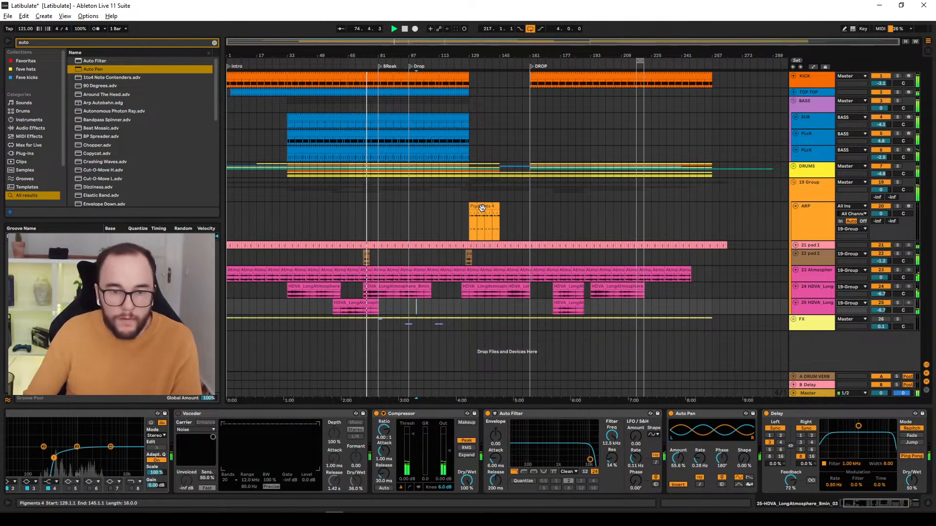
ctrl+scroll(370, 257, up, 3)
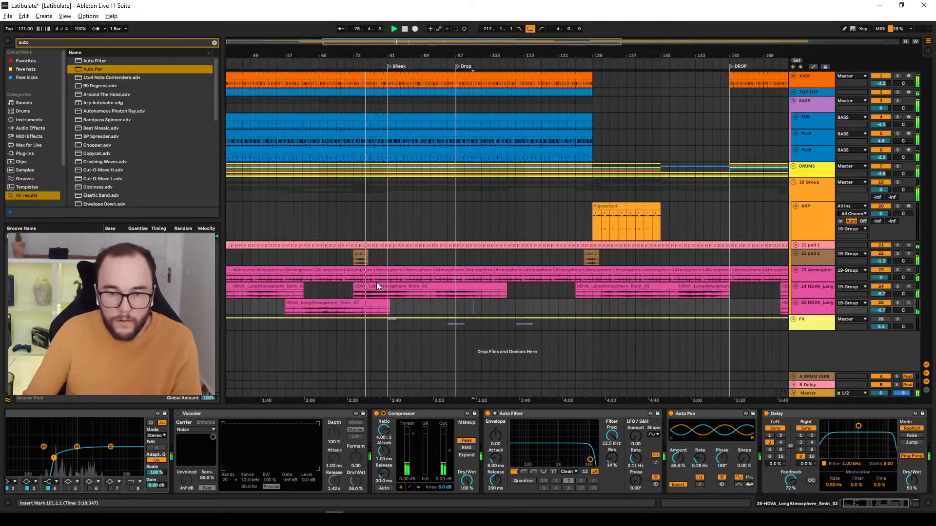
drag(380, 294, 405, 292)
click(422, 286)
key(Right)
key(Right)
key(Right)
key(Right)
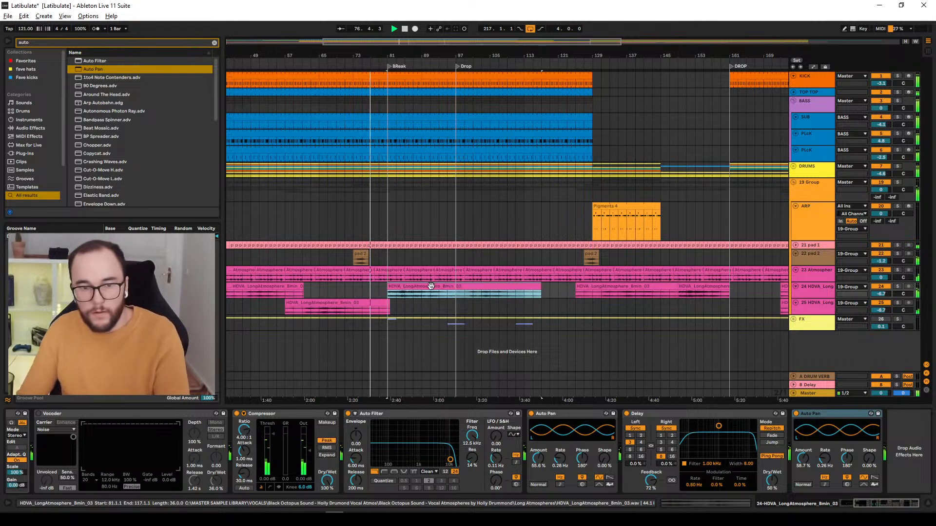
Check the pad 2 track's effects, fit the whole arrangement in view and save the project.
click(813, 254)
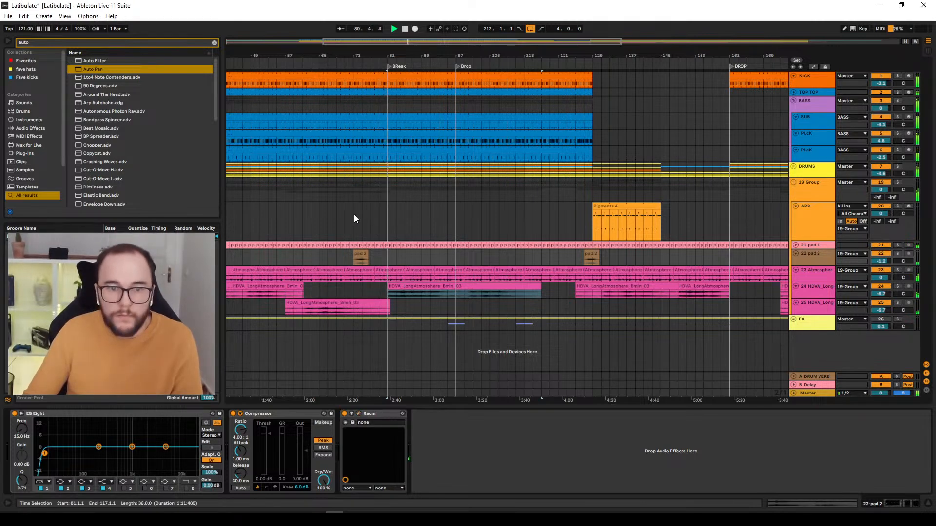
click(321, 207)
key(w)
click(310, 206)
key(ctrl+s)
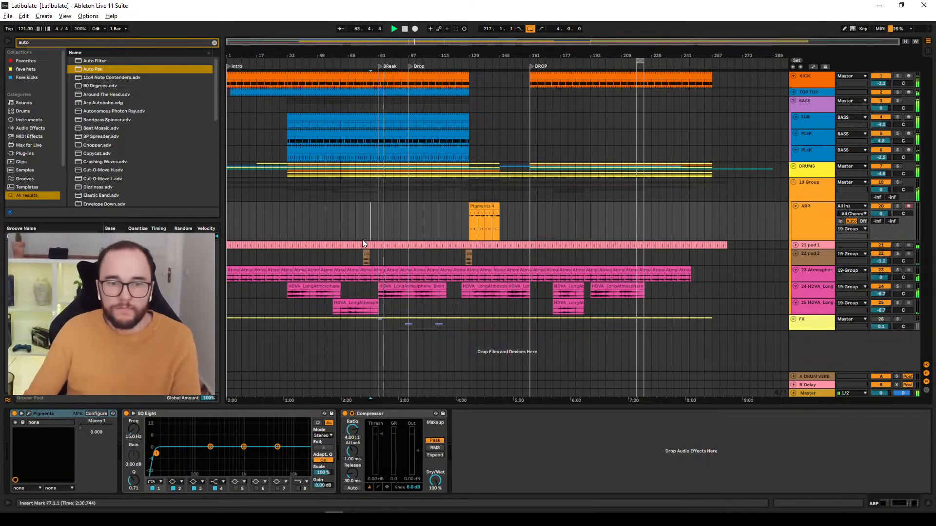
Play the arrangement from bar 53 to hear the overlapping atmosphere layers.
key(space)
click(323, 223)
key(space)
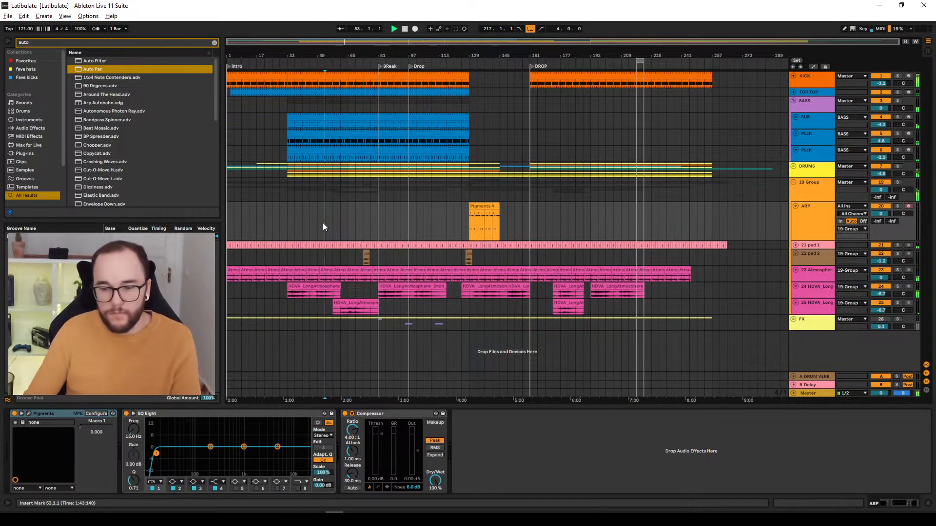
key(space)
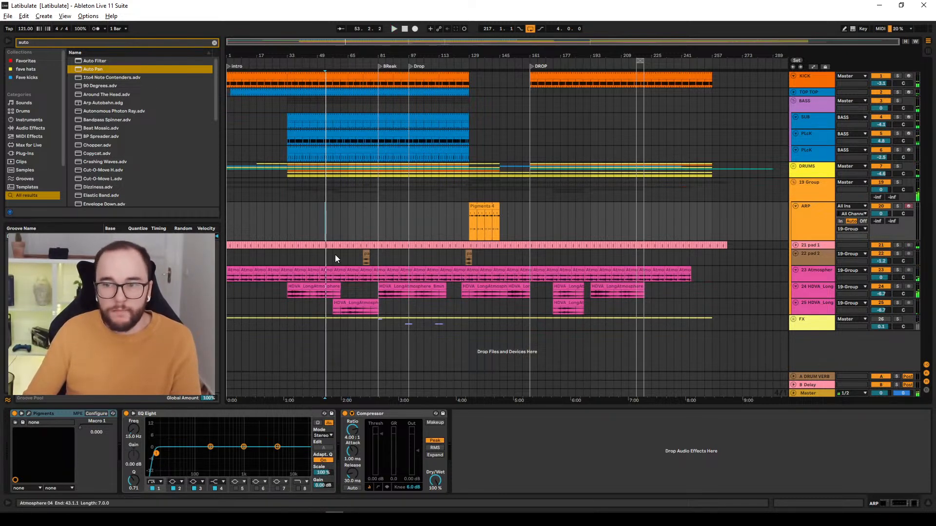
click(333, 105)
key(space)
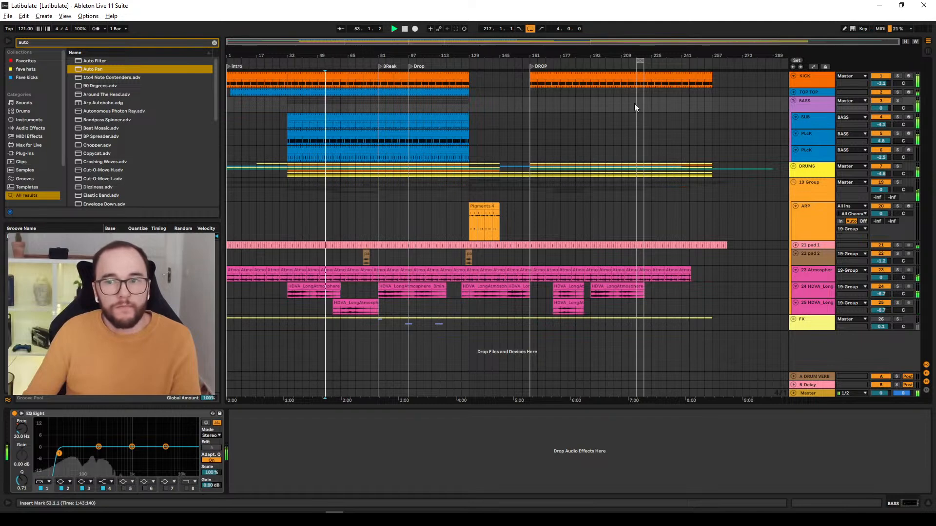
Insert a new MIDI track below the last pluck track in the BASS group and load Serum on it.
right_click(808, 154)
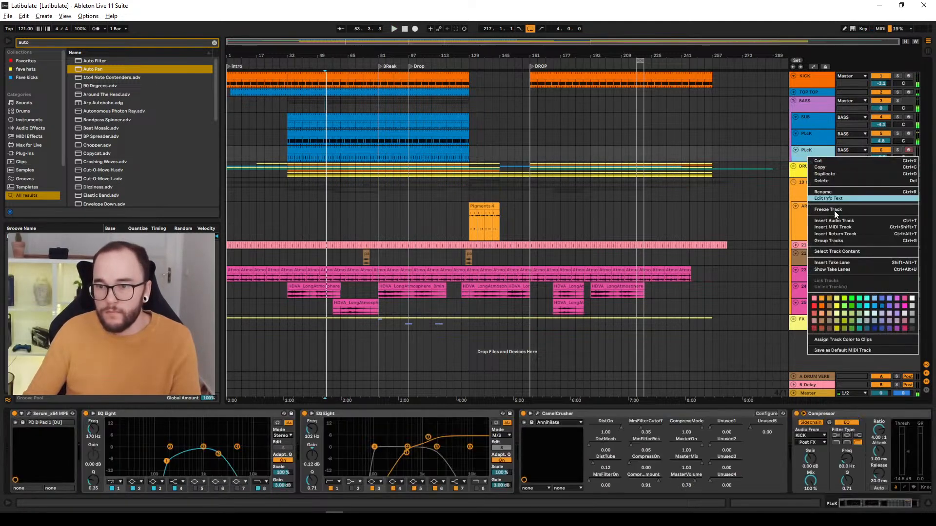
click(838, 228)
key(ctrl+f)
text(sery)
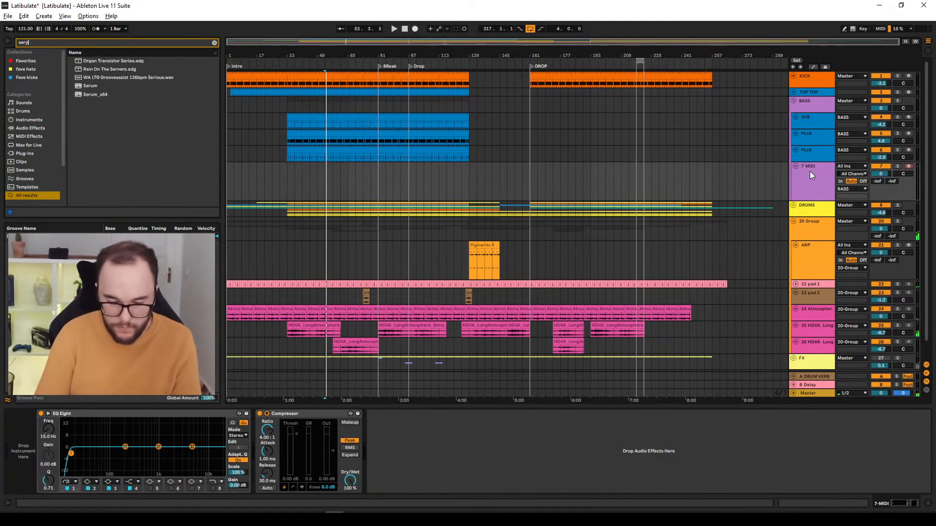
key(BackSpace)
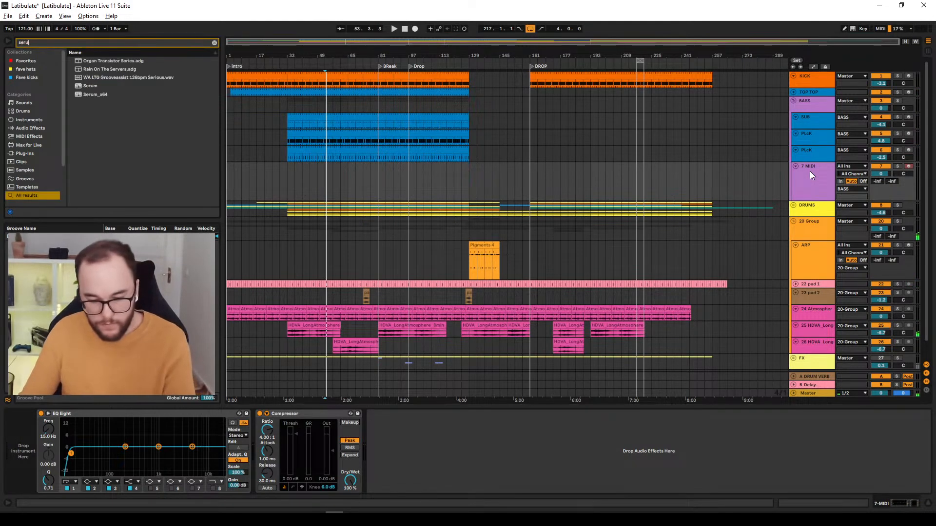
text(um)
double_click(104, 62)
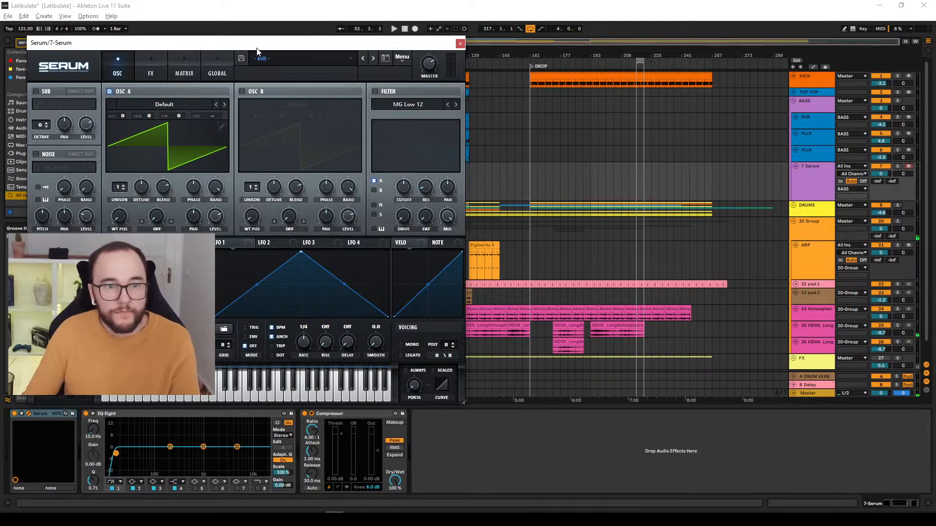
Load the user preset BTD Bass - Acid - Andromeda from the Bass Lab Vol. 2 folder in Serum.
drag(257, 51, 285, 52)
click(290, 60)
mouse_move(321, 189)
mouse_move(431, 198)
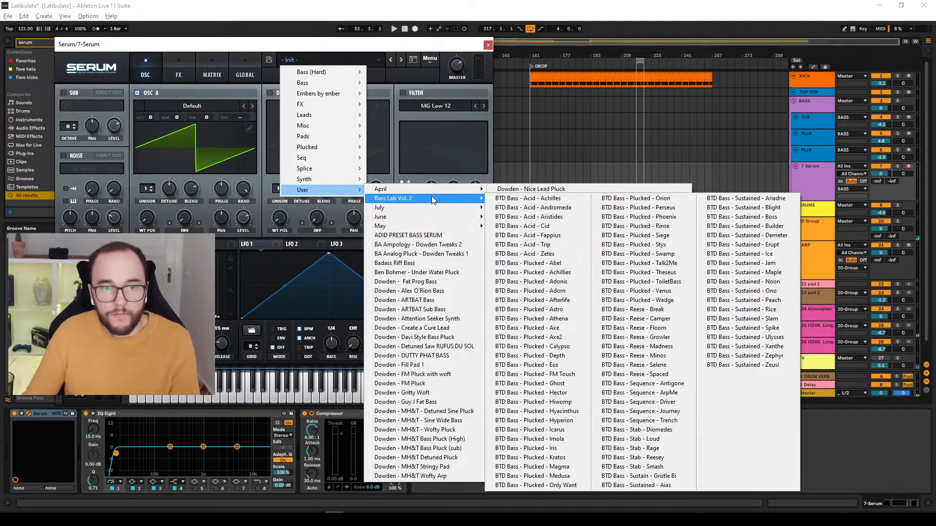
click(533, 207)
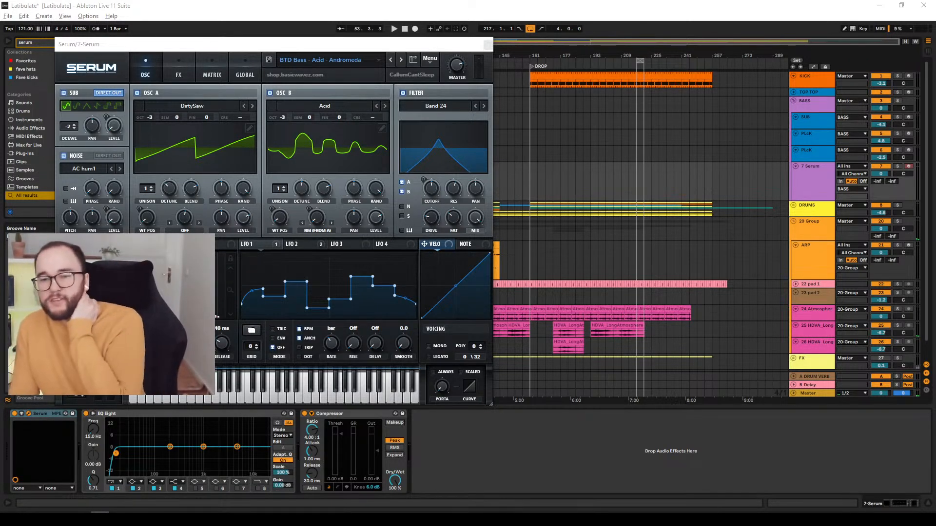
Move the Serum window aside and play the arrangement from bar 253 and from bar 73.
drag(412, 45, 749, 63)
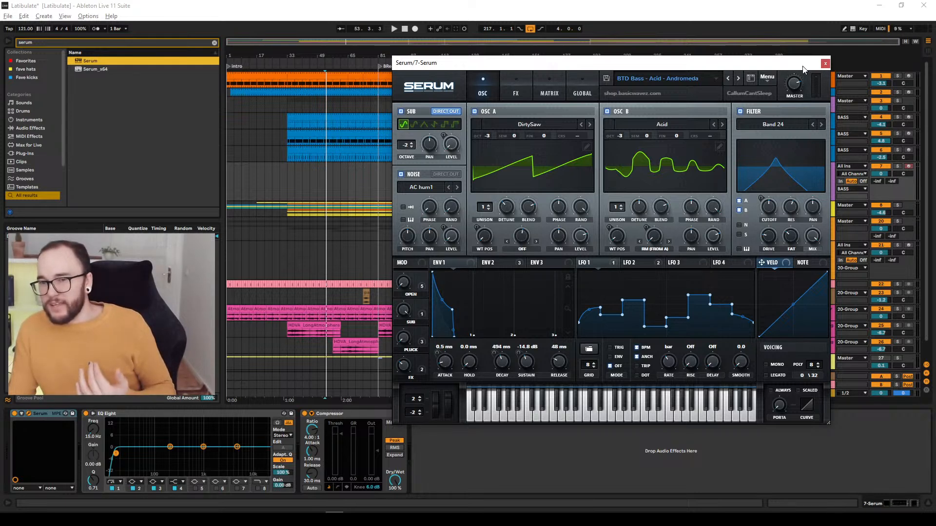
drag(804, 68, 785, 71)
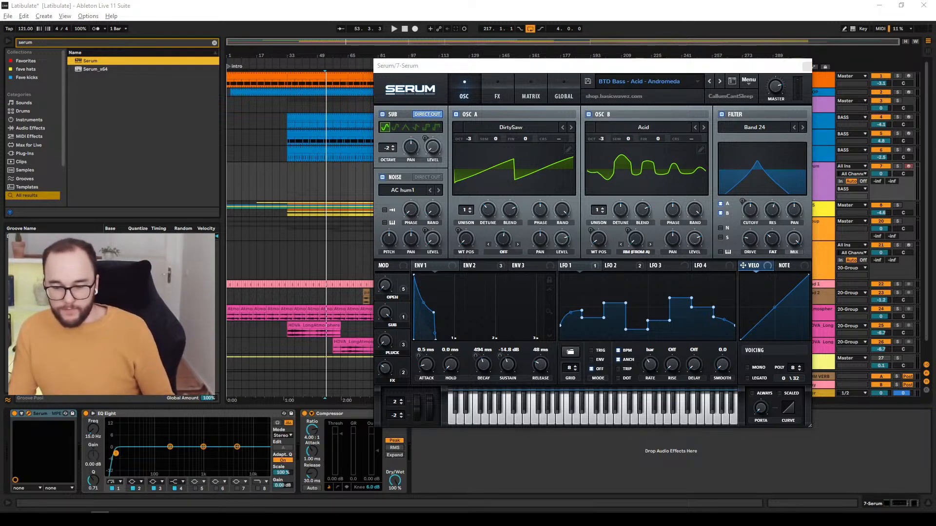
drag(643, 68, 559, 66)
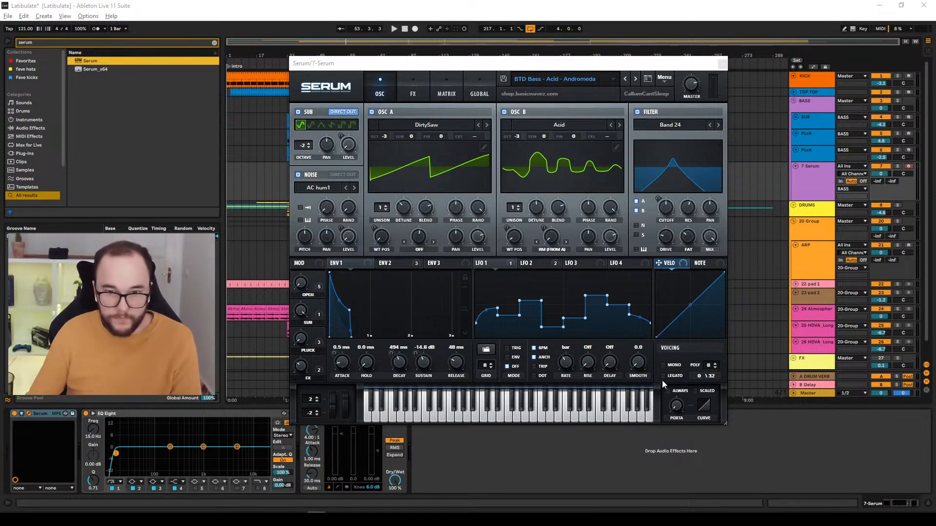
drag(560, 64, 502, 60)
click(702, 172)
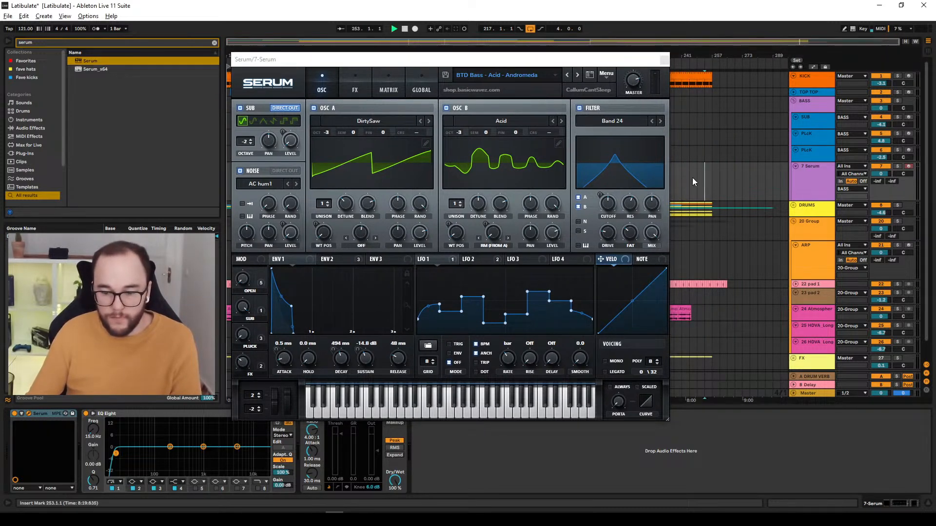
key(space)
drag(599, 59, 620, 61)
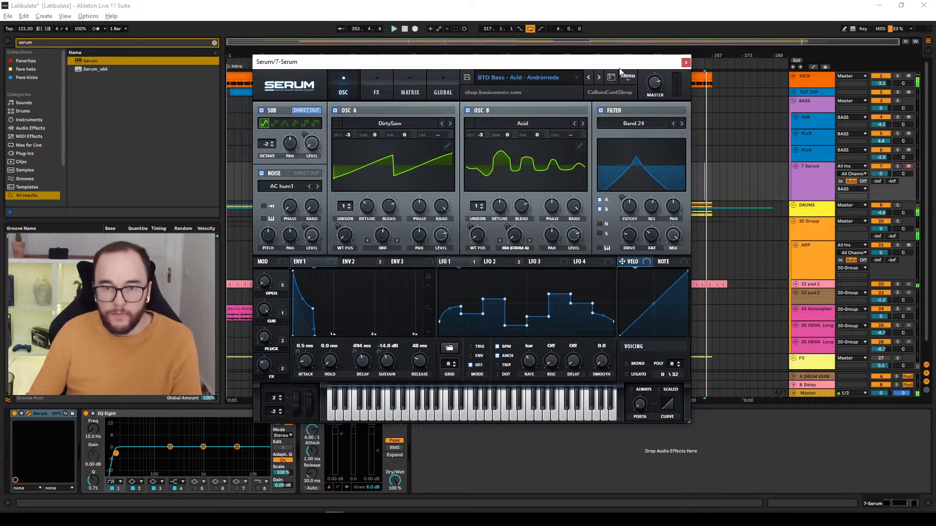
drag(551, 68, 604, 205)
click(362, 106)
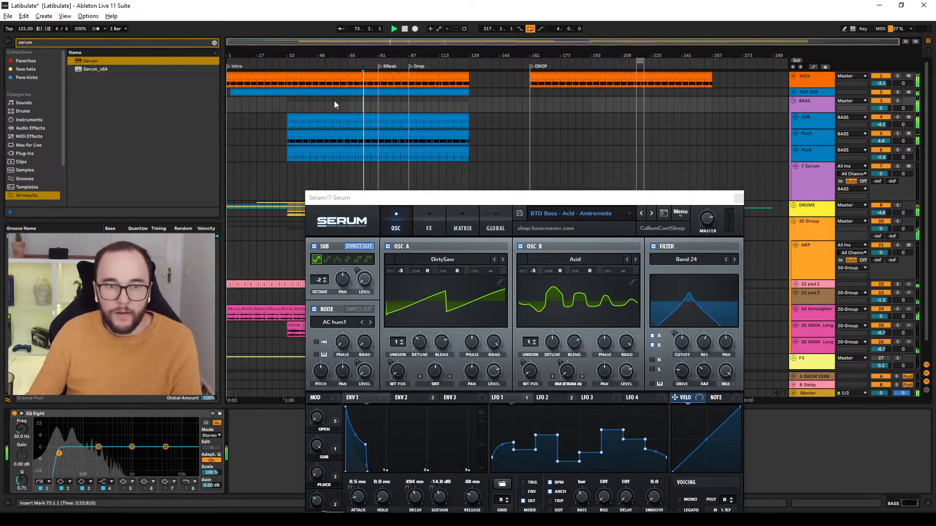
Insert an empty two-bar MIDI clip at bar 65 on the 7 Serum track.
scroll(351, 104, up, 3)
mouse_move(349, 106)
mouse_down()
mouse_move(367, 103)
mouse_move(360, 103)
mouse_up()
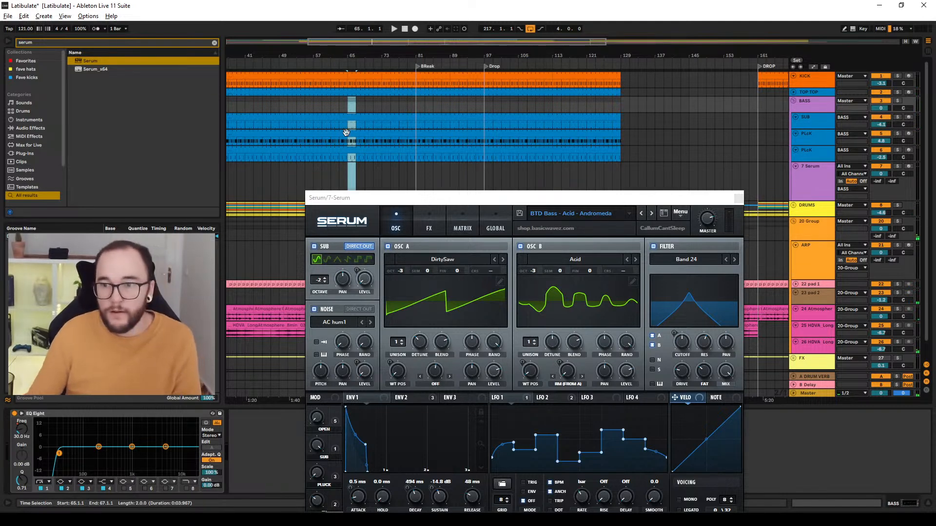
click(349, 172)
key(ctrl+v)
drag(373, 197, 531, 62)
In the new Serum clip, draw a B3 note at 1.1.1, extend it to 1.3.1 and play it.
click(351, 142)
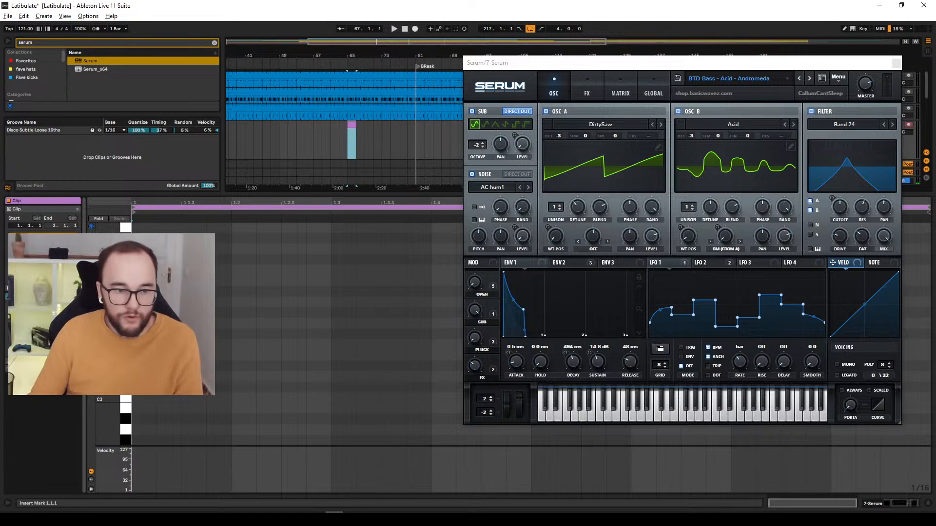
click(144, 331)
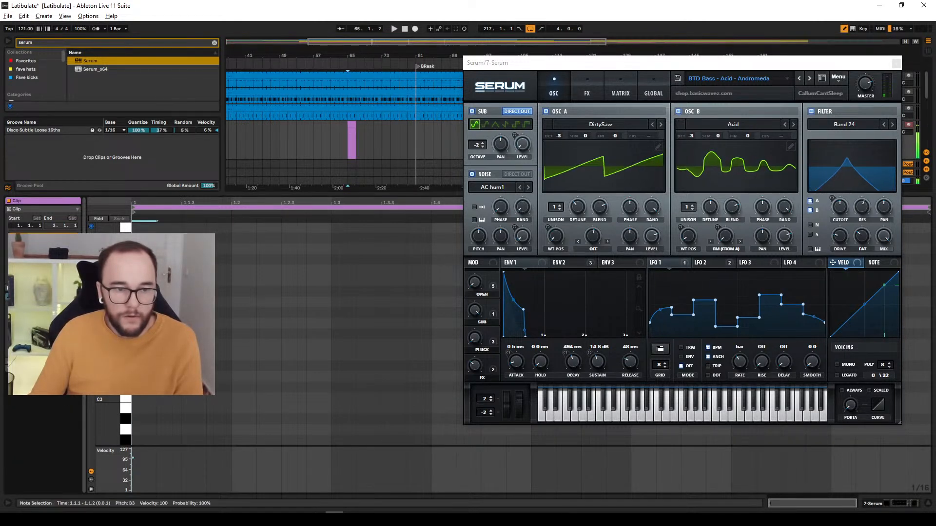
drag(157, 280, 328, 281)
key(space)
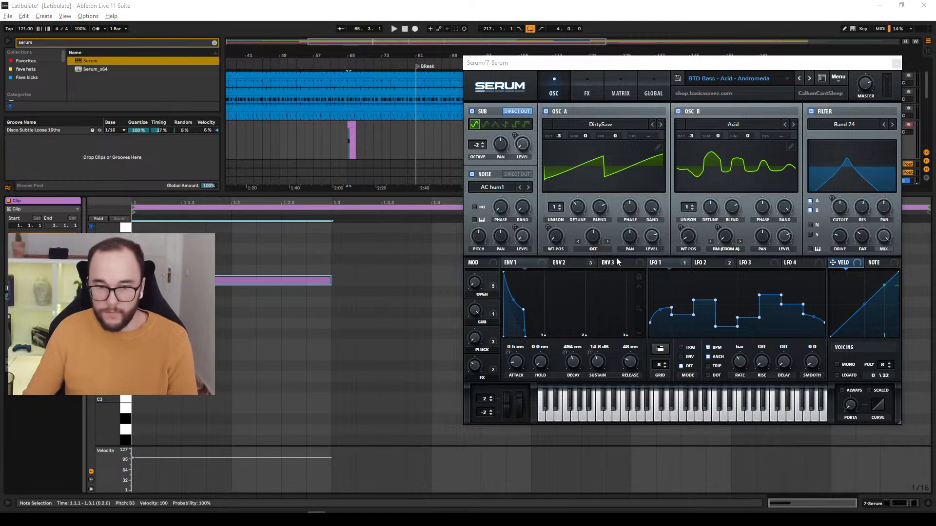
Try the LFO 1 rate at 1/2 on the Serum patch while the note plays.
drag(580, 63, 450, 64)
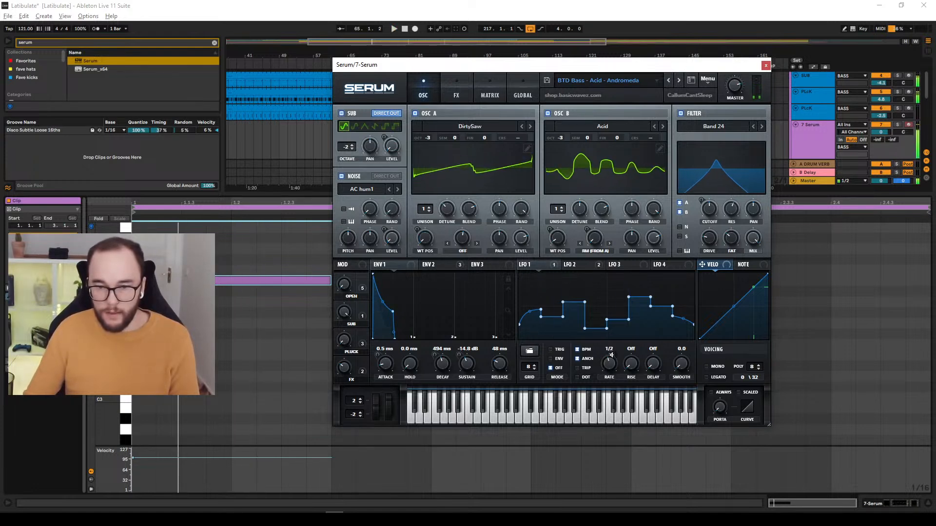
click(316, 518)
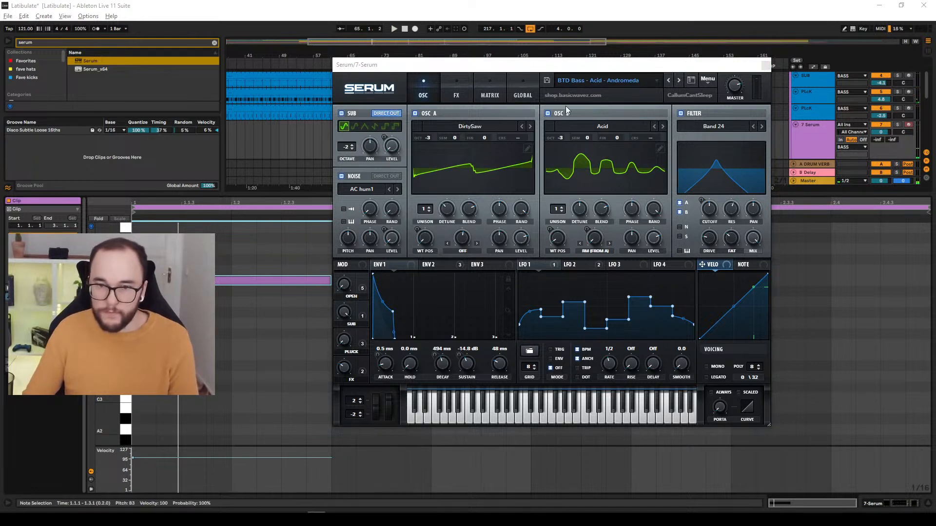
drag(572, 64, 580, 75)
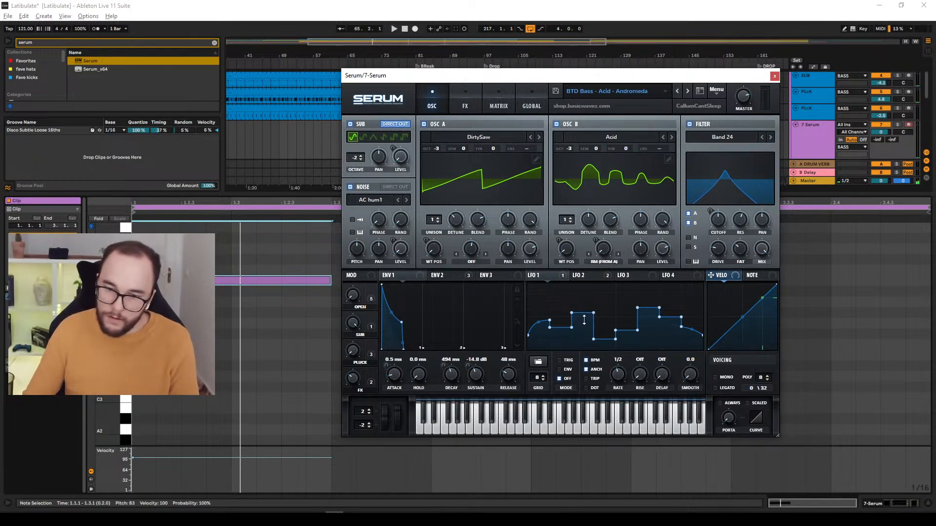
Try reshaping the middle steps of LFO 1 and listen, undoing and redoing the recent edits.
click(585, 318)
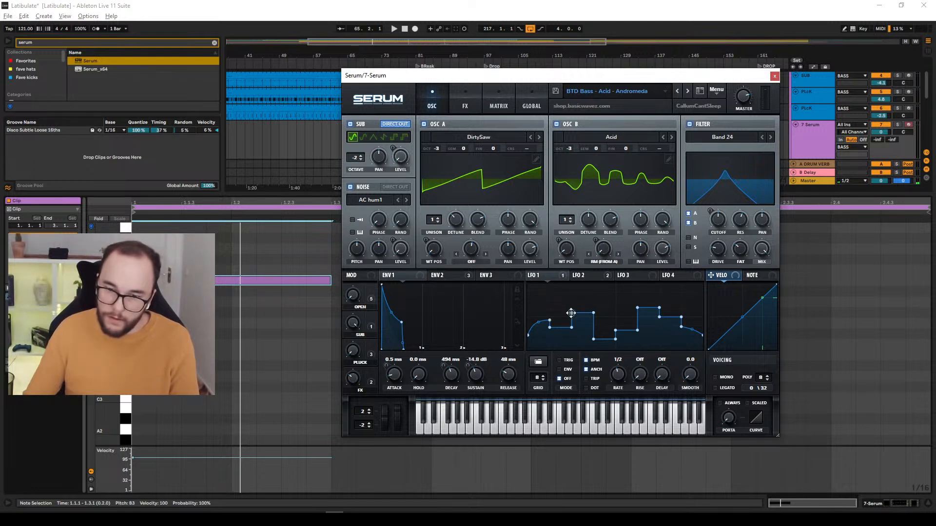
scroll(599, 302, down, 1)
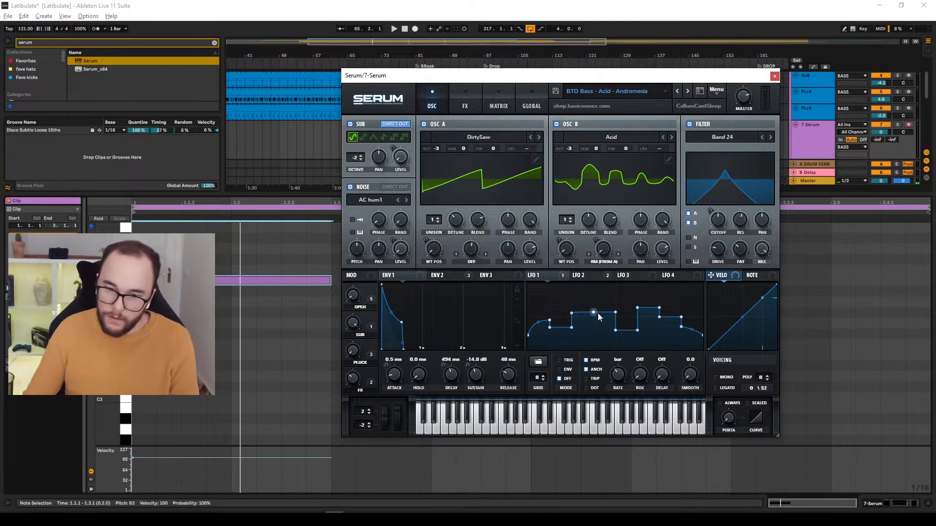
drag(598, 315, 607, 333)
key(ctrl+z)
key(space)
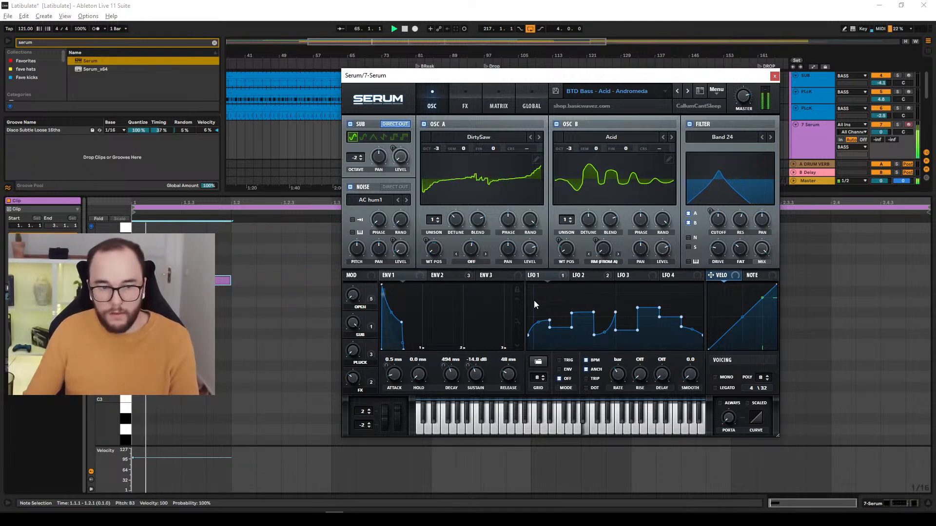
key(space)
key(ctrl+y)
key(ctrl+y)
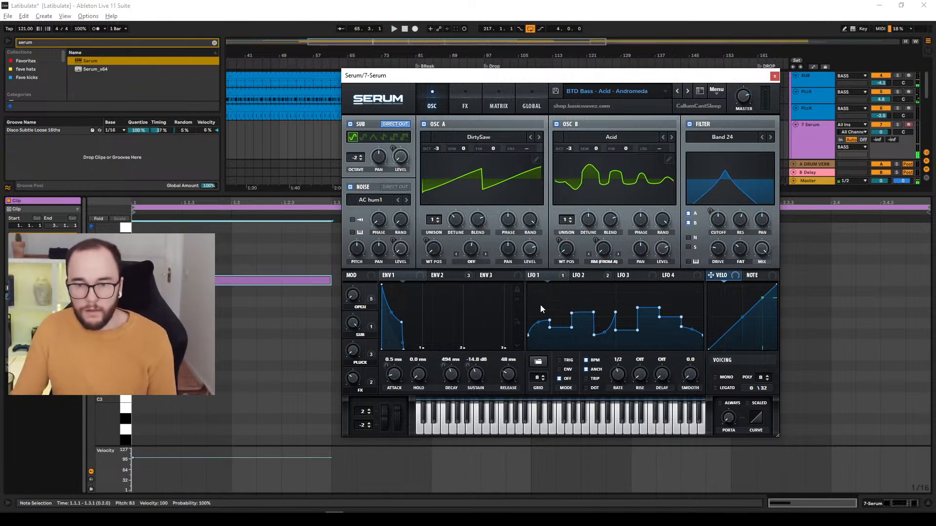
Reload the BTD Bass - Acid - Andromeda preset to restore its LFO shape, and set the LFO 1 rate to 1/2 during playback.
click(678, 91)
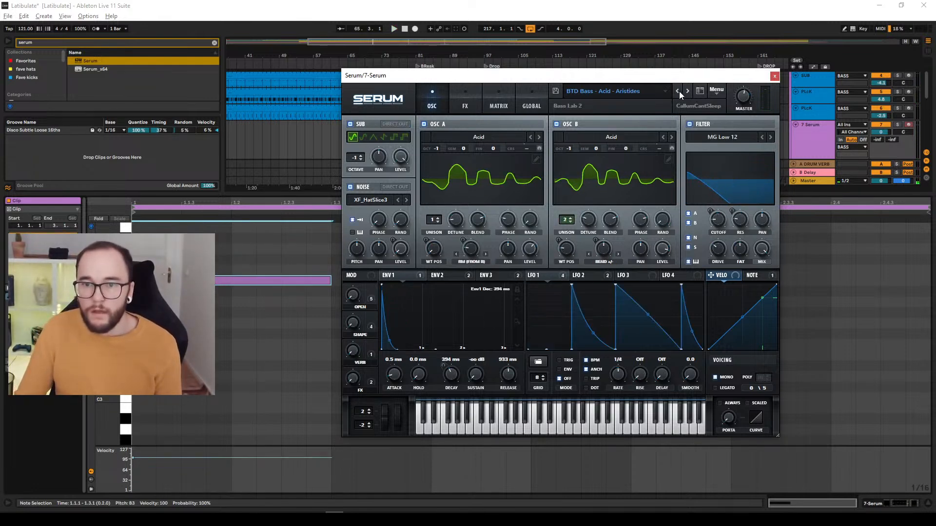
click(679, 91)
key(space)
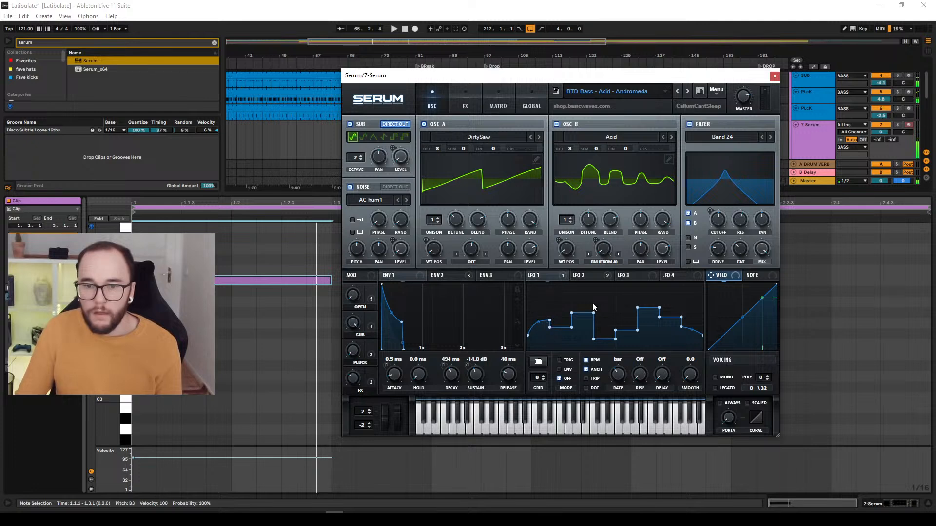
drag(623, 372, 624, 363)
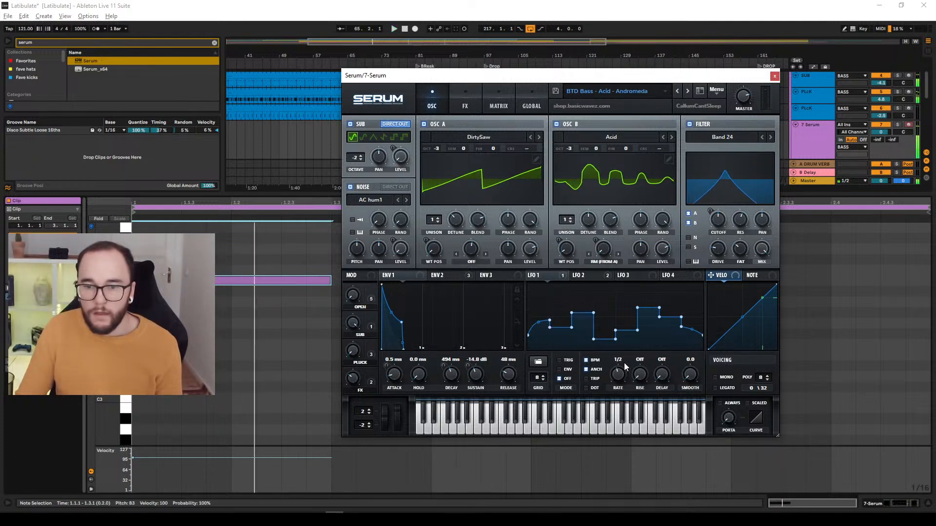
Lower the fifth step of the LFO 1 shape slightly and play the part.
double_click(618, 332)
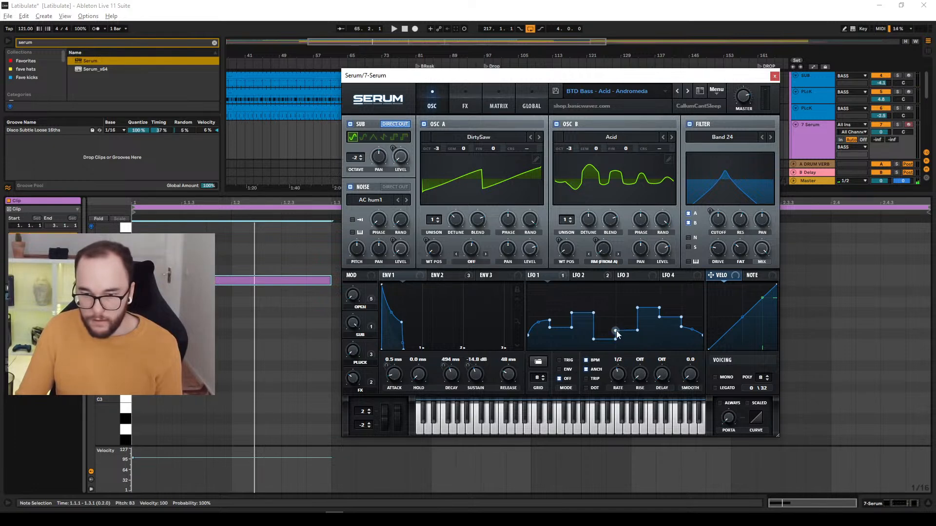
mouse_move(646, 326)
mouse_down()
mouse_move(612, 334)
mouse_move(640, 344)
mouse_move(640, 331)
mouse_up()
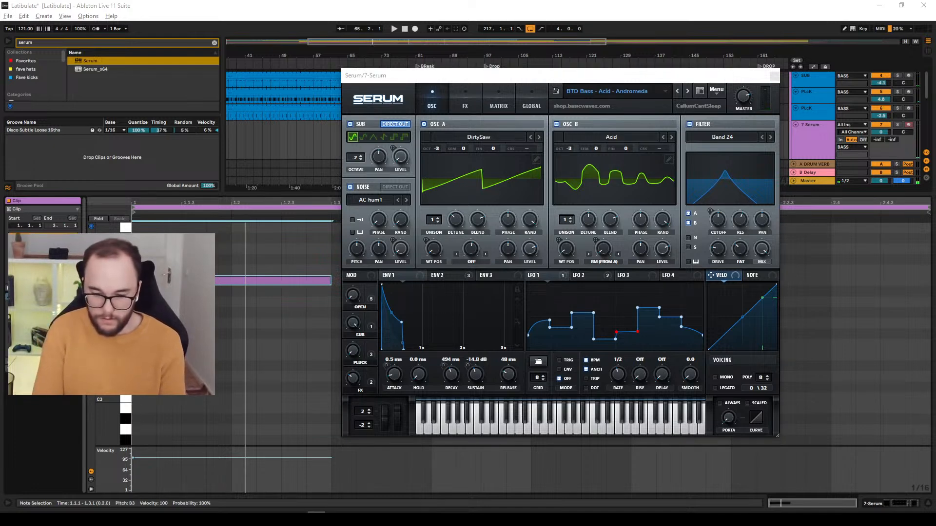
click(589, 76)
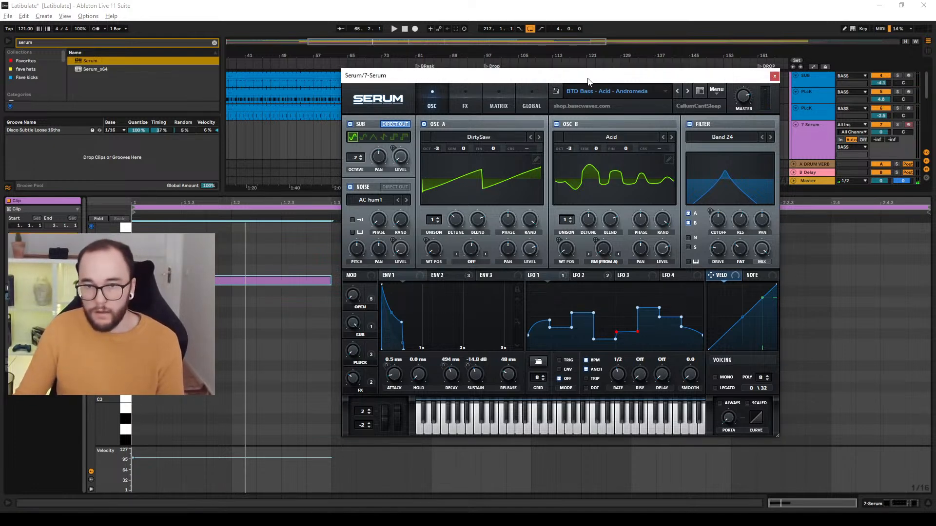
key(space)
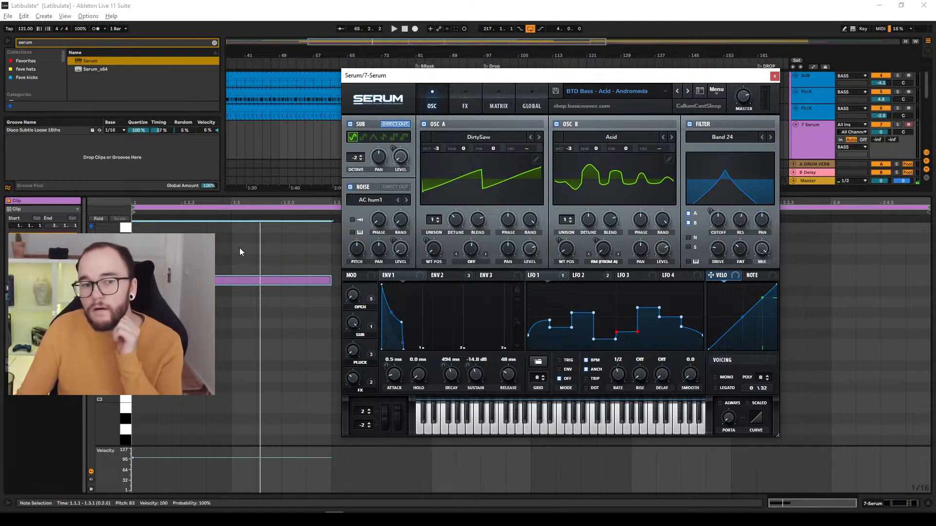
Transpose the Serum note down an octave to B2 and play it.
click(236, 278)
key(shift+Down)
key(space)
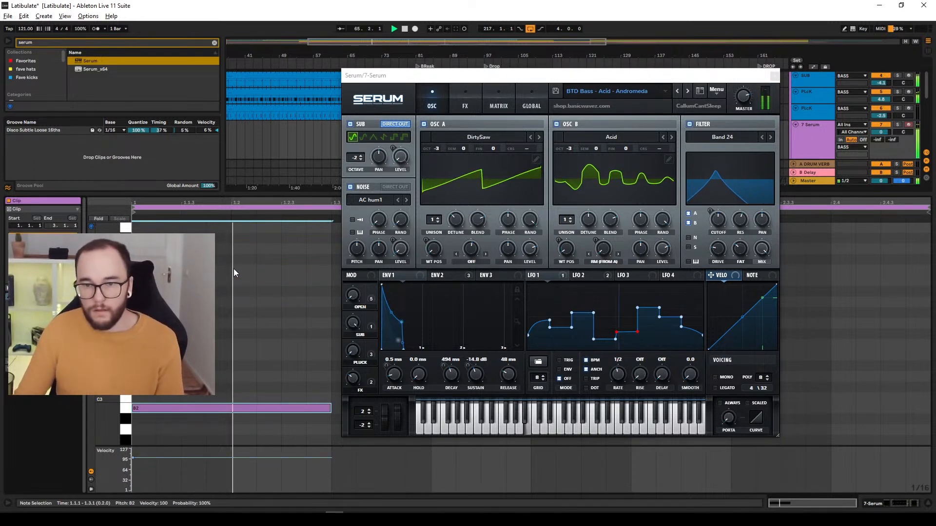
Smooth the first two steps of LFO 1 into a gentle ramp, and switch the filter off and on to compare.
click(551, 321)
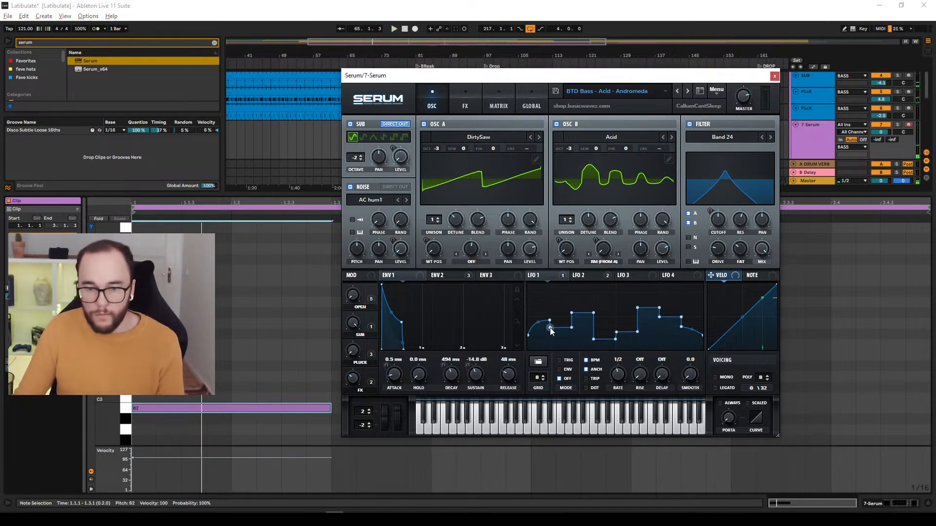
drag(551, 322, 558, 334)
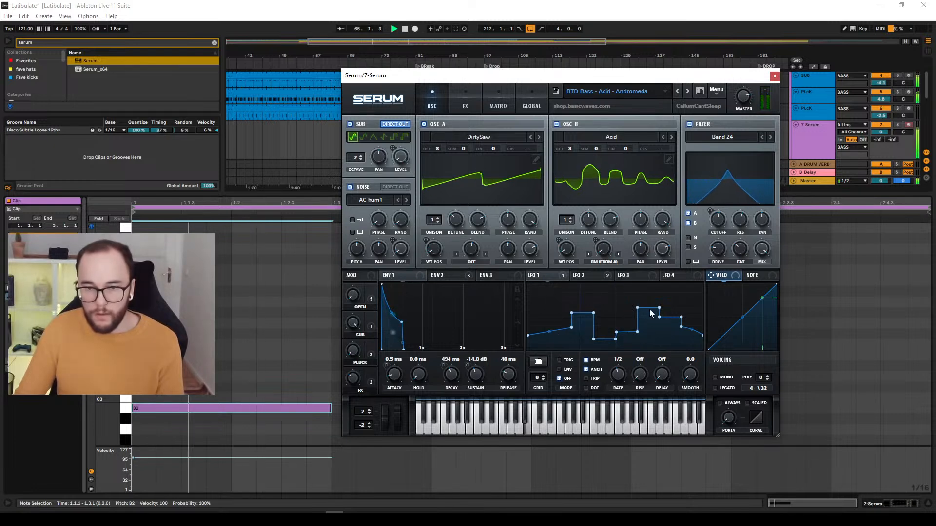
click(698, 125)
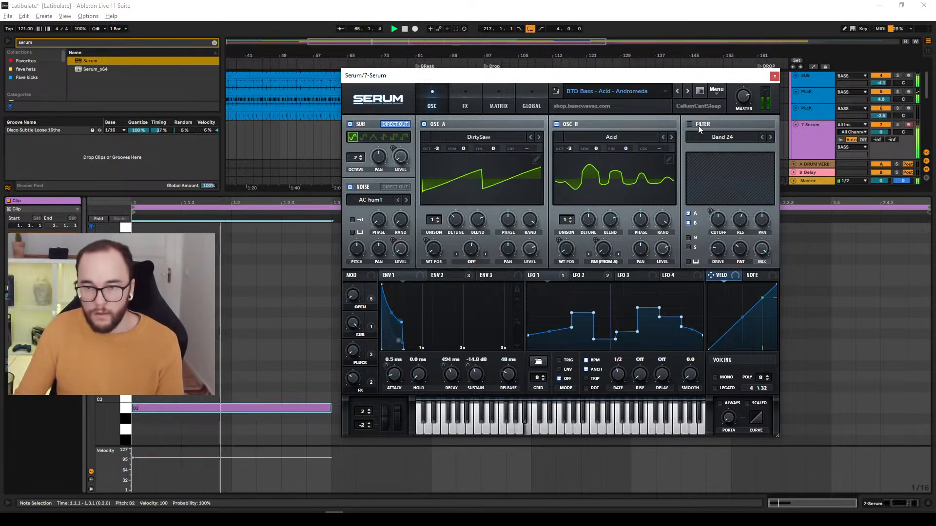
click(698, 124)
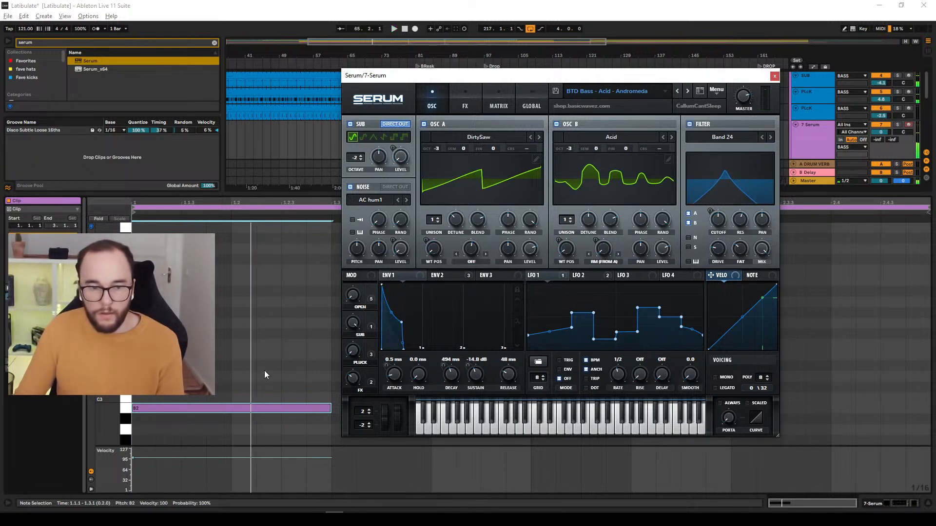
Close Serum, shorten the B2 note to end shortly after beat 1.2, play it and show the track's devices.
click(775, 76)
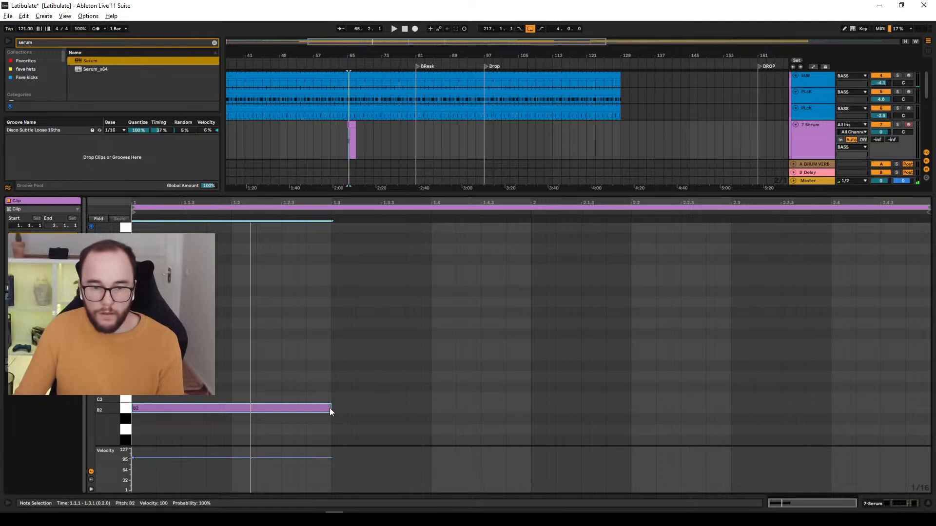
drag(330, 408, 257, 408)
key(space)
key(shift+Tab)
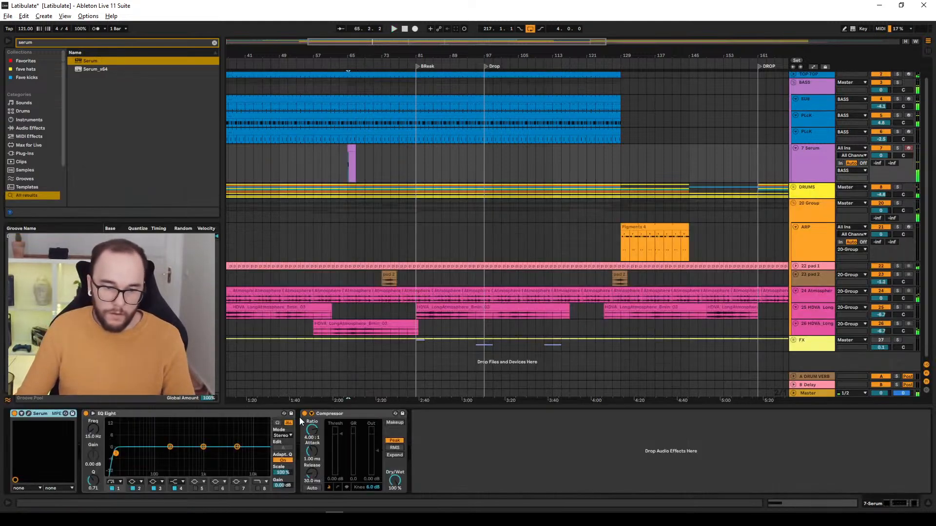
Reopen Serum, set the ENV 1 release to 245 ms and play the part from bar 65.
click(29, 414)
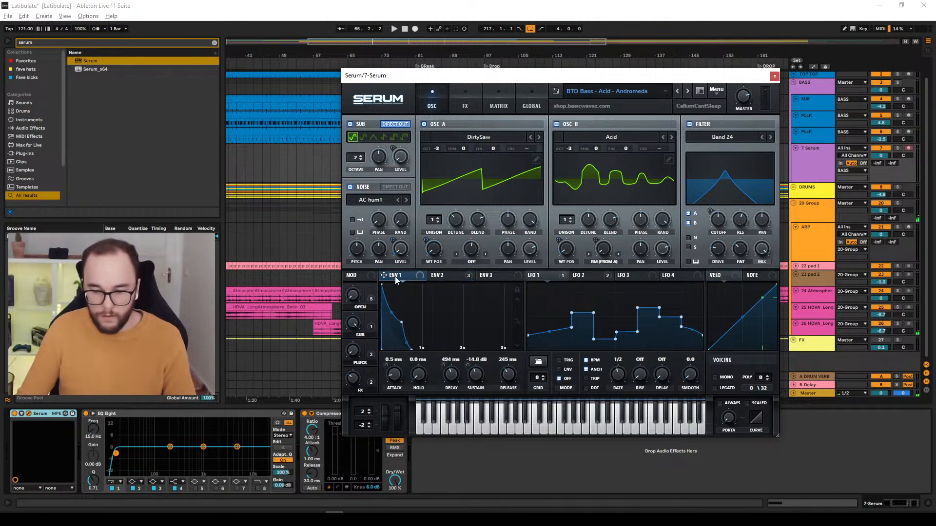
drag(535, 76, 498, 66)
key(space)
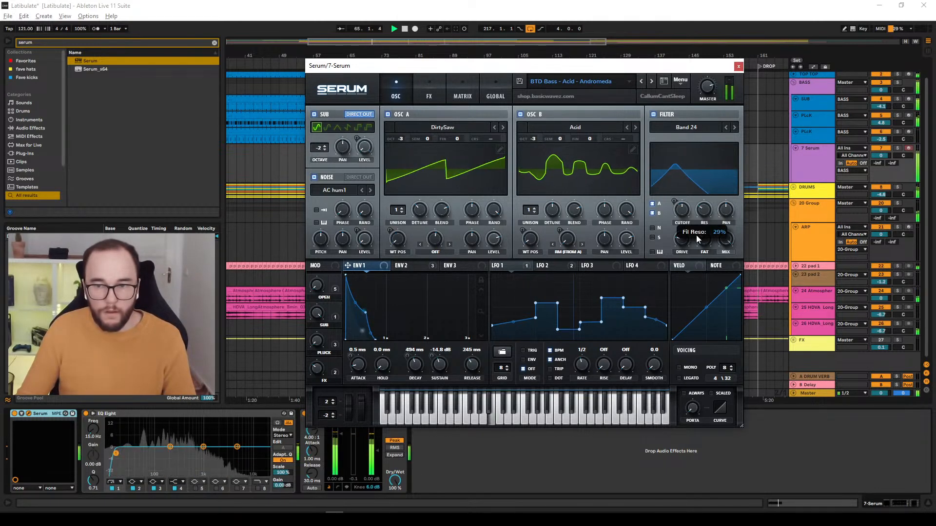
Modulate the filter resonance with LFO 1 at an amount of 38 and play the part.
drag(677, 262, 671, 238)
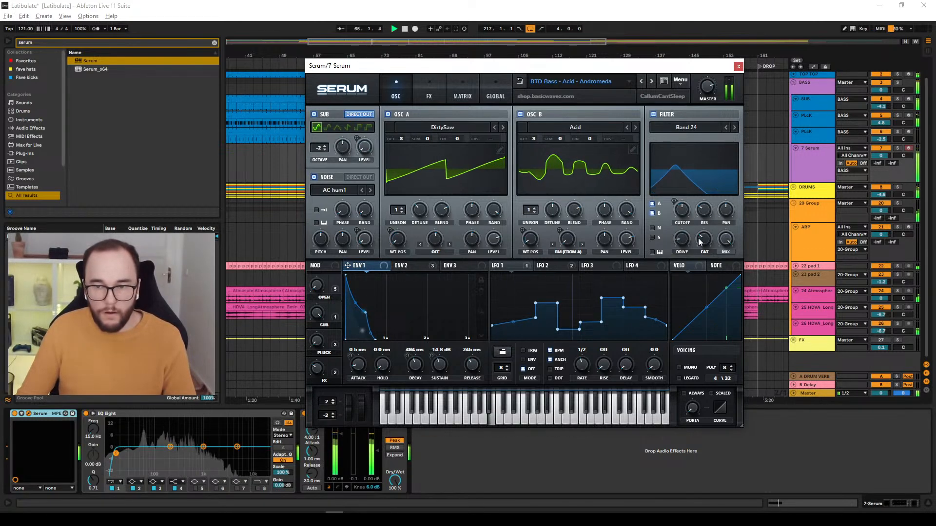
drag(706, 201, 710, 167)
click(551, 265)
click(494, 268)
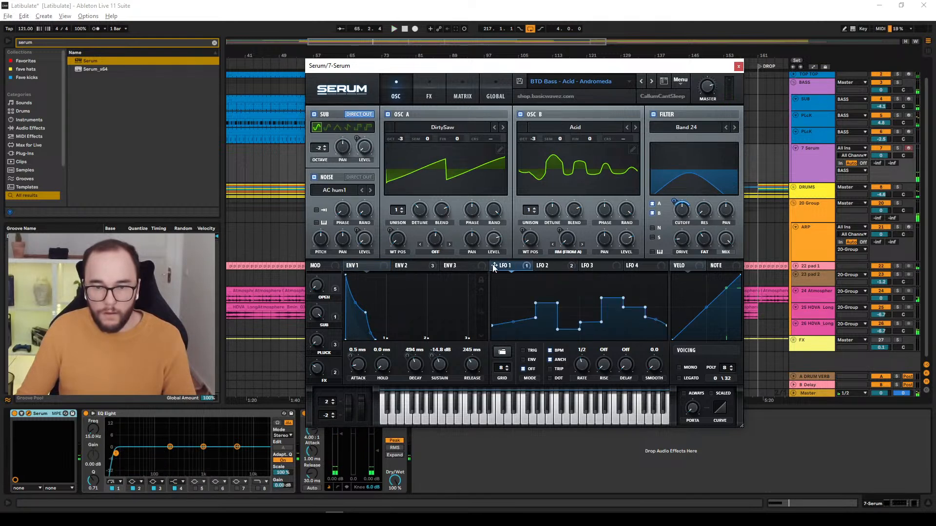
drag(711, 209, 705, 210)
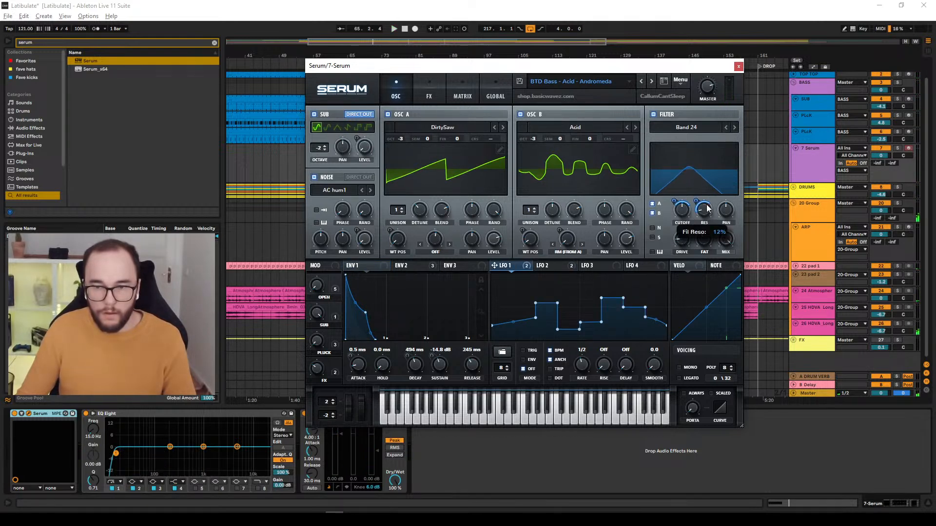
key(space)
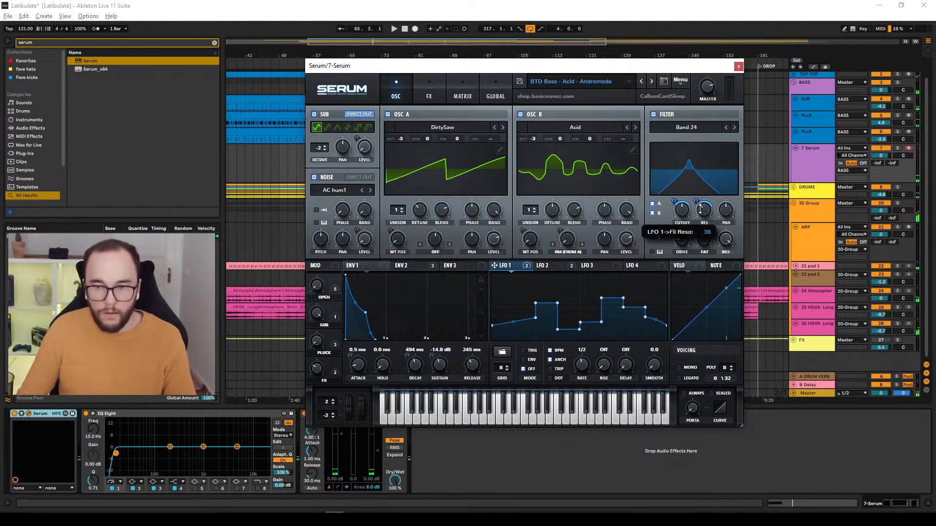
key(space)
Assign LFO 2 to the filter's pan and play the part.
click(550, 268)
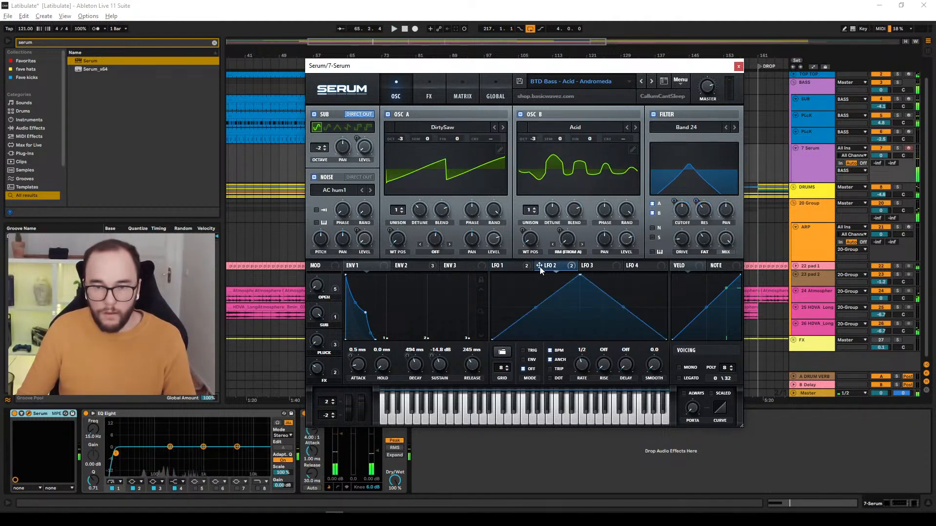
drag(723, 206, 718, 241)
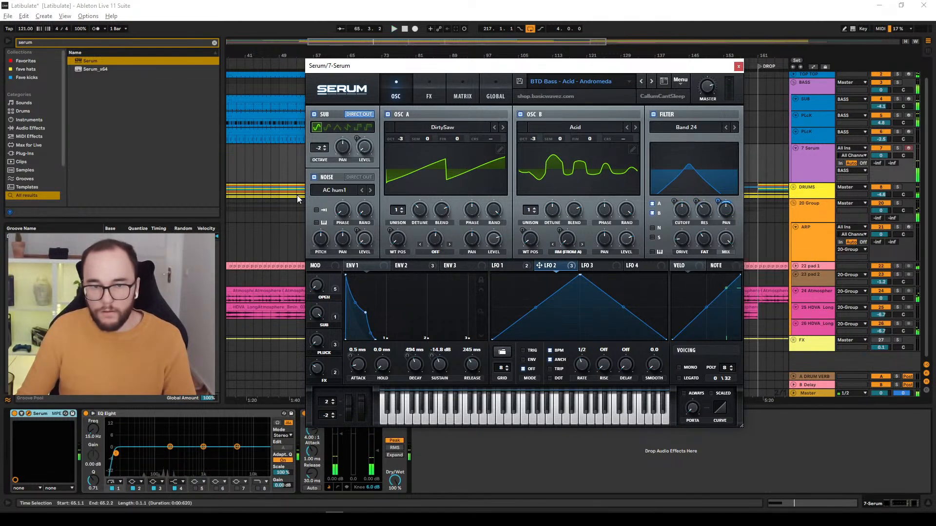
key(space)
Disable the sub oscillator's direct output, compare the part with and without the sub, and leave the sub off.
click(321, 114)
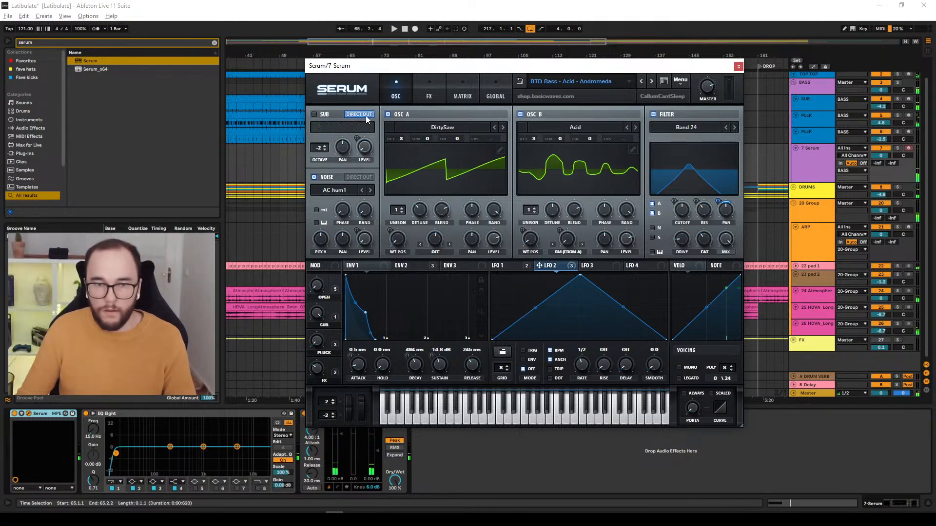
click(365, 115)
key(space)
click(314, 114)
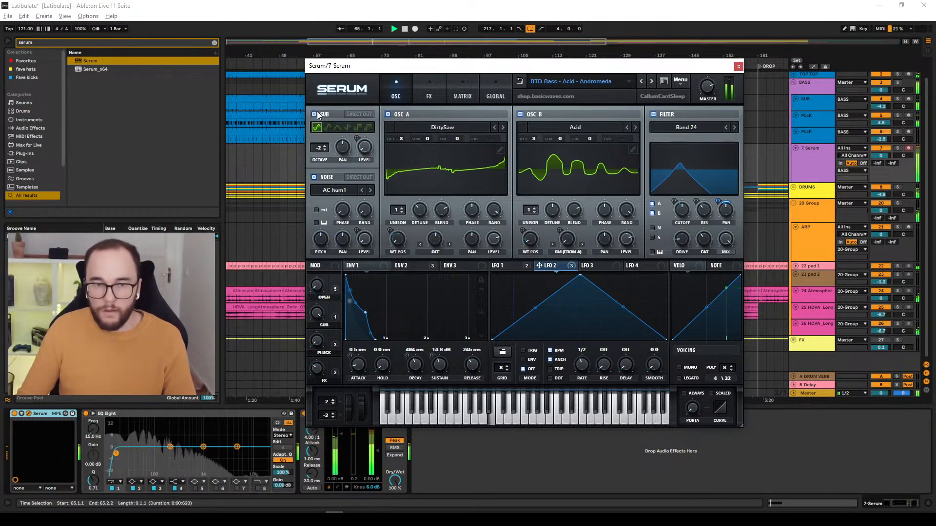
key(space)
click(317, 113)
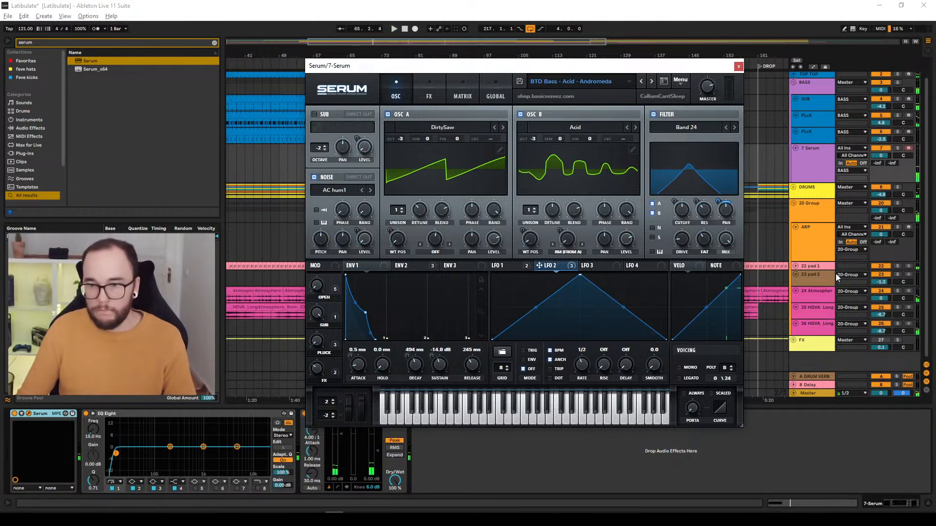
Solo the Serum track and set the flanger mix to 57% in Serum's effects.
click(898, 148)
key(space)
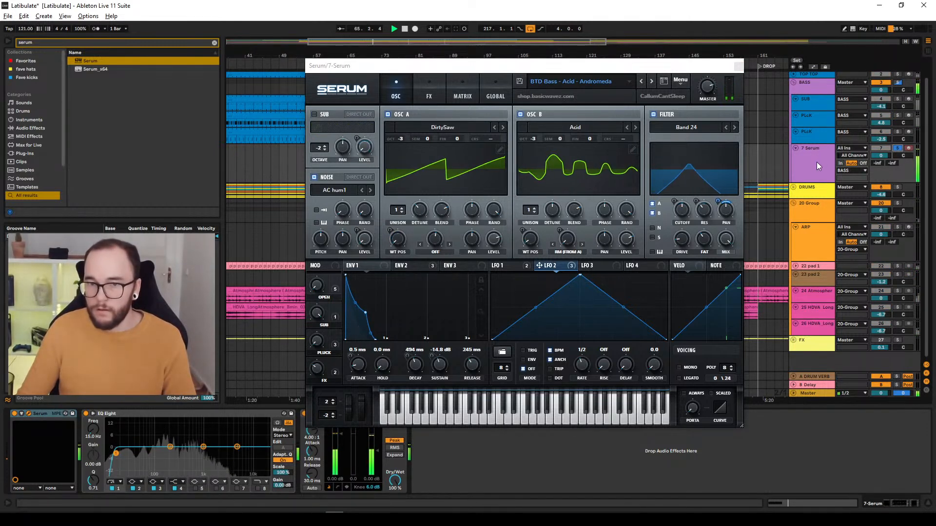
click(460, 92)
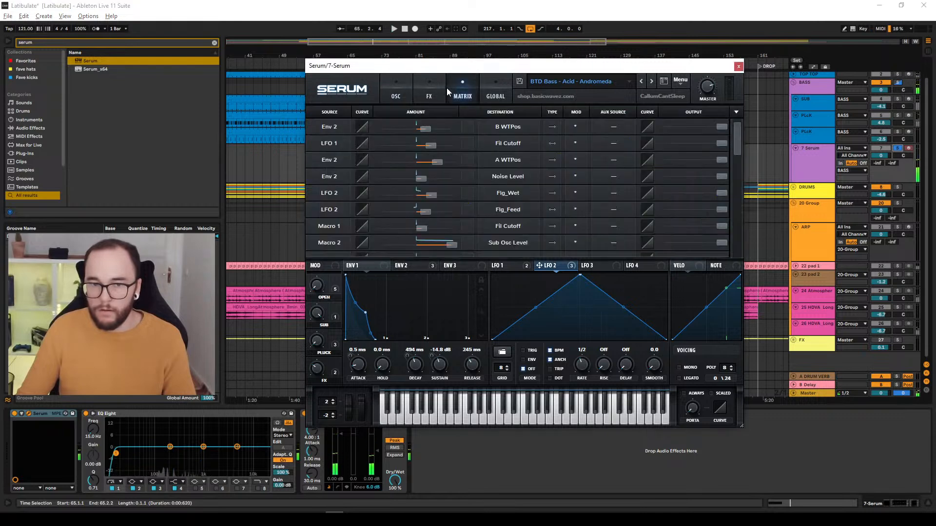
click(429, 95)
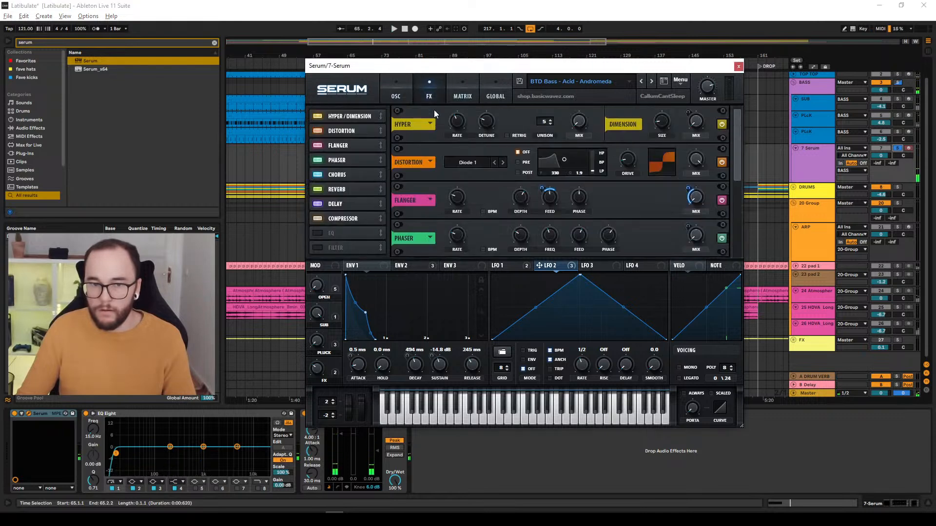
click(722, 200)
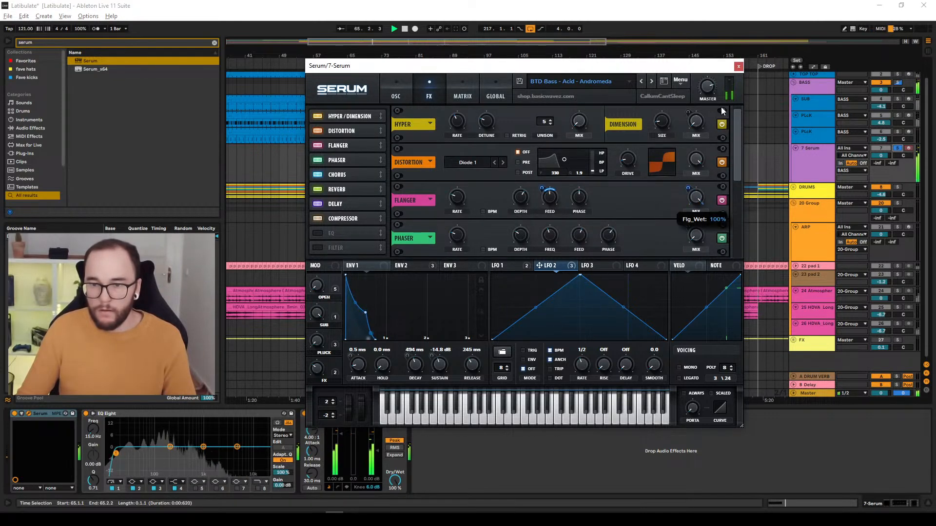
drag(721, 106, 709, 151)
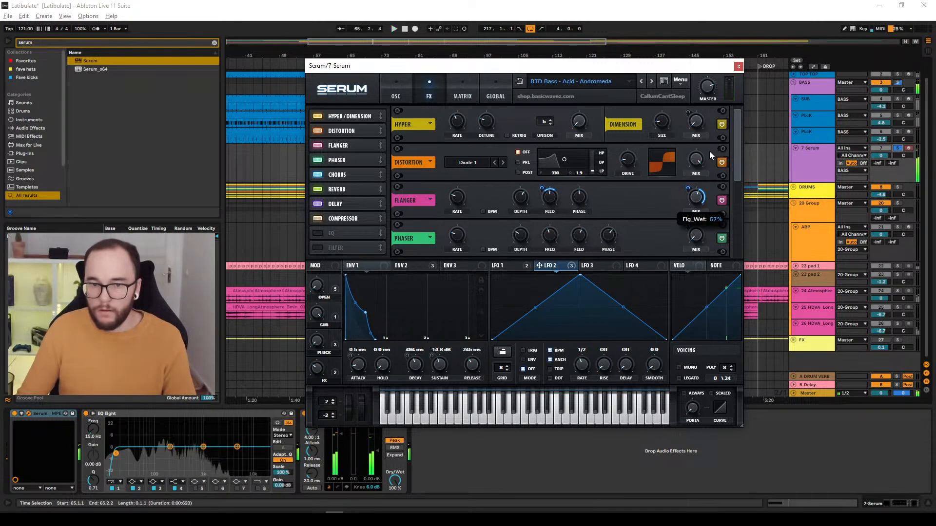
Turn off the phaser and chorus effects, and compare the sound with the reverb bypassed and restored.
key(space)
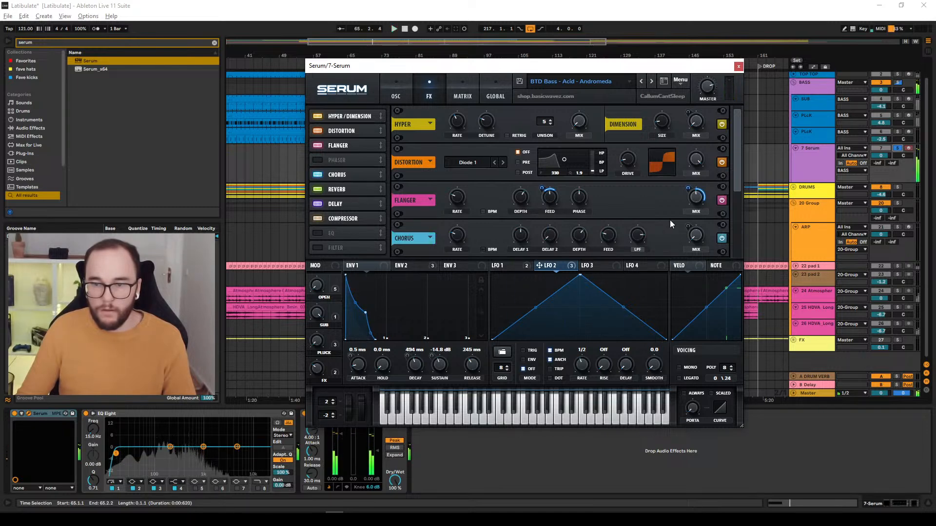
drag(703, 212, 711, 173)
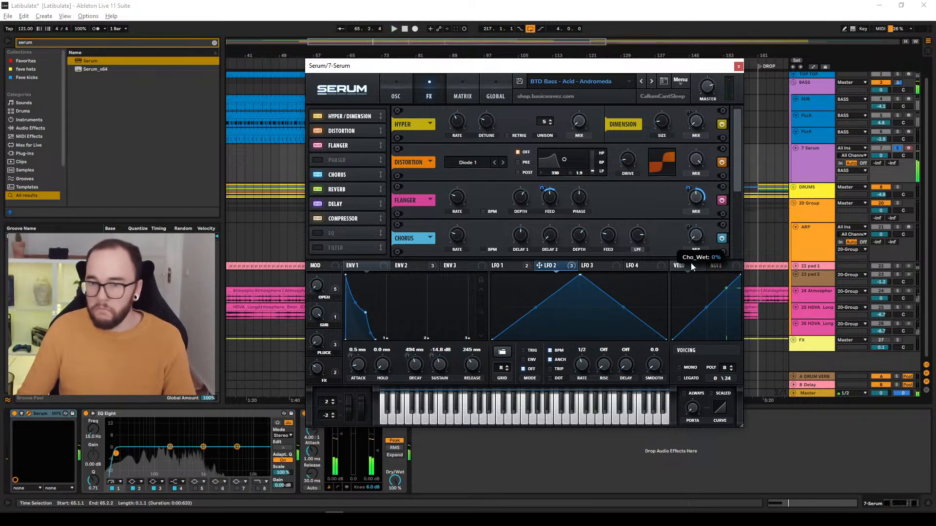
click(722, 239)
click(333, 179)
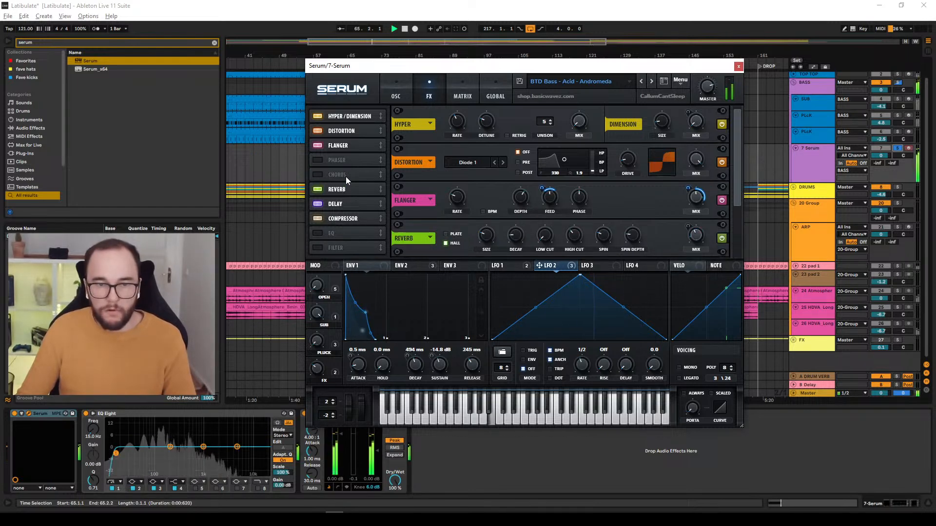
click(321, 191)
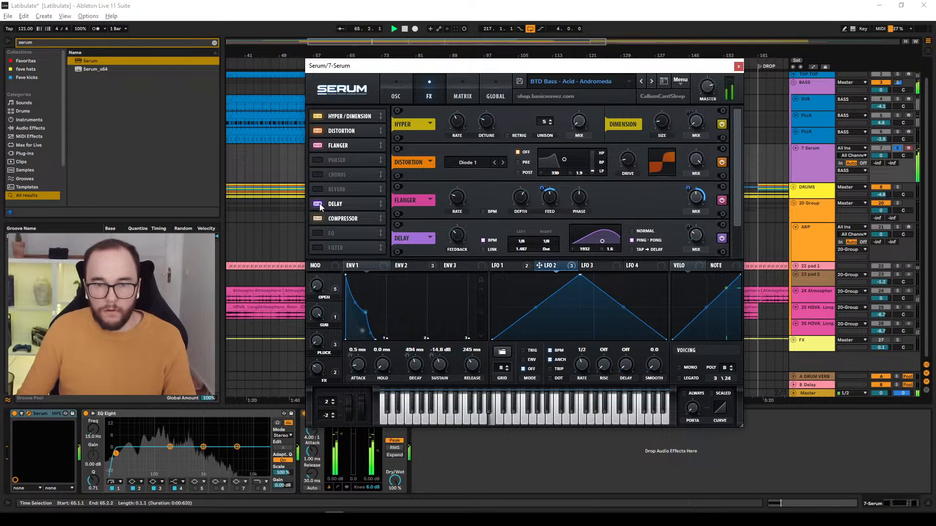
click(320, 191)
Bypass Hyper/Dimension and set the distortion filter to Pre at 2093 Hz with a Q of 1.8.
click(317, 116)
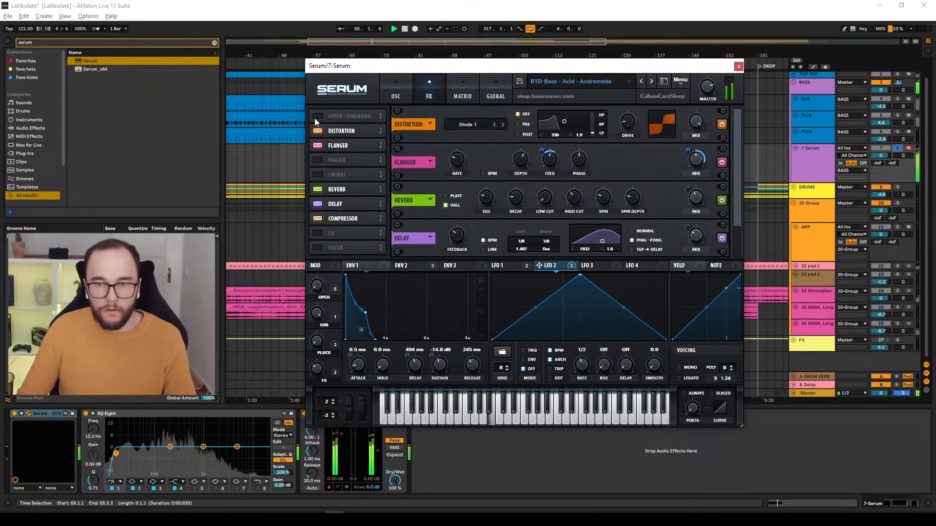
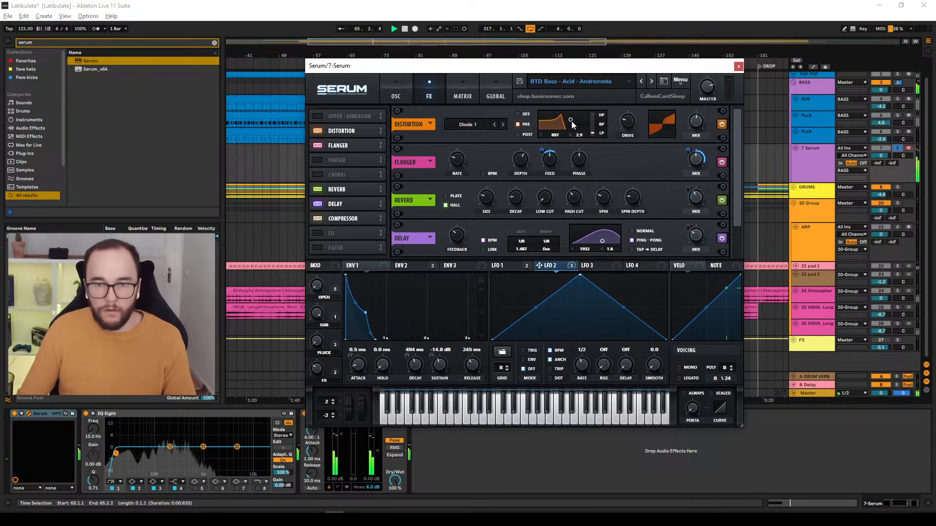
mouse_move(572, 121)
mouse_down()
mouse_move(572, 129)
mouse_move(555, 127)
mouse_move(597, 129)
mouse_move(580, 120)
mouse_move(574, 131)
mouse_up()
key(space)
key(space)
key(space)
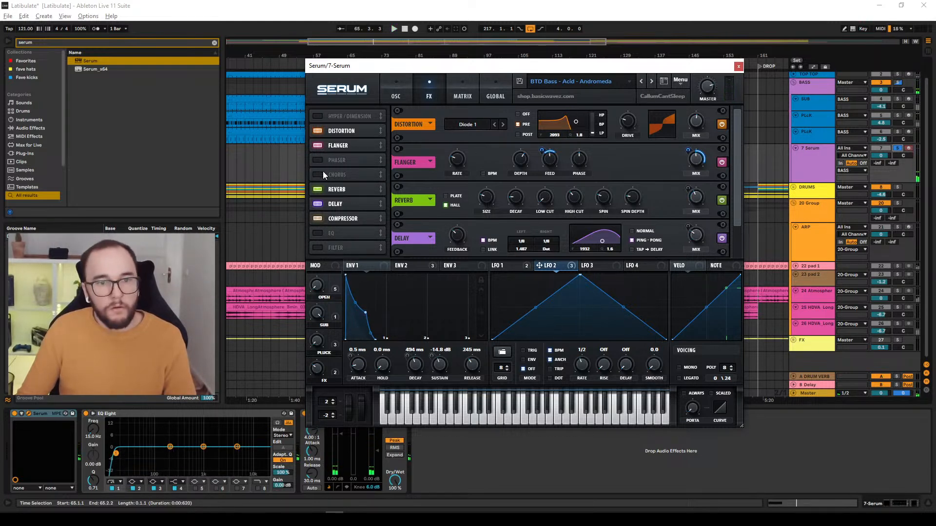
Switch the Hyper/Dimension effect back on and play the part.
click(318, 117)
key(space)
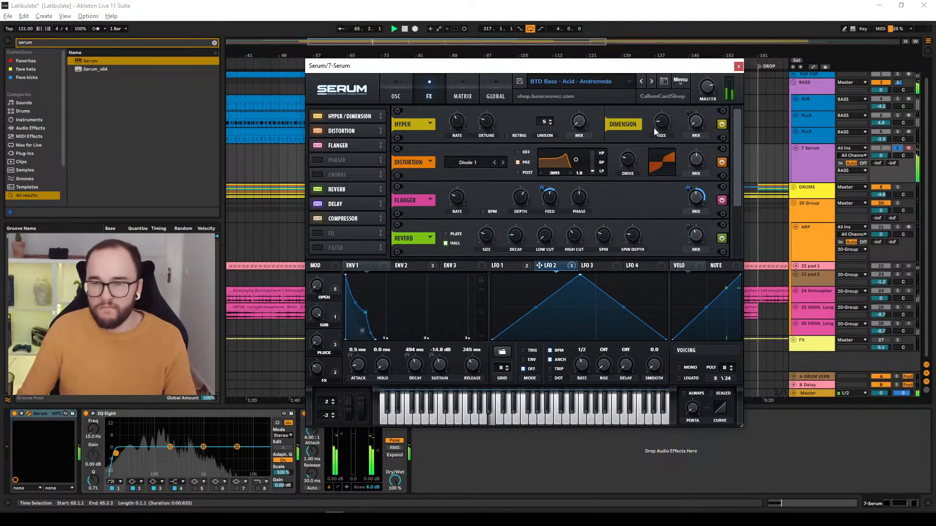
drag(706, 88, 701, 106)
key(space)
key(space)
key(space)
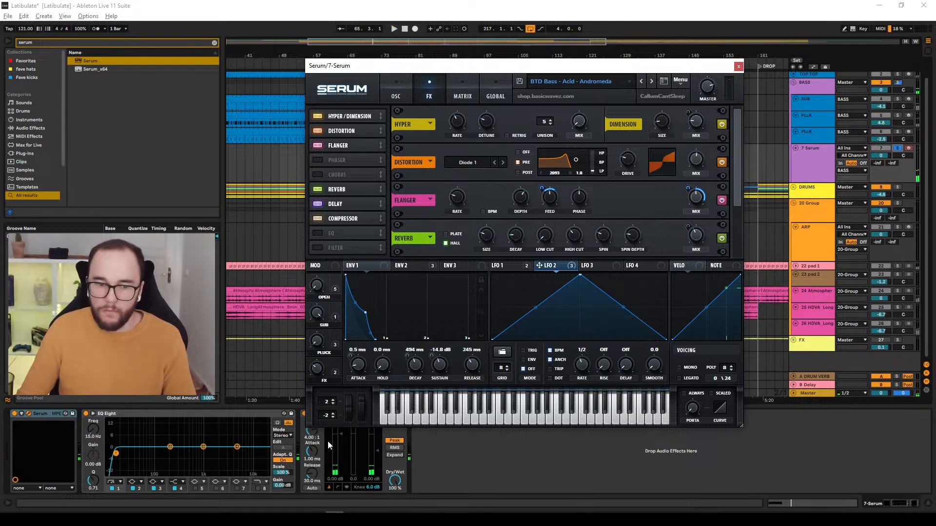
Set EQ Eight to M/S mode and low-cut the mid channel with band 1 at 124 Hz.
click(104, 480)
click(289, 437)
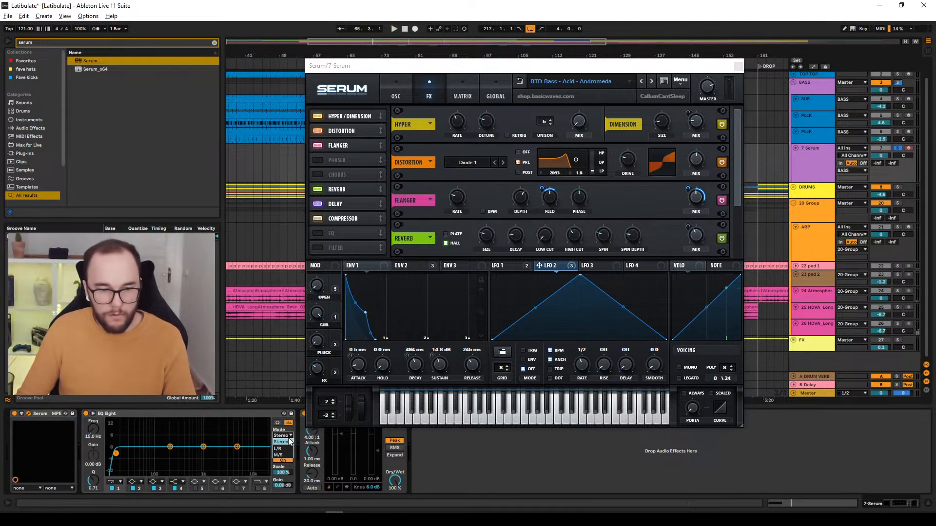
key(space)
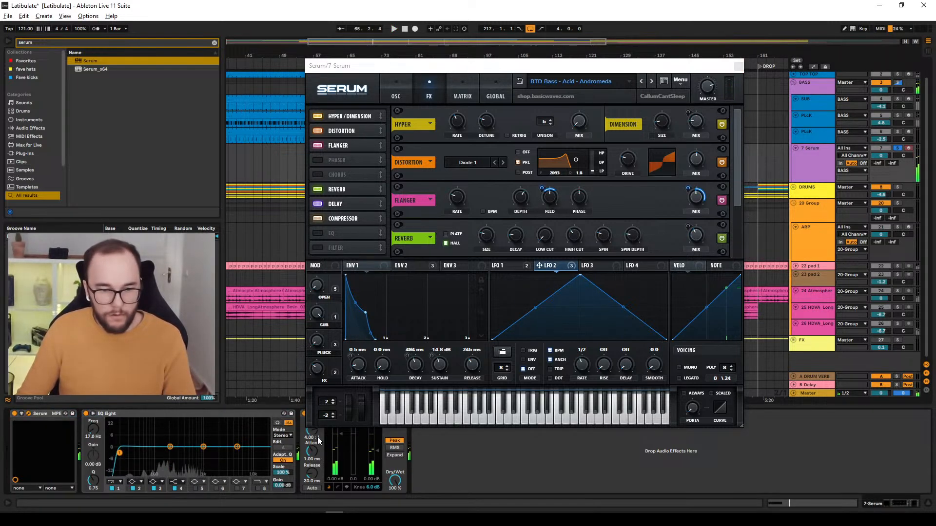
click(290, 456)
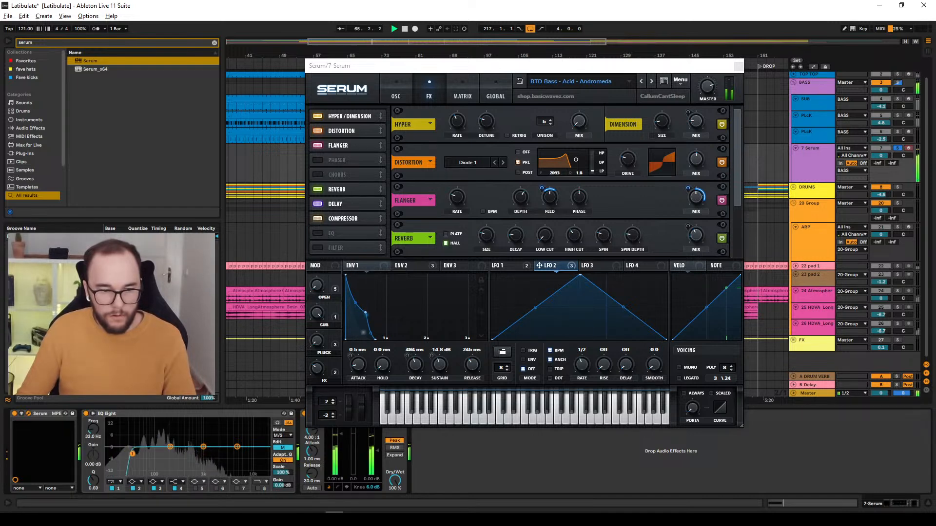
Low-cut EQ Eight's side channel with band 1 at 1000 Hz and duplicate the EQ.
click(283, 447)
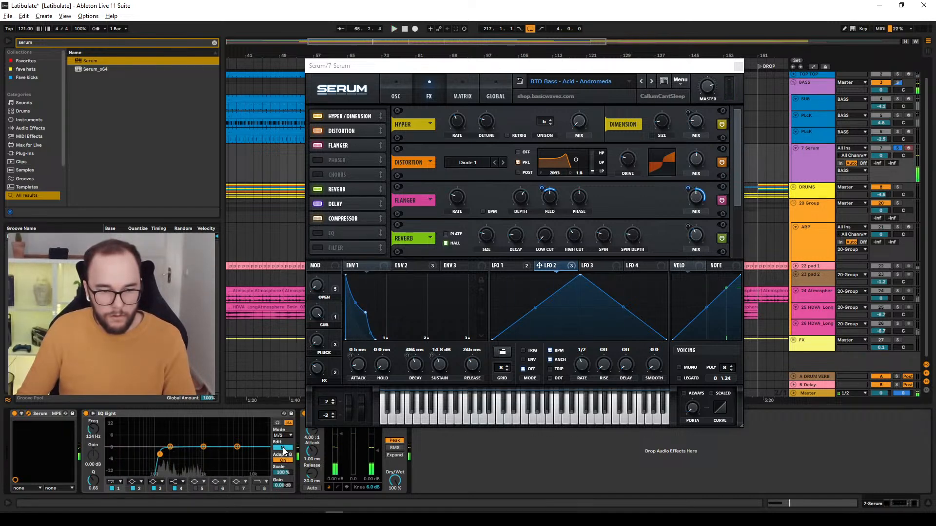
click(112, 488)
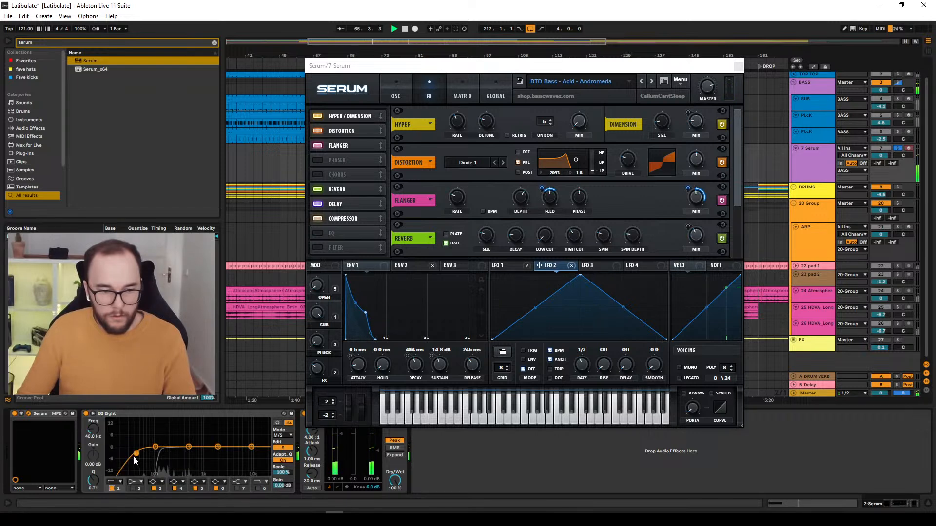
drag(199, 452, 204, 454)
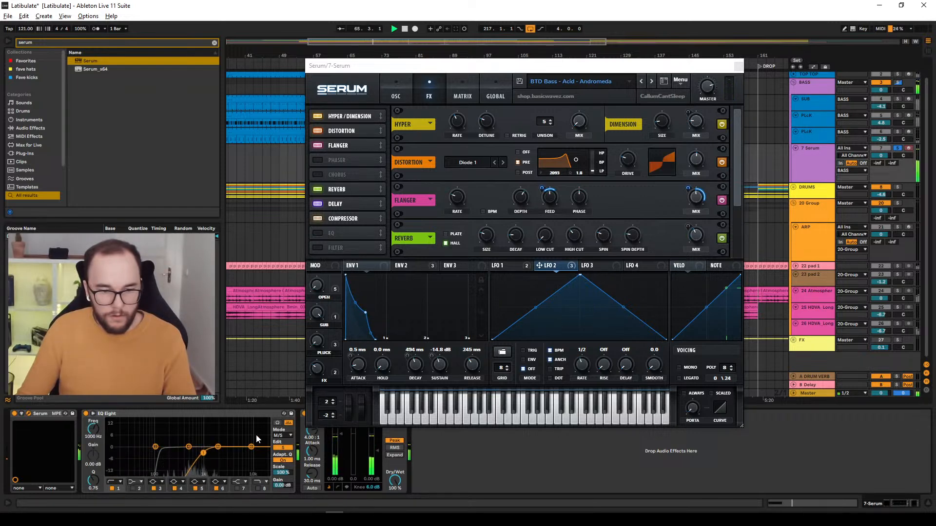
key(space)
click(247, 416)
key(ctrl+d)
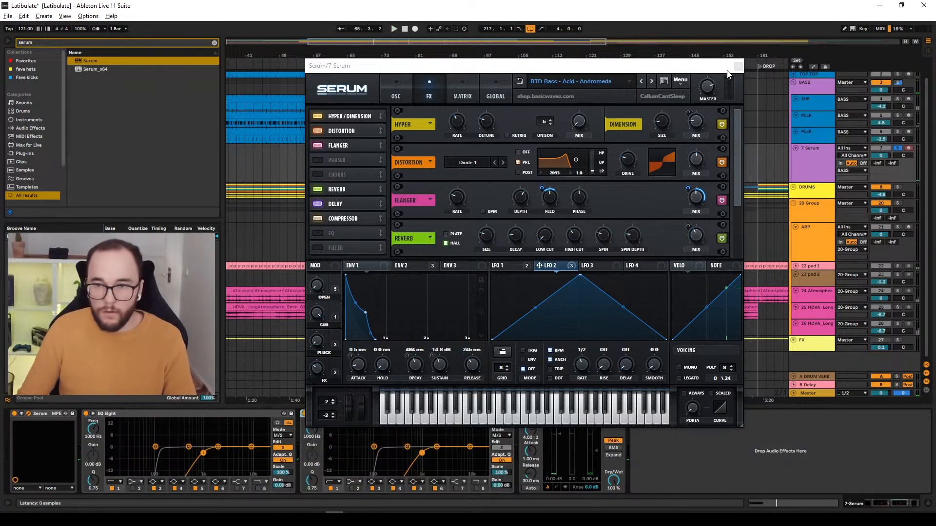
Lengthen Serum's ENV 1 release to 632 ms and take the Serum track out of solo.
drag(682, 66, 685, 33)
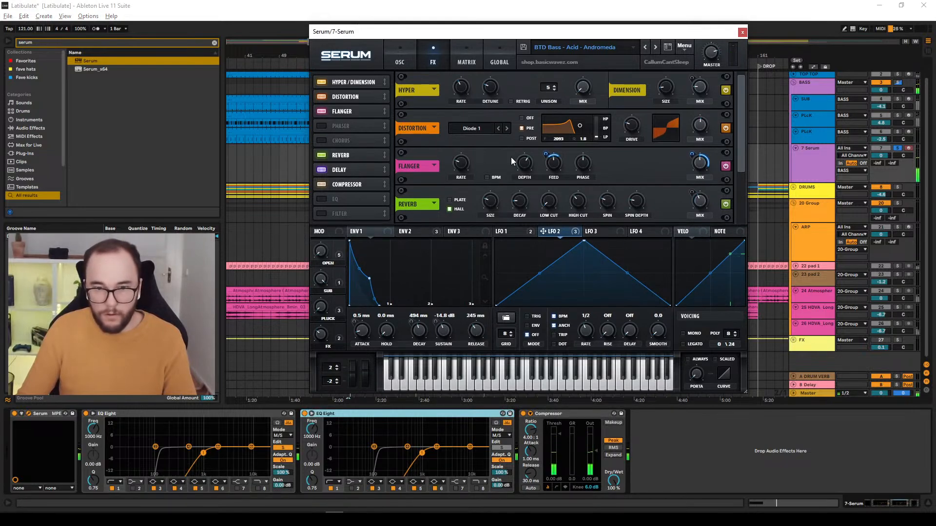
click(409, 68)
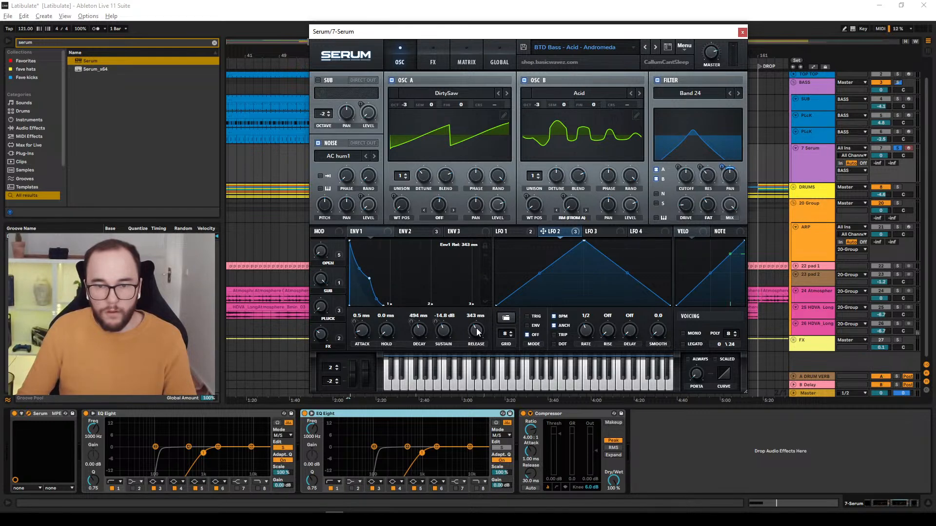
click(412, 232)
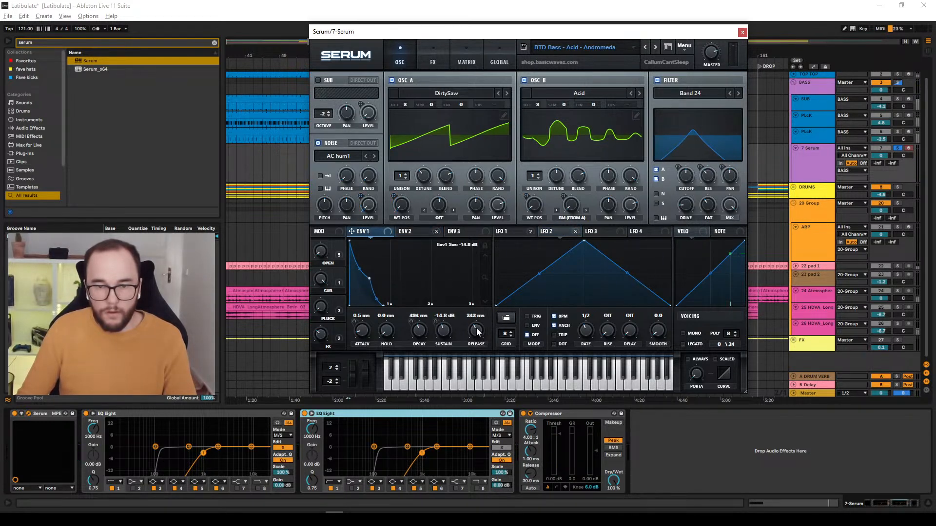
drag(479, 334, 479, 330)
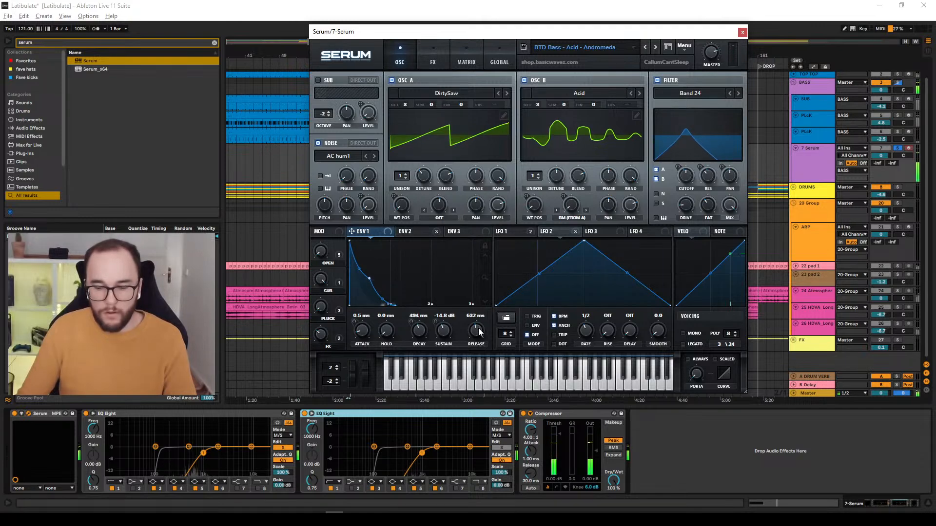
click(897, 149)
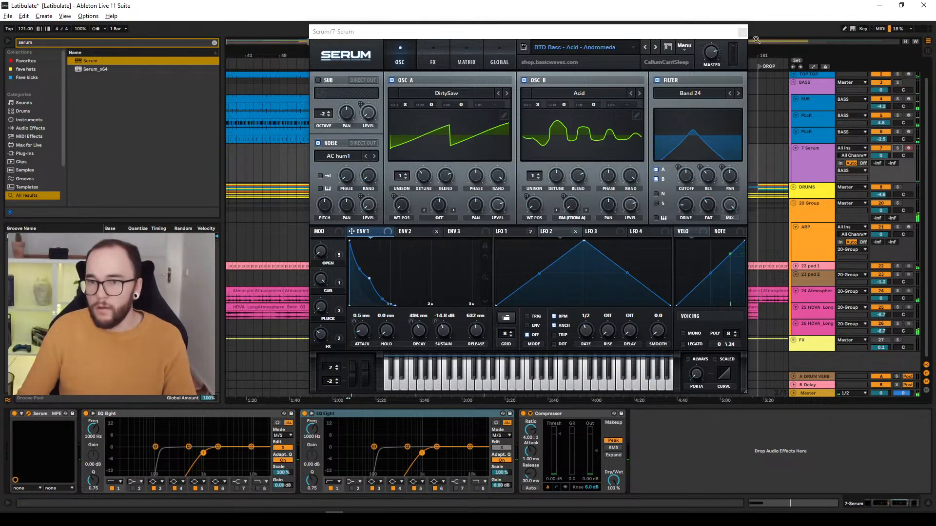
Close the Serum window and play the arrangement from bar 63 to hear the bass part in context.
click(742, 32)
click(304, 155)
key(space)
scroll(341, 165, up, 2)
click(341, 166)
key(space)
key(space)
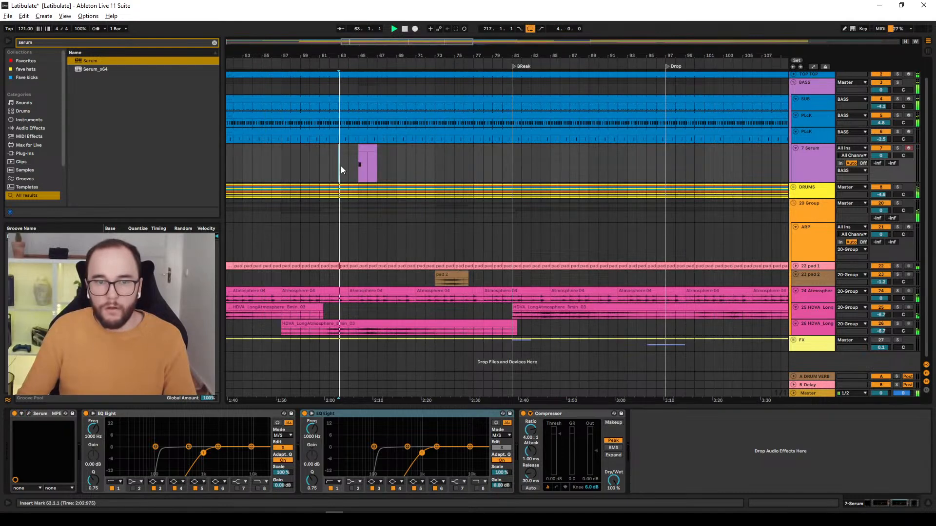
scroll(355, 167, up, 4)
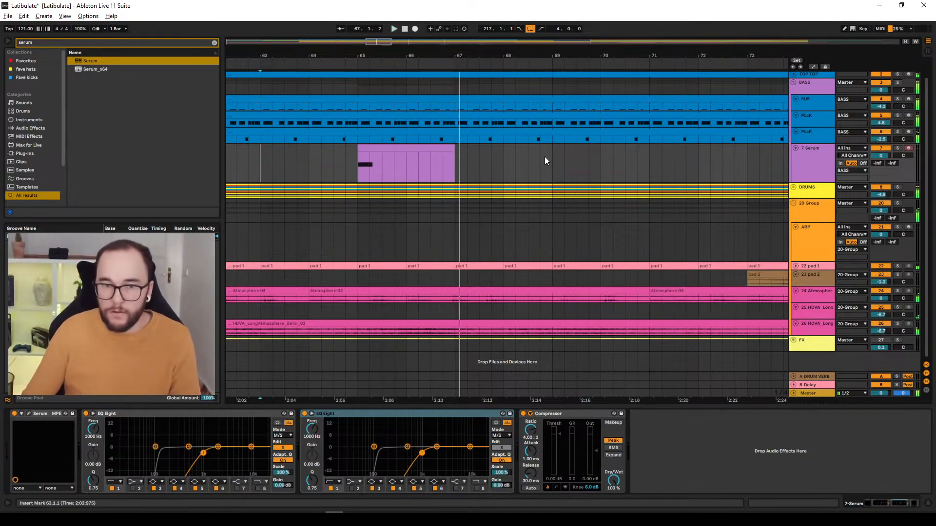
Select the Serum clip at bar 65, reopen the Serum instrument and solo its track during playback.
double_click(409, 161)
key(shift+Tab)
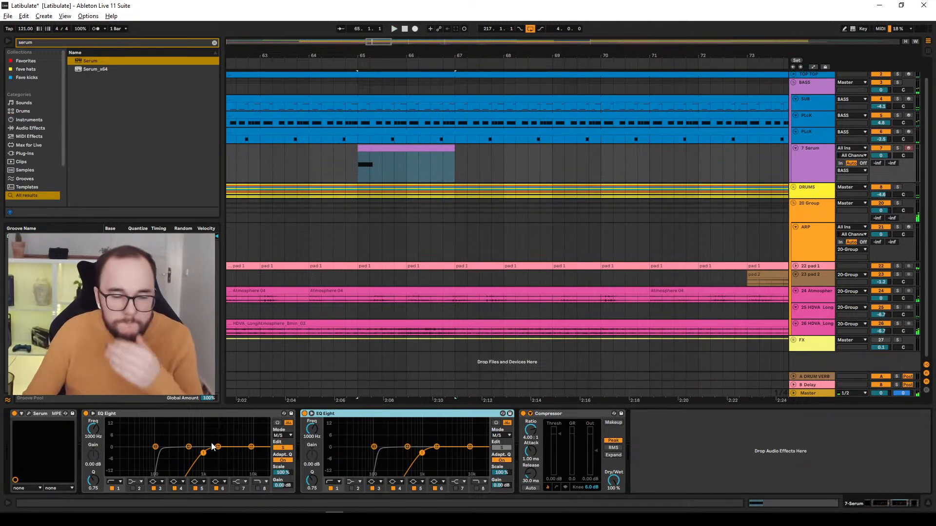
click(29, 414)
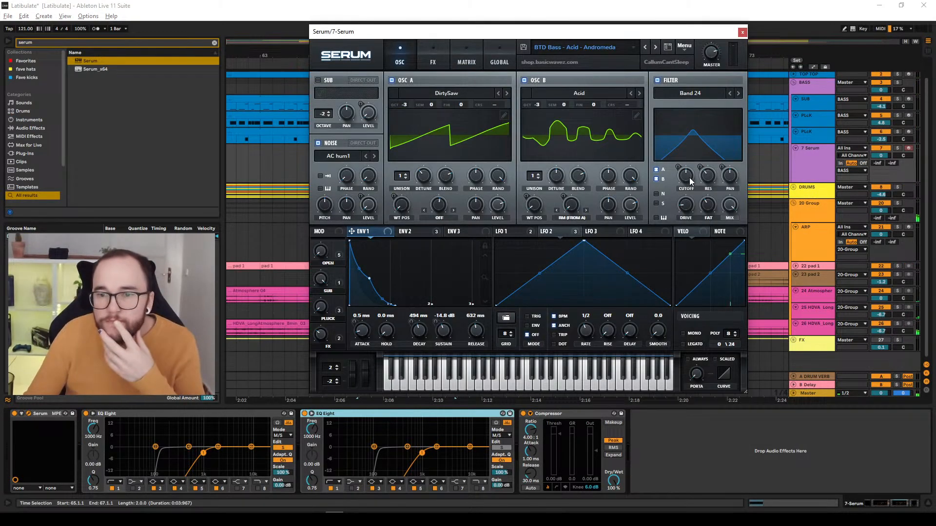
mouse_move(686, 177)
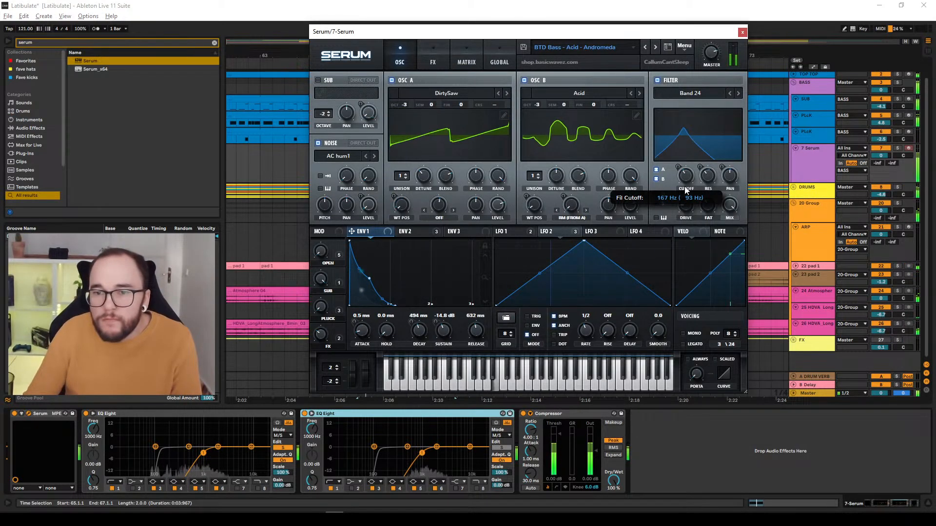
click(898, 149)
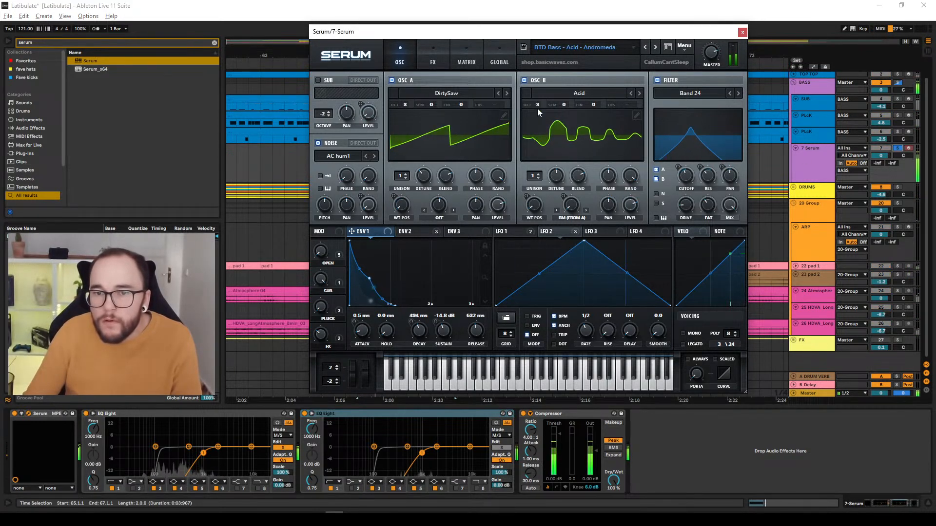
Set OSC A's octave to -2, leave OSC B's at -3 and adjust OSC B's warp to 68%.
drag(537, 109, 542, 99)
mouse_move(408, 103)
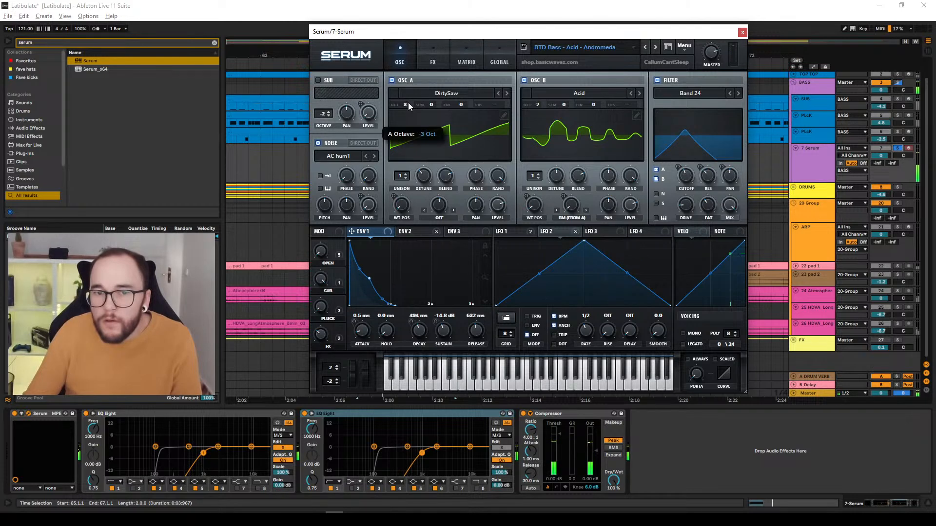
drag(408, 103, 409, 97)
drag(540, 104, 540, 113)
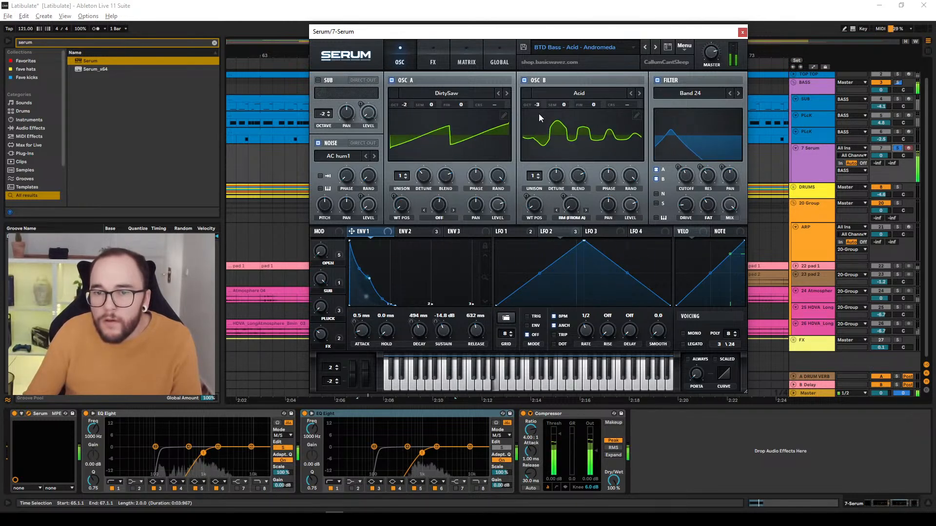
drag(573, 201, 583, 144)
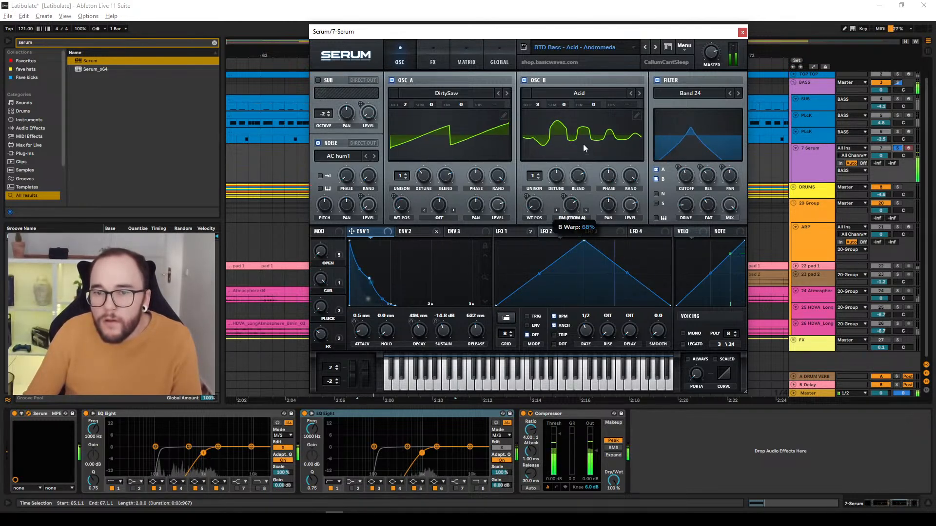
Change OSC B's wavetable to Jno and raise its wavetable position.
click(639, 94)
click(640, 94)
click(639, 94)
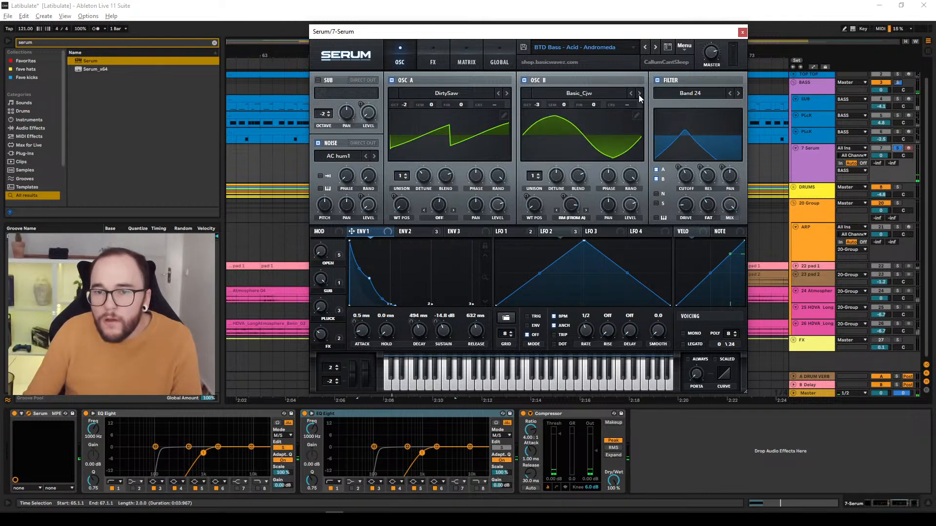
click(639, 93)
click(639, 94)
click(639, 93)
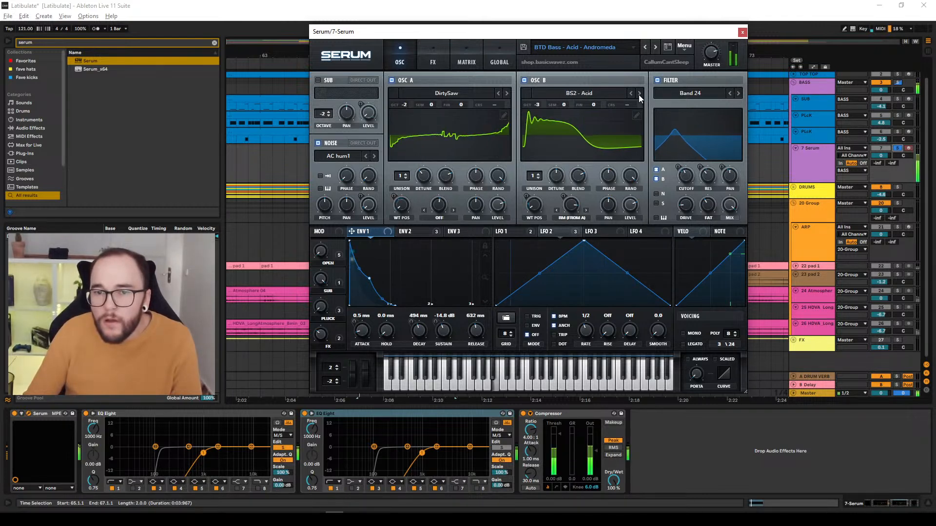
click(639, 94)
click(639, 94)
click(639, 94)
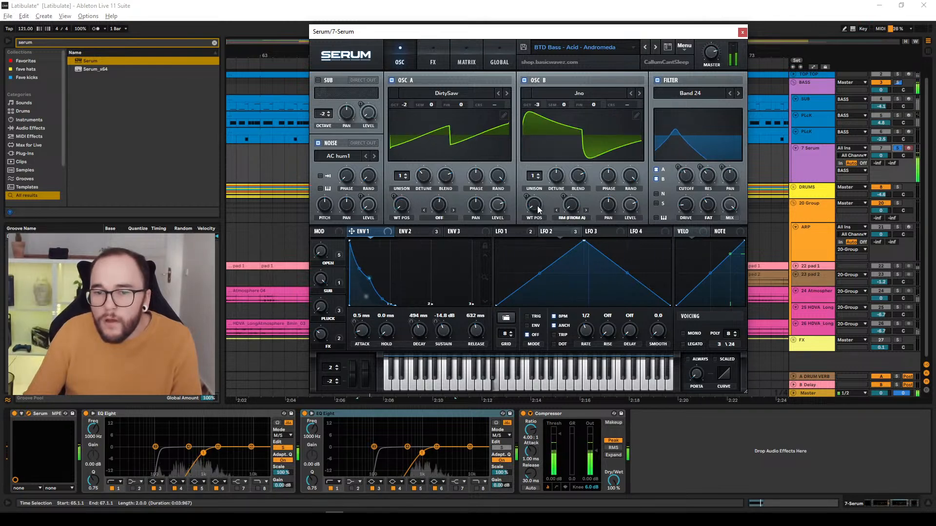
drag(534, 205, 548, 174)
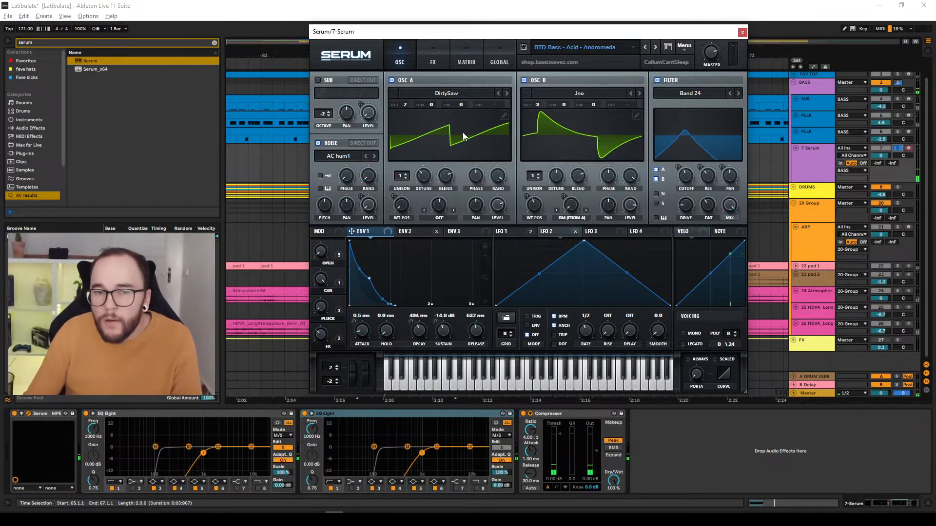
Check the effects rack, adjust the filter cutoff and set OSC B's octave to -2.
click(436, 64)
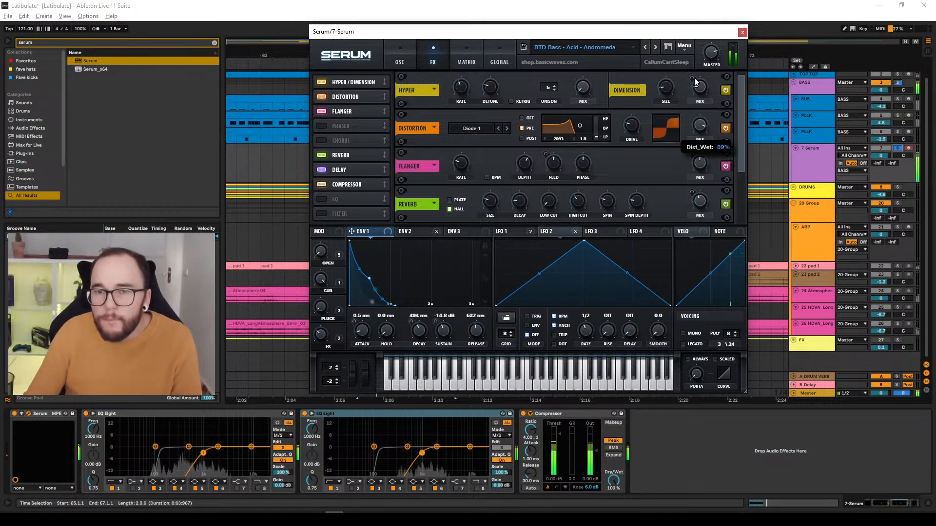
click(391, 48)
mouse_move(689, 175)
mouse_down()
mouse_move(689, 151)
mouse_move(686, 168)
mouse_up()
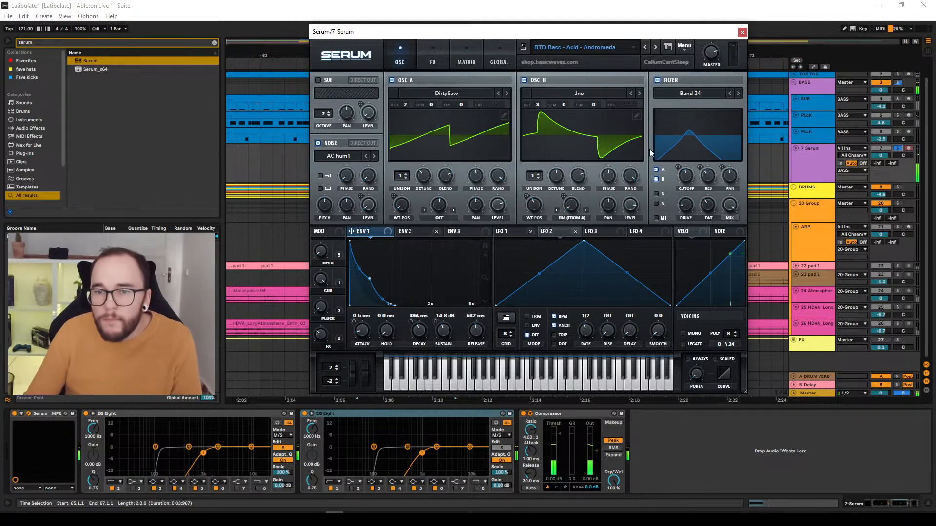
drag(533, 104, 541, 97)
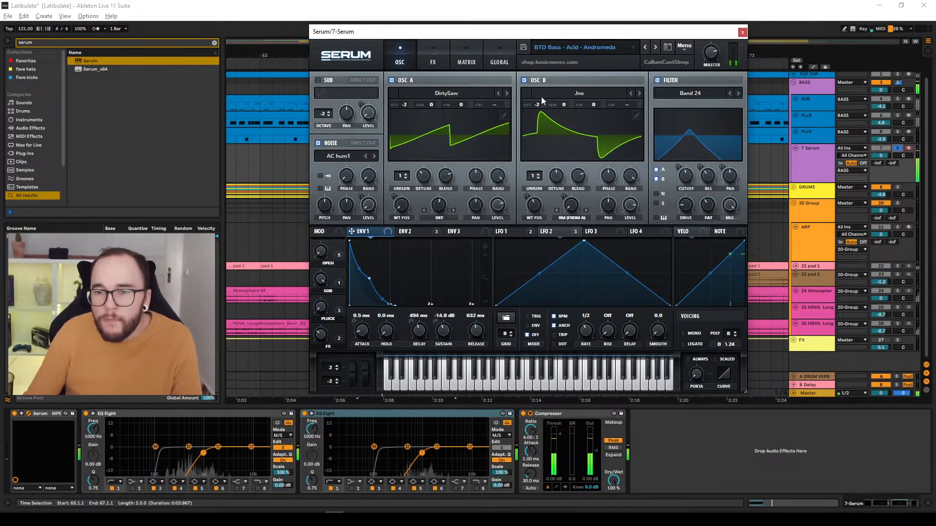
Unsolo the Serum track, keep OSC A at octave -2 and lengthen the ENV 1 release to 1.29 s.
click(902, 151)
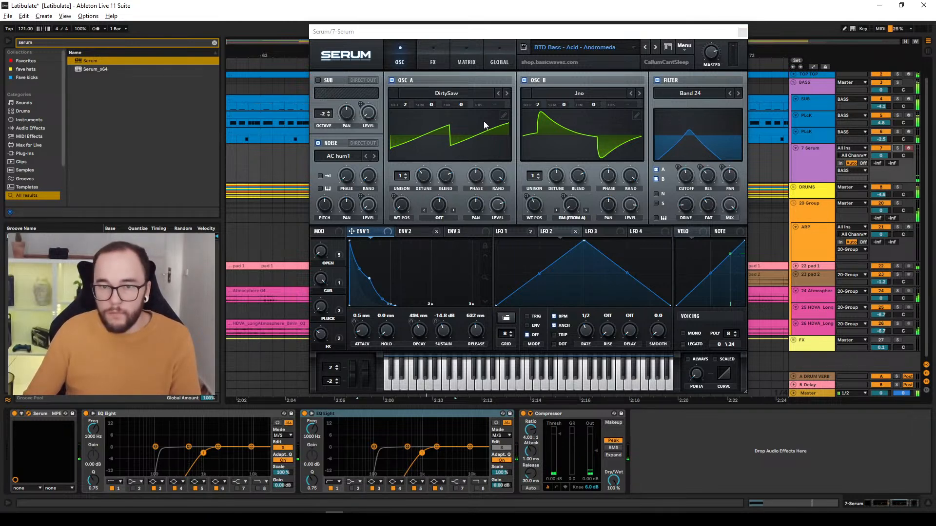
click(408, 105)
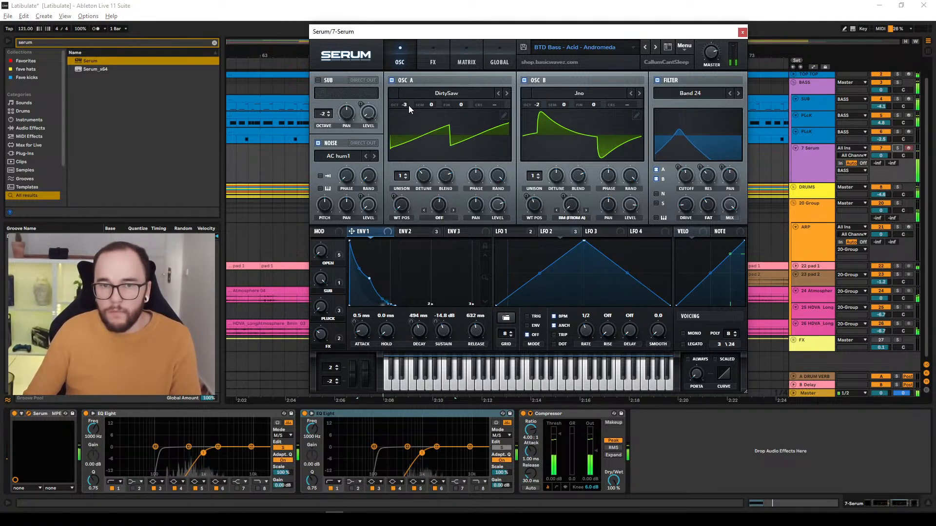
mouse_move(537, 104)
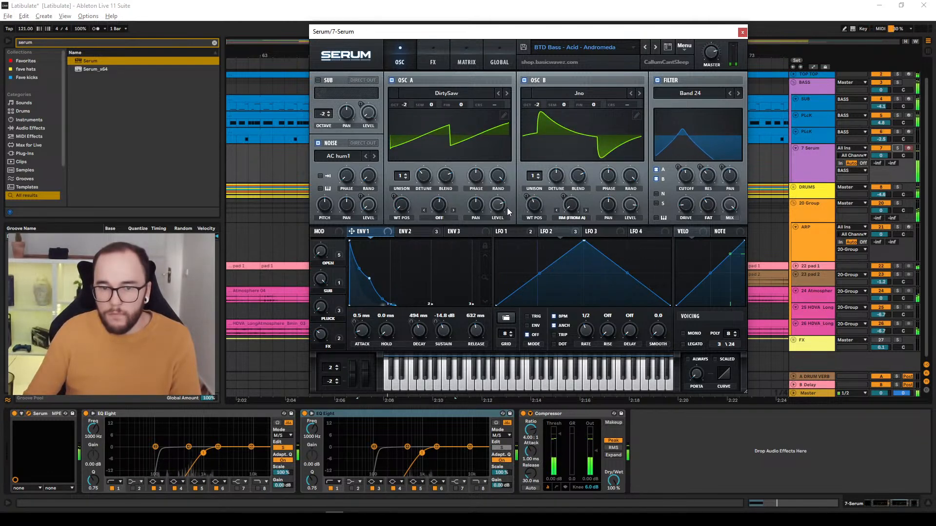
drag(477, 332, 477, 339)
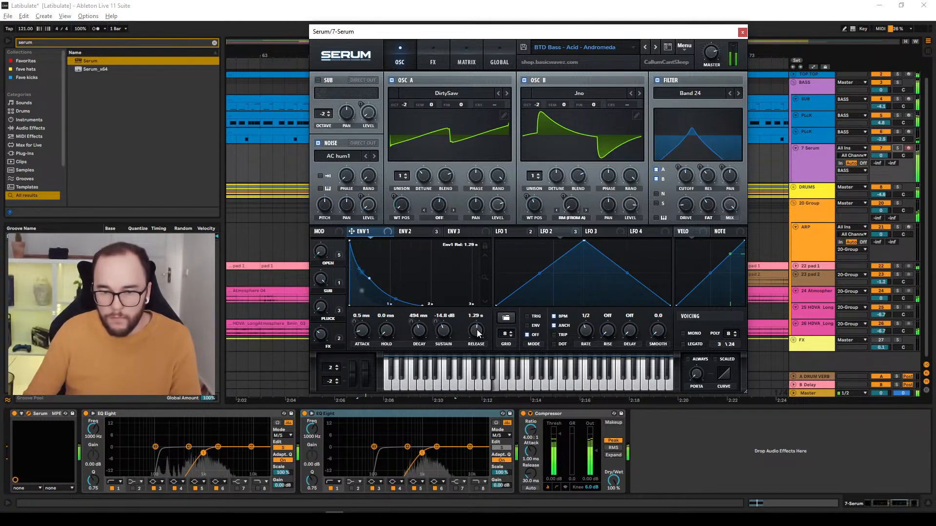
Close Serum, solo its track and add another EQ Eight after the Compressor.
click(742, 32)
click(895, 148)
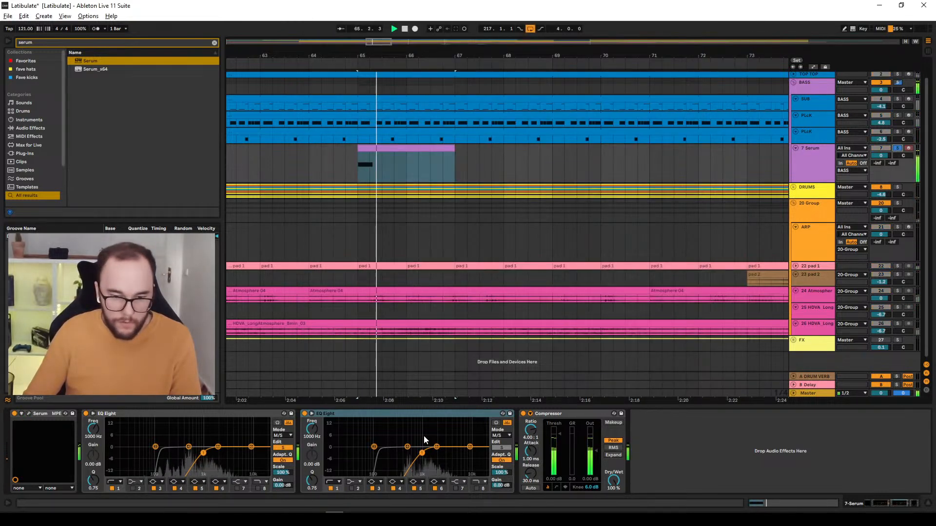
key(ctrl+f)
text(eq)
key(Down)
key(Down)
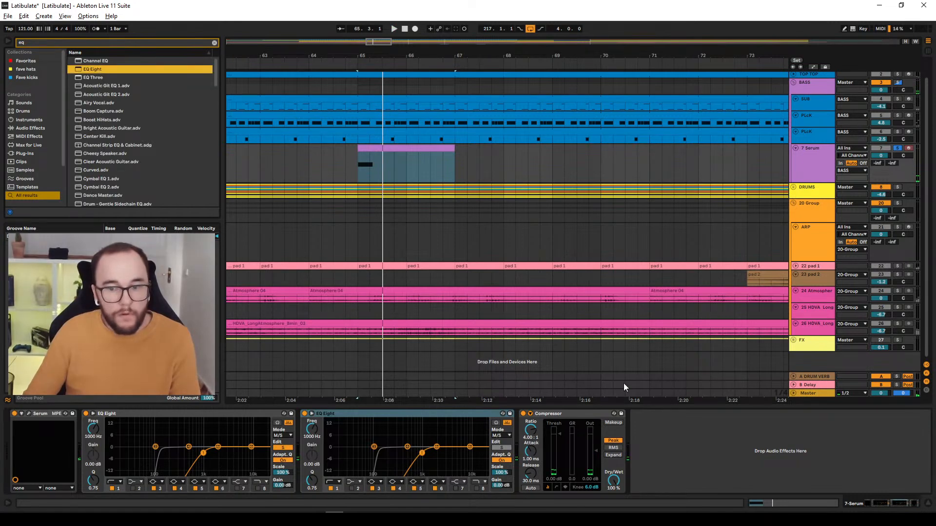
drag(88, 72, 756, 458)
Shape two gentle mid dips in the new EQ Eight, placing the upper one at 2.50 kHz and -3.10 dB.
key(space)
drag(645, 483, 645, 476)
key(space)
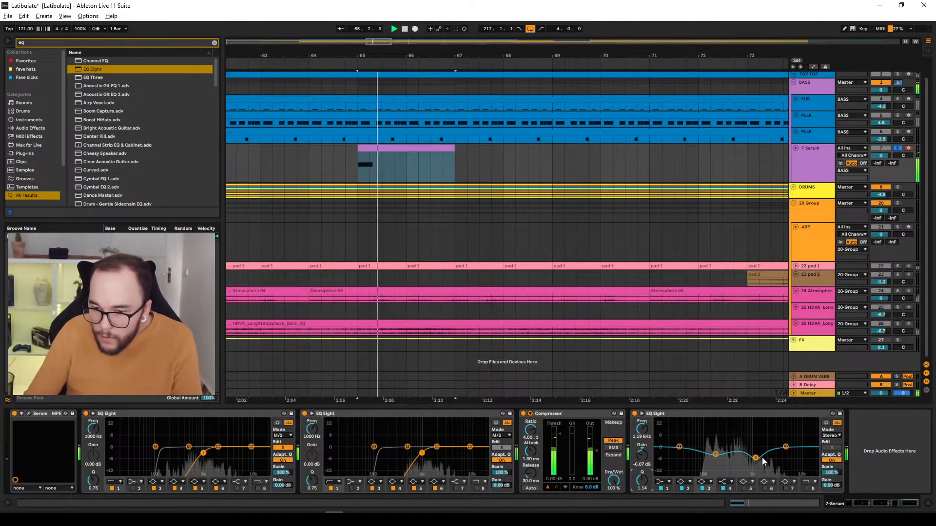
key(space)
mouse_move(757, 458)
mouse_down()
mouse_move(775, 473)
mouse_move(761, 426)
mouse_move(731, 426)
mouse_move(775, 429)
mouse_move(771, 453)
mouse_up()
Audition the equalised bass part with repeated playback and take the Serum track out of solo.
key(space)
key(space)
key(space)
key(space)
key(space)
key(space)
key(space)
key(space)
key(space)
key(space)
key(space)
key(space)
key(space)
key(space)
key(space)
key(space)
key(space)
key(space)
key(space)
key(space)
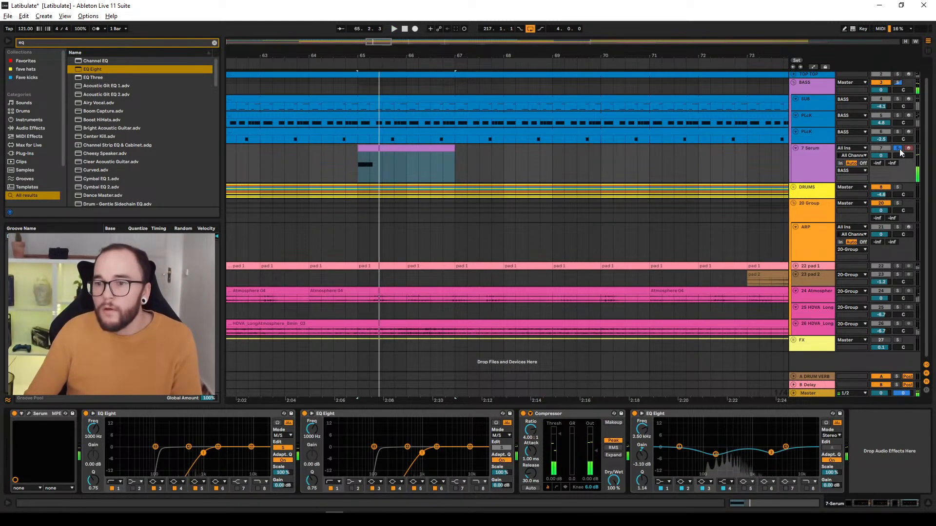
click(897, 148)
key(space)
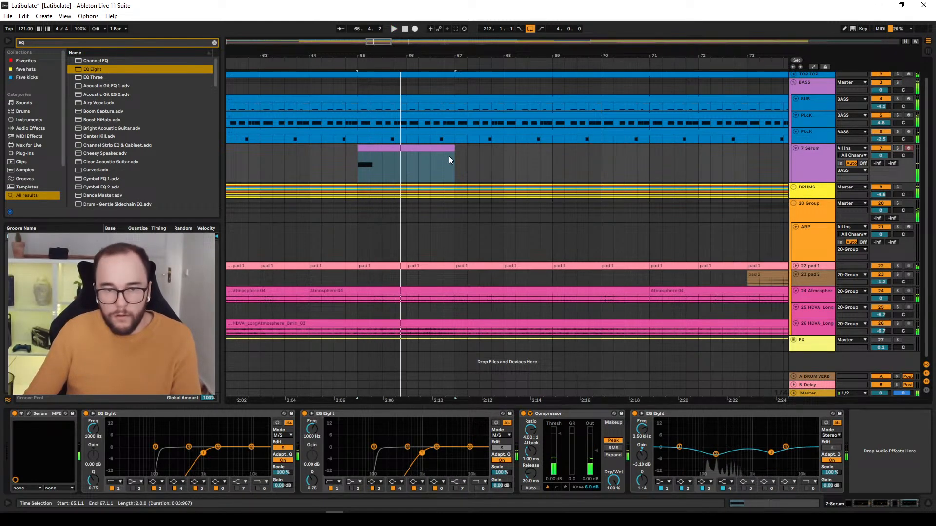
Copy the two-bar Serum clip to start at 65.4.1 and play both hits.
click(429, 150)
drag(429, 149, 472, 156)
click(350, 159)
key(space)
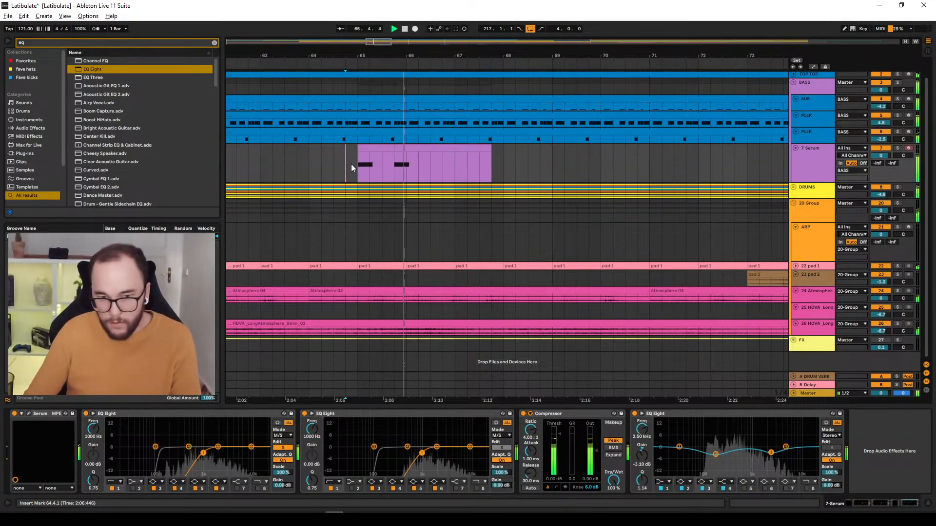
key(space)
Open the copied Serum clip at 65.4.1 and shorten its B2 note to one beat.
click(397, 154)
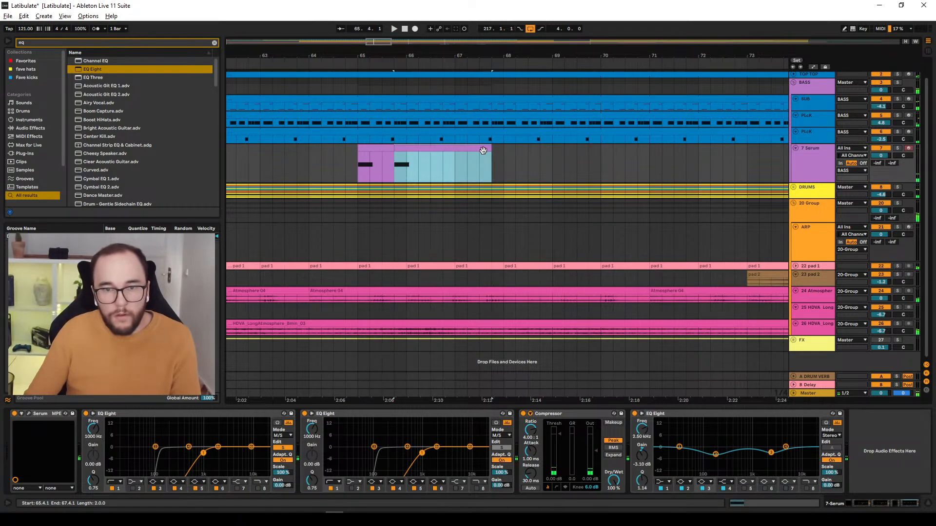
key(ctrl+v)
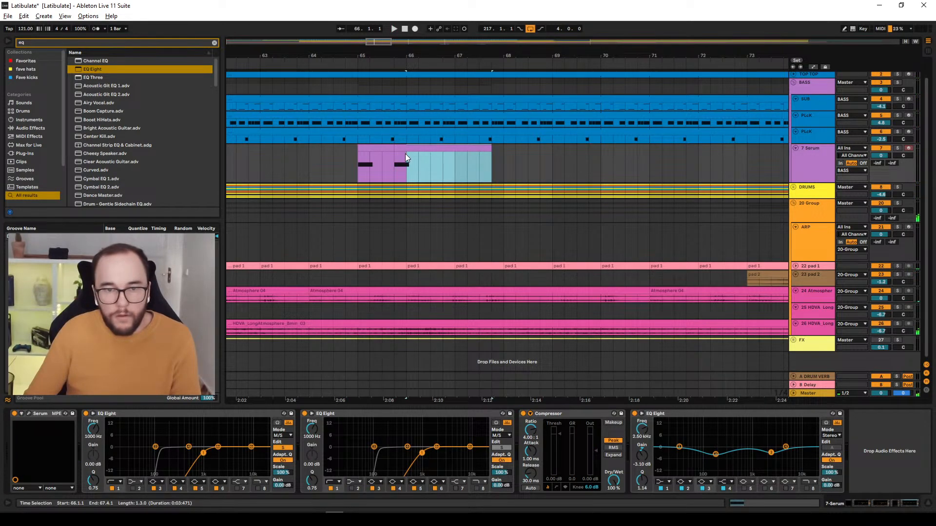
click(406, 153)
double_click(417, 150)
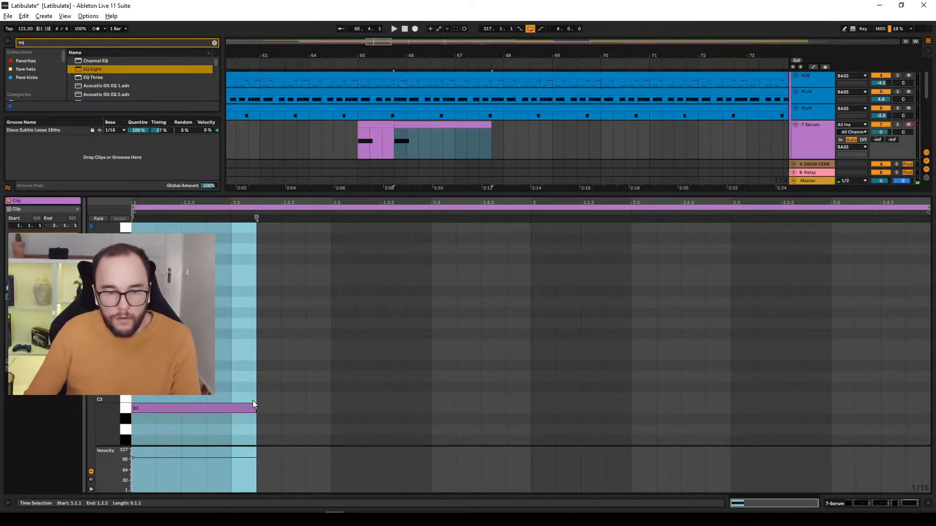
drag(253, 406, 237, 407)
click(400, 123)
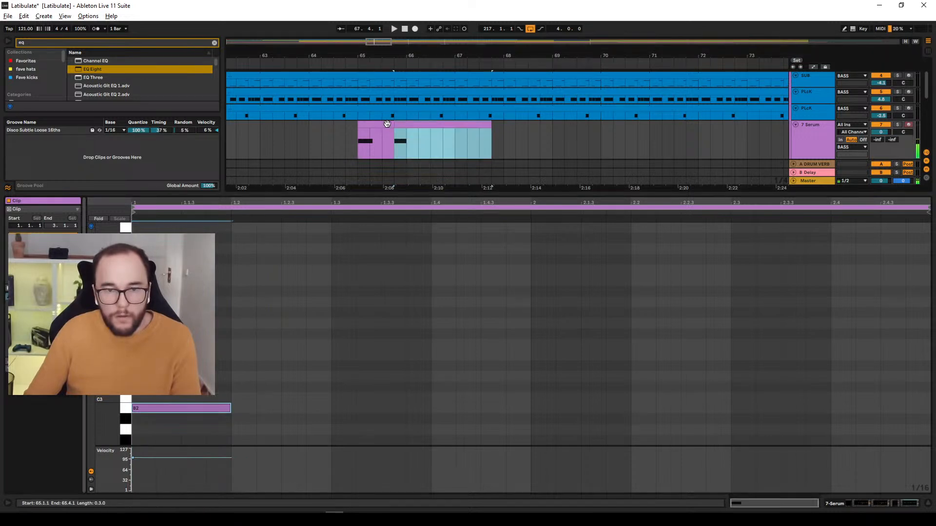
Try consolidating the two Serum hits into a one-bar clip looped out to about 71.4 and play it.
shift+click(387, 124)
click(493, 124)
drag(489, 125, 687, 130)
shift+click(377, 123)
key(ctrl+j)
click(361, 142)
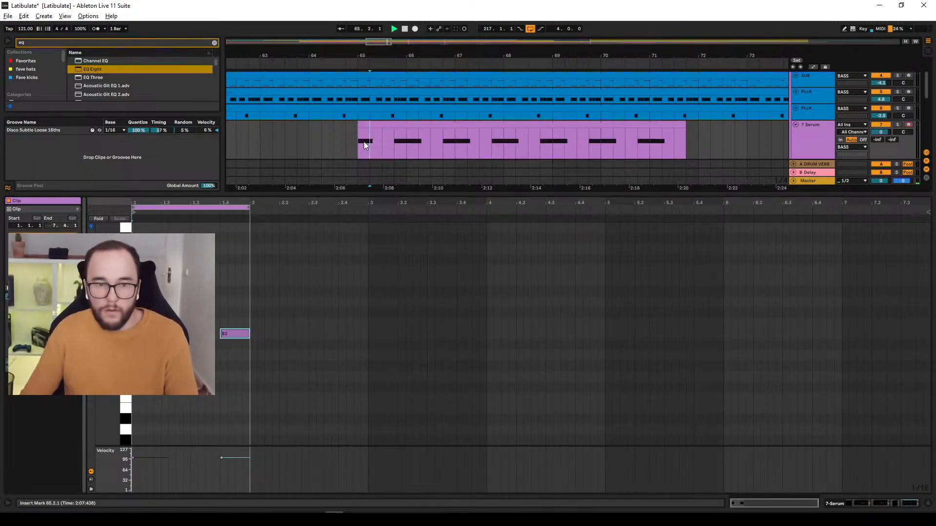
key(space)
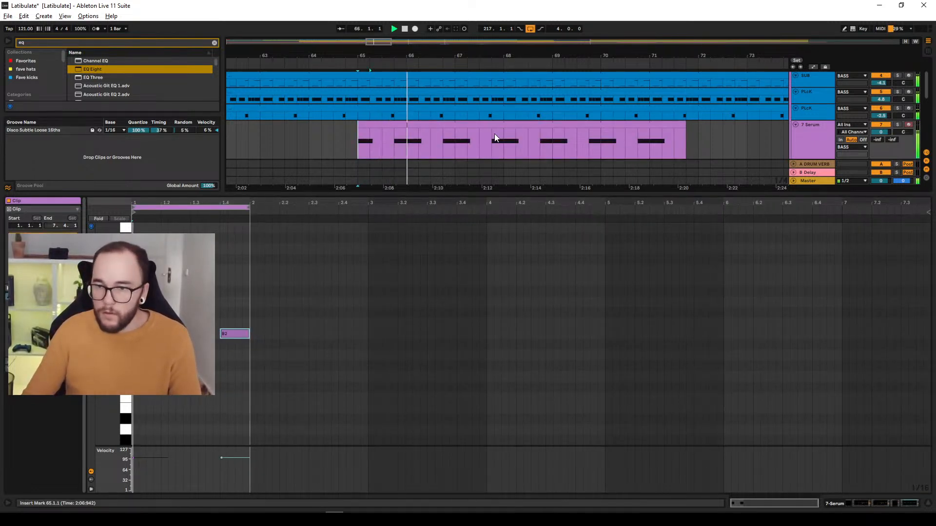
scroll(493, 134, down, 3)
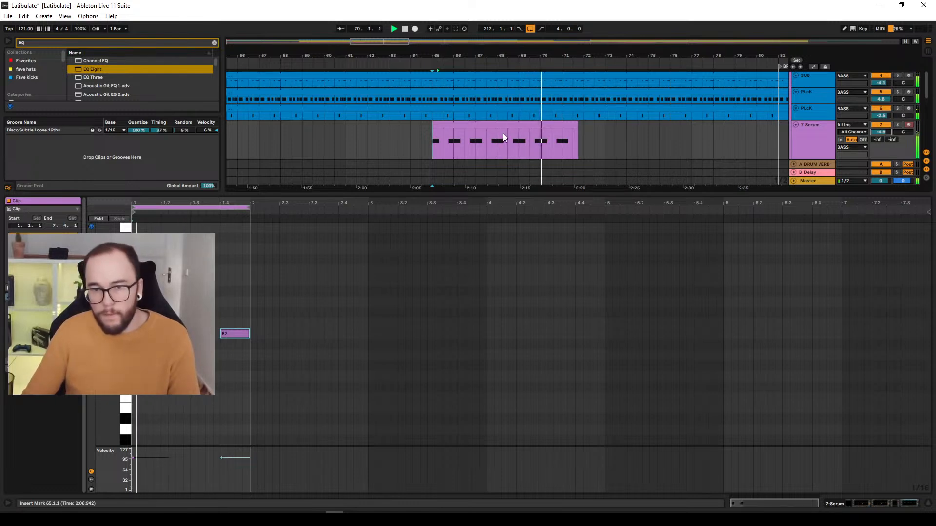
Undo the looped extension, shorten the Serum clip to end at 65.3.1 and play it.
key(space)
key(ctrl+z)
key(ctrl+z)
key(ctrl+z)
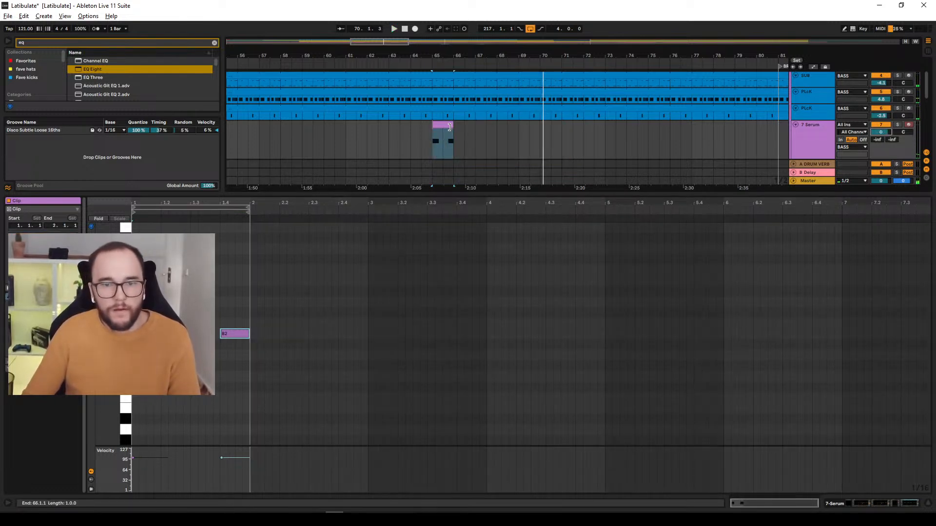
drag(449, 127, 443, 124)
key(space)
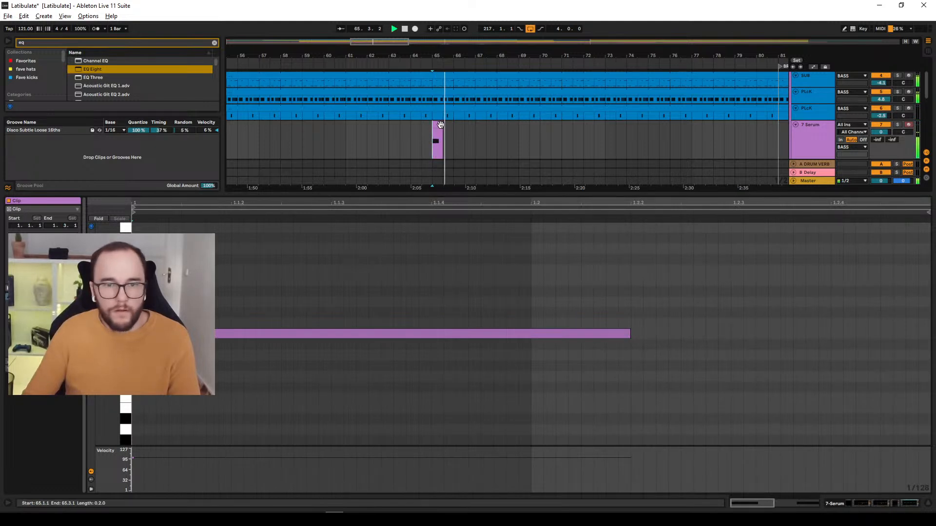
Lower the low-cut frequency of the Serum track's second EQ Eight to 102 Hz while playing the bass.
click(818, 125)
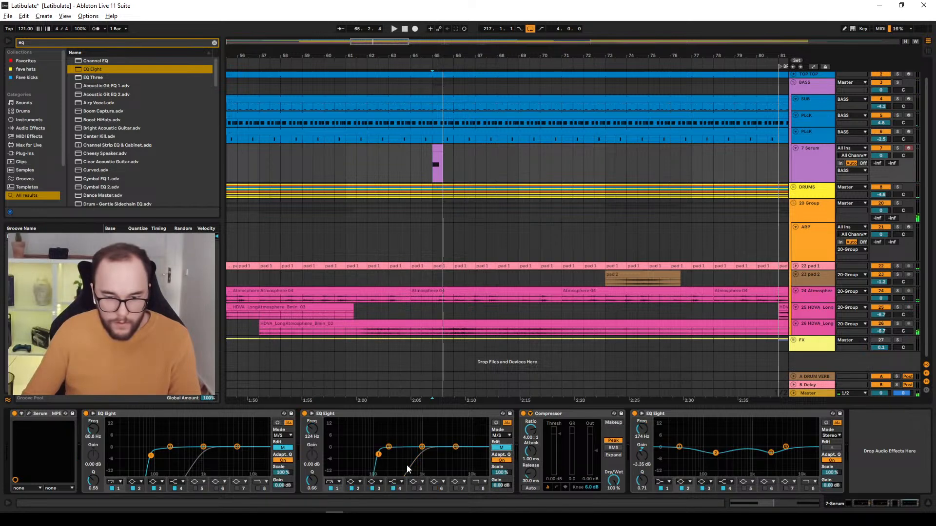
key(space)
drag(378, 454, 374, 457)
key(space)
key(space)
Consolidate the Serum hit at 65.1.1 into a four-bar clip, move it to start at 65.3.1 and play it.
click(367, 163)
scroll(368, 162, down, 3)
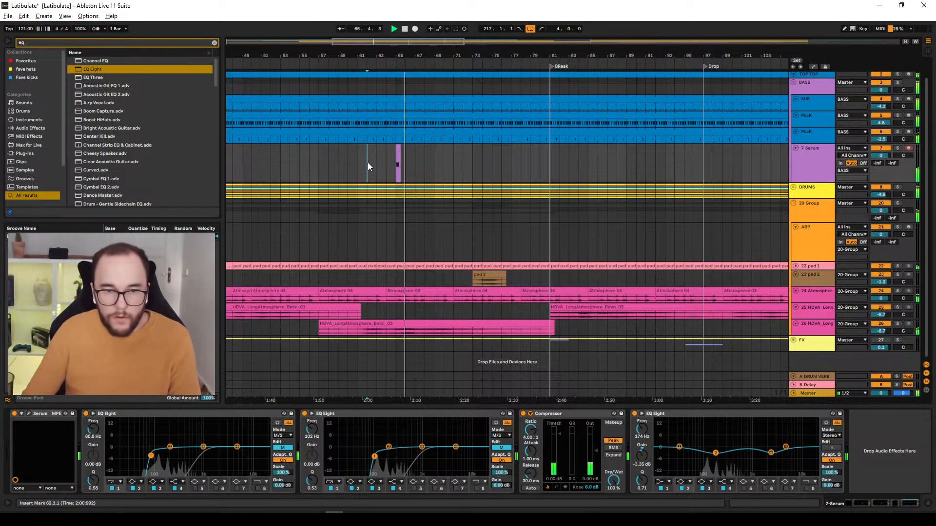
scroll(368, 162, down, 3)
scroll(370, 155, up, 3)
scroll(350, 155, down, 4)
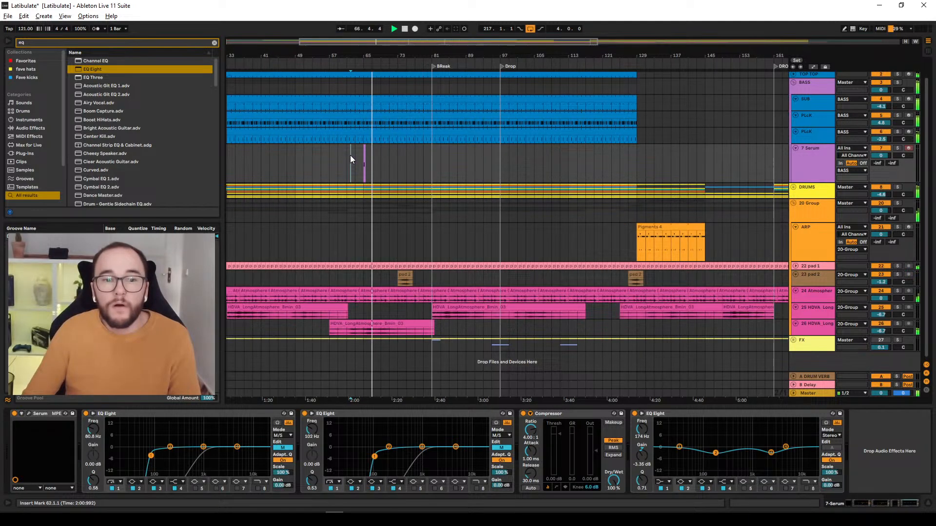
scroll(351, 155, up, 2)
scroll(412, 160, up, 5)
drag(412, 160, 579, 170)
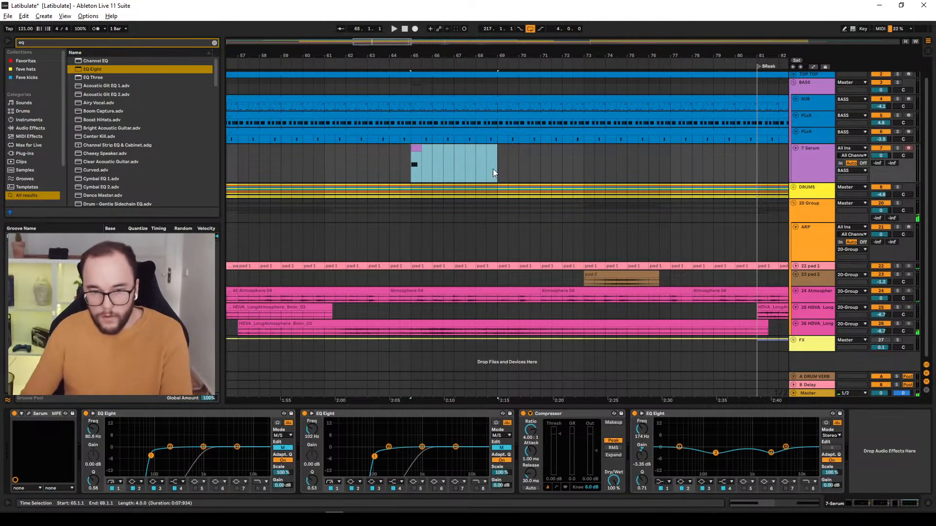
key(ctrl+shift+m)
click(400, 161)
key(space)
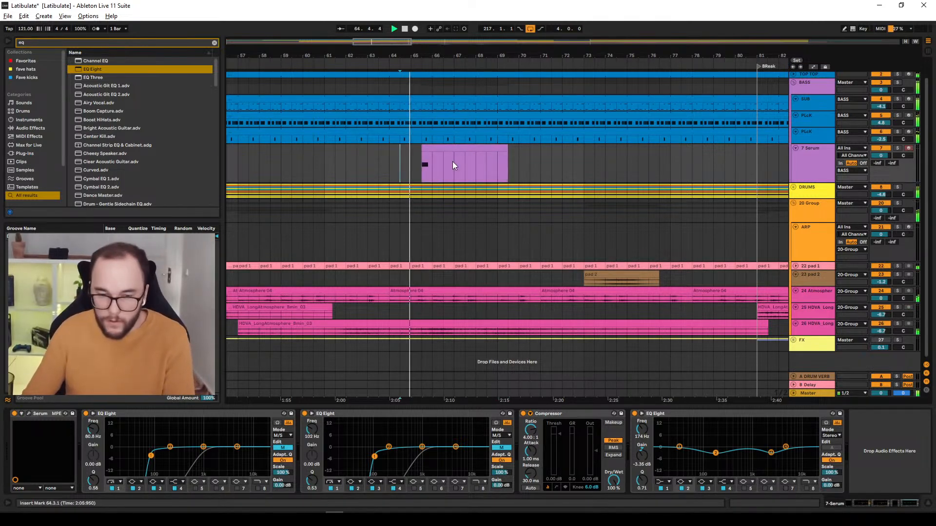
Trim the Serum clip's end to 69.1.1 and consolidate the range from 65.1.1 to 69.1.1 into one clip.
scroll(457, 152, up, 3)
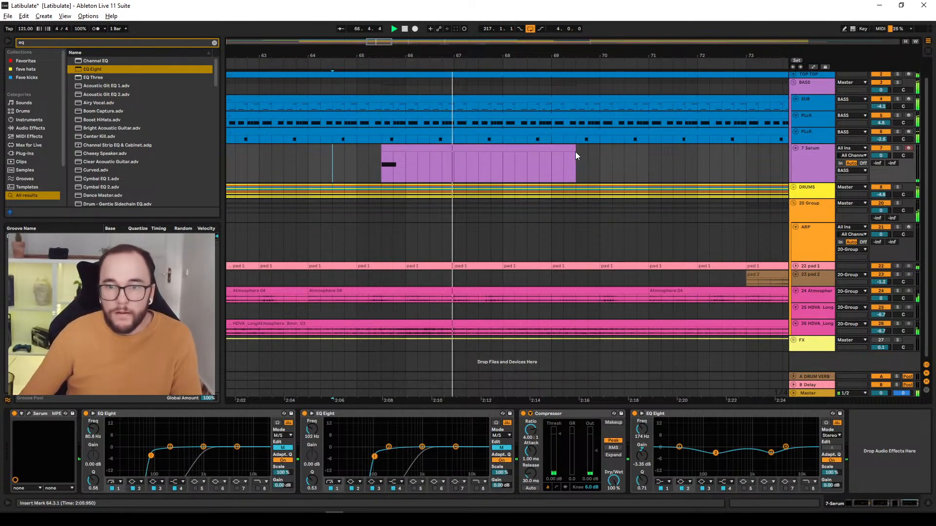
drag(575, 151, 552, 151)
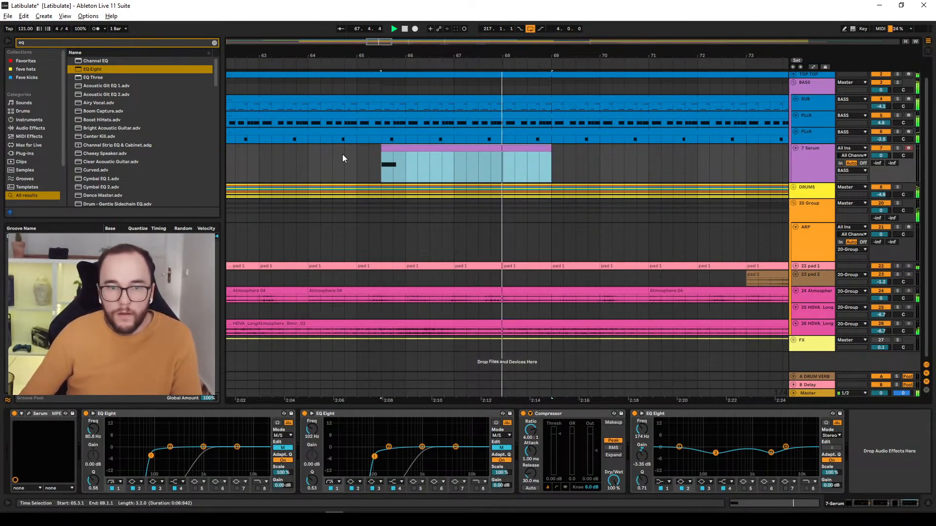
key(ctrl+j)
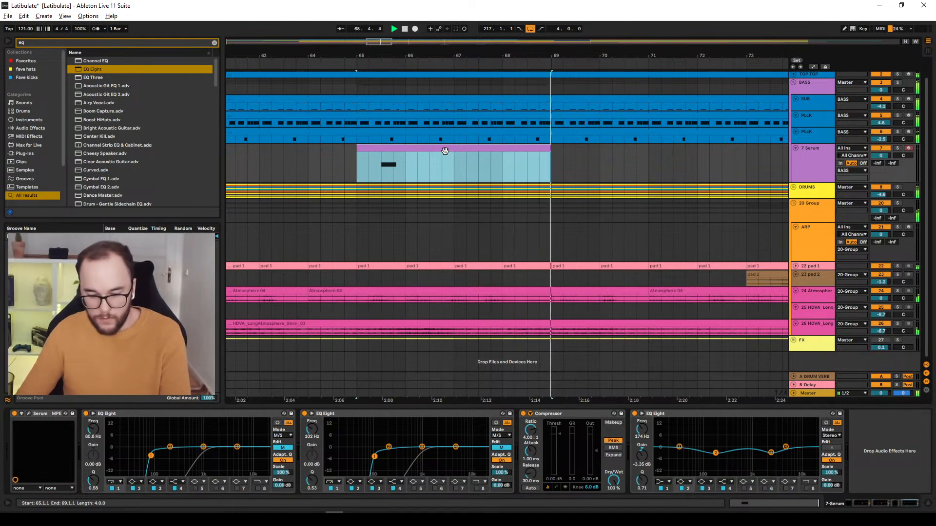
Loop the four-bar Serum clip out to 129.1.1, where the other bass clips end.
drag(551, 149, 893, 150)
scroll(475, 152, down, 10)
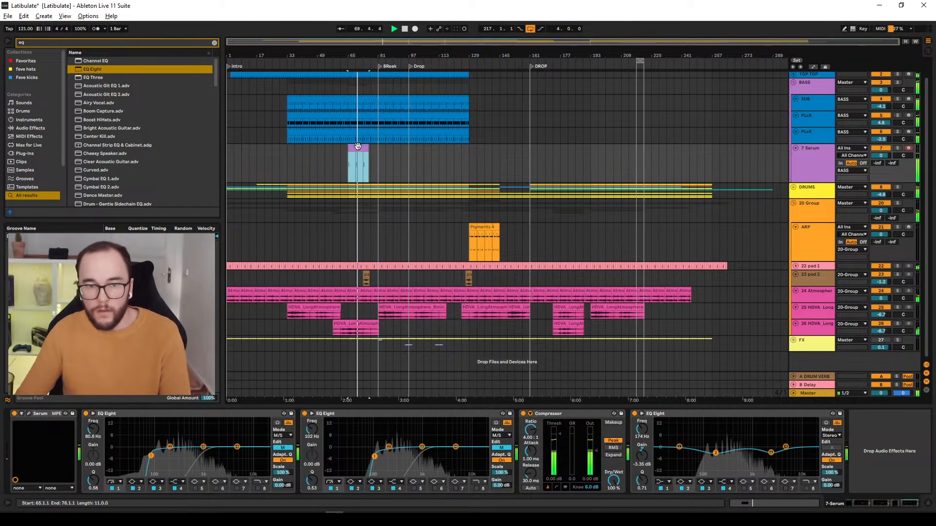
drag(370, 151, 473, 156)
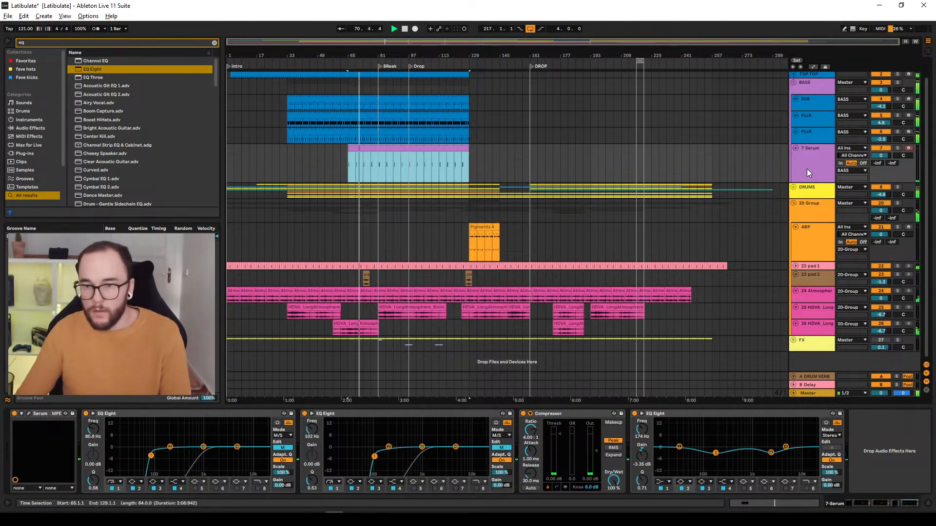
Rename the Serum track as Whip Womp.
key(ctrl+f)
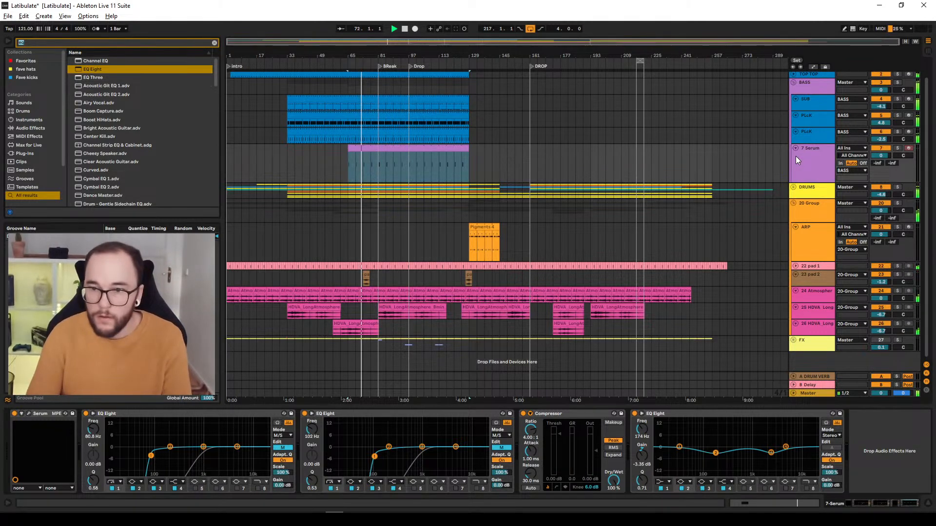
click(796, 156)
key(ctrl+r)
text(Whip)
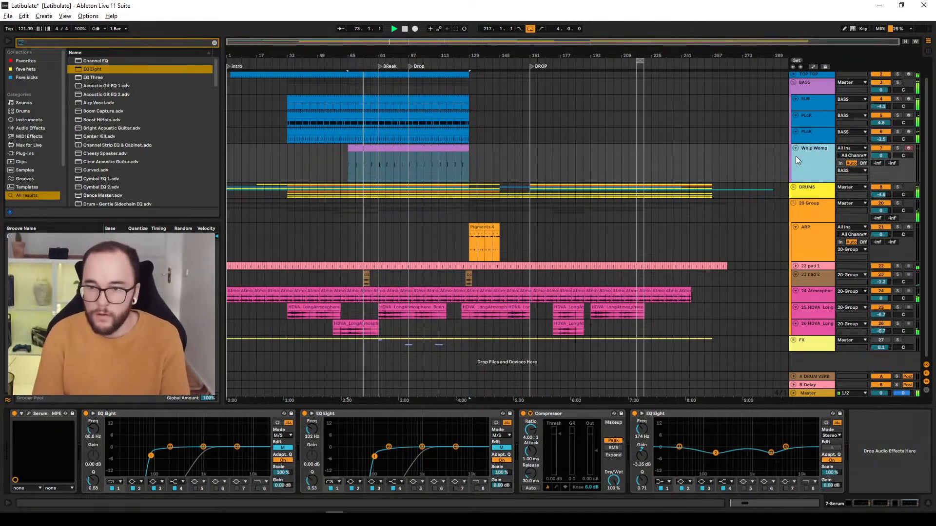
key(Return)
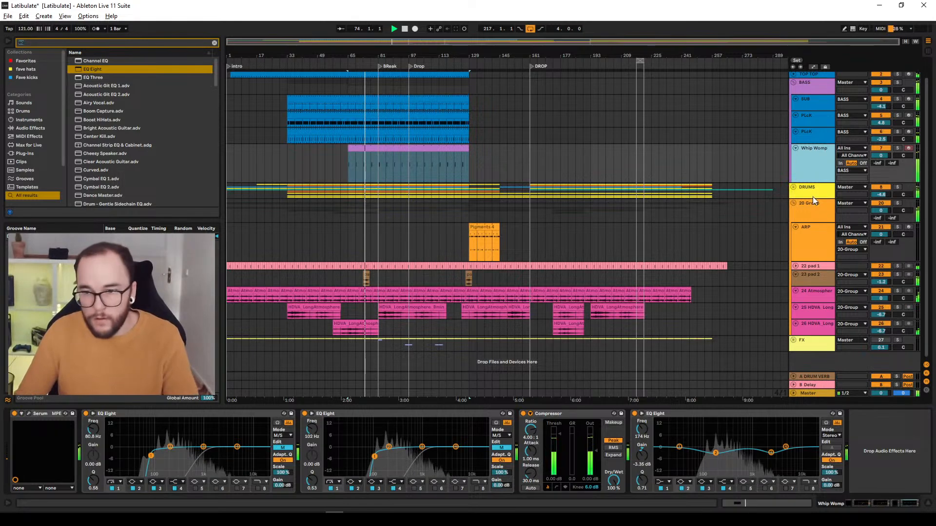
Solo the Whip Womp track and set Serum's OSC A unison to 3 voices.
click(897, 147)
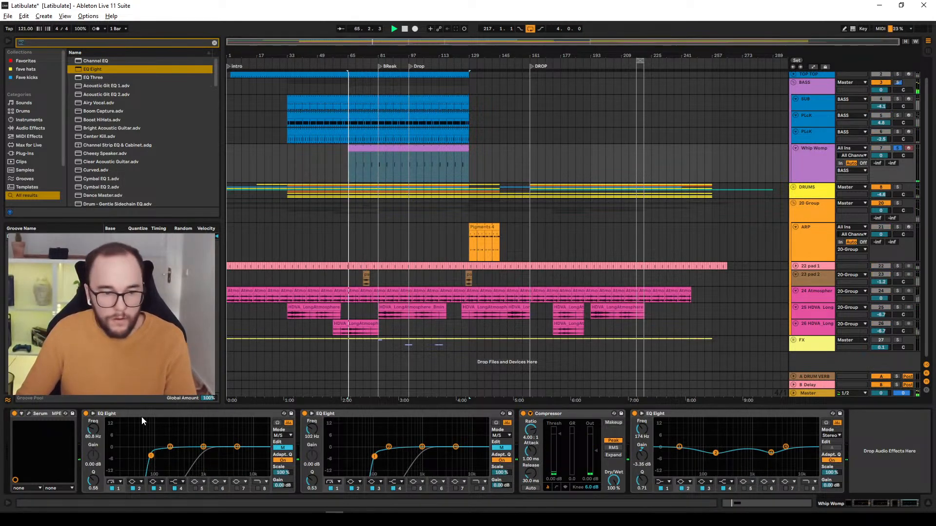
click(28, 414)
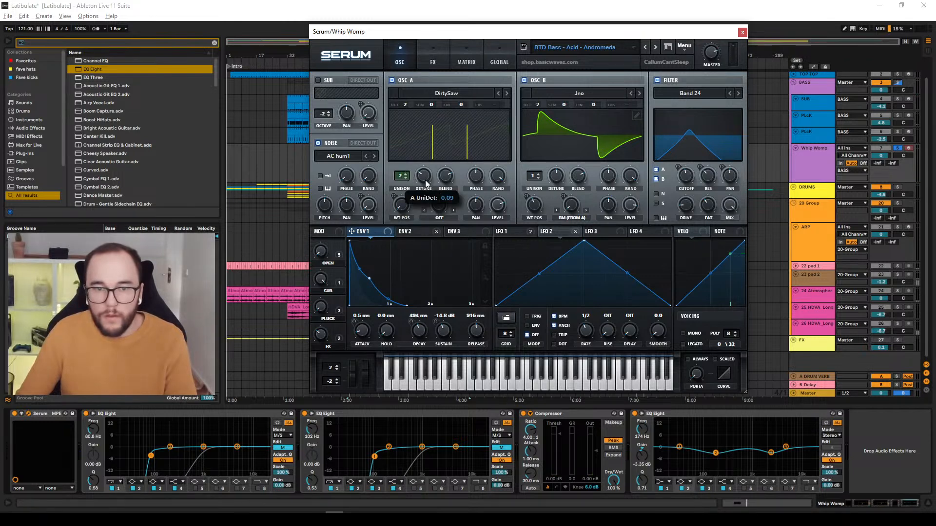
click(407, 176)
click(406, 176)
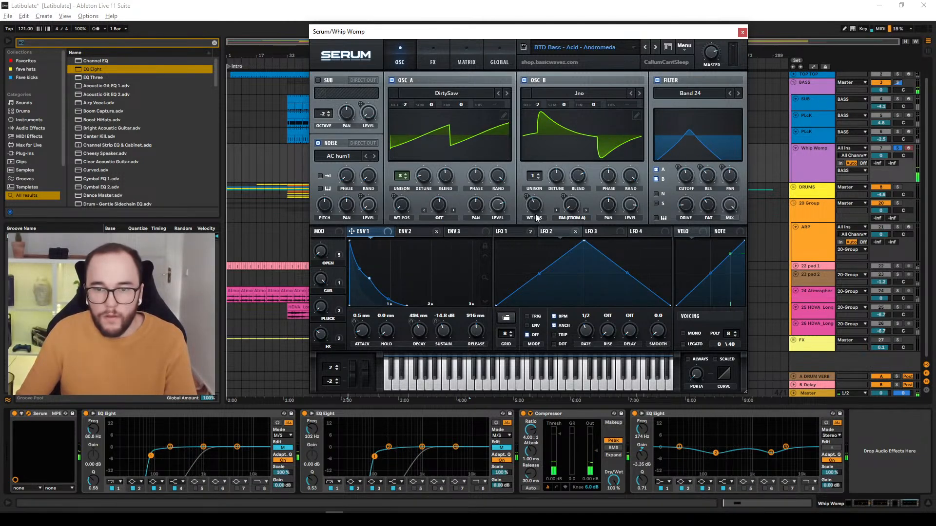
Show LFO 1 in Serum and examine how it modulates the filter cutoff during playback.
click(510, 232)
mouse_move(686, 185)
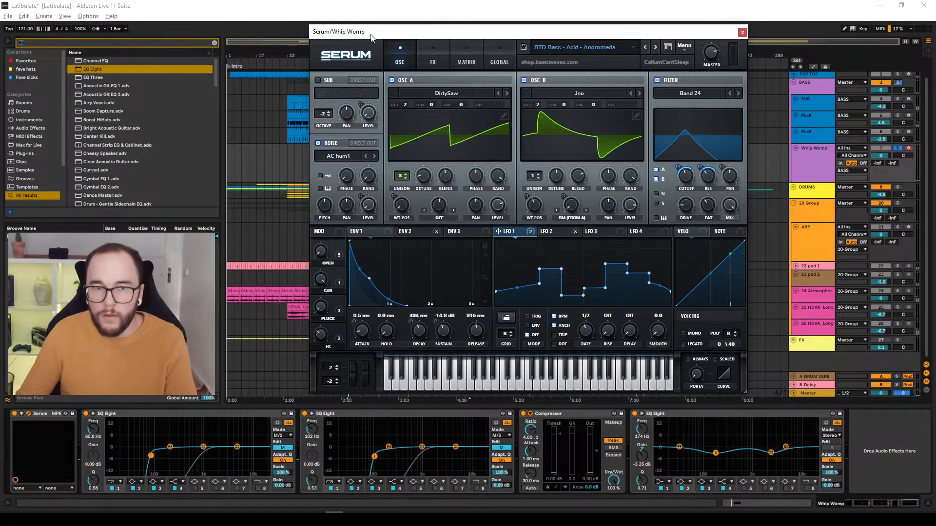
drag(370, 37, 366, 73)
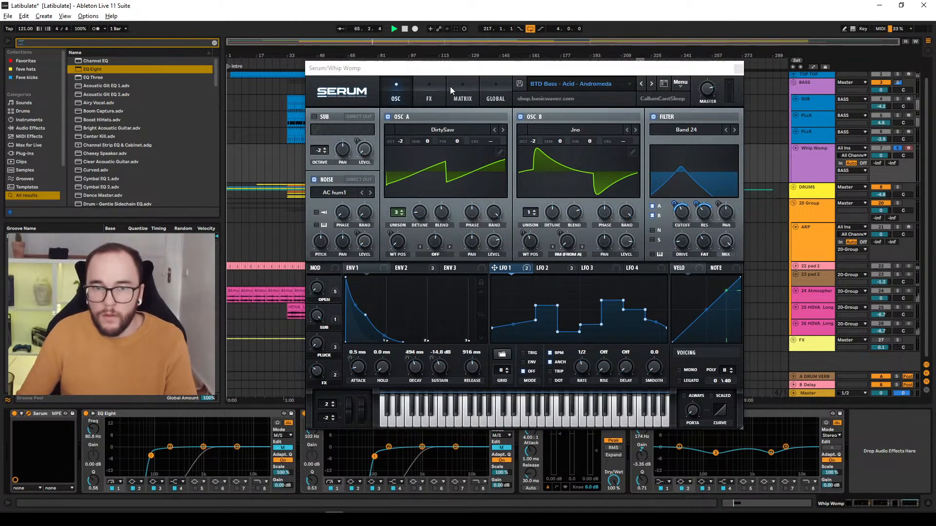
mouse_move(687, 218)
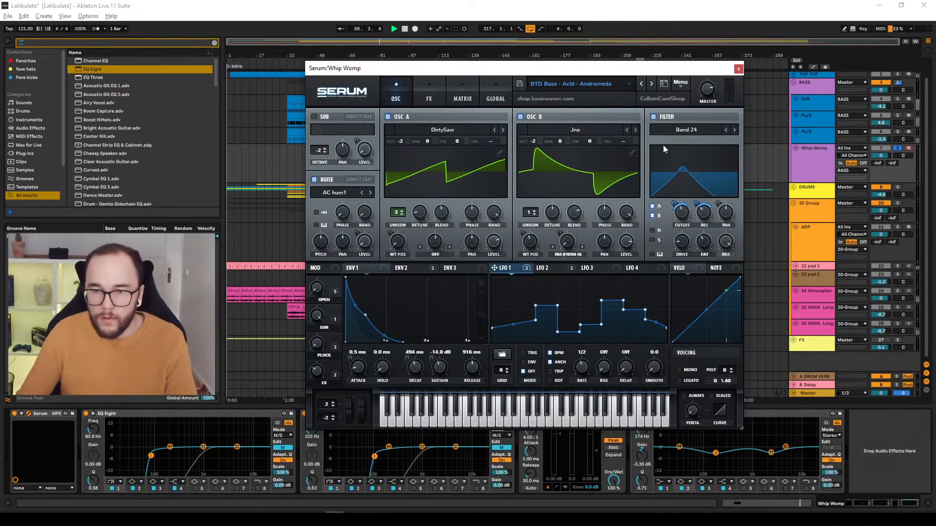
mouse_move(688, 74)
mouse_down()
mouse_move(686, 212)
mouse_move(685, 67)
mouse_up()
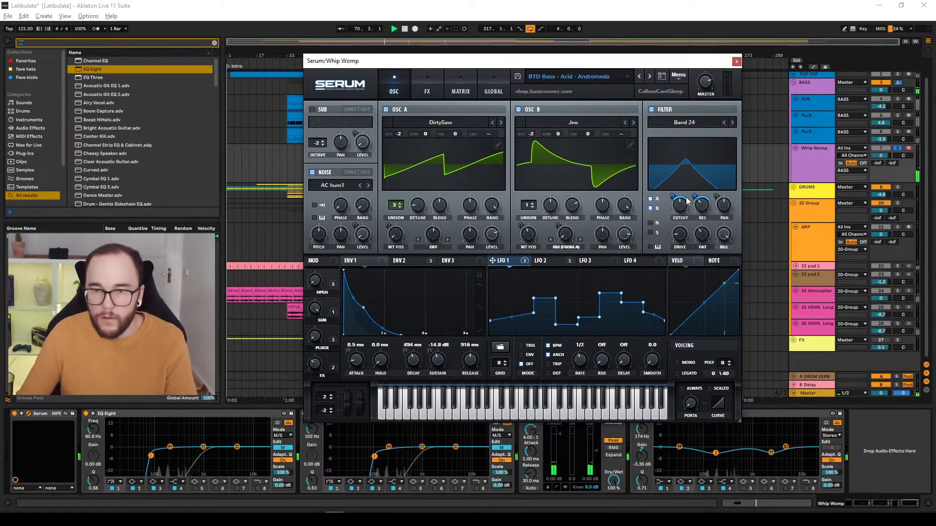
Duplicate the Whip Womp track, reload its original Andromeda preset for a soloed comparison, and delete the duplicate.
click(812, 156)
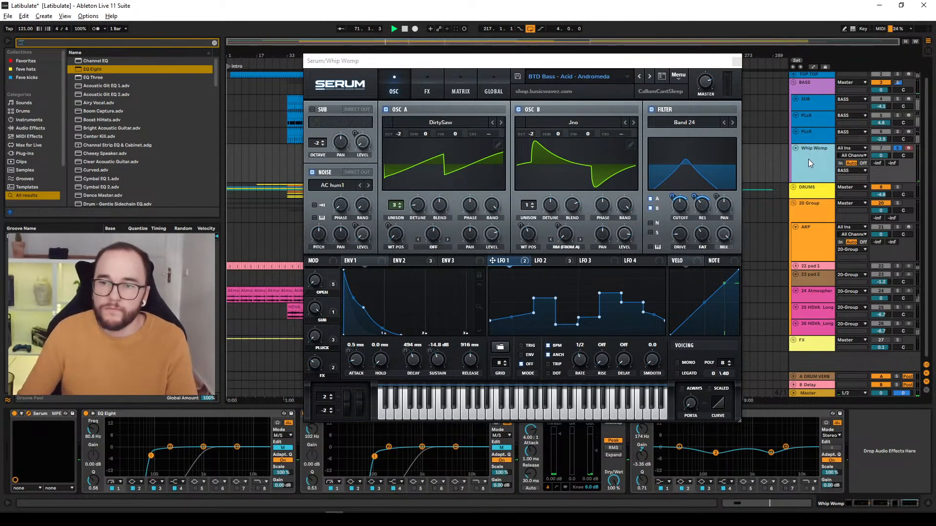
key(ctrl+d)
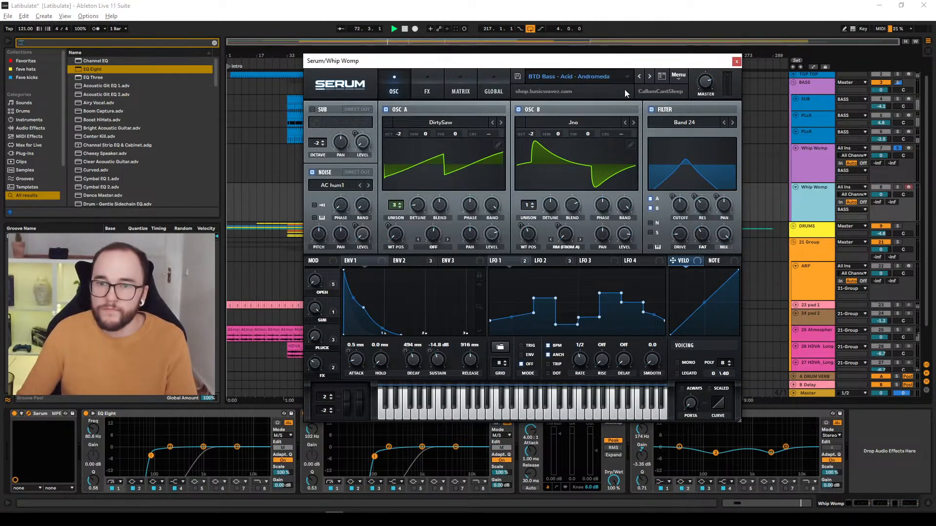
click(646, 78)
click(639, 78)
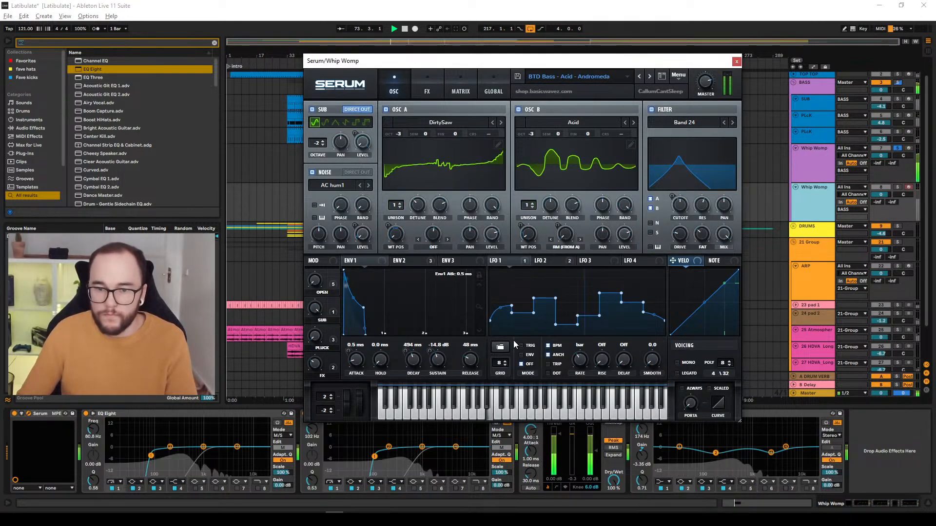
click(898, 187)
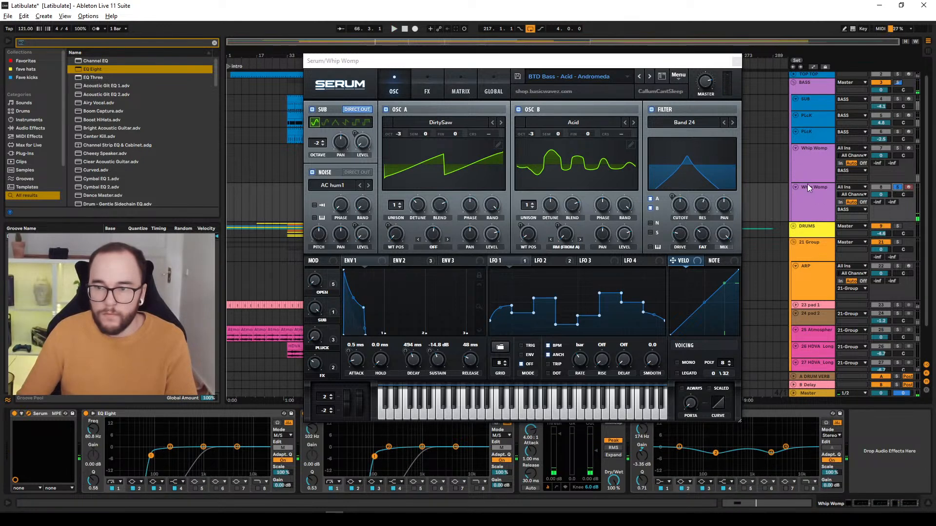
key(Delete)
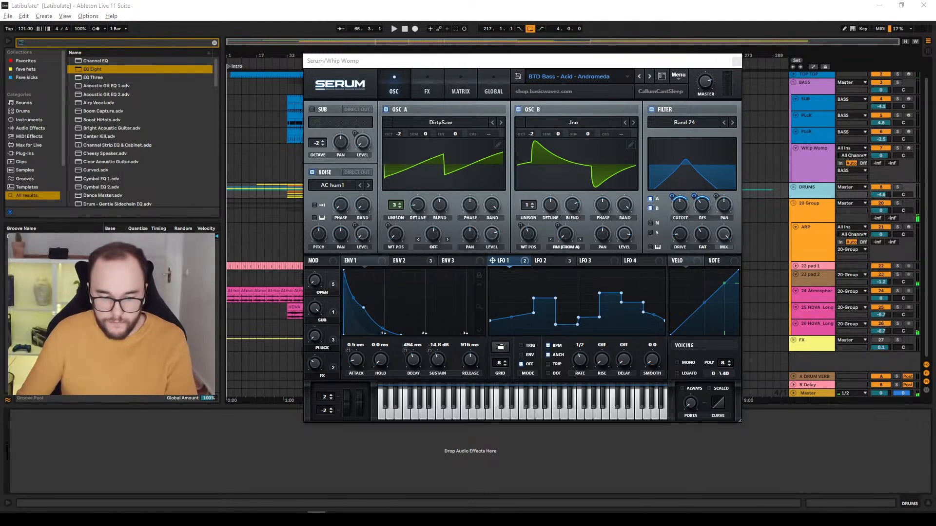
Close the Serum window and play the full arrangement from 65.1.1.
click(737, 61)
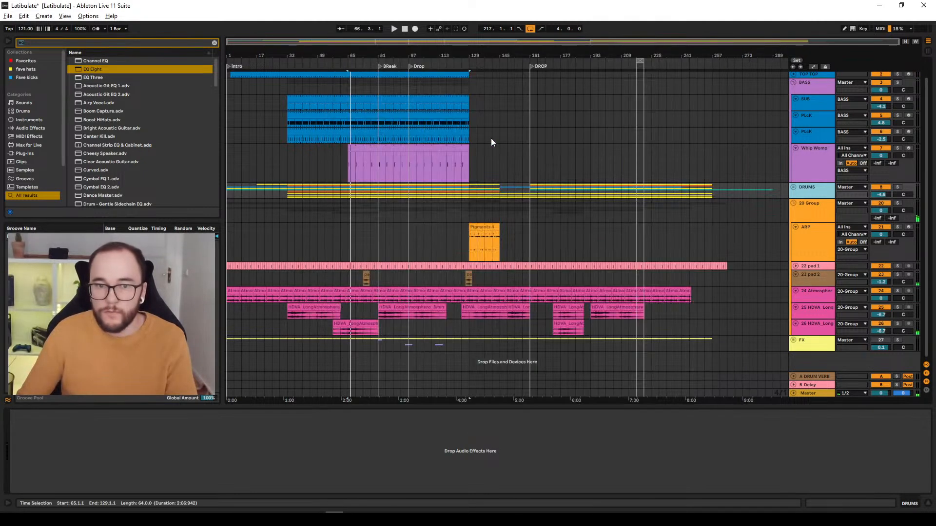
click(347, 166)
key(space)
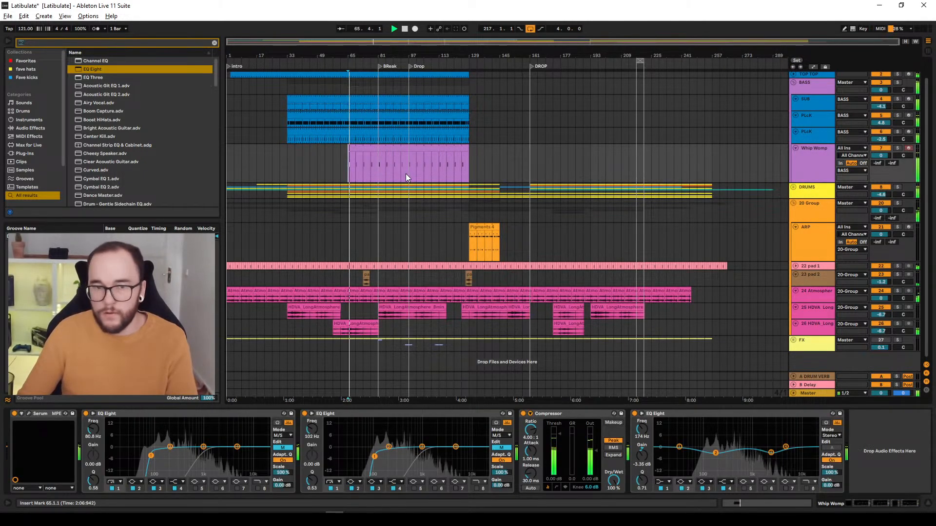
Solo the Whip Womp track and move the compressor ahead of the delay in Serum's effects chain.
click(898, 149)
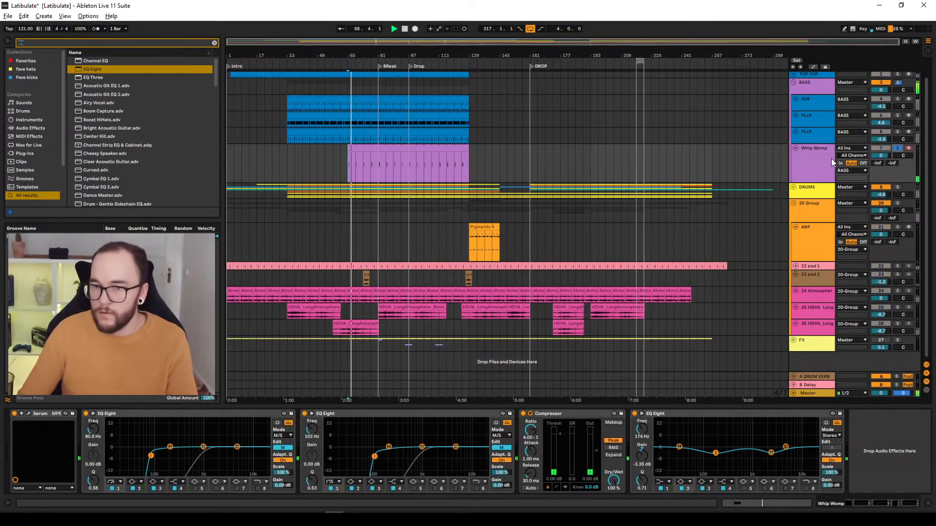
click(29, 414)
click(427, 83)
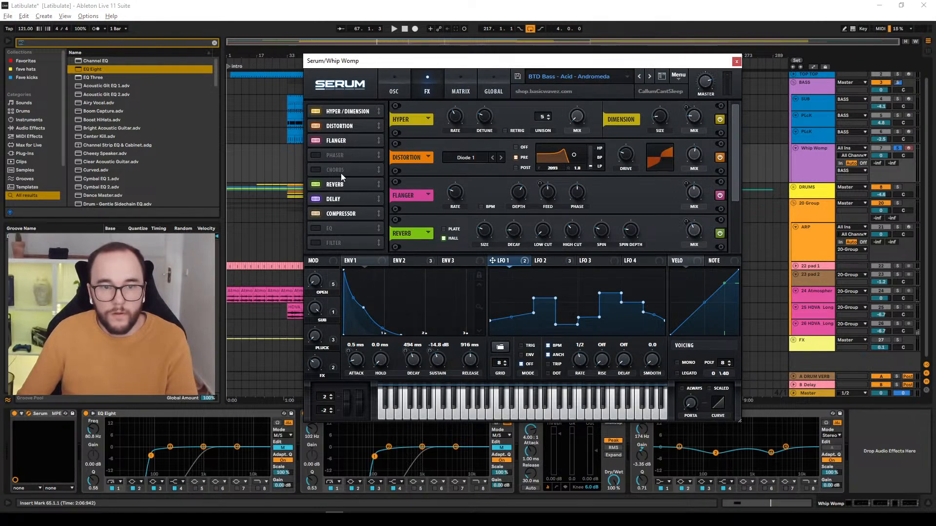
scroll(337, 201, down, 3)
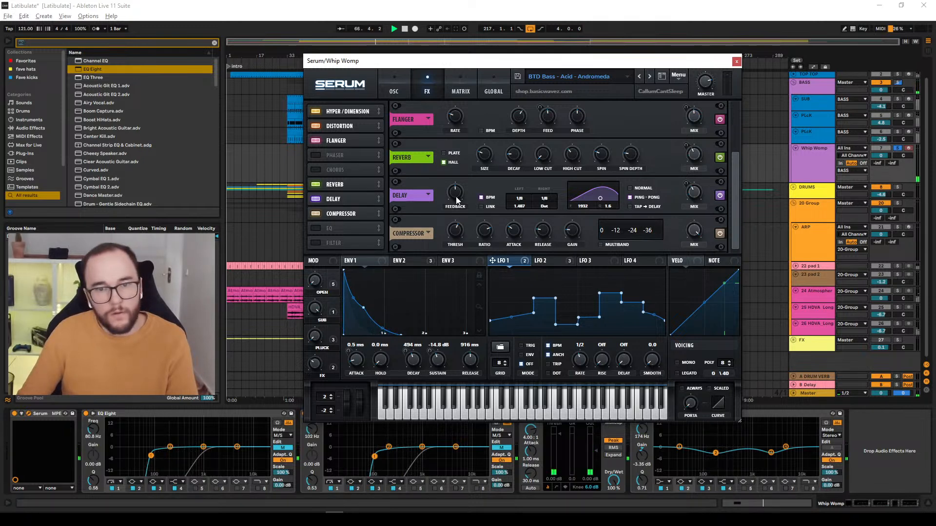
drag(337, 221, 338, 222)
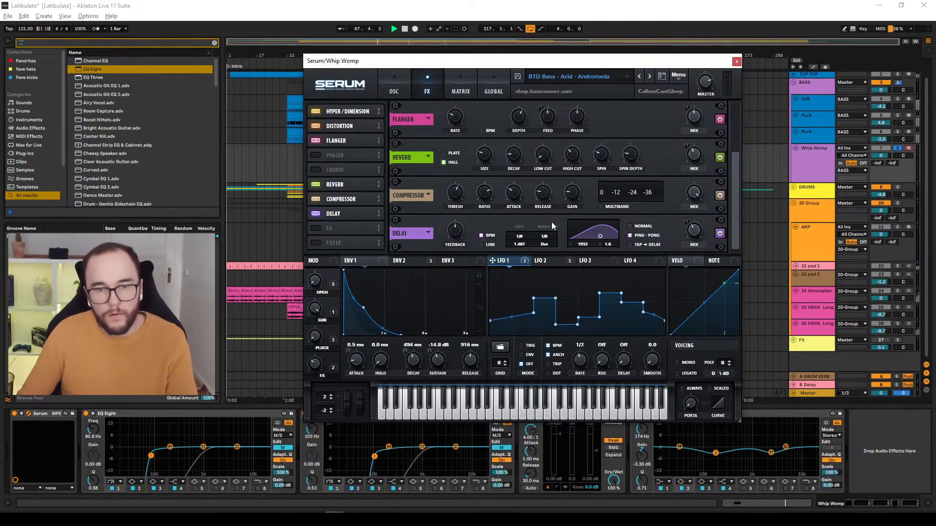
Audition the compressor's multiband mode, switch it back off, and set Serum's delay filter to 658 with a width of 2.0.
click(617, 207)
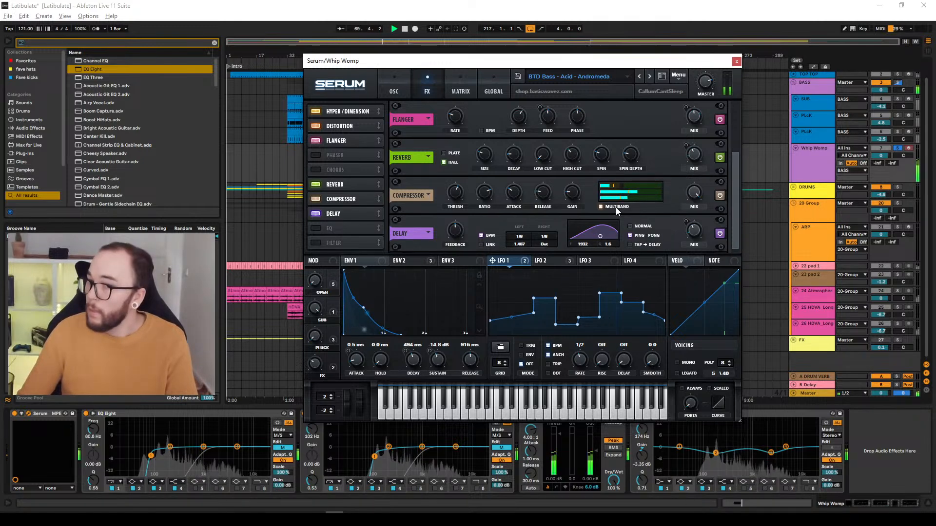
click(615, 207)
mouse_move(700, 231)
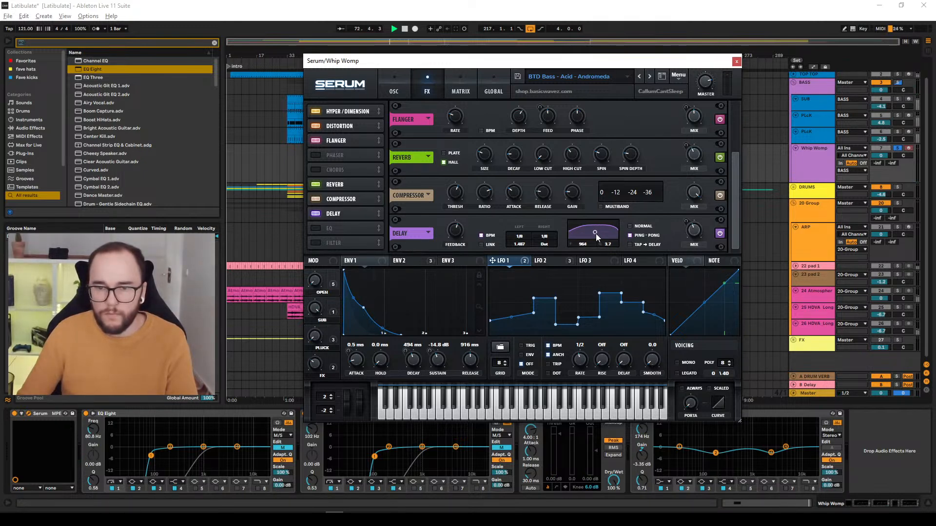
drag(597, 237, 593, 237)
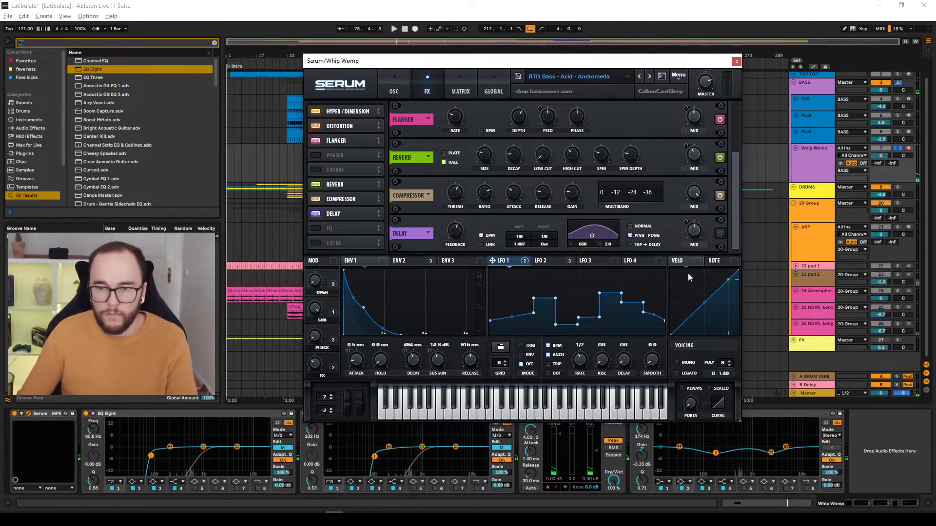
Find the Delay effect, insert it after the Whip Womp track's Compressor, and close the Serum window.
key(BackSpace)
key(BackSpace)
text(de)
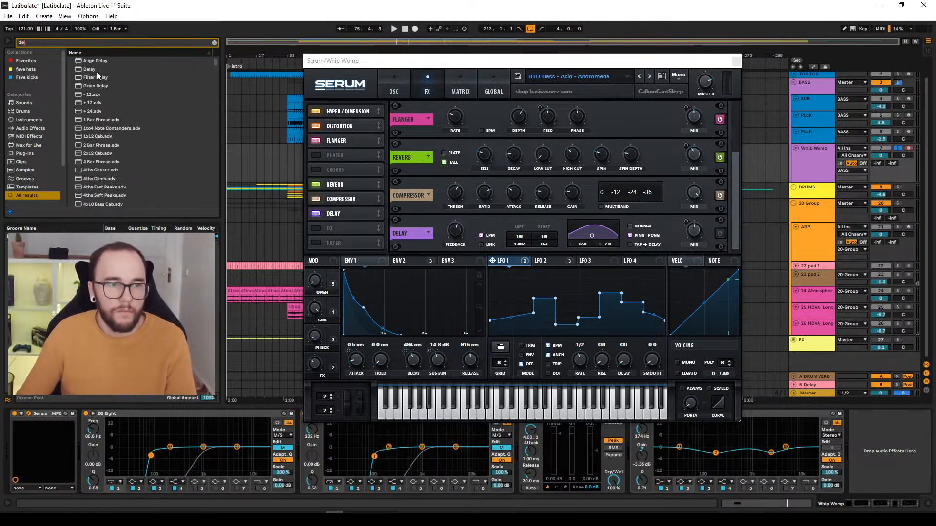
click(737, 62)
Set the Delay's feedback to 41% and dry/wet to 26% during playback, with the Whip Womp track unsoloed.
drag(659, 481, 659, 490)
key(space)
click(669, 449)
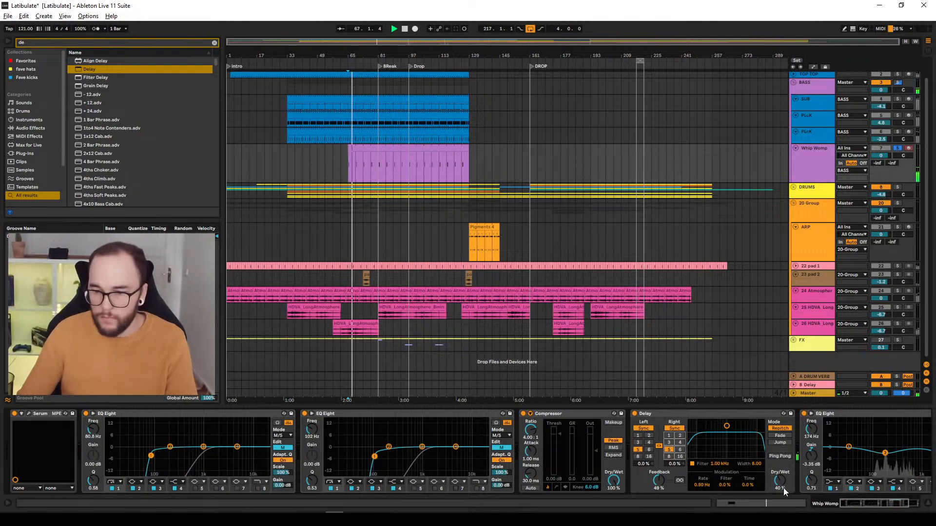
click(897, 149)
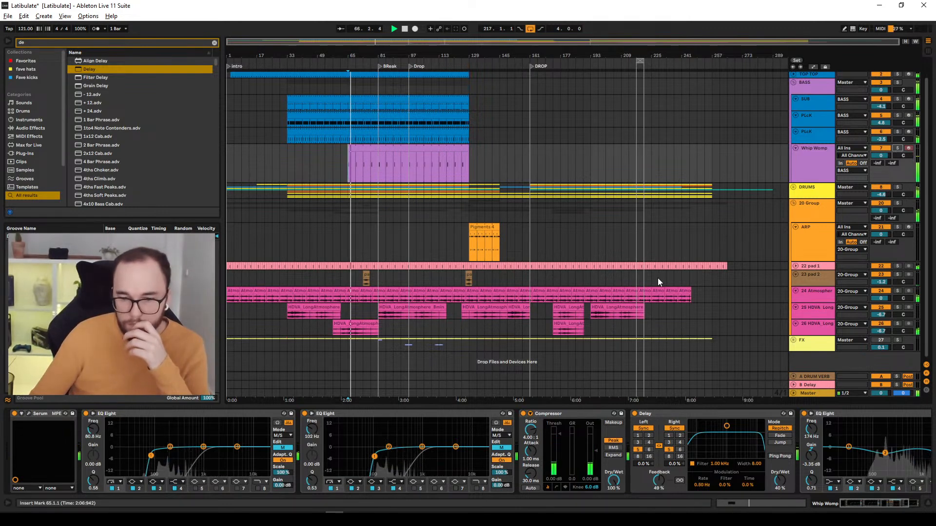
drag(659, 481, 659, 486)
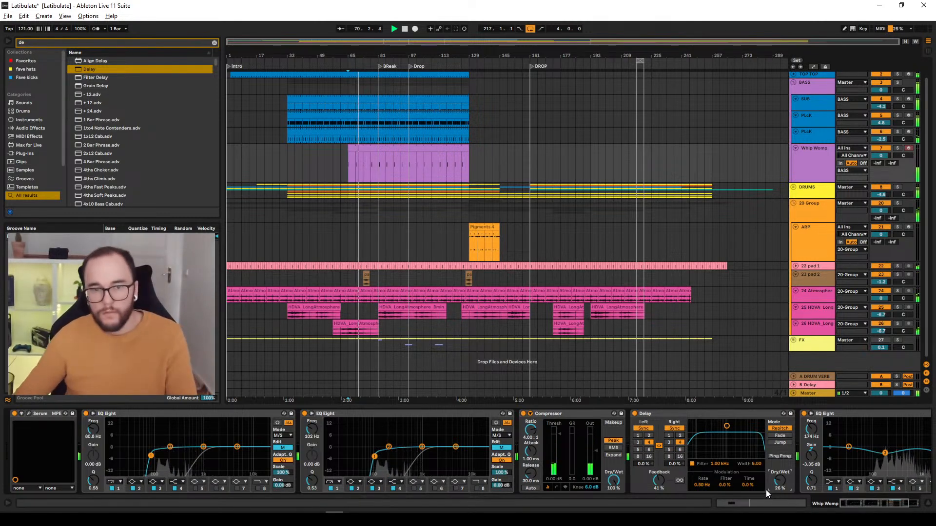
Extend the Whip Womp clip's loop to eight bars and play the arrangement from 65.1.1.
double_click(383, 148)
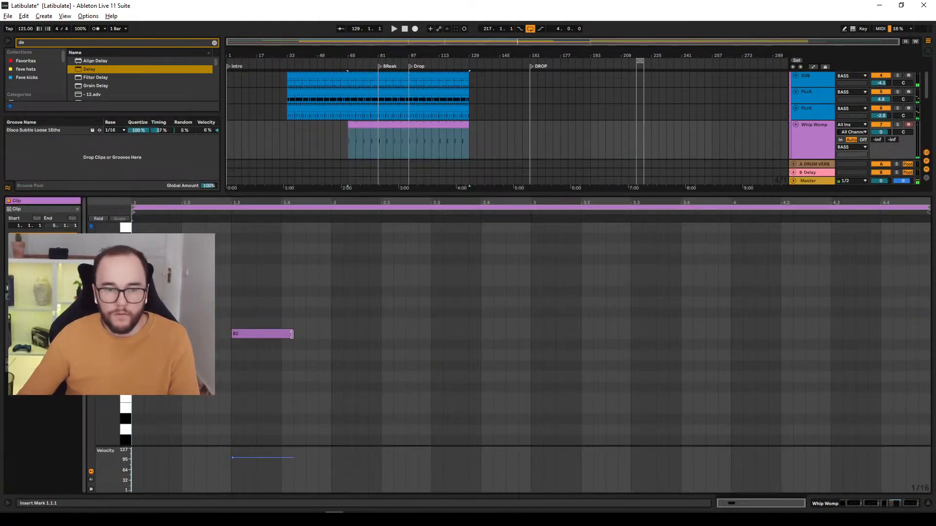
click(385, 123)
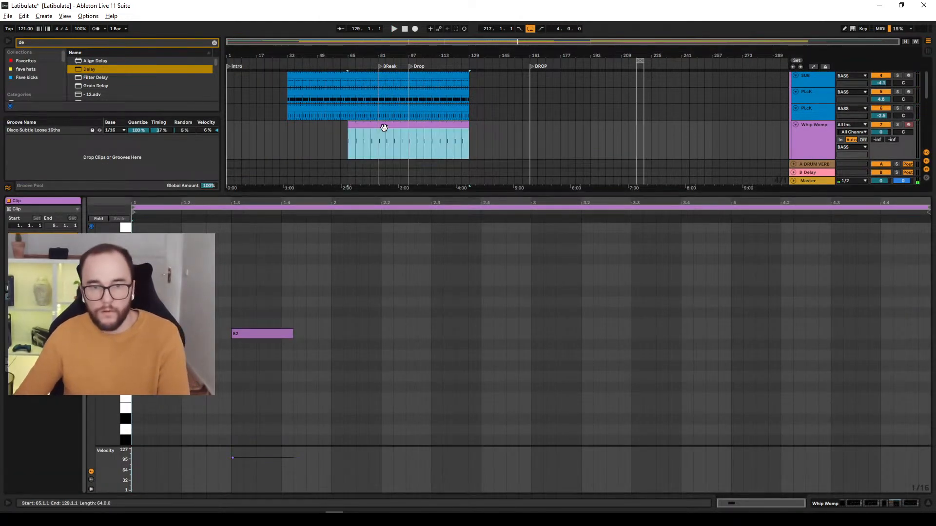
mouse_move(468, 139)
mouse_down()
mouse_move(361, 136)
mouse_move(469, 137)
mouse_up()
click(406, 136)
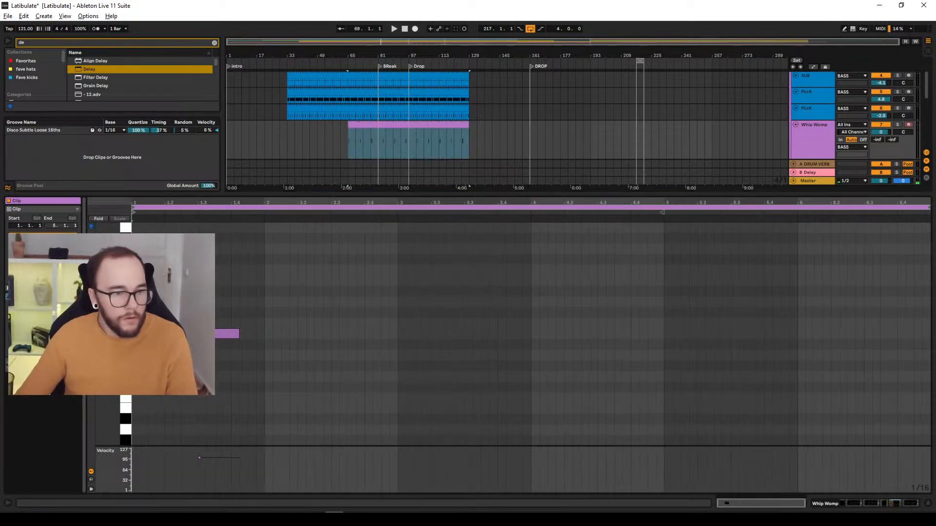
key(space)
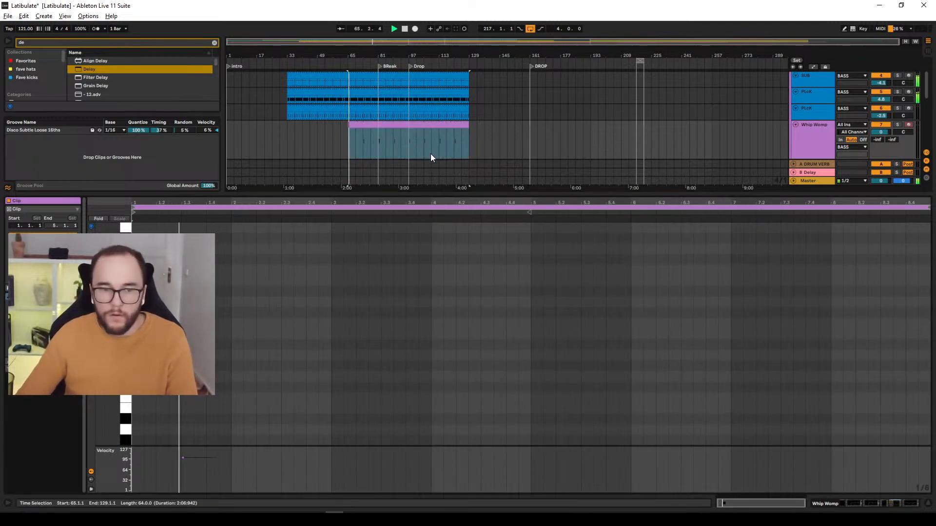
Reshape Serum's LFO 1 so the first section ramps straight up to the first high plateau, and close Serum.
click(797, 136)
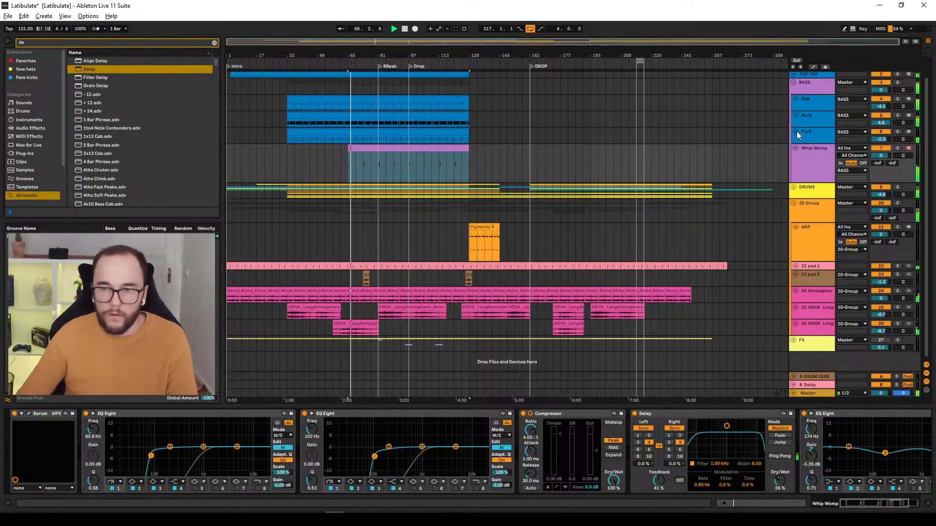
click(28, 414)
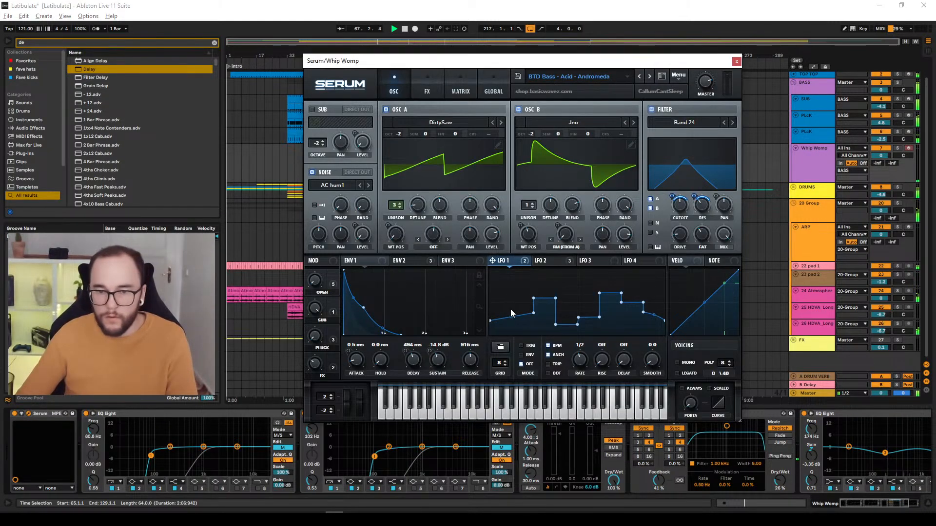
drag(535, 318, 534, 301)
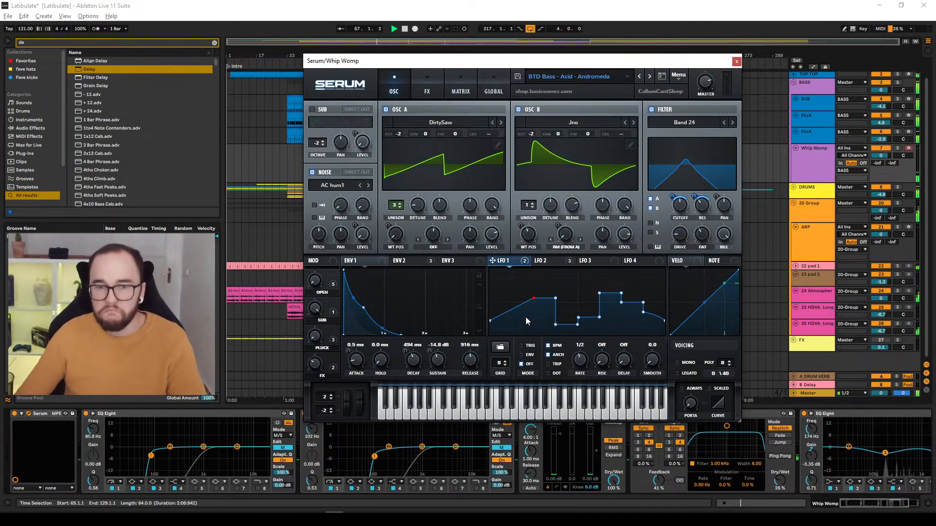
click(737, 62)
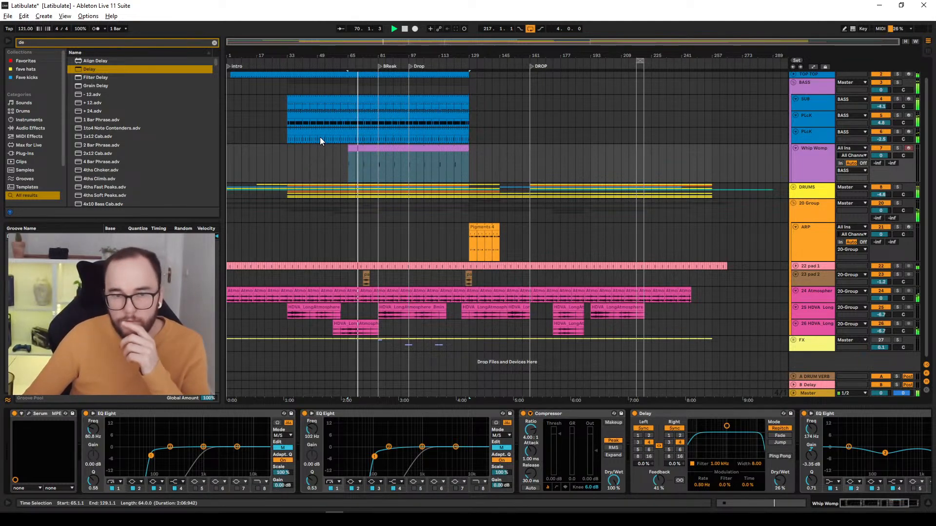
Show the Master track's devices and recall the EAR SAVE variation in the Mixing Rack.
double_click(383, 151)
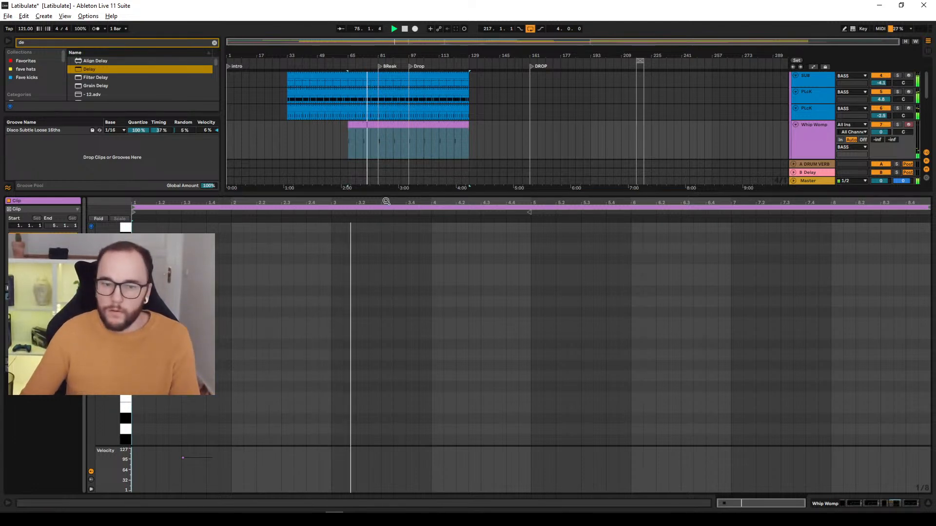
drag(389, 194, 397, 329)
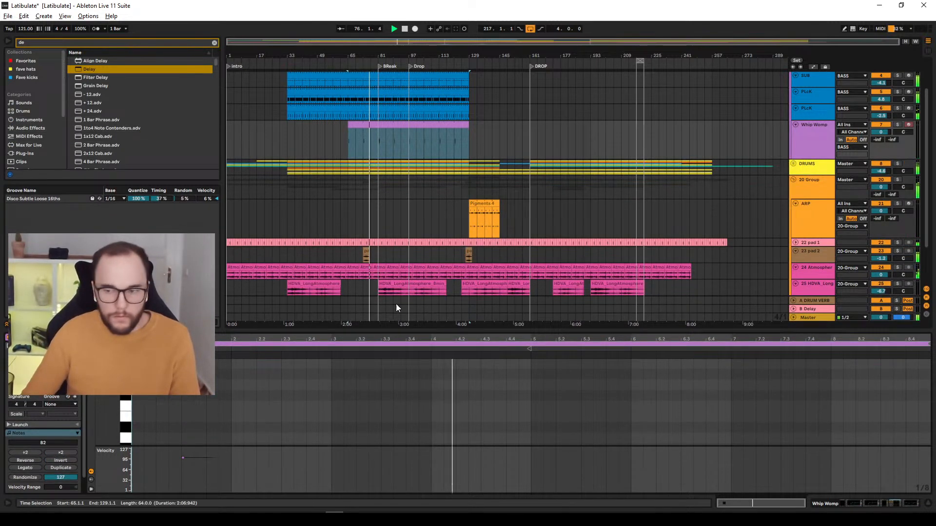
click(815, 318)
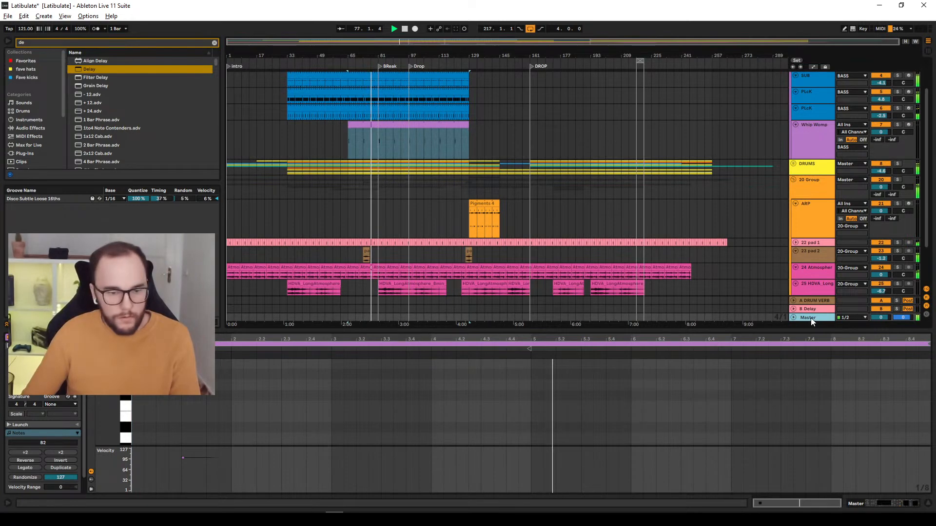
double_click(812, 318)
click(68, 440)
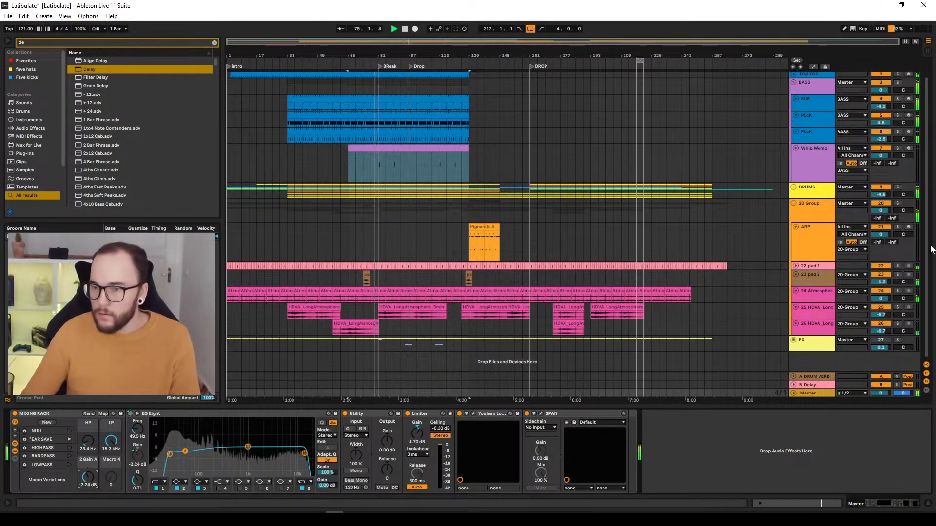
Set the EDM Kick 40 chain's volume to -13.7 dB in the KICK track's Drum Rack.
scroll(787, 88, up, 2)
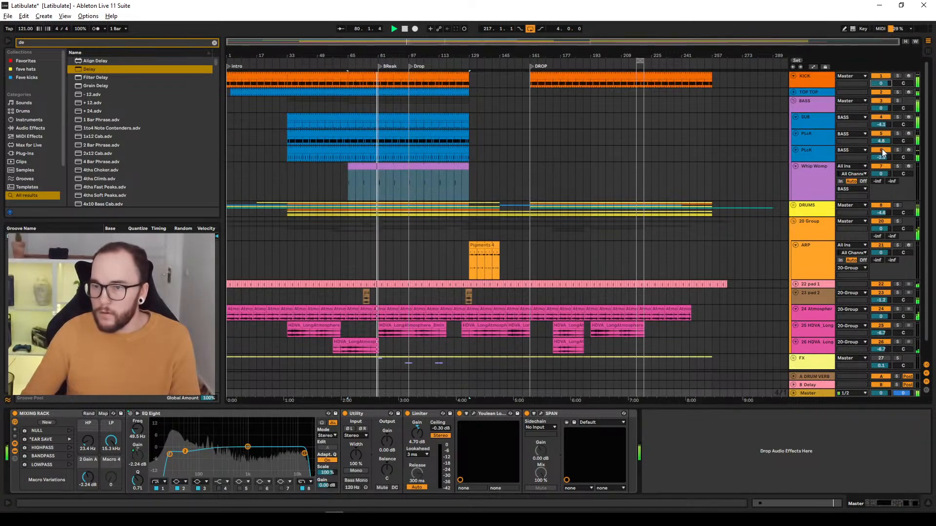
click(809, 77)
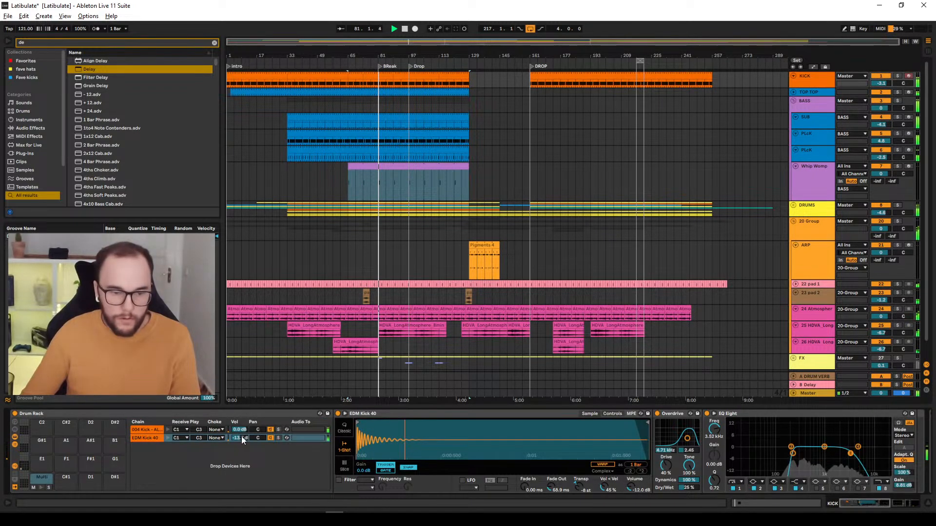
drag(242, 438, 242, 434)
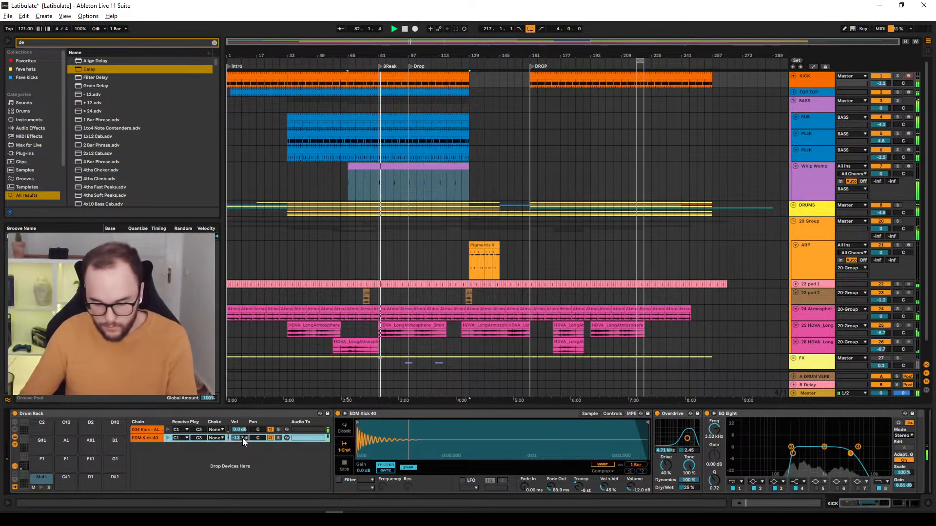
Add Multiband Dynamics at the end of the KICK chain with outputs of 3.62 dB for high and 0.50 dB for mid.
scroll(804, 438, right, 10)
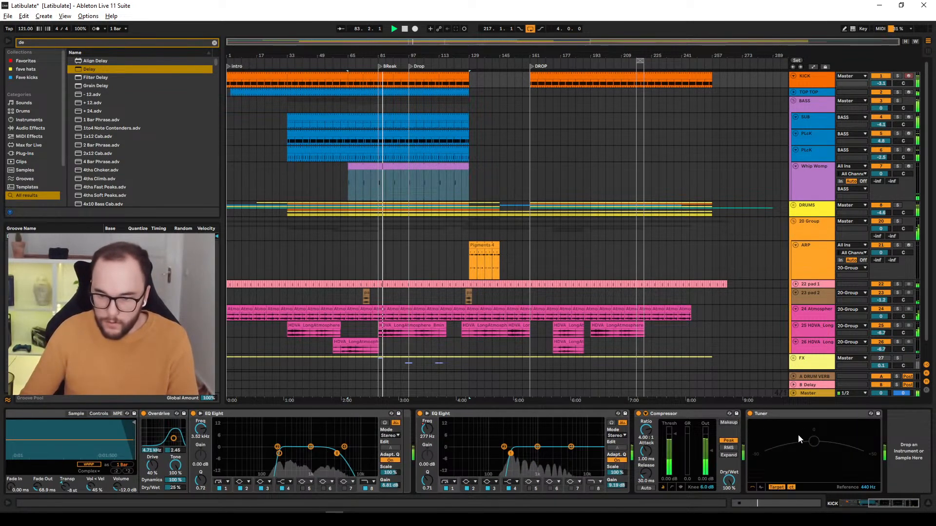
key(ctrl+f)
text(dyn)
click(79, 61)
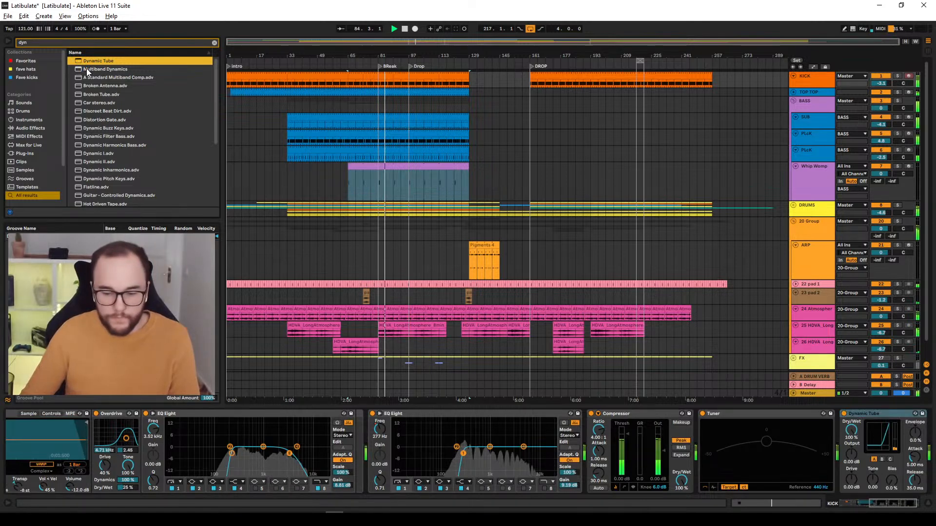
key(ctrl+z)
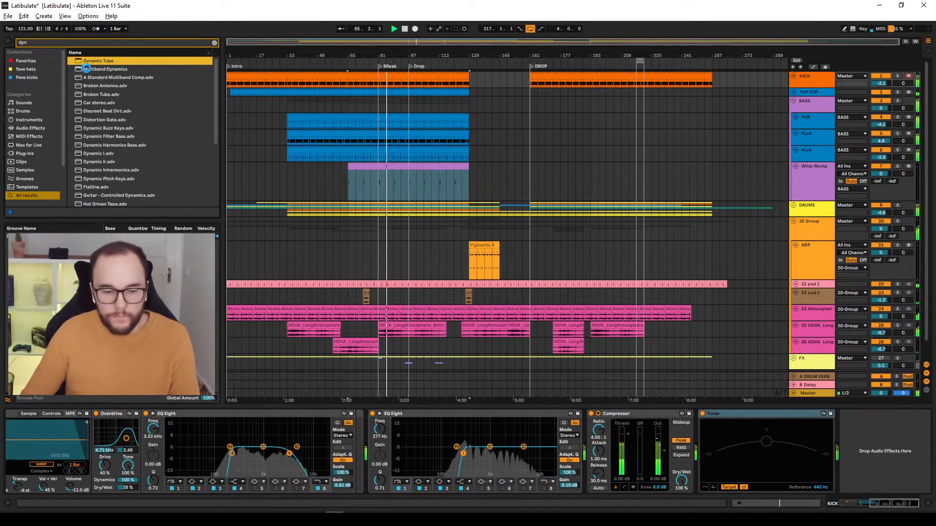
double_click(85, 69)
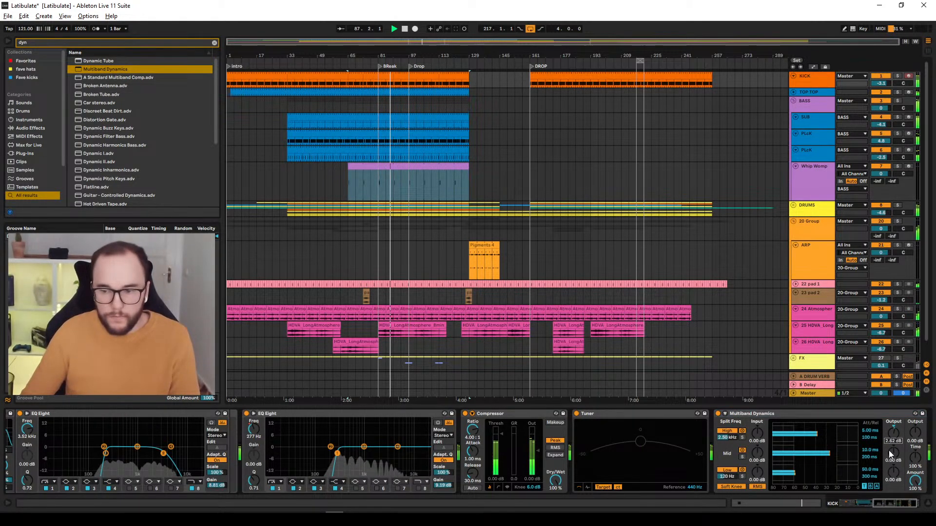
drag(892, 453, 892, 450)
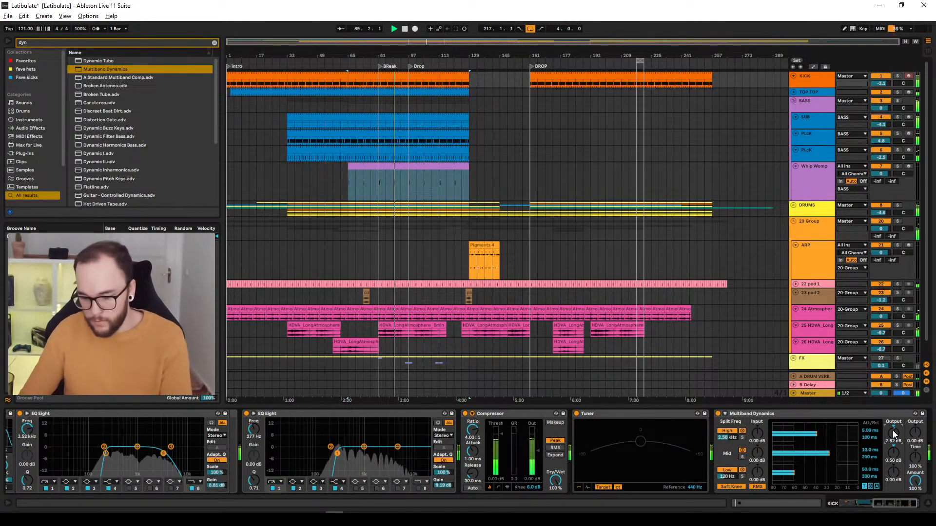
drag(893, 433, 893, 429)
Raise the Whip Womp track's Delay feedback to 46% and its dry/wet to 32% during playback.
scroll(408, 108, up, 2)
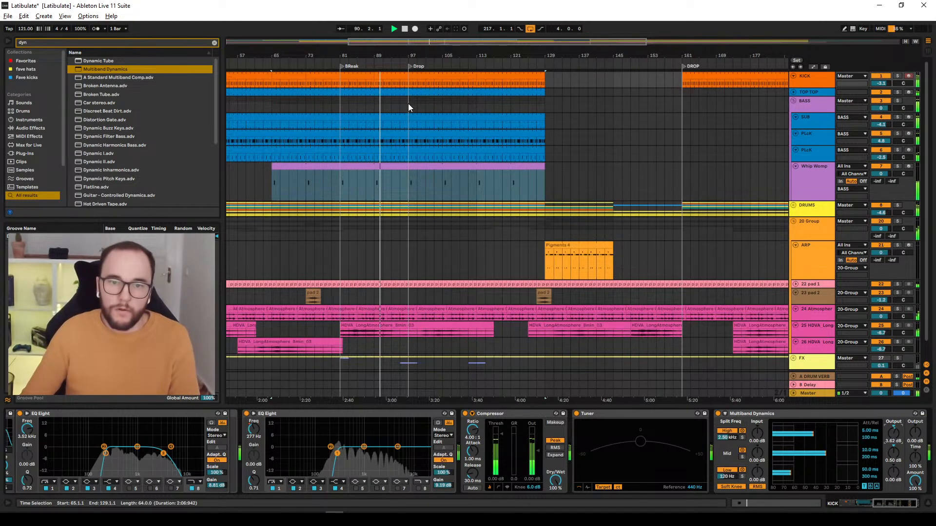
click(404, 105)
double_click(402, 185)
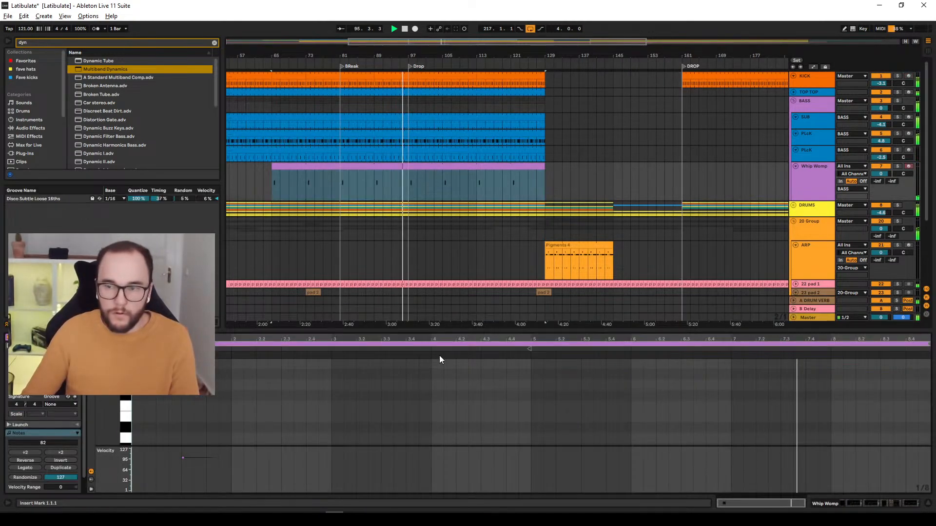
key(shift+Tab)
drag(667, 482, 666, 479)
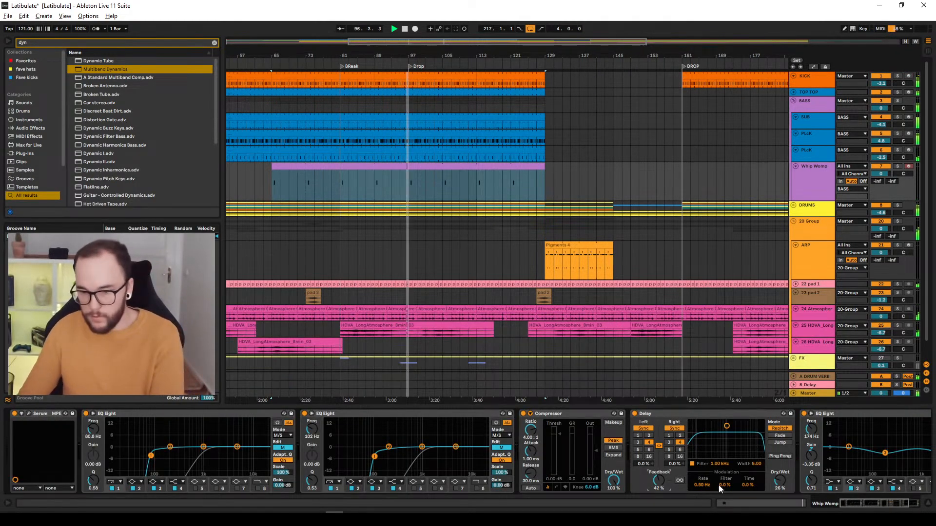
drag(782, 486, 782, 480)
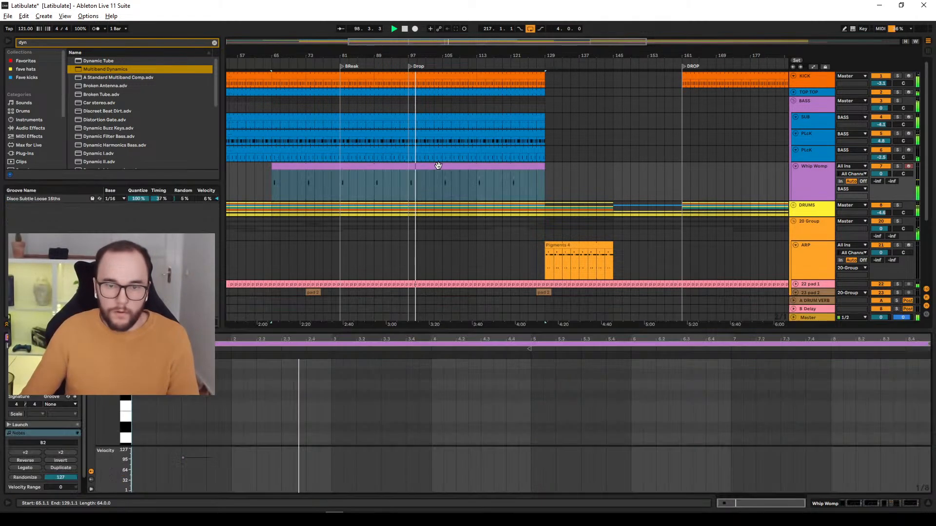
Move the B2 note in the Whip Womp clip to start at 2.2.3 and play it back.
key(shift+Tab)
click(382, 376)
drag(157, 388, 252, 420)
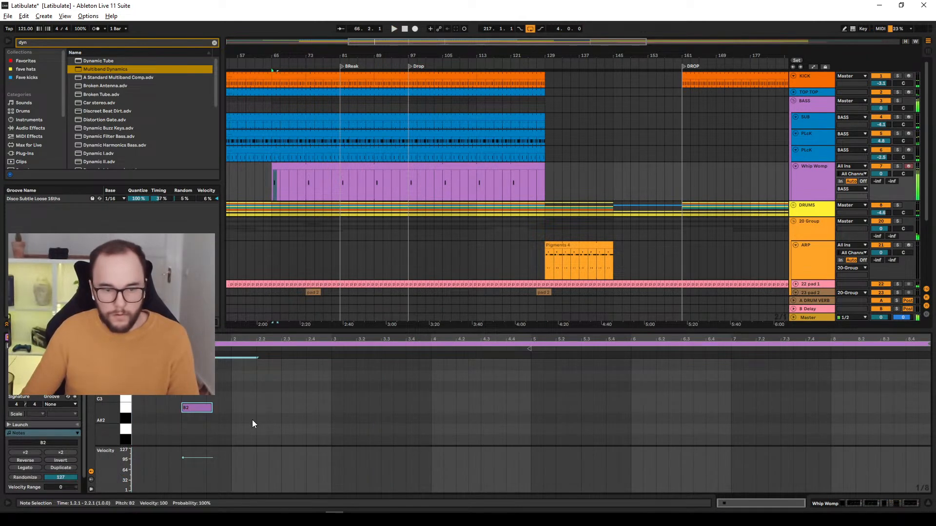
key(Right)
key(Right)
key(Right)
key(Right)
key(Right)
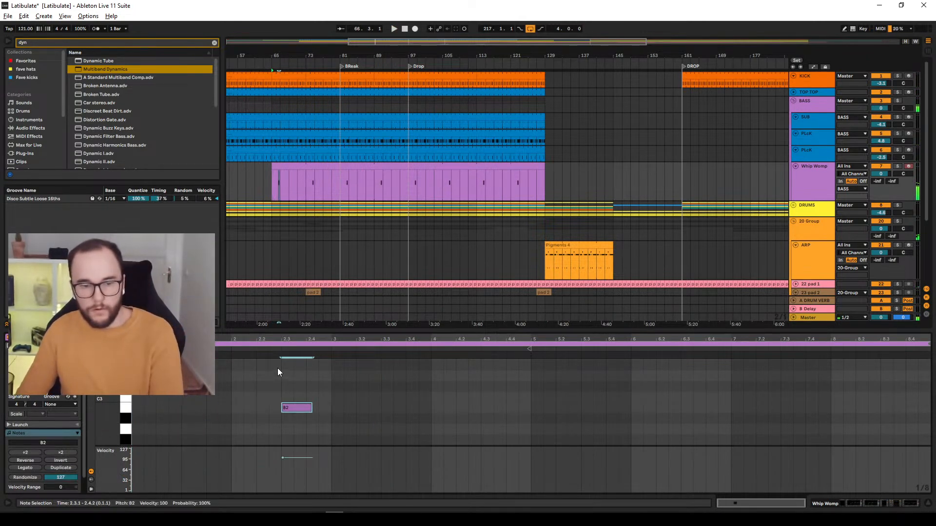
key(space)
key(Left)
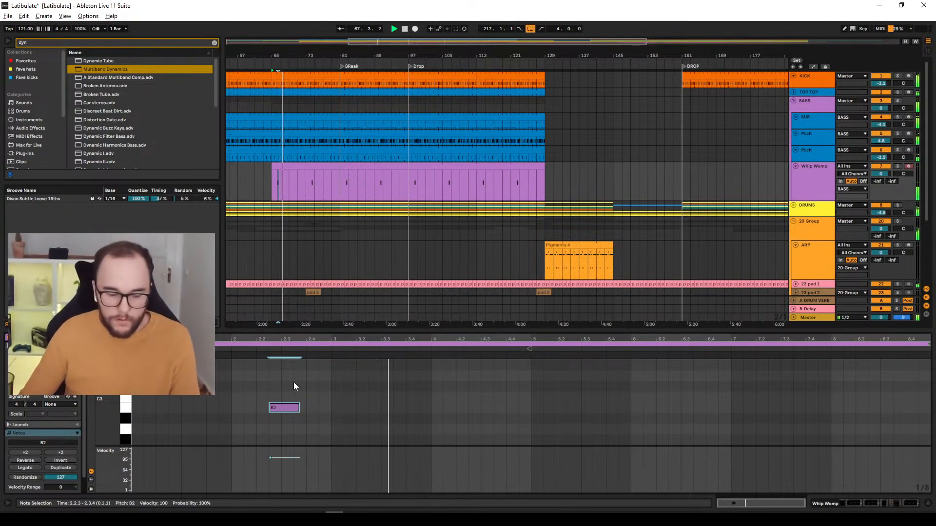
Dip the mids in the Whip Womp track's second EQ Eight, with one band at 1.09 kHz and -3.10 dB.
key(shift+Tab)
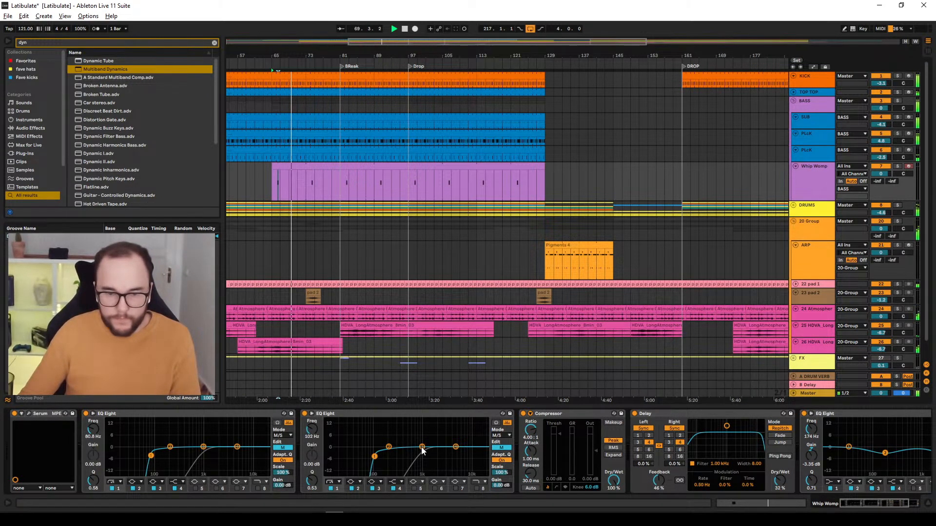
drag(457, 447, 425, 455)
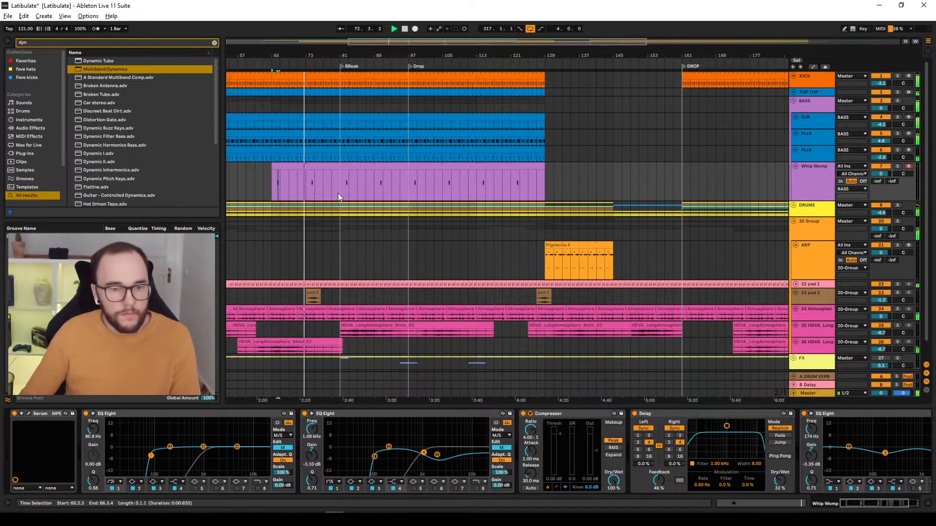
Play back the Whip Womp hit at bar 74 against the rest of the arrangement.
click(316, 167)
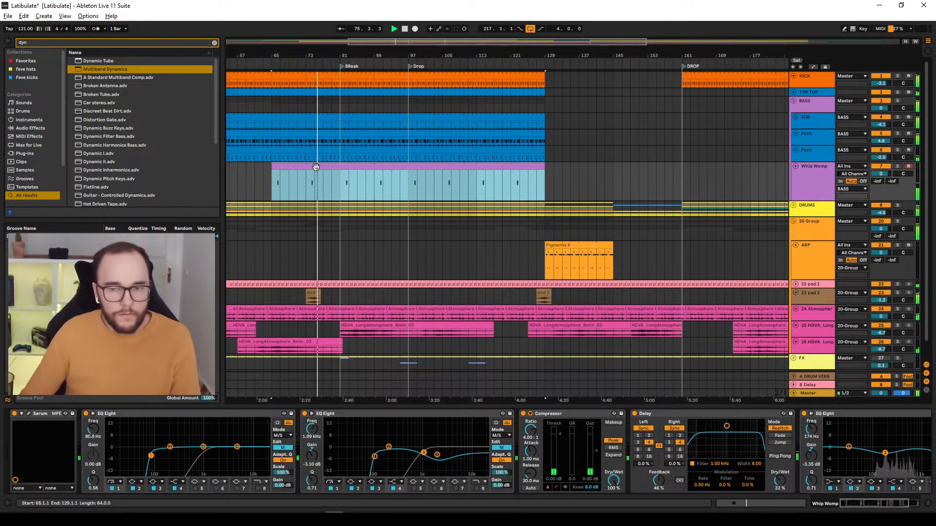
key(space)
key(plus)
click(351, 181)
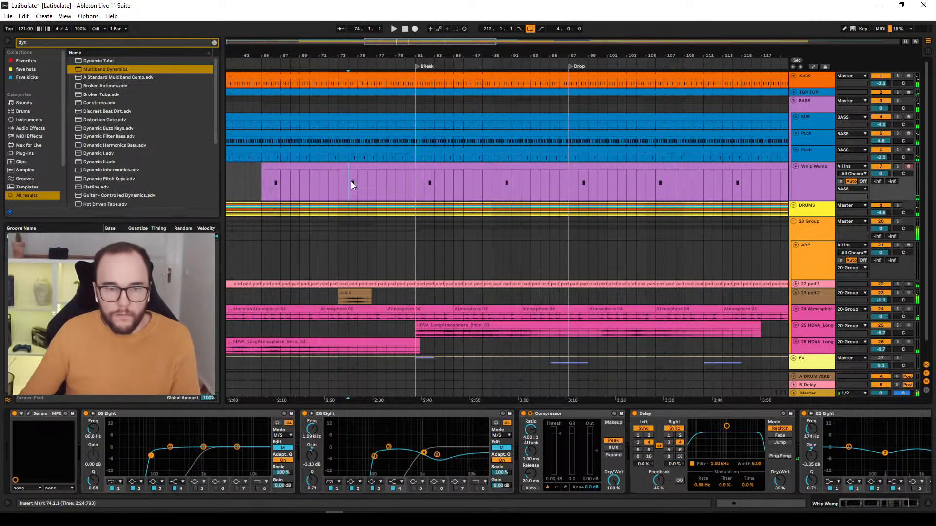
key(plus)
key(plus)
key(plus)
click(289, 184)
key(space)
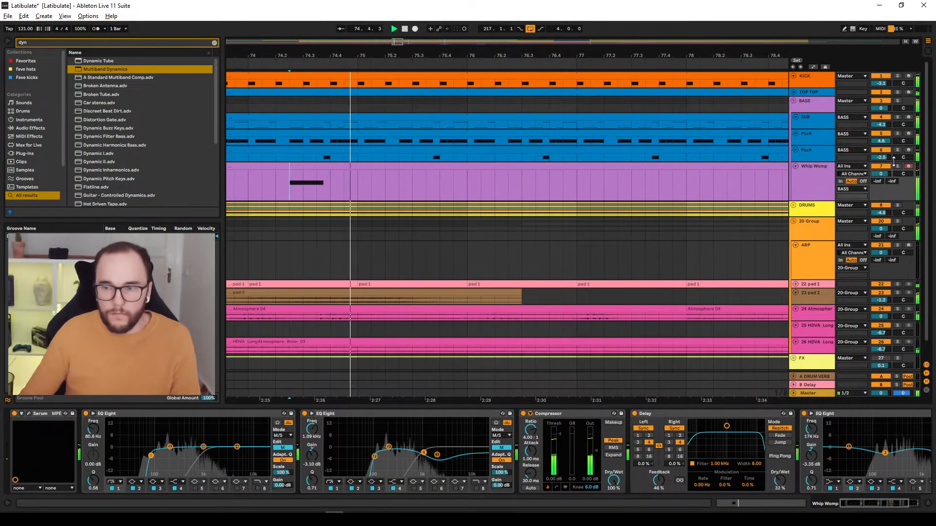
key(space)
key(space)
key(minus)
key(minus)
key(minus)
key(minus)
key(minus)
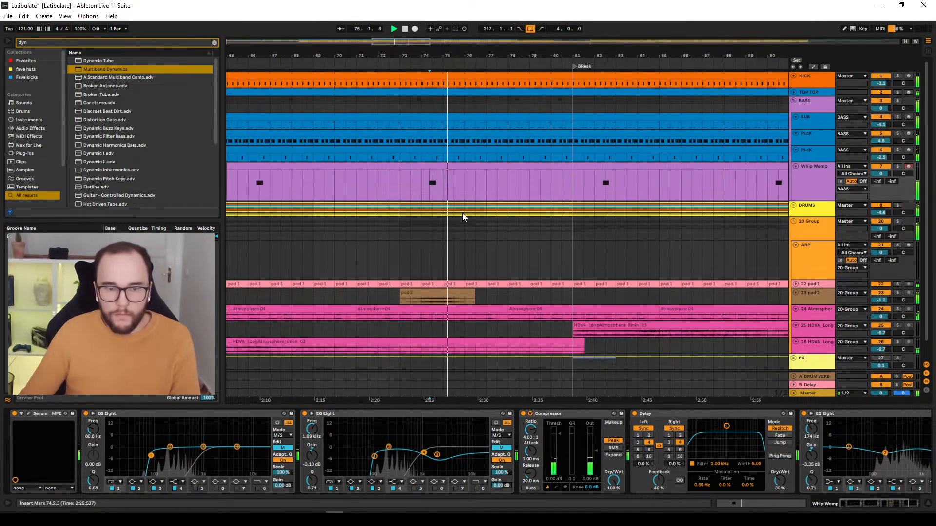
click(472, 235)
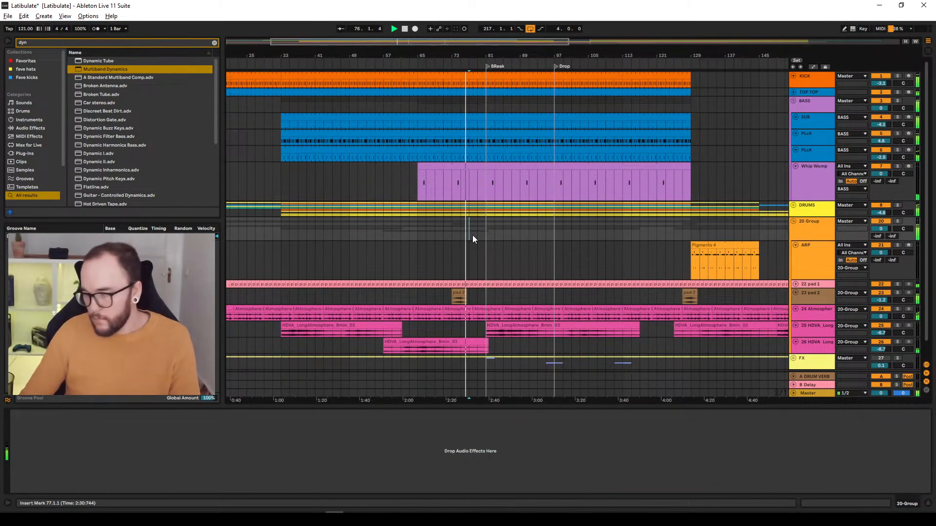
Open Serum on the Whip Womp track and change oscillator B's wavetable to MB Triangle (Metal).
click(811, 167)
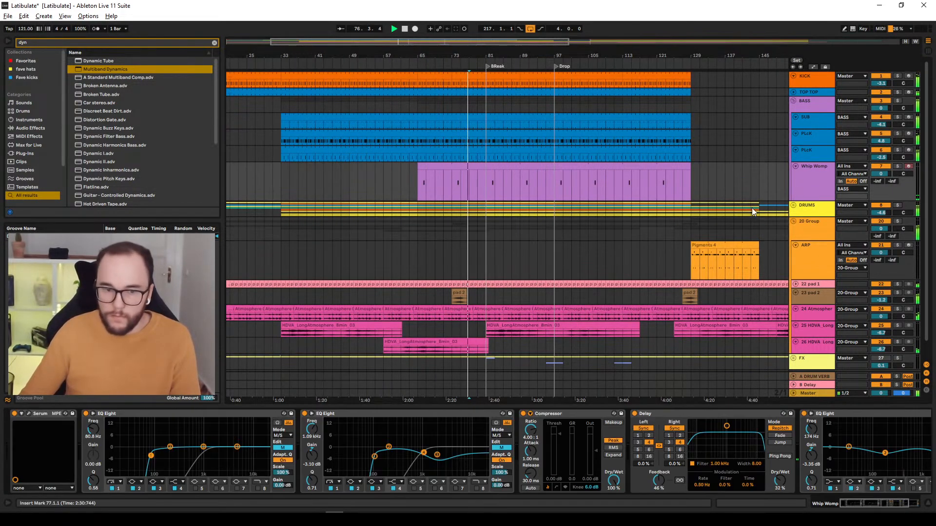
click(30, 414)
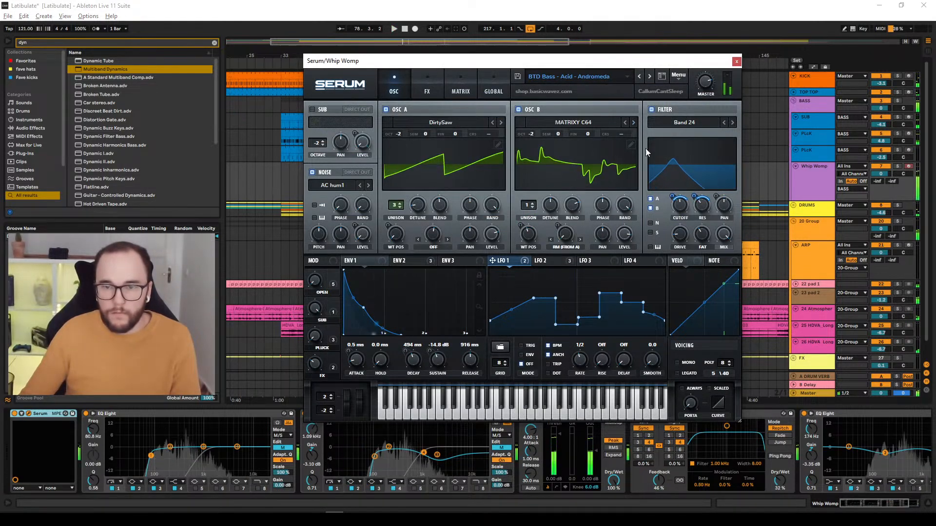
click(633, 122)
key(space)
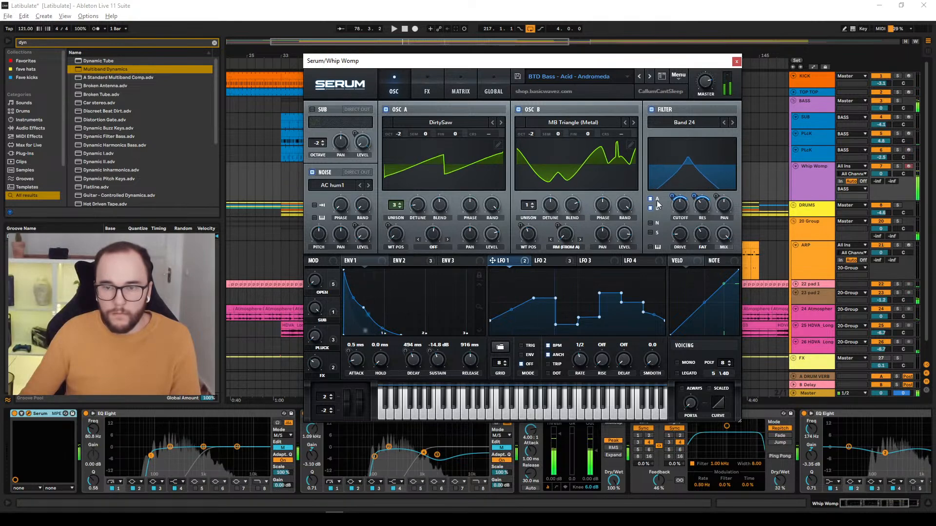
Set Serum's filter resonance to 28%, check the modulators assigned to the cutoff and close the synth window.
drag(702, 201, 698, 216)
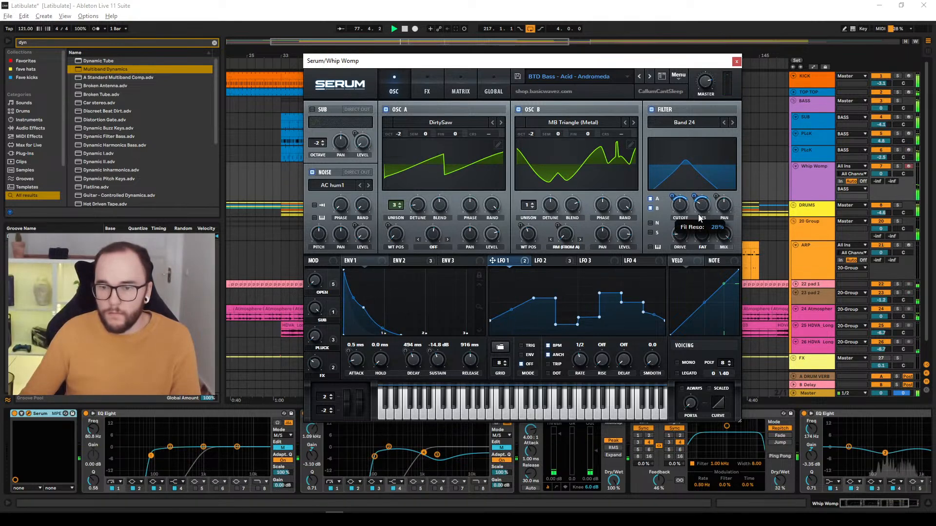
right_click(679, 209)
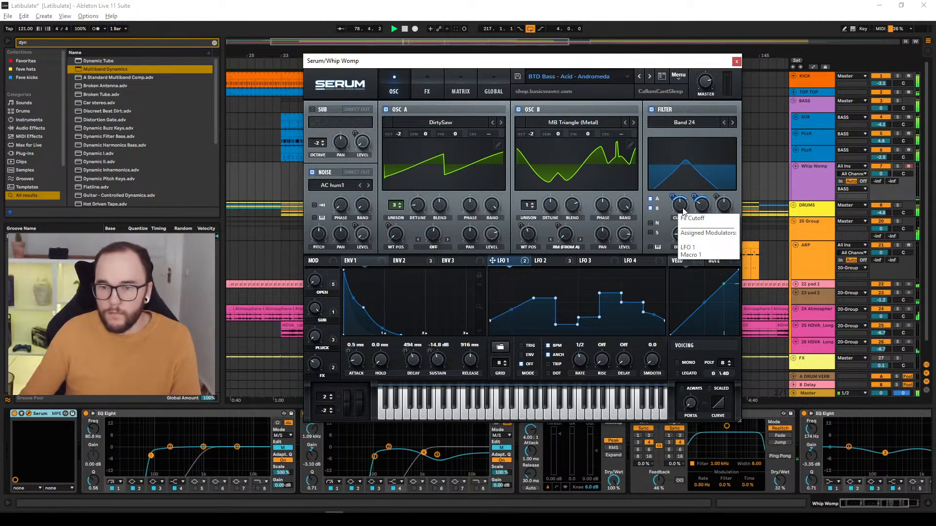
click(690, 235)
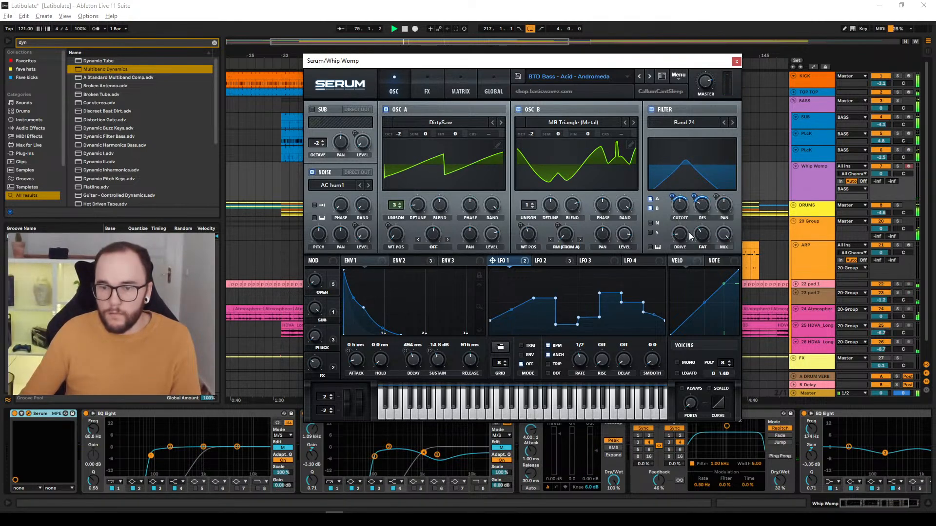
click(426, 83)
click(737, 61)
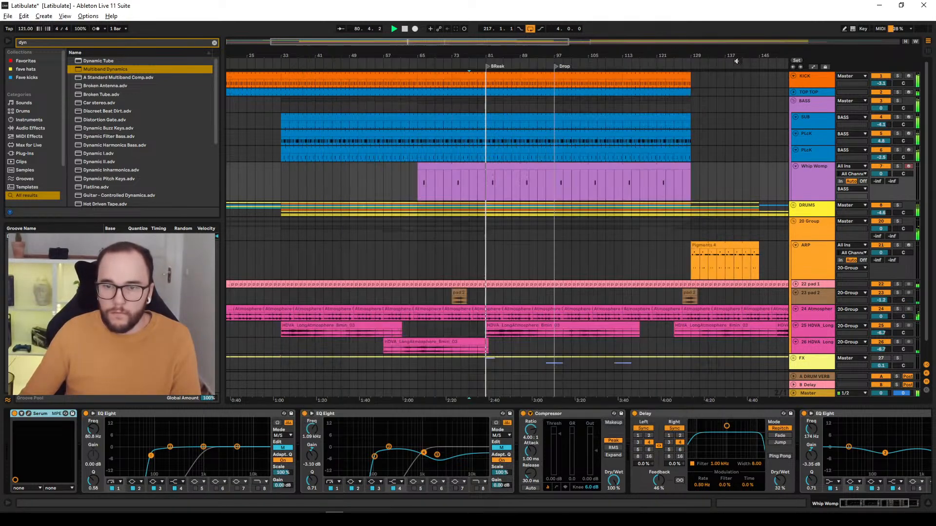
Listen to the Whip Womp hits in the arrangement from bar 66 and from bar 61.
scroll(491, 148, up, 6)
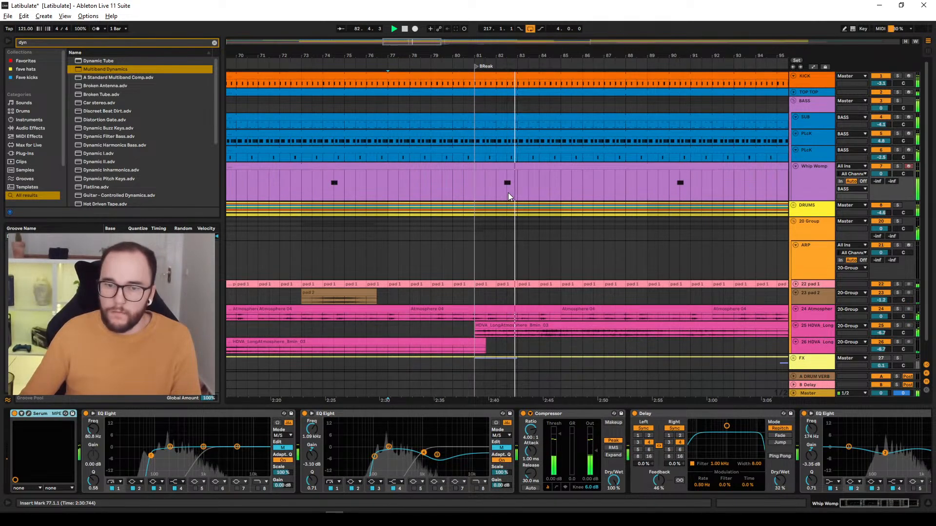
scroll(445, 209, down, 8)
scroll(346, 184, up, 8)
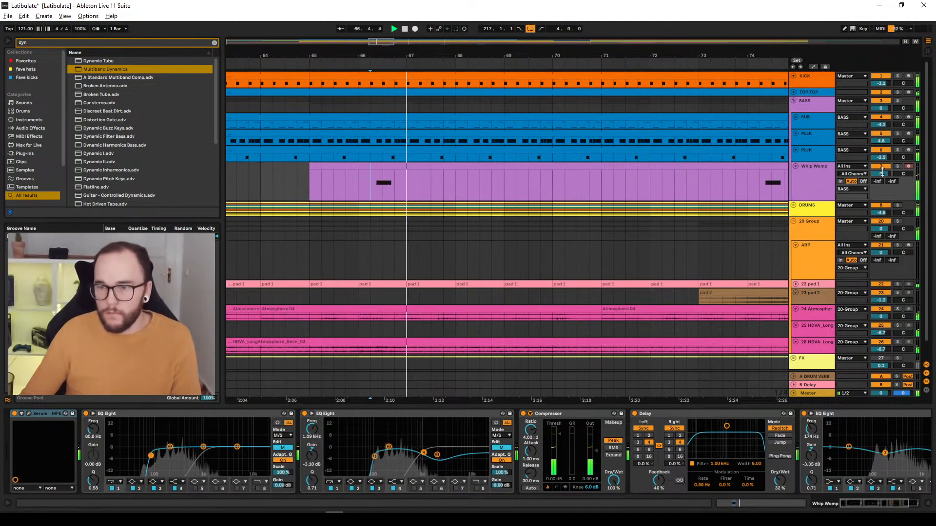
scroll(454, 244, down, 2)
scroll(454, 240, down, 2)
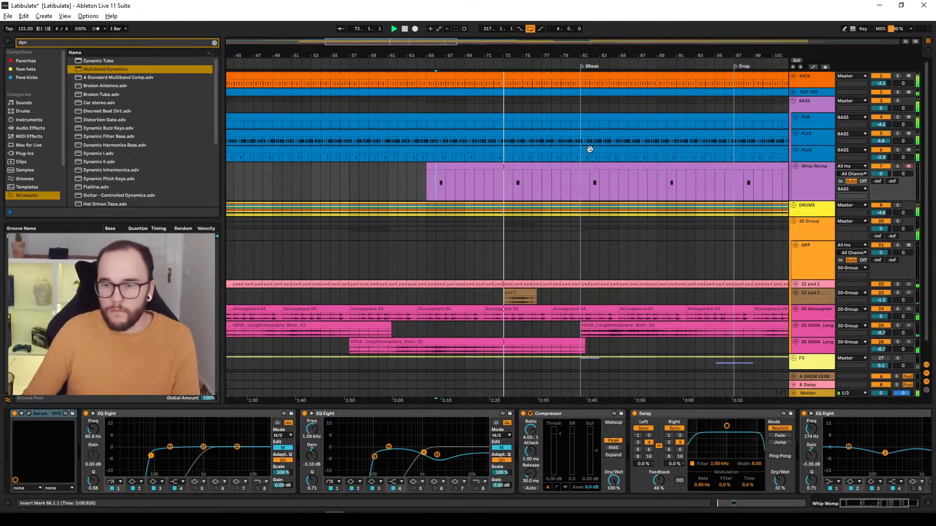
scroll(543, 219, down, 2)
scroll(578, 231, down, 1)
scroll(563, 232, down, 2)
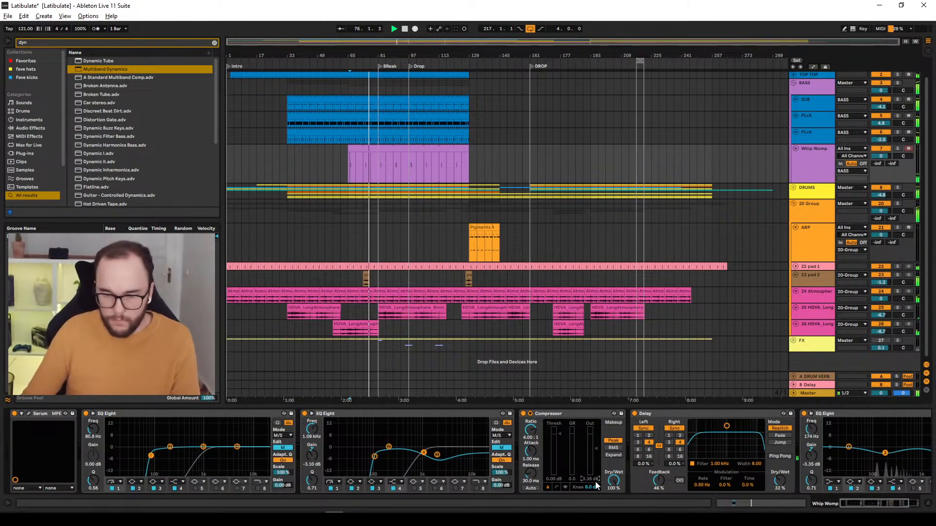
scroll(323, 171, up, 5)
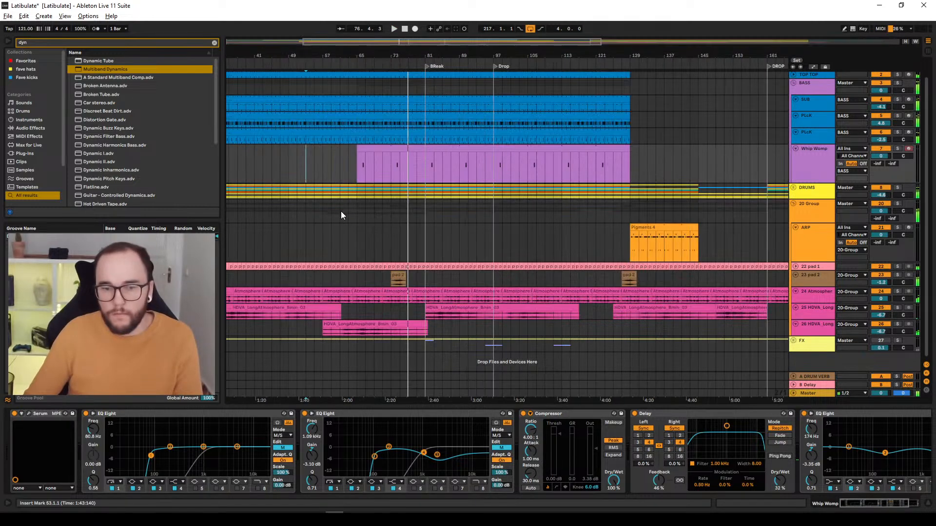
click(430, 251)
scroll(431, 247, down, 1)
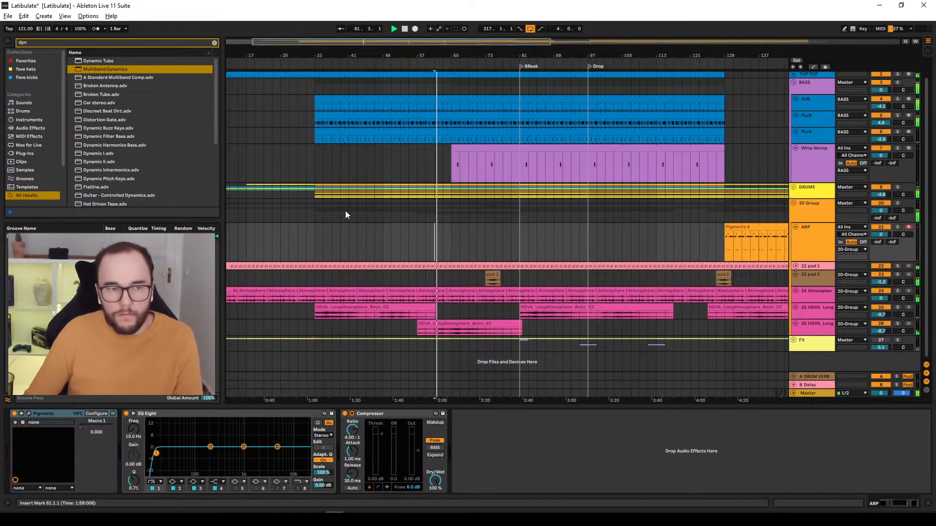
Search the browser for "impact" and preview 004 FX Impact - REACT Zenhiser.wav.
text(impact)
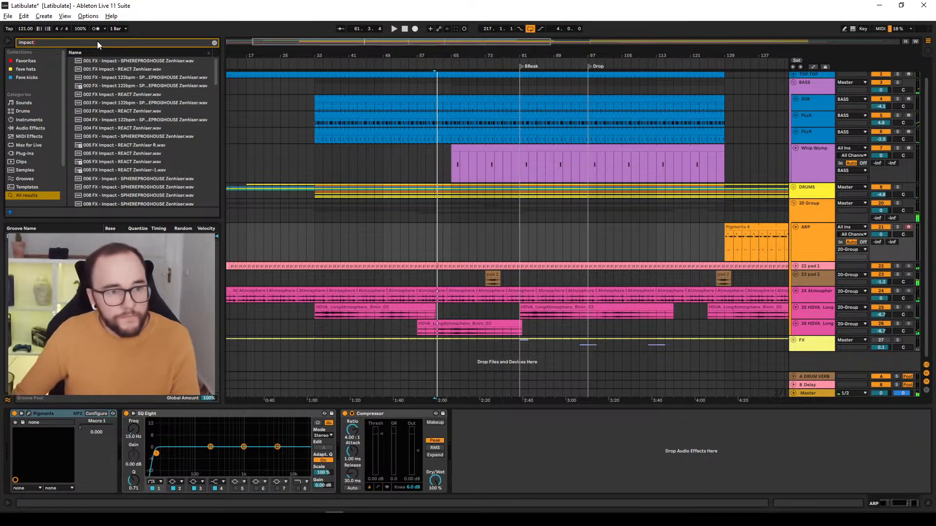
click(160, 127)
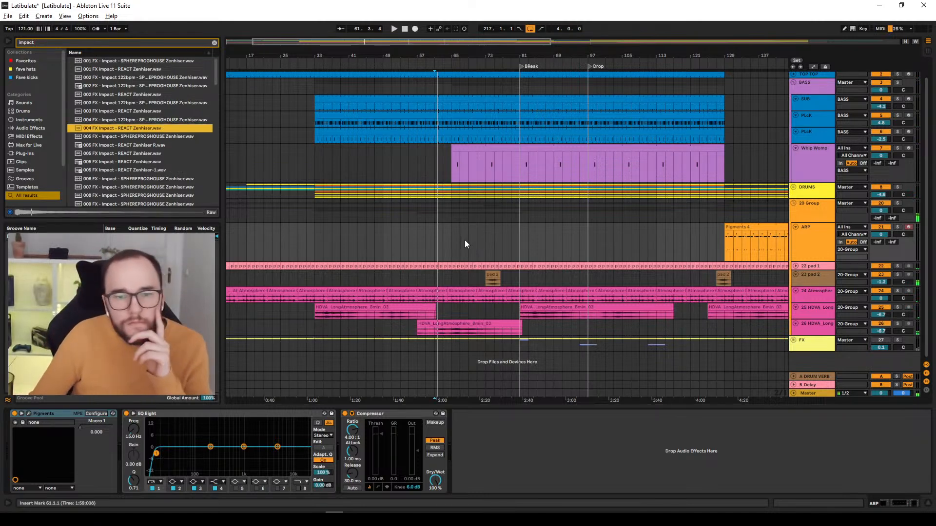
click(881, 340)
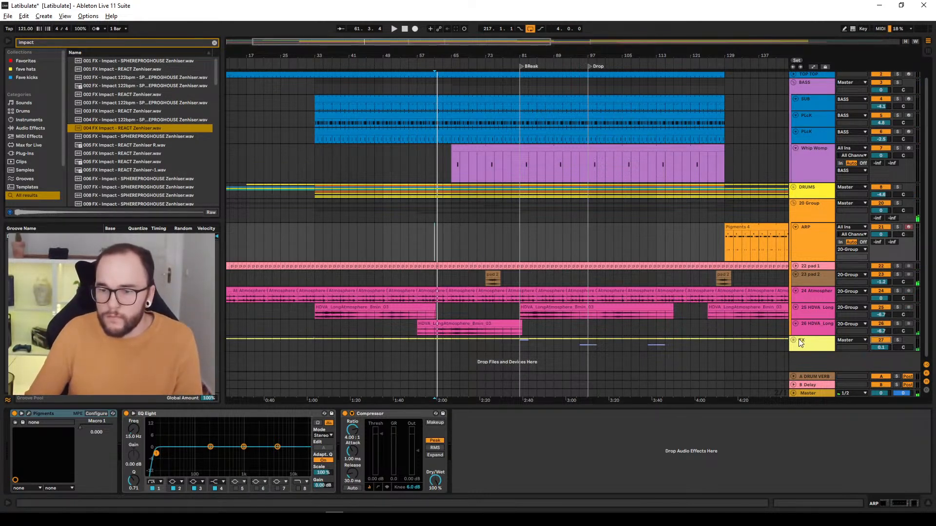
Unfold the FX group and place the 004 FX Impact sample at bar 65 on an empty BIG DELAY audio track.
key(space)
click(794, 340)
scroll(438, 253, down, 5)
scroll(810, 212, up, 2)
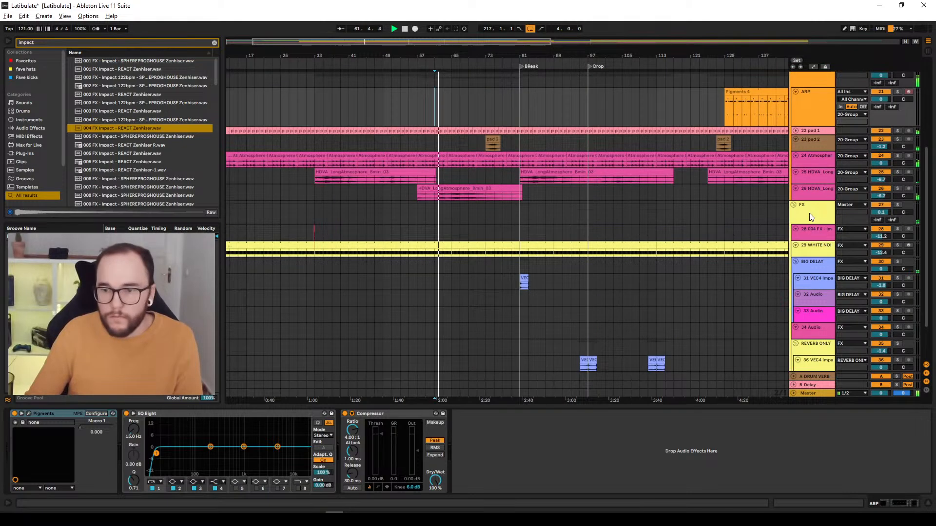
scroll(774, 239, down, 1)
drag(78, 125, 449, 268)
scroll(443, 268, up, 6)
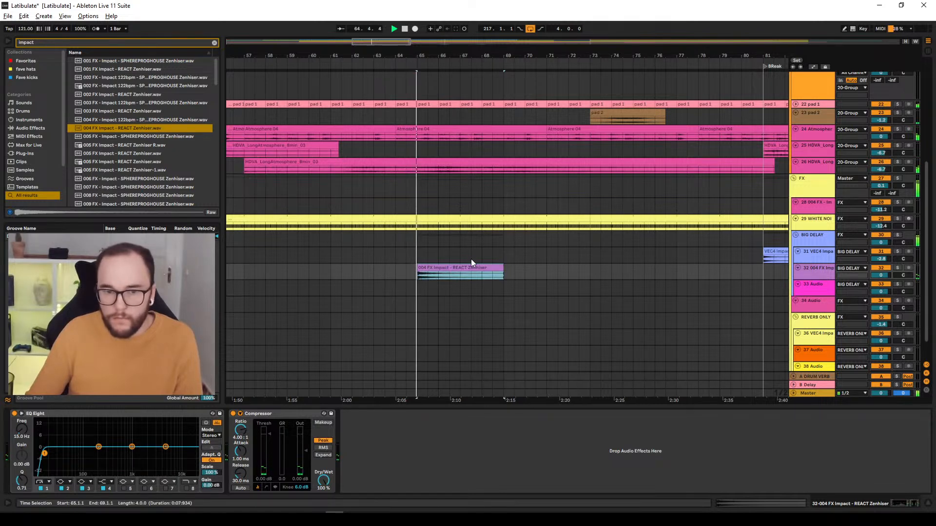
scroll(417, 269, up, 3)
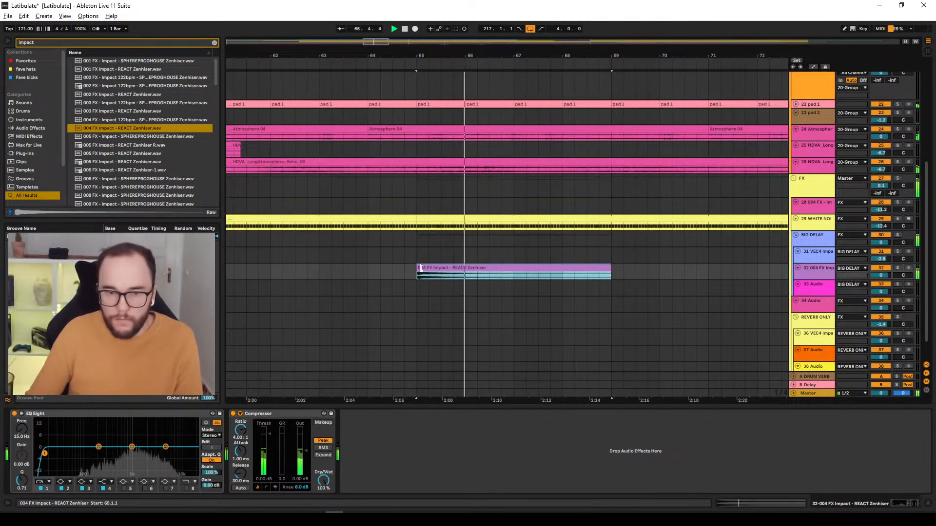
Trim the start of the 004 FX Impact clip, enlarge its track and move the clip back to bar 65.
drag(418, 269, 430, 269)
scroll(430, 270, up, 3)
click(426, 284)
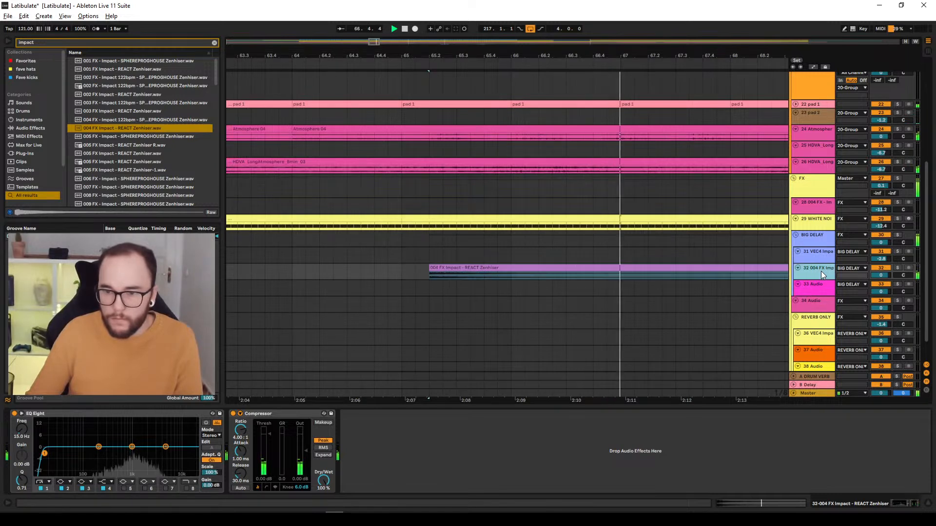
scroll(426, 284, down, 3)
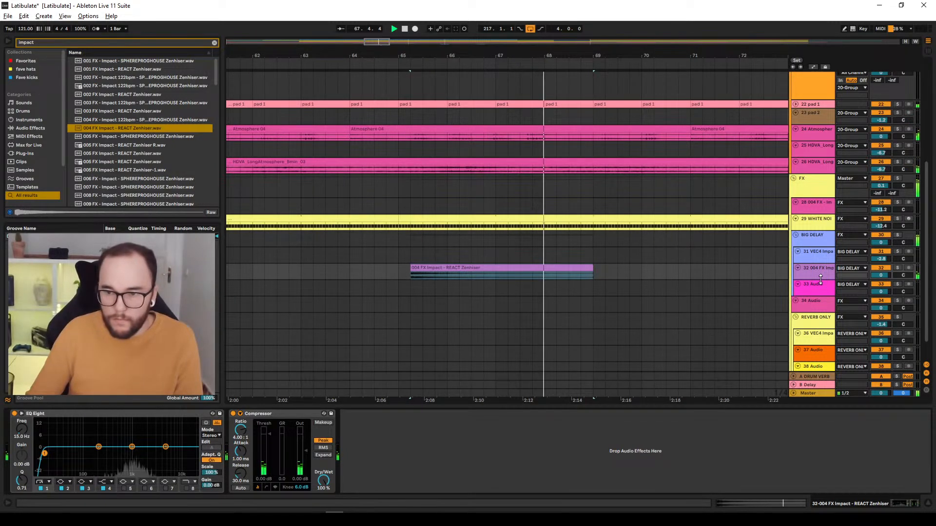
drag(821, 278, 821, 310)
drag(414, 270, 308, 273)
scroll(408, 273, up, 3)
scroll(309, 273, down, 6)
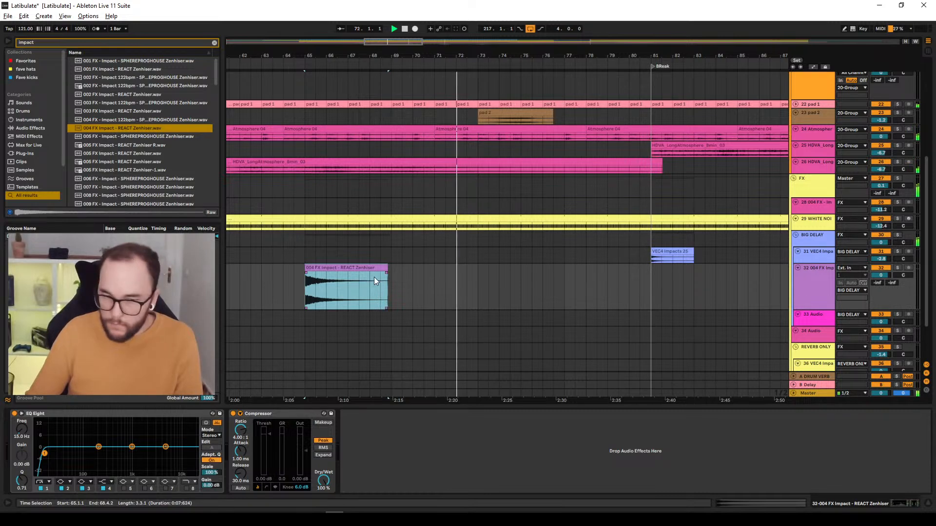
Play the arrangement from bar 37 and review the tracks leading up to the new impact.
click(298, 294)
scroll(311, 277, down, 4)
scroll(311, 277, down, 5)
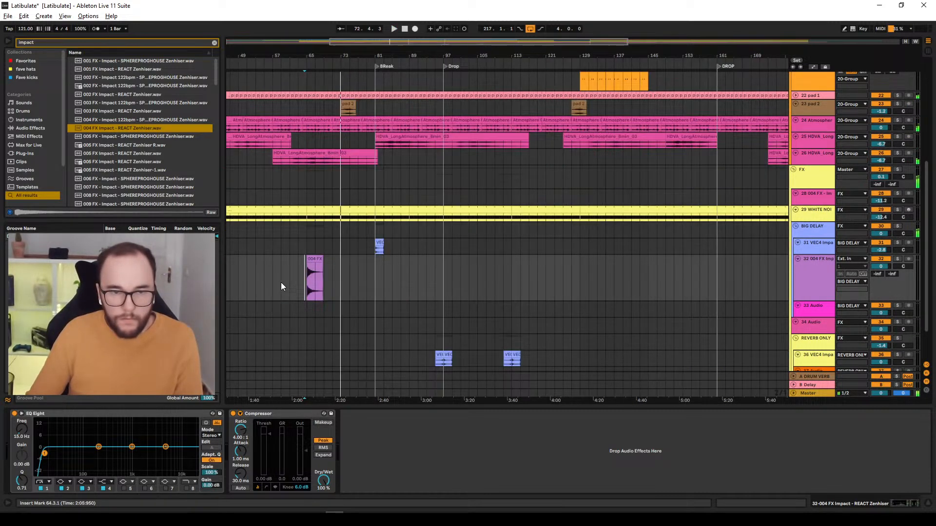
click(286, 276)
key(space)
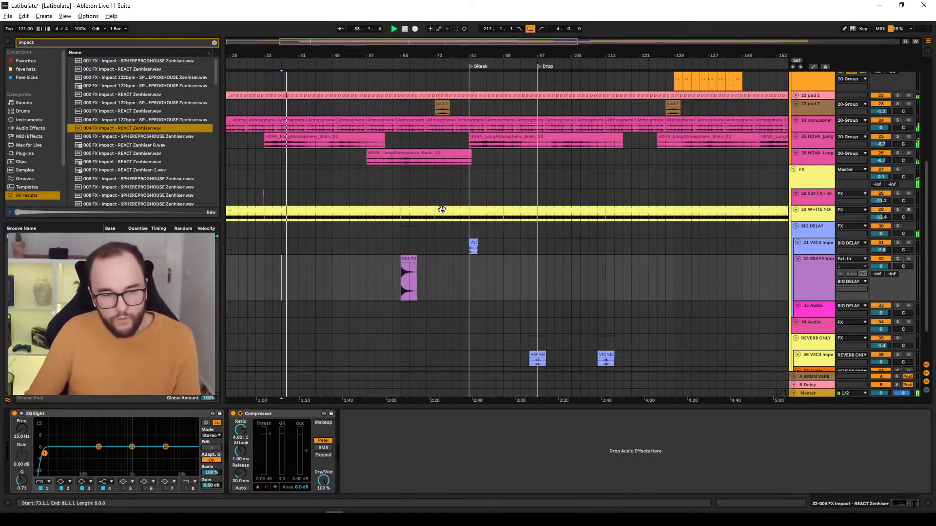
scroll(361, 212, up, 5)
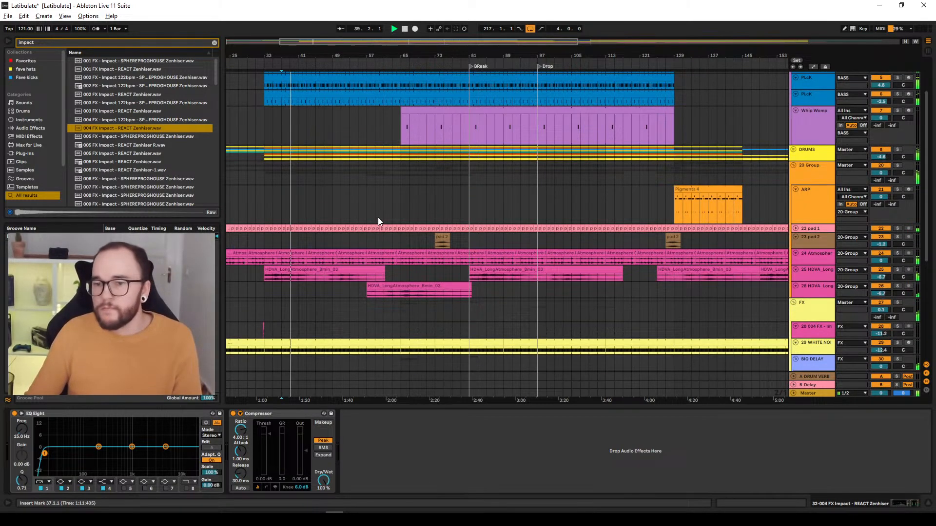
scroll(490, 198, down, 3)
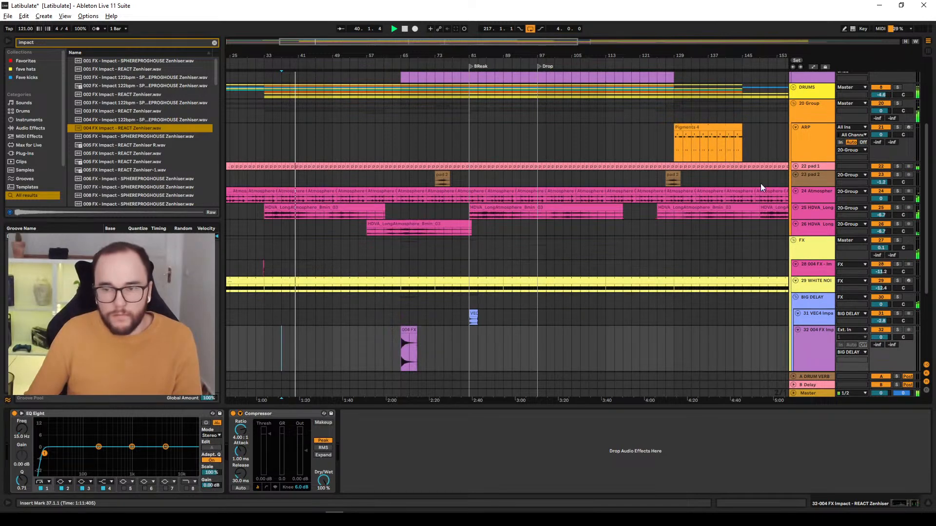
Duplicate the pad 2 track three times.
click(811, 184)
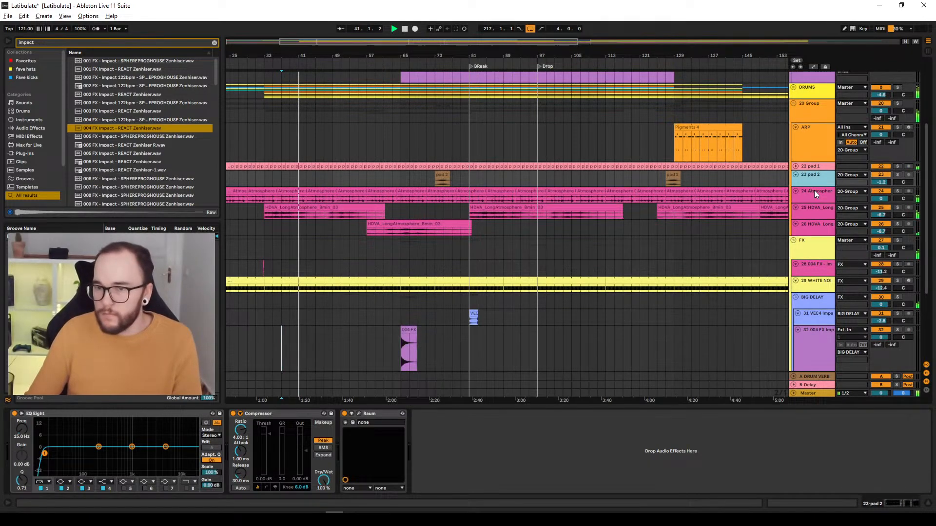
key(ctrl+d)
key(ctrl+d)
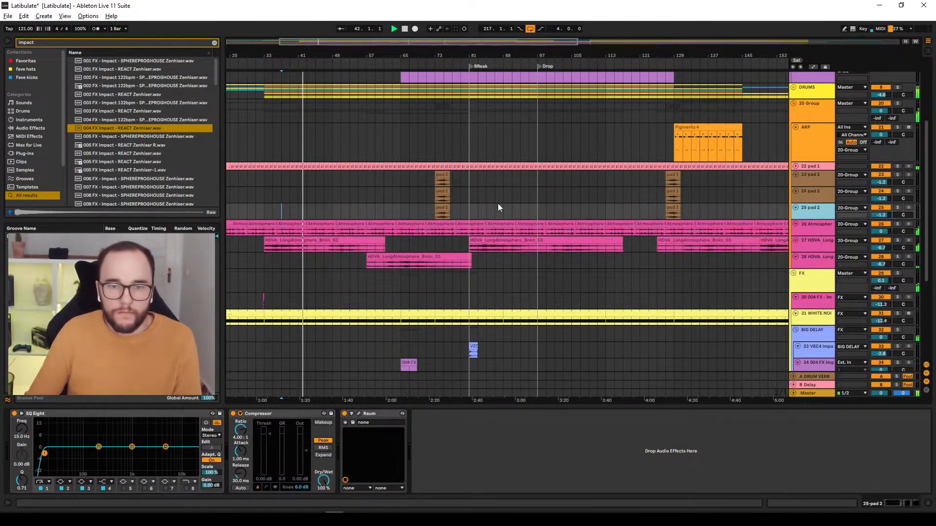
key(ctrl+d)
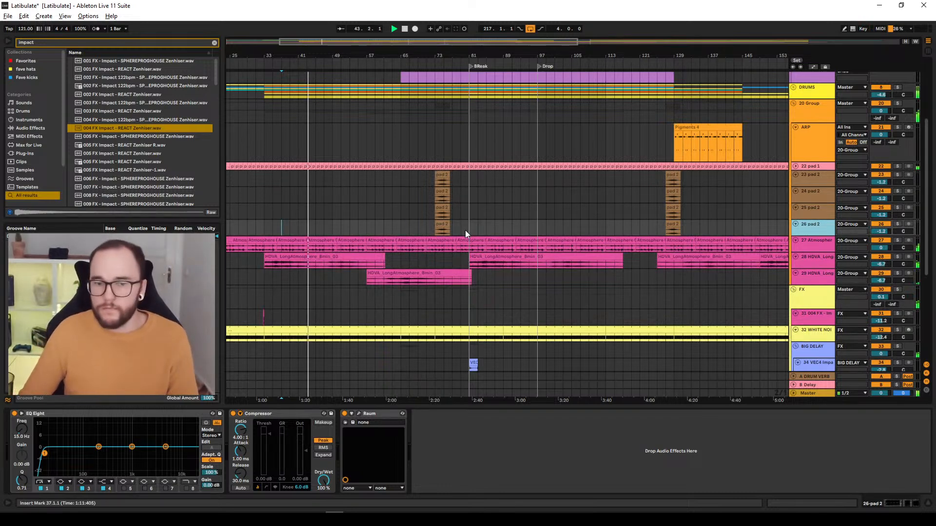
Clear the clips from the two lowest pad 2 copies and move the first copy's earlier clip to about bar 53.
key(minus)
drag(465, 230, 333, 194)
key(Delete)
Transpose the moved clip on the first pad 2 copy to -16 semitones and place it at about bar 47.
scroll(332, 193, up, 2)
double_click(323, 192)
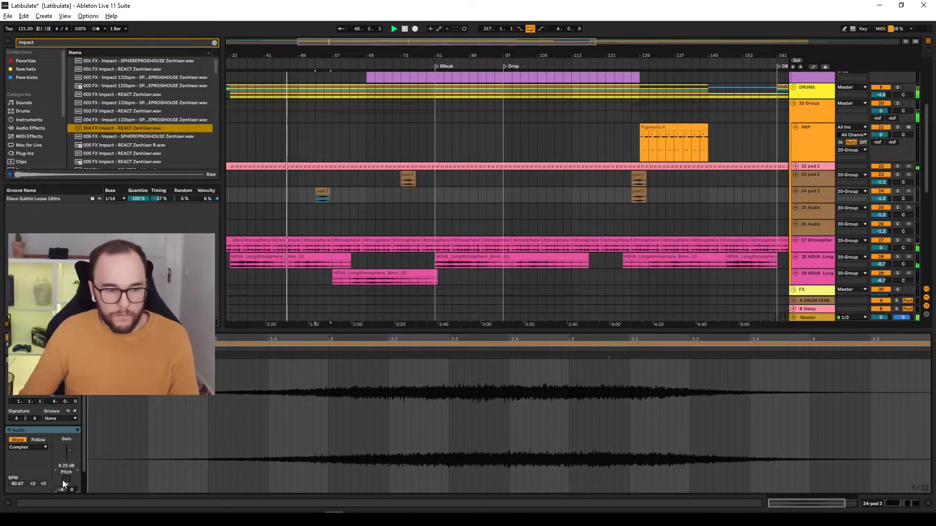
text(-16)
key(Return)
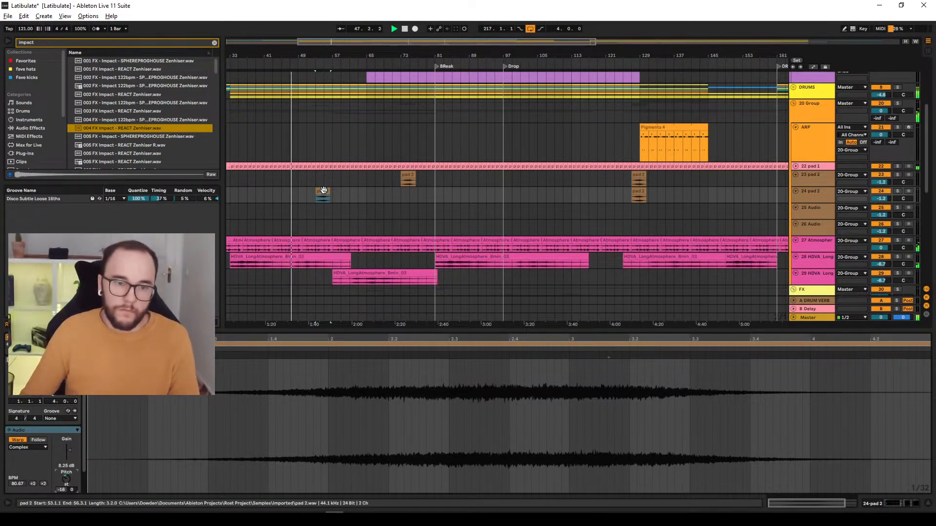
drag(323, 191, 296, 192)
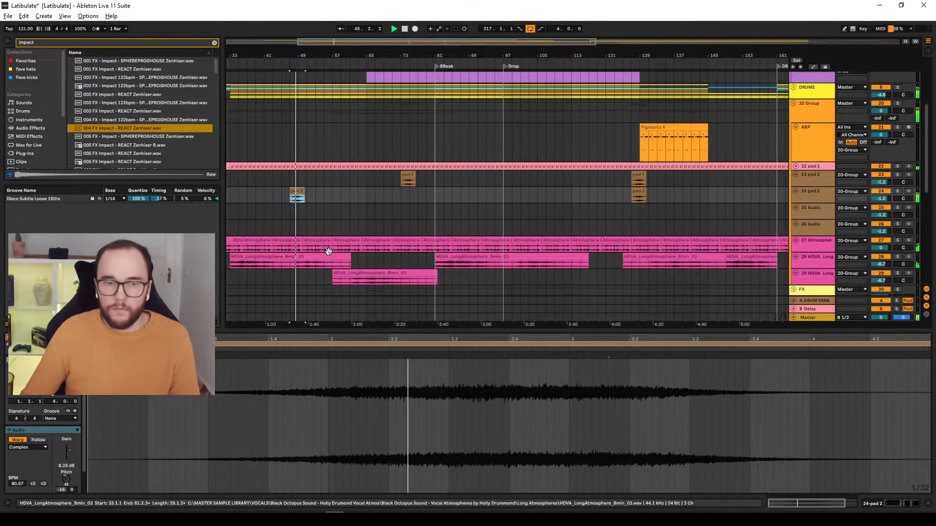
Raise the EQ Eight low cut on the first pad 2 copy to about 218 Hz and colour its transposed clip blue.
click(823, 193)
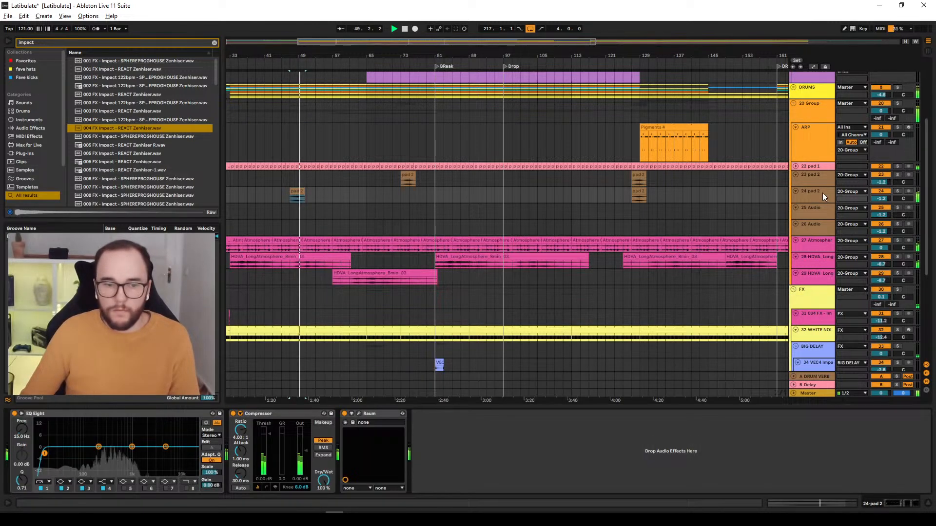
drag(44, 454, 99, 461)
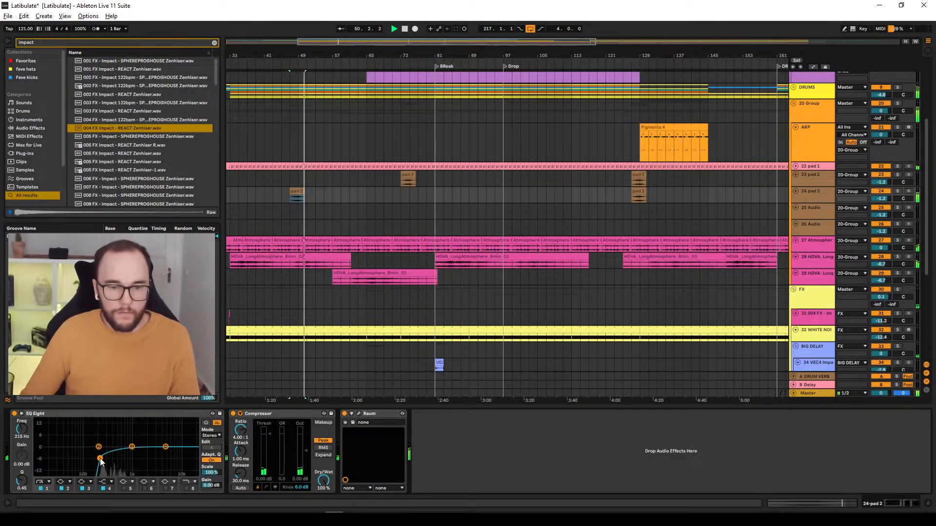
right_click(298, 194)
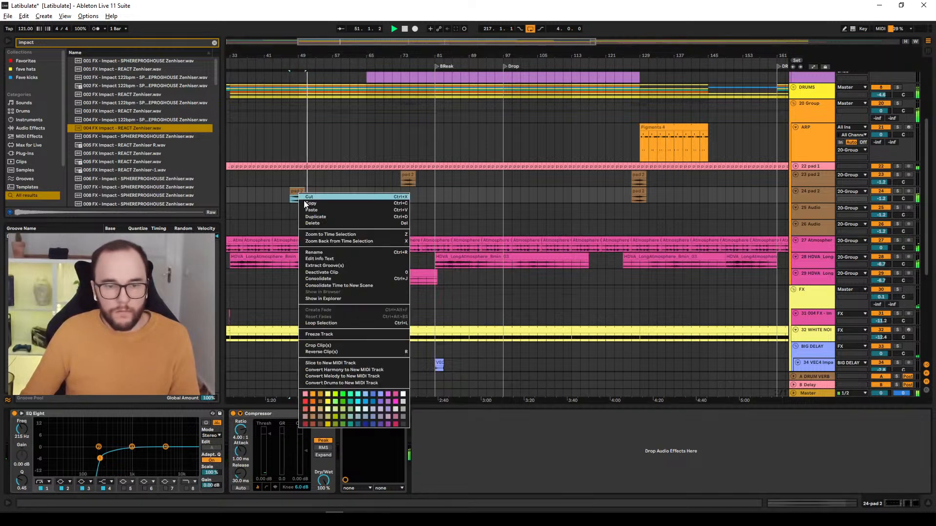
click(372, 397)
Copy the blue pad clip to bars 95 and 143 on the same track and remove the remaining brown clip there.
drag(297, 193, 712, 193)
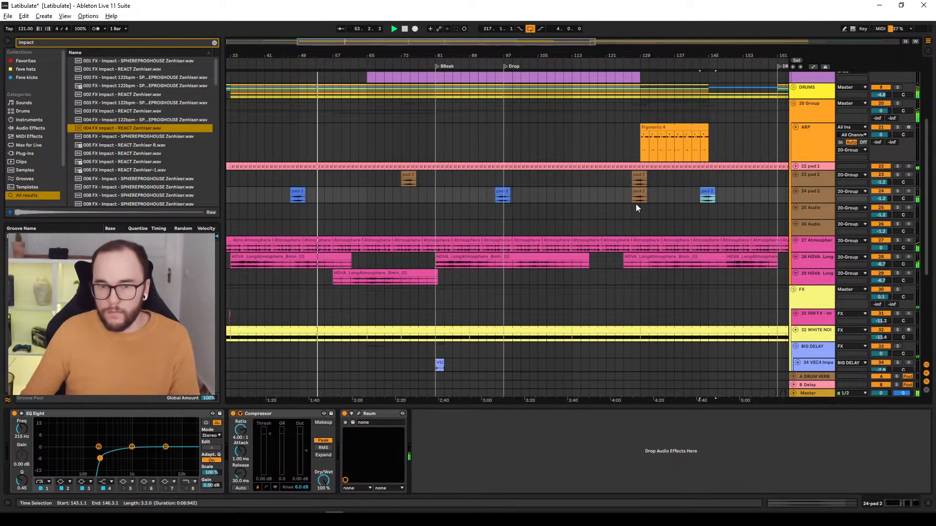
key(w)
shift+click(348, 192)
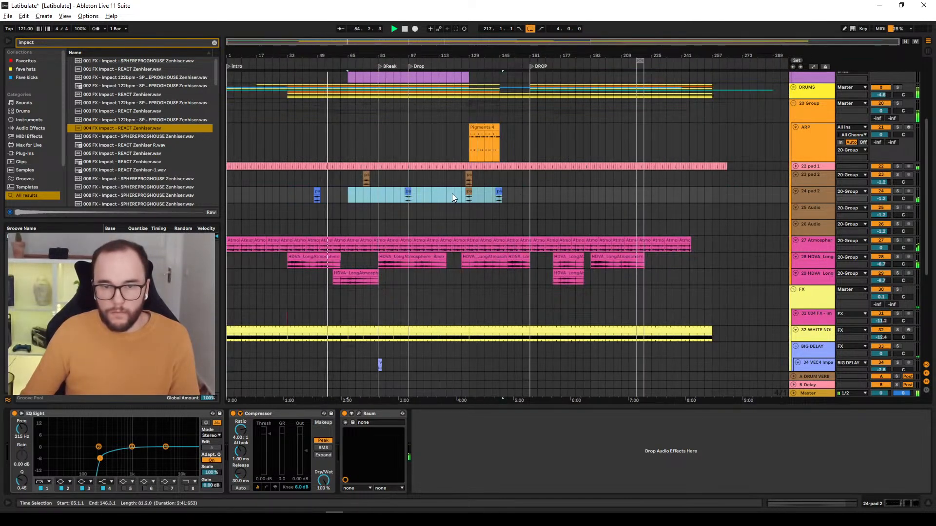
Duplicate the track's 132-bar range of three blue pad clips so it repeats from bar 153, and delete the last copied clip.
drag(270, 194, 512, 194)
key(ctrl+d)
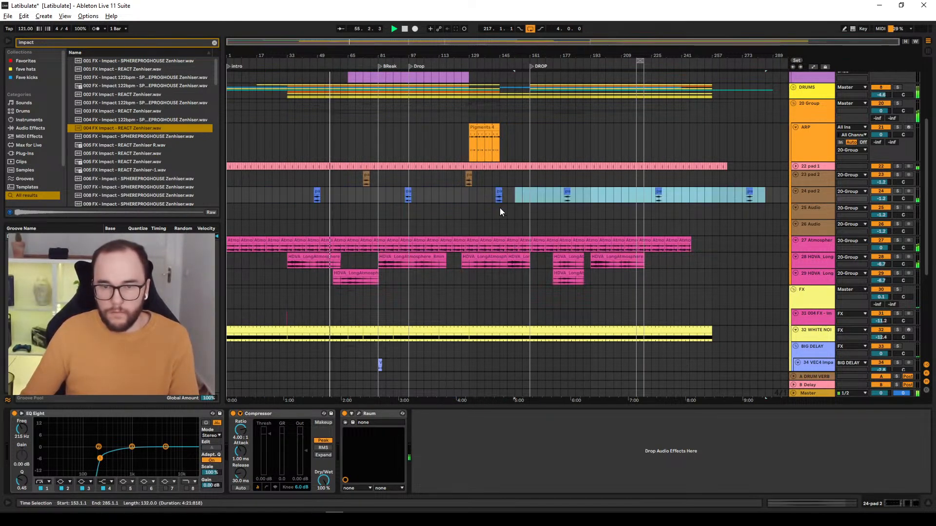
click(747, 195)
key(Delete)
click(700, 197)
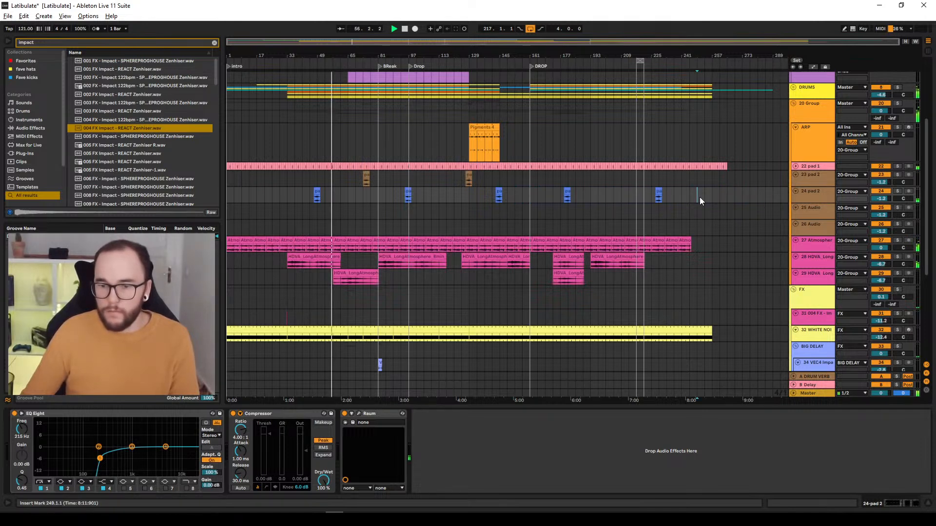
click(370, 210)
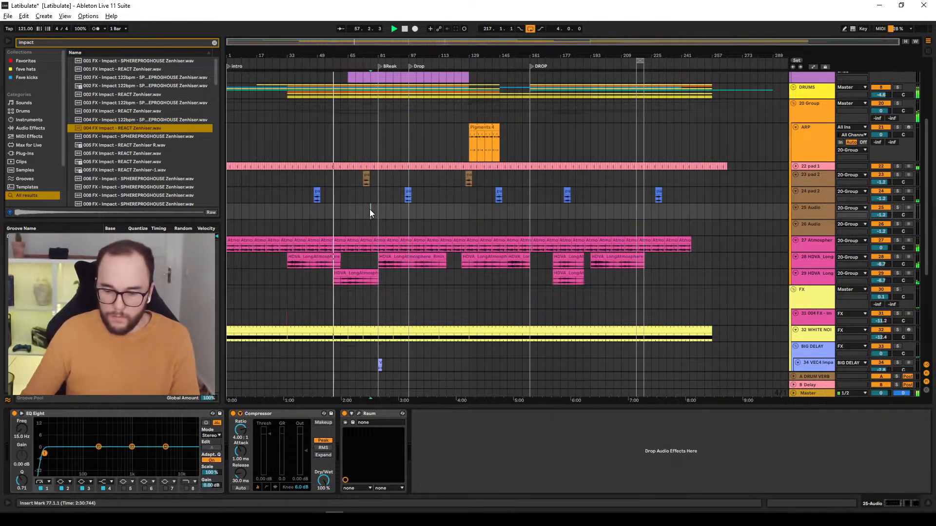
Play the arrangement from the pad 2 clip at bar 73 and save the set.
click(362, 183)
key(space)
key(space)
scroll(346, 188, up, 2)
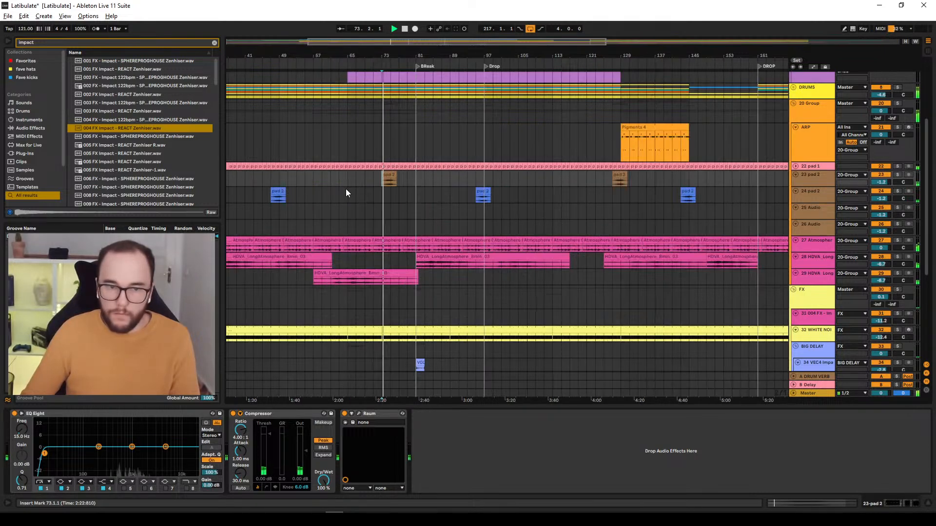
scroll(346, 189, left, 1)
key(ctrl+s)
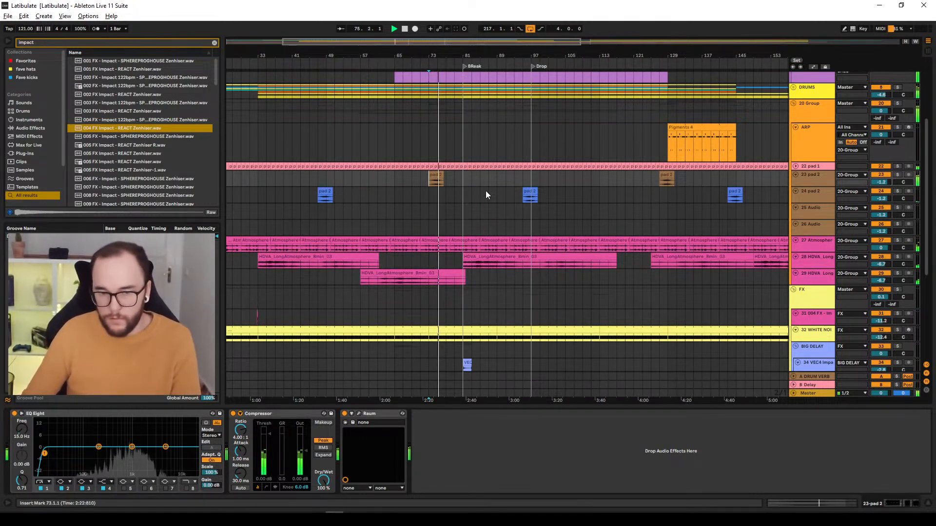
Set the Delay feedback on the Whip Womp track to 69% and restart playback from bar 73.
drag(926, 230, 899, 91)
key(space)
click(829, 175)
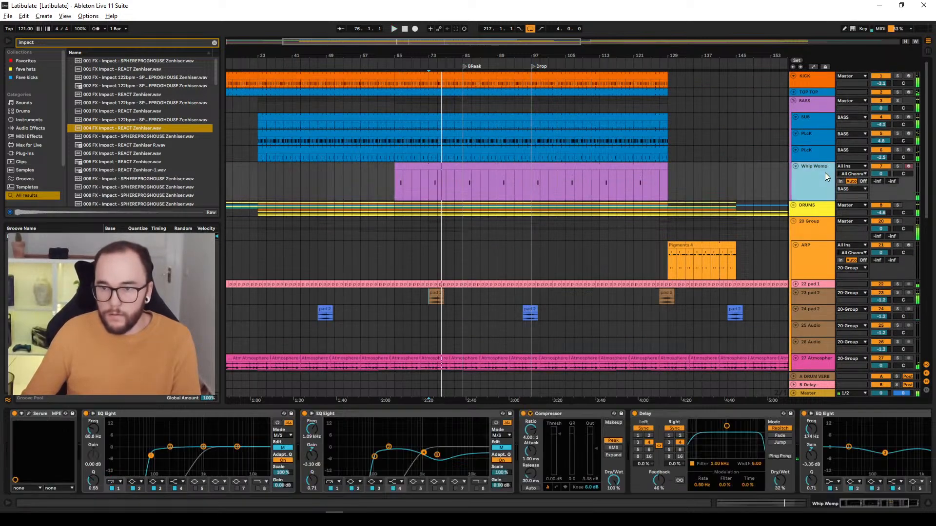
drag(665, 481, 661, 472)
key(space)
Unlink the Delay's left and right channels with the right time at 6 sixteenths, and set Dry/Wet to 34%.
click(660, 445)
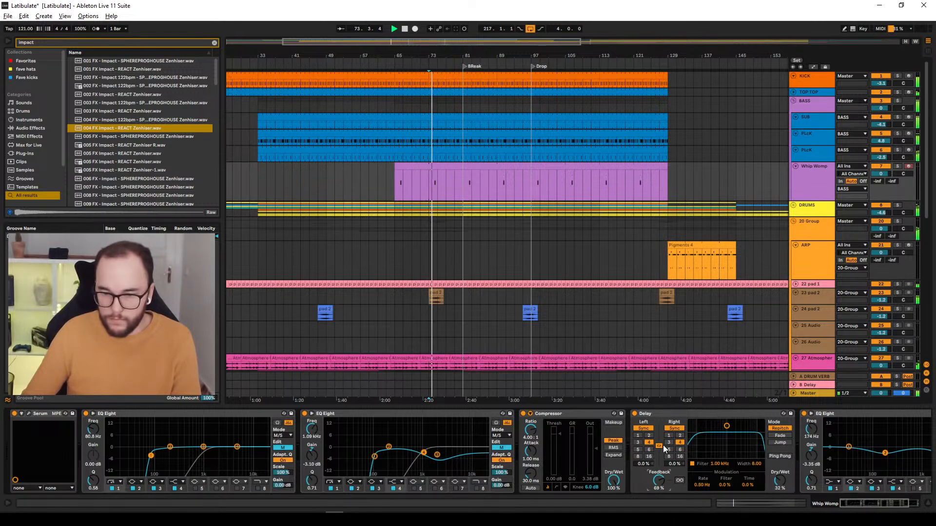
click(679, 449)
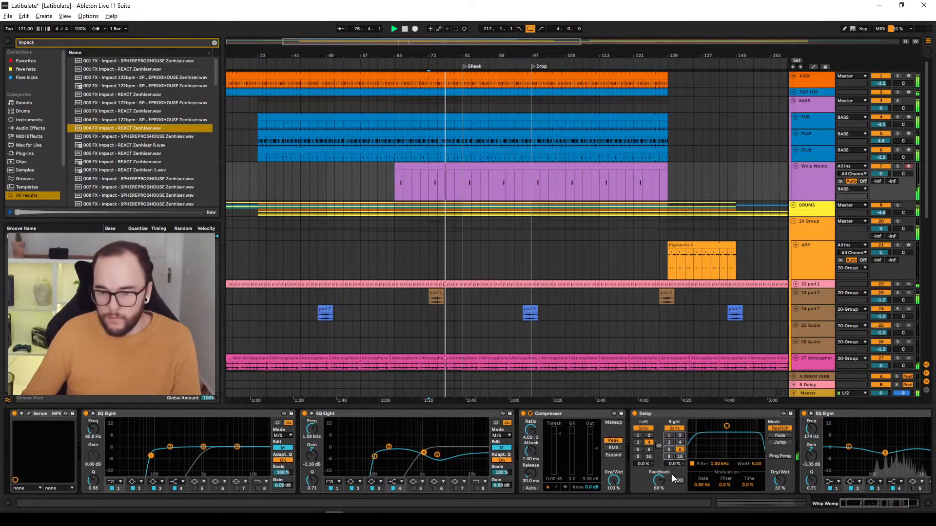
click(779, 479)
key(Up)
key(Up)
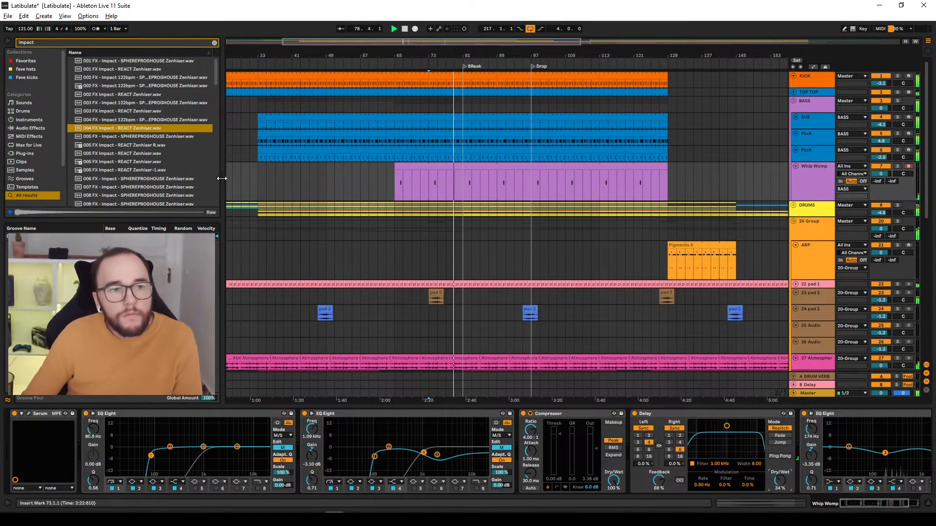
Stop playback and preview several impact samples from the browser results, ending with 009 FX - Impact - SPHEREPROGHOUSE Zenhiser.wav.
key(space)
click(160, 146)
click(163, 170)
click(162, 187)
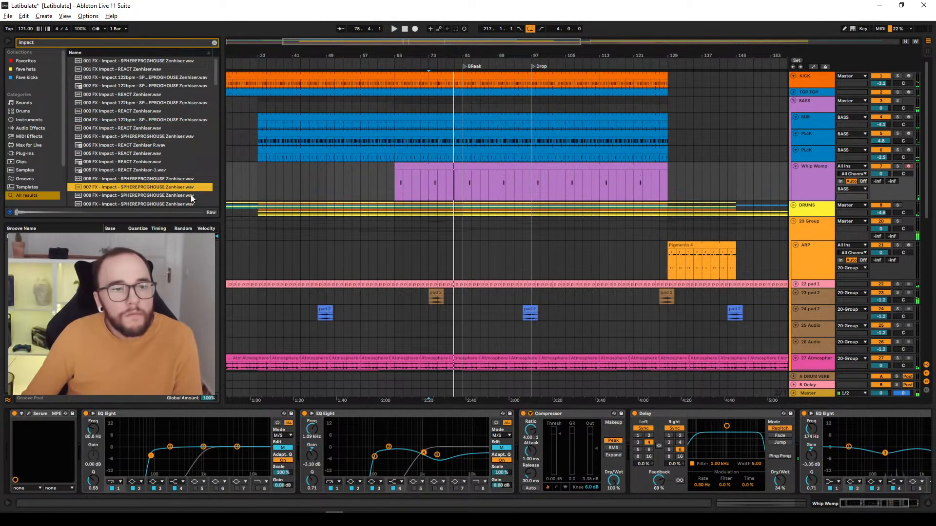
scroll(310, 240, down, 5)
click(135, 203)
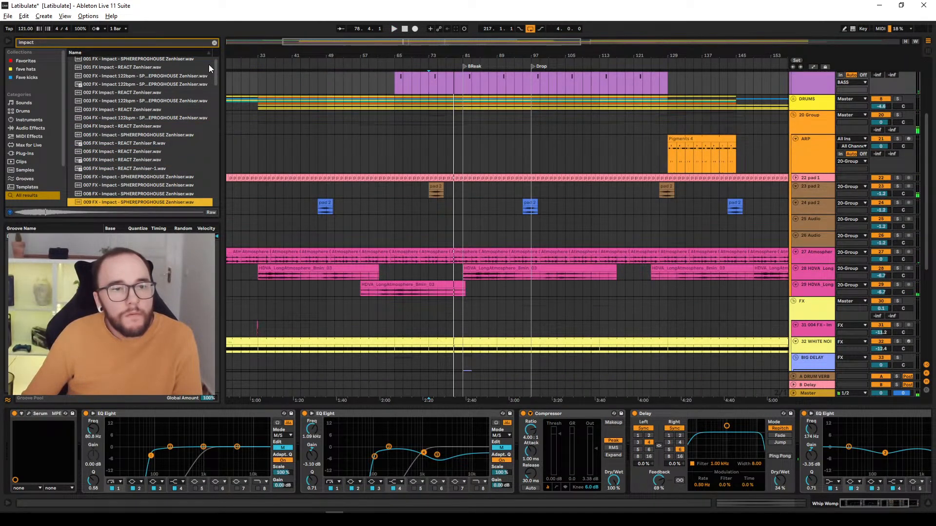
scroll(218, 71, up, 1)
Play the arrangement from bar 43, jump to bar 47, and set the 24 pad 2 track volume to 0.7 dB.
click(305, 126)
key(space)
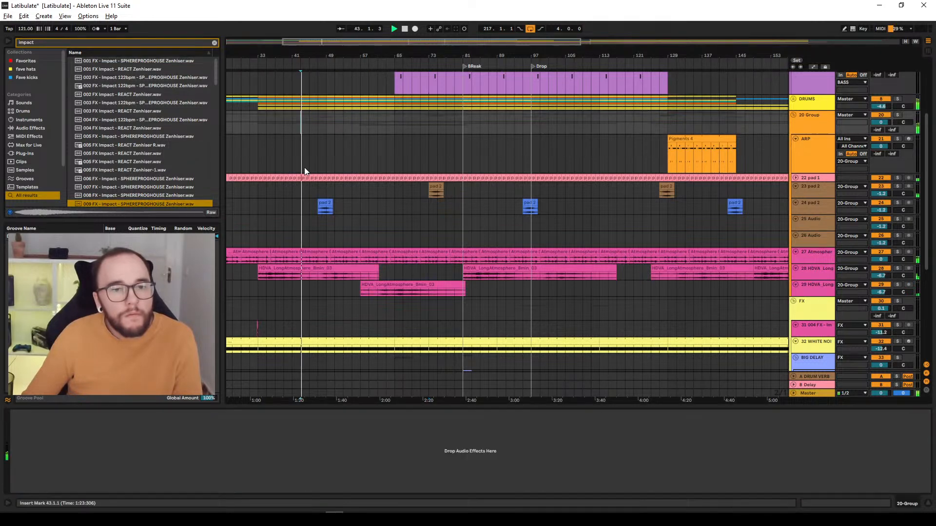
click(314, 156)
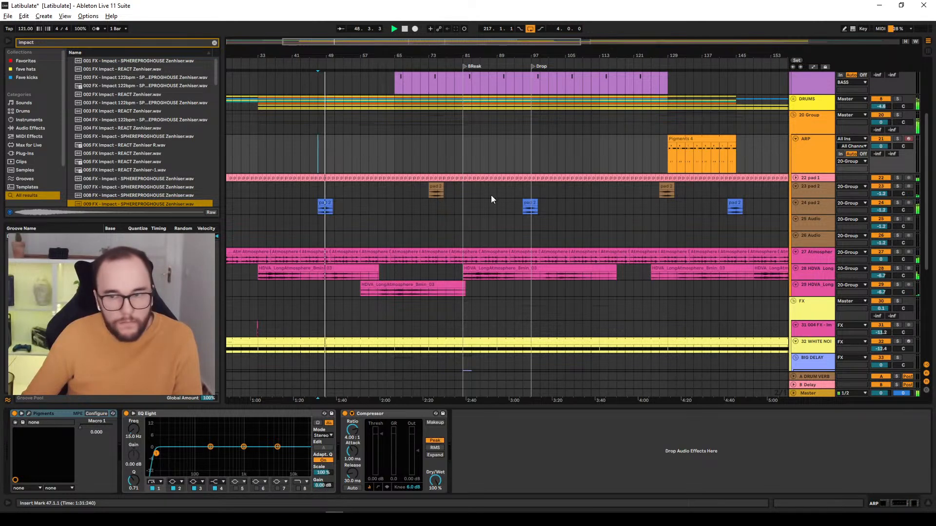
drag(890, 213, 890, 207)
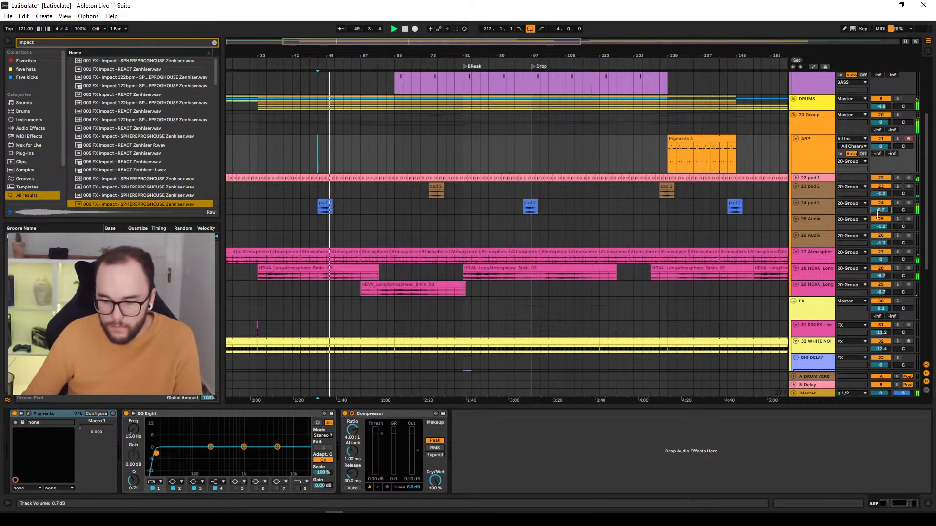
Place the insert marker at bar 120 on the 24 pad 2 track and set the 28 HDVA track volume to -2.8 dB.
right_click(629, 212)
click(627, 212)
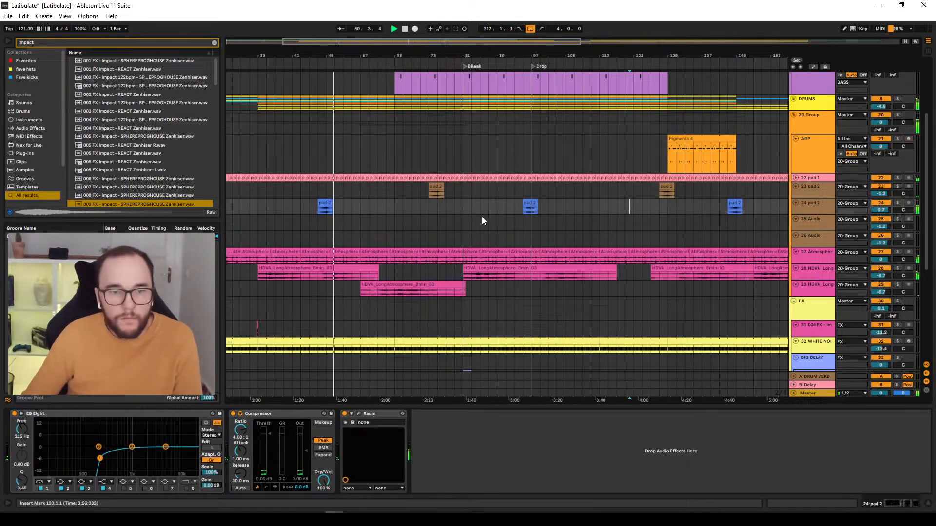
drag(882, 276, 890, 270)
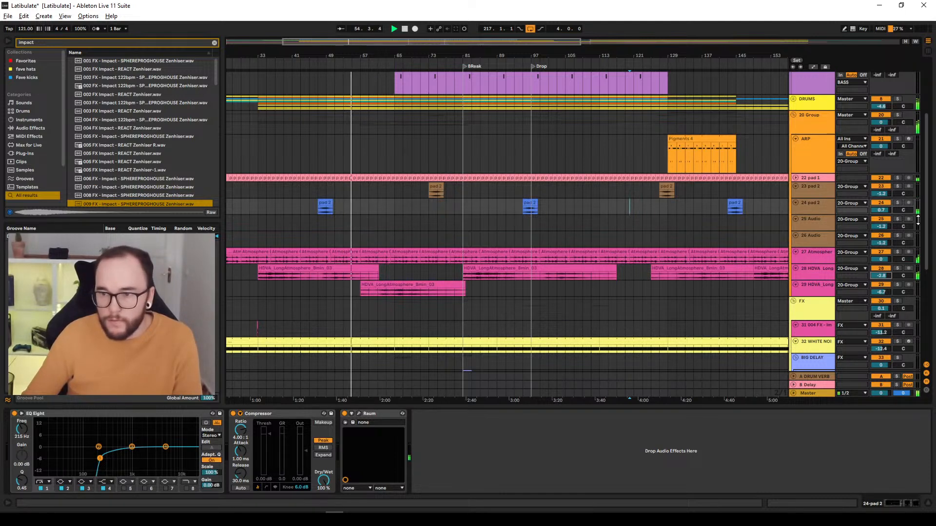
Insert a new MIDI track directly below the ARP track.
scroll(926, 185, up, 3)
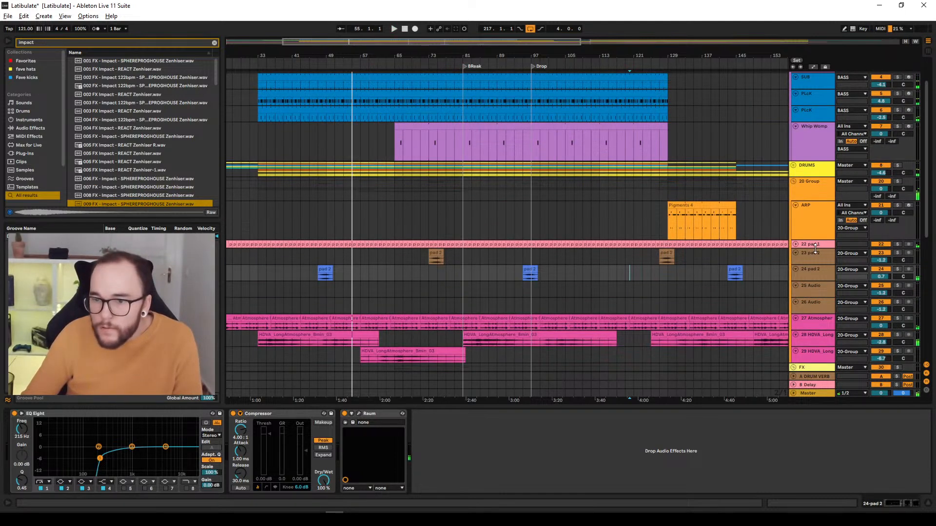
right_click(811, 232)
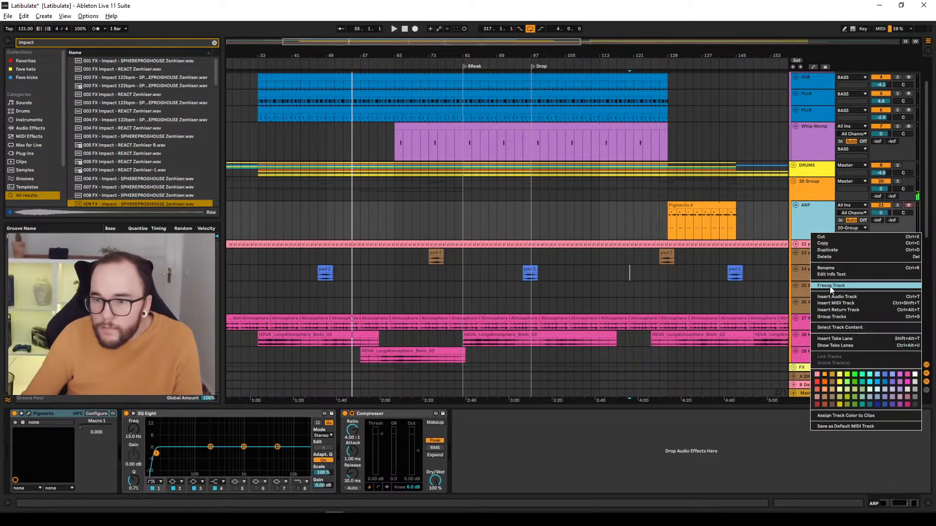
key(Escape)
key(ctrl+shift+t)
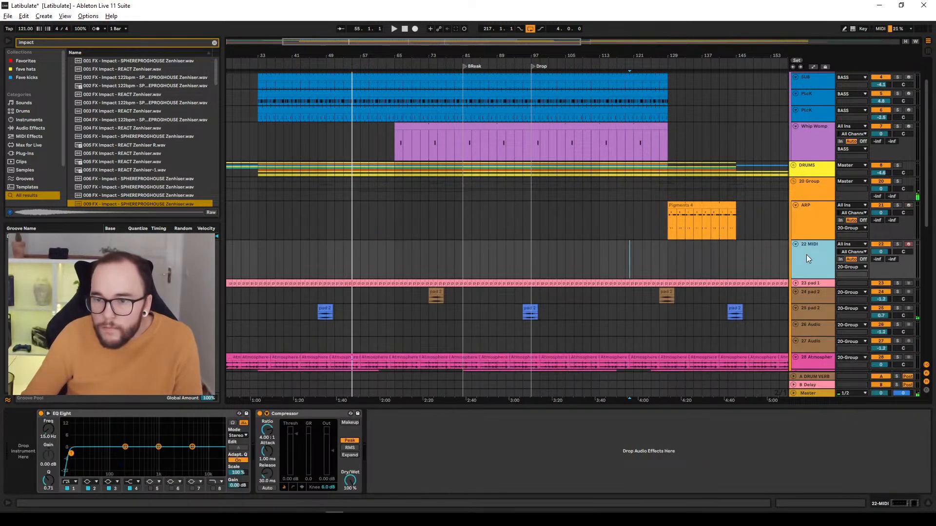
Search the browser for "pigment" and load the Pigments instrument onto the new MIDI track.
key(ctrl+f)
text(pigment)
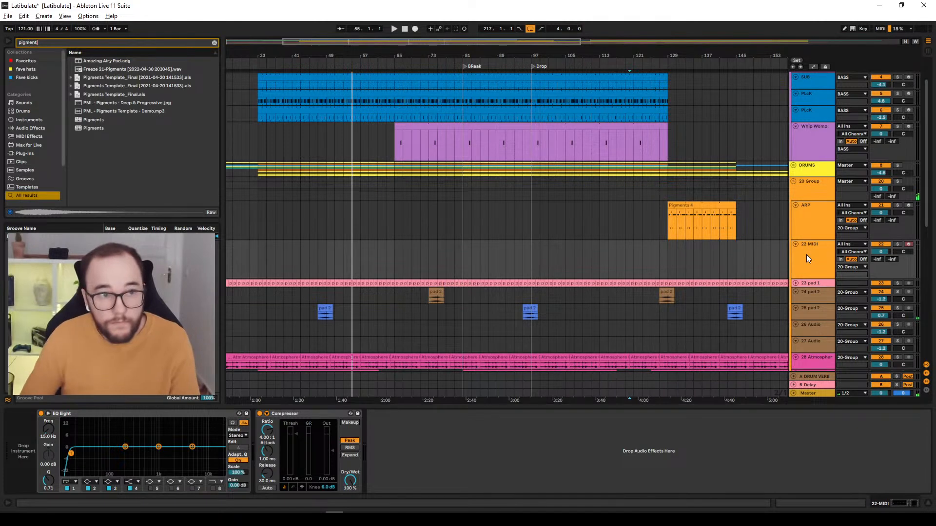
click(94, 120)
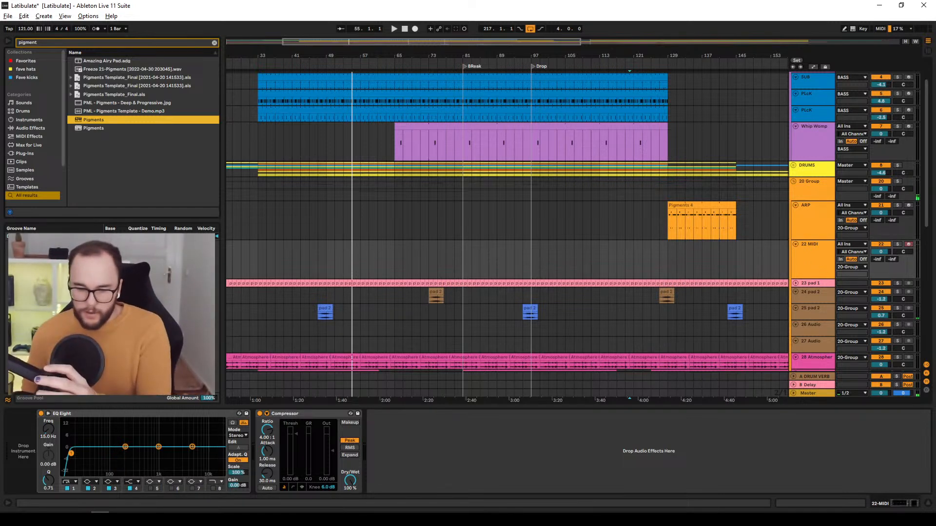
key(Return)
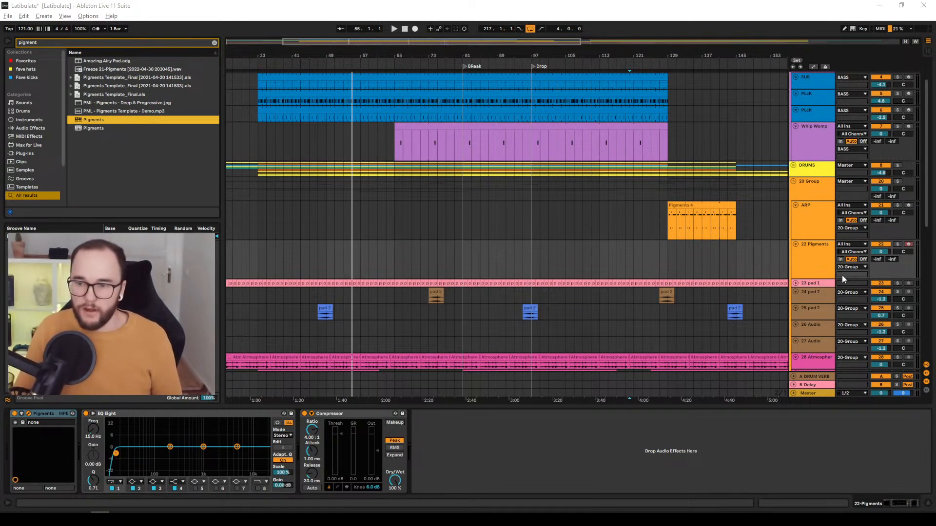
Hide the return tracks and bring the Pigments plug-in window of the 22 Pigments track fully into view.
drag(929, 169, 925, 235)
scroll(855, 220, up, 8)
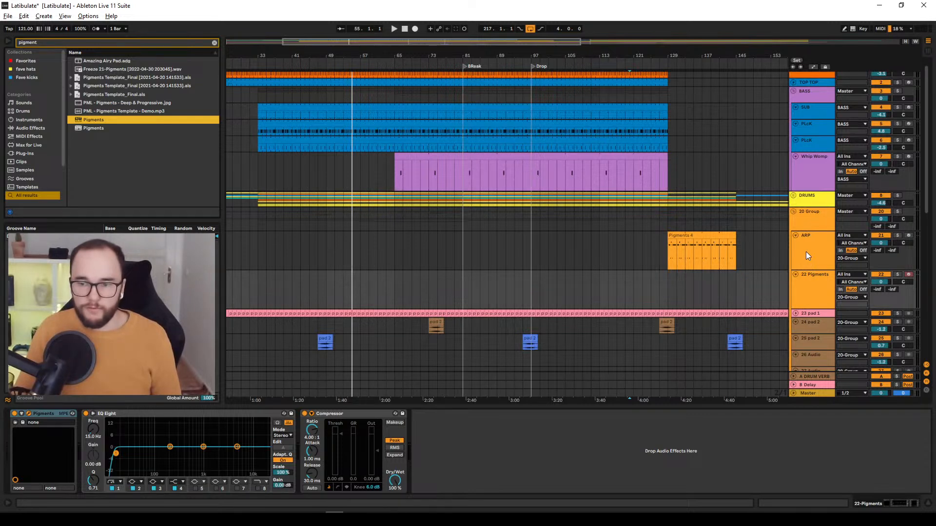
click(810, 288)
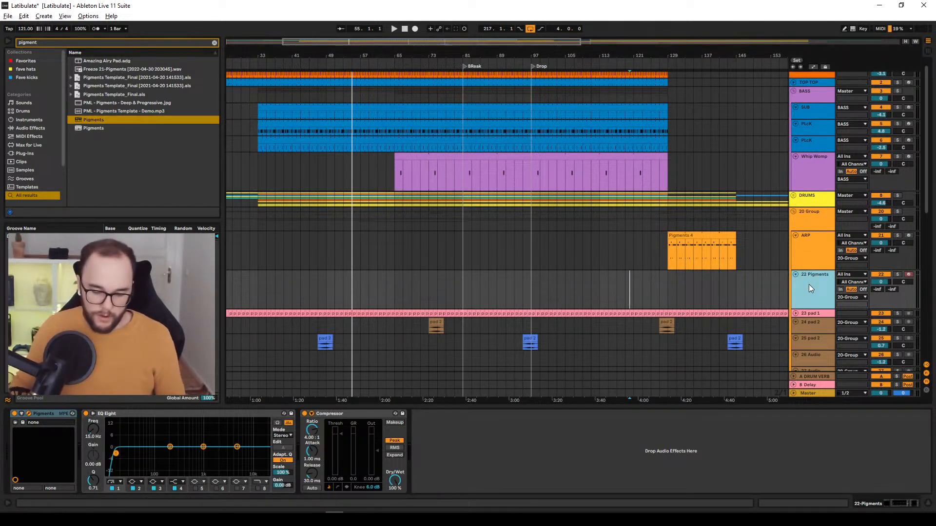
key(ctrl+alt+r)
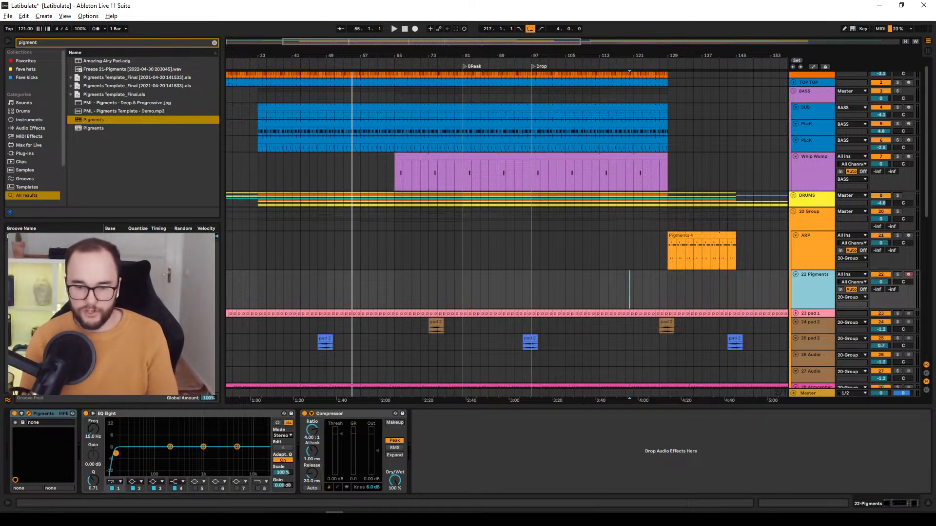
drag(566, 524, 572, 51)
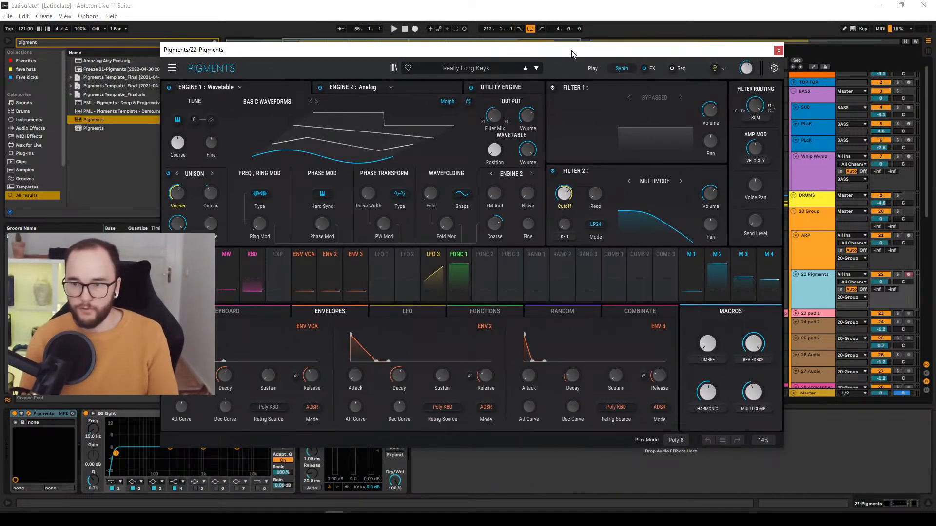
click(818, 277)
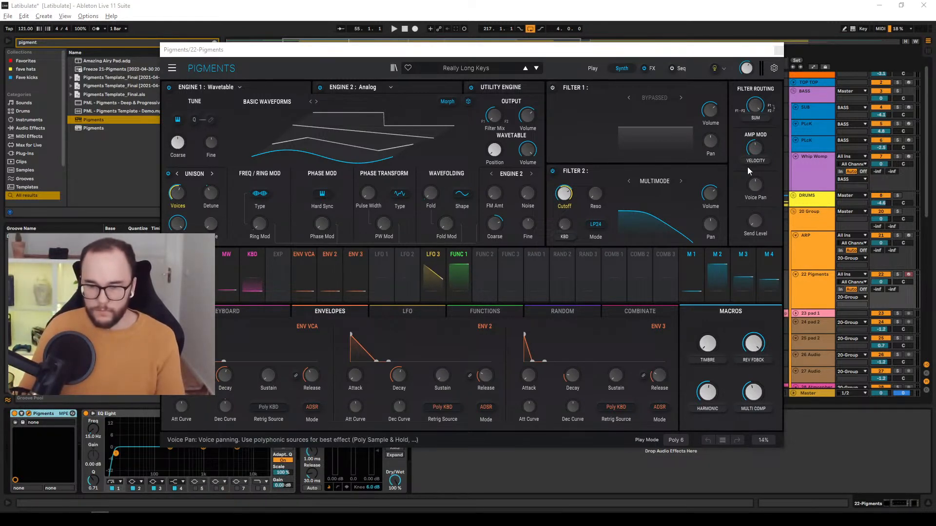
Load the Aggrestab preset in Pigments and close the plug-in window.
drag(616, 50, 608, 51)
key(space)
click(492, 72)
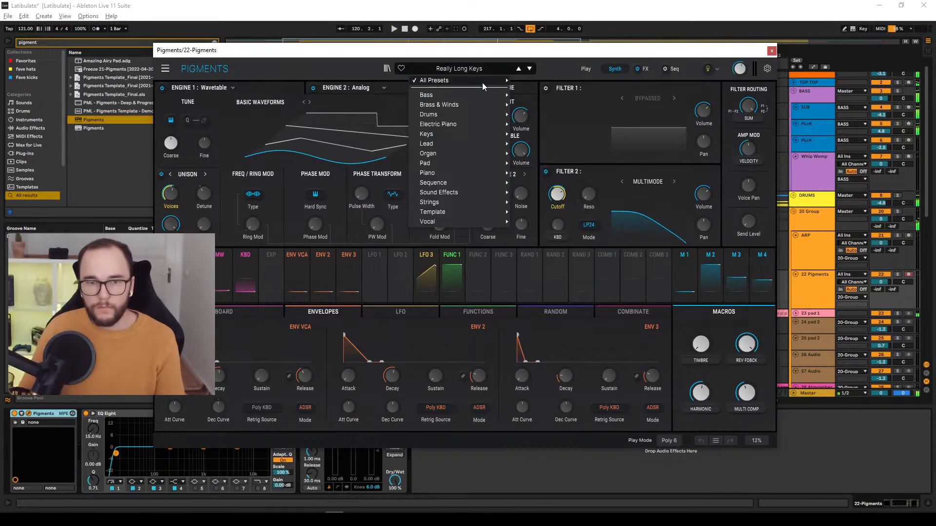
mouse_move(440, 140)
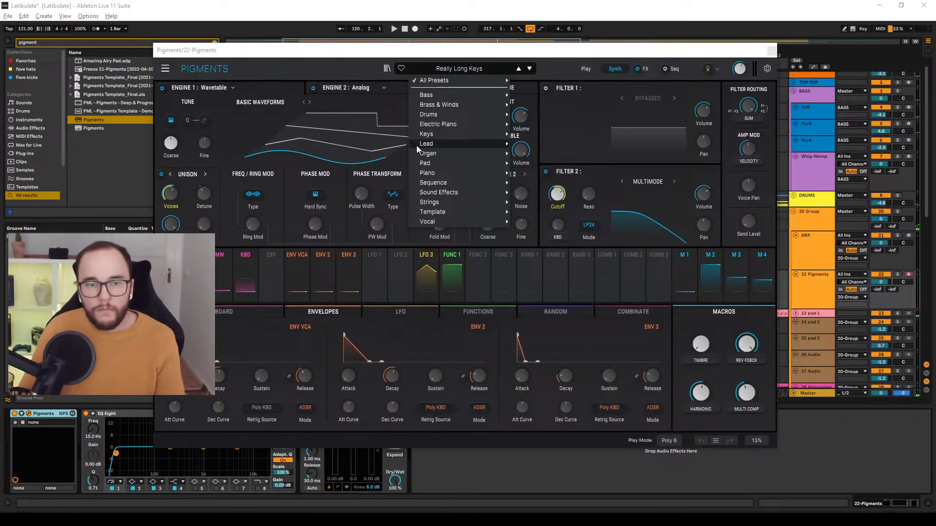
click(548, 99)
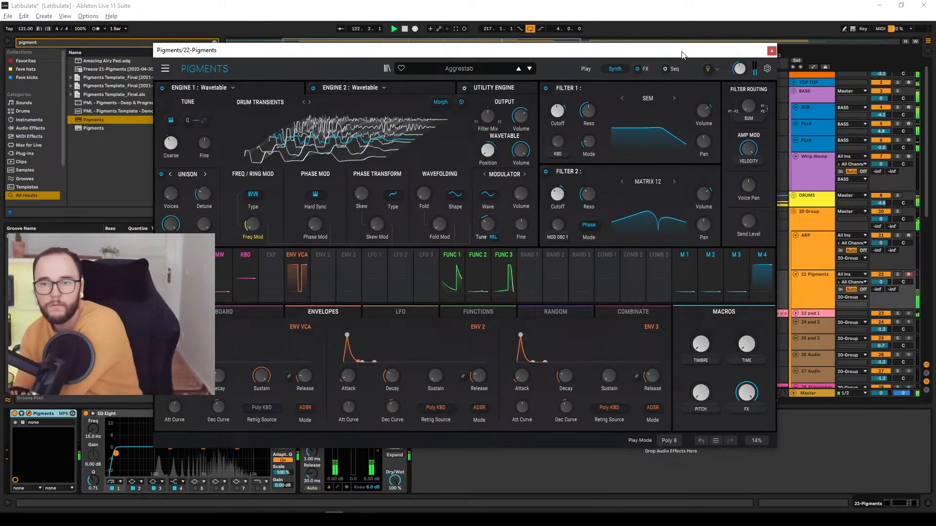
drag(682, 52, 675, 51)
click(765, 52)
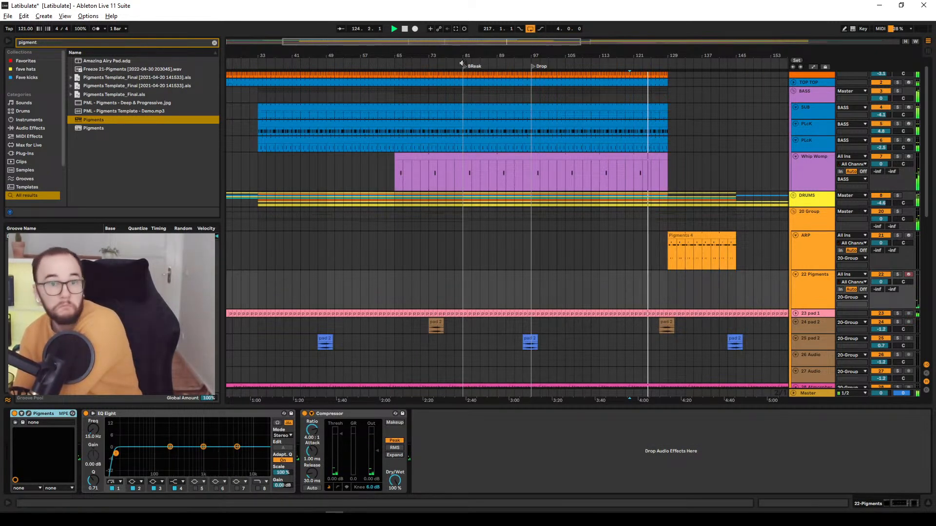
Record a short MIDI phrase on the 22 Pigments track from bar 120, ending at about bar 121.
click(405, 29)
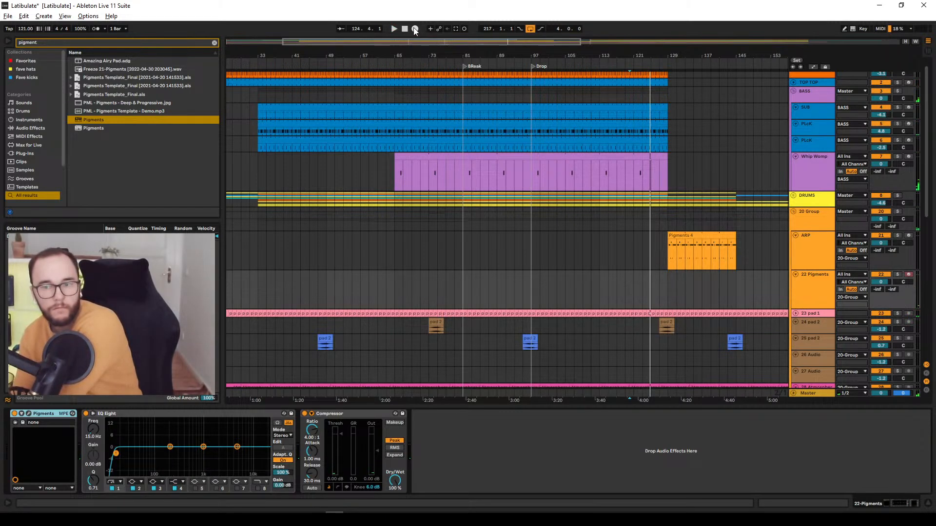
click(415, 29)
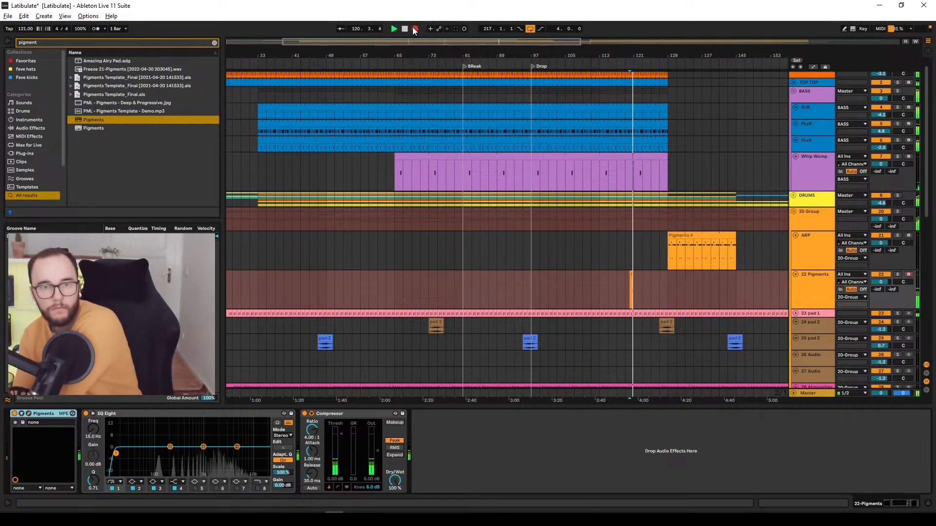
click(405, 28)
Insert an audio track below 22 Pigments and set its audio input to 22-Pigments.
right_click(803, 289)
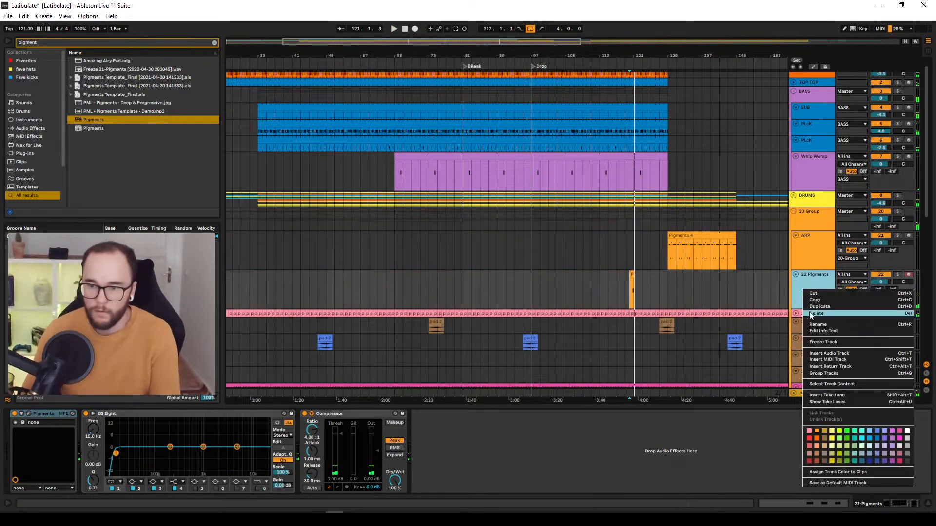
click(815, 361)
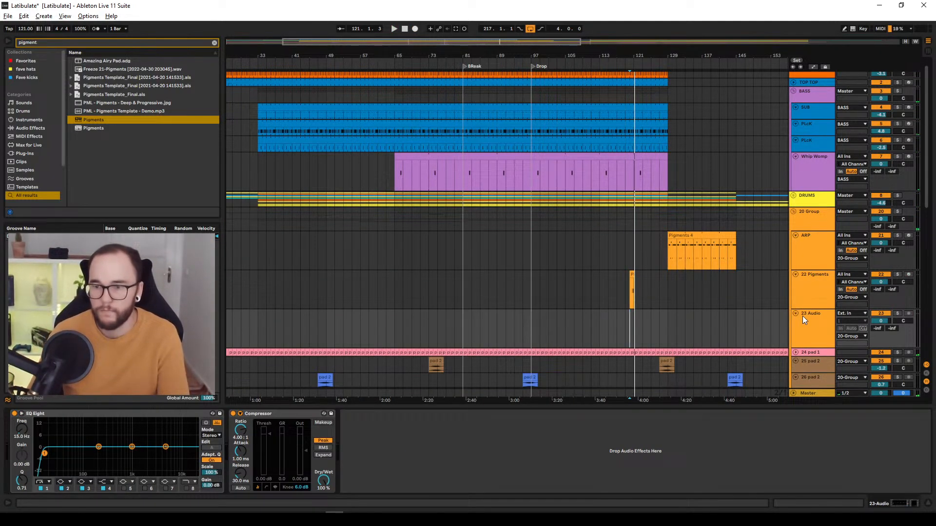
click(851, 314)
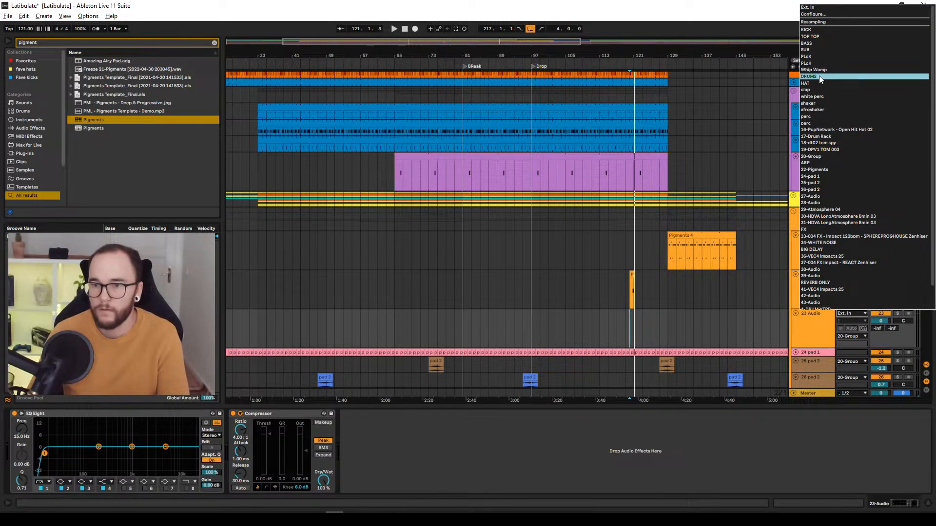
click(826, 169)
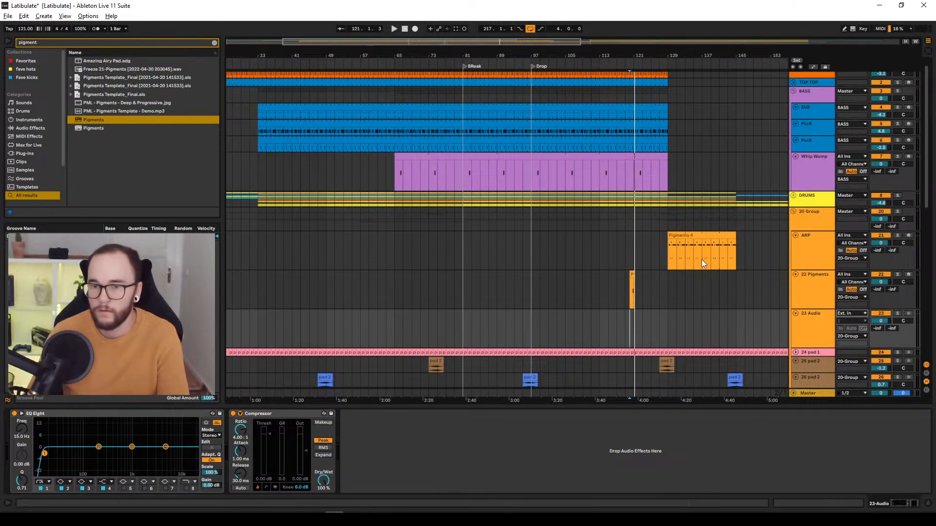
Record the 22 Pigments phrase as audio on the 23 Audio track from bar 120 to nearly bar 122.
click(415, 29)
scroll(639, 320, up, 8)
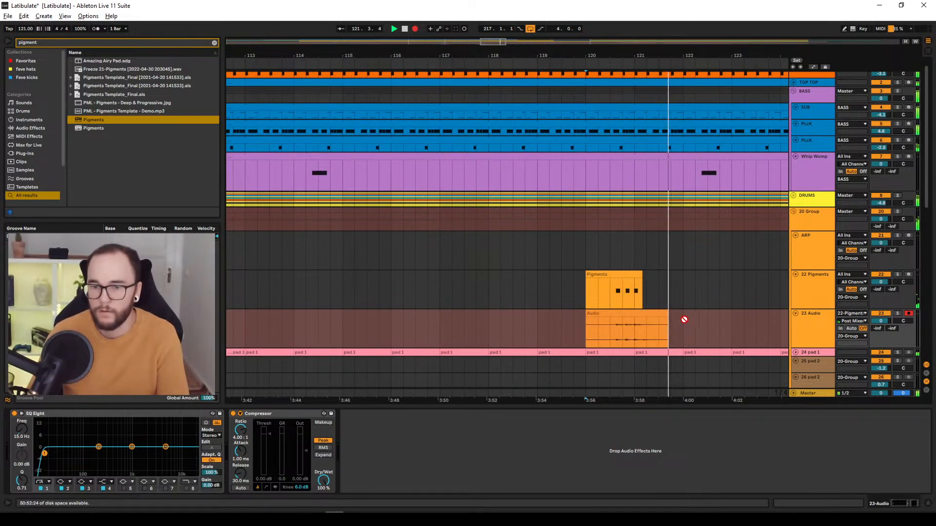
key(space)
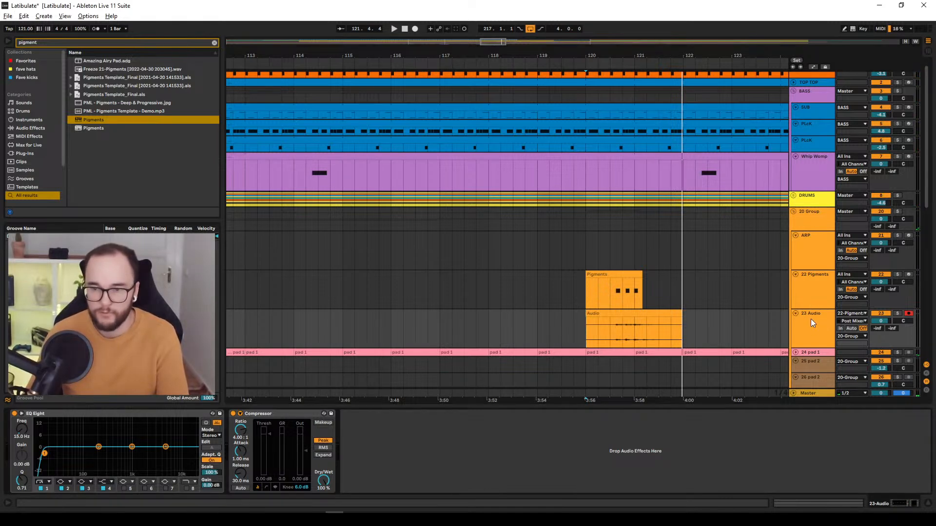
Raise the gain of the newly recorded audio clip on 23 Audio to 19.9 dB.
double_click(629, 330)
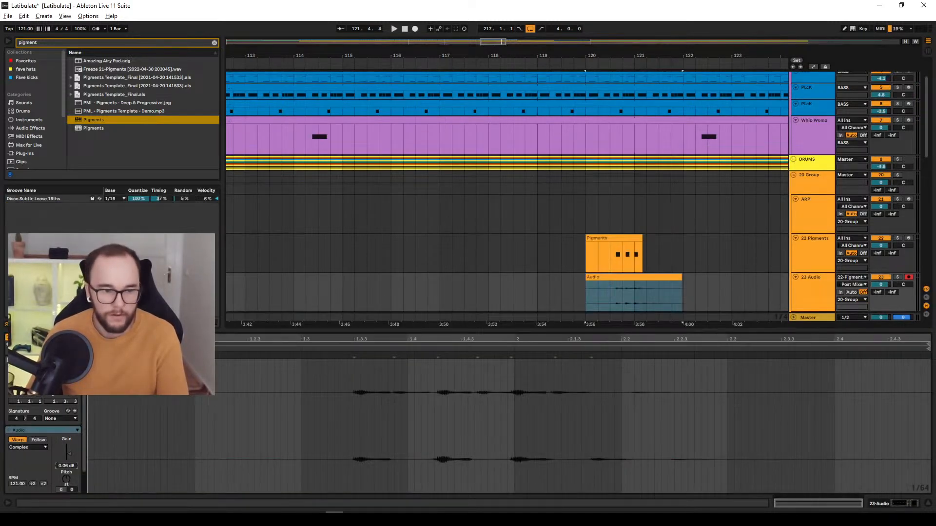
drag(66, 465, 66, 441)
click(660, 280)
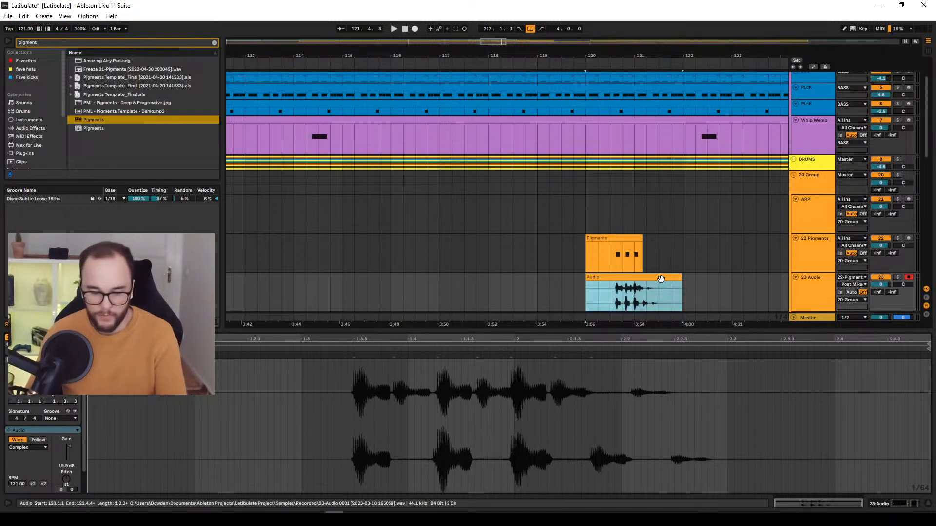
Add a Delay effect to the 23 Audio track and play from just before the recorded clip.
key(ctrl+f)
text(de)
click(84, 68)
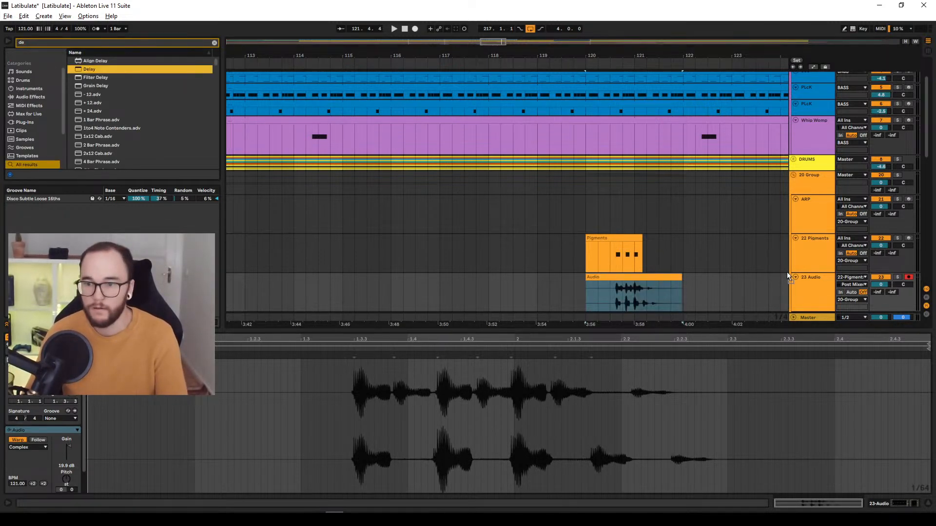
drag(814, 302, 814, 302)
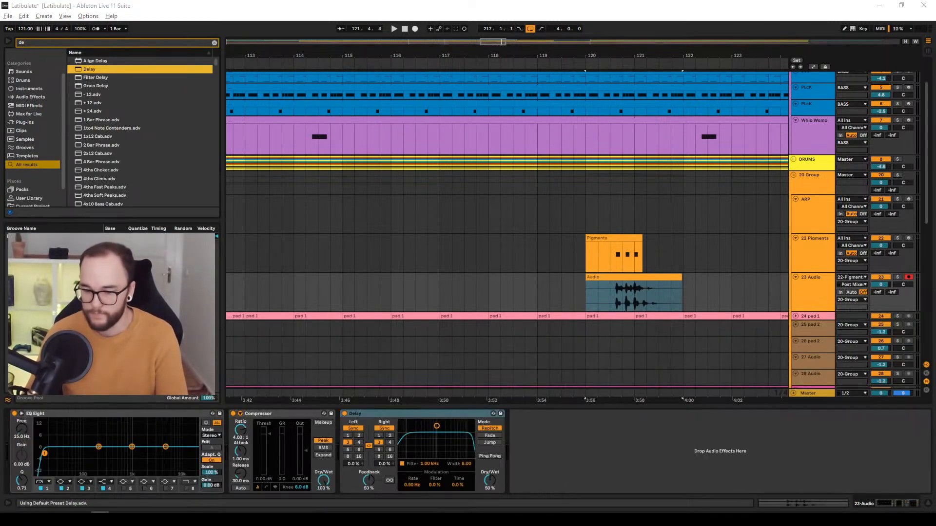
click(572, 304)
key(space)
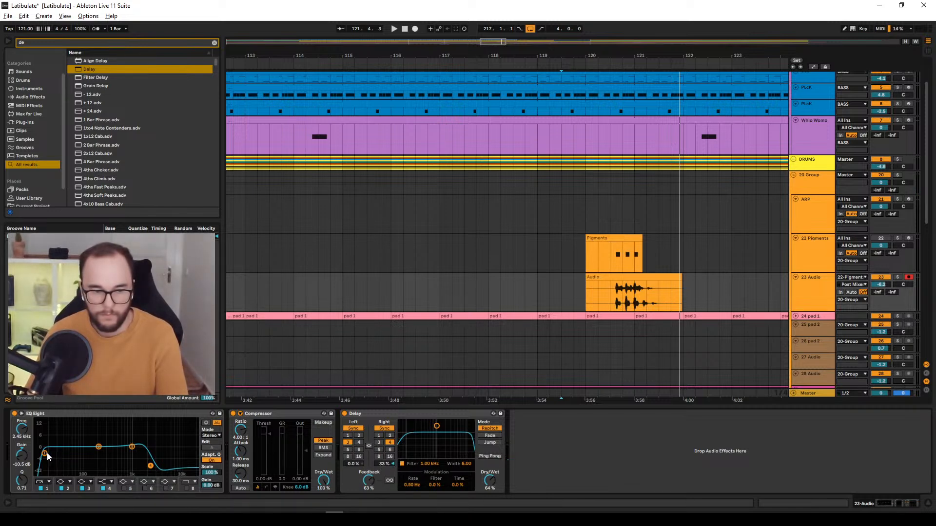
Raise the EQ Eight low cut, pull the high band down to -12.3 dB at 2.97 kHz, and raise the Delay feedback to 91%.
key(space)
drag(45, 454, 92, 459)
mouse_move(151, 466)
mouse_down()
mouse_move(100, 457)
mouse_move(154, 469)
mouse_up()
drag(369, 482, 369, 473)
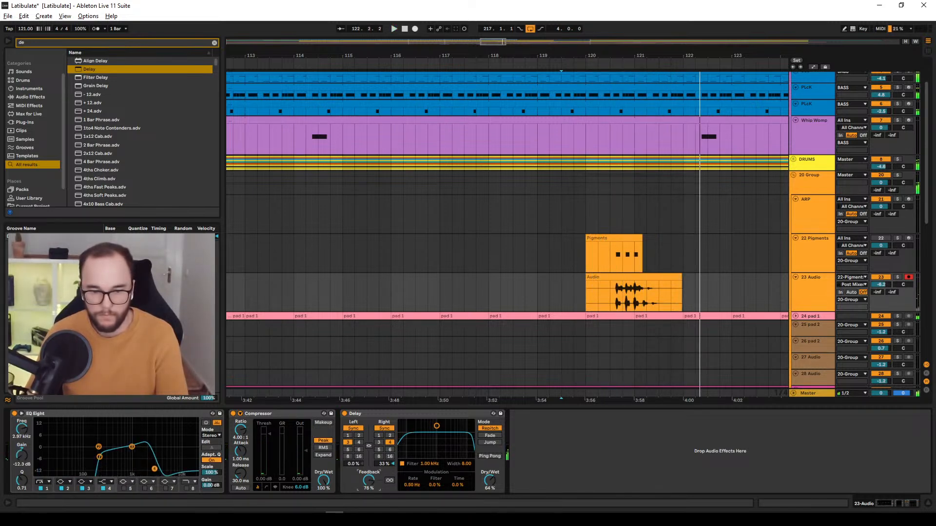
key(space)
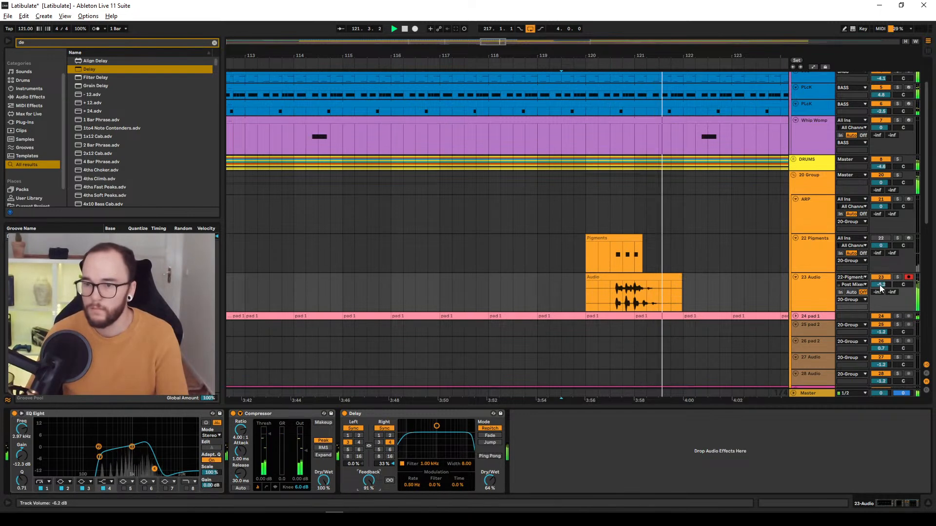
Add a Reverb effect after the Delay on the 23 Audio track.
key(ctrl+f)
text(rev)
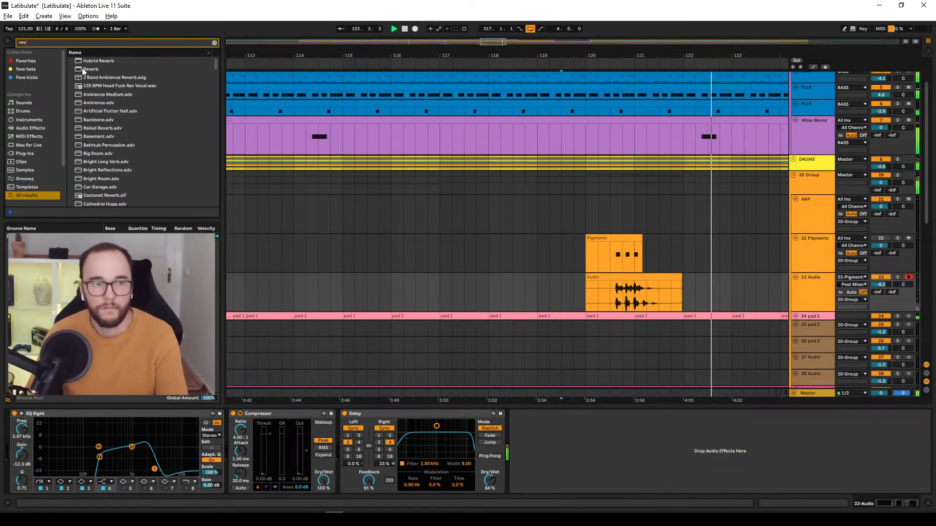
click(86, 70)
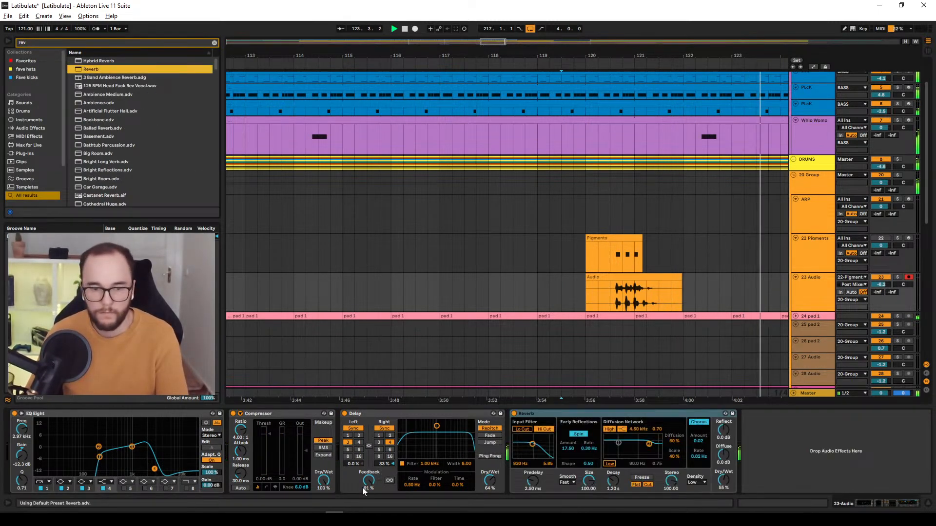
Set the Delay's right channel time to 3 sixteenths and lower the 23 Audio track volume to -7.8 dB.
click(379, 444)
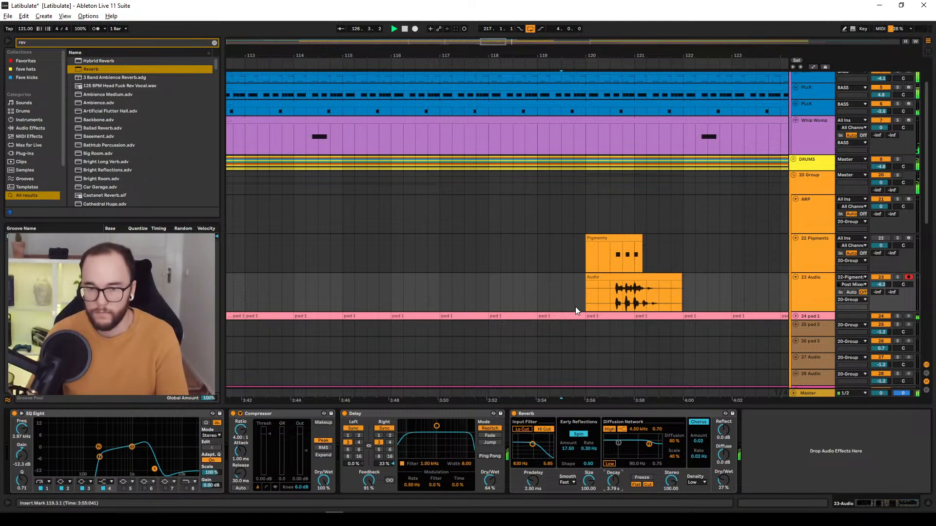
key(space)
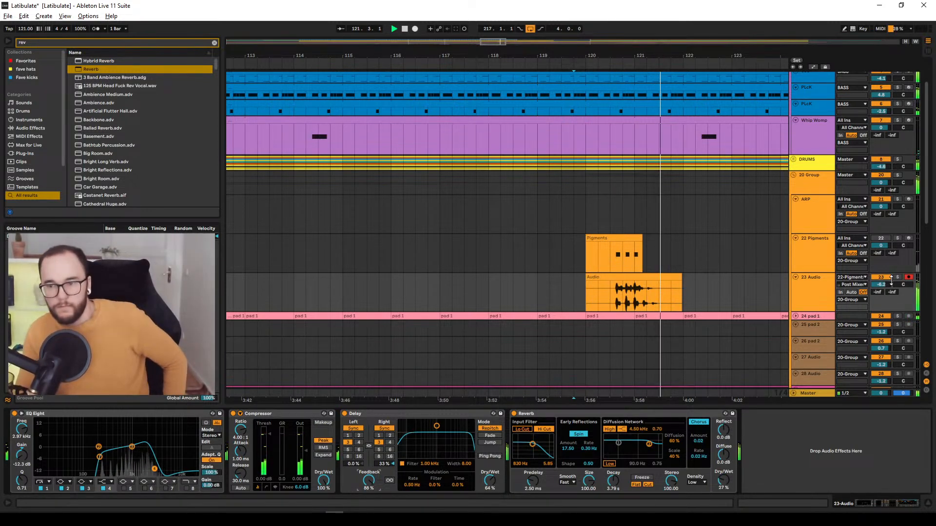
drag(880, 285, 881, 292)
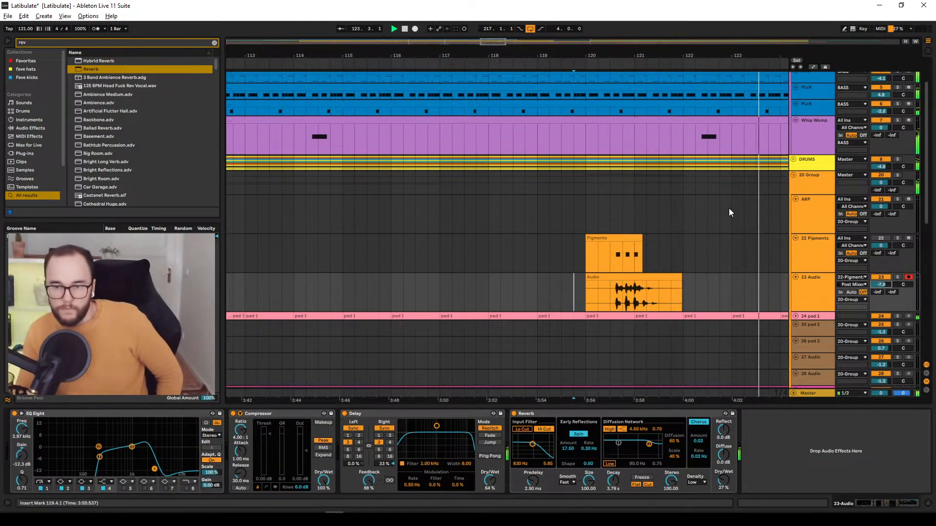
Copy the recorded audio clip on 23 Audio from bar 120 to bar 133.
click(628, 239)
click(665, 277)
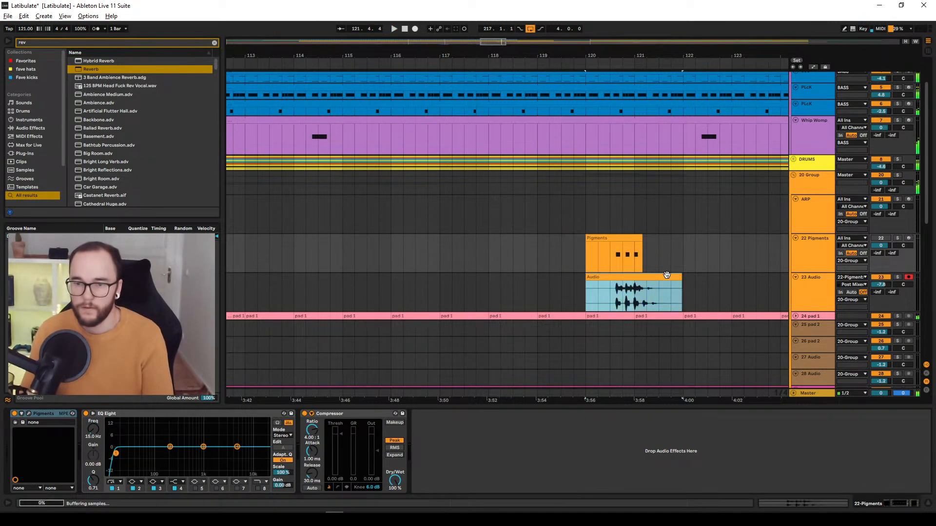
key(space)
scroll(635, 287, down, 5)
drag(589, 277, 717, 281)
Transpose the copied audio clip at bar 133 down 12 semitones and play it.
double_click(718, 280)
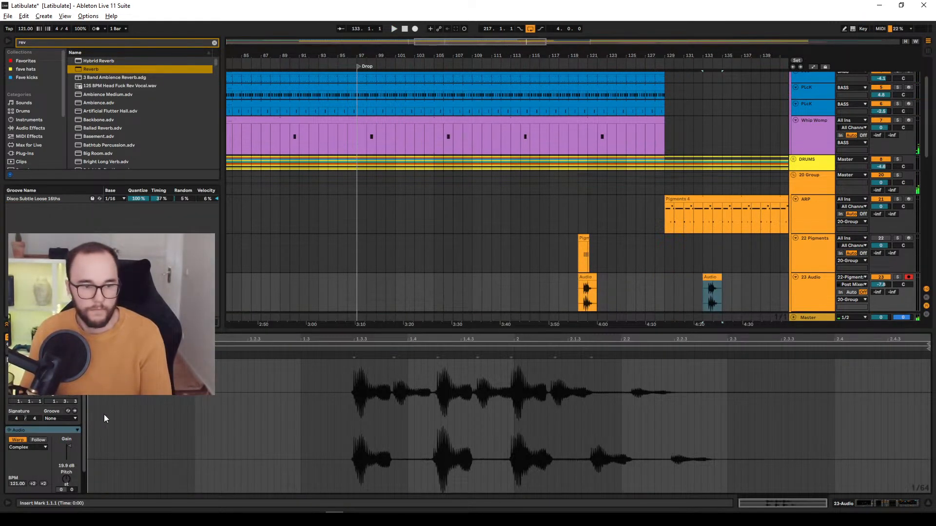
click(116, 462)
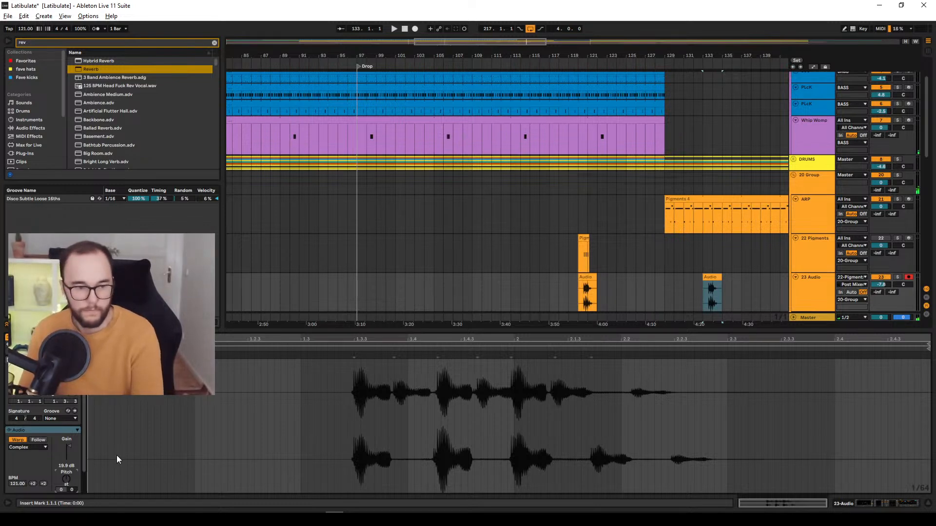
scroll(703, 295, up, 4)
click(705, 292)
key(space)
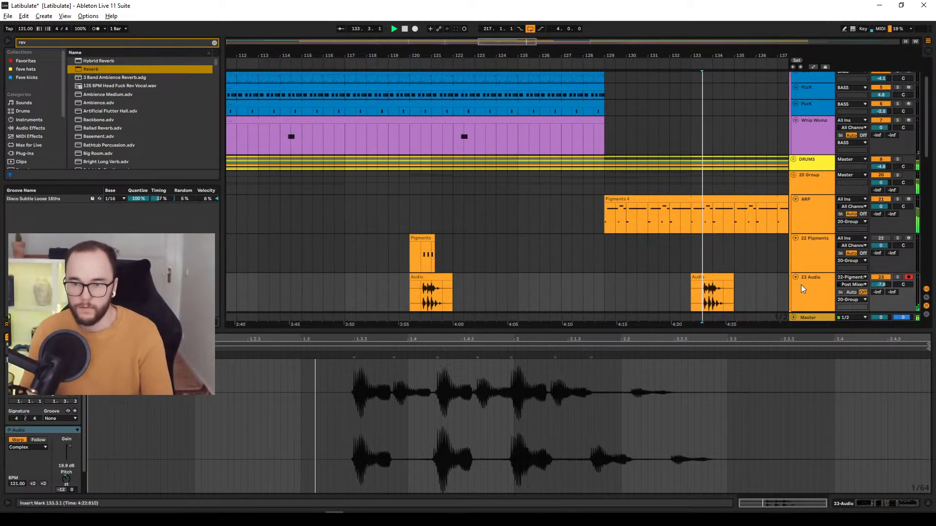
Show the 23 Audio device chain and listen to the stab clips in the context of the arrangement.
double_click(803, 284)
scroll(604, 258, down, 5)
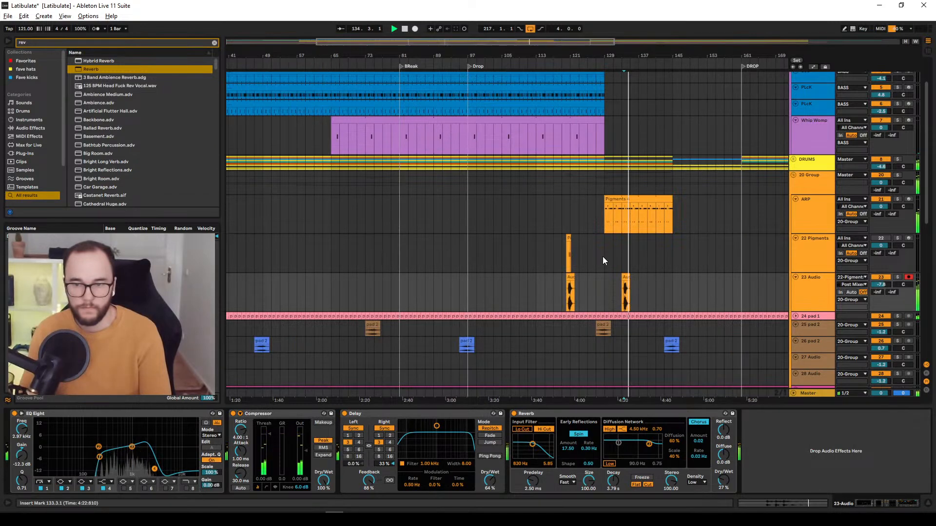
scroll(585, 280, down, 5)
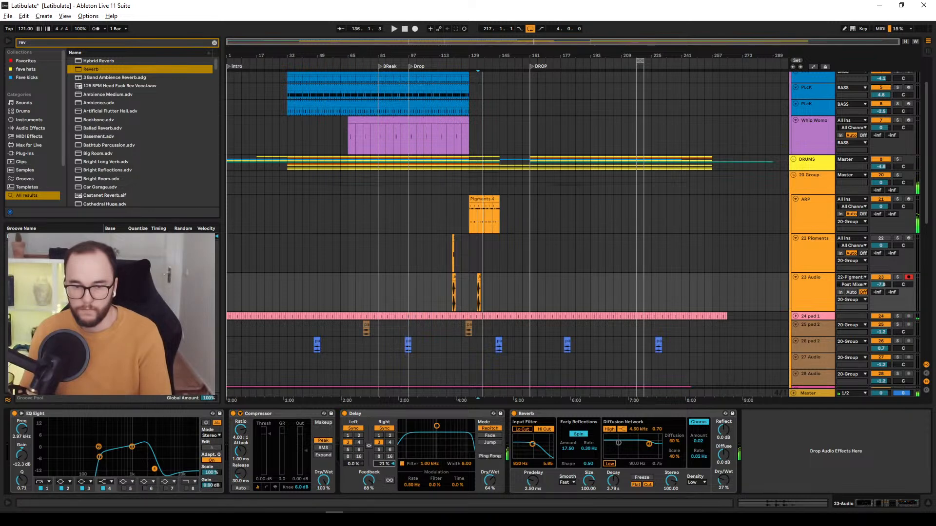
click(470, 288)
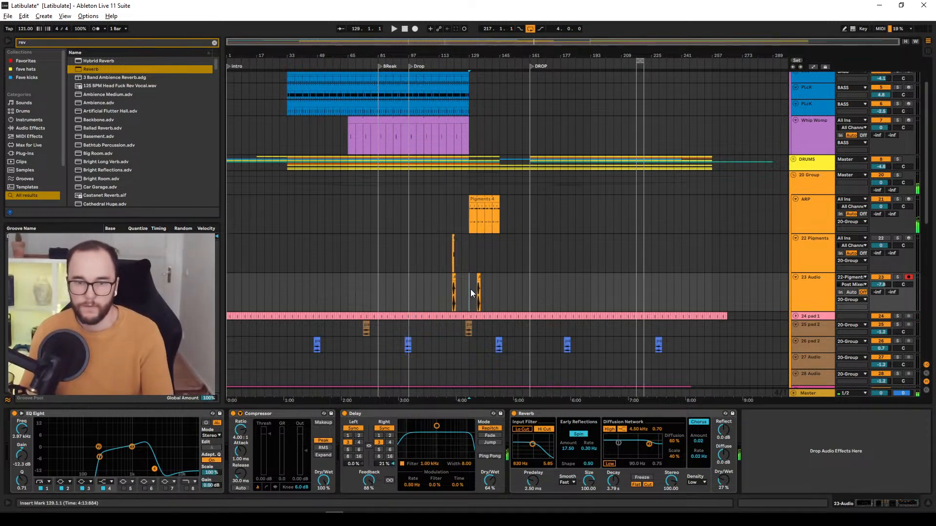
click(454, 289)
click(401, 291)
key(space)
drag(514, 289, 386, 287)
key(z)
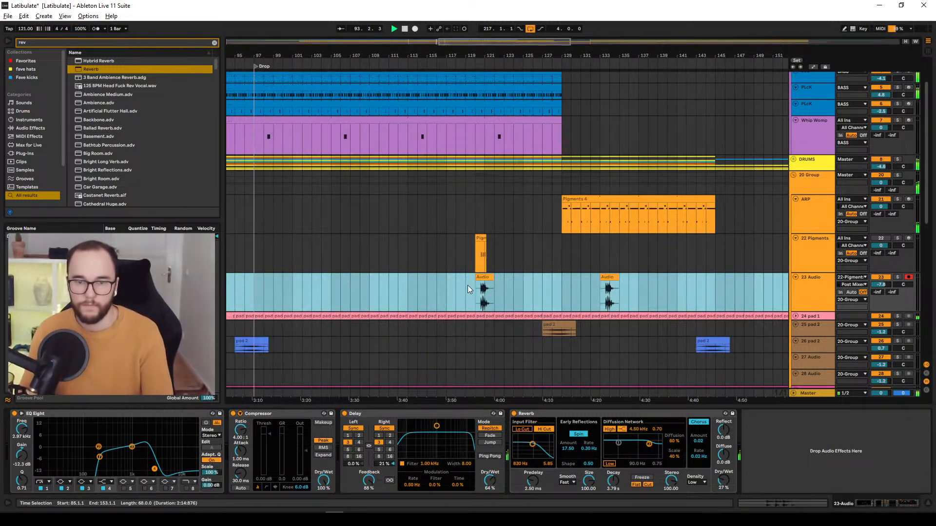
click(467, 288)
key(space)
key(space)
scroll(481, 280, down, 3)
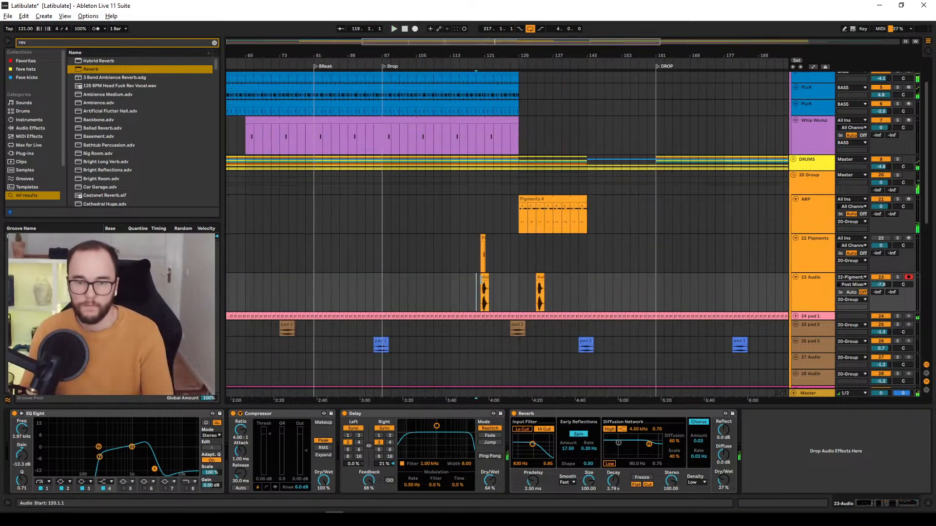
Move the MIDI clip on the 22 Pigments track from bar 120 to bar 86.
click(824, 252)
drag(484, 238, 338, 237)
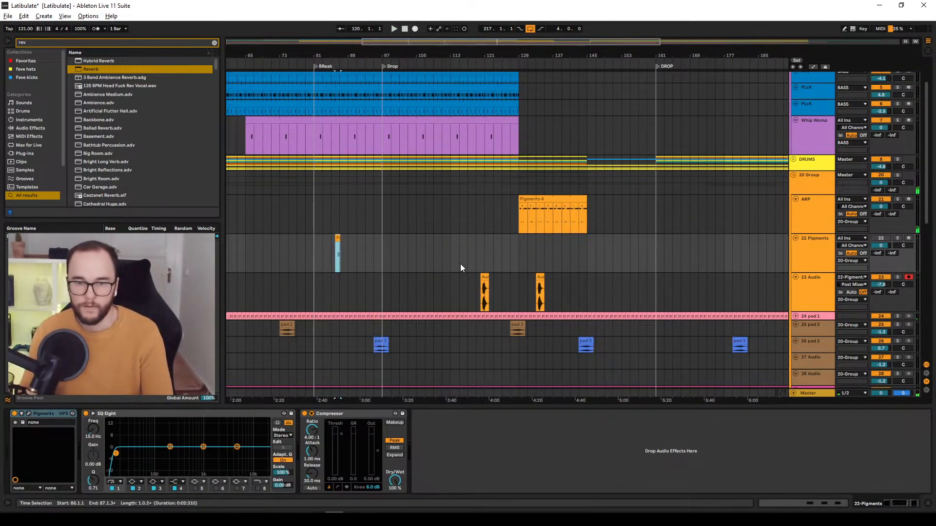
Recolour the audio clips at bars 133 and 120 on 23 Audio in purple and magenta.
scroll(473, 287, left, 2)
click(585, 281)
right_click(588, 276)
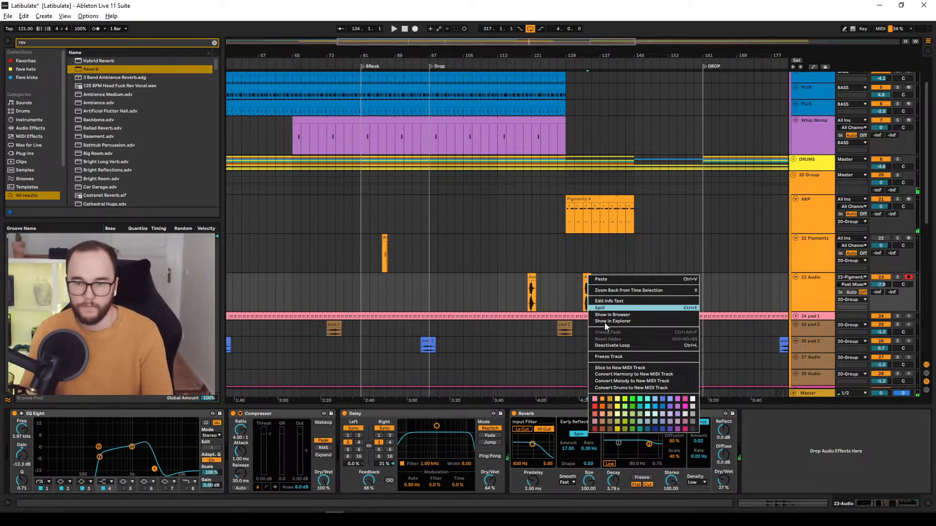
click(679, 405)
right_click(534, 277)
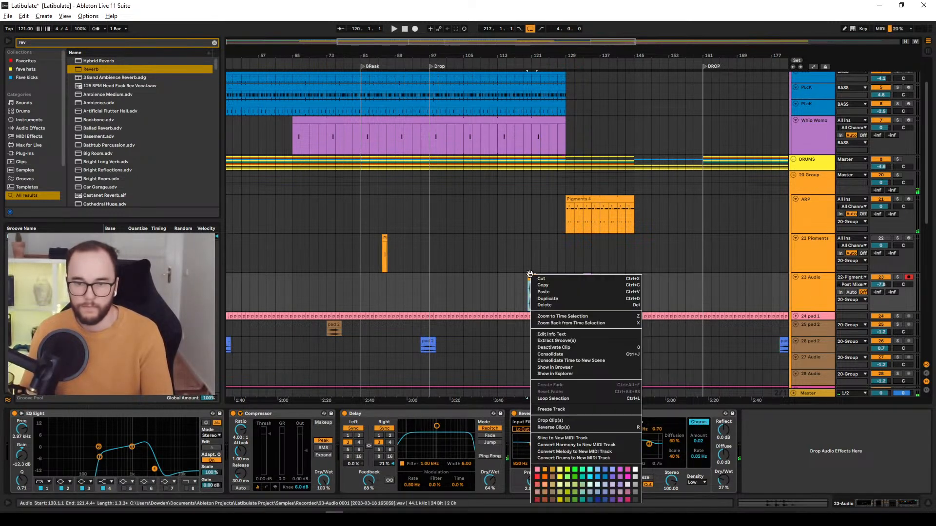
click(628, 480)
Open the Pigments plug-in window on 22 Pigments and turn the track back on.
scroll(395, 285, left, 2)
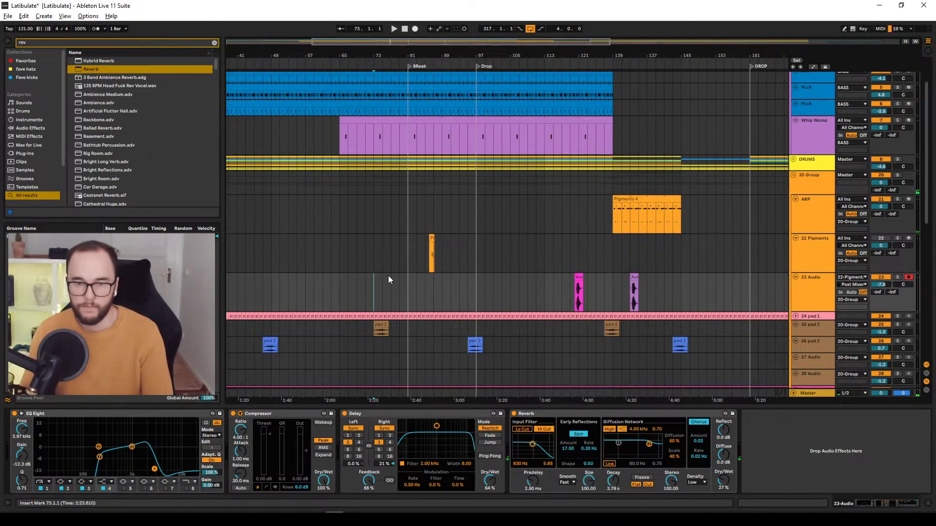
click(432, 238)
click(817, 257)
click(29, 414)
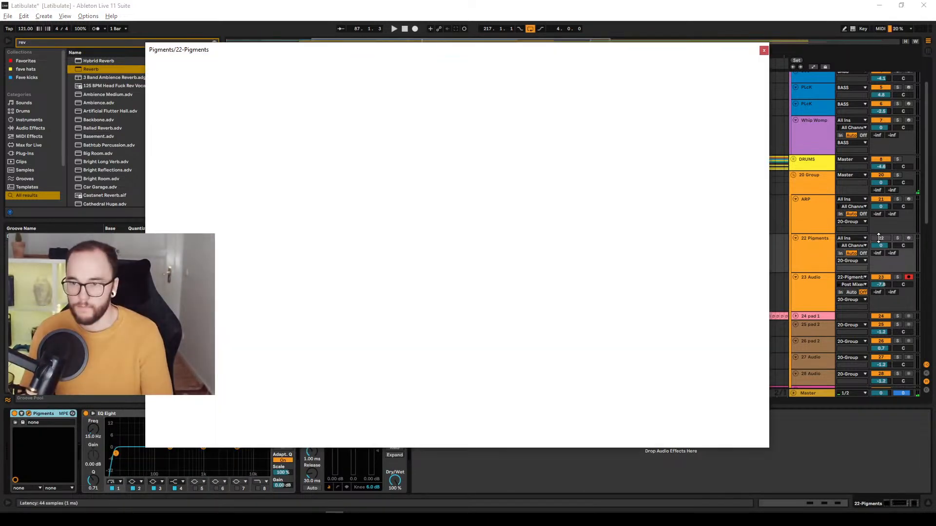
click(881, 237)
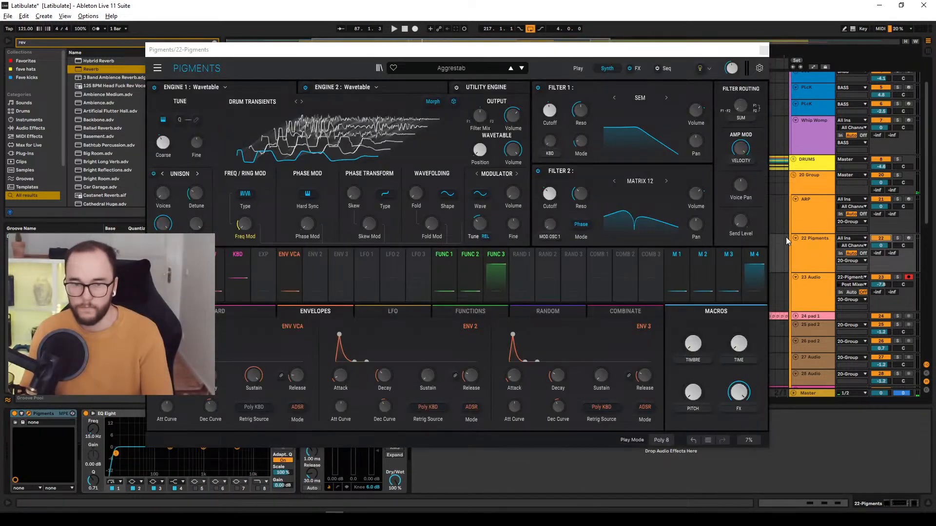
Arm the 22 Pigments track for live playing and audition successive presets, settling on Boards of Zelina.
click(522, 69)
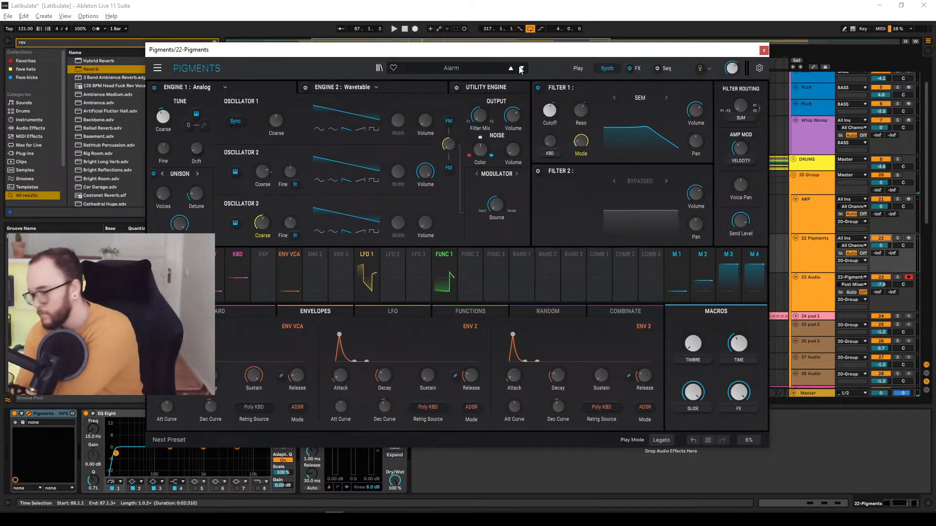
click(909, 239)
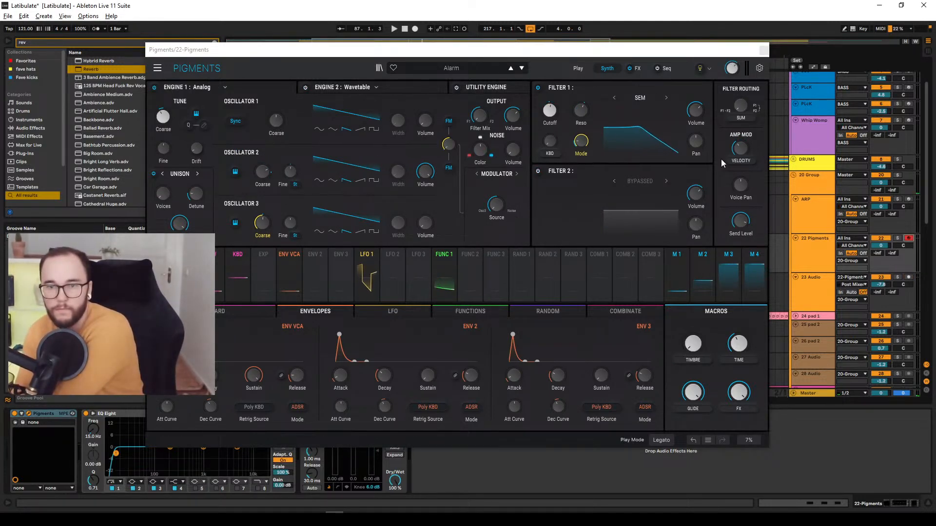
click(522, 69)
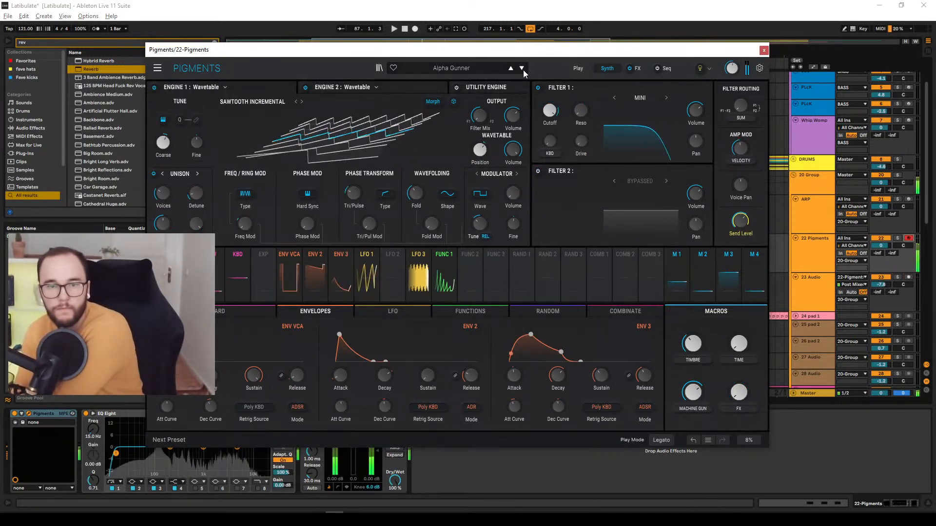
click(522, 68)
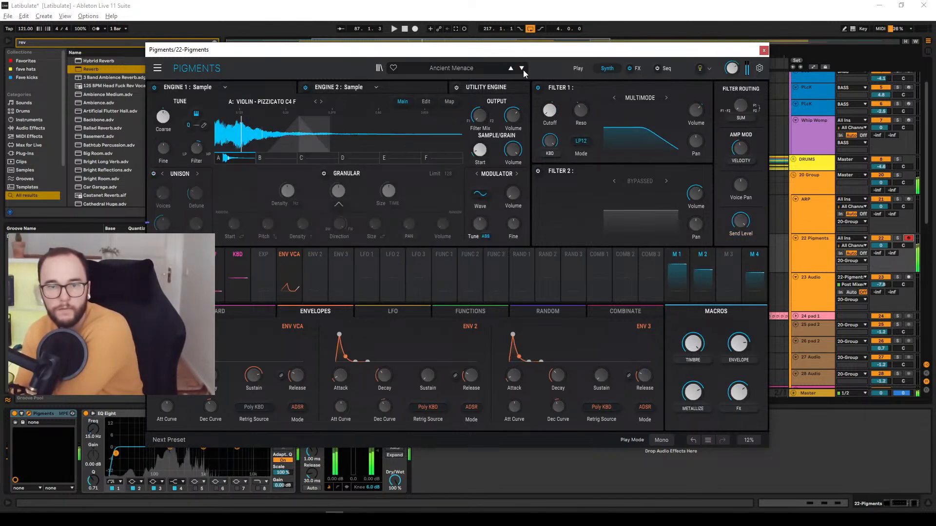
click(522, 69)
click(521, 69)
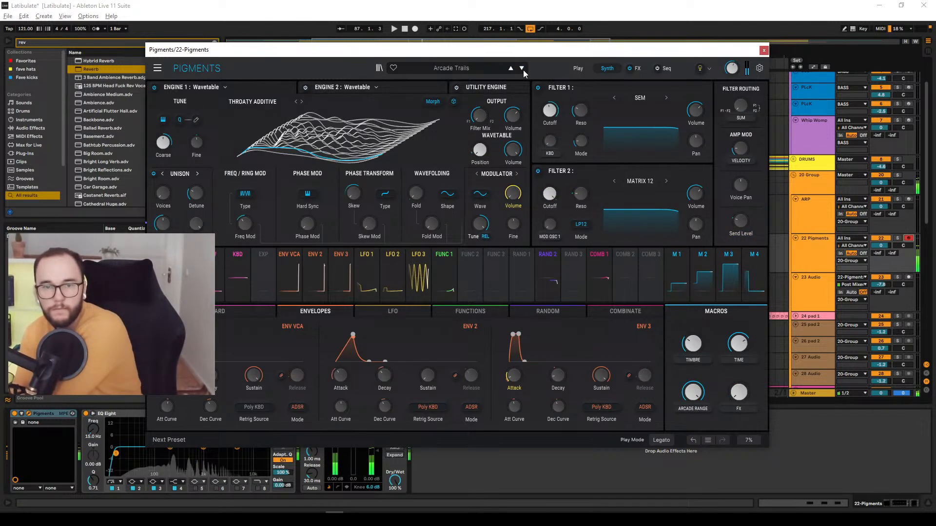
click(522, 68)
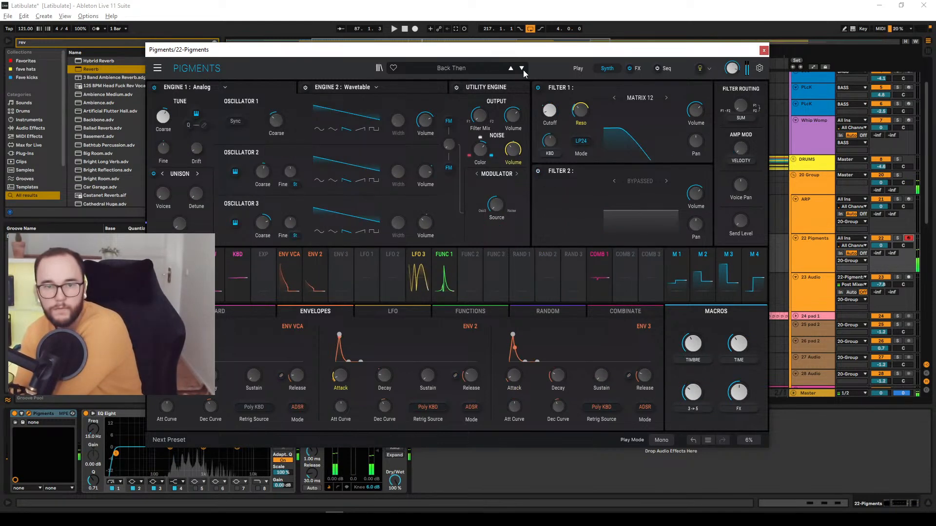
click(522, 69)
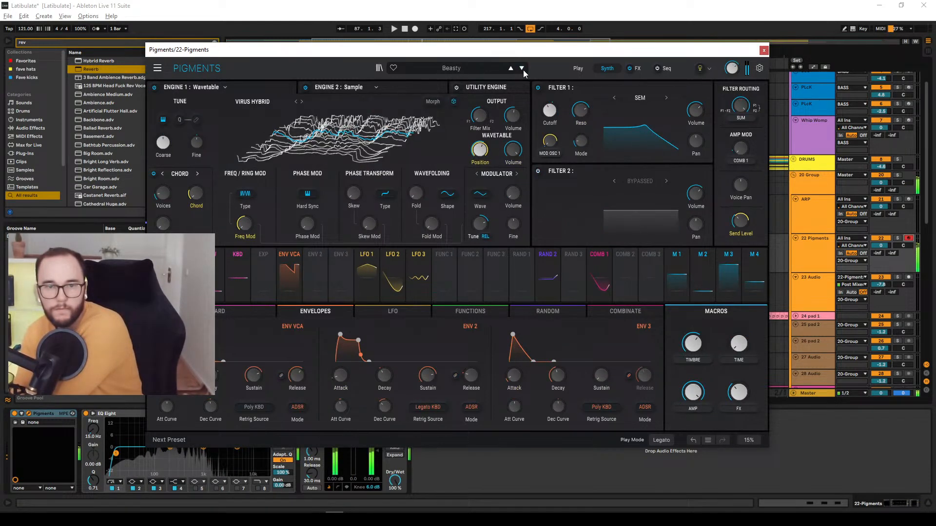
click(522, 69)
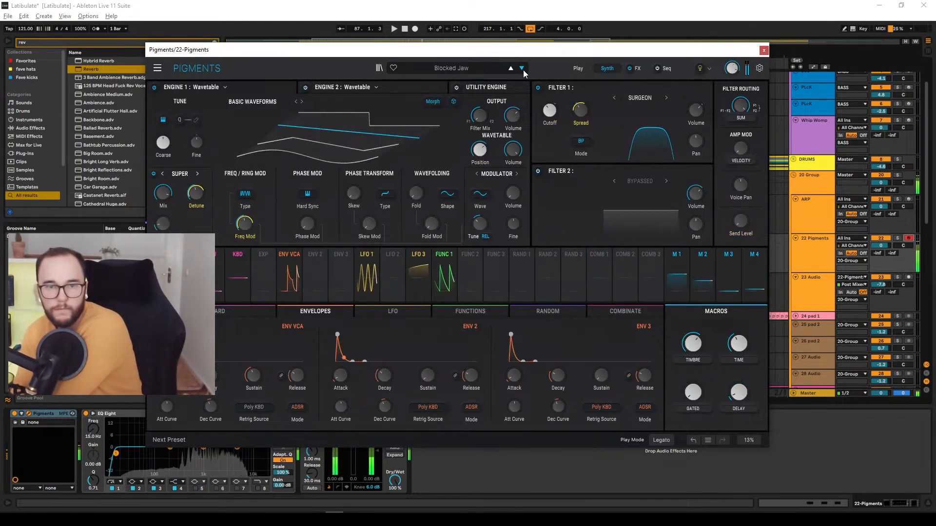
click(522, 68)
click(521, 68)
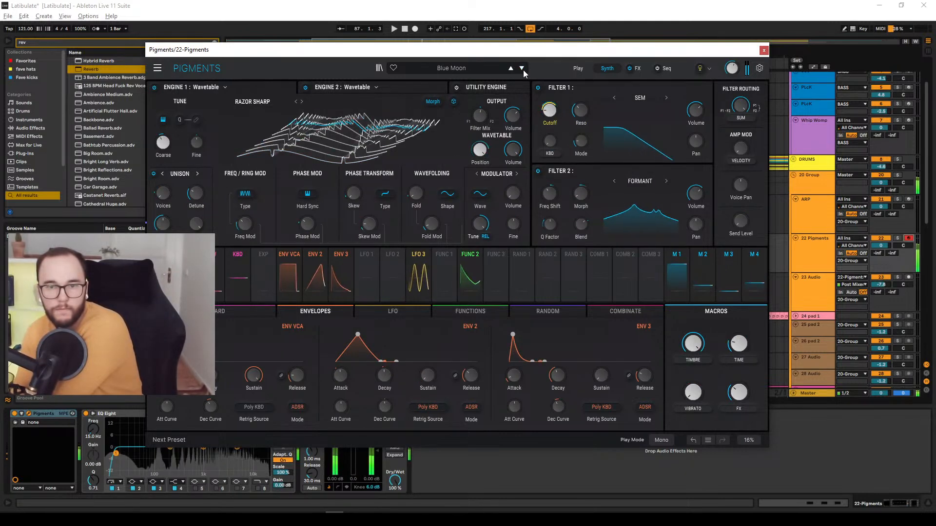
click(522, 68)
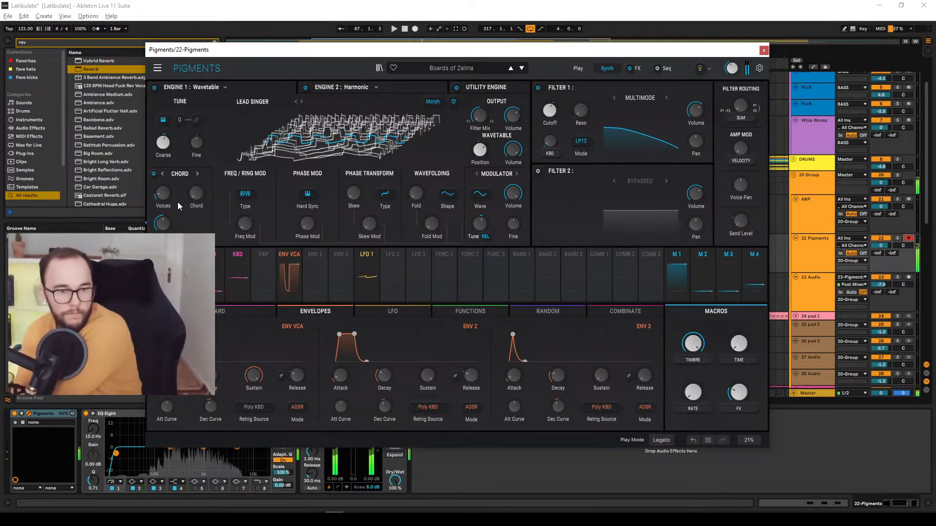
Show the Harmonic engine 2 settings and raise the Rate and FX macros, with the Timbre macro at 1.00.
double_click(158, 141)
click(342, 87)
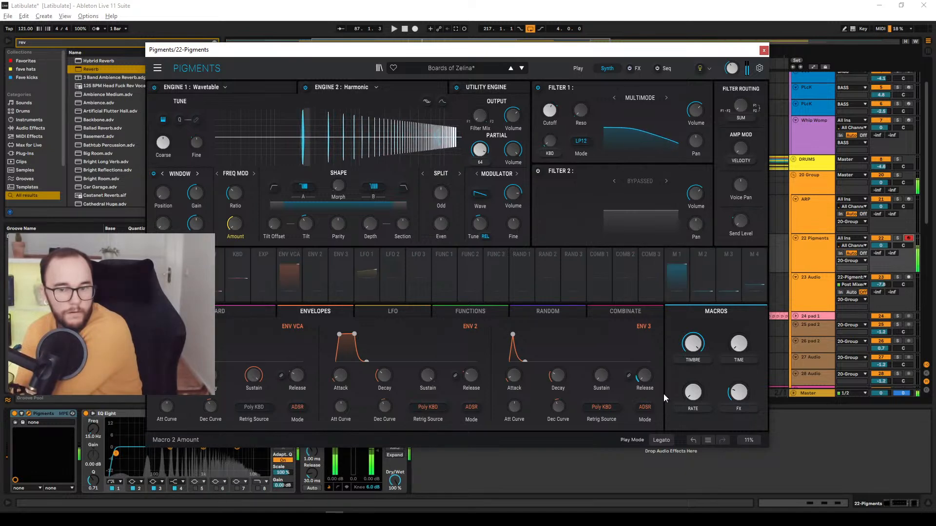
drag(692, 344, 693, 359)
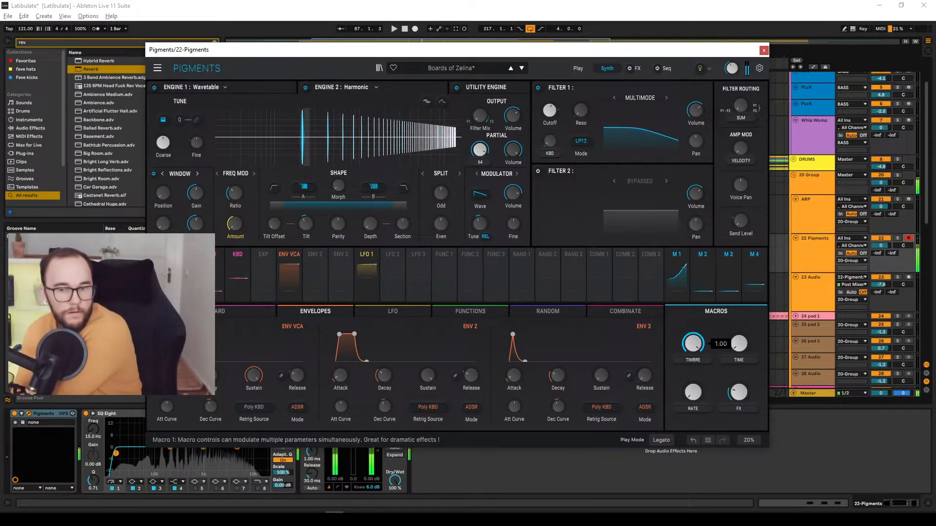
drag(697, 393, 697, 384)
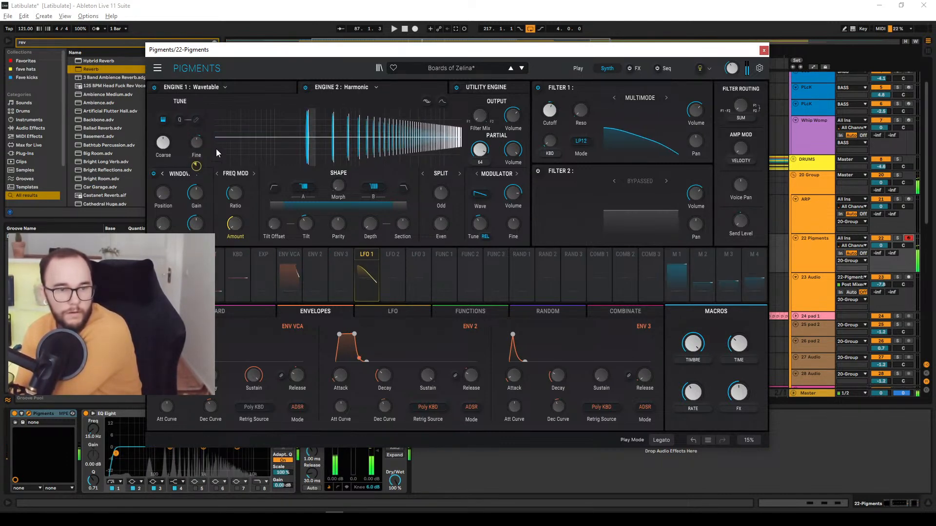
Set LFO 1's modulation amounts to 0.00 for Engine 1 fine, -0.01 for Engine 2 fine and 0.03 for the utility oscillator fine.
click(366, 276)
click(363, 294)
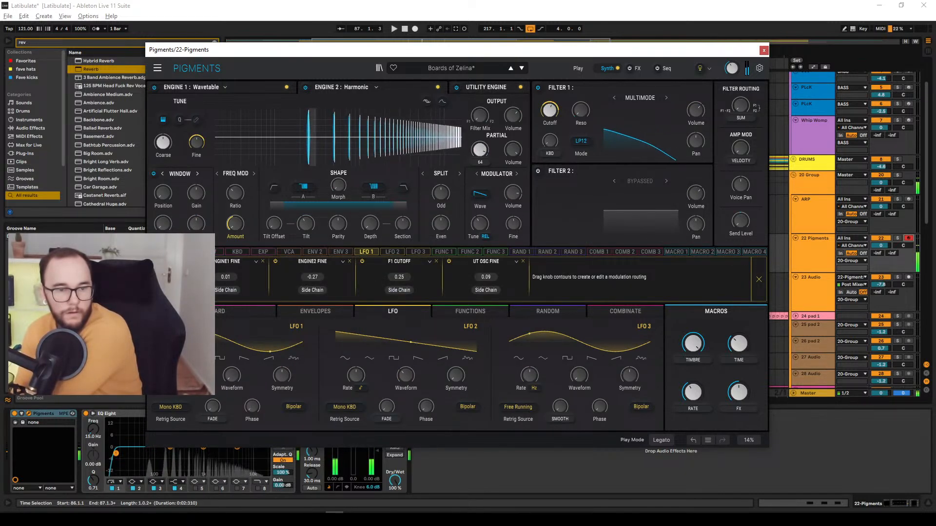
drag(304, 275, 305, 278)
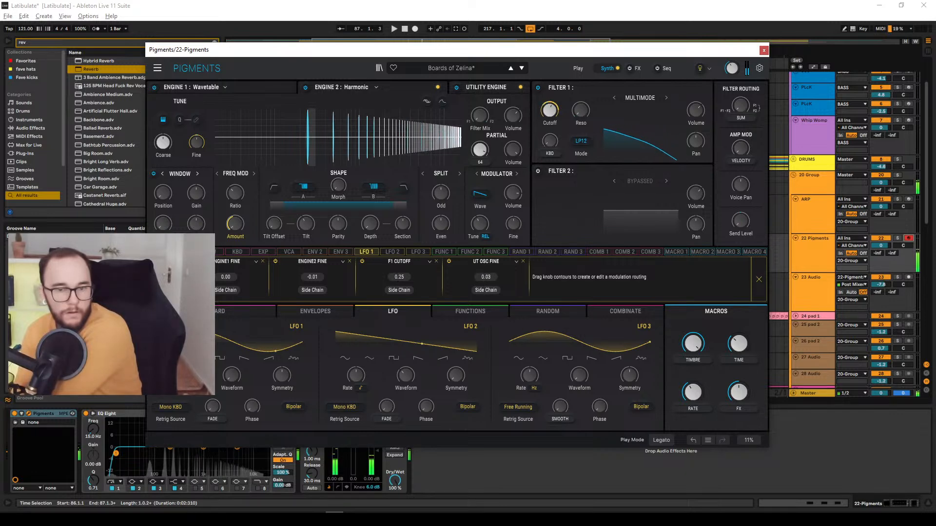
click(759, 280)
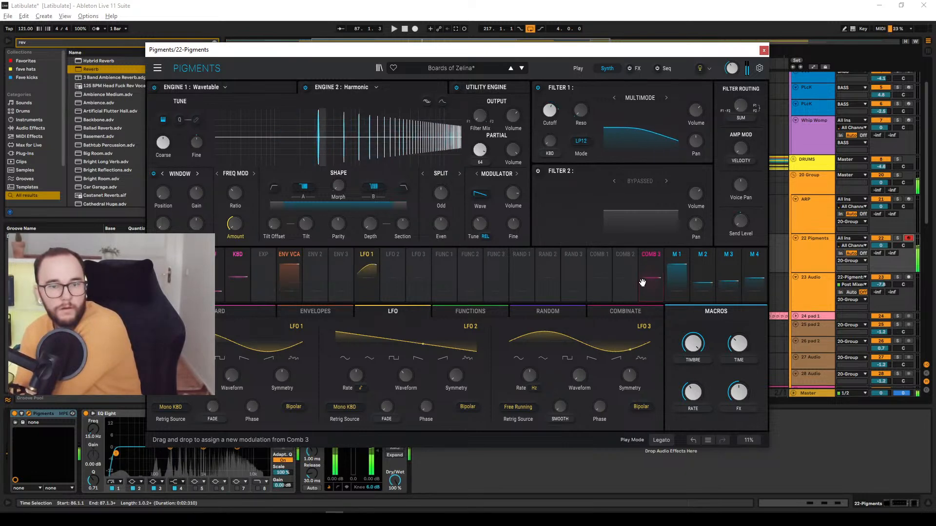
Inspect the patch's effects chain, synth page and keyboard play settings.
mouse_move(510, 222)
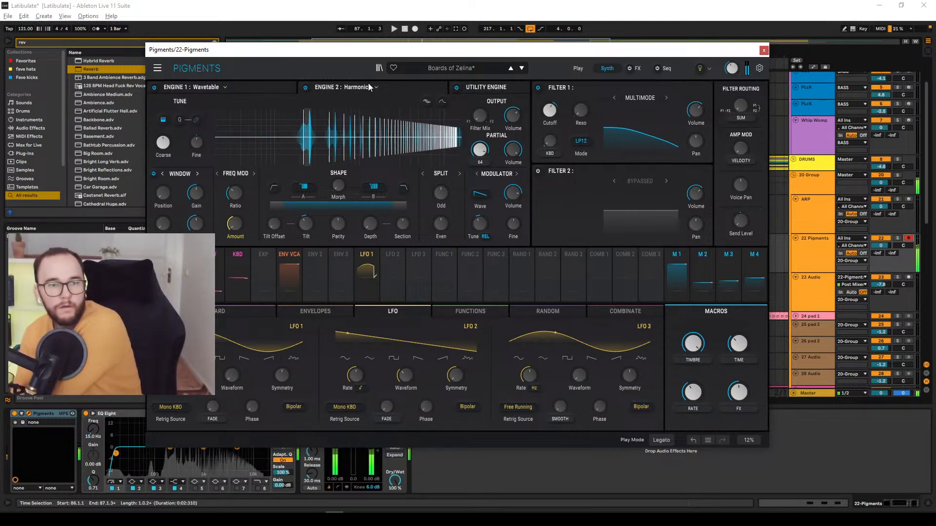
click(639, 69)
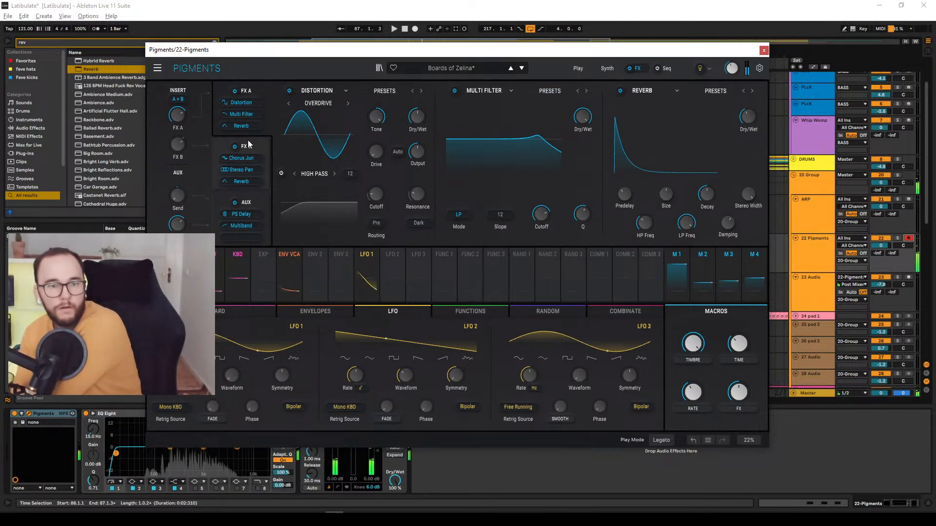
click(580, 68)
click(606, 69)
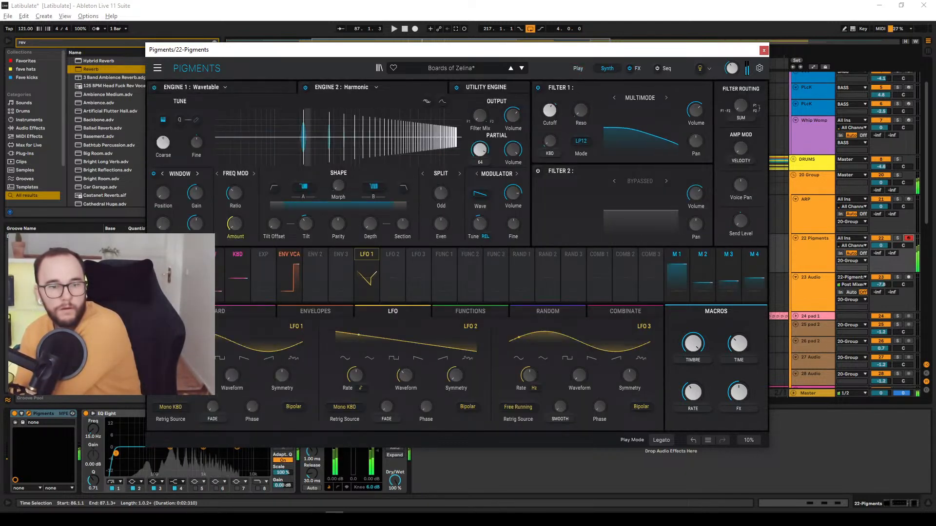
click(220, 311)
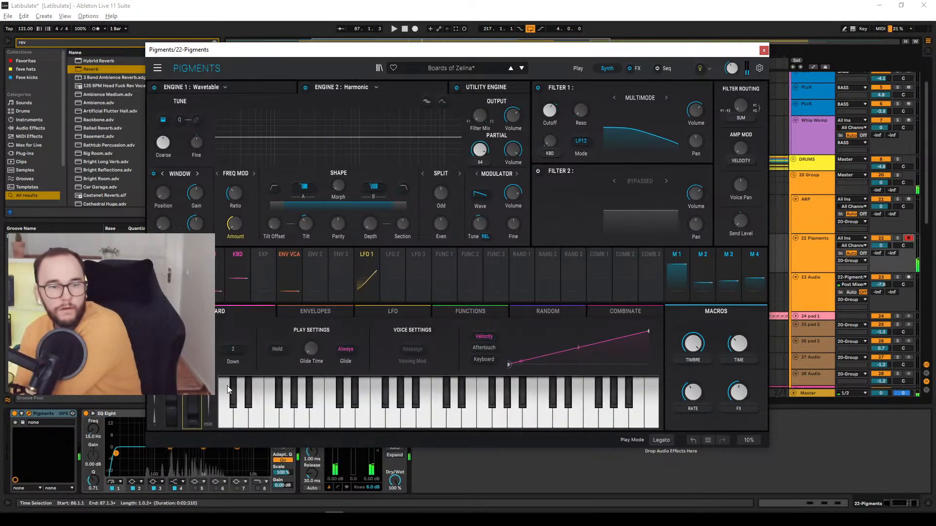
Lower the Timbre macro of the Boards of Zelina patch to about half and close the Pigments window.
click(291, 272)
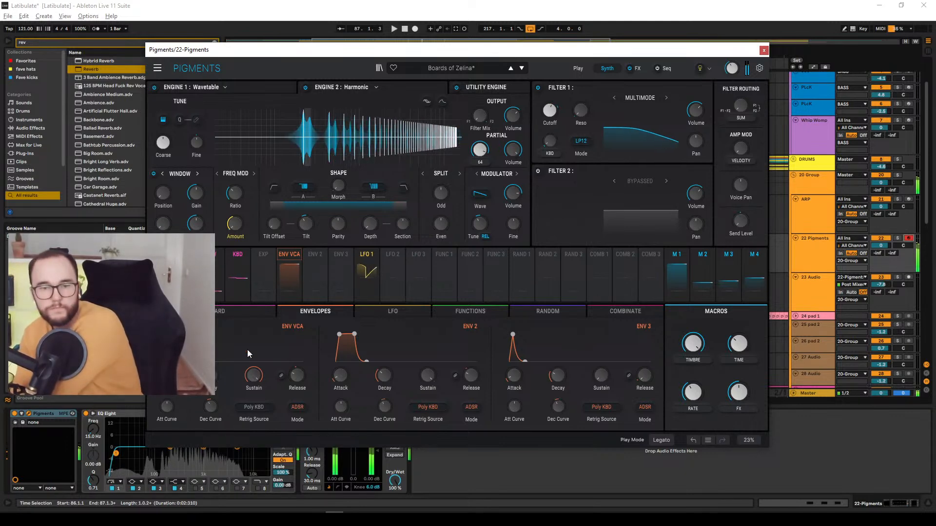
drag(692, 344, 693, 389)
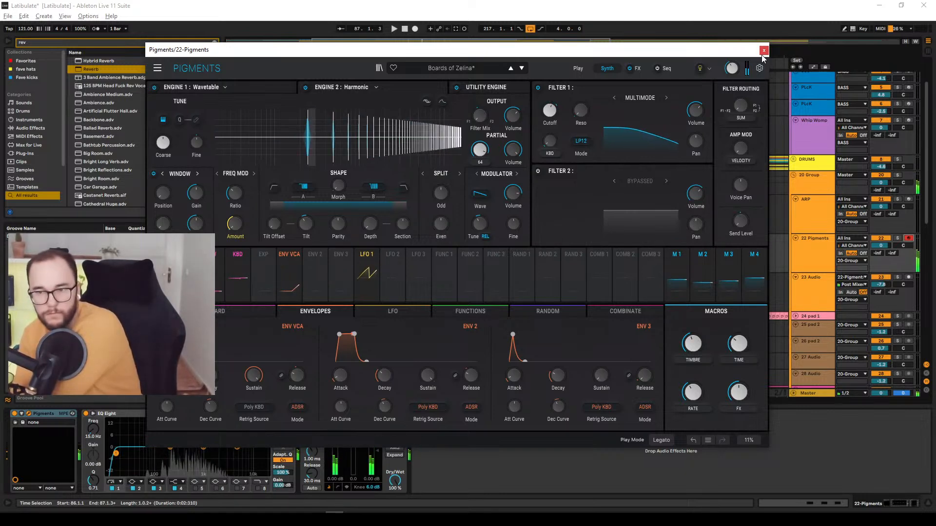
click(764, 50)
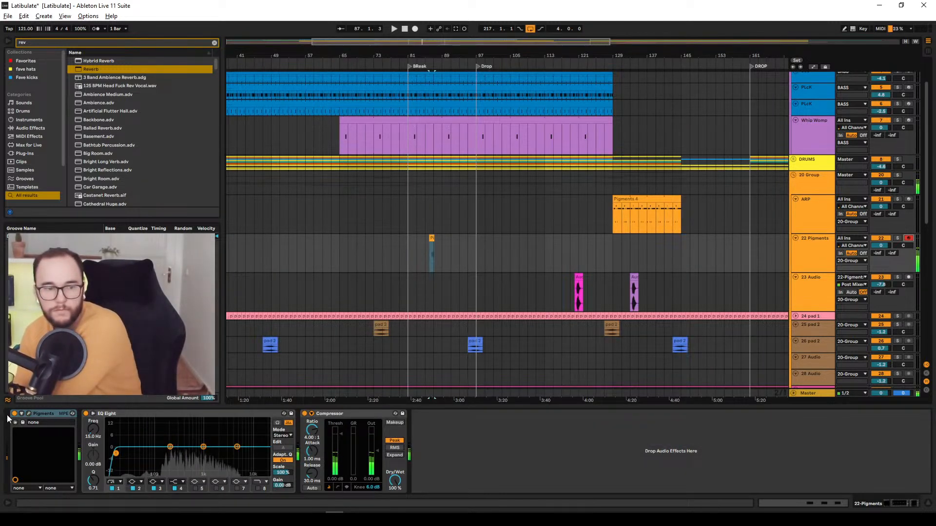
Reopen Pigments on 22 Pigments, try out the mod wheel in the keyboard settings, and close the window.
click(28, 413)
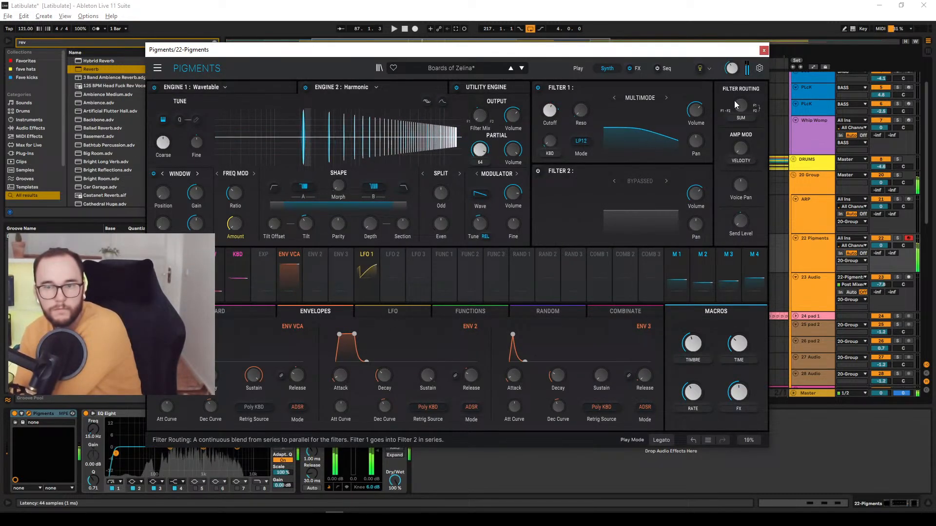
click(259, 270)
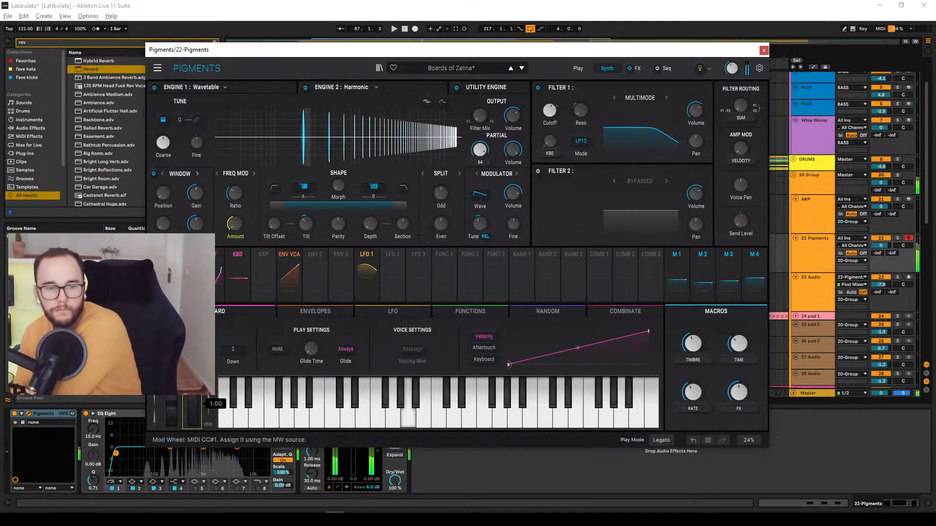
drag(193, 412, 192, 425)
mouse_move(166, 408)
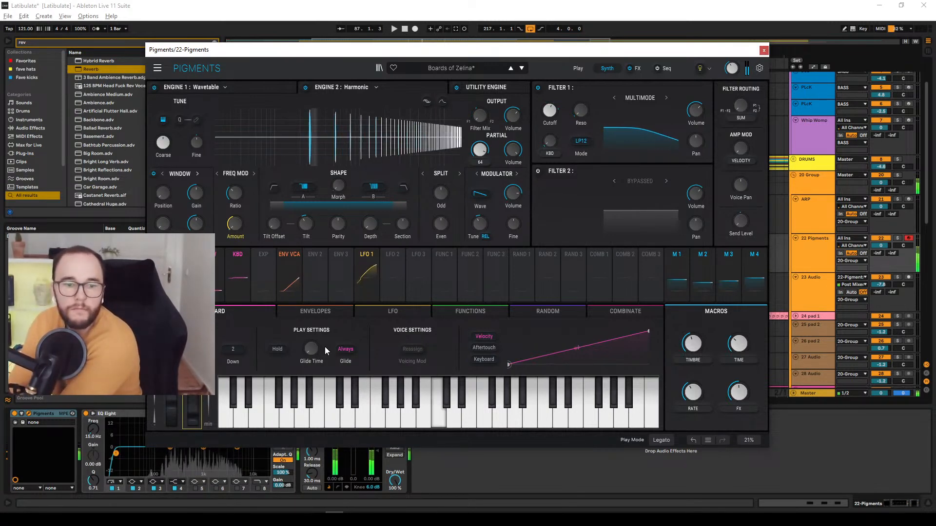
mouse_move(317, 354)
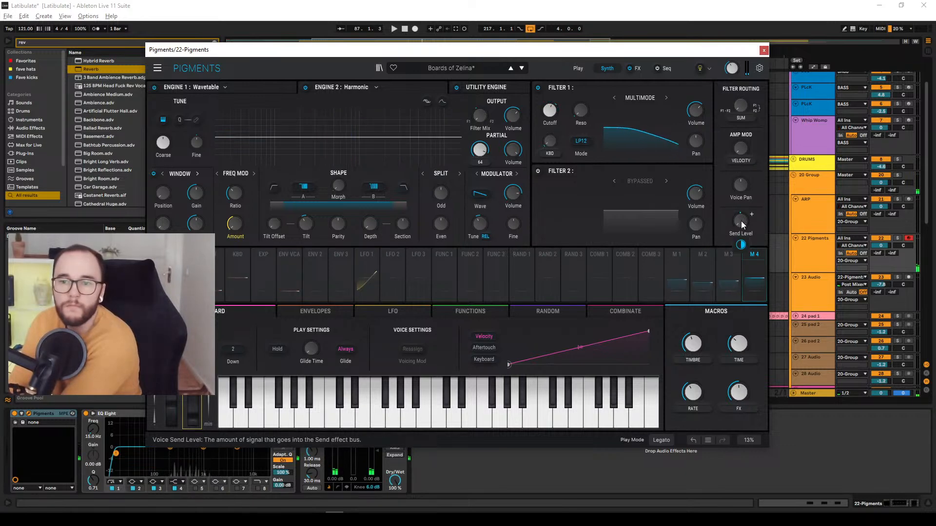
click(763, 49)
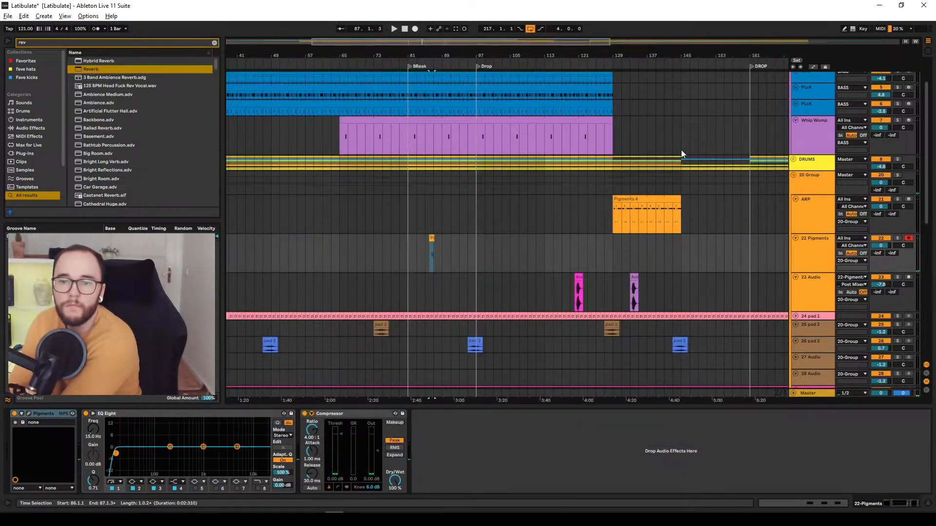
Play the arrangement from bar 87 and from bar 99 to audition the new 22 Pigments sound in context.
click(395, 30)
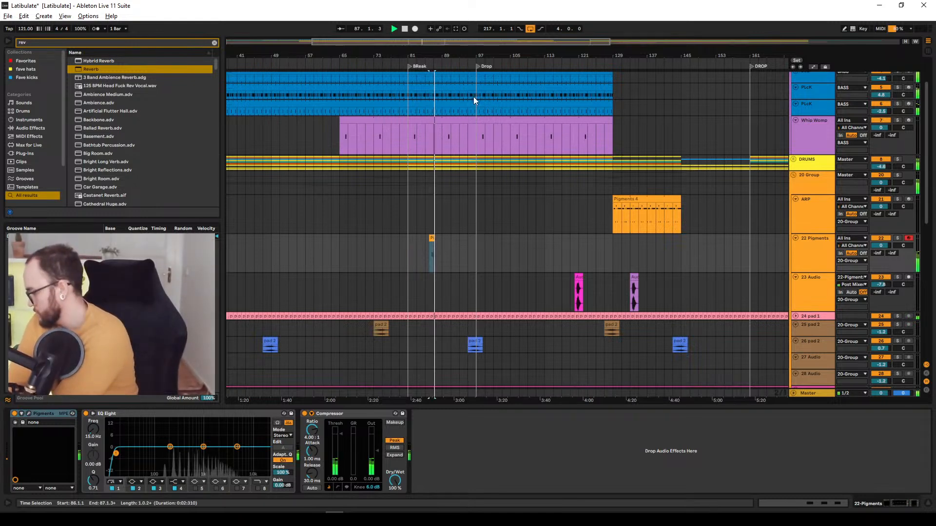
click(803, 249)
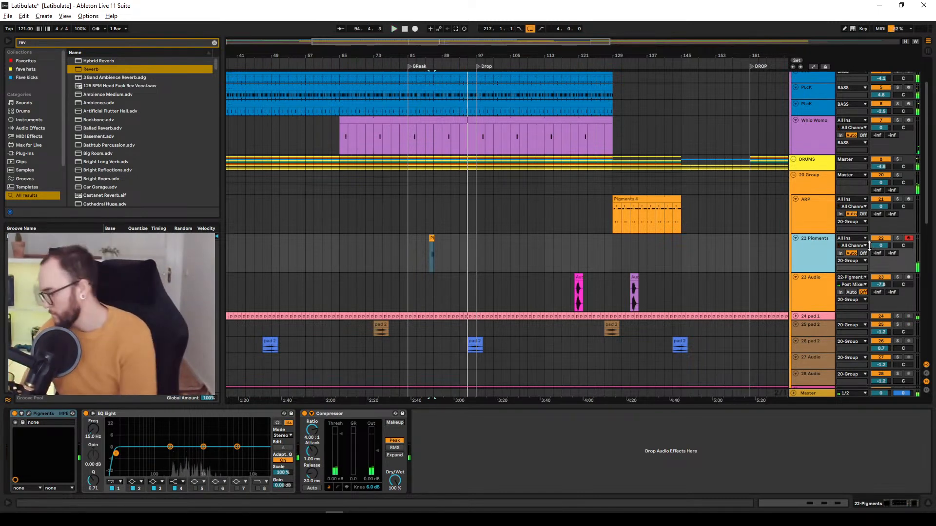
key(space)
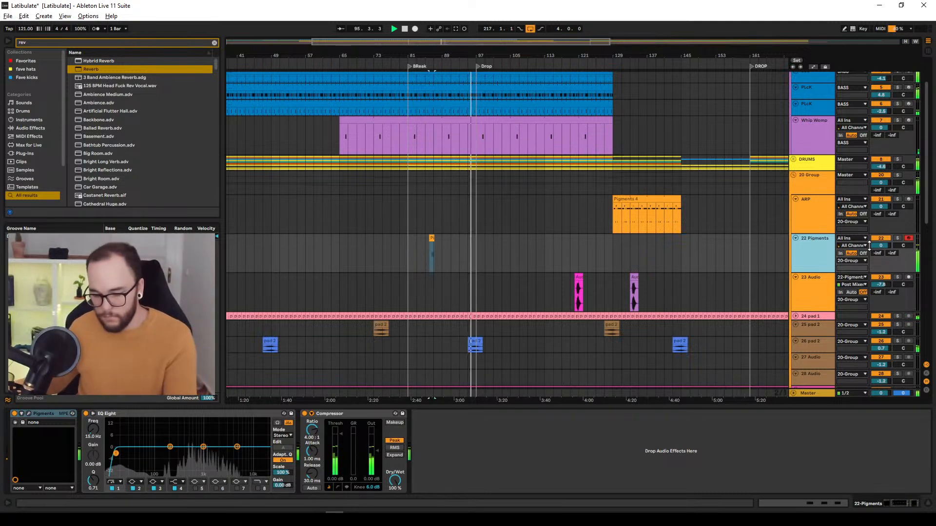
click(488, 252)
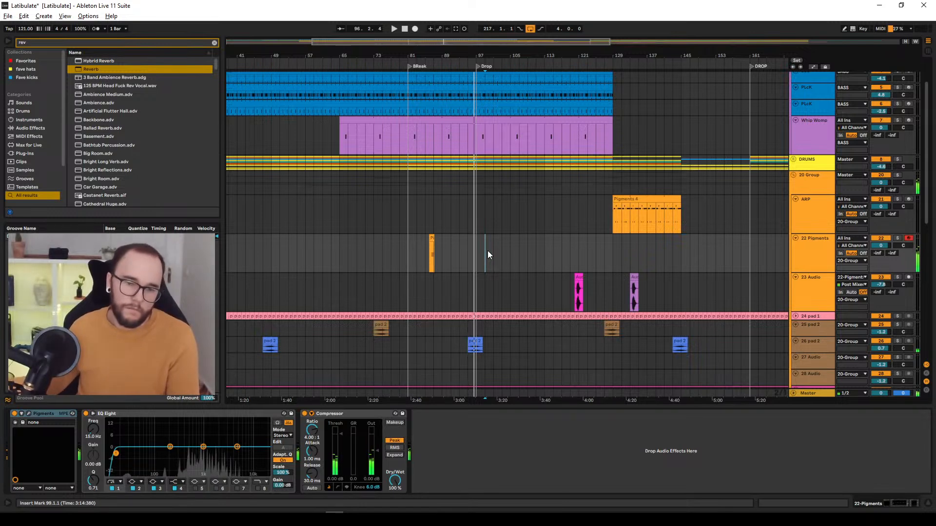
key(space)
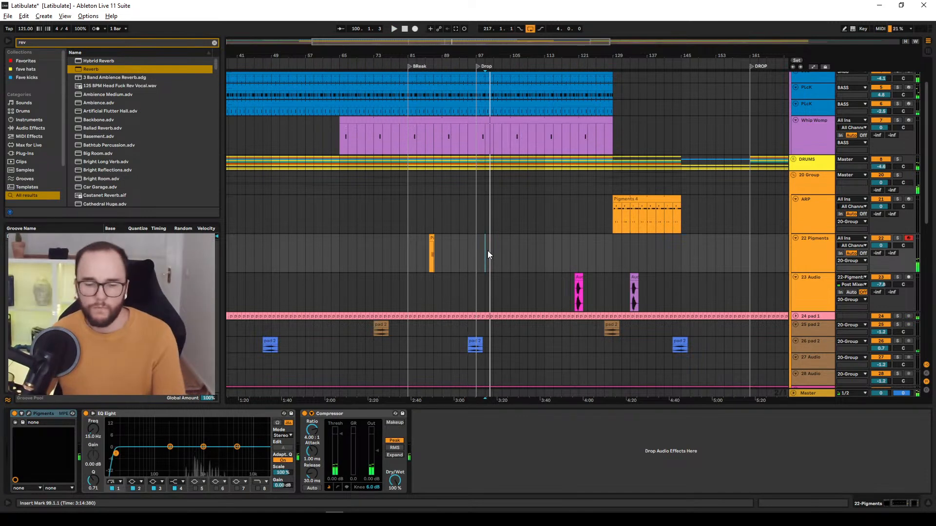
key(alt+Tab)
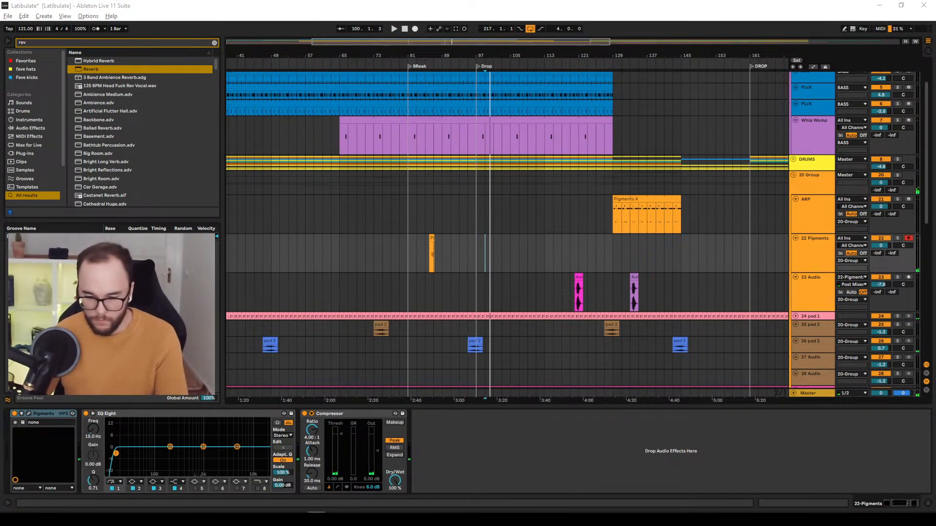
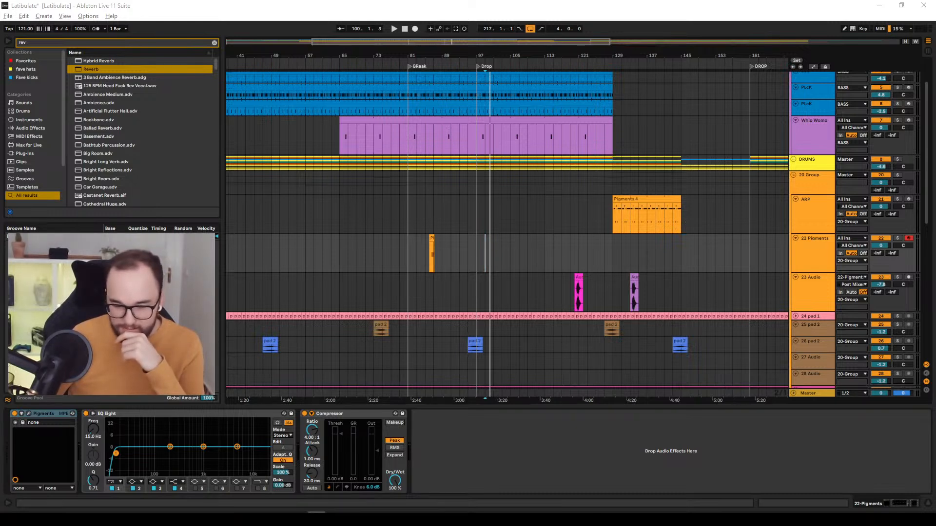
Load the next preset, Brass And Butter, in Pigments on 22 Pigments and try it on the keyboard.
click(466, 266)
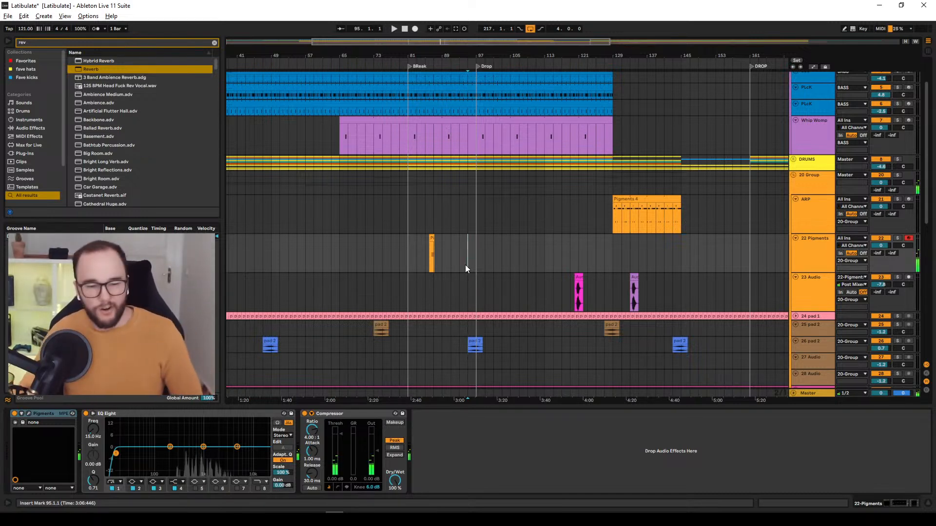
click(28, 414)
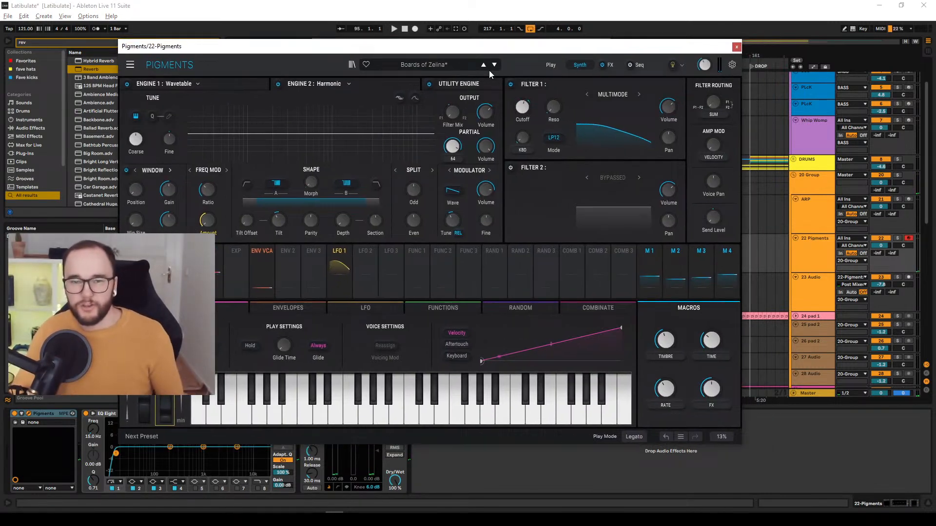
click(493, 64)
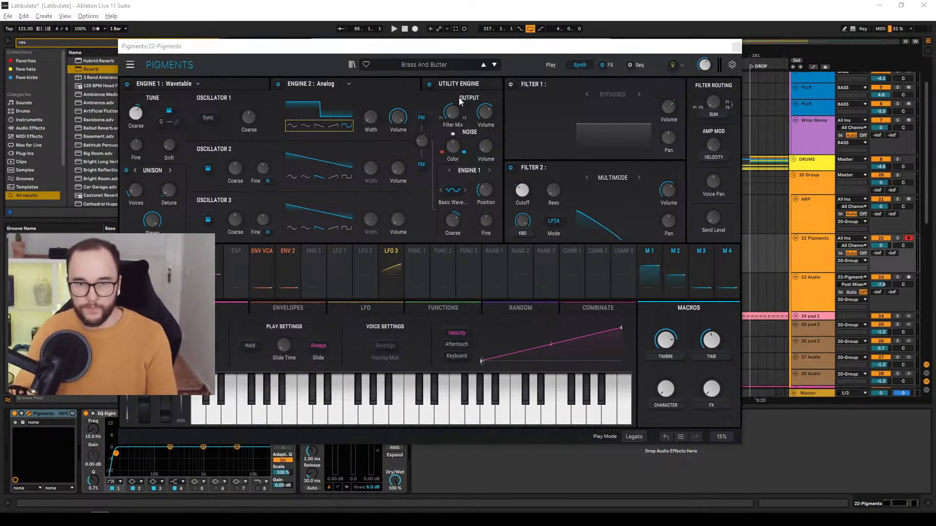
click(464, 400)
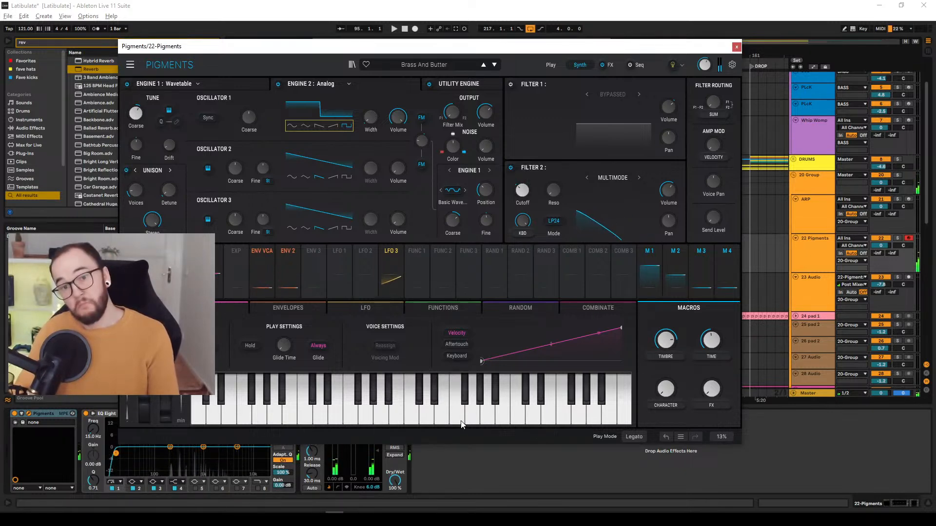
Lower the Timbre macro to about half, raise the Time and Character macros, and close the Pigments window.
drag(665, 341, 666, 340)
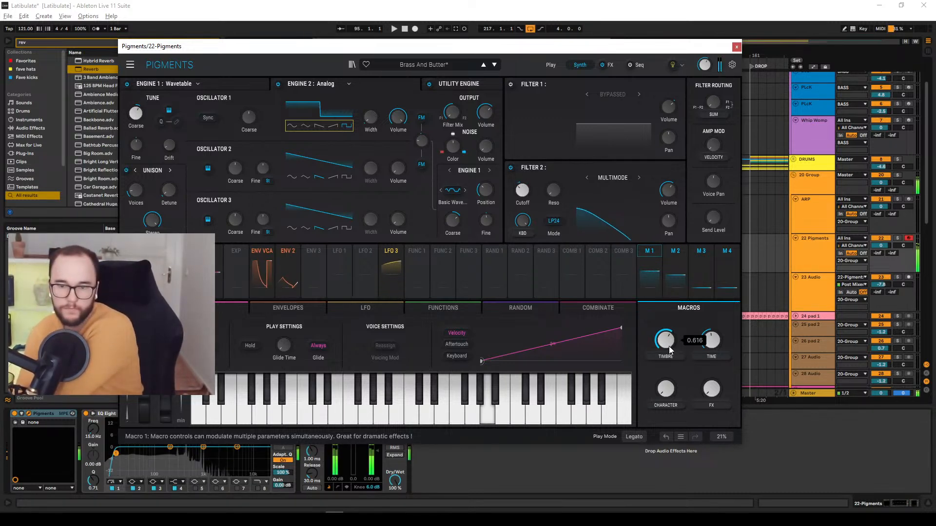
drag(665, 340, 666, 318)
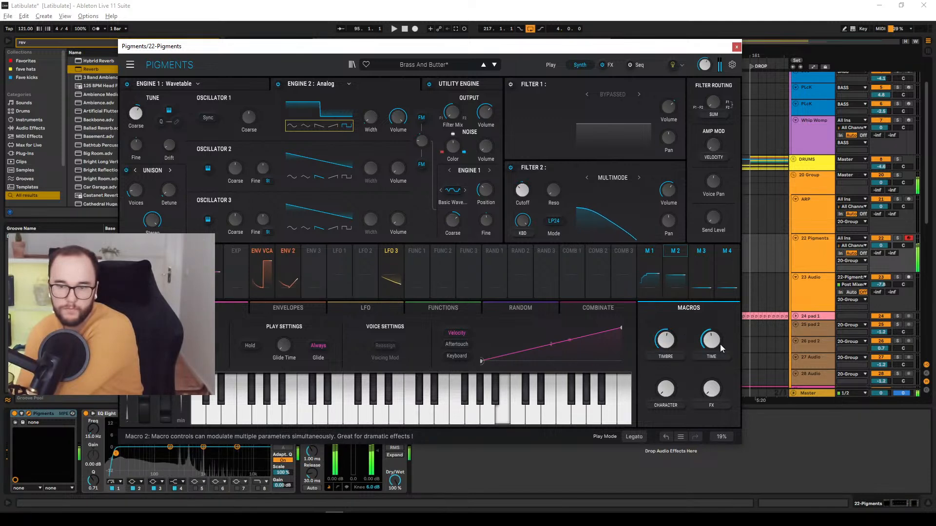
drag(711, 340, 711, 316)
drag(674, 394, 675, 361)
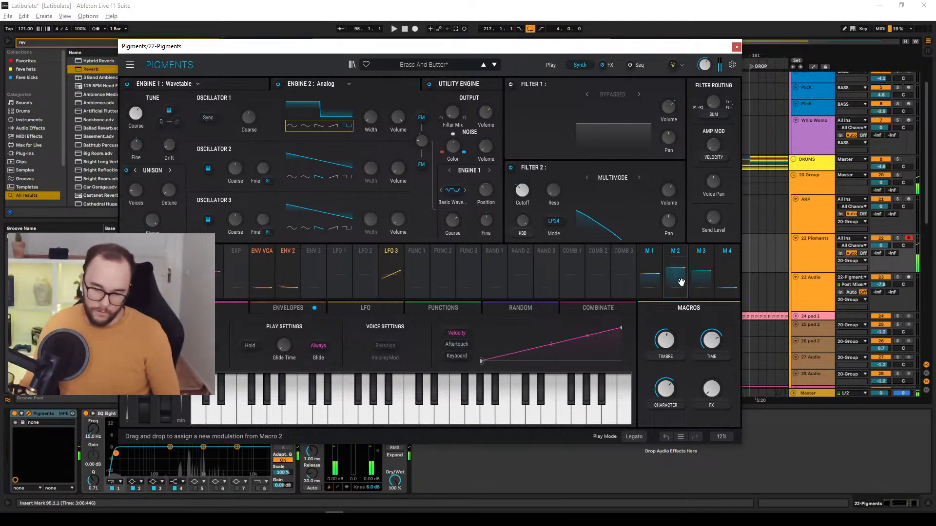
click(737, 47)
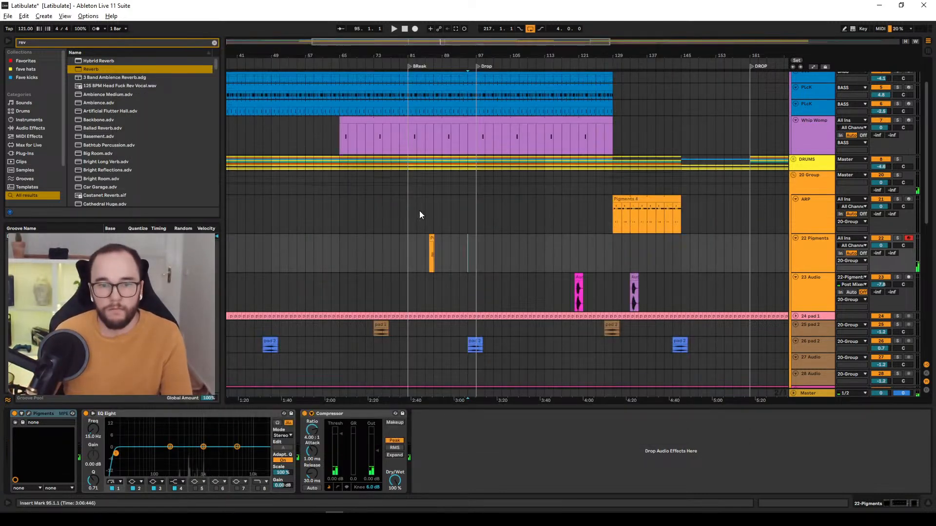
Play the arrangement from bar 83 to audition the Brass And Butter patch in context.
click(419, 213)
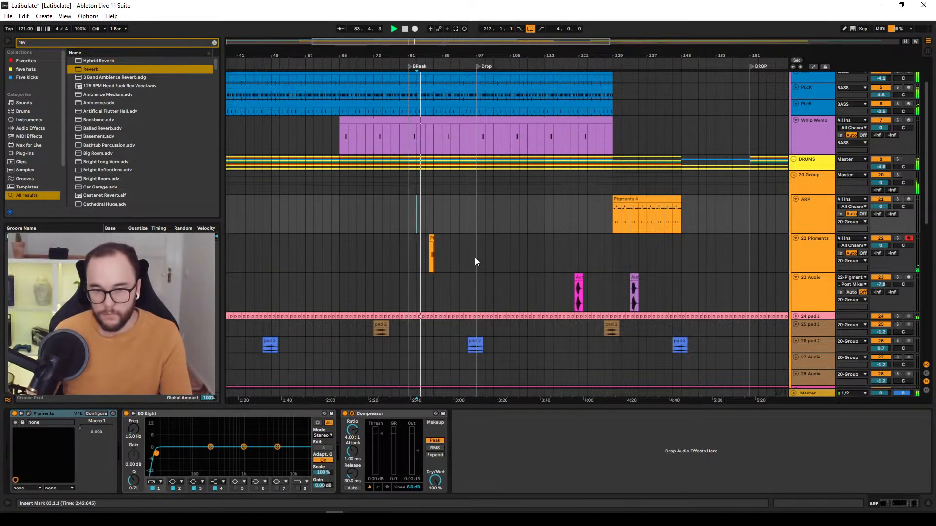
scroll(438, 248, up, 3)
scroll(400, 249, down, 4)
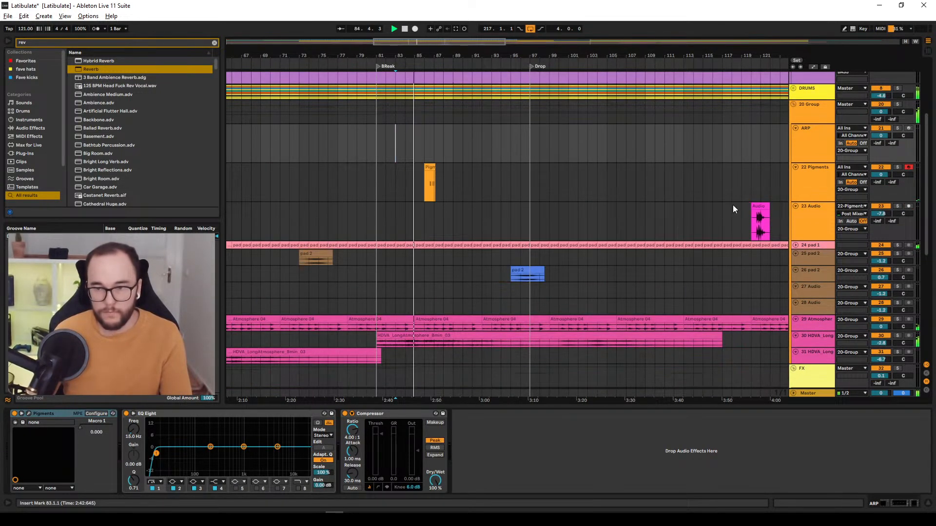
scroll(749, 208, down, 5)
key(space)
Copy the two 23 Audio clips 36 bars earlier, to about bars 85 and 97, and play from just before them.
drag(545, 223, 382, 210)
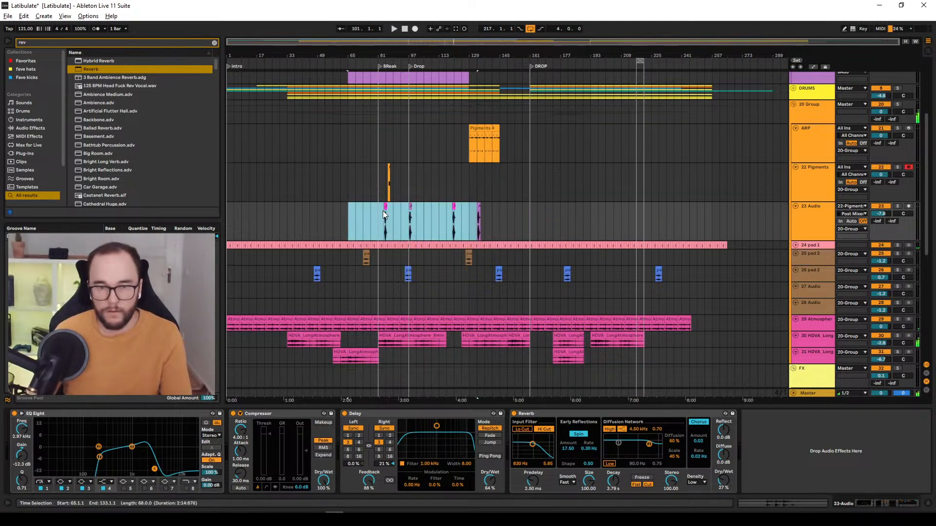
scroll(383, 219, up, 3)
click(379, 209)
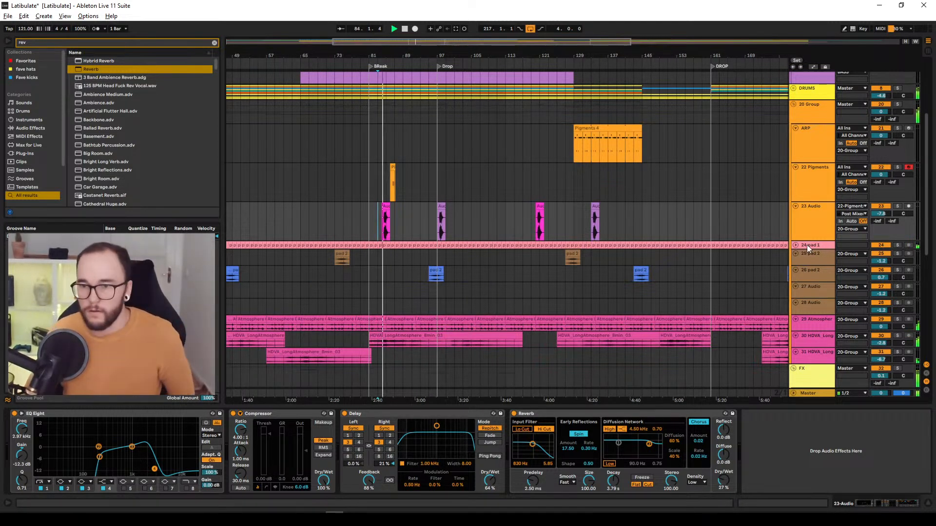
Delete the short MIDI clip near bar 86 on 22 Pigments and stop playback after auditioning.
click(392, 170)
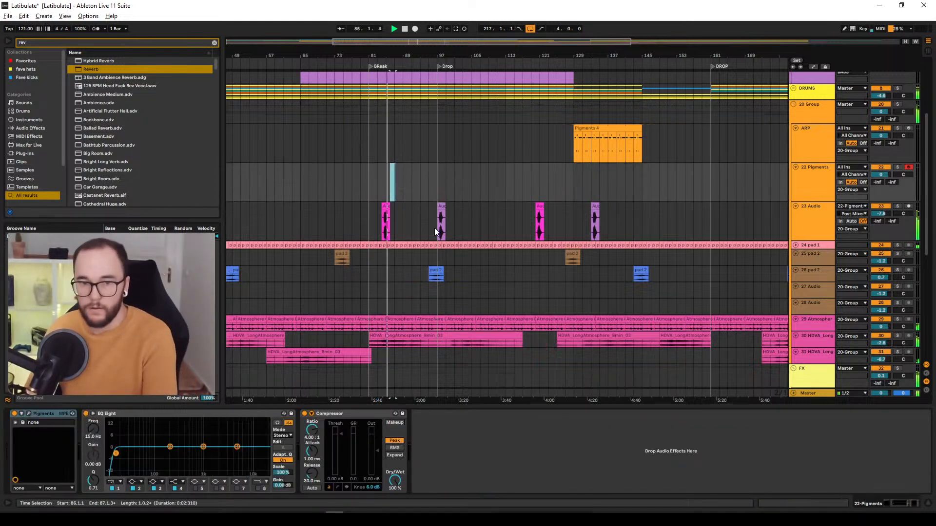
click(800, 174)
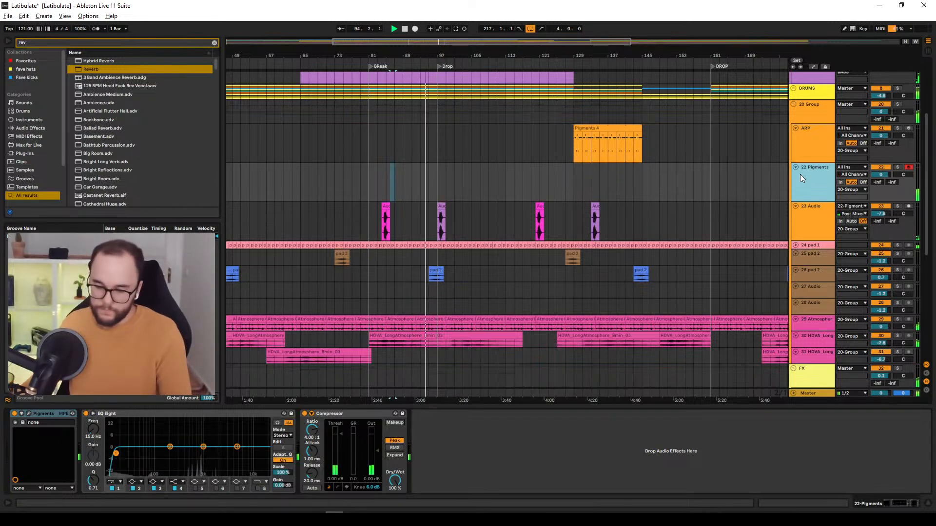
key(space)
Play the arrangement from bar 49 to find a spot for the new 22 Pigments sound.
click(296, 222)
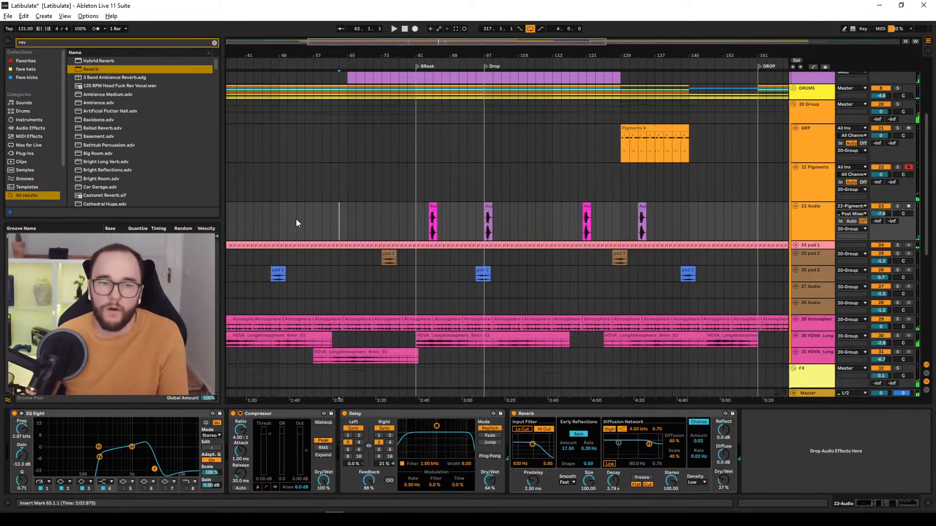
click(279, 224)
key(space)
scroll(297, 239, up, 6)
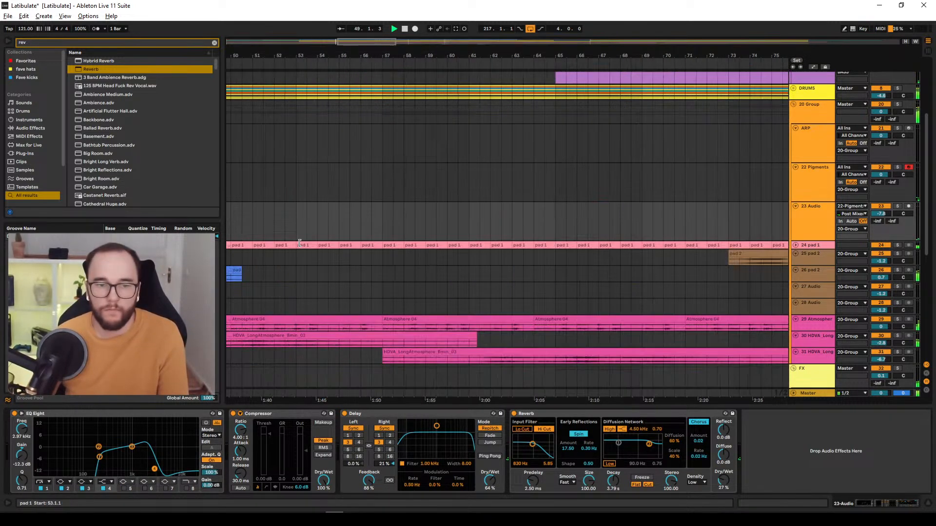
scroll(307, 251, left, 3)
scroll(307, 251, down, 2)
scroll(307, 249, down, 3)
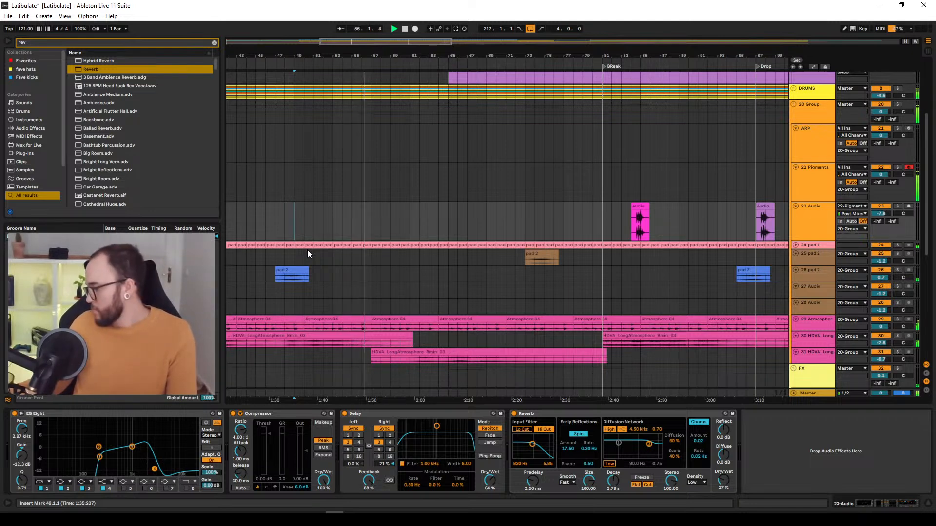
Record a short MIDI take on 22 Pigments from about bar 55.
click(428, 216)
click(351, 217)
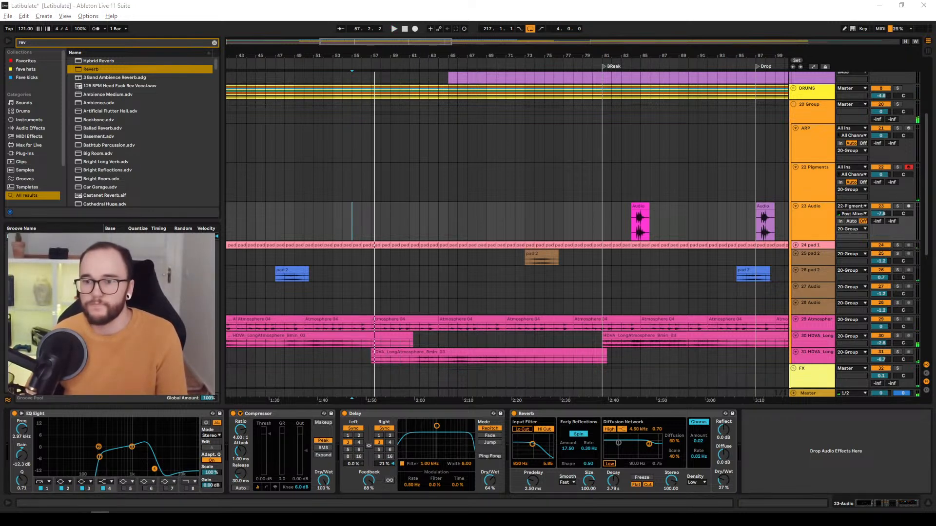
key(Up)
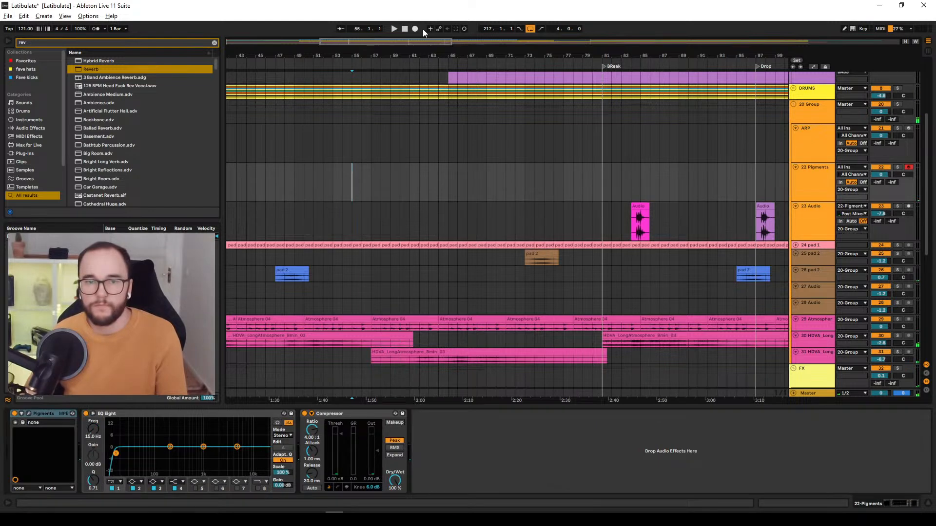
click(415, 29)
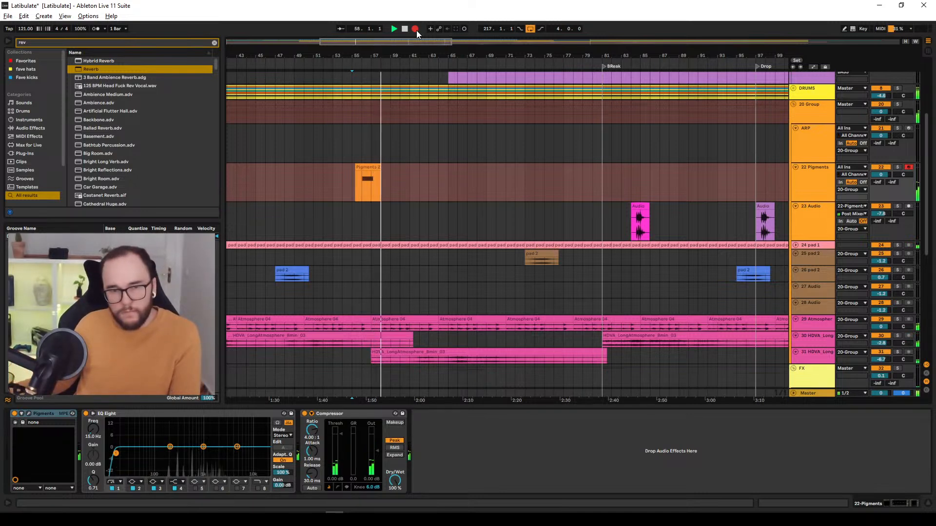
key(space)
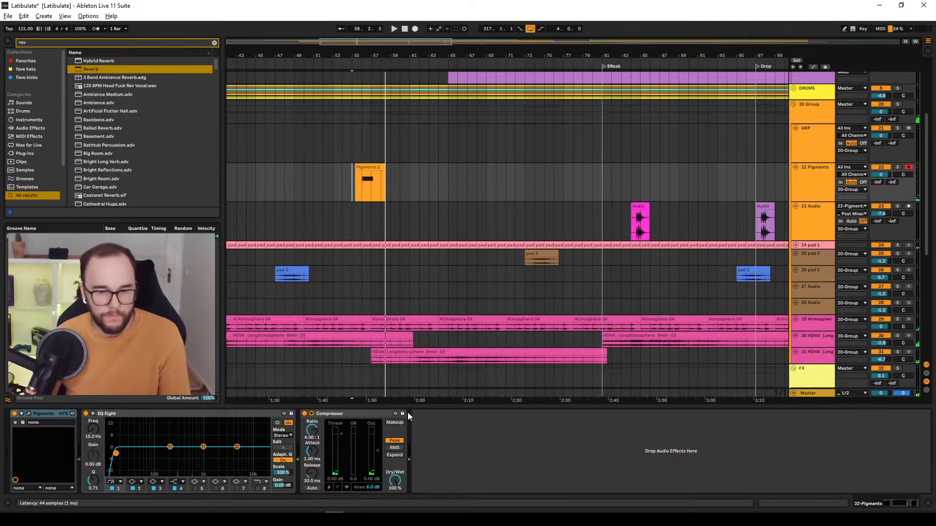
Inspect the Env VCA and Env 2 envelope settings of the Brass And Butter patch and close Pigments.
click(30, 414)
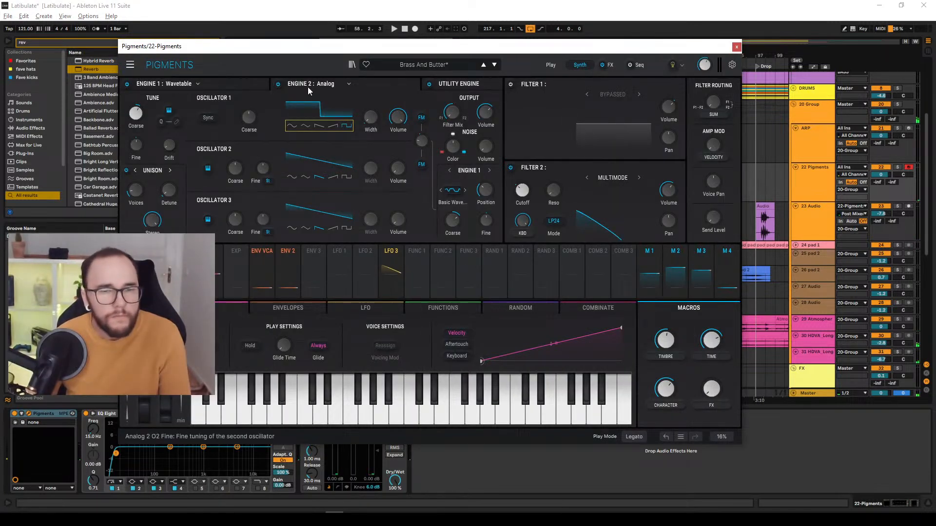
click(261, 268)
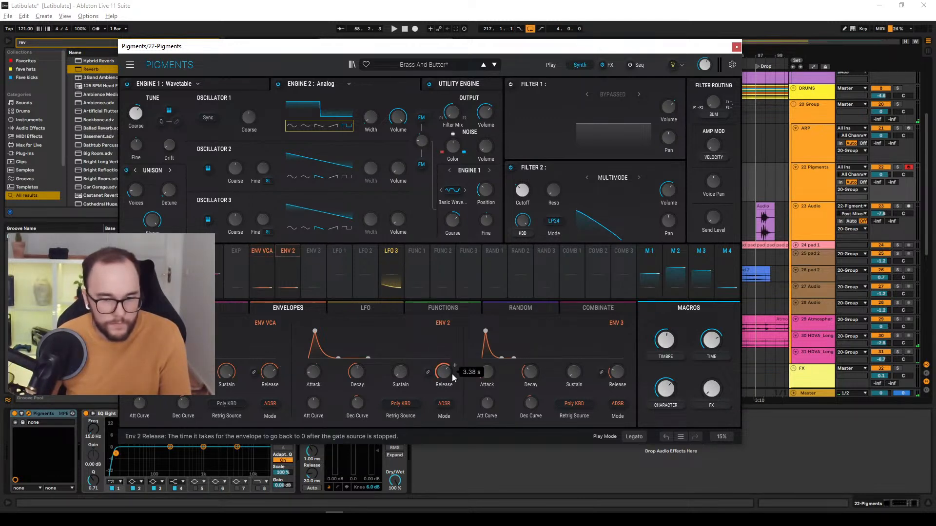
click(736, 47)
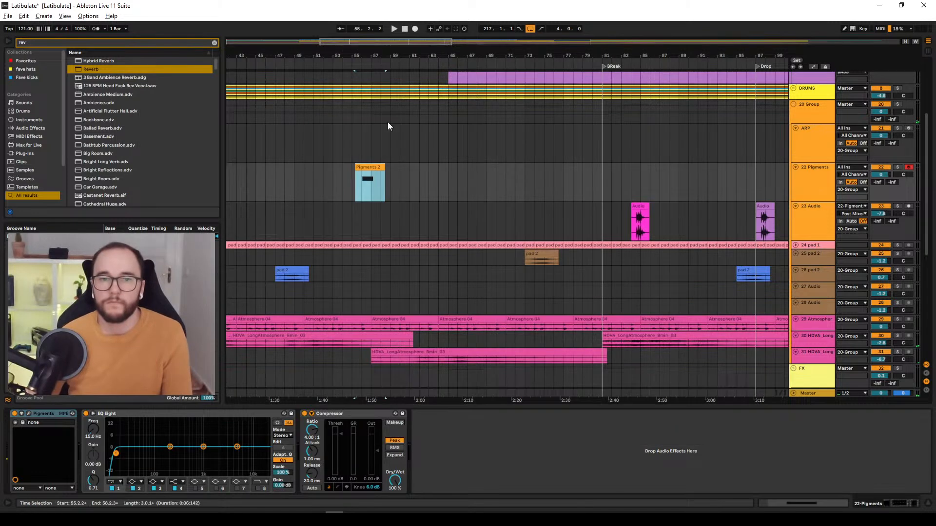
Try recording a new take over the existing 22 Pigments clip, and undo it.
click(415, 29)
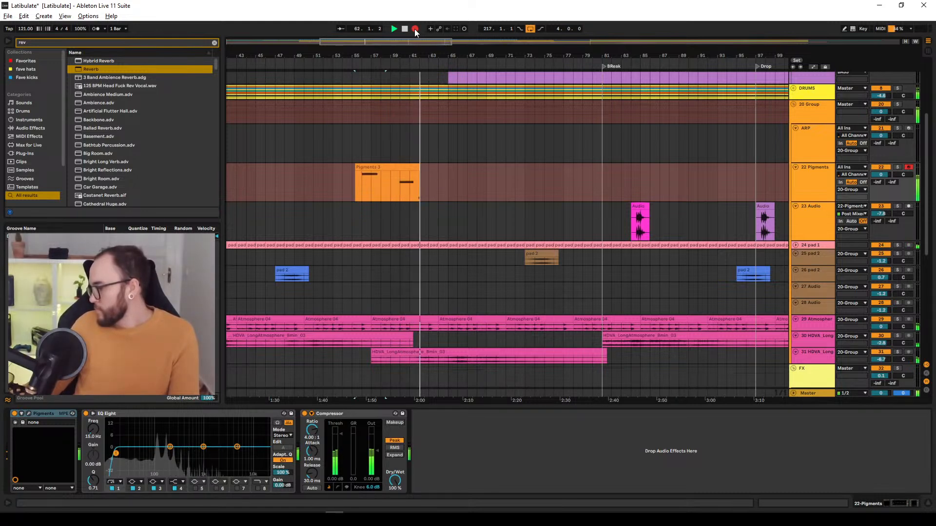
key(space)
key(ctrl+z)
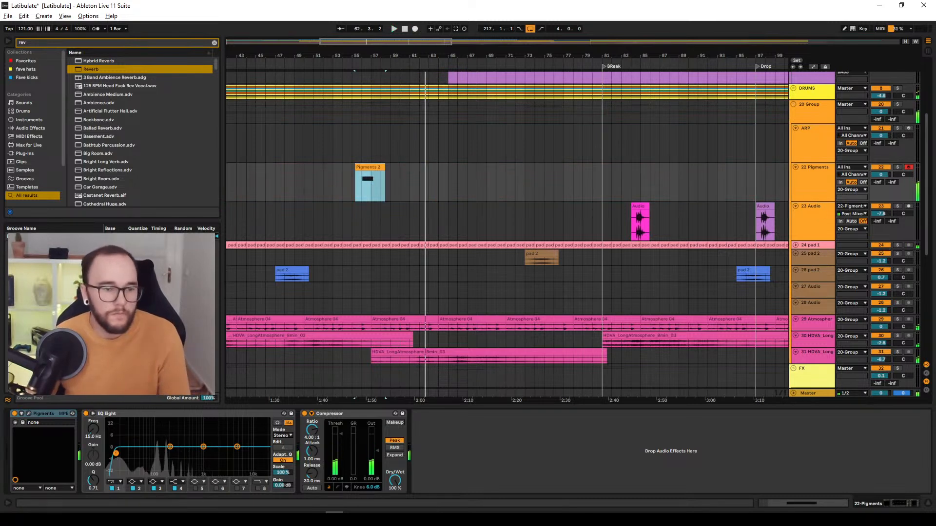
Raise the Env 2 sustain, lengthen its release slightly, and close the Pigments window.
click(29, 413)
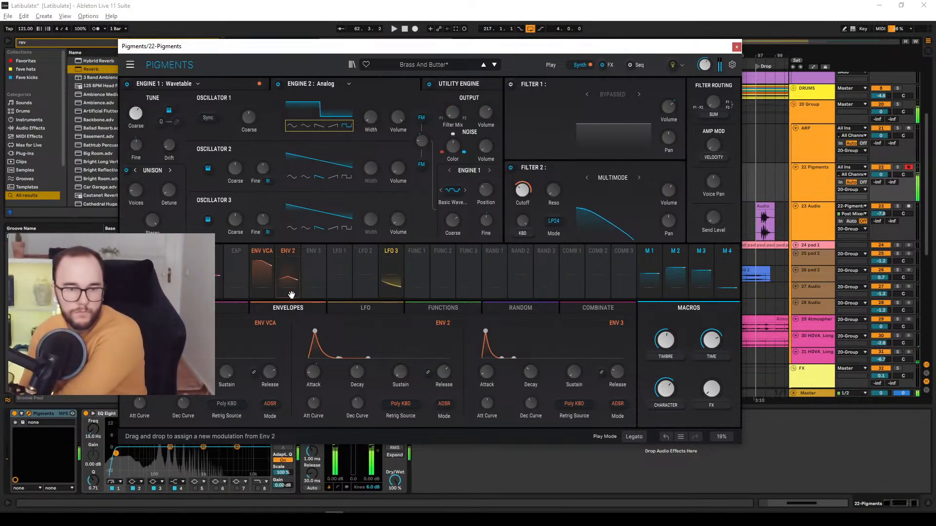
drag(287, 296, 411, 365)
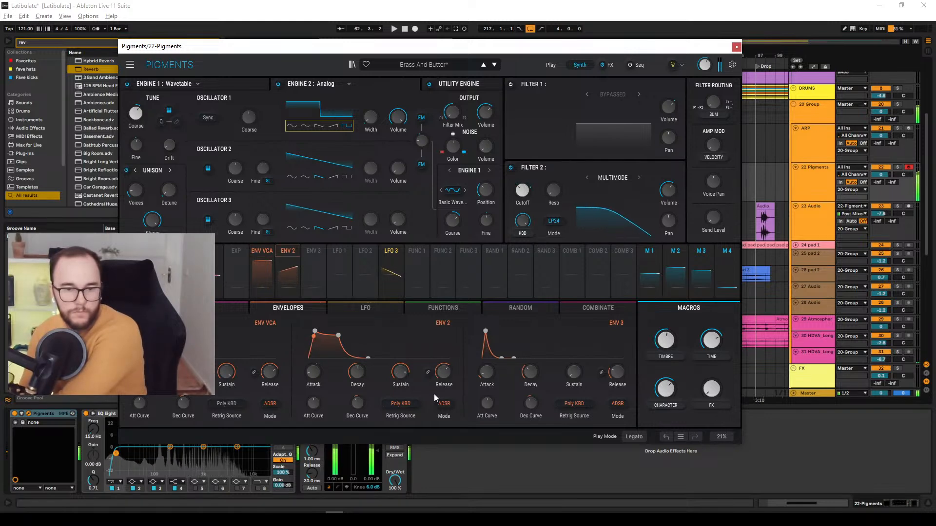
drag(443, 373, 443, 371)
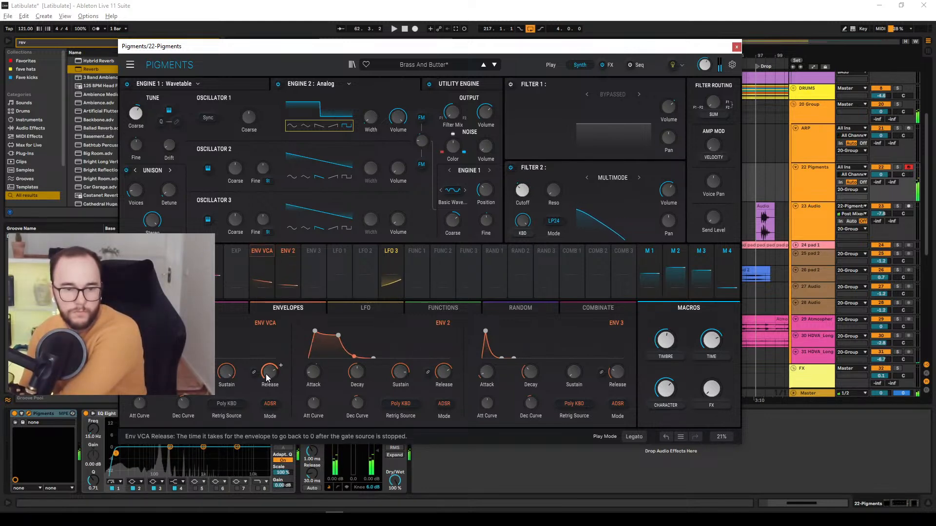
click(737, 47)
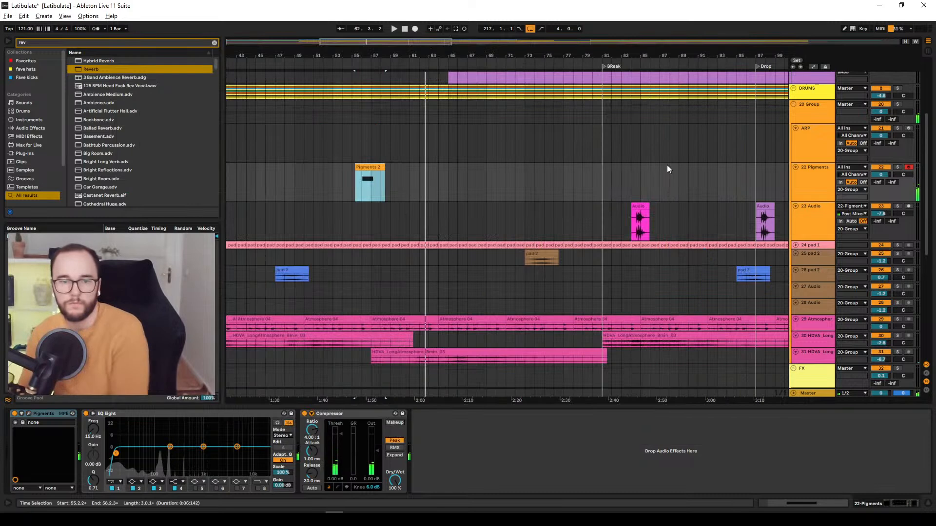
Replace the Pigments 2 clip on 22 Pigments with a new MIDI take recorded from about bar 54 to bar 62.
click(381, 167)
key(Delete)
click(346, 172)
key(space)
click(415, 29)
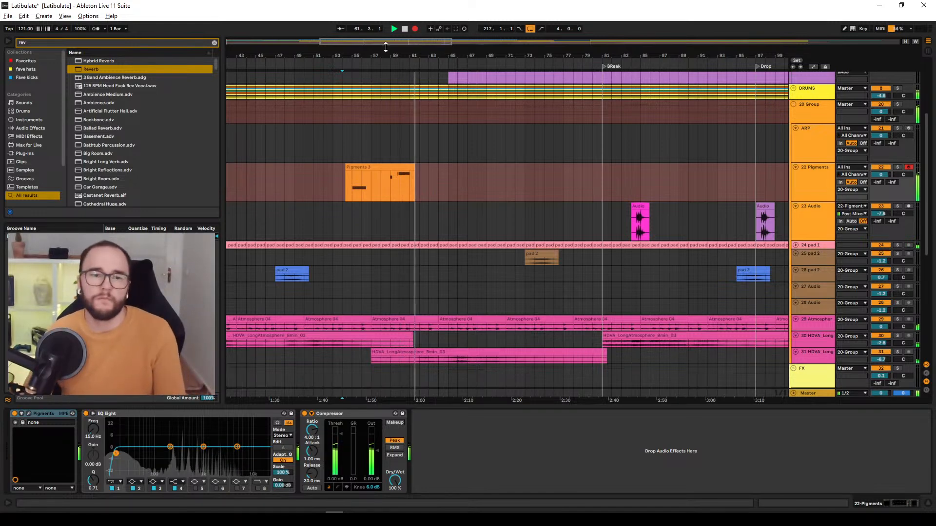
key(space)
Cut the unwanted middle section out of the new Pigments 3 take, ending its first part at bar 58.
click(393, 179)
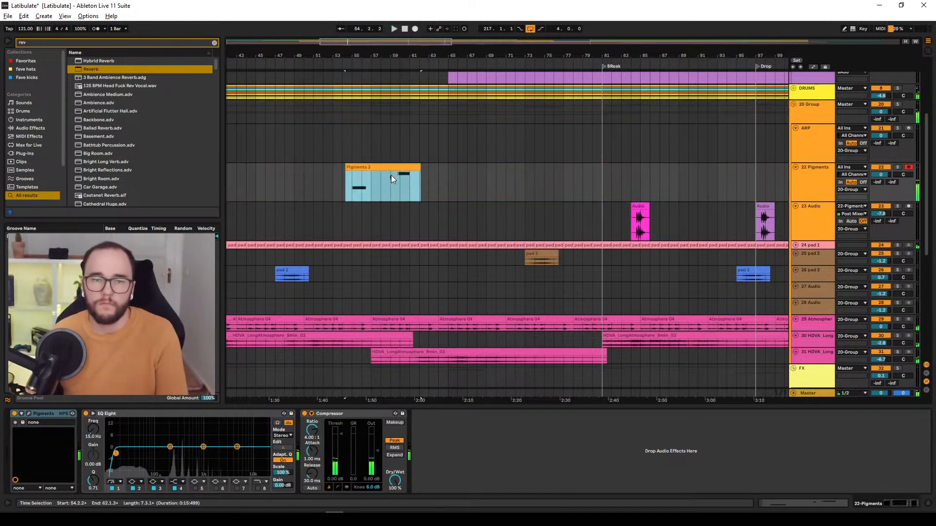
drag(391, 175, 394, 178)
key(Delete)
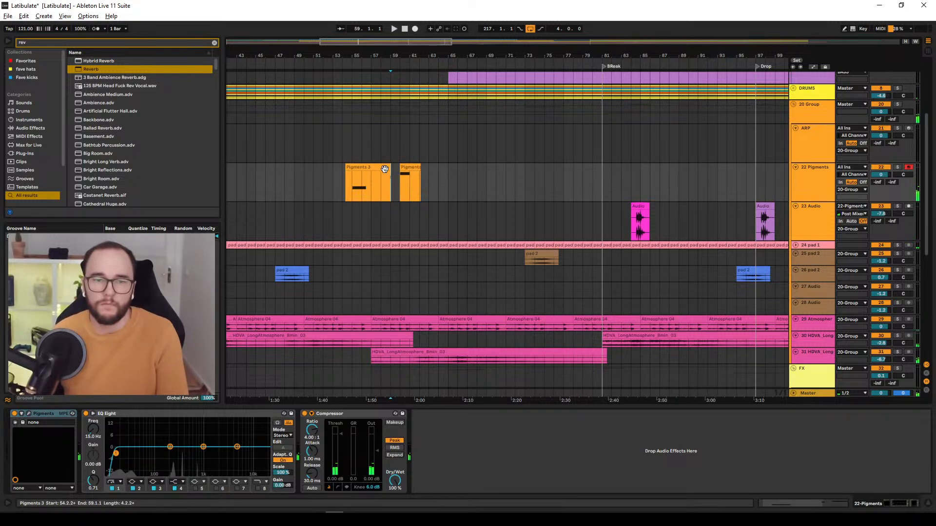
click(385, 168)
Try joining the two Pigments 3 clips on 22 Pigments into one and stretching its edges, and undo it.
click(365, 166)
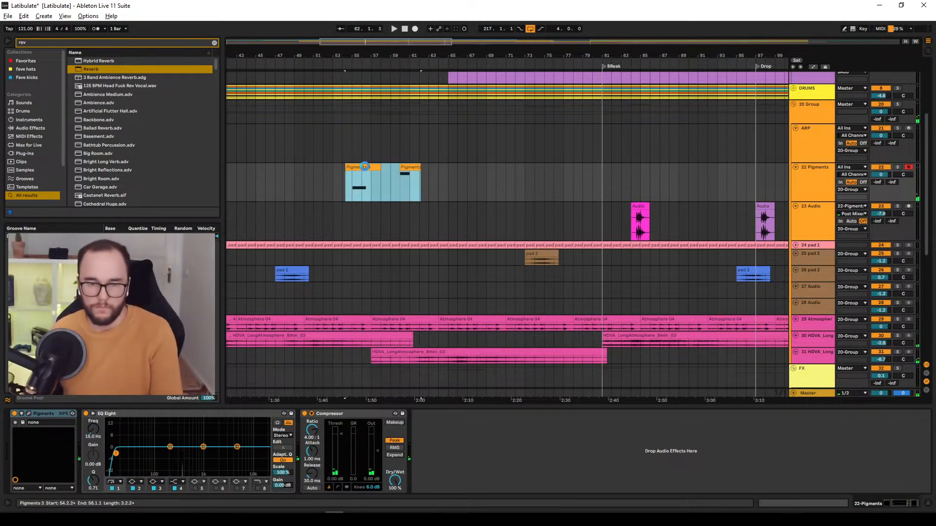
key(ctrl+j)
key(ctrl+z)
click(404, 167)
shift+click(365, 167)
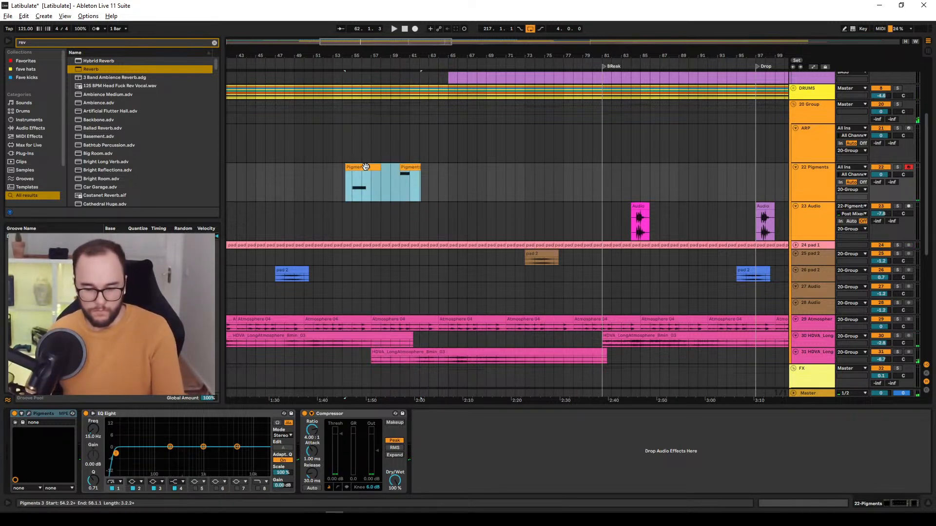
key(ctrl+j)
click(437, 175)
drag(418, 167, 581, 172)
key(ctrl+z)
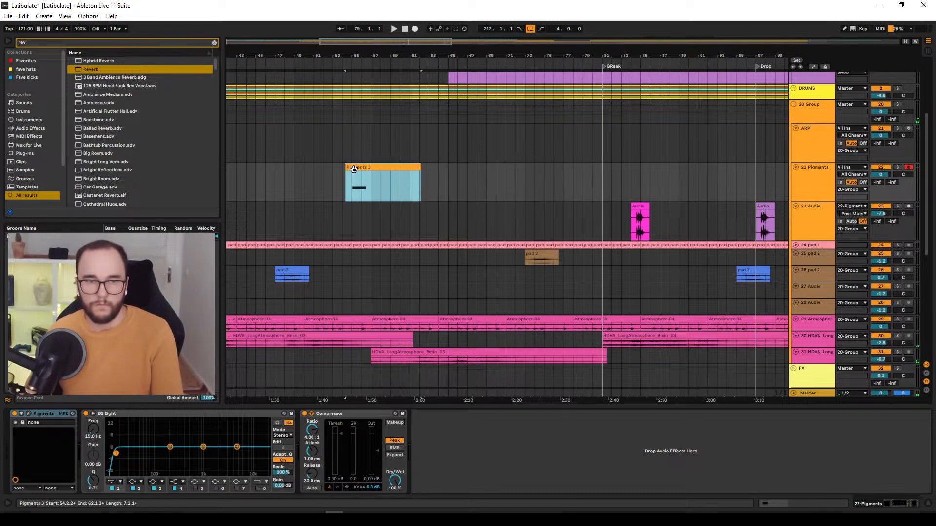
drag(347, 168, 246, 173)
key(ctrl+z)
key(ctrl+z)
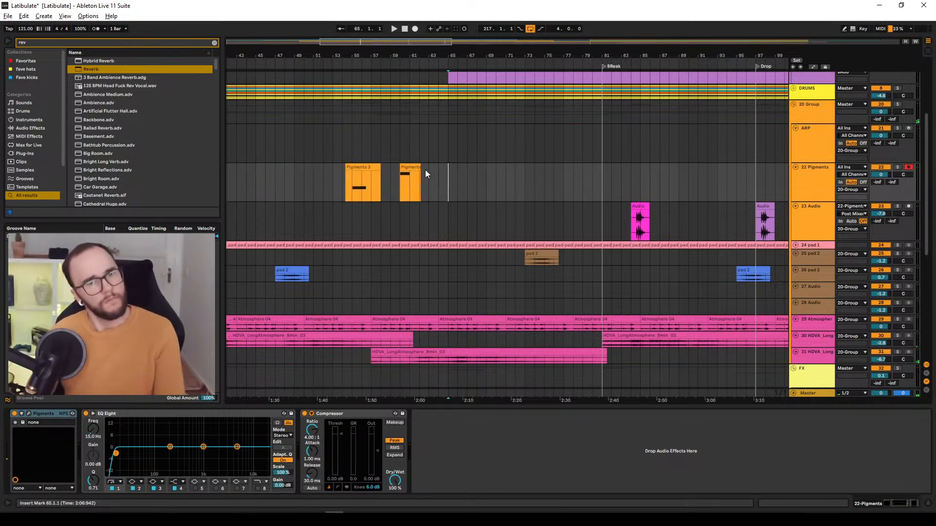
Try joining the Pigments 3 clips into a single clip extended to bar 64, and undo it.
click(366, 167)
shift+click(435, 171)
key(ctrl+j)
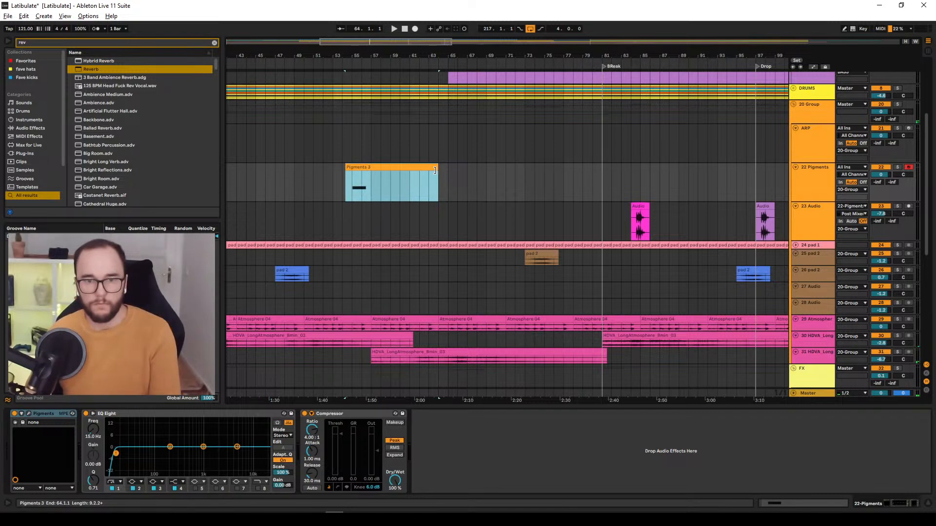
key(ctrl+z)
Try consolidating both Pigments 3 clips, inspect the merged clip's notes in the piano roll, and undo the merge.
scroll(388, 166, up, 3)
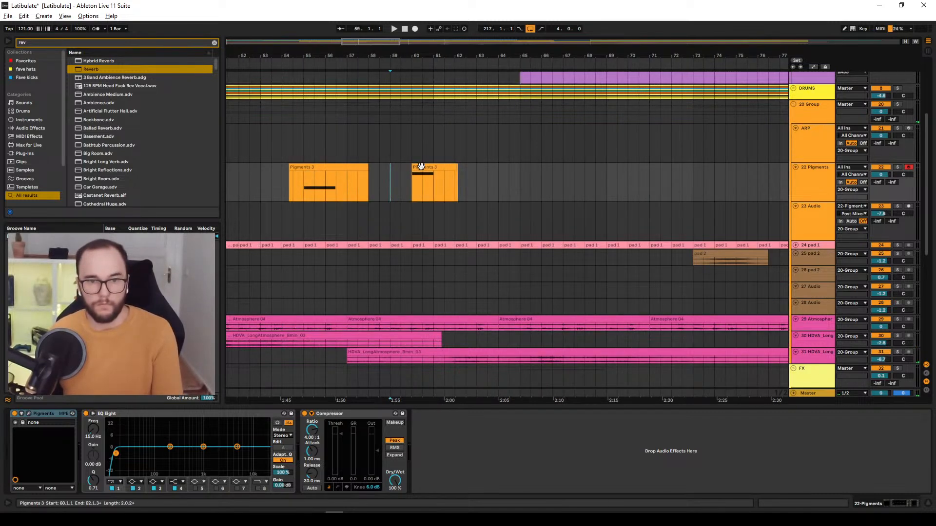
click(421, 166)
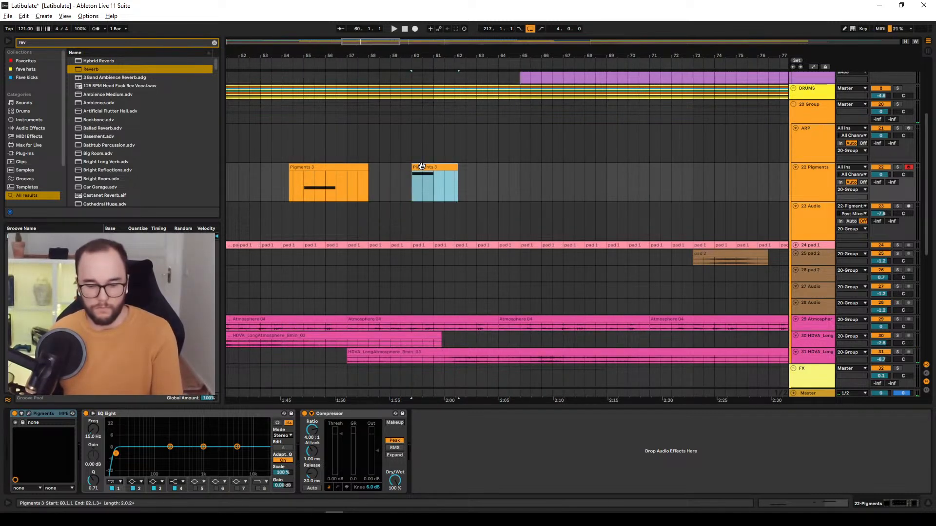
click(358, 167)
click(418, 167)
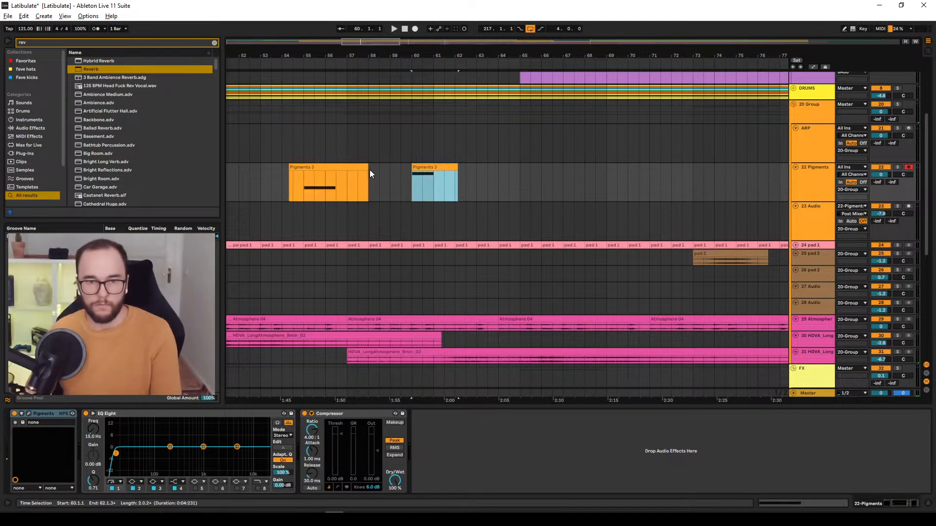
shift+click(357, 168)
double_click(417, 164)
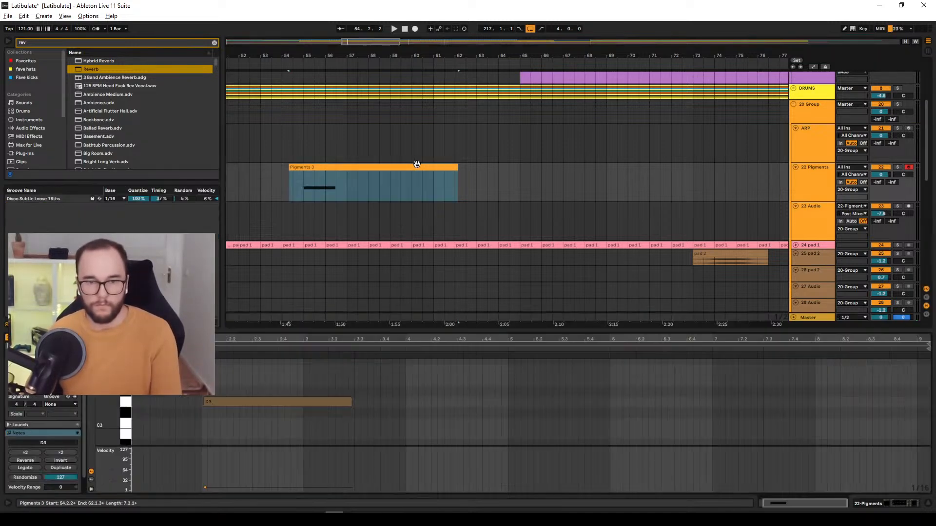
scroll(408, 374, up, 5)
key(ctrl+z)
scroll(435, 234, up, 3)
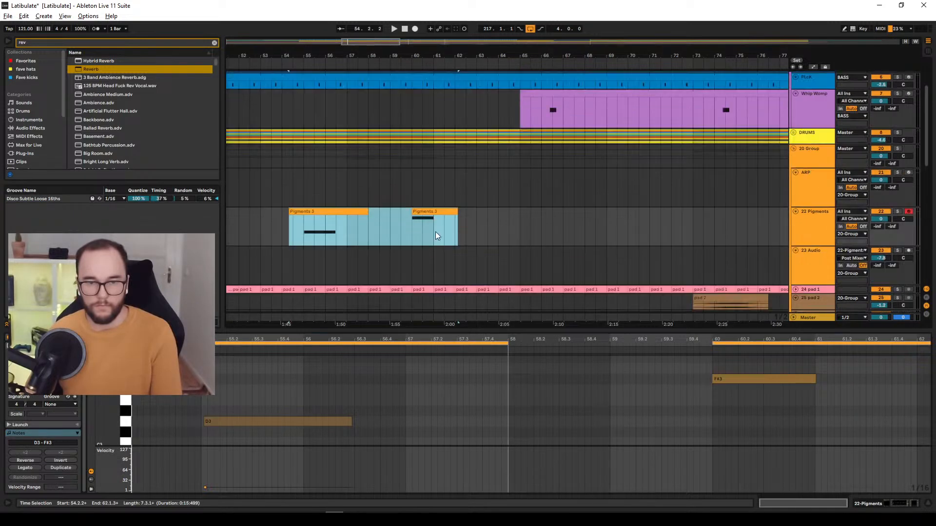
Try once more to consolidate the two selected Pigments 3 clips, and undo it.
scroll(424, 258, down, 3)
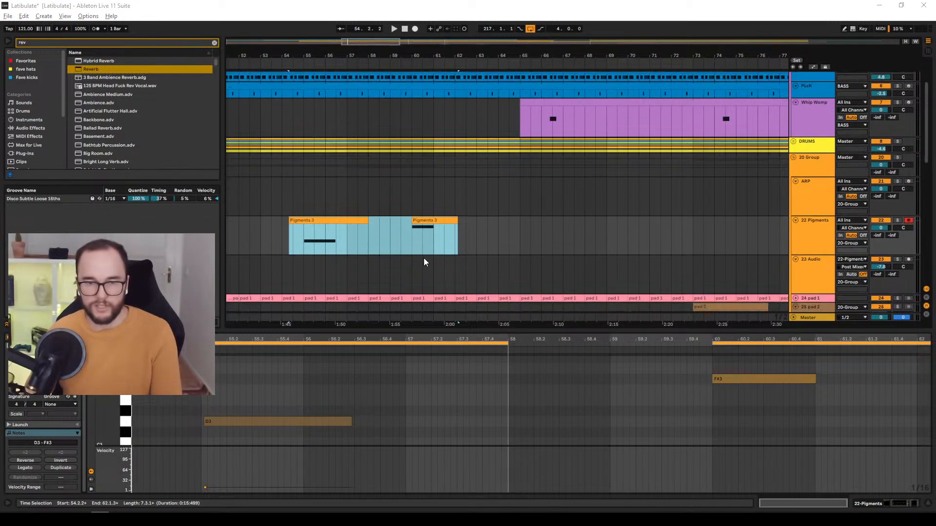
click(431, 195)
click(431, 195)
shift+click(338, 194)
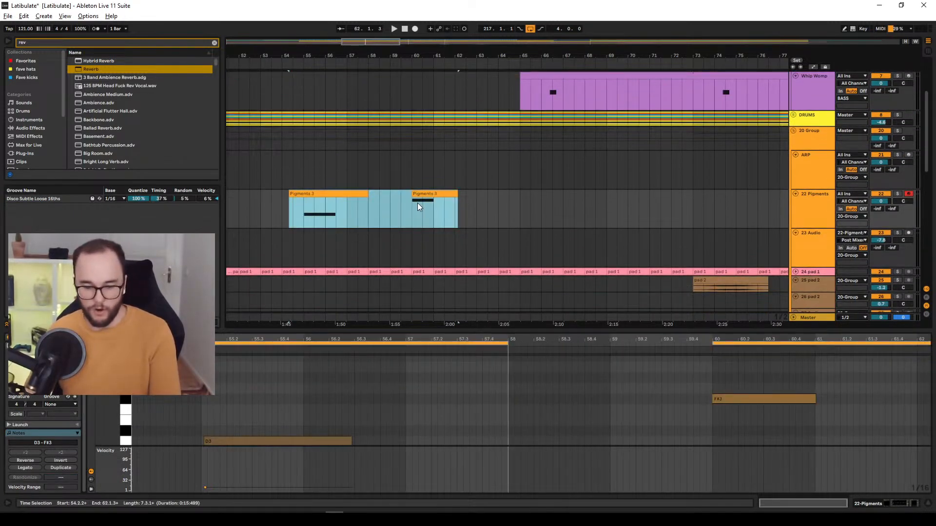
key(ctrl+j)
key(ctrl+z)
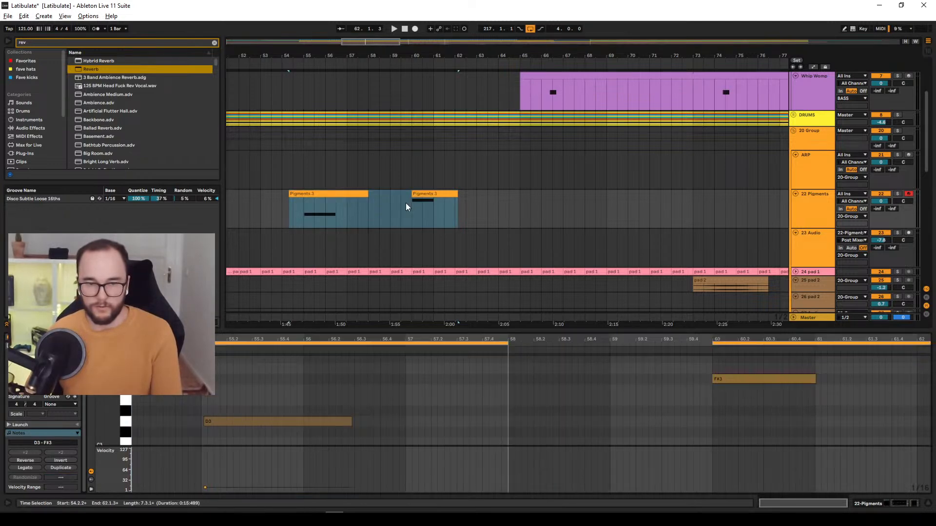
Delete the second Pigments 3 clip and extend the first one to about bar 64.
click(488, 170)
click(446, 194)
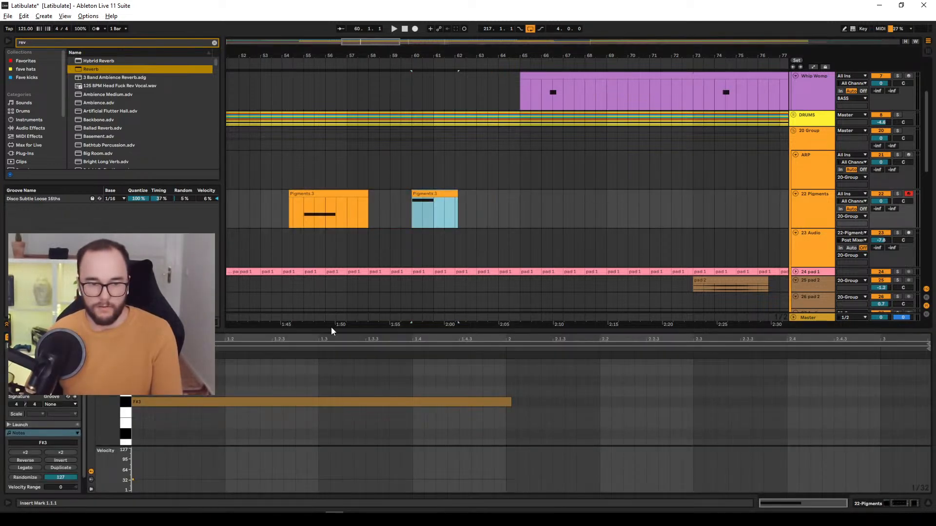
key(Delete)
drag(368, 193, 509, 192)
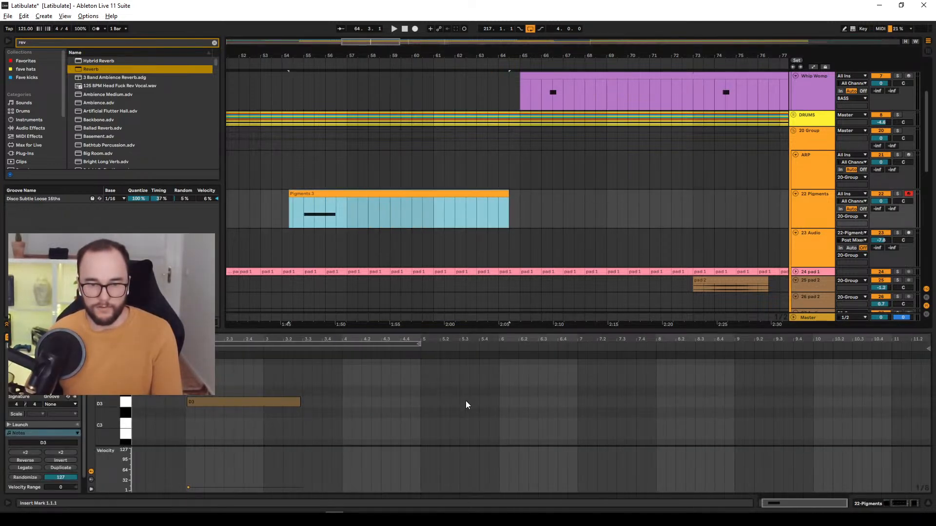
Set the D3 note's velocity to 96 and copy the note to F#3 near the end of the Pigments 3 clip.
key(ctrl+a)
drag(224, 474, 223, 447)
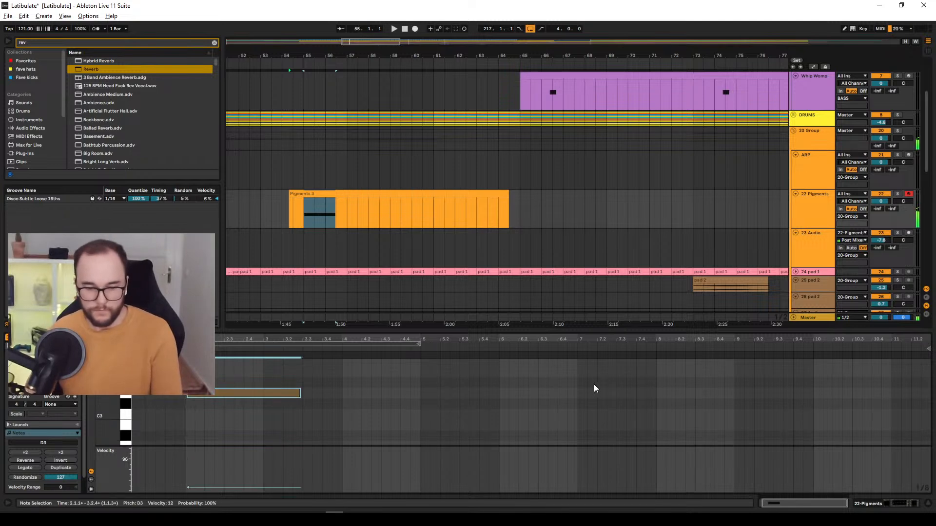
scroll(308, 397, up, 2)
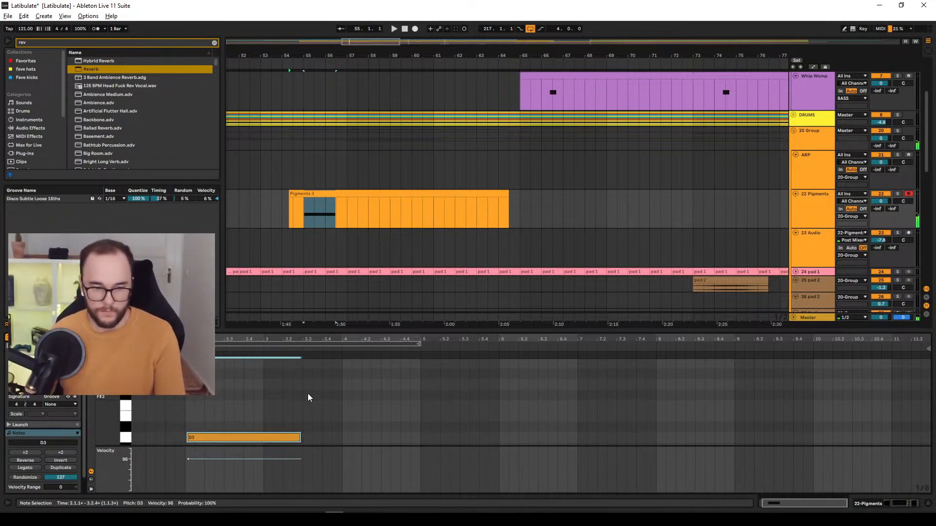
drag(276, 436, 903, 397)
key(minus)
key(minus)
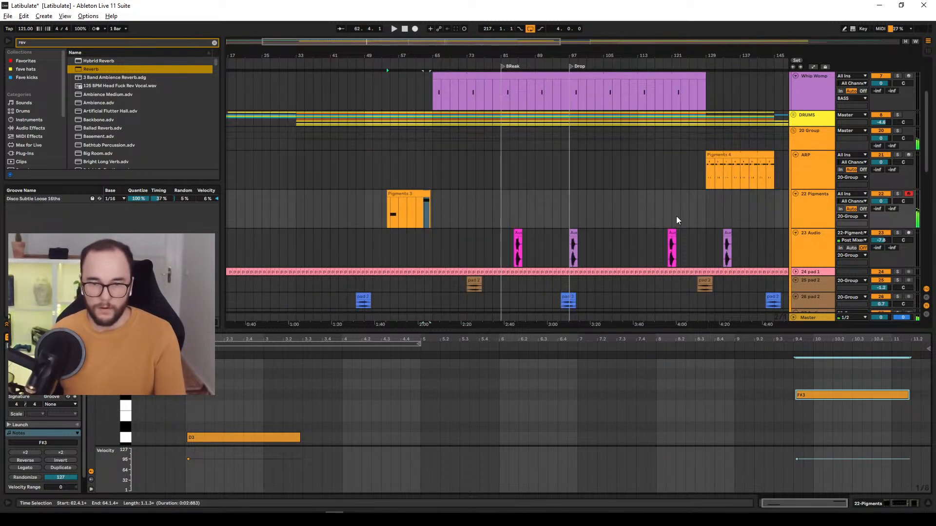
Find the Raum reverb in the browser and add it to the end of the 22 Pigments effect chain.
click(812, 214)
double_click(813, 214)
key(ctrl+f)
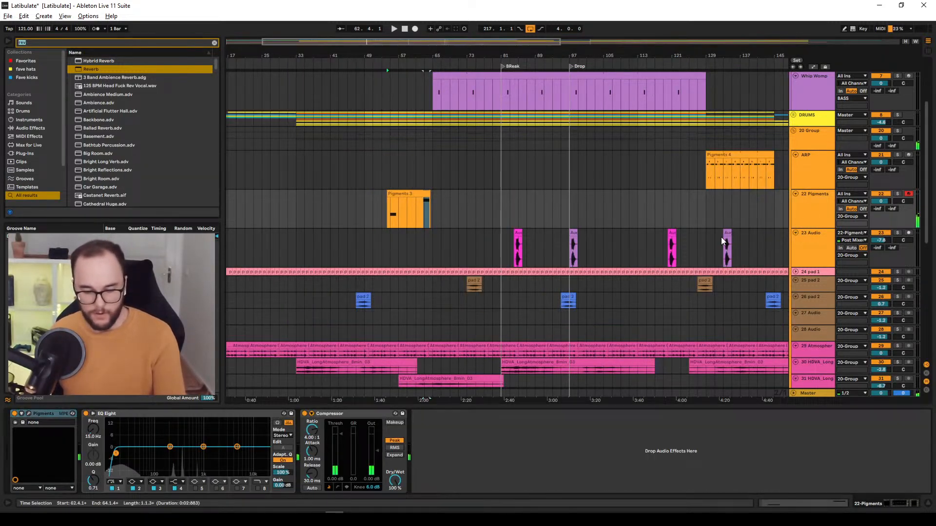
text(raum)
click(84, 68)
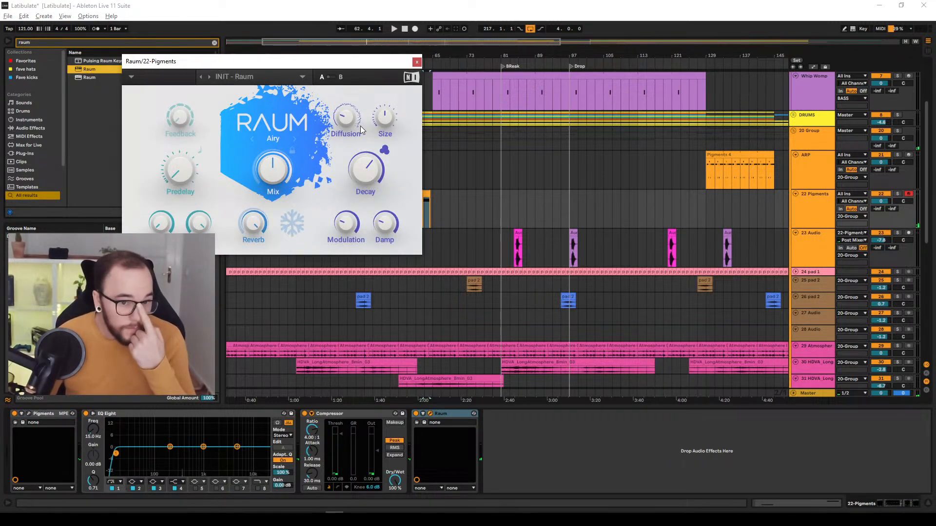
Set Raum's decay to 12 s, raise its mix above 50%, and close the plug-in window.
drag(365, 177, 365, 174)
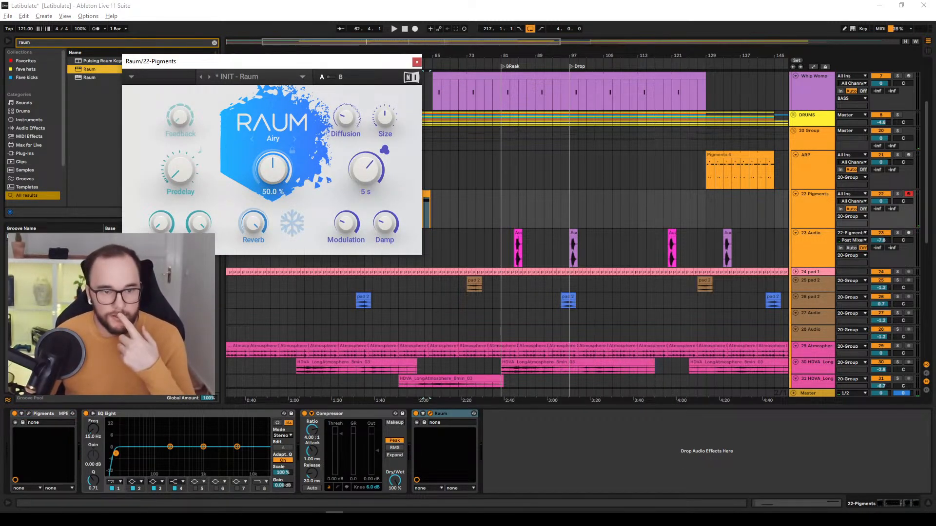
drag(351, 64, 483, 74)
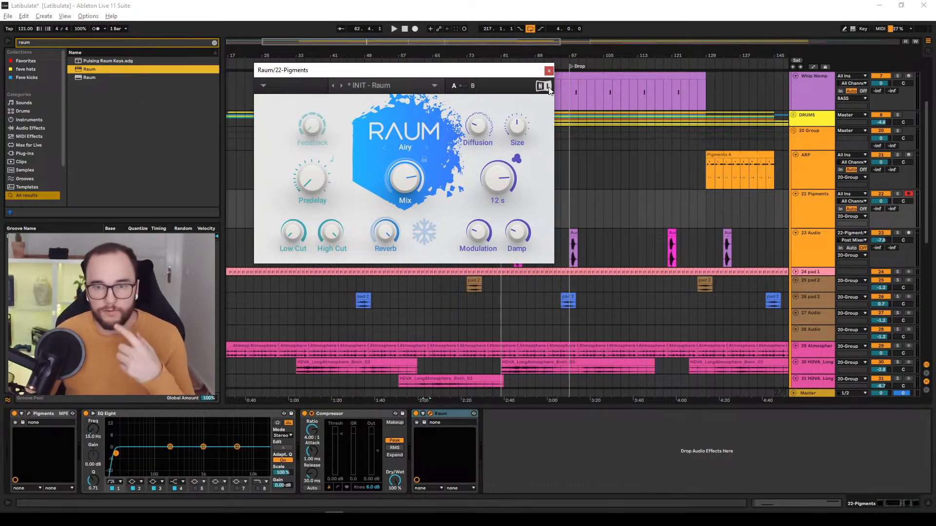
click(549, 71)
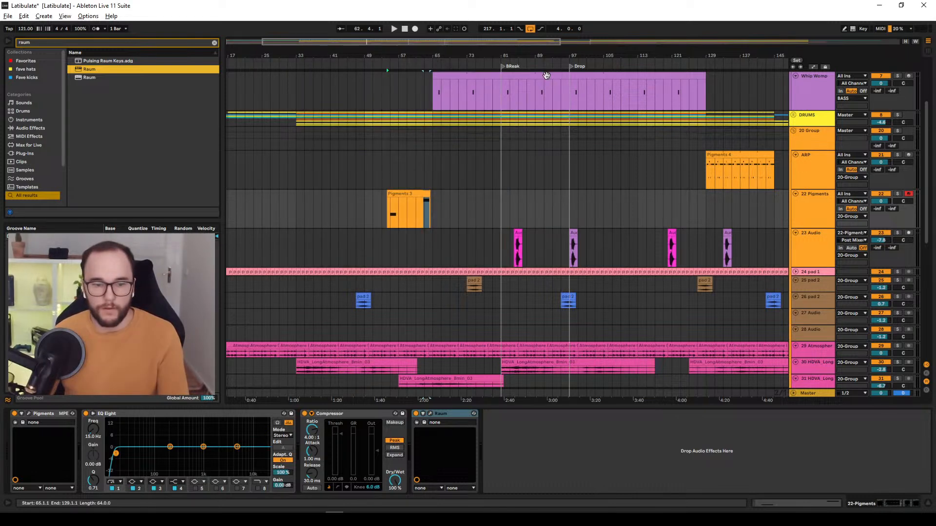
Insert a Delay before Raum on 22 Pigments and set its feedback to 64% and dry/wet to 56% during playback.
key(ctrl+f)
text(de)
click(92, 70)
mouse_move(93, 70)
mouse_down()
mouse_move(317, 439)
mouse_move(388, 432)
mouse_up()
drag(448, 433, 448, 432)
key(space)
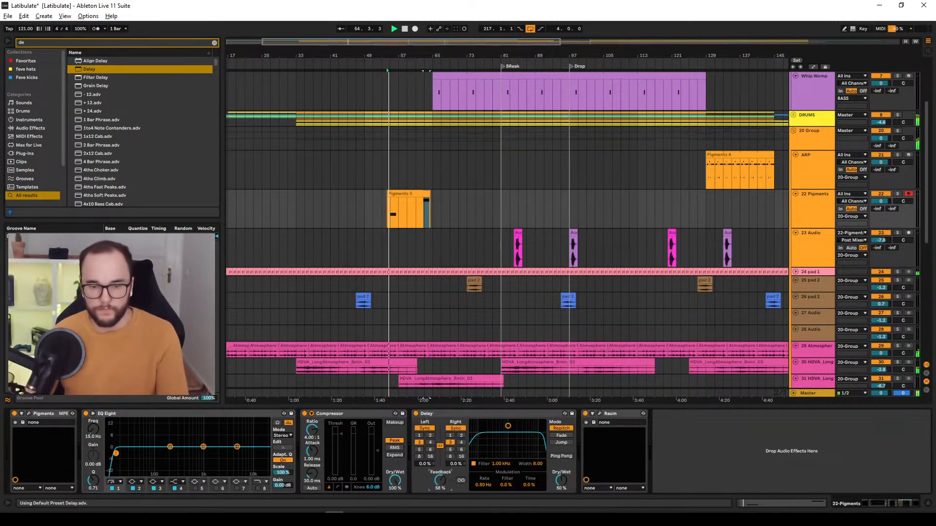
drag(561, 481, 560, 475)
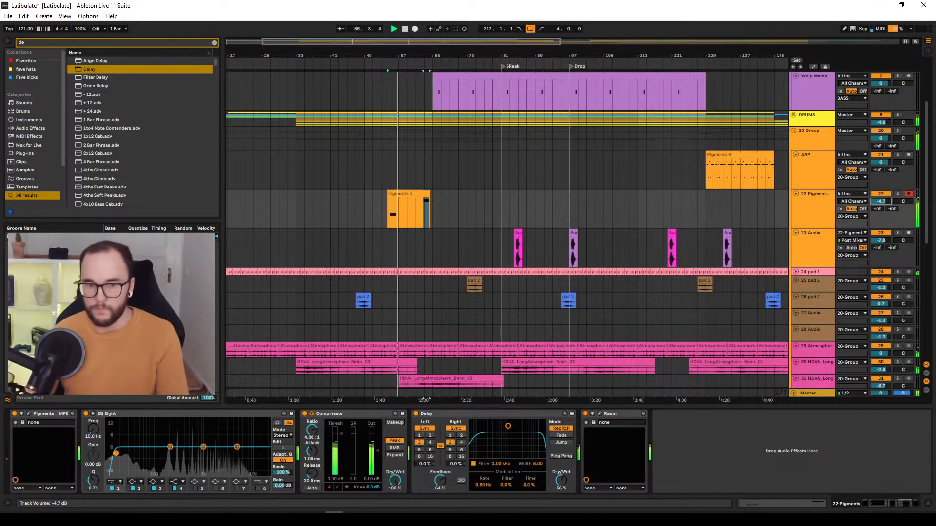
Lower the 22 Pigments track volume to -10.0 dB while the part plays.
drag(882, 201, 881, 221)
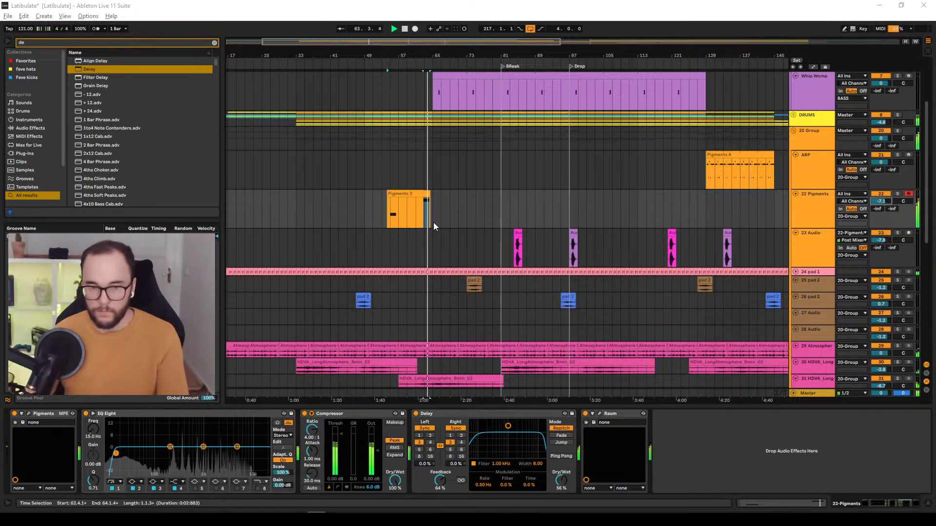
drag(881, 200, 882, 215)
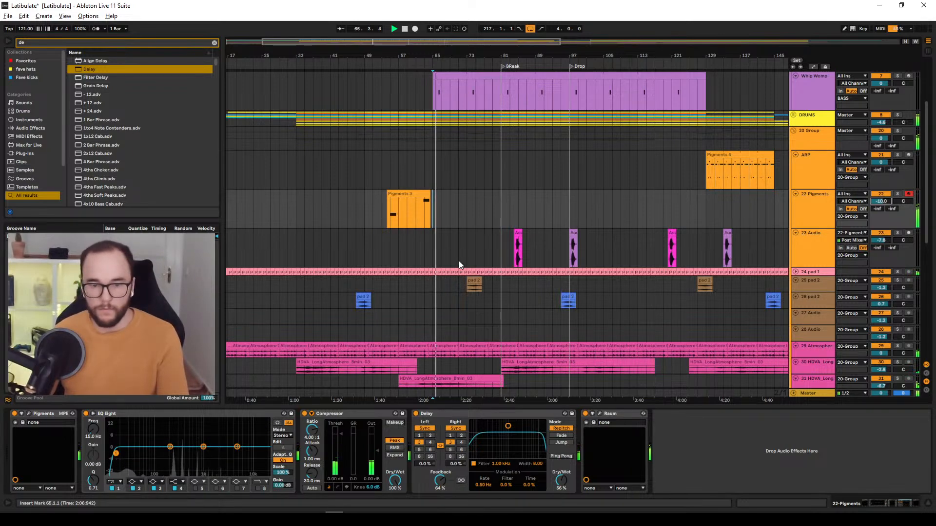
Lower the 37 004 FX Impact track to -6.2 dB and move its clip from bar 65 to the Drop at bar 97.
scroll(456, 265, down, 6)
scroll(426, 316, down, 5)
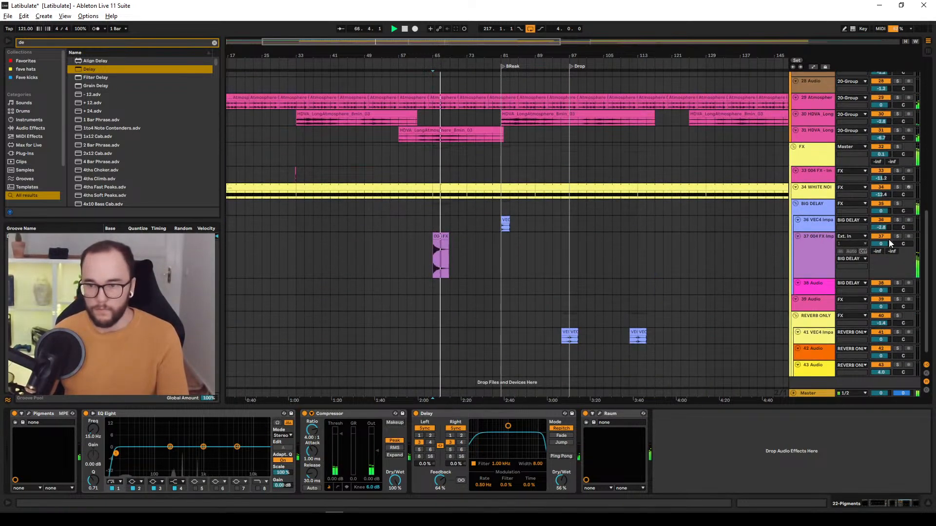
drag(887, 243, 888, 268)
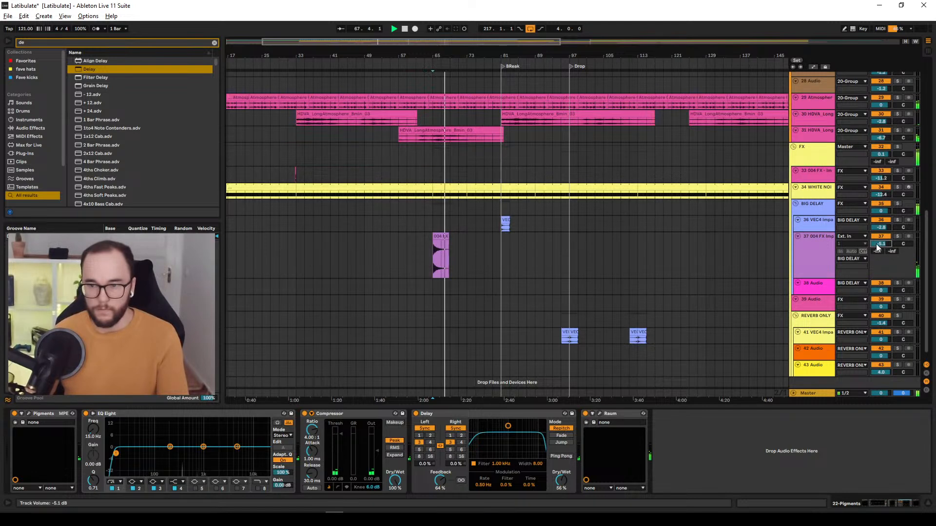
click(443, 248)
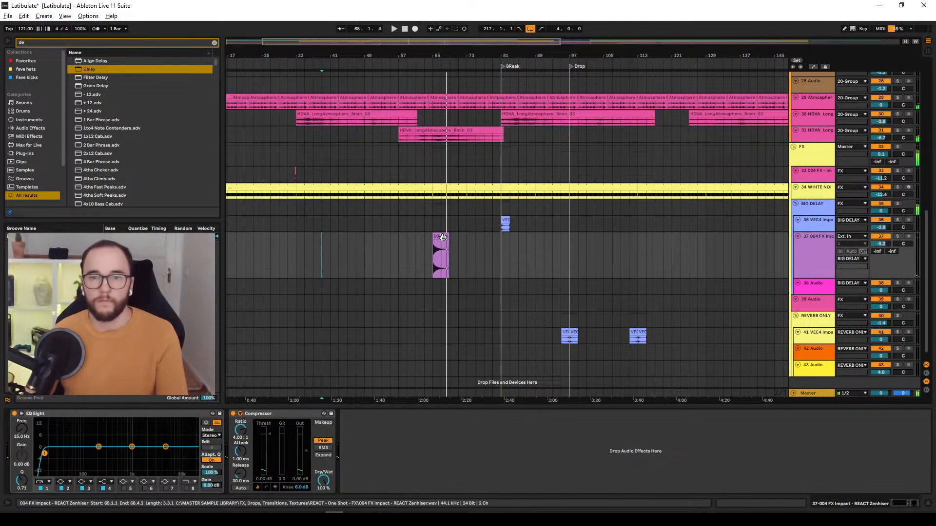
drag(442, 237, 578, 238)
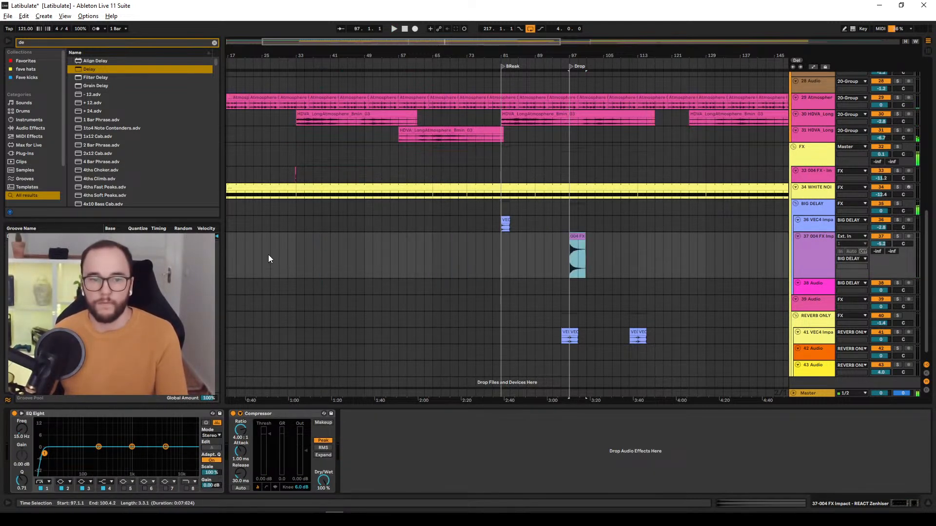
Play the arrangement from about bar 25 and bring the upper tracks into view.
click(269, 254)
key(space)
key(plus)
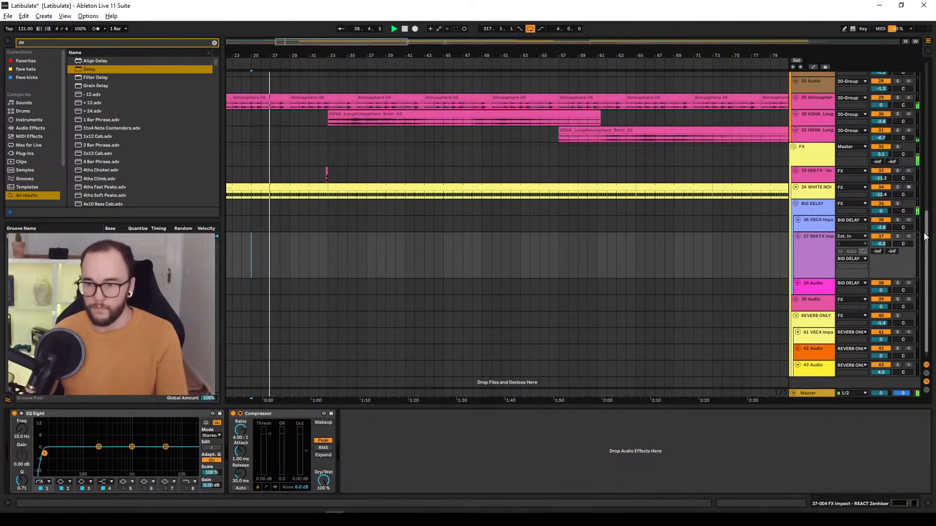
scroll(926, 237, up, 15)
Restart playback from bar 32 and save the Latibulate set.
click(320, 106)
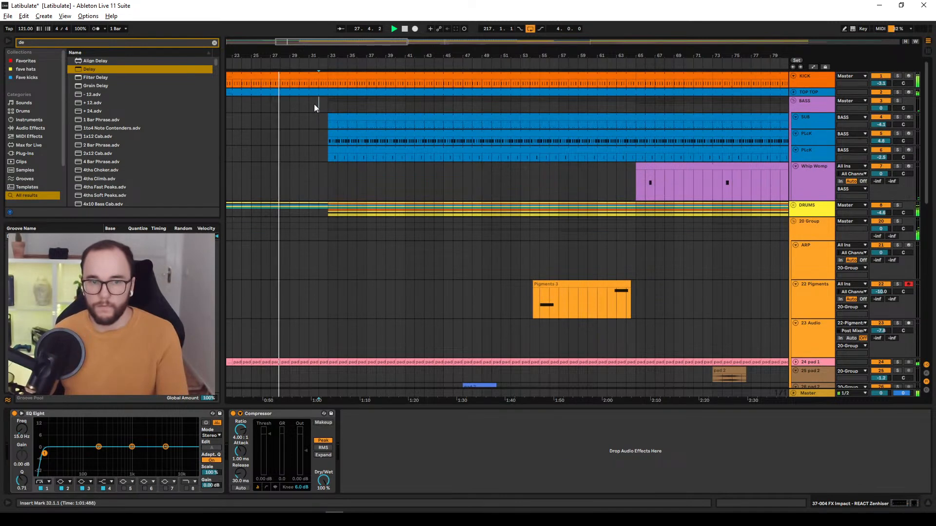
key(space)
key(space)
key(ctrl+s)
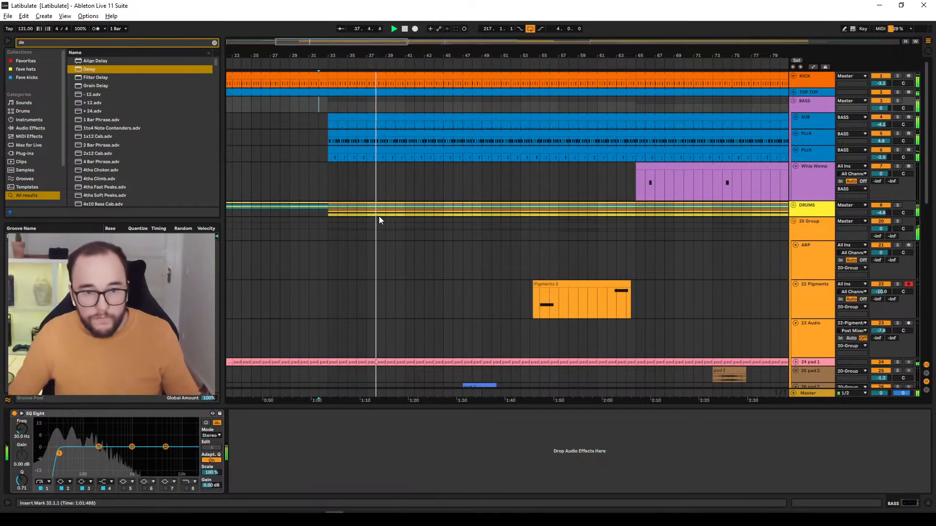
scroll(379, 216, down, 1)
scroll(379, 216, down, 5)
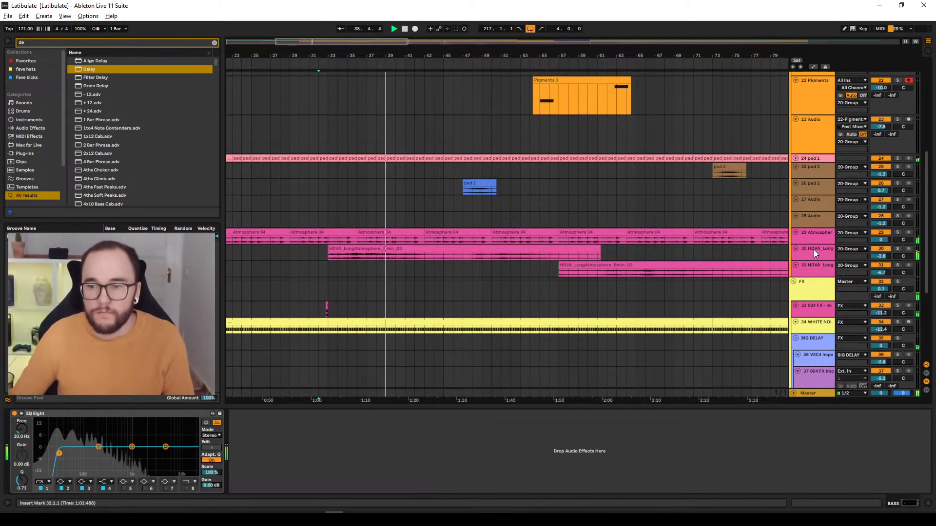
Enlarge the 30 HDVA_LongAtmosphere track and open the properties of its audio clip starting at bar 33.
drag(823, 261, 824, 283)
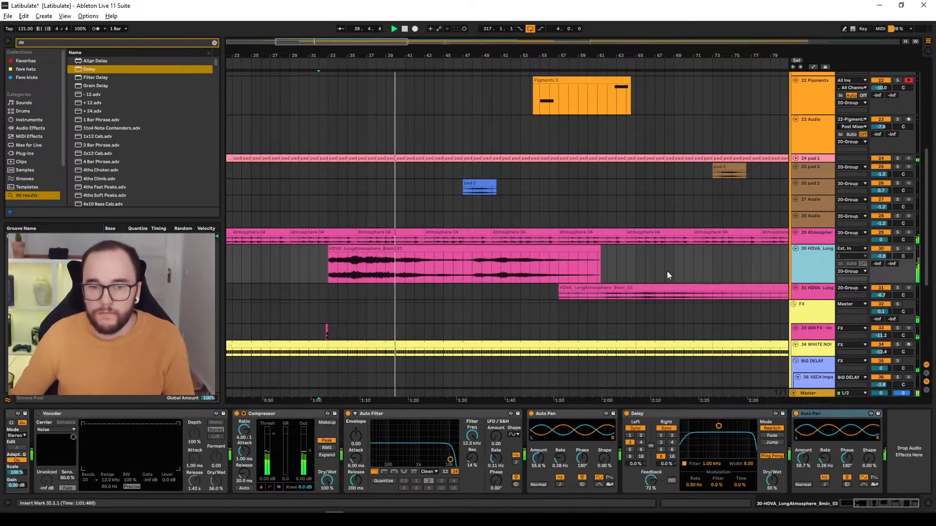
click(433, 249)
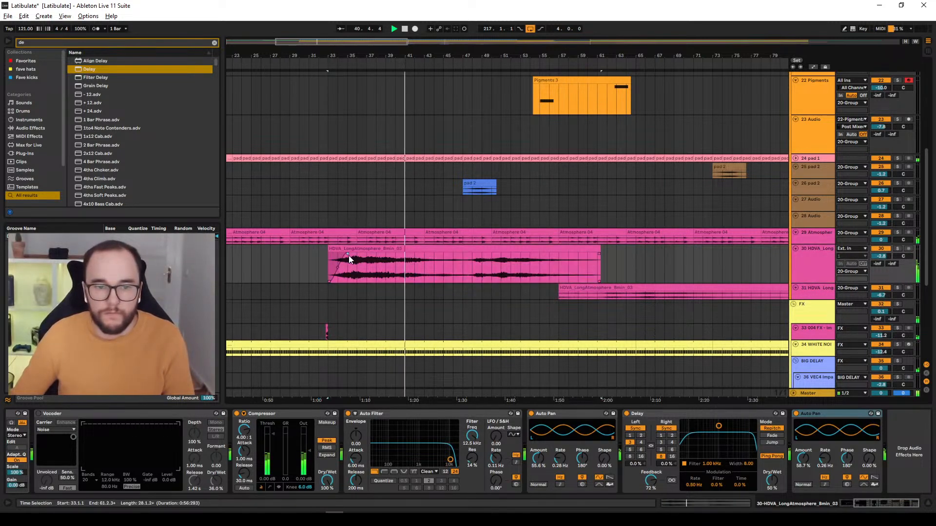
double_click(372, 247)
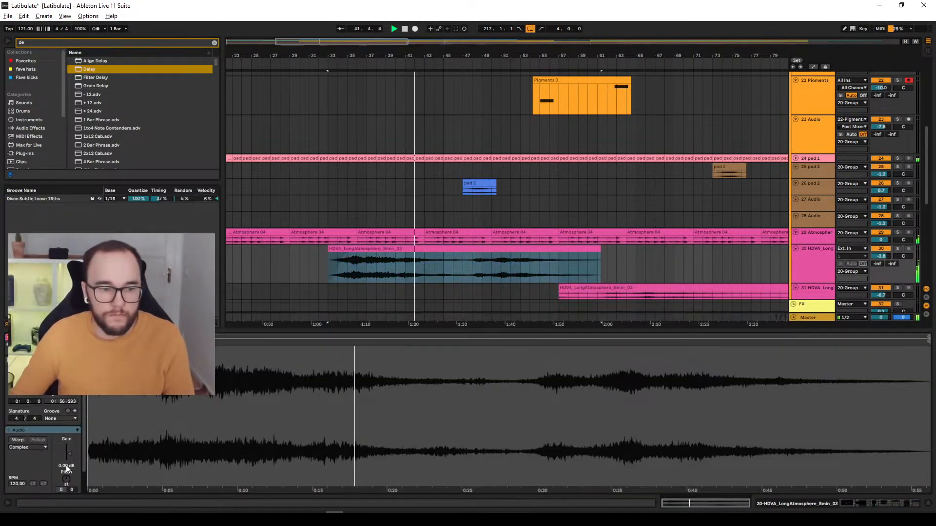
Play the arrangement from bar 21 and again from bar 33, with the bass tracks in view, to check the bass entry.
click(397, 203)
scroll(402, 201, down, 3)
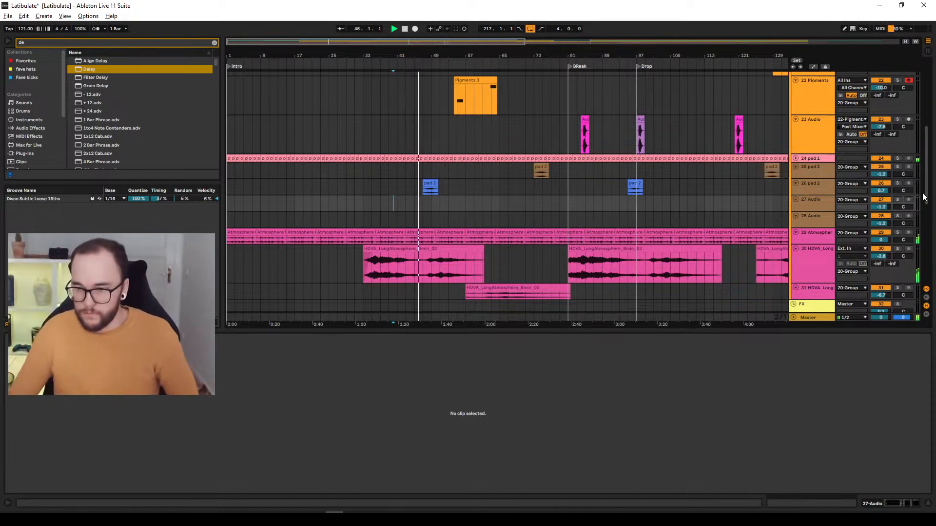
scroll(296, 120, up, 10)
click(313, 113)
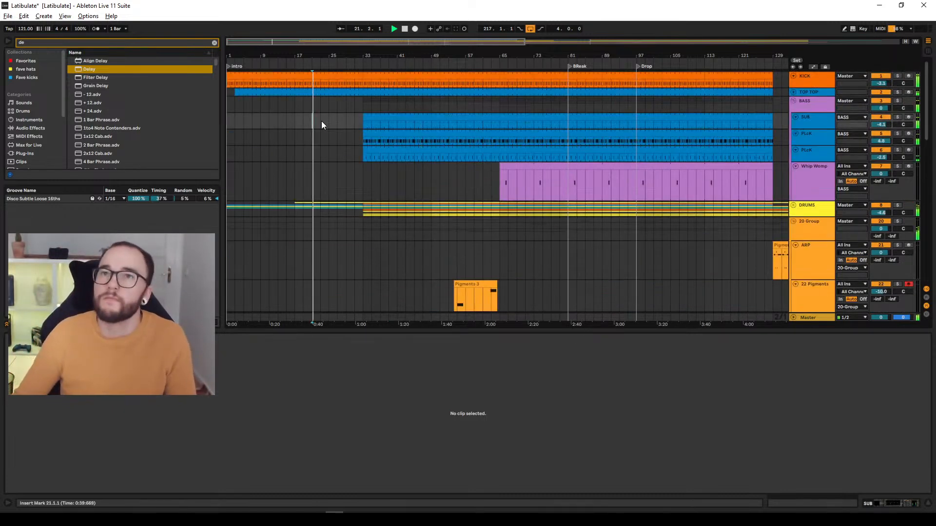
scroll(349, 117, up, 3)
scroll(378, 112, right, 3)
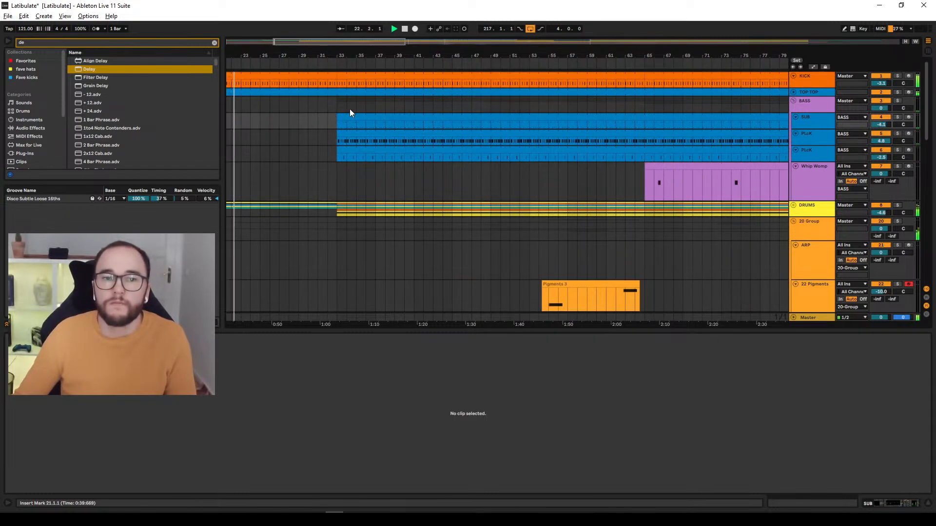
click(336, 107)
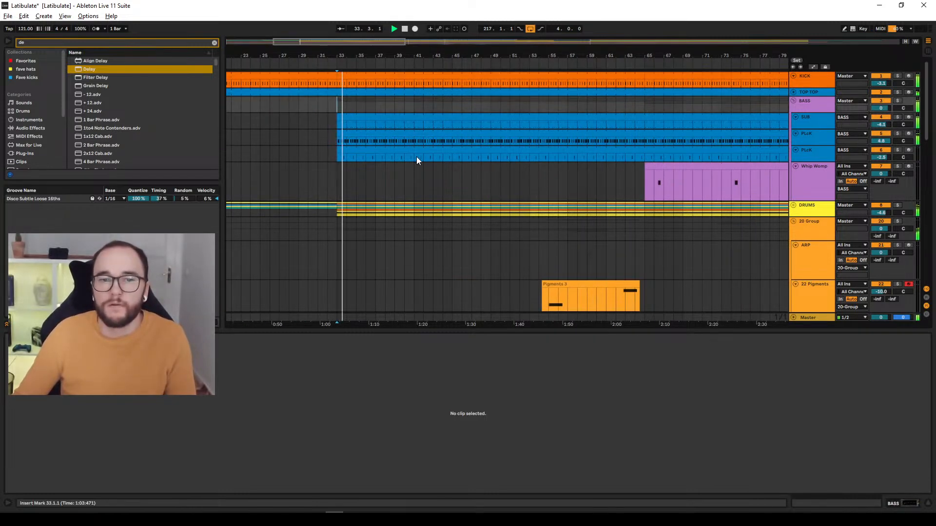
scroll(358, 139, up, 5)
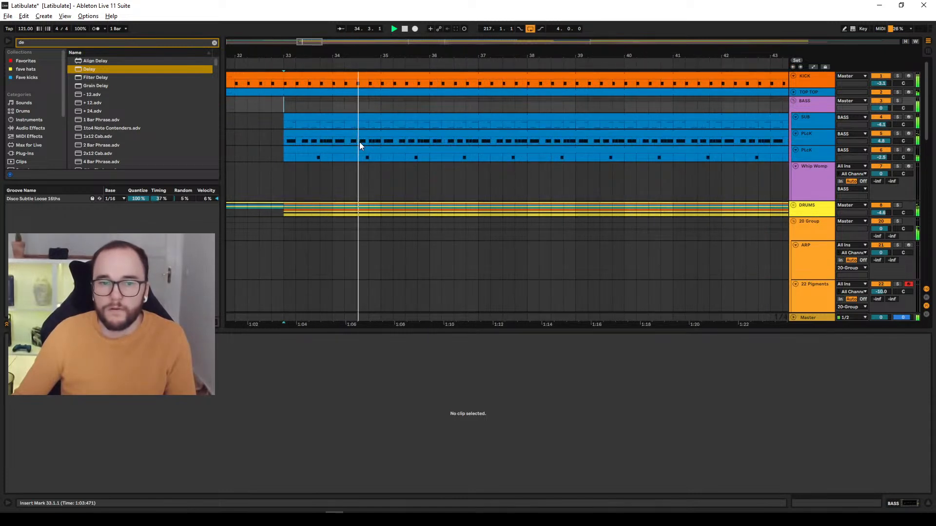
key(space)
key(space)
Switch the upper PLcK track off and back on, and solo it for playback from bar 33.
click(880, 133)
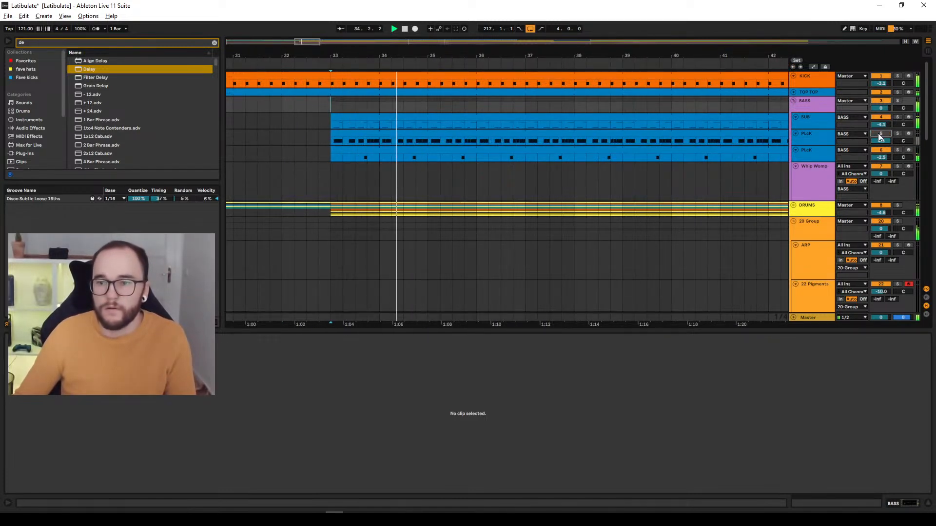
click(880, 134)
click(897, 133)
key(space)
key(space)
Open the upper PLcK clip, shorten its first B0 note to end at 1.1.4 and add a sixteenth-long B0 note at 1.1.4.
click(415, 142)
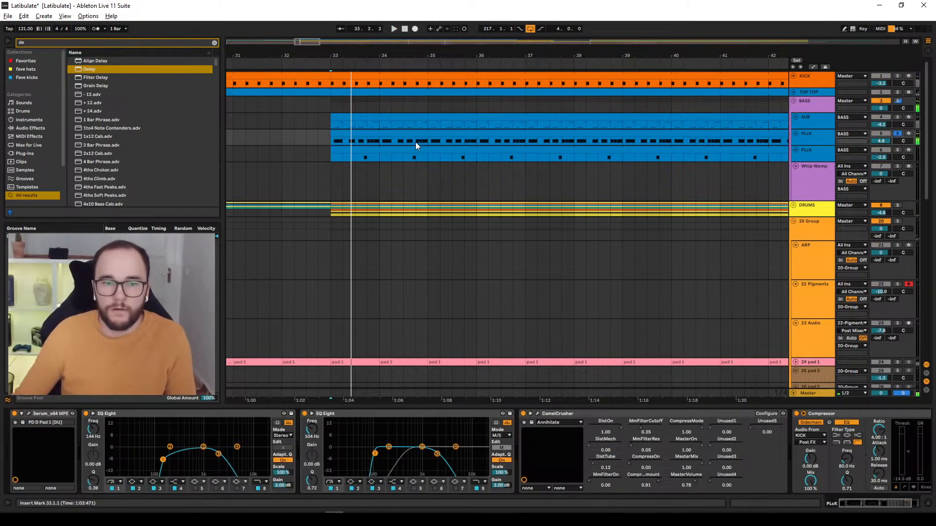
key(space)
scroll(339, 124, up, 5)
double_click(330, 141)
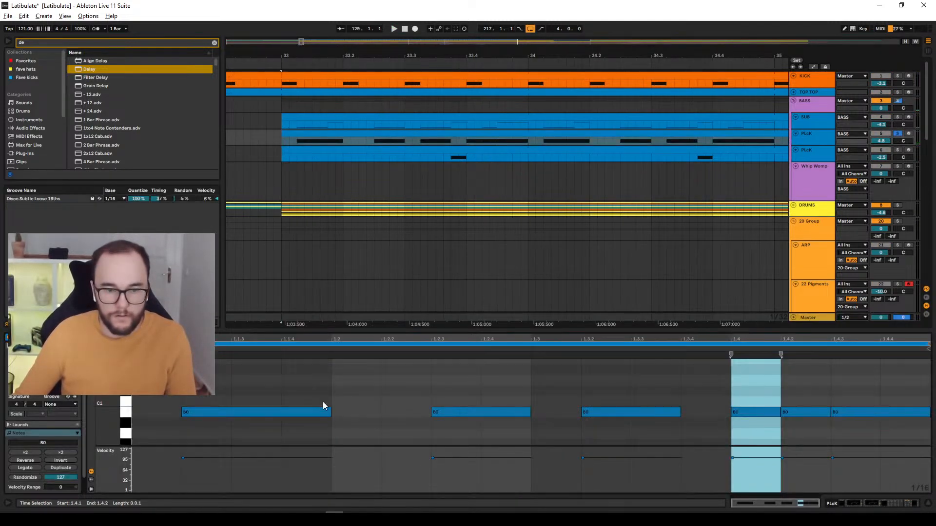
drag(330, 413, 240, 412)
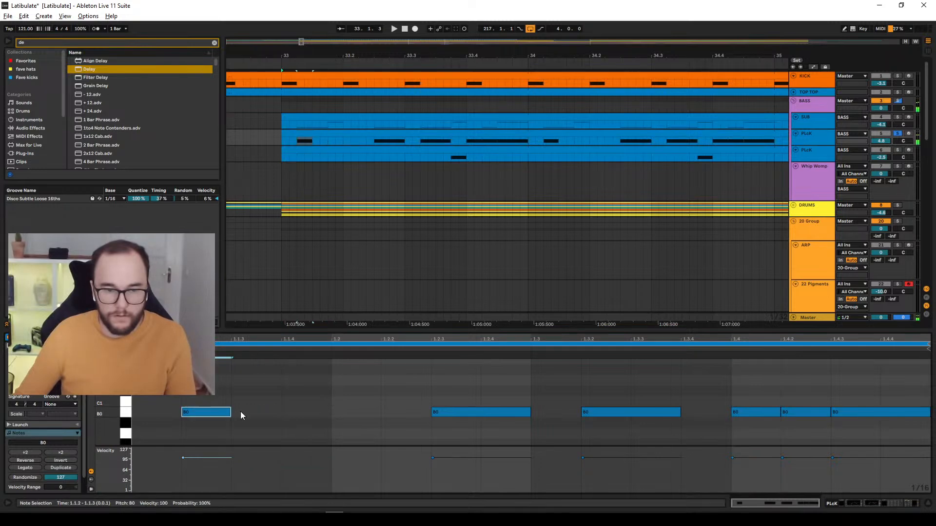
key(ctrl+z)
drag(330, 413, 280, 414)
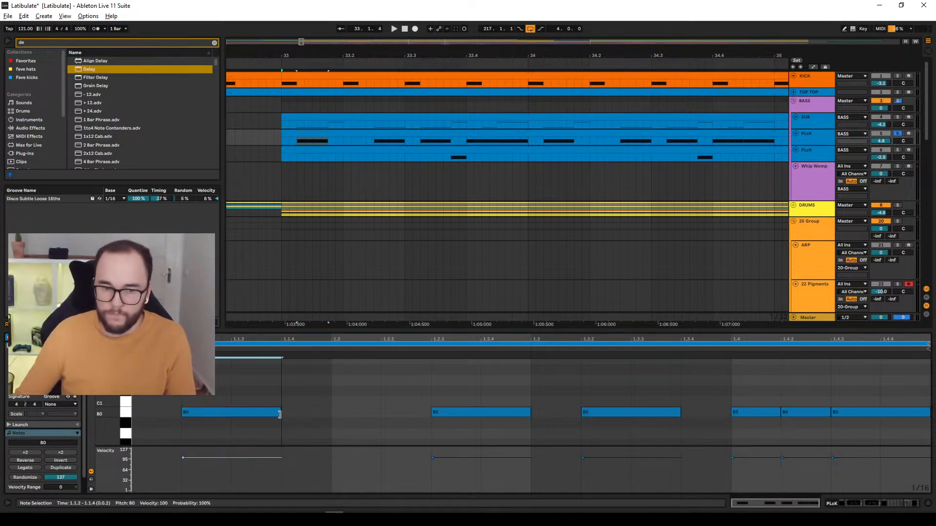
double_click(310, 412)
key(space)
key(space)
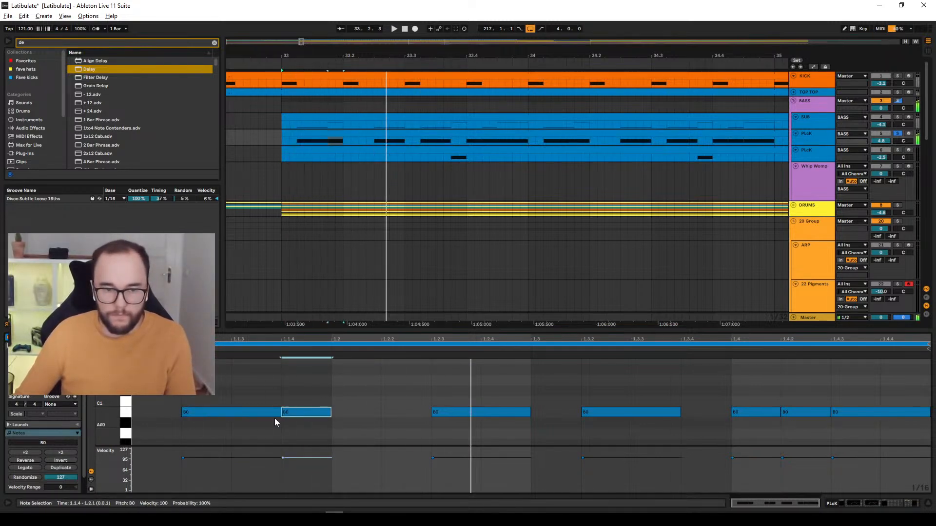
Rework the opening PLcK notes so the first B0 ends at 1.1.3 and the second runs from 1.1.3 to 1.2.
double_click(260, 413)
key(ctrl+z)
drag(301, 413, 335, 412)
double_click(291, 414)
key(space)
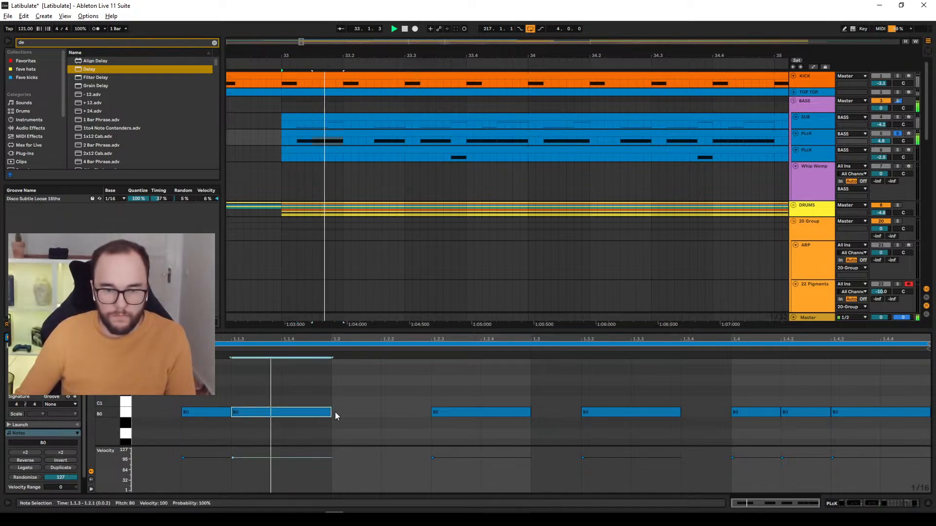
Unsolo the PLcK track to hear its clip in the full mix, and save the set.
click(897, 134)
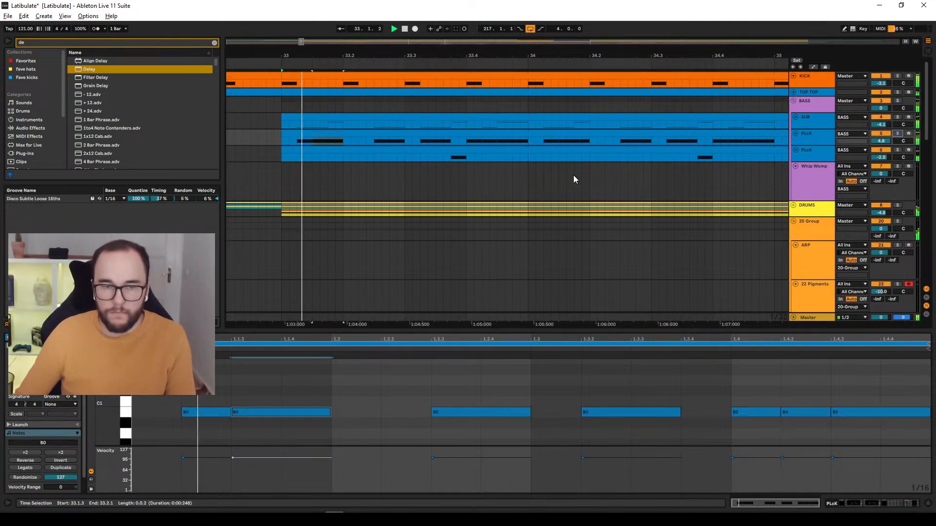
ctrl+scroll(439, 245, down, 3)
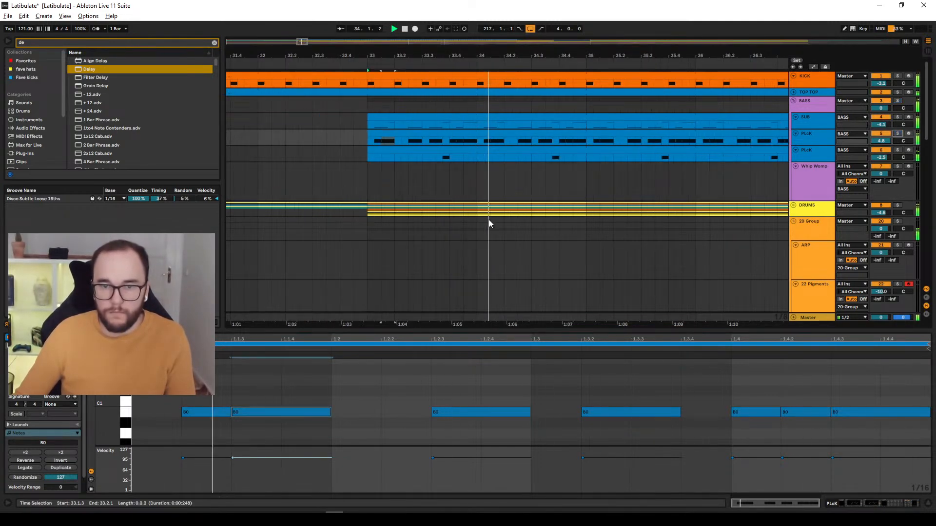
ctrl+scroll(496, 155, down, 10)
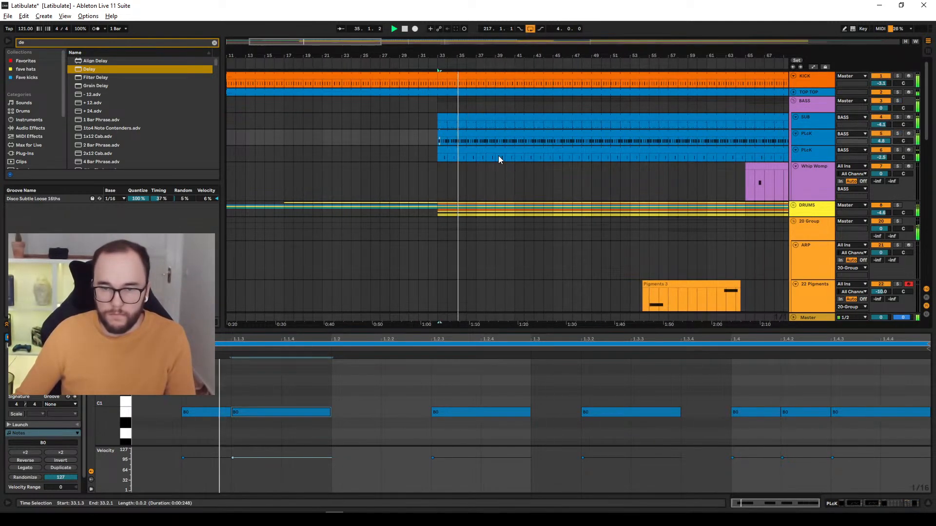
double_click(410, 135)
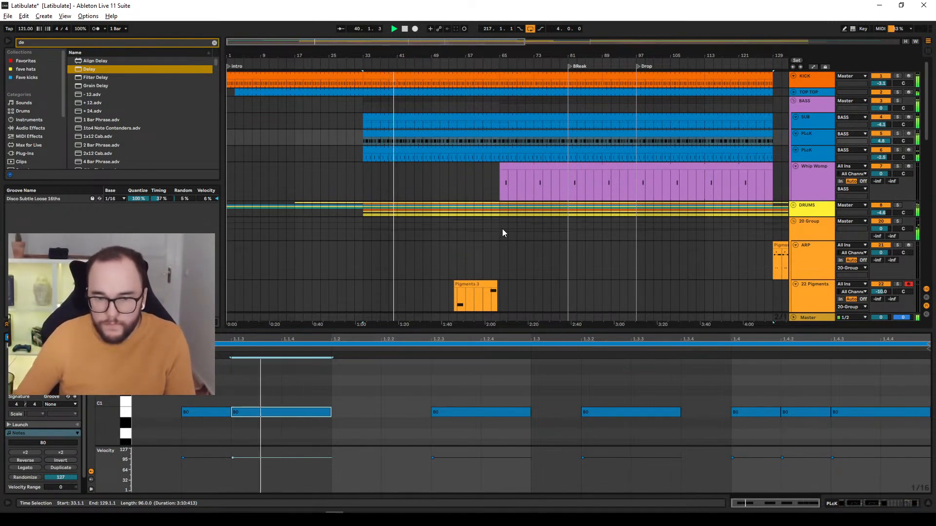
scroll(444, 257, down, 1)
click(434, 215)
key(ctrl+s)
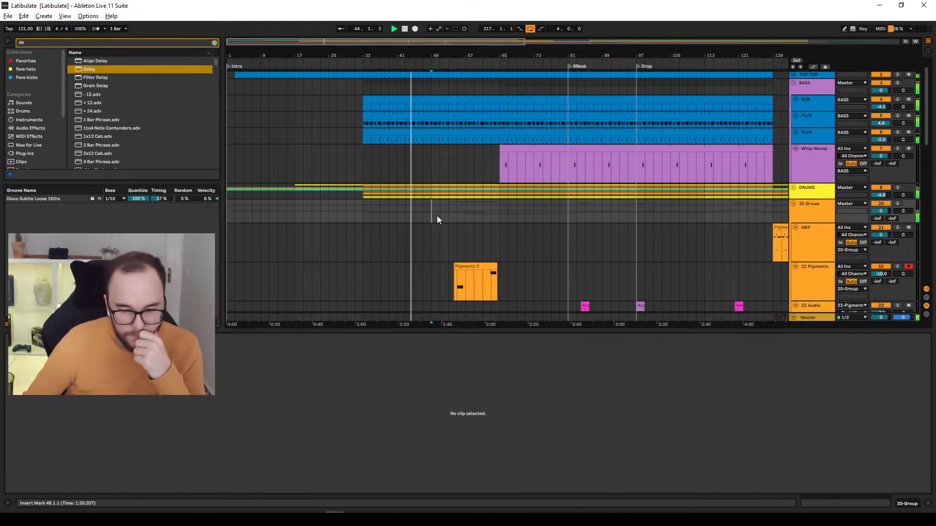
Extend the start of the Whip Womp clip back to bar 49.
scroll(429, 195, down, 8)
scroll(429, 184, down, 5)
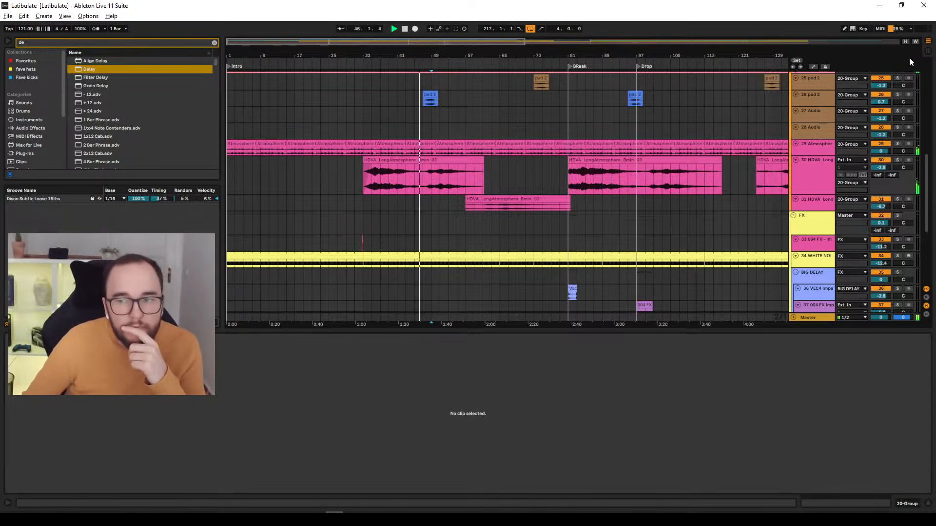
drag(931, 186, 905, 7)
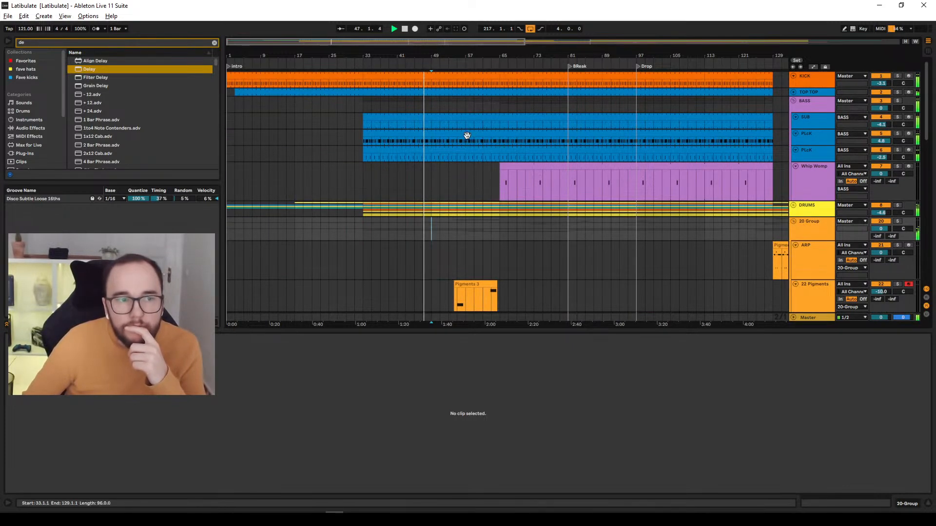
scroll(483, 175, down, 10)
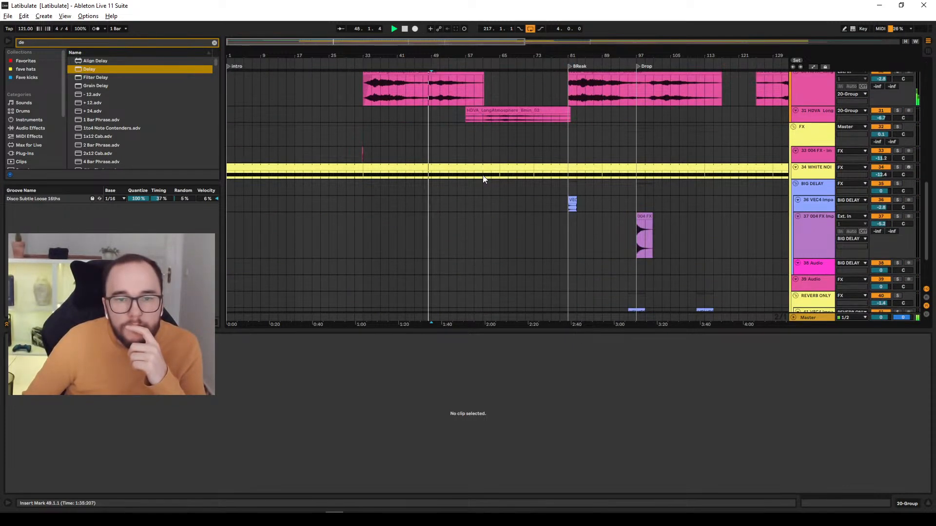
scroll(482, 177, up, 5)
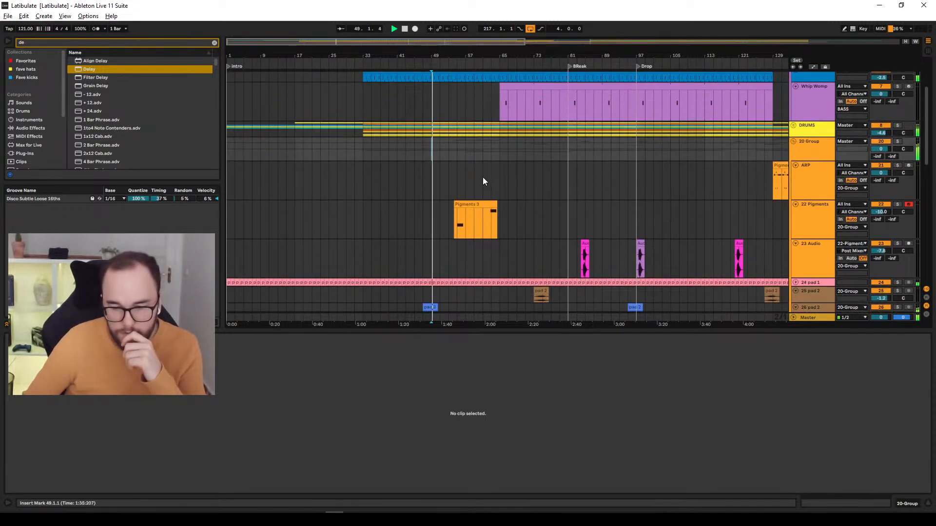
drag(502, 86, 434, 88)
key(ctrl+z)
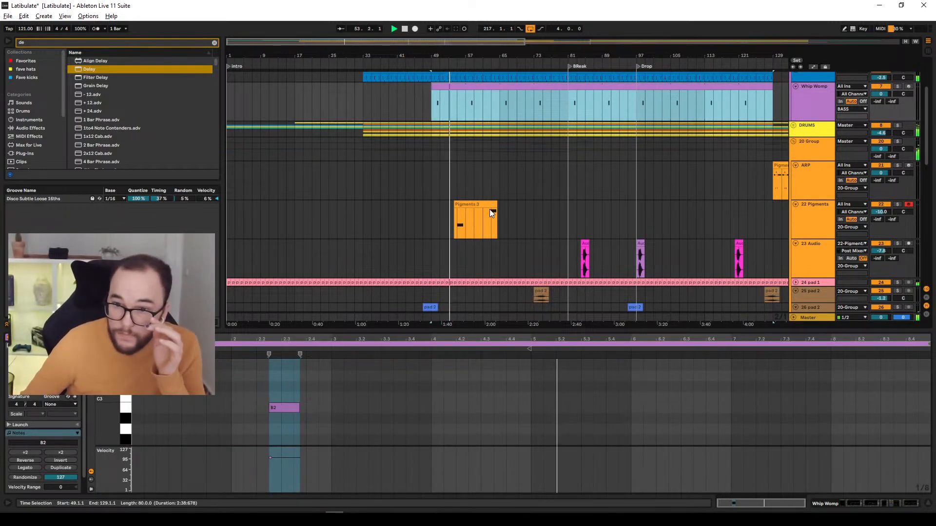
Set the 22 Pigments track volume to -11.0 dB and extend the end of its clip to about bar 69.
drag(881, 212, 881, 218)
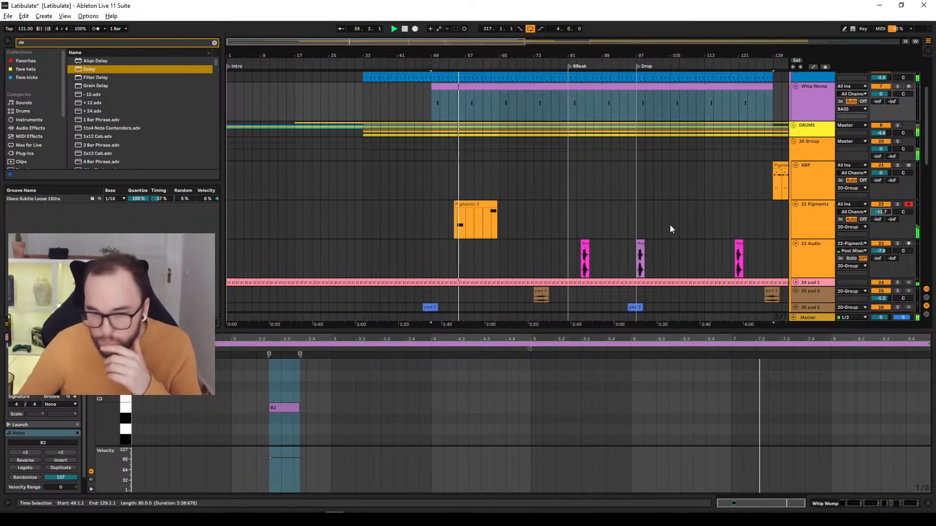
drag(885, 213, 885, 209)
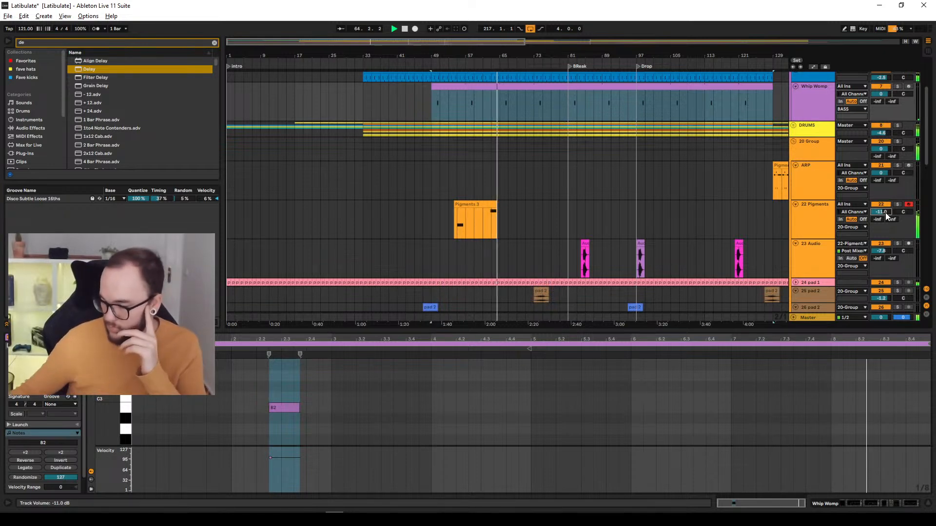
click(460, 233)
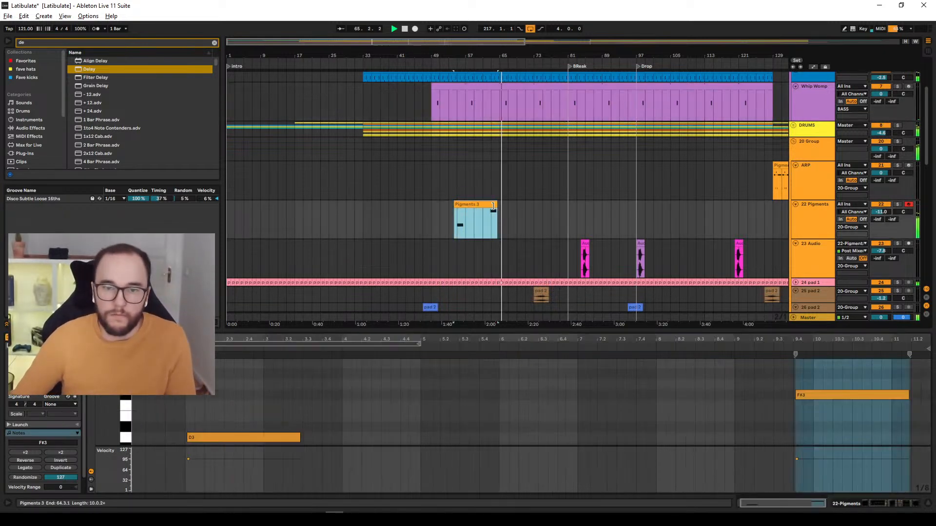
key(z)
drag(491, 208, 596, 213)
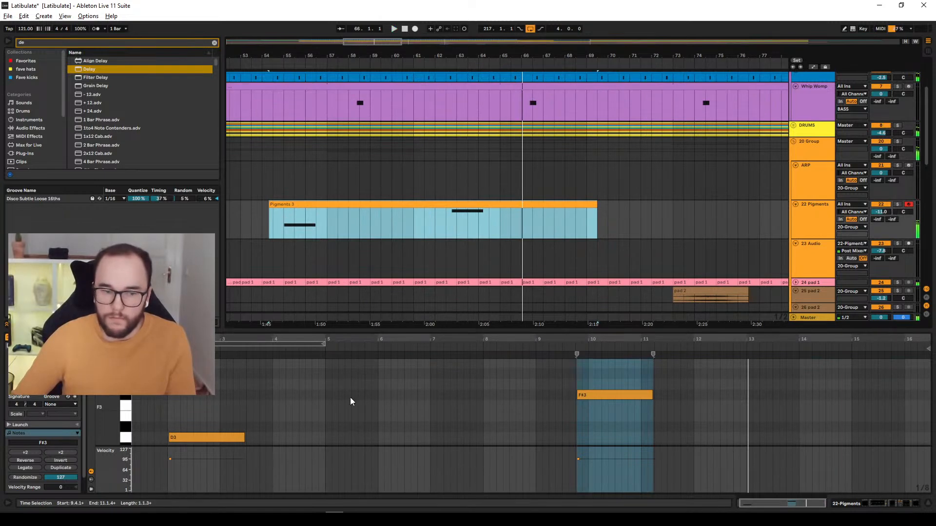
Play the Pigments 3 clip from bar 62.3 and audition piano-roll pitches around its F#3 note.
drag(109, 378, 108, 404)
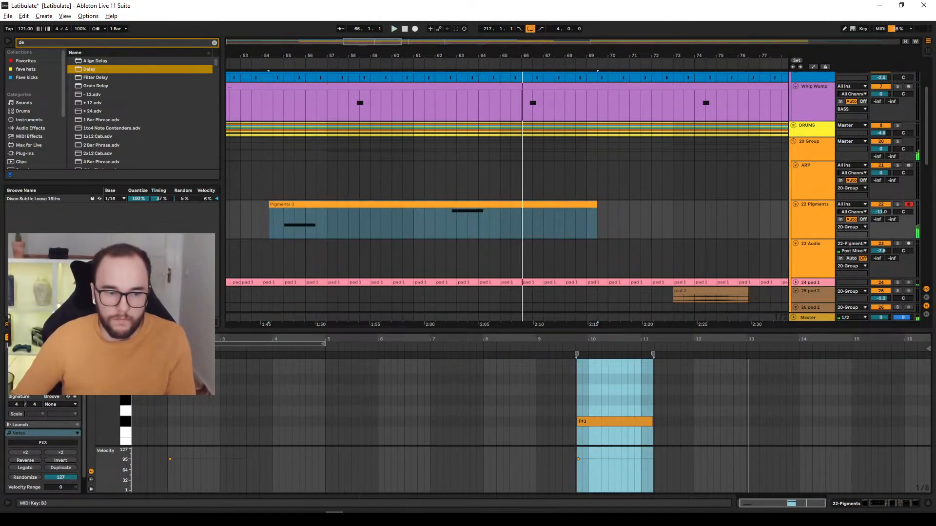
scroll(125, 374, up, 2)
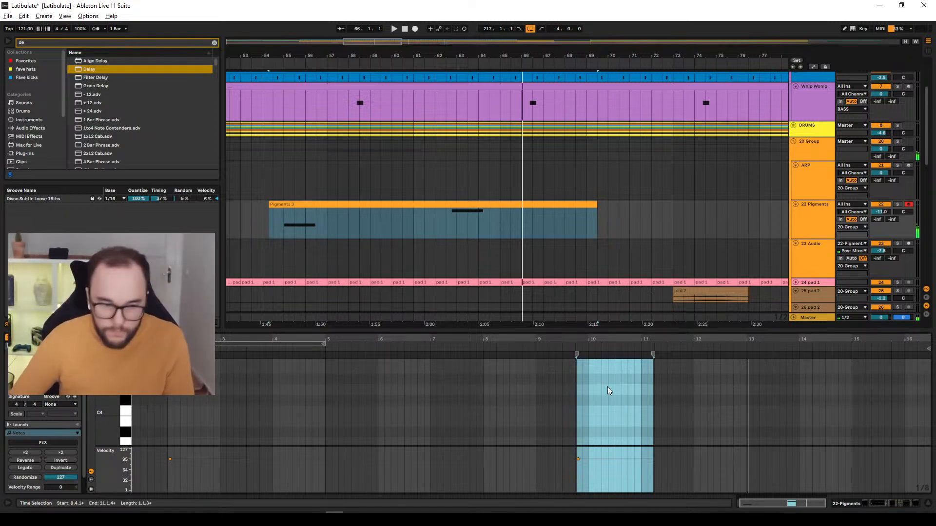
click(451, 204)
click(450, 216)
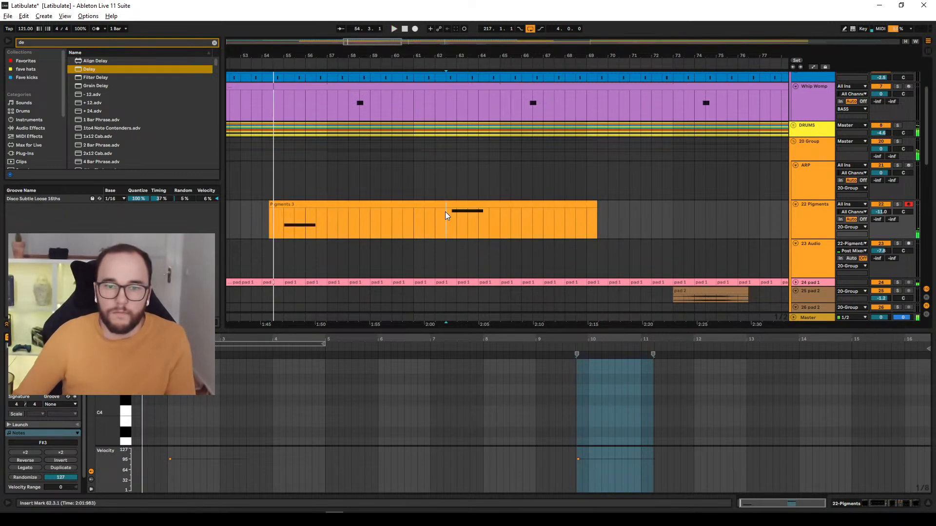
key(space)
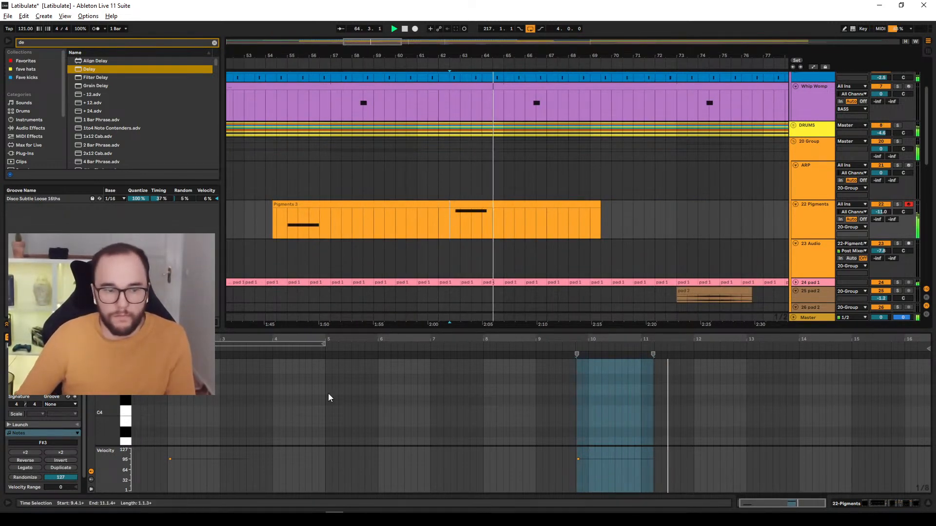
drag(111, 412, 111, 396)
scroll(322, 393, down, 3)
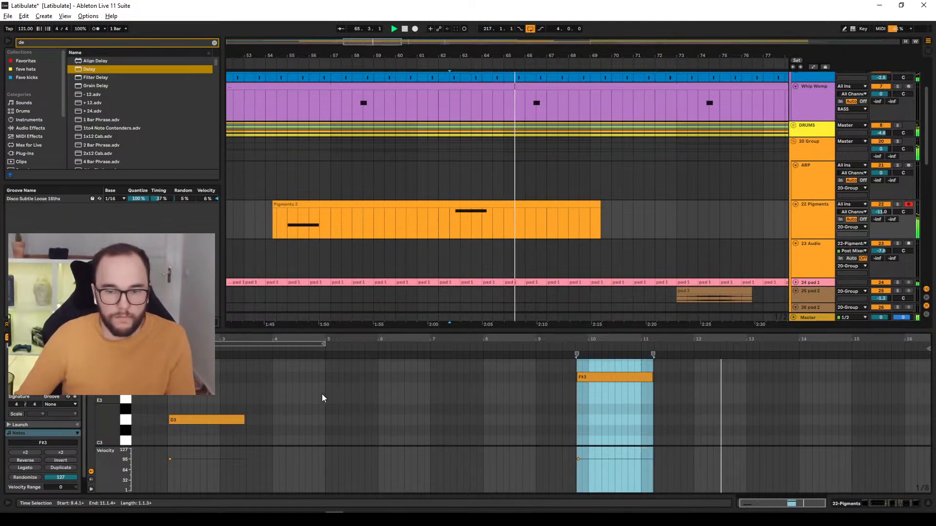
scroll(321, 394, up, 1)
scroll(311, 398, up, 1)
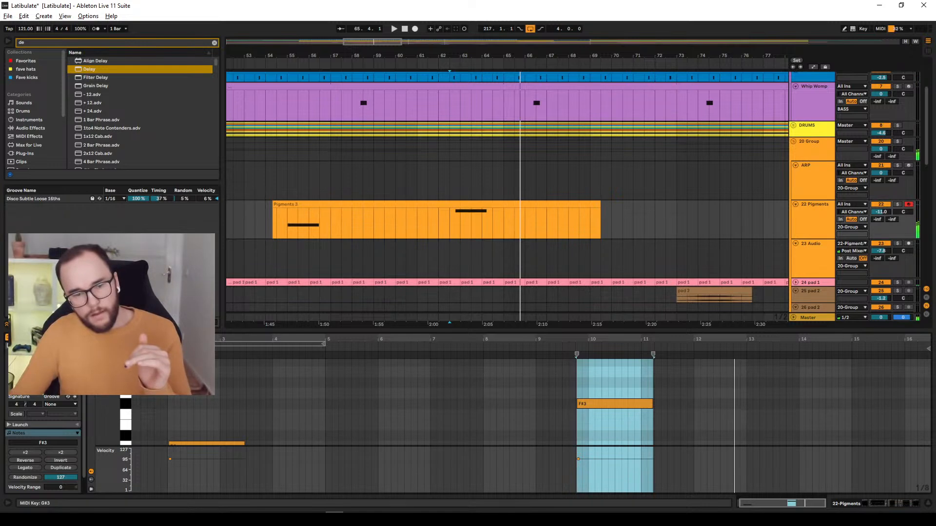
Add an A3 note after the F#3 in the Pigments 3 clip, running from 11.2.3 to 12.3.1.
click(664, 375)
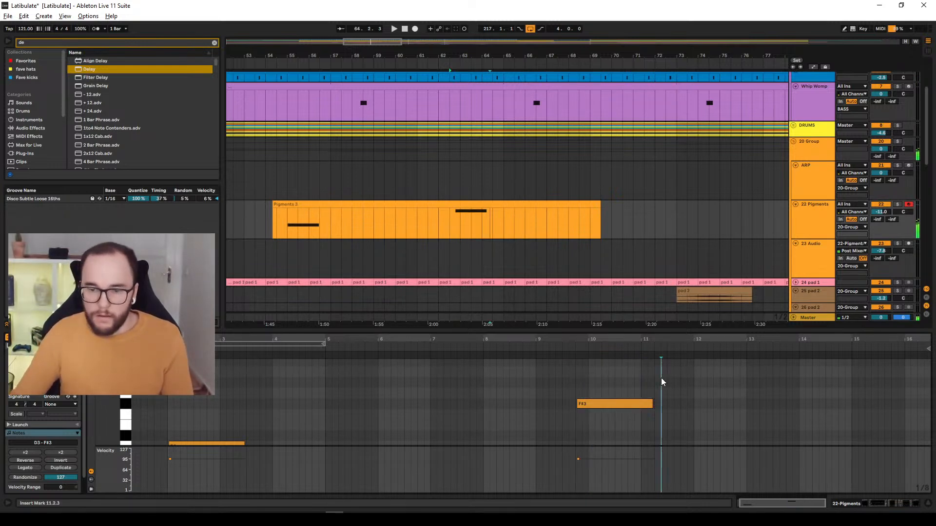
double_click(663, 373)
drag(671, 374, 721, 374)
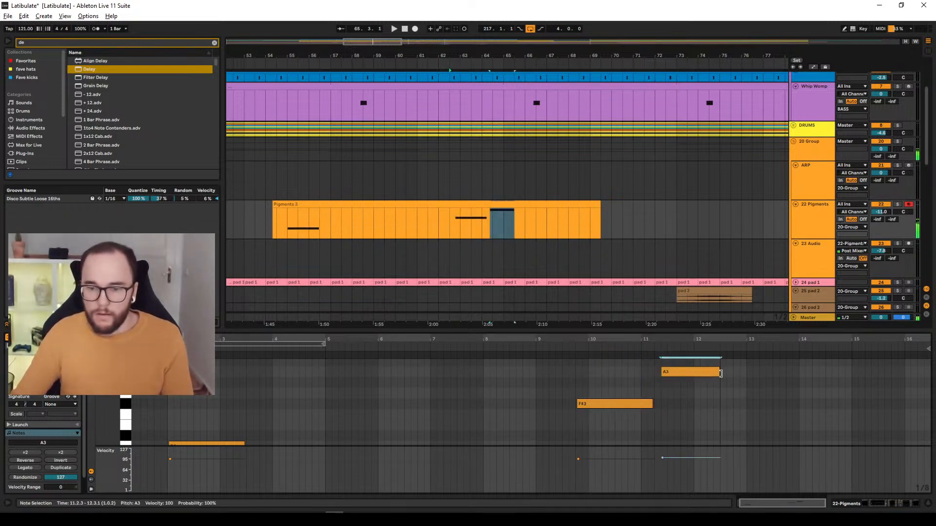
double_click(751, 415)
drag(751, 416, 751, 423)
double_click(751, 424)
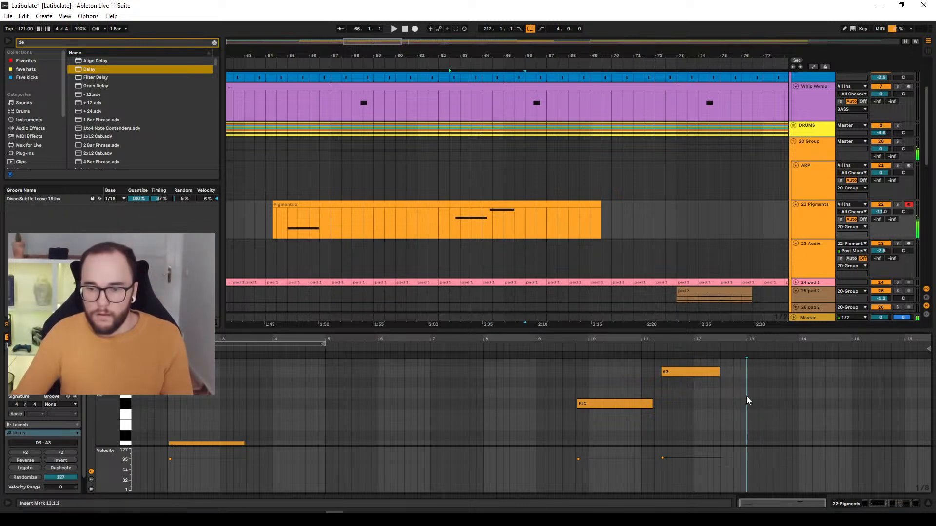
double_click(745, 394)
Play the arrangement from bar 62.3, find Auto Pan in the browser and add it to the 22 Pigments track.
click(452, 198)
key(space)
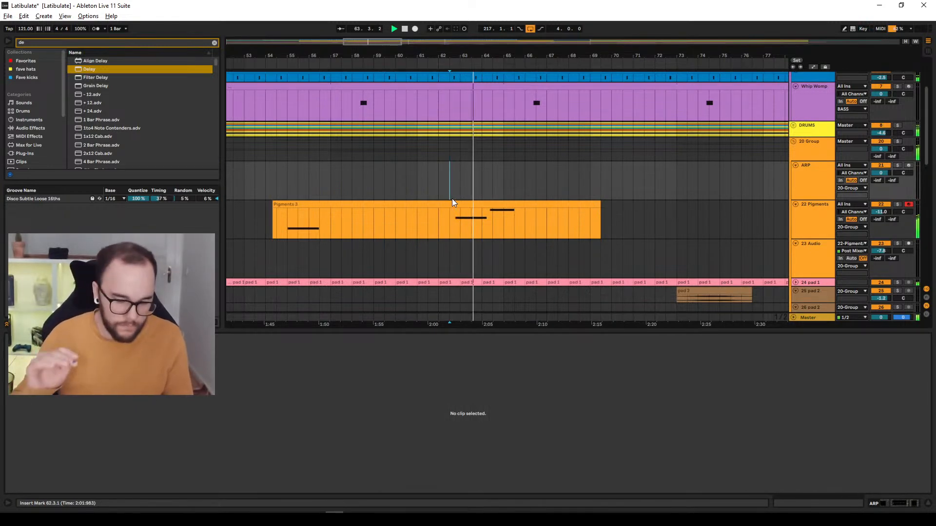
key(ctrl+f)
text(aut)
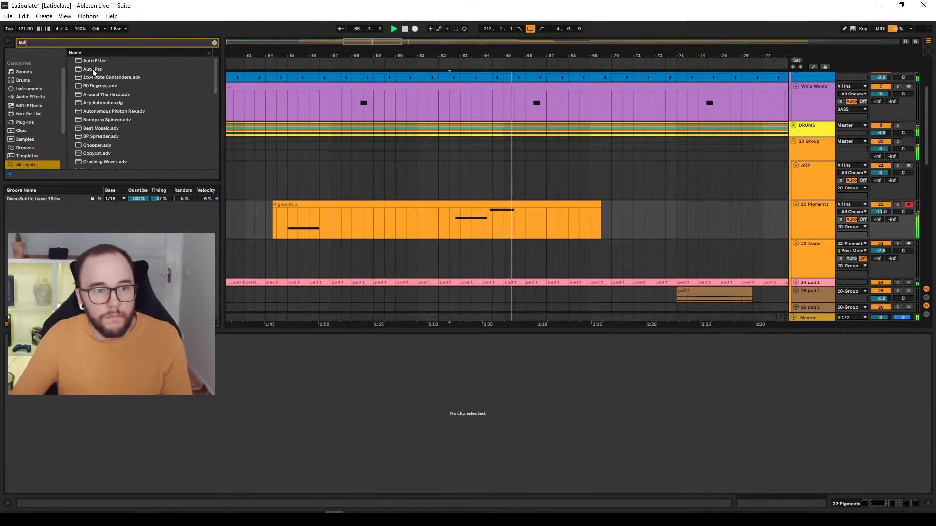
drag(92, 69, 815, 215)
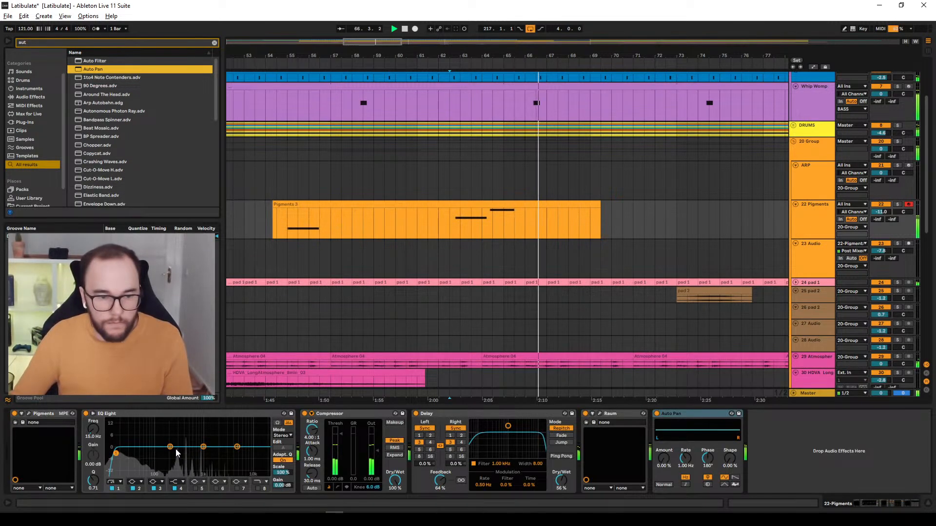
Stop playback, lengthen the Pigments 3 clip's A3 note to bar 13 and add an overlapping E3 note from 12.2.1 to 13.4.3.
double_click(512, 204)
key(space)
drag(721, 373, 756, 430)
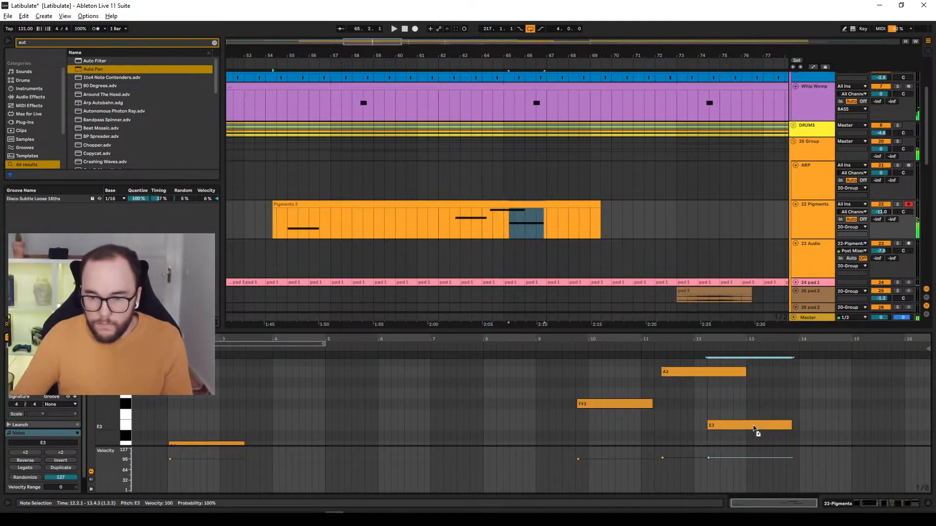
Listen to the Pigments 3 phrase from about bar 64 and lower its E3 note to D3.
click(493, 217)
key(space)
scroll(526, 230, up, 3)
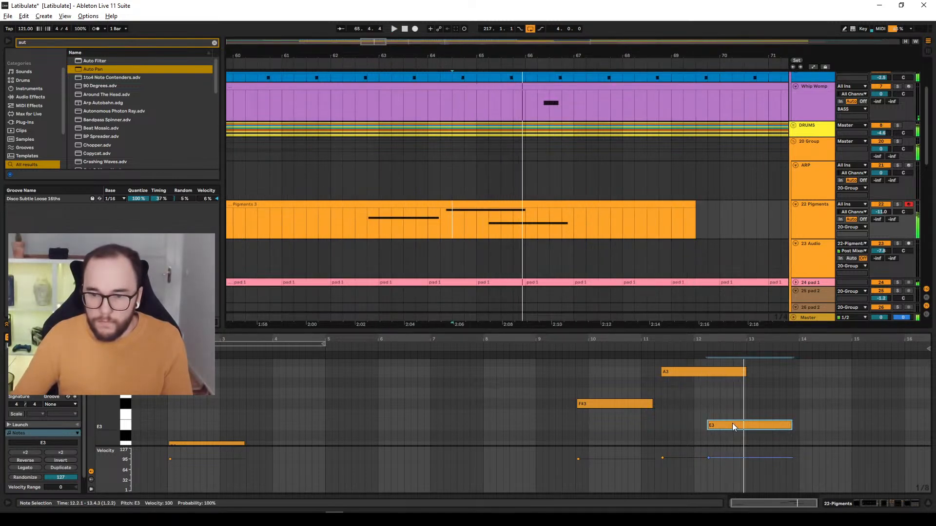
key(space)
scroll(733, 423, down, 3)
drag(729, 376, 729, 397)
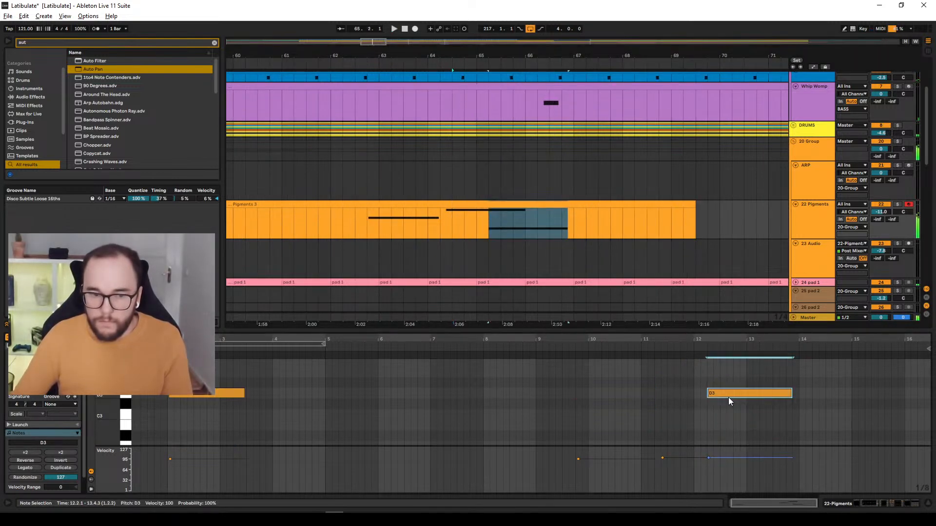
Play from about bar 62 and lower the velocity of the D3 note at 12.2.1 in the Pigments 3 clip to 41.
click(334, 157)
key(space)
scroll(391, 201, down, 3)
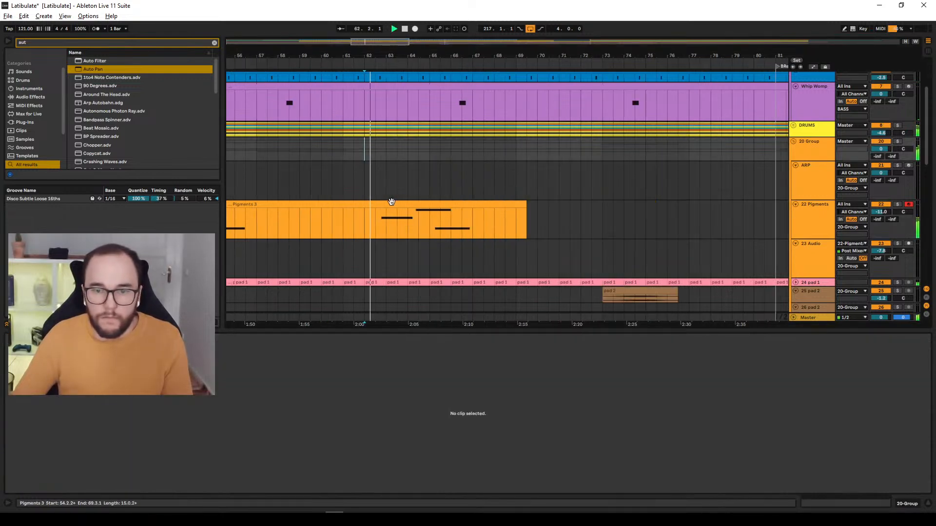
click(797, 209)
click(470, 209)
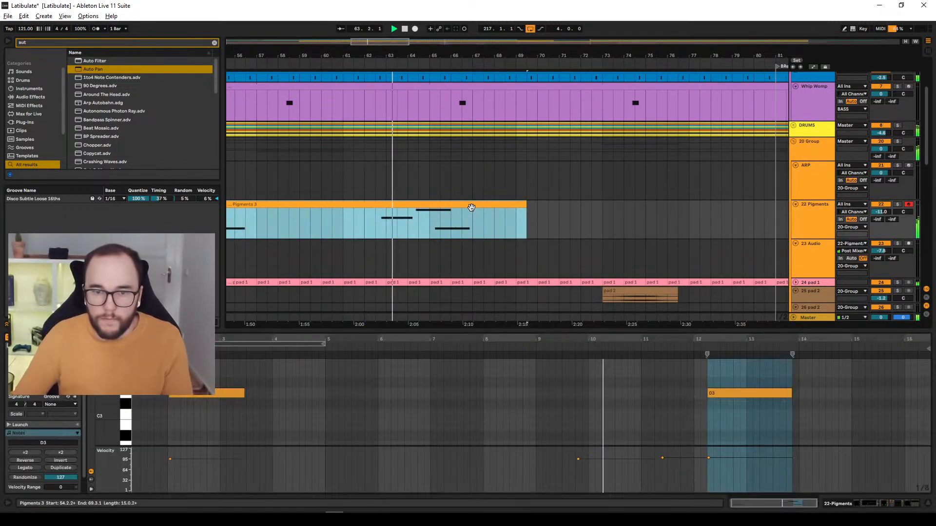
click(732, 462)
click(516, 193)
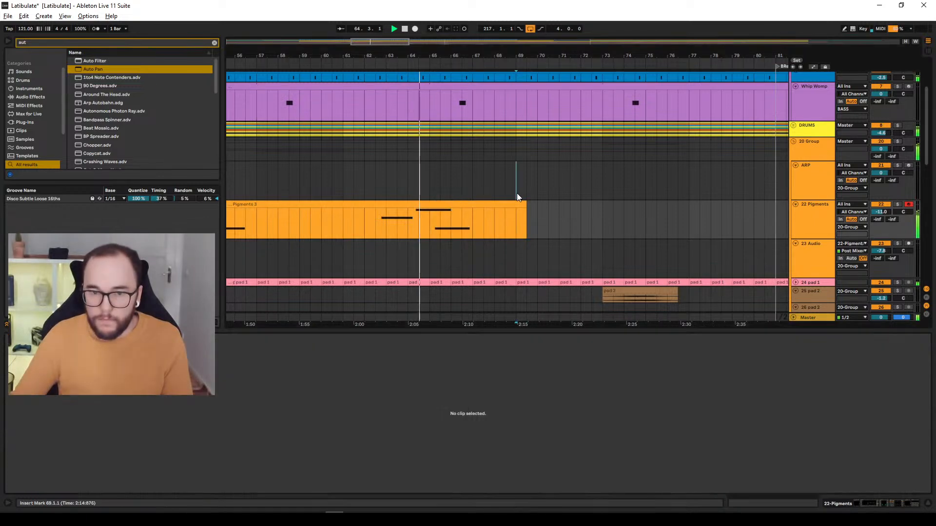
Show the 22 Pigments device chain and search the browser for "repl".
scroll(700, 221, down, 3)
click(813, 218)
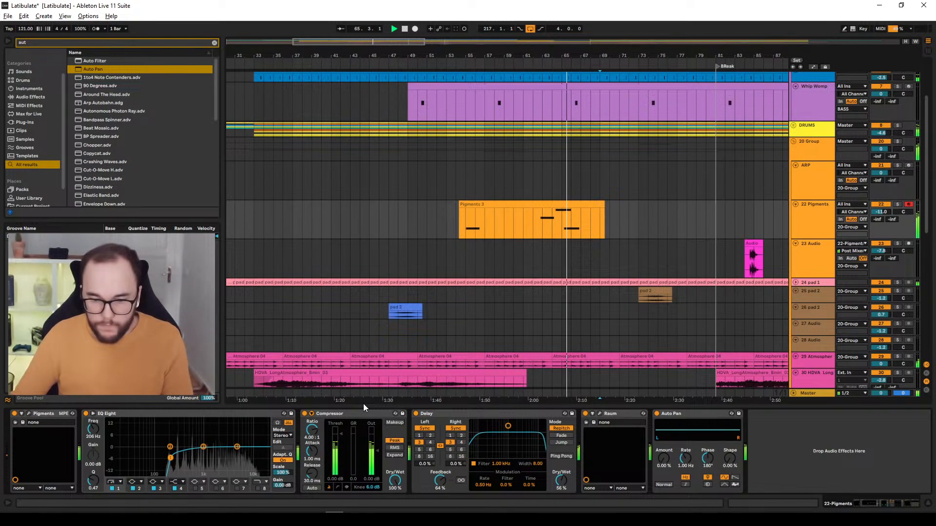
key(BackSpace)
key(BackSpace)
key(BackSpace)
text(repl)
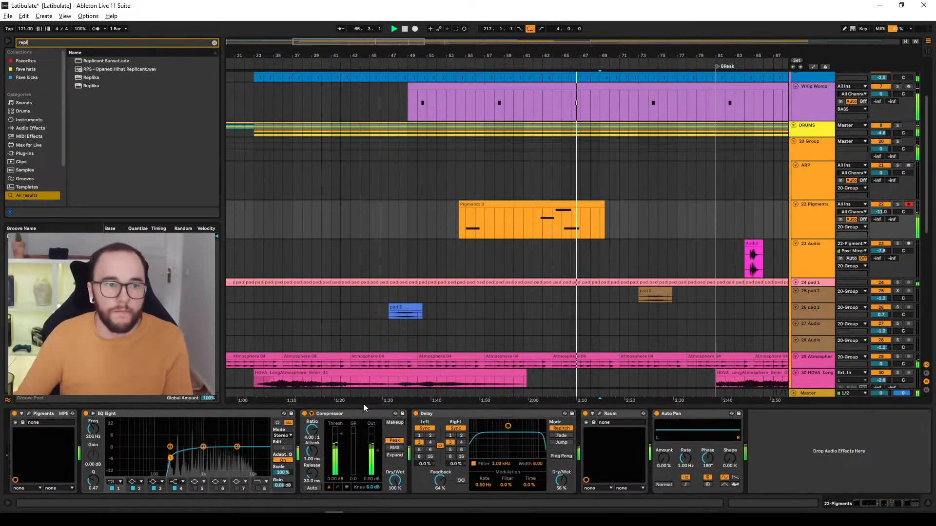
Trim the start of the Pigments 3 clip's last D3 note to just after 12.2.1 and play the arrangement from bar 54.
click(579, 204)
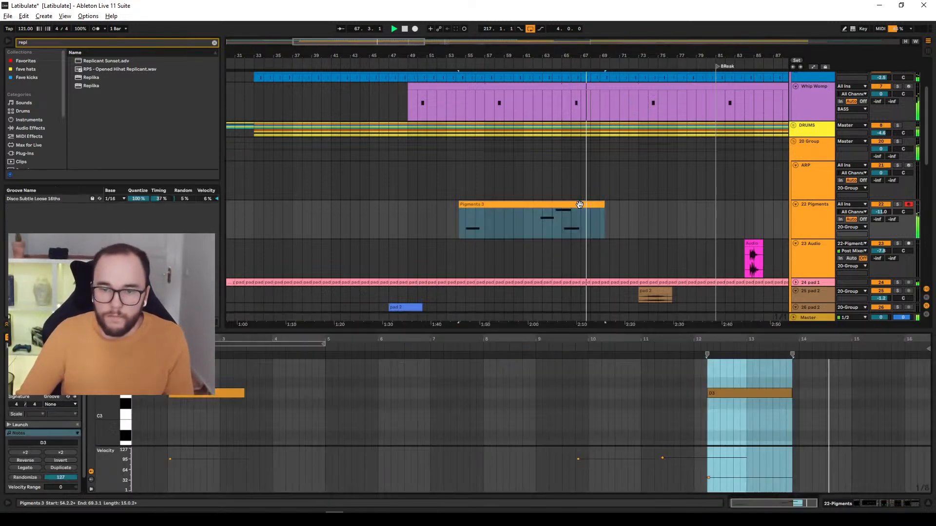
click(711, 394)
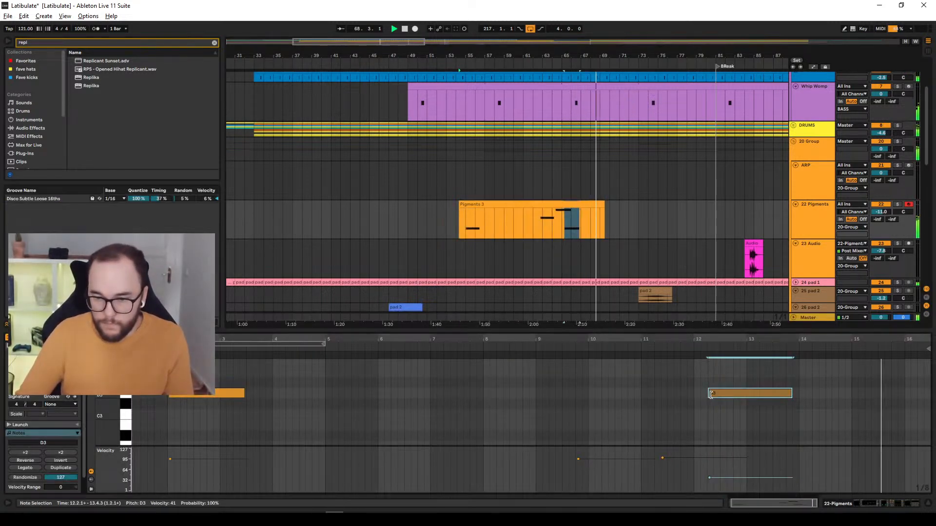
key(space)
click(460, 187)
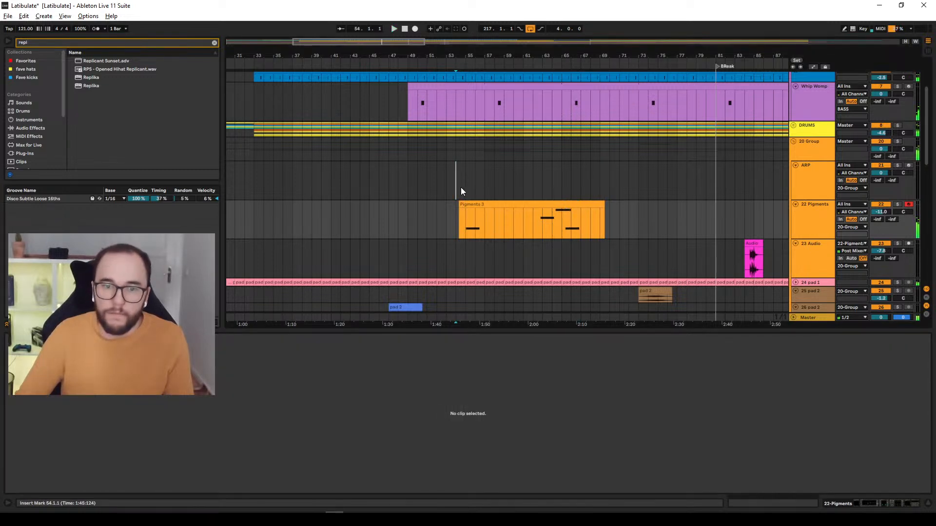
key(space)
Set the 22 Pigments Delay to 70% feedback and 75% dry/wet, and check the settings of the Raum reverb.
click(827, 223)
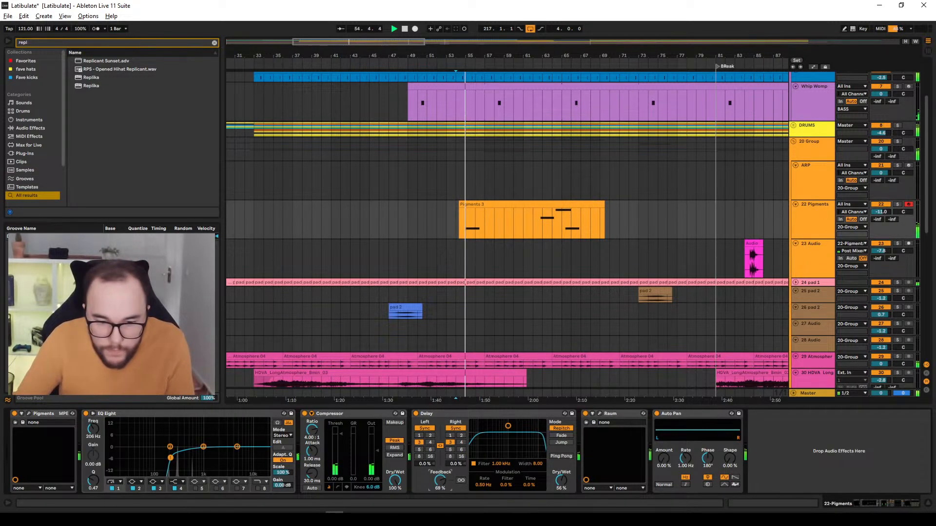
drag(440, 480, 440, 479)
drag(561, 480, 561, 465)
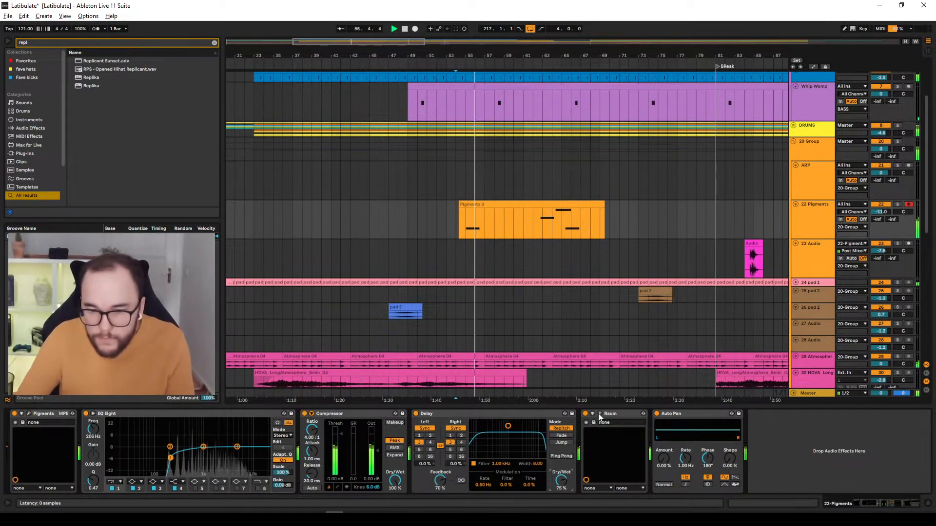
click(598, 412)
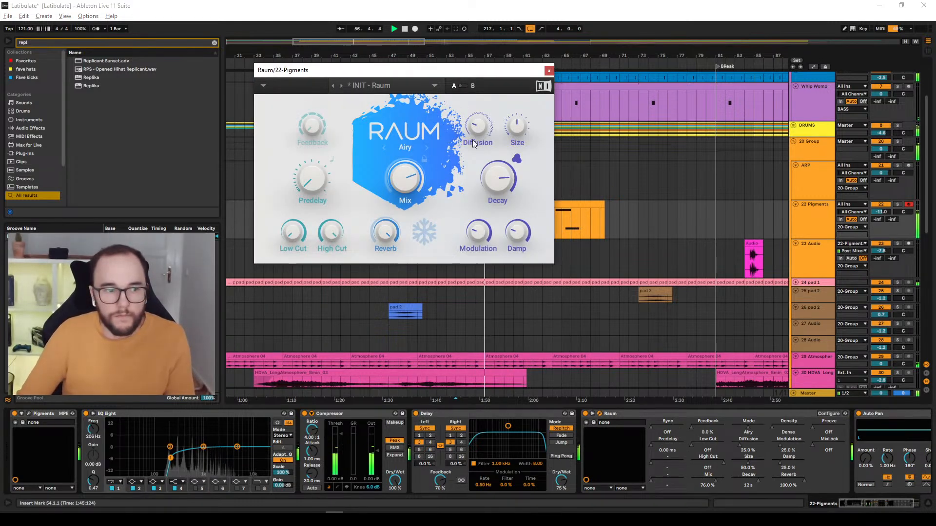
click(549, 71)
Copy the ARP track's Pigments 4 clip to an earlier position starting at bar 71.
click(511, 197)
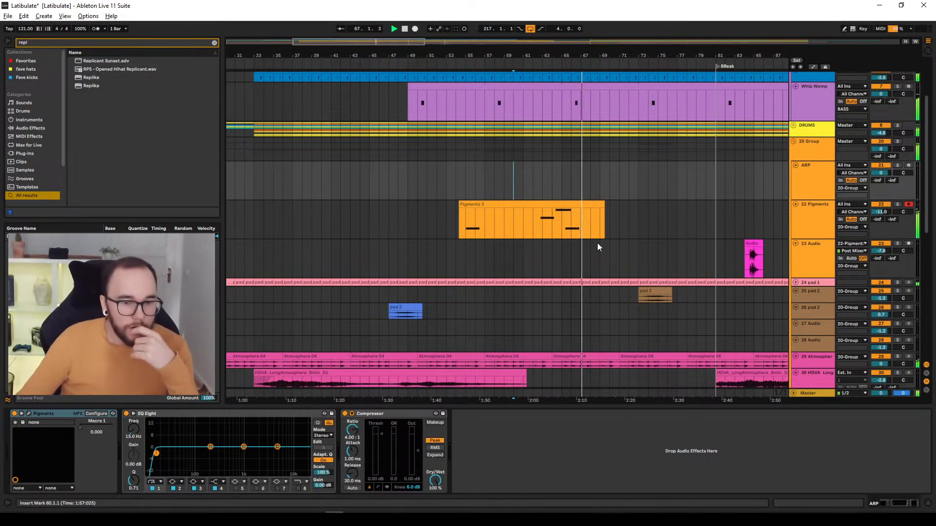
scroll(607, 238, right, 1)
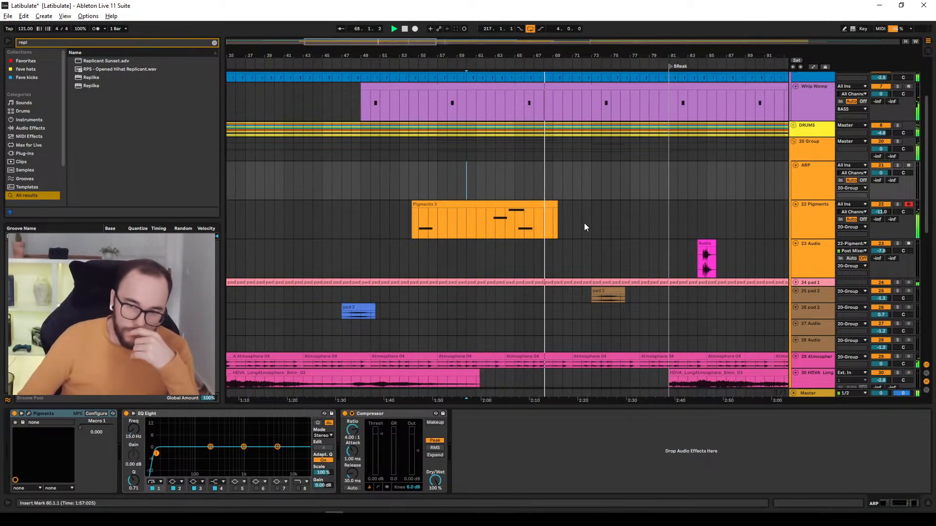
scroll(584, 224, right, 1)
scroll(580, 224, down, 2)
scroll(581, 223, down, 2)
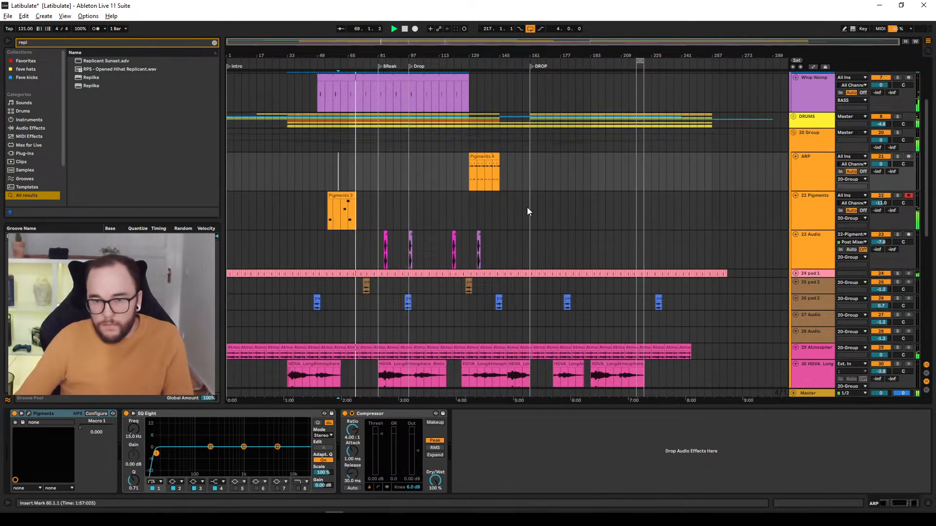
drag(487, 161, 372, 161)
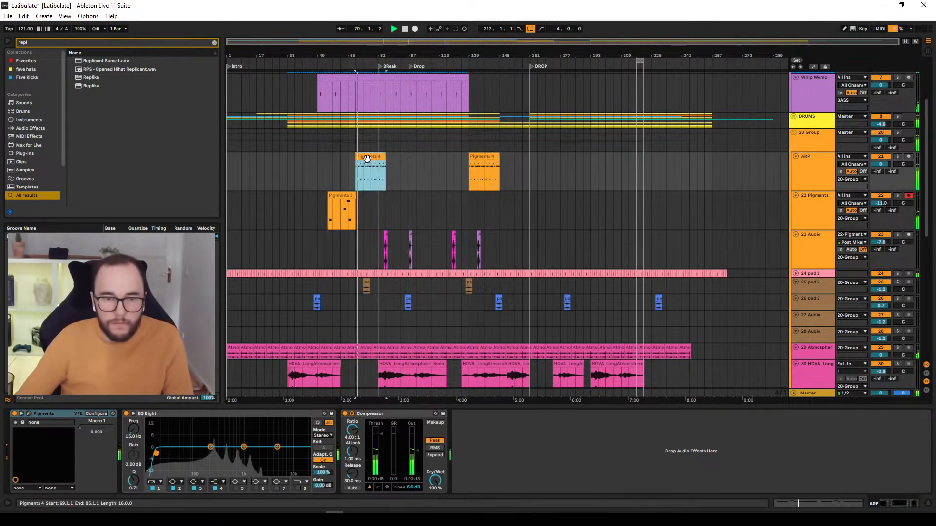
scroll(371, 162, up, 2)
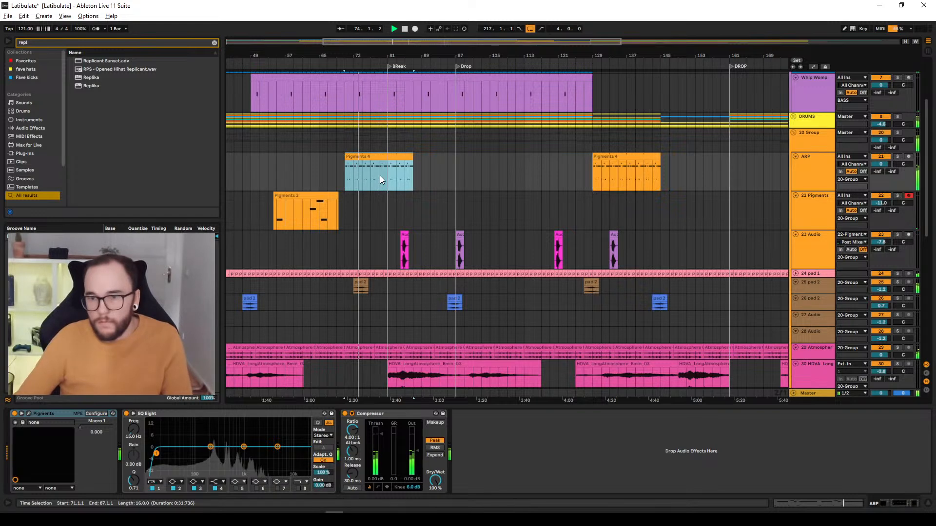
Move the ARP track's EQ Eight low cut to 330 Hz with a Q of 0.56, and leave the track volume at 0 dB.
drag(881, 165, 880, 172)
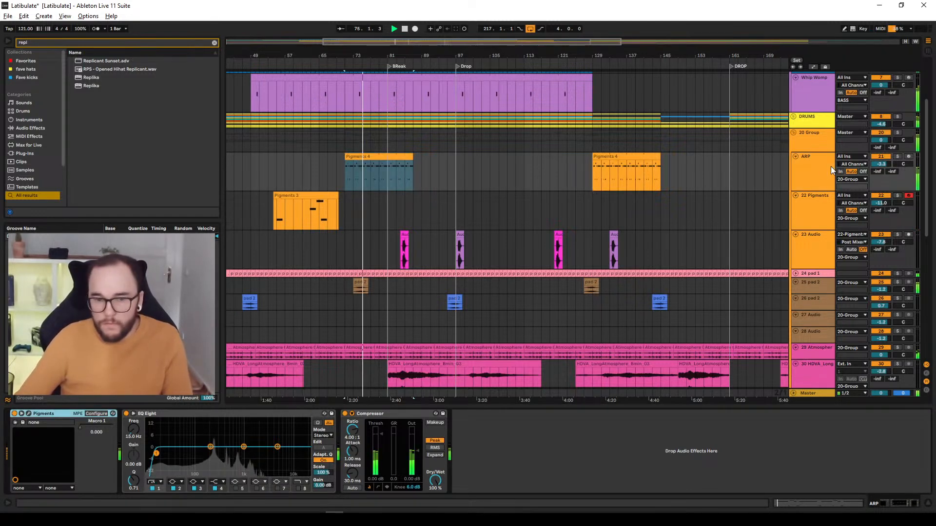
drag(214, 460, 221, 456)
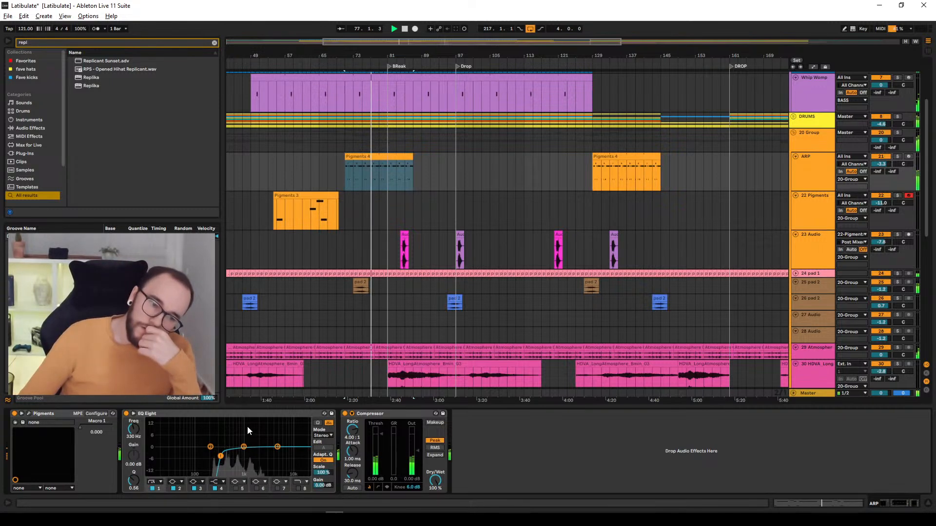
double_click(881, 164)
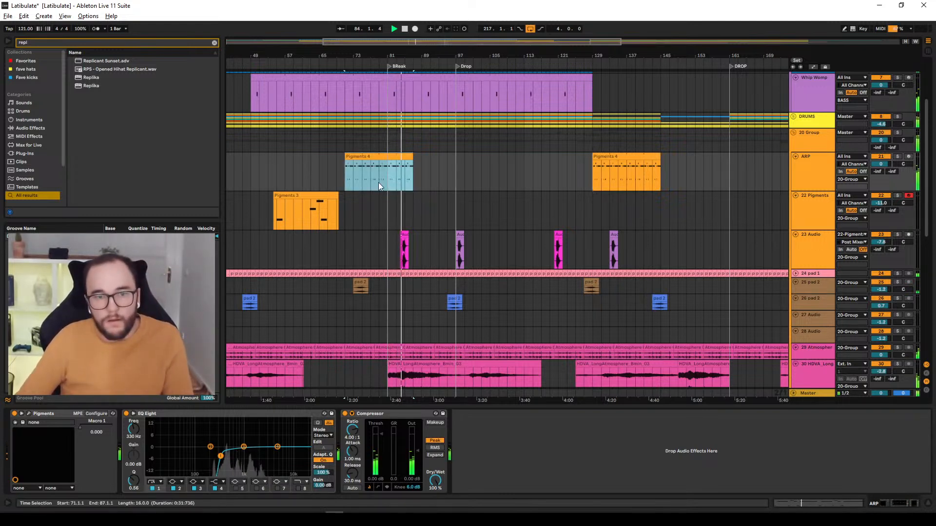
Extend the copied Pigments 4 clip to bar 97 and place copies of the Pigments 3 clip at about bar 82 and at bar 97.
drag(413, 176, 455, 176)
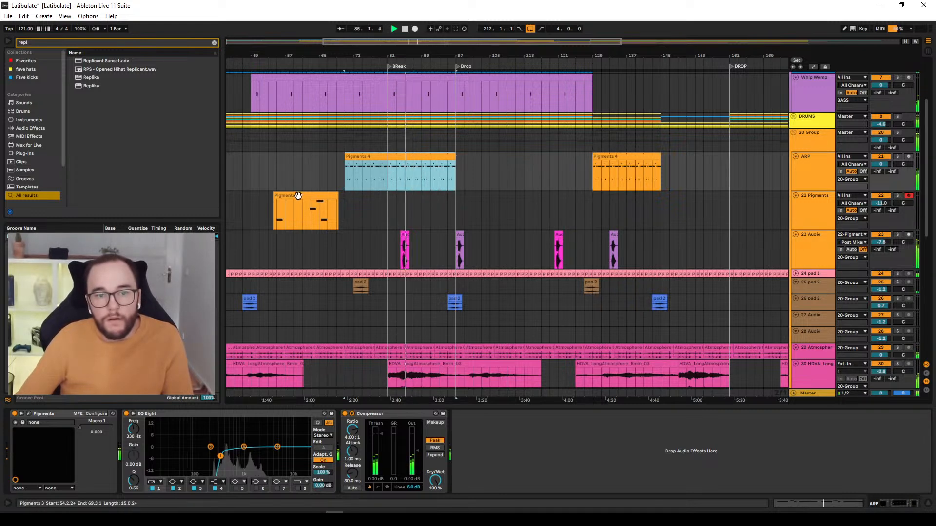
drag(333, 197, 455, 195)
double_click(484, 196)
click(478, 197)
key(Delete)
key(ctrl+z)
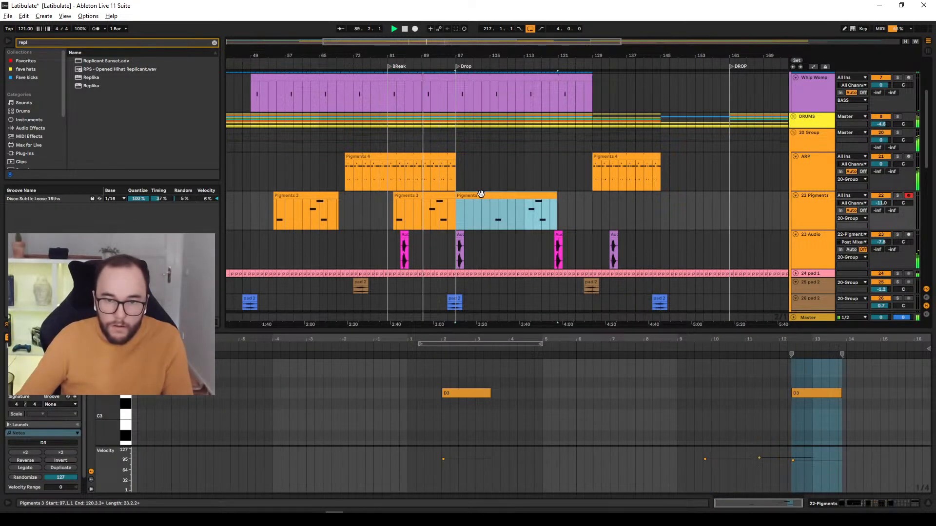
Add a D3 note lasting 1.3.0 from -8.1.1 in the Pigments 3 clip at bar 97 and lower it one octave.
double_click(142, 397)
drag(146, 397, 197, 396)
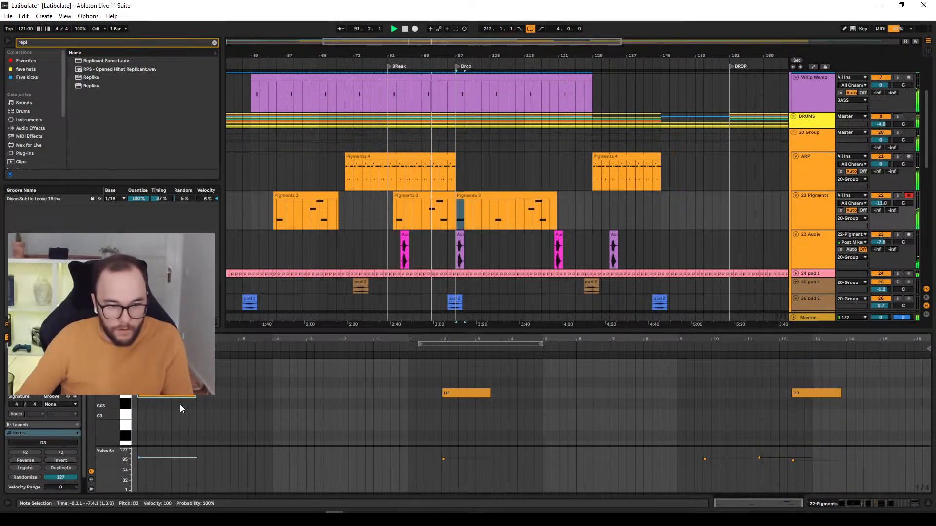
key(shift+Down)
key(shift+Tab)
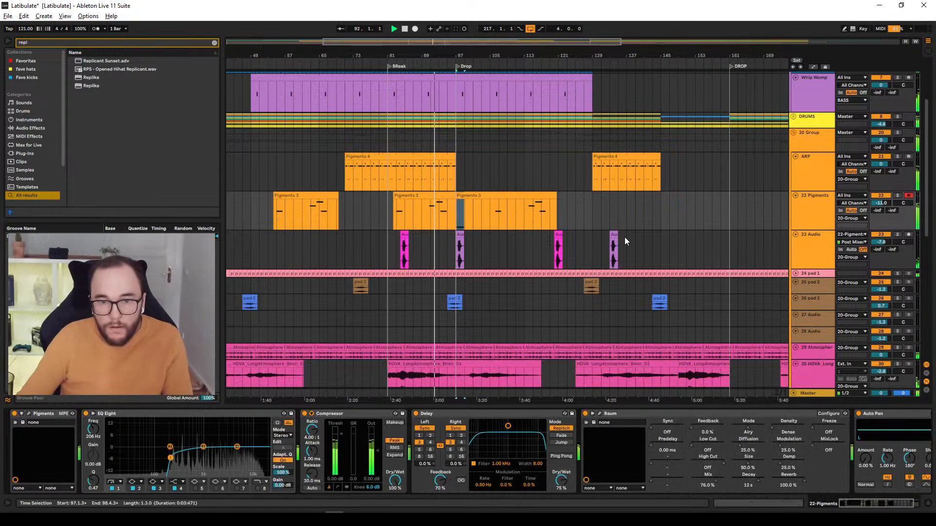
Extend the ARP track's Pigments 4 clip from bar 71 across the drop to bar 151.
click(480, 178)
key(a)
key(a)
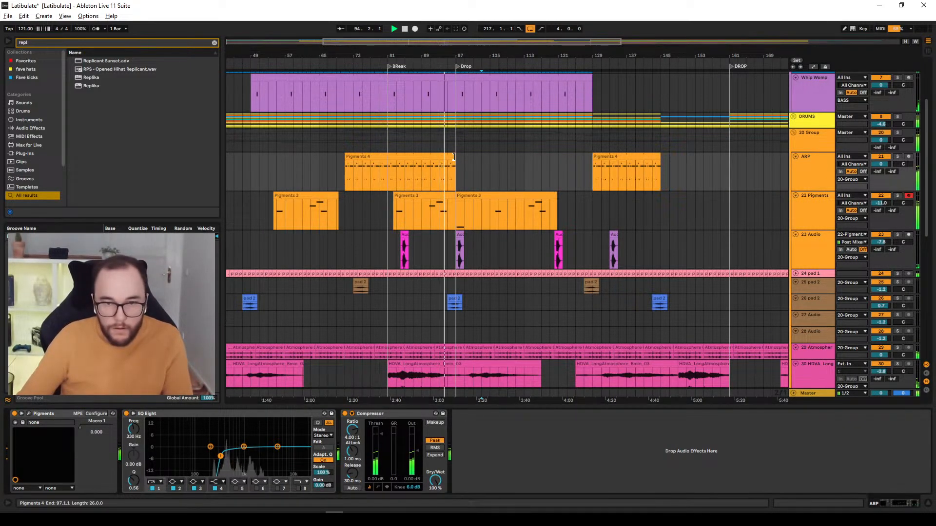
drag(455, 168, 687, 168)
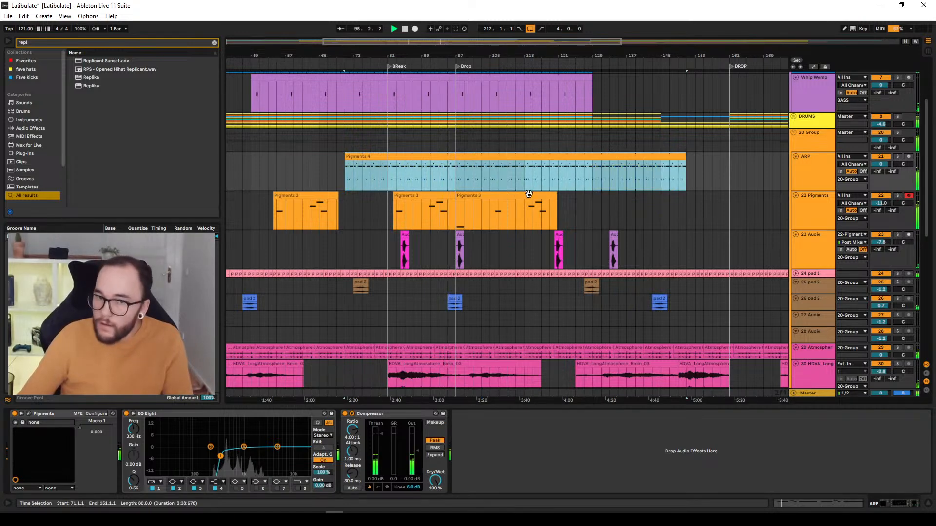
scroll(456, 251, up, 2)
scroll(427, 287, down, 3)
scroll(427, 287, down, 3)
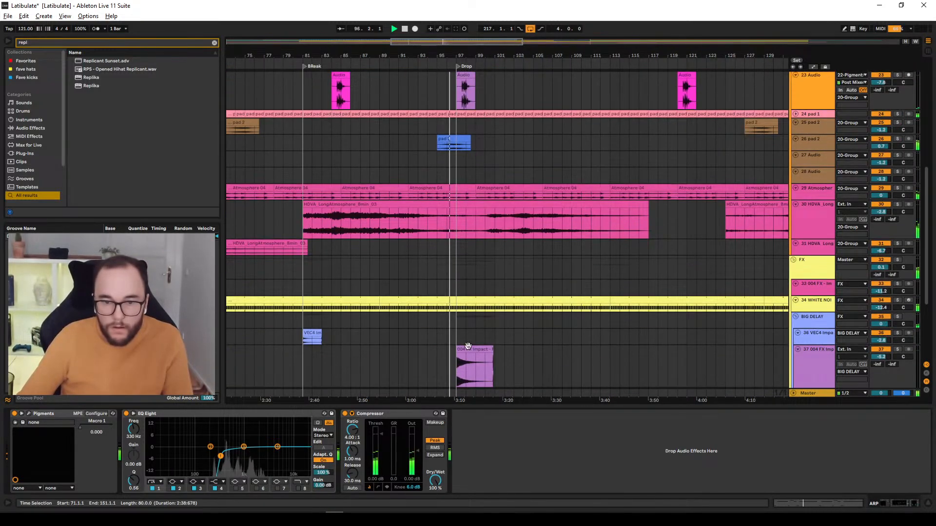
In the Pigments 3 clip at bar 97, lower the D3 note at 2.1.1 to B2.
scroll(429, 318, down, 5)
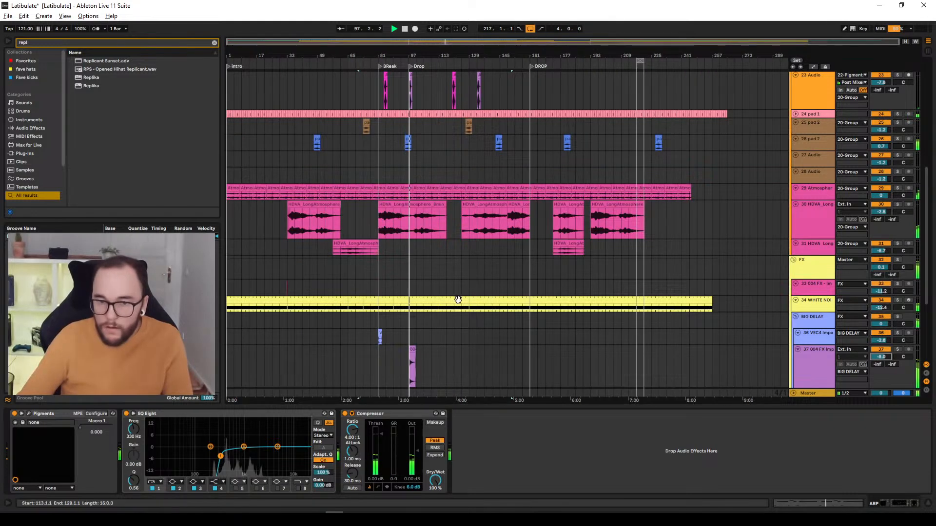
click(413, 262)
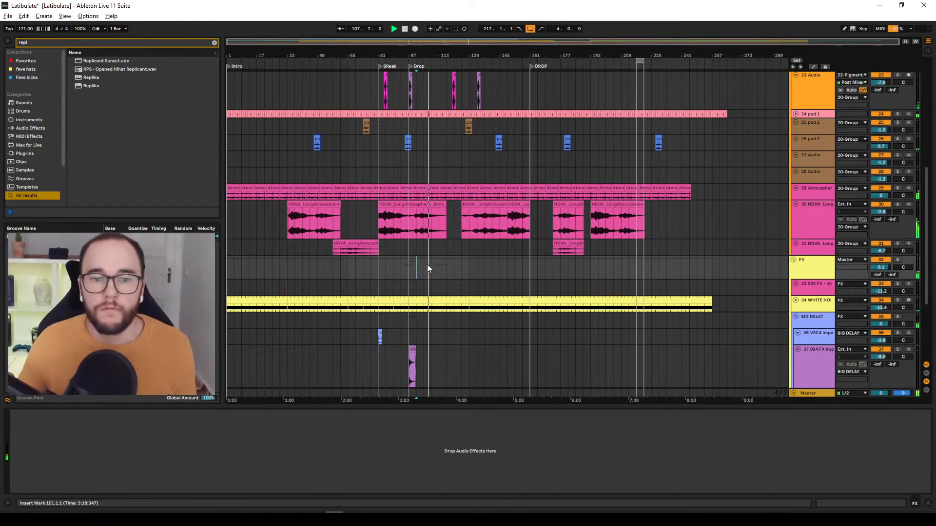
scroll(424, 264, up, 5)
scroll(426, 200, up, 5)
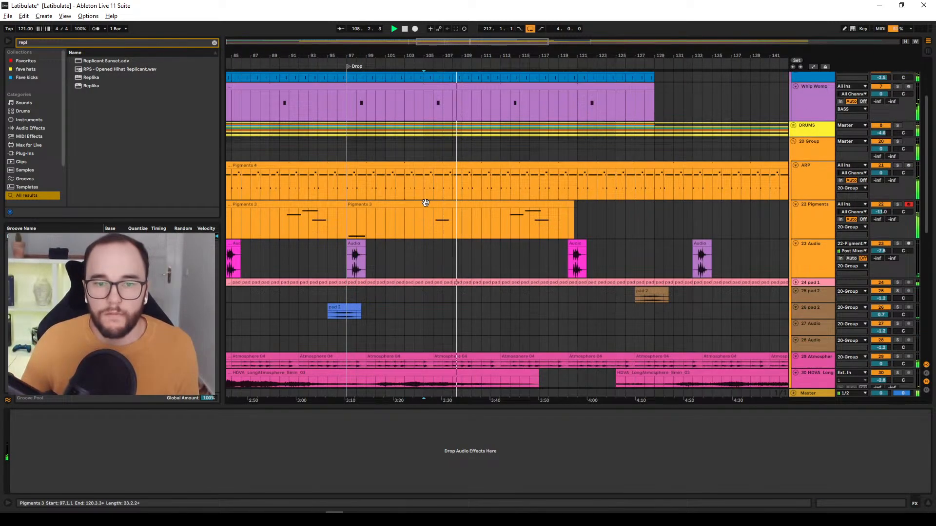
double_click(426, 203)
scroll(472, 400, down, 1)
scroll(472, 400, up, 3)
scroll(471, 400, up, 3)
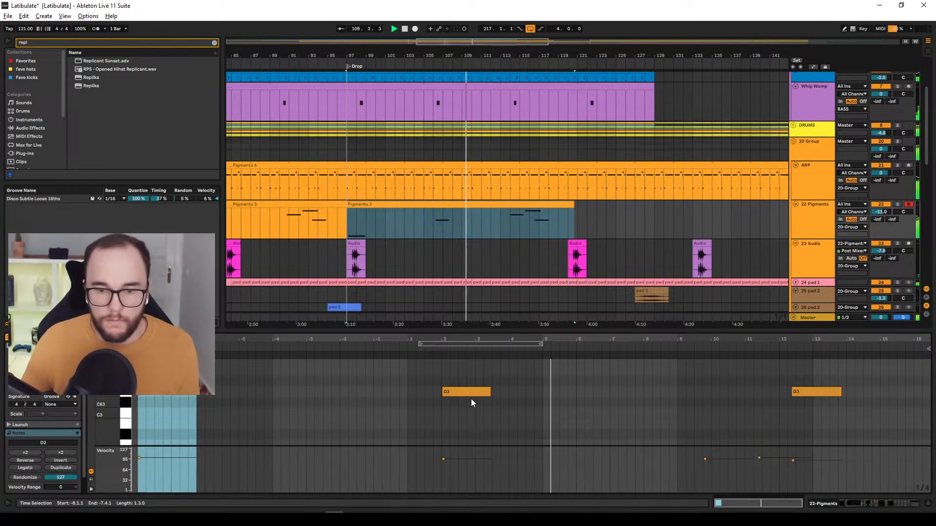
click(124, 410)
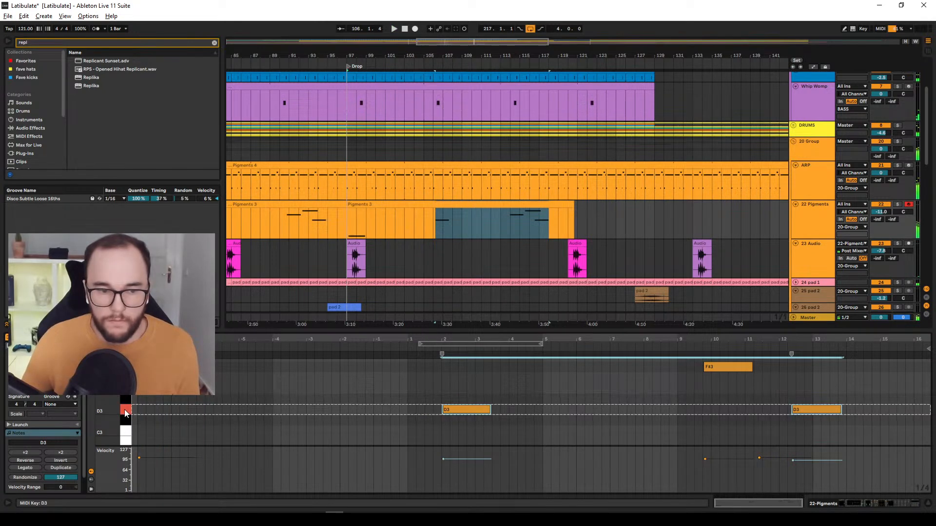
mouse_move(478, 366)
mouse_down()
mouse_move(486, 393)
mouse_move(460, 360)
mouse_move(455, 398)
mouse_up()
scroll(467, 420, down, 2)
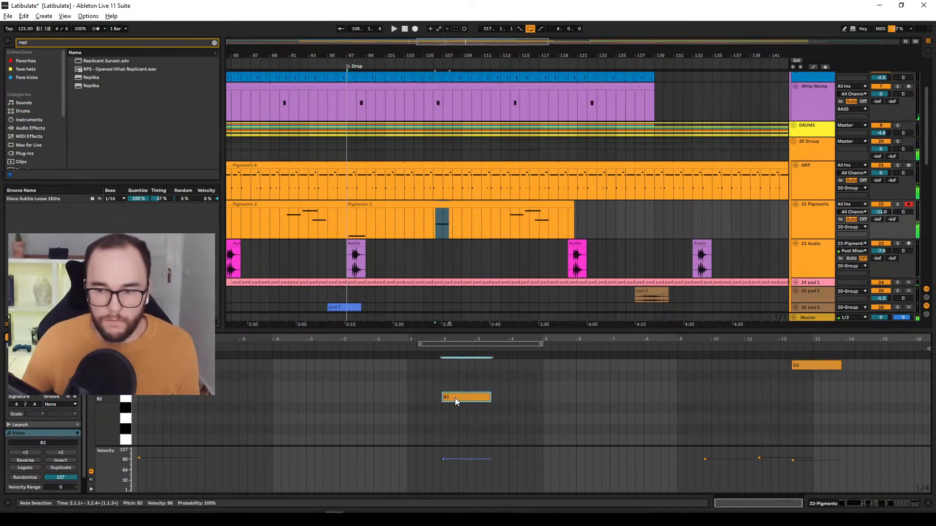
Lower the low D2 note at the start of the Pigments 3 clip at bar 97 to B1.
scroll(207, 408, down, 3)
drag(229, 386, 168, 364)
drag(172, 380, 170, 407)
scroll(486, 230, down, 1)
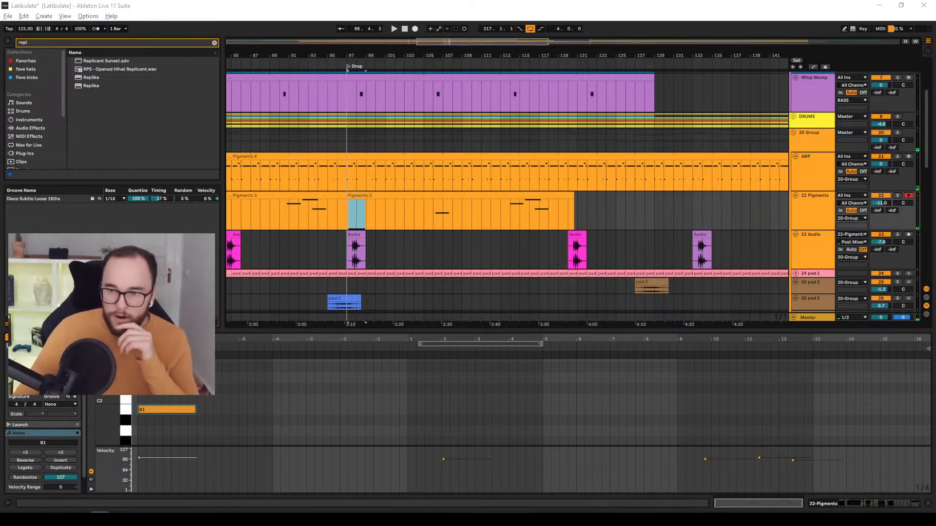
Play the arrangement from the break and examine the effects of the ARP track's Pigments instrument.
click(802, 162)
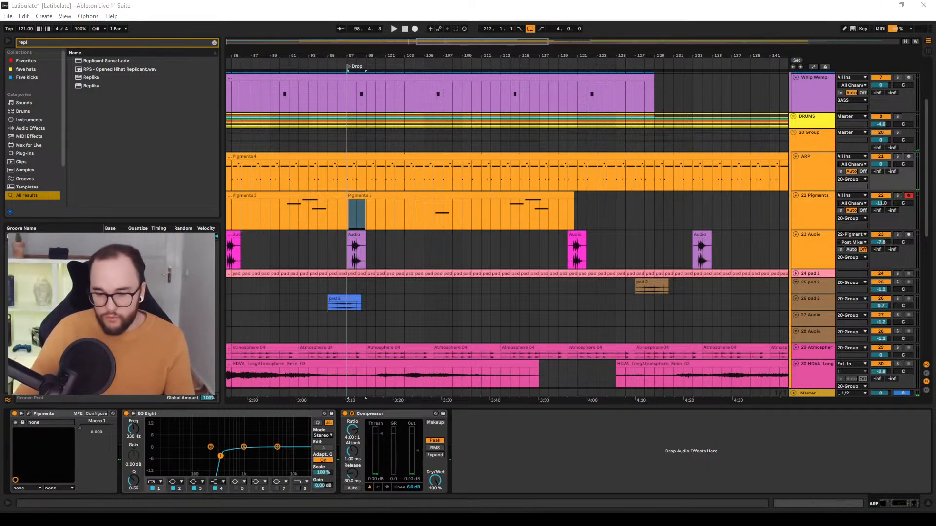
click(416, 139)
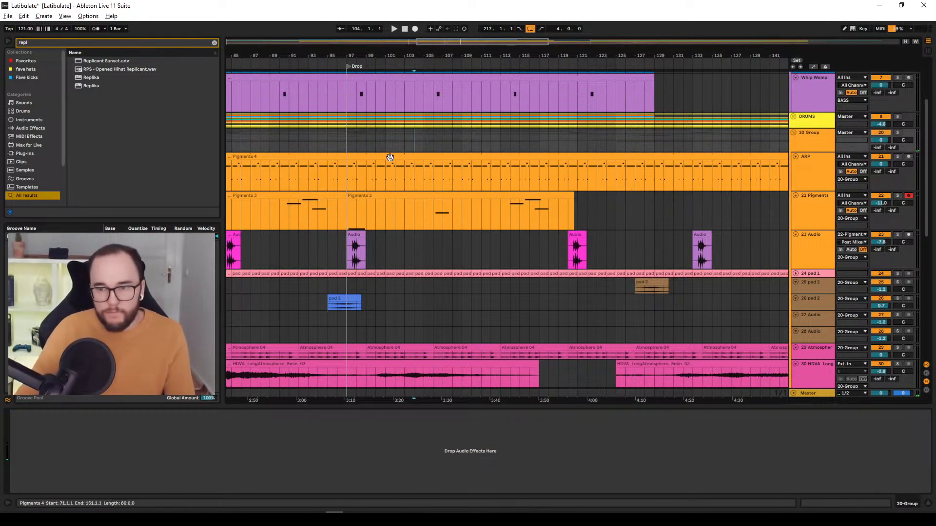
key(minus)
key(minus)
key(minus)
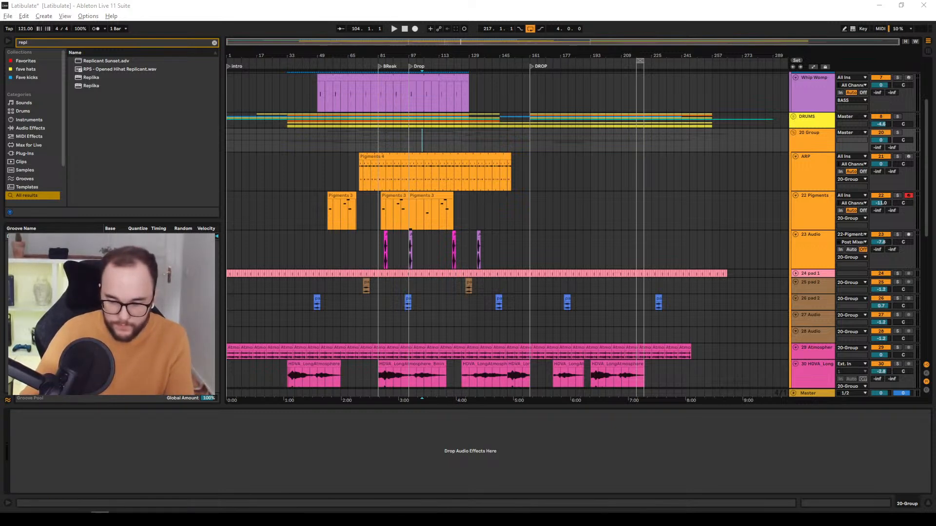
click(379, 229)
key(space)
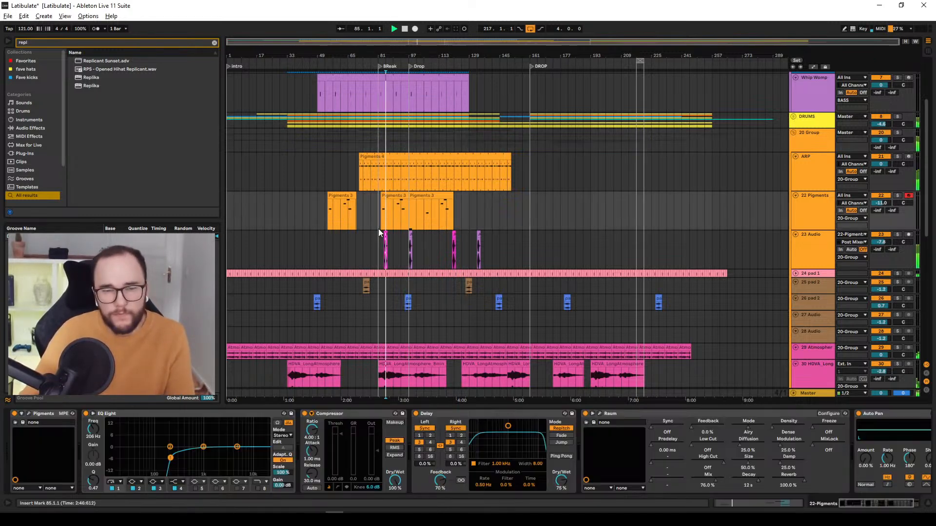
scroll(380, 218, up, 3)
click(819, 156)
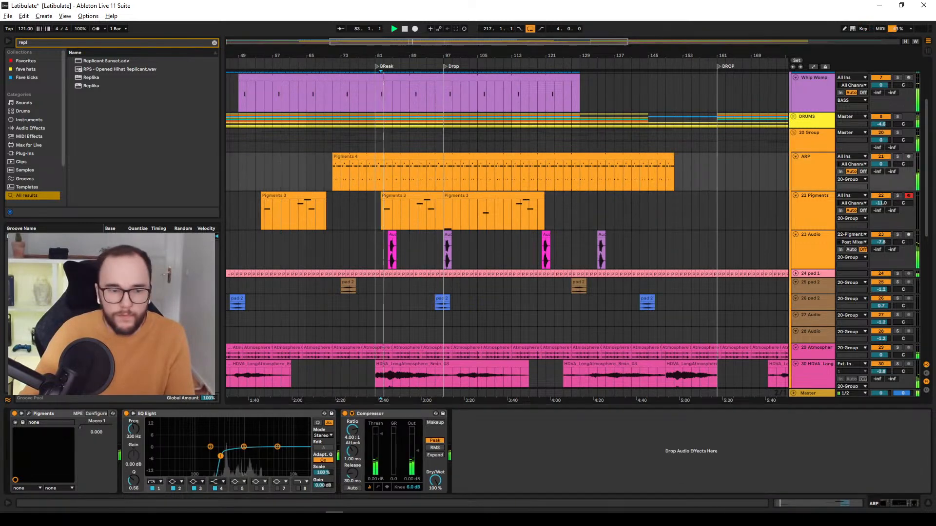
key(ctrl+alt+p)
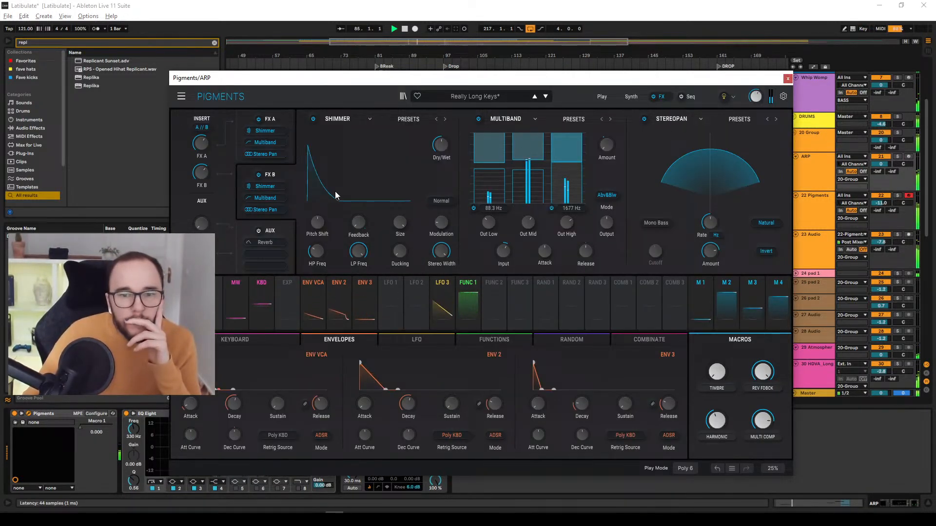
click(261, 136)
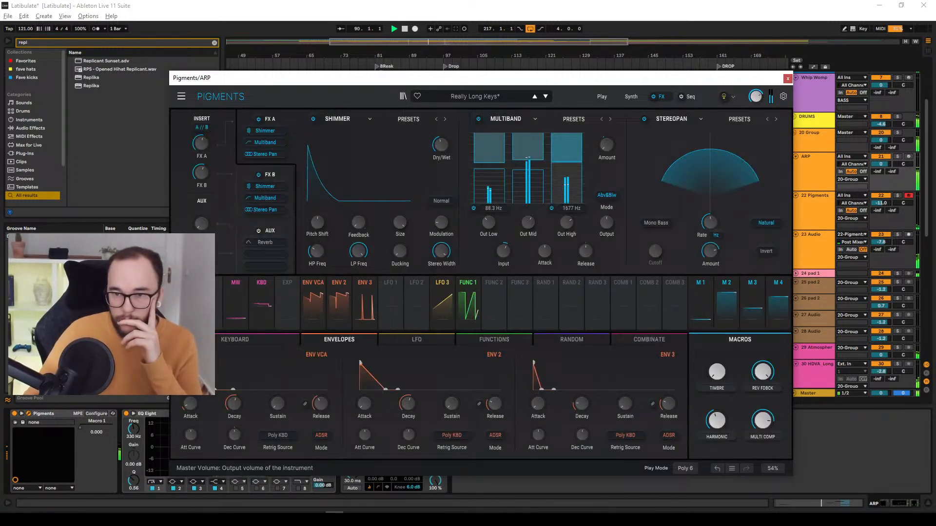
click(787, 79)
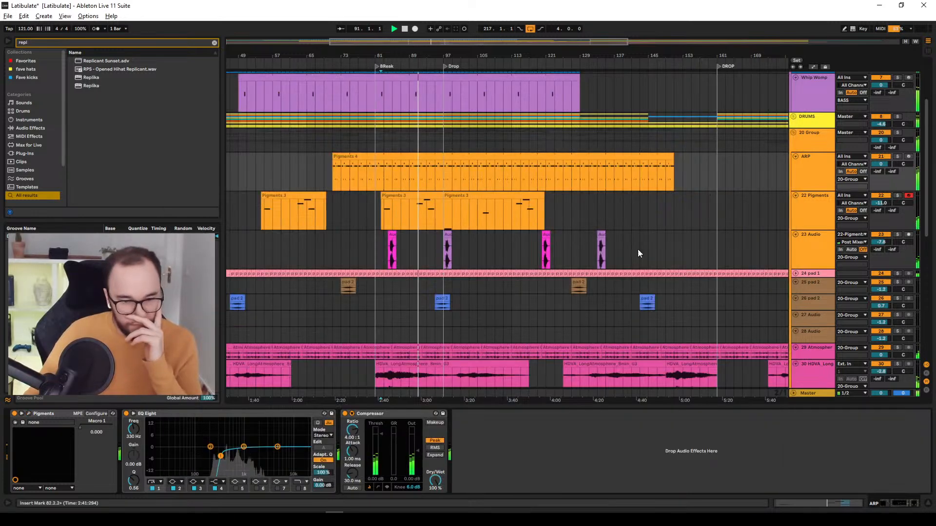
Cut 2.07 dB at 461 Hz with a Q of 3.85 using band 2 of the ARP track's EQ Eight.
click(317, 423)
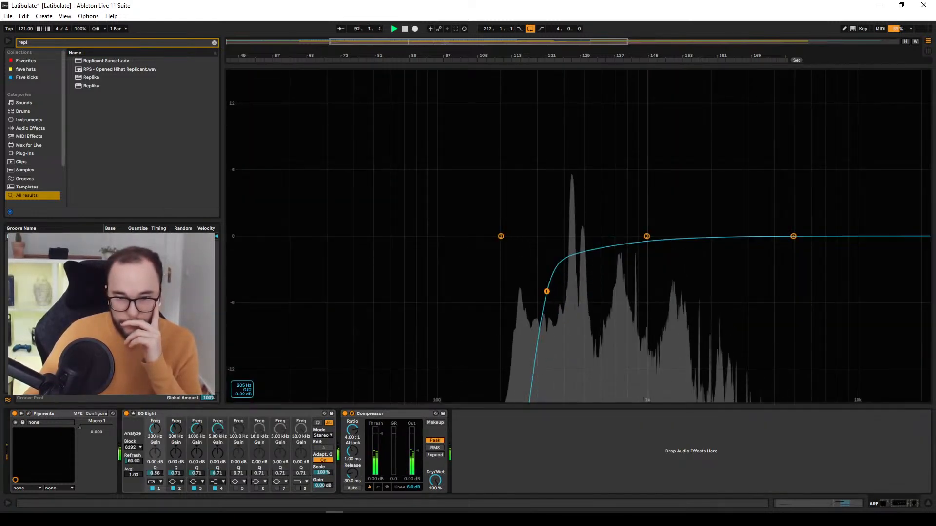
drag(500, 236, 573, 251)
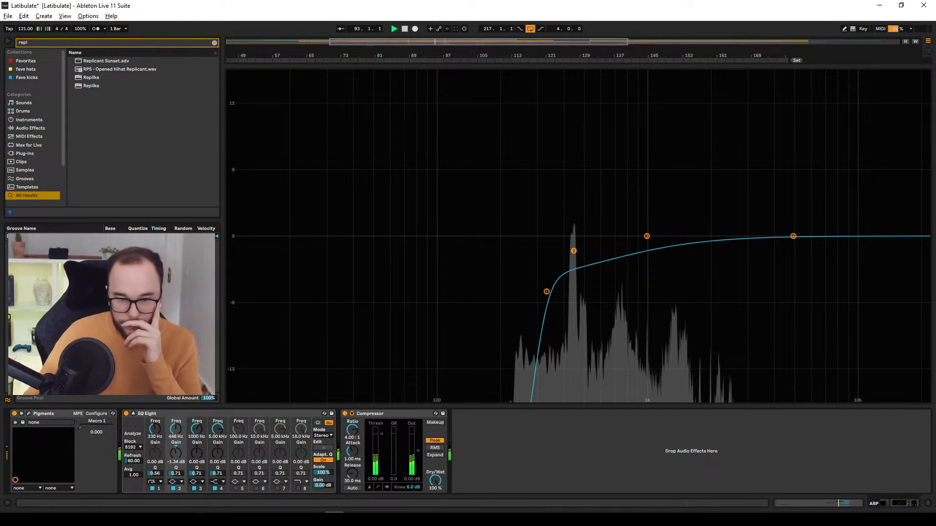
drag(177, 474, 176, 435)
drag(573, 251, 574, 258)
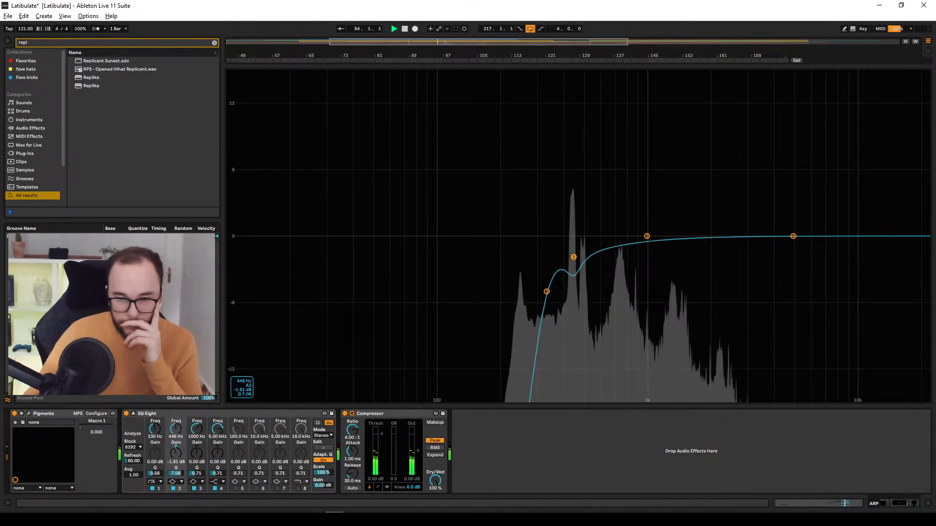
drag(176, 473, 175, 484)
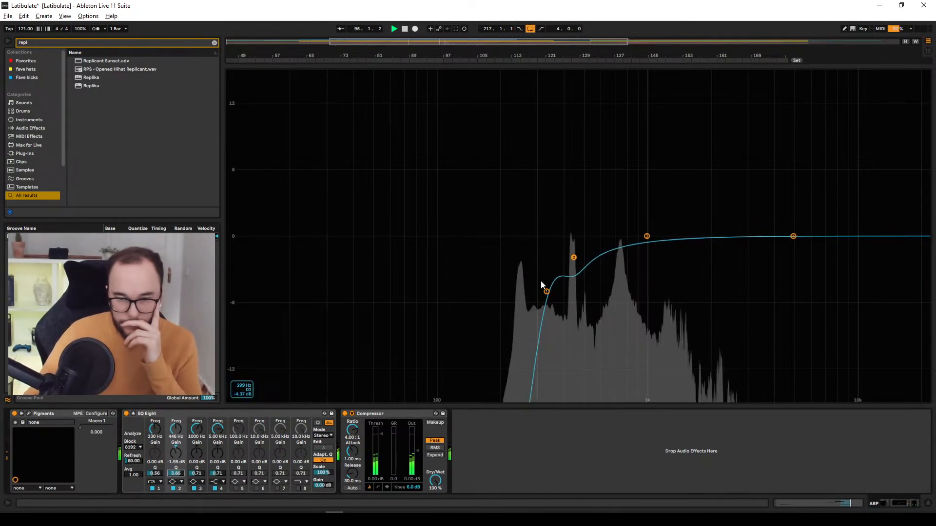
drag(571, 259, 577, 258)
key(Escape)
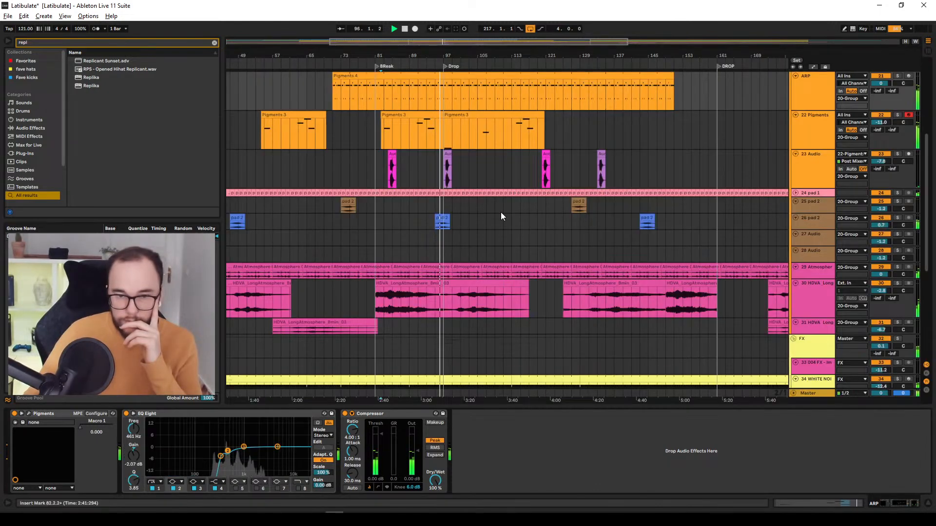
Listen to the transition from the break into the drop, starting playback from bars 85, 91 and 95.
scroll(464, 199, up, 2)
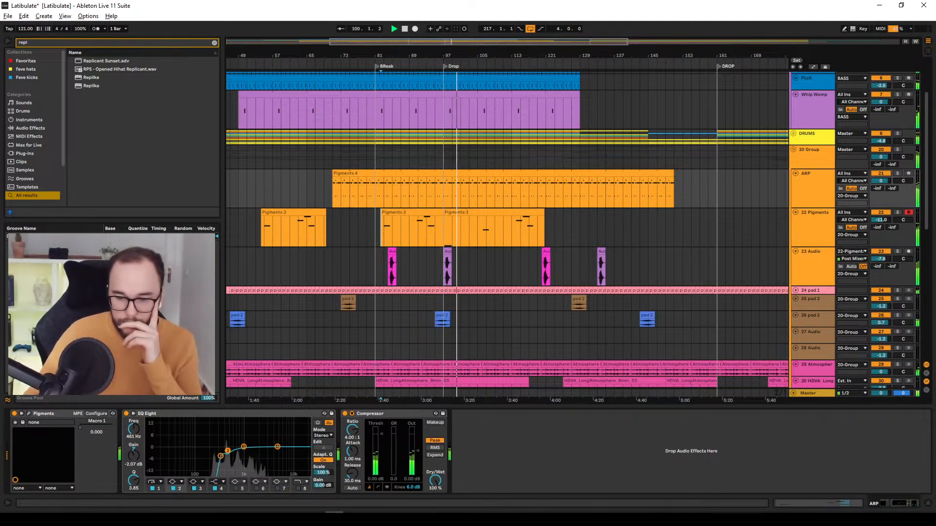
click(417, 229)
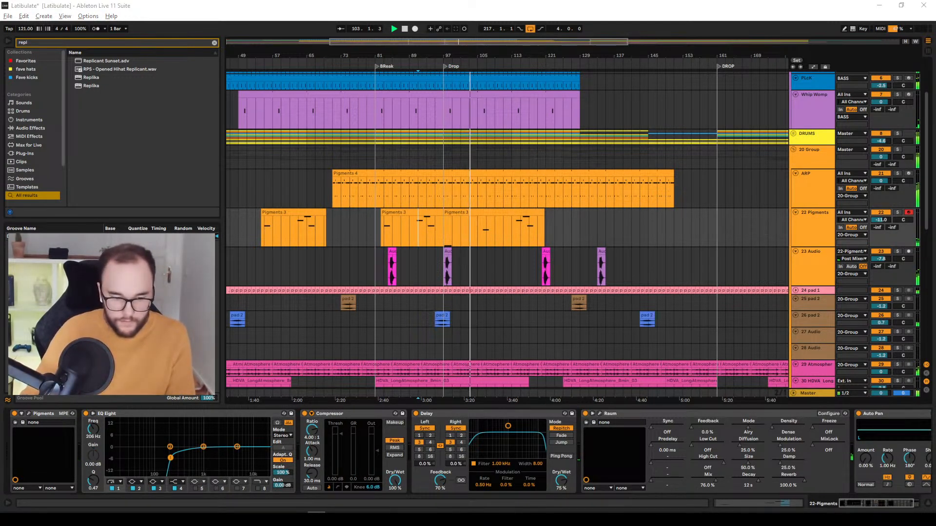
click(384, 152)
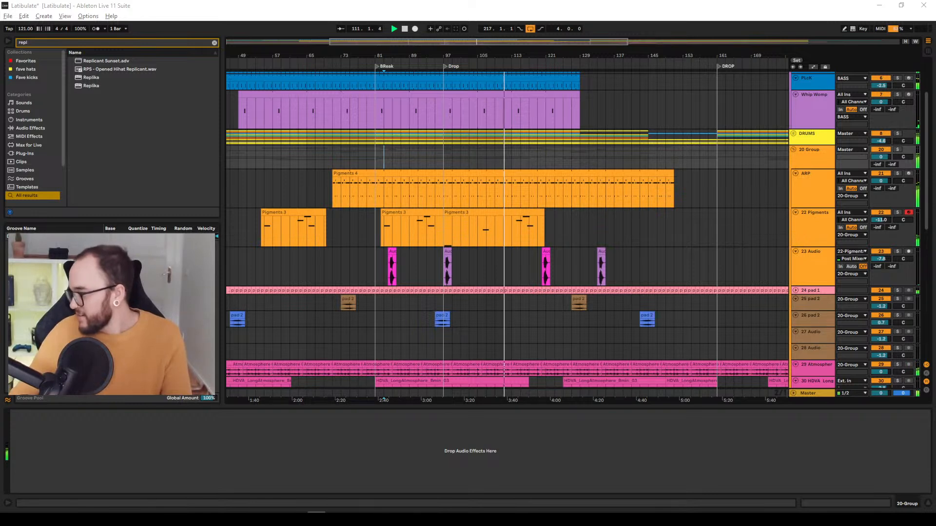
key(space)
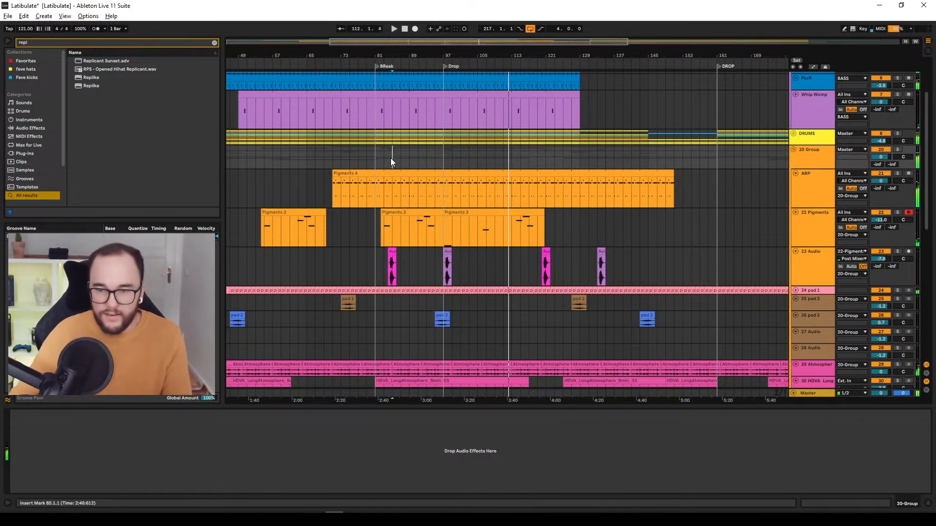
click(392, 158)
key(space)
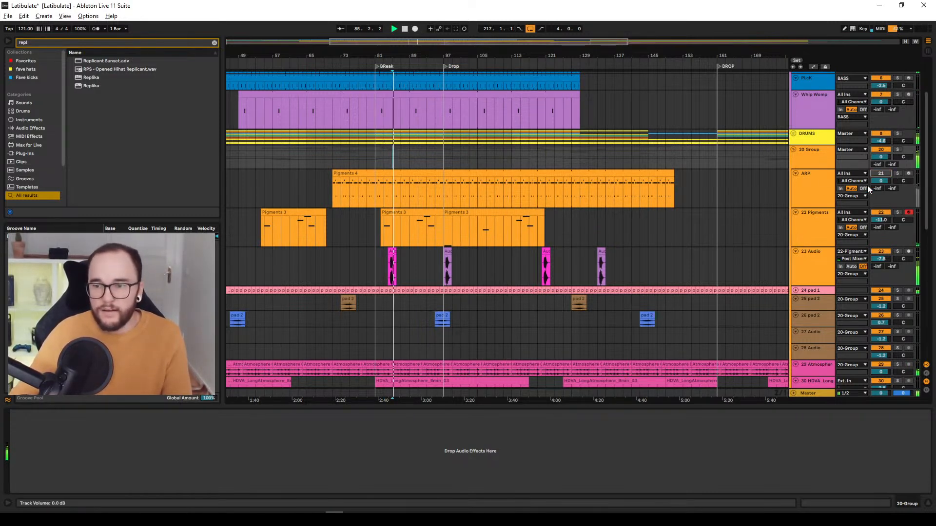
click(417, 157)
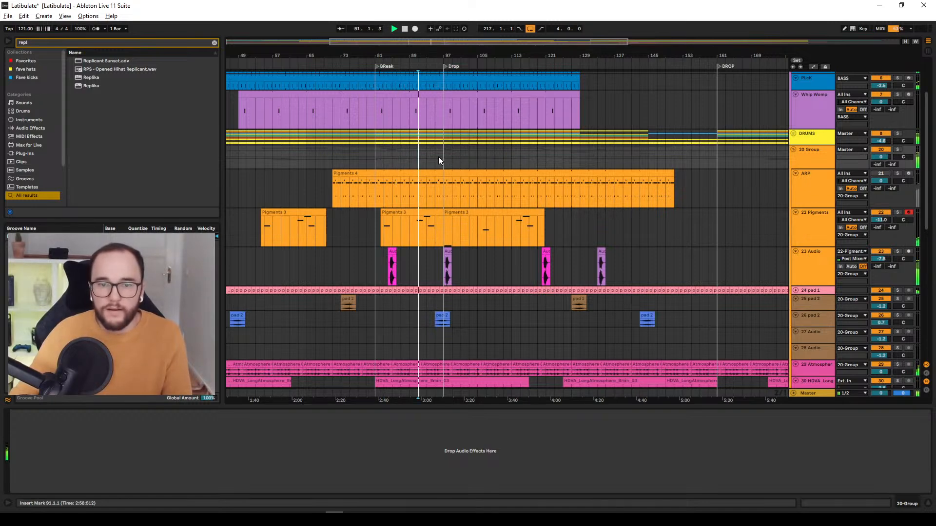
click(437, 157)
scroll(427, 235, right, 2)
scroll(356, 240, up, 5)
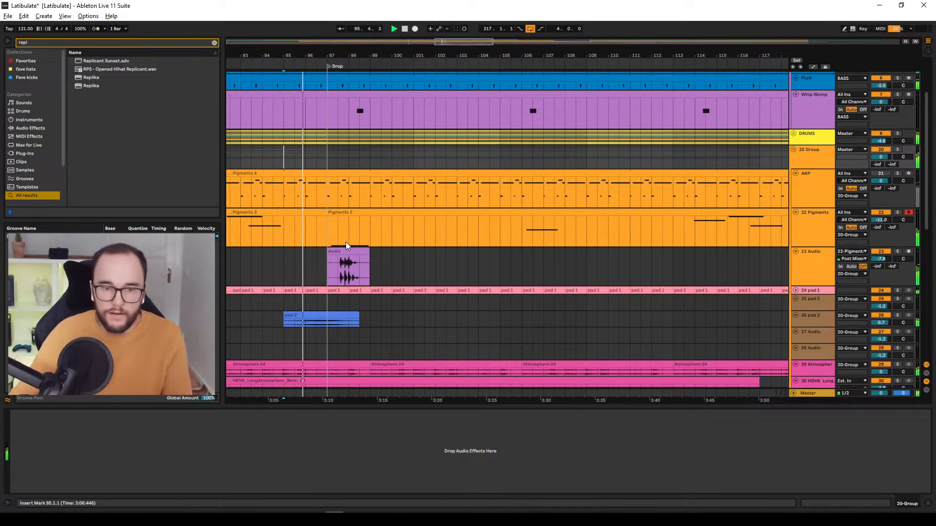
scroll(346, 242, down, 3)
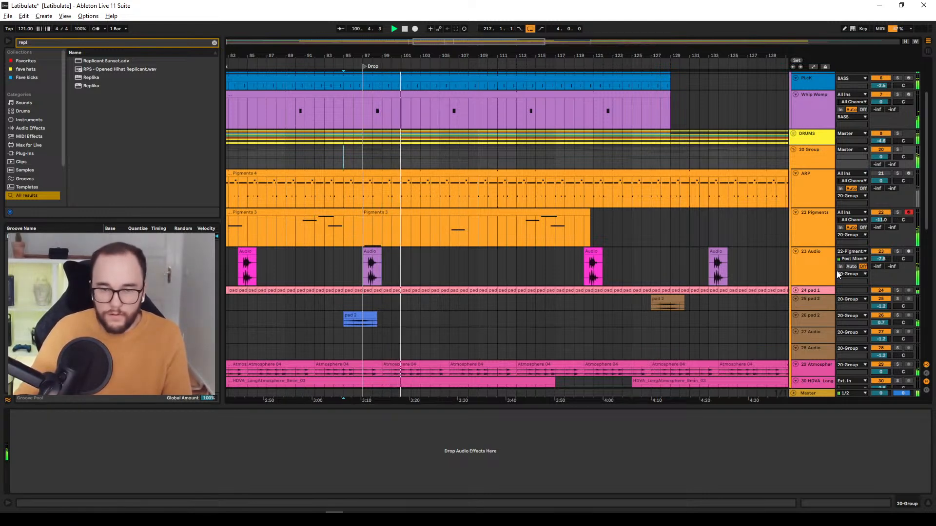
scroll(478, 227, down, 3)
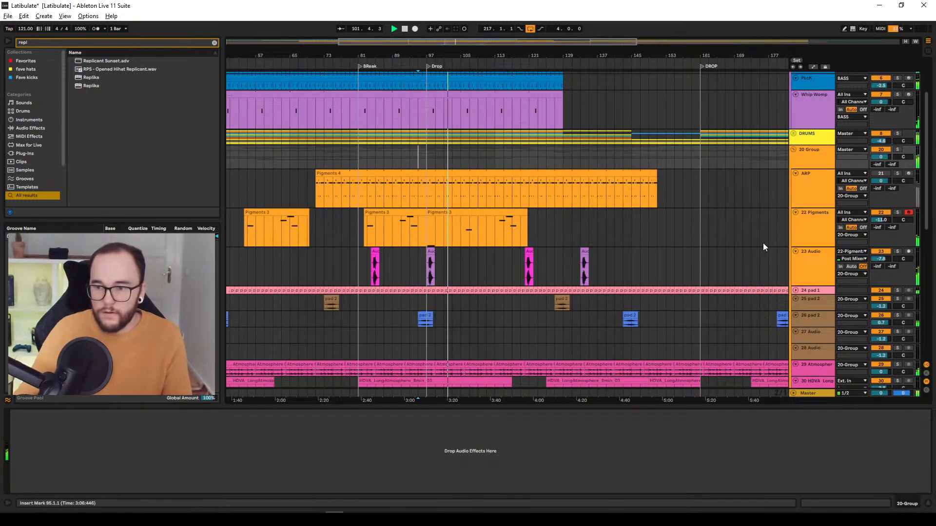
Split the HDVA LongAtmosphere clip spanning the drop on track 30 at bar 99 and move its second part to bar 105.
scroll(454, 264, down, 4)
click(441, 285)
scroll(442, 285, up, 3)
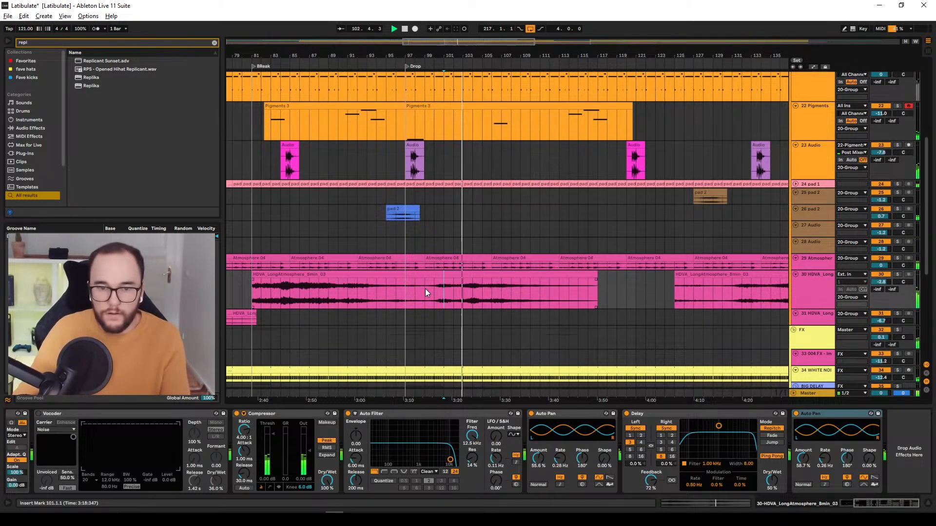
click(425, 290)
key(ctrl+e)
drag(460, 276, 526, 278)
scroll(526, 278, down, 3)
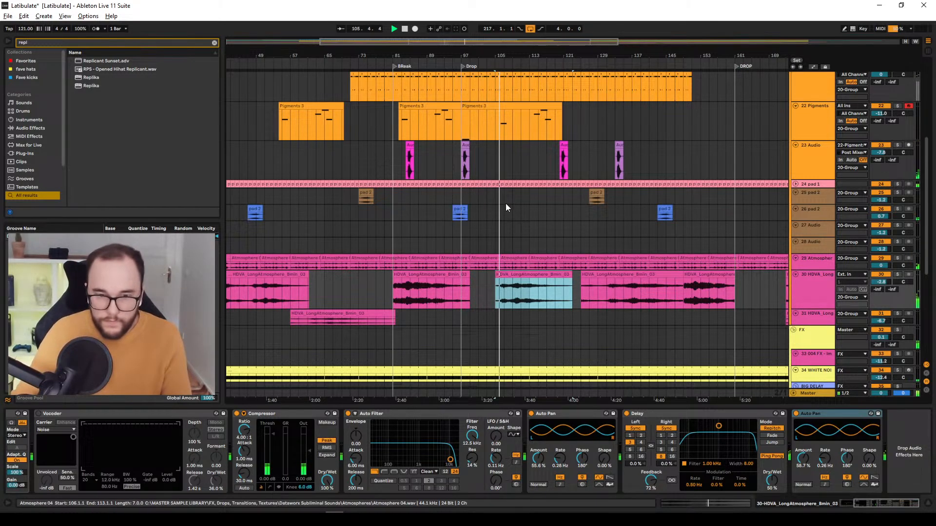
Play from bar 87, then enable band 8 of the ARP track's EQ Eight and show its frequency automation in the arrangement.
click(441, 172)
scroll(438, 176, up, 4)
click(417, 162)
key(space)
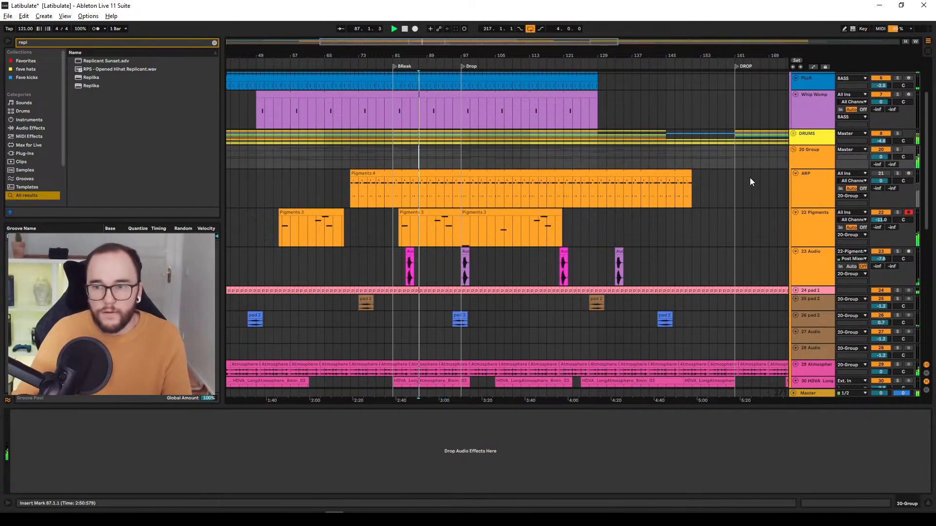
key(a)
scroll(461, 193, up, 5)
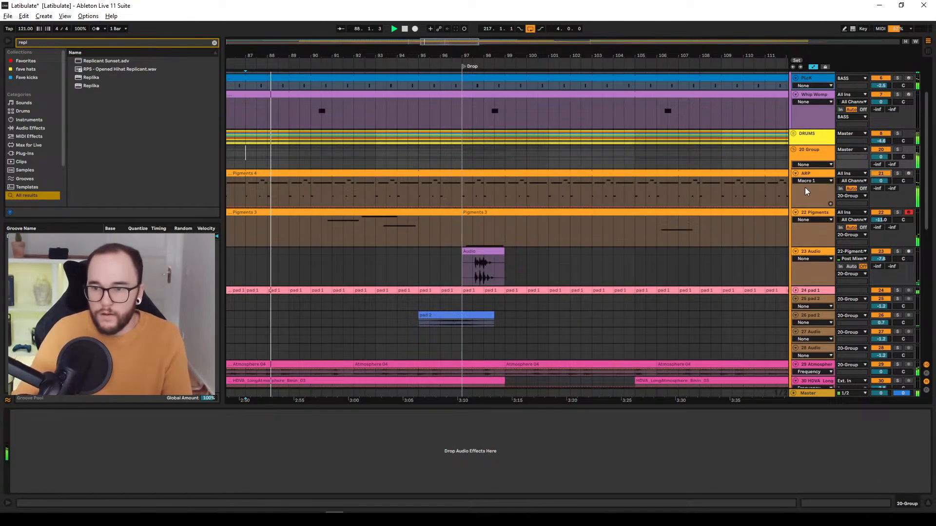
click(823, 176)
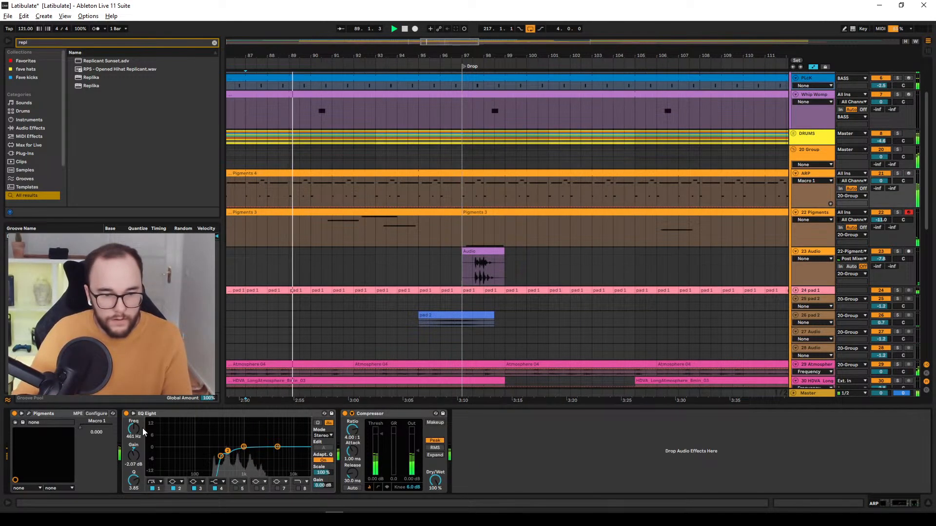
click(298, 488)
right_click(135, 433)
click(160, 436)
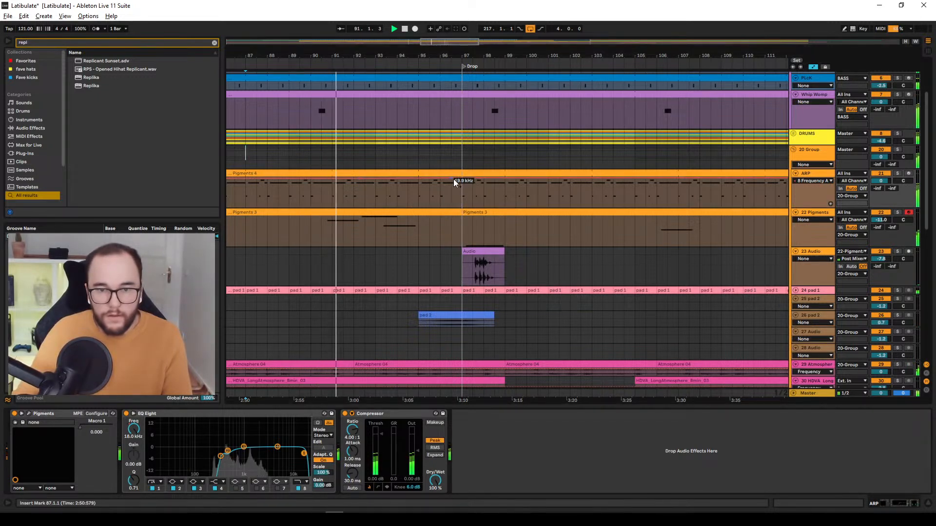
Shape the ARP's EQ band 8 frequency automation to dip from bar 92 to the drop at bar 97 and curve back up over about 20 bars.
click(462, 195)
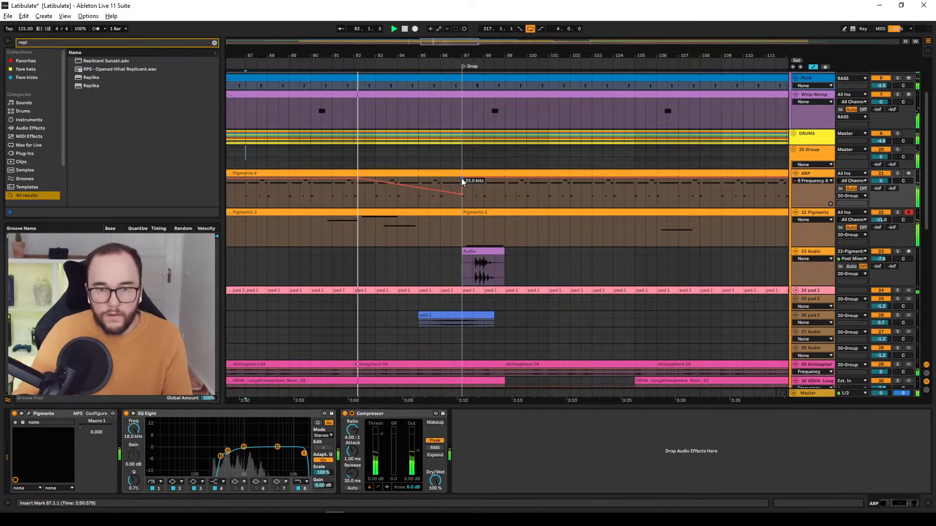
click(461, 178)
scroll(646, 194, down, 4)
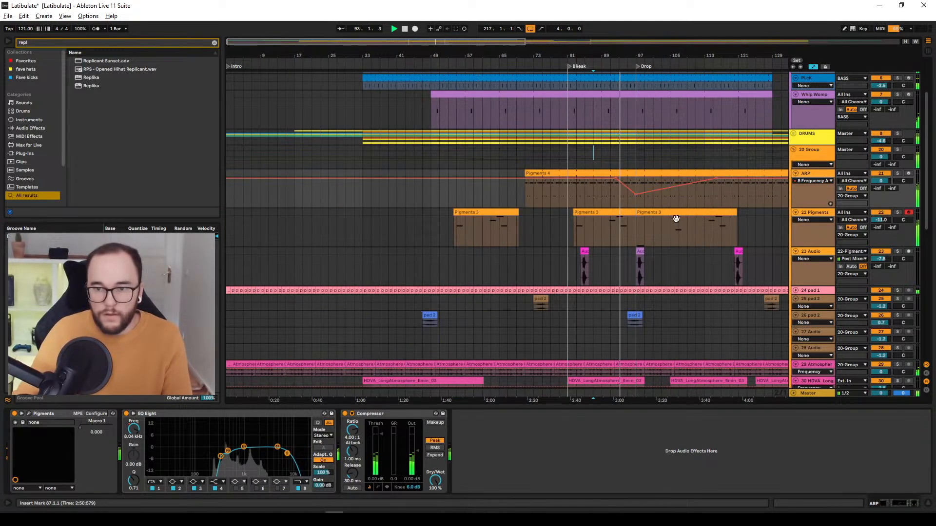
drag(709, 194, 718, 181)
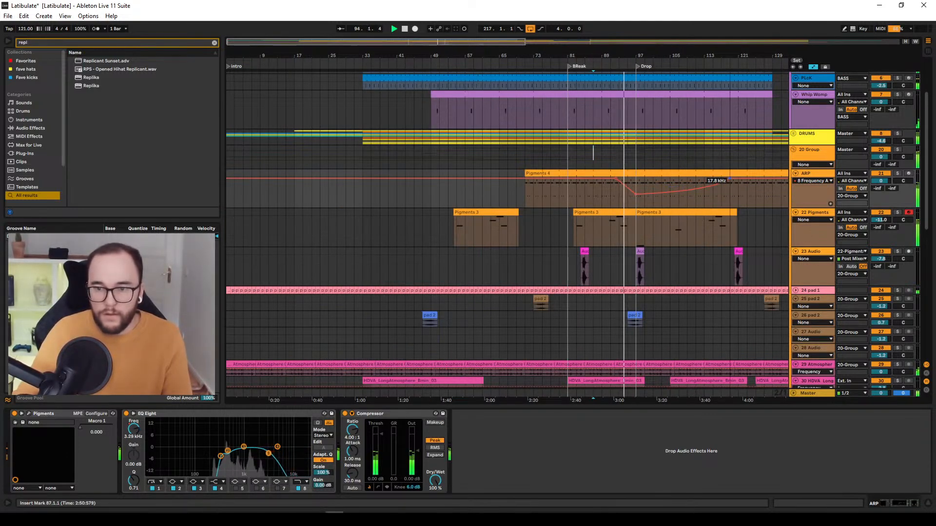
drag(624, 172, 577, 181)
scroll(575, 261, up, 4)
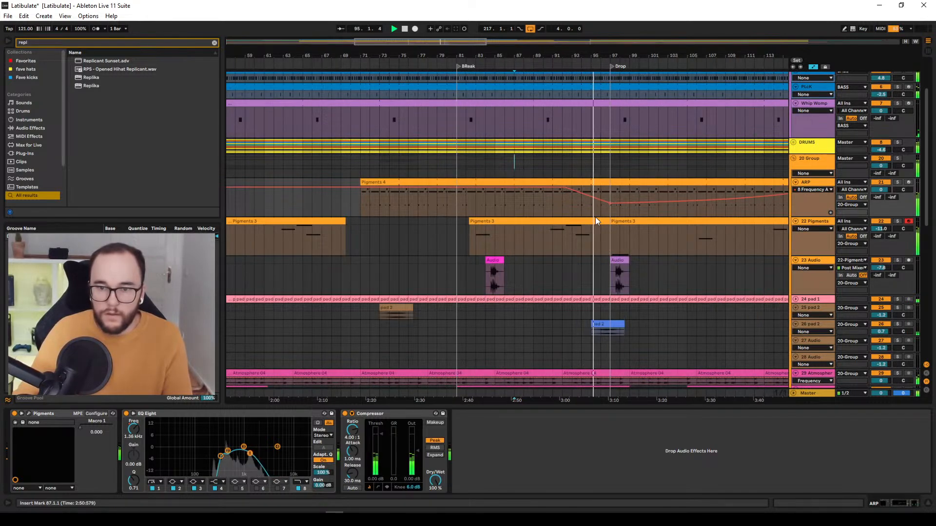
Solo the ARP track and play from bar 88, lowering its filter automation point at the drop slightly.
double_click(595, 217)
scroll(633, 427, up, 2)
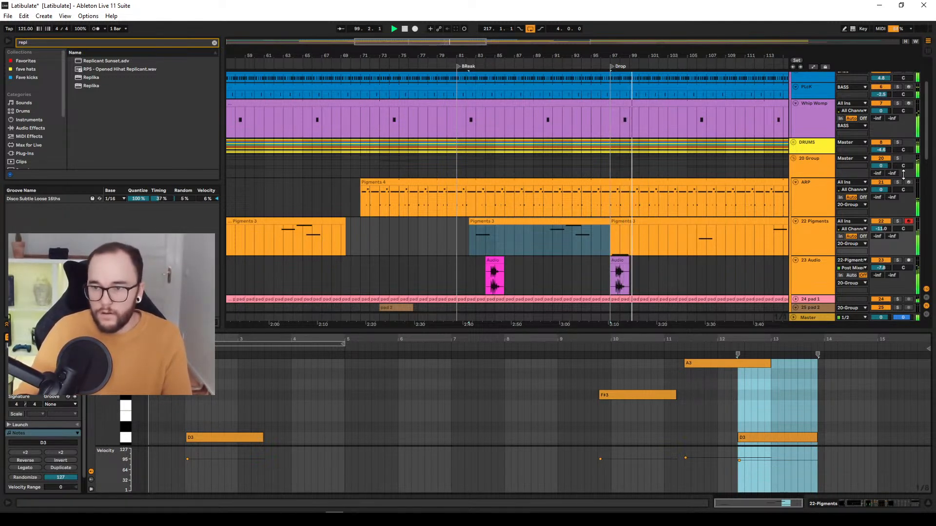
click(899, 182)
key(a)
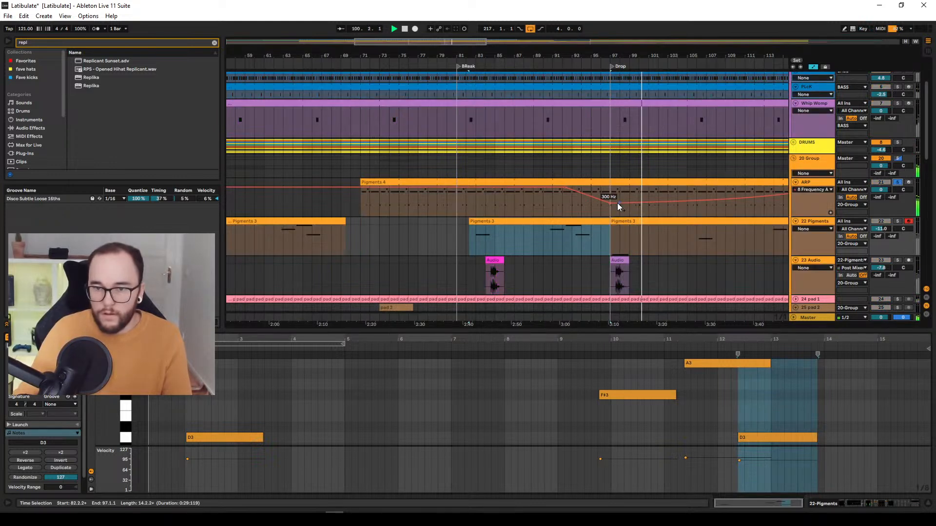
click(563, 162)
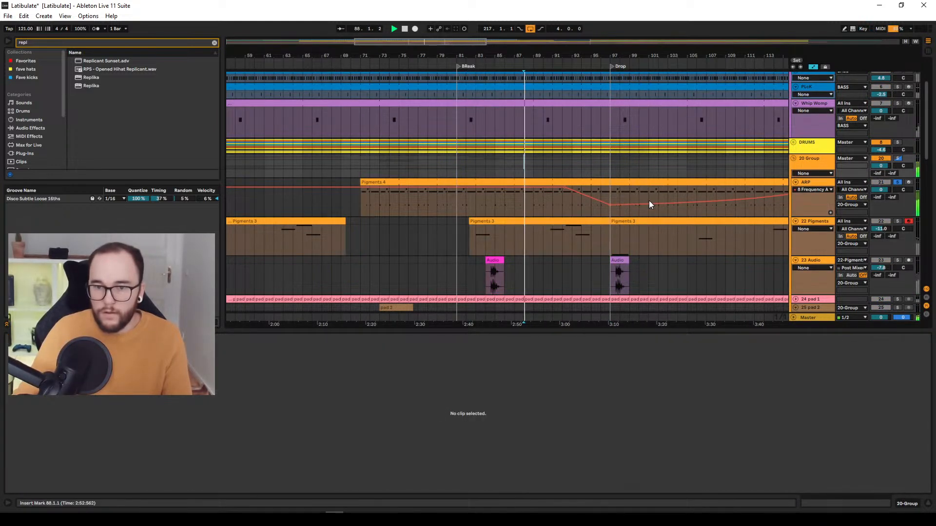
Split the break's Pigments clip at bar 90, move its second part to bar 88, and unsolo the ARP track.
click(587, 221)
click(543, 232)
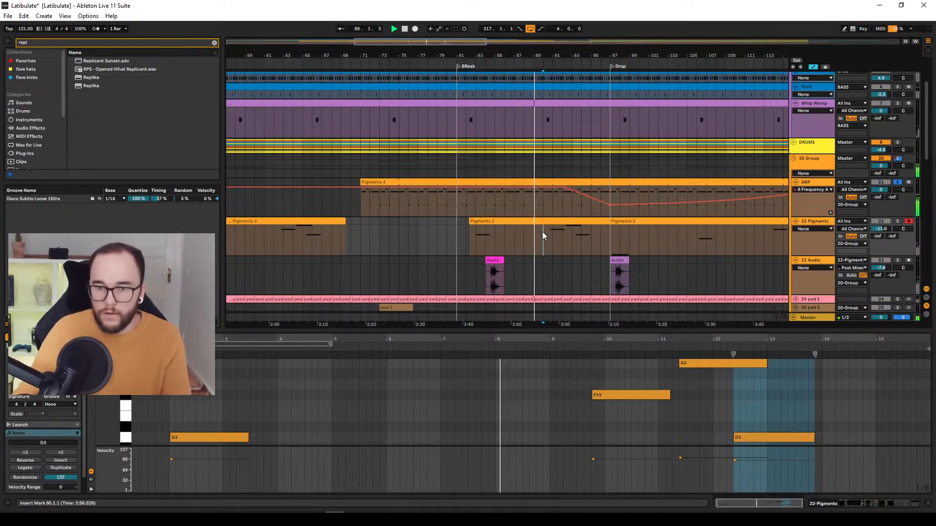
key(ctrl+e)
click(558, 224)
drag(558, 223, 538, 223)
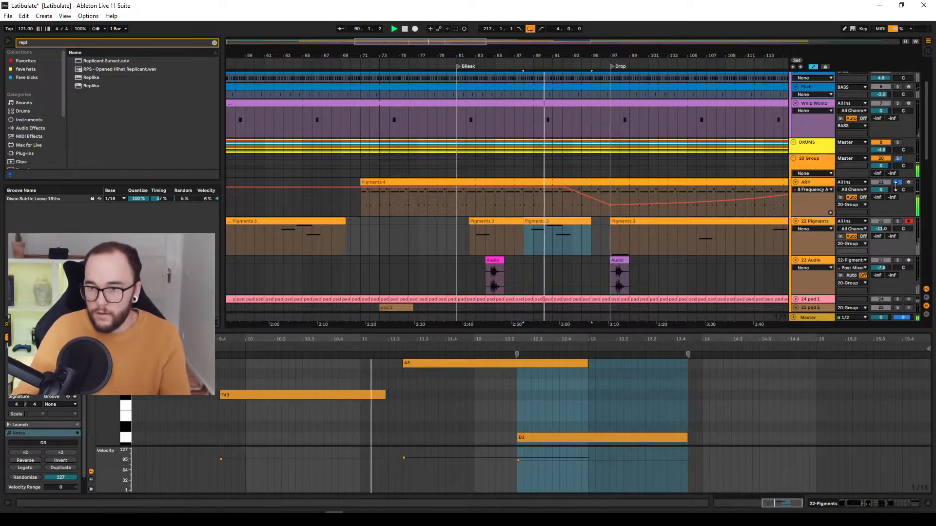
click(897, 183)
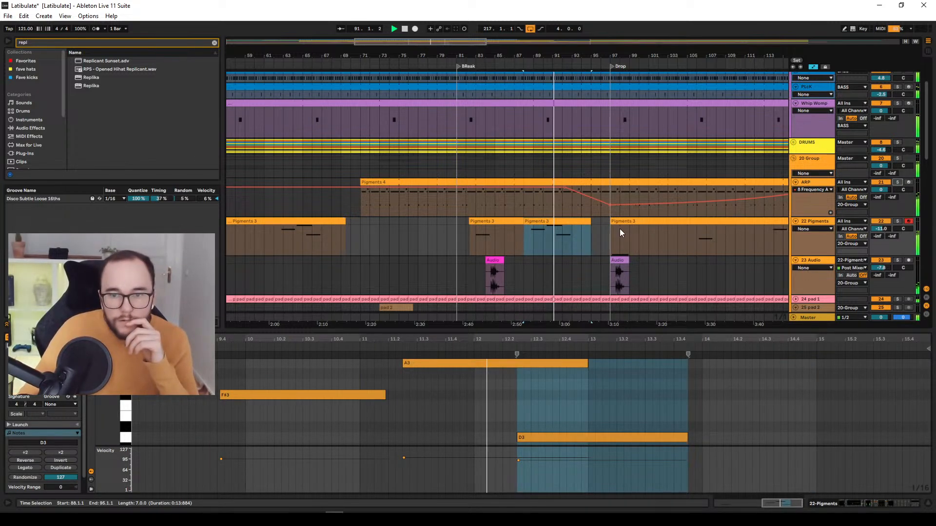
Extend the start of the drop's Pigments clip back to bar 95 and shift its B1 note to the new clip start.
click(624, 222)
drag(242, 432, 155, 410)
key(Left)
key(Left)
key(Left)
key(Left)
key(Left)
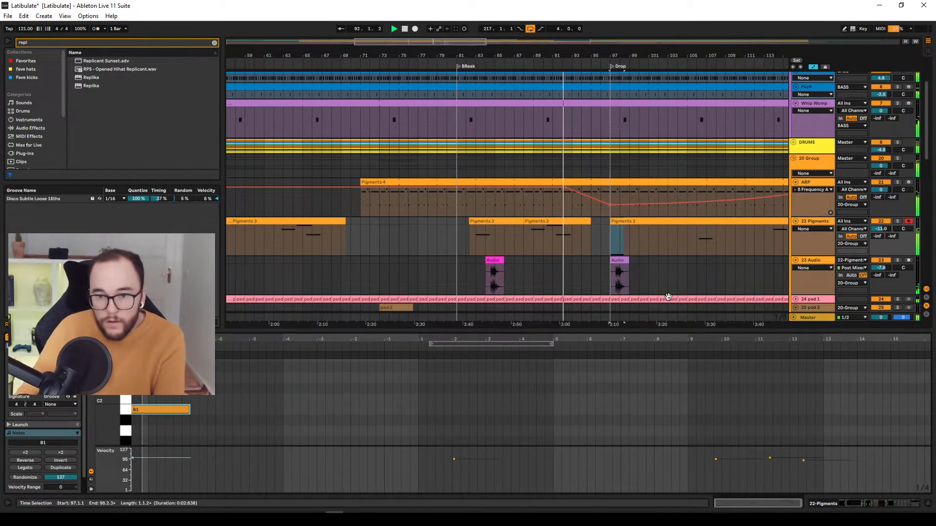
key(Left)
key(Left)
key(Left)
drag(611, 221, 591, 222)
click(674, 282)
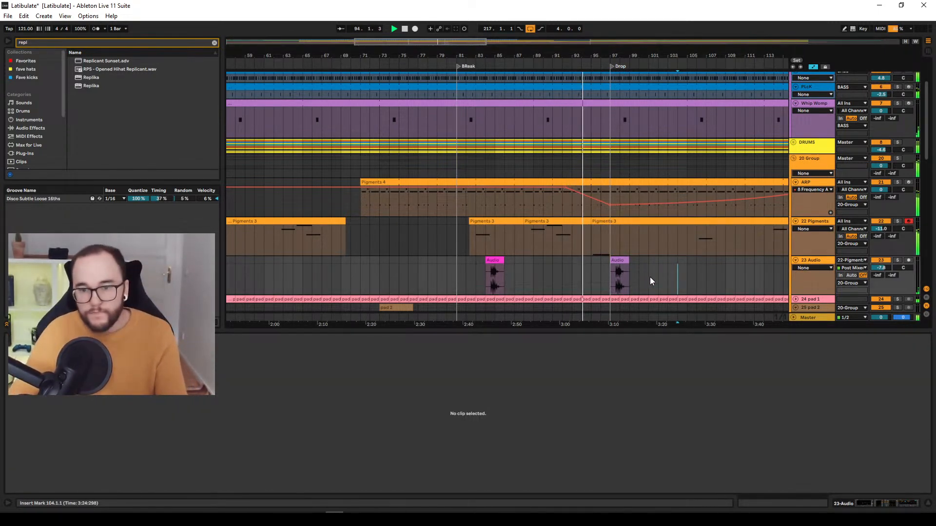
Move the Audio clip on track 23 at the drop one bar earlier to bar 96.
scroll(649, 276, up, 5)
drag(516, 262, 428, 275)
scroll(493, 261, up, 5)
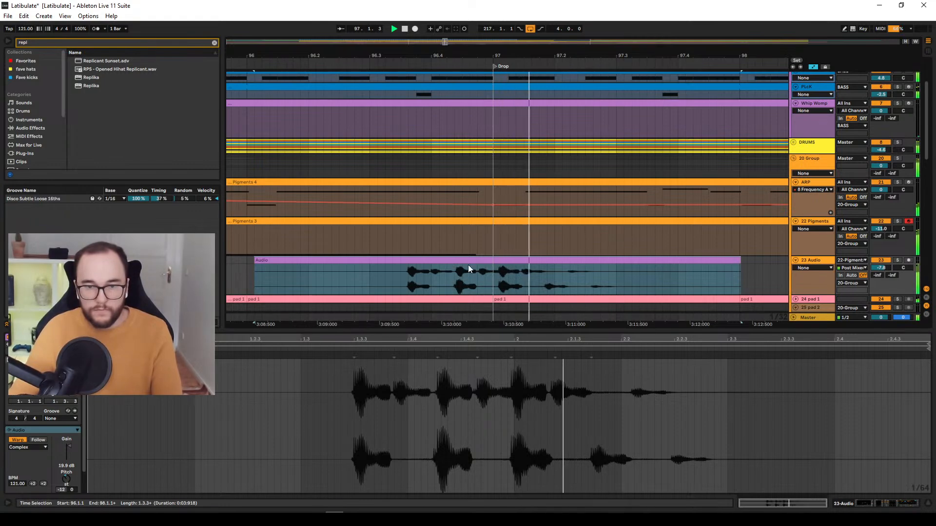
scroll(514, 232, down, 7)
scroll(514, 232, down, 8)
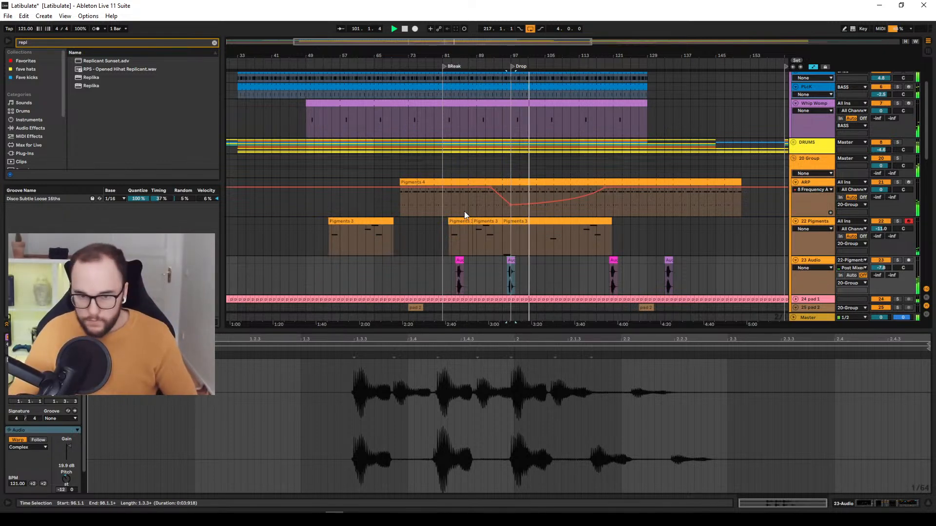
Hide the automation lanes and review the tracks around the drop during playback, from the kick down to the FX group.
key(a)
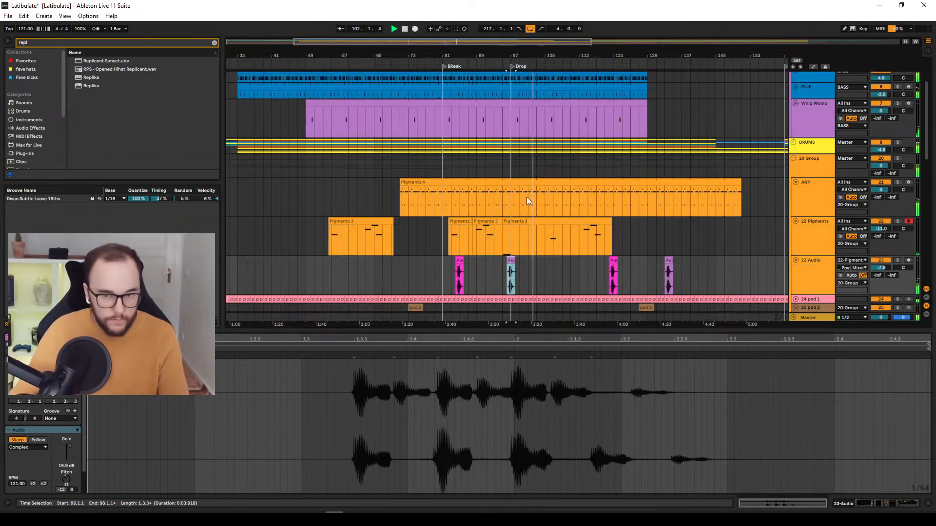
scroll(526, 197, down, 3)
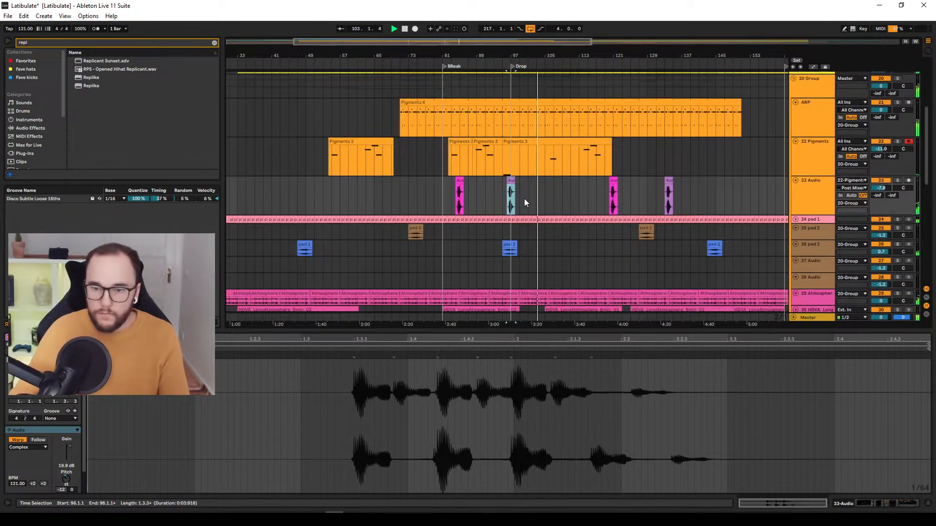
scroll(523, 199, down, 2)
scroll(524, 203, up, 2)
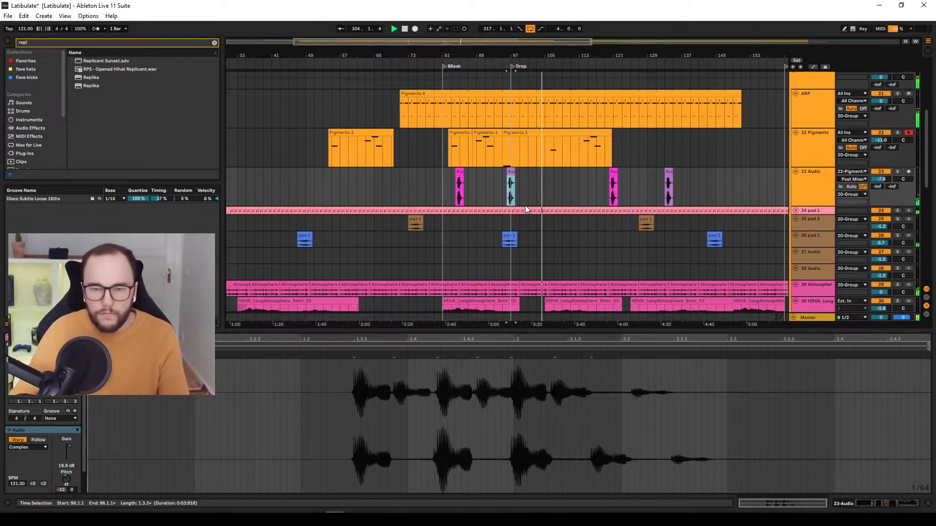
scroll(525, 206, up, 2)
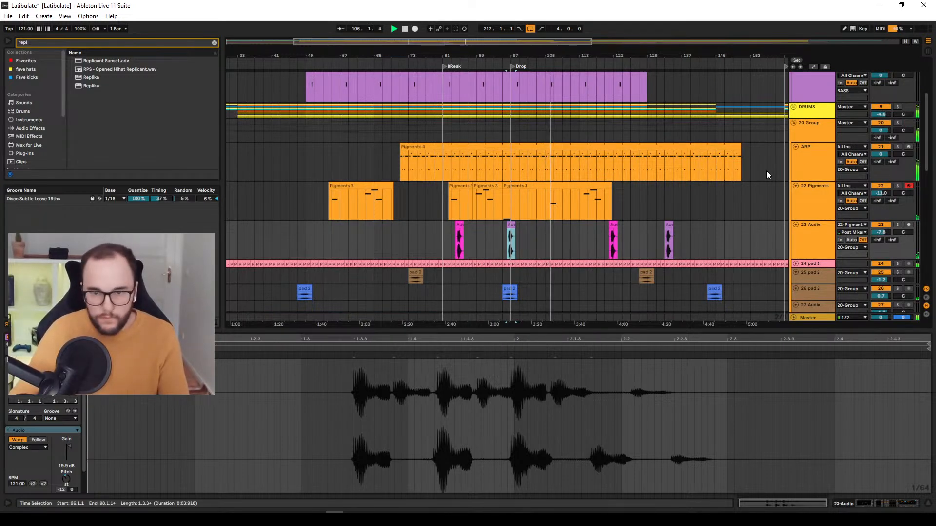
scroll(923, 148, up, 4)
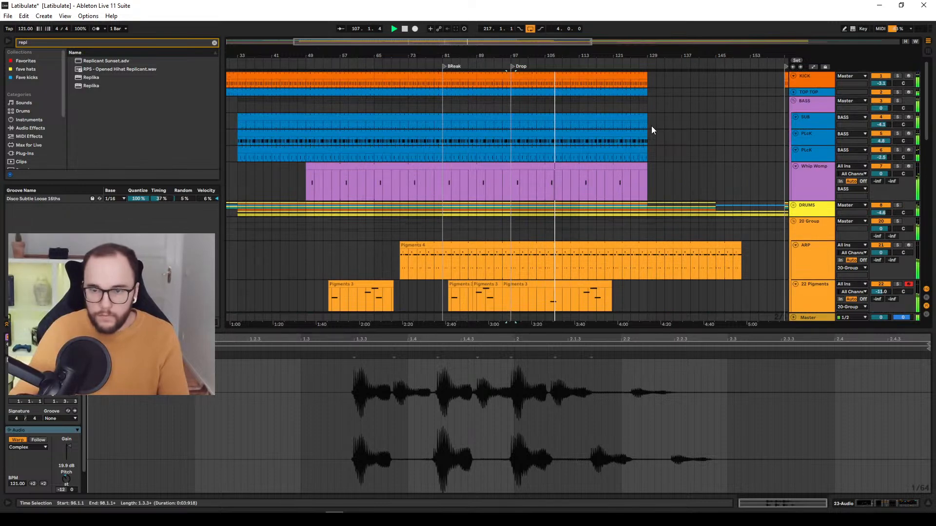
click(556, 173)
scroll(561, 184, down, 10)
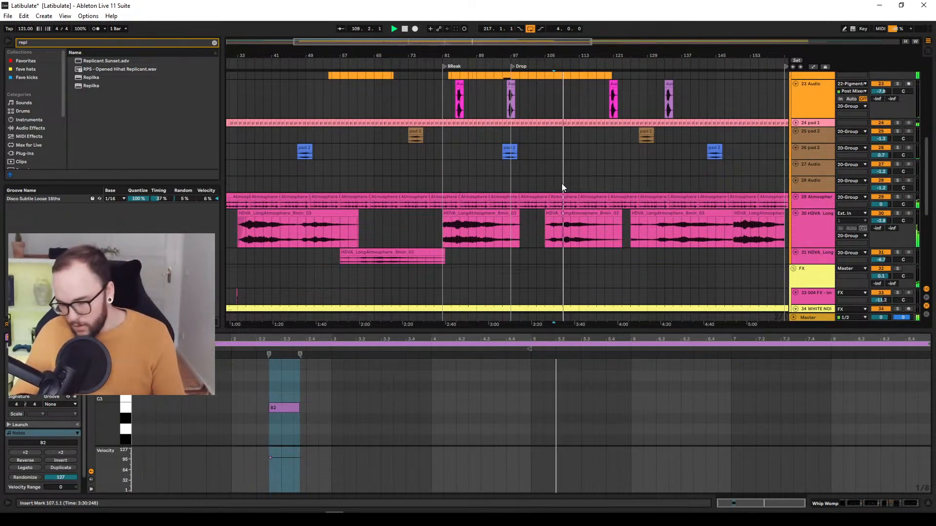
scroll(565, 190, up, 3)
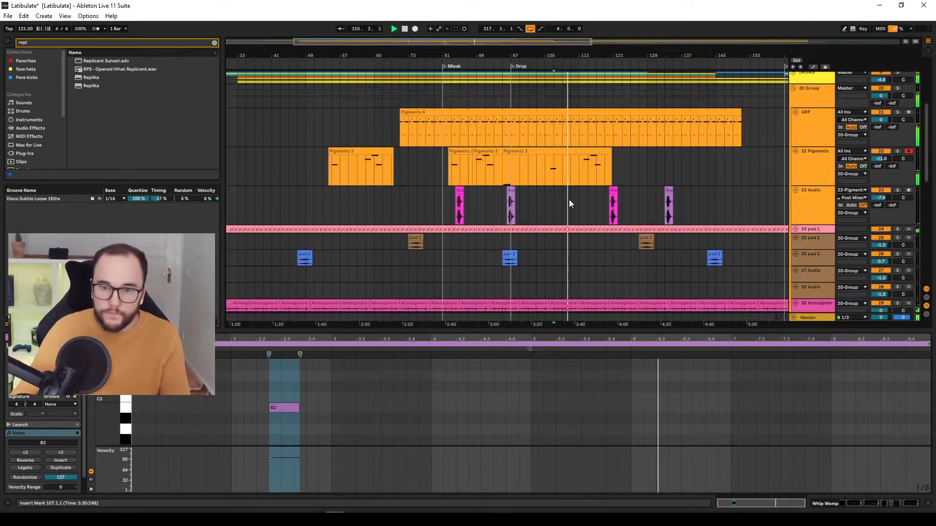
Move the F#3 note in the Pigments clip across the drop to 8.4.1 and lengthen it to end at 10.3.1.
click(582, 150)
click(398, 402)
scroll(525, 400, up, 6)
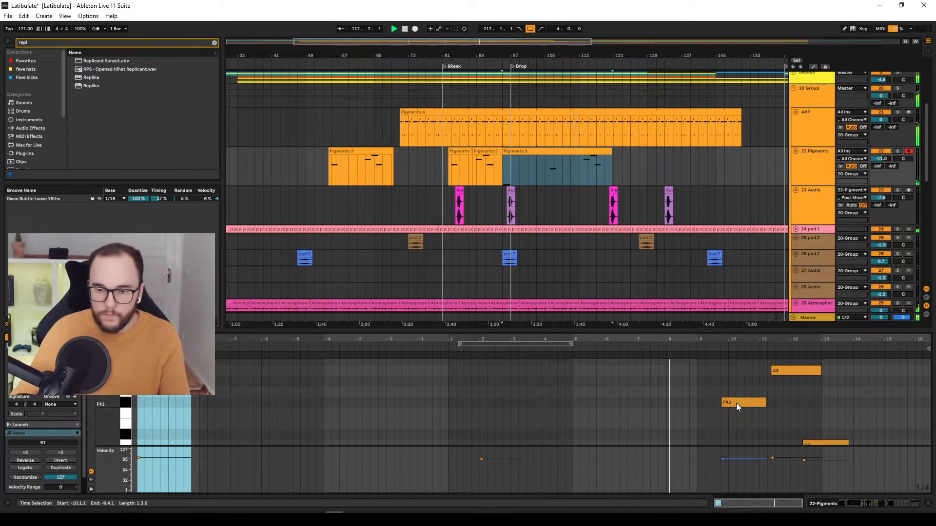
drag(736, 404, 705, 407)
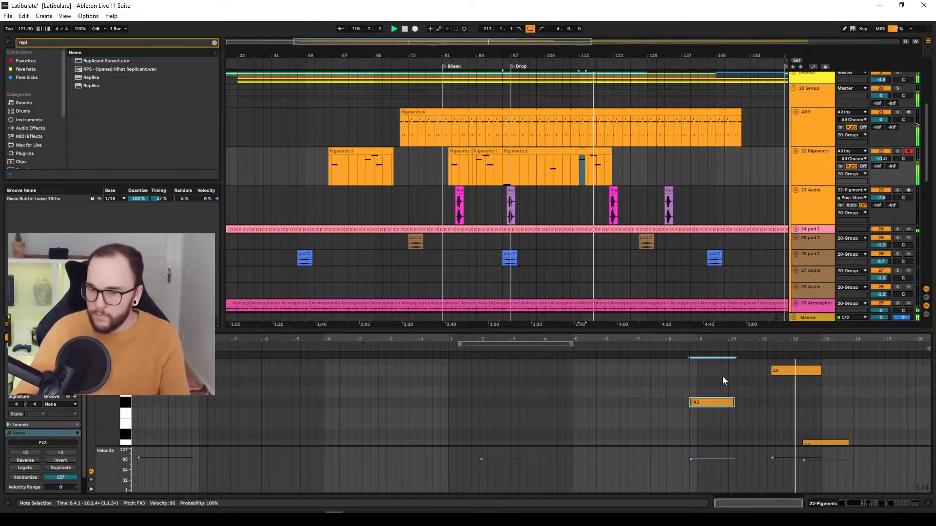
drag(734, 403, 743, 403)
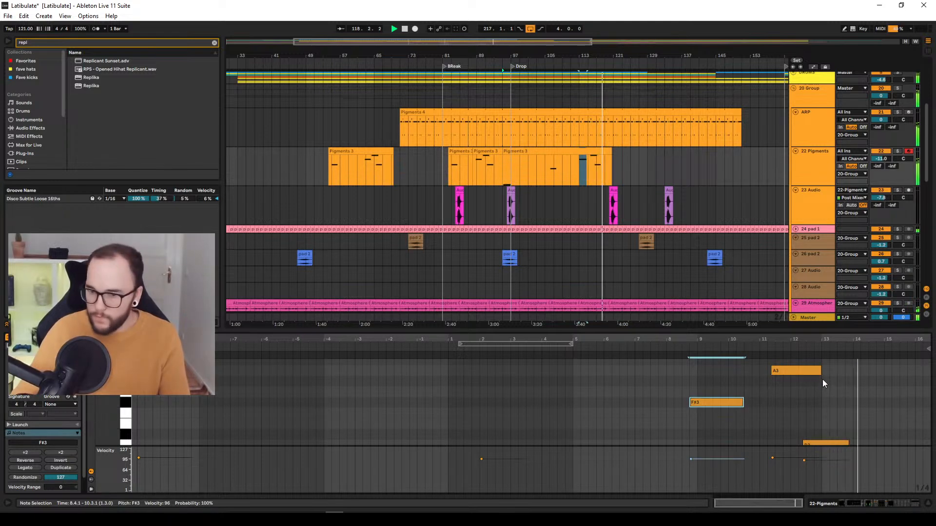
Add a C#4 note at 16.1.1 in the Pigments clip and extend the clip's end to bar 126.3.
scroll(858, 390, up, 2)
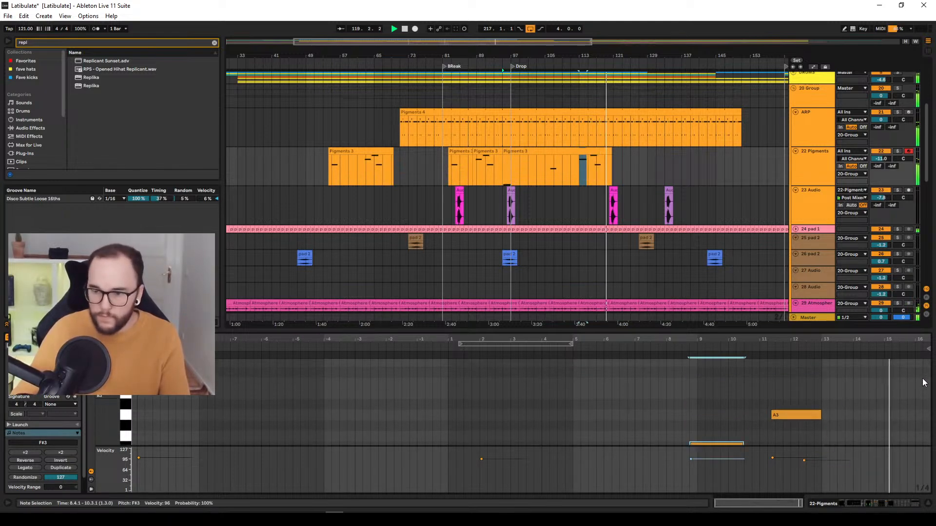
double_click(919, 373)
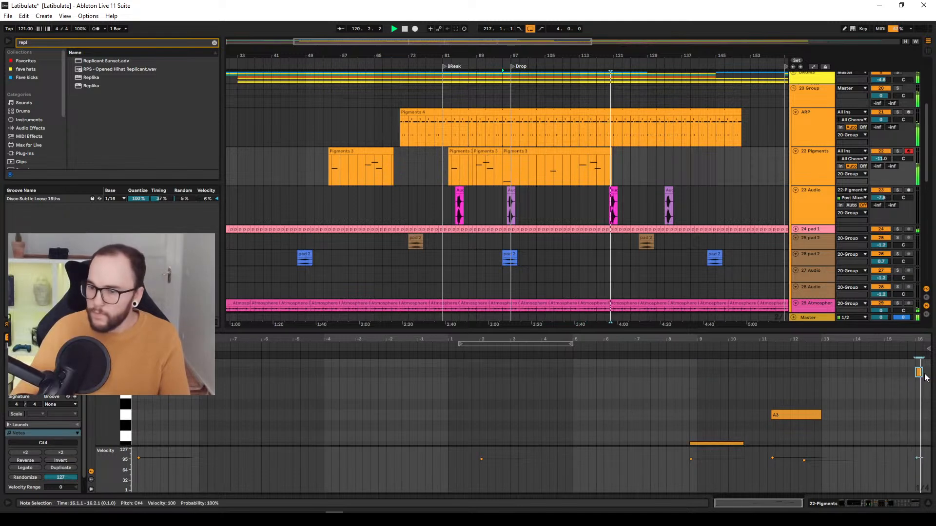
click(612, 165)
key(plus)
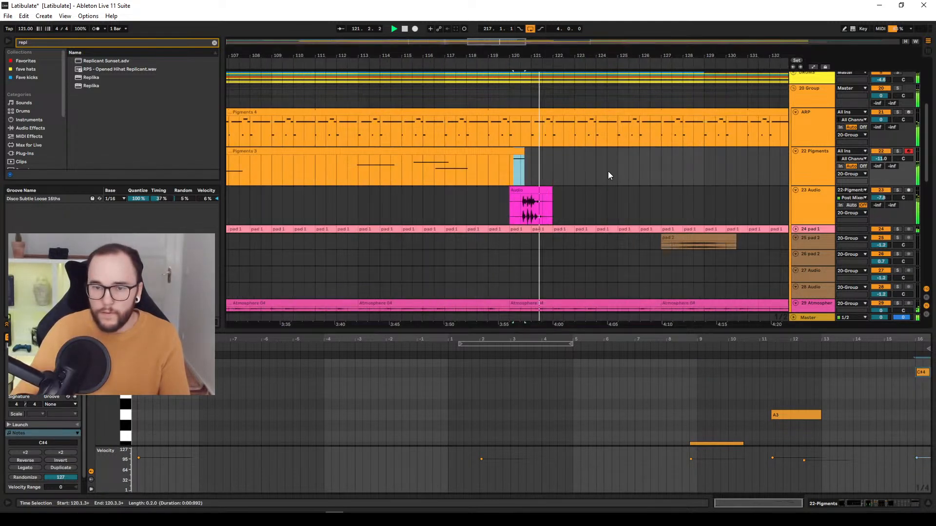
drag(520, 155, 650, 155)
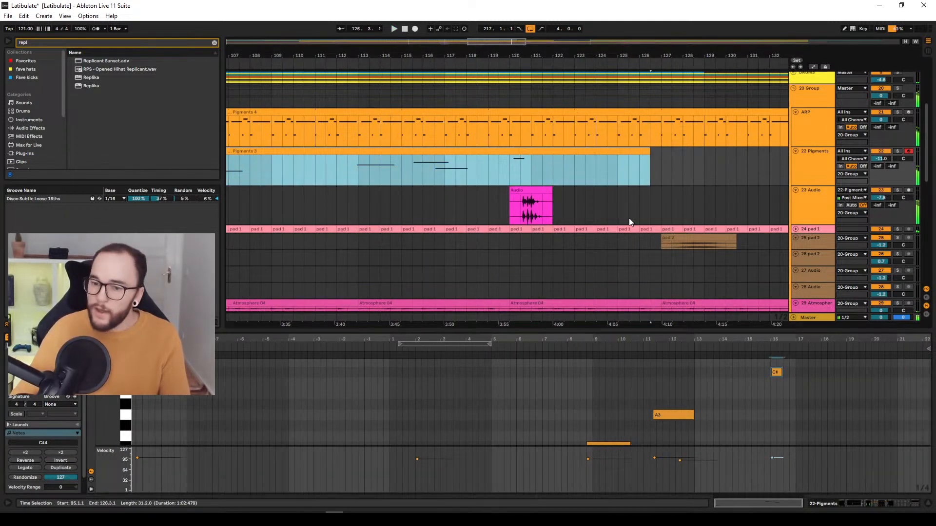
Change the new C#4 note into a one-bar D4 note starting at 13.1.1 while playing the section.
click(776, 371)
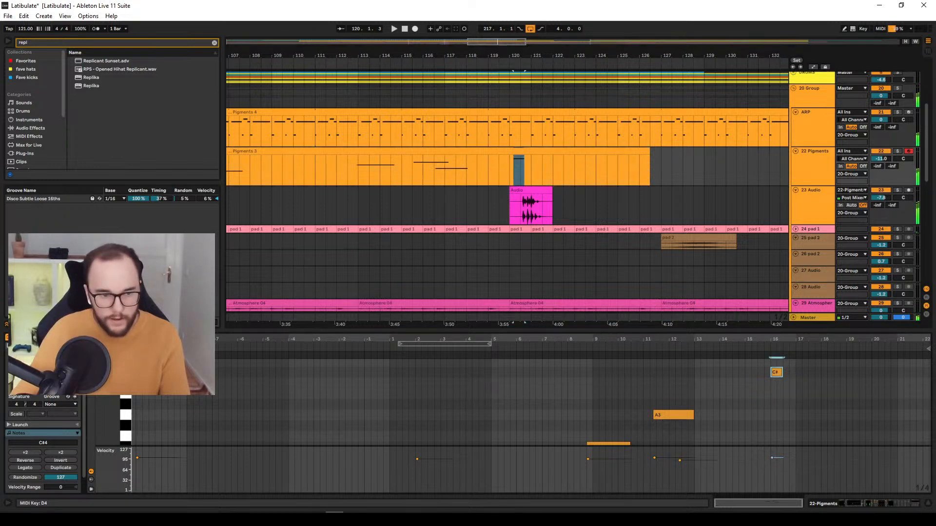
click(771, 364)
click(775, 370)
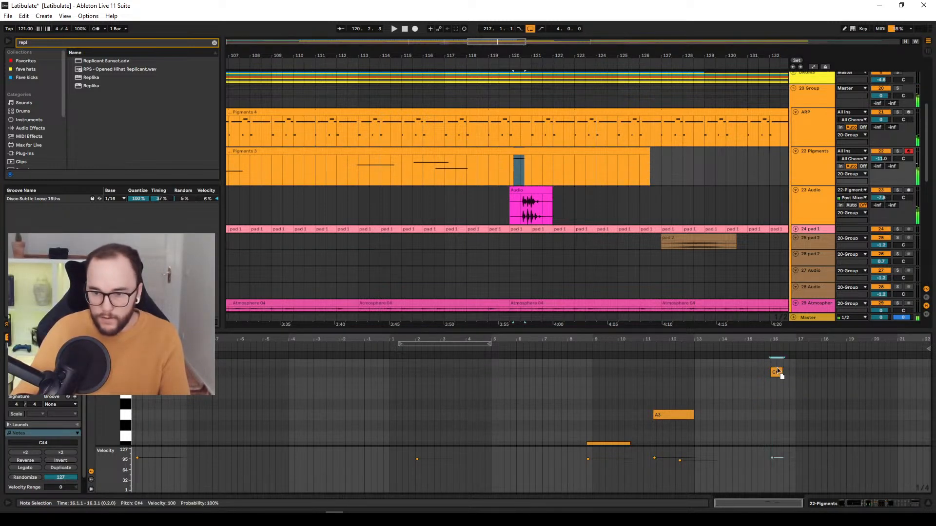
drag(775, 371, 712, 364)
key(space)
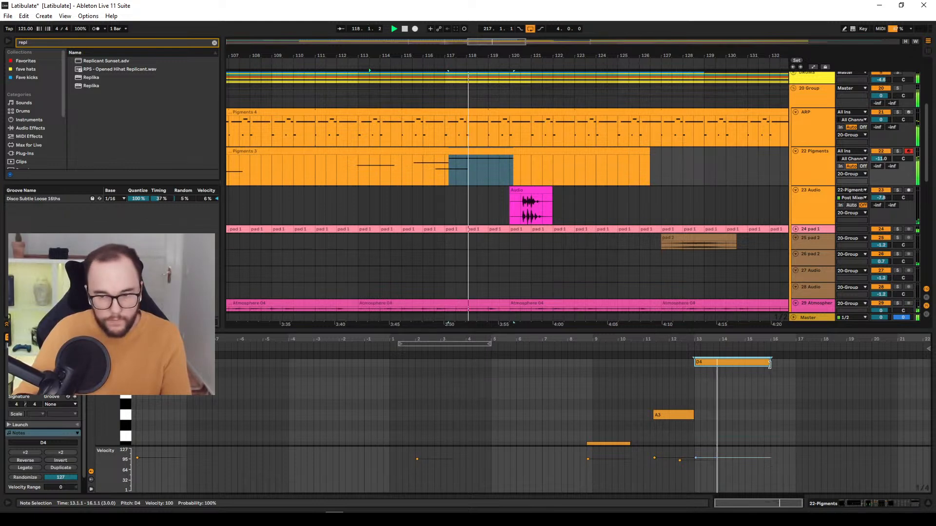
drag(770, 363, 708, 362)
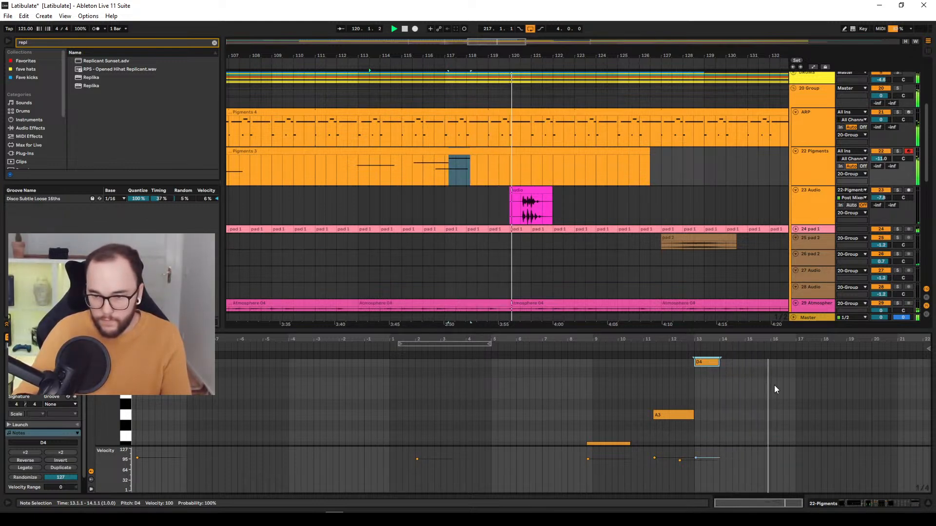
Copy the D4 note to 16.1.1, transpose the copy to E3 and extend its start back to 15.1.1.
scroll(791, 393, up, 3)
ctrl+drag(708, 397, 794, 376)
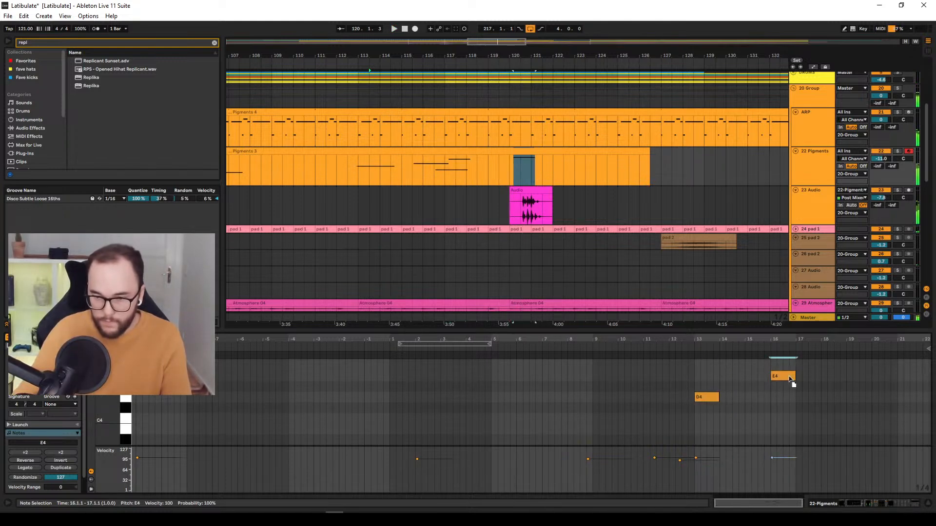
key(space)
key(shift+Down)
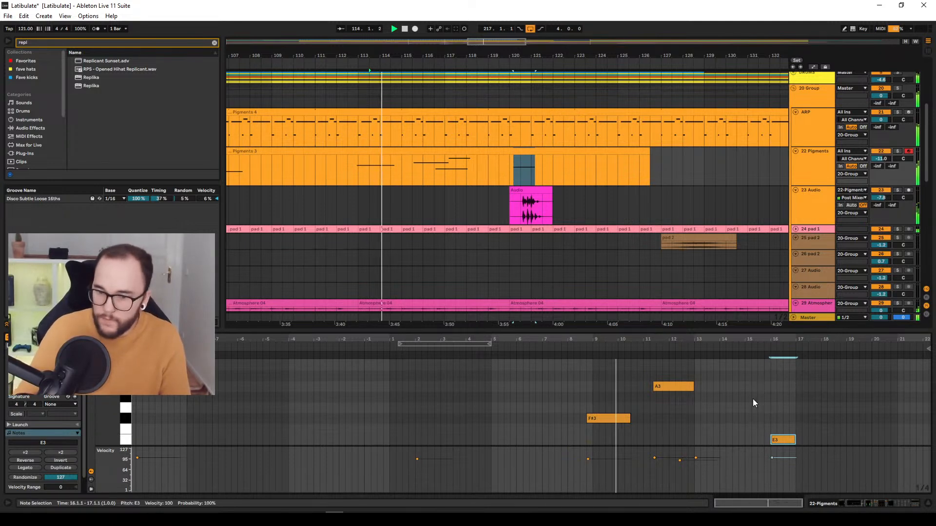
drag(772, 442, 746, 442)
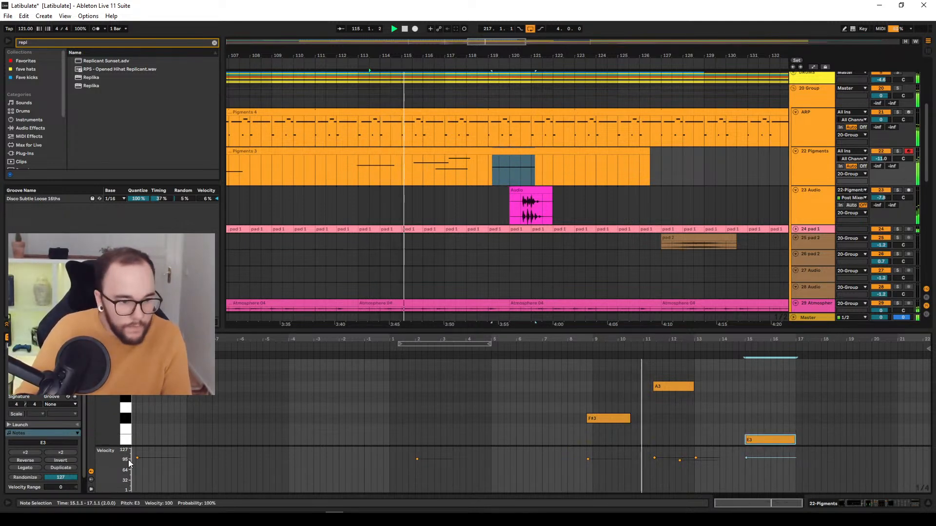
Turn on the scale for the Pigments clip and set it to B Minor.
click(16, 414)
click(36, 413)
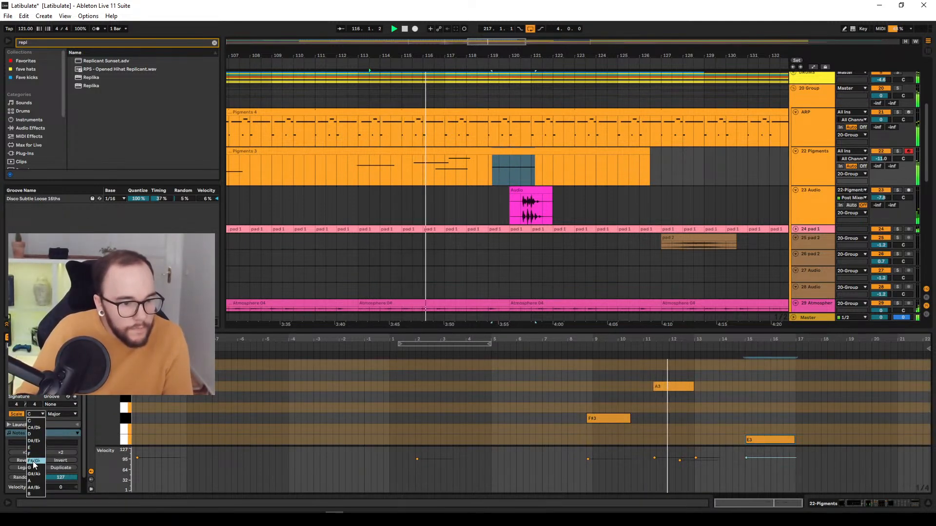
click(36, 495)
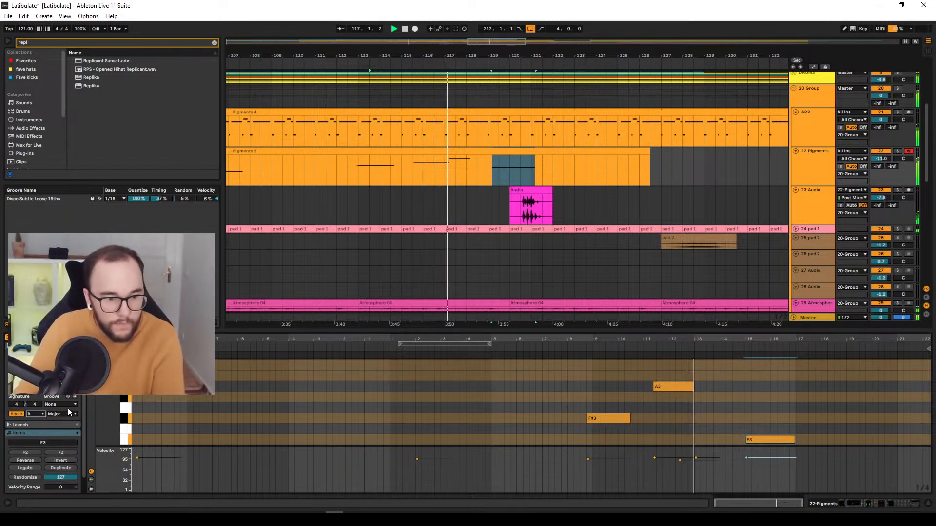
key(Down)
Copy the E3 note to 17.2.1 in the Pigments clip and transpose the copy to F#3.
scroll(712, 399, up, 3)
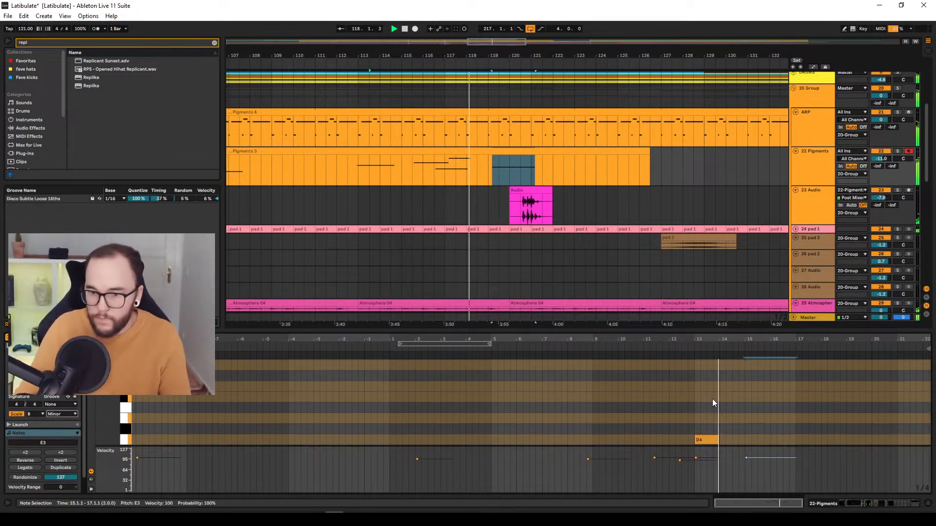
scroll(712, 400, down, 1)
scroll(709, 403, down, 5)
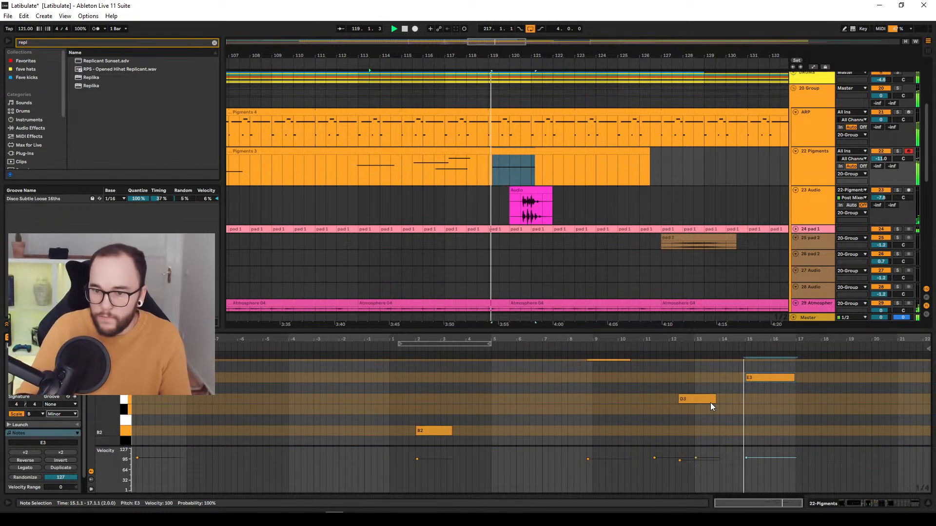
scroll(755, 402, down, 1)
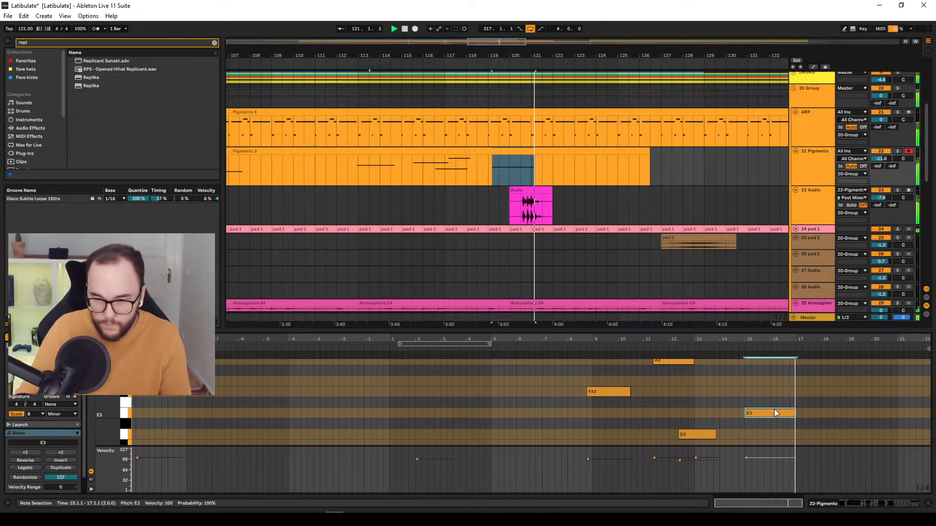
drag(773, 413, 829, 390)
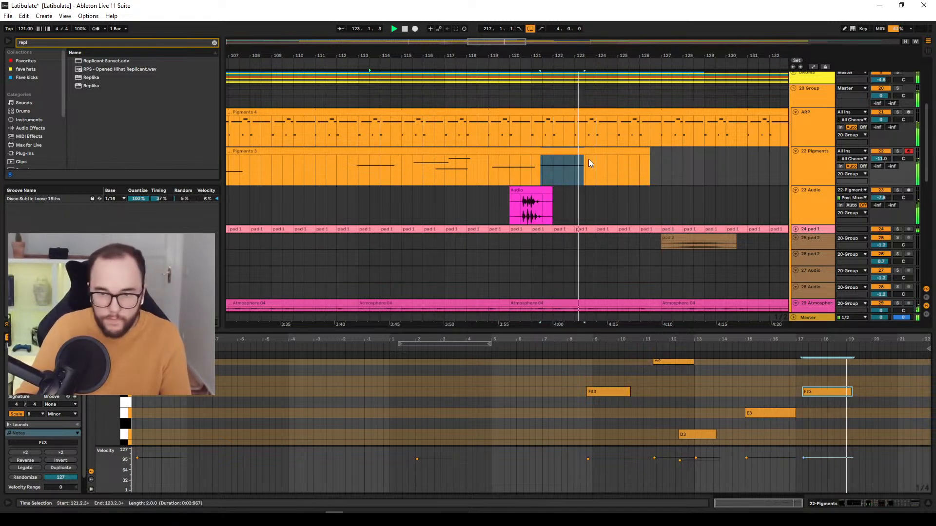
Split the Pigments clip at 113.1.1 in the arrangement and stop playback.
scroll(589, 159, down, 3)
click(583, 191)
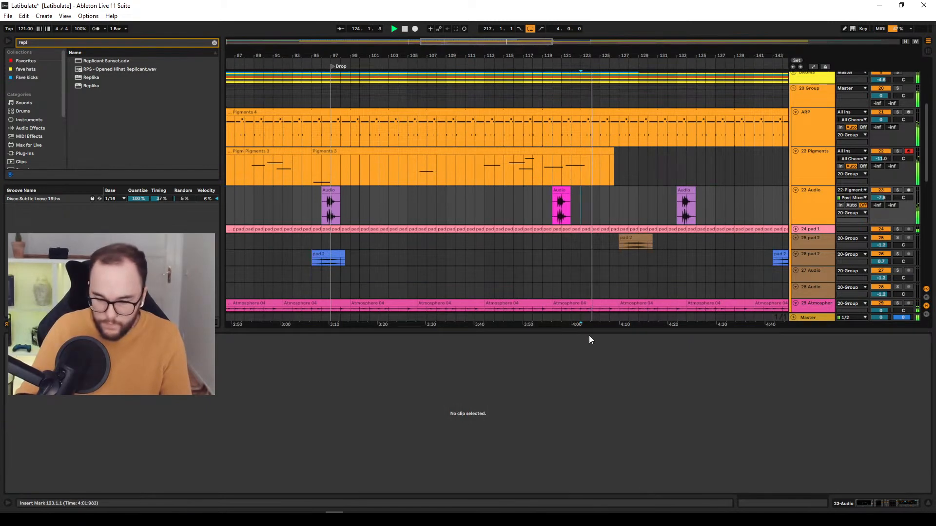
click(484, 167)
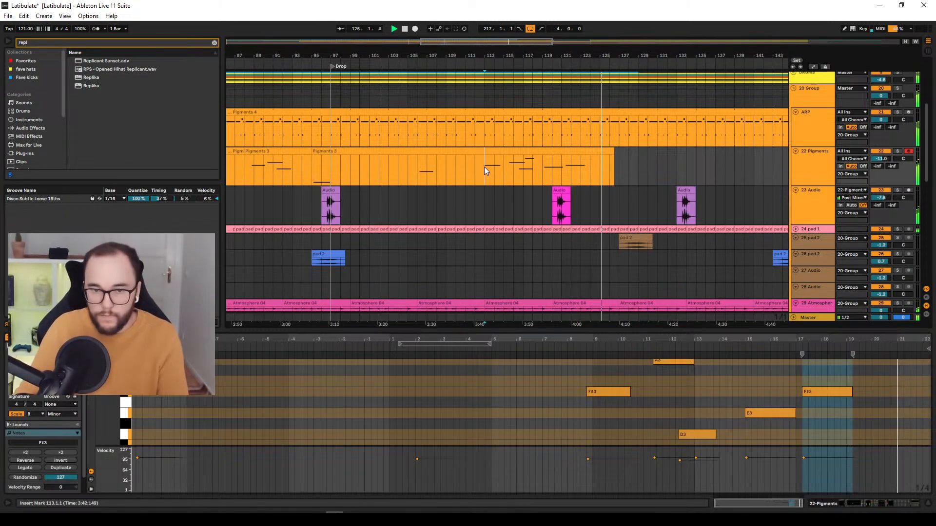
key(ctrl+e)
key(space)
scroll(597, 396, up, 5)
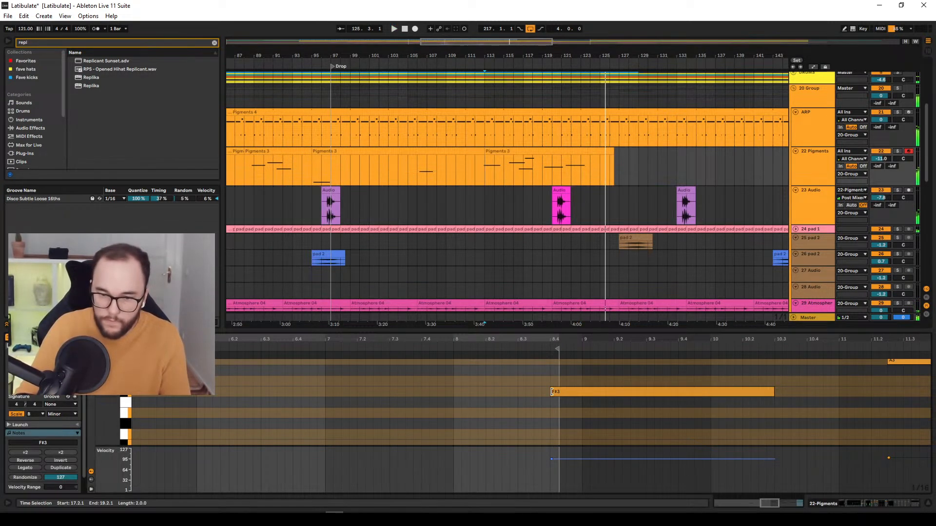
drag(552, 391, 567, 392)
Duplicate the Pigments clip that starts at bar 113 and place the copy so it begins at 124.4.3.
click(507, 154)
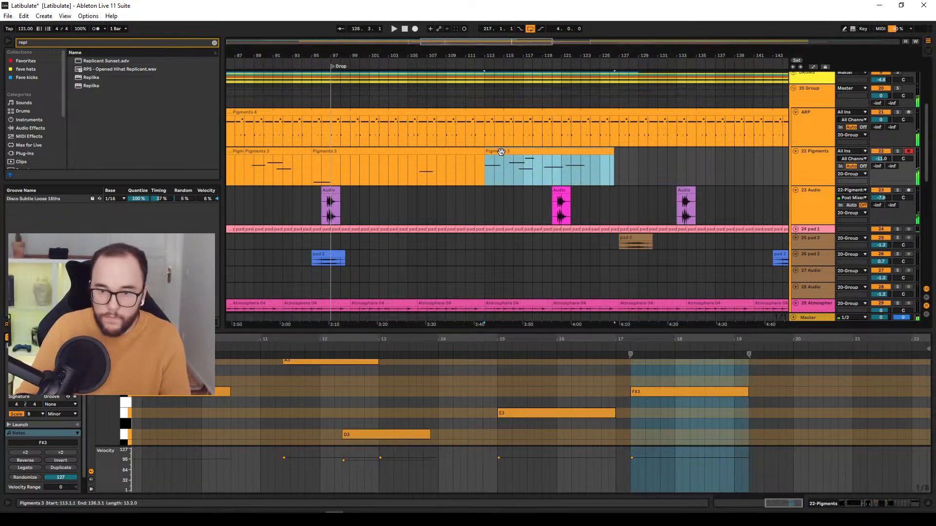
key(ctrl+d)
mouse_move(629, 149)
mouse_down()
mouse_move(562, 152)
mouse_move(635, 160)
mouse_up()
key(space)
scroll(600, 153, up, 3)
scroll(599, 155, up, 3)
click(603, 152)
scroll(603, 166, up, 5)
Play from 124.4.3 and review the duplicated Pigments phrase against the surrounding audio, pad and atmosphere clips.
key(space)
click(573, 172)
key(space)
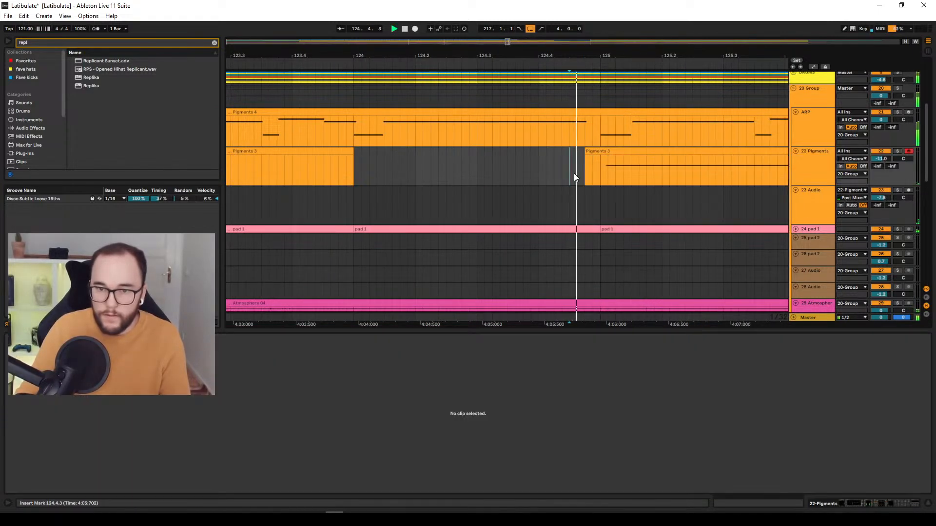
scroll(575, 176, down, 5)
scroll(557, 161, up, 8)
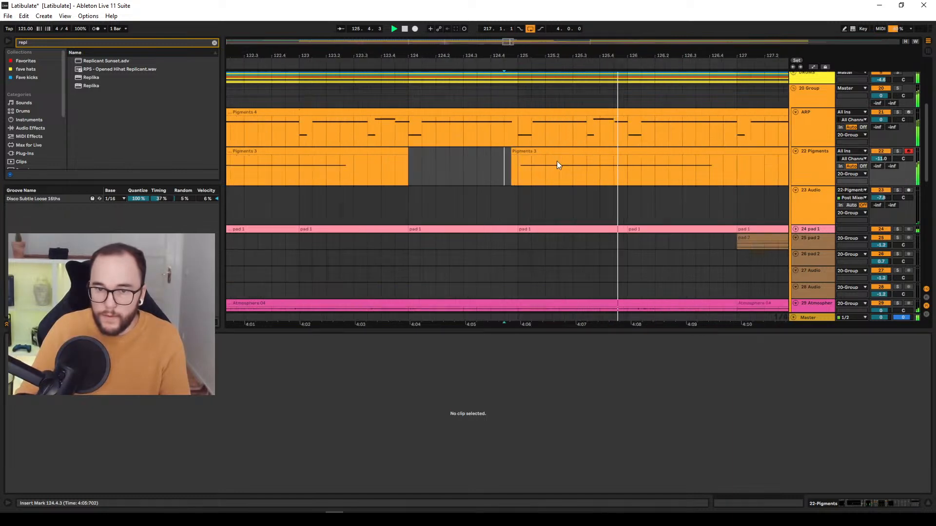
scroll(519, 154, down, 5)
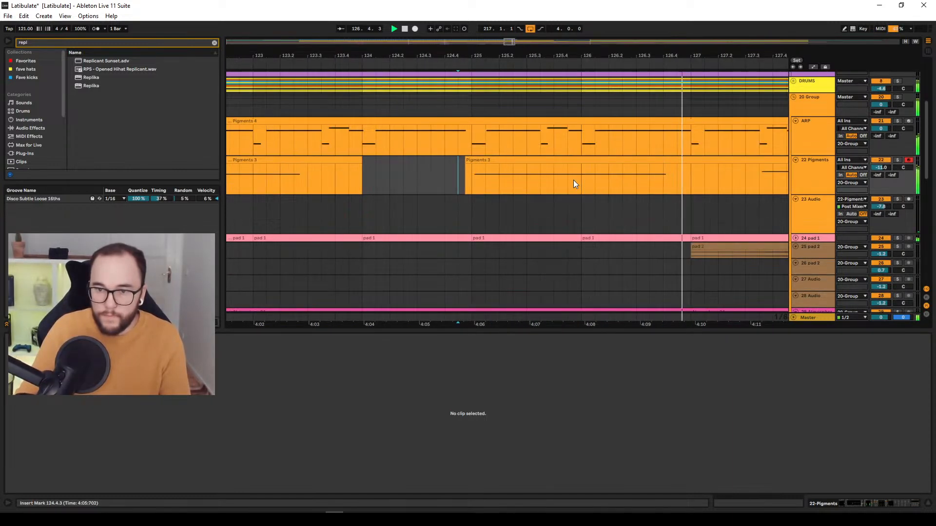
scroll(583, 171, up, 5)
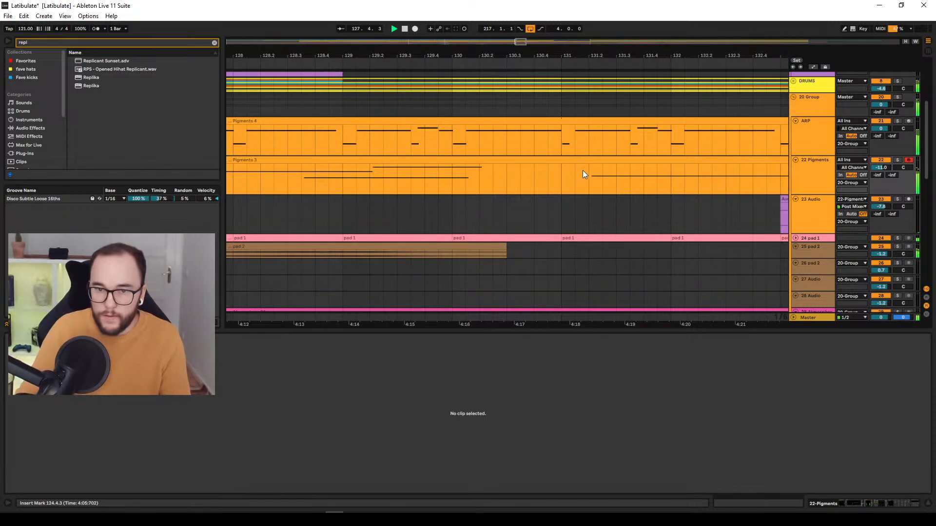
double_click(604, 168)
scroll(461, 199, down, 6)
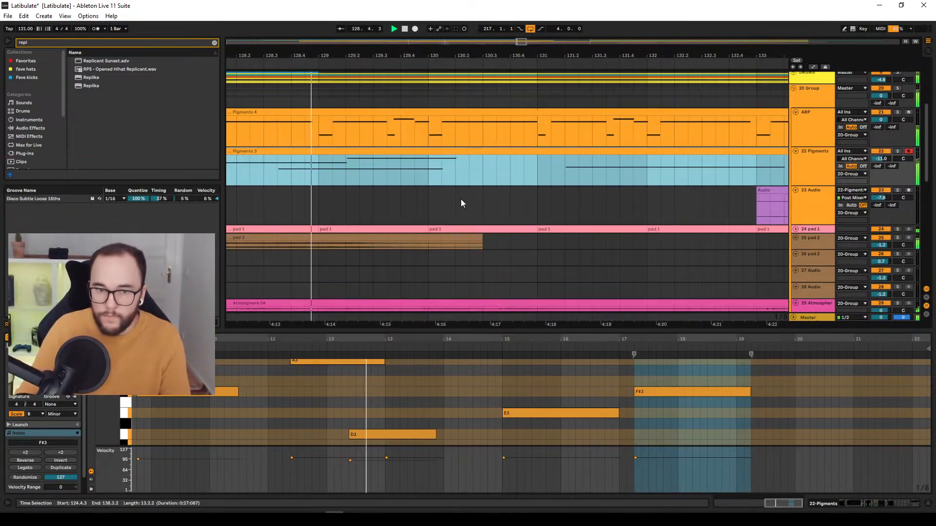
scroll(449, 193, down, 2)
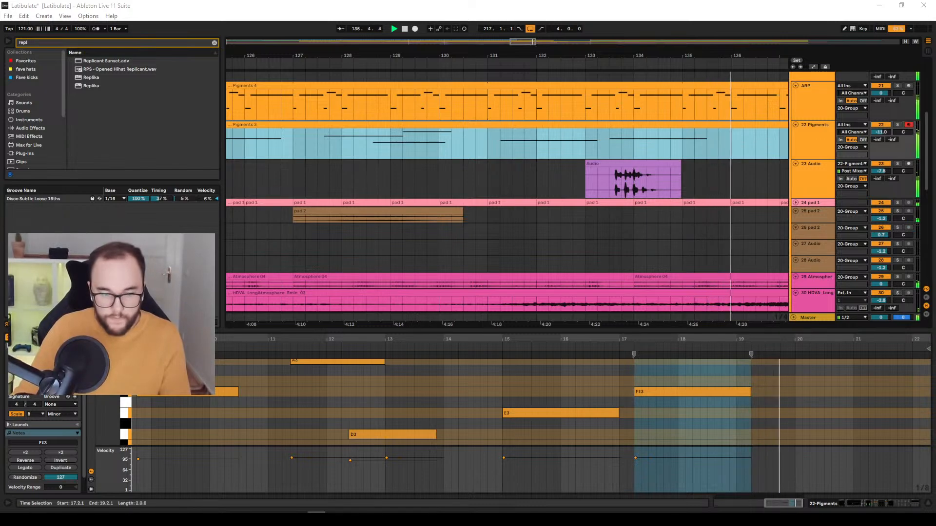
click(622, 218)
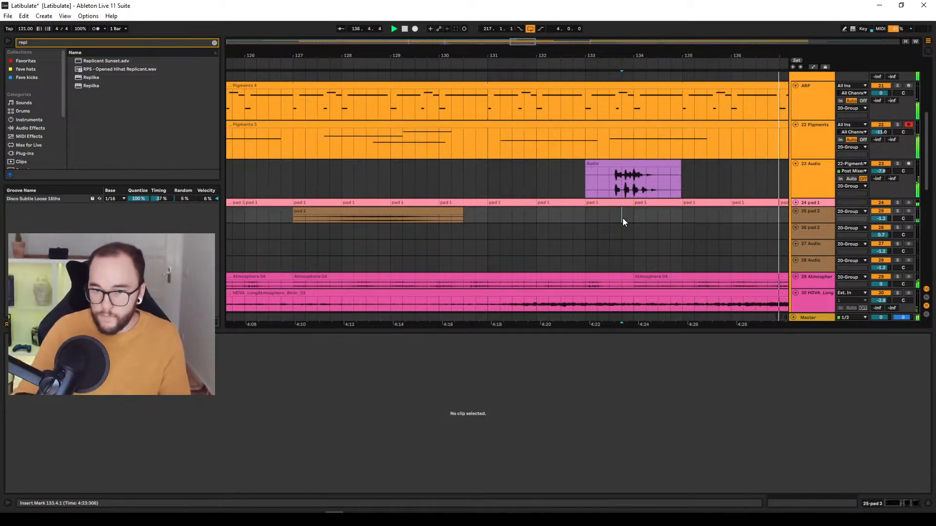
key(w)
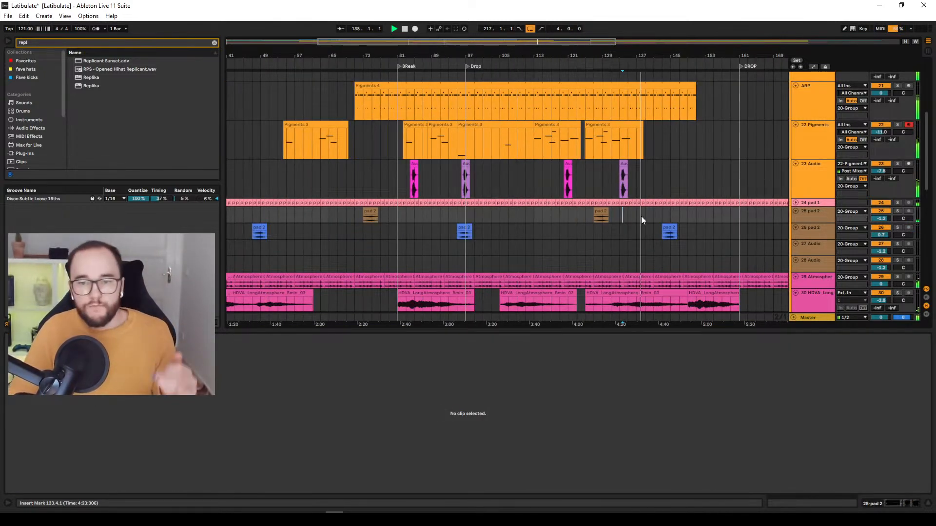
Add a short B3 note at 19.2.1 and a short D3 note at 20.1.1 in the duplicated Pigments clip.
scroll(643, 213, up, 3)
scroll(644, 235, up, 3)
click(605, 222)
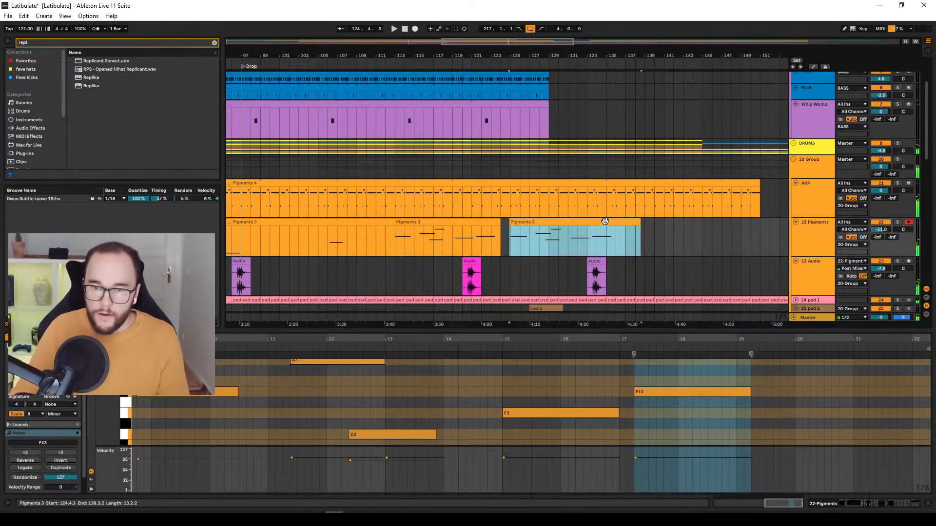
click(126, 392)
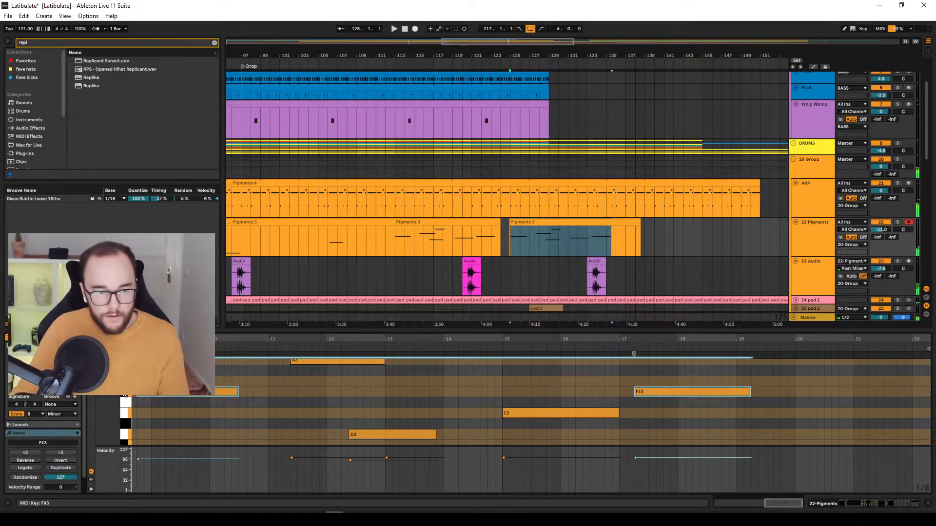
scroll(753, 406, up, 2)
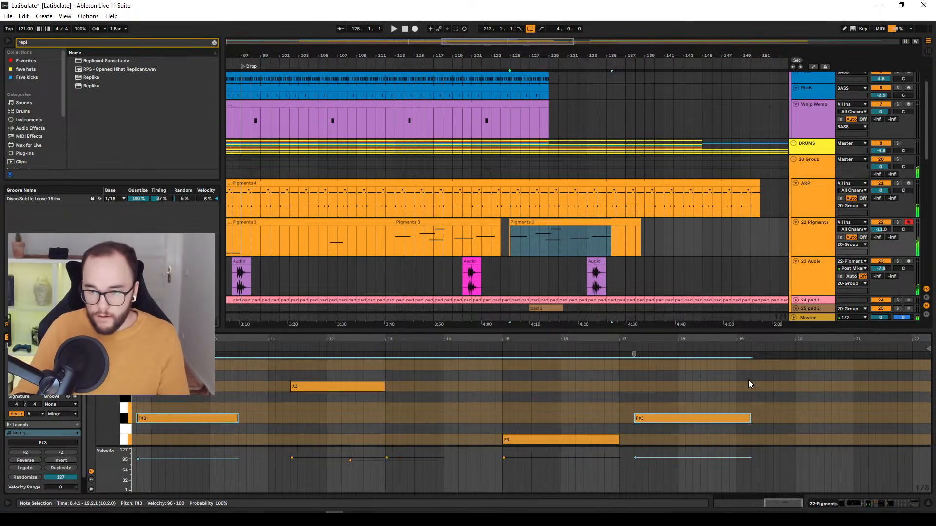
double_click(753, 366)
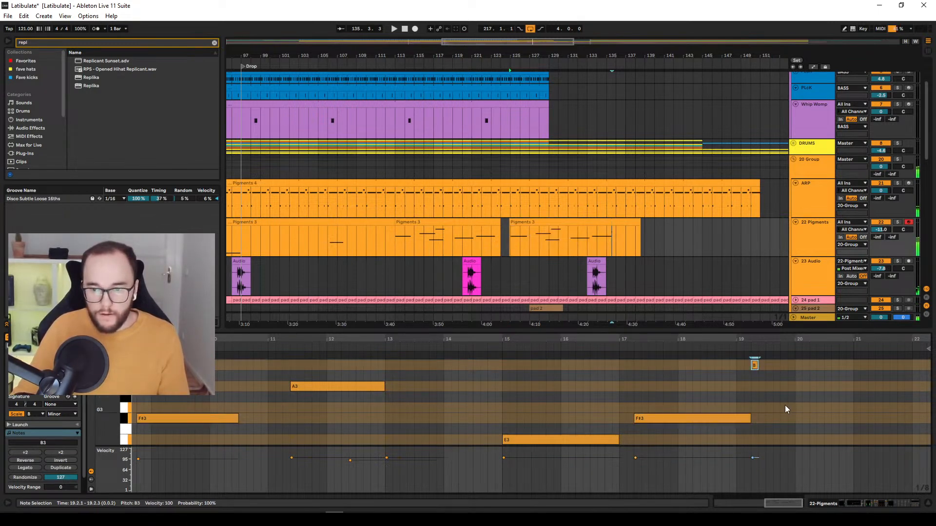
scroll(787, 419, down, 2)
double_click(790, 424)
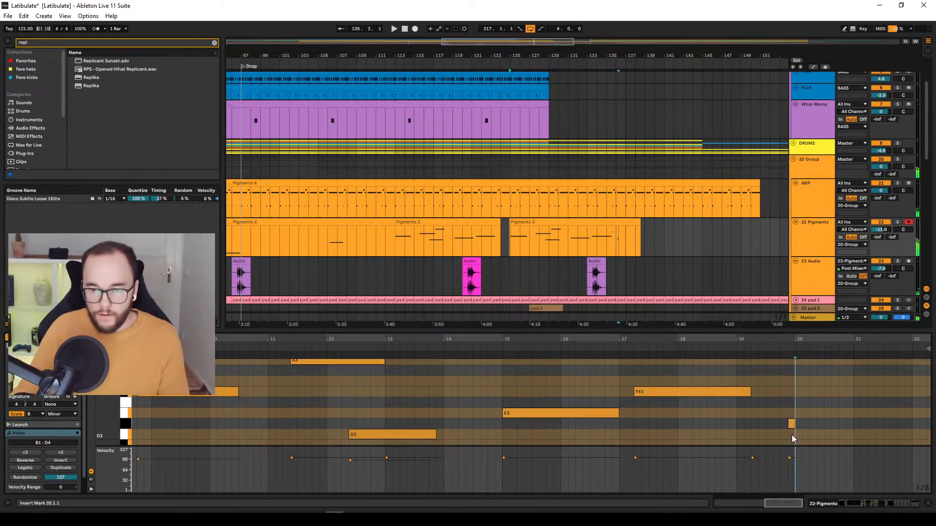
drag(792, 428, 792, 434)
Play the duplicated Pigments clip from its start and examine the pitches and lengths of its notes.
scroll(791, 434, up, 4)
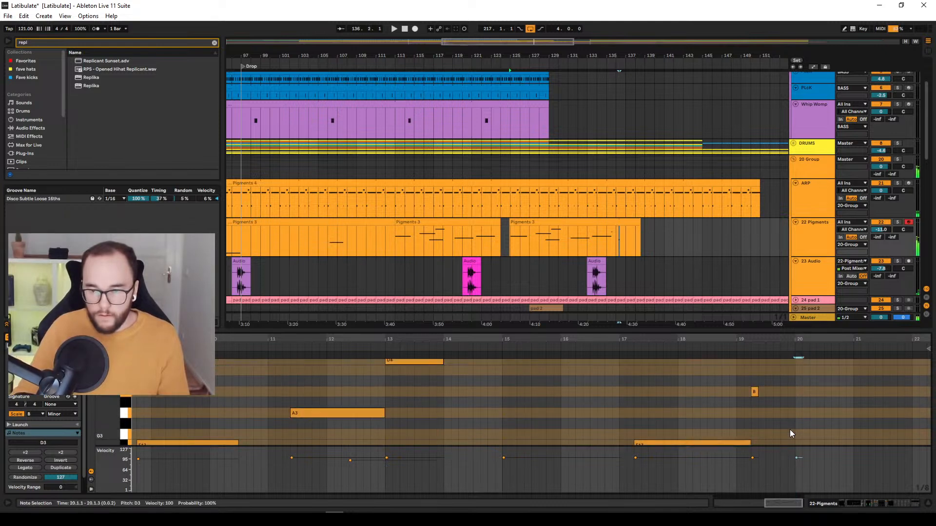
scroll(538, 245, up, 2)
scroll(547, 244, right, 1)
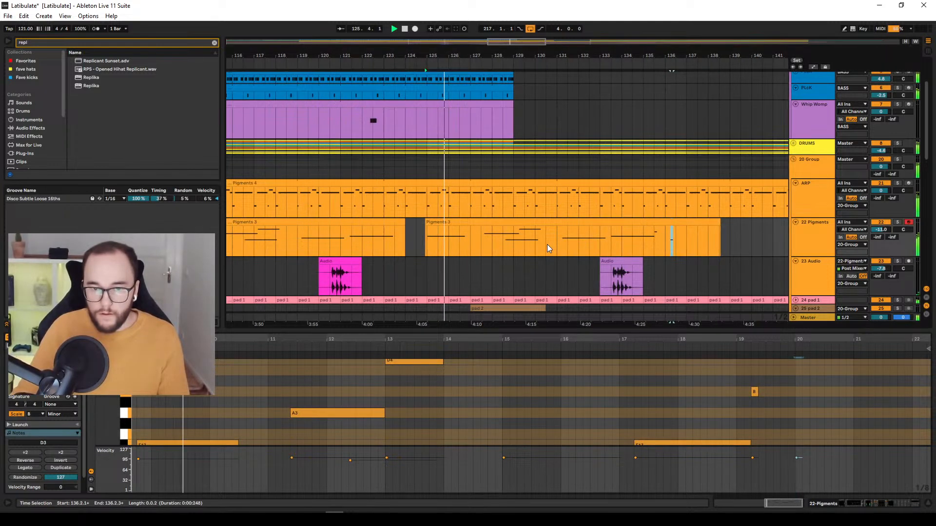
click(507, 233)
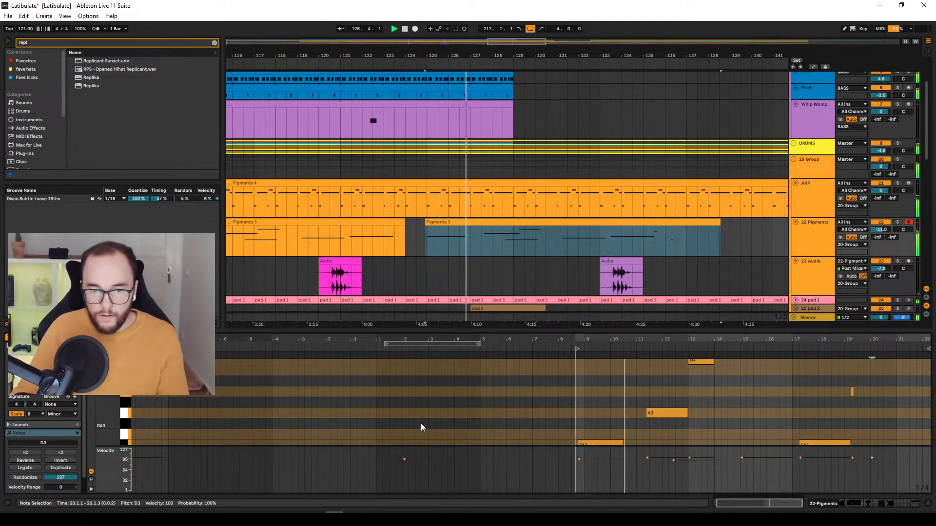
scroll(704, 392, down, 2)
scroll(658, 410, down, 1)
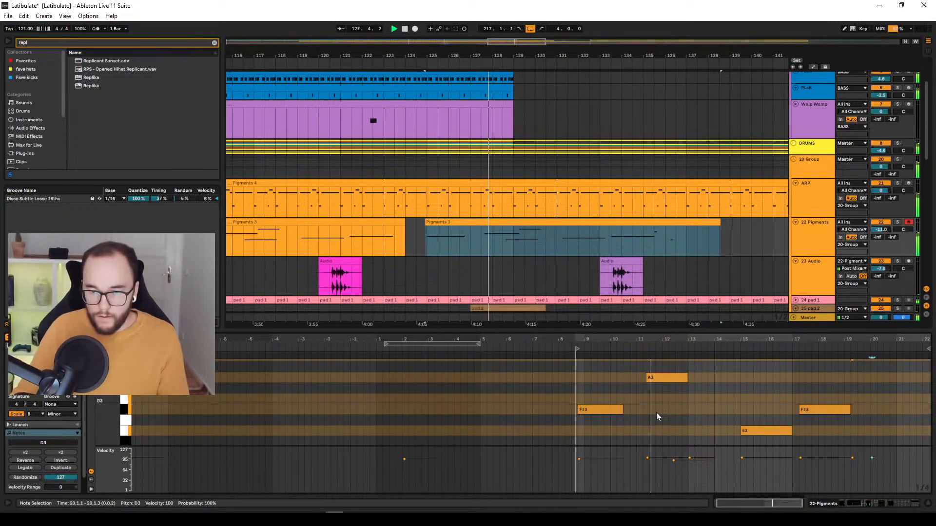
scroll(686, 409, up, 3)
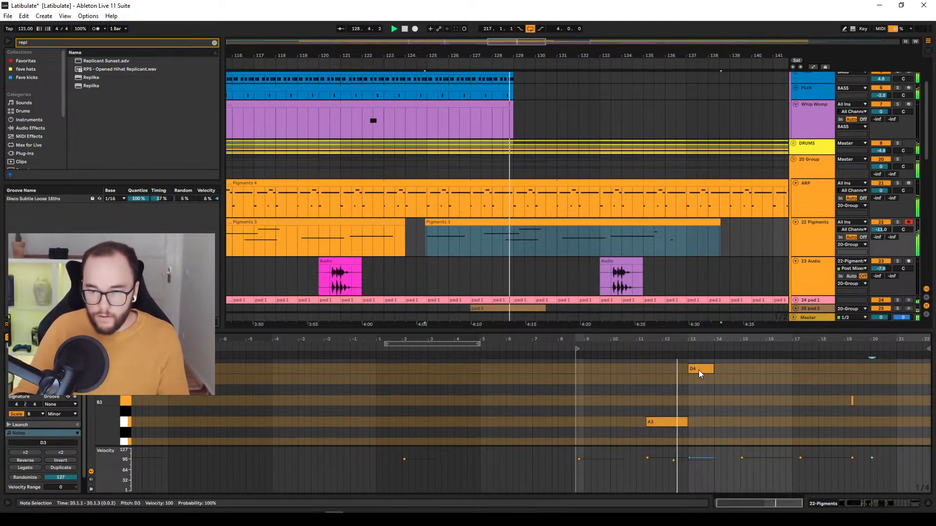
scroll(692, 401, down, 5)
scroll(694, 400, up, 5)
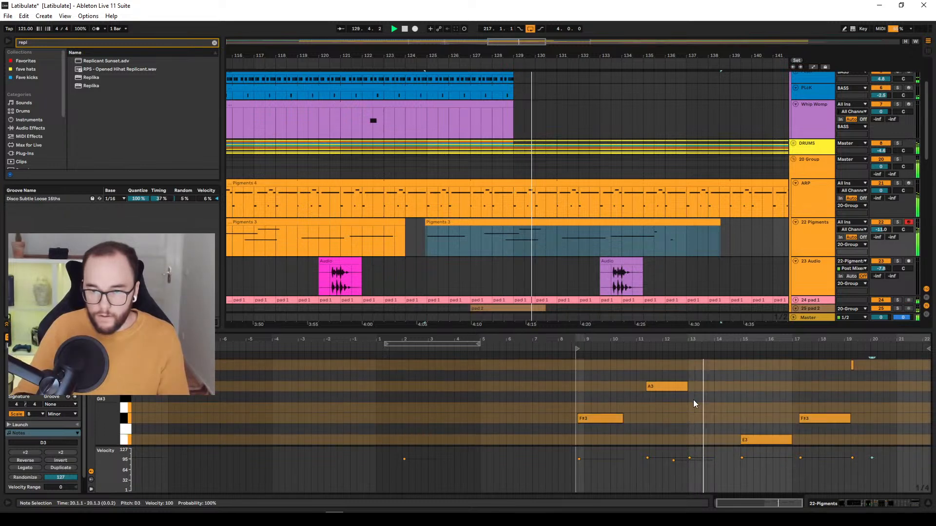
Lengthen the new D3 note to end at 21.2.3 and the new B3 note to end at 21.1.3.
scroll(707, 400, down, 4)
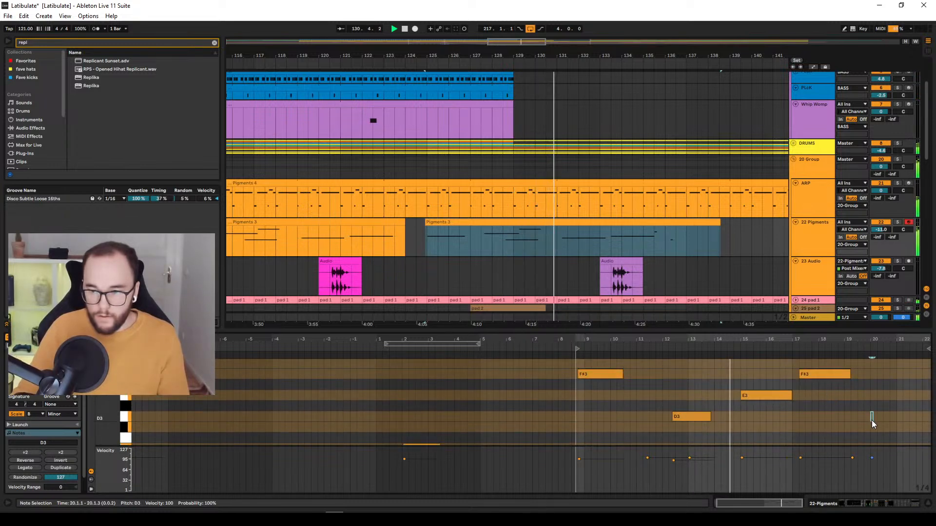
drag(874, 418, 907, 418)
scroll(839, 400, up, 3)
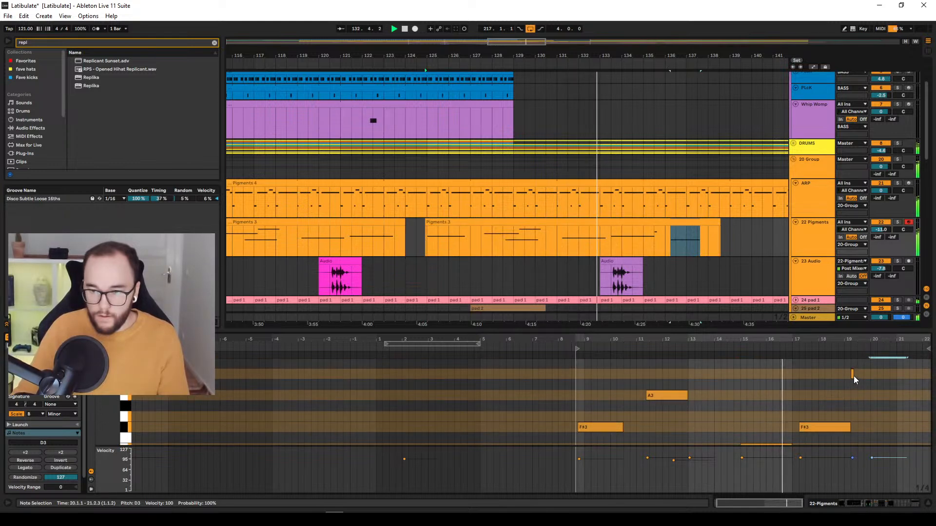
drag(854, 375, 899, 376)
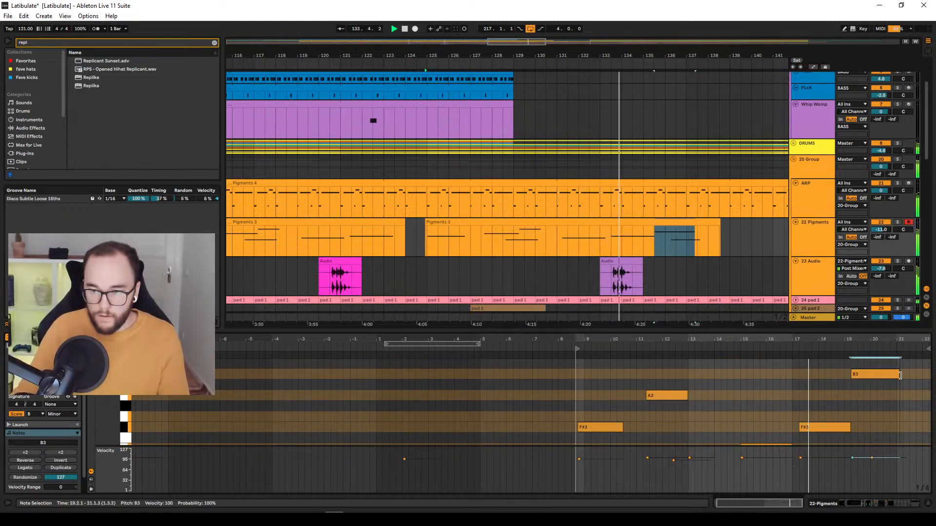
Move the late F#3 and B3 notes back to 17.1.1 and 19.1.1, and lengthen the last D3 note past bar 22.
drag(816, 430, 809, 429)
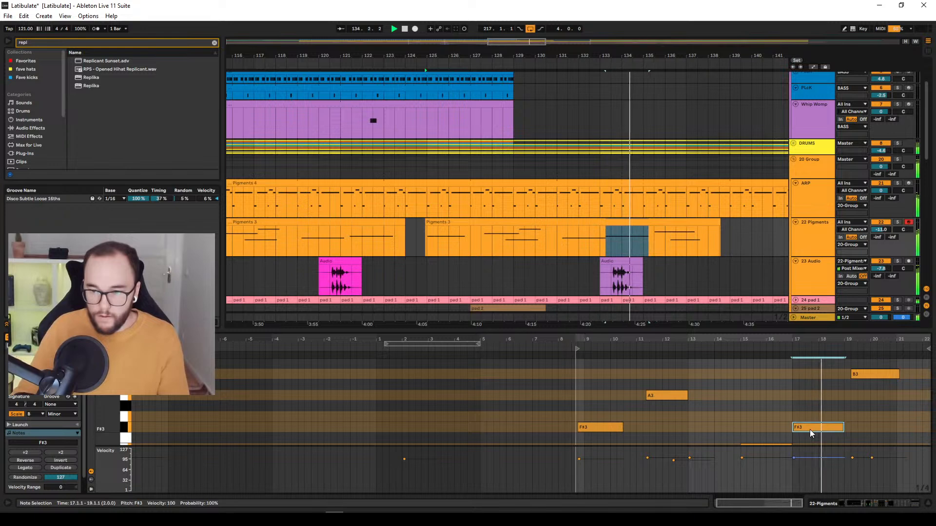
click(873, 373)
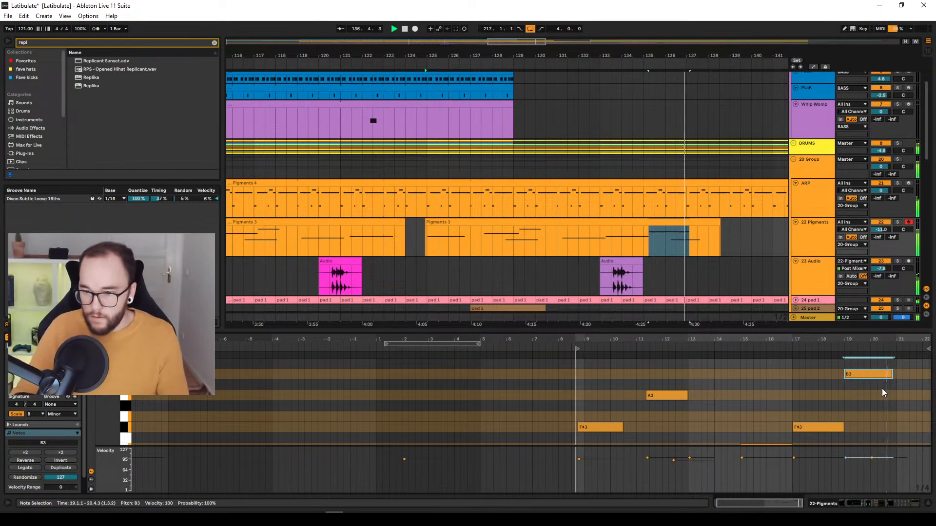
scroll(881, 390, down, 3)
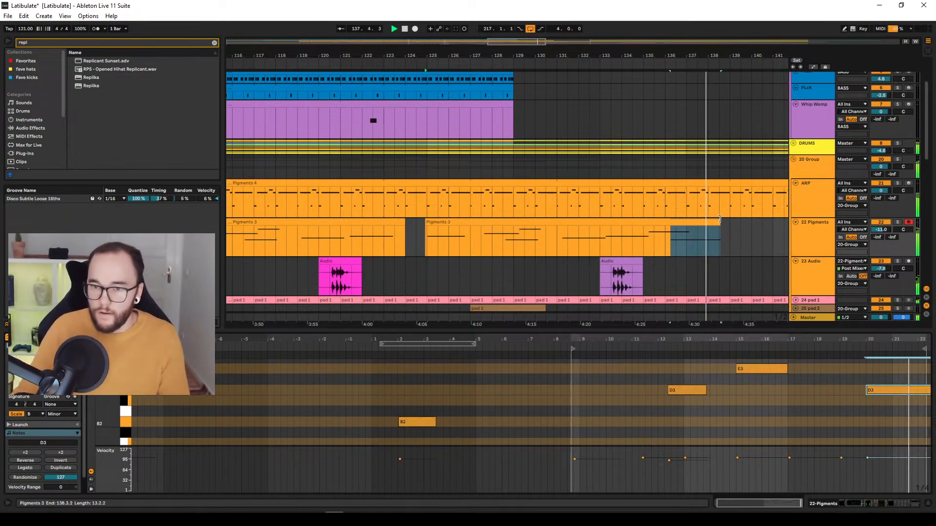
Duplicate the last clip on the 22 Pigments track and place the copy so it starts at 140.1.1.
click(718, 223)
key(ctrl+d)
key(minus)
drag(532, 223, 579, 223)
scroll(538, 223, up, 5)
scroll(575, 237, down, 4)
scroll(576, 237, down, 4)
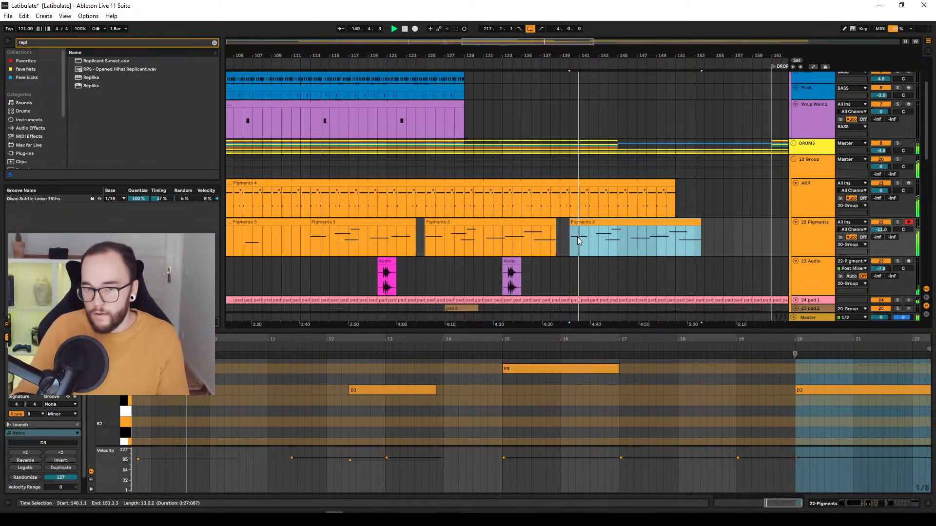
scroll(577, 237, up, 4)
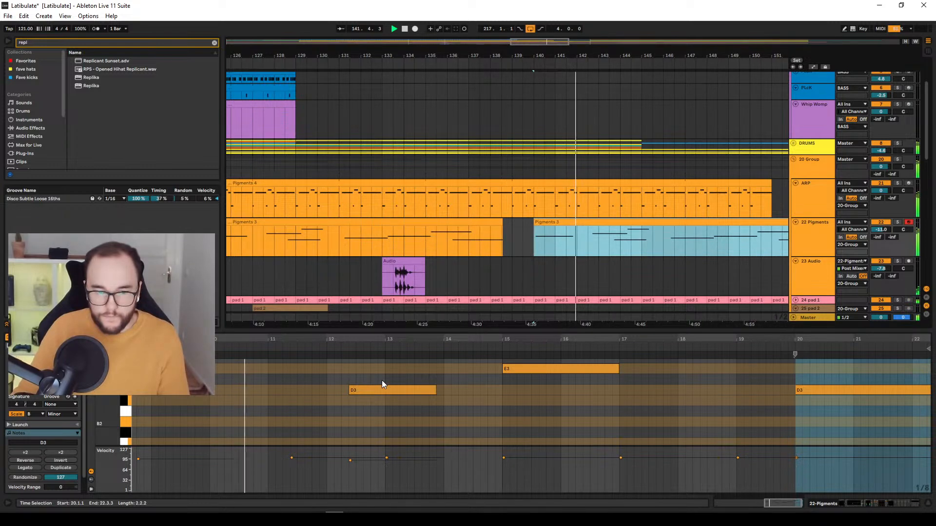
Try the D3 note at 12.2.3 one bar earlier, at 11.2.3, in the new Pigments clip.
drag(383, 389, 313, 388)
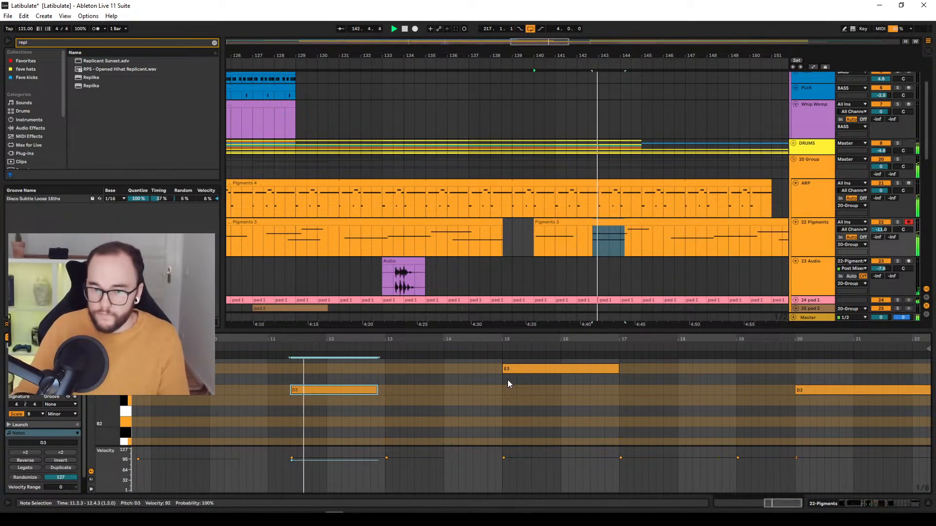
scroll(468, 384, up, 3)
scroll(426, 388, down, 3)
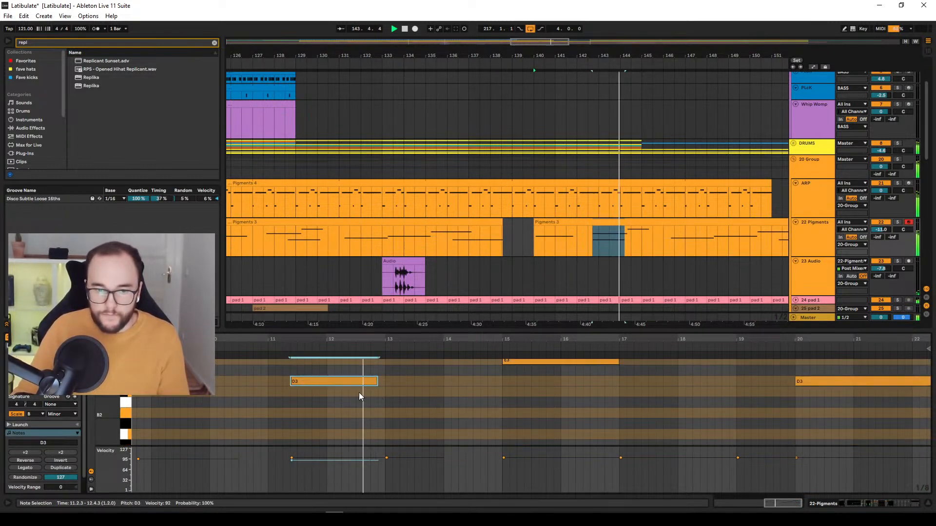
drag(362, 385, 422, 385)
Move the E3 note back to 14.1.1 and the late F#3 note back to 16.1.1 in the new Pigments clip.
scroll(441, 385, up, 3)
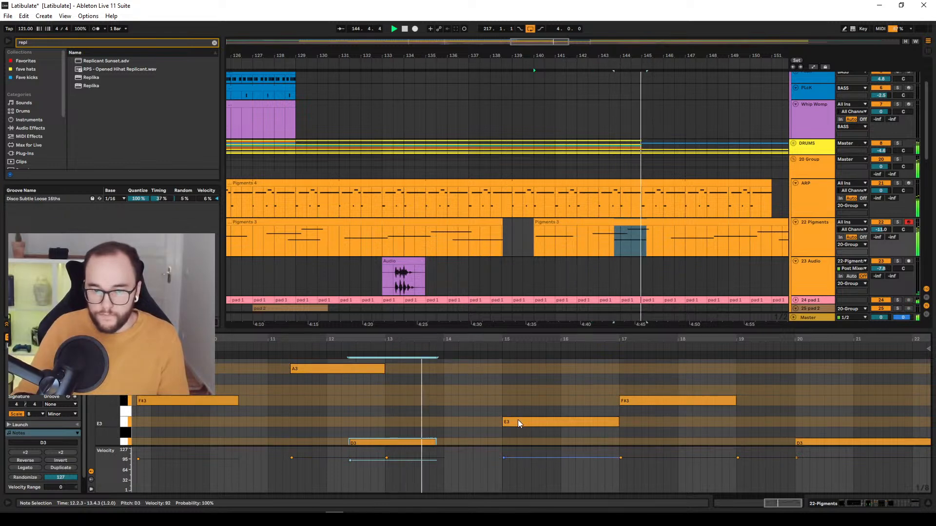
drag(518, 420, 475, 422)
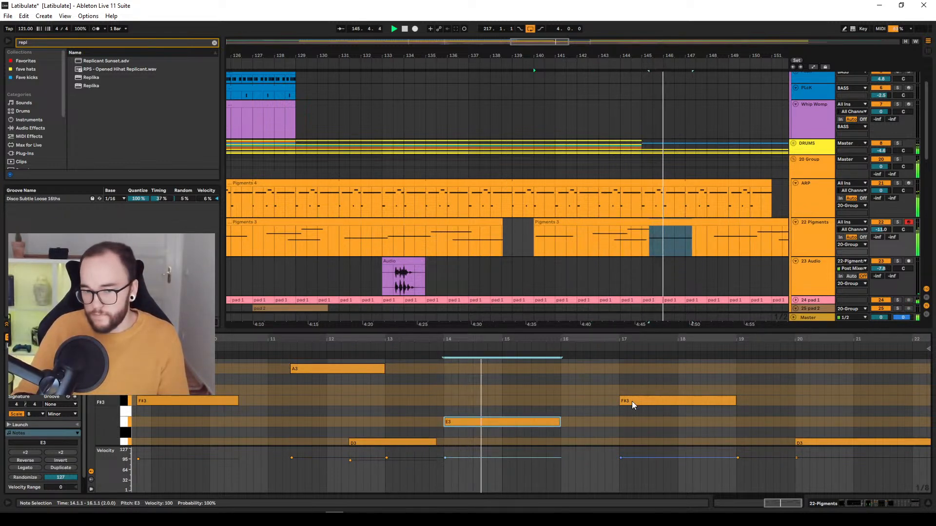
drag(632, 402, 595, 403)
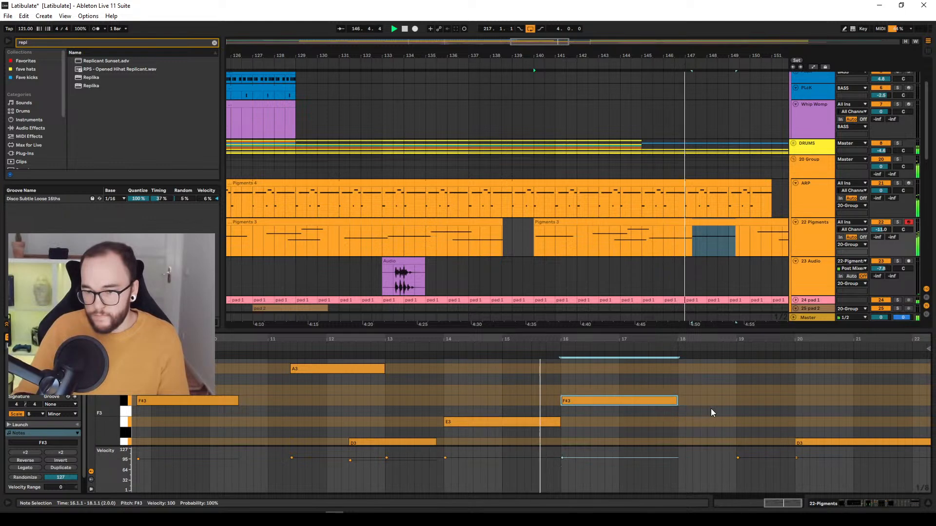
Move the late B3 note back to 18.1.1 and place the last D3 note shortly before bar 20.
scroll(711, 409, down, 3)
drag(796, 383, 689, 386)
scroll(724, 420, up, 5)
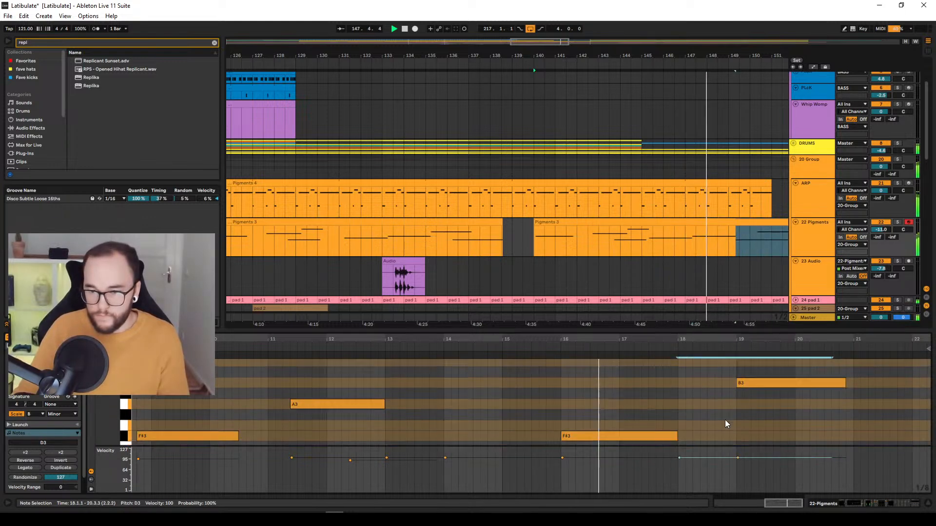
scroll(763, 400, down, 2)
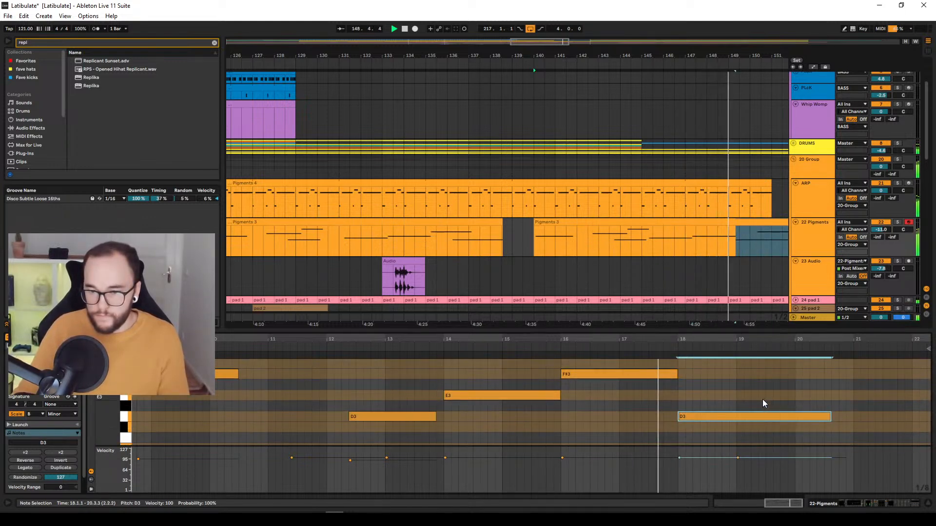
scroll(762, 399, up, 2)
drag(752, 365, 690, 376)
scroll(823, 382, down, 2)
scroll(829, 396, up, 3)
scroll(734, 401, down, 4)
drag(735, 405, 823, 413)
scroll(819, 412, down, 3)
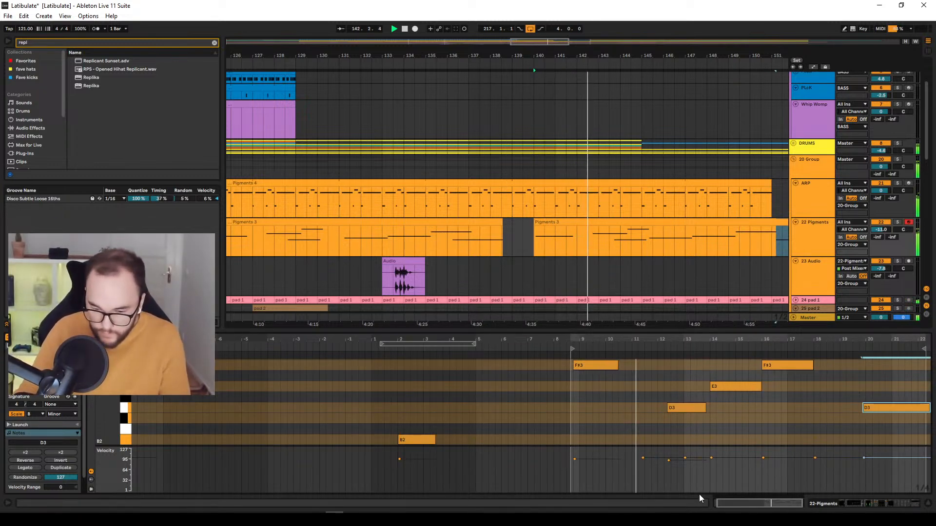
click(564, 292)
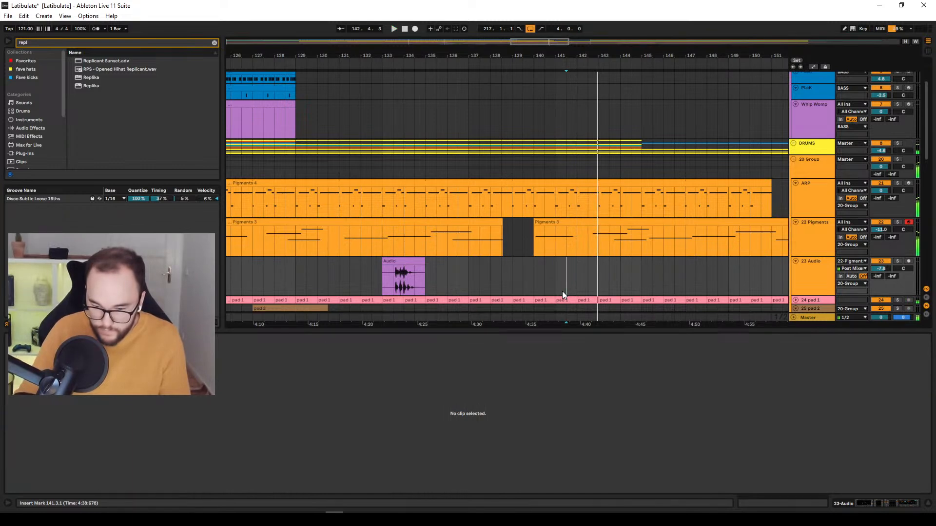
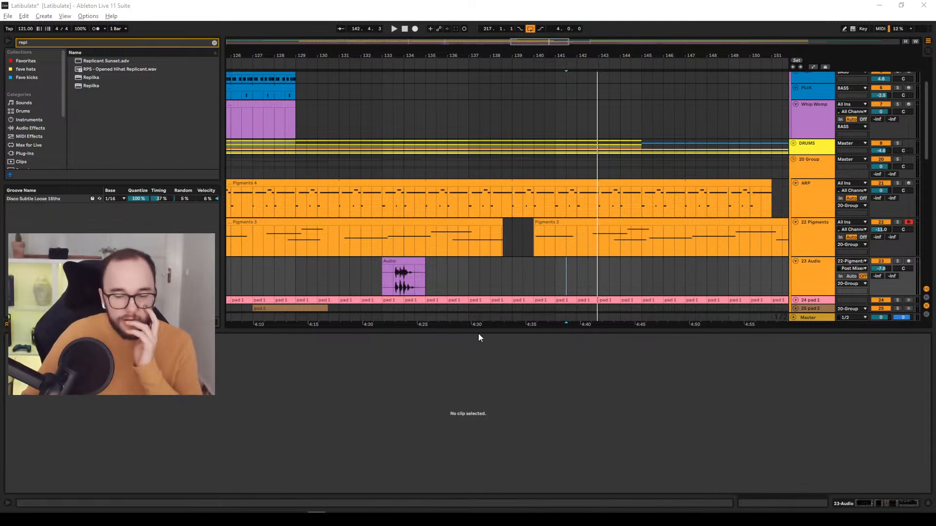
Play the arrangement from 115.1.1 and again from 133.1.1 to review the Pigments melody.
click(327, 120)
scroll(355, 183, down, 5)
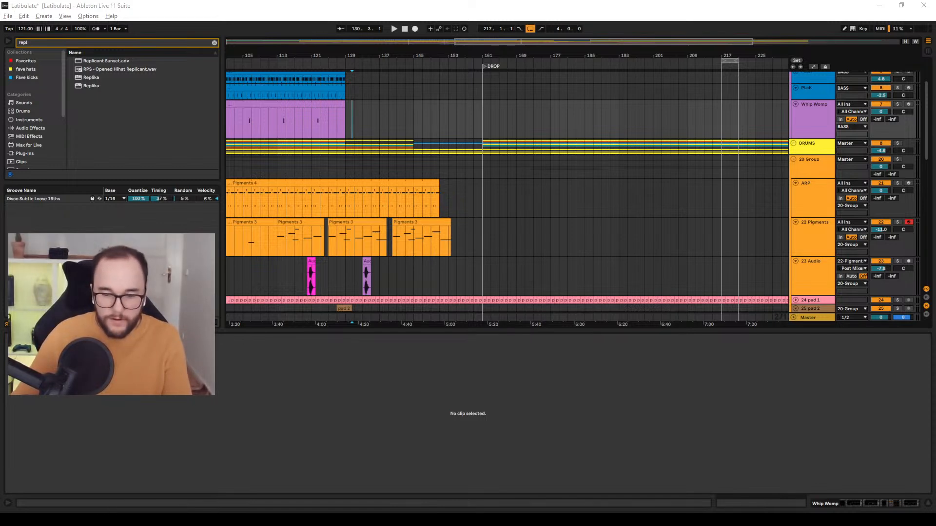
click(287, 167)
key(space)
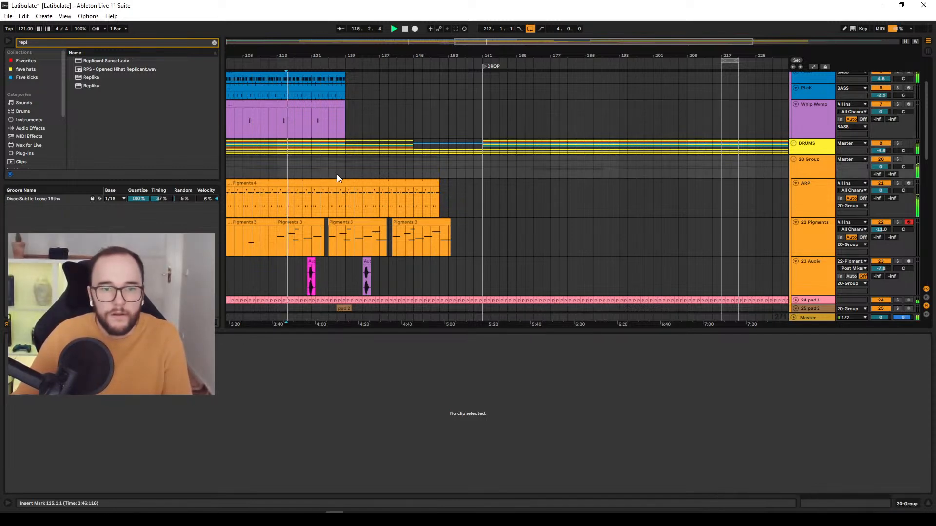
click(362, 163)
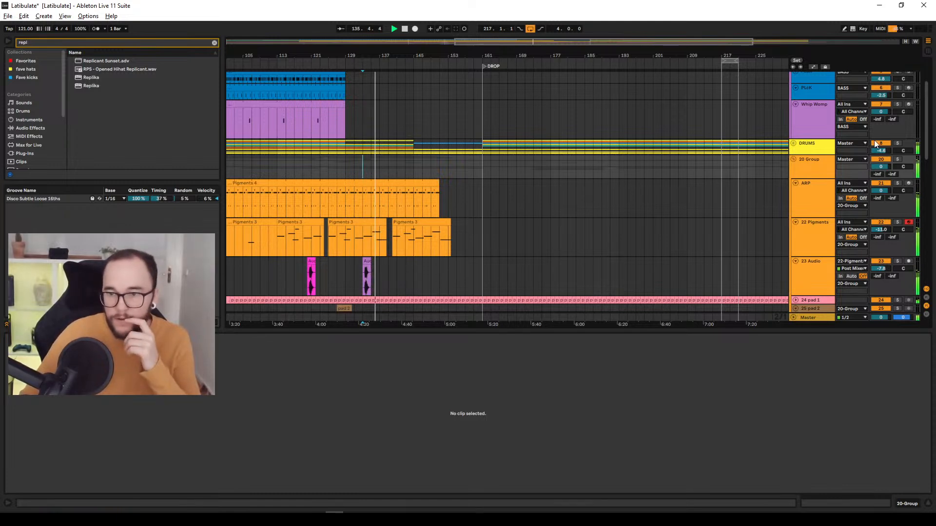
Open the Pigments synth of the ARP track and raise the FX A bus volume.
click(831, 185)
key(shift+Tab)
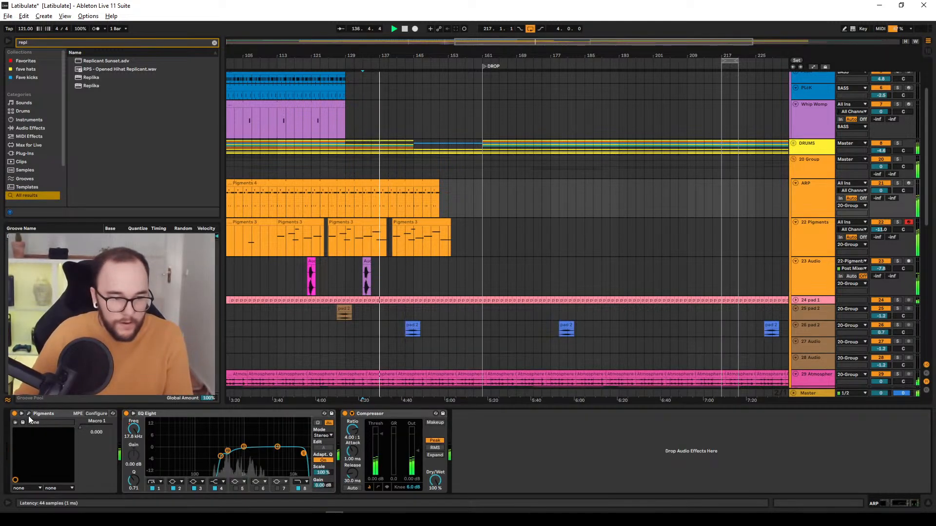
click(28, 413)
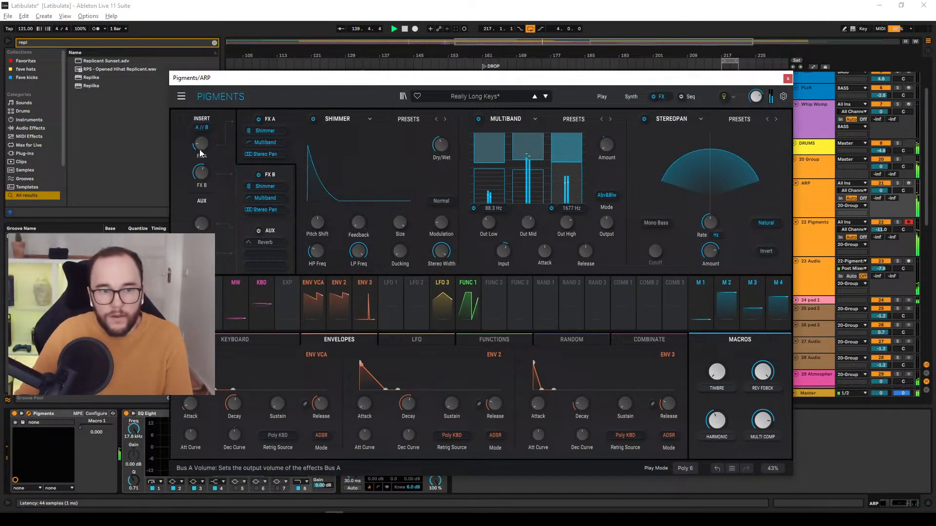
drag(201, 148, 201, 105)
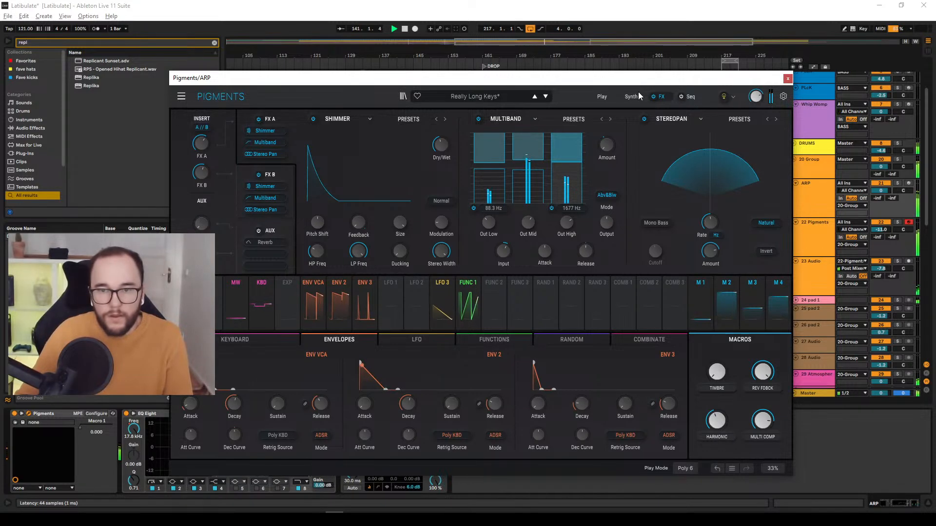
Try the Timbre macro at its maximum in the ARP track's Pigments synth.
click(631, 97)
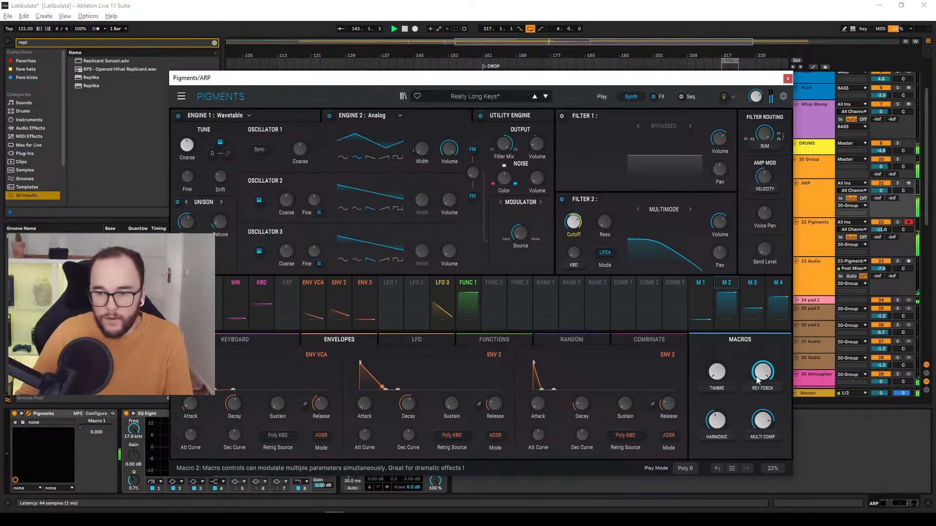
drag(717, 373, 716, 332)
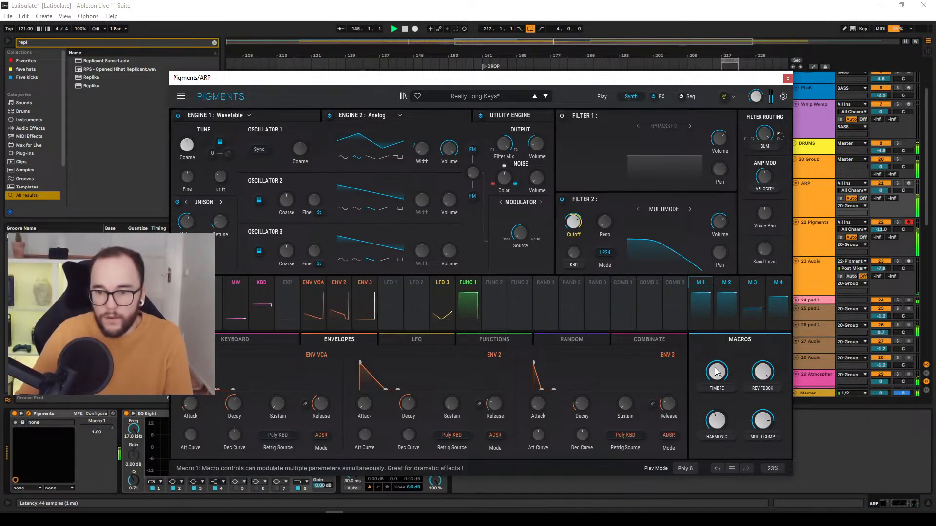
drag(716, 373, 716, 419)
click(788, 79)
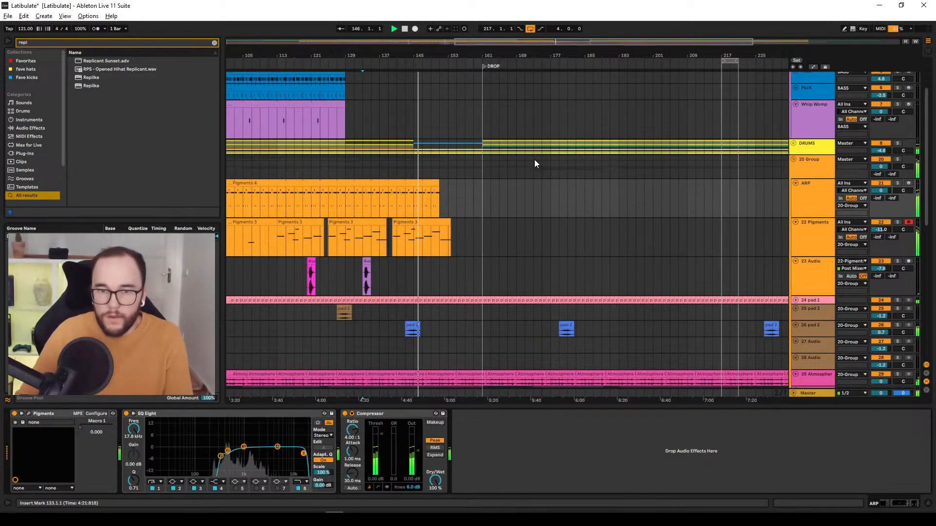
Extend the ARP track's Pigments 4 clip to the DROP marker.
drag(437, 183, 482, 182)
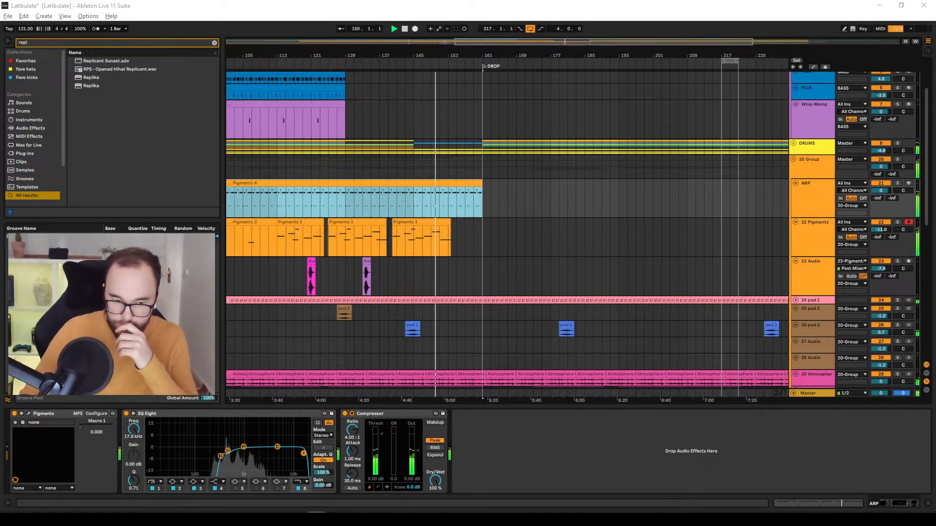
click(444, 266)
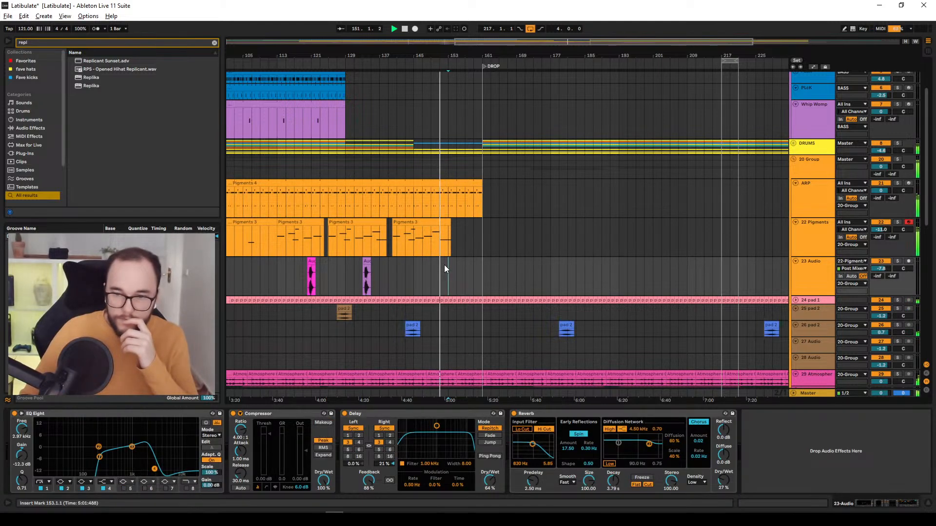
Expose the Filter 2 cutoff of the 22 Pigments track's synth as a configurable device parameter.
click(815, 239)
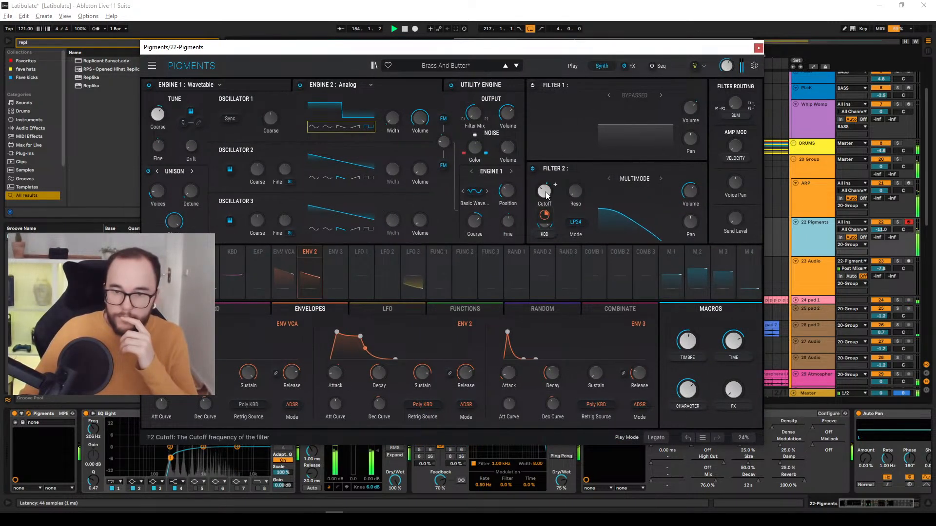
click(21, 415)
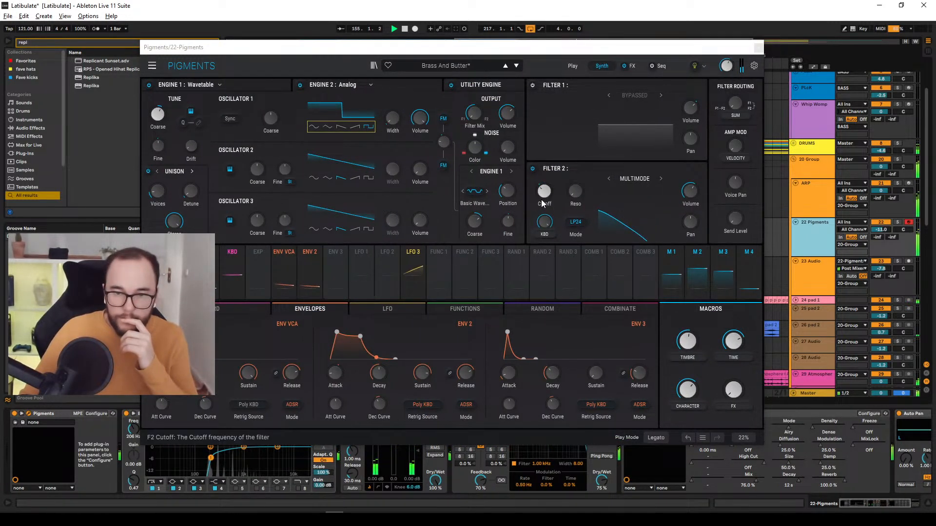
click(756, 49)
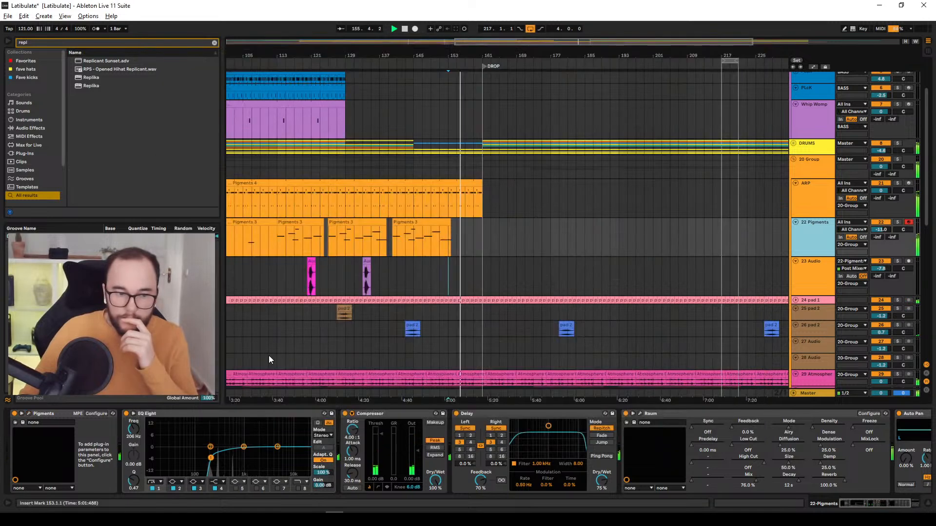
click(100, 414)
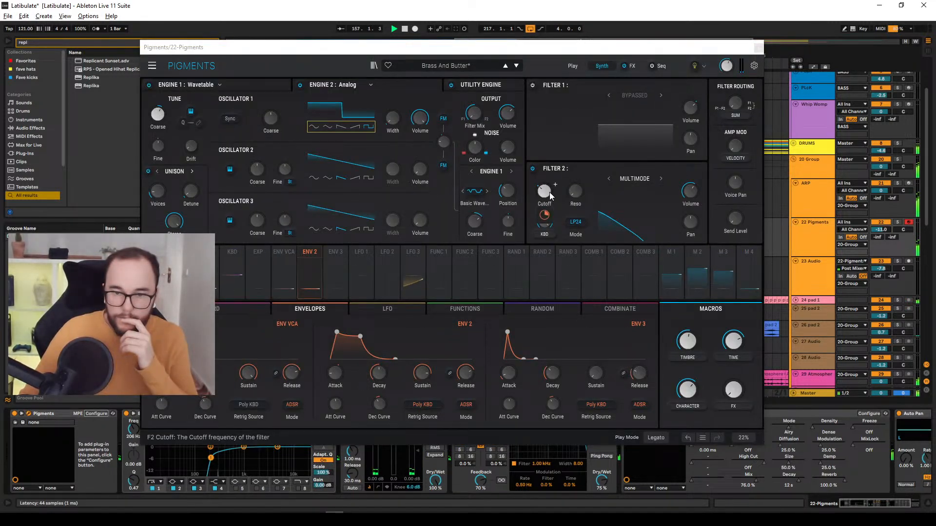
click(97, 414)
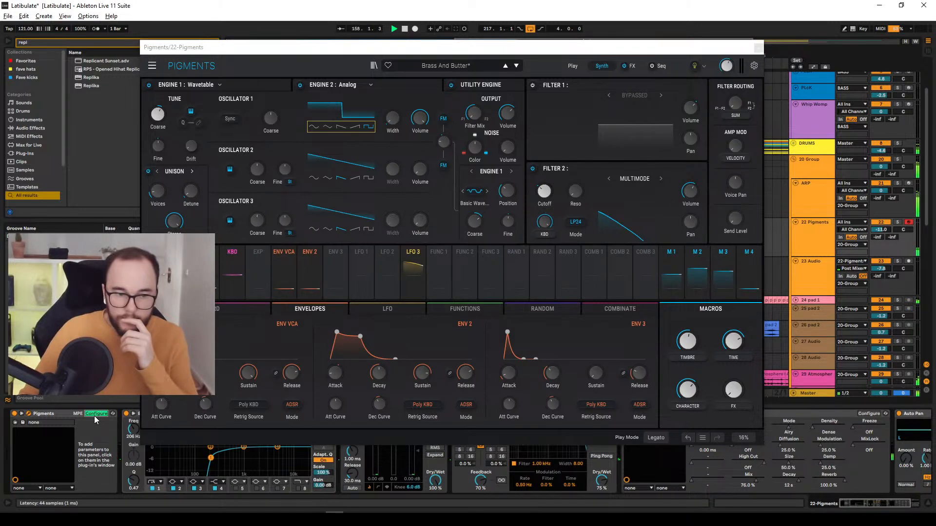
click(544, 194)
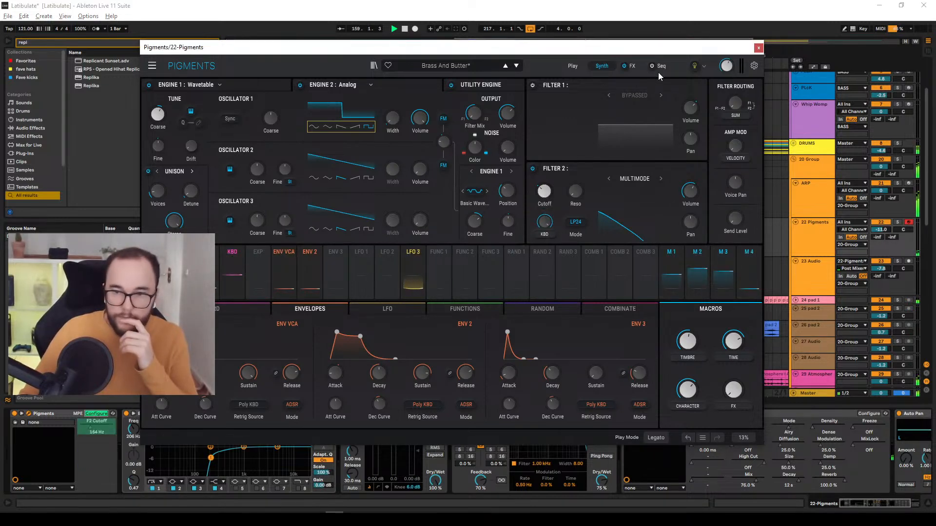
click(759, 47)
Show the F2 Cutoff automation on the 22 Pigments track and end the parameter configuration.
right_click(90, 426)
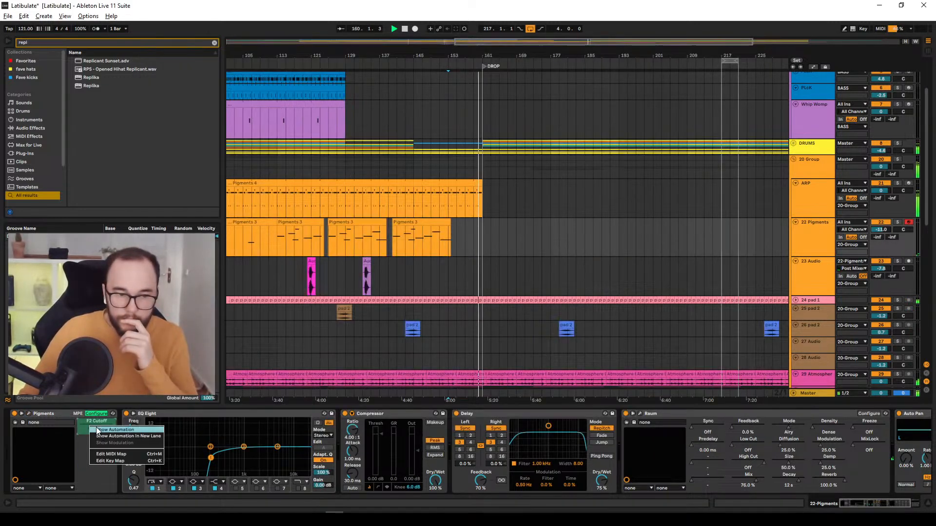
click(96, 428)
click(98, 414)
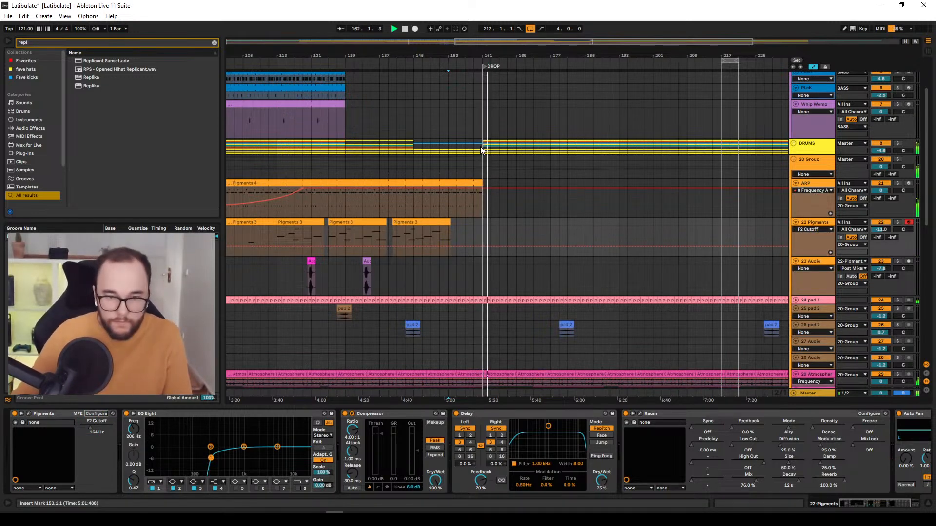
Play the arrangement from bar 147 and again from 127.1.1.
click(423, 170)
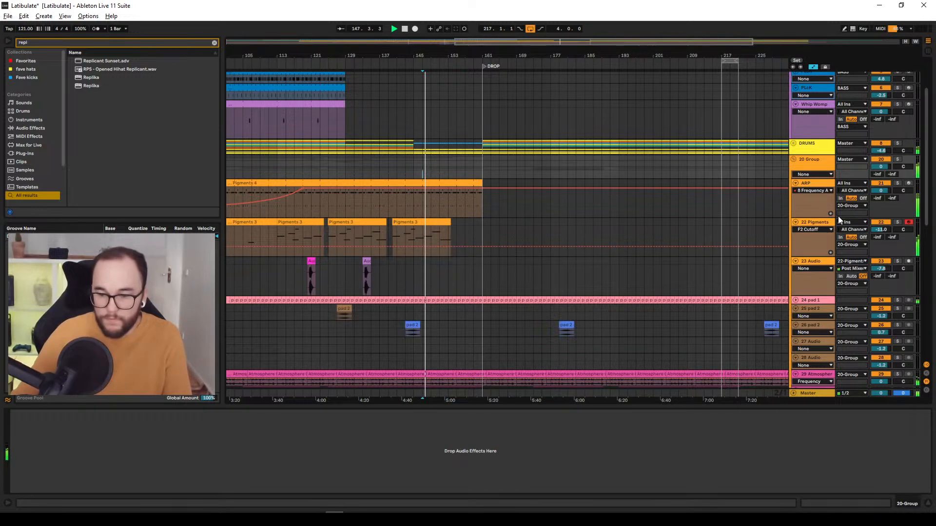
key(space)
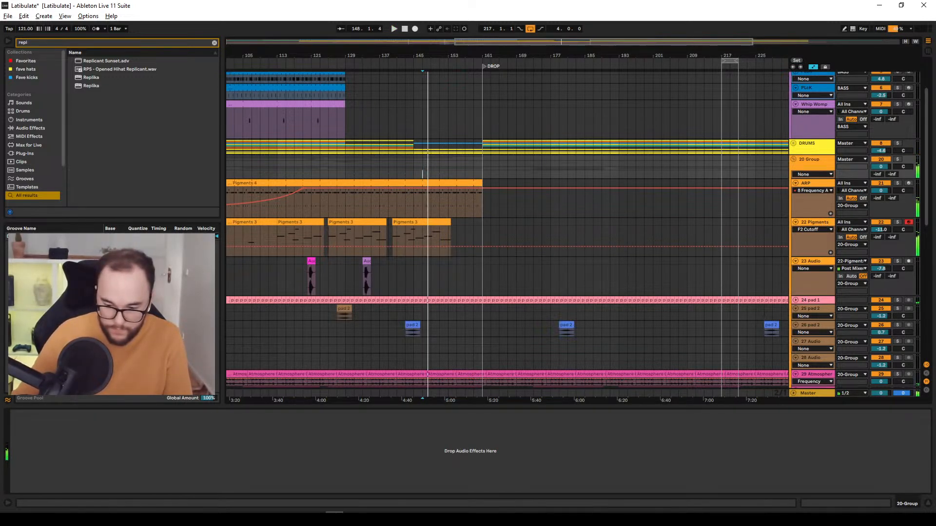
click(337, 177)
key(space)
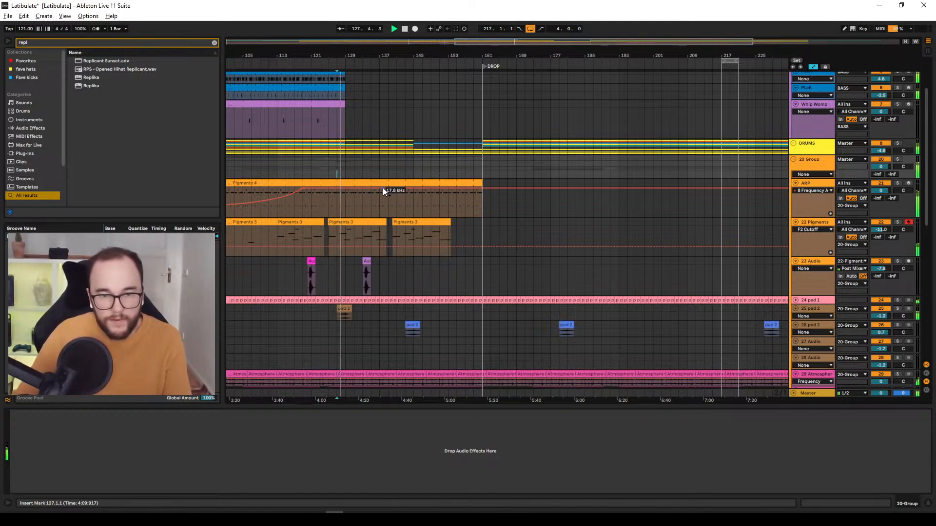
Draw fluctuating freehand filter frequency automation on the ARP track from about bar 137 to the second DROP marker.
key(b)
drag(388, 186, 434, 197)
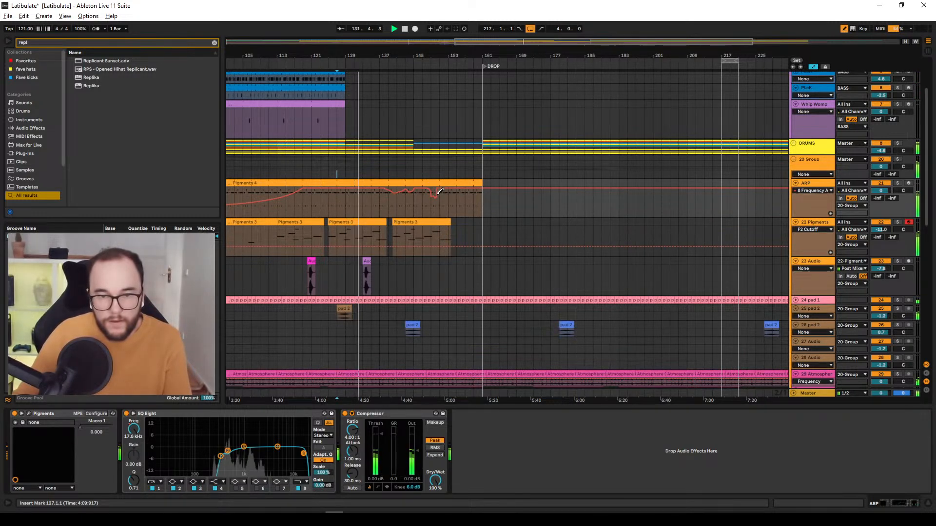
mouse_move(440, 186)
mouse_down()
mouse_move(484, 190)
mouse_move(472, 182)
mouse_up()
key(alt)
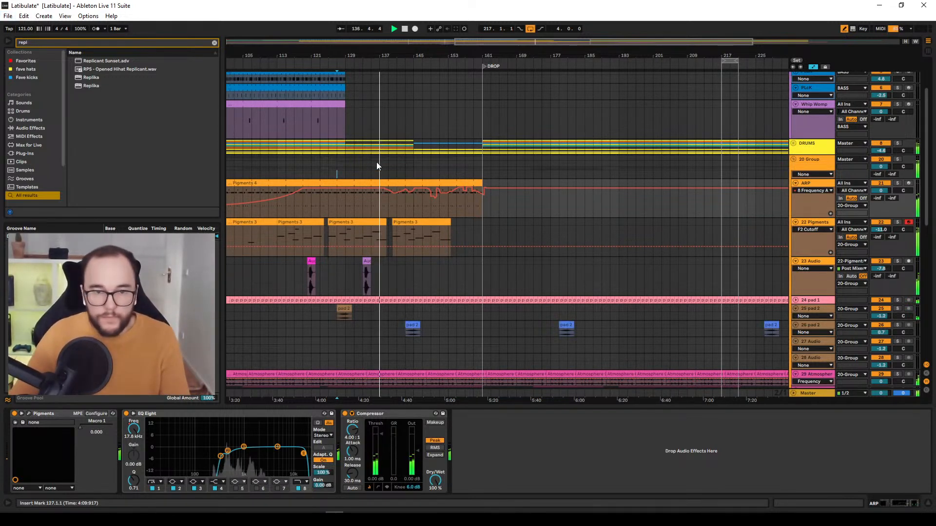
Play the arrangement from 105.1.1 and again from 65.1.1.
click(291, 171)
click(245, 166)
key(minus)
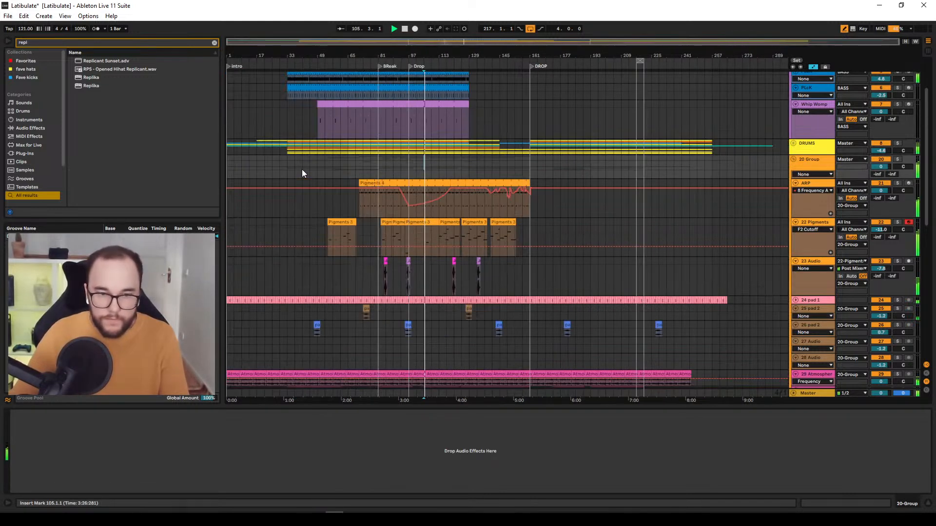
click(348, 165)
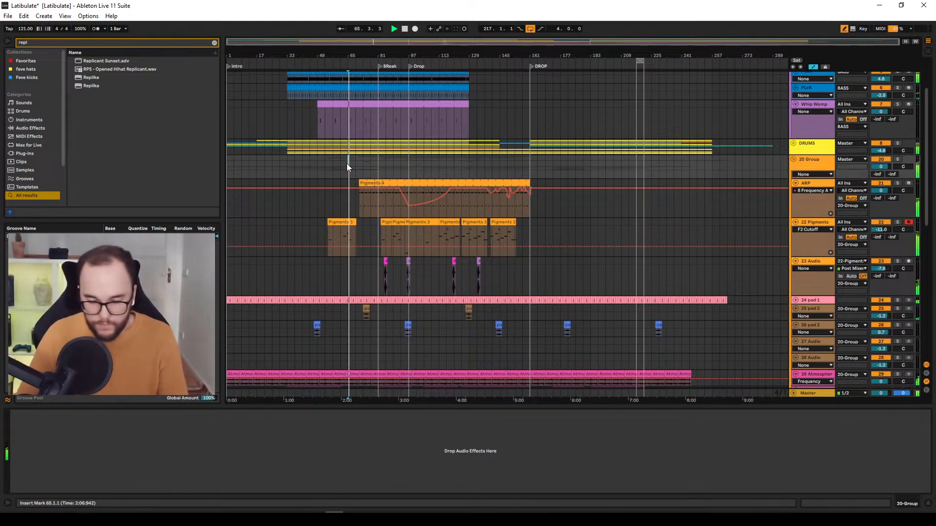
Play from bar 45, set the 22 Pigments track volume to -13.1 dB and leave the track active.
click(310, 166)
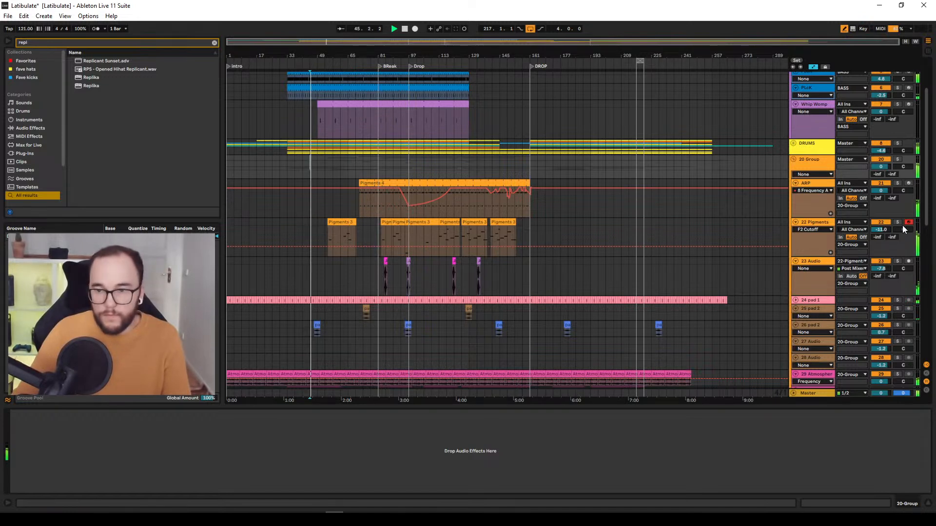
scroll(881, 229, down, 3)
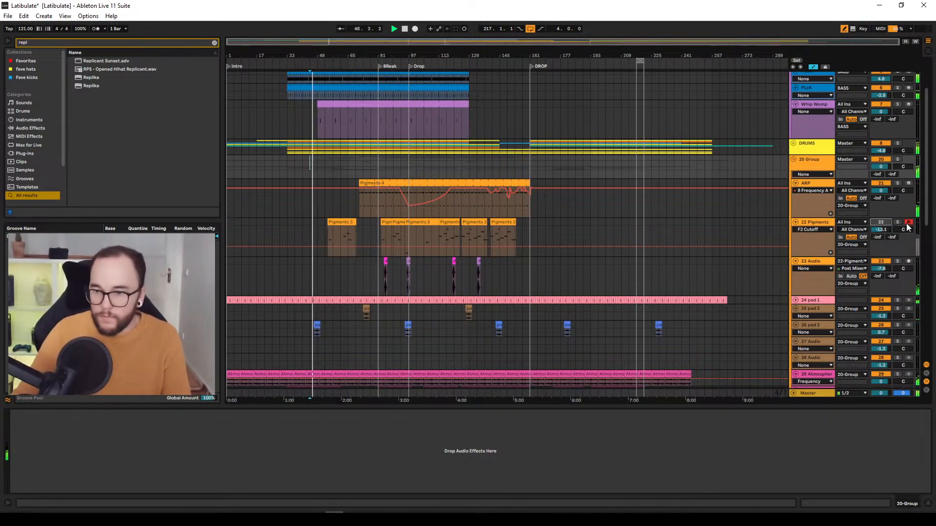
click(888, 222)
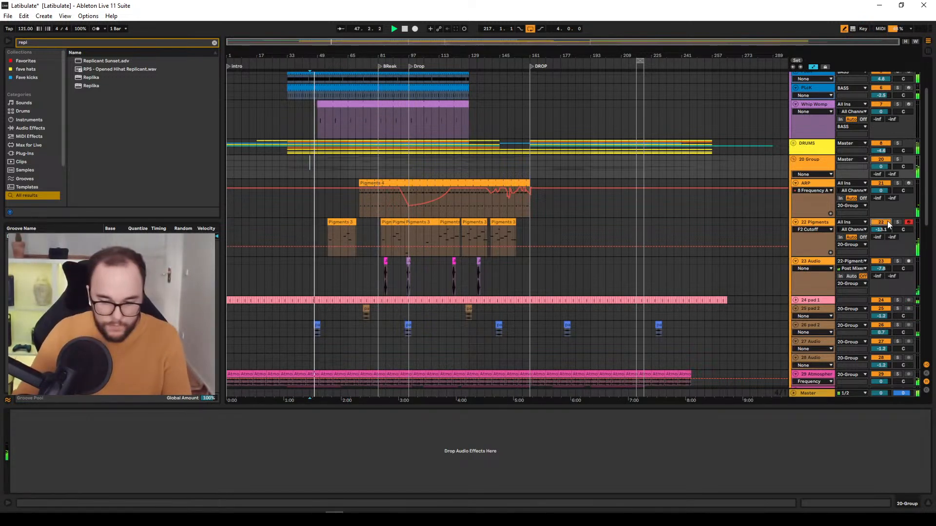
Play the arrangement from bars 21, 29 and 33, and show the Master track's device chain.
click(267, 118)
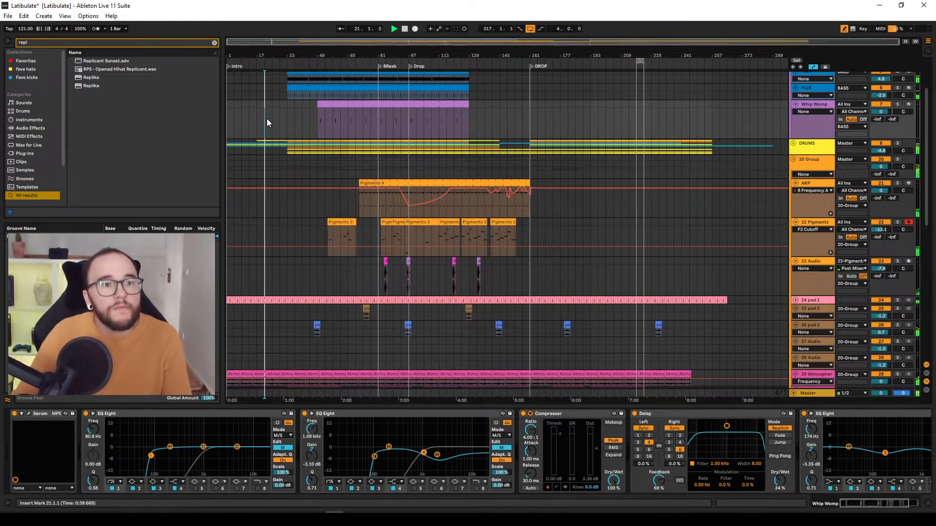
click(280, 119)
scroll(279, 119, up, 3)
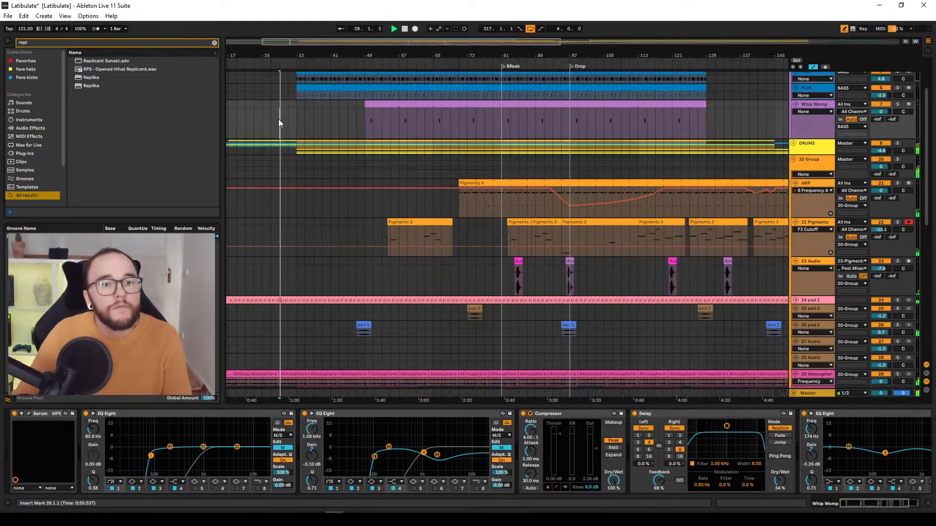
scroll(279, 119, up, 1)
click(298, 113)
click(810, 393)
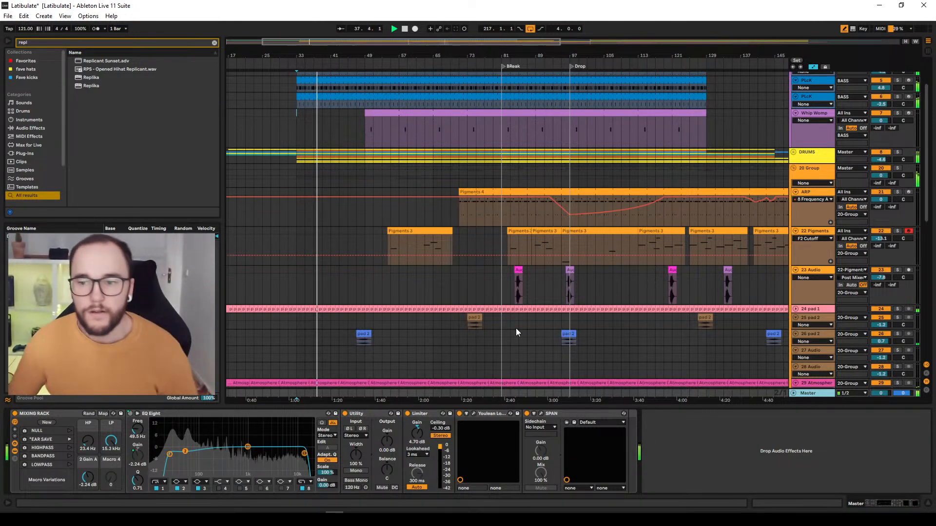
Play the arrangement from 49.1.1, 65.1.1 and 85.1.1 to check the build-up and break.
click(363, 127)
scroll(370, 129, up, 3)
scroll(372, 130, down, 2)
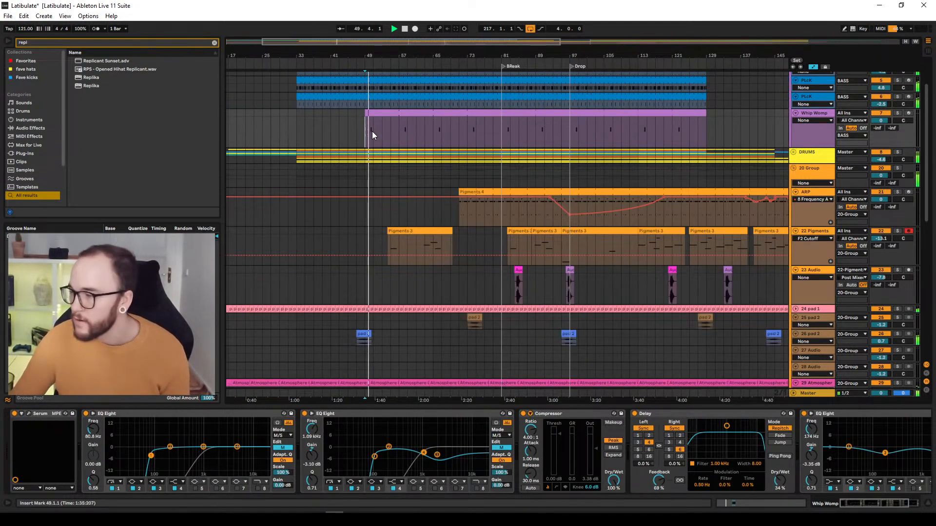
scroll(372, 130, down, 2)
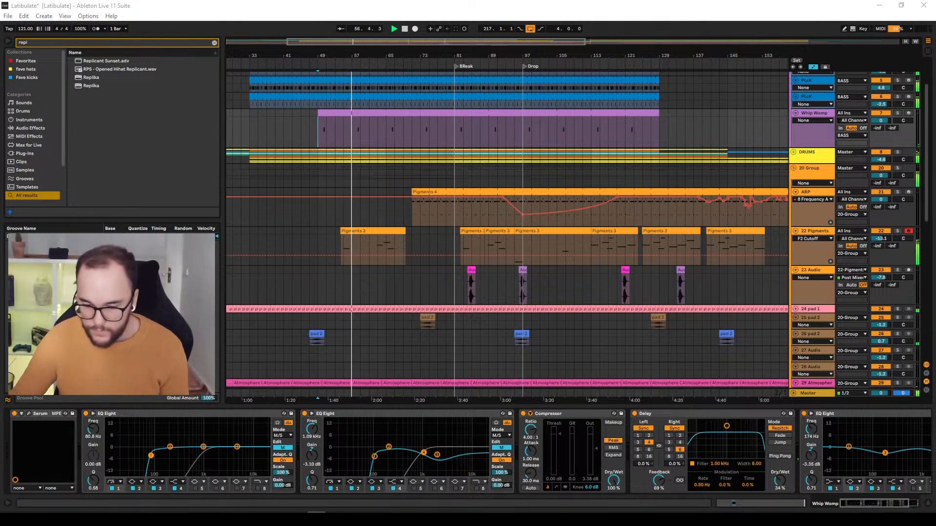
click(386, 177)
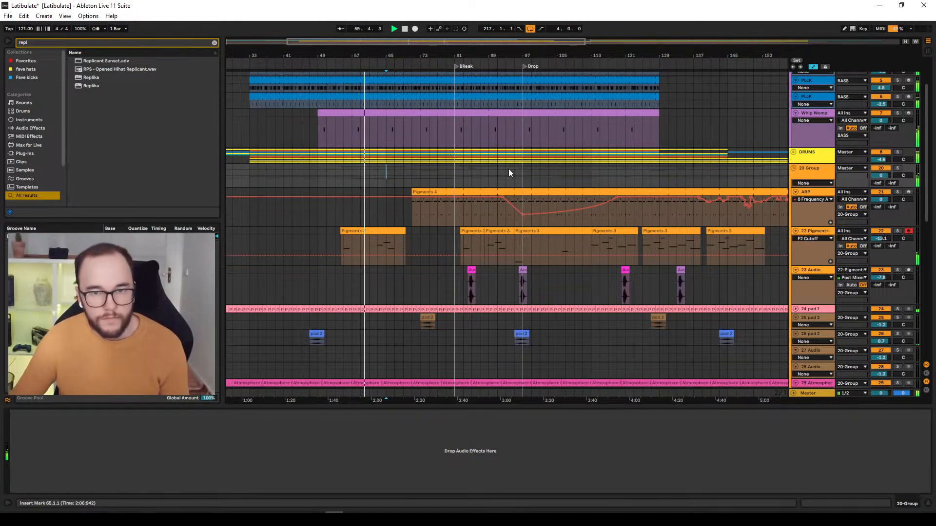
click(470, 173)
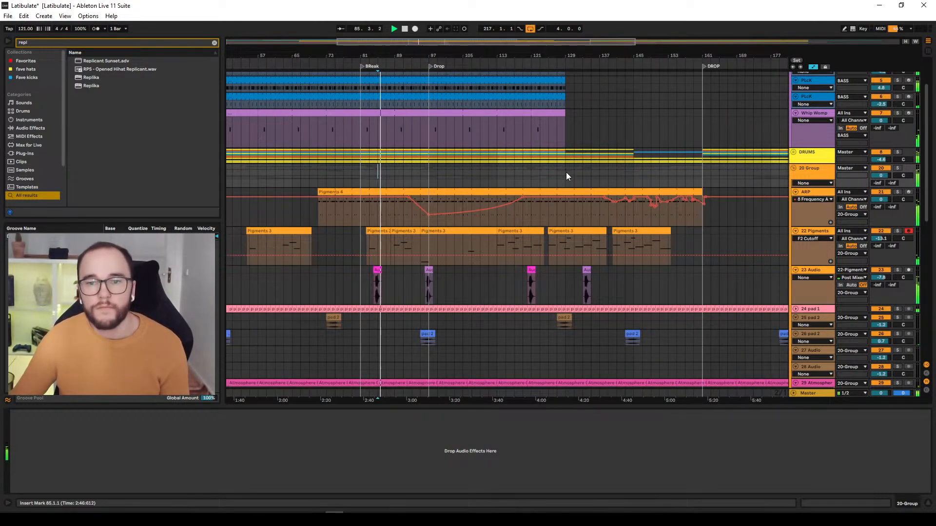
Play the section before the second DROP marker from bar 129 and again from 145.1.1.
click(519, 175)
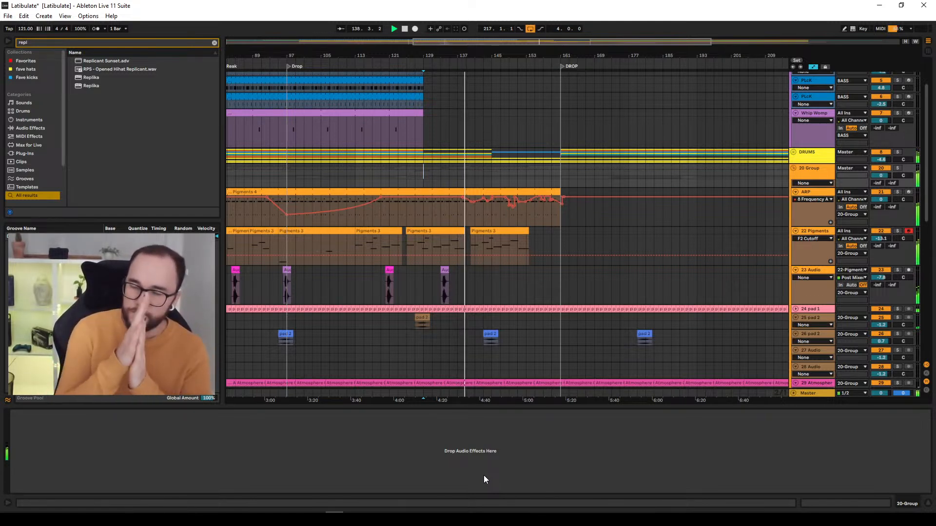
click(499, 140)
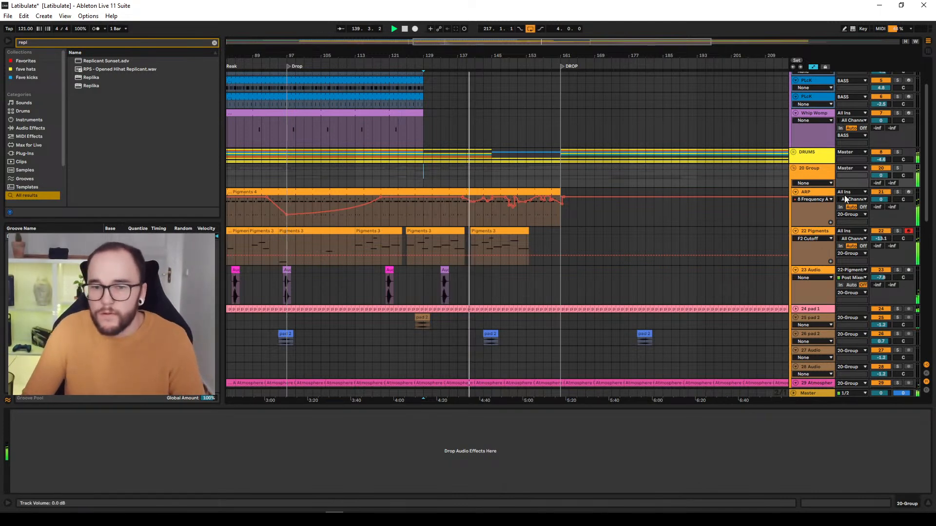
click(491, 138)
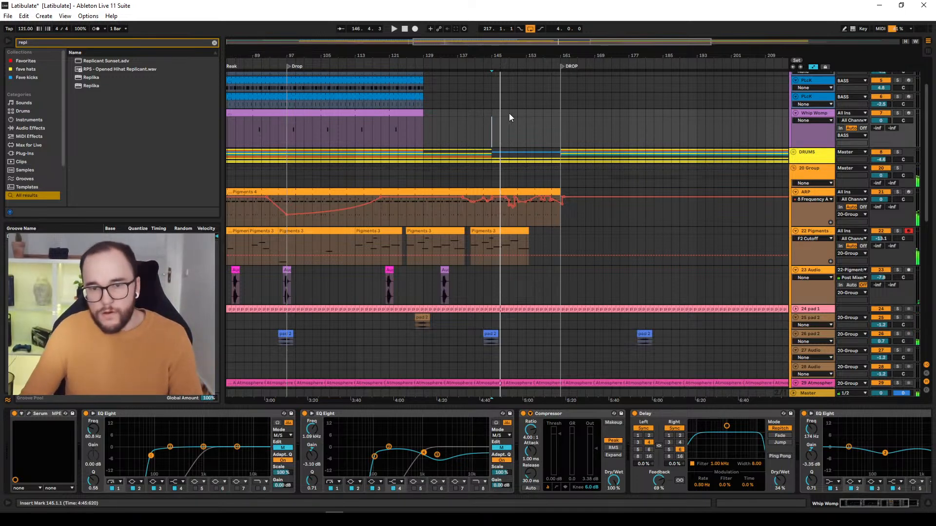
Play the section from bar 145 and open the notes of the Pigments 3 clip that starts at bar 140.
key(space)
scroll(492, 146, up, 5)
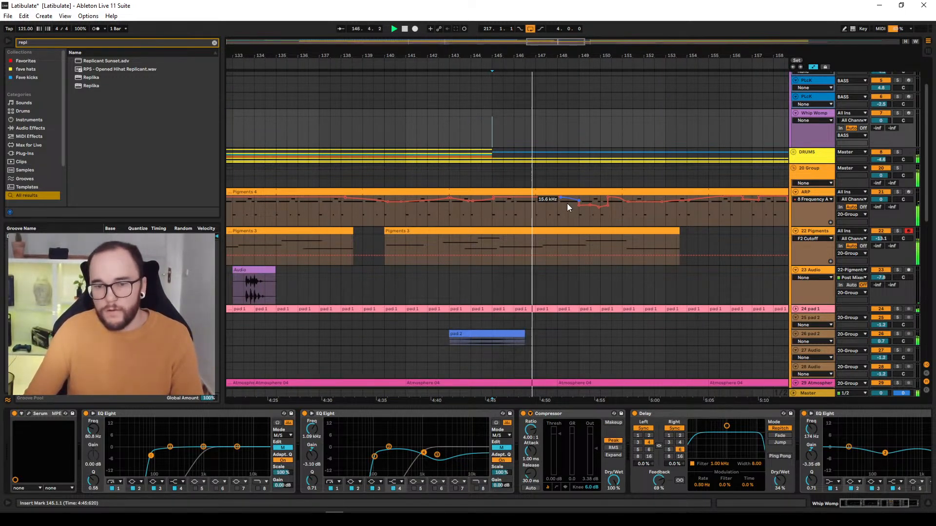
scroll(567, 203, down, 3)
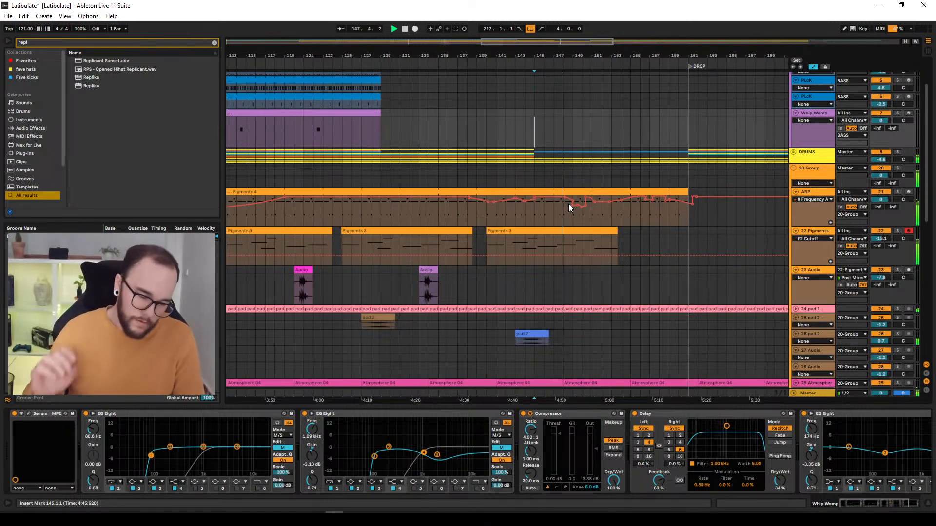
double_click(587, 236)
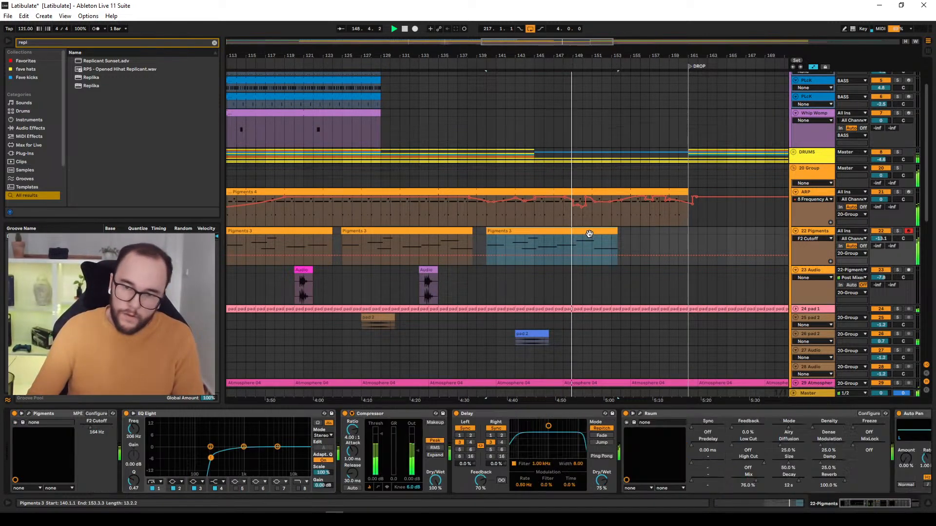
scroll(636, 403, up, 3)
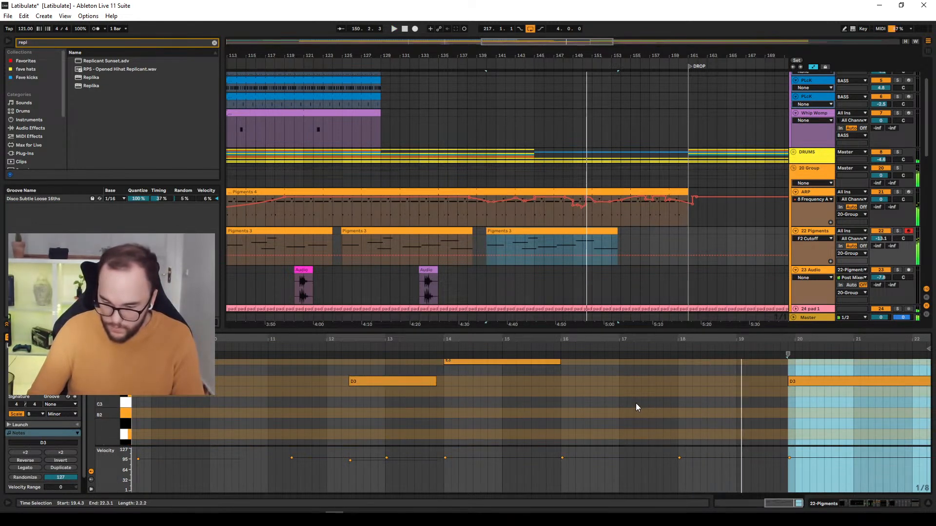
click(496, 130)
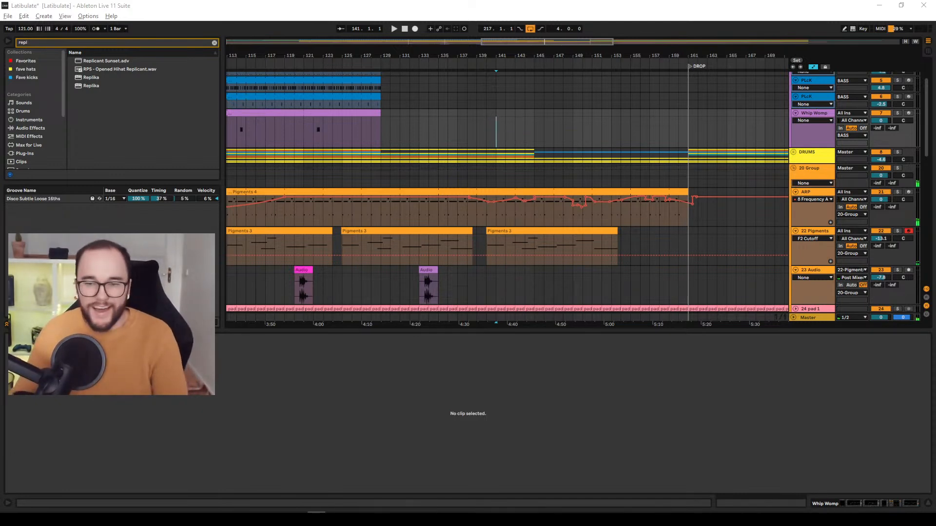
Expand the pad 1 track, fit the whole arrangement in view and hide the automation.
scroll(451, 121, down, 8)
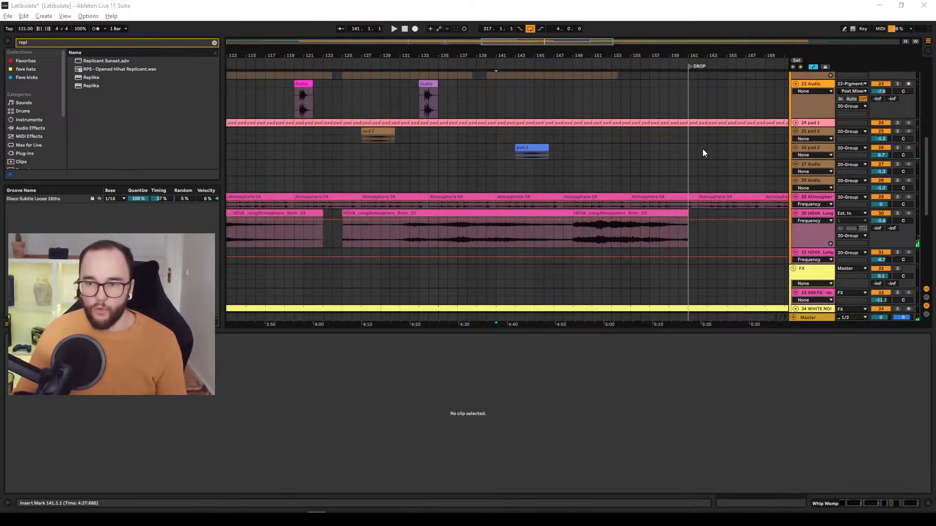
click(796, 124)
key(w)
key(a)
Audition the pad 1 track in solo from bar 29 and try raising its volume to 0.1 dB.
click(279, 169)
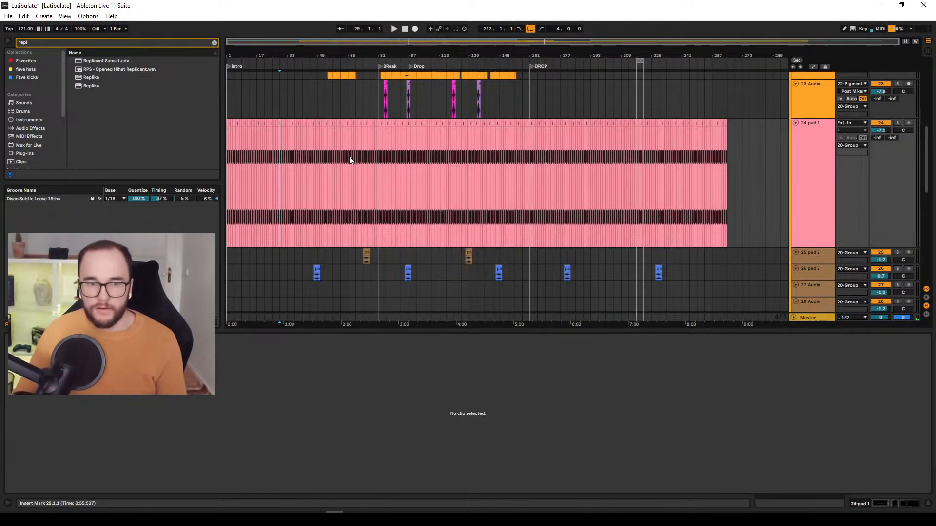
click(898, 123)
key(space)
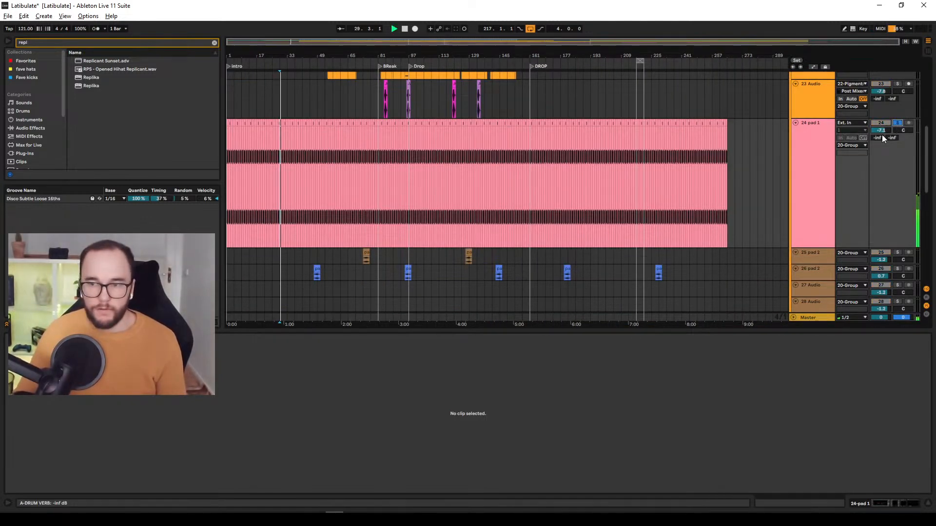
drag(884, 138, 884, 117)
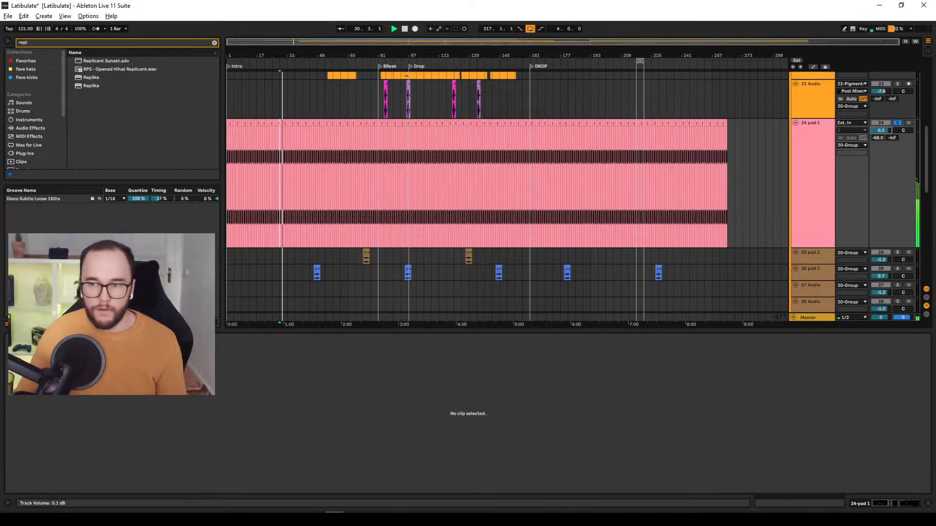
key(ctrl+z)
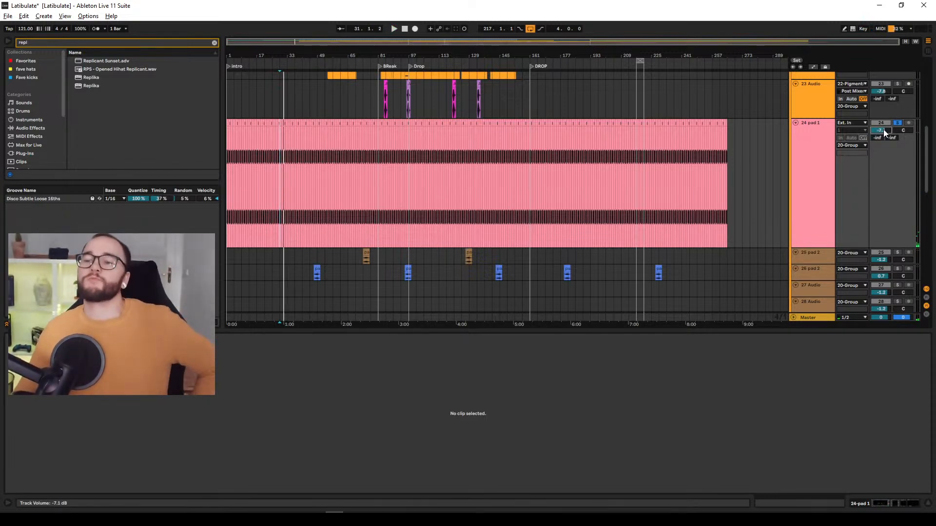
click(897, 123)
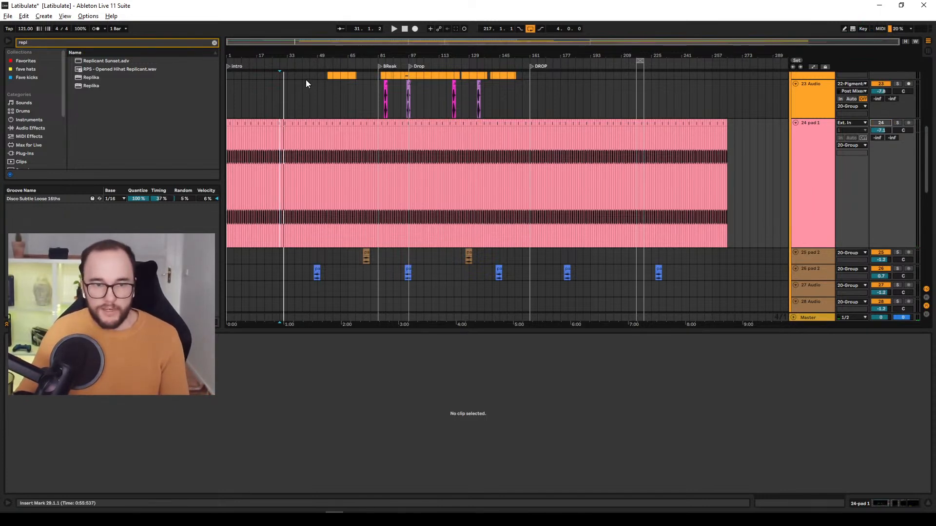
Compare the mix with the pad 1 track off and on from bar 37, and listen again from bar 65.
click(295, 93)
key(space)
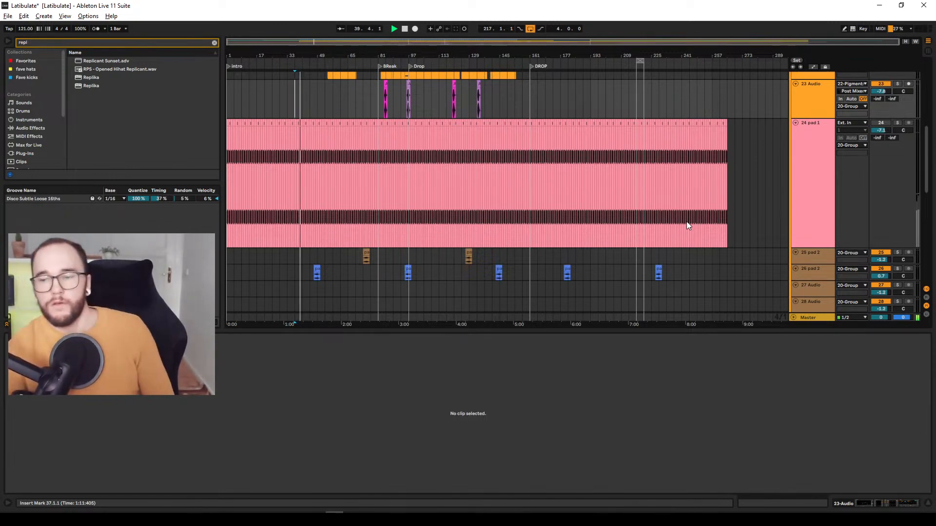
click(887, 124)
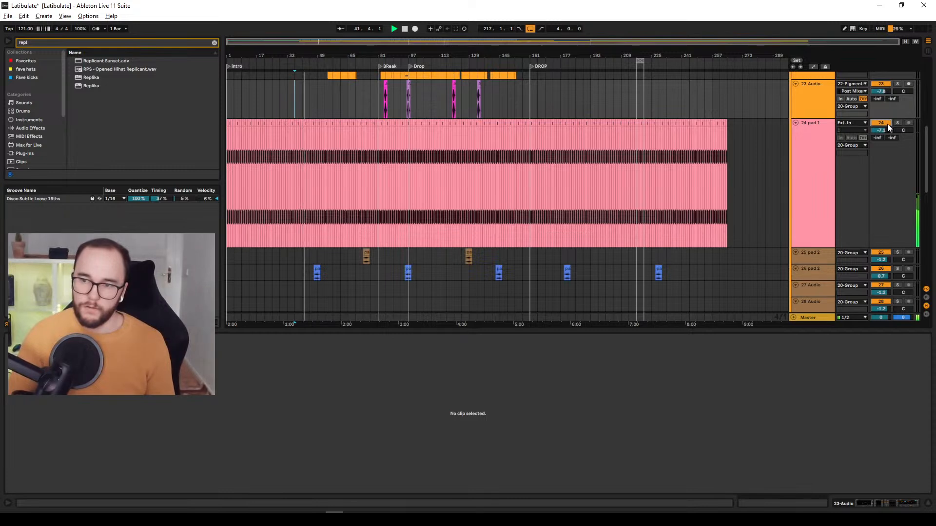
click(273, 183)
key(space)
click(349, 175)
key(space)
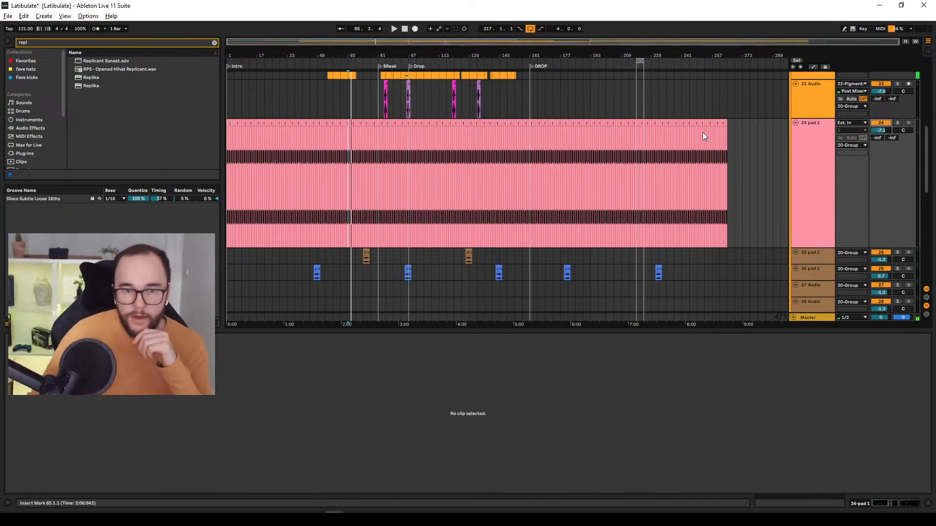
Solo the ARP track, inspect its Pigments 4 clip and audition it from bar 145.
click(799, 141)
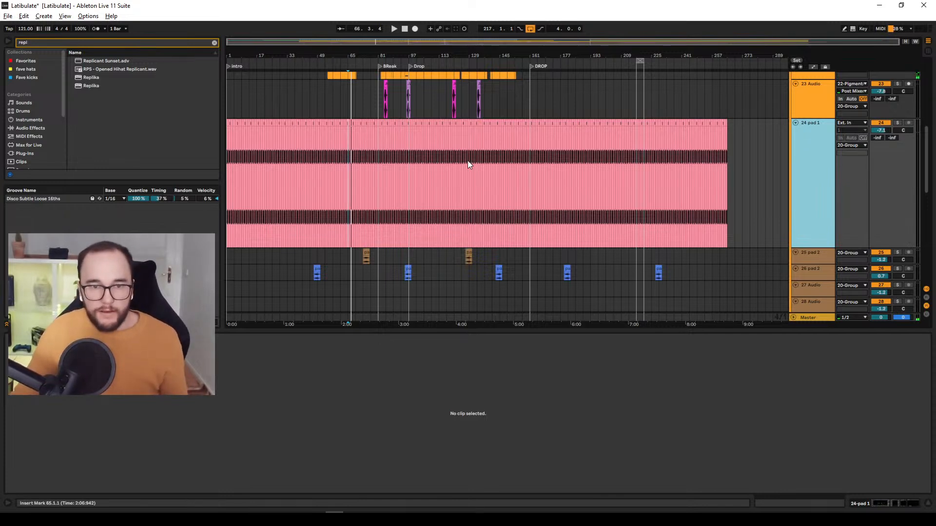
scroll(445, 156, up, 5)
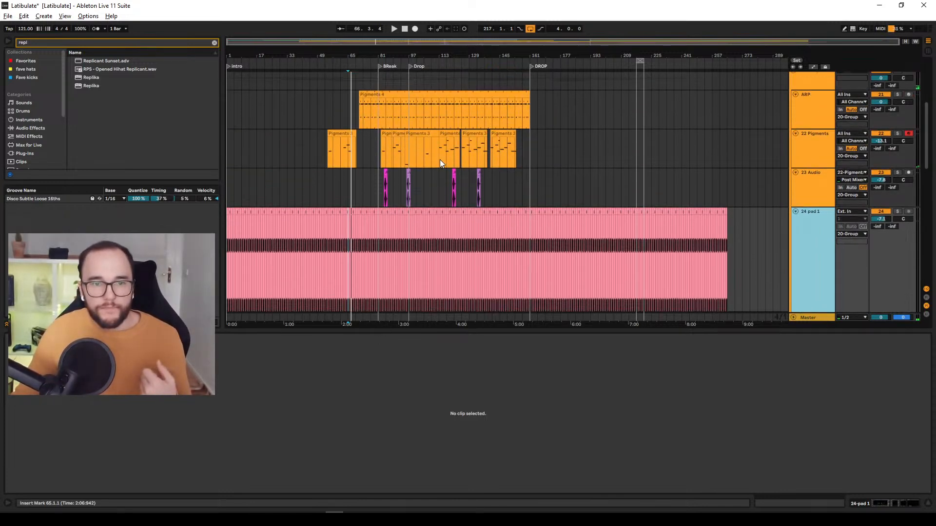
scroll(419, 174, down, 3)
scroll(420, 174, up, 3)
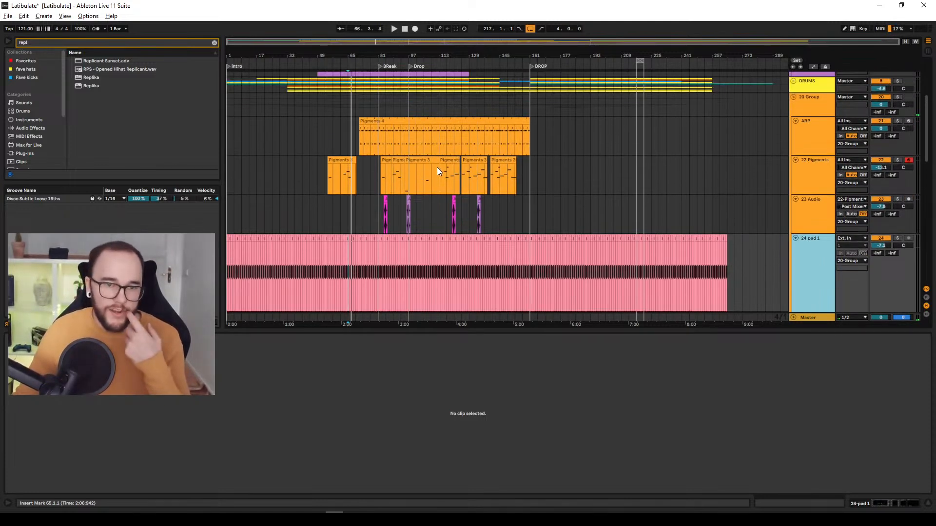
scroll(437, 168, up, 2)
click(897, 146)
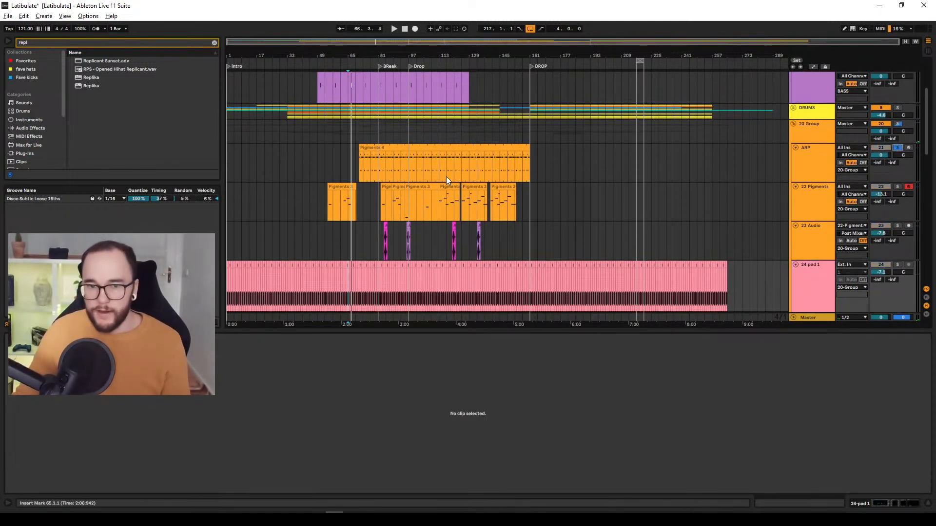
click(439, 168)
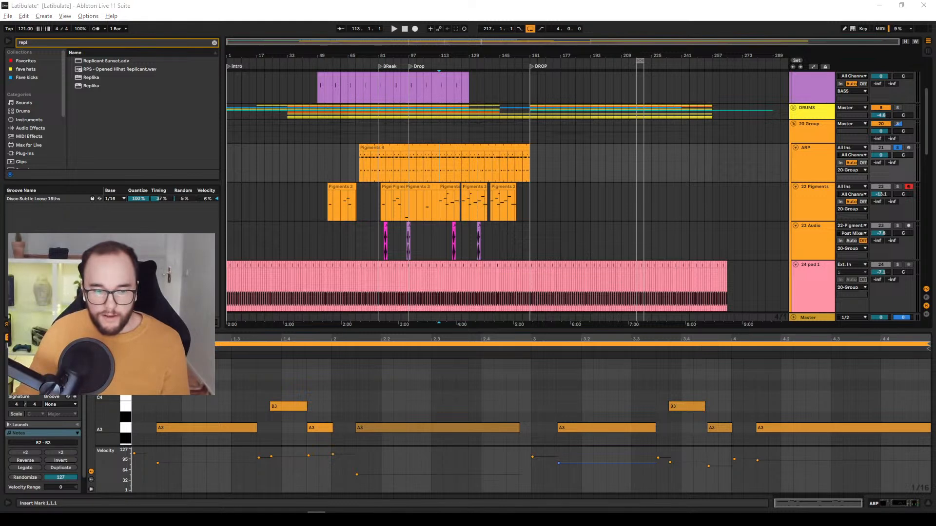
click(492, 138)
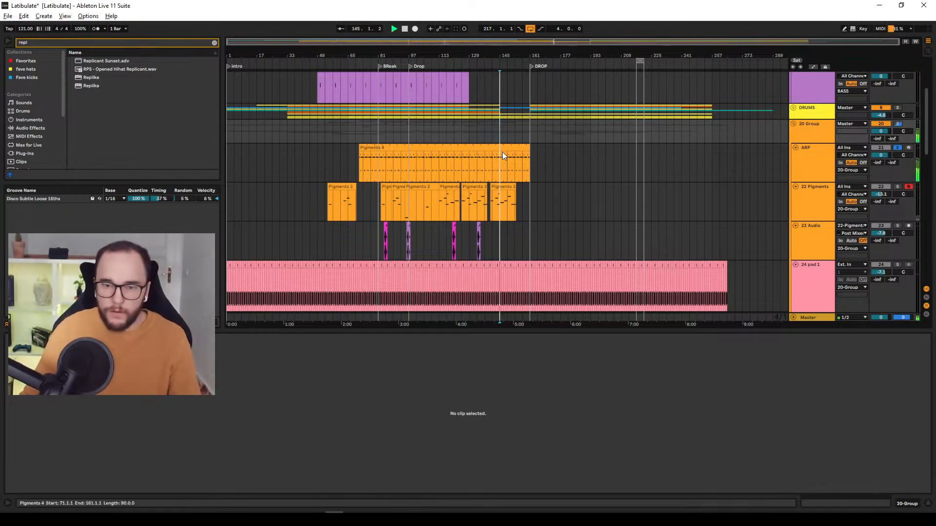
scroll(502, 153, up, 5)
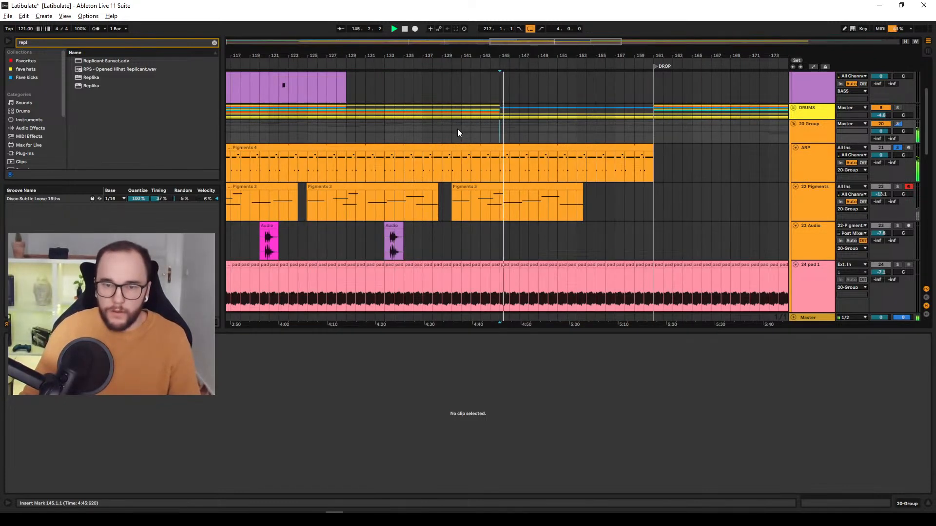
Unsolo the ARP track and set its volume to 2.0 dB, checking the balance from bar 144.
click(898, 147)
drag(880, 155, 880, 148)
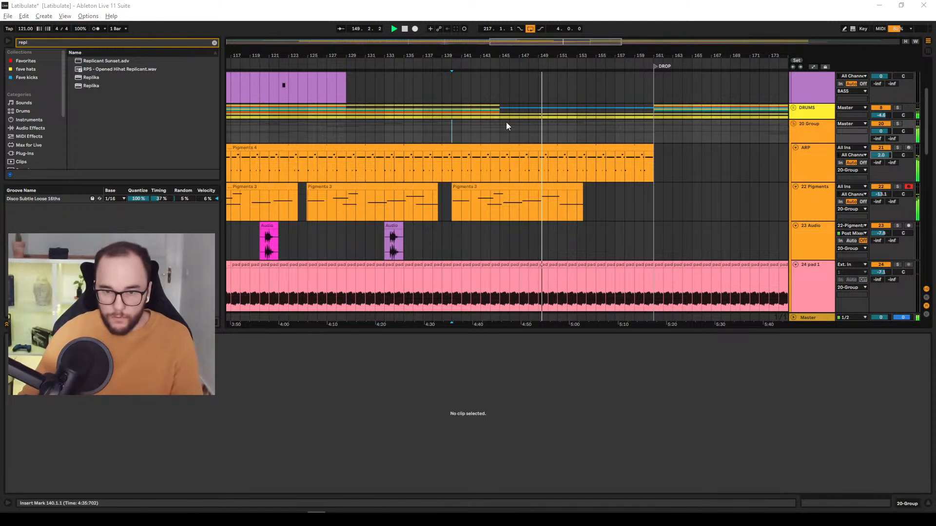
click(473, 130)
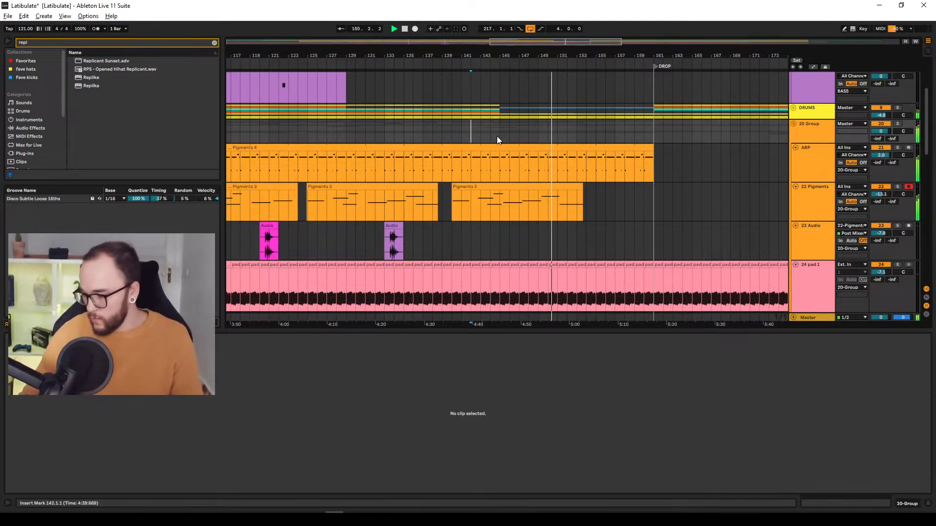
click(489, 136)
key(space)
key(space)
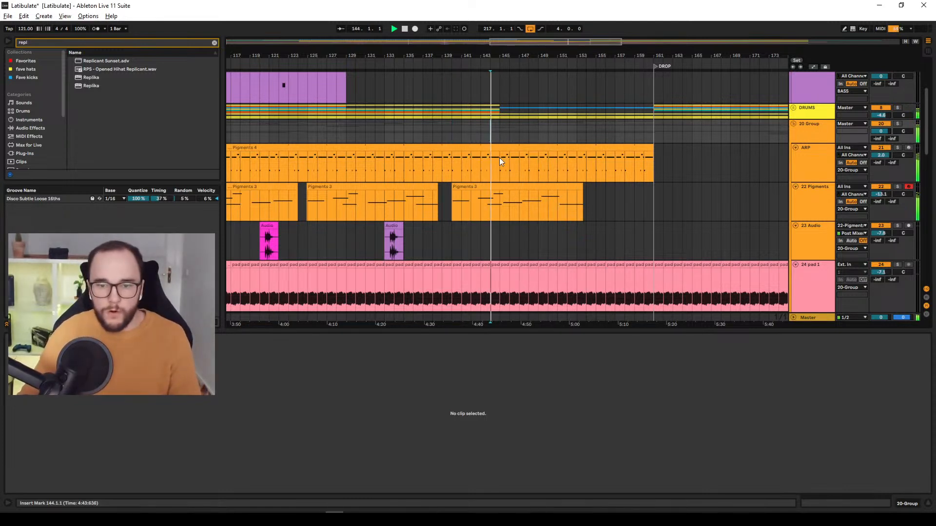
Move the last Pigments 3 clip to start at 139.3.1 and transpose its B3 note at 18.1.1 down an octave to B2.
scroll(503, 164, up, 2)
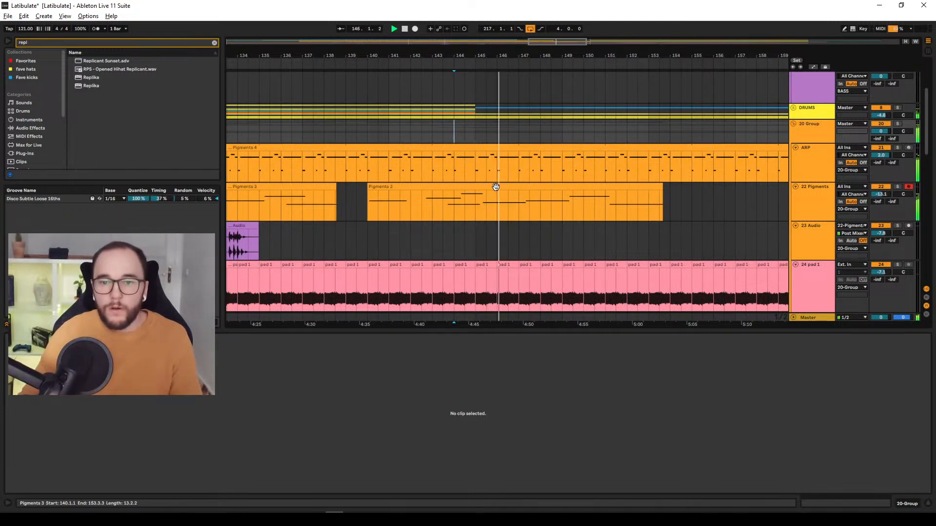
drag(496, 187, 485, 188)
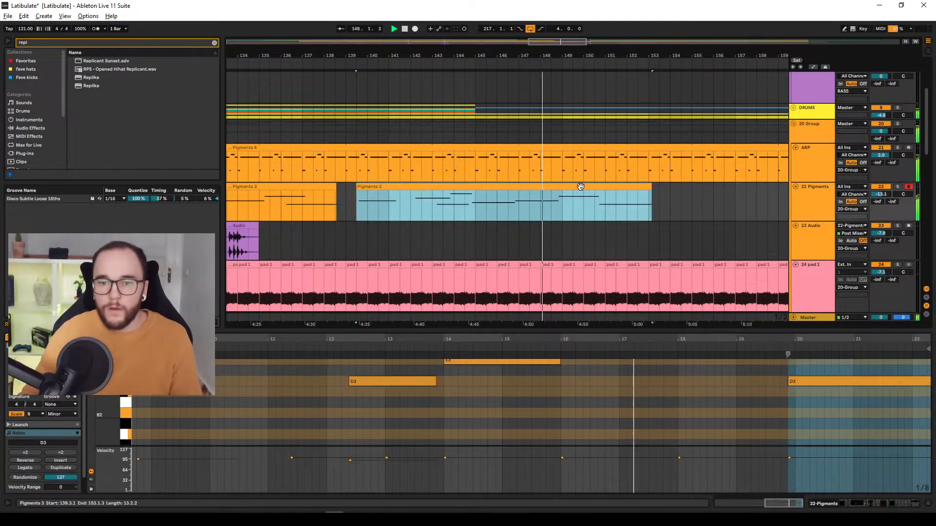
click(654, 362)
scroll(695, 400, up, 3)
scroll(695, 399, up, 2)
click(713, 396)
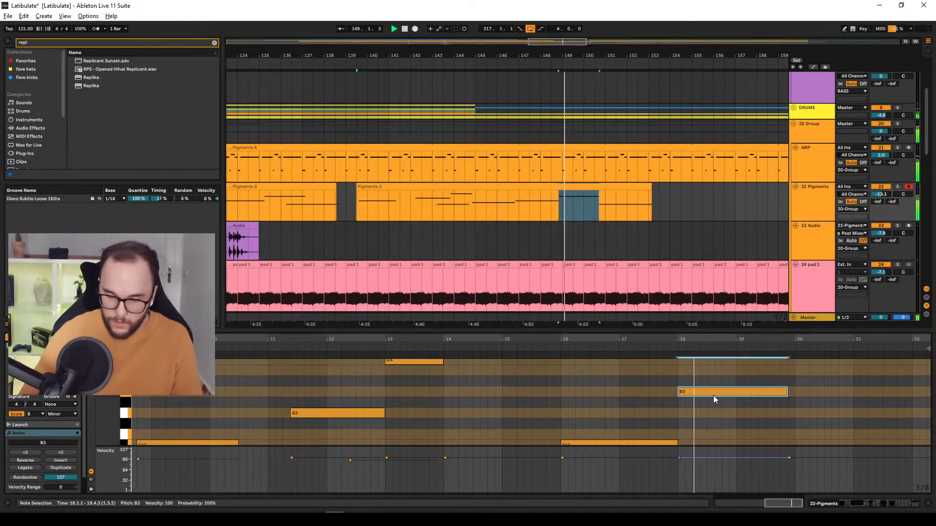
key(shift+Down)
key(space)
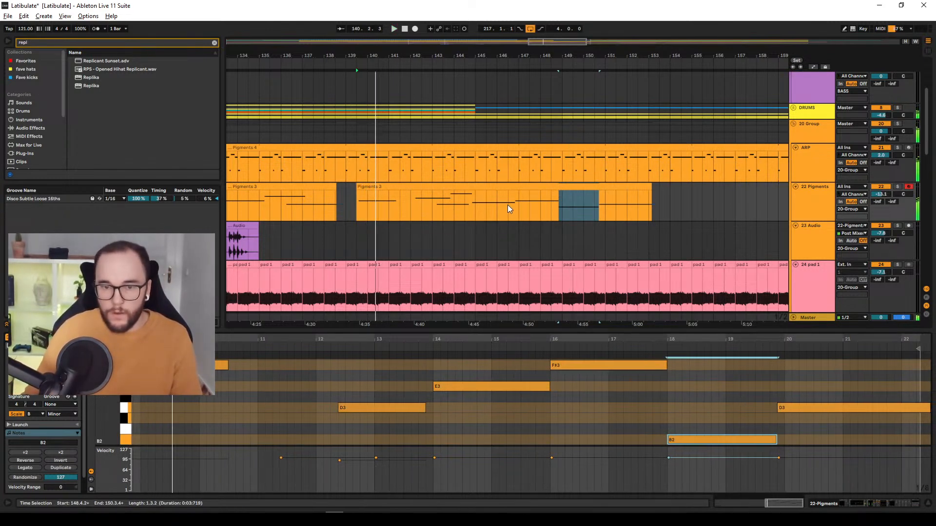
Swap the last two notes of the Pigments 3 clip, starting D3 at bar 18 and placing B2 after it.
click(477, 204)
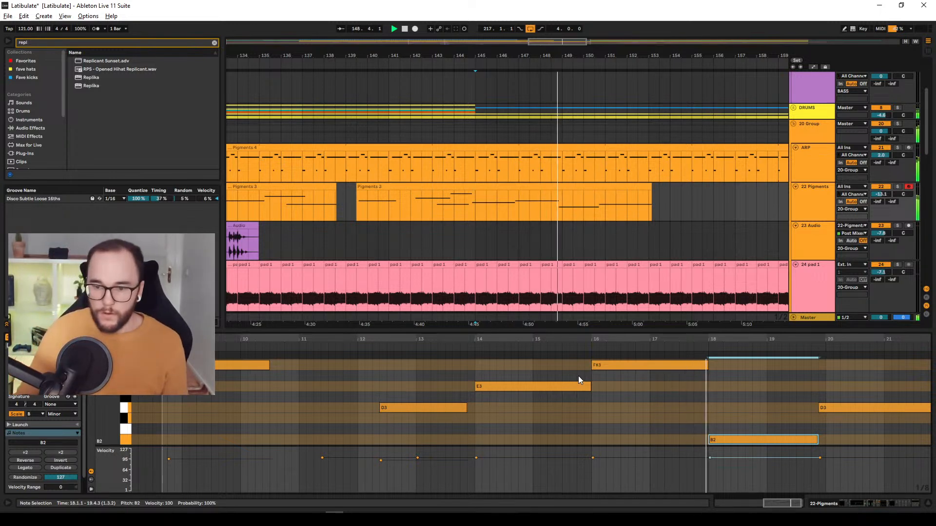
scroll(758, 408, right, 2)
scroll(759, 408, down, 1)
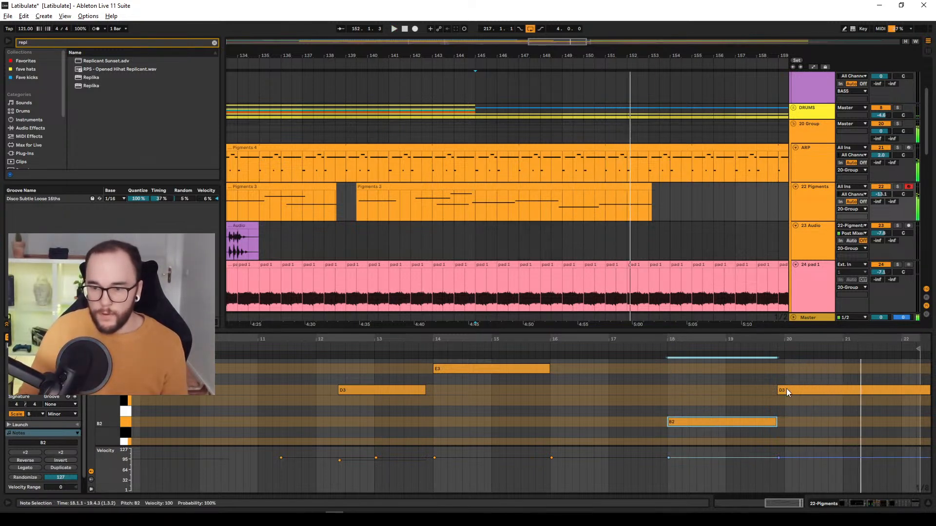
drag(786, 390, 683, 390)
drag(683, 422, 866, 422)
Listen to the edited melody in the mix from 144.3.1 and from 134.3.1, and view the atmosphere and FX tracks.
click(464, 201)
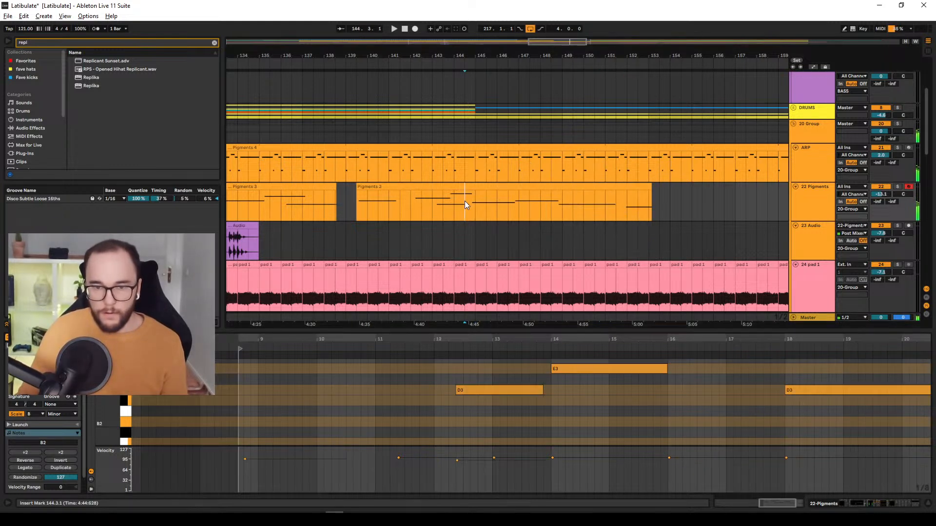
key(space)
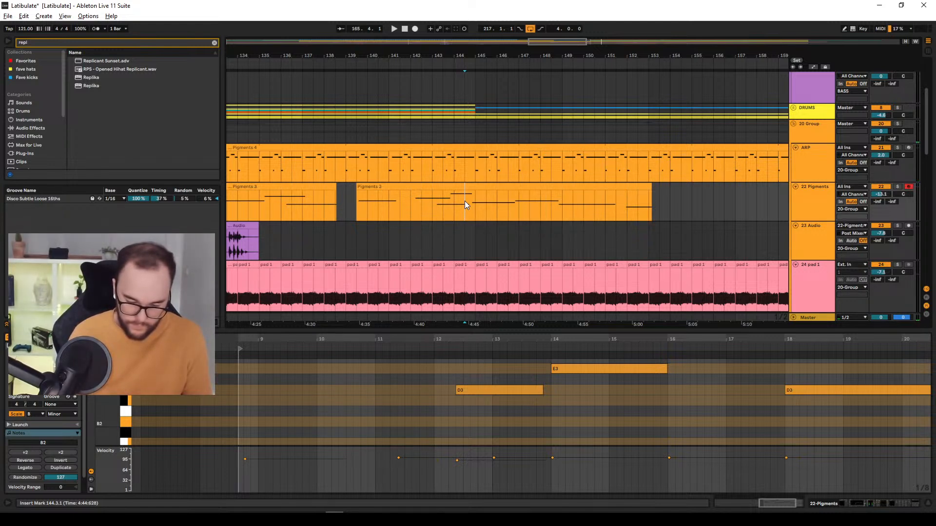
click(253, 198)
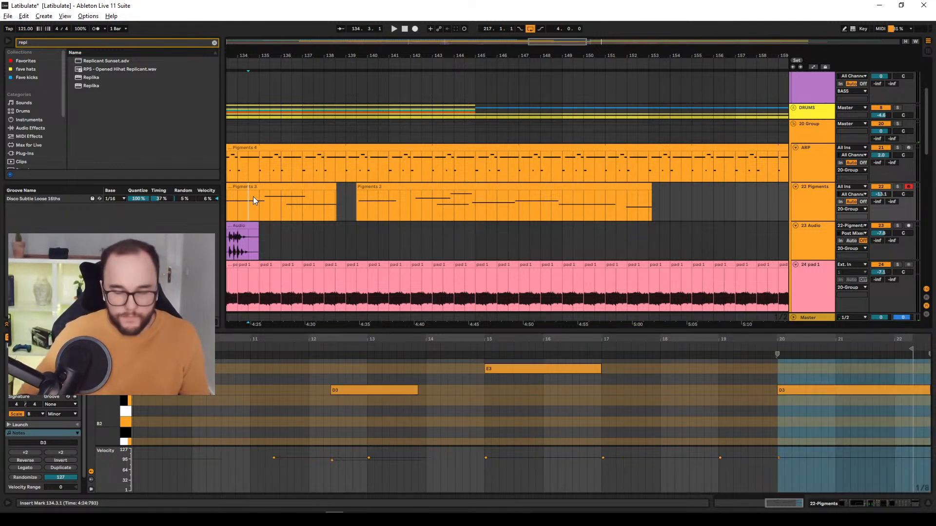
key(space)
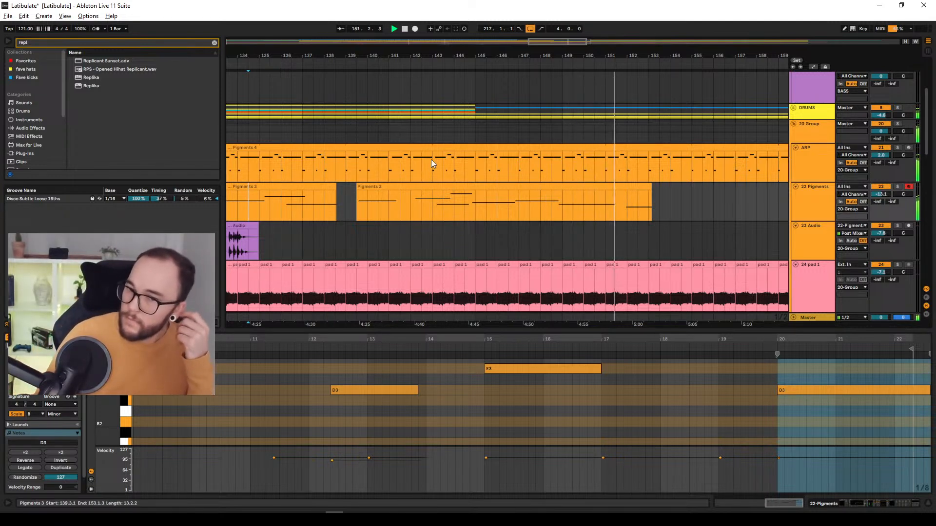
scroll(662, 163, right, 1)
scroll(636, 170, down, 10)
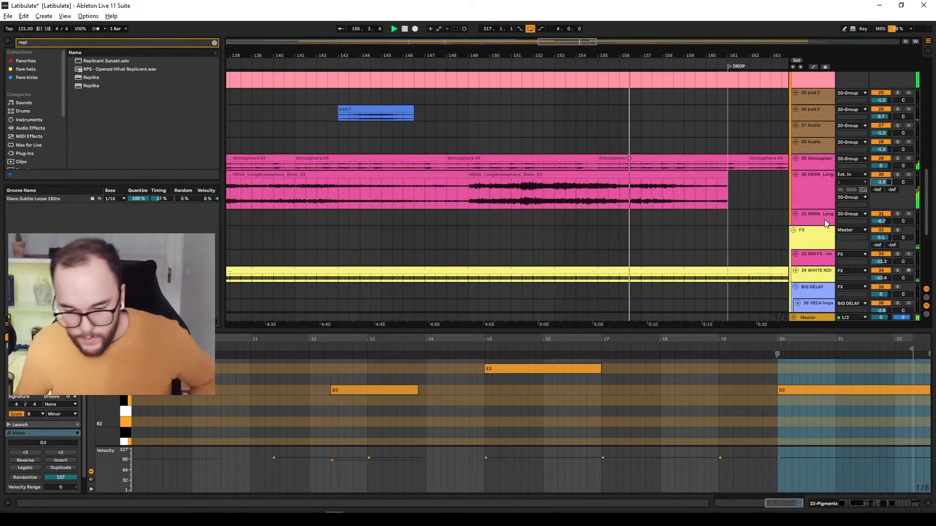
Inspect the Whip Womp clip's notes and listen to the first drop from bar 97, comparing the arrangement around the second drop.
scroll(623, 211, down, 3)
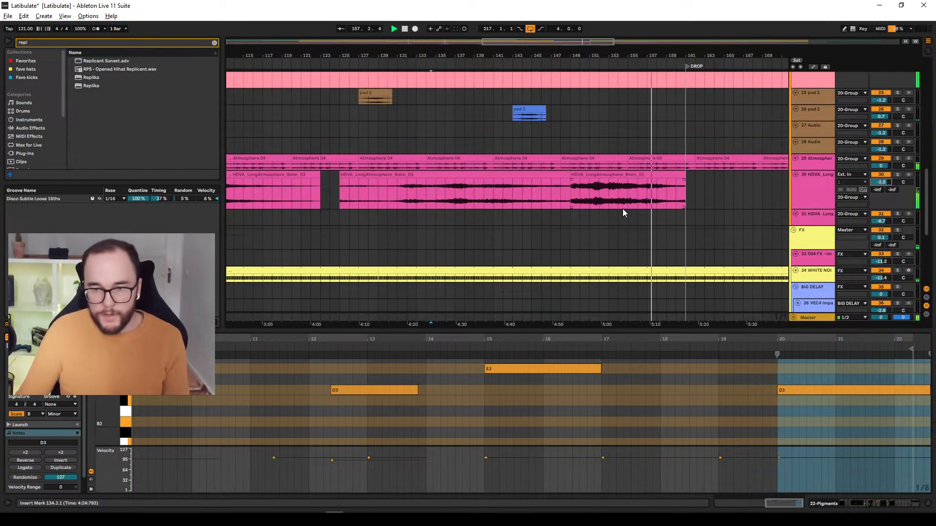
scroll(616, 211, up, 8)
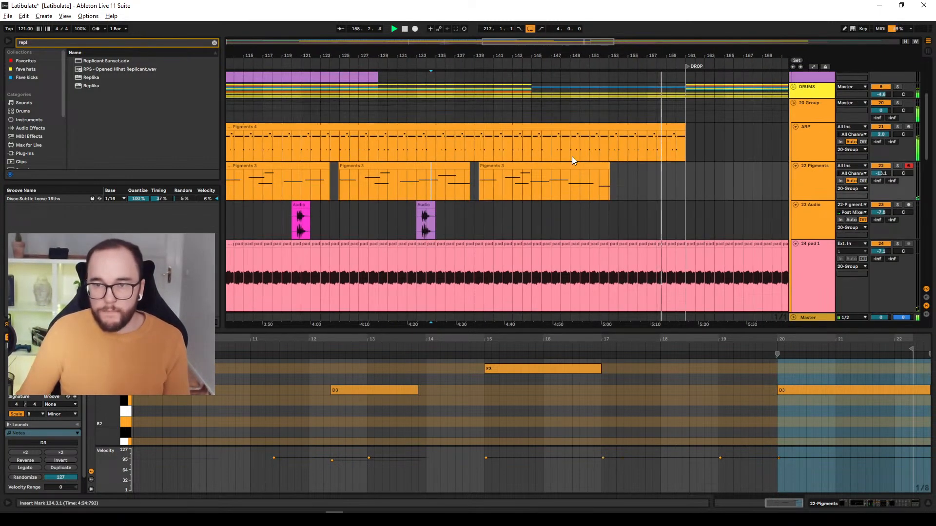
click(557, 111)
scroll(557, 146, up, 1)
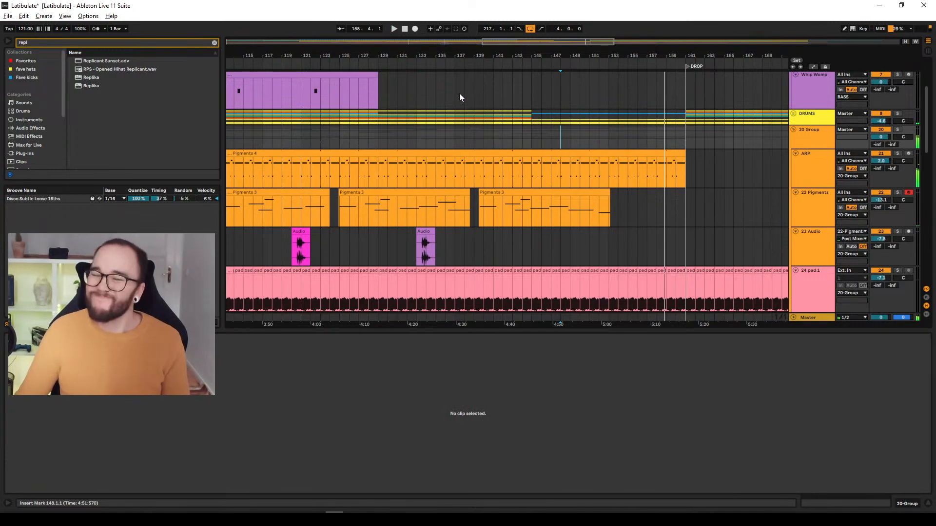
click(303, 88)
key(space)
scroll(304, 93, down, 3)
drag(306, 98, 352, 90)
click(245, 92)
key(space)
key(space)
scroll(259, 97, down, 3)
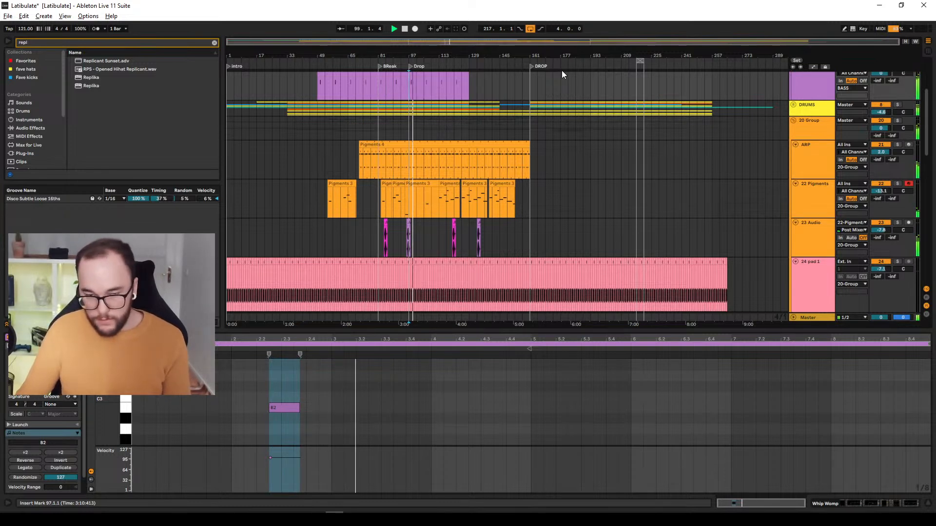
click(531, 90)
key(plus)
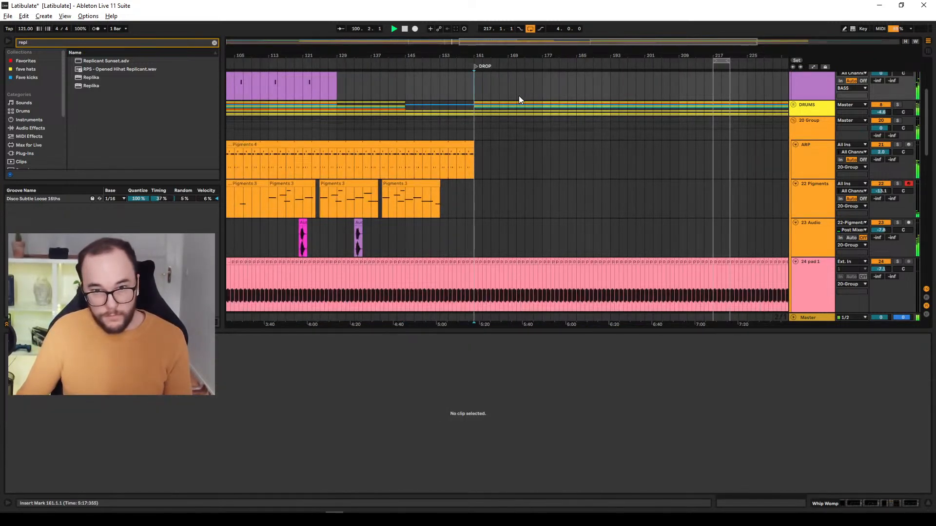
Copy the SUB, both PLcK and the Whip Womp clips from the first drop to start at the second DROP marker at 161.1.1.
scroll(439, 135, up, 5)
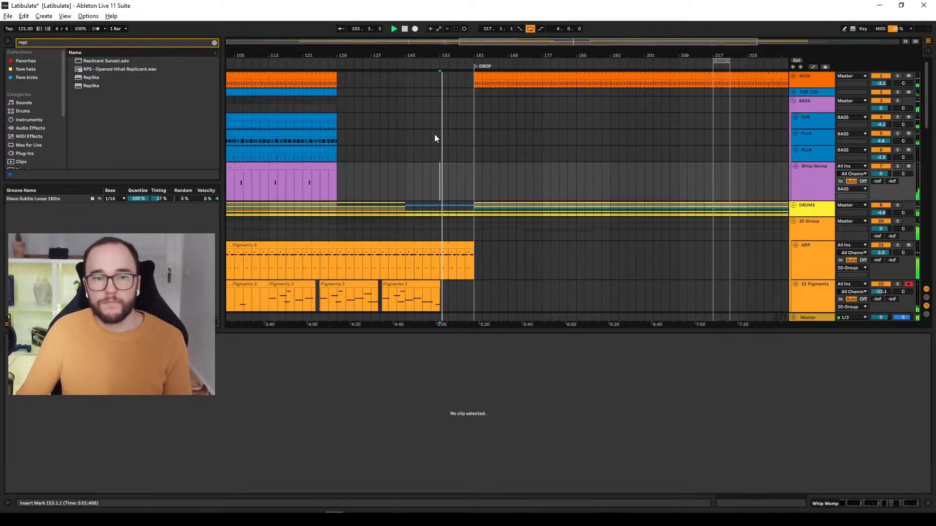
key(minus)
click(332, 119)
shift+click(347, 151)
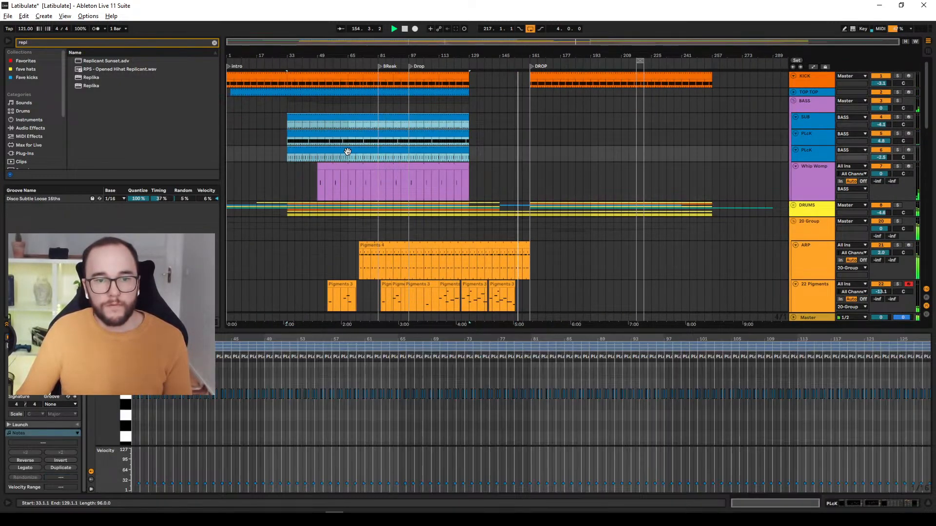
drag(347, 151, 577, 148)
drag(398, 164, 601, 173)
Play the arrangement from 141.1.1 and display the White Noise track's Gain automation in an enlarged lane.
click(496, 171)
key(space)
key(space)
scroll(499, 174, down, 3)
scroll(500, 175, down, 10)
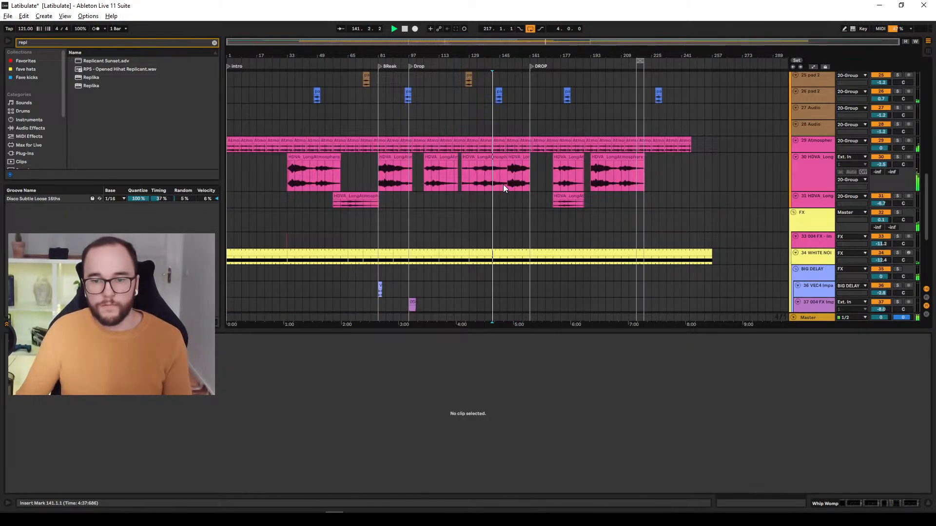
drag(802, 203, 802, 240)
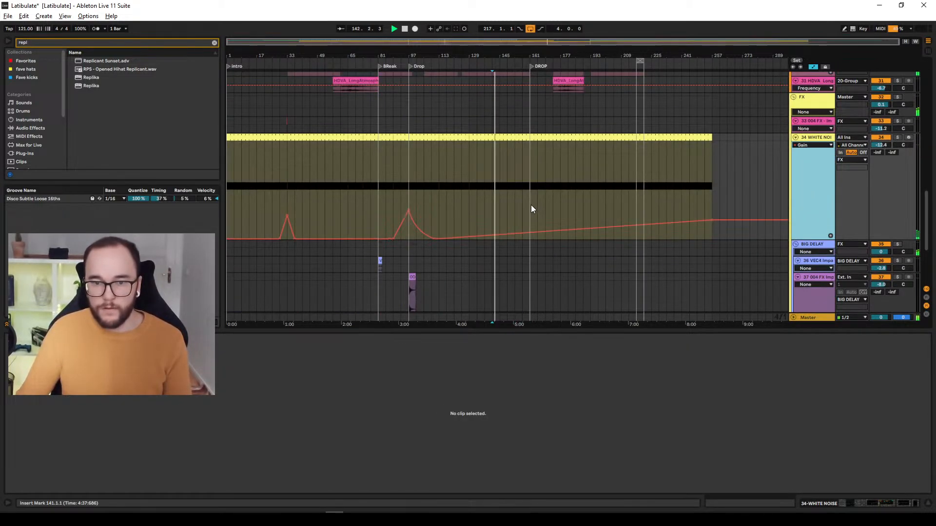
Shape the White Noise Gain automation to rise in a curve from about bar 150 to -5.58 dB at bar 161, with a curved fall after it.
scroll(531, 205, up, 3)
drag(524, 233, 454, 245)
key(ctrl+z)
drag(436, 215, 454, 239)
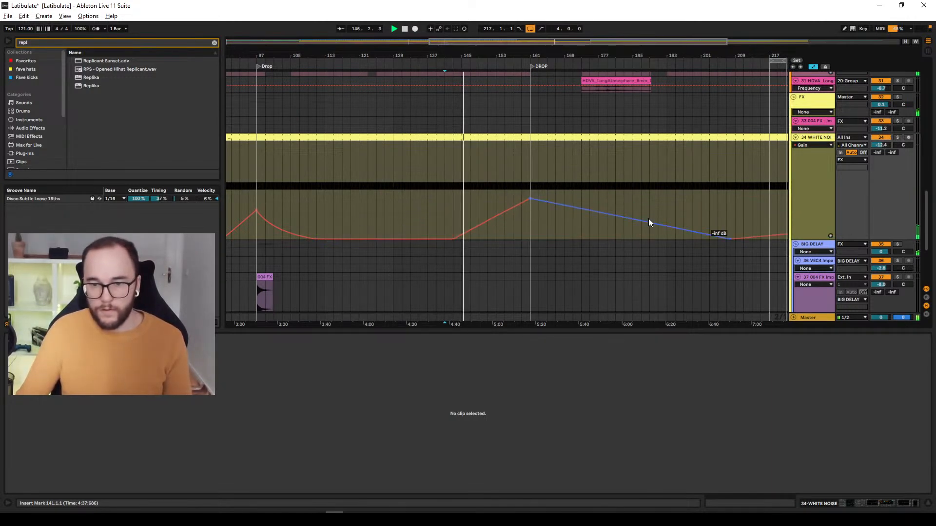
drag(649, 219, 629, 232)
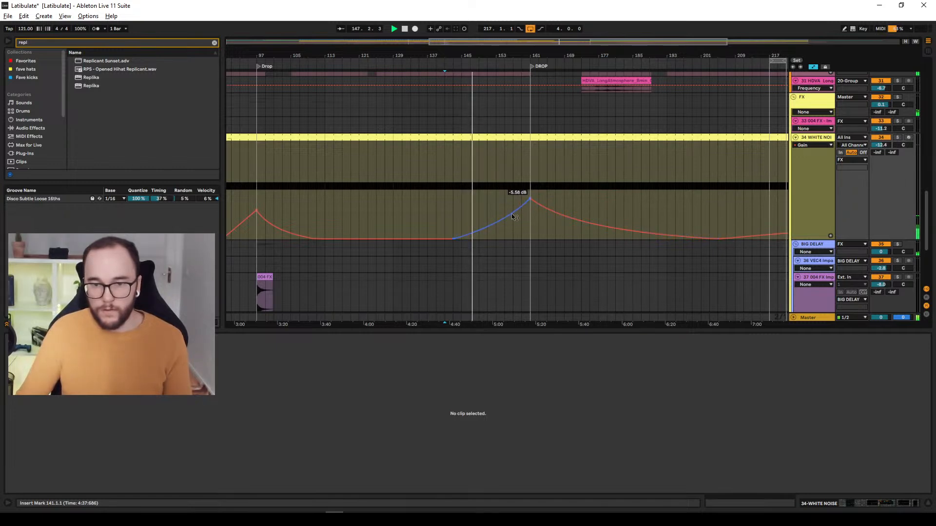
drag(511, 214, 484, 237)
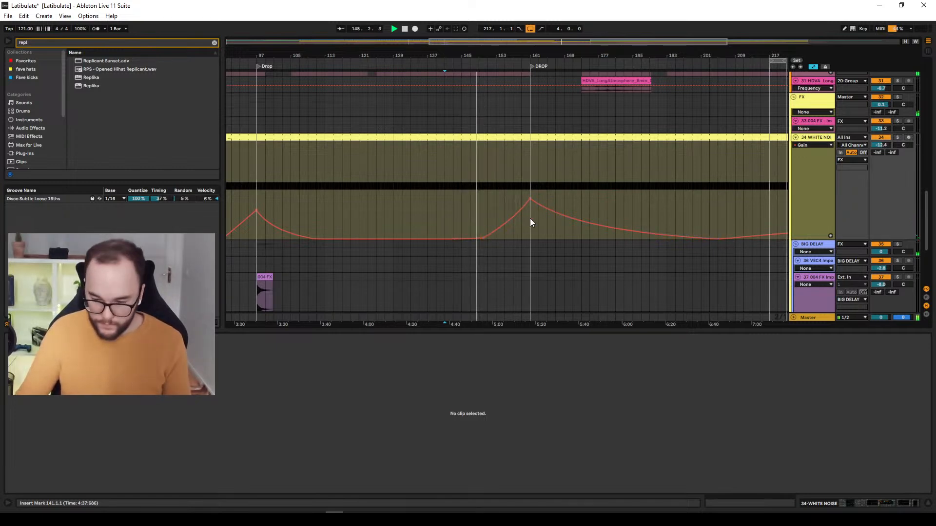
Copy the 004 FX Impact clip to 161.1.1 and the pair of VEC4 Impacts clips around the second DROP marker.
scroll(513, 259, down, 4)
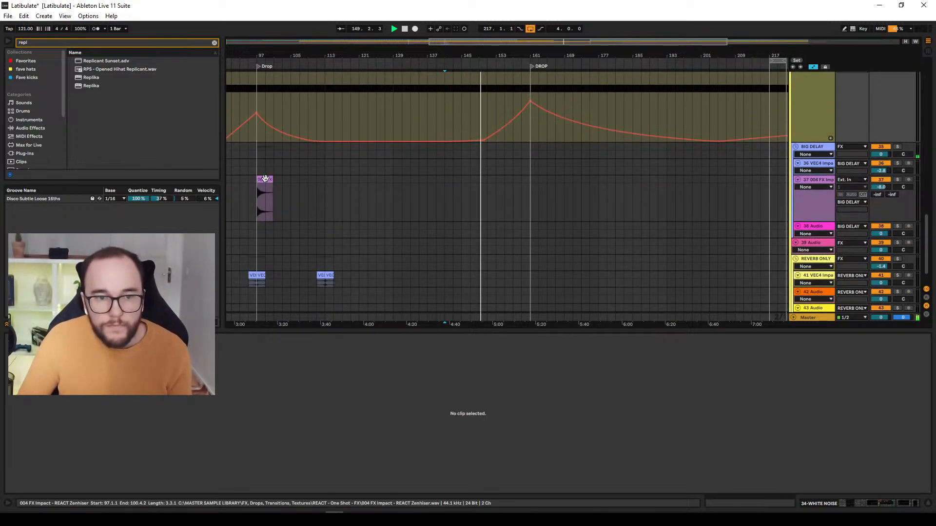
drag(272, 197, 536, 195)
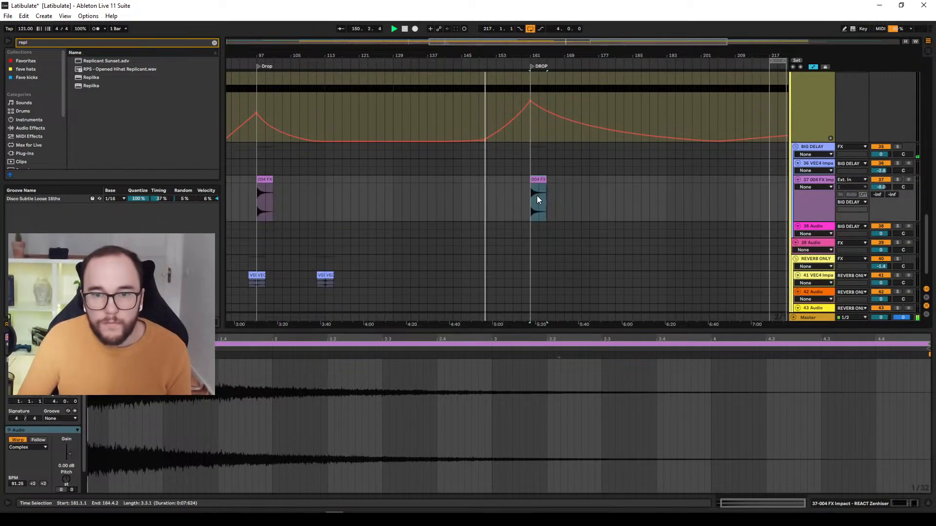
scroll(521, 196, right, 5)
scroll(294, 249, down, 1)
scroll(291, 253, left, 4)
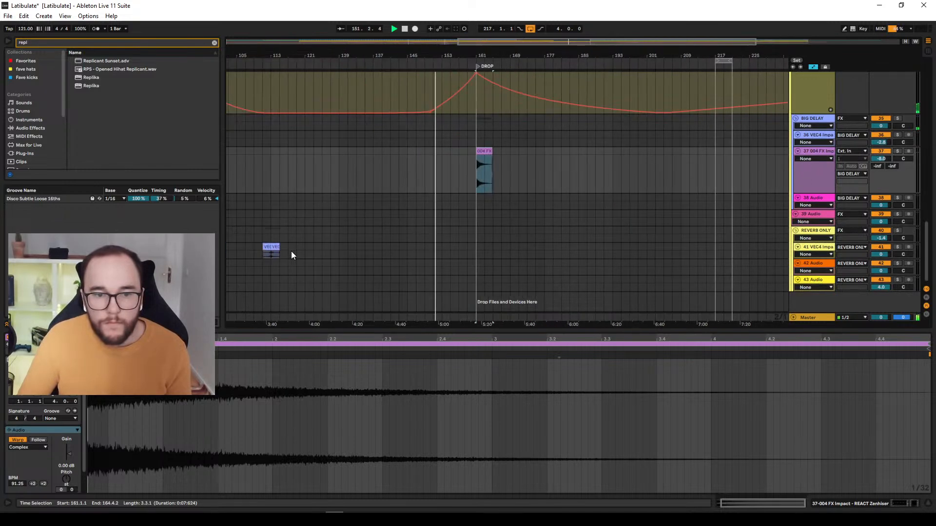
click(285, 247)
drag(285, 247, 475, 250)
Place a reversed copy of the 004 FX Impact clip before the second drop, running from 155.3.1 to 158.3.1.
scroll(472, 253, up, 2)
drag(486, 216, 467, 210)
scroll(462, 216, up, 5)
click(490, 218)
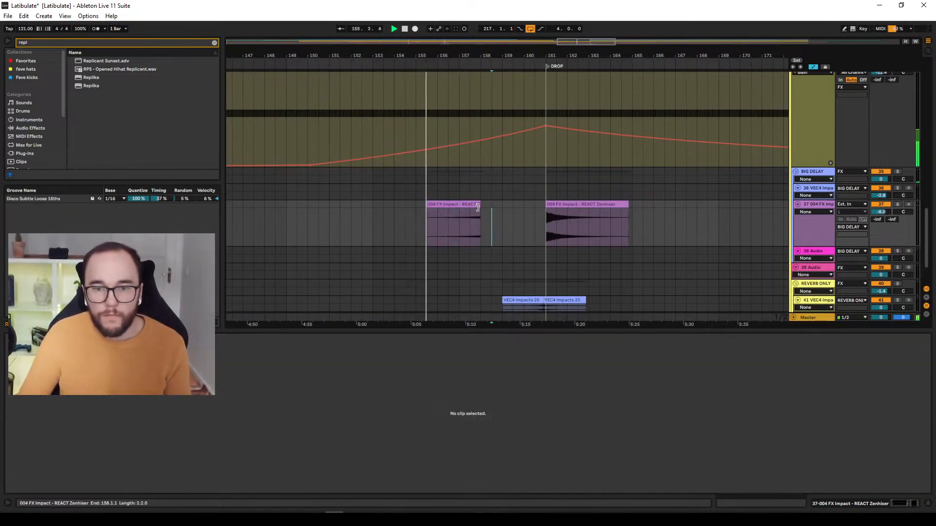
click(477, 208)
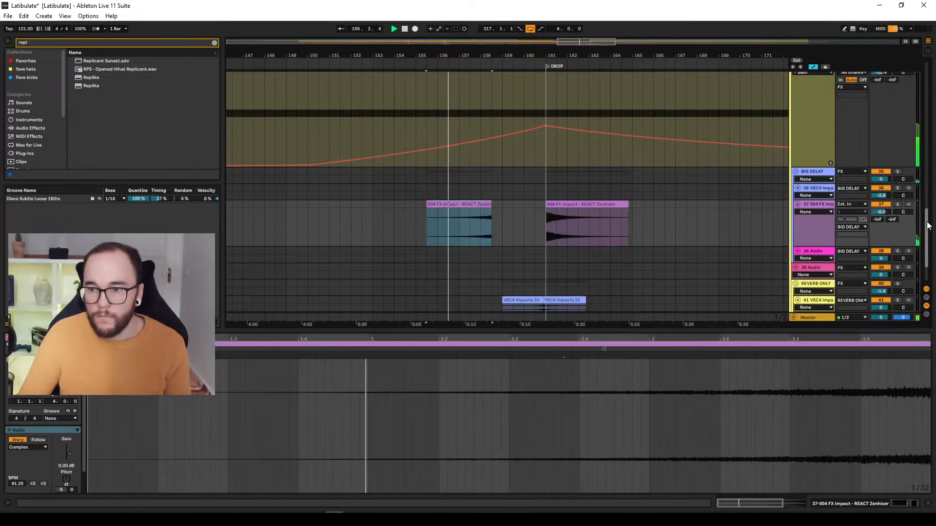
Solo the 004 FX Impact track briefly and raise its volume to about -7.5 dB.
scroll(408, 268, up, 8)
scroll(408, 268, down, 5)
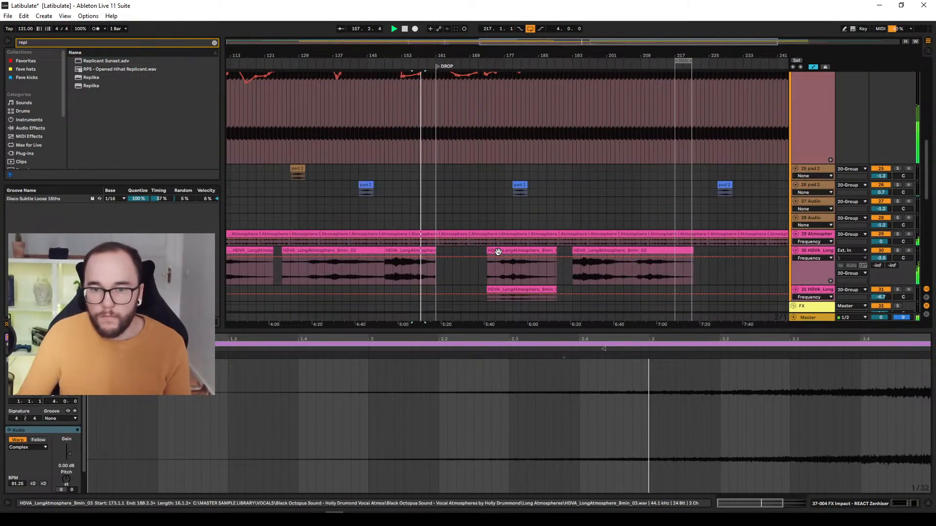
scroll(451, 206, down, 8)
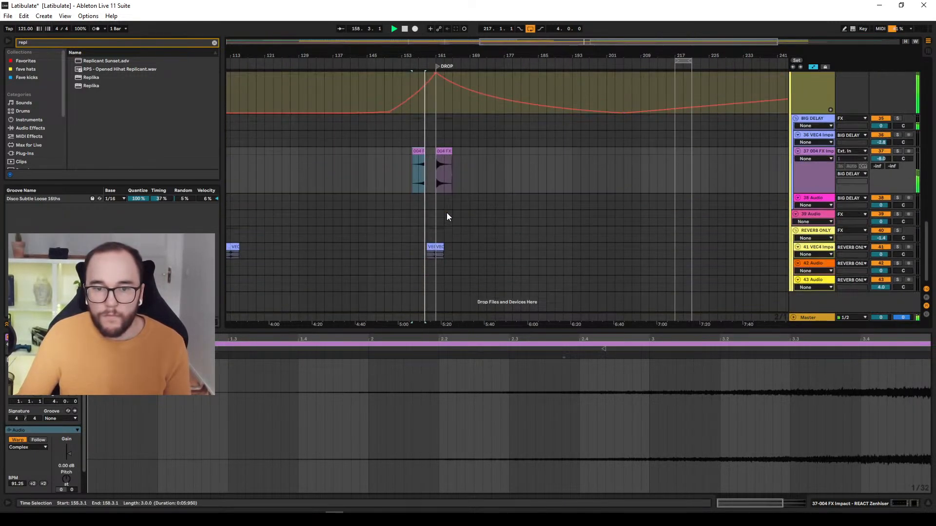
click(898, 152)
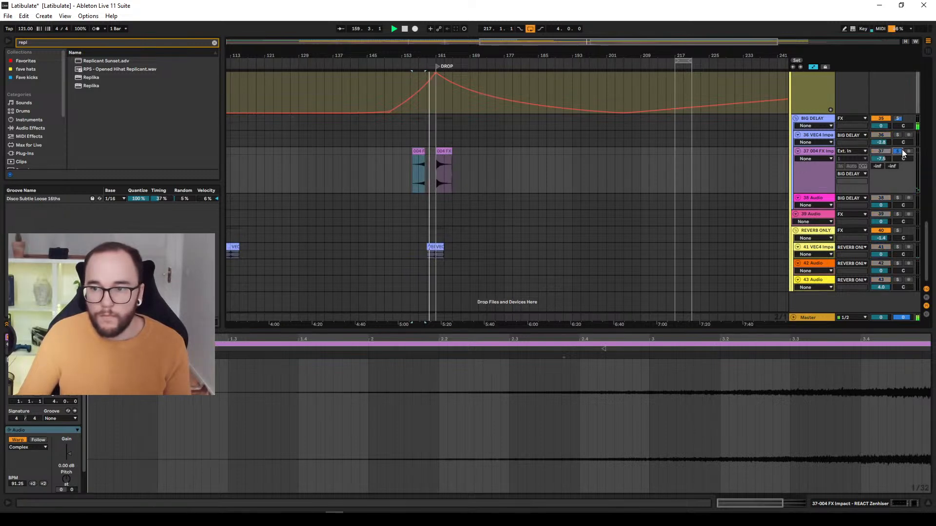
click(899, 152)
scroll(419, 151, up, 3)
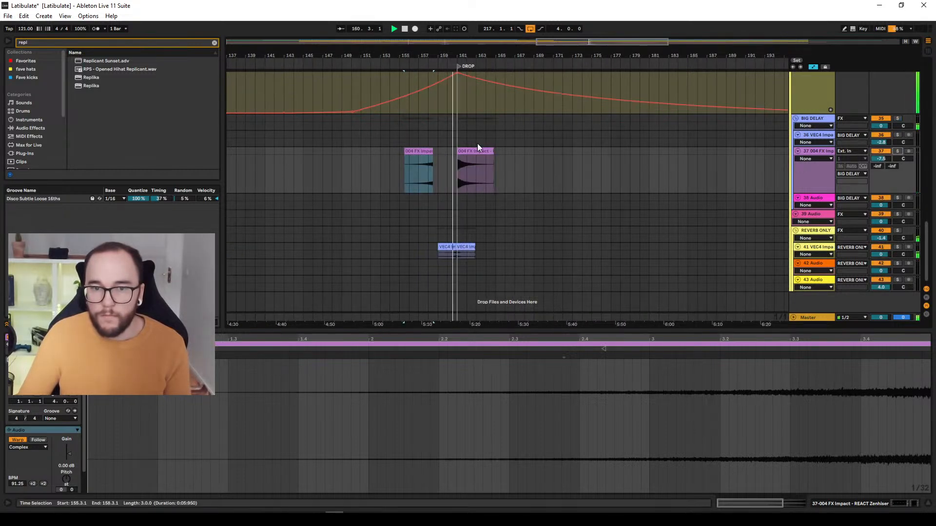
Lower the ARP's 8 Frequency A automation in a curve to its minimum at the second drop, playing from 156.1.1.
scroll(449, 142, up, 2)
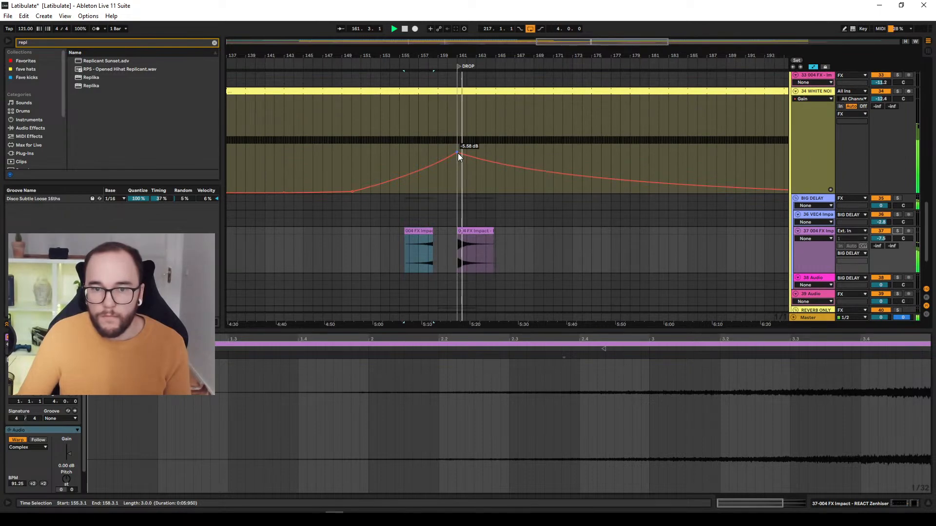
scroll(762, 115, up, 5)
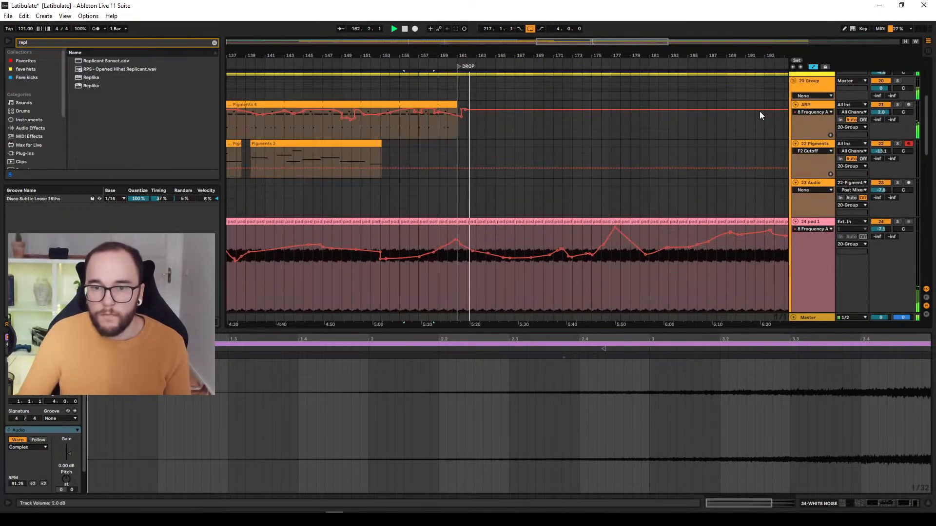
click(412, 192)
scroll(442, 243, up, 3)
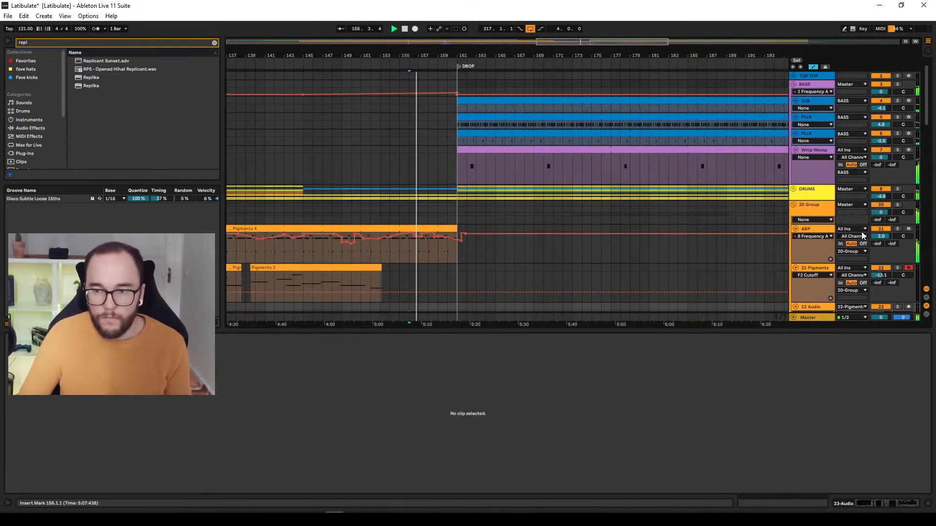
scroll(446, 102, down, 4)
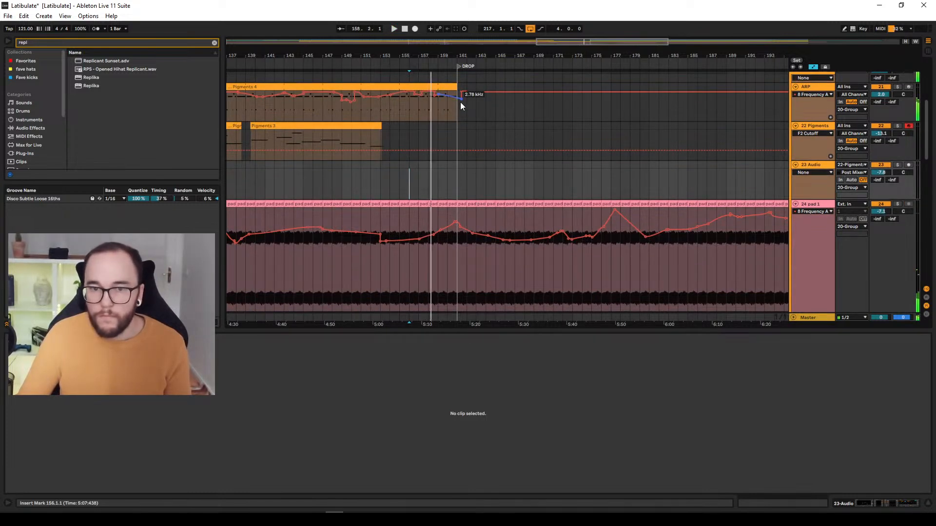
drag(460, 103, 461, 126)
key(space)
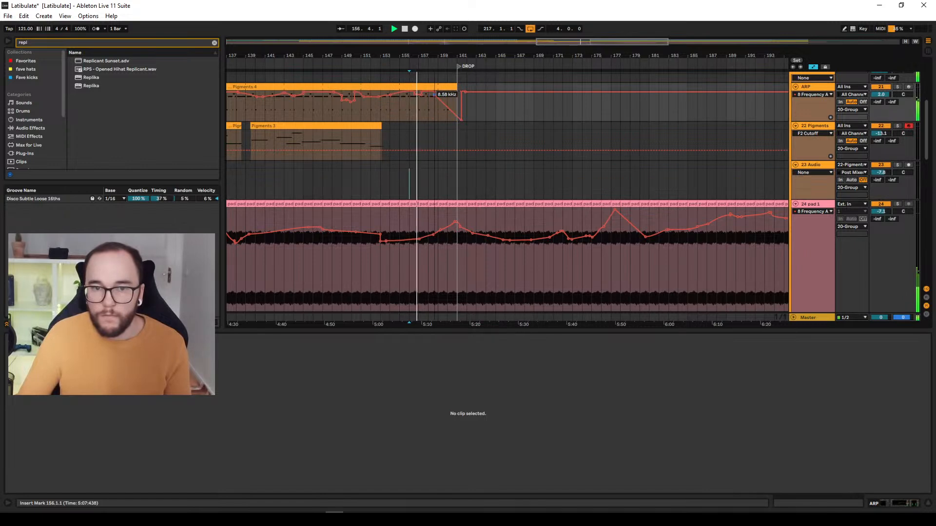
mouse_move(435, 95)
mouse_down()
mouse_move(398, 96)
mouse_move(433, 100)
mouse_up()
Delete the 22.0 kHz breakpoint after the second drop from the ARP's 8 Frequency A automation.
key(a)
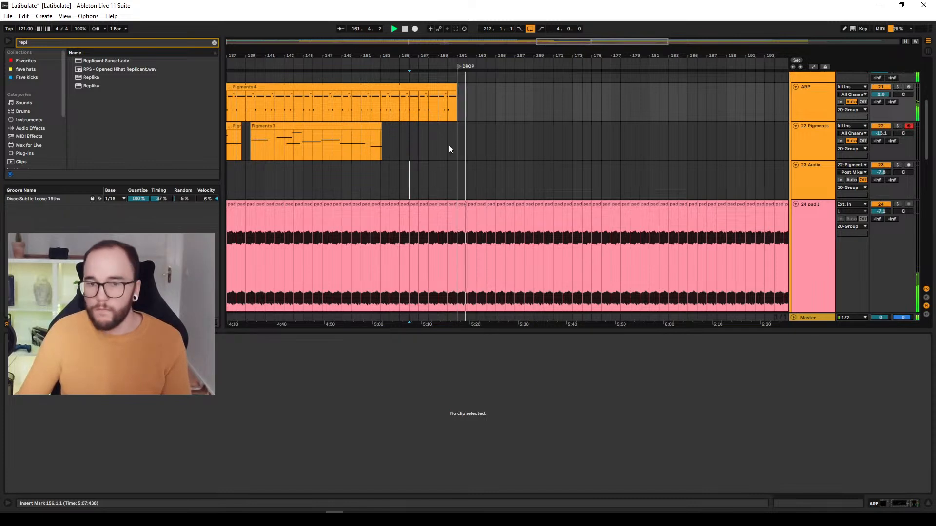
scroll(490, 197, up, 3)
key(a)
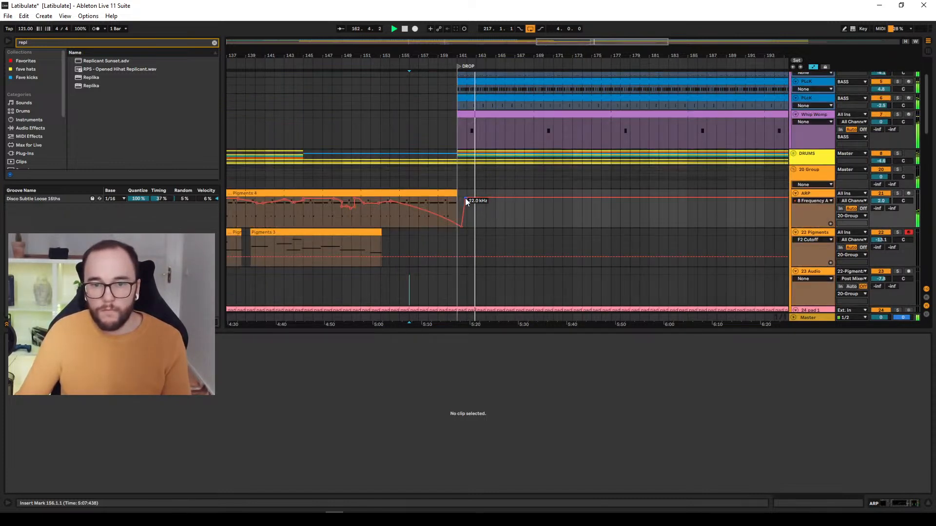
click(465, 201)
Extend the start of the second-drop Whip Womp clip back to about 160.2.1 and play from 158.2.1.
click(424, 118)
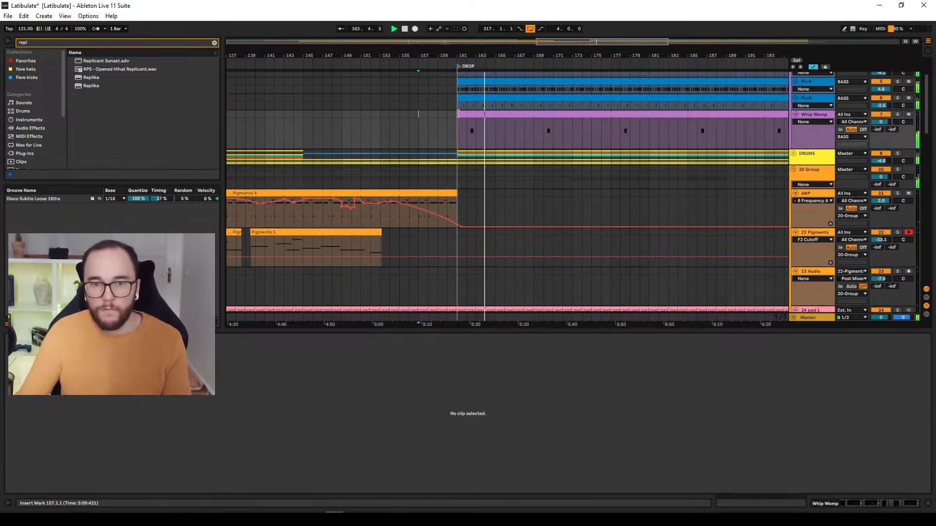
scroll(465, 132, up, 5)
key(space)
click(324, 128)
key(space)
key(space)
drag(478, 130, 421, 119)
click(284, 128)
key(space)
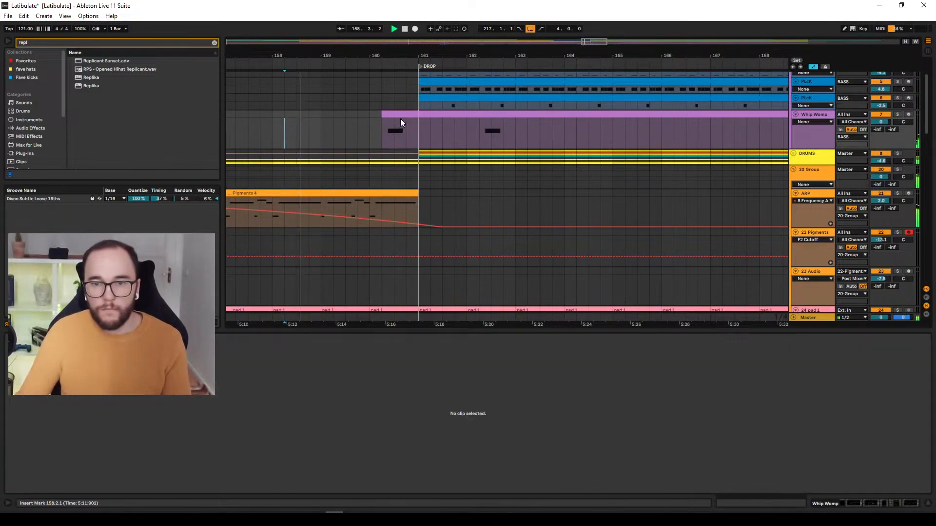
Listen to the transition into the second drop while viewing the atmosphere and FX tracks, and replay it from about bar 149.
scroll(445, 187, up, 2)
scroll(415, 188, down, 10)
key(a)
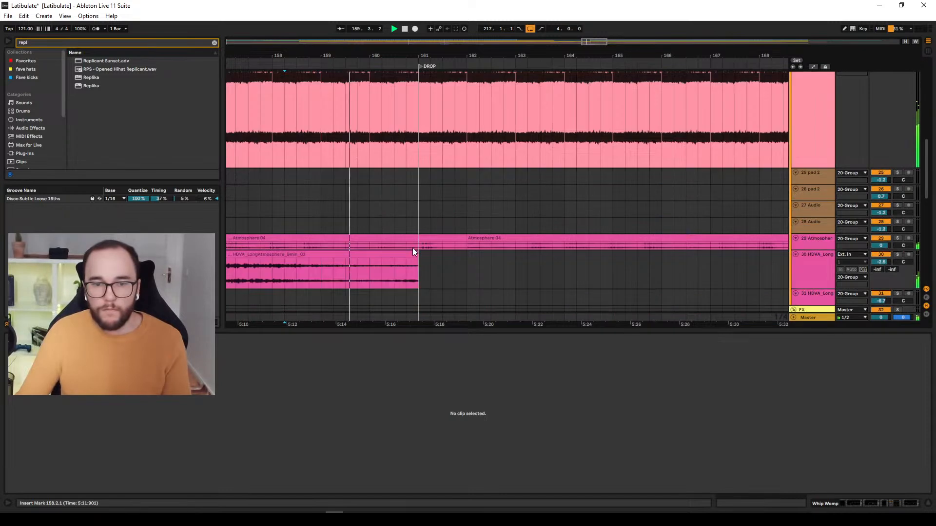
scroll(413, 248, down, 5)
scroll(410, 247, down, 8)
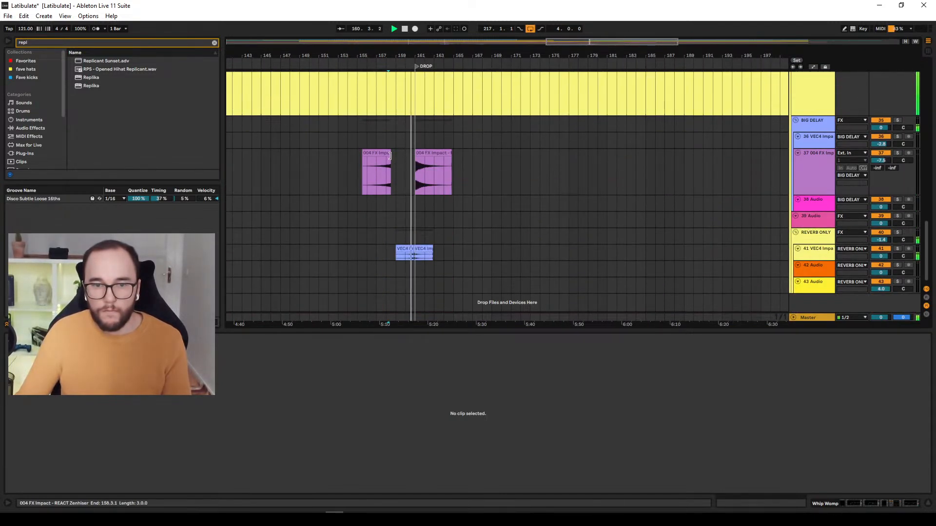
scroll(402, 228, down, 1)
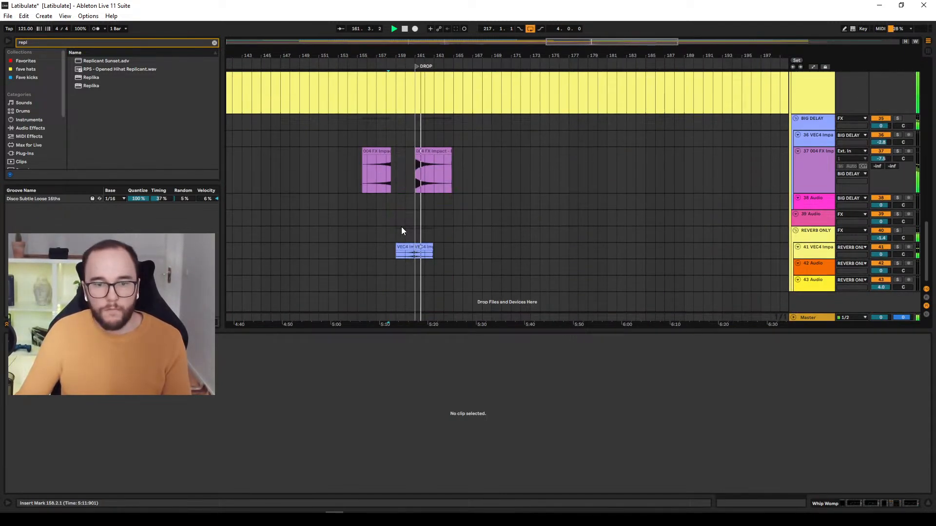
drag(929, 276, 888, 112)
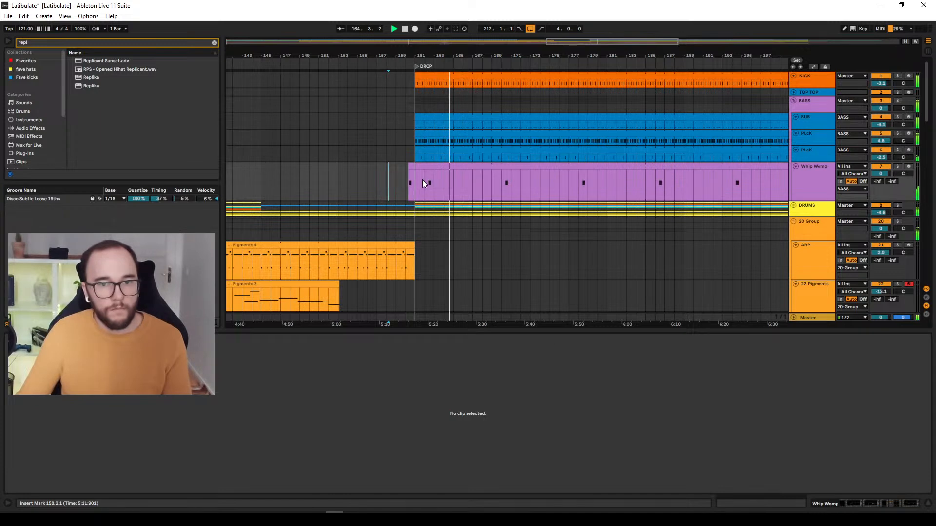
click(302, 185)
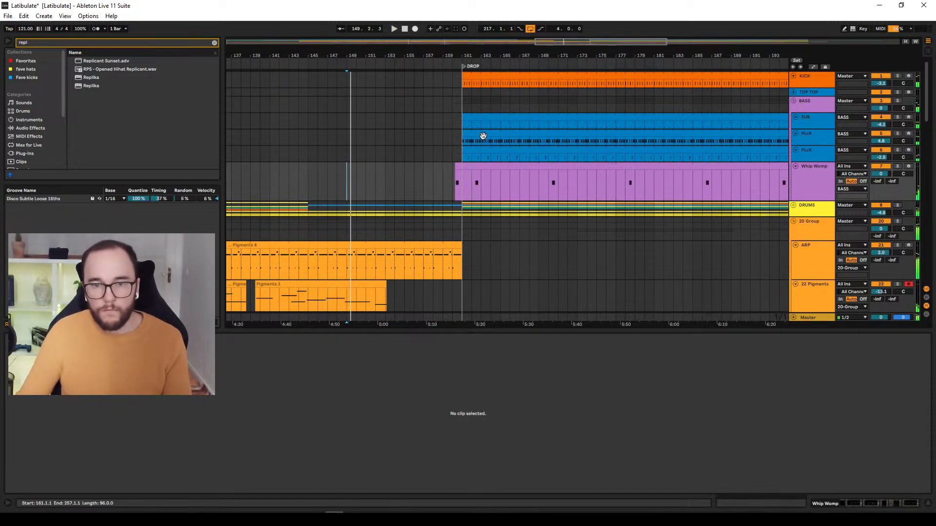
Extend the start of the lower PLcK track's second-drop clip back to bar 145.
click(480, 155)
key(minus)
key(minus)
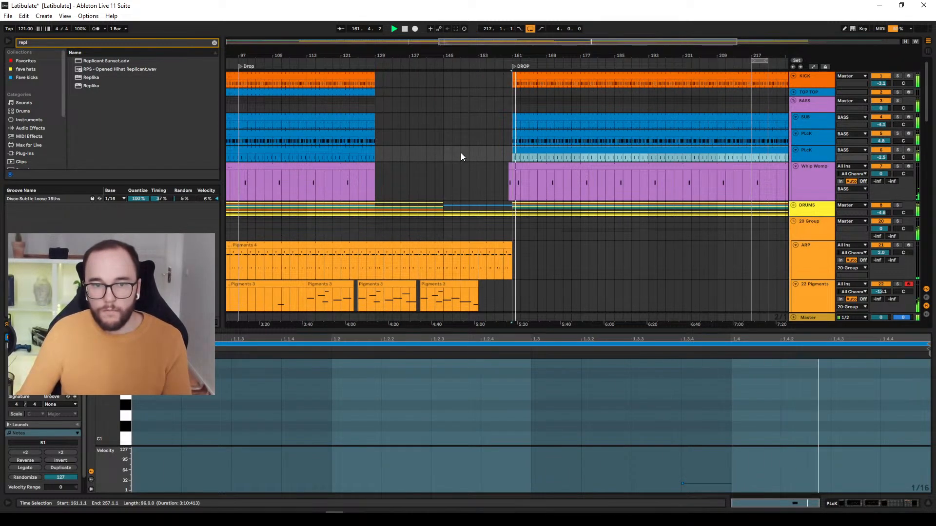
key(space)
drag(512, 148, 443, 148)
click(442, 161)
Enlarge the lower PLcK track's height and play the arrangement from 143.1.1.
key(a)
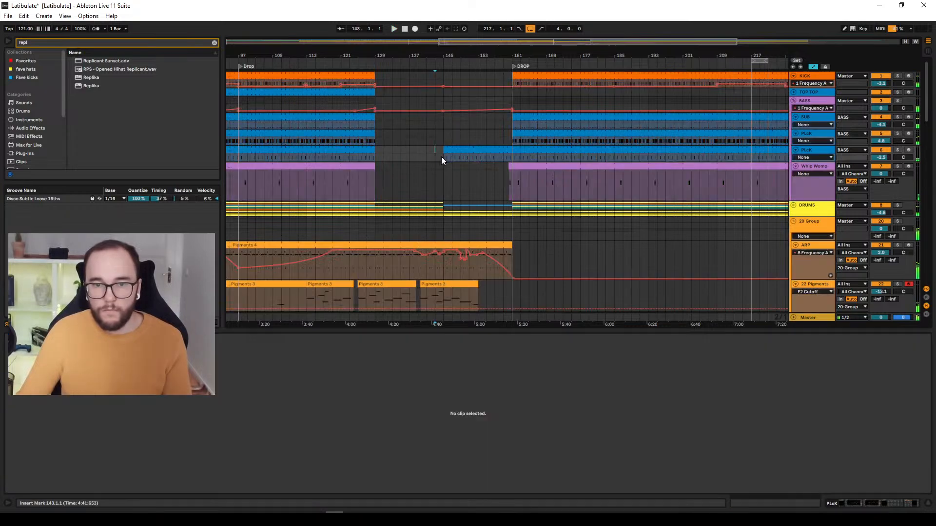
key(a)
click(800, 160)
drag(800, 161, 800, 244)
key(space)
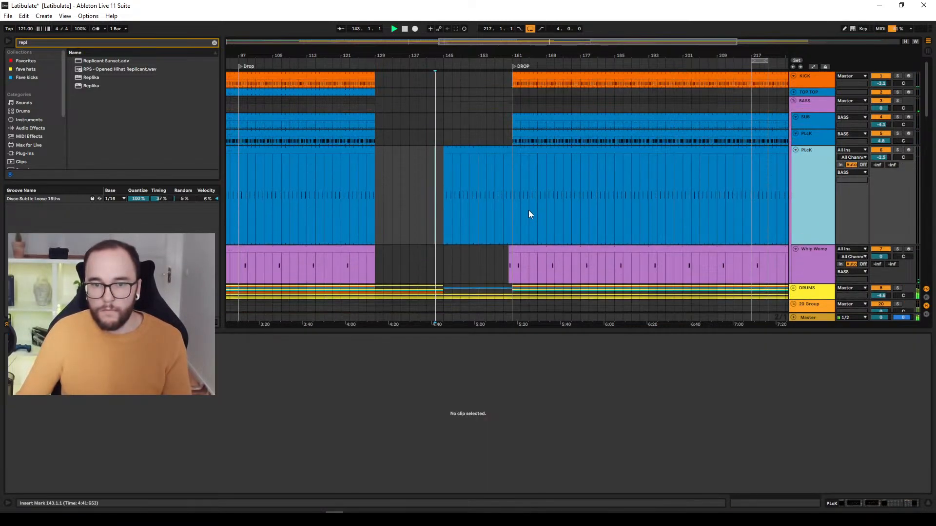
Expose Serum's filter cutoff as a configured parameter on the lower PLcK track and show its Fil Cutoff automation.
double_click(818, 164)
click(28, 414)
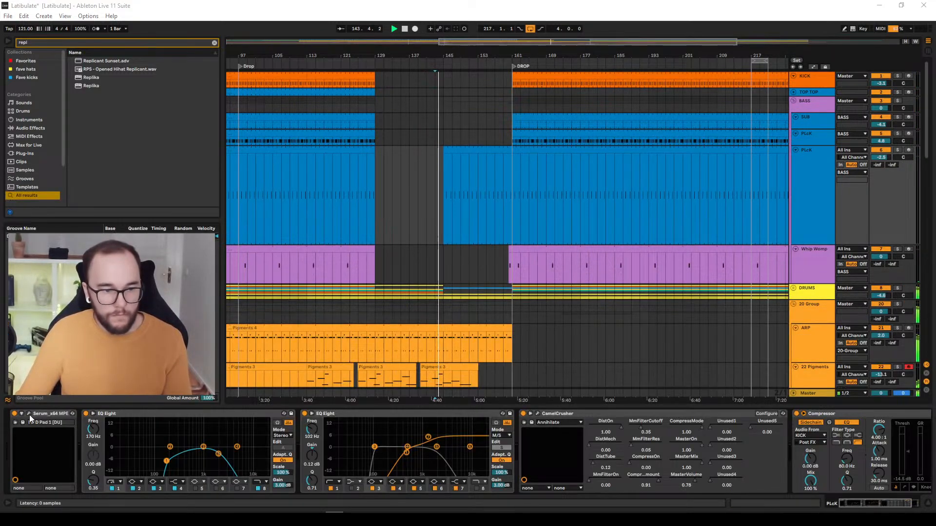
click(628, 222)
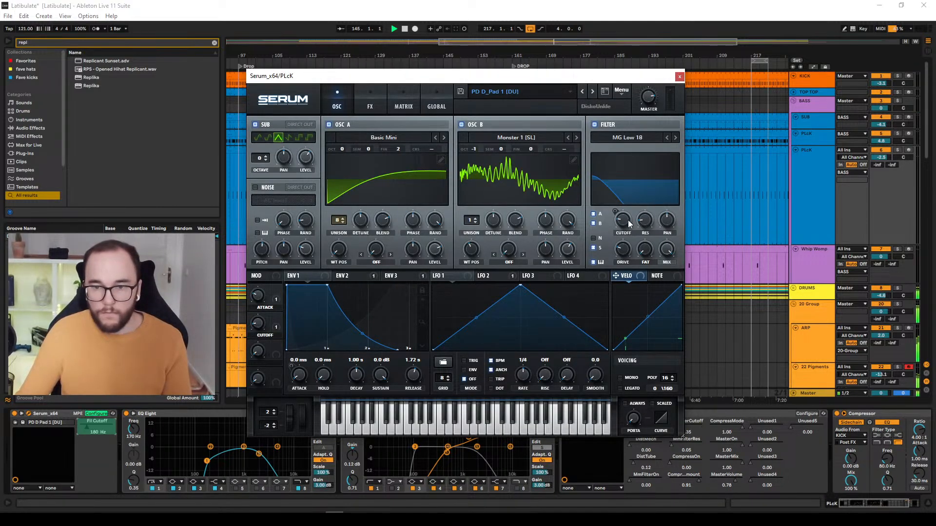
click(680, 77)
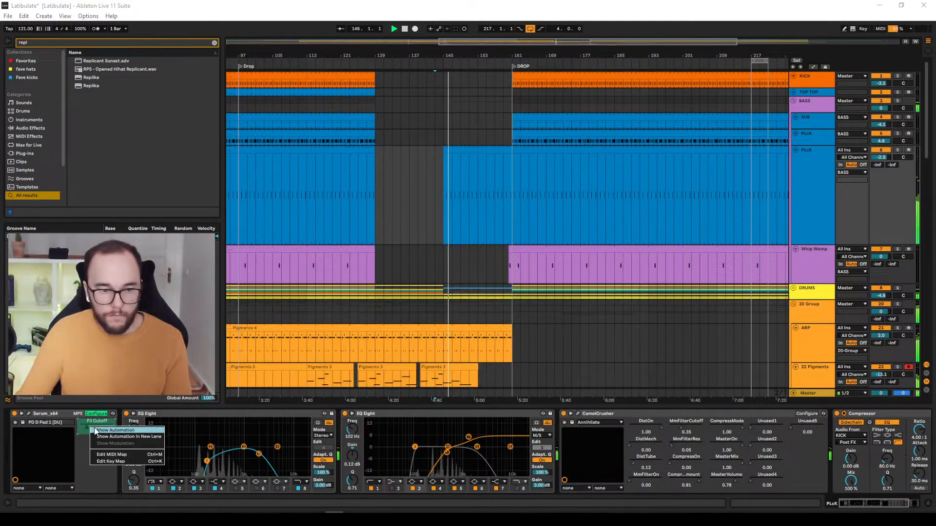
key(a)
click(96, 414)
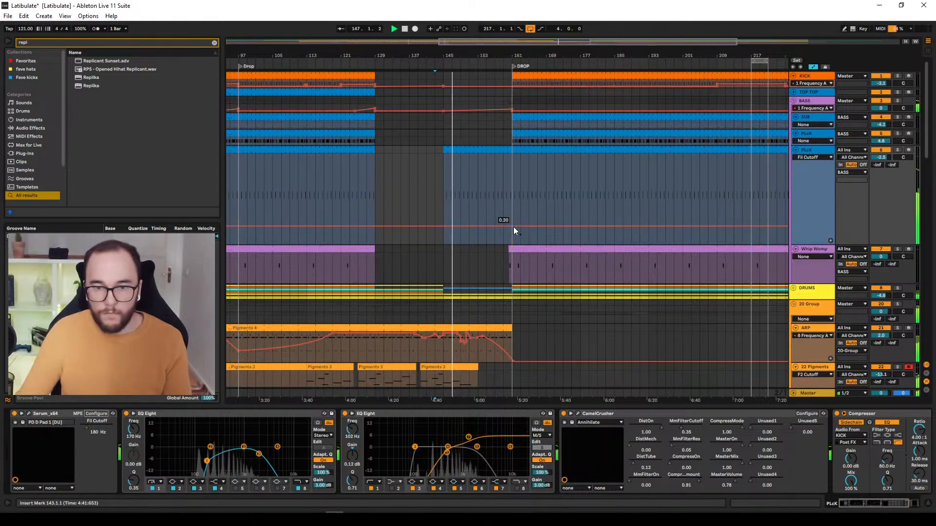
Dip the lower PLcK's Fil Cutoff automation to its minimum from bar 145 to about bar 152 and trim the clip's start to 153.1.1.
drag(444, 226, 443, 244)
click(423, 229)
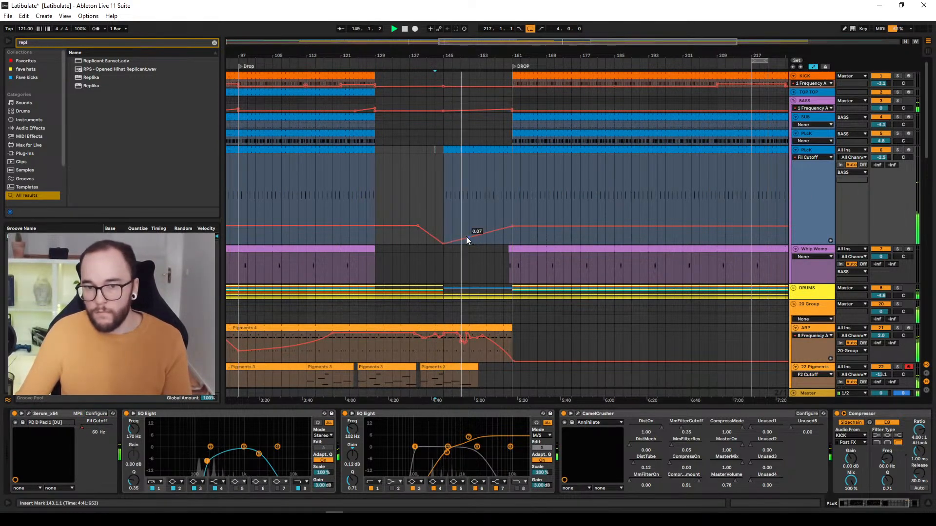
drag(443, 177, 477, 158)
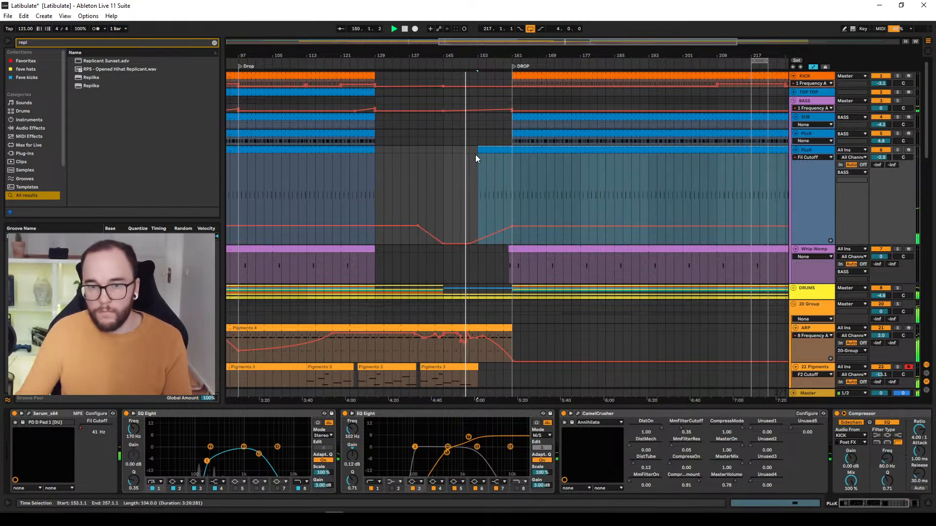
Raise the lower PLcK's Fil Cutoff automation at the second drop to 0.22.
drag(512, 225, 506, 222)
right_click(513, 226)
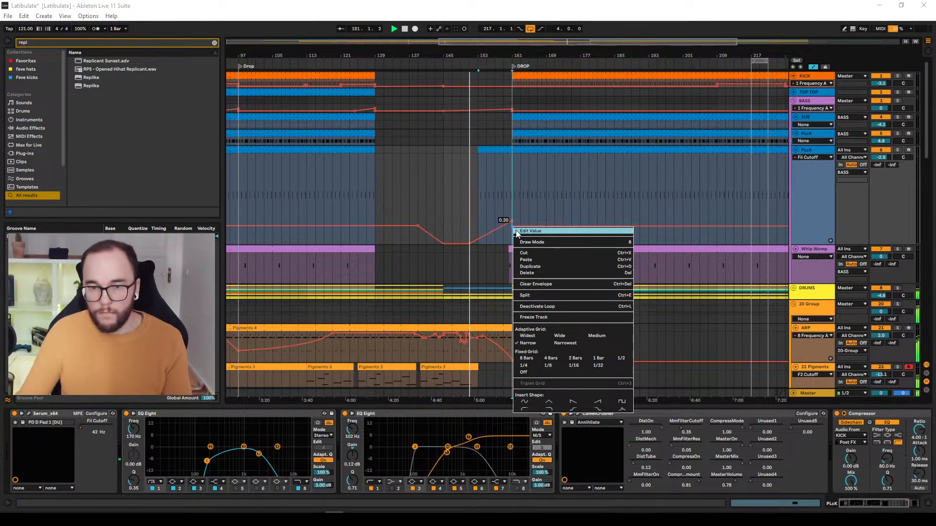
click(516, 230)
text(0.22)
key(Return)
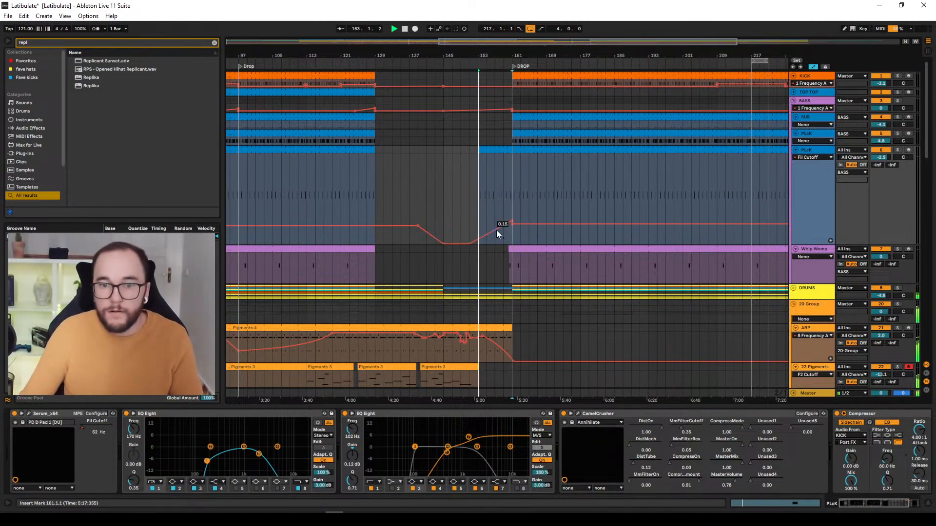
ctrl+scroll(490, 214, up, 3)
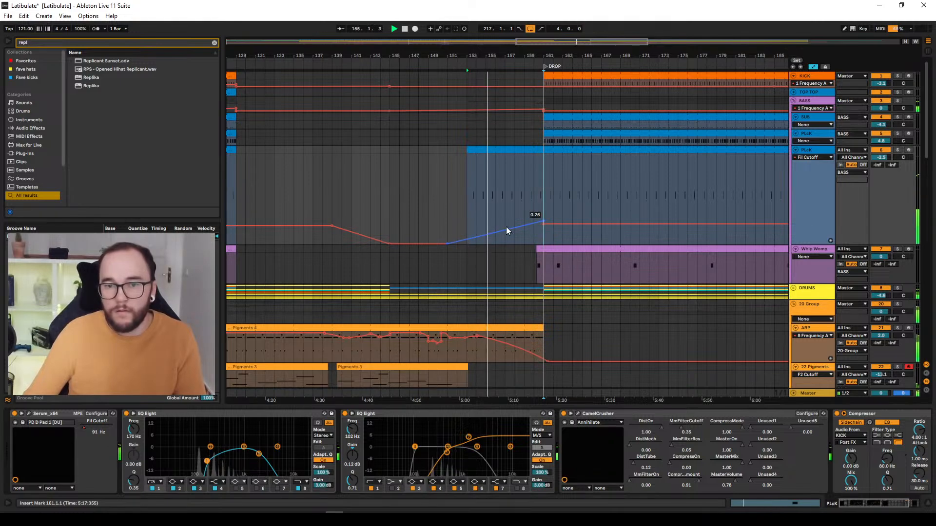
Extend the end of the last Pigments 3 clip on the 22 Pigments track to 155.1.1 and open its notes.
scroll(505, 233, down, 10)
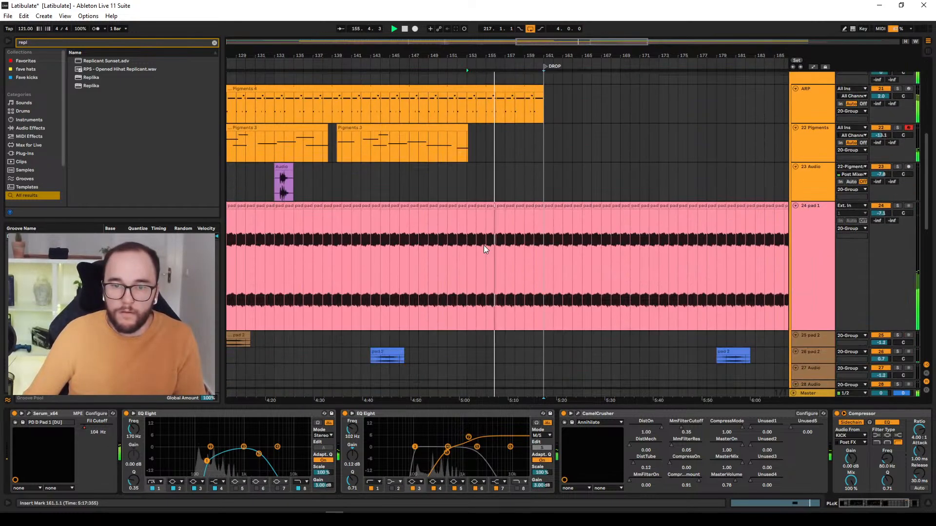
click(458, 128)
drag(466, 129, 486, 129)
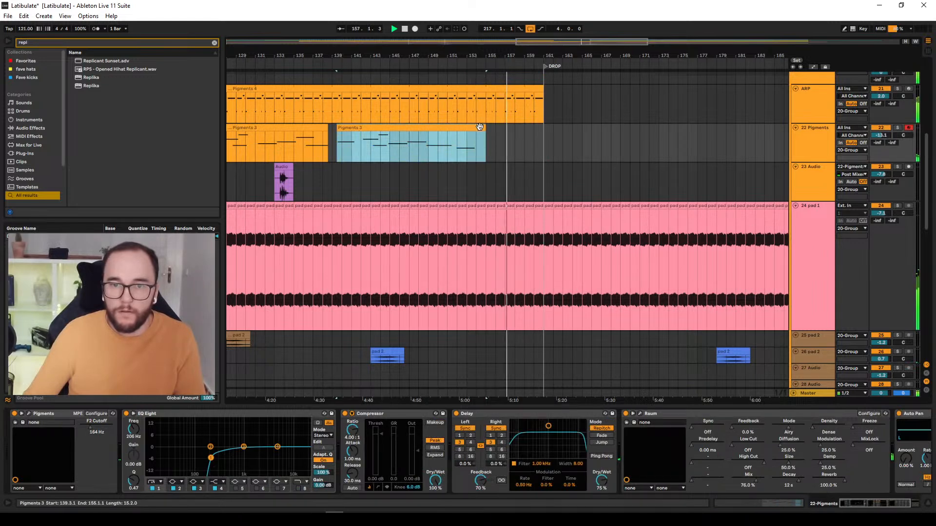
double_click(475, 141)
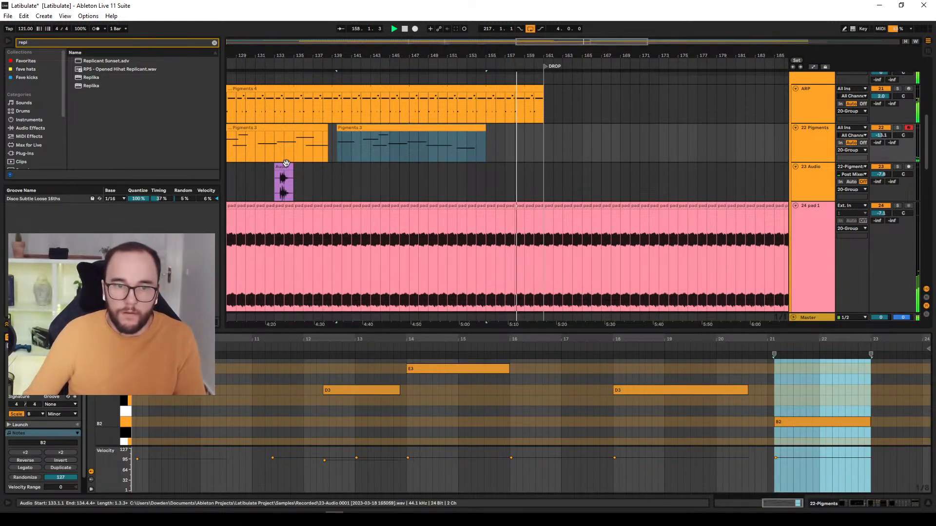
Copy the short Audio clip on the 23 Audio track to 158.1.1 and to the second drop at 161.1.1.
click(516, 180)
key(ctrl+v)
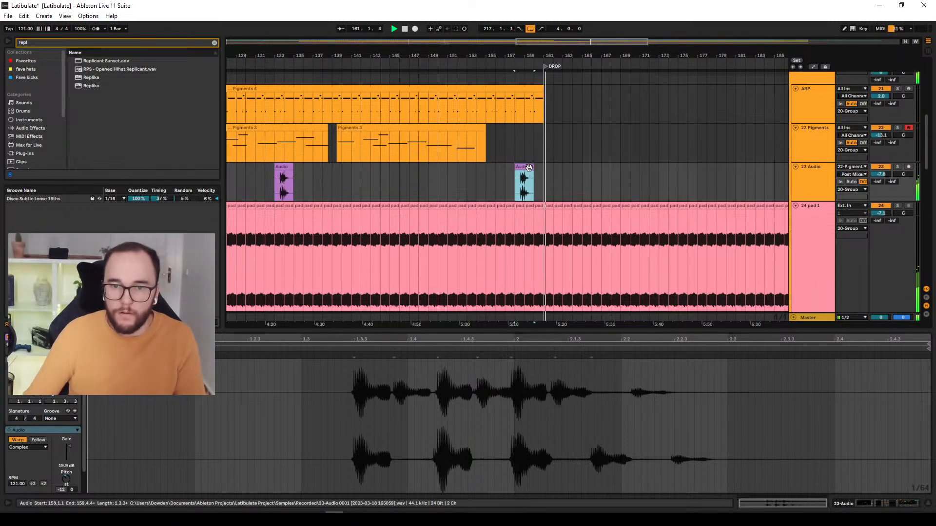
click(553, 173)
key(ctrl+v)
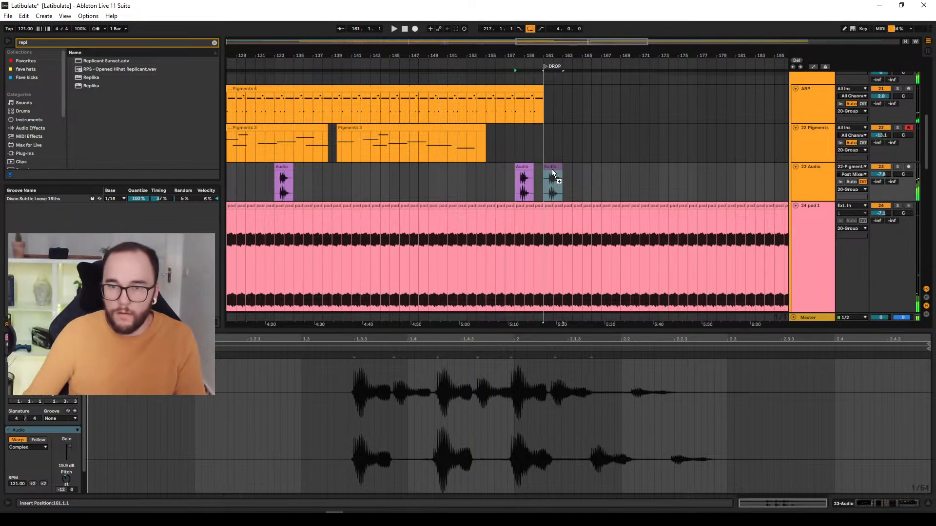
Stretch the copied Audio clip before the second drop to span 151.1.1 to 159.4.4.
drag(553, 170, 496, 169)
key(plus)
key(minus)
key(space)
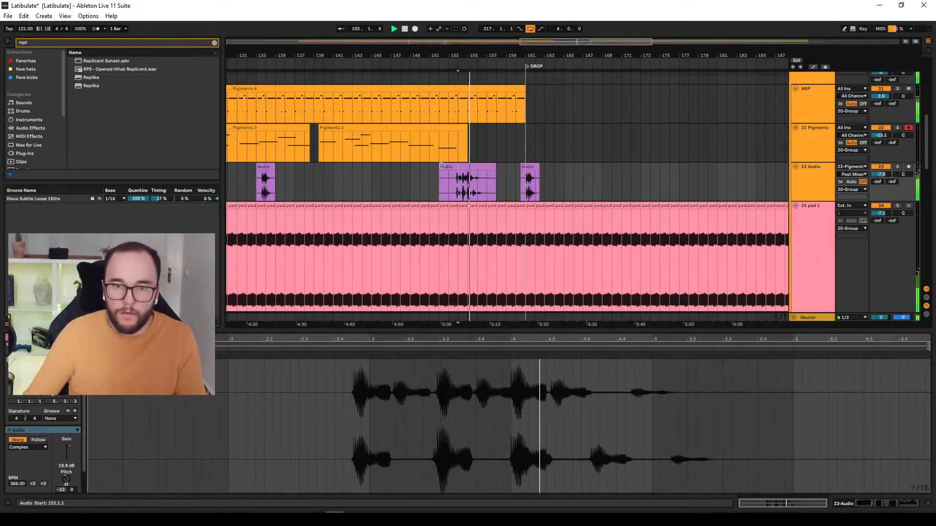
drag(440, 166, 480, 167)
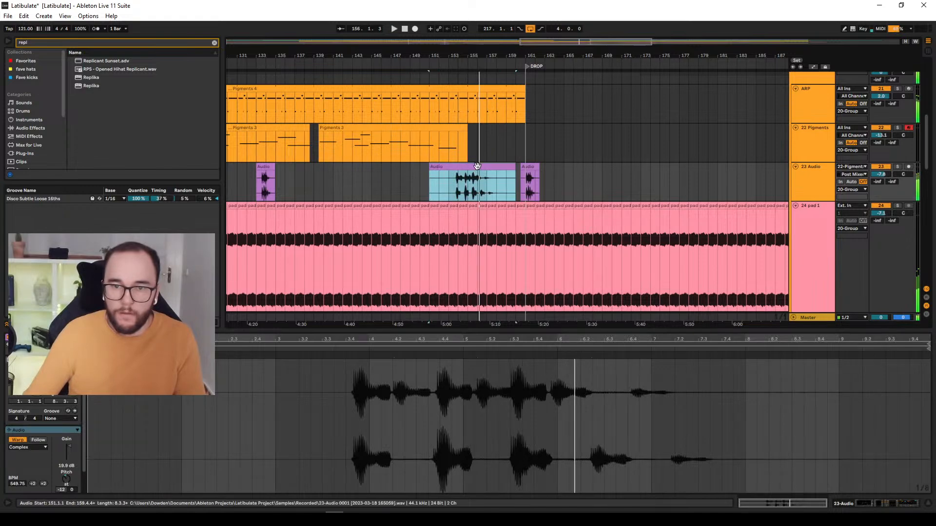
Reset the stretched Audio clip's pitch to 0 semitones and play it from 151.1.1.
key(space)
double_click(68, 480)
key(space)
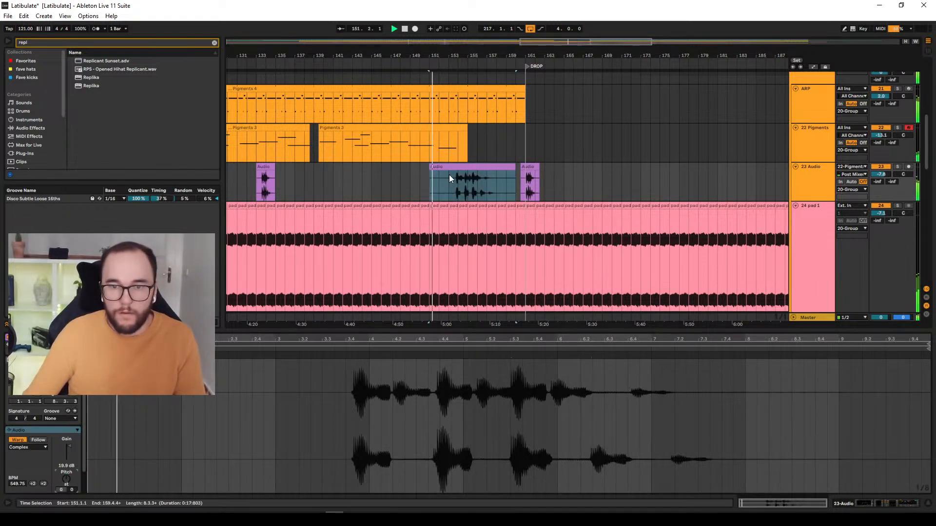
Search the library for riser and preview the sample 005 Snare Riser 120bpm.
scroll(453, 173, down, 6)
scroll(453, 177, down, 4)
key(ctrl+f)
text(riser)
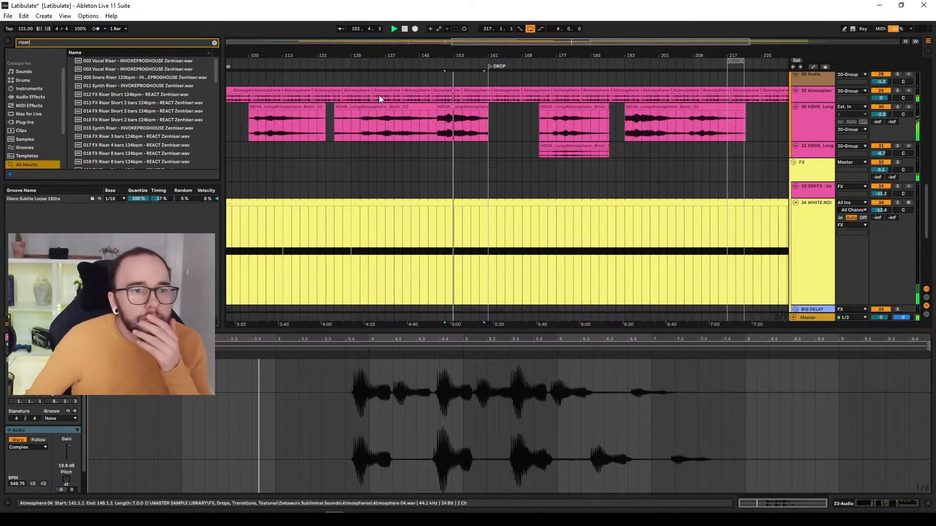
click(174, 78)
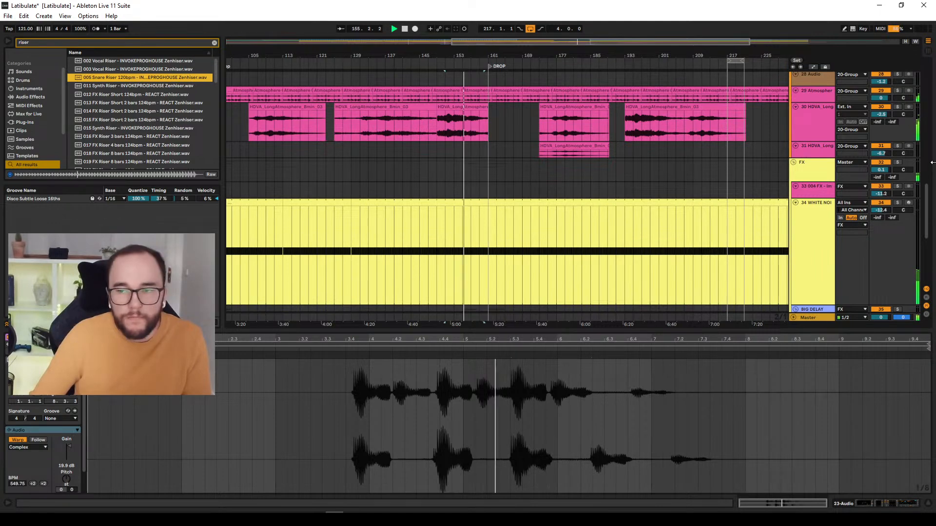
Unfold the DRUMS group and look over its tracks around the second drop.
scroll(922, 155, up, 5)
scroll(921, 155, up, 5)
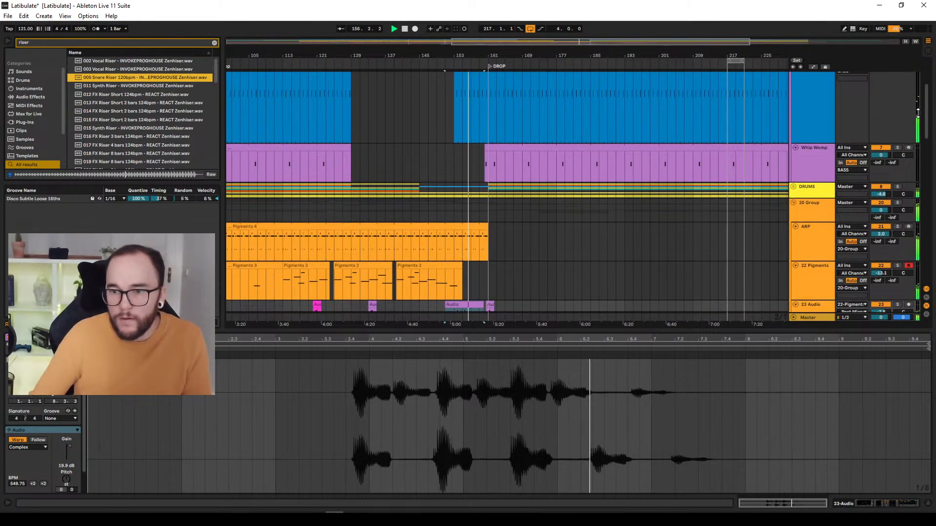
click(794, 188)
scroll(480, 204, down, 2)
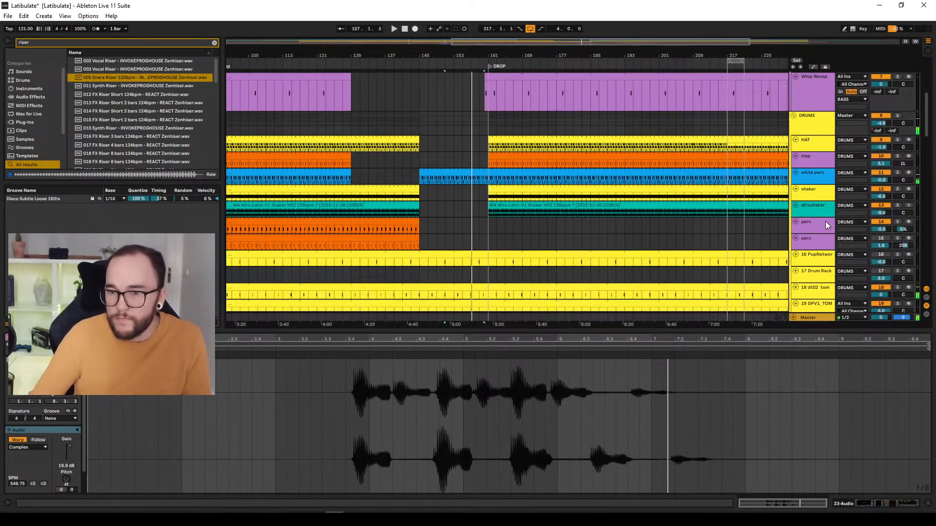
right_click(812, 161)
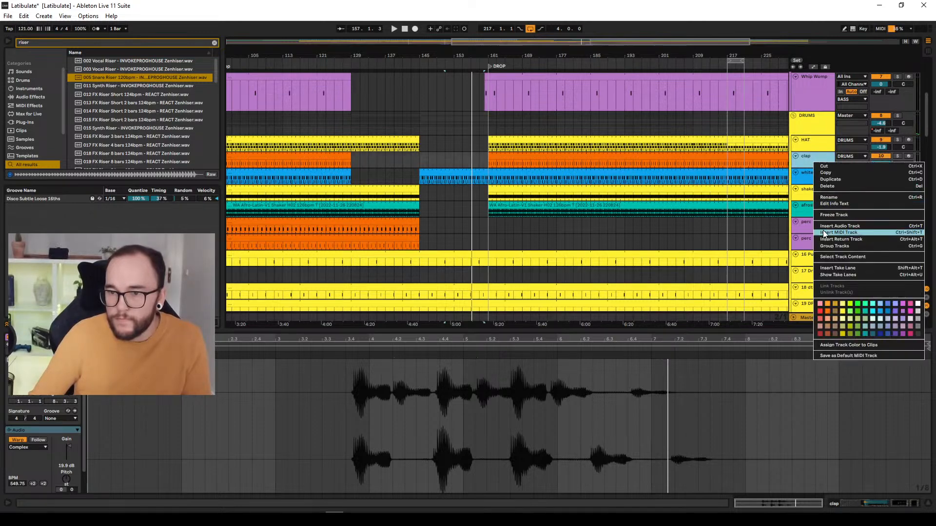
click(724, 229)
Select the empty 39 Audio track in the FX group.
scroll(723, 232, down, 15)
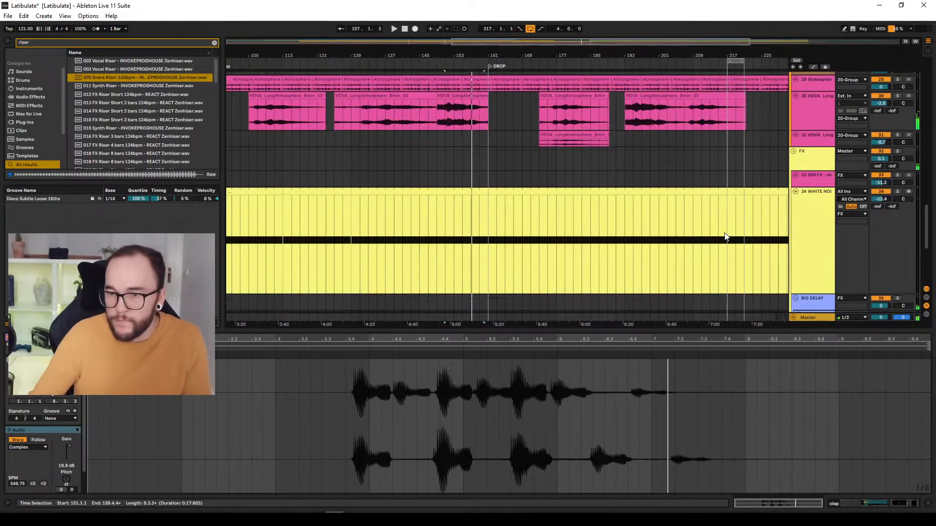
scroll(784, 259, down, 5)
right_click(806, 299)
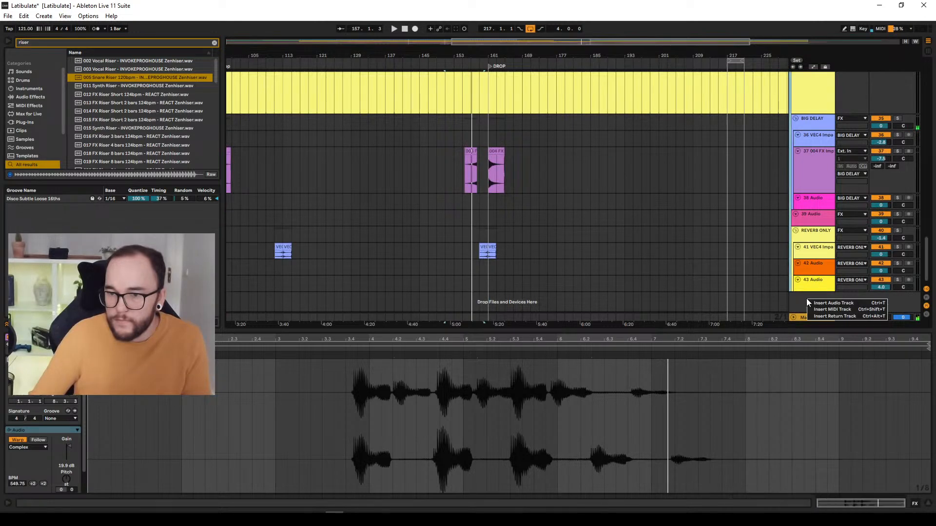
click(811, 214)
click(810, 213)
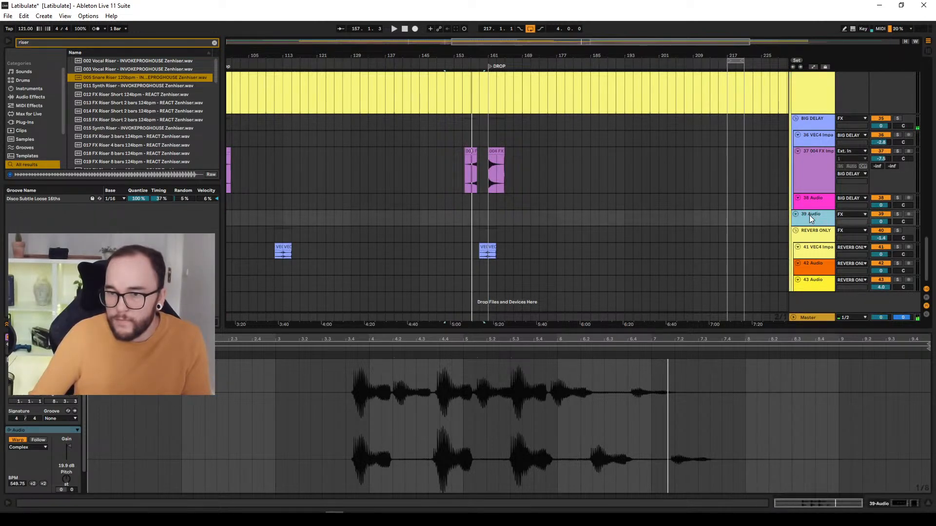
Search the library for snare and preview 001 Snare - MIRRORSTECHNO Zenhiser.wav.
key(ctrl+f)
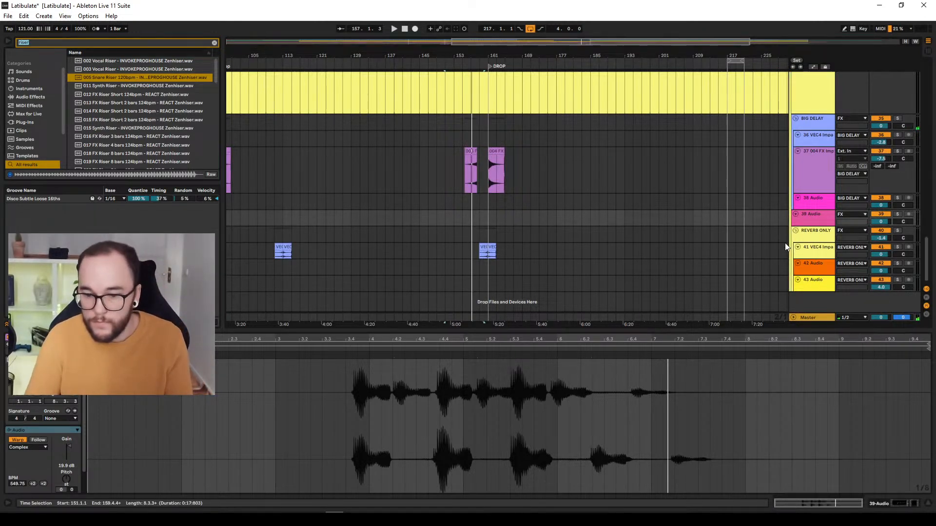
text(snare)
click(121, 95)
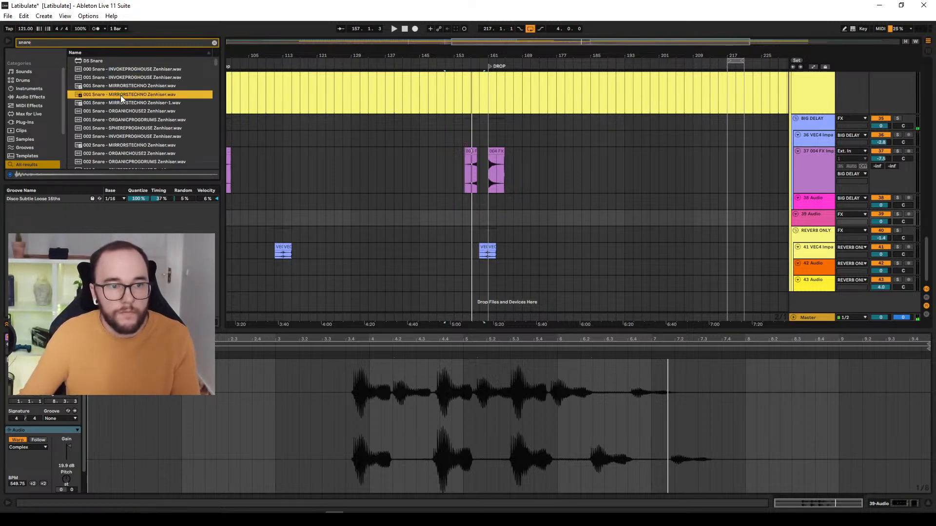
Rename the 39 Audio track as SNARE ROLL.
click(817, 223)
key(ctrl+f)
text(r)
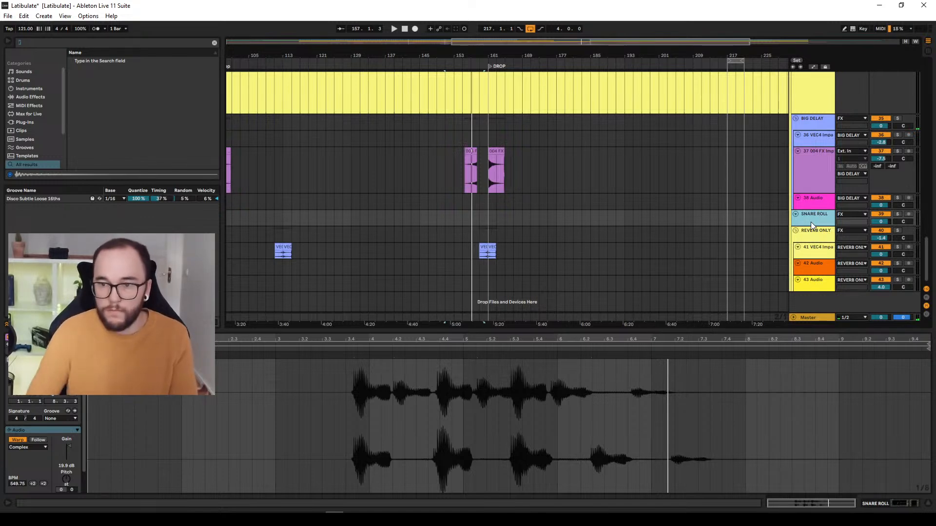
Search for snare again and preview the ORGANICHOUSE2, MIRRORSTECHNO and 002 INVOKEPROGHOUSE snare samples.
click(52, 43)
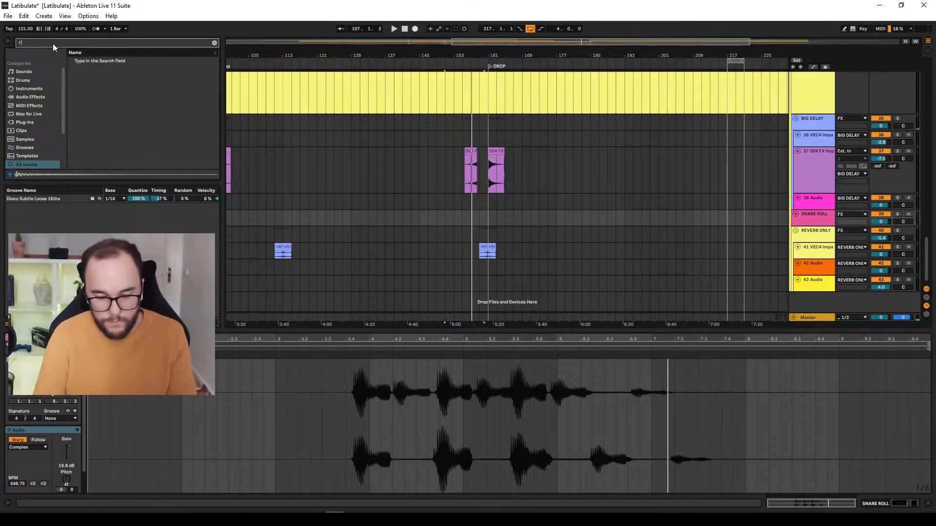
text(snare)
click(203, 111)
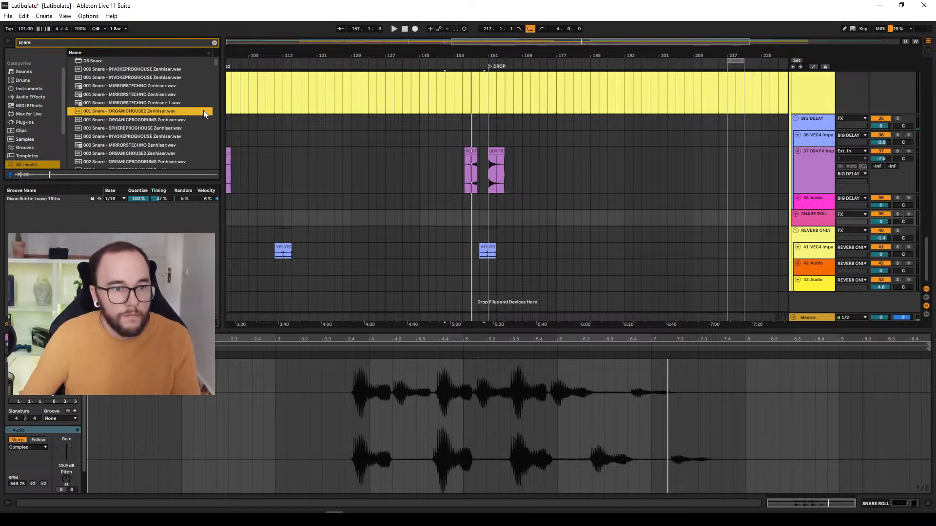
click(128, 105)
click(129, 87)
click(132, 136)
Search the library for clap samples.
key(ctrl+f)
text(c)
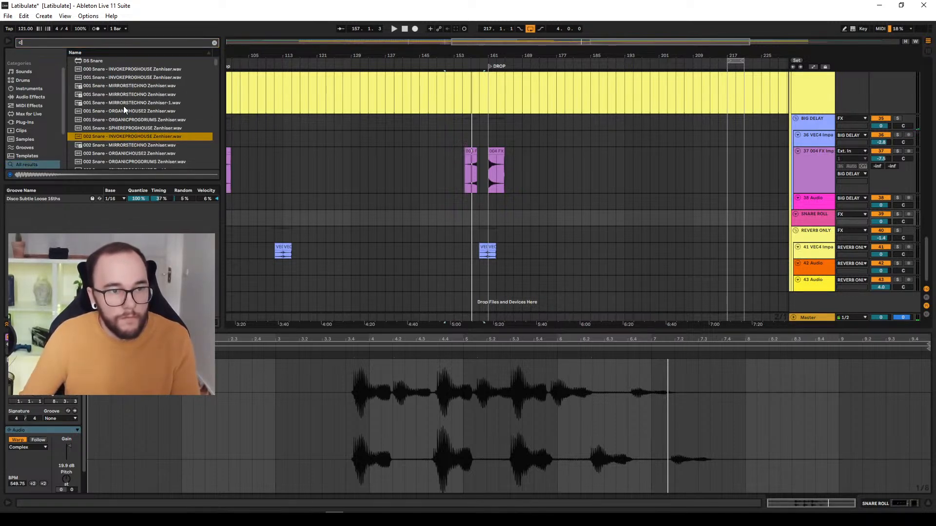
text(lap)
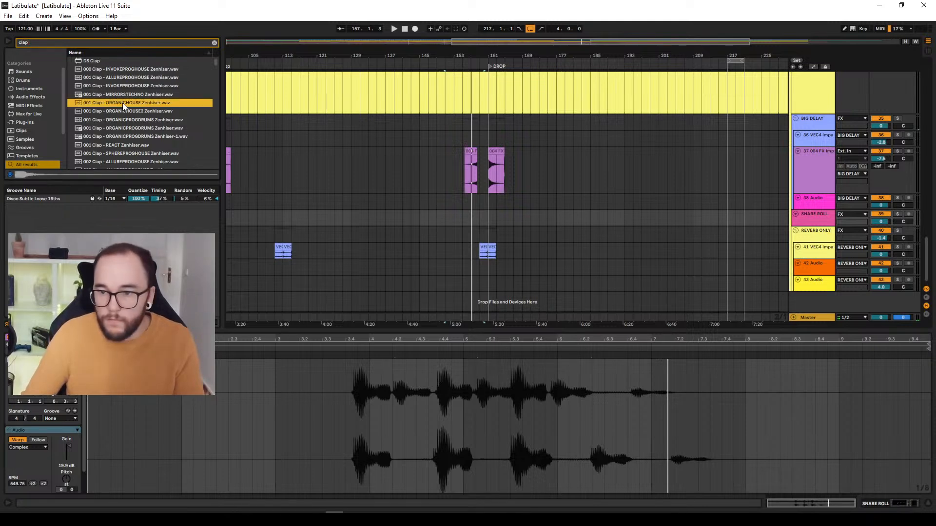
Place the 001 Clap - ORGANICHOUSE2 Zenhiser.wav sample at bar 157 on the SNARE ROLL track and play from bar 155.
click(122, 113)
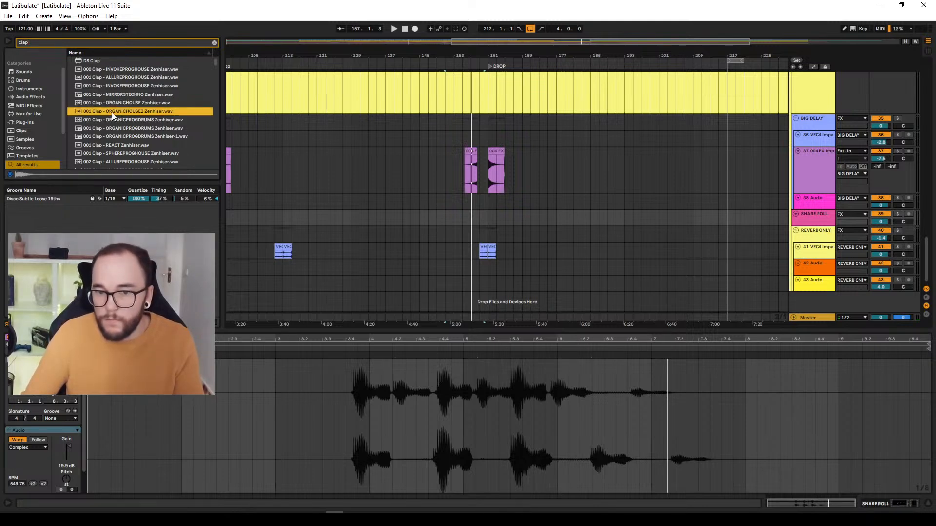
drag(473, 221, 472, 220)
scroll(472, 220, up, 5)
click(431, 219)
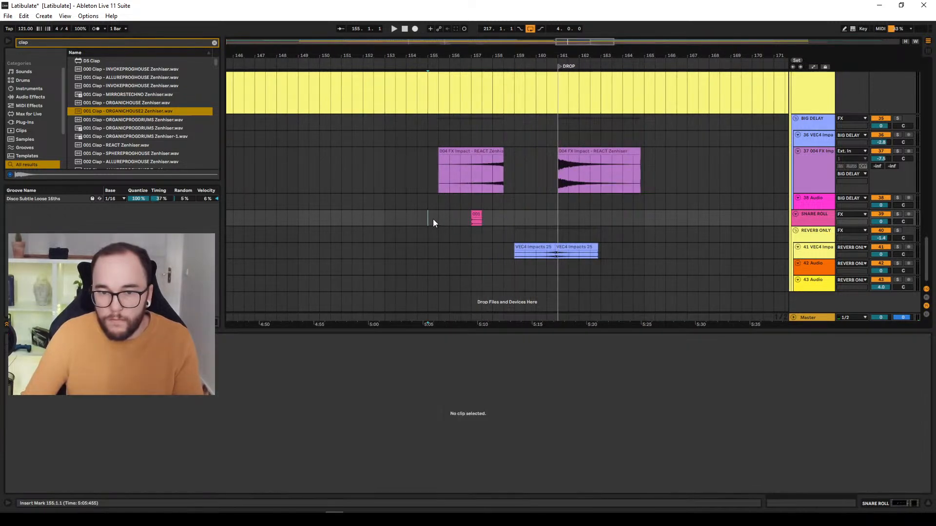
key(space)
Try repeating the half-bar clap clip along the SNARE ROLL track up to the drop.
click(477, 215)
scroll(483, 213, up, 4)
key(ctrl+d)
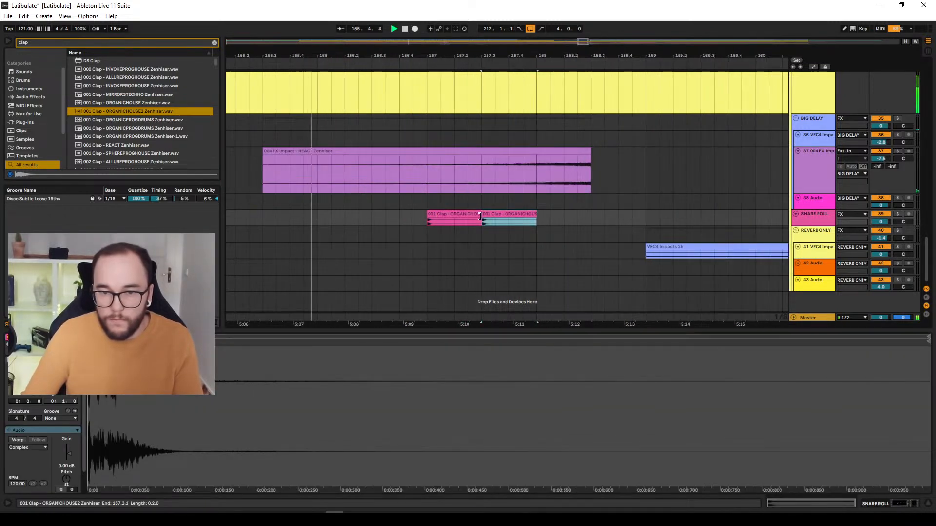
key(ctrl+d)
scroll(494, 217, down, 10)
key(ctrl+d)
key(ctrl+d)
key(ctrl+d)
key(ctrl+d)
key(ctrl+d)
key(ctrl+d)
scroll(503, 222, up, 8)
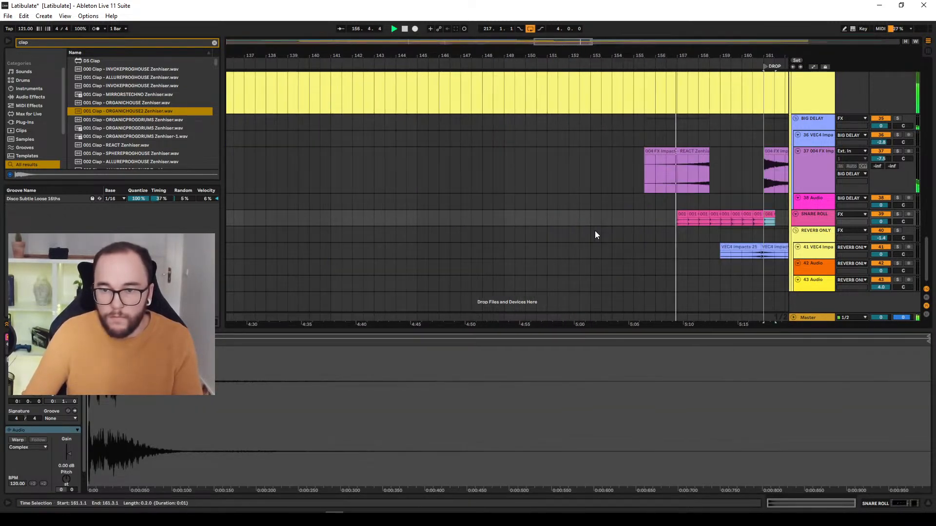
Delete the repeated half-bar clap clips, keeping only the first one at bar 157.
scroll(595, 233, right, 4)
drag(539, 216, 469, 220)
scroll(453, 214, up, 8)
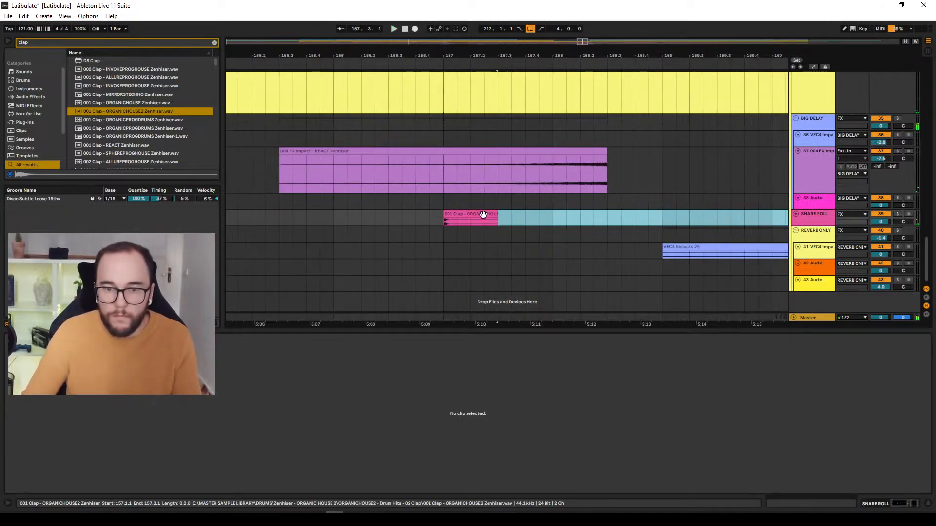
key(Delete)
Shorten the clap clip at bar 157 to one beat and repeat it up to the drop at bar 161.
click(486, 214)
drag(497, 215, 470, 214)
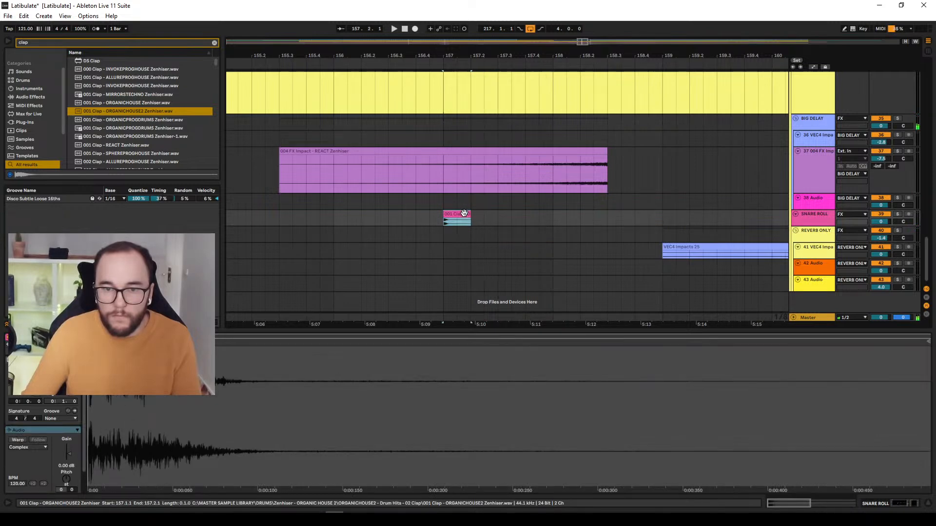
key(ctrl+d)
key(ctrl+d)
key(ctrl+d)
shift+click(459, 213)
scroll(461, 249, down, 8)
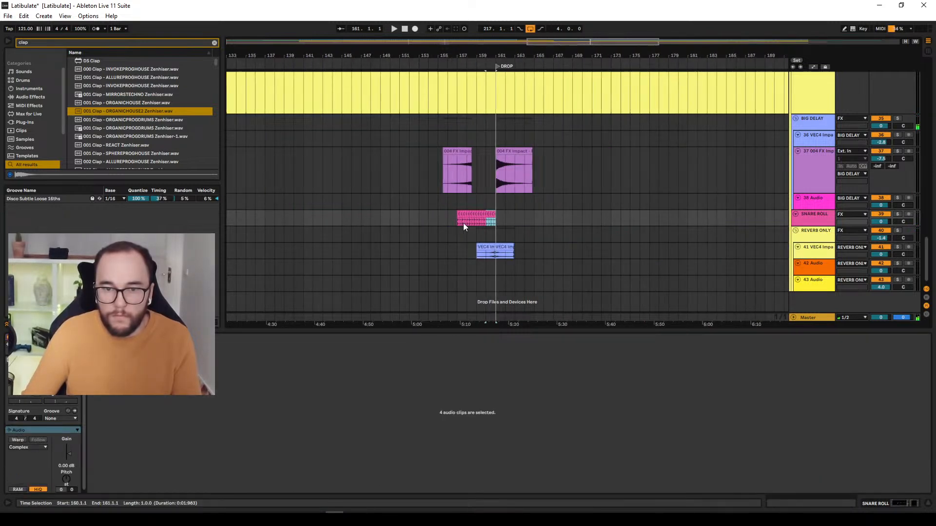
Copy the one-beat claps four bars earlier so the roll starts at bar 153, and play it from there.
click(459, 215)
shift+click(494, 214)
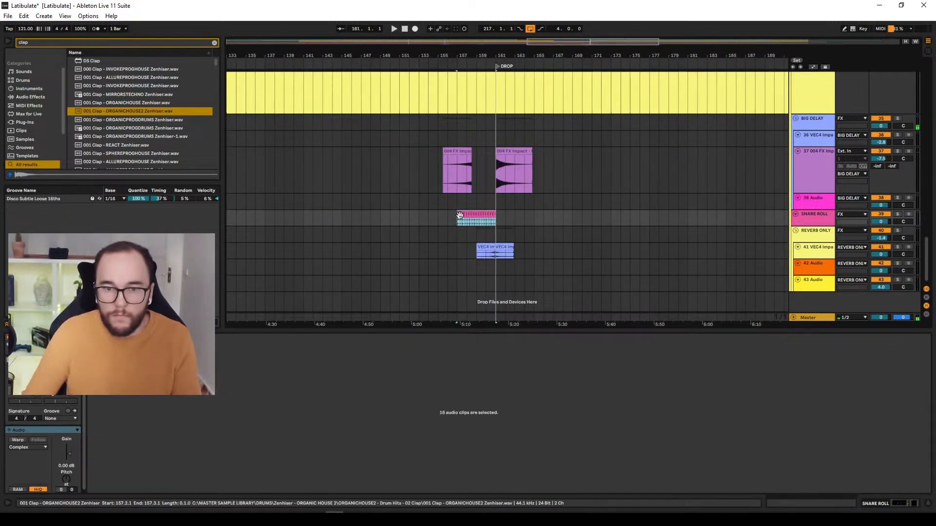
drag(459, 216, 419, 215)
click(420, 215)
key(space)
scroll(424, 234, up, 3)
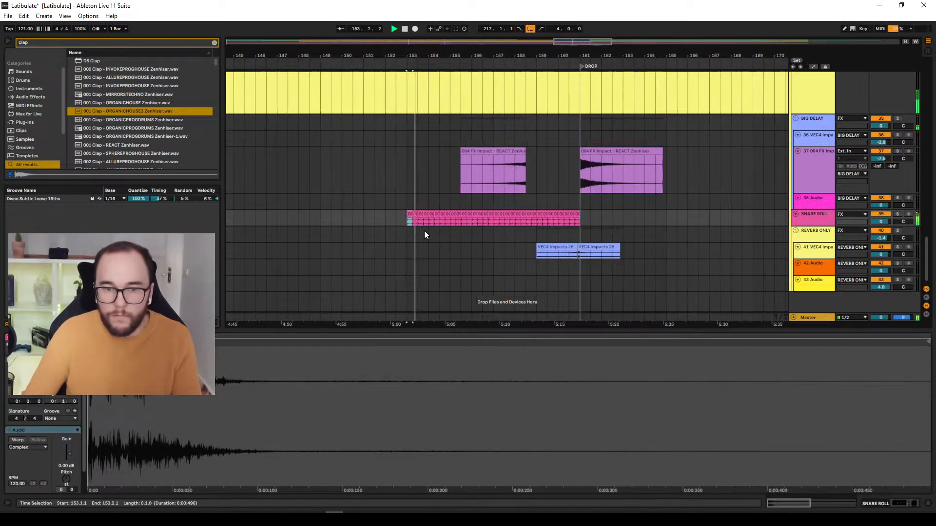
Raise the low-cut frequency in the SNARE ROLL track's EQ Eight to 653 Hz while listening to the roll.
double_click(825, 214)
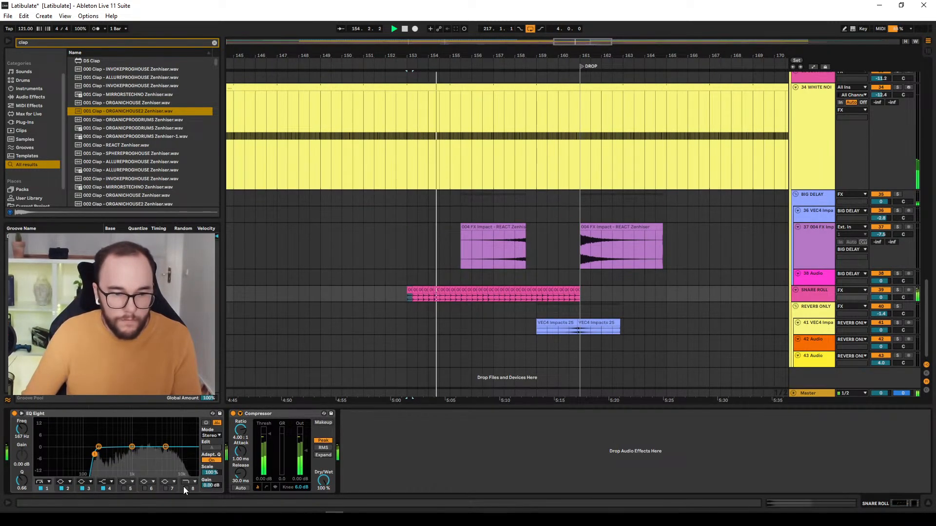
drag(109, 460, 122, 457)
key(space)
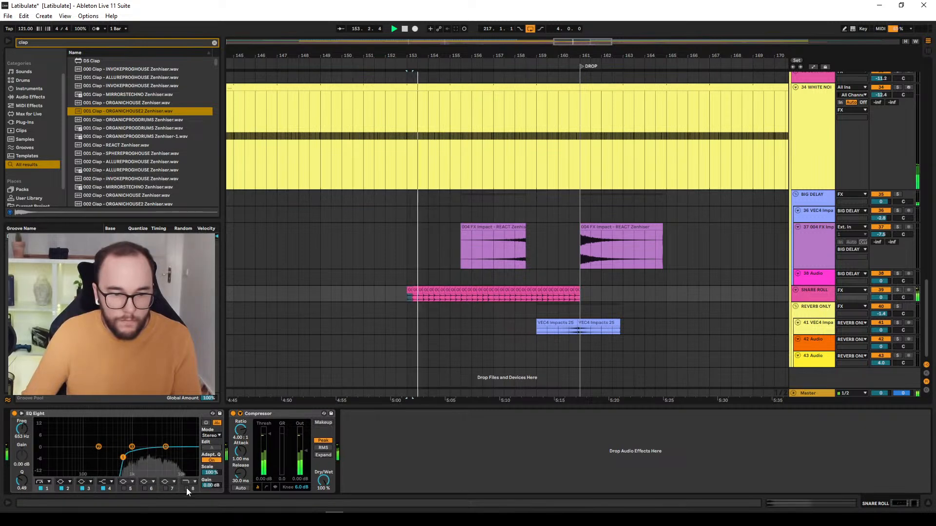
key(space)
Add a Reverb to the SNARE ROLL track, with its input filter set to low cut only at about 5.46 kHz.
key(ctrl+f)
text(rev)
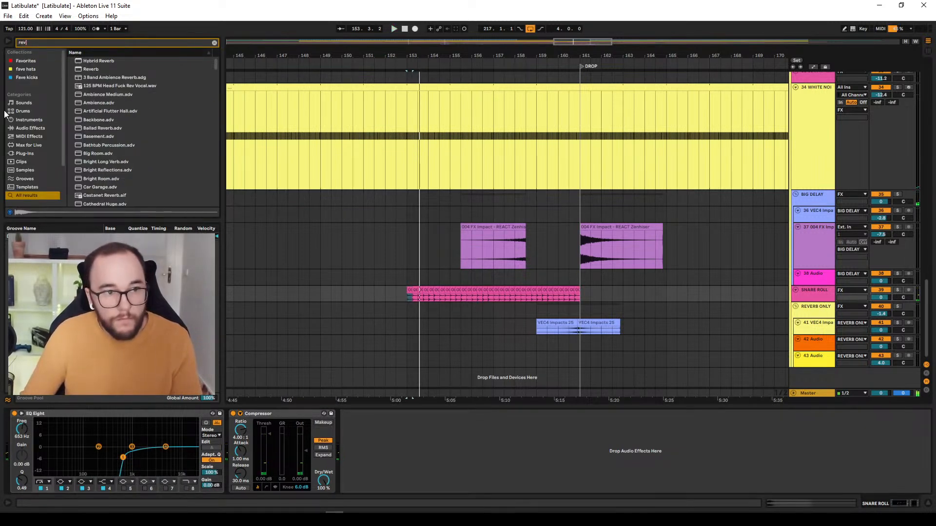
key(Return)
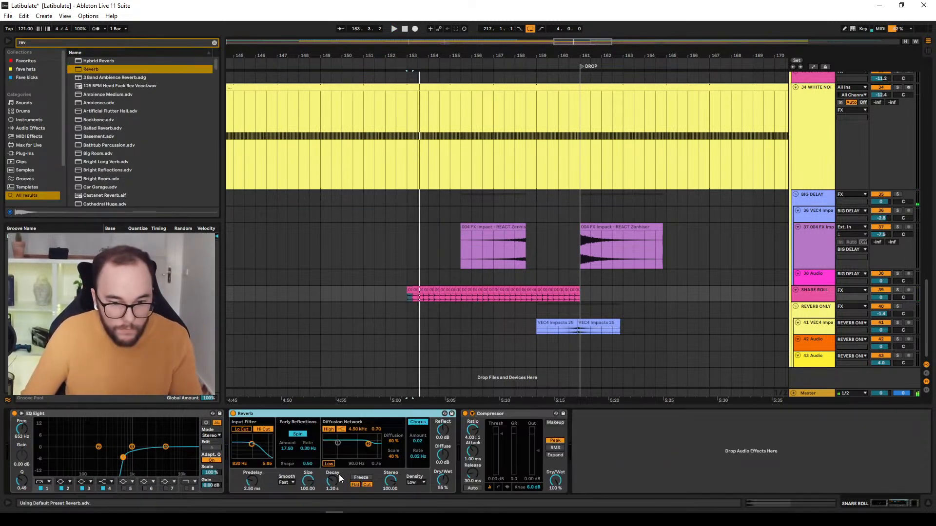
click(263, 430)
click(246, 430)
drag(252, 445, 263, 445)
key(space)
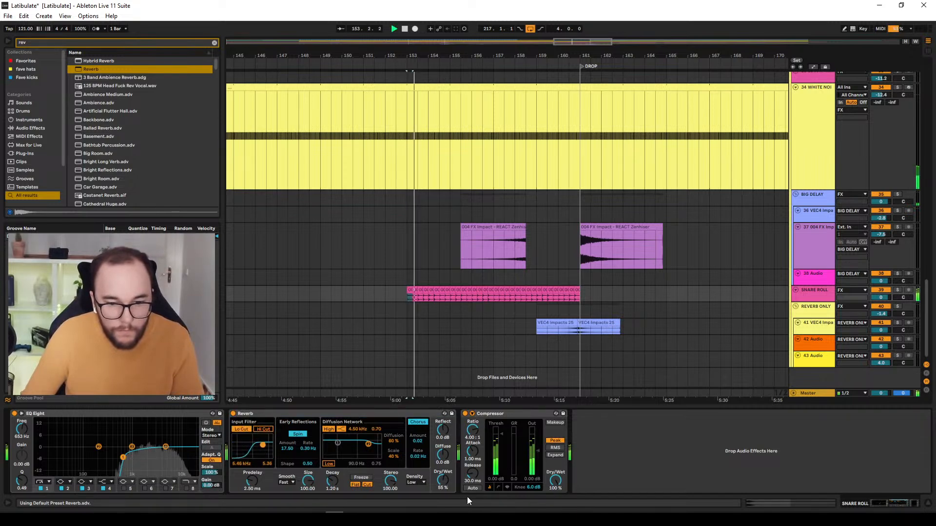
Set the snare roll reverb's decay to 3.79 s and its dry/wet mix to 68%.
drag(445, 483, 446, 439)
drag(335, 481, 336, 451)
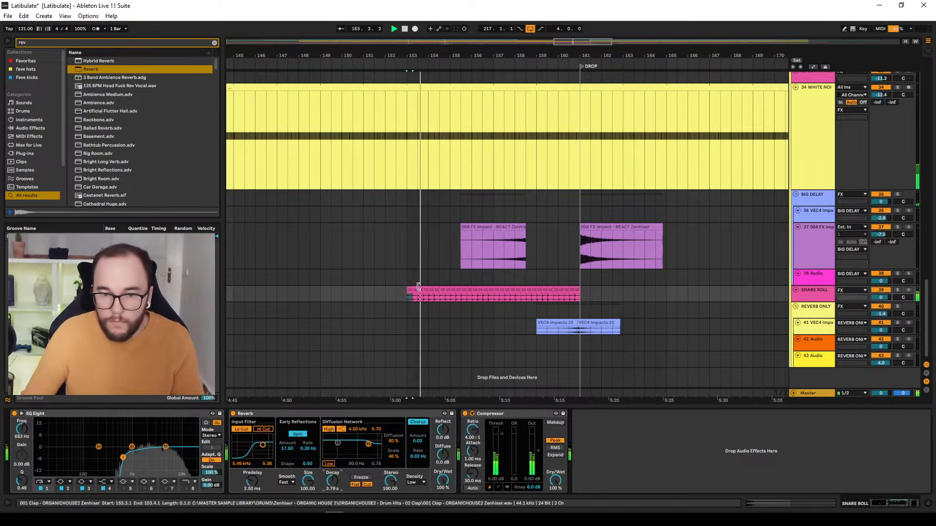
drag(443, 481, 442, 511)
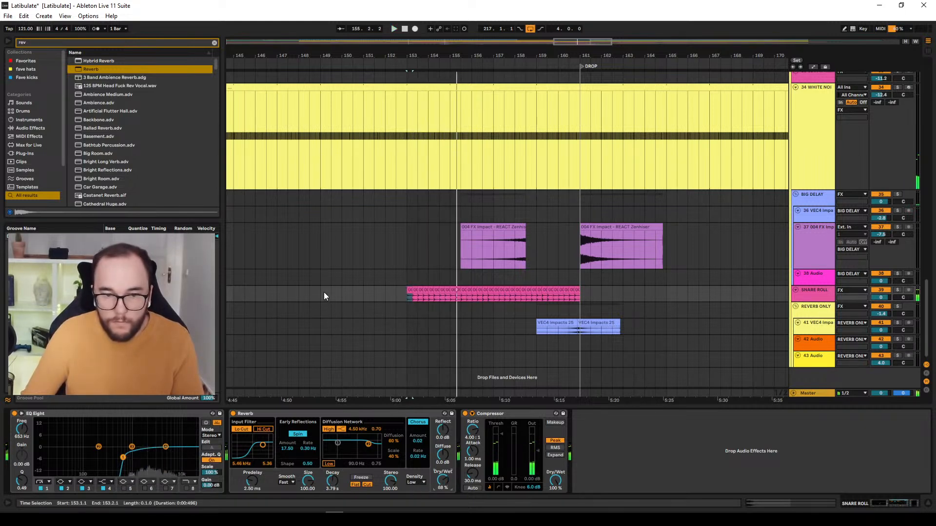
Extend the snare roll back to bar 149 by copying its clap clips four bars earlier.
shift+click(412, 290)
drag(409, 290, 328, 290)
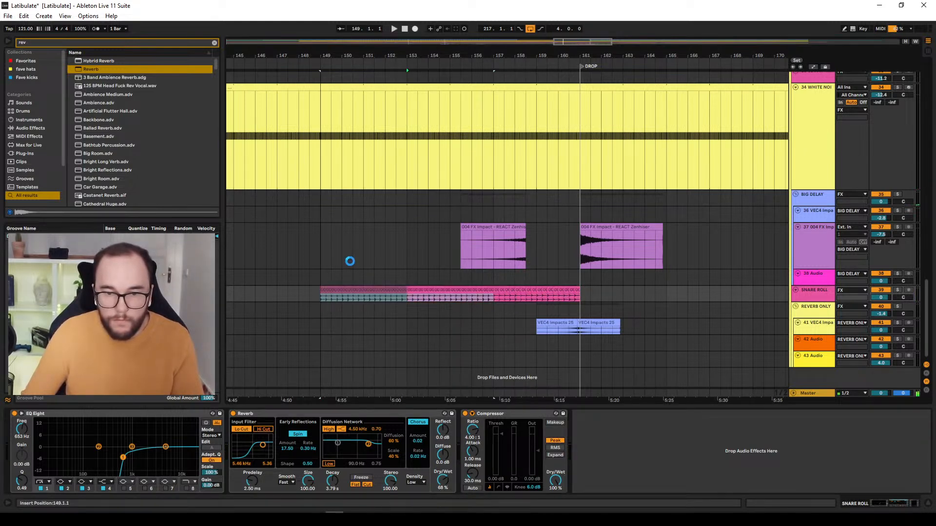
click(353, 261)
drag(581, 292, 508, 301)
scroll(498, 293, up, 3)
scroll(495, 291, up, 5)
scroll(508, 302, down, 5)
click(663, 289)
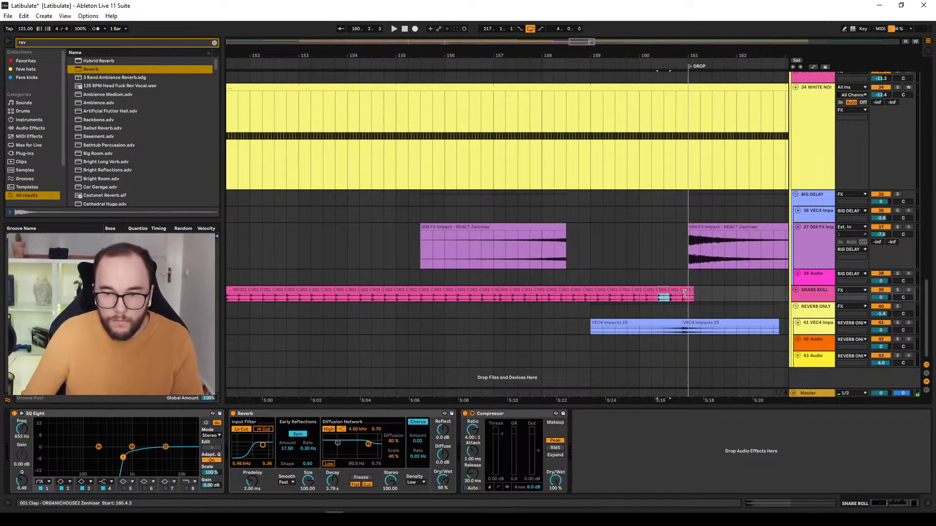
click(688, 290)
key(Delete)
key(space)
click(337, 266)
key(space)
key(ctrl+z)
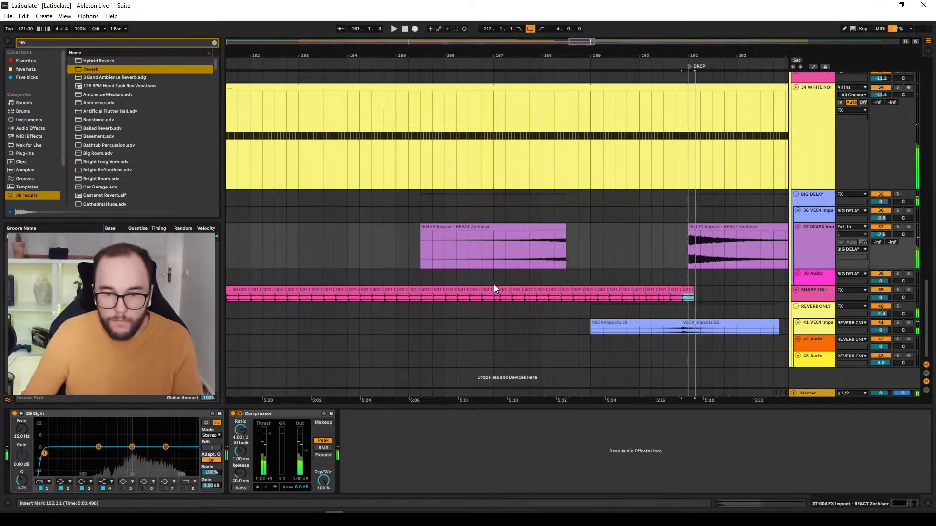
key(ctrl+z)
click(507, 290)
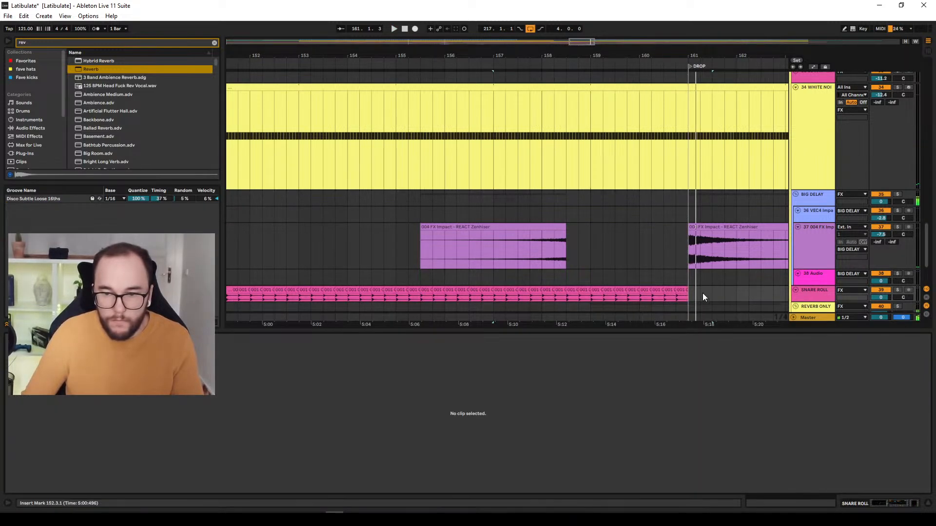
Offset the last four bars of clap clips half a beat later, leaving a half-beat clap at bar 157.
click(682, 290)
shift+click(496, 288)
drag(496, 288, 503, 291)
scroll(507, 291, up, 2)
scroll(503, 290, down, 3)
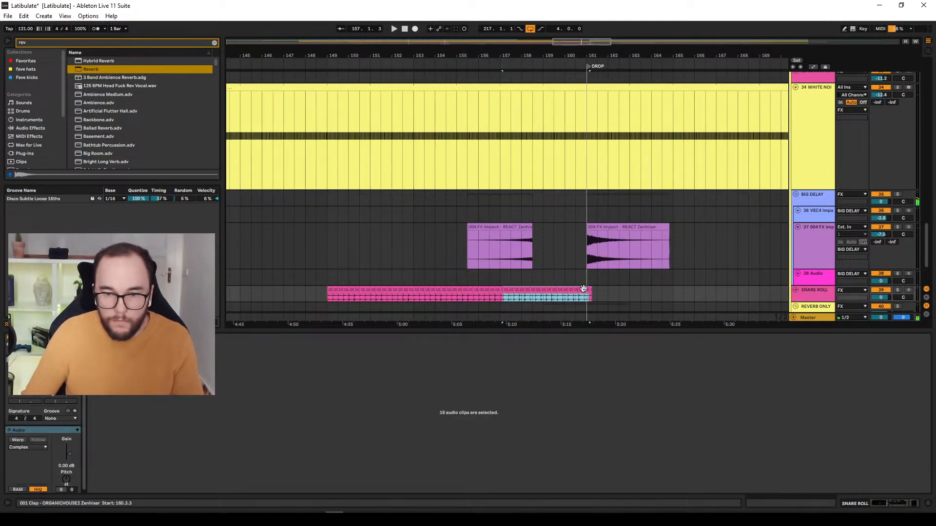
scroll(602, 295, up, 3)
Repeat the half-beat clap at bar 157 up to the drop to double the roll's speed over the last four bars.
click(506, 292)
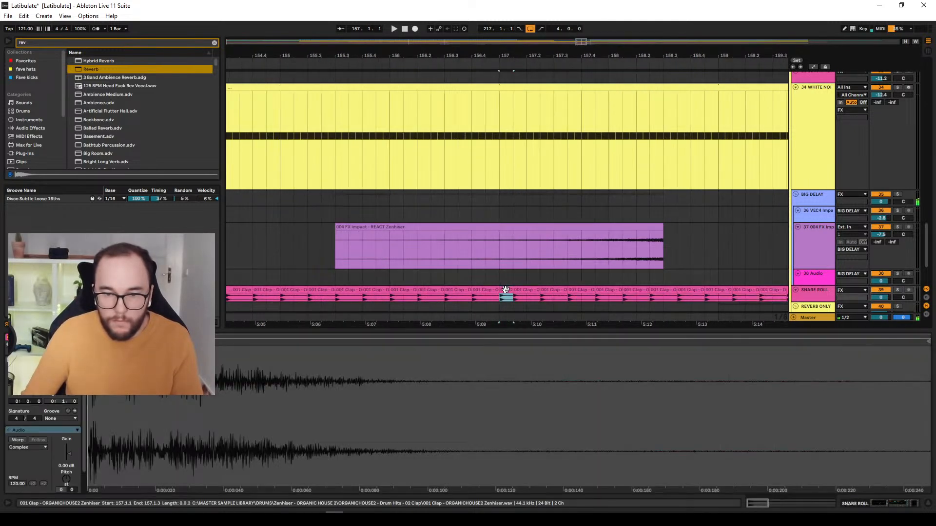
key(ctrl+d)
key(ctrl+d)
key(ctrl+d)
key(ctrl+d)
key(ctrl+d)
key(ctrl+d)
key(ctrl+d)
key(ctrl+d)
key(ctrl+d)
key(ctrl+d)
key(ctrl+d)
key(ctrl+d)
key(ctrl+d)
key(ctrl+d)
key(ctrl+d)
key(ctrl+d)
key(ctrl+d)
key(ctrl+d)
key(ctrl+d)
scroll(489, 285, down, 3)
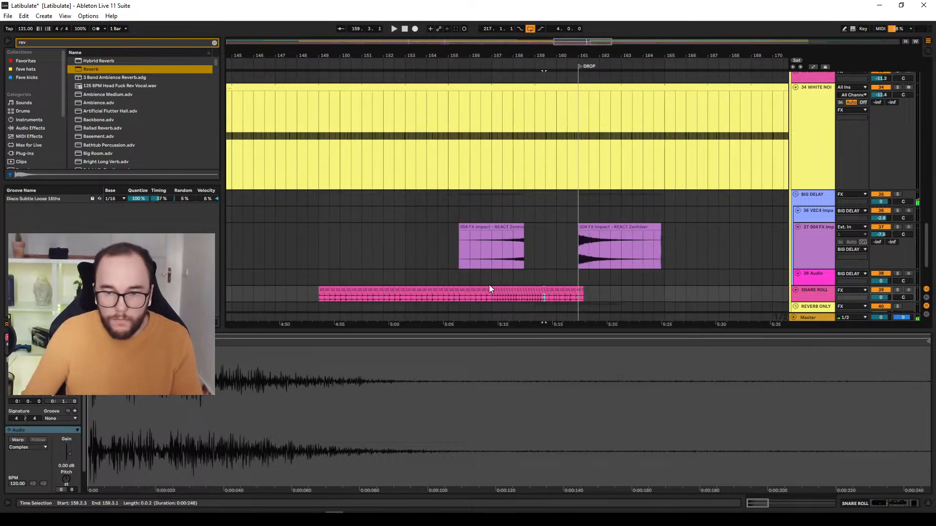
key(ctrl+d)
key(ctrl+d)
key(ctrl+d)
key(ctrl+d)
key(ctrl+d)
key(ctrl+d)
key(ctrl+d)
key(ctrl+d)
key(ctrl+d)
key(ctrl+d)
key(ctrl+d)
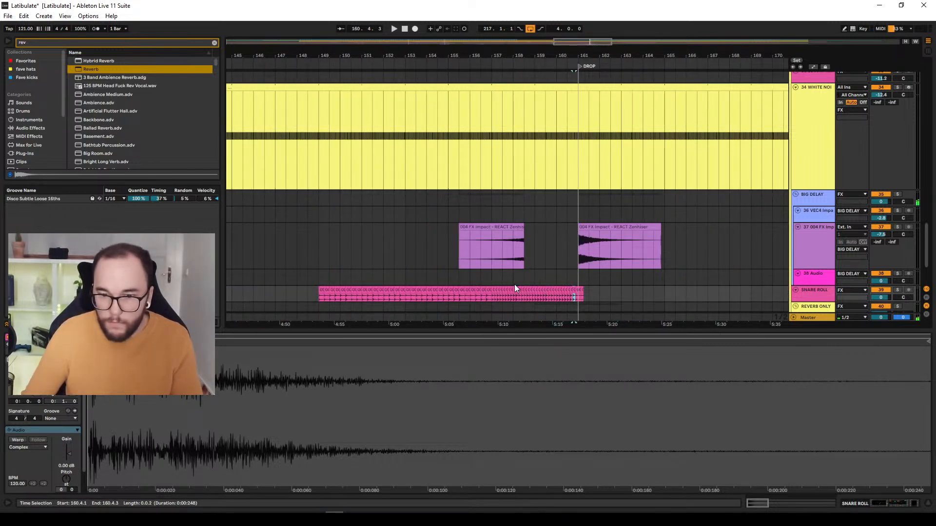
Delete the leftover half-beat clap after the drop and play the snare roll from bar 149.
click(595, 290)
scroll(585, 291, up, 3)
click(571, 291)
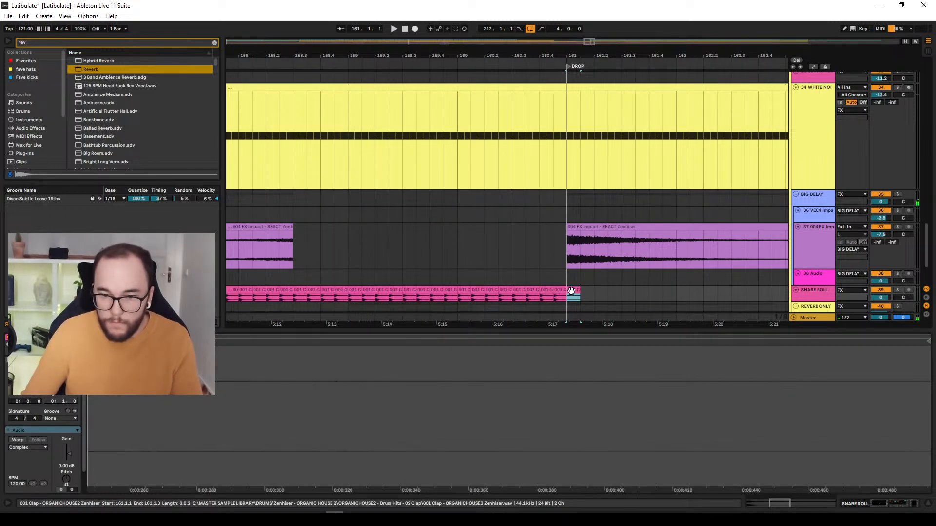
scroll(475, 277, down, 5)
click(422, 275)
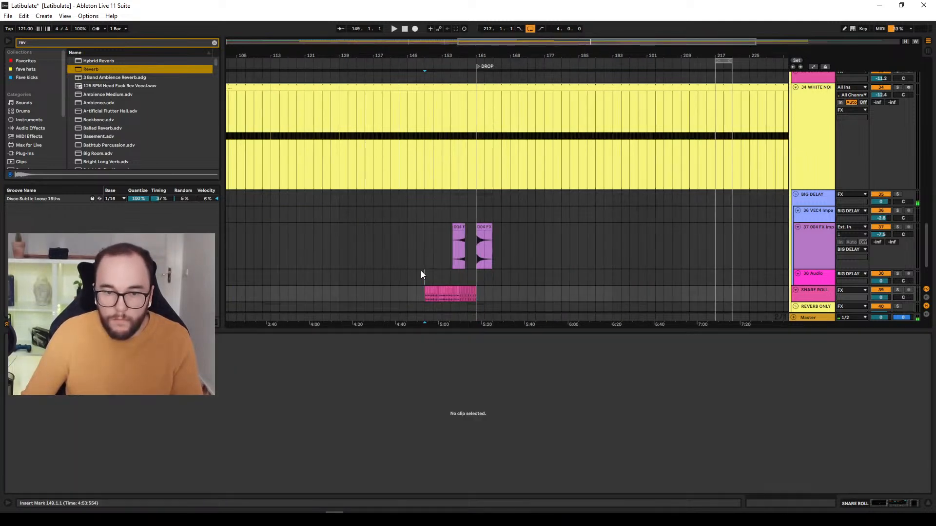
key(space)
scroll(415, 288, up, 3)
Automate the snare roll's EQ Eight output gain to rise from its lowest level at bar 149 to 0 dB at bar 157.
key(a)
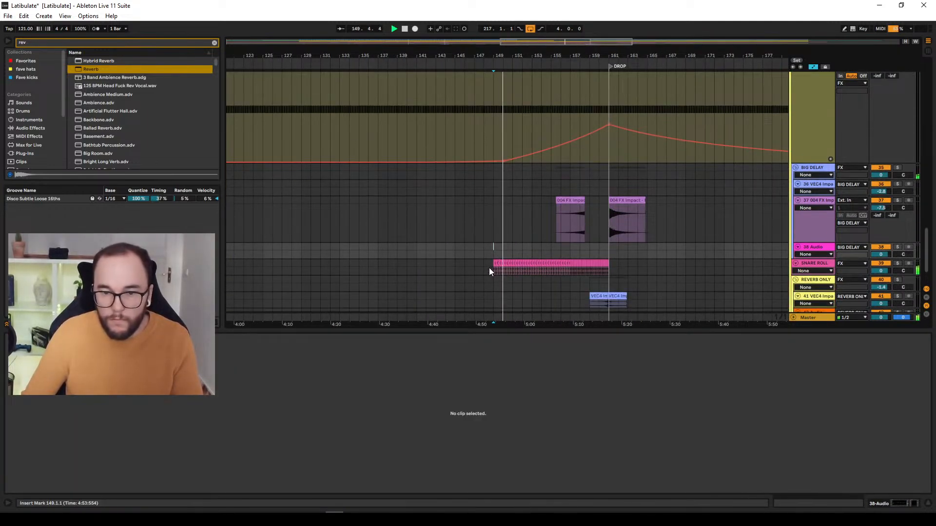
click(809, 263)
key(a)
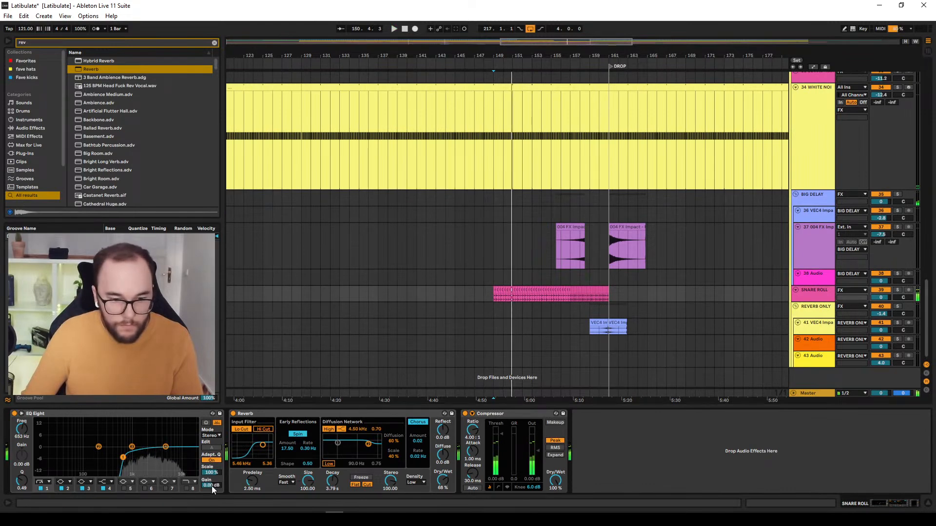
right_click(218, 446)
click(230, 450)
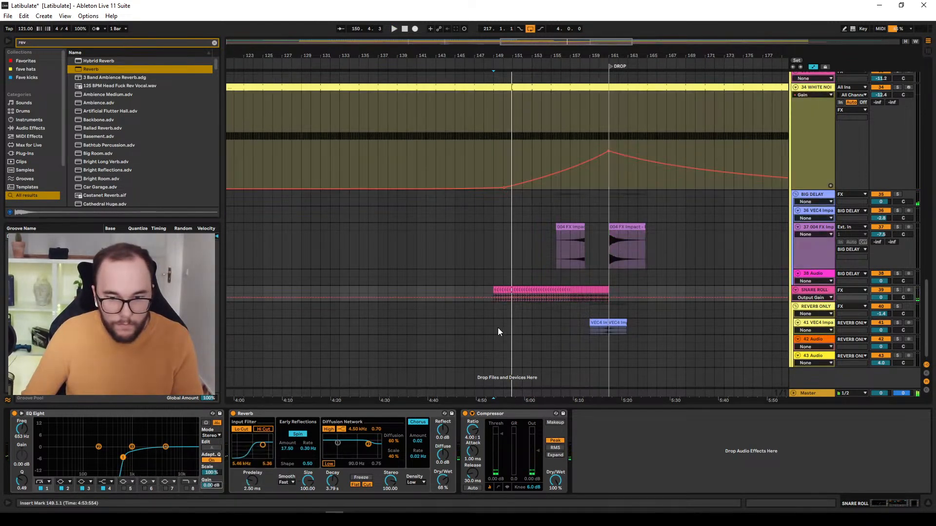
drag(814, 301, 814, 339)
scroll(561, 292, down, 1)
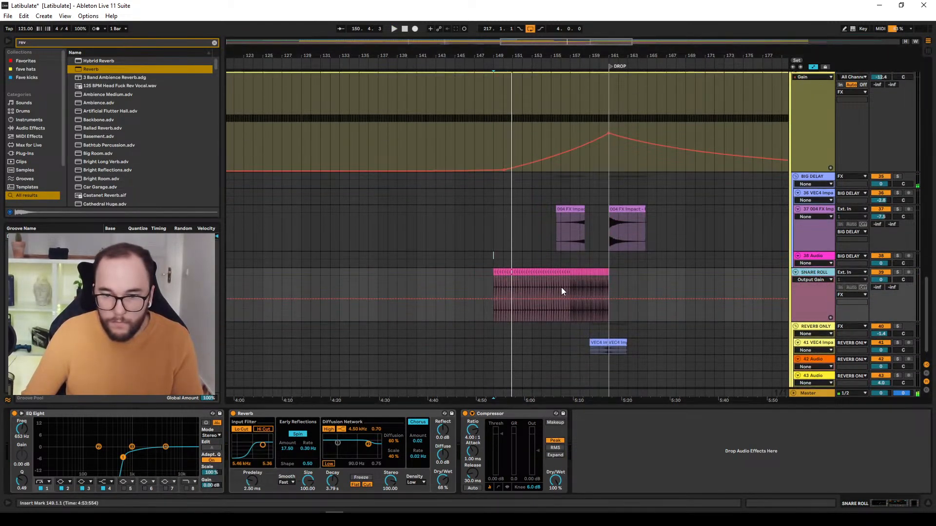
drag(498, 301, 495, 316)
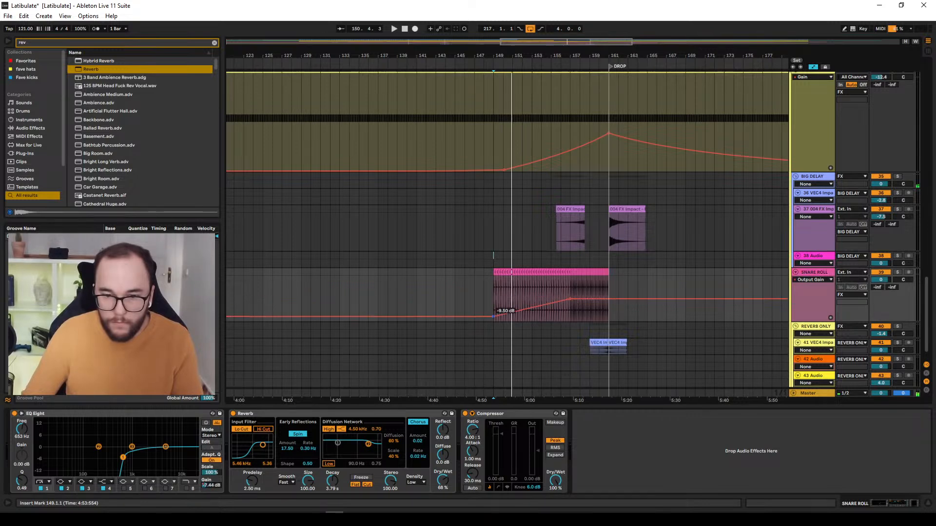
Automate the snare roll's reverb Dry/Wet to fall from a higher amount at bar 149 to 68% at bar 157, and play from bar 149.
right_click(449, 479)
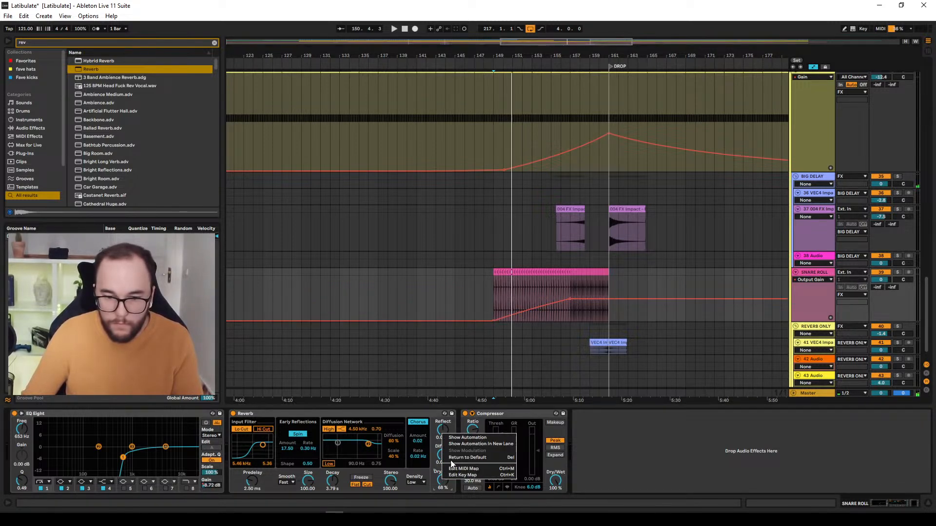
click(455, 436)
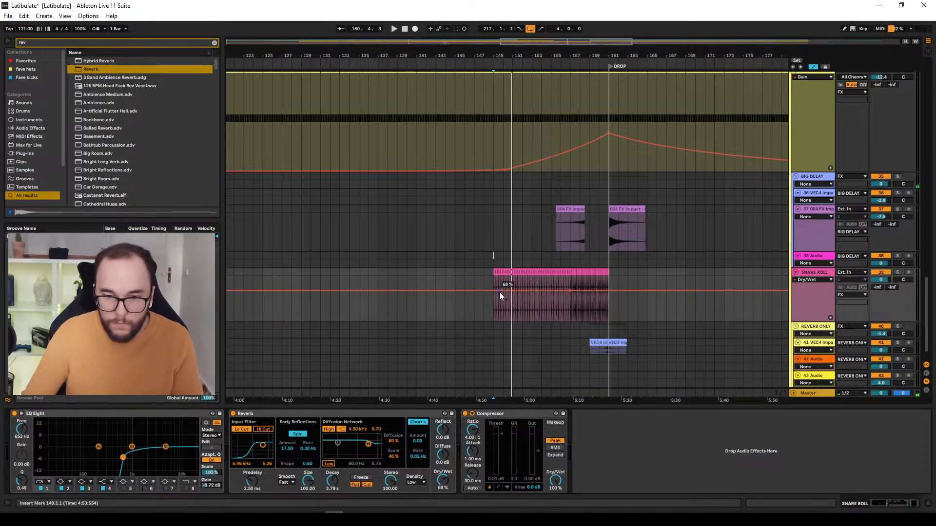
drag(496, 291, 495, 277)
click(491, 259)
key(space)
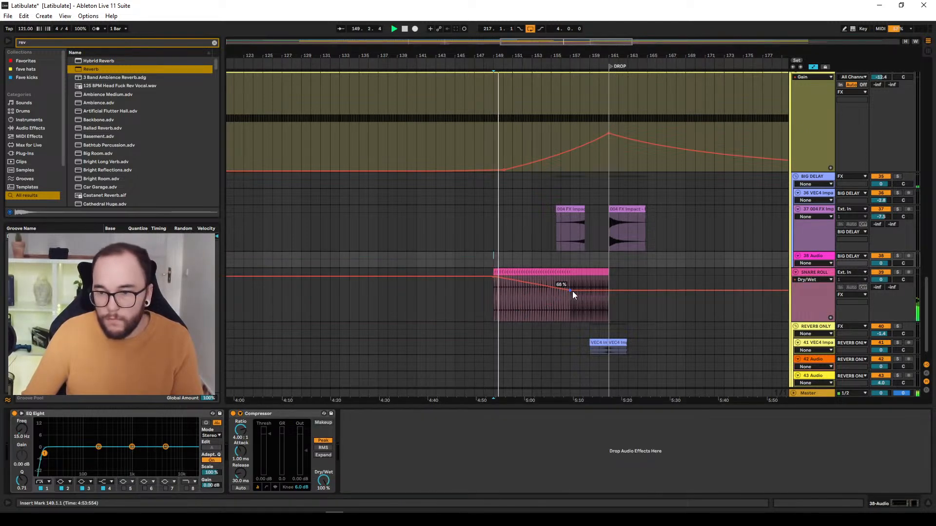
Shape the reverb Dry/Wet automation to dip just before the drop and rise to 83% at bar 161, and slightly lower the snare roll's track volume.
click(607, 288)
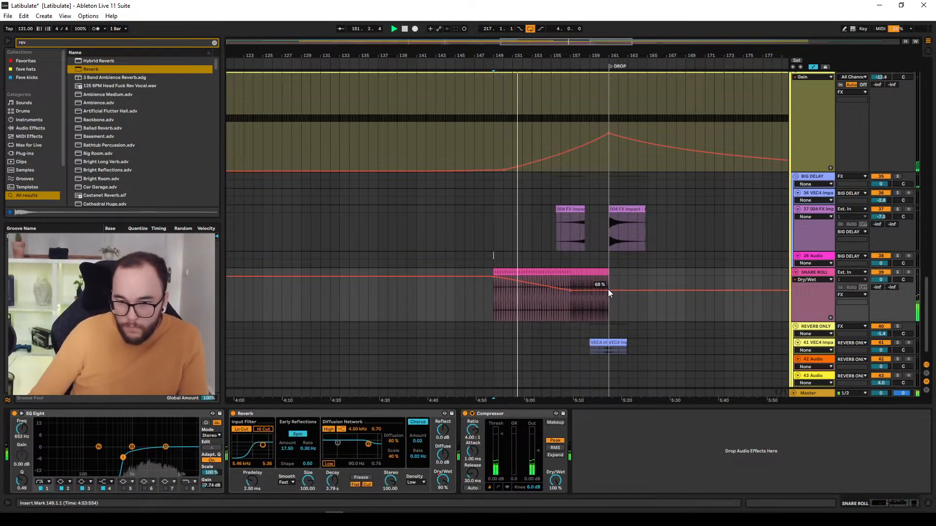
mouse_move(607, 288)
mouse_down()
mouse_move(599, 294)
mouse_move(610, 284)
mouse_up()
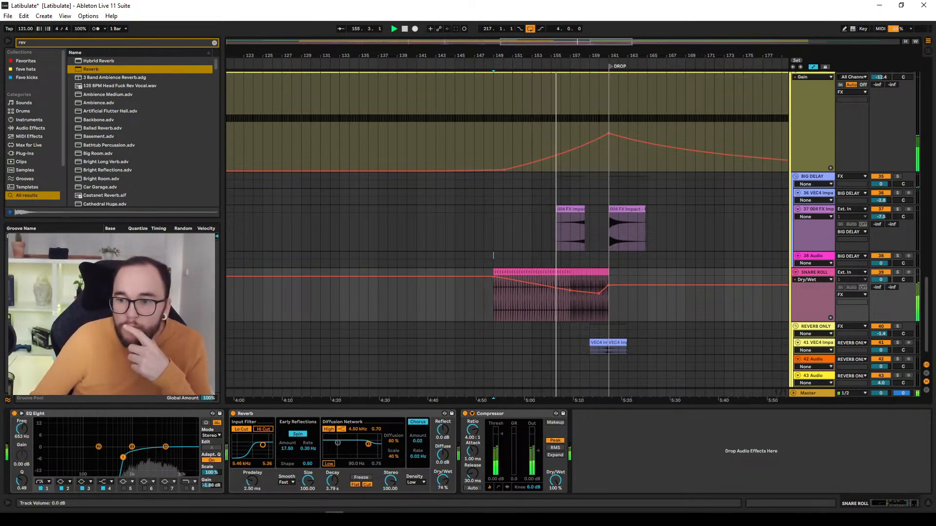
drag(881, 280, 881, 285)
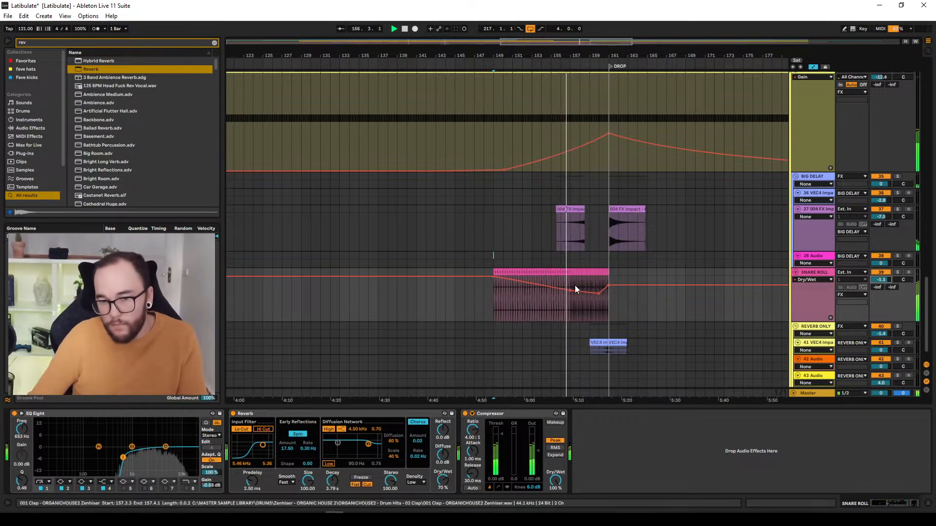
key(a)
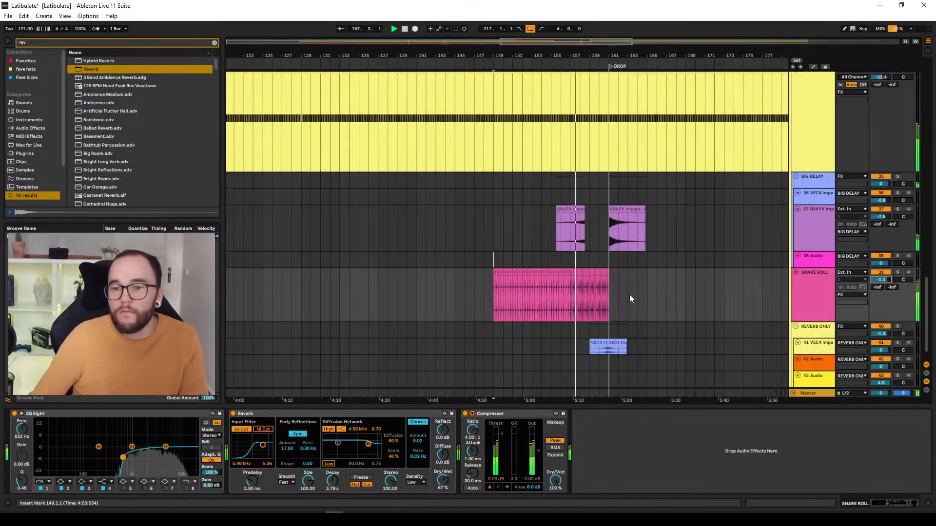
key(a)
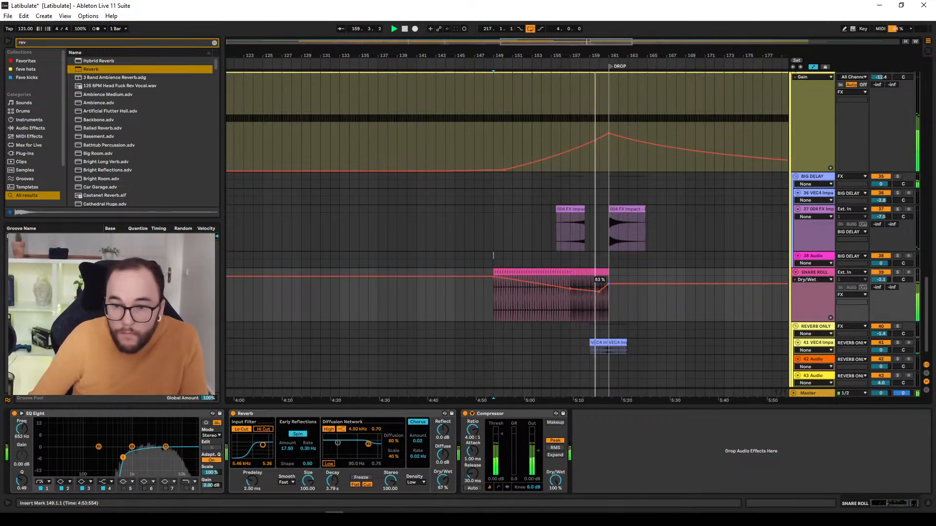
Stop playback and shorten the snare roll's clap clip at bar 159 to a sixteenth note.
scroll(640, 287, up, 4)
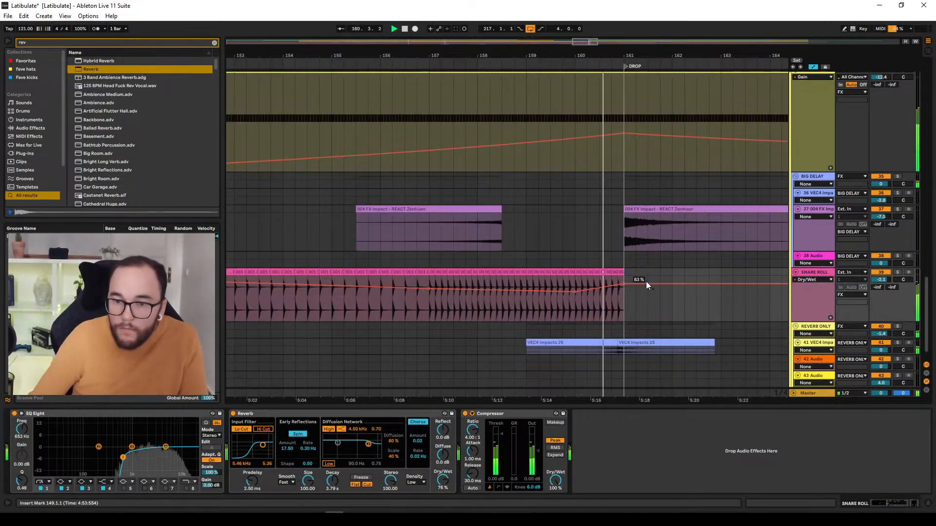
key(a)
key(space)
click(621, 272)
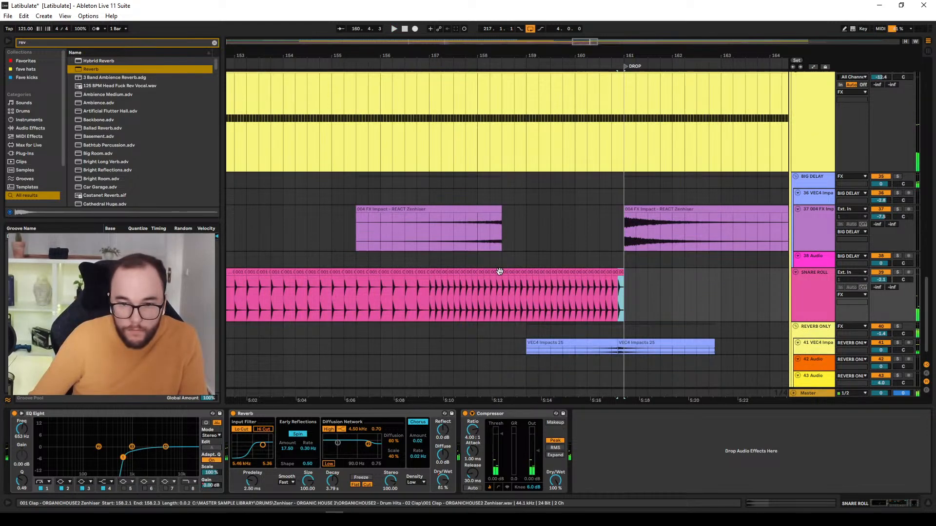
shift+click(529, 272)
scroll(529, 273, up, 3)
scroll(532, 274, up, 1)
click(536, 275)
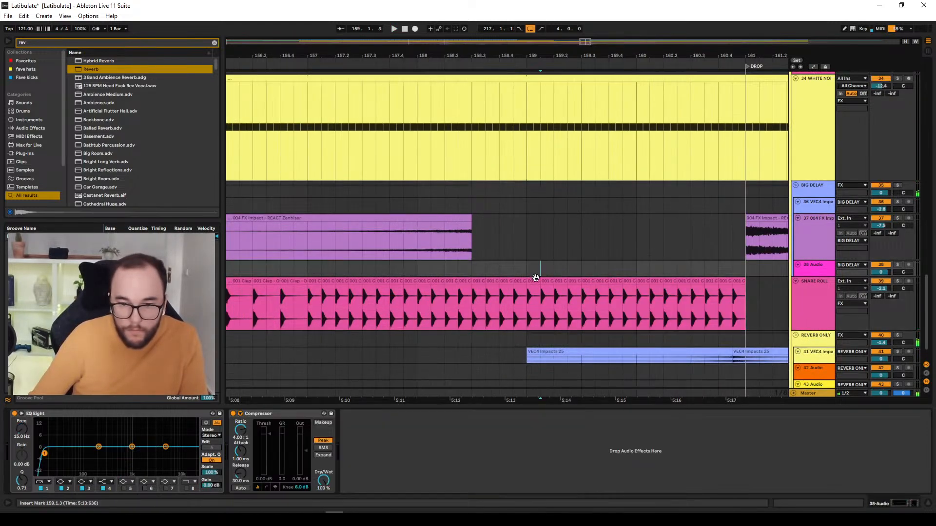
click(537, 282)
scroll(537, 283, up, 5)
drag(539, 283, 511, 284)
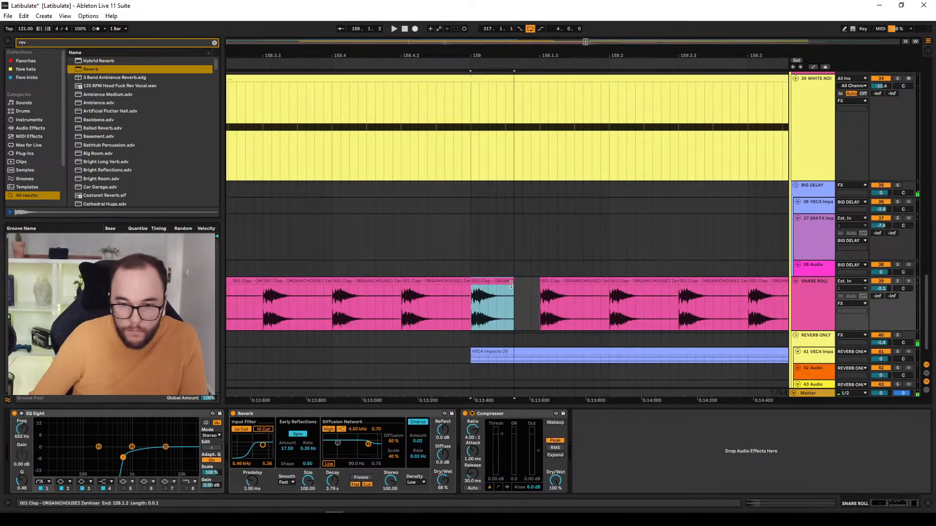
Repeat the sixteenth-note clap from bar 159 up to the drop, doubling the roll's speed over the last two bars.
key(ctrl+d)
scroll(517, 323, down, 5)
key(ctrl+d)
key(ctrl+d)
key(ctrl+d)
key(ctrl+d)
key(ctrl+d)
key(ctrl+d)
key(ctrl+d)
key(ctrl+d)
key(ctrl+d)
key(ctrl+d)
key(ctrl+d)
key(ctrl+d)
key(ctrl+d)
key(ctrl+d)
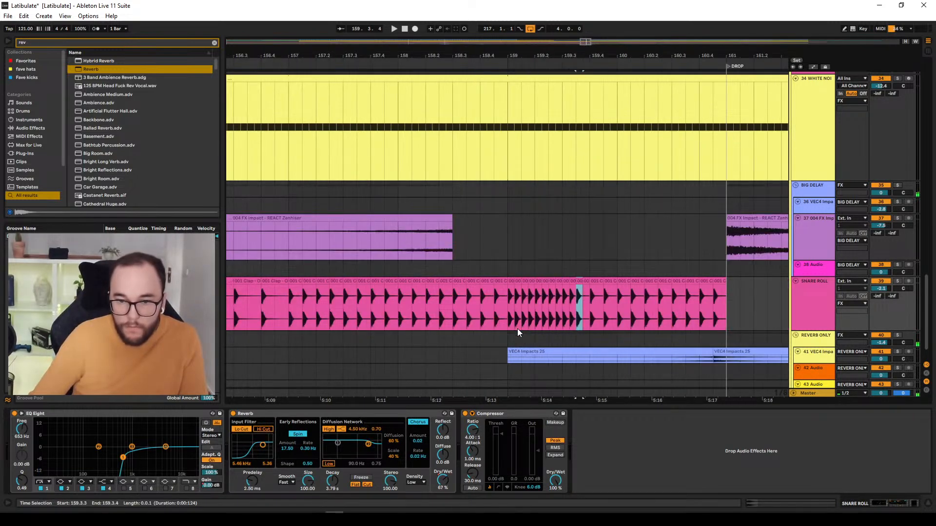
key(ctrl+d)
key(ctrl+d)
key(ctrl+d)
key(ctrl+d)
key(ctrl+d)
key(ctrl+d)
key(ctrl+d)
key(ctrl+d)
key(ctrl+d)
key(ctrl+d)
key(ctrl+d)
key(ctrl+d)
key(ctrl+d)
key(ctrl+d)
key(ctrl+d)
key(ctrl+d)
key(ctrl+d)
key(ctrl+d)
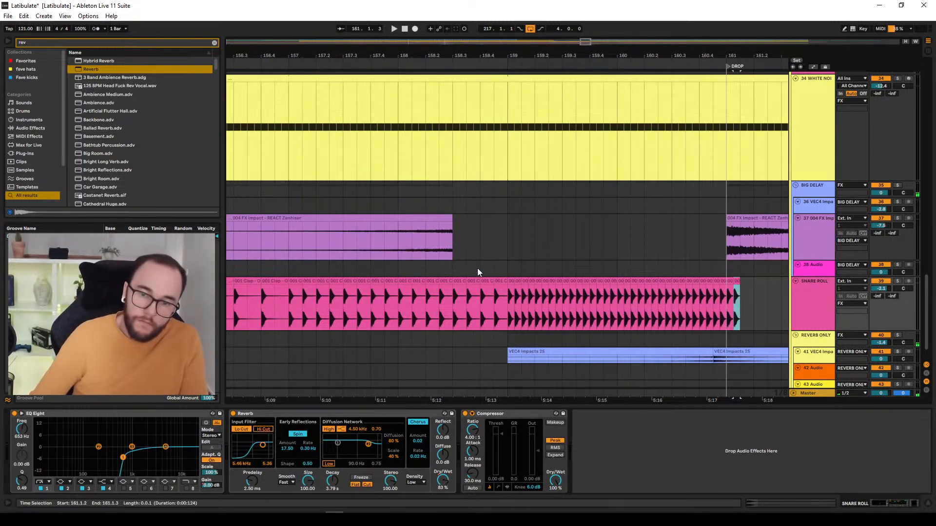
Play the faster roll into the drop and again from bar 149, lowering the snare roll's track volume to -8.7 dB.
click(478, 267)
scroll(512, 316, down, 5)
key(space)
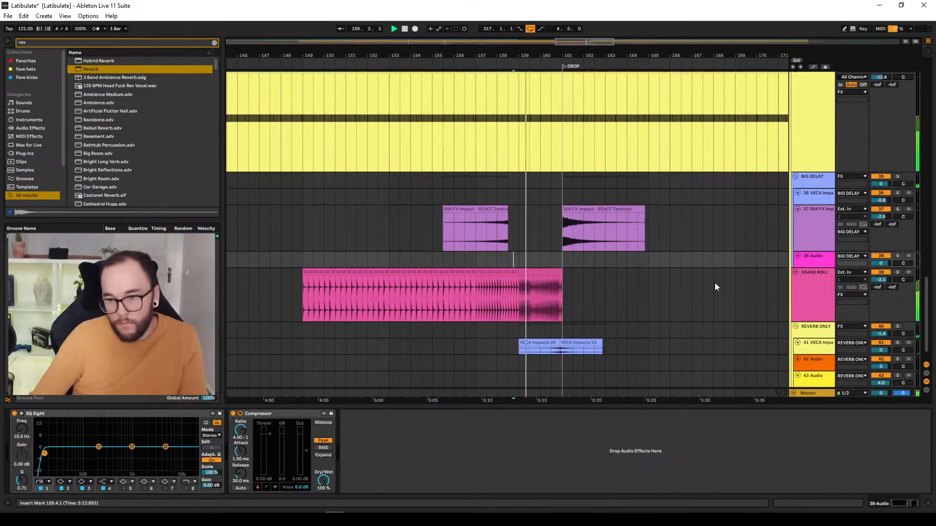
click(302, 262)
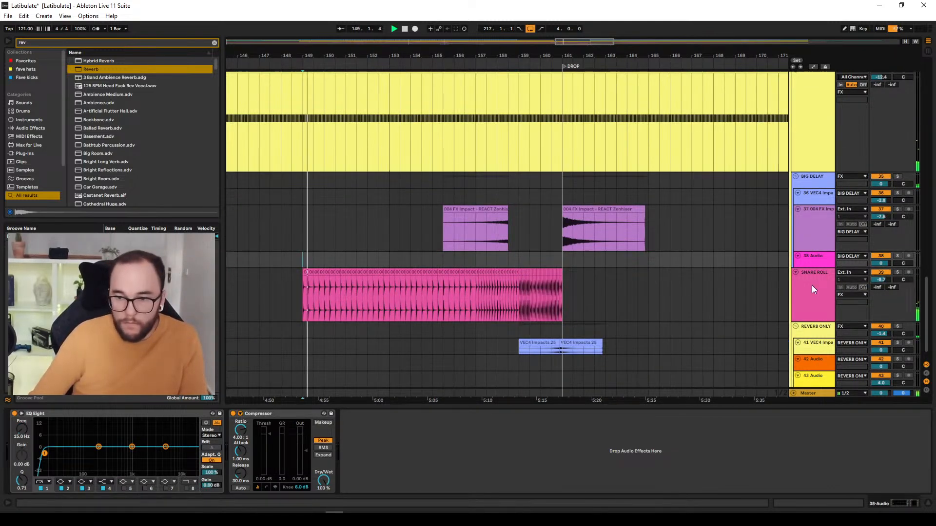
Raise the low cut in the snare roll's EQ Eight to about 1.19 kHz.
click(811, 285)
drag(125, 457, 134, 461)
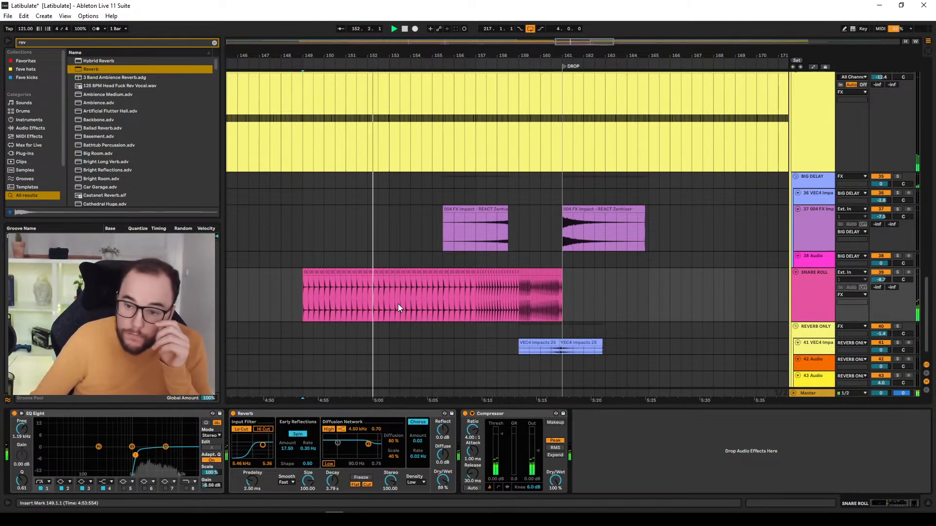
click(824, 286)
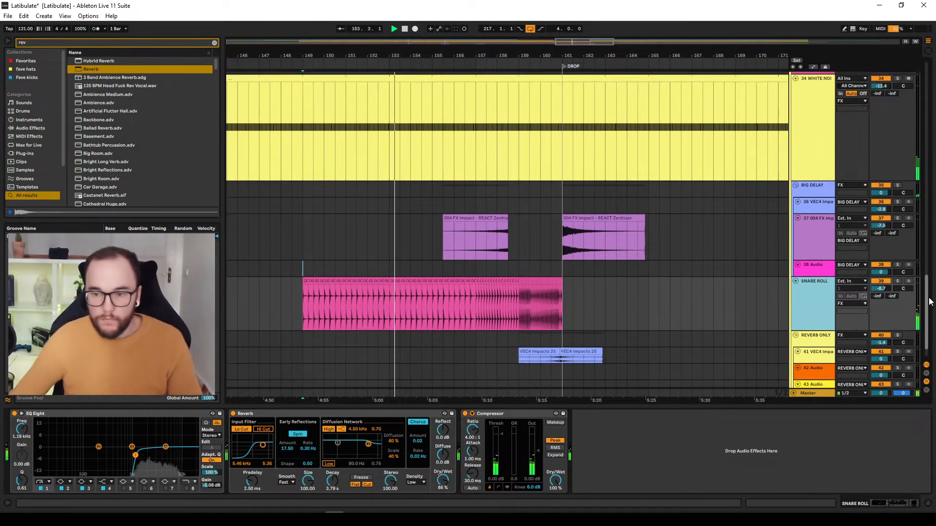
Search the browser for riser samples.
scroll(667, 291, down, 2)
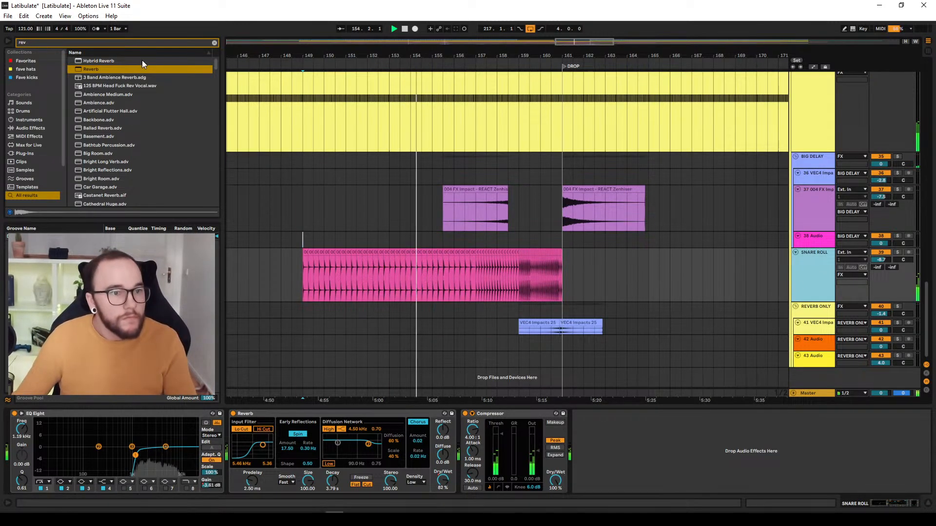
key(ctrl+f)
text(riser)
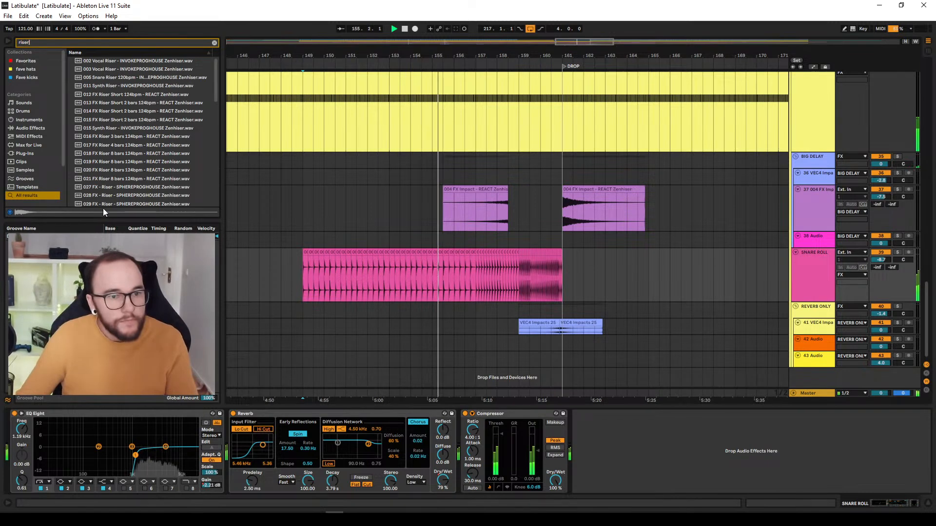
scroll(135, 198, down, 5)
Place the 034 FX Riser sample on track 38 so that it ends at the drop, and lower the track volume to -5.8 dB.
click(130, 184)
drag(131, 185, 455, 241)
drag(513, 235, 534, 239)
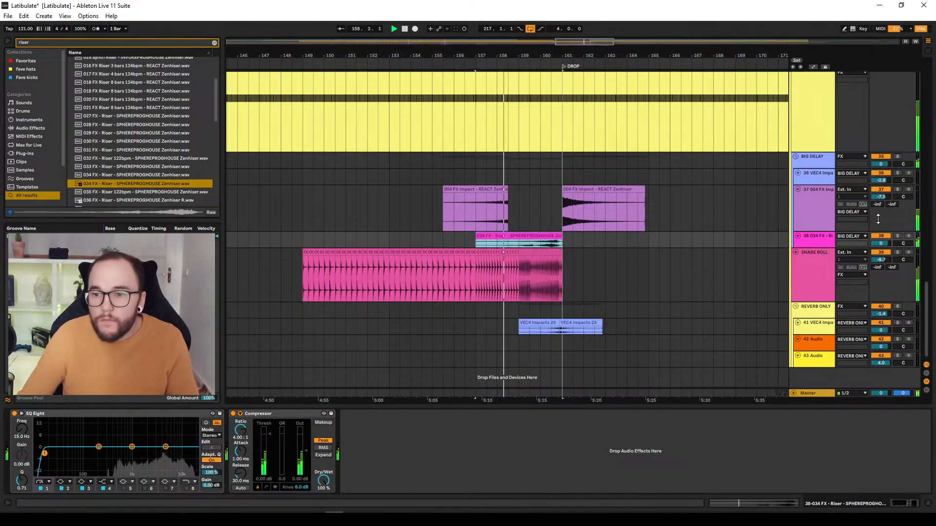
drag(883, 243, 883, 261)
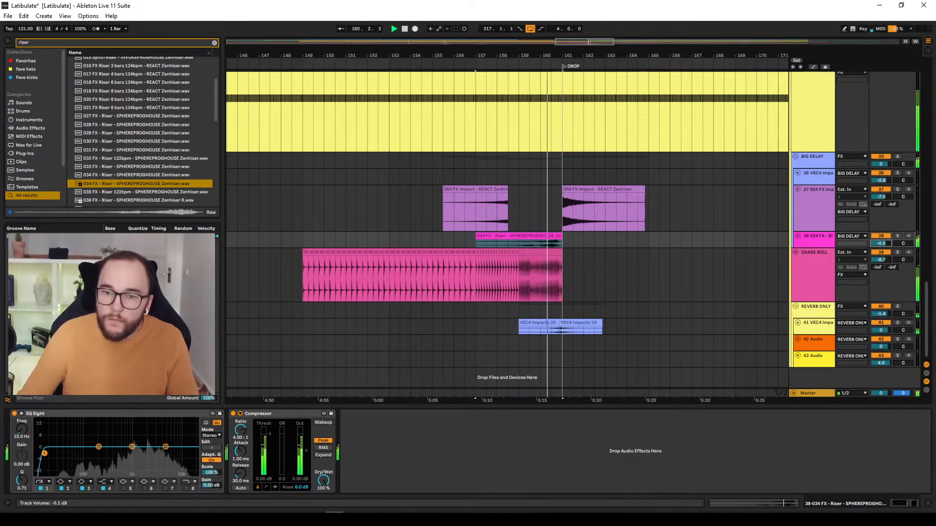
drag(888, 244, 888, 250)
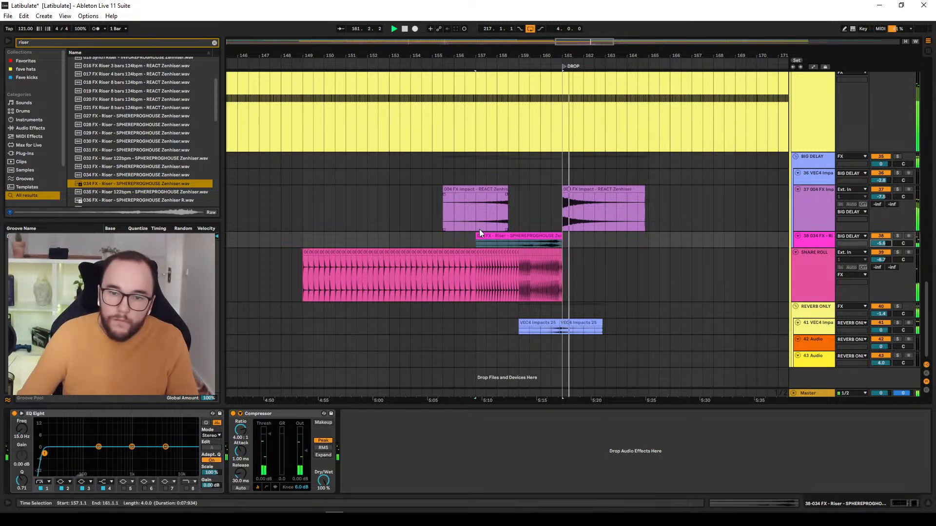
Audition other riser samples and replace the clip on track 38 with the 036 FX Riser sample at bar 157.
click(117, 175)
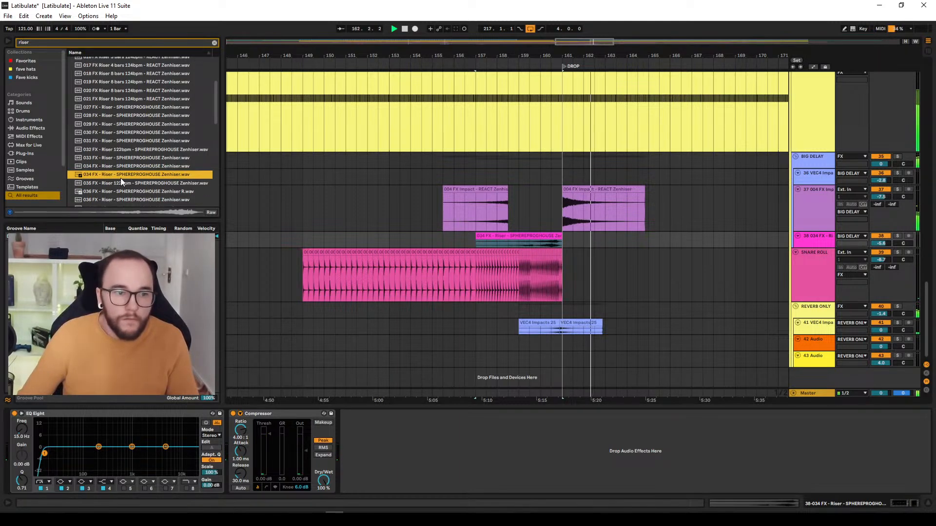
click(146, 199)
key(Down)
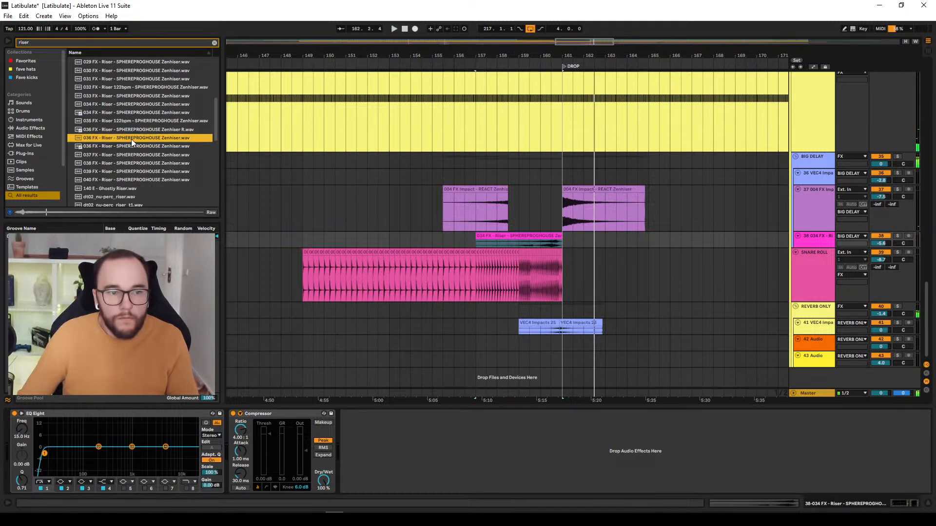
drag(131, 140, 484, 236)
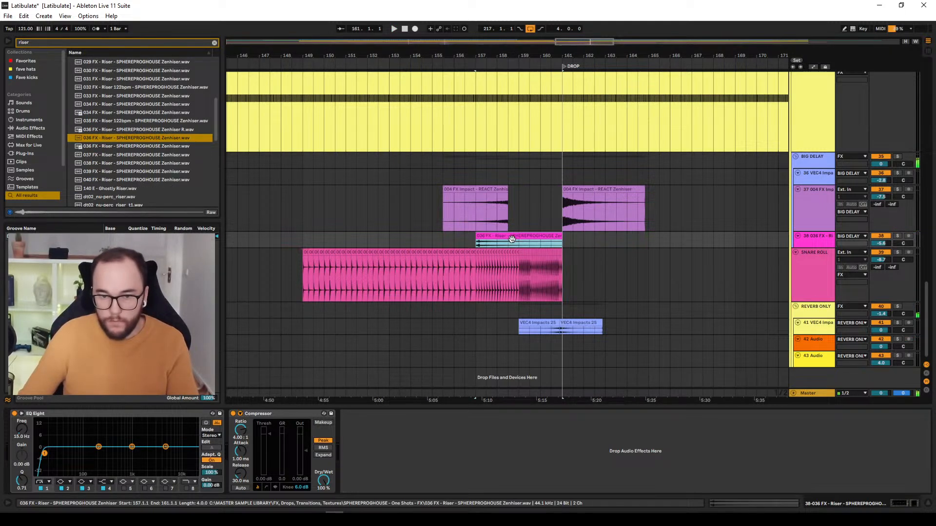
Reverse the 036 FX Riser clip, extend its start back to bar 147 and play it.
key(r)
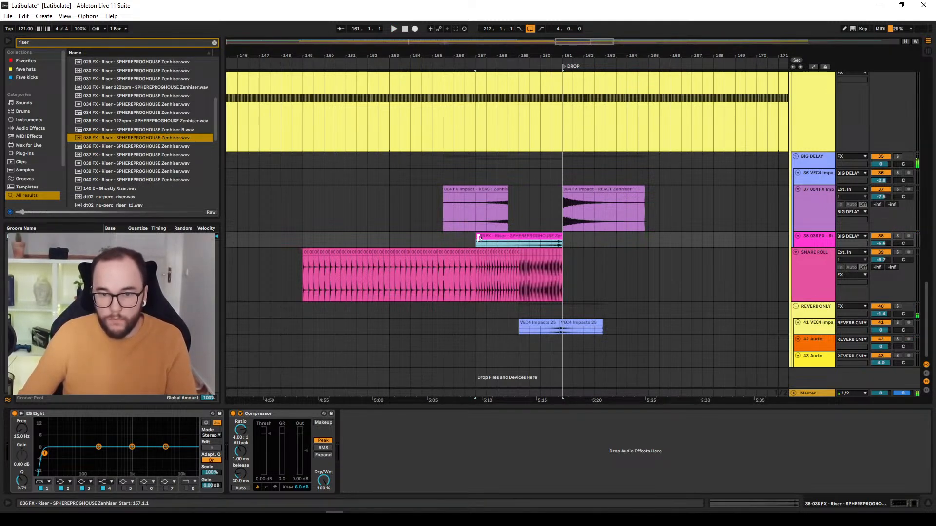
drag(477, 237, 260, 237)
click(335, 218)
key(space)
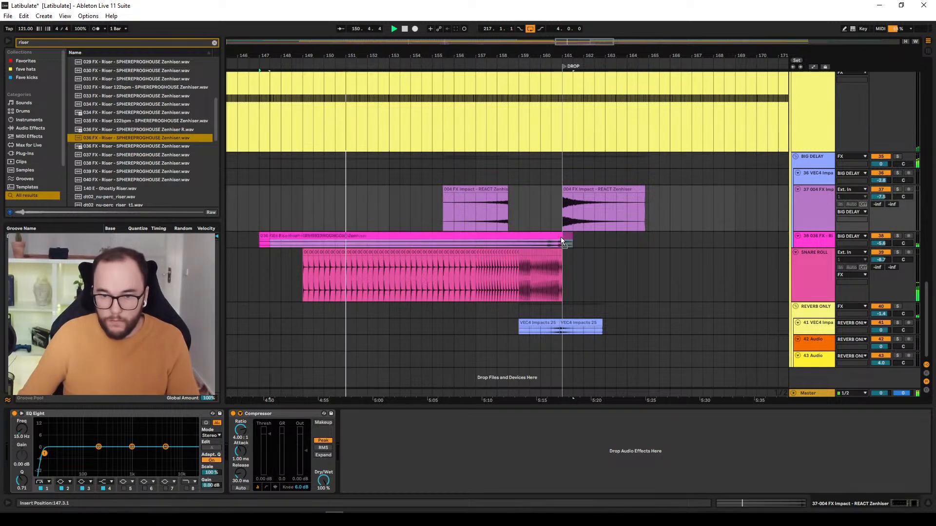
Align the end of the reversed riser clip exactly with the drop at bar 161.
click(561, 239)
scroll(562, 239, up, 6)
mouse_move(559, 240)
mouse_down()
mouse_move(534, 236)
mouse_move(559, 238)
mouse_up()
Audition the riser track in solo, unfold it and raise its EQ Eight low cut to about 391 Hz.
click(897, 237)
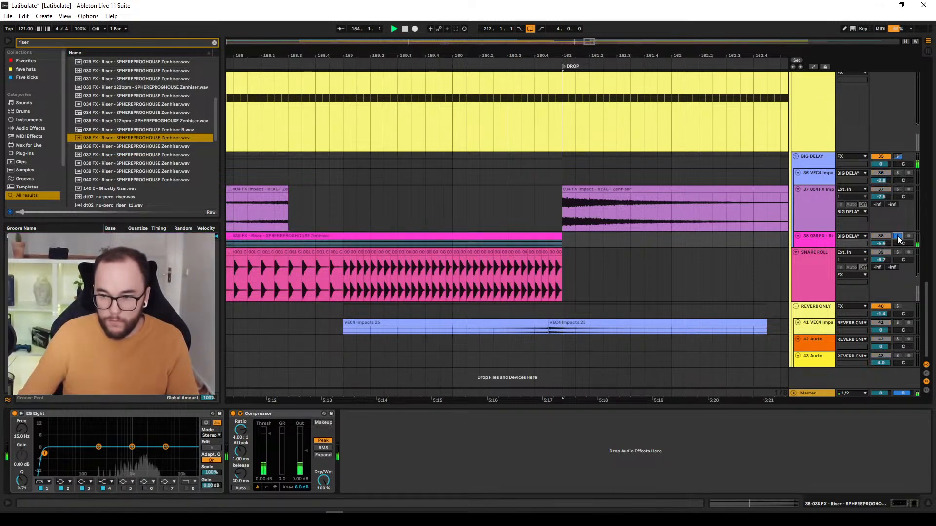
scroll(522, 239, down, 6)
click(798, 236)
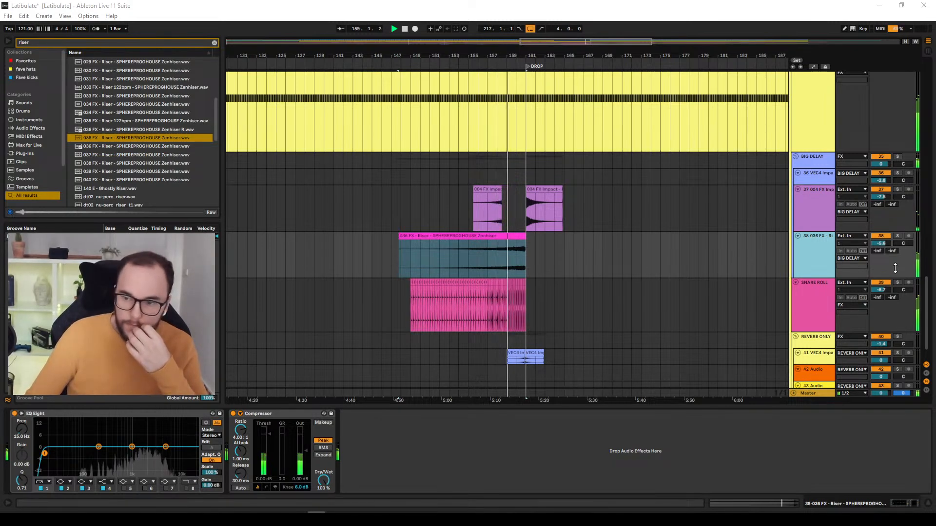
right_click(805, 250)
click(906, 451)
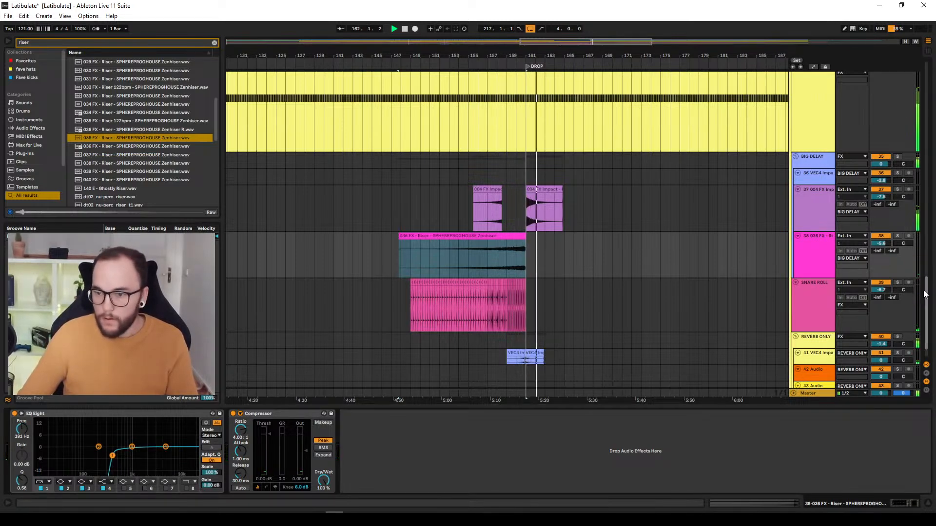
Save the set and play the transition into the second drop from bar 146.
drag(925, 294, 925, 80)
click(392, 149)
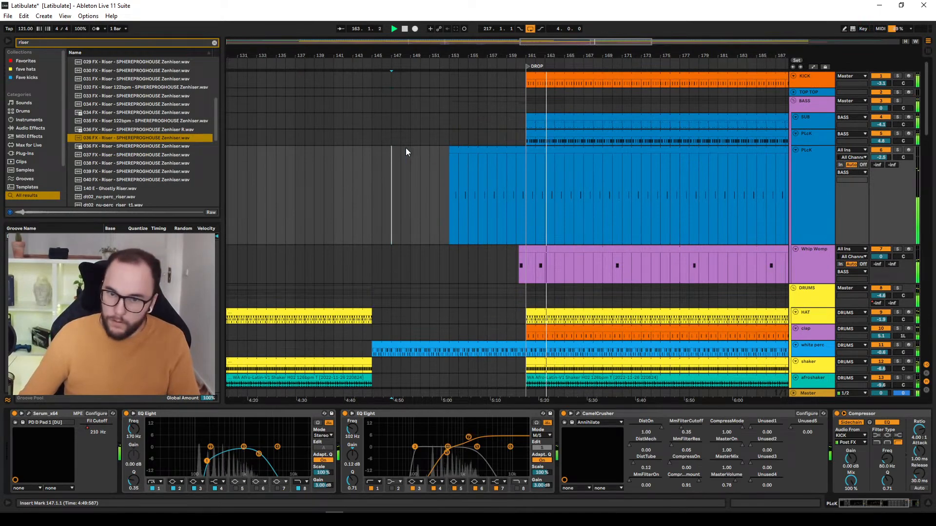
click(487, 130)
key(ctrl+s)
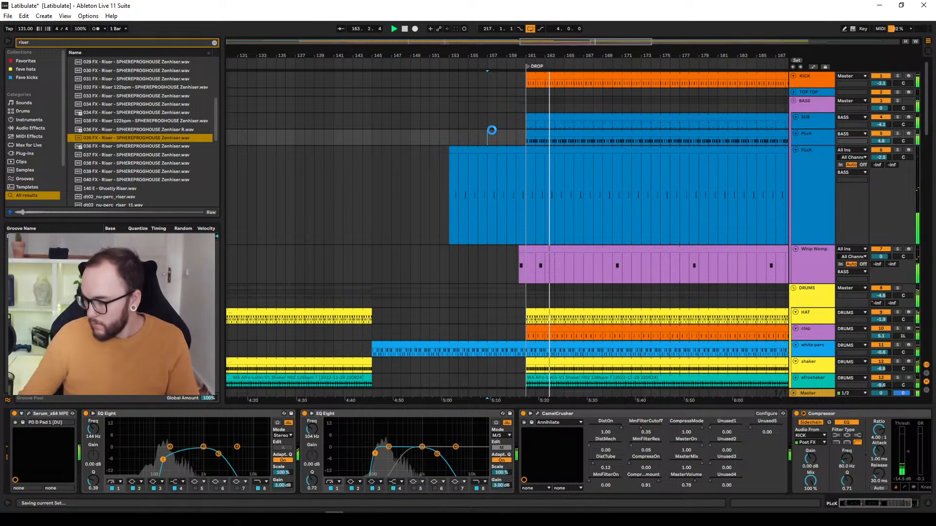
scroll(500, 212, down, 3)
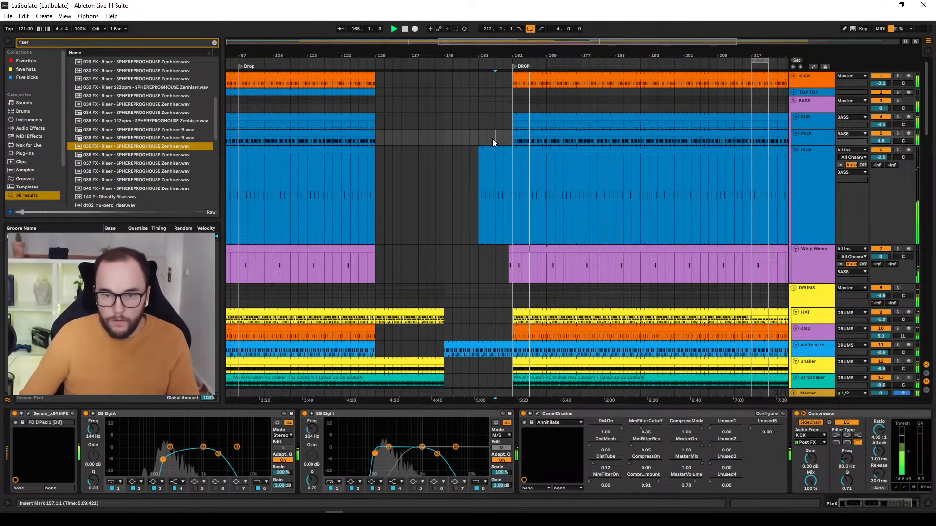
scroll(486, 152, up, 3)
click(399, 134)
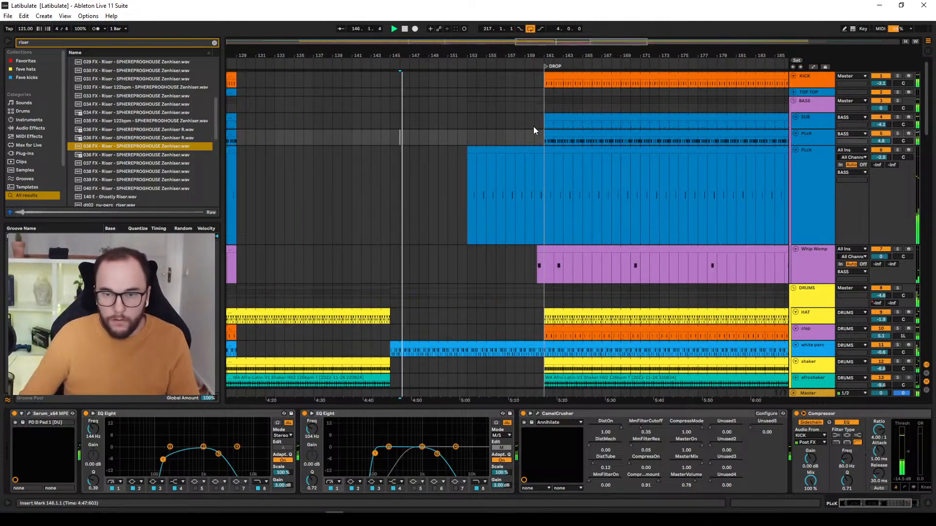
Extend the first pluck track's clip start back to bar 153 and enlarge the track with automation displayed.
drag(544, 132, 514, 131)
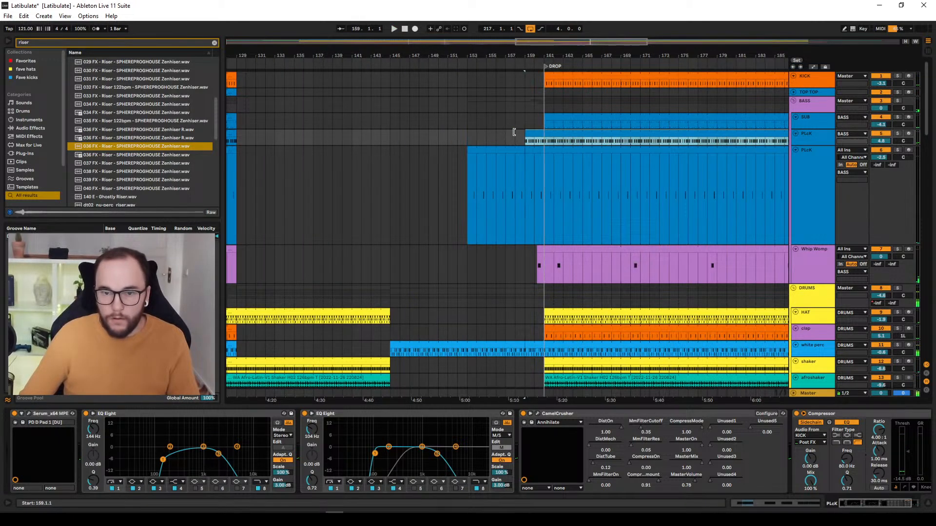
key(a)
drag(805, 147, 804, 214)
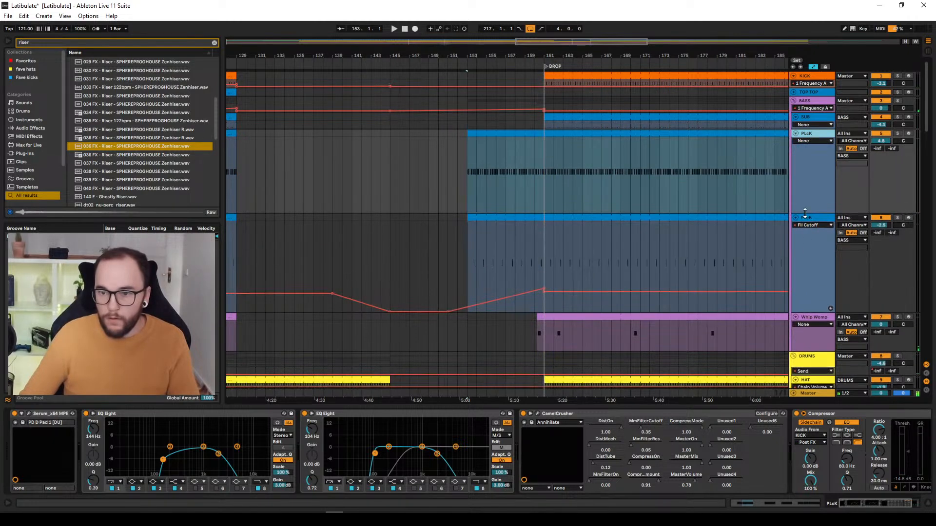
Show the first pluck track's EQ Eight 1 Frequency automation and raise it to about 284 Hz at bar 153, sloping down to the drop.
key(a)
key(a)
click(808, 141)
click(809, 140)
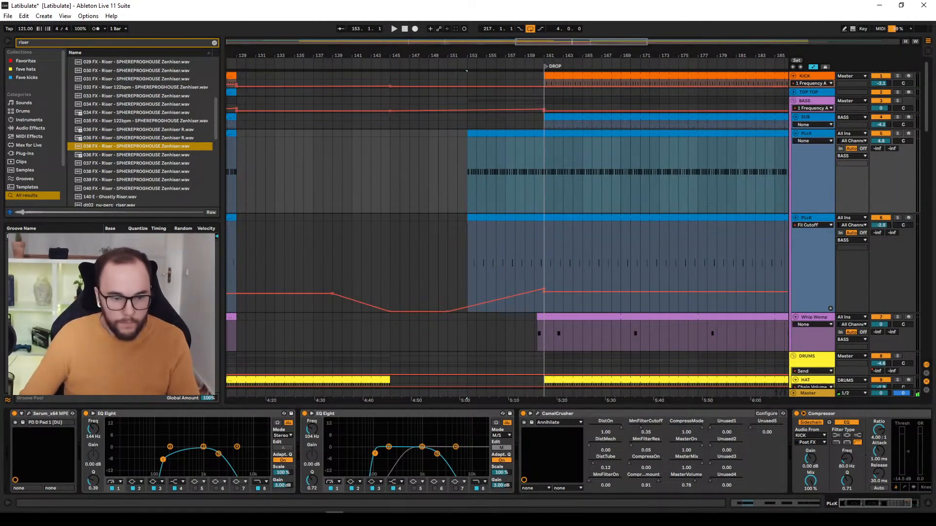
right_click(89, 425)
click(96, 428)
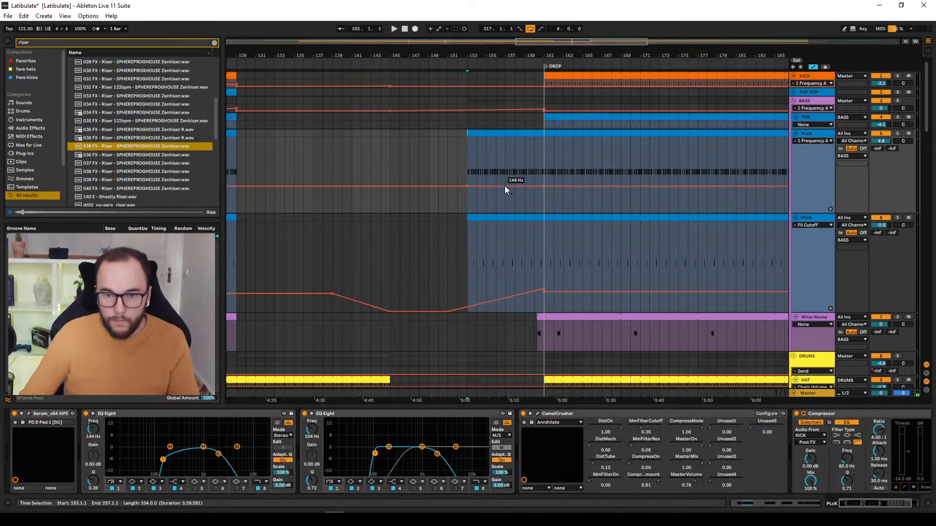
mouse_move(467, 186)
mouse_down()
mouse_move(442, 176)
mouse_move(465, 178)
mouse_up()
key(ctrl+z)
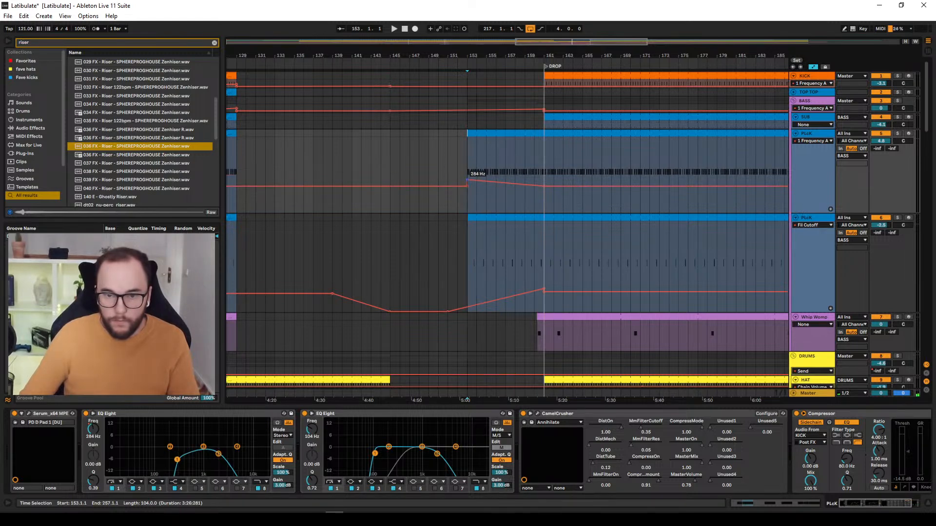
Play from bar 152 and reshape the first pluck's frequency automation so it dips at about bar 158.
click(460, 173)
key(space)
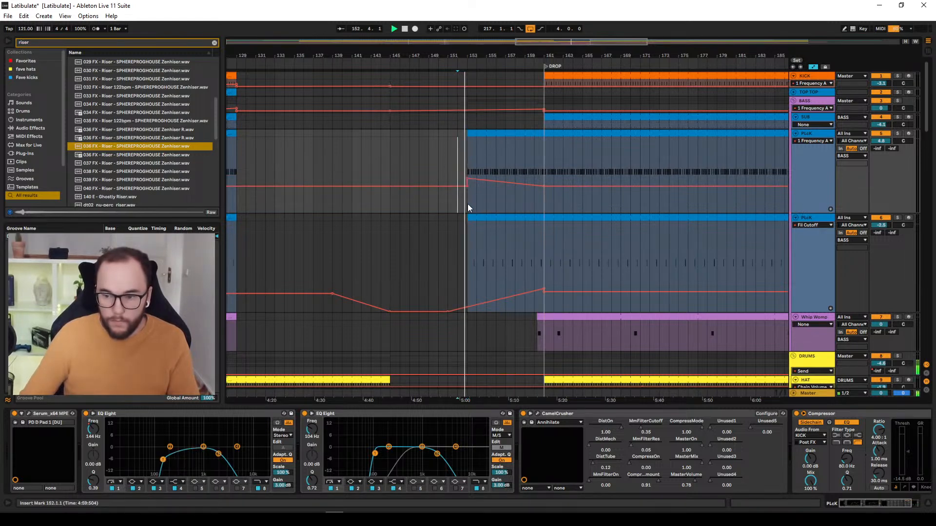
click(529, 185)
drag(543, 186, 513, 186)
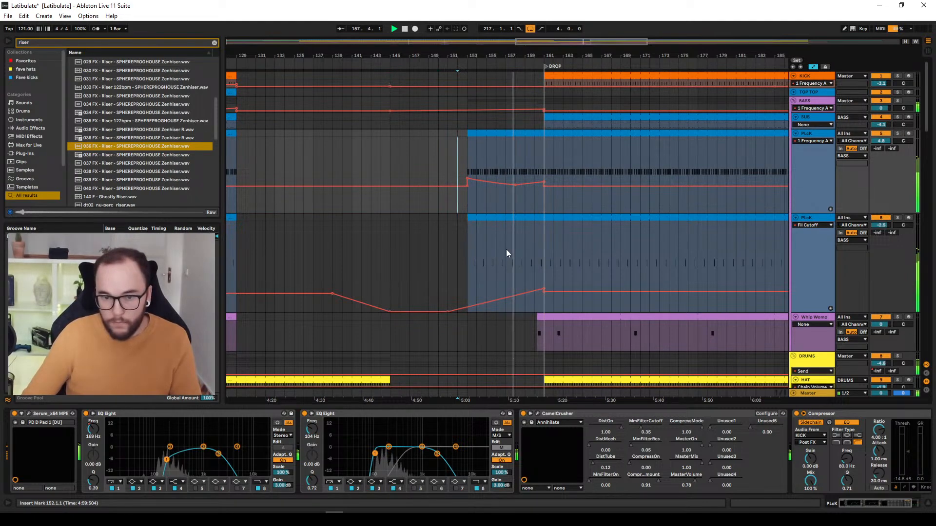
scroll(507, 252, down, 20)
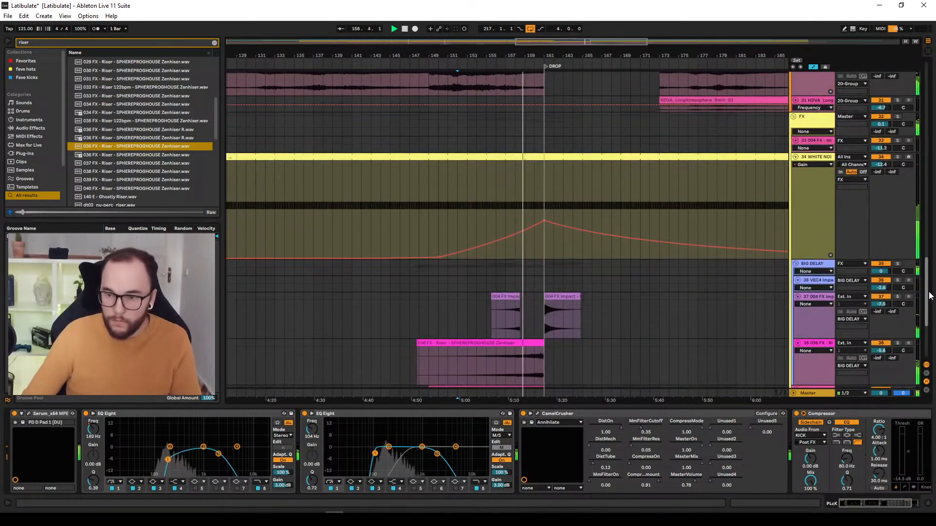
drag(929, 296, 926, 92)
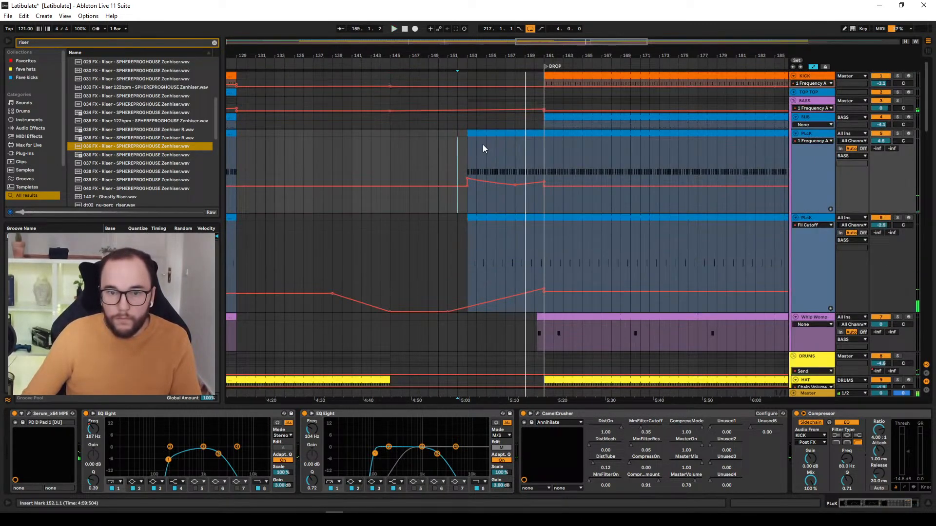
Extend the first pluck clip and the start of its raised EQ frequency automation back to bar 149, and play from there.
drag(468, 137, 428, 137)
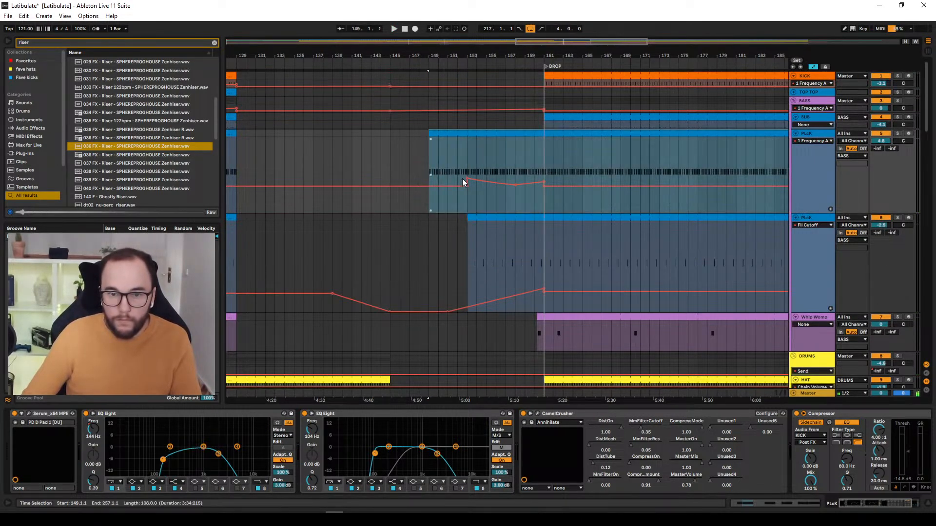
key(ctrl+z)
click(467, 163)
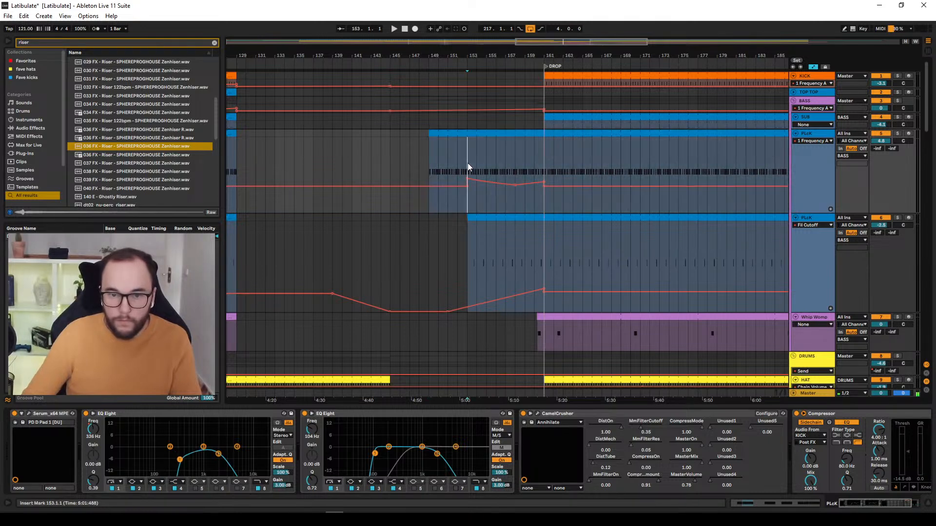
drag(468, 181, 429, 181)
key(space)
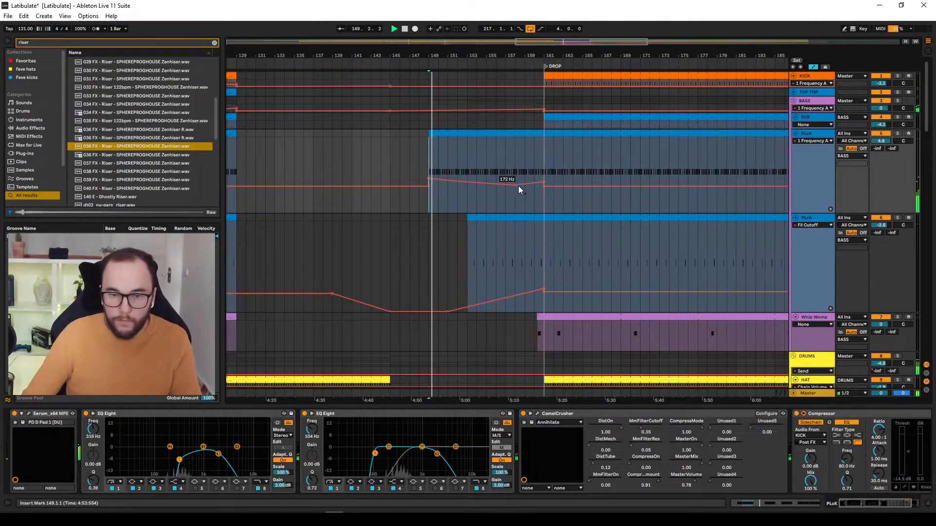
Extend the second pluck clip's start back to bar 145 and begin its Fil Cutoff rise at about bar 148.
drag(470, 220, 428, 220)
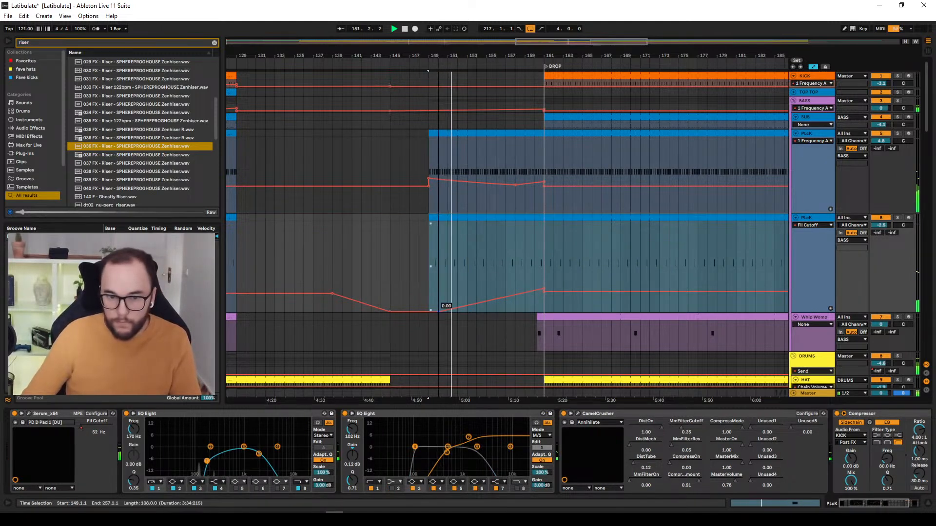
drag(446, 311, 418, 311)
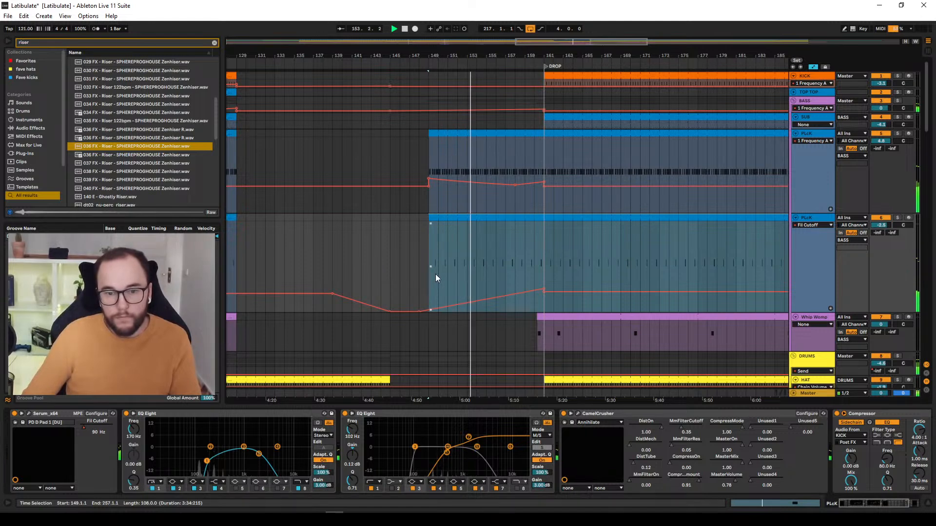
drag(429, 220, 390, 220)
key(space)
Extend the first pluck clip and its raised EQ frequency automation back to bar 145, and play from bar 144.
drag(432, 133, 390, 133)
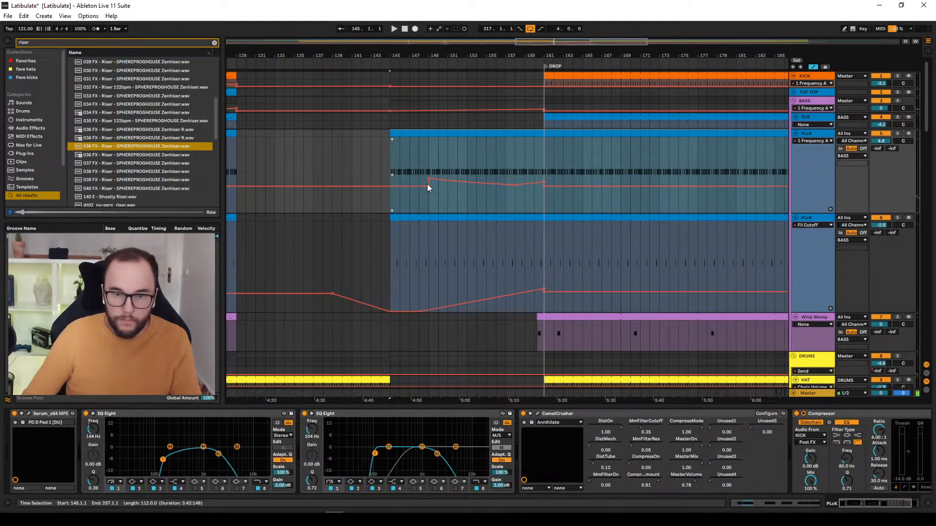
drag(428, 181, 390, 186)
key(ctrl+z)
click(447, 189)
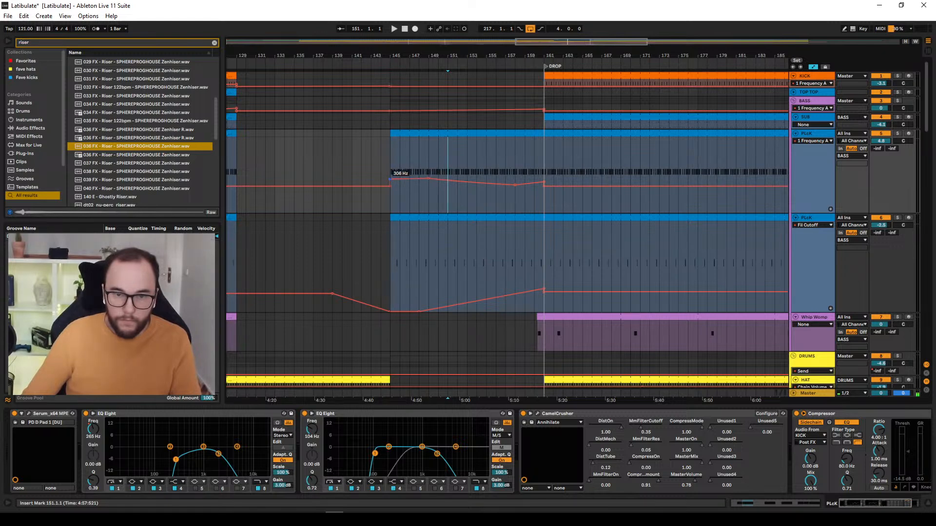
click(382, 169)
key(space)
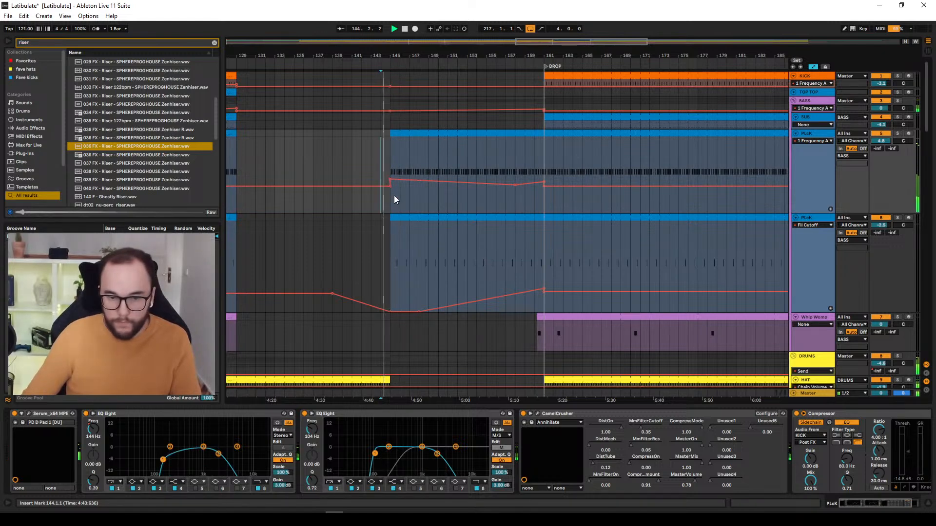
Copy the snare roll's opening four bars to bars 145 to 149 so the roll starts earlier.
scroll(395, 200, down, 5)
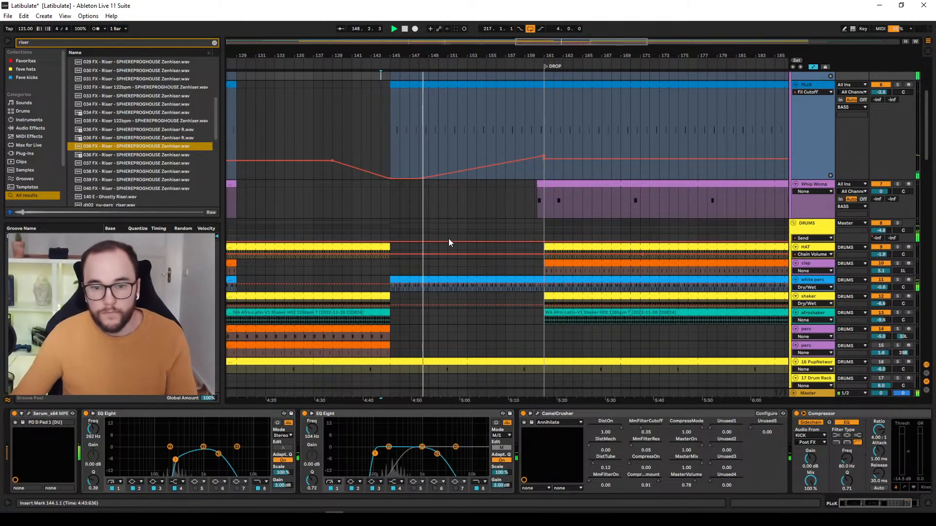
scroll(449, 238, down, 10)
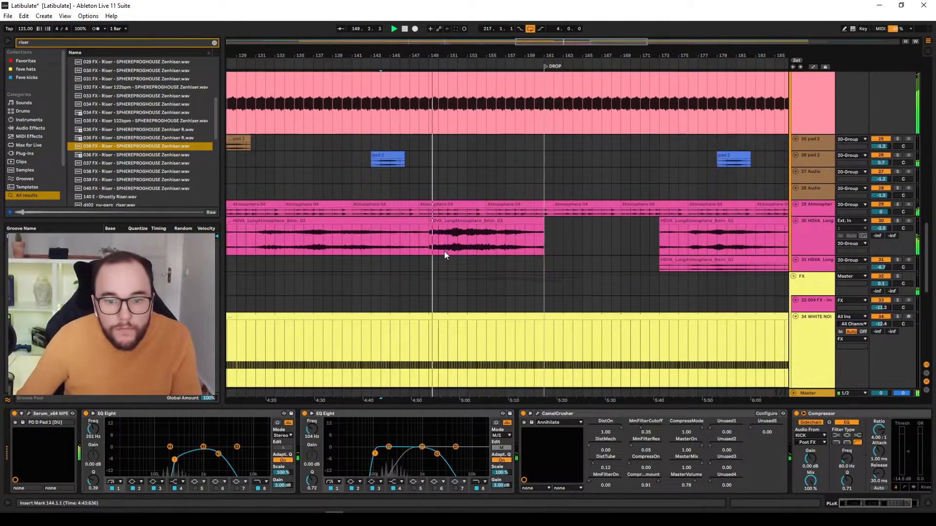
scroll(444, 251, down, 8)
scroll(426, 253, up, 3)
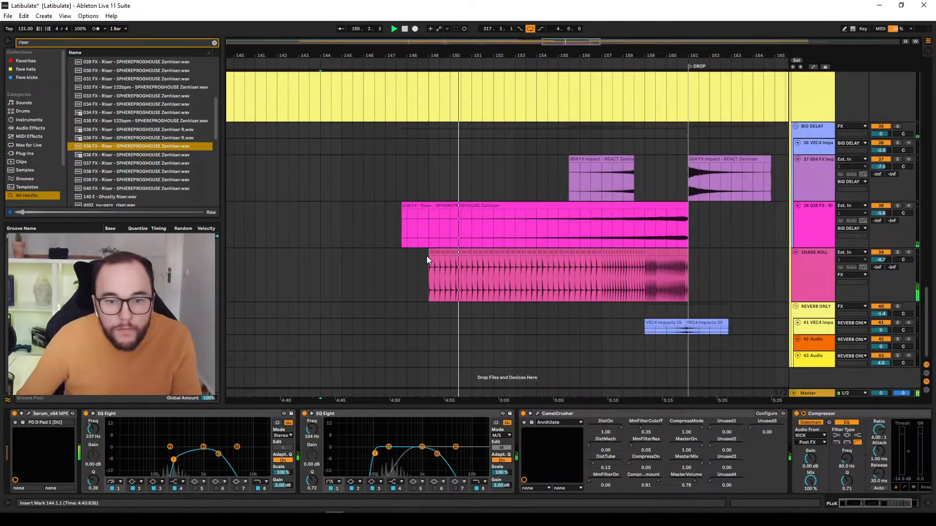
drag(426, 256, 473, 251)
click(473, 252)
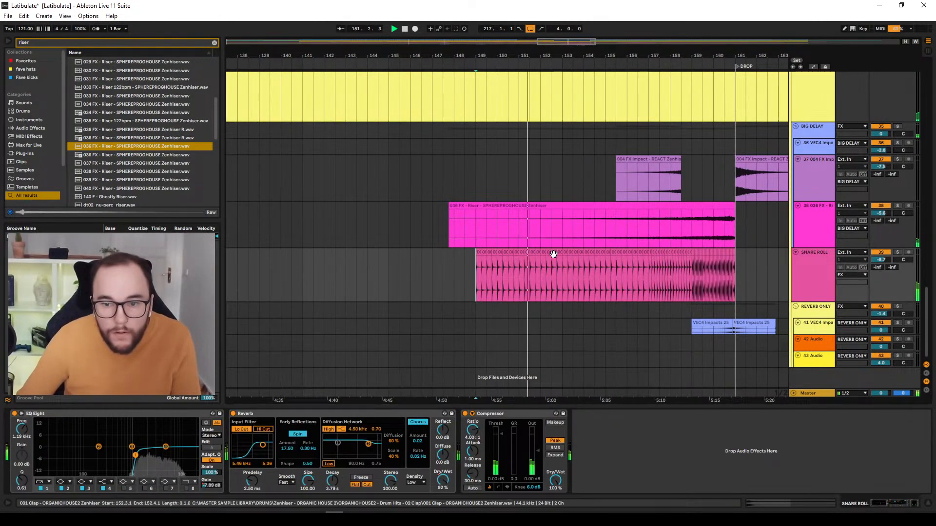
drag(561, 254, 393, 256)
Smooth the snare roll's reverb Dry/Wet automation at bar 149, lower it at bar 157 and curve it up into the drop.
key(a)
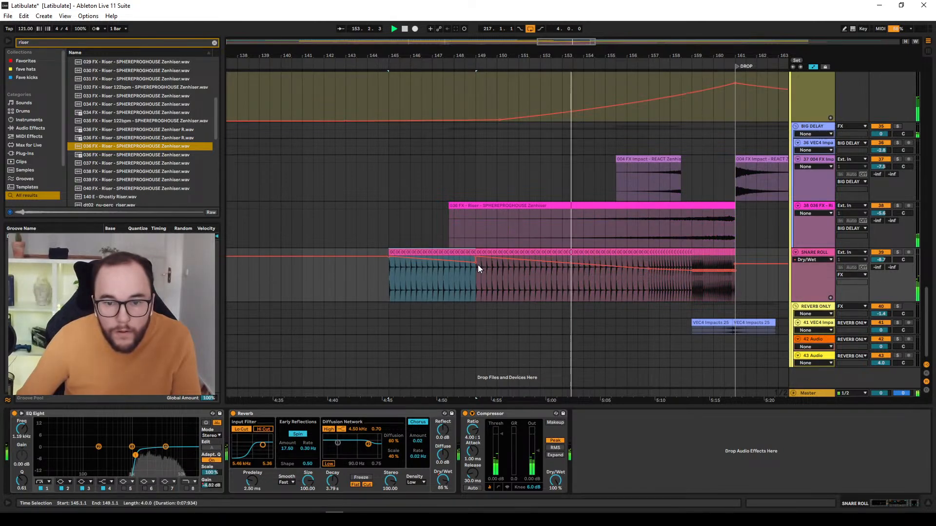
click(476, 262)
drag(482, 258, 483, 260)
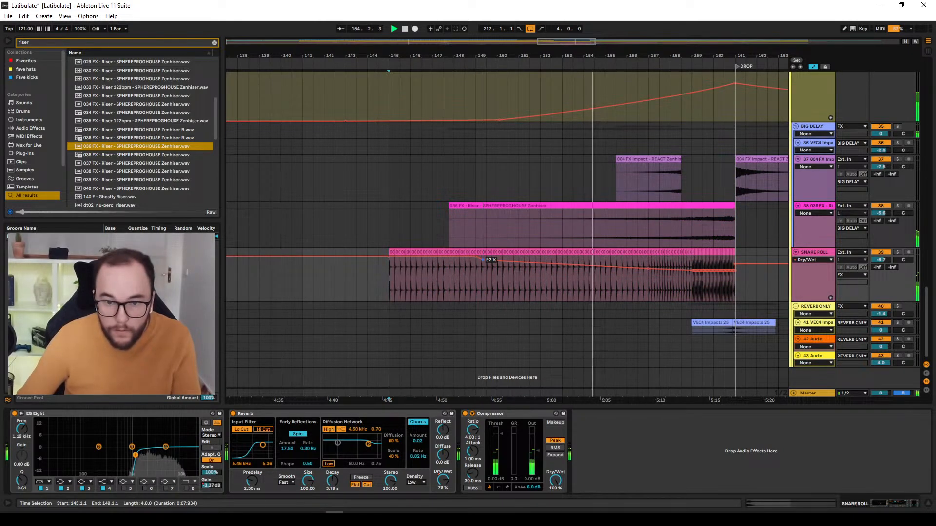
click(475, 258)
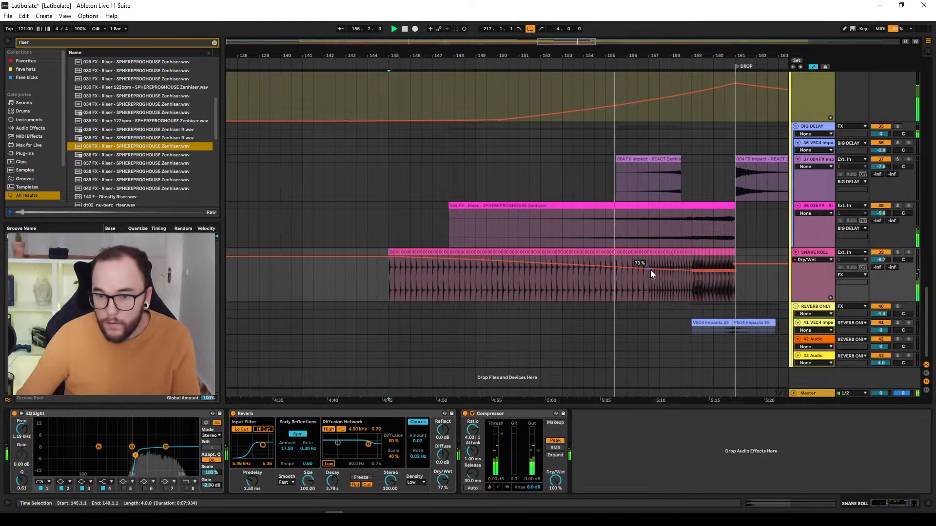
drag(650, 271, 648, 277)
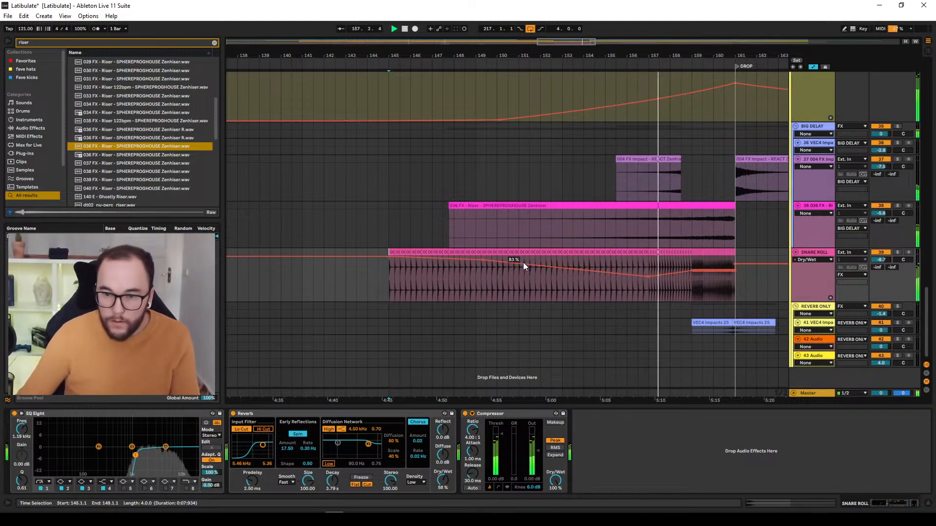
click(735, 270)
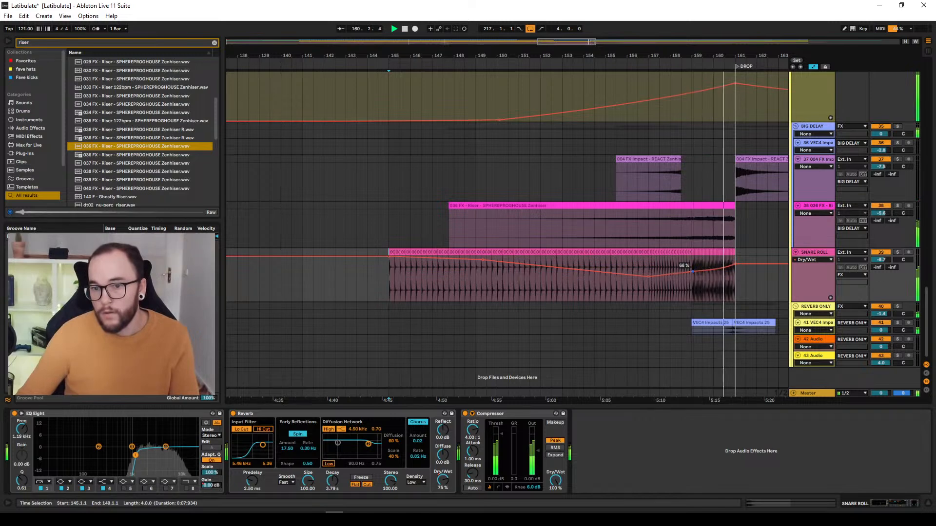
Move the reversed 004 FX Impact clip so it ends at bar 145, and play the transition around it.
scroll(689, 276, down, 5)
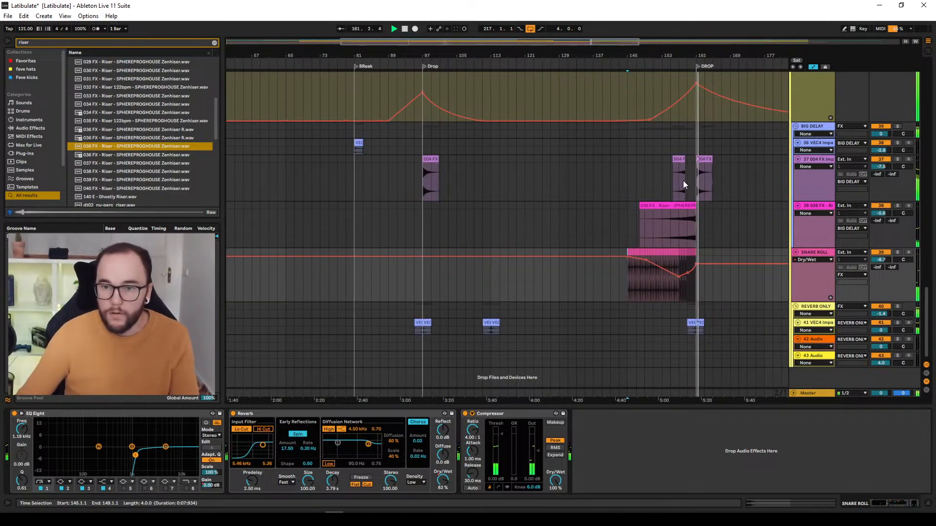
click(687, 163)
scroll(688, 162, up, 5)
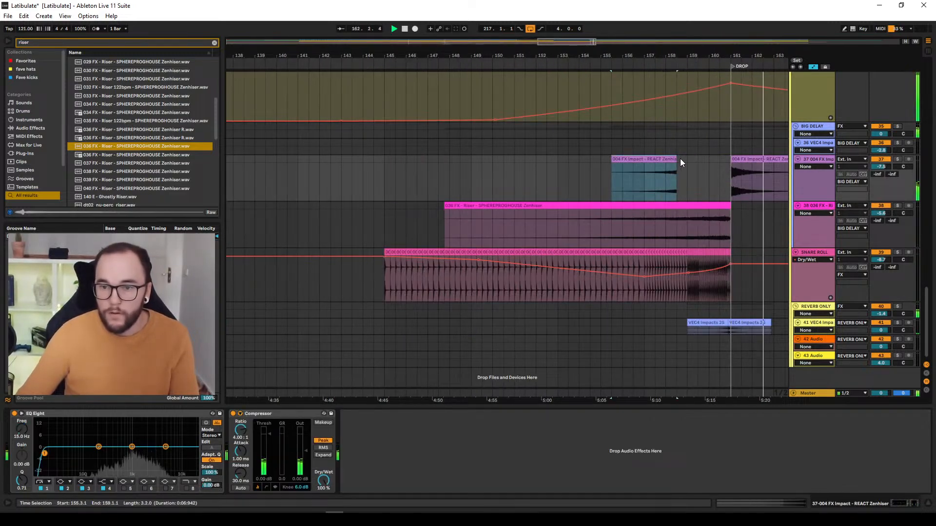
scroll(677, 162, up, 5)
scroll(662, 171, down, 7)
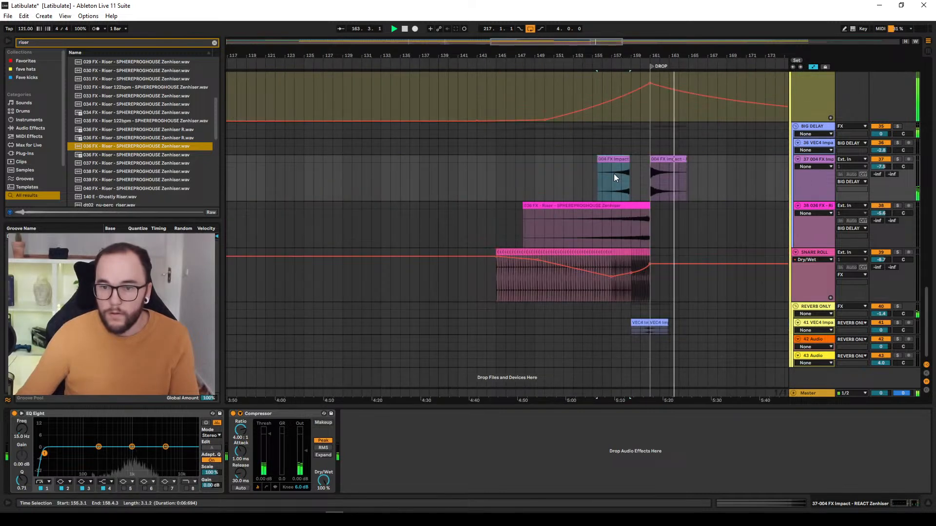
drag(613, 174, 512, 171)
click(479, 152)
key(space)
scroll(487, 158, up, 3)
scroll(502, 169, up, 3)
scroll(514, 188, down, 6)
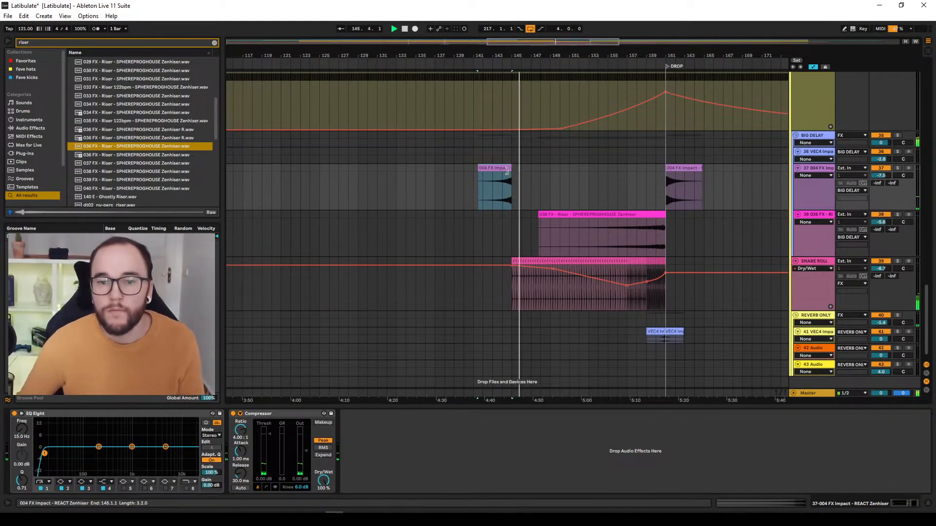
Copy the reversed impact clip to end at bars 153 and 157, and pitch the last copy up 5 semitones.
drag(501, 182, 618, 175)
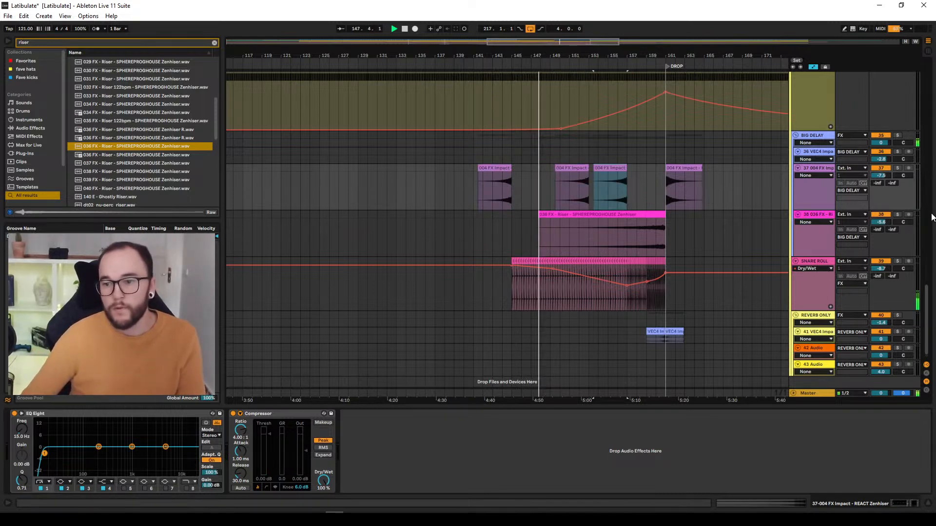
double_click(620, 169)
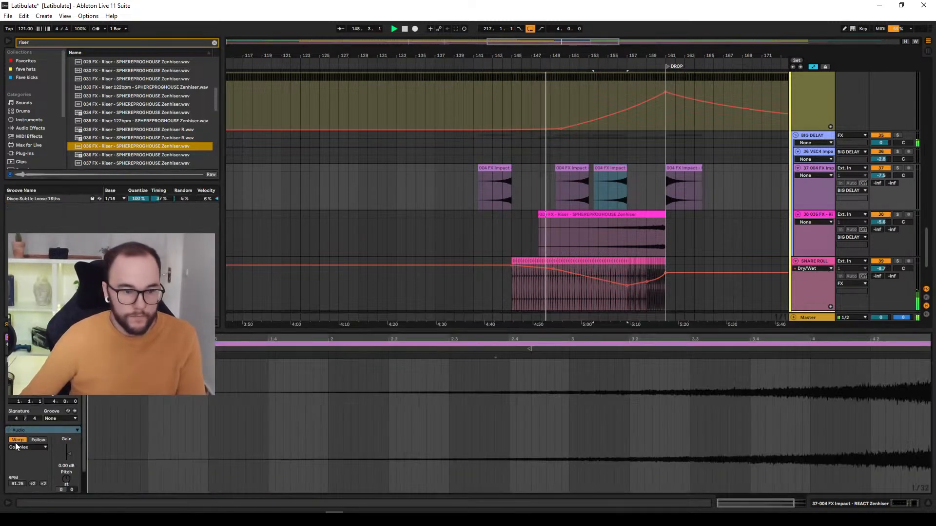
click(66, 480)
text(5)
key(Return)
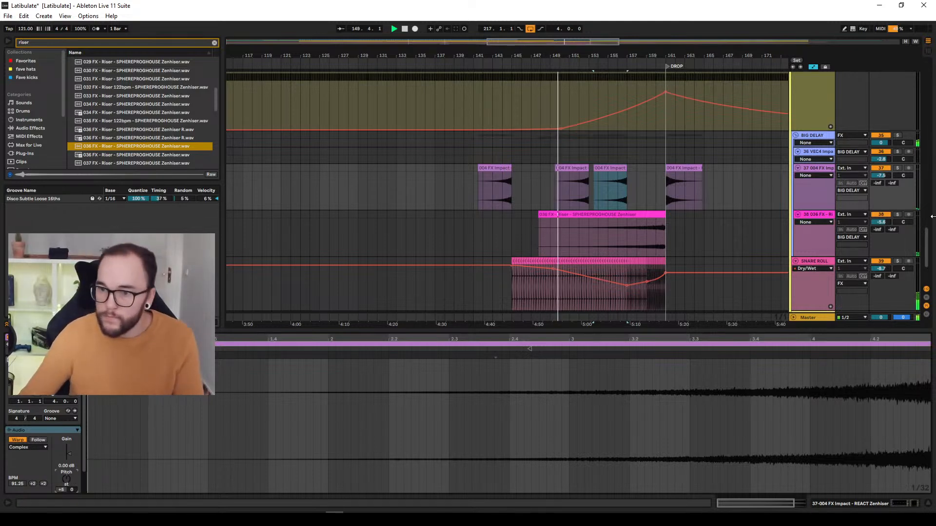
scroll(536, 244, up, 15)
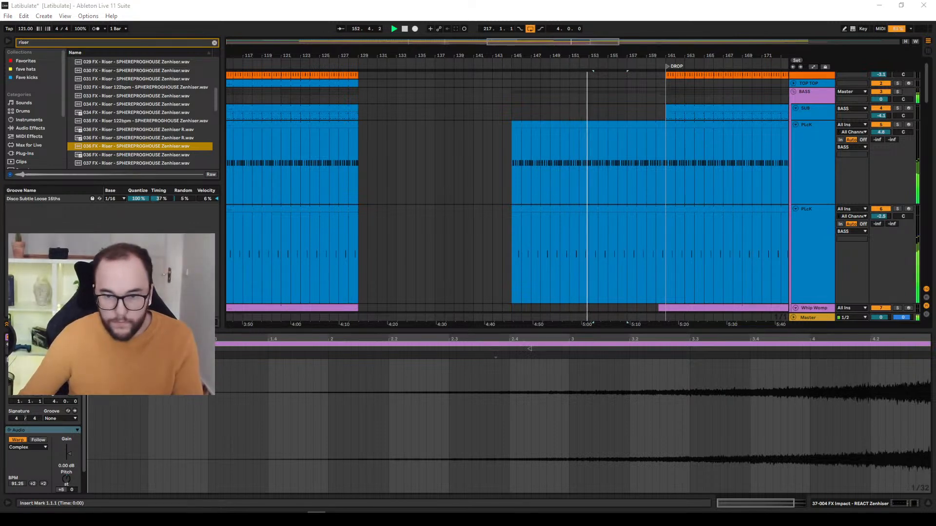
scroll(609, 121, down, 15)
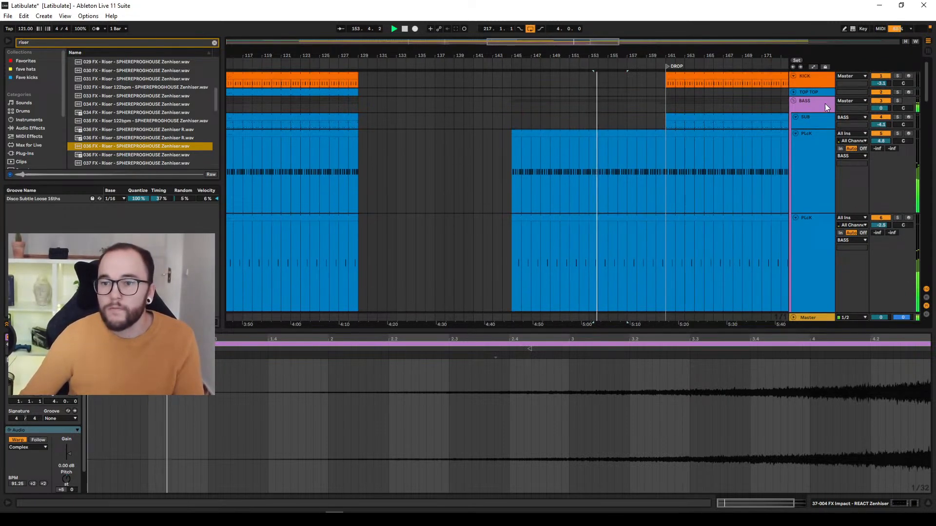
Reverse the HDVA_LongAtmosphere_Bmin_03 clip at bars 149 to 161 and raise its clip gain to 2.44 dB.
scroll(628, 124, down, 10)
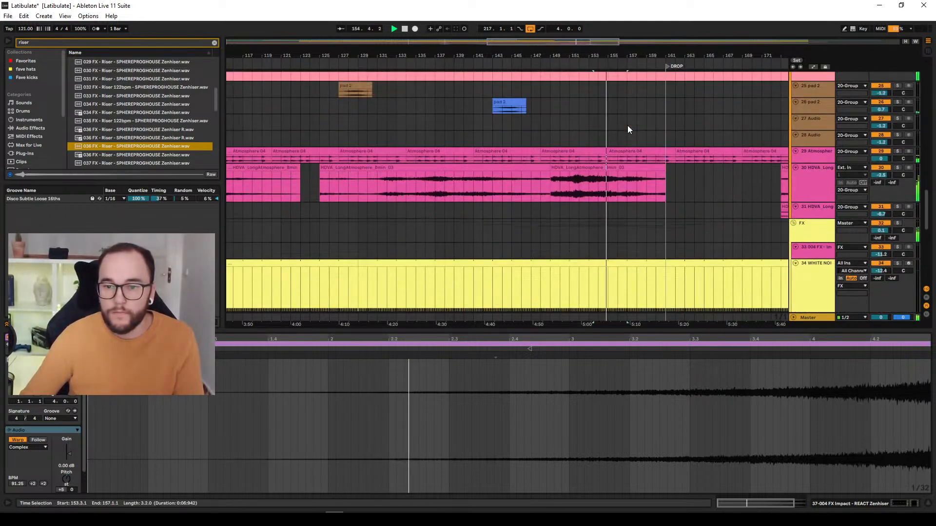
scroll(624, 134, up, 6)
click(633, 171)
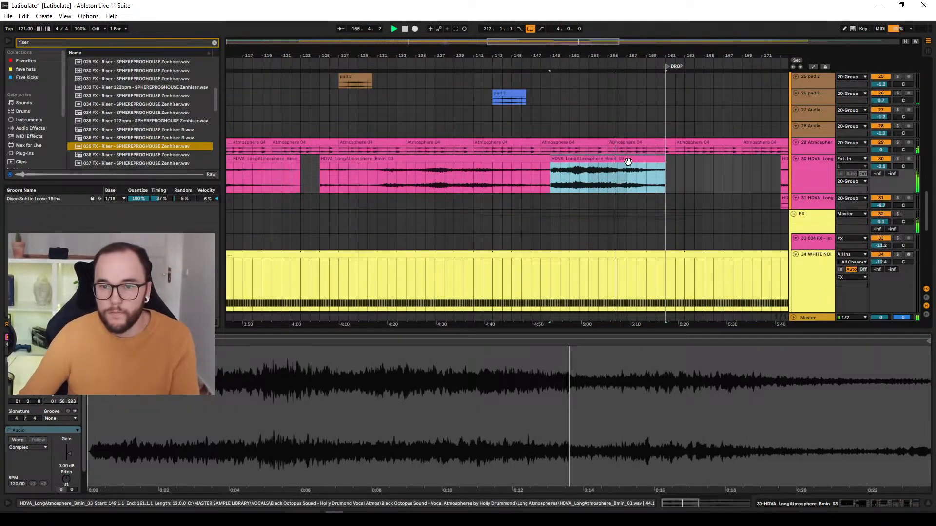
key(r)
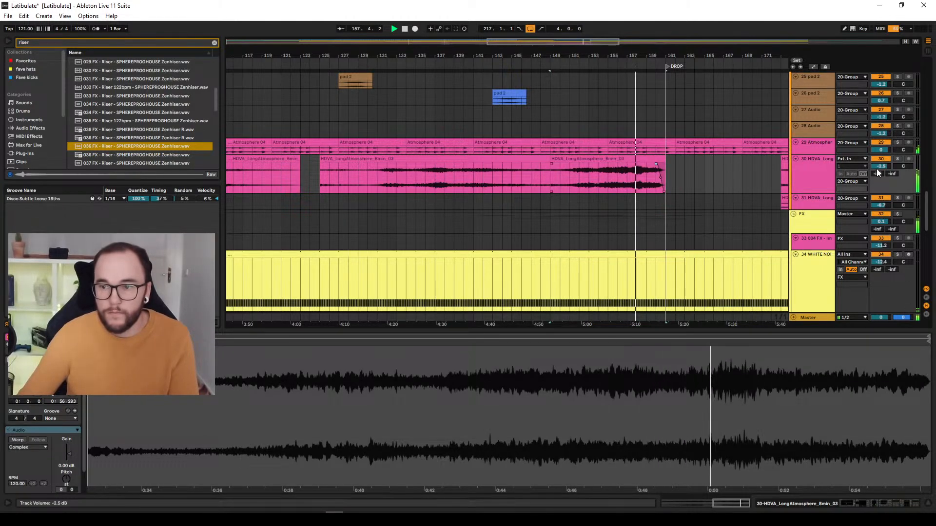
click(656, 171)
drag(71, 468, 71, 455)
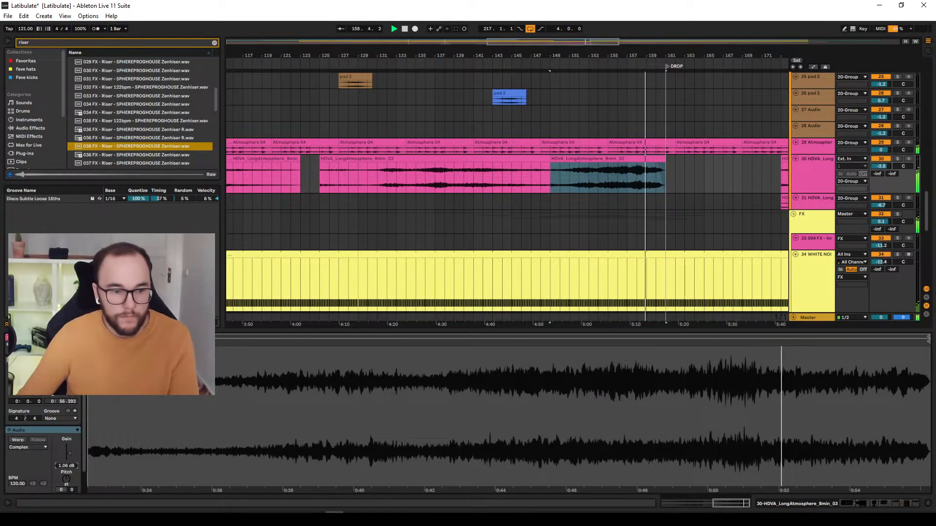
Show the automation lanes across the full arrangement and save the set.
key(a)
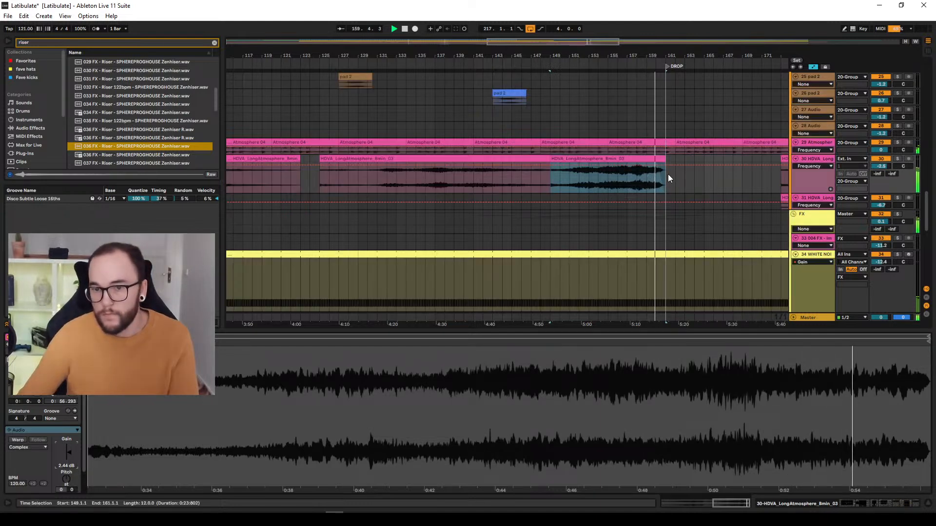
key(minus)
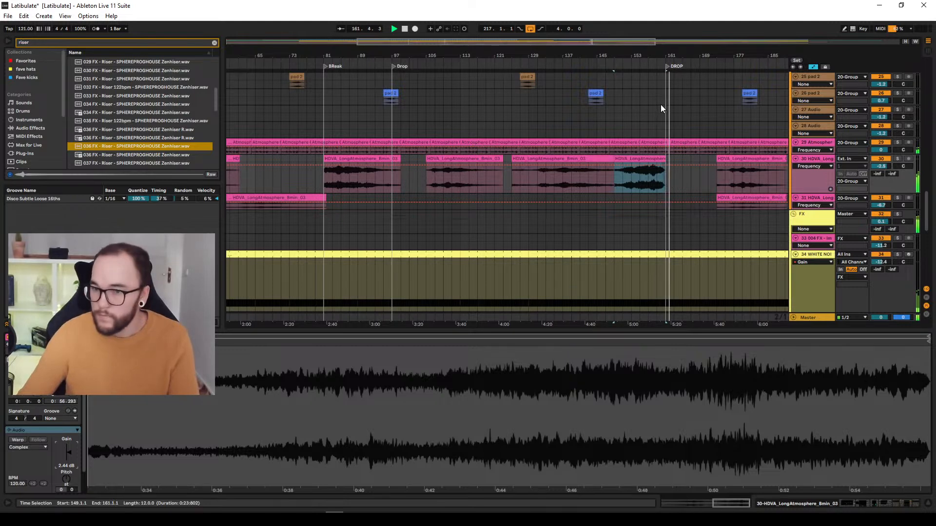
key(minus)
click(627, 113)
key(ctrl+s)
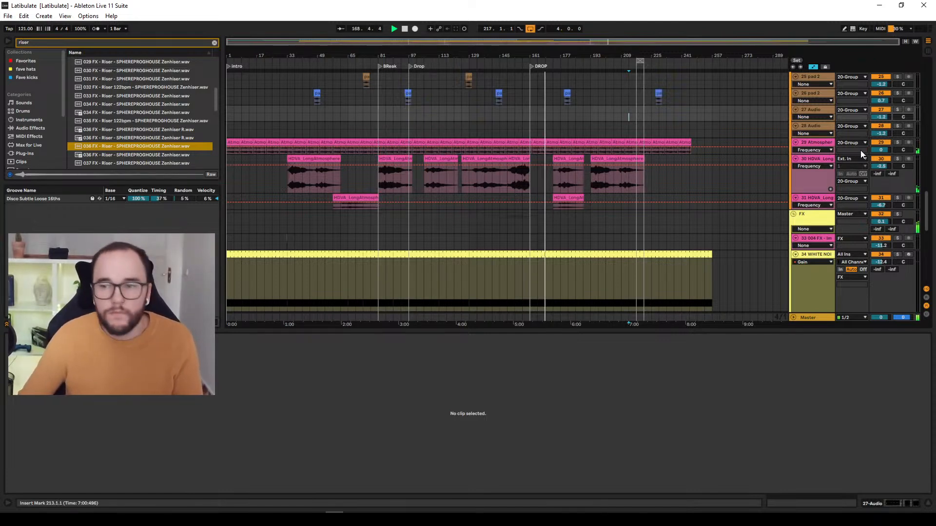
Lower the Whip Womp track's volume to -3.1 dB, play from bar 29 and save the set.
drag(928, 208, 926, 120)
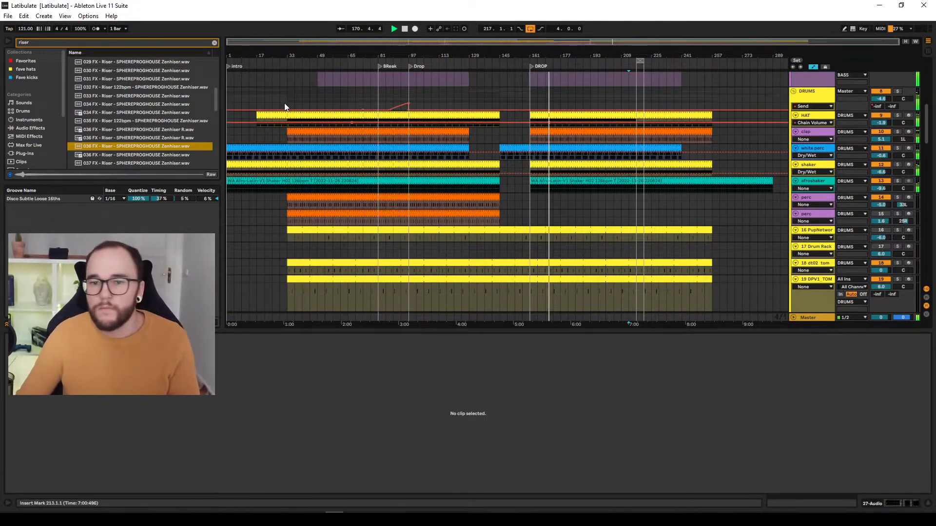
scroll(581, 215, down, 3)
scroll(590, 214, up, 8)
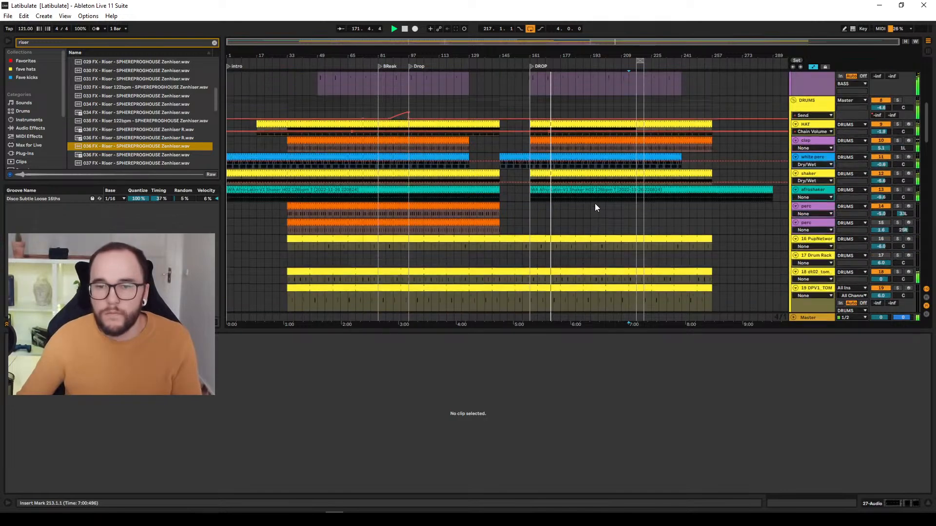
drag(881, 210, 881, 220)
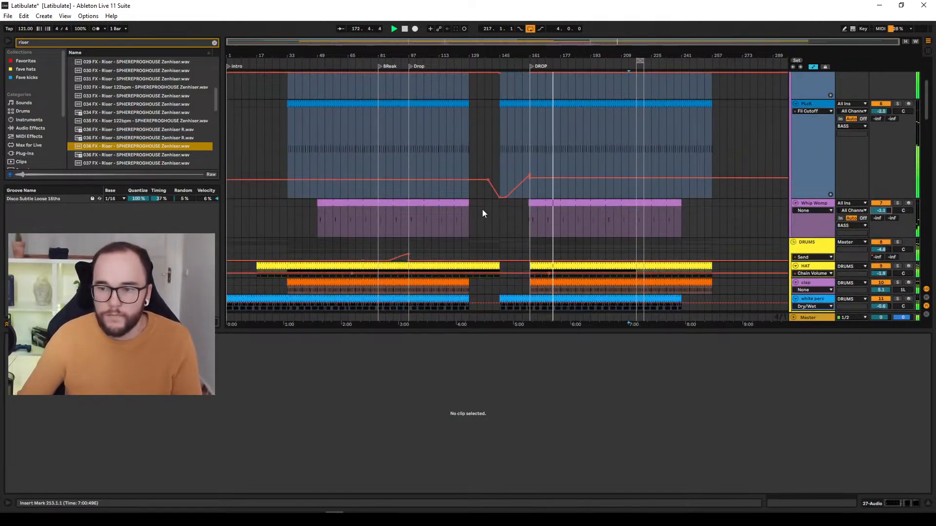
click(338, 150)
click(282, 143)
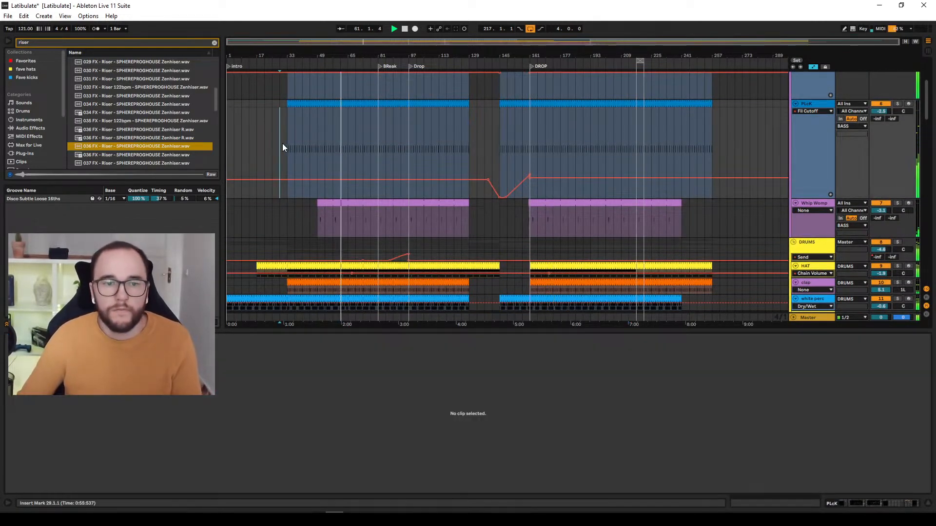
key(ctrl+s)
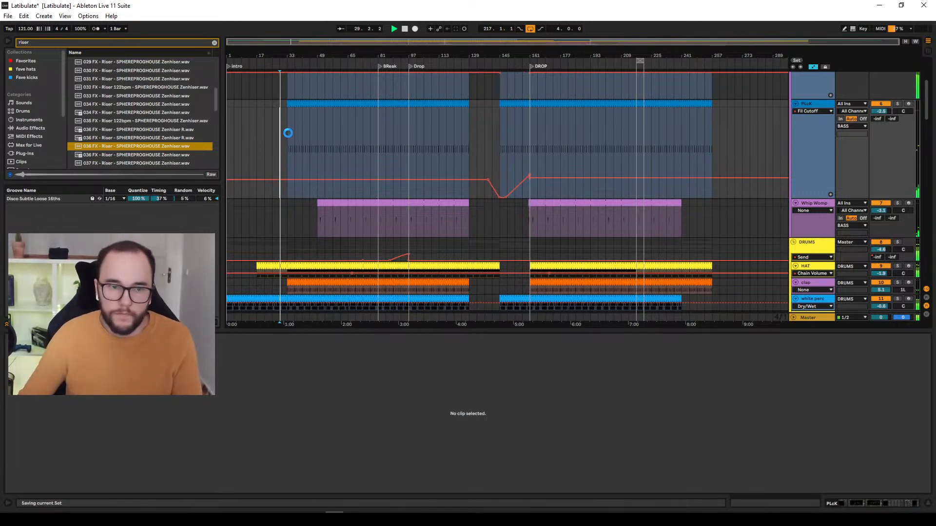
Stop playback and save the set under the new name Latibulate backup.
click(307, 130)
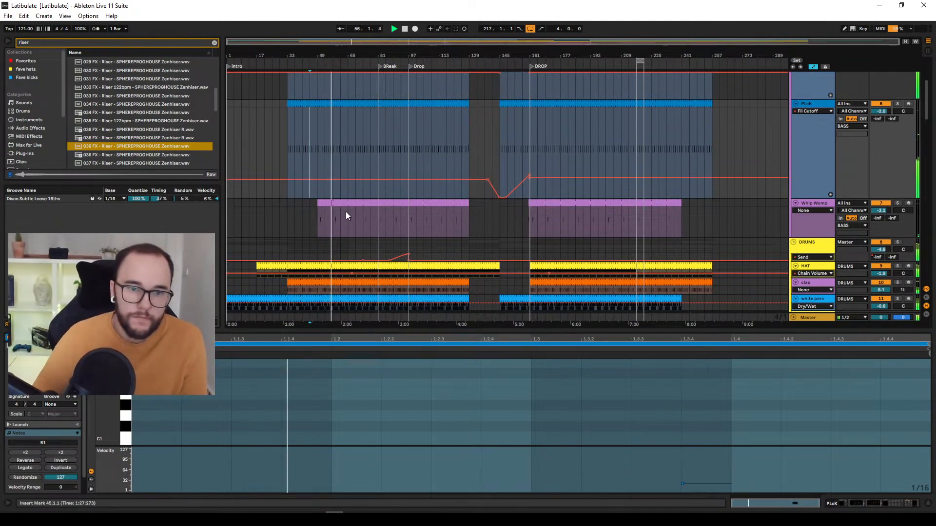
click(374, 141)
key(space)
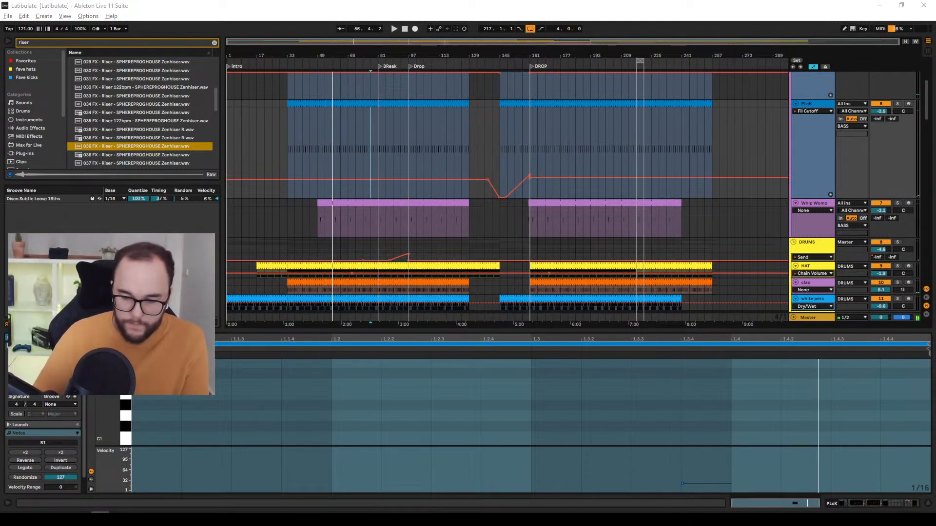
click(340, 162)
key(ctrl+shift+s)
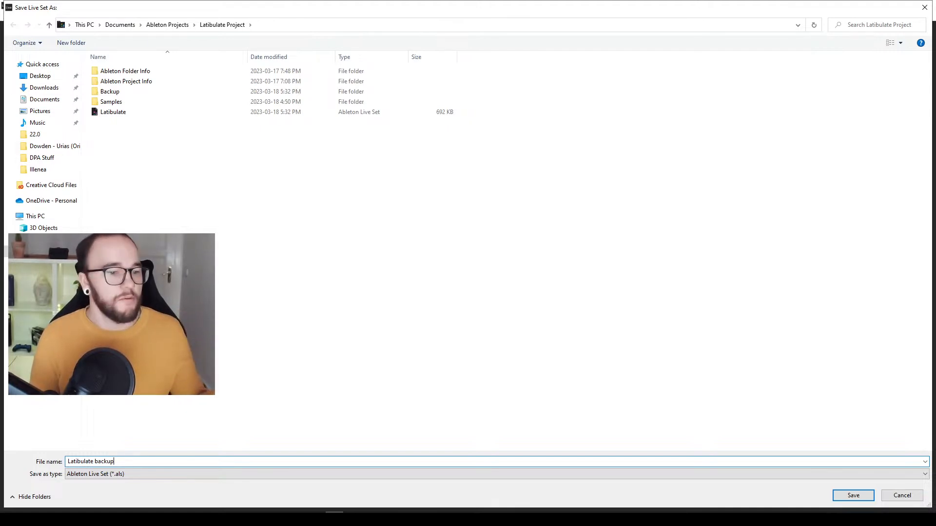
key(Return)
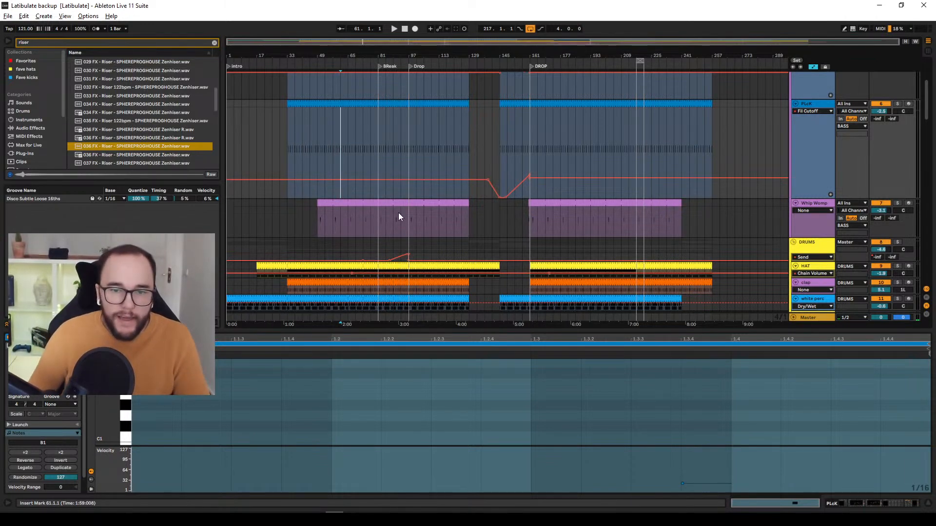
Copy both long perc clips from bar 33 so the copies start at the second drop, bar 161.
scroll(487, 228, down, 5)
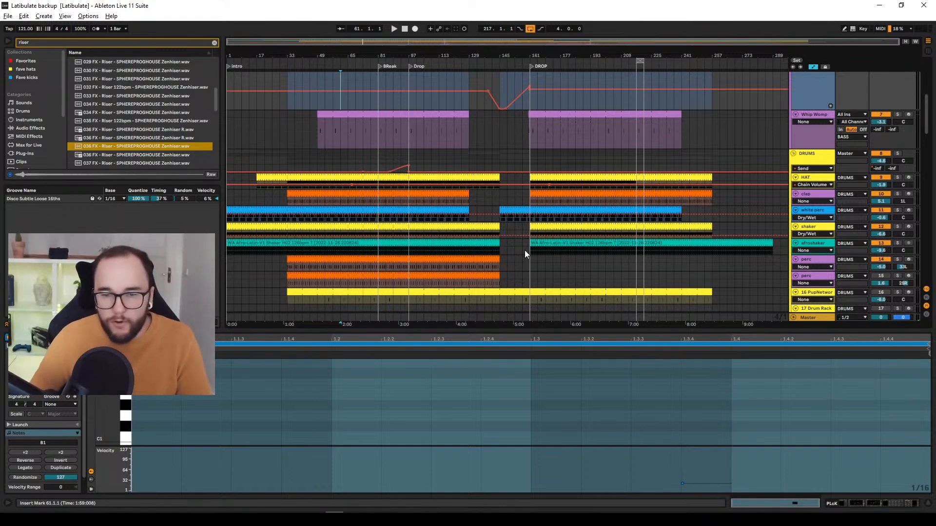
scroll(525, 251, down, 4)
scroll(514, 236, up, 2)
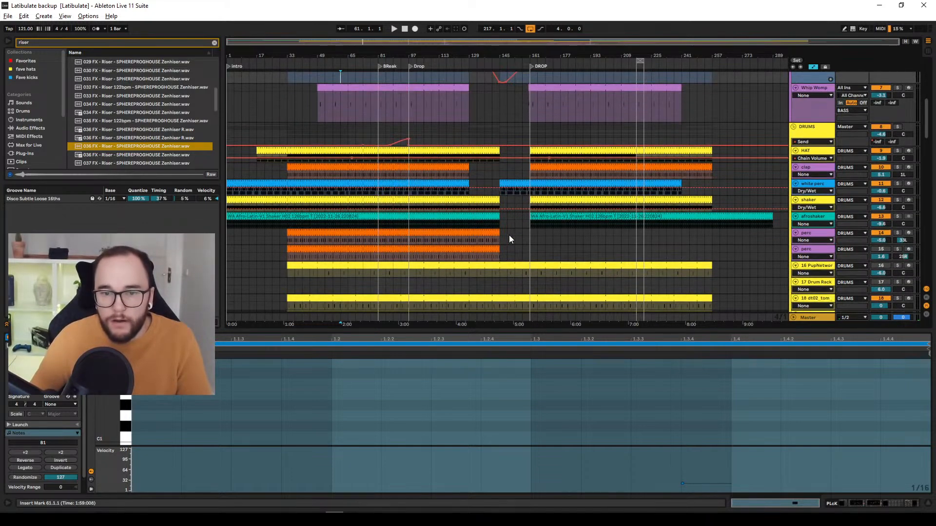
click(460, 234)
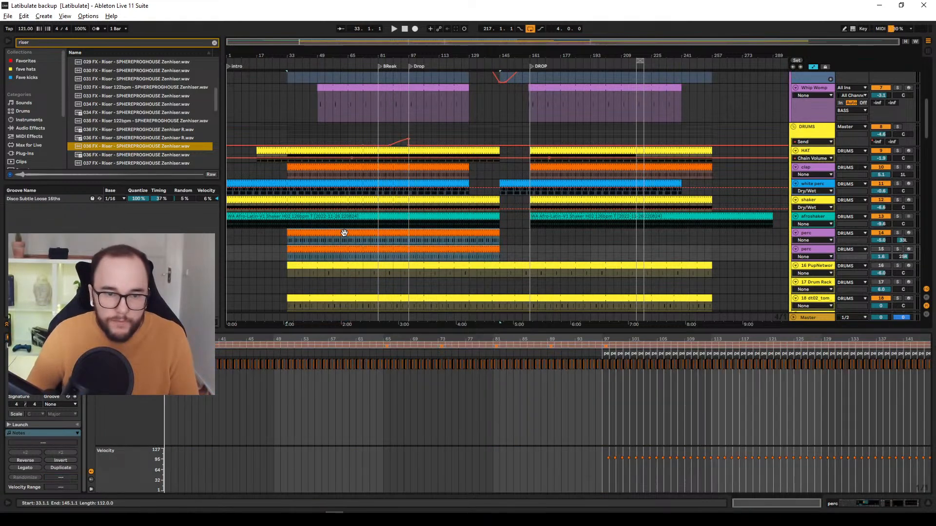
click(330, 232)
drag(328, 250, 563, 236)
Look through the arrangement from the drums down to the FX tracks and back up to the bass tracks at the drop.
scroll(508, 239, down, 15)
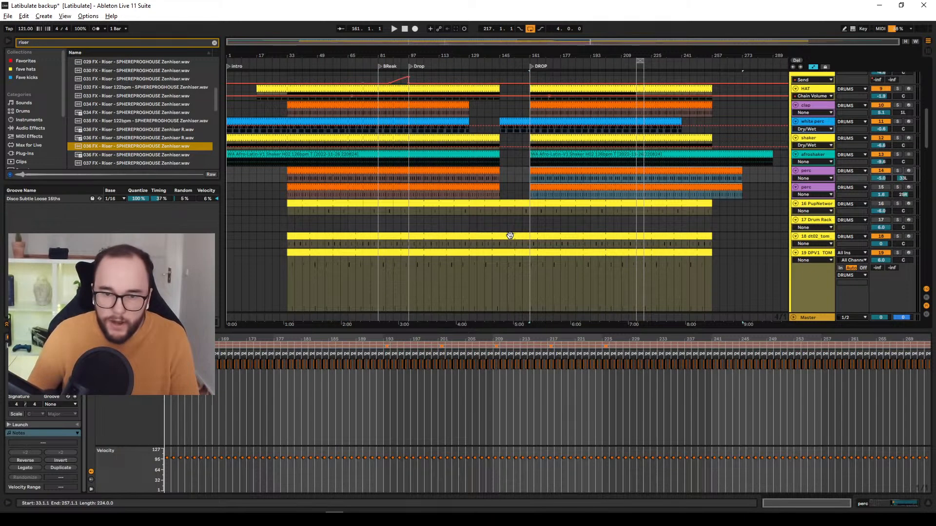
scroll(503, 217, down, 12)
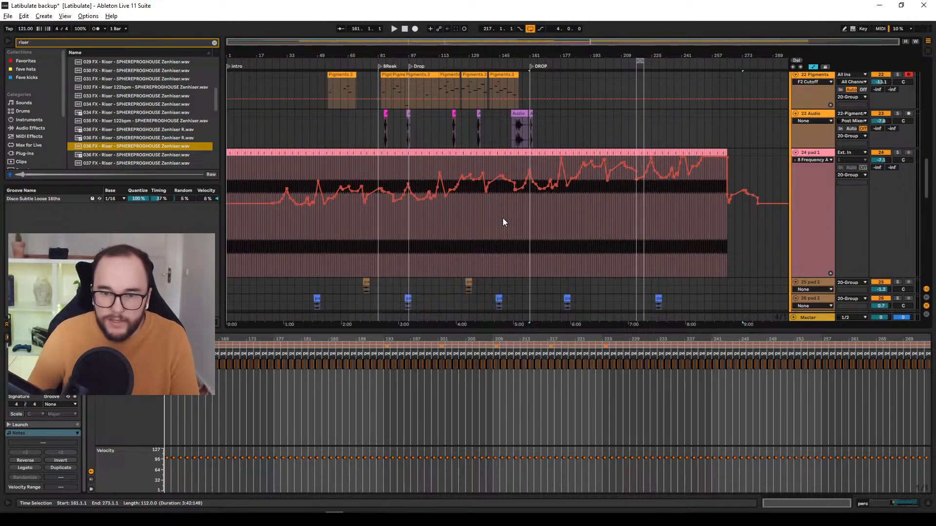
scroll(503, 223, down, 10)
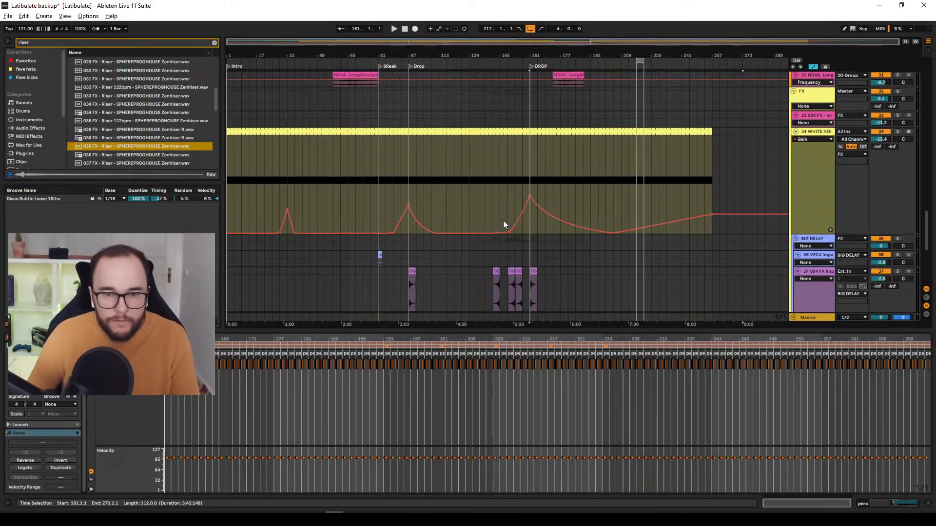
drag(927, 276, 911, 104)
scroll(565, 215, up, 1)
click(531, 215)
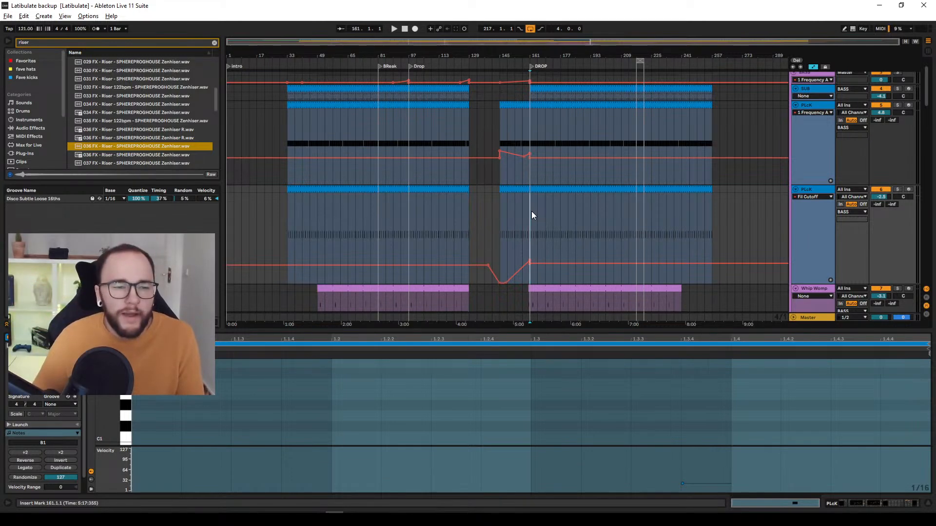
scroll(296, 128, up, 1)
Open the recent set ID - Futura (Dowden Remix).als.
click(7, 15)
mouse_move(48, 48)
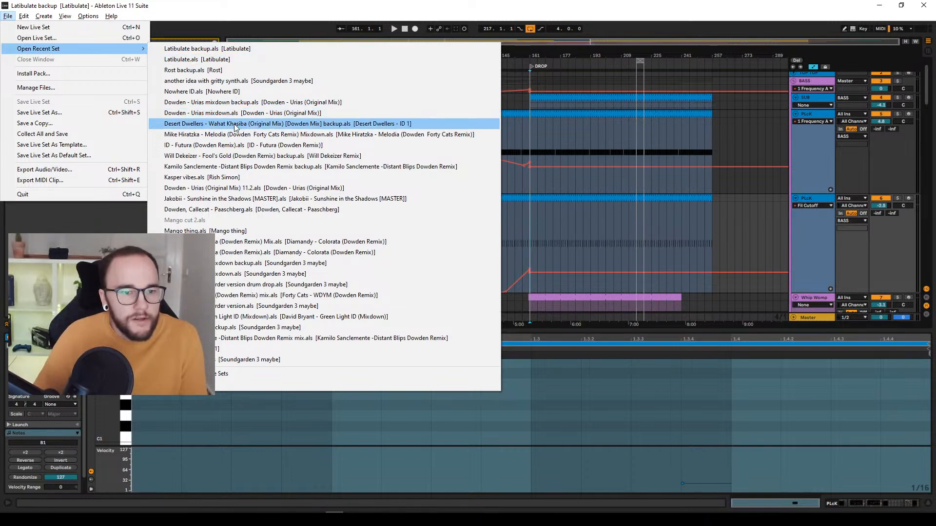
click(210, 146)
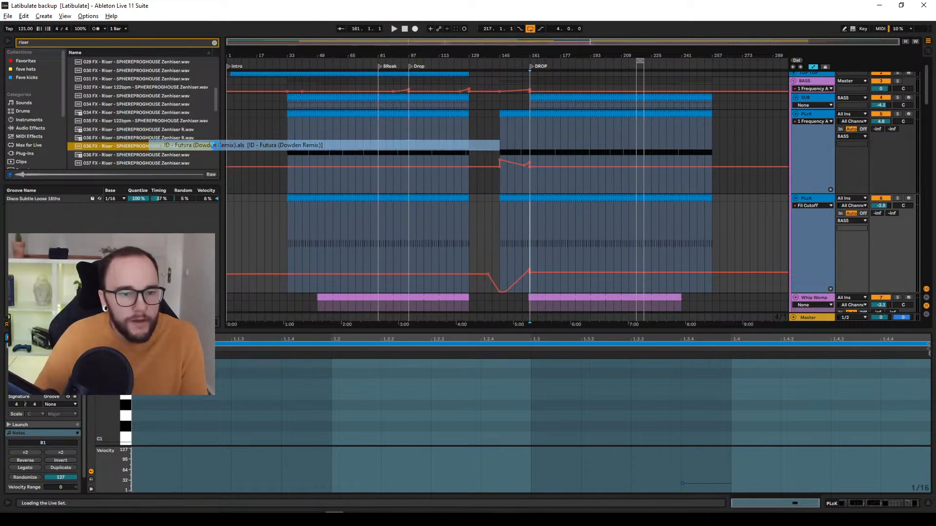
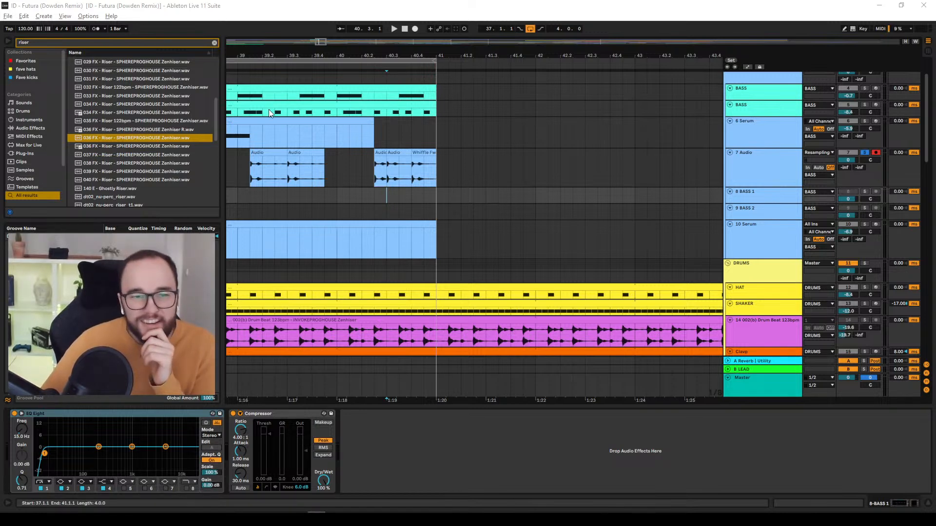
Find the bass section at bars 37 to 41 and listen to the loop.
scroll(306, 166, left, 5)
scroll(310, 168, down, 5)
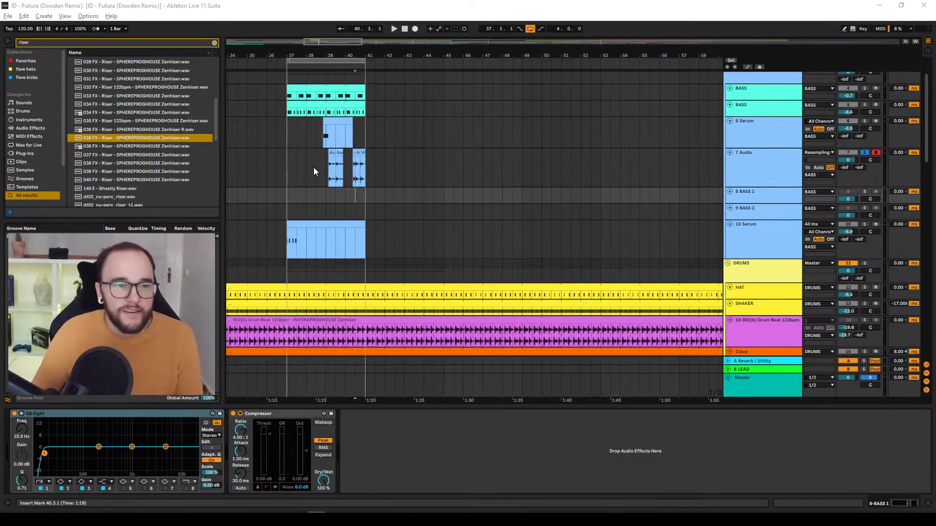
scroll(339, 173, up, 3)
scroll(331, 173, left, 3)
click(341, 178)
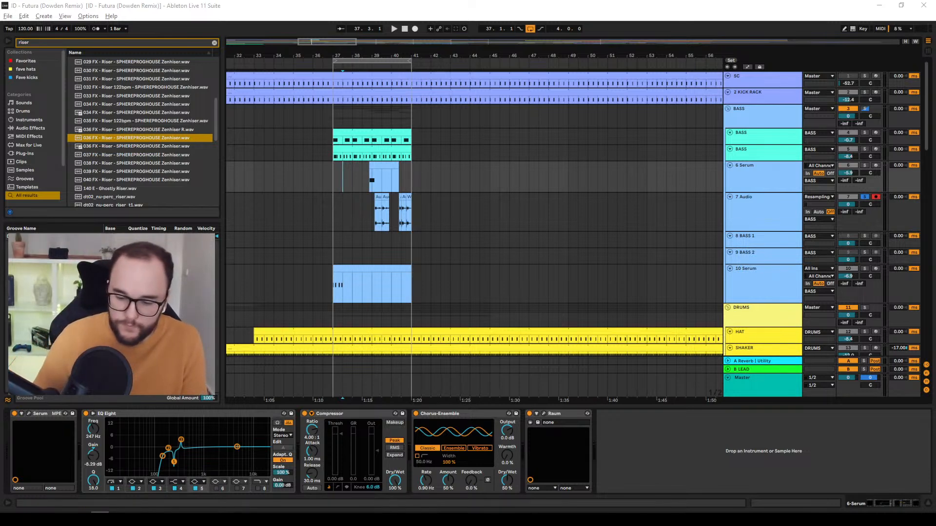
click(331, 154)
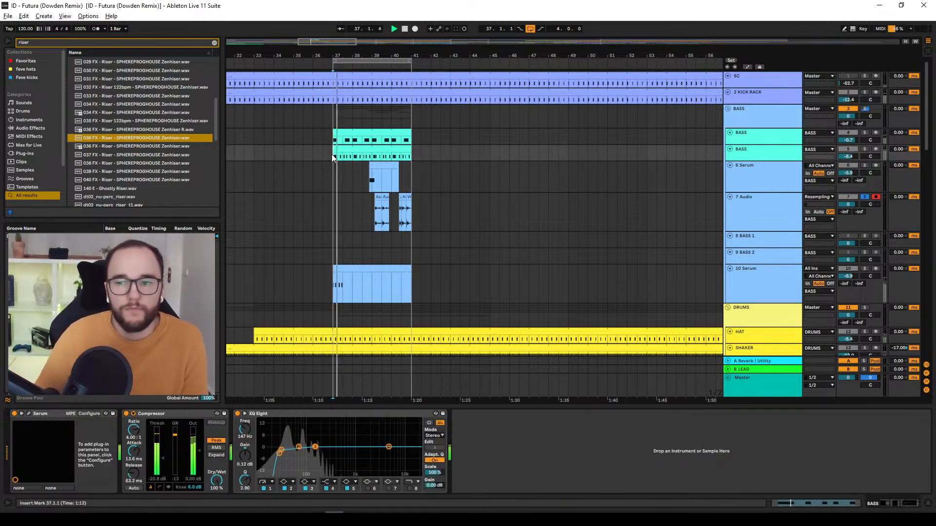
key(space)
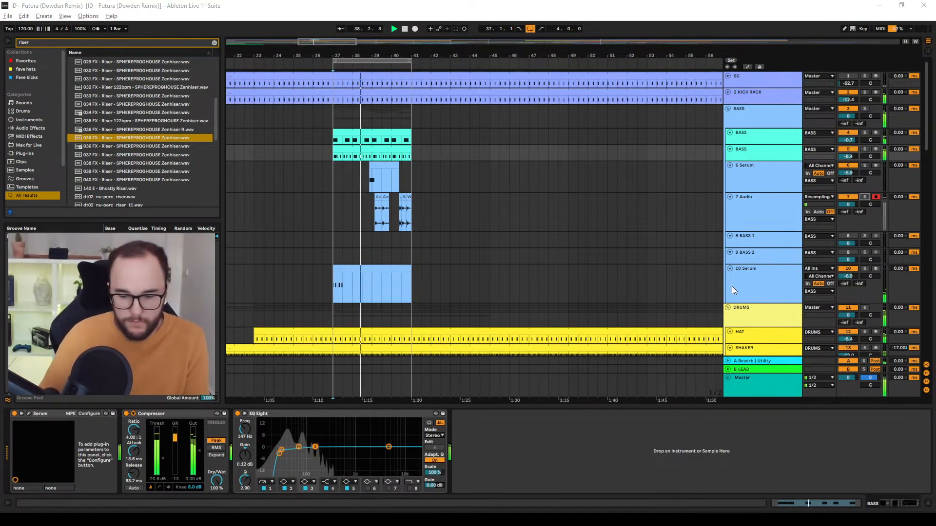
click(422, 187)
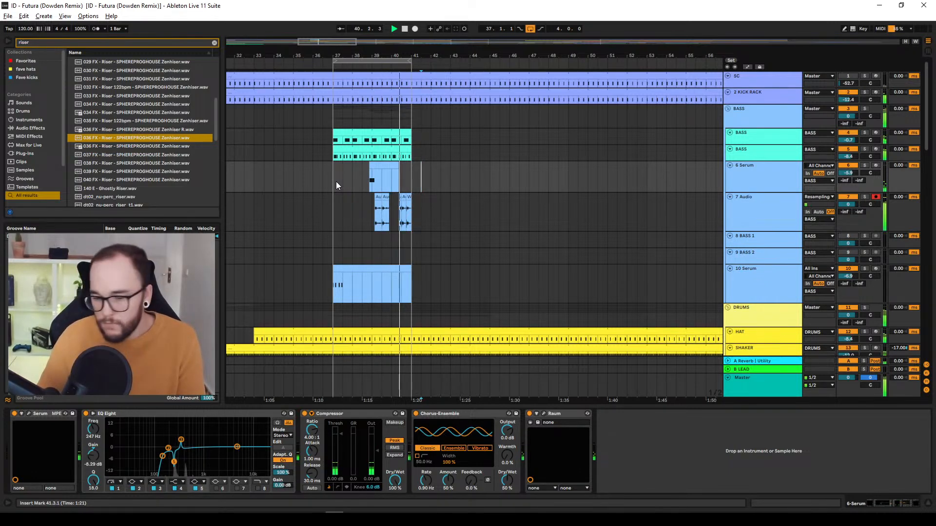
key(space)
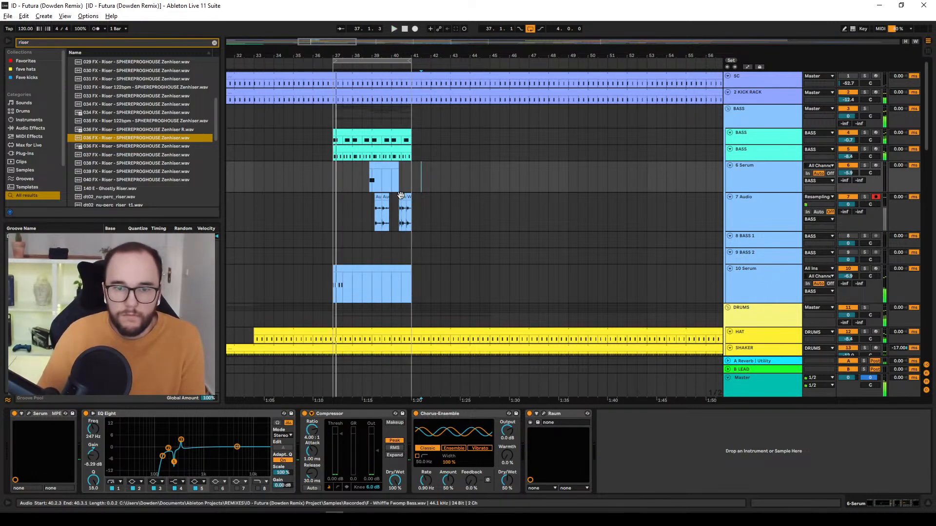
Move the Whiffle Fwomp Bass clip on track 7 half a beat later, to 40.4.3, and play the loop.
scroll(402, 201, up, 5)
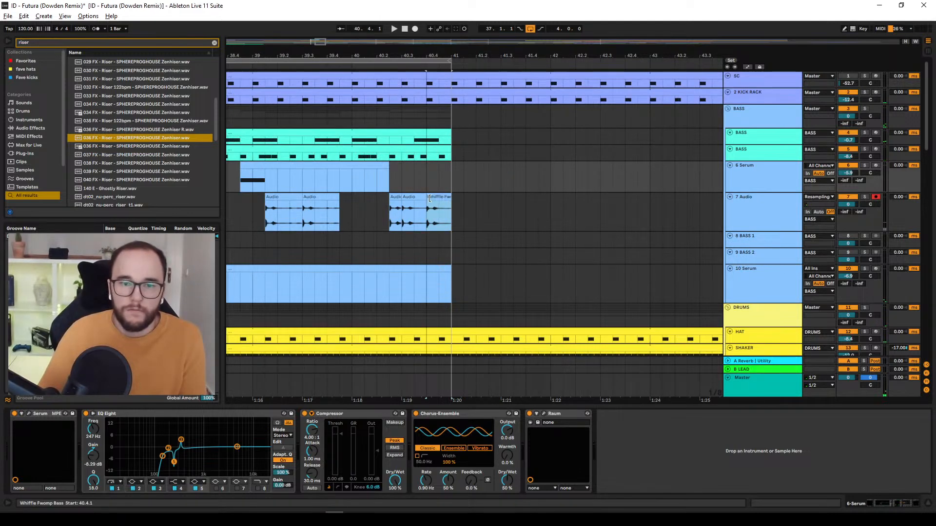
click(442, 197)
drag(447, 199, 460, 199)
click(379, 210)
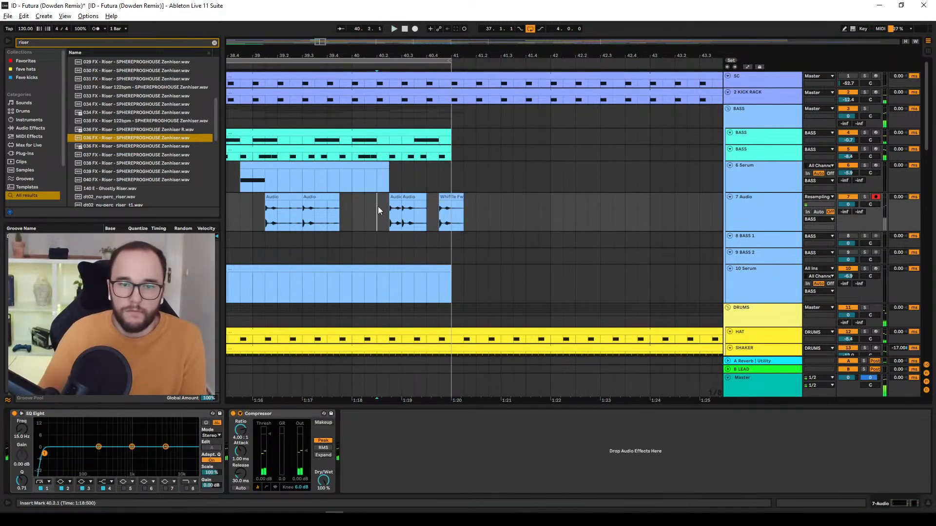
key(space)
key(space)
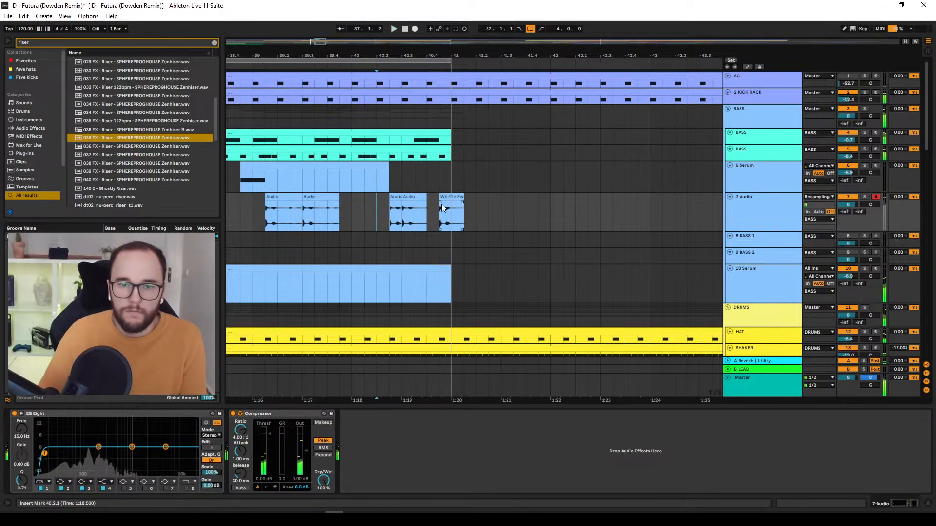
Move the Whiffle Fwomp Bass clip on track 7 earlier, to start at 40.4.2, and play the end of the loop.
scroll(441, 200, up, 3)
drag(465, 197, 451, 197)
click(334, 209)
click(318, 212)
key(space)
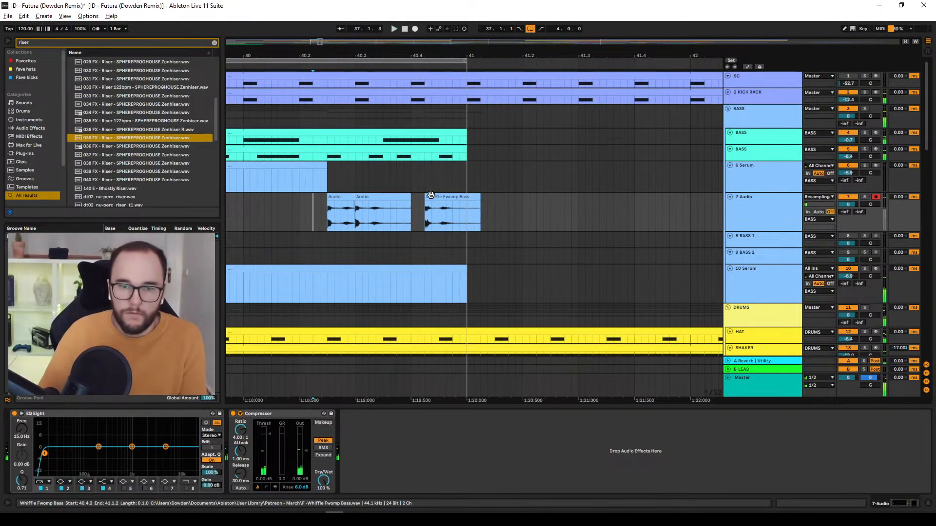
click(439, 206)
key(space)
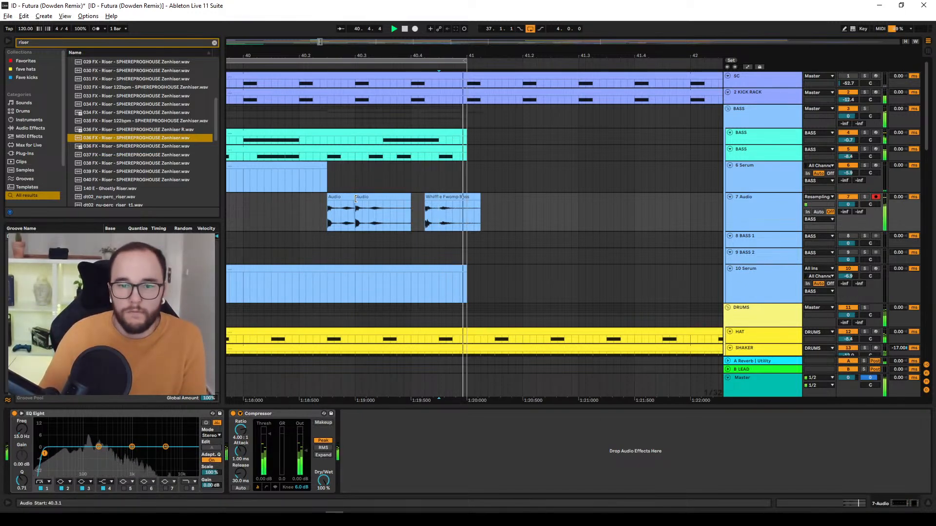
Add a copy of the Whiffle Fwomp Bass clip at 40.4.4 on track 7 and trim its end to bar 41.
scroll(441, 209, up, 3)
drag(425, 210, 489, 208)
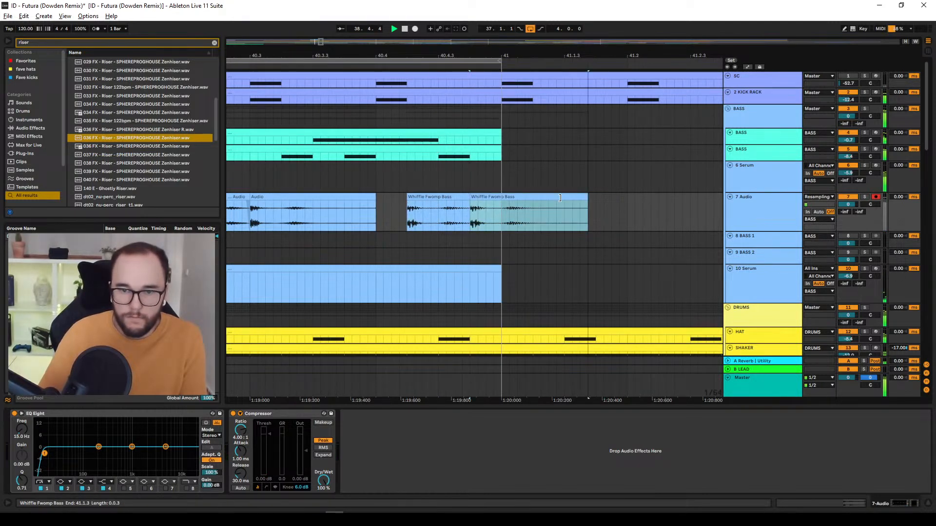
drag(560, 198, 502, 199)
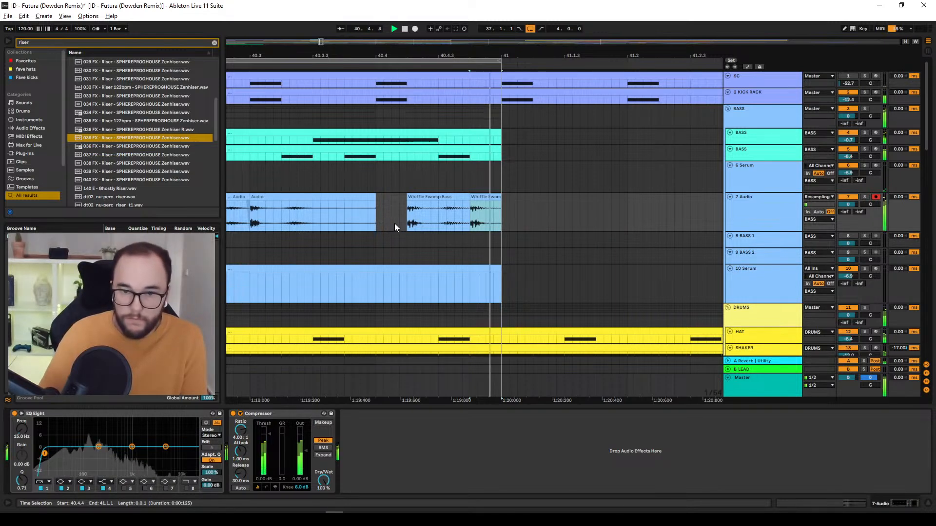
scroll(394, 224, down, 2)
scroll(394, 224, down, 3)
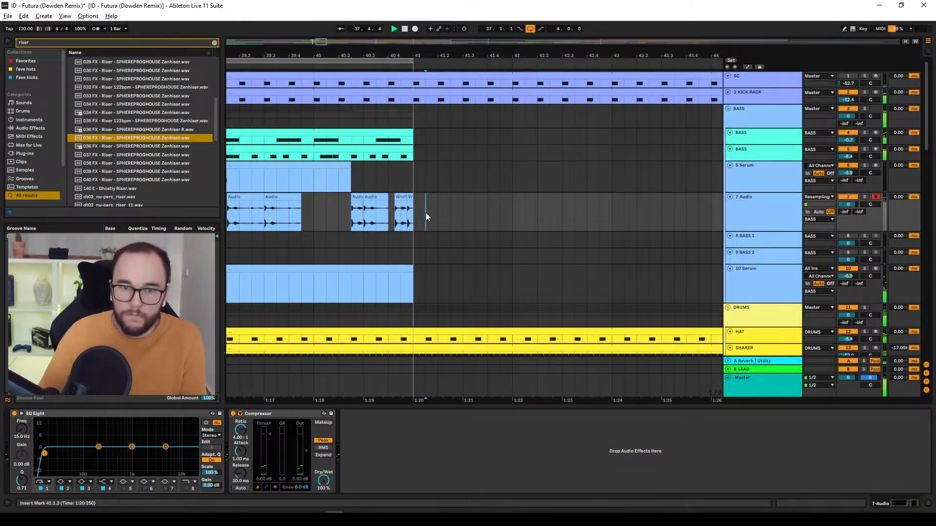
scroll(425, 213, down, 3)
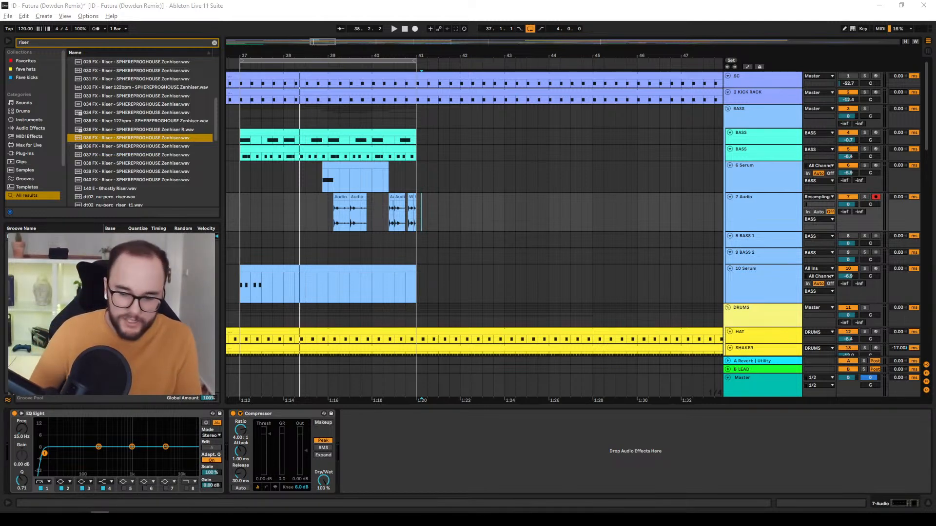
Play the arrangement from before the bass section, and restart playback at bar 37 to hear the bass loop.
click(277, 192)
key(space)
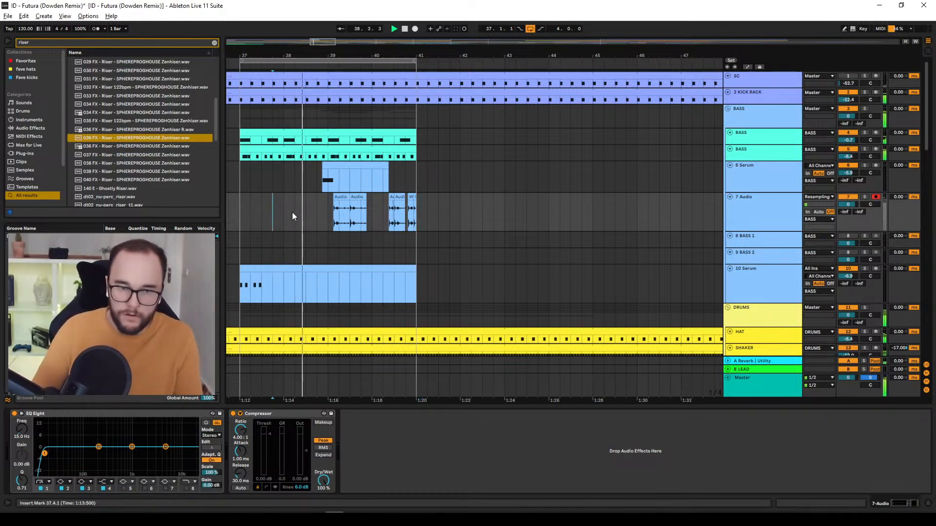
scroll(292, 213, down, 3)
scroll(286, 209, left, 2)
click(259, 208)
key(space)
key(space)
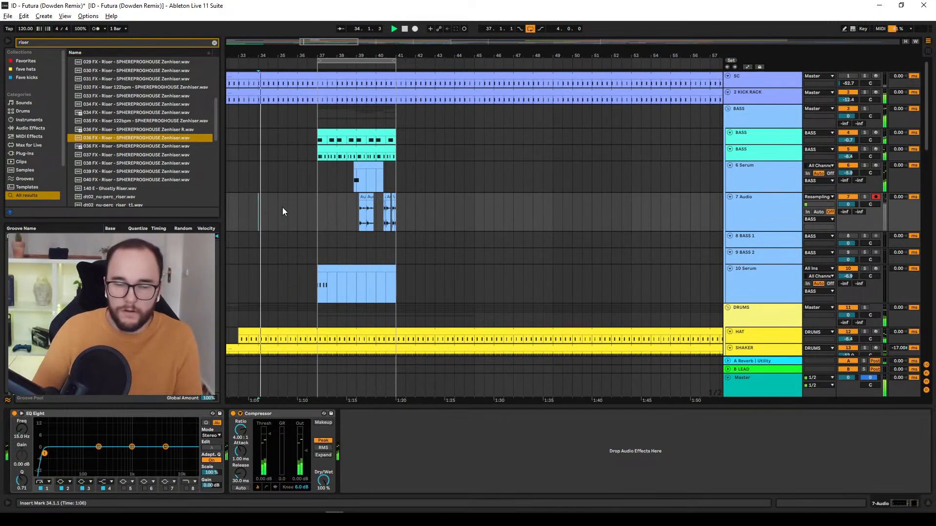
scroll(288, 204, left, 2)
click(362, 187)
key(space)
key(space)
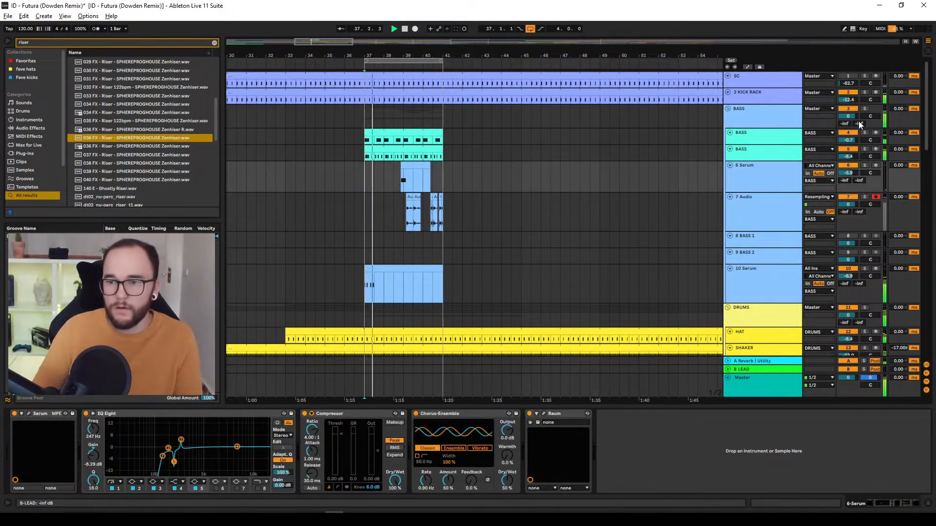
Compare the loop with and without the whole BASS group, and with and without the track 5 bass.
click(846, 109)
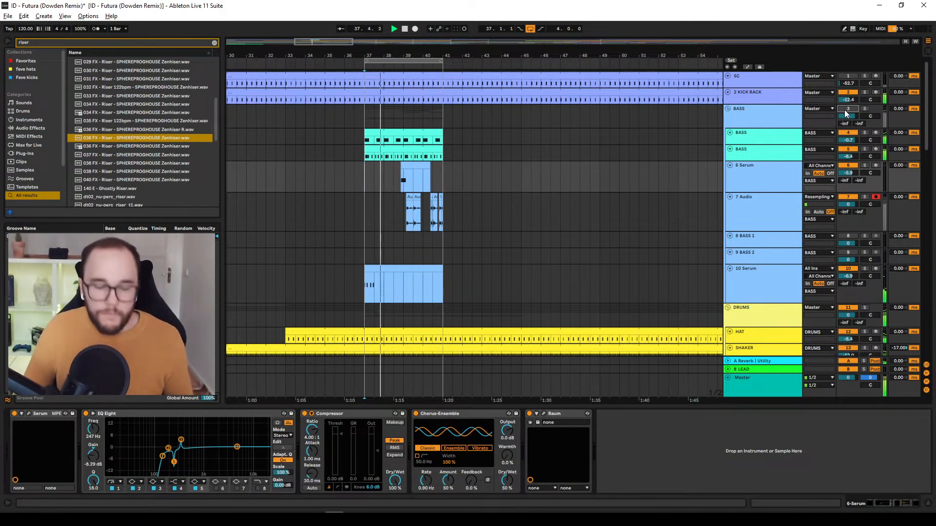
click(847, 109)
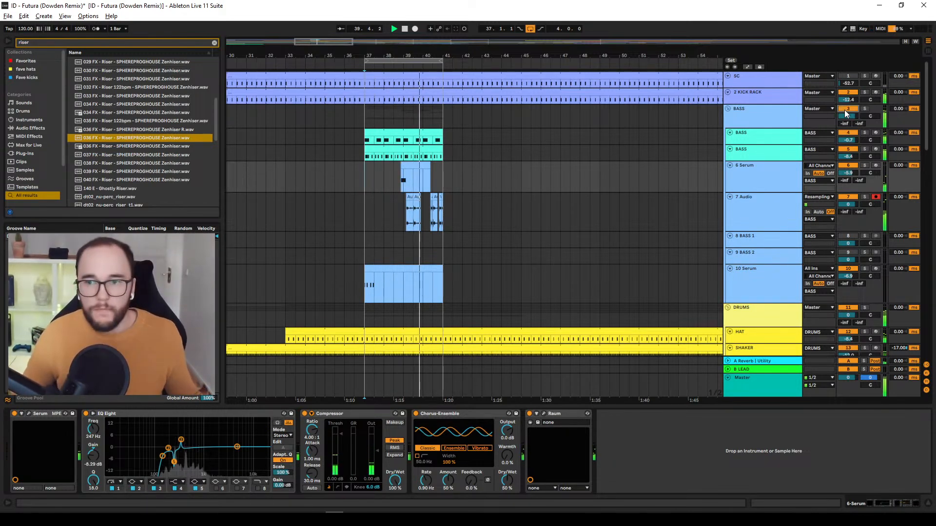
click(848, 149)
click(848, 150)
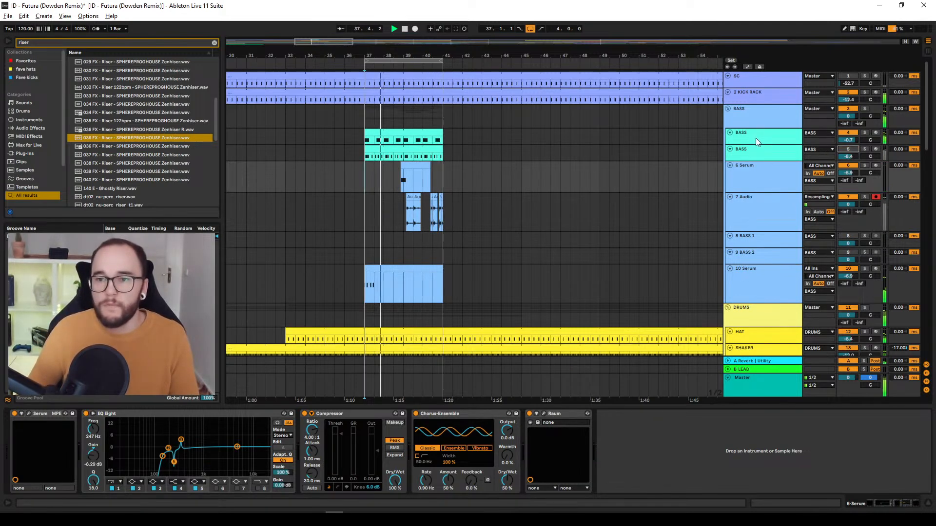
Compare the loop with the track 4 bass, 6 Serum and 7 Audio layers muted and unmuted.
click(756, 139)
click(849, 133)
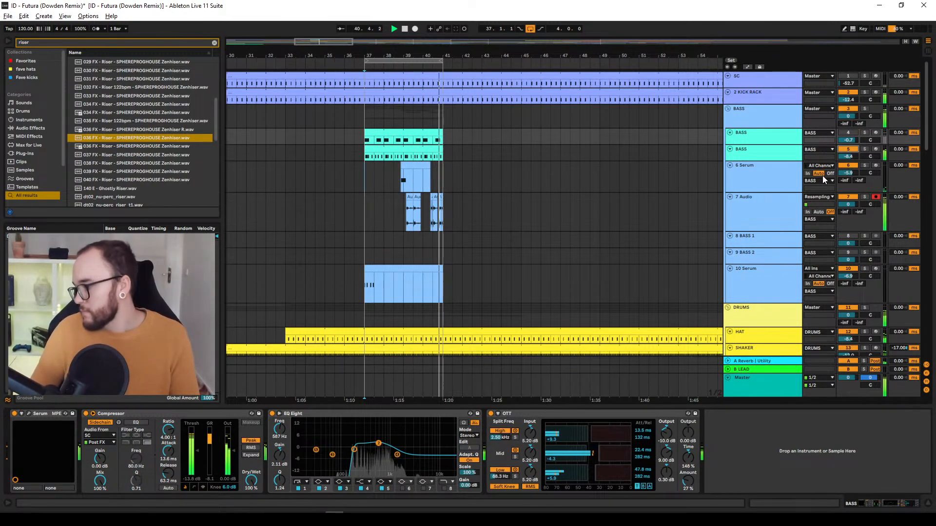
click(848, 165)
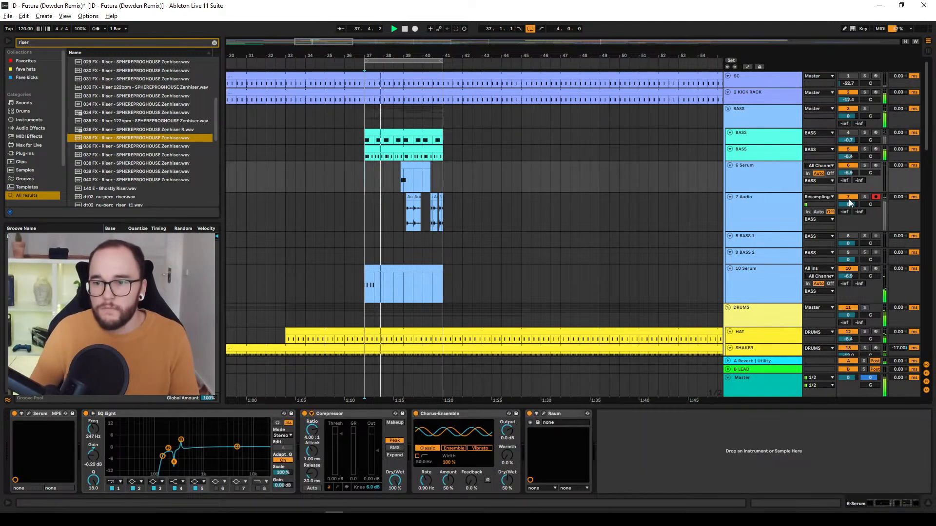
click(852, 166)
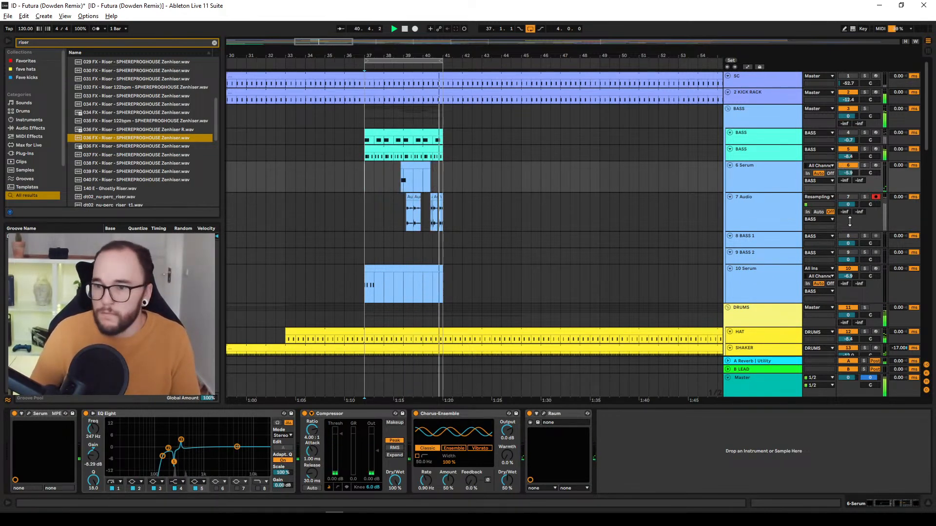
click(846, 133)
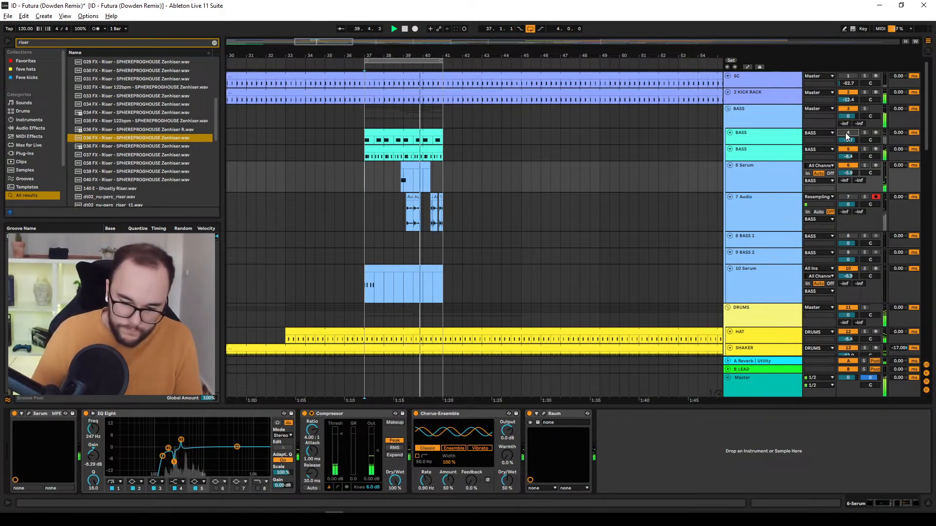
click(846, 132)
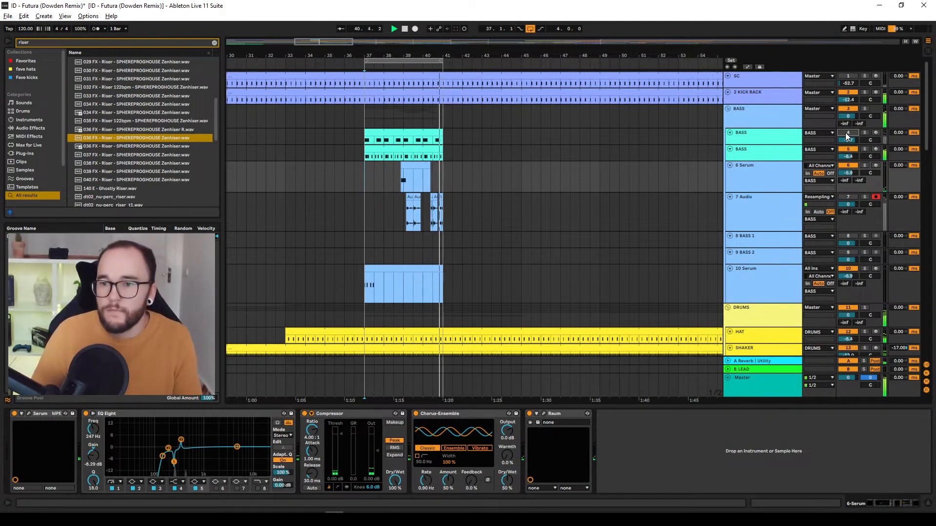
Mute the kick rack and the BASS group to compare the groove, and restore both to the mix.
click(849, 92)
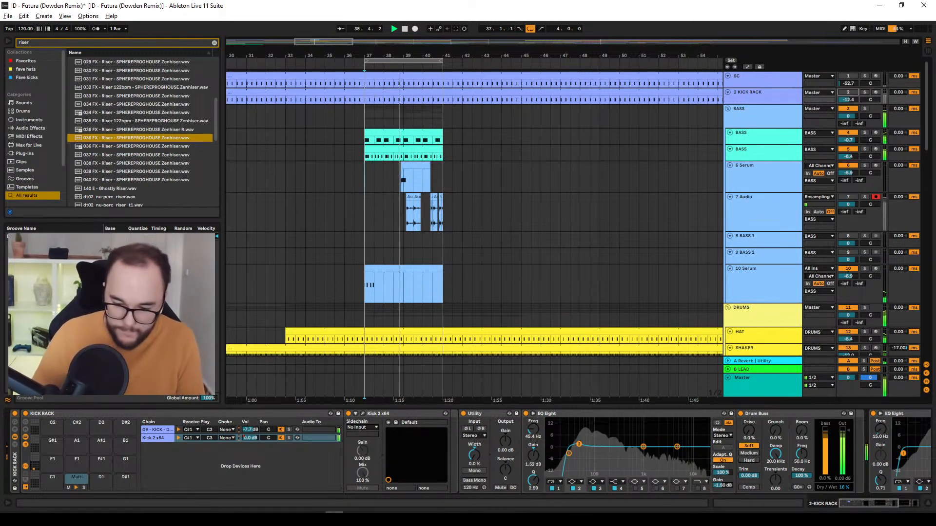
click(852, 111)
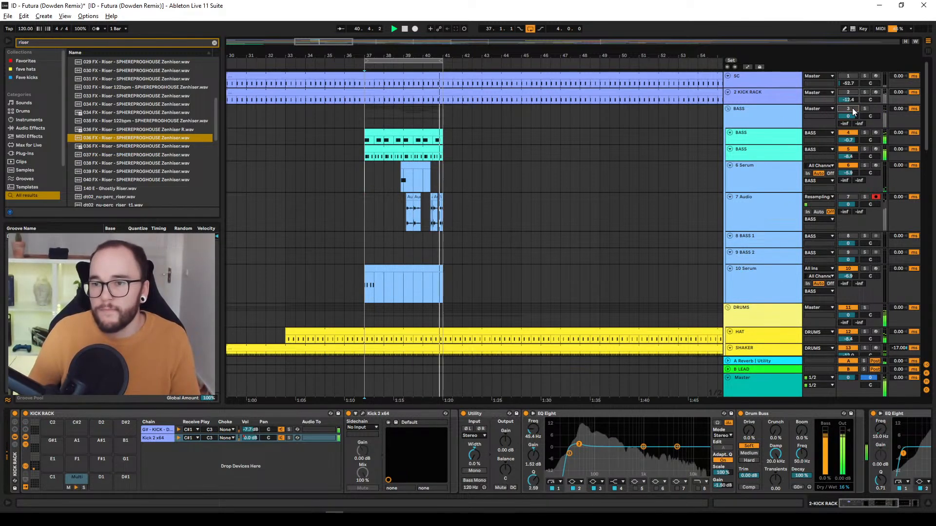
click(852, 111)
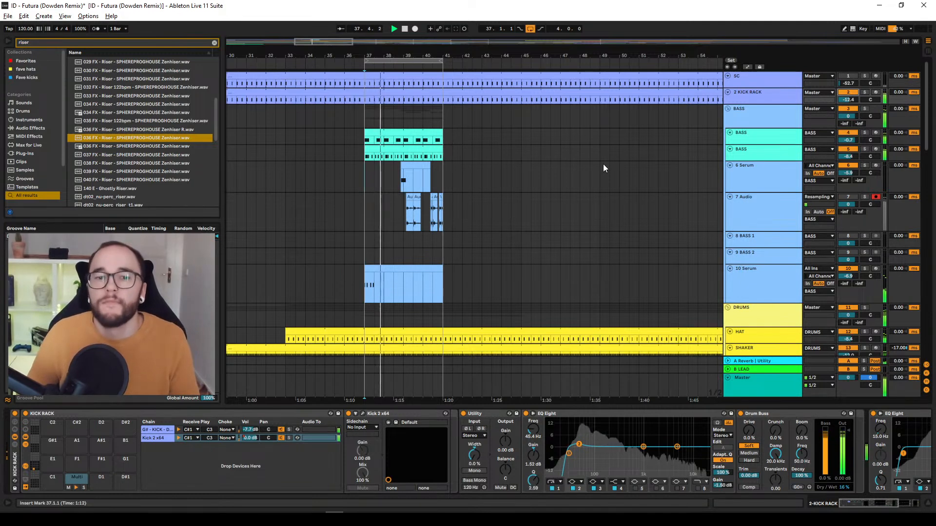
Find PAD 1 in the SYNTHS group and listen to it soloed from bar 7.
click(445, 140)
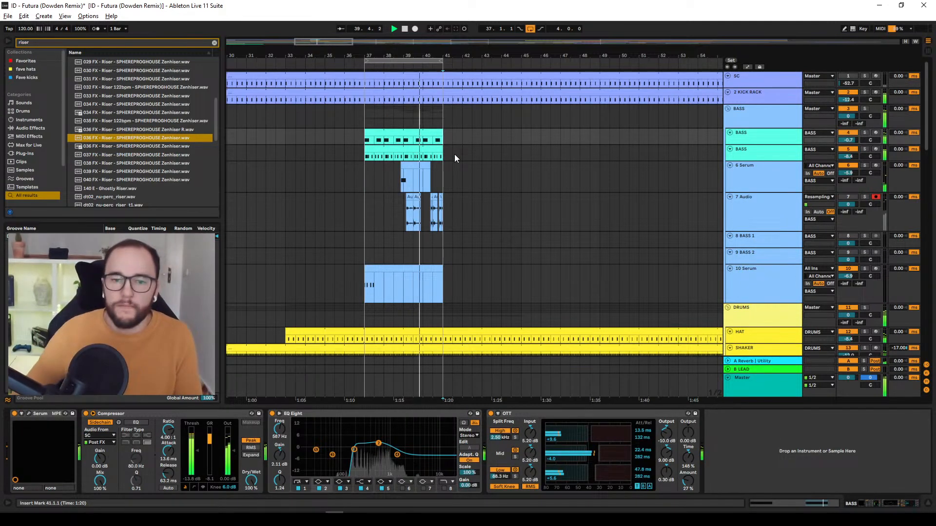
click(560, 154)
scroll(375, 212, down, 10)
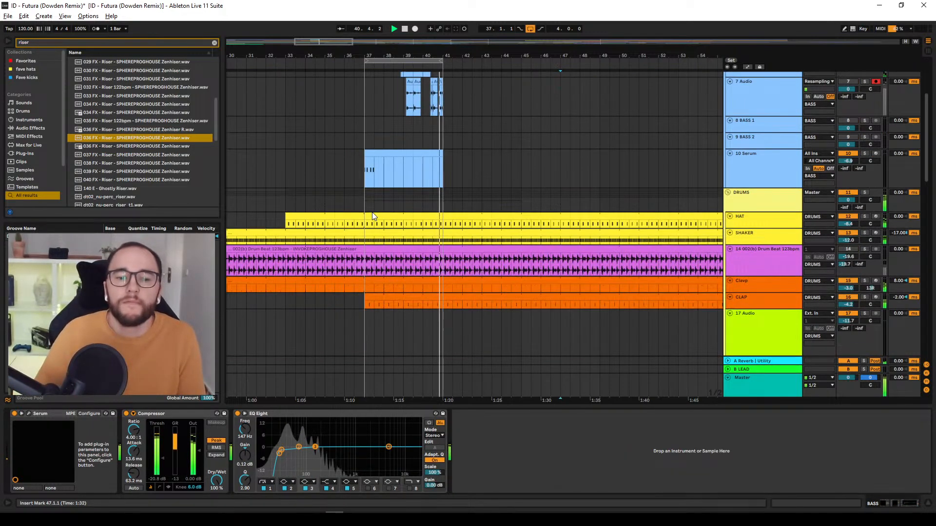
scroll(378, 211, down, 5)
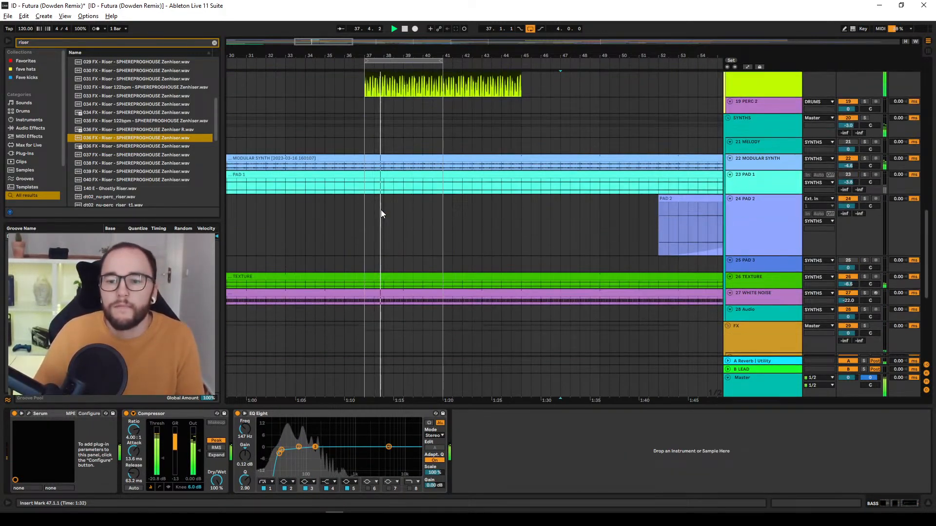
scroll(381, 209, down, 5)
click(461, 207)
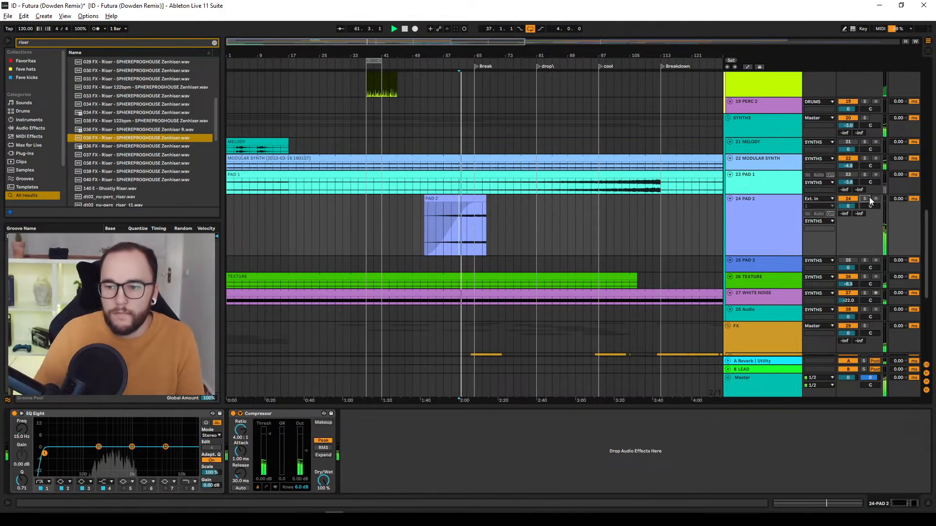
click(249, 184)
key(space)
key(space)
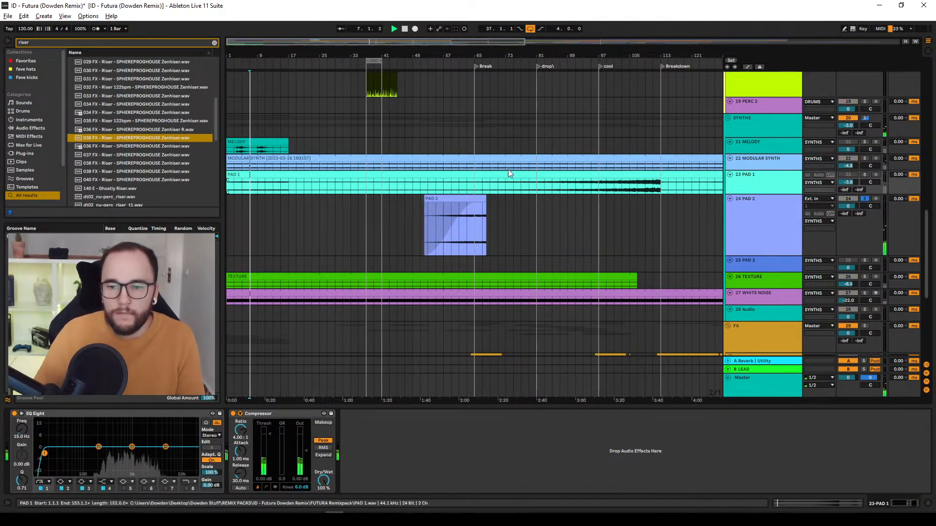
key(space)
click(862, 172)
key(space)
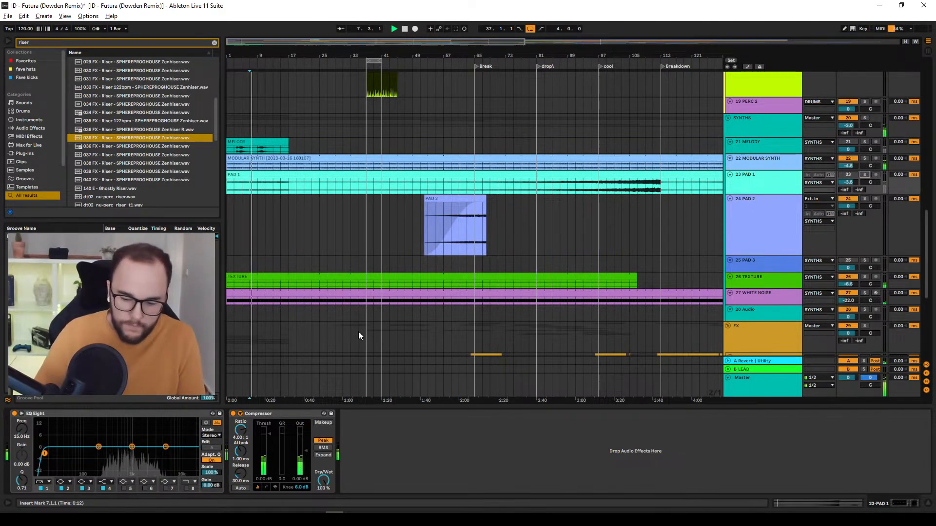
Play from bar 37 and briefly solo the MODULAR SYNTH track to hear it alone.
click(363, 145)
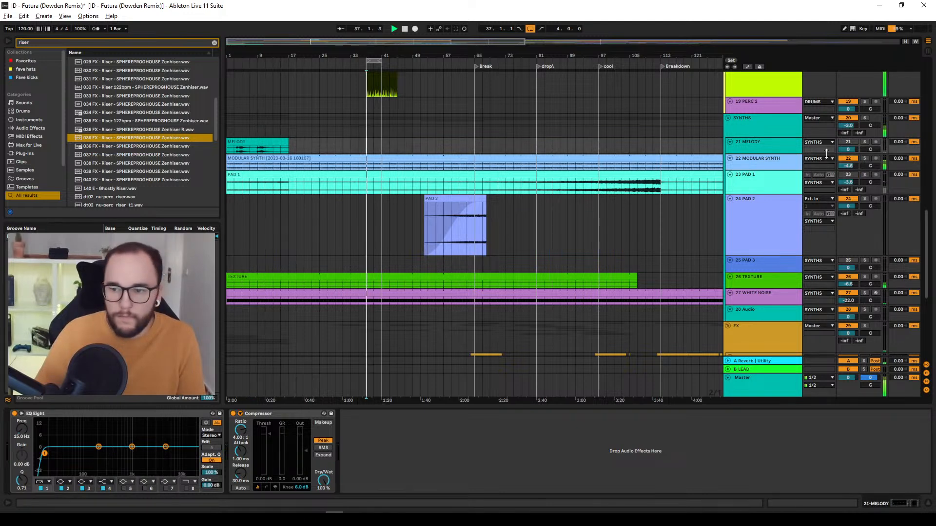
click(866, 159)
click(867, 161)
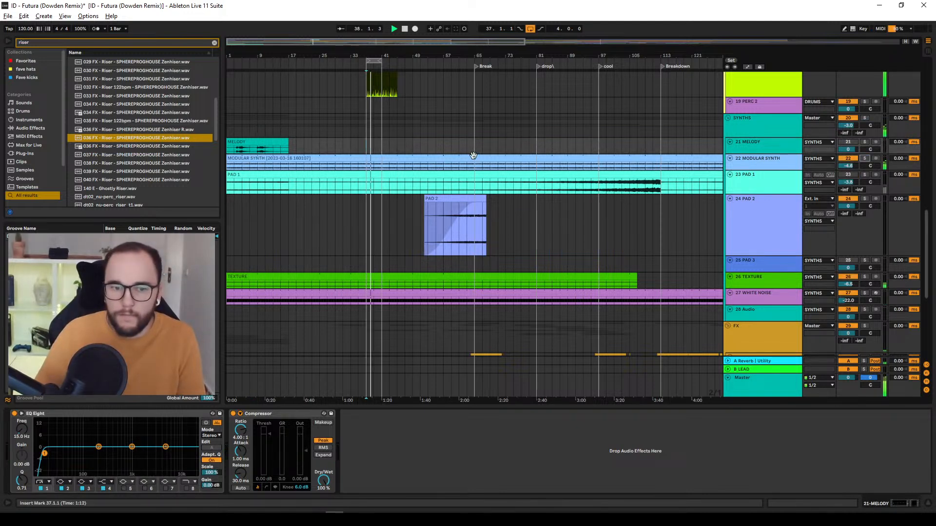
Play the MELODY clip from bar 3 with its track briefly unmuted, and mute it again.
click(233, 148)
key(space)
key(space)
click(849, 137)
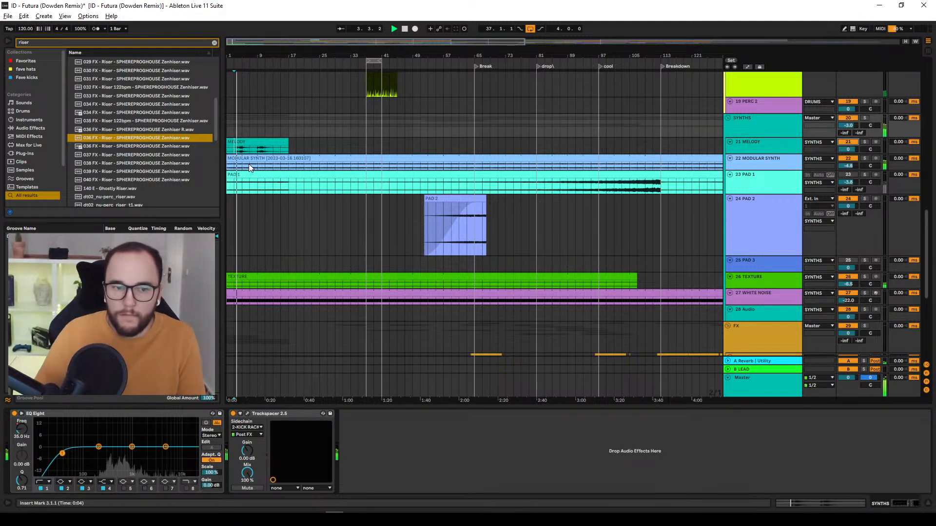
click(849, 142)
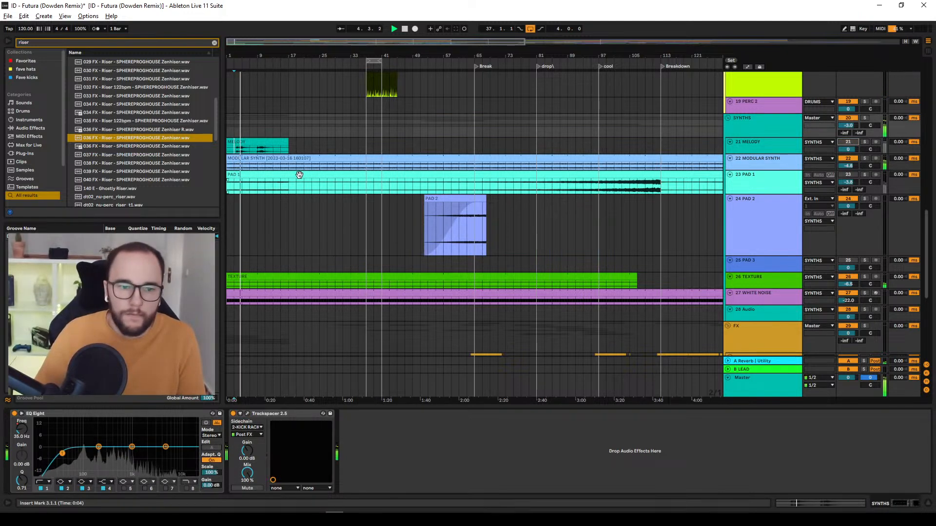
Move the PAD 1 clip on track 23 to start at bar 37 and play the loop with it.
click(259, 185)
key(space)
key(space)
key(space)
drag(293, 176, 429, 176)
key(space)
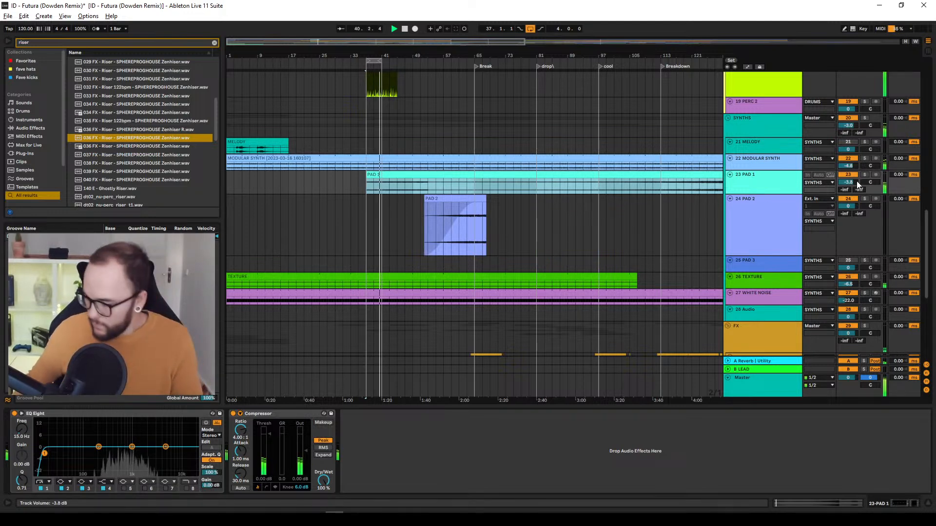
key(space)
key(space)
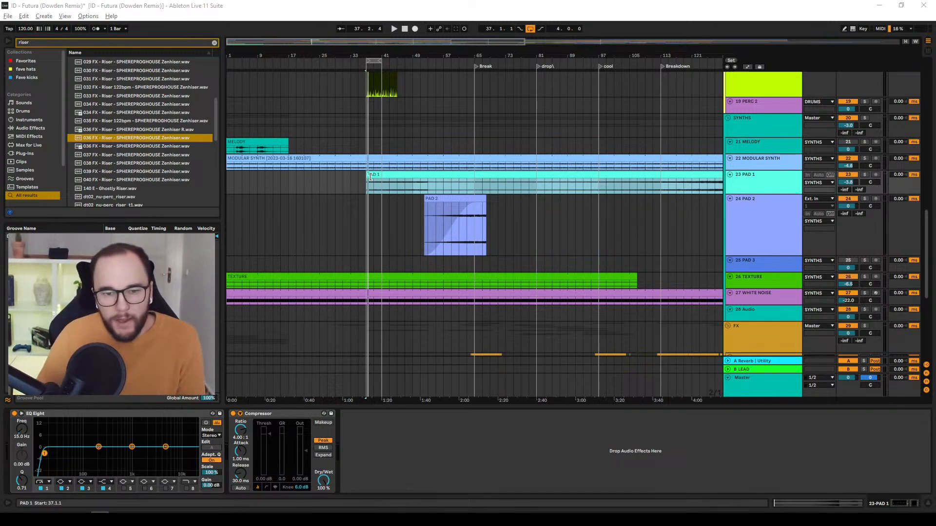
Play the lead-in from bar 35, and listen to the PAD 1 track soloed from bar 37.
scroll(385, 189, up, 3)
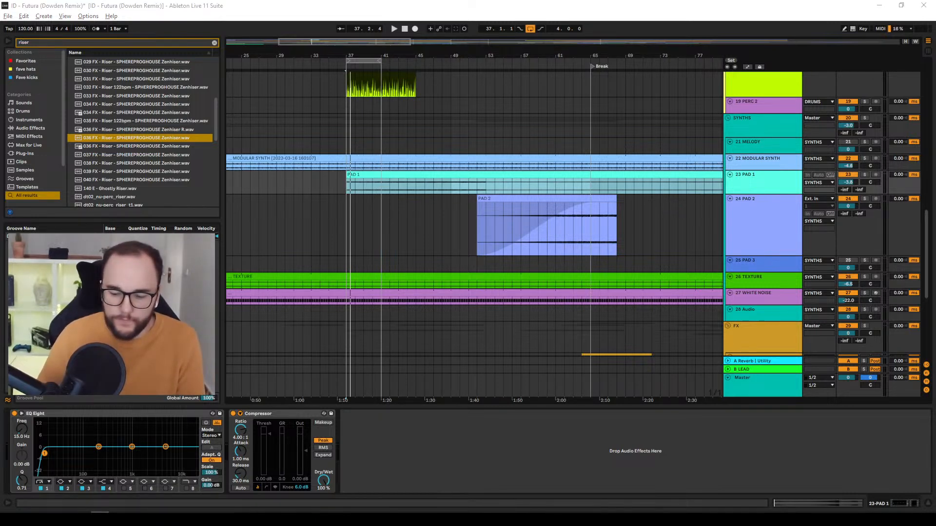
click(326, 167)
key(space)
click(360, 175)
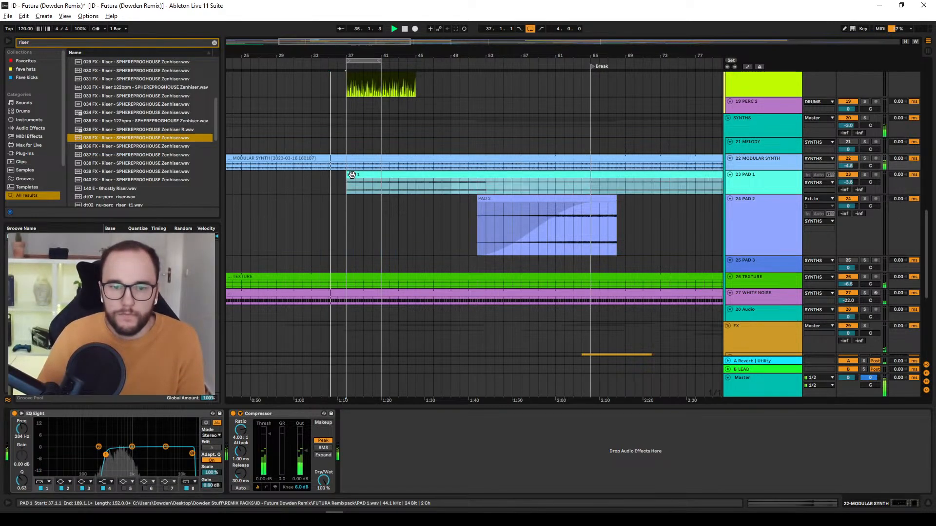
key(space)
key(space)
click(865, 175)
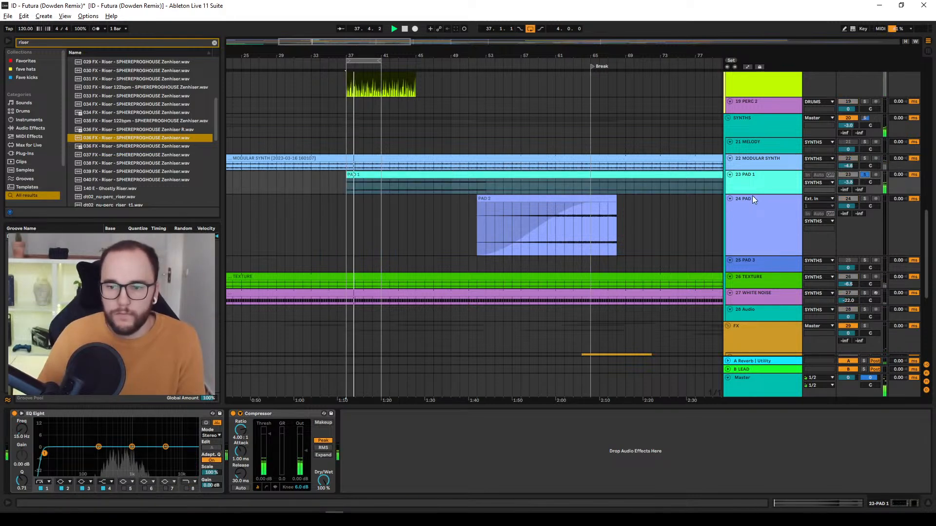
Enlarge the PAD 1 track and audition its clip at several points from bar 47 to bar 55.
drag(752, 195, 752, 314)
click(411, 213)
click(436, 215)
key(space)
key(space)
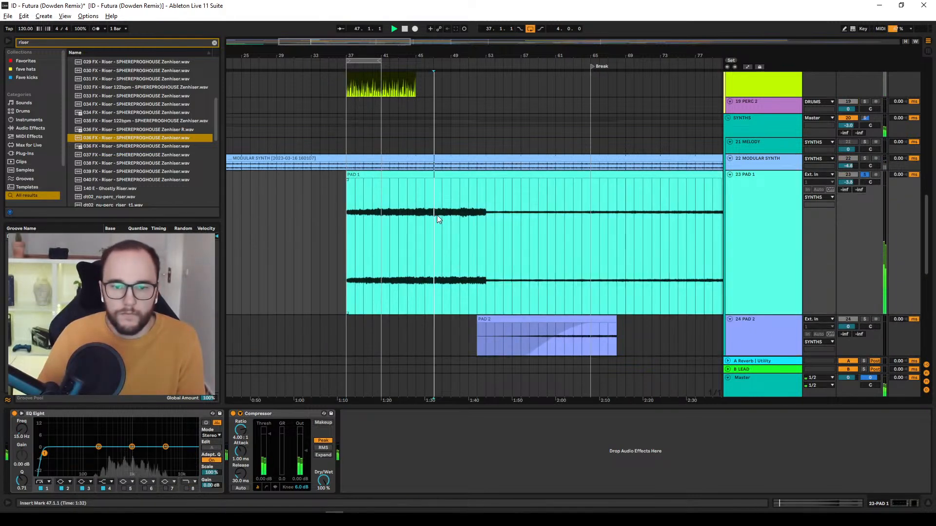
click(467, 213)
key(space)
key(space)
click(499, 215)
key(space)
key(space)
scroll(489, 222, down, 3)
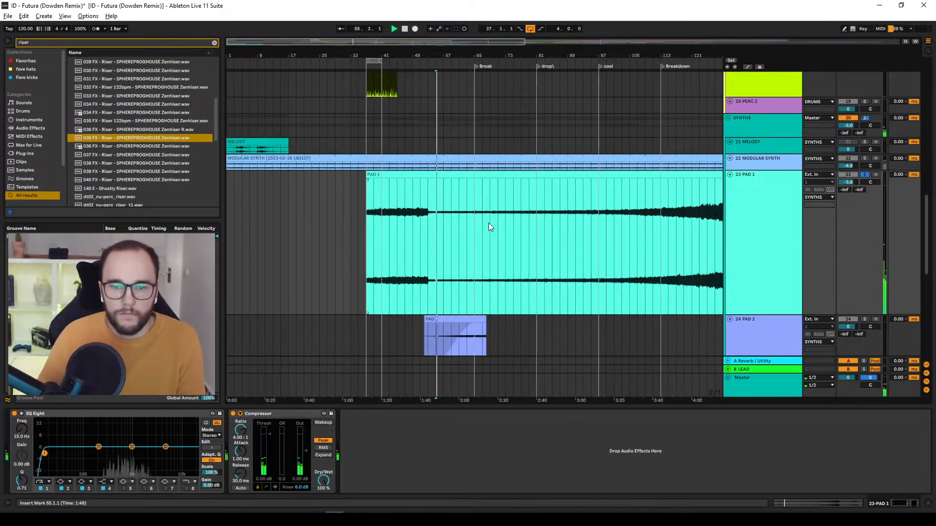
Audition the PAD 1 clip at points further along up to bar 111, and play it again from bar 37.
click(520, 217)
key(space)
key(space)
click(600, 225)
key(space)
key(space)
click(653, 225)
key(space)
key(space)
key(space)
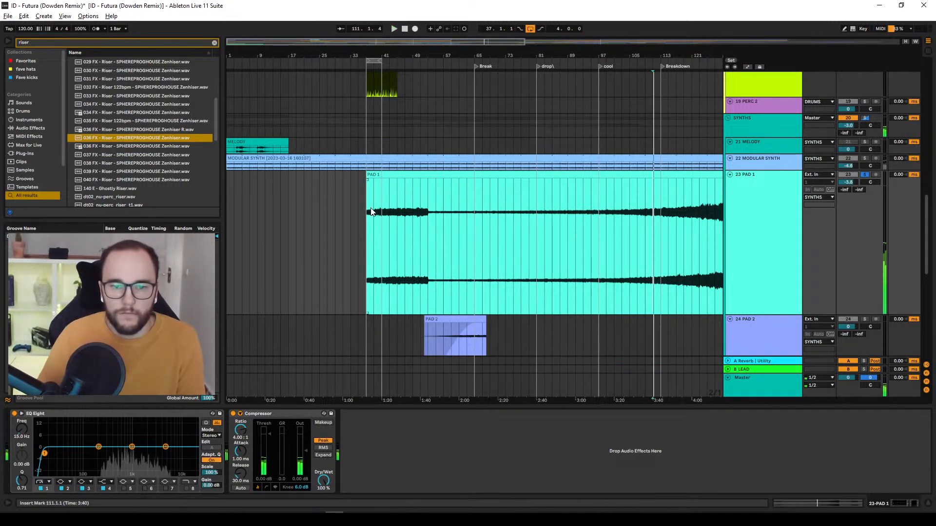
click(371, 175)
key(space)
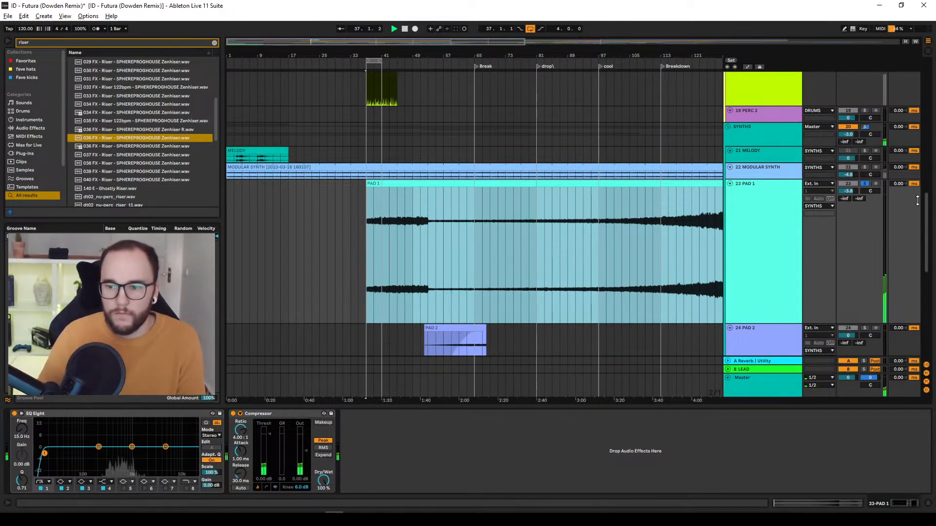
Extend the playback loop and both BASS clips on tracks 4 and 5 to end at bar 65.
scroll(437, 151, up, 6)
scroll(406, 174, up, 10)
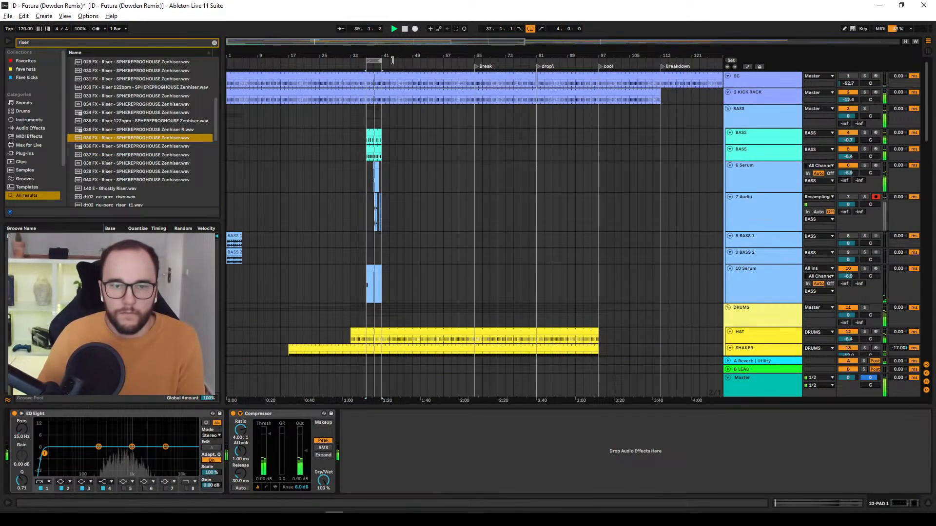
drag(392, 60, 467, 63)
scroll(381, 138, up, 3)
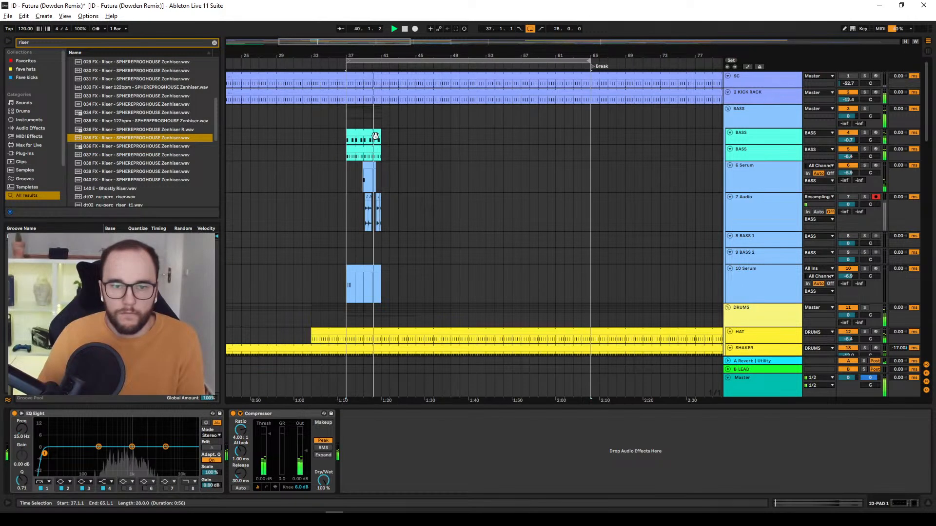
drag(382, 138, 590, 138)
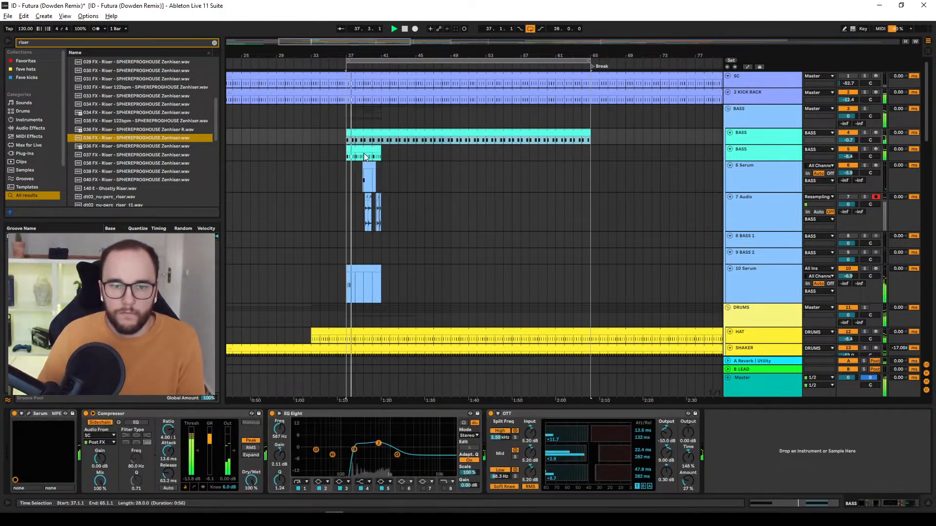
drag(381, 156, 592, 162)
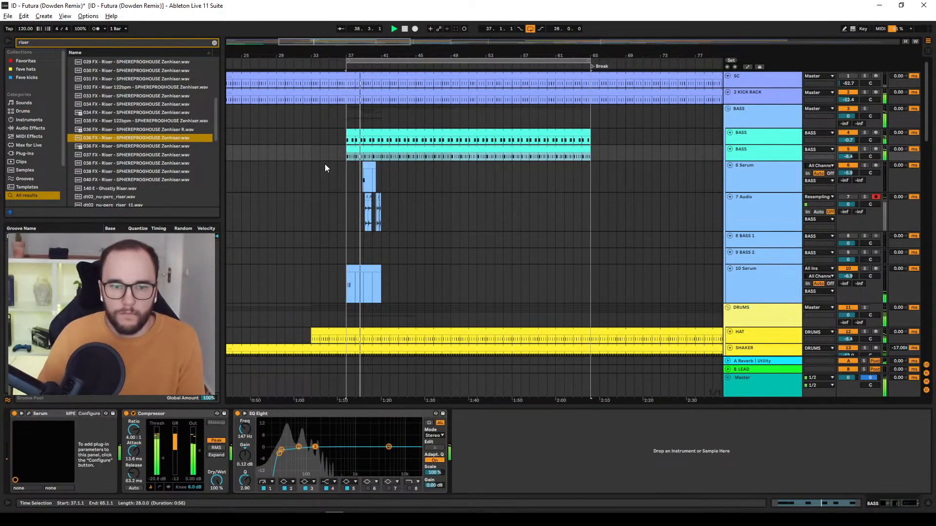
Duplicate bars 37 to 41 of the 6 Serum and 7 Audio tracks repeatedly until they fill up to bar 65.
drag(349, 166, 380, 224)
scroll(376, 225, up, 5)
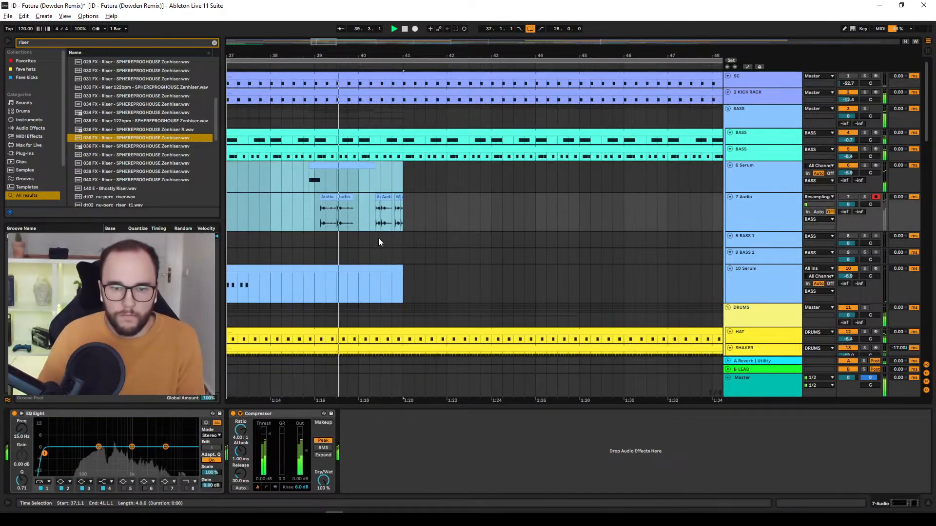
key(ctrl+d)
key(ctrl+d)
scroll(365, 258, down, 4)
scroll(364, 275, down, 4)
key(ctrl+d)
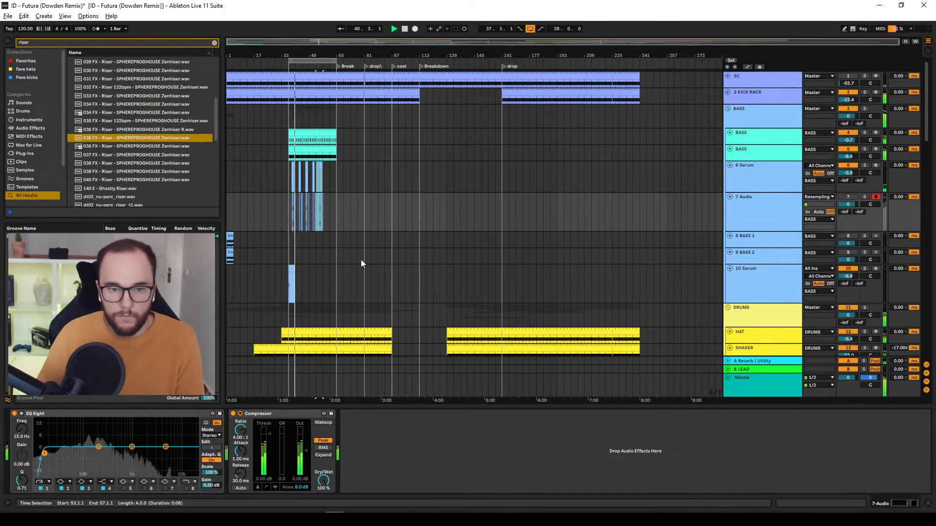
key(ctrl+d)
scroll(327, 248, up, 2)
key(ctrl+d)
key(ctrl+d)
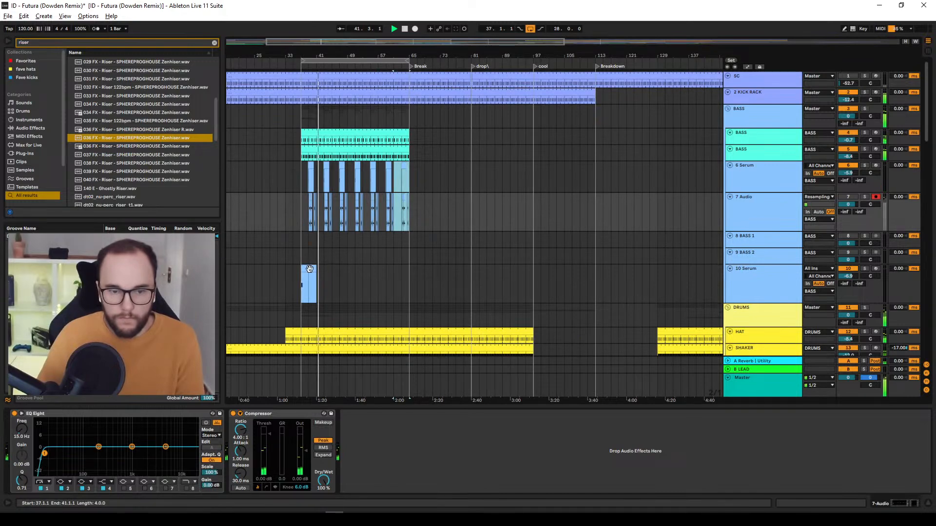
Extend the 10 Serum clip to bar 65 and the TOP LOOP clip to bar 97.
drag(316, 268, 408, 268)
scroll(340, 263, down, 10)
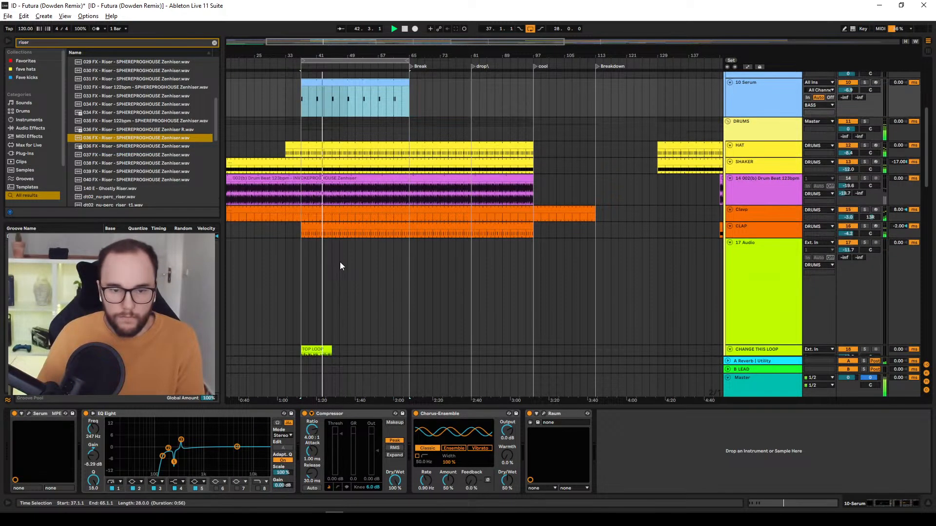
drag(333, 268, 526, 285)
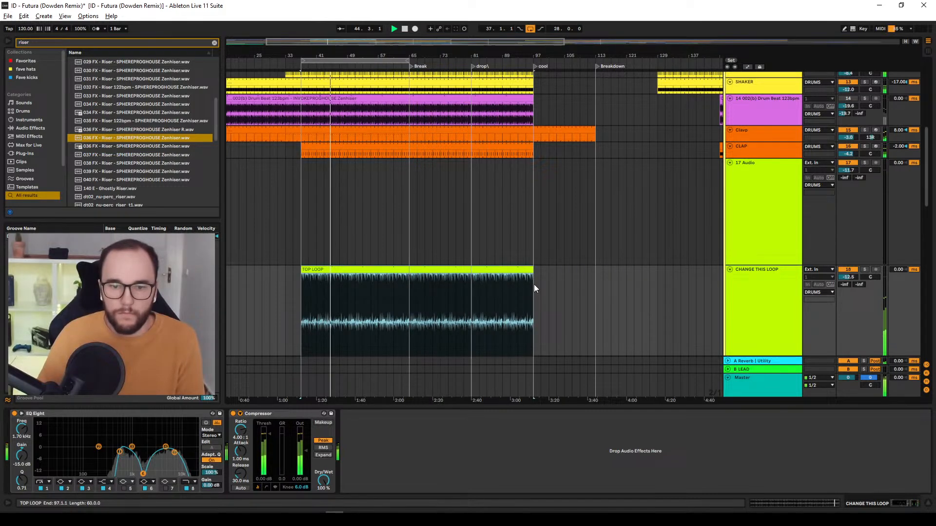
scroll(326, 257, down, 8)
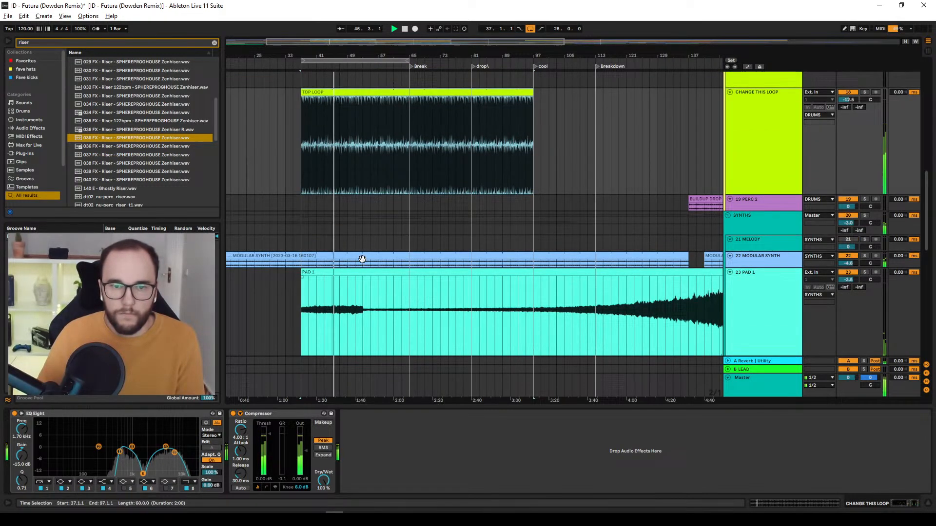
Shorten the playback loop to 12 bars starting at bar 37.
drag(408, 62, 356, 65)
scroll(902, 131, up, 10)
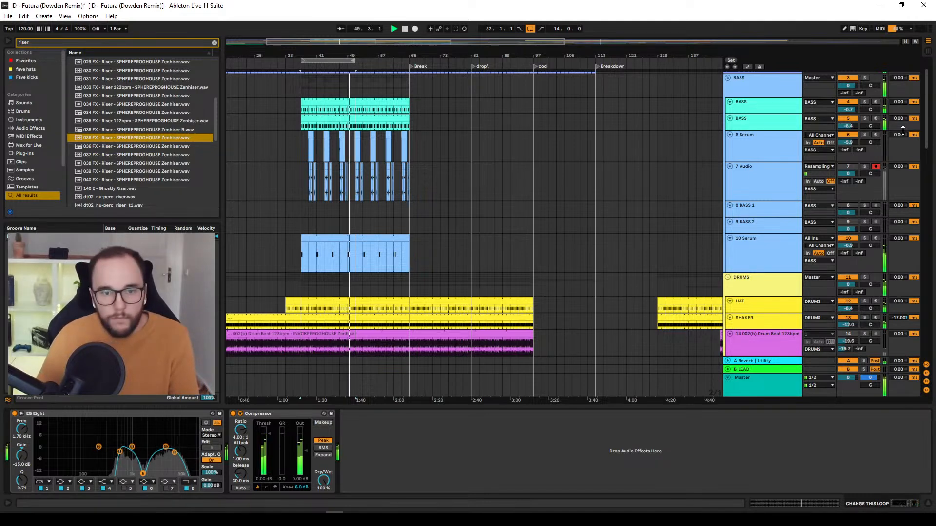
scroll(330, 174, down, 10)
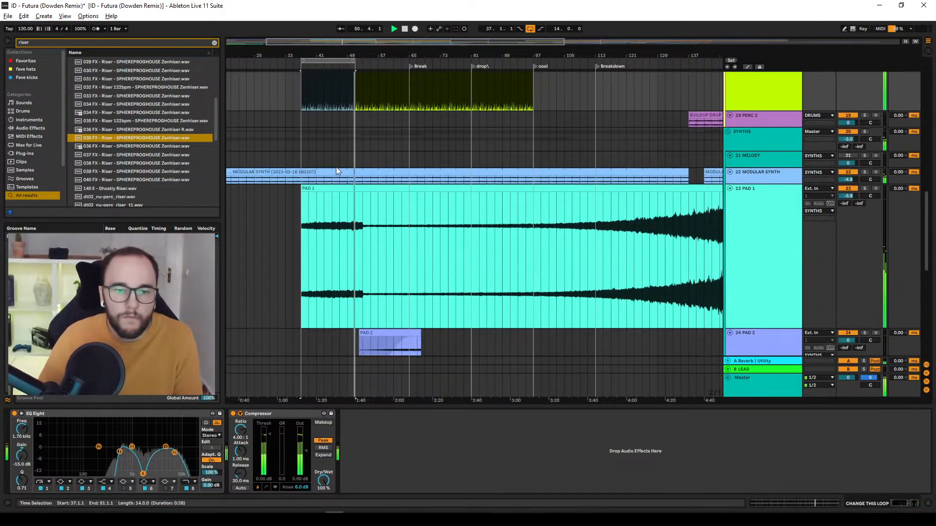
scroll(337, 167, up, 3)
drag(355, 61, 348, 62)
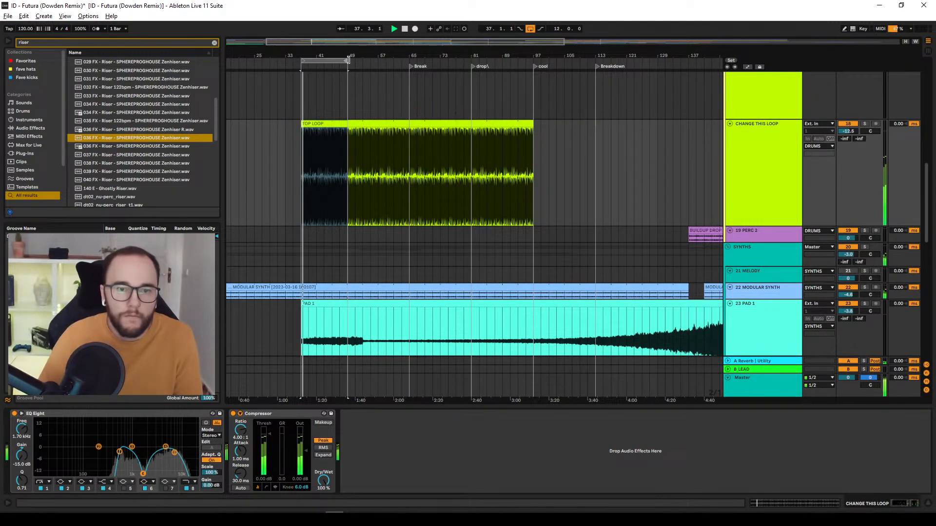
Play the arrangement with PAD 1 from bar 39, and place the insert mark at bar 43.
scroll(329, 111, down, 2)
scroll(329, 117, down, 3)
click(728, 113)
key(space)
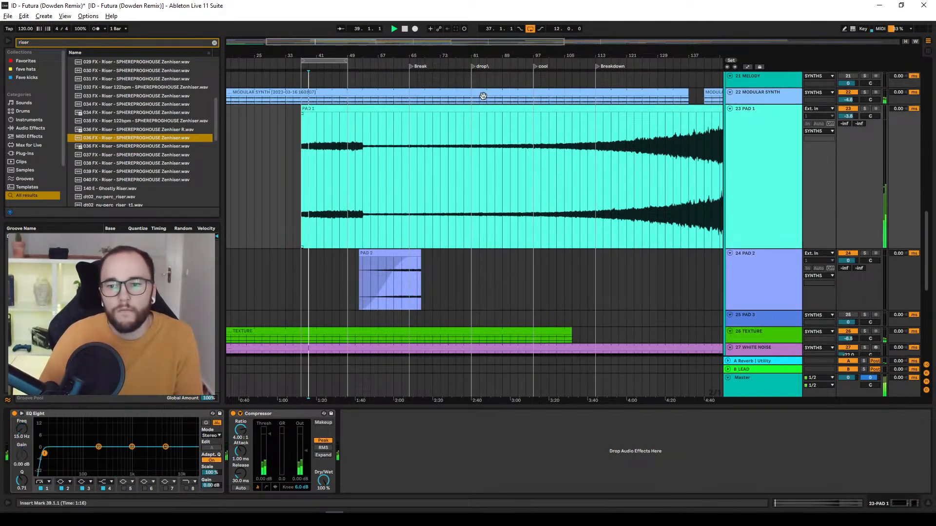
scroll(376, 223, down, 2)
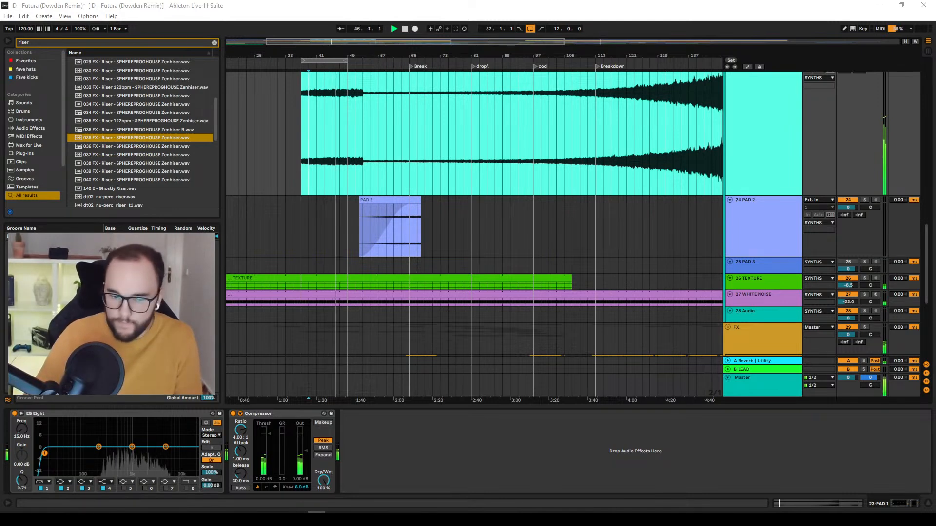
click(327, 191)
scroll(383, 190, up, 8)
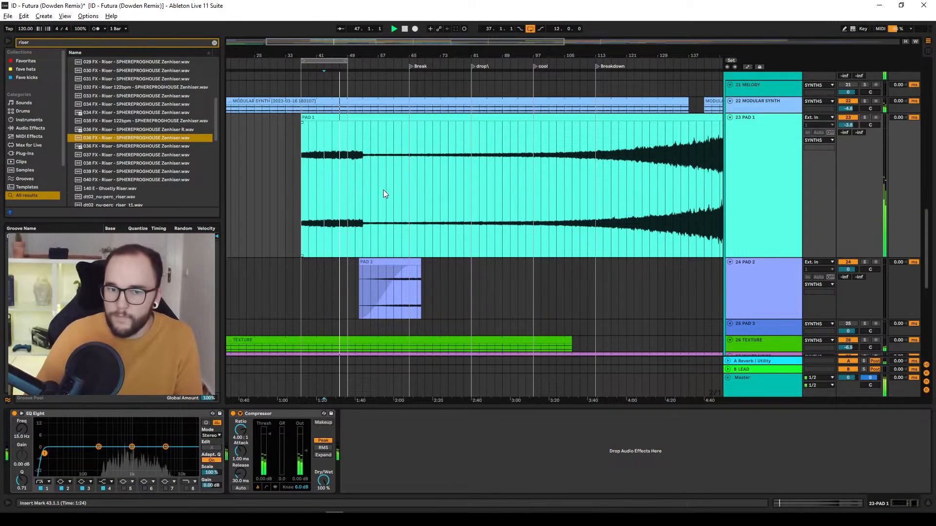
Mute the BASS track number 4 and restart playback from bar 43.
scroll(507, 194, up, 10)
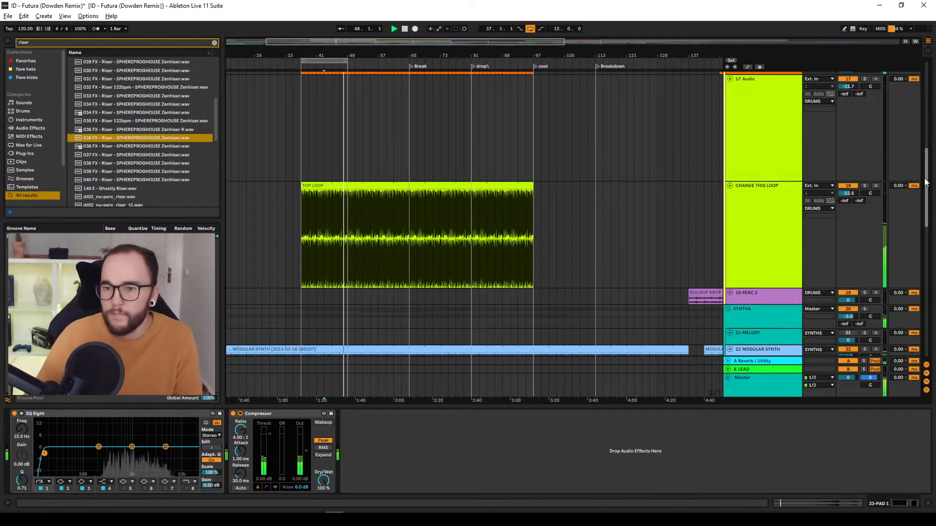
click(848, 133)
key(space)
key(space)
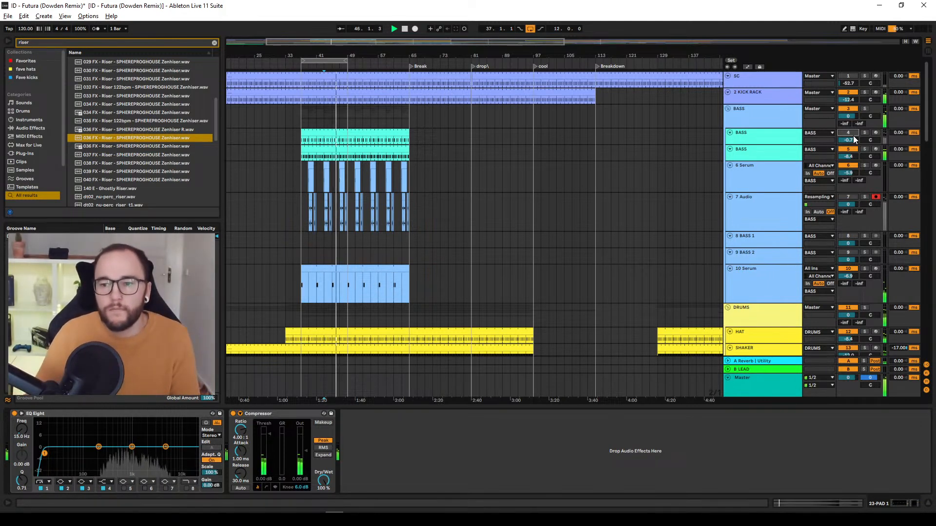
Collapse the DRUMS group and replay the section from bar 43.
scroll(685, 241, down, 5)
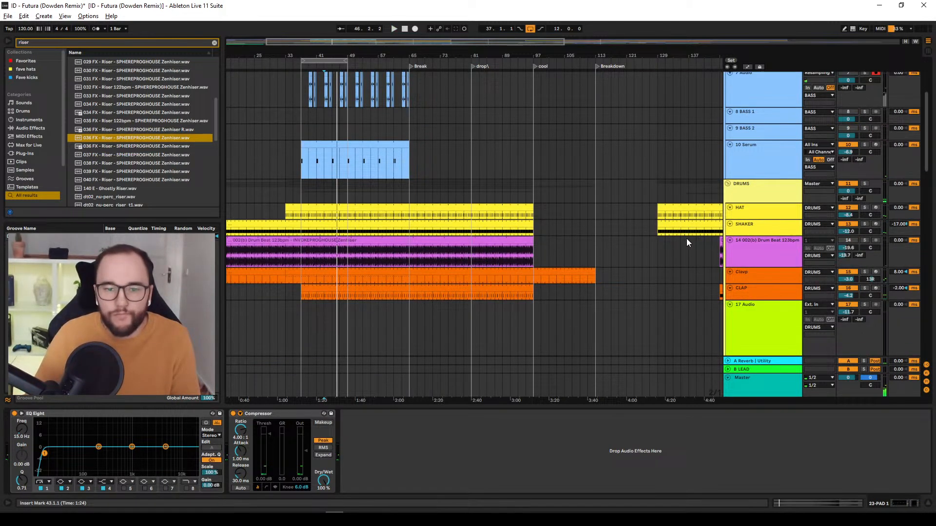
click(728, 184)
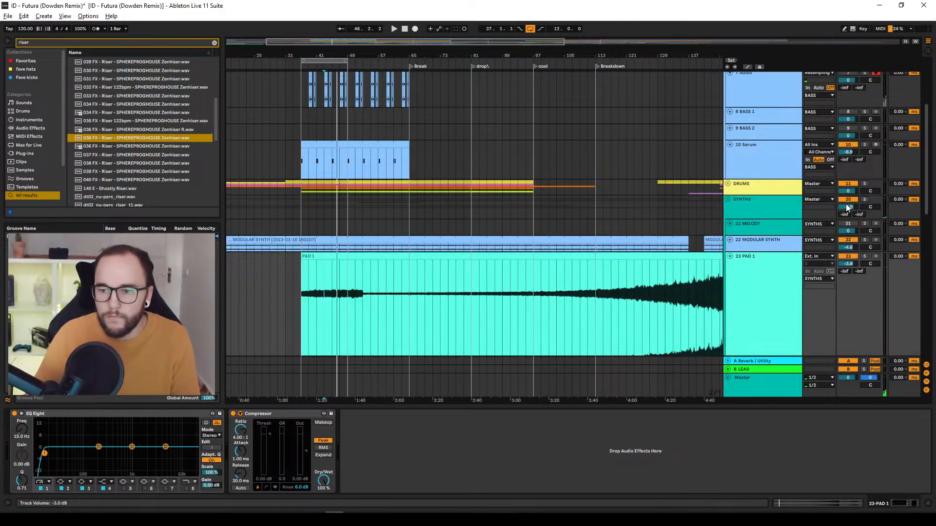
key(space)
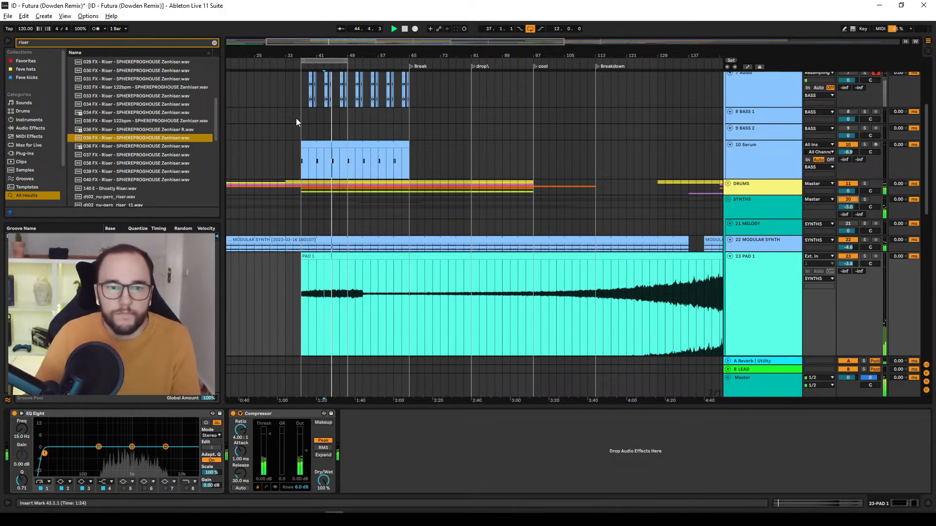
scroll(296, 121, up, 5)
scroll(307, 123, left, 2)
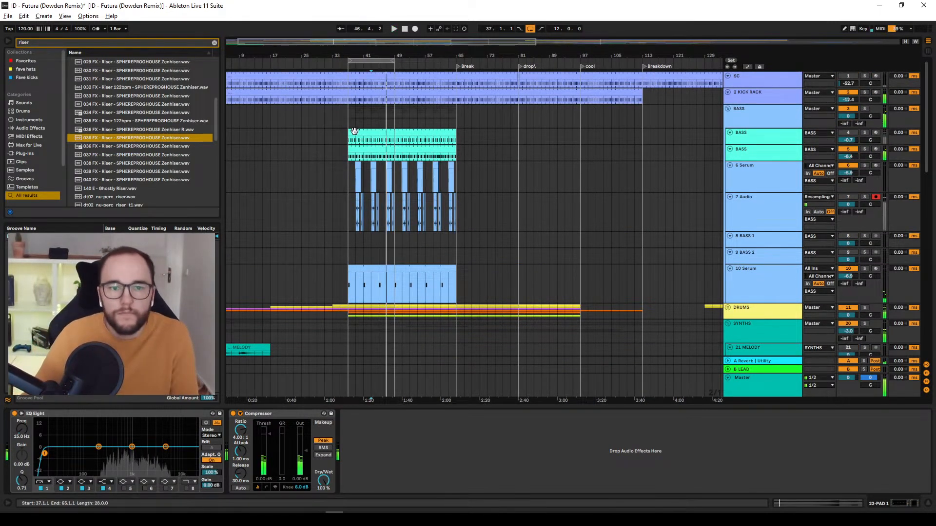
scroll(311, 140, left, 2)
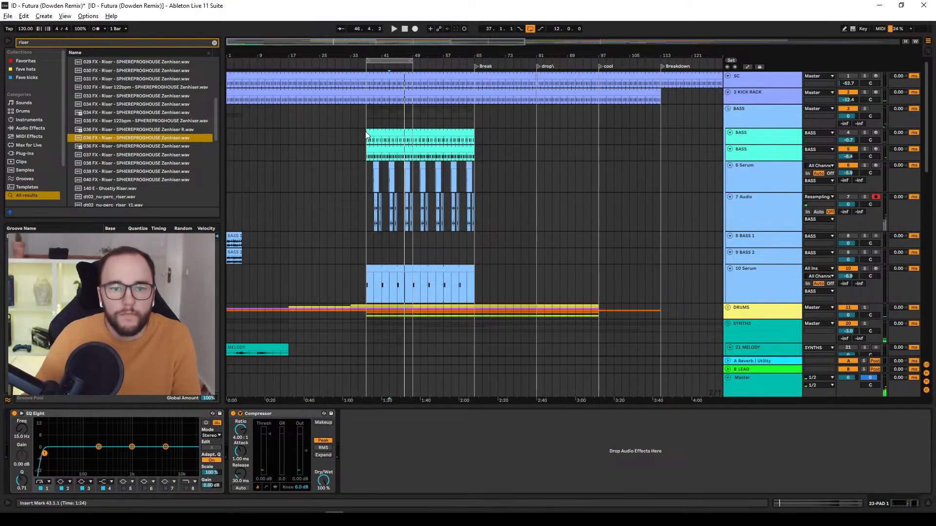
Extend both BASS clips back to bar 33, shift the 12-bar loop to start there, and play it.
drag(366, 135, 357, 131)
mouse_move(396, 67)
mouse_down()
mouse_move(373, 67)
mouse_move(390, 63)
mouse_up()
click(369, 157)
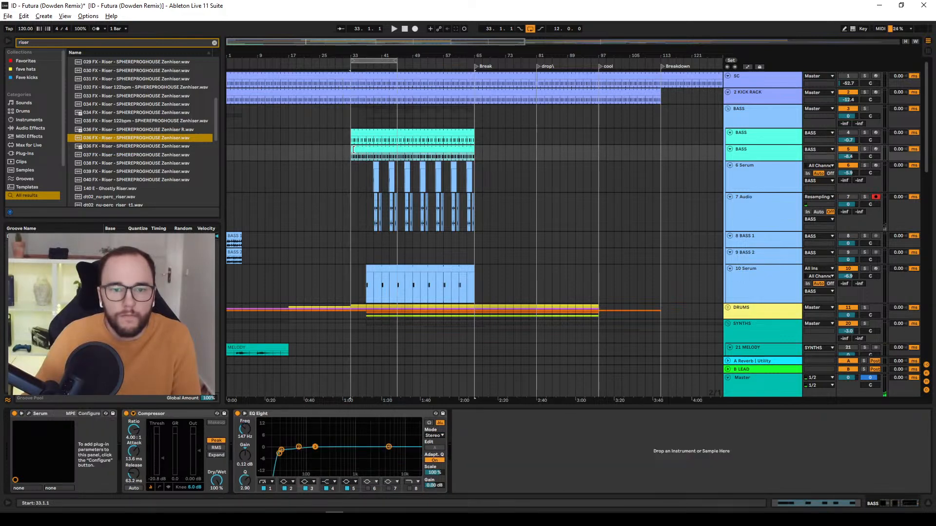
key(space)
Move the PAD 1 clip to start at bar 33 and extend the 10 Serum clip back to bar 33.
scroll(361, 146, down, 8)
drag(378, 115, 363, 115)
scroll(359, 172, up, 2)
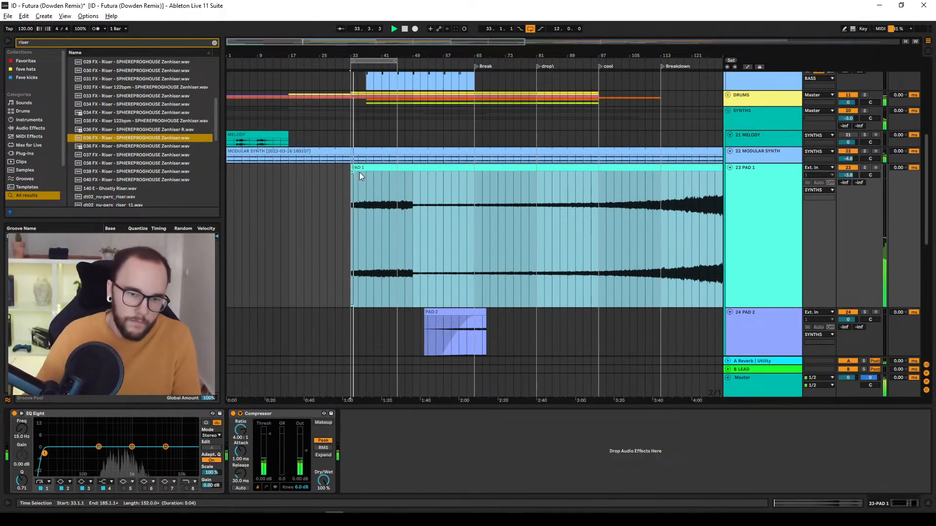
scroll(352, 176, up, 5)
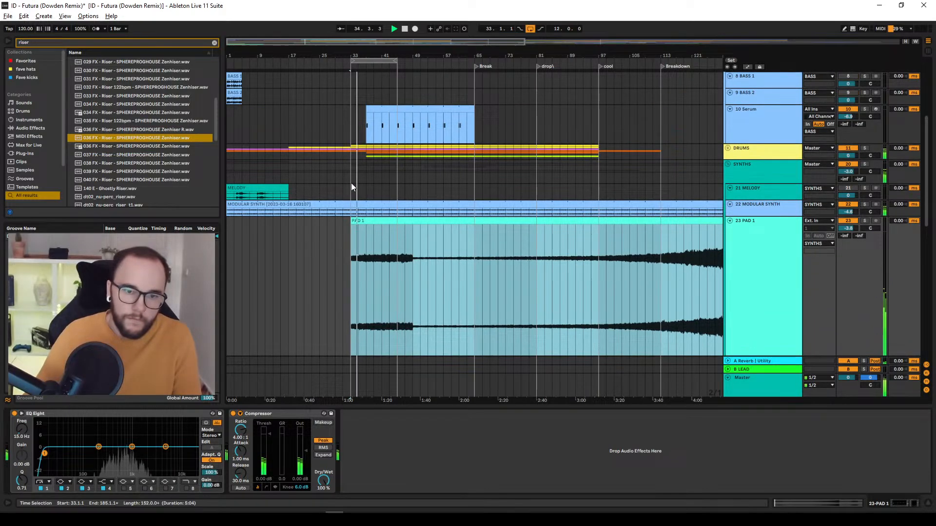
click(359, 232)
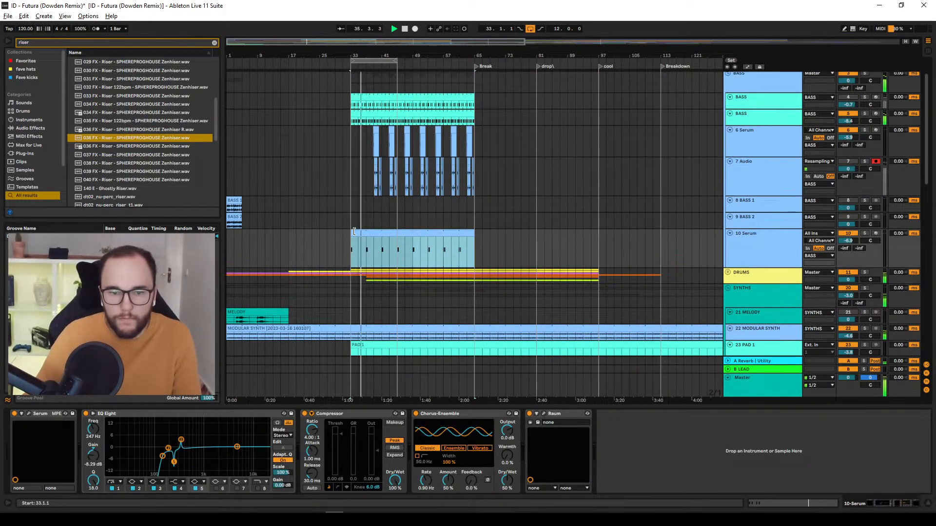
Place the insert mark at bar 41, select the loop from bar 33 to 45, and play it.
scroll(362, 218, up, 3)
click(381, 115)
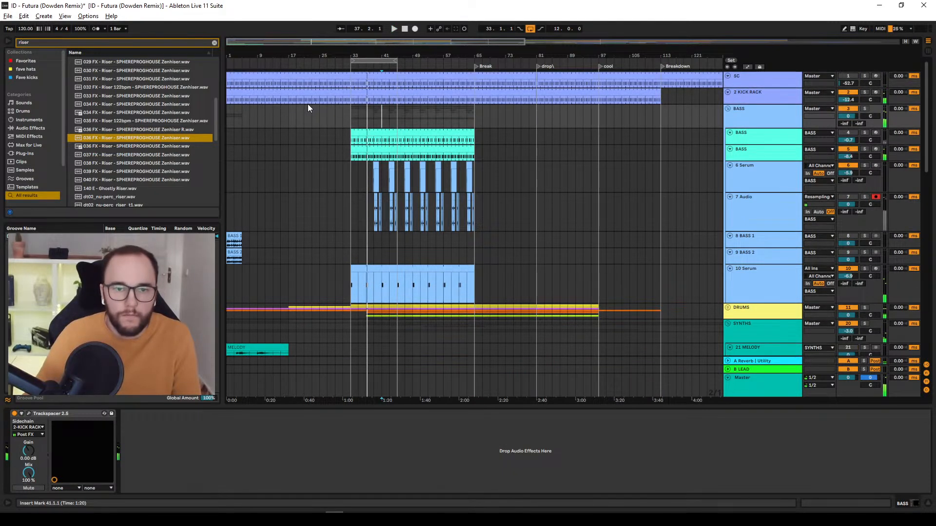
mouse_move(386, 59)
mouse_down()
mouse_move(262, 61)
mouse_move(418, 66)
mouse_move(356, 60)
mouse_move(382, 61)
mouse_up()
key(space)
key(space)
Cut the PAD 1 clip down to a one-bar piece starting at bar 33.
scroll(387, 146, down, 5)
scroll(360, 183, up, 3)
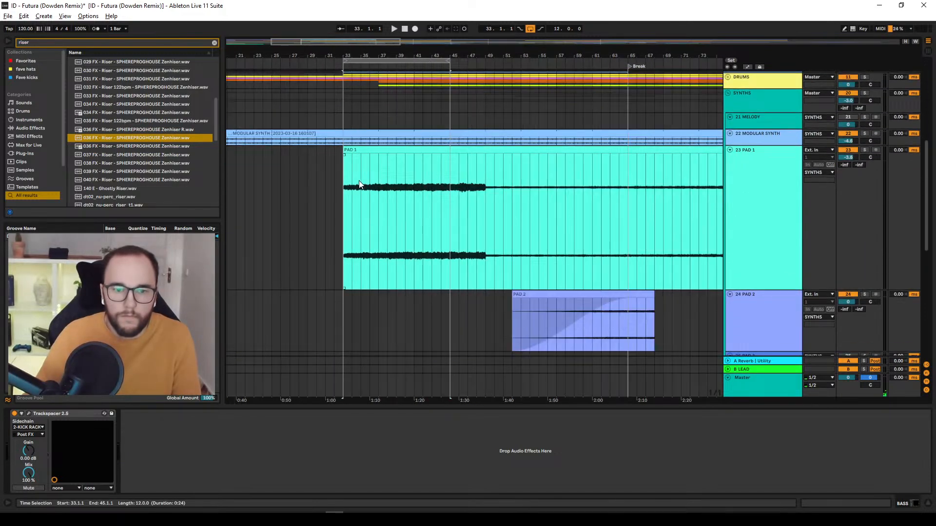
drag(346, 184, 509, 151)
click(347, 151)
scroll(389, 168, up, 4)
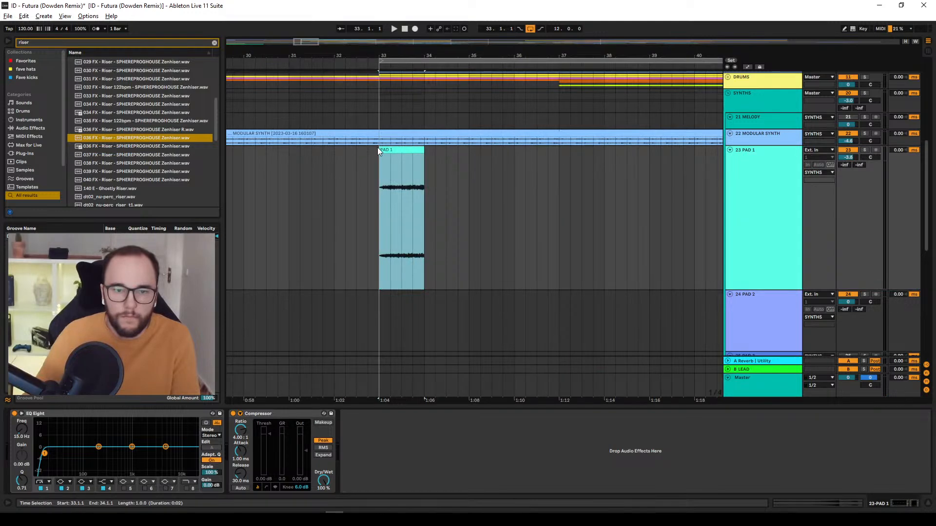
Split the one-bar PAD 1 clip at 33.3.1 and delete its second half.
mouse_move(378, 147)
mouse_down()
mouse_move(416, 150)
mouse_move(381, 151)
mouse_move(394, 151)
mouse_up()
key(ctrl+e)
click(397, 150)
key(Delete)
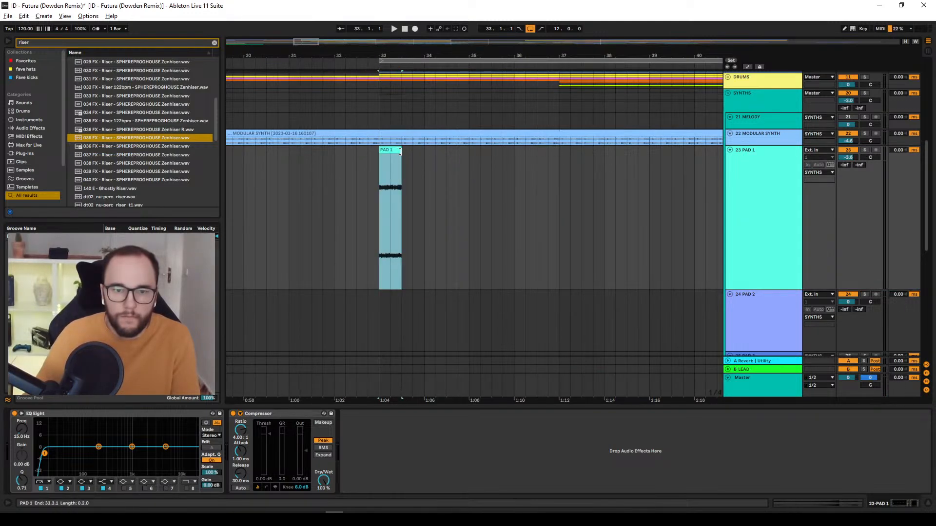
Duplicate the half-bar PAD 1 clip seven times to fill bars 33 to 37 and play from bar 33.
key(ctrl+d)
key(ctrl+d)
key(ctrl+d)
key(ctrl+d)
key(ctrl+d)
key(ctrl+d)
key(ctrl+d)
click(384, 169)
key(space)
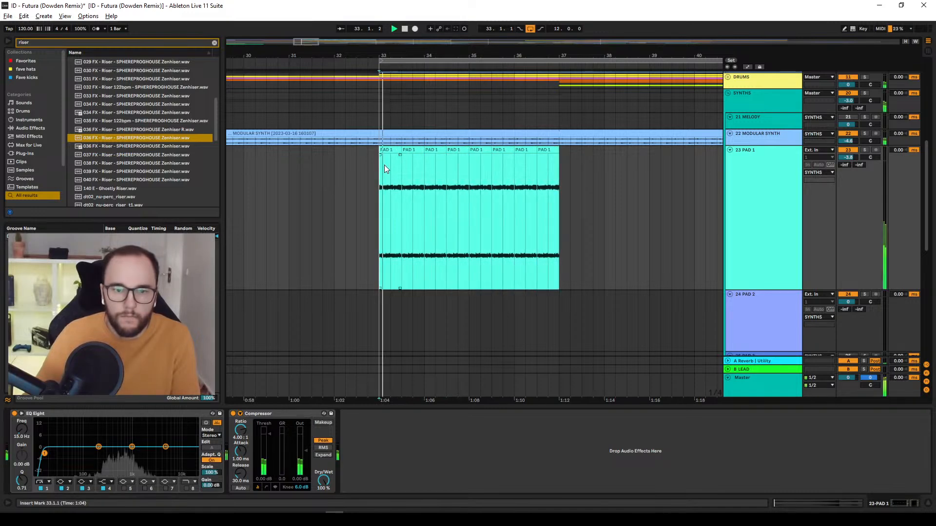
Select the PAD 1 pieces from bar 33 to 37 and duplicate the block three times up to bar 49.
scroll(409, 166, down, 3)
click(403, 150)
shift+click(472, 151)
key(ctrl+d)
scroll(440, 209, down, 5)
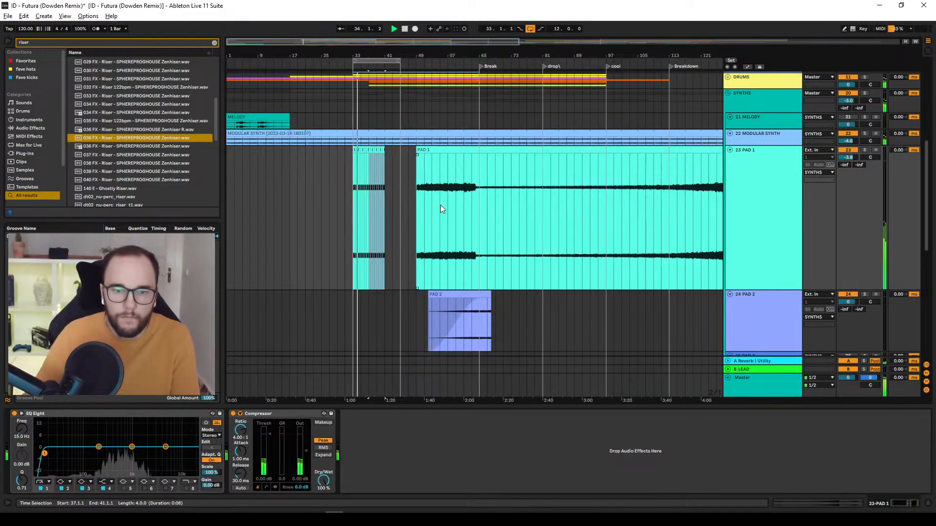
key(ctrl+d)
key(ctrl+d)
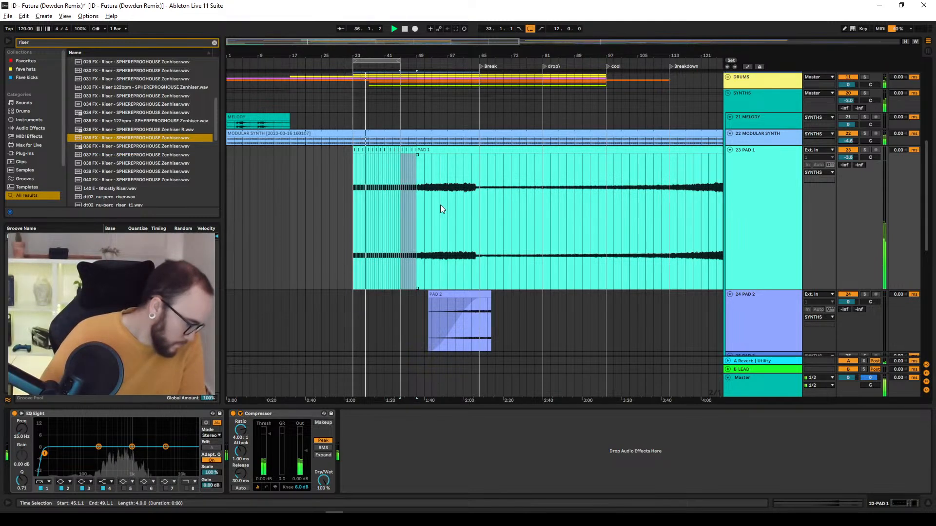
Copy the PAD 1 pieces from bars 33 to 49 so the copy starts at bar 17, and play from there.
scroll(378, 165, up, 4)
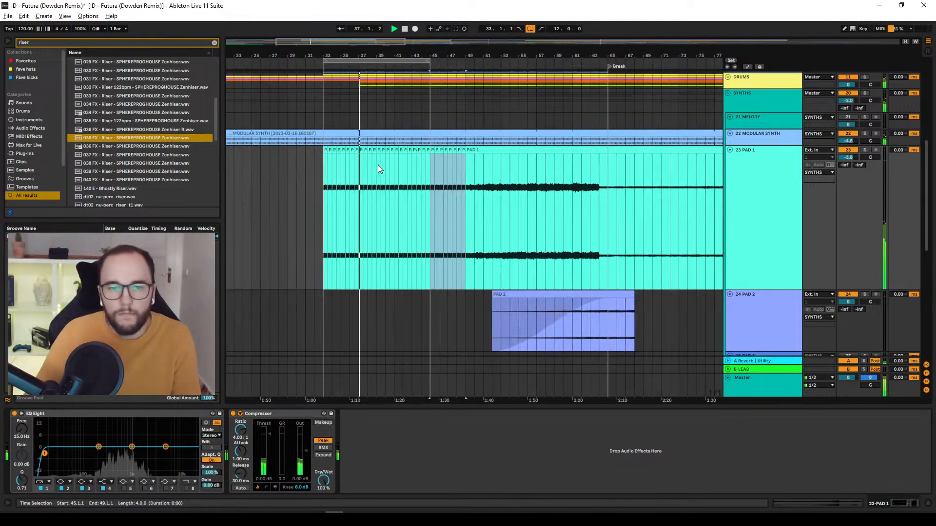
scroll(378, 165, left, 1)
shift+click(370, 149)
scroll(369, 149, down, 5)
key(space)
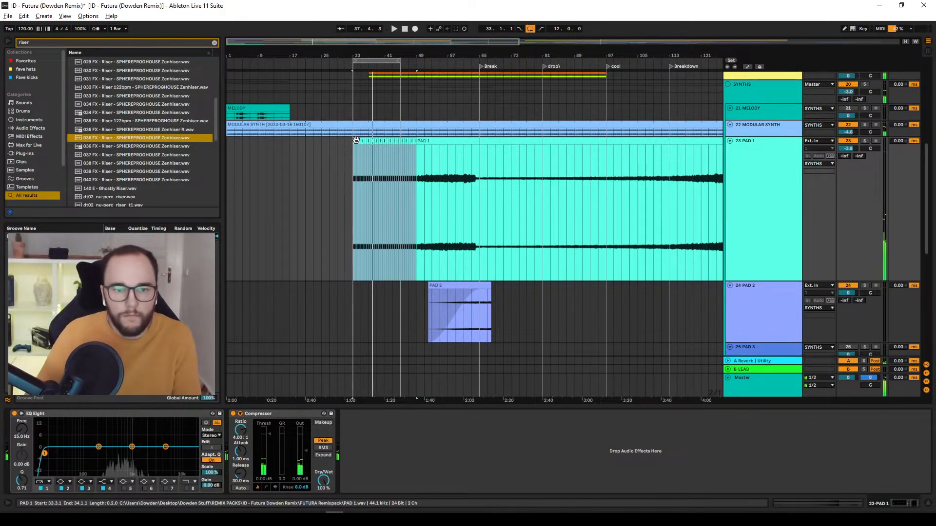
drag(356, 140, 290, 147)
click(288, 148)
key(space)
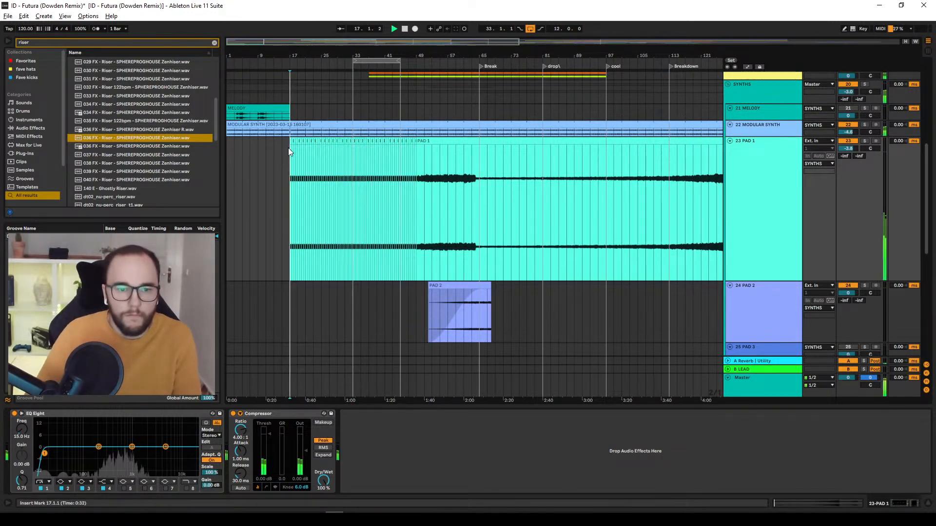
click(293, 141)
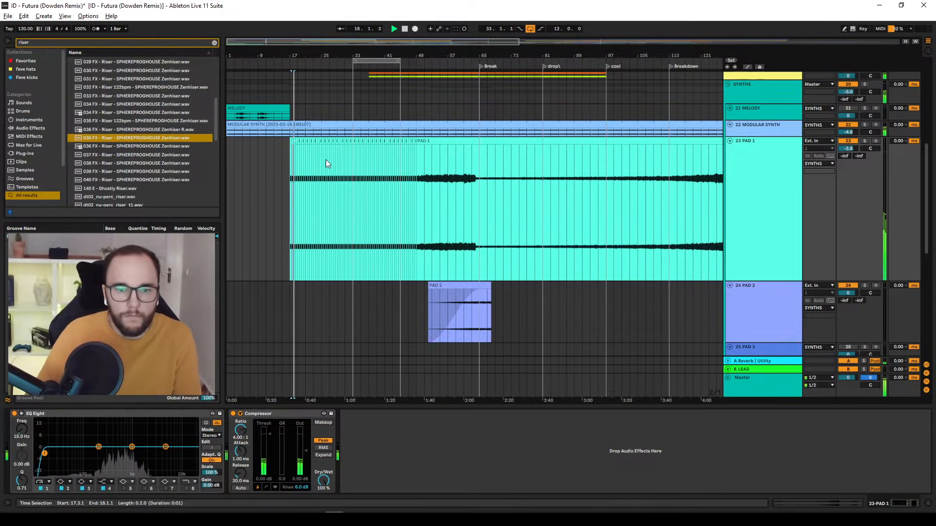
scroll(326, 161, up, 4)
shift+click(381, 141)
scroll(363, 158, down, 4)
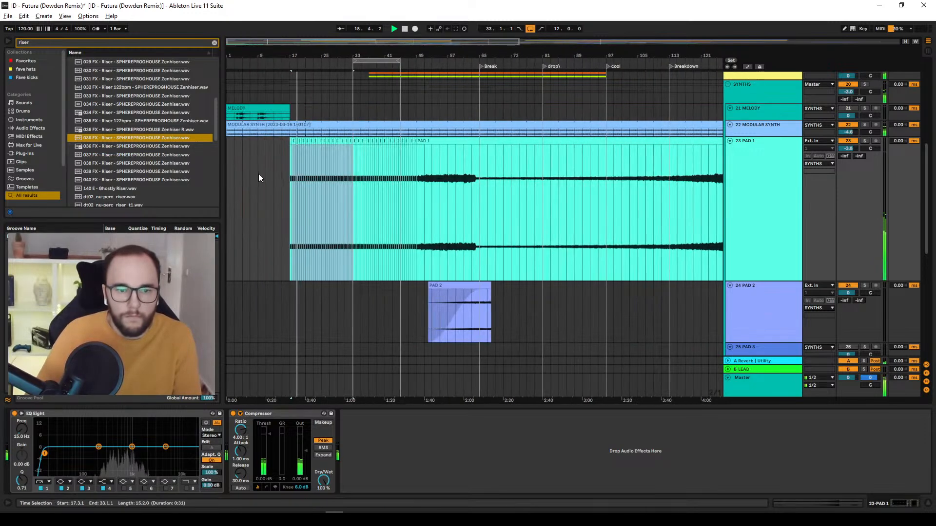
click(289, 142)
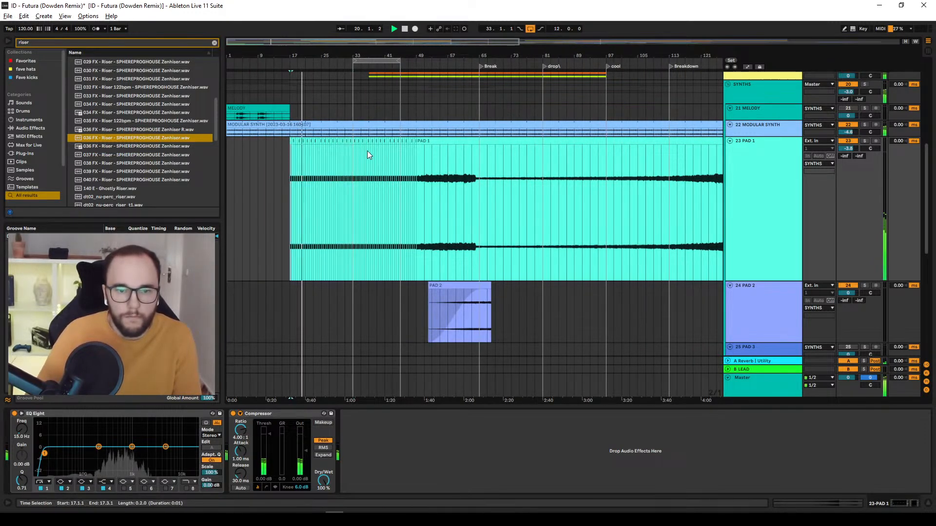
scroll(351, 156, down, 3)
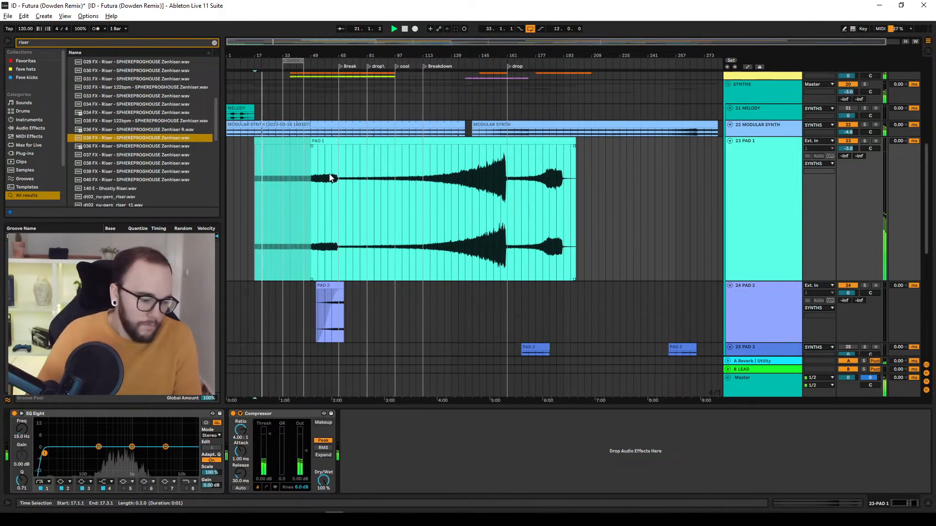
Play the arrangement from bar 33 and look over the pad, FX and bass tracks in that section.
click(282, 158)
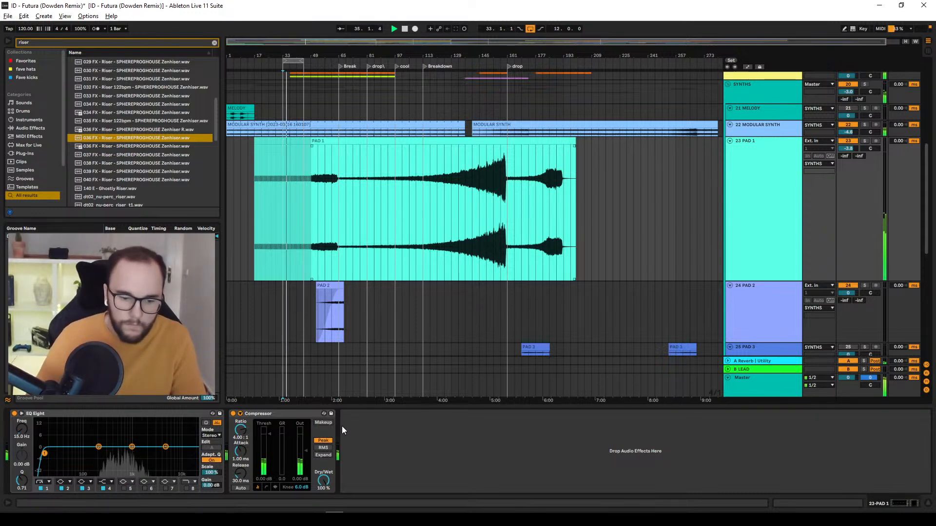
key(plus)
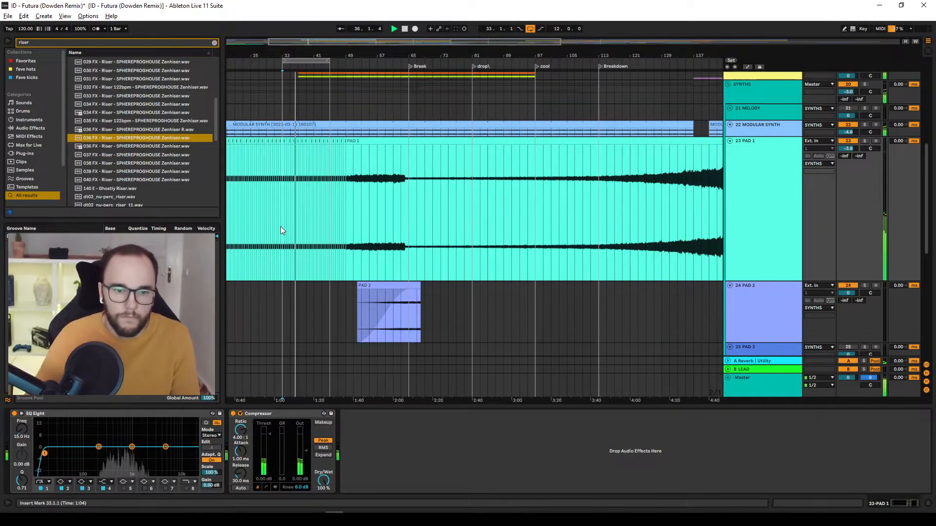
scroll(280, 227, down, 10)
key(minus)
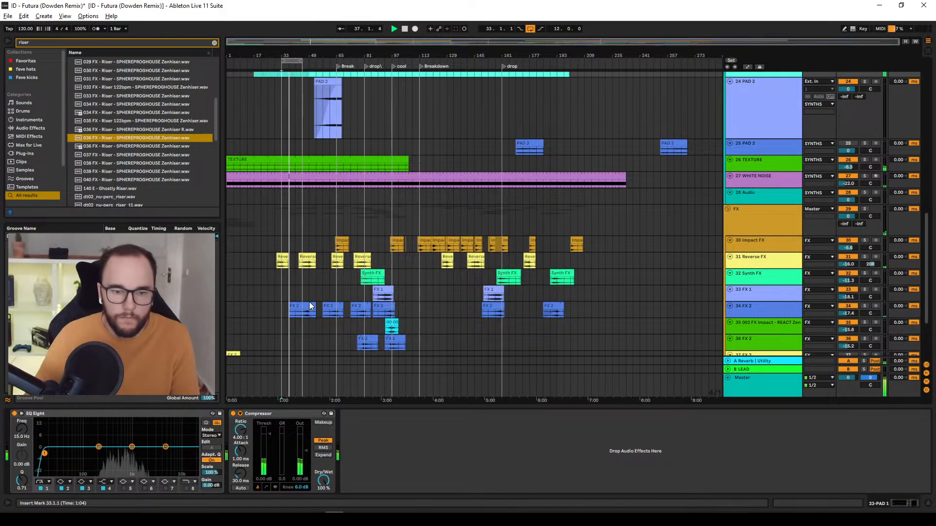
scroll(279, 294, up, 15)
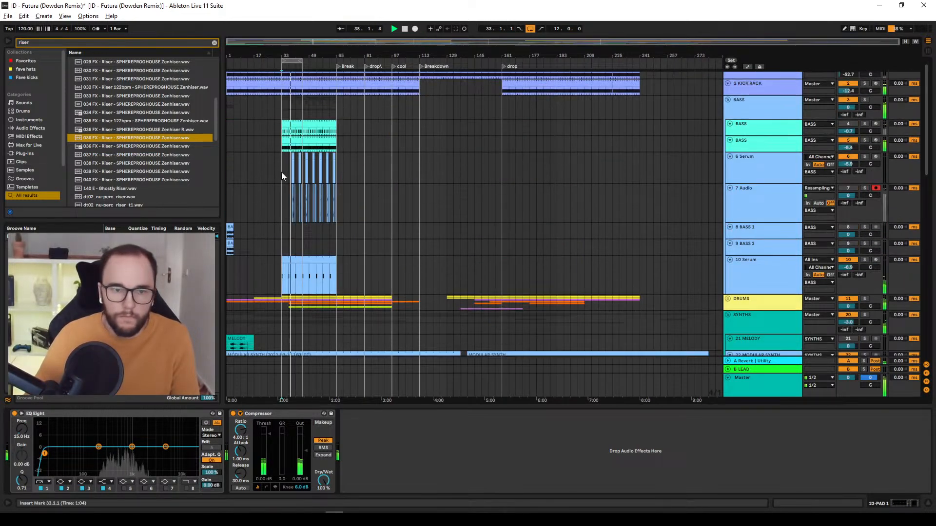
key(plus)
key(plus)
click(358, 165)
key(space)
scroll(375, 212, down, 4)
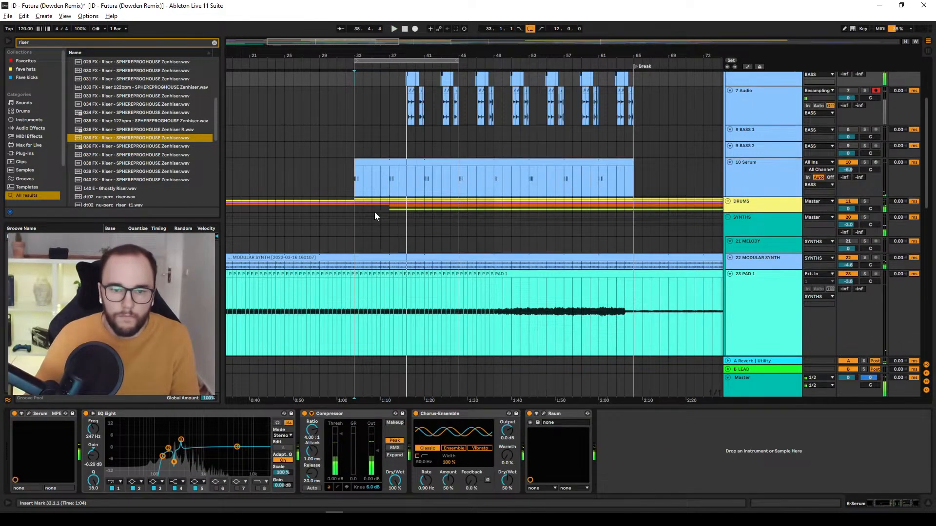
key(space)
Unfold the DRUMS group and extend the CLAP clip back to start at bar 33.
click(728, 201)
scroll(397, 282, down, 1)
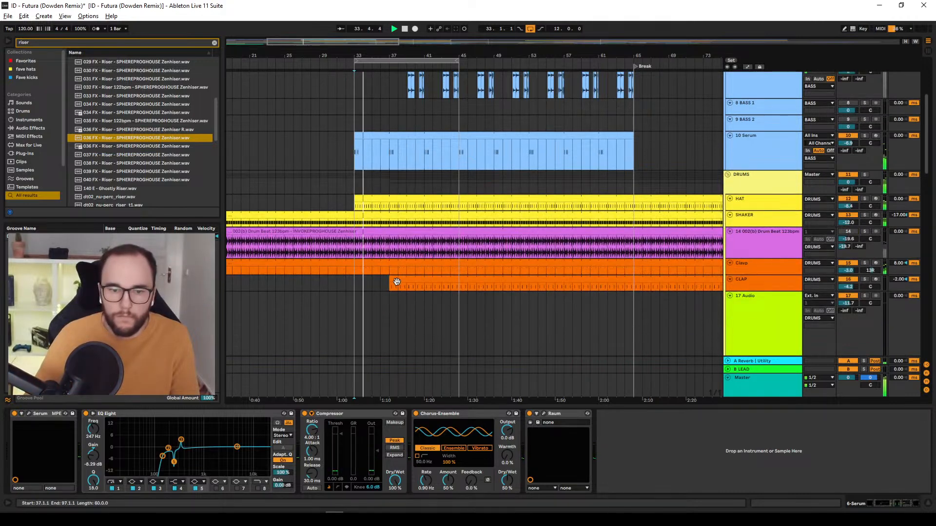
drag(393, 281, 355, 280)
Open the clave clip that starts at bar 33, add a C#2 note at 1.2.2, and play the result.
scroll(380, 265, down, 2)
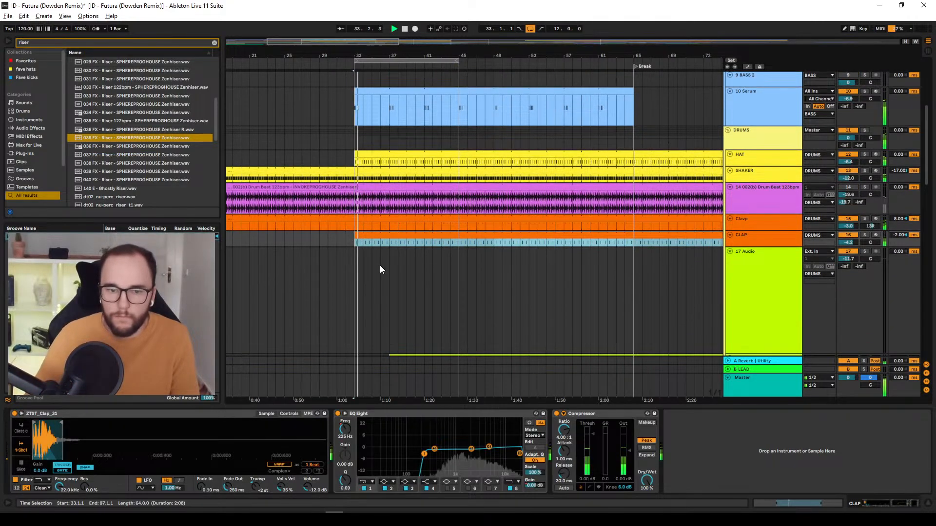
click(769, 223)
double_click(387, 224)
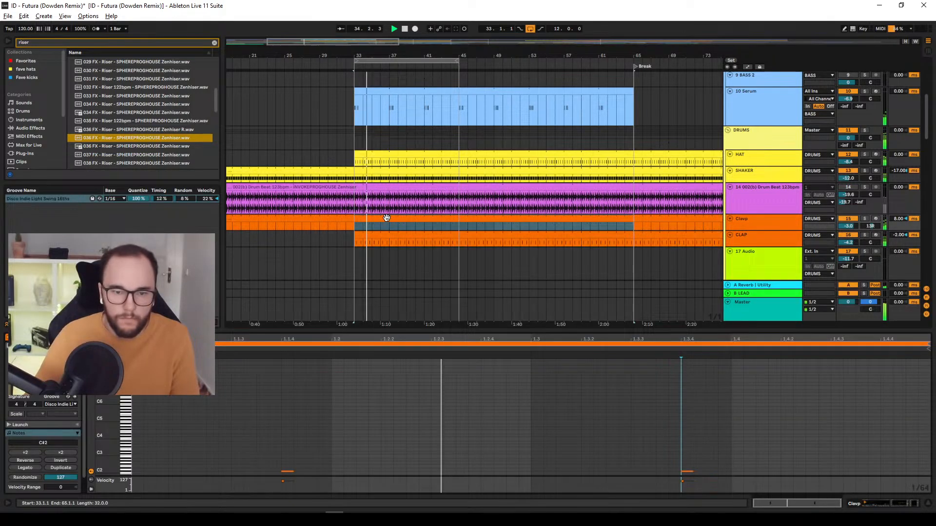
double_click(321, 473)
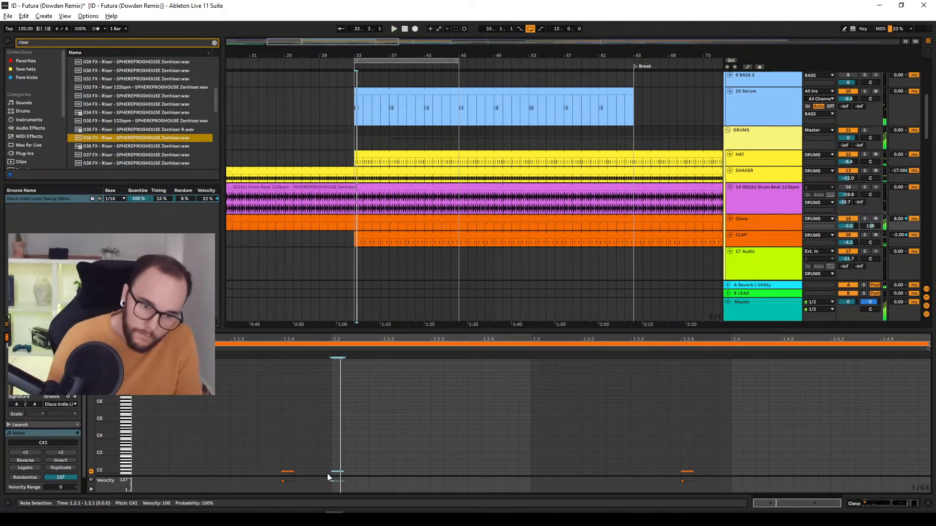
key(Right)
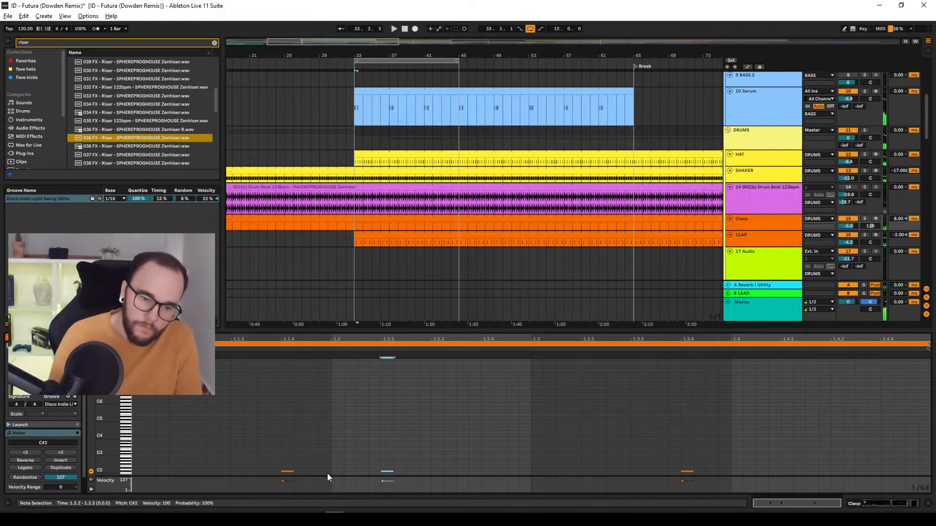
key(space)
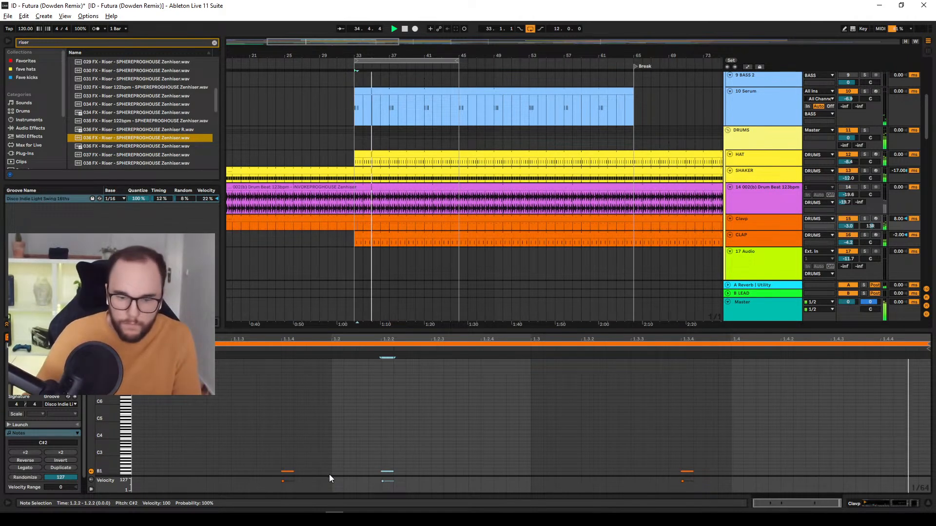
Lower the velocity of the added clave note to 22 and enlarge the note editor.
mouse_move(350, 475)
mouse_down()
mouse_move(356, 385)
mouse_move(384, 475)
mouse_up()
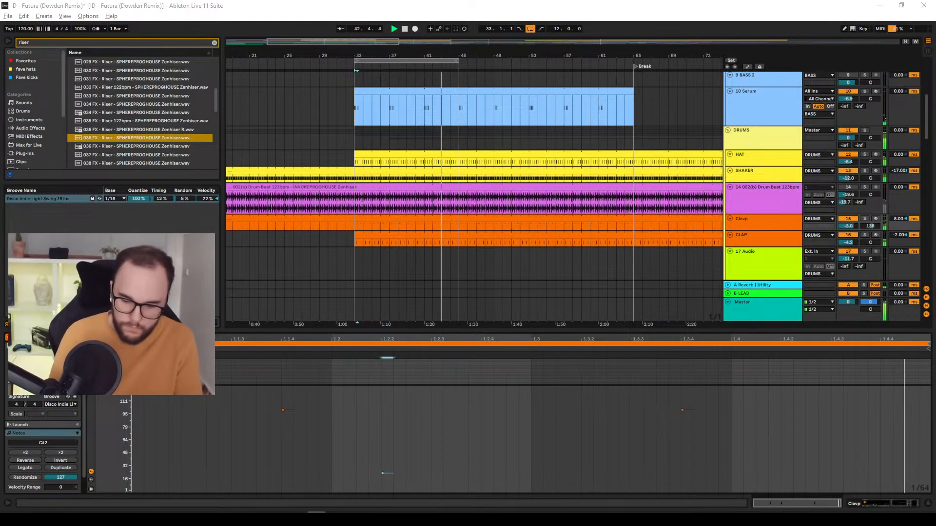
scroll(410, 236, down, 1)
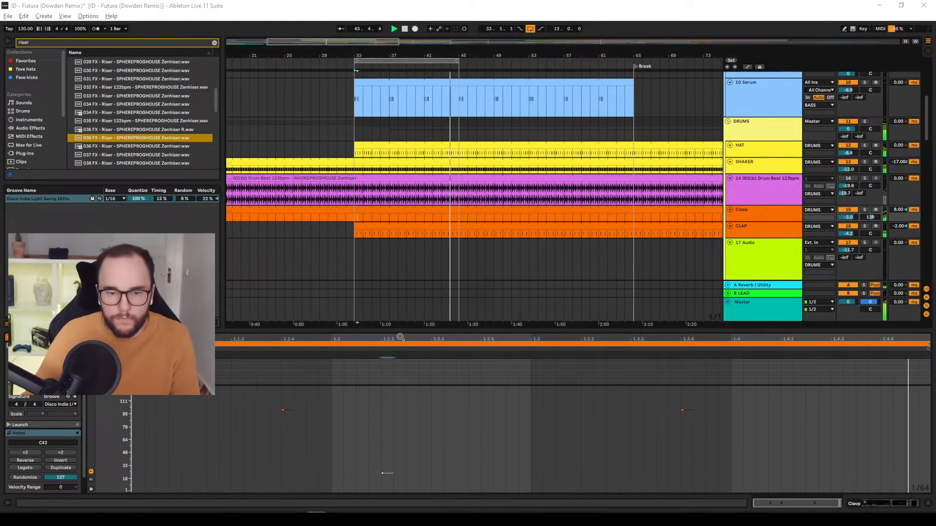
drag(404, 330, 402, 147)
Compare the groove with and without the clave note at 1.2.2, and set the note's velocity to 18.
key(Delete)
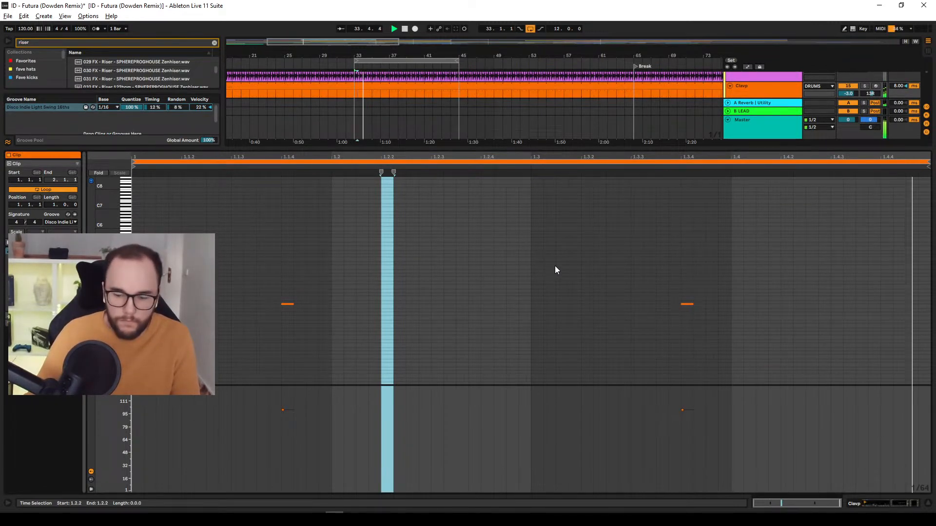
click(327, 292)
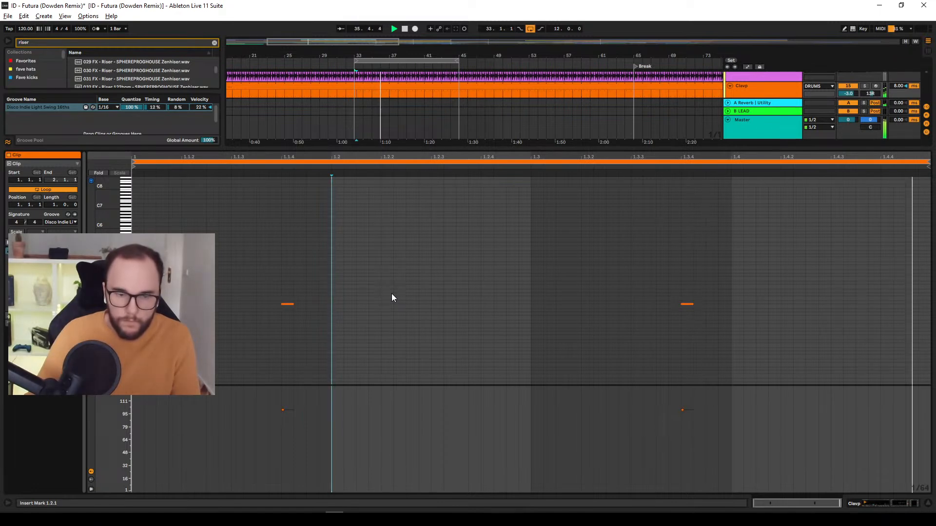
double_click(391, 302)
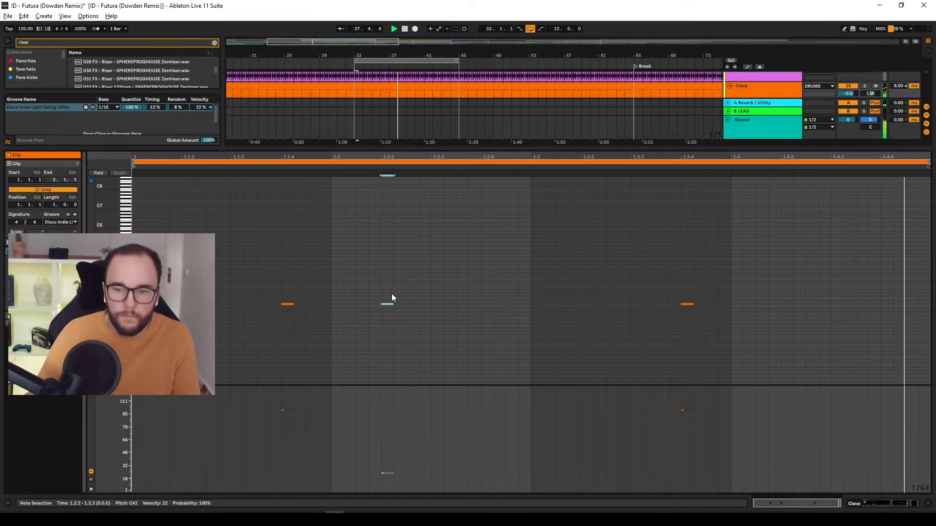
drag(389, 280, 436, 346)
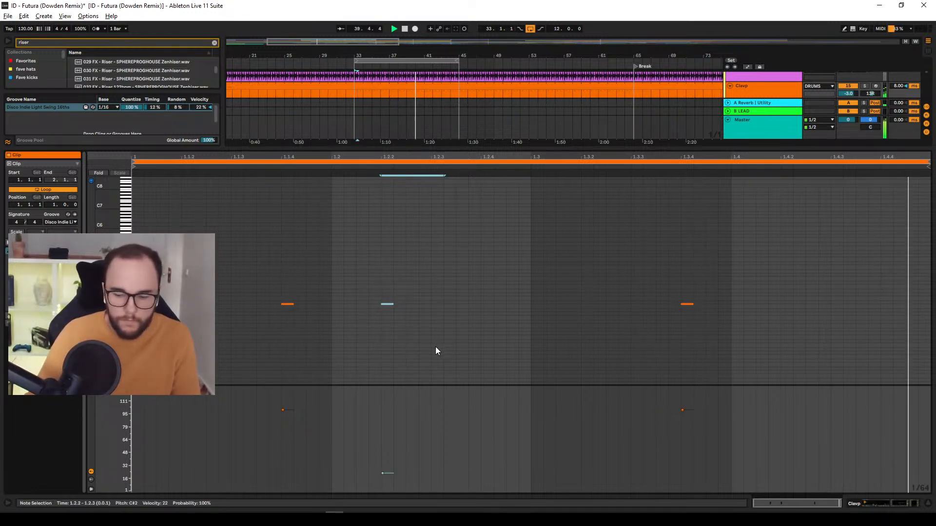
click(385, 473)
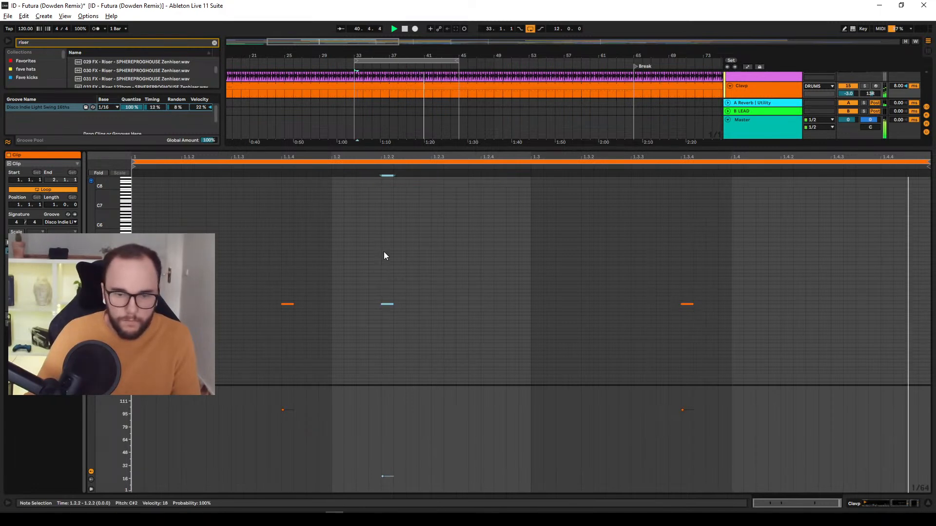
drag(370, 254, 431, 357)
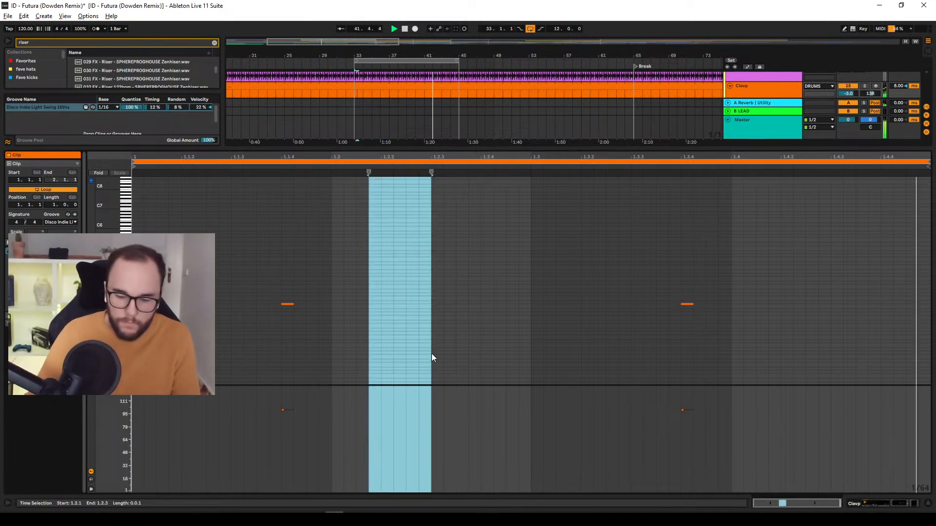
key(ctrl+z)
Return to the device view and extend the TOP LOOP clip on the CHANGE THIS LOOP track back to bar 33.
key(shift+Tab)
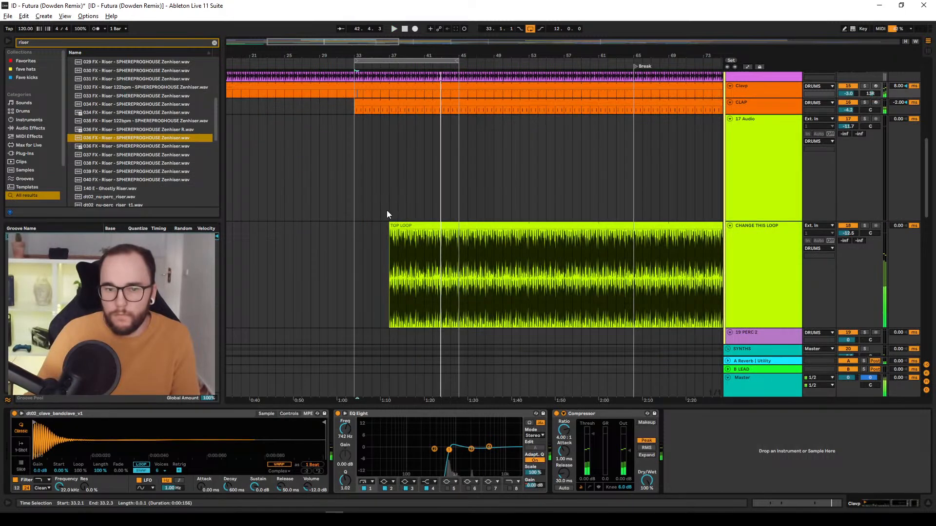
key(space)
drag(389, 225, 350, 224)
Try lowering the CHANGE THIS LOOP track's volume to about -14 dB during playback, and undo the change.
drag(849, 233, 849, 240)
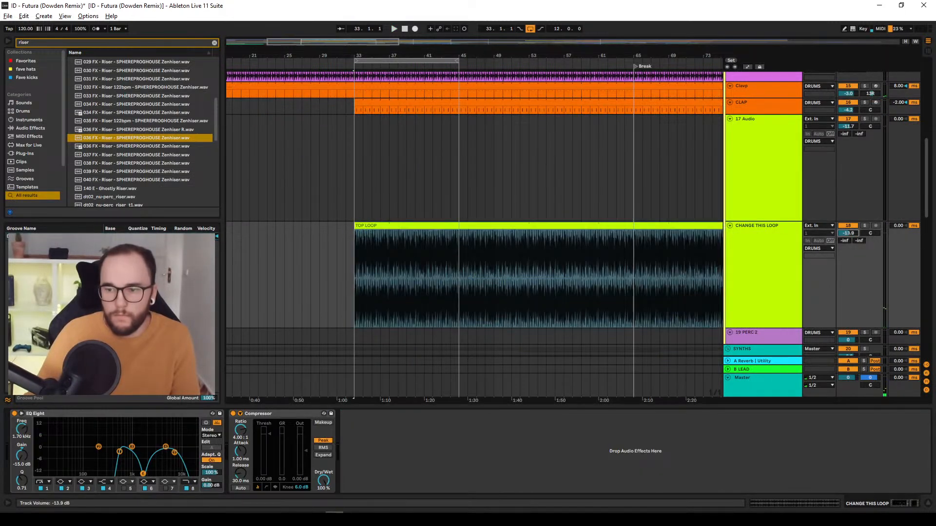
key(space)
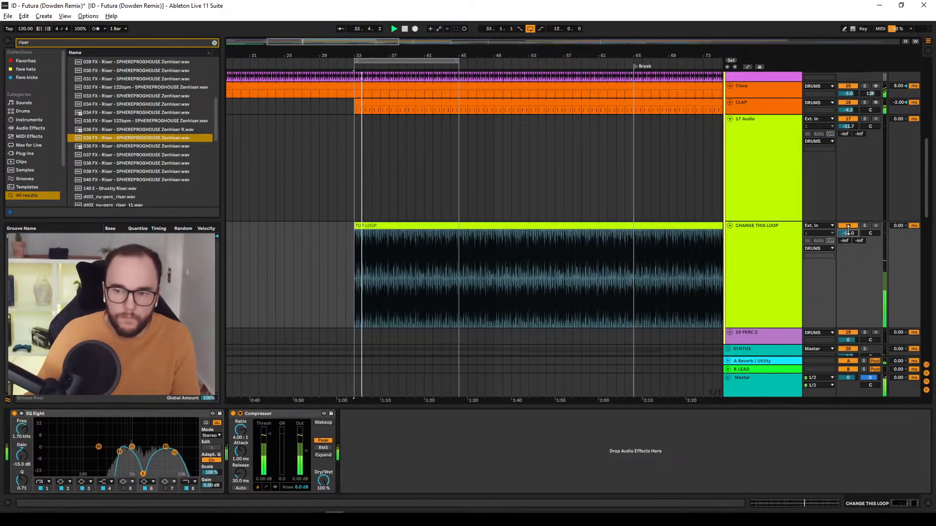
key(ctrl+z)
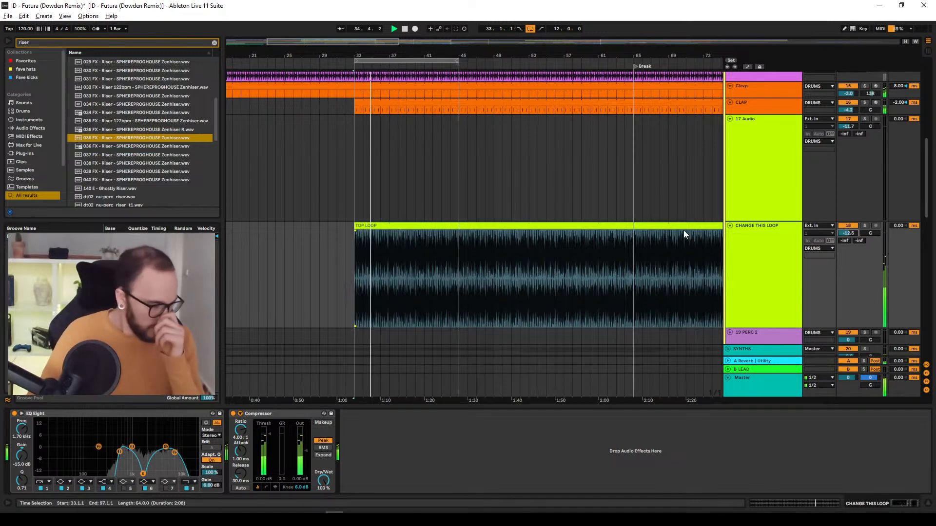
scroll(436, 195, up, 3)
scroll(435, 204, up, 5)
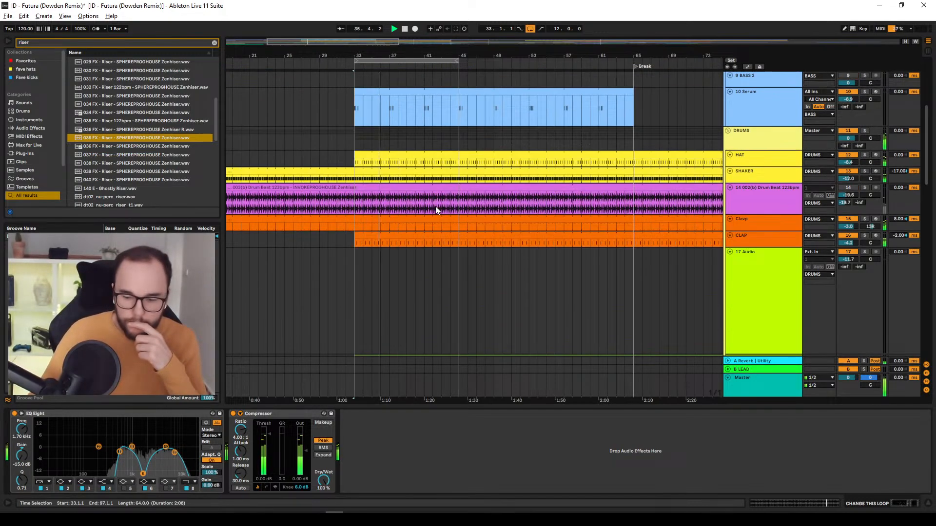
scroll(436, 204, down, 4)
scroll(429, 220, down, 3)
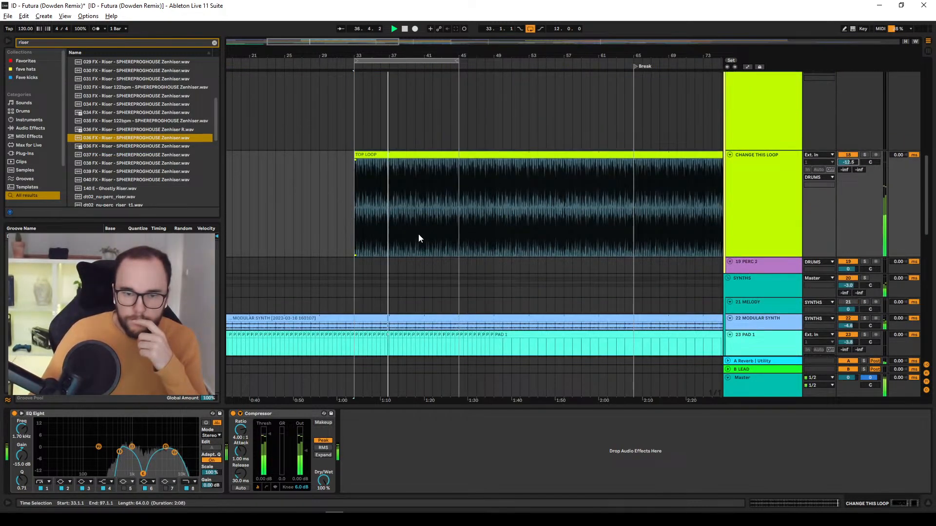
Open the clave clip, delete the quiet note at 1.2.2, and return to the device view.
scroll(410, 259, up, 3)
click(401, 156)
double_click(402, 156)
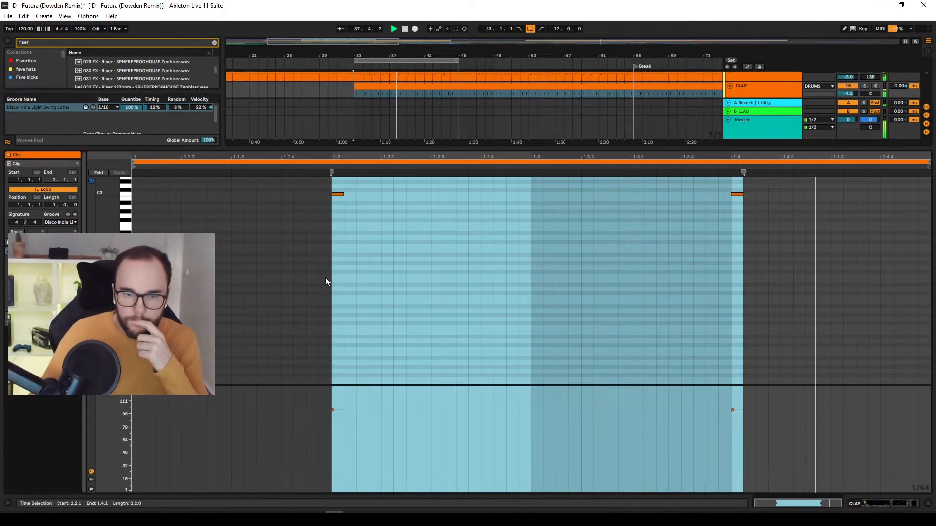
scroll(405, 102, up, 1)
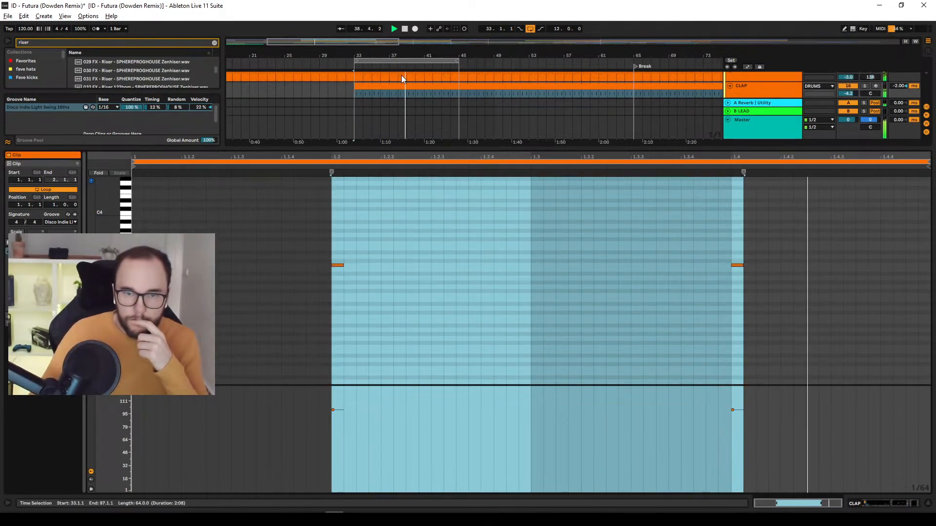
click(402, 76)
click(387, 304)
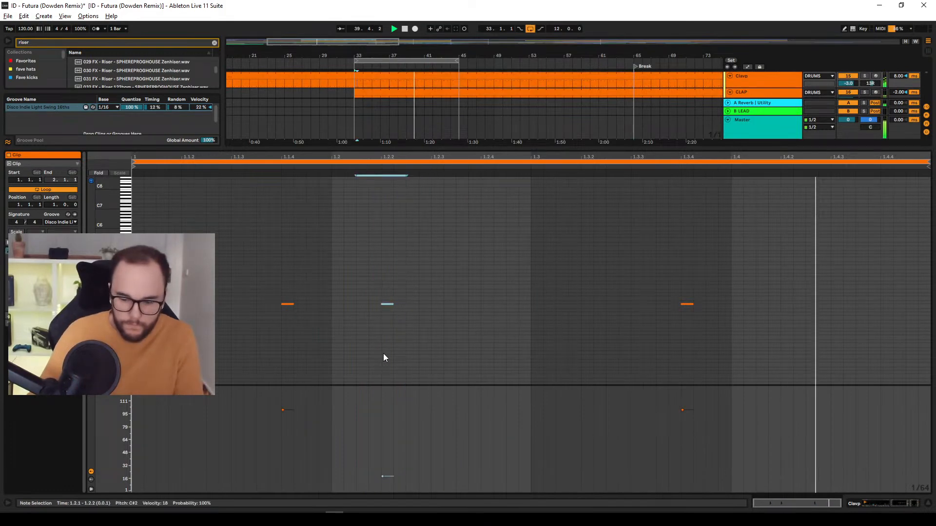
click(383, 353)
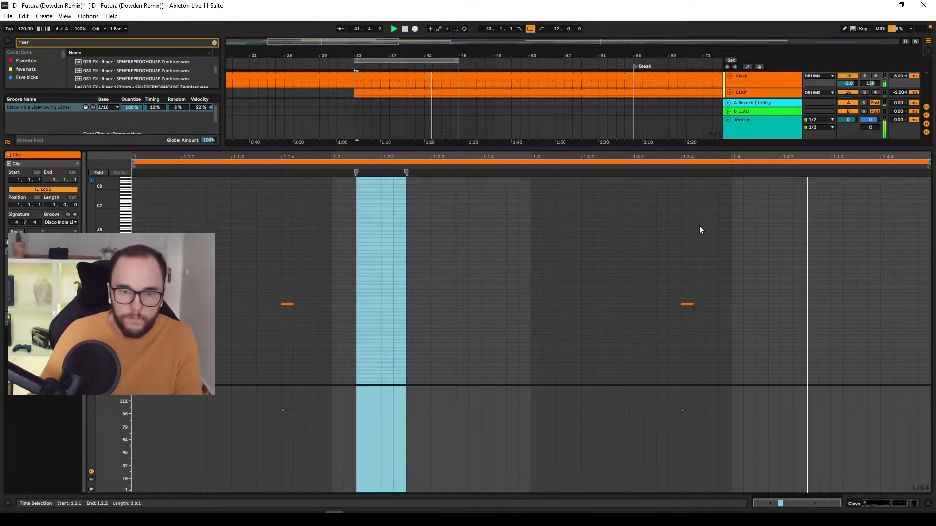
key(shift+Tab)
Play the arrangement towards the Break from bar 61, soloing the PAD 1, PAD 2 and TEXTURE tracks in turn to examine their sounds.
scroll(472, 191, up, 4)
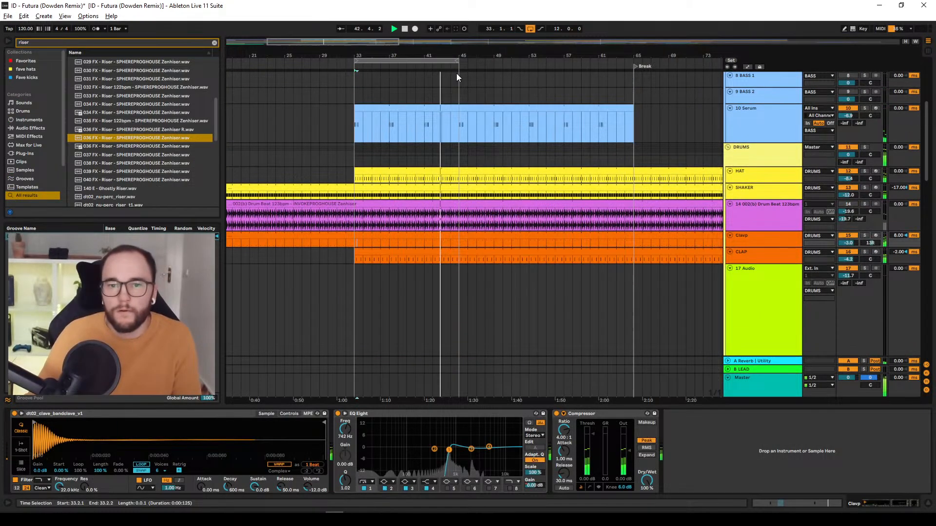
click(470, 80)
key(minus)
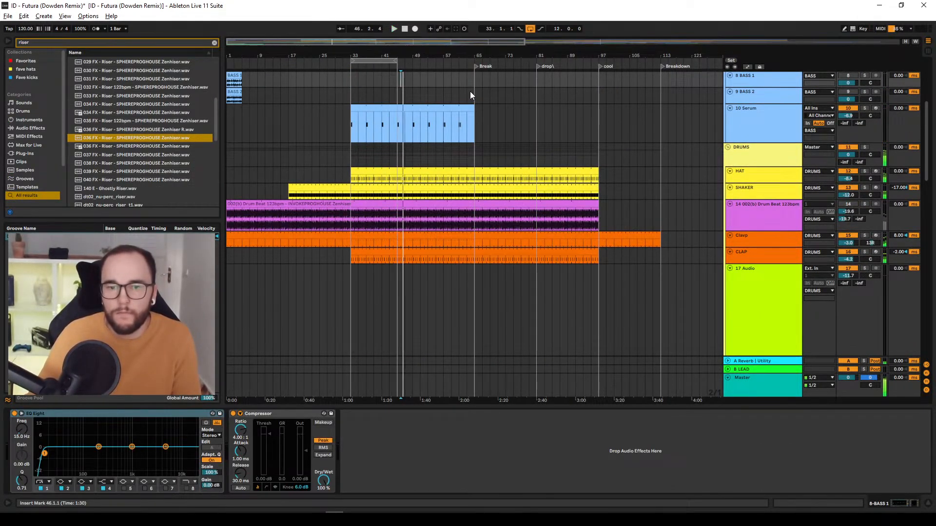
click(471, 93)
key(space)
scroll(453, 110, down, 10)
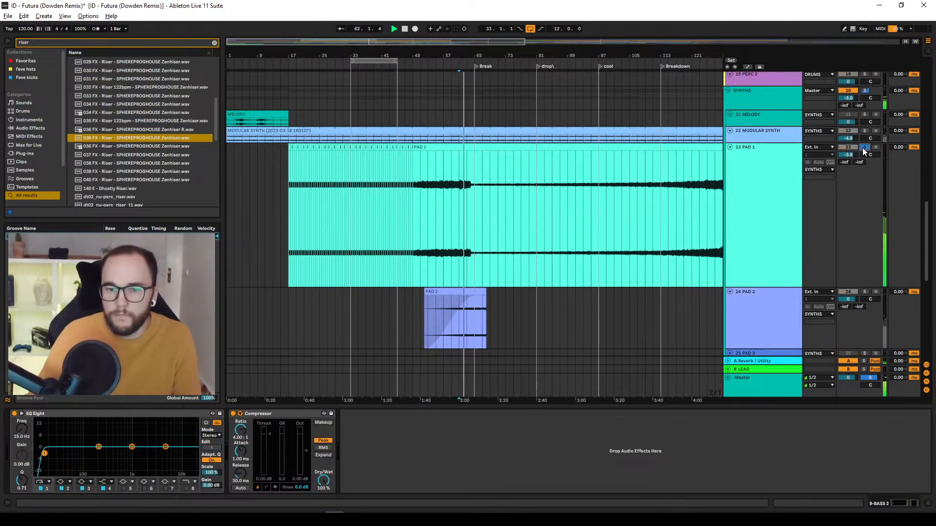
click(862, 148)
click(864, 292)
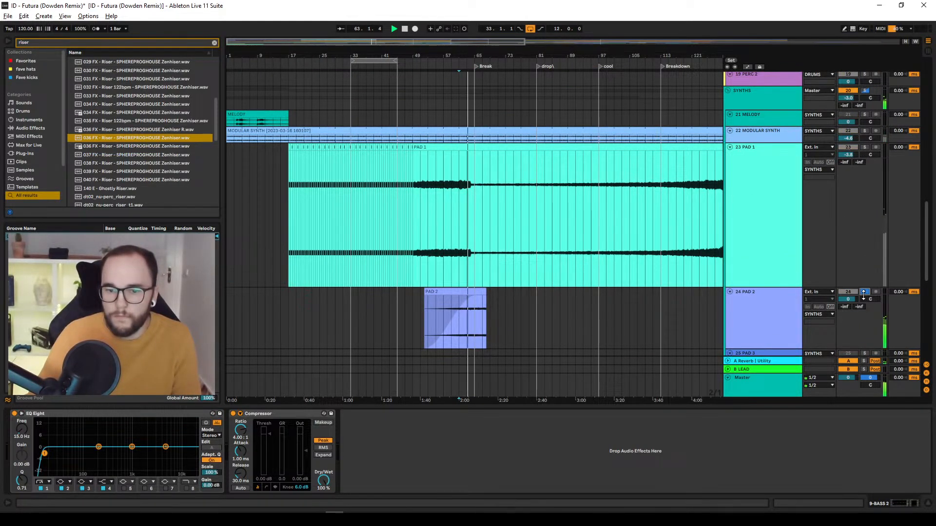
scroll(405, 277, down, 6)
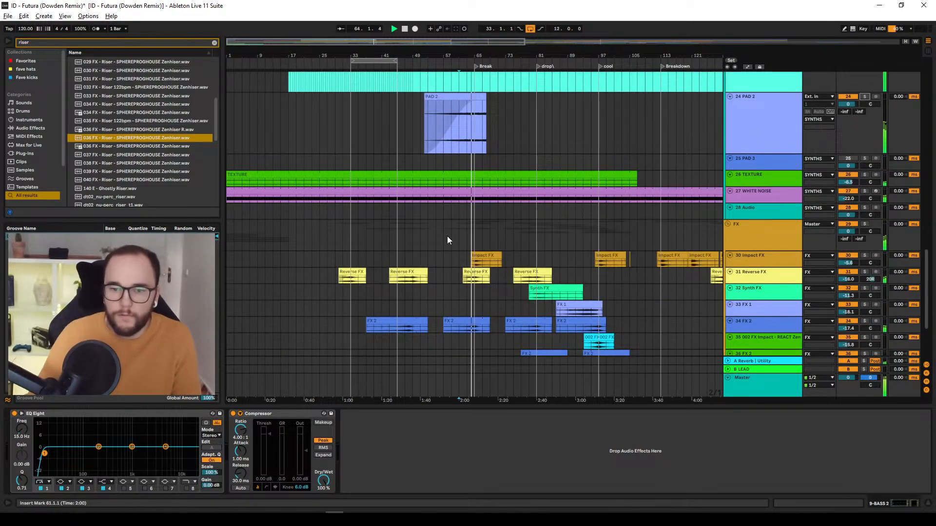
click(864, 173)
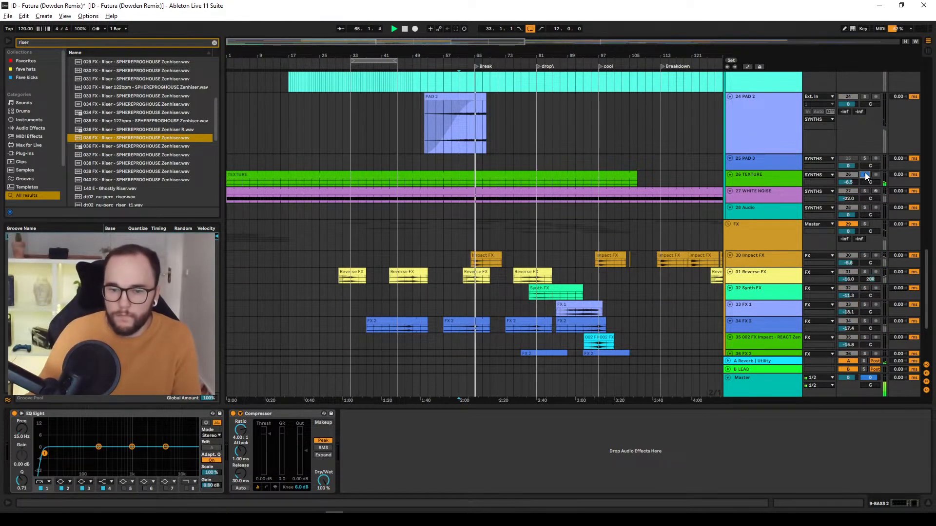
scroll(441, 268, down, 5)
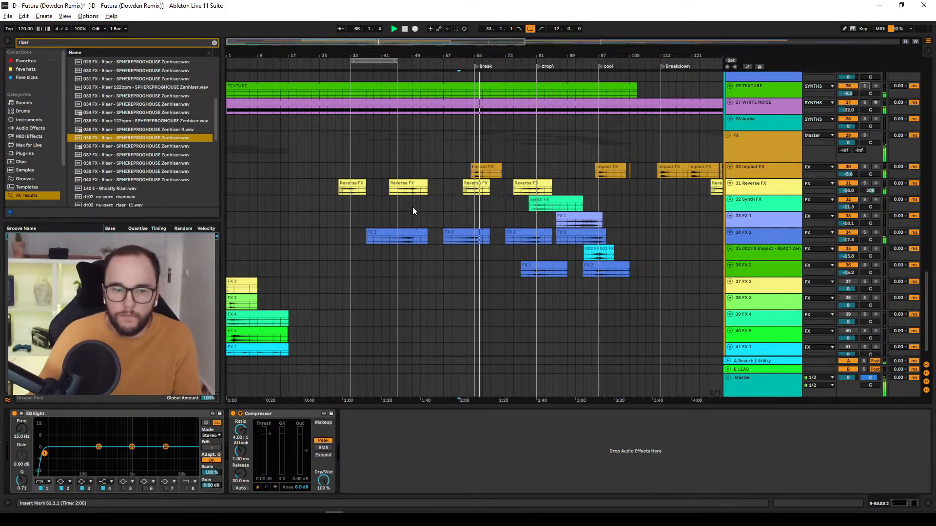
scroll(412, 207, down, 1)
Play from the Break marker at bar 65 with the Impact FX track soloed to examine the impact sound.
click(474, 130)
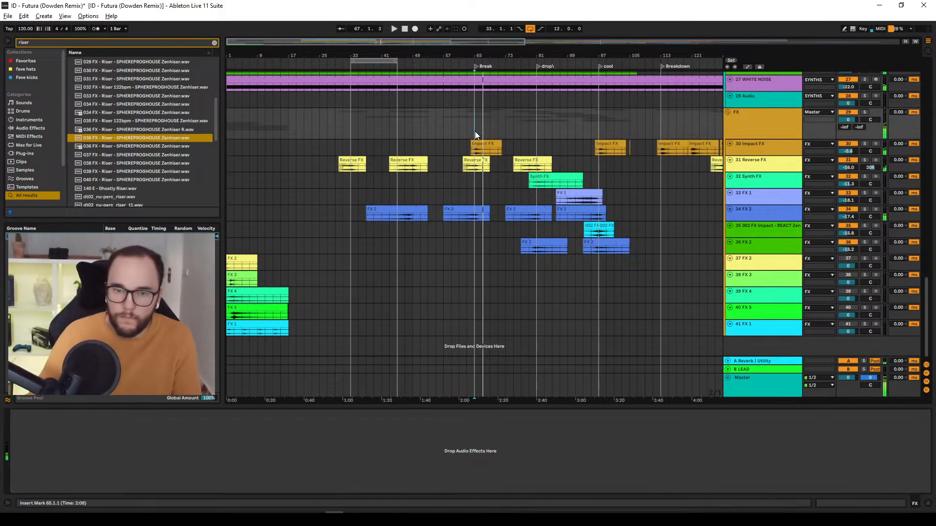
drag(926, 281, 914, 245)
scroll(576, 287, up, 3)
click(864, 299)
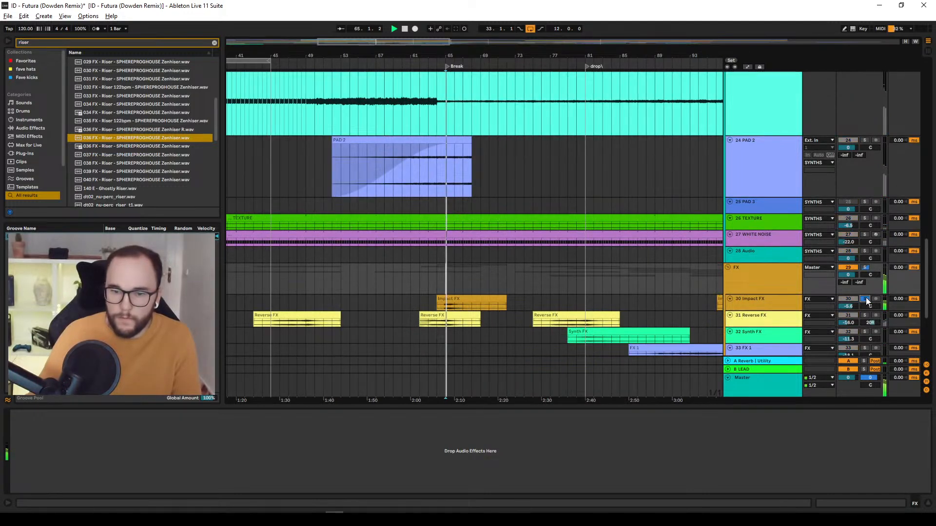
scroll(545, 270, down, 3)
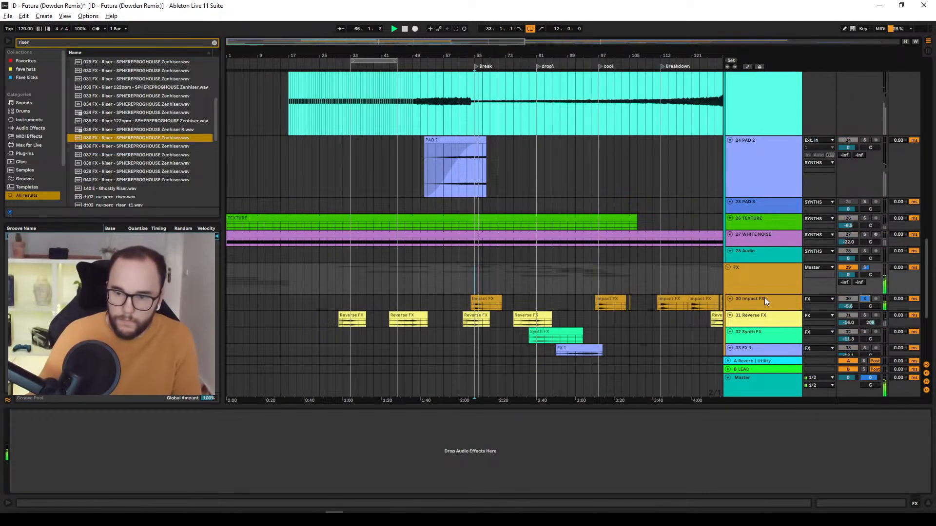
Duplicate the Impact FX clip at the Break to bar 68 and trim the copy's start to 68.4.3.
scroll(482, 298, up, 3)
drag(482, 298, 510, 298)
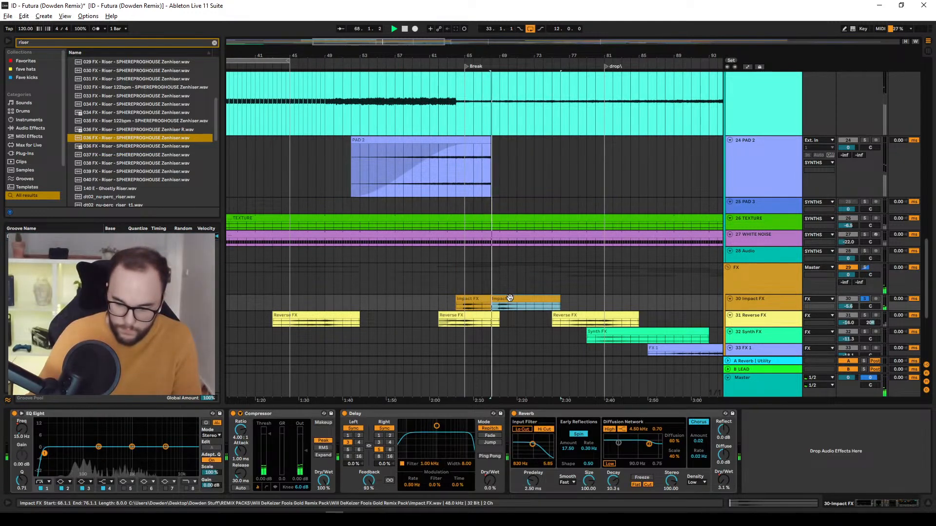
scroll(510, 298, up, 4)
key(space)
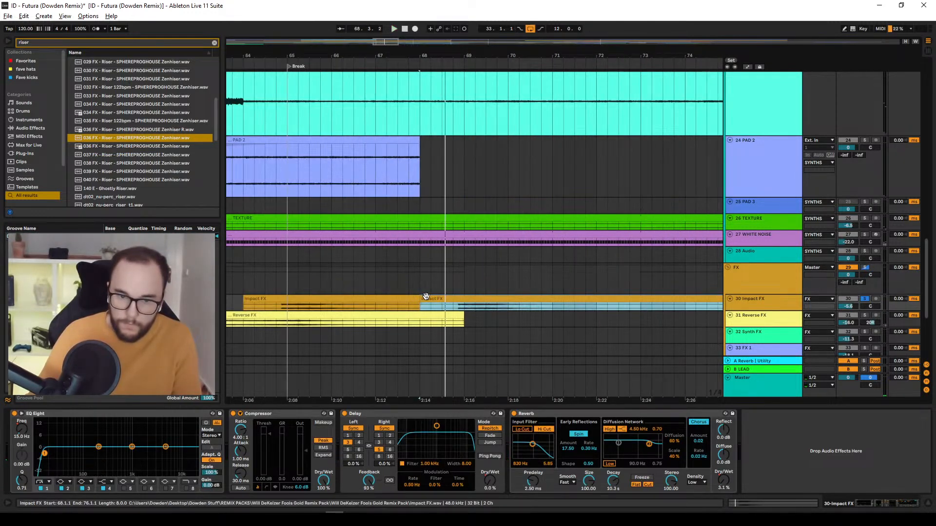
drag(421, 297, 480, 300)
scroll(451, 298, up, 4)
double_click(484, 299)
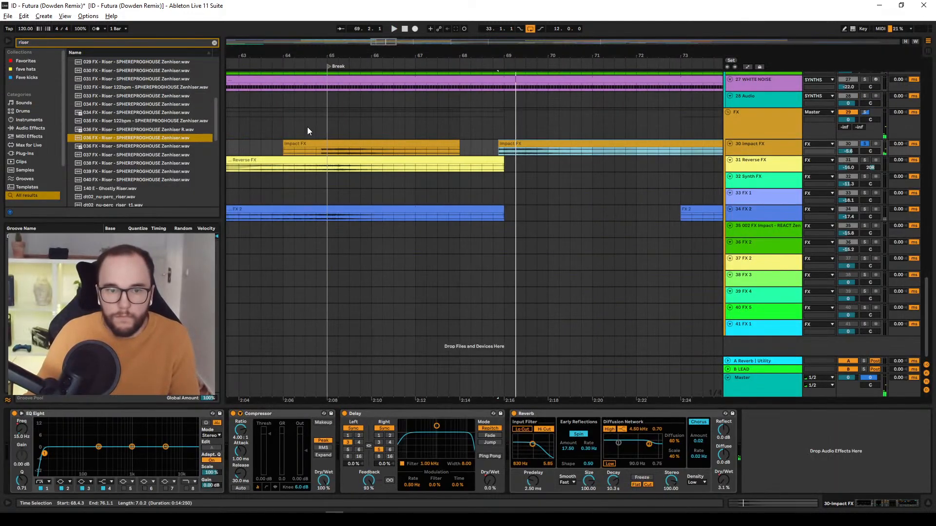
Play from just before the Break, unsolo the Impact FX track, and check both impacts in the full mix.
click(307, 127)
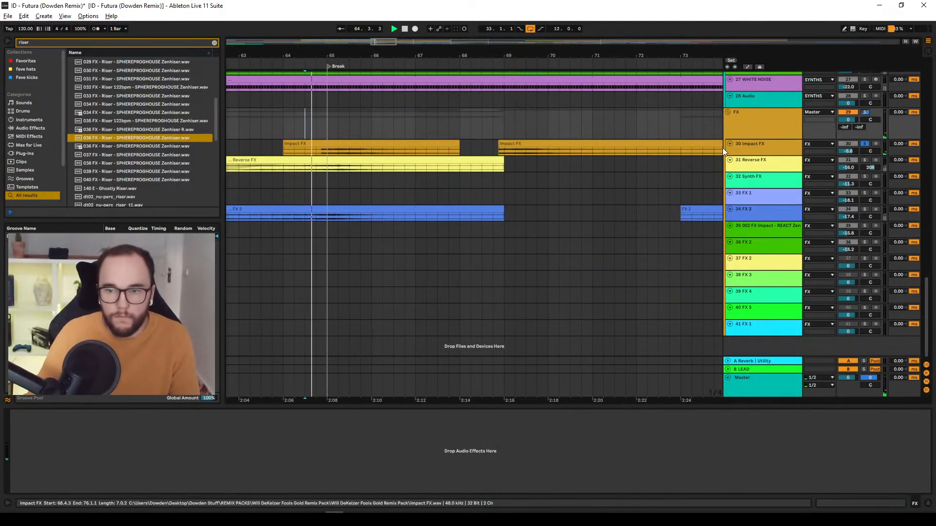
click(864, 145)
scroll(329, 149, up, 4)
click(360, 144)
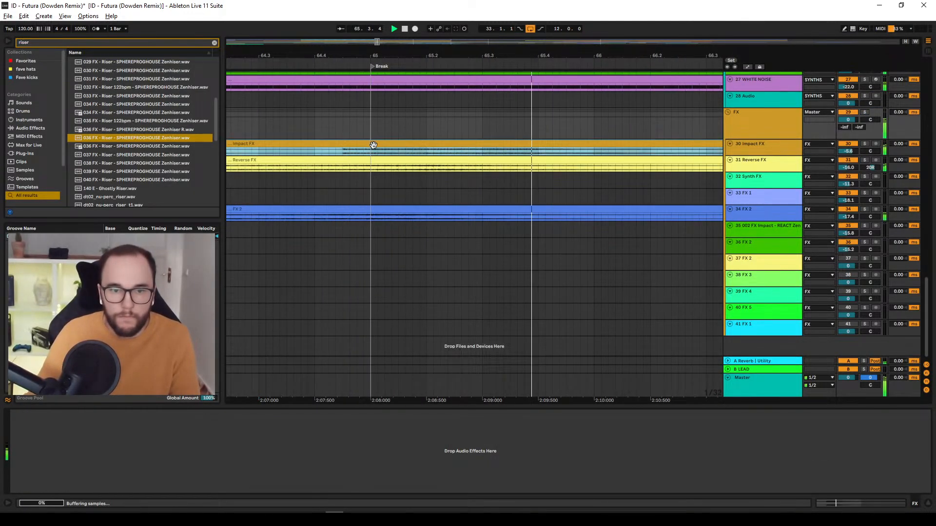
scroll(388, 153, down, 5)
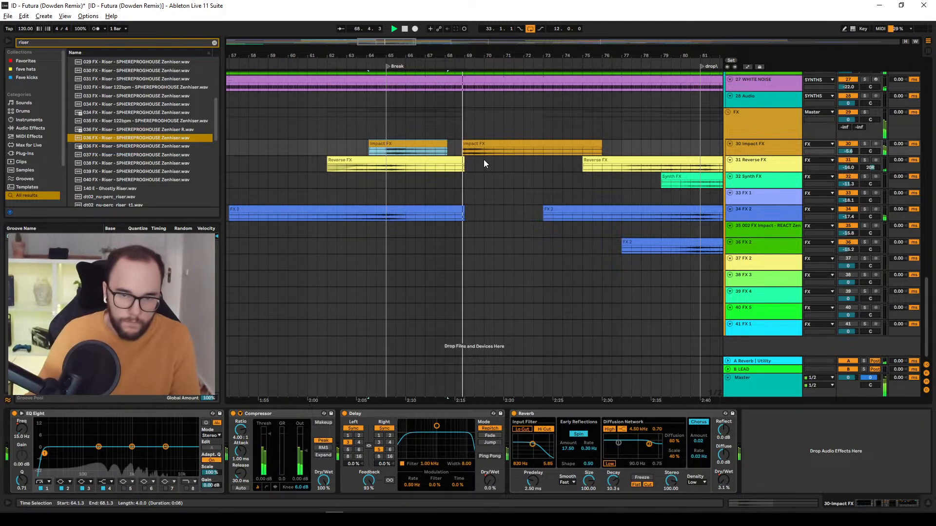
Play the full mix from bar 37 and from bar 33 to review the section leading up to the Break.
scroll(451, 169, down, 10)
click(290, 144)
key(space)
key(space)
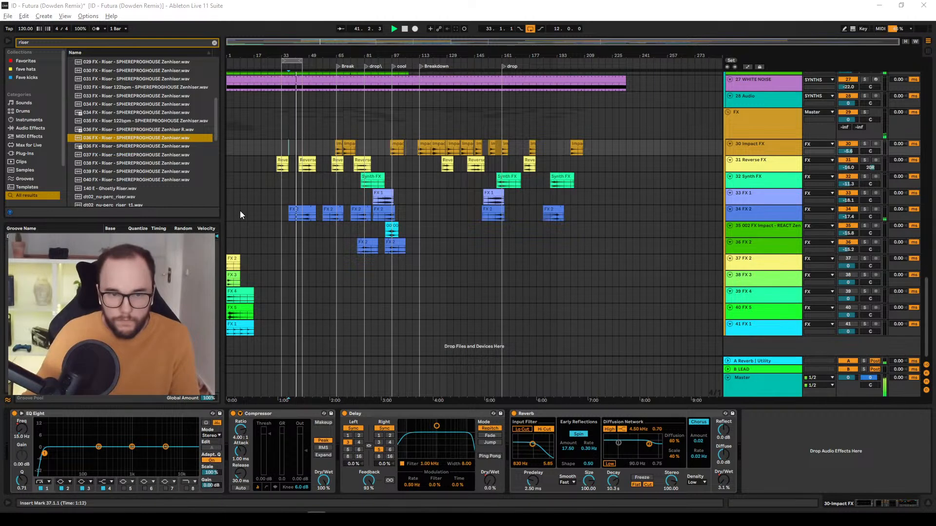
click(282, 138)
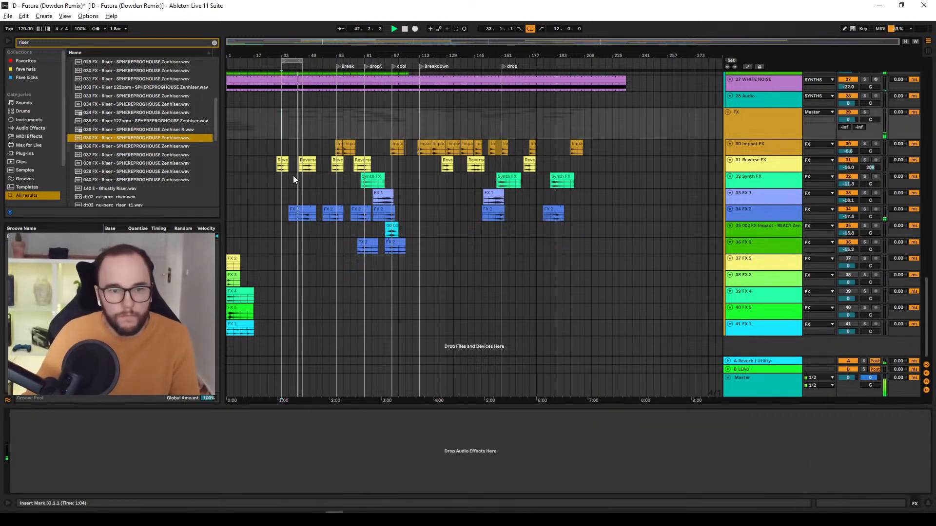
key(plus)
key(plus)
click(285, 144)
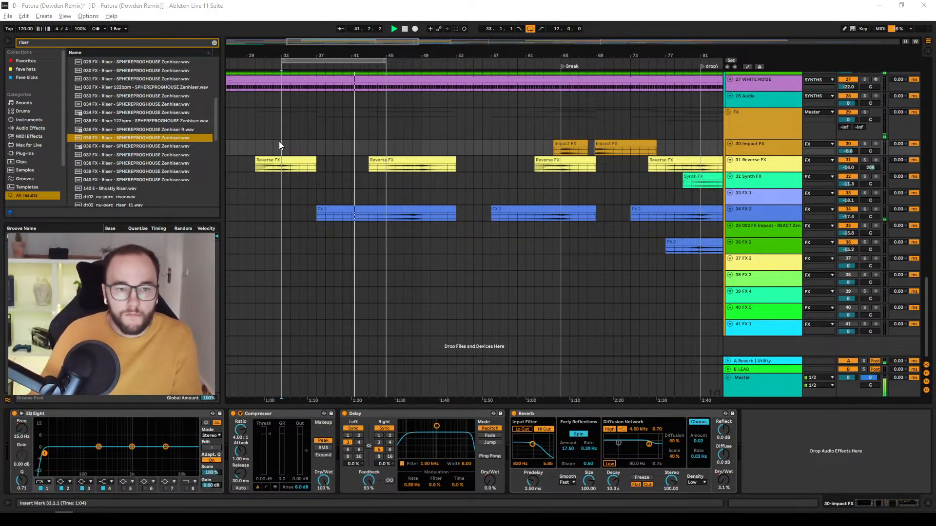
key(space)
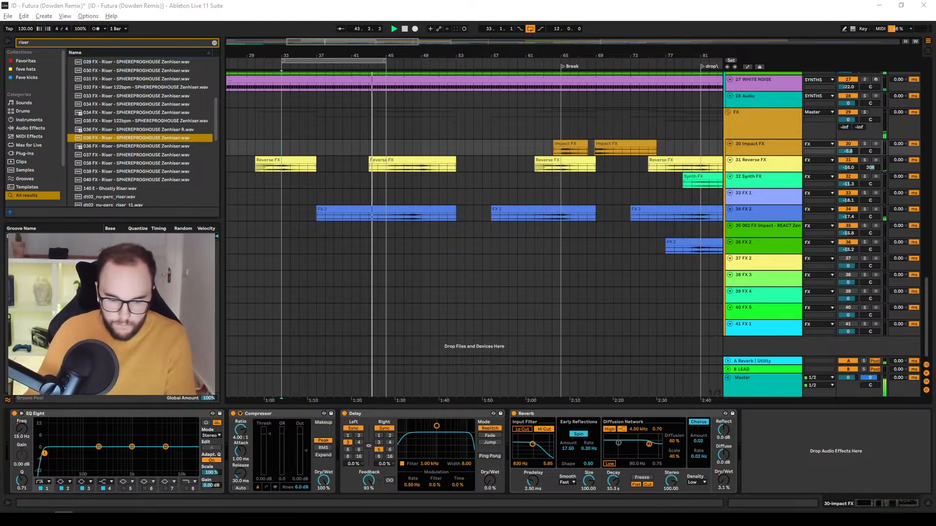
Preview the 039 FX - Riser sample over the mix, stop playback, and look through the other riser samples.
click(149, 171)
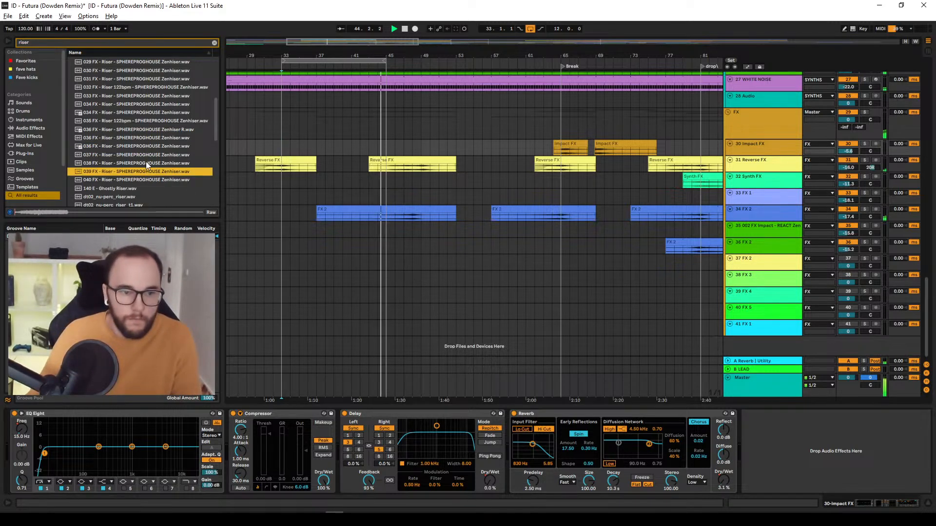
click(332, 161)
key(space)
scroll(95, 105, up, 5)
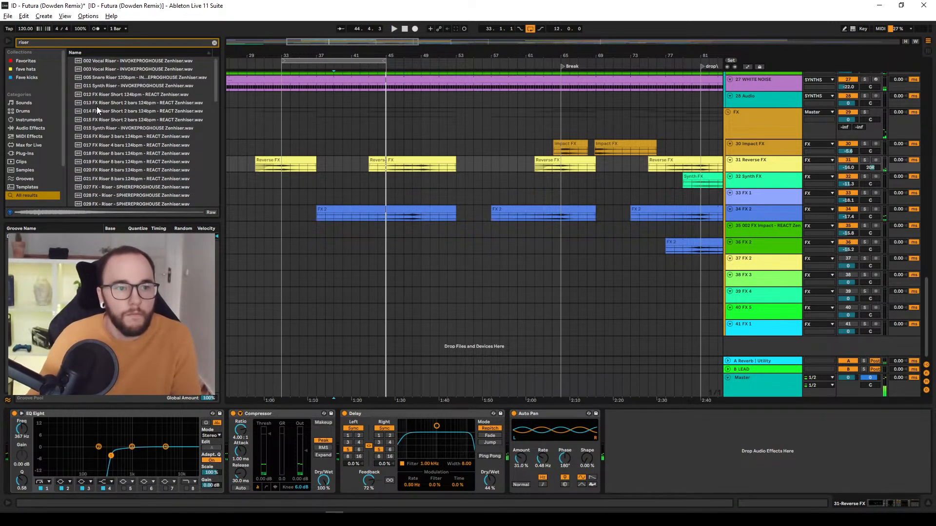
Clear the riser search and open the master sample library's DRUMS > PML Deep 1 > PML - Deep Premium - Sample Pack > BONGO folder.
click(25, 111)
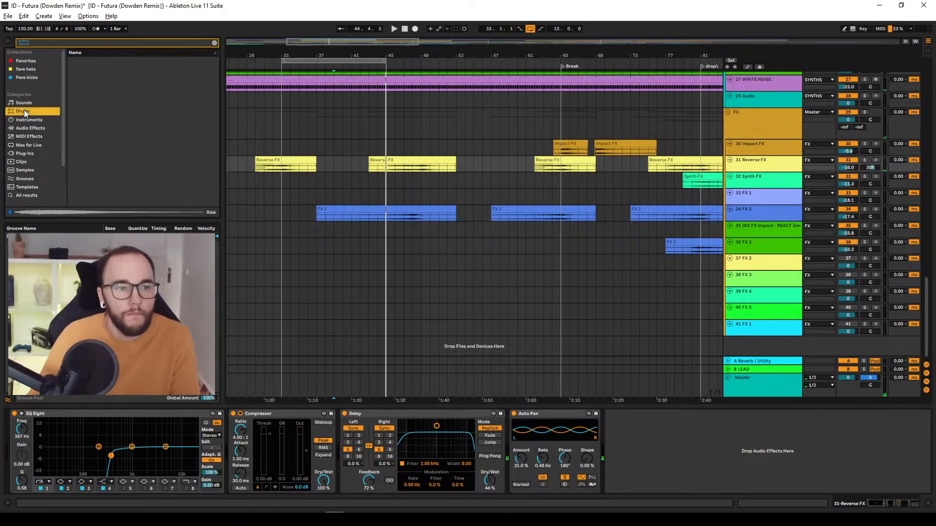
click(215, 43)
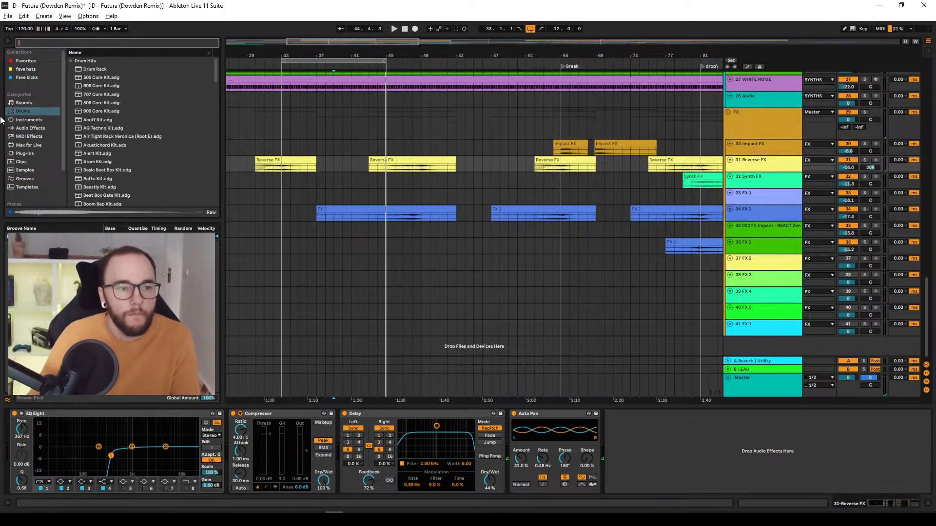
scroll(25, 186, down, 3)
click(28, 193)
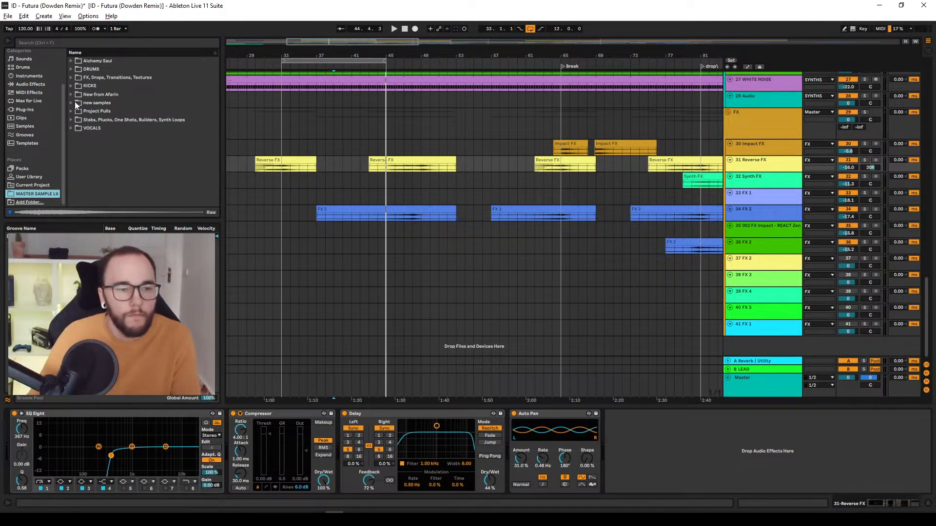
click(73, 72)
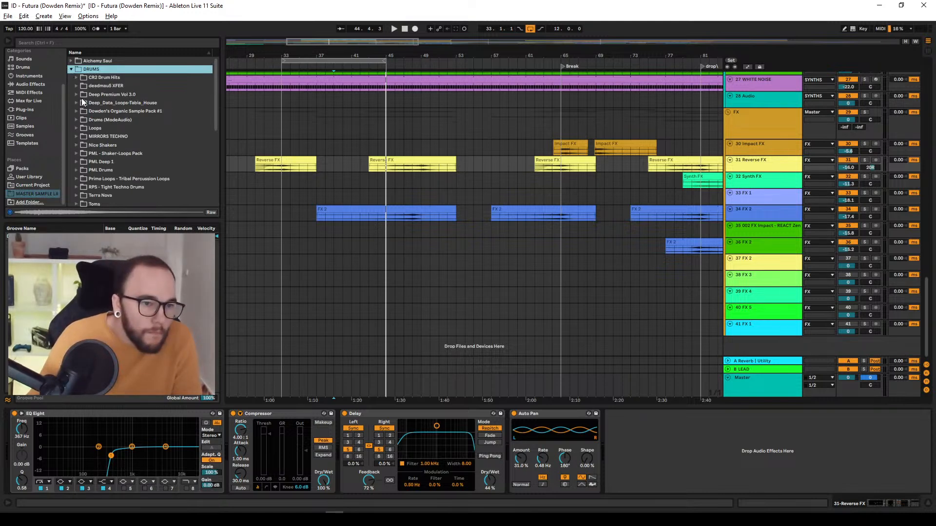
click(77, 161)
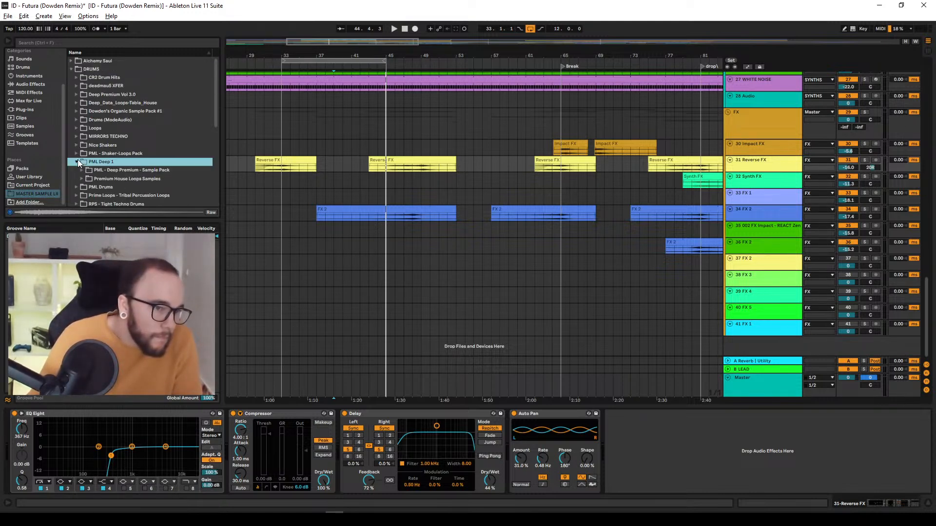
click(82, 170)
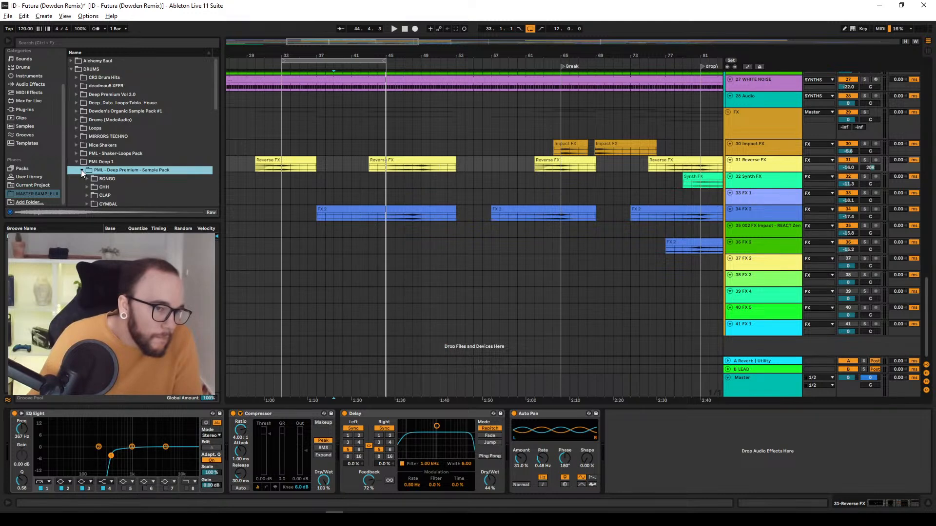
click(86, 179)
Play the mix briefly from bar 37, and preview bongo samples in the BONGO folder, including DPV1_BONGO_005 and DPV1_BONGO_004.
click(116, 193)
scroll(118, 192, down, 1)
scroll(118, 192, down, 1)
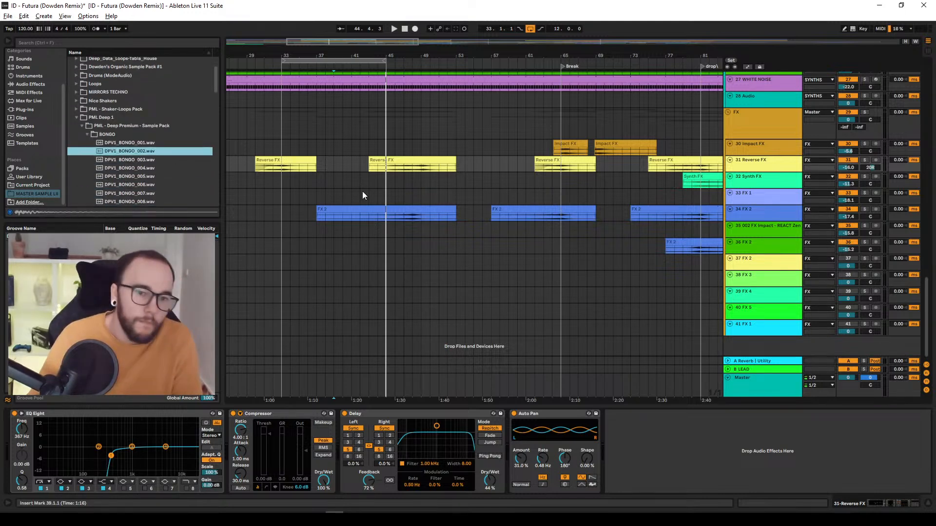
click(317, 196)
key(space)
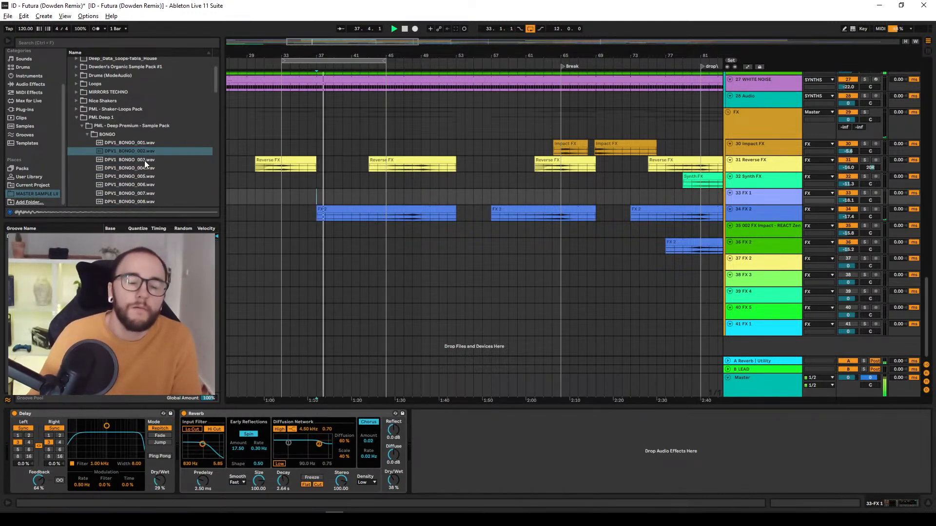
click(136, 184)
click(141, 178)
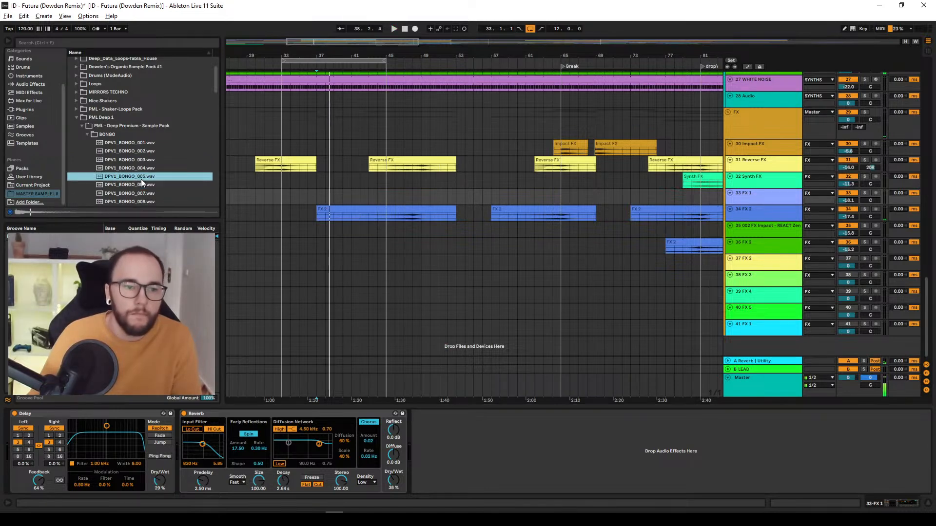
click(145, 171)
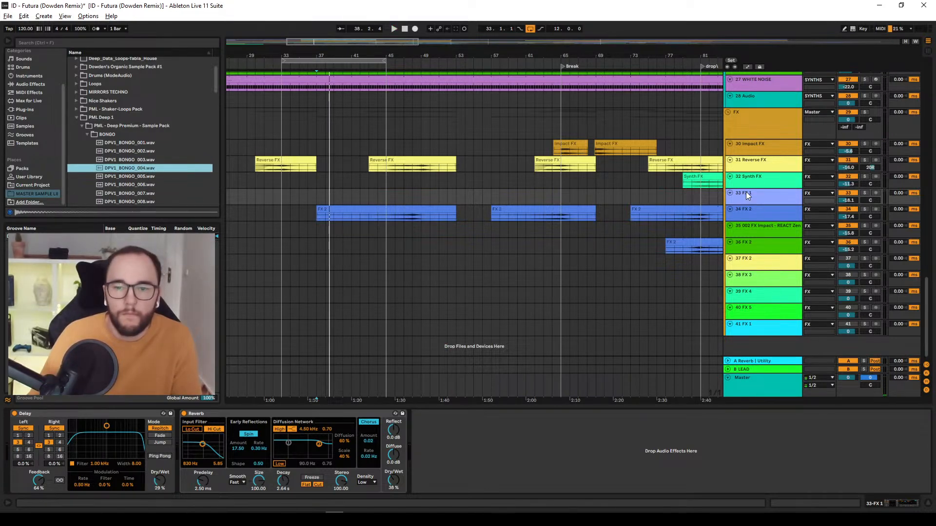
Play the mix from bar 33 and review the bass and drum tracks at the start of that section.
scroll(437, 195, up, 15)
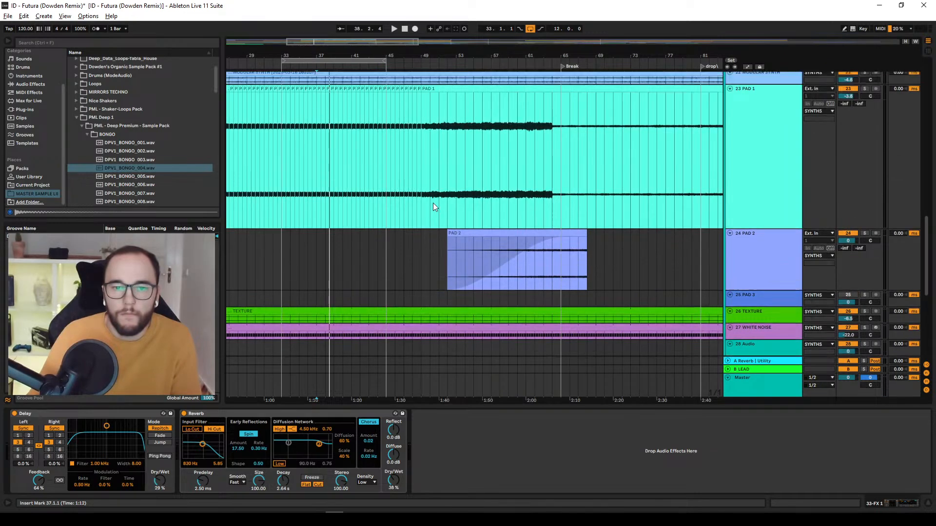
scroll(324, 168, up, 10)
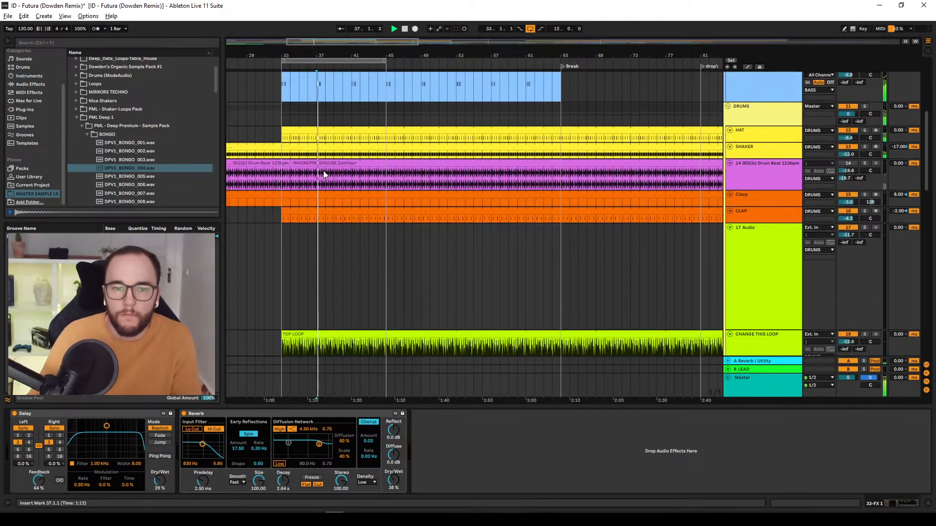
click(284, 115)
scroll(285, 138, up, 3)
key(space)
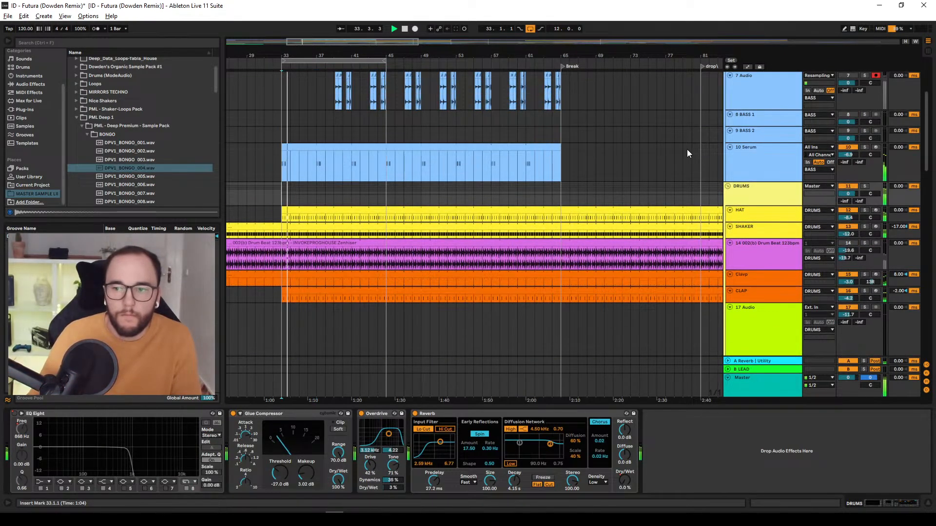
scroll(292, 177, up, 5)
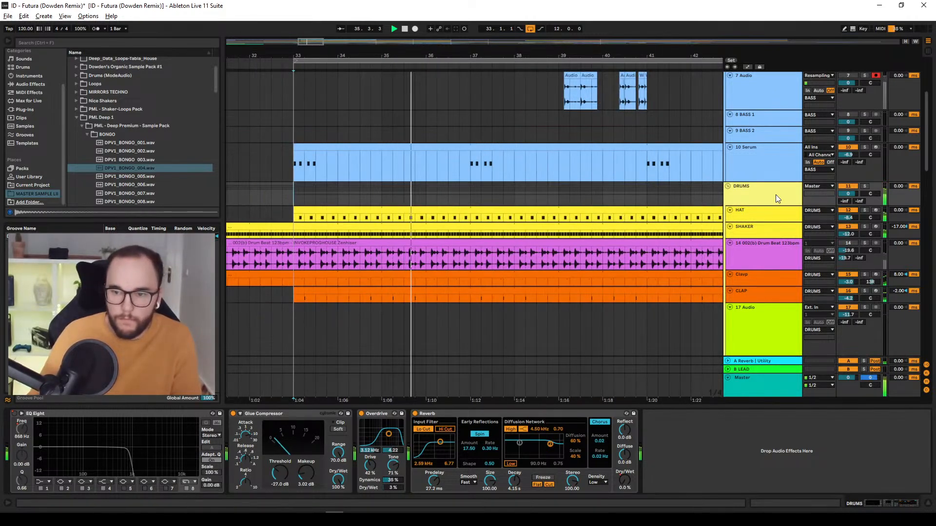
Insert a new audio track directly below the 10 Serum track.
click(752, 167)
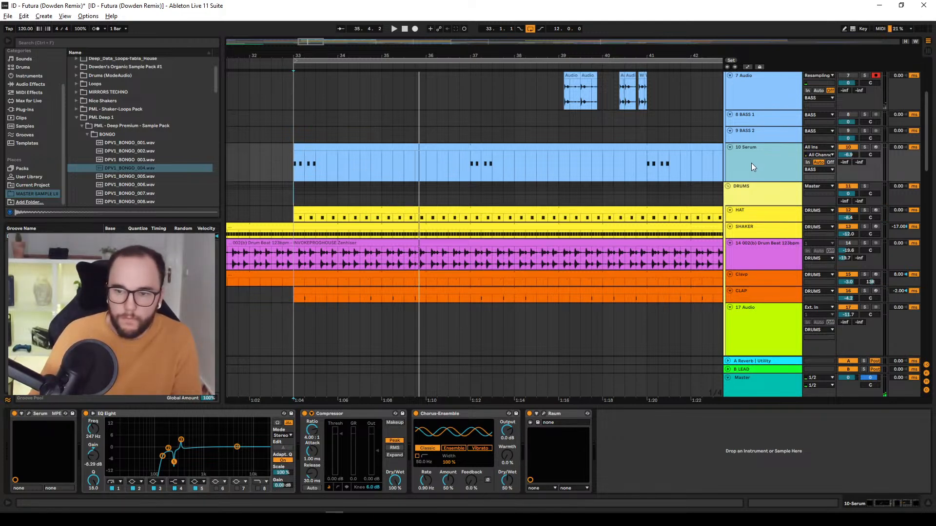
right_click(752, 163)
click(787, 231)
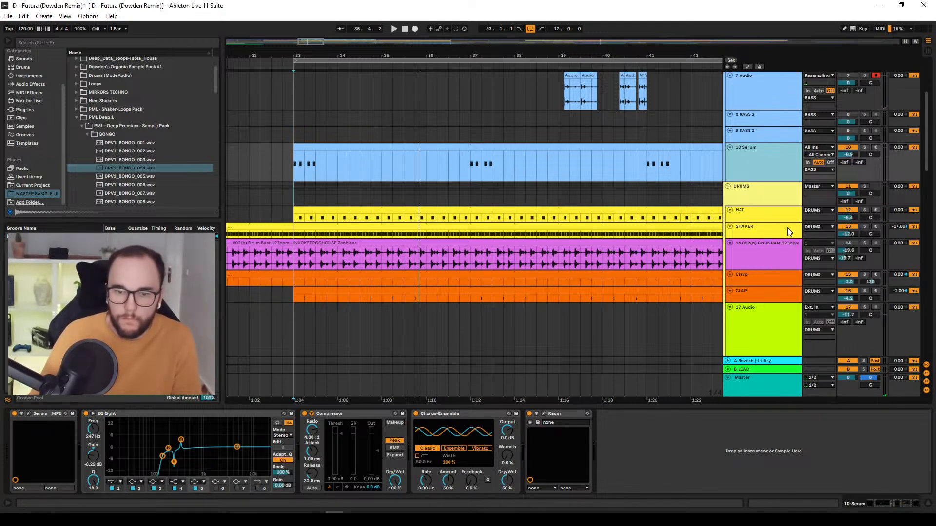
Place the DPV1_BONGO_004 sample at 34.3.1 on the new audio track and play it in the mix from bar 33.
click(126, 169)
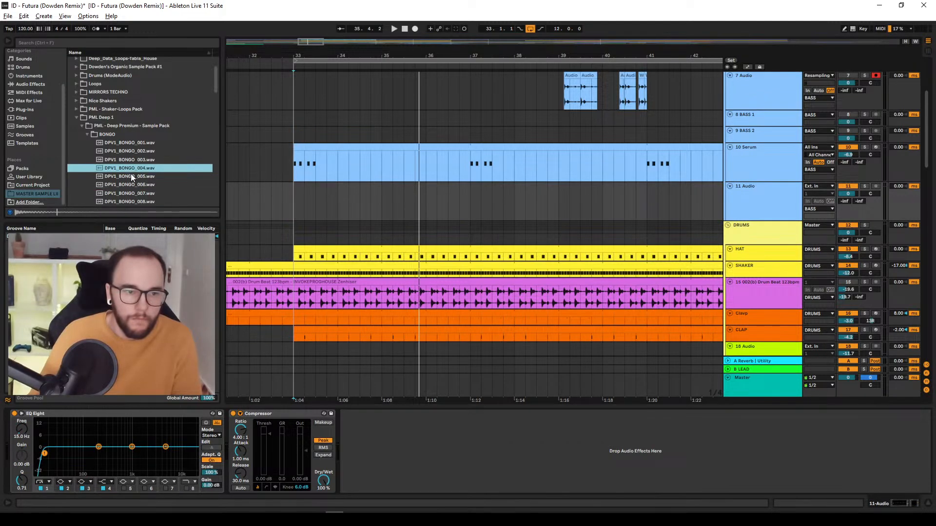
drag(342, 210, 377, 193)
click(297, 201)
key(space)
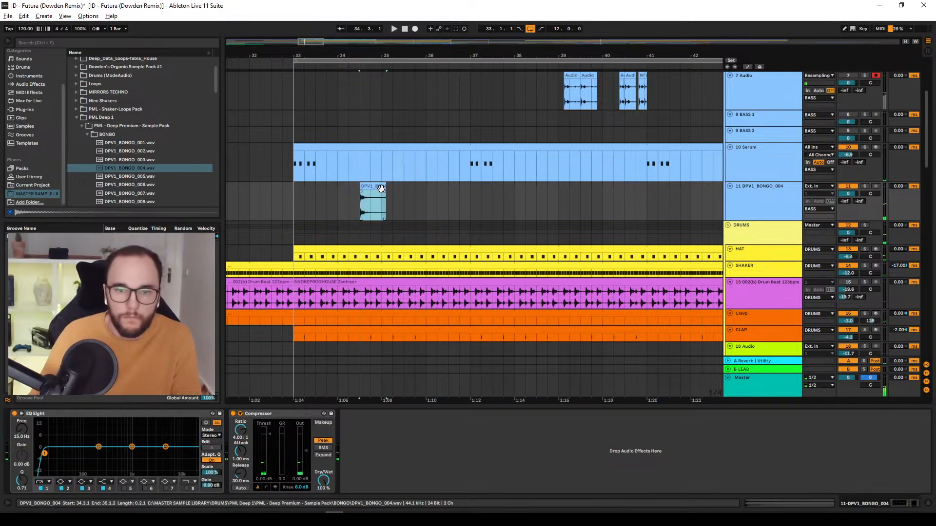
Preview the DPV1_BONGO_005 sample as an alternative bongo hit.
click(146, 177)
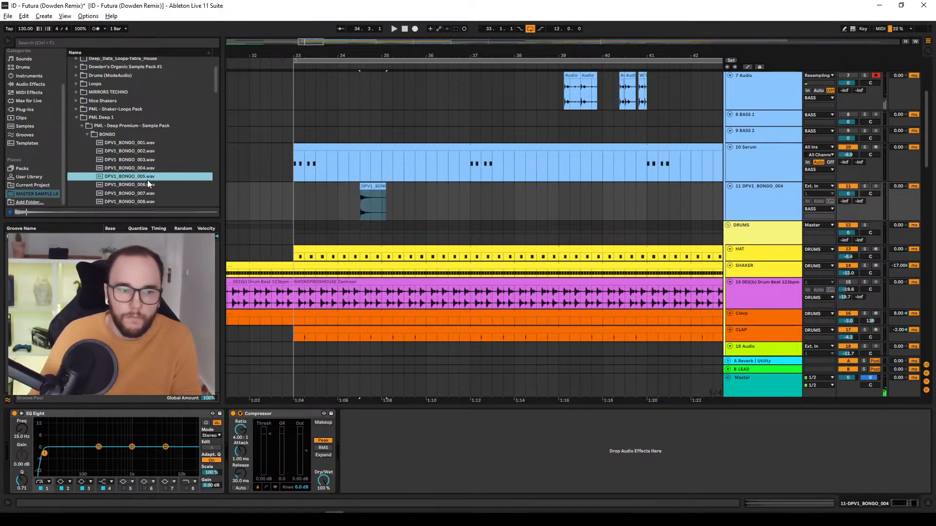
Audition further bongo samples and place DPV1_BONGO_007.wav at 34.4.1 on track 11, overlapping the existing bongo clip, and play it.
click(143, 184)
click(132, 192)
scroll(132, 192, down, 3)
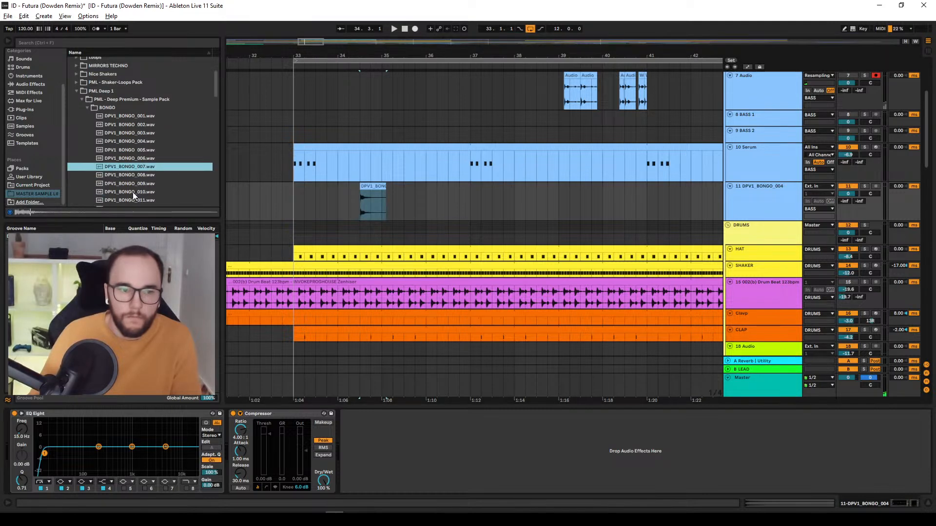
drag(322, 174, 372, 193)
click(347, 196)
key(space)
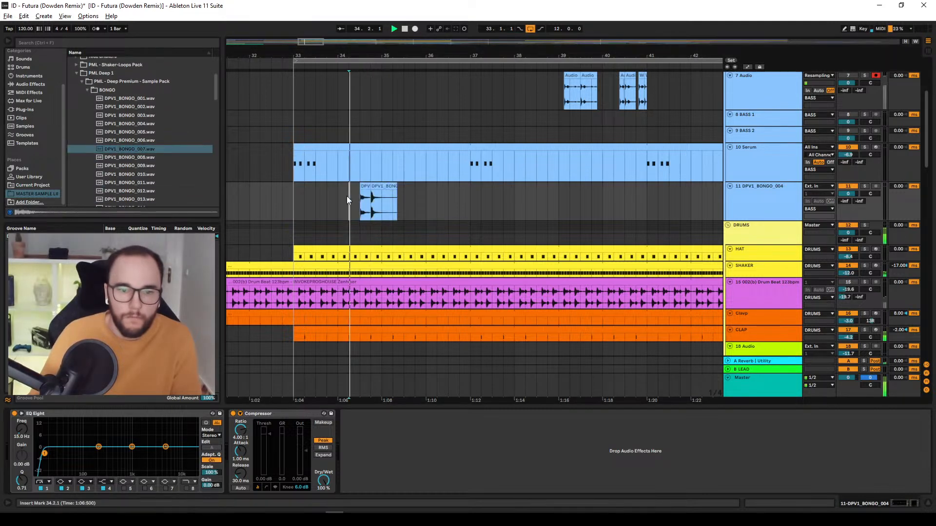
Move the DPV1_BONGO_007 clip earlier to 34.3.3 and play the two bongo hits.
scroll(367, 204, up, 5)
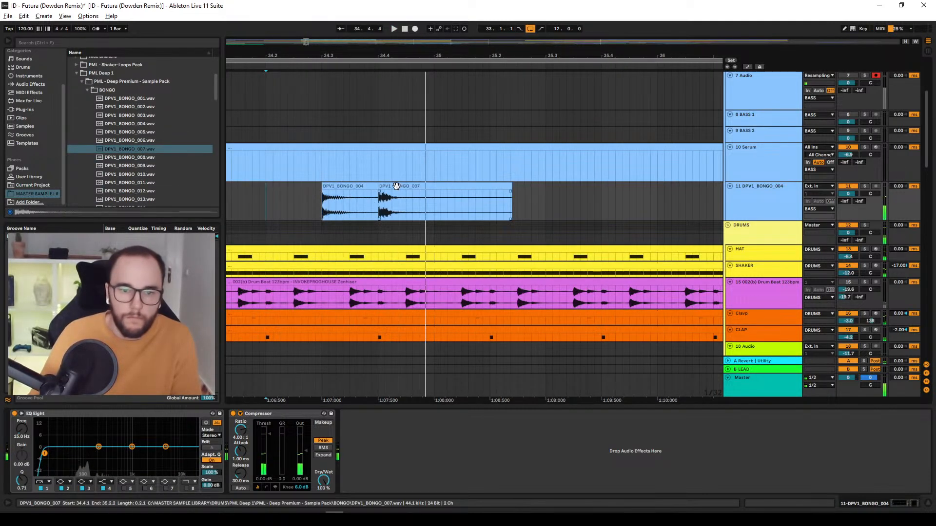
drag(397, 186, 369, 193)
click(308, 201)
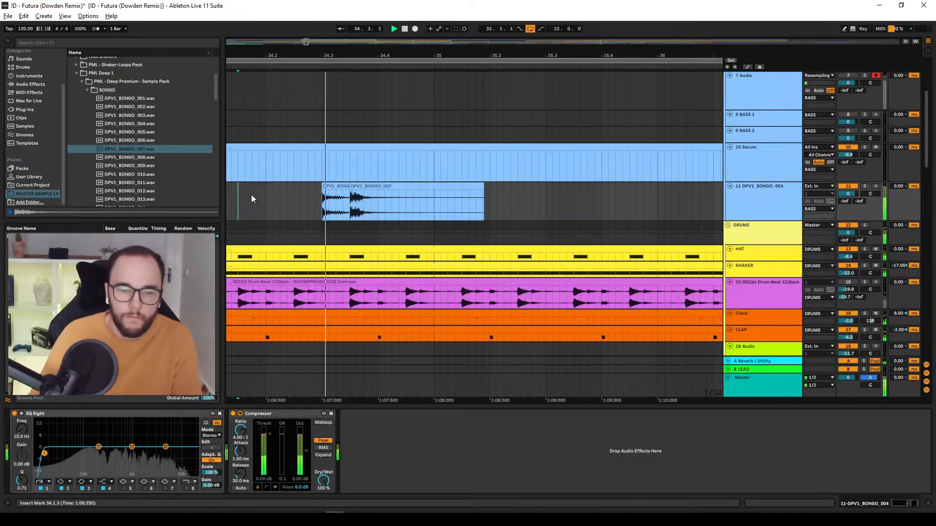
Shift both bongo hits a sixteenth later, to 34.3.2 and 34.3.4, and play from just before them.
click(342, 186)
click(342, 185)
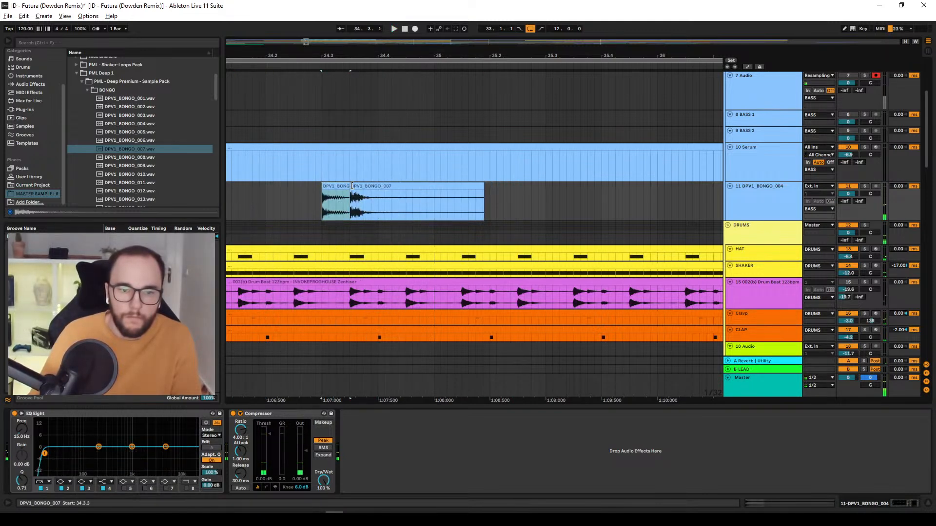
click(344, 188)
click(340, 186)
drag(342, 186, 374, 187)
click(288, 196)
click(295, 197)
key(space)
key(space)
click(309, 196)
key(space)
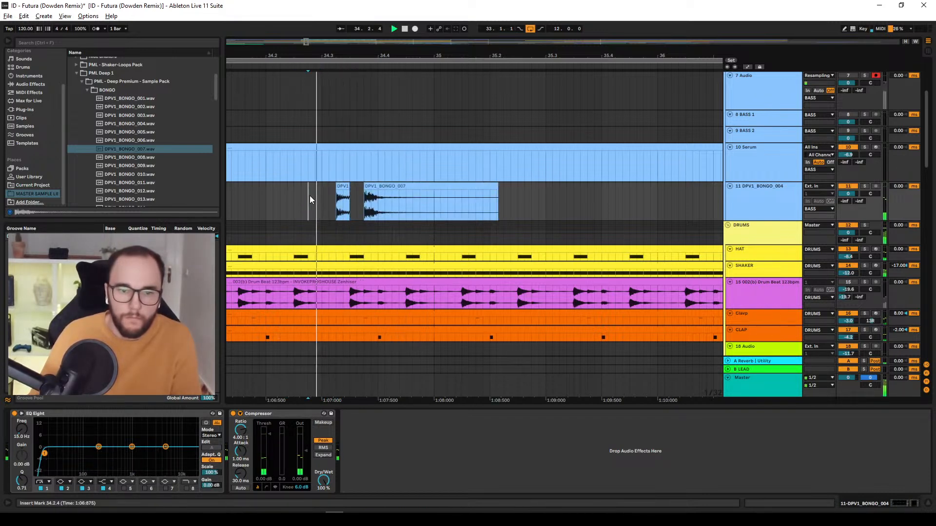
Play the arrangement from bar 33 and lower the bongo track's volume to -3.7 dB.
key(space)
scroll(432, 224, down, 6)
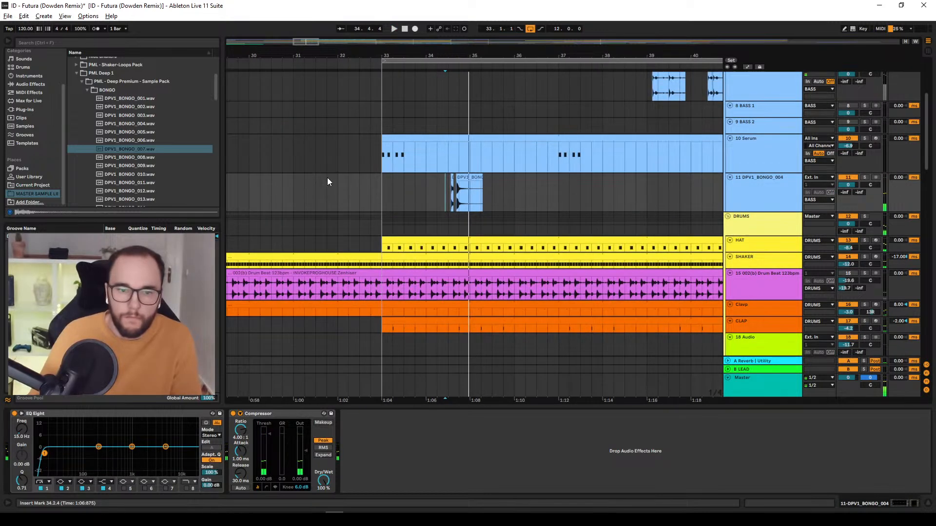
click(382, 180)
key(space)
drag(848, 184, 849, 203)
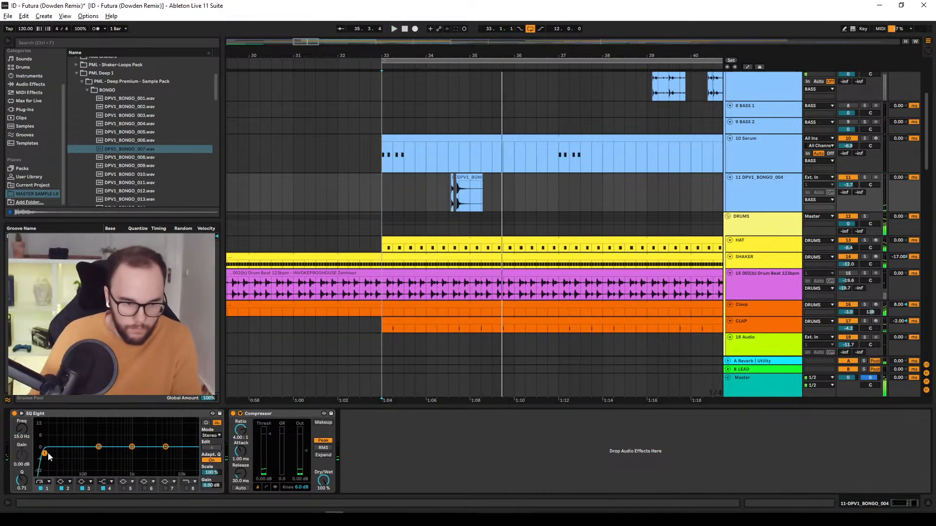
Shape the bongos in EQ Eight with a 375 Hz low cut and reduced highs, and lower the track's volume to -6.4 dB.
drag(45, 454, 91, 455)
drag(166, 447, 165, 457)
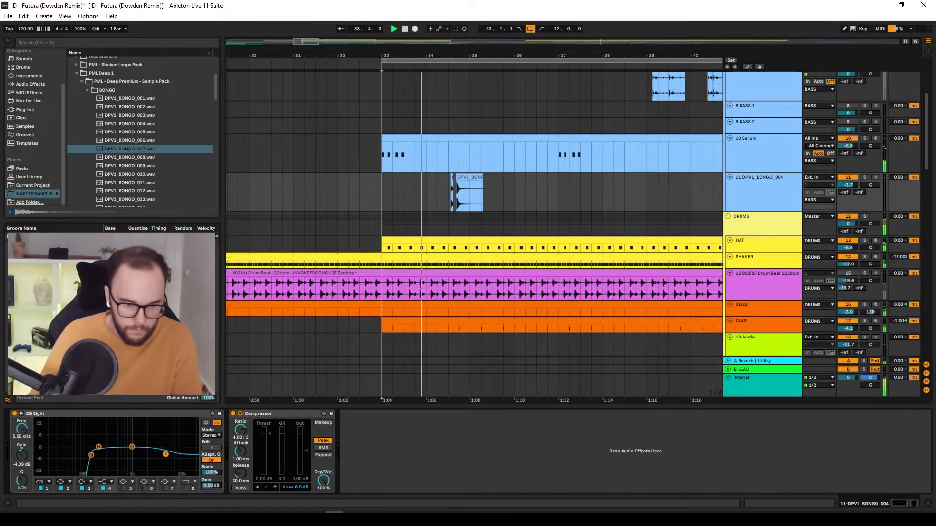
drag(92, 456, 112, 455)
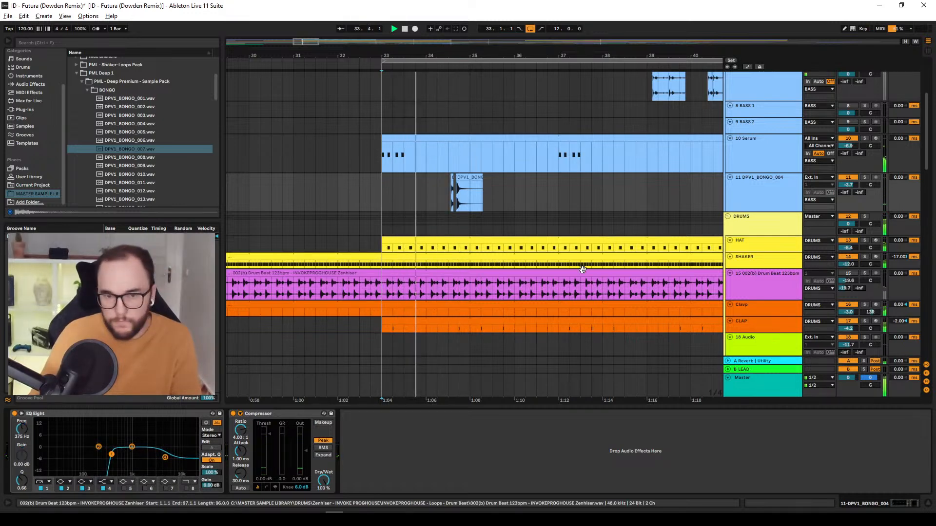
drag(849, 185, 848, 191)
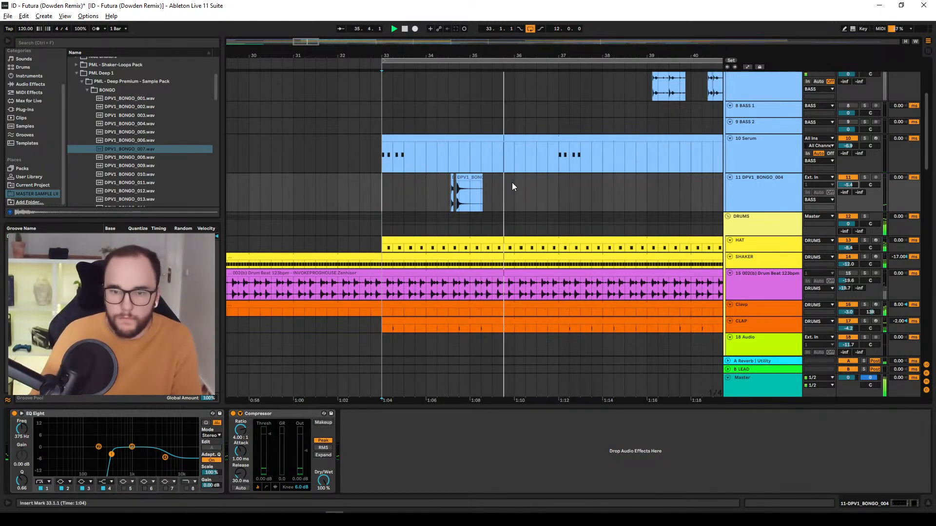
Duplicate the four-bar bongo section starting at bar 33 so it repeats at bar 37, and lower the bongo track's volume further.
drag(515, 183, 387, 183)
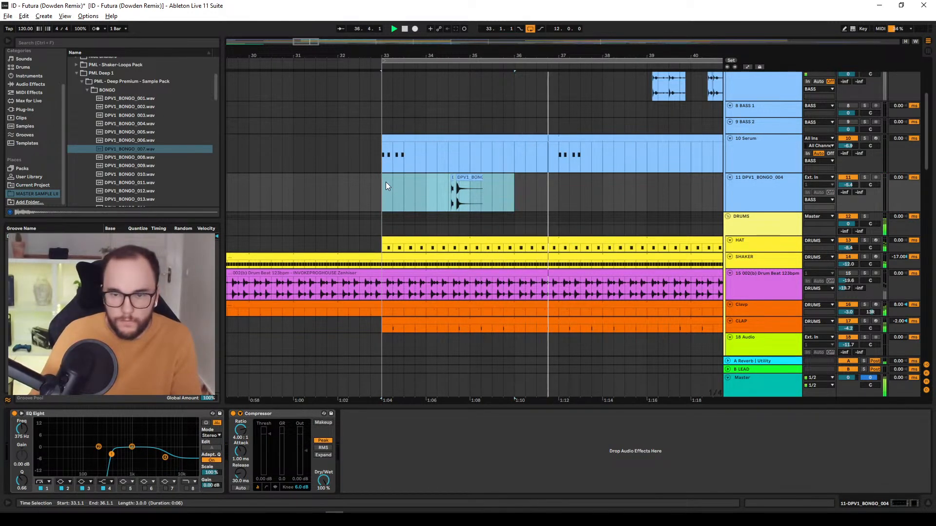
key(ctrl+d)
key(ctrl+z)
shift+click(554, 189)
key(ctrl+d)
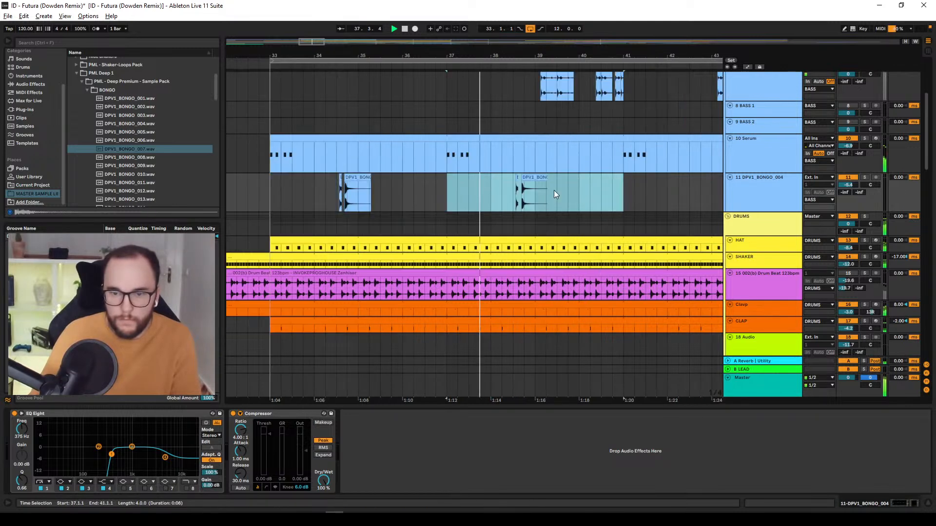
scroll(507, 195, down, 3)
drag(848, 184, 835, 198)
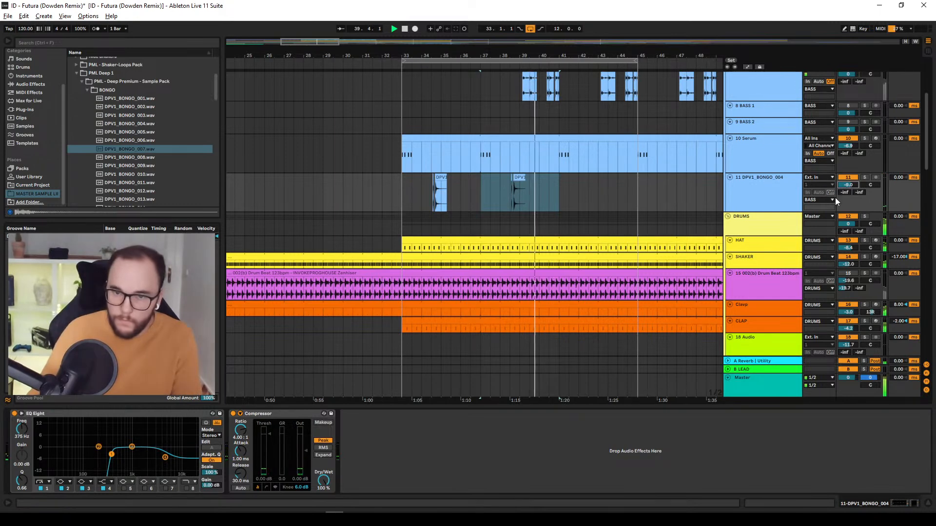
Select the bongo track's eight bars from bar 33 and duplicate them repeatedly to fill up to bar 65.
drag(921, 145, 894, 57)
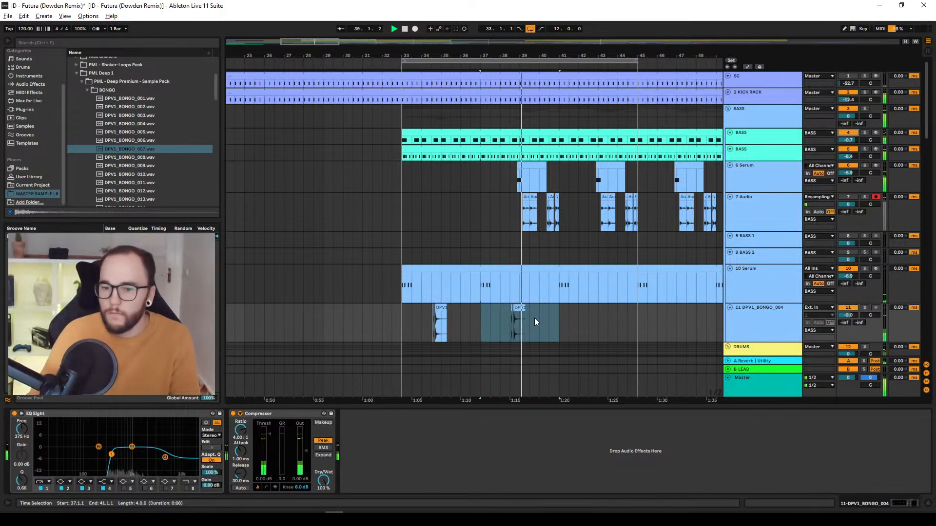
drag(402, 314, 554, 317)
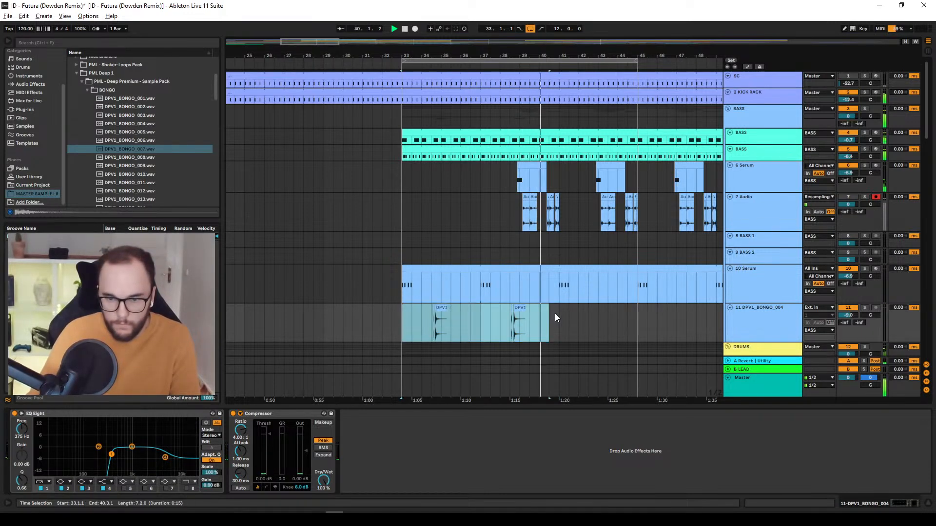
key(ctrl+d)
key(w)
key(ctrl+d)
key(ctrl+d)
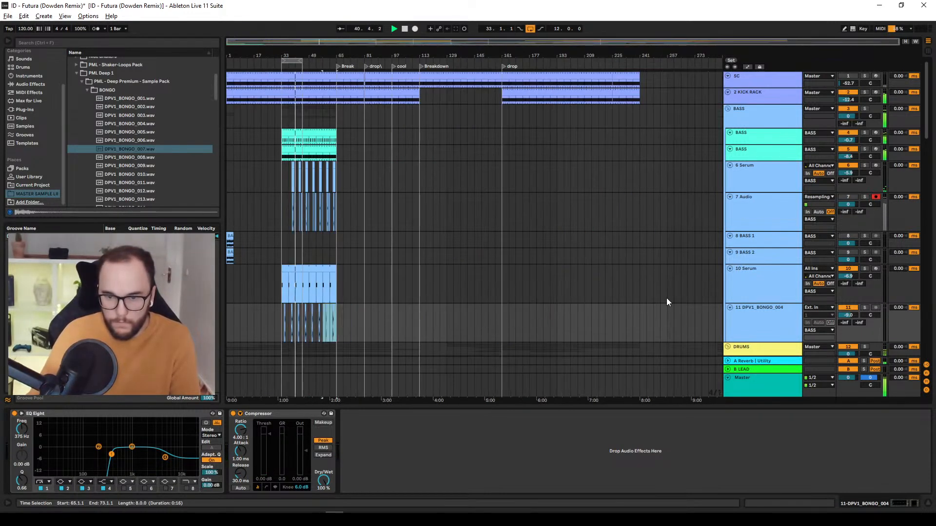
Move the DPV1_BONGO_004 track into the DRUMS group, directly below the empty Audio track.
click(751, 312)
scroll(680, 297, down, 4)
drag(748, 165, 747, 224)
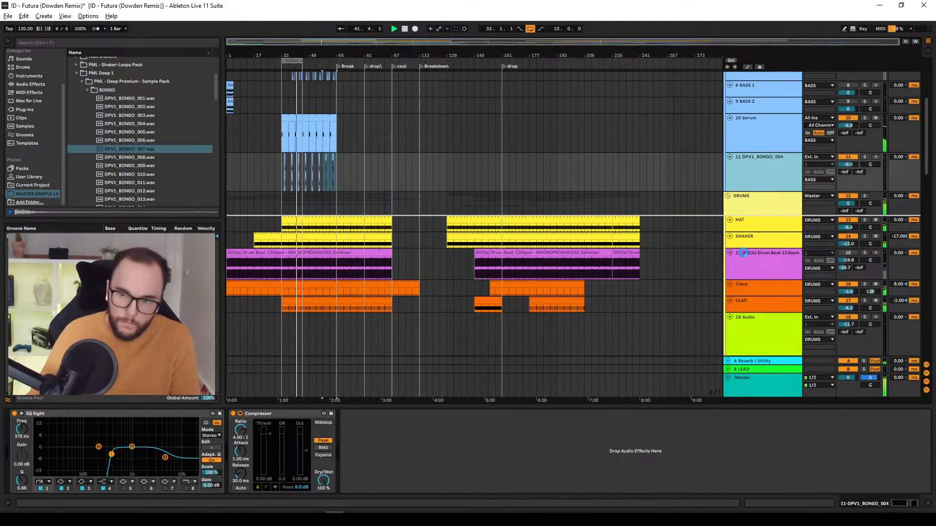
scroll(719, 189, down, 3)
drag(751, 124, 719, 312)
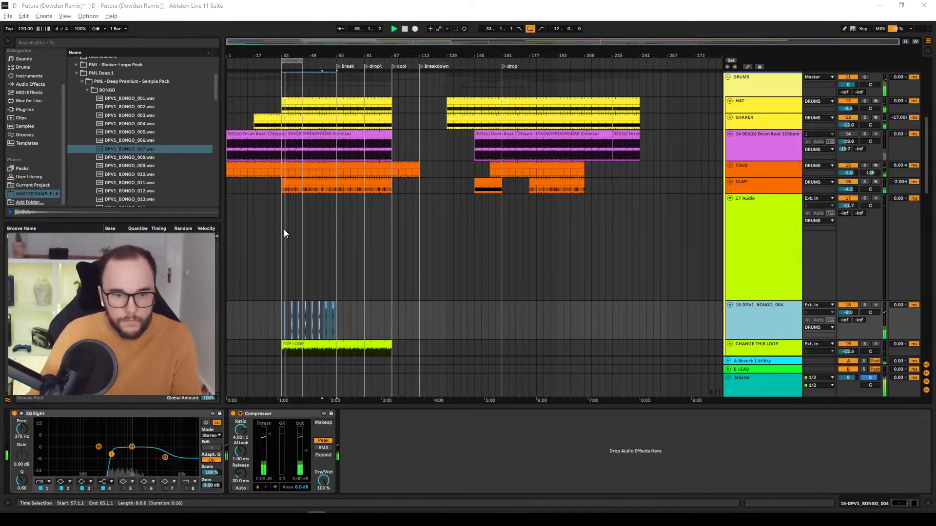
Solo the 7 Audio track briefly to hear its bass parts, and return to the full mix.
click(284, 242)
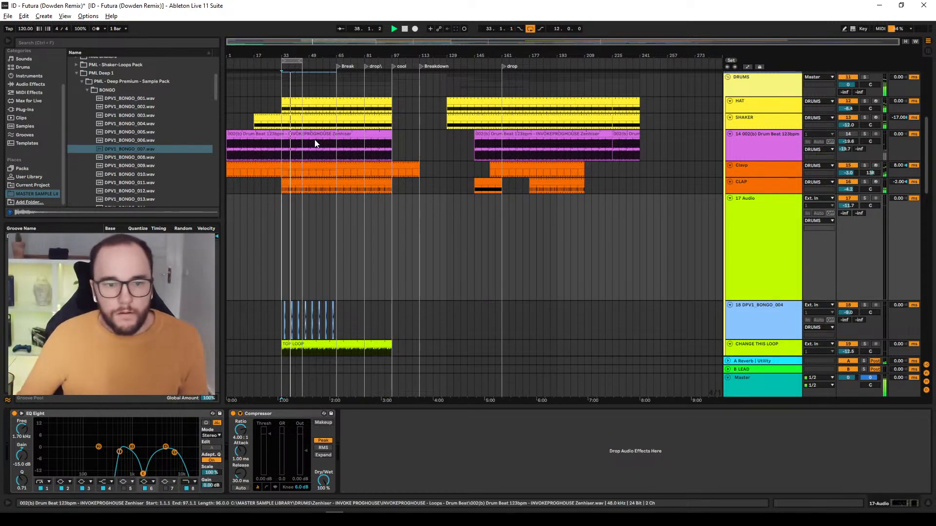
click(309, 251)
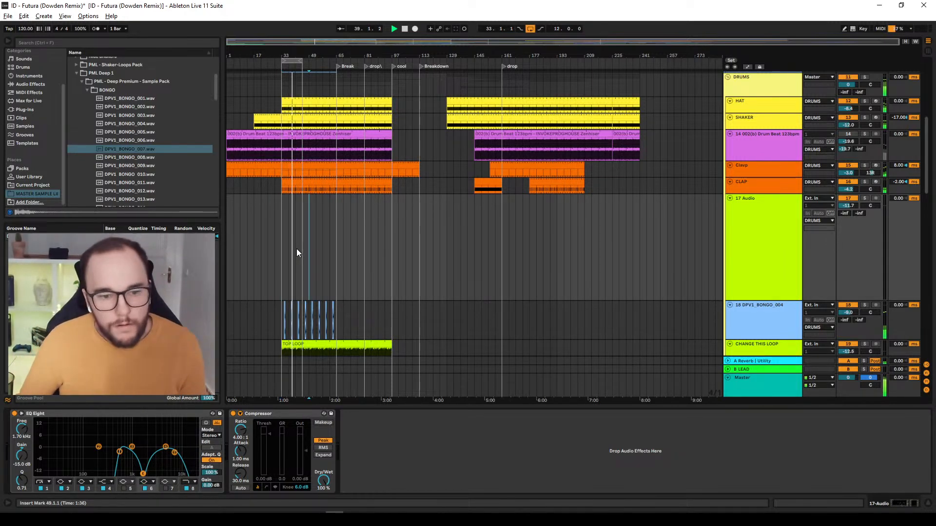
scroll(296, 253, up, 4)
scroll(296, 252, down, 1)
scroll(298, 251, down, 2)
scroll(342, 246, up, 3)
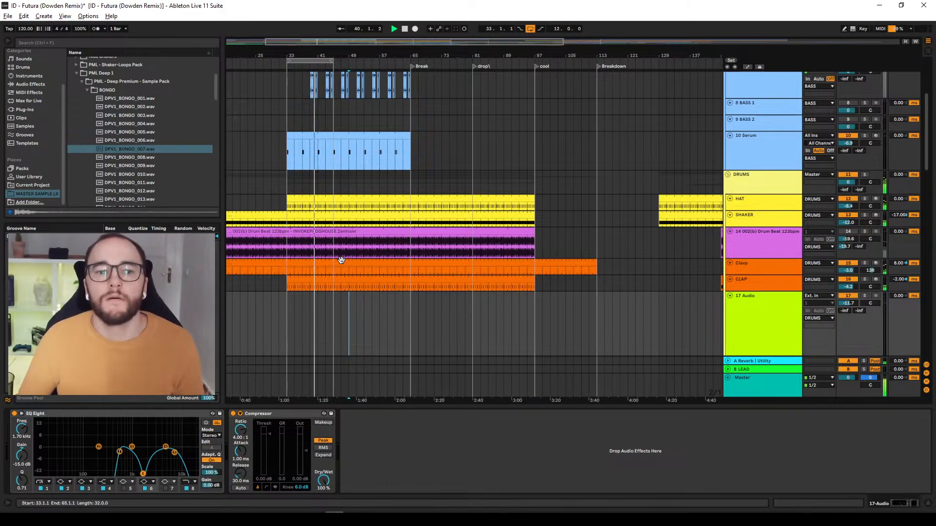
scroll(739, 151, up, 2)
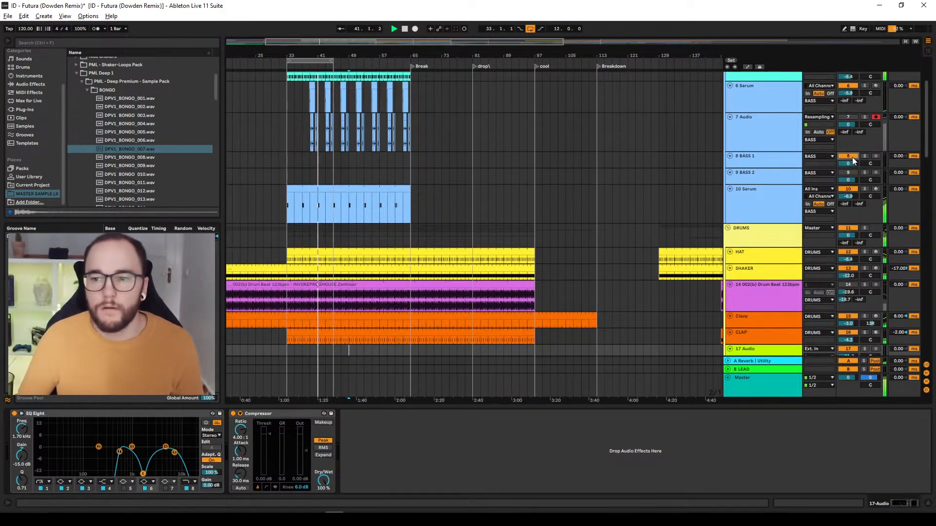
scroll(762, 200, up, 2)
click(861, 179)
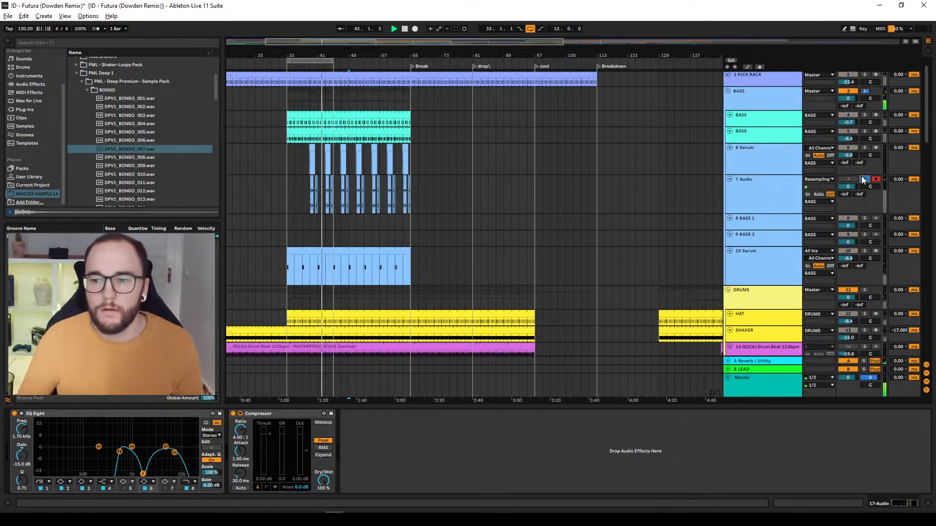
click(861, 179)
Examine the bass, Serum and drum tracks between bars 33 and 65 while the arrangement plays.
scroll(320, 149, up, 1)
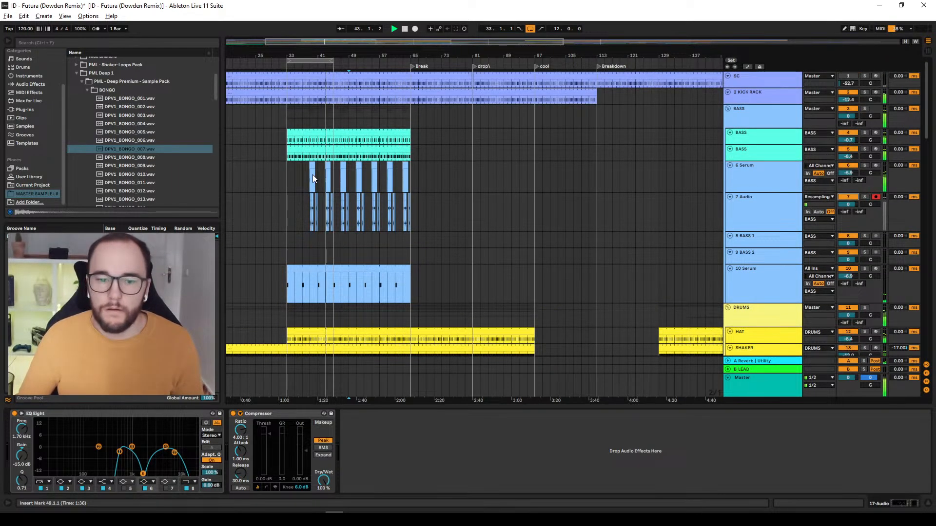
scroll(312, 175, down, 5)
scroll(312, 175, up, 1)
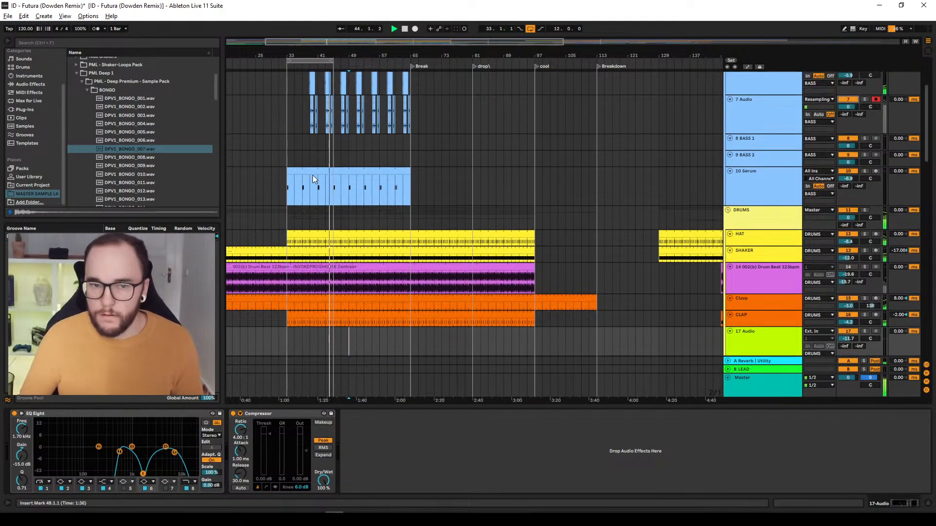
scroll(311, 134, up, 1)
ctrl+scroll(311, 134, up, 3)
scroll(311, 134, up, 2)
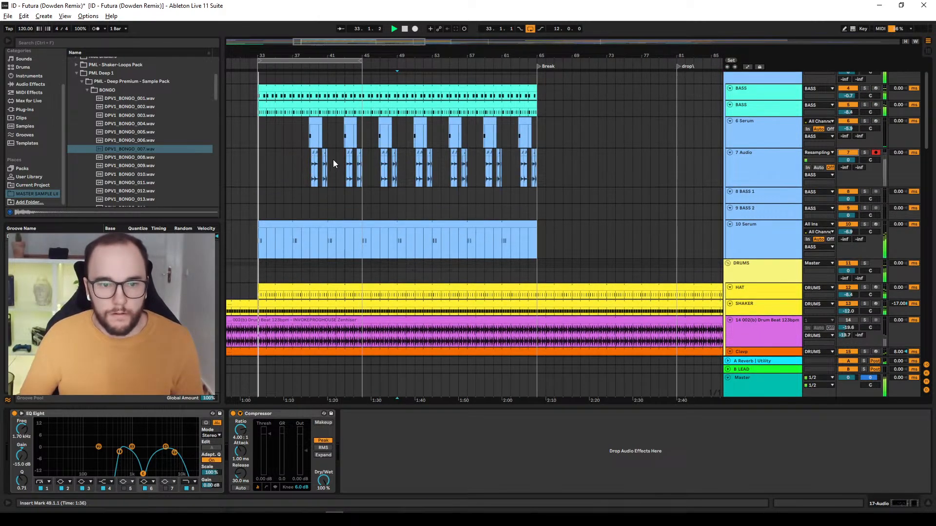
ctrl+scroll(306, 163, up, 2)
ctrl+scroll(306, 157, down, 1)
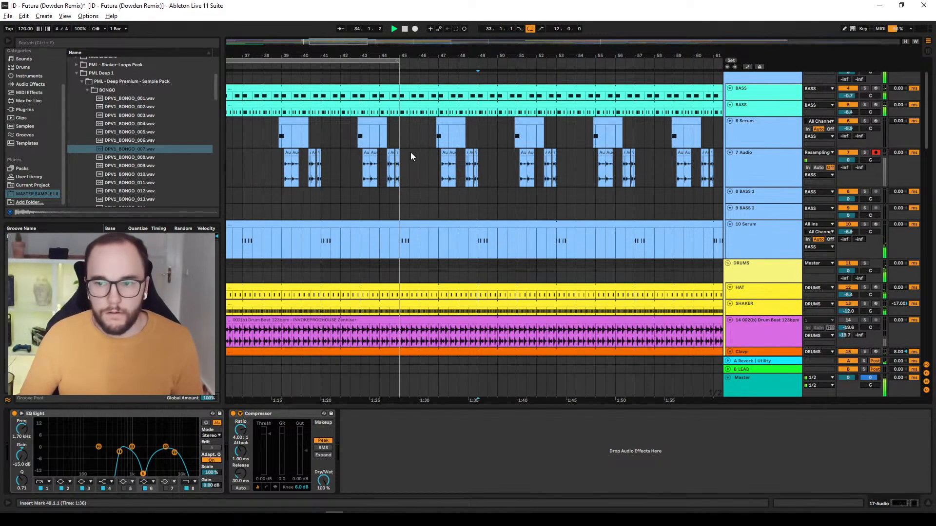
ctrl+scroll(311, 157, down, 2)
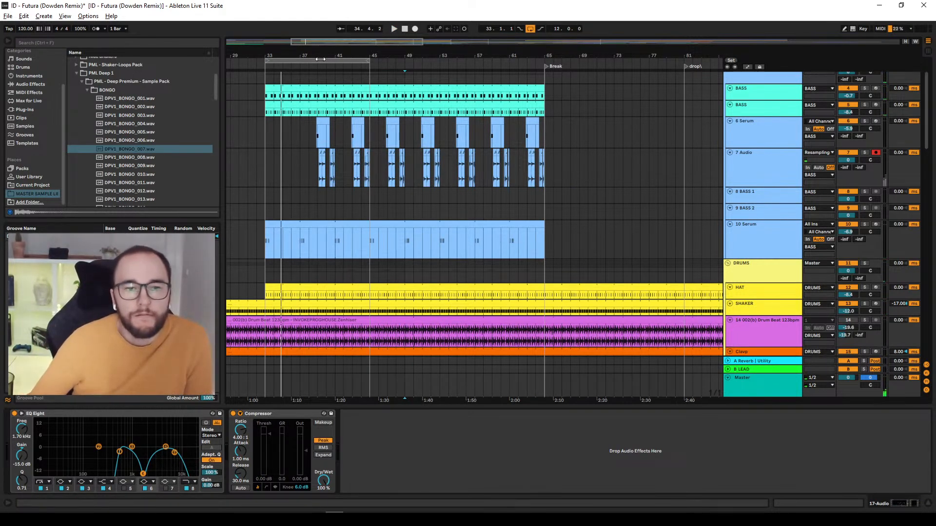
Move the 12-bar loop region to bars 37–49 and save the Live set.
drag(320, 59, 360, 67)
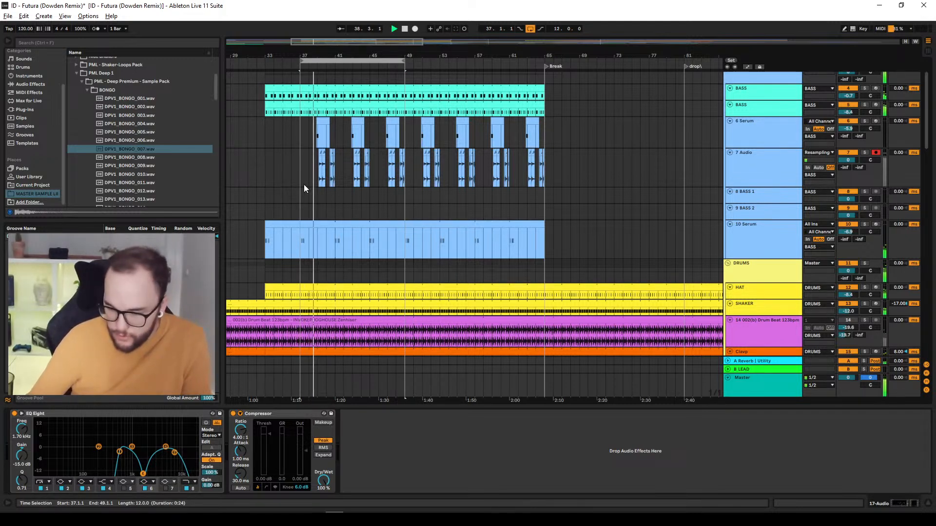
click(291, 152)
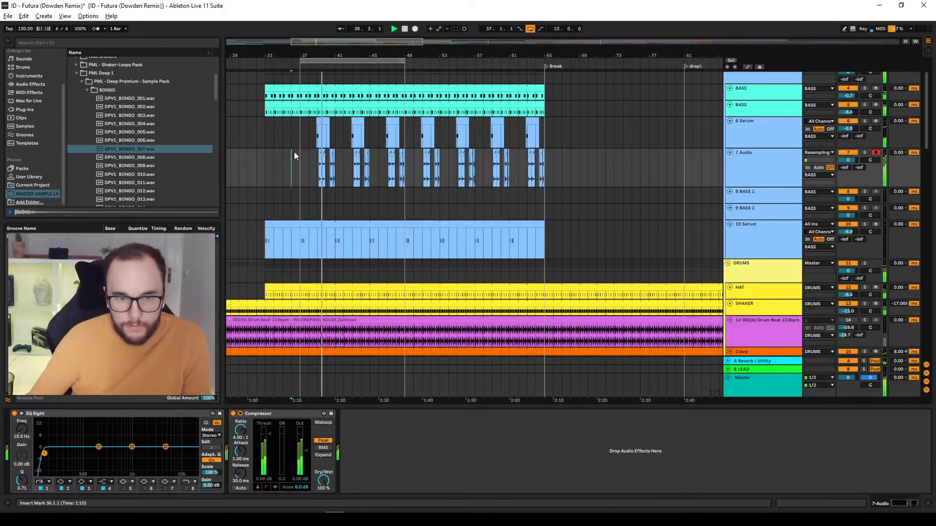
key(ctrl+s)
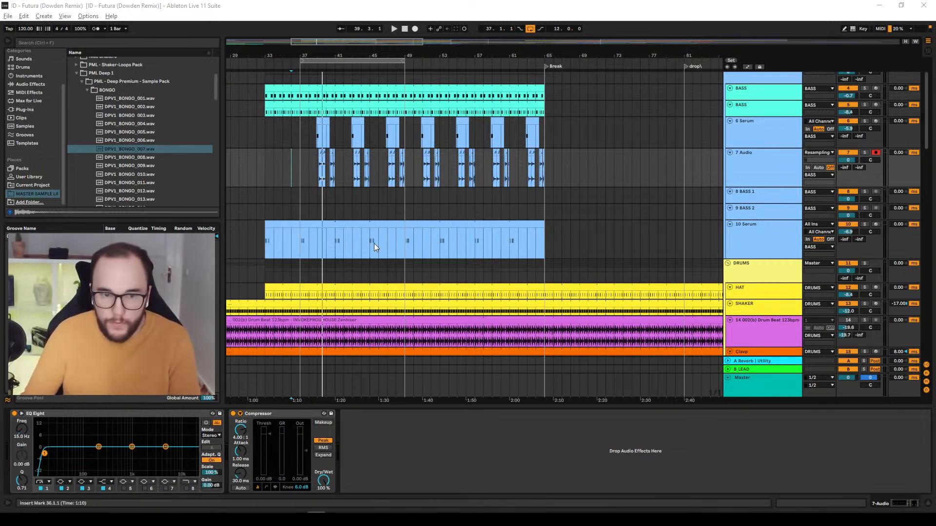
Listen from bar 39 and deactivate the short clip at 40.4.2 on the 7 Audio track.
click(320, 197)
key(space)
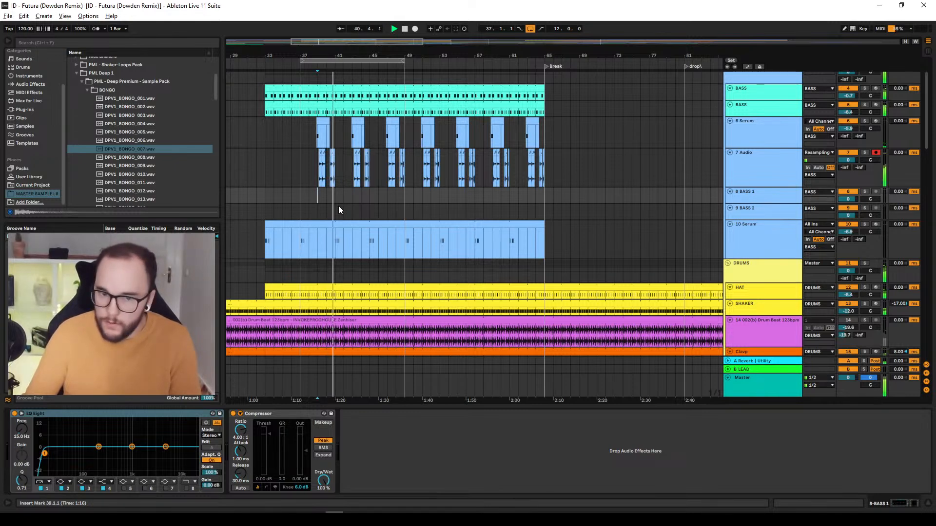
key(space)
scroll(324, 177, up, 5)
click(385, 154)
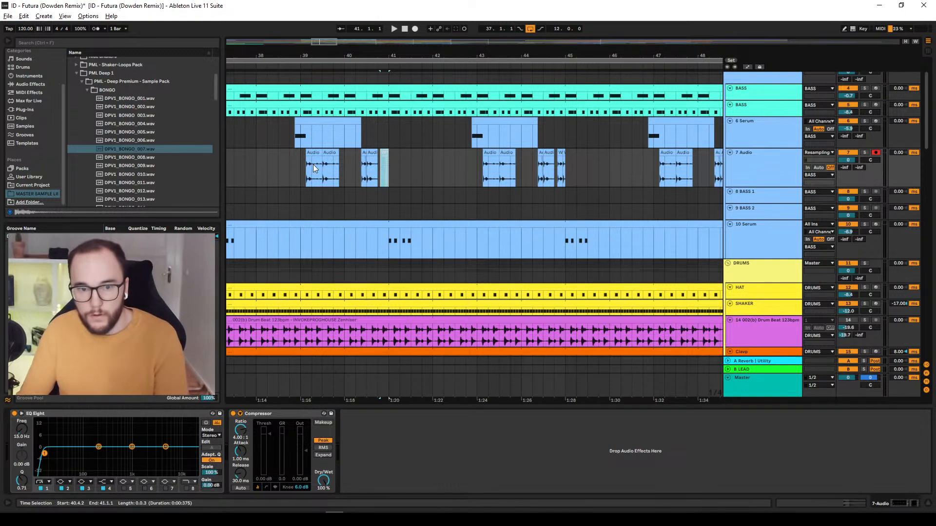
Play from 39.1.1 on the 7 Audio track to check the edited bass phrase in context.
click(300, 171)
key(space)
scroll(300, 171, down, 1)
scroll(299, 171, down, 5)
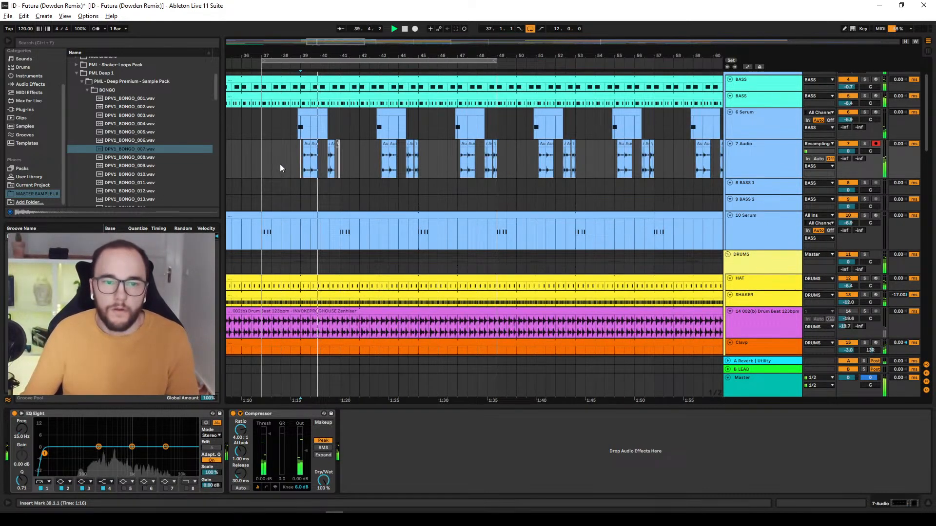
Select bars 37 to 49 on the 7 Audio track, save the Live set and restart playback from bar 38.
scroll(279, 164, down, 3)
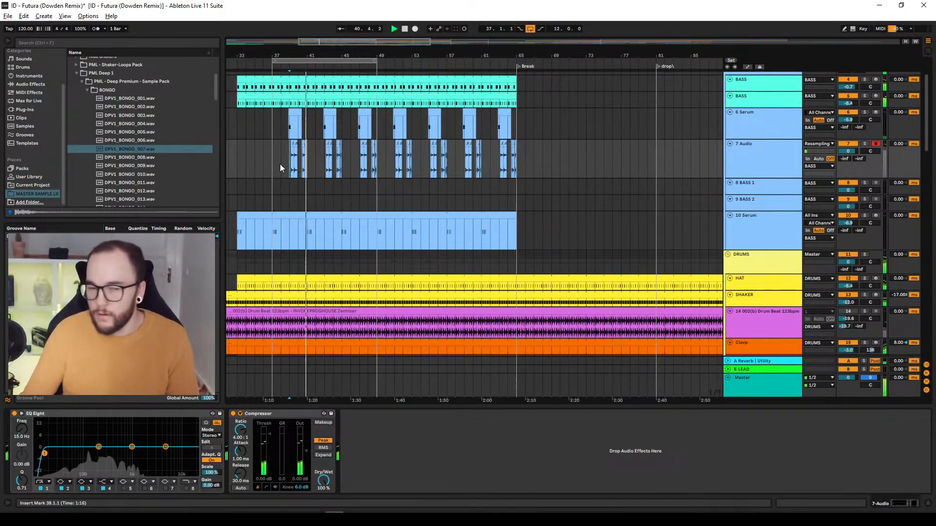
mouse_move(374, 61)
mouse_down()
mouse_move(306, 62)
mouse_move(378, 60)
mouse_up()
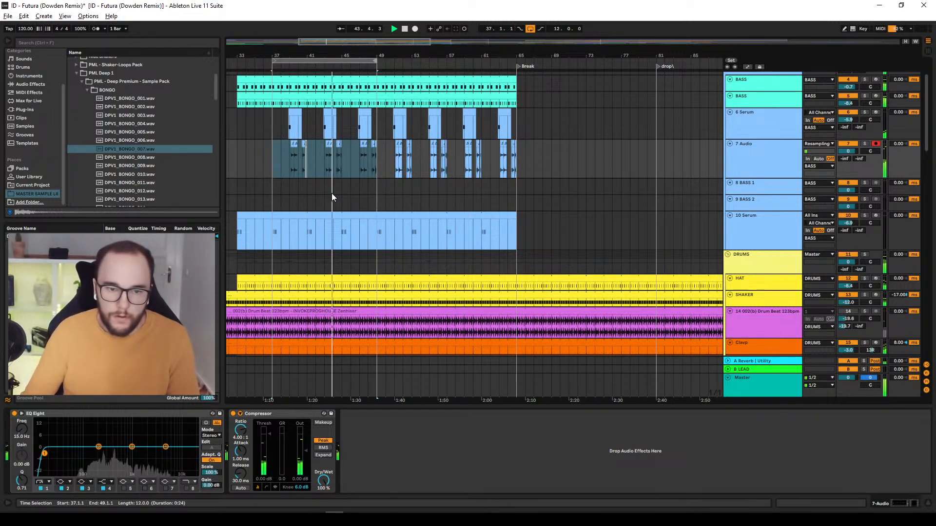
click(315, 214)
key(ctrl+s)
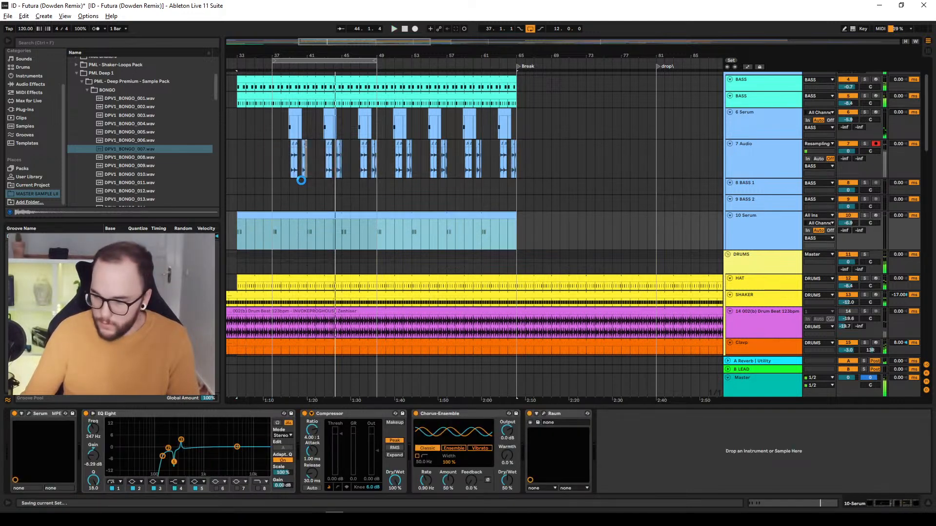
click(281, 193)
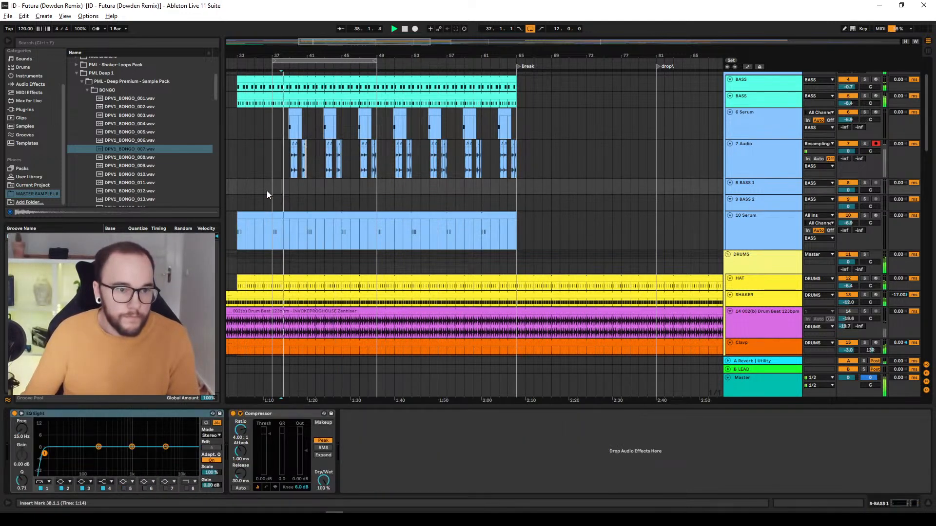
Audition further bongo samples in the BONGO folder, down to DPV1_BONGO_027.wav.
click(141, 183)
scroll(144, 175, down, 4)
click(144, 177)
scroll(144, 178, down, 3)
click(144, 177)
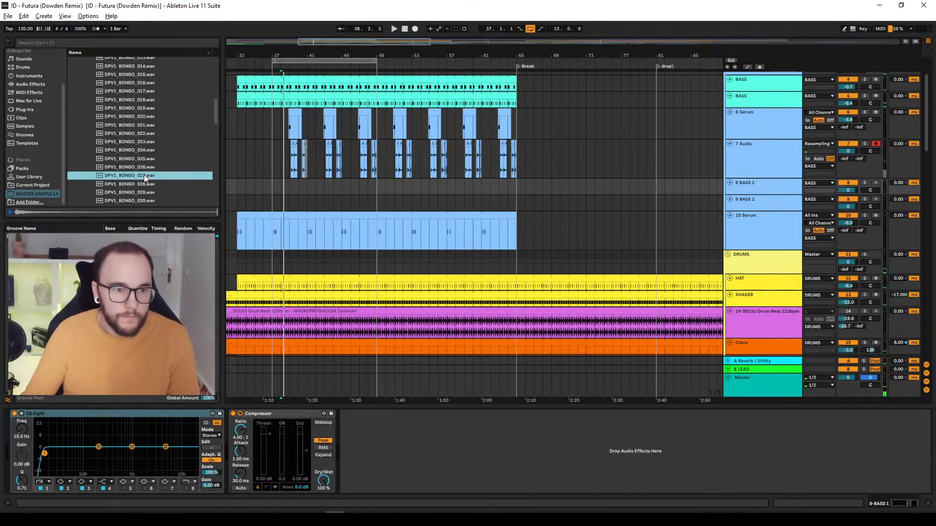
drag(215, 105, 220, 89)
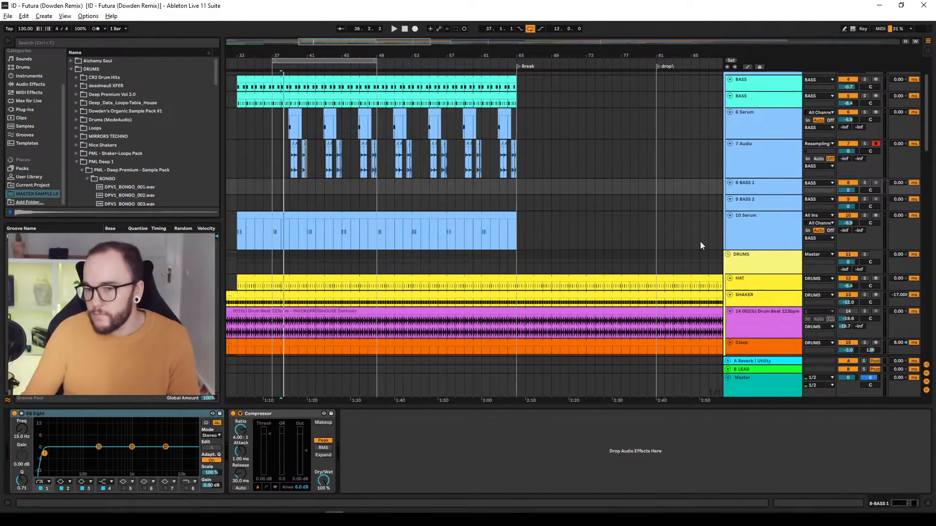
Insert a new MIDI track above the MELODY track in the SYNTHS group.
scroll(598, 229, down, 10)
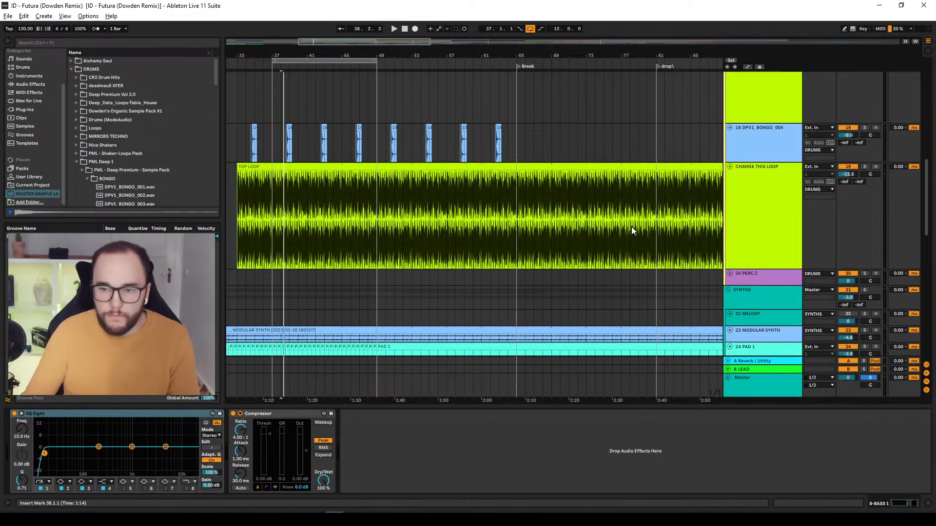
scroll(631, 226, up, 5)
scroll(634, 236, down, 6)
scroll(765, 271, down, 2)
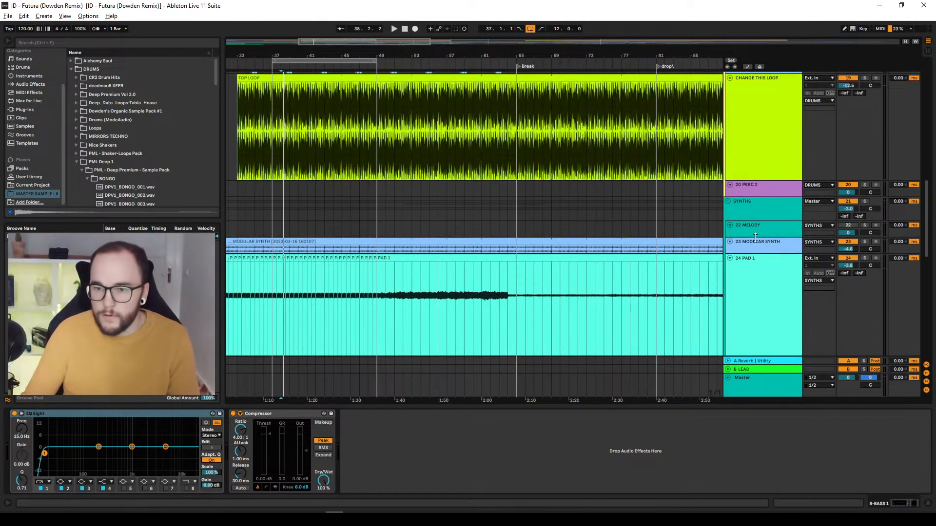
click(763, 230)
scroll(557, 197, down, 5)
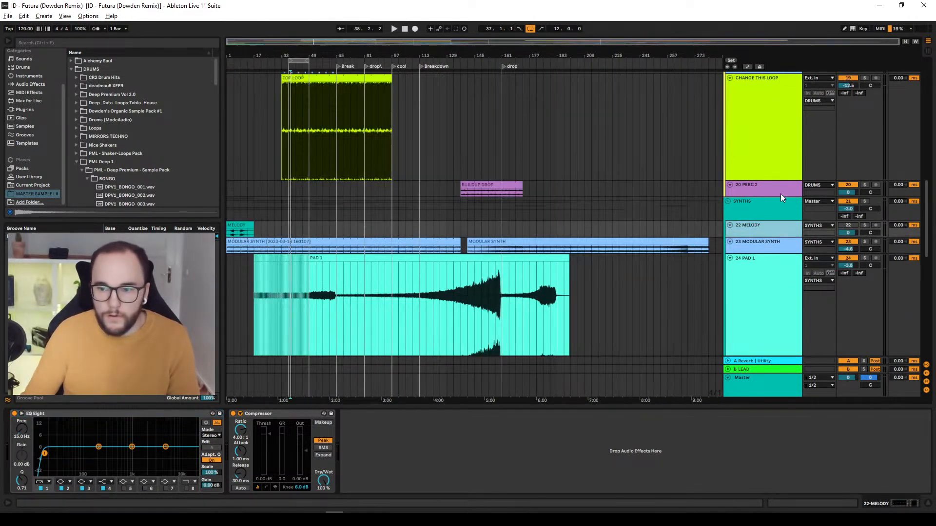
right_click(775, 230)
click(782, 303)
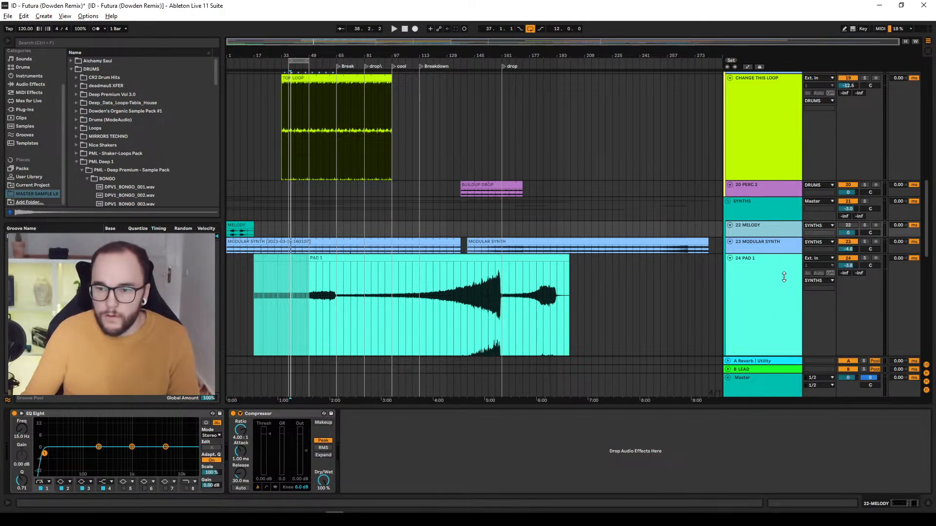
drag(754, 249, 754, 228)
Play the arrangement from bar 37 to hear the drop without a lead part.
click(293, 217)
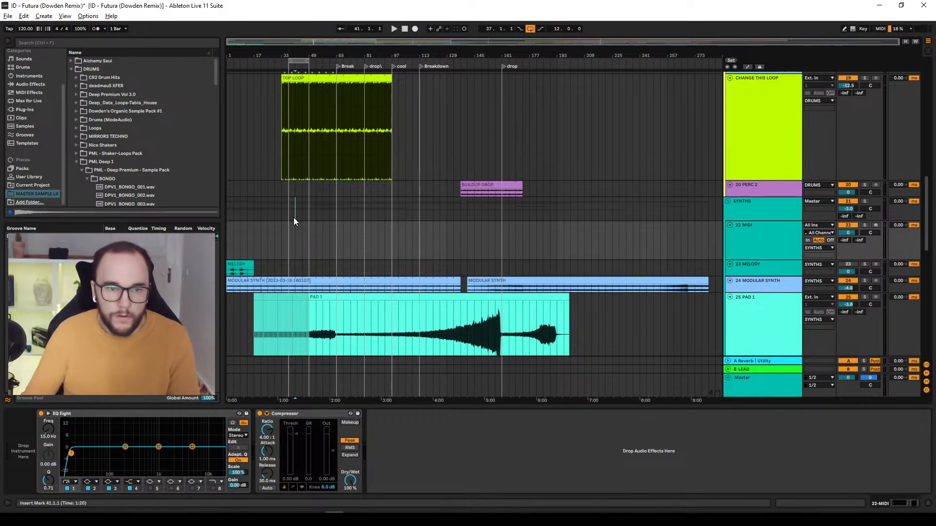
key(space)
scroll(297, 218, up, 3)
scroll(301, 220, left, 2)
click(326, 210)
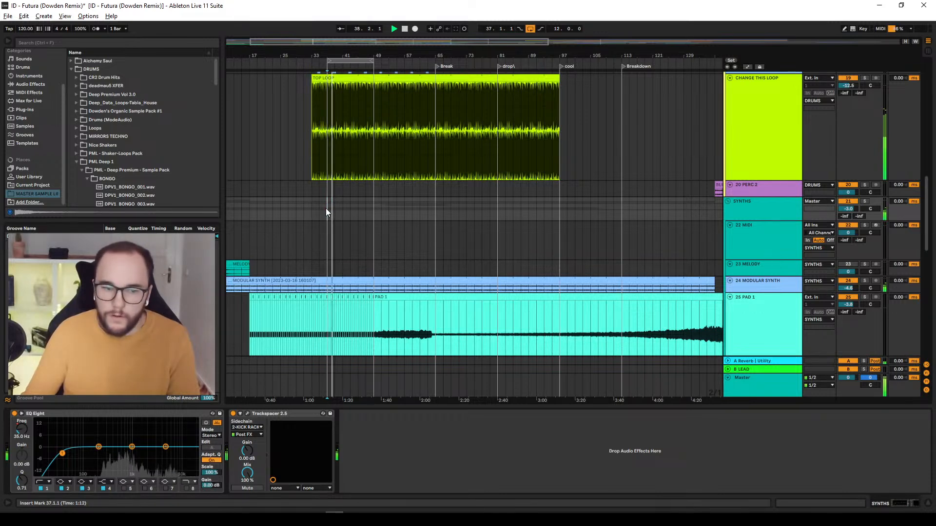
Collapse the PML Deep 1 folder and search the browser for the Serum plug-in.
scroll(95, 119, down, 3)
click(78, 117)
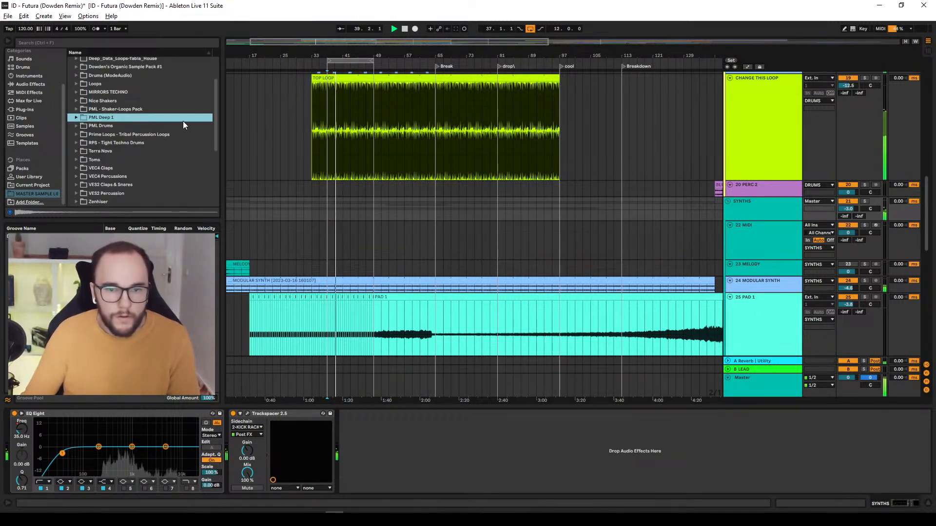
click(42, 42)
text(serum)
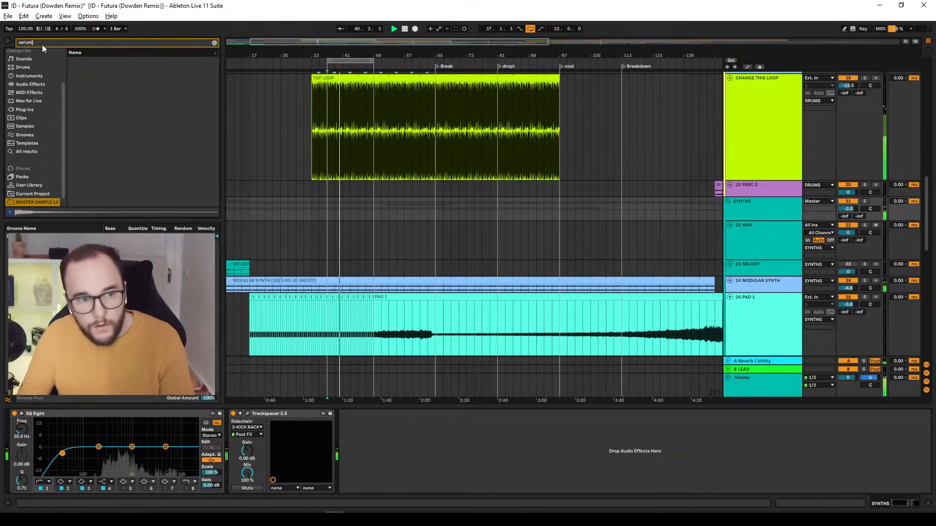
double_click(85, 60)
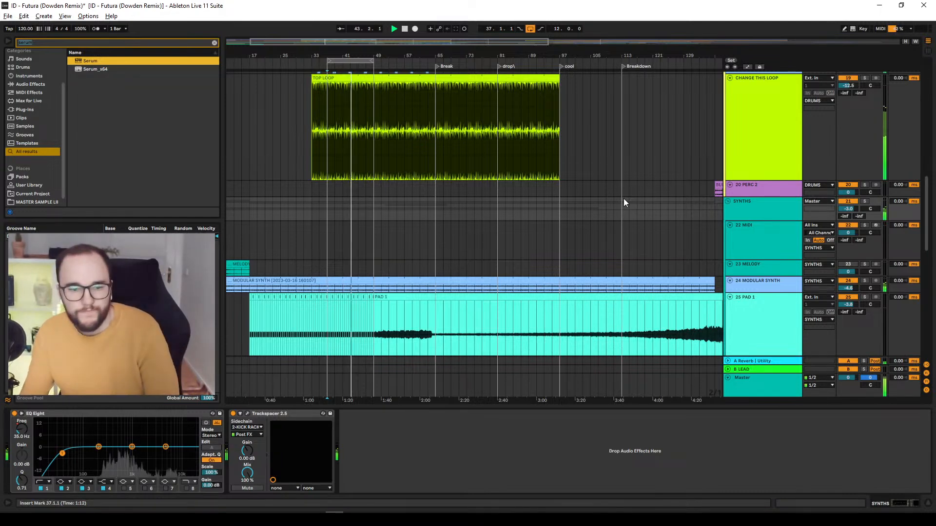
Move the new MIDI track below the MELODY track within the SYNTHS group.
click(759, 234)
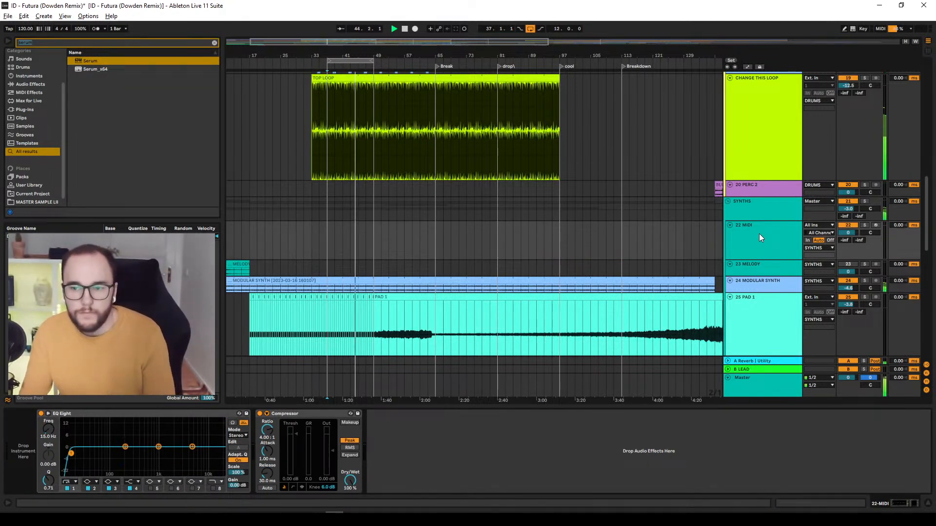
click(759, 188)
click(757, 211)
click(760, 237)
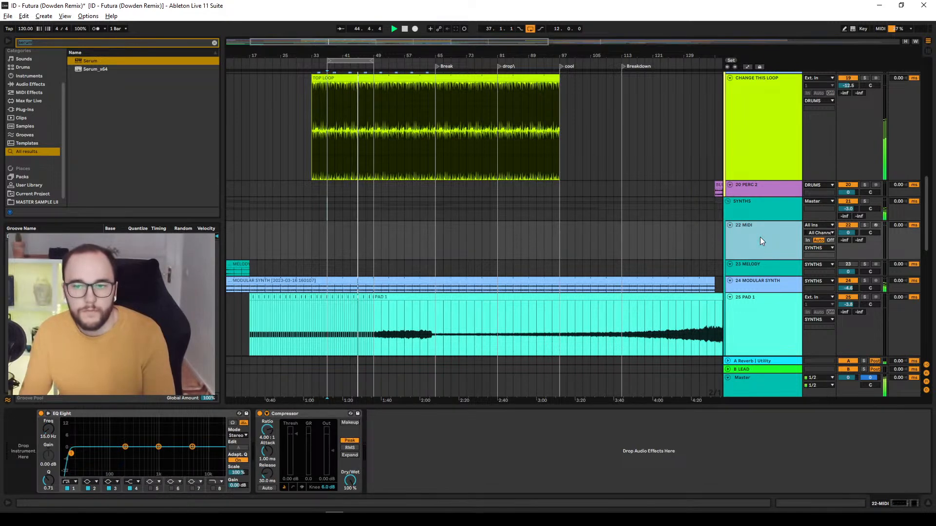
drag(760, 237, 752, 212)
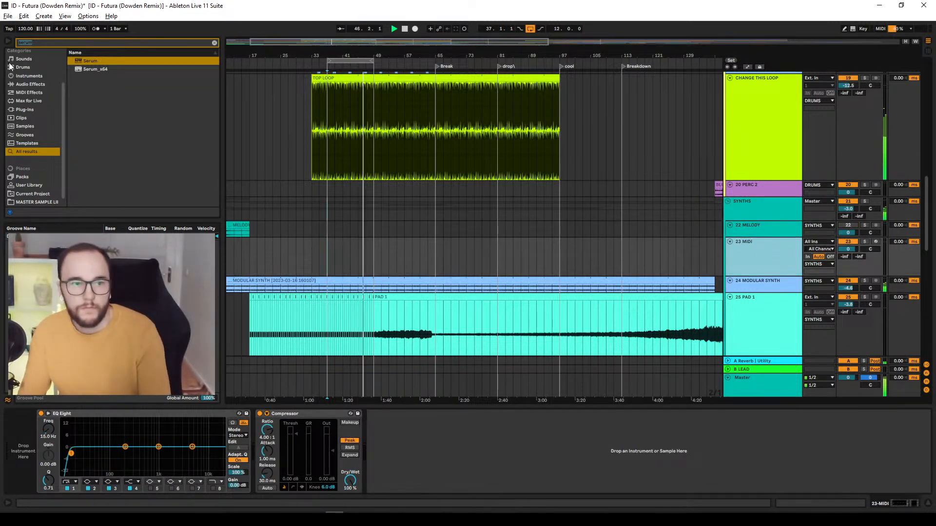
Load Serum onto the new MIDI track and arm the track for recording.
click(76, 63)
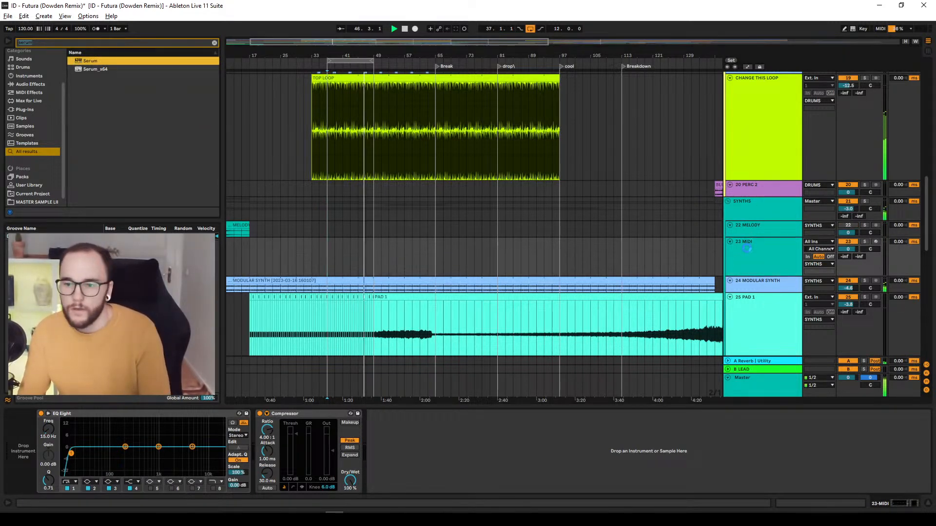
drag(747, 249, 748, 252)
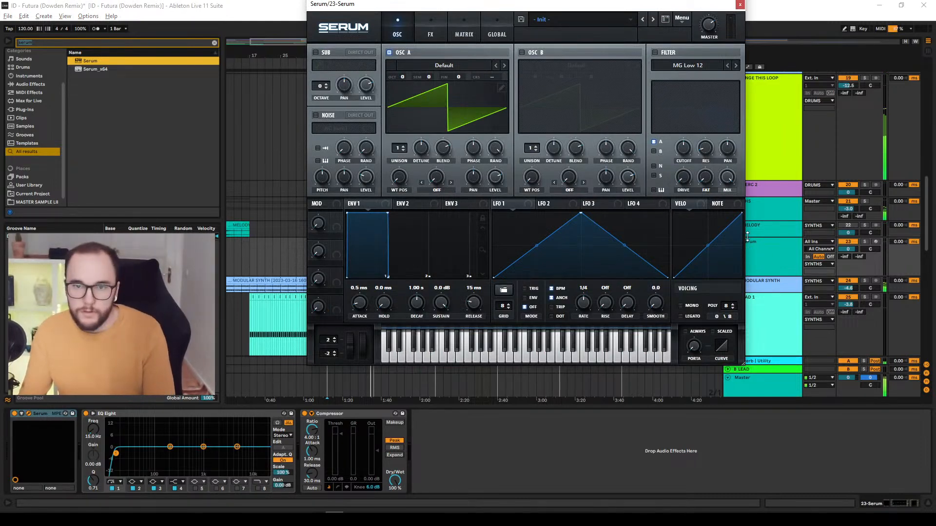
drag(640, 8, 636, 51)
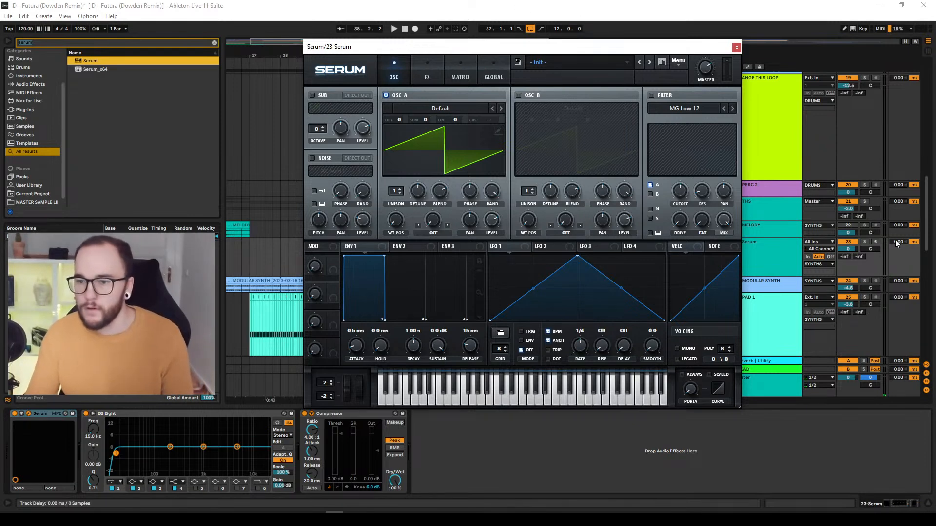
click(875, 242)
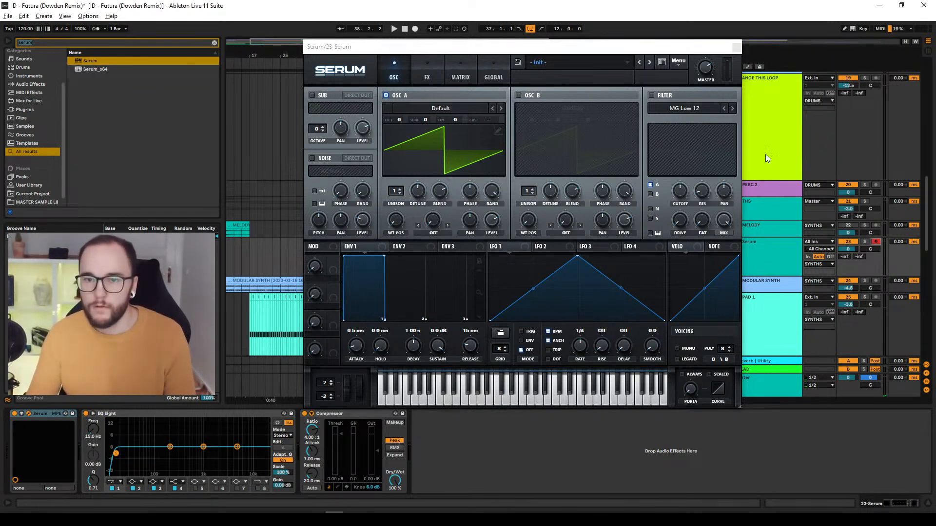
Audition Serum's Plucked presets, from PL Crushed Pluck through PL Dyk Pyk.
click(583, 65)
mouse_move(561, 129)
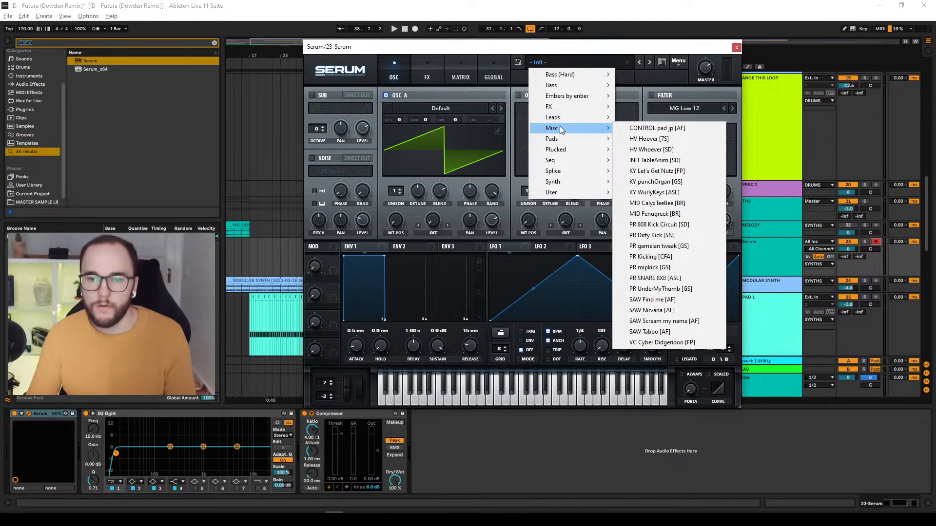
mouse_move(590, 153)
click(638, 182)
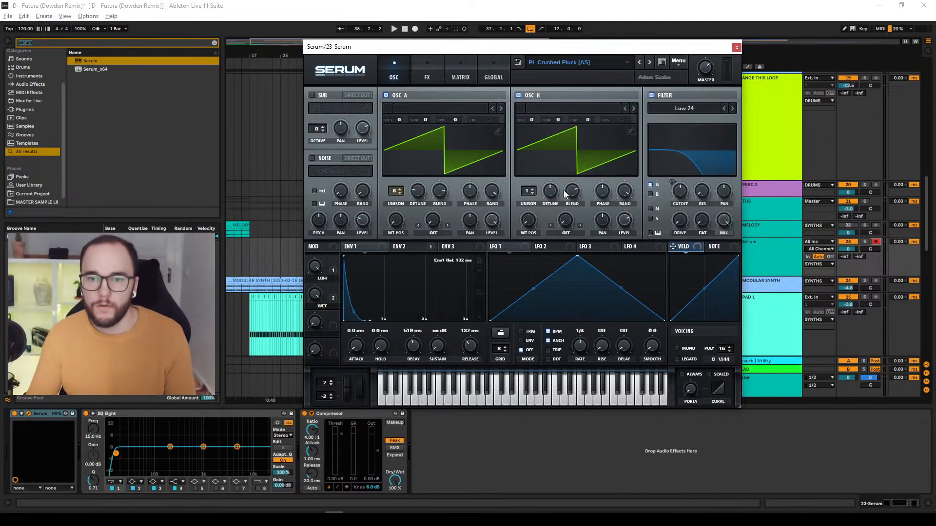
click(640, 63)
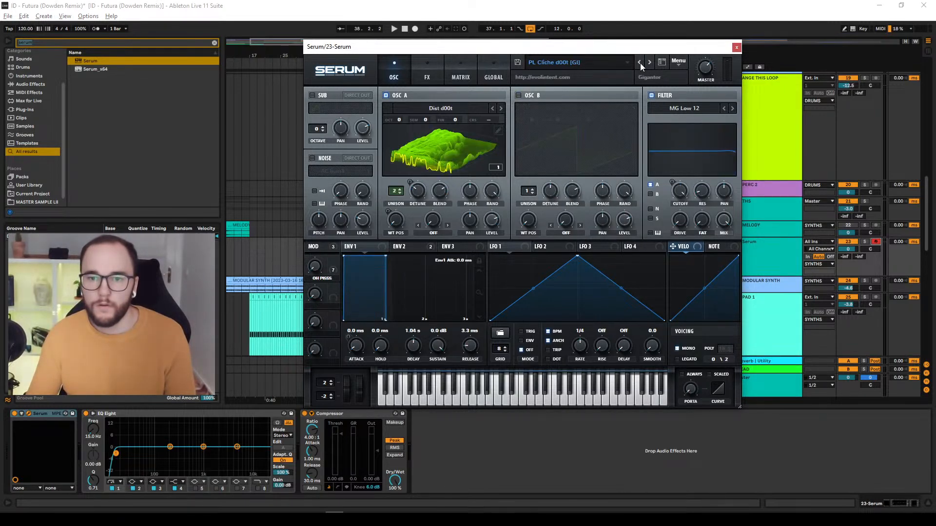
click(649, 62)
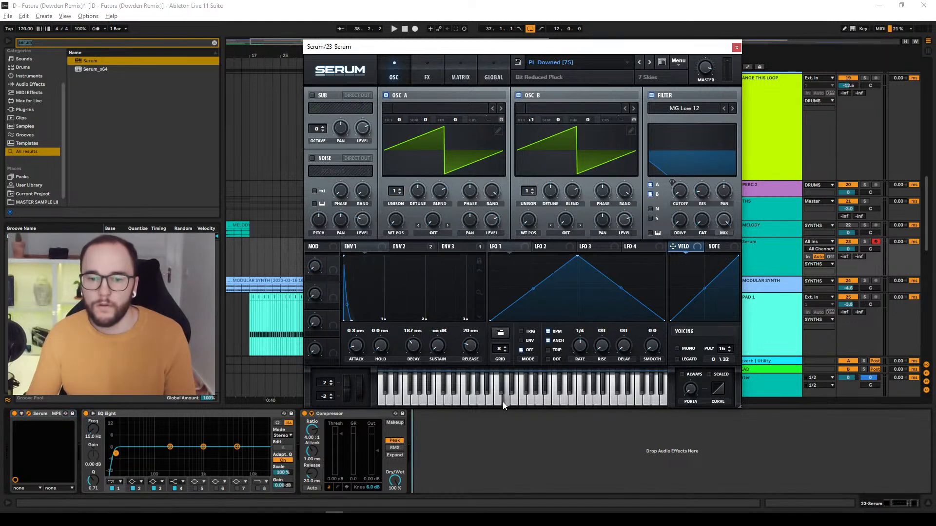
click(649, 62)
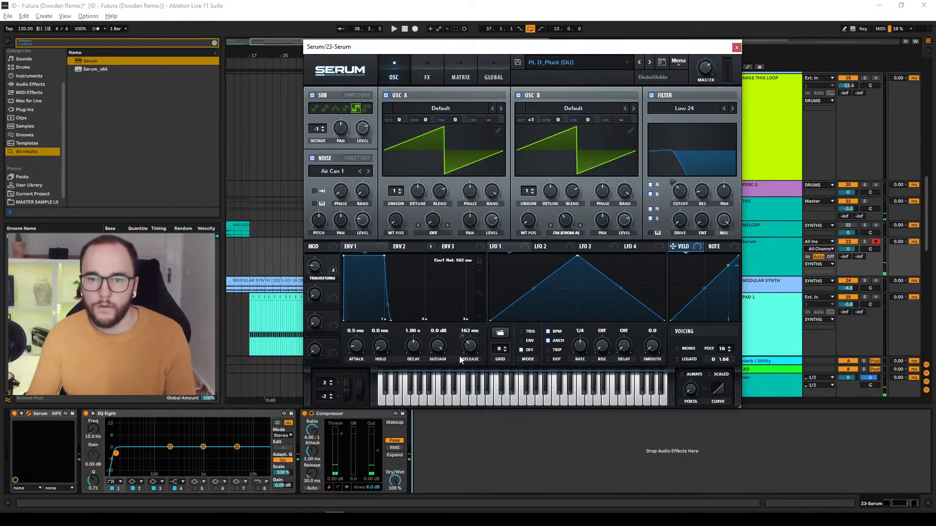
click(639, 62)
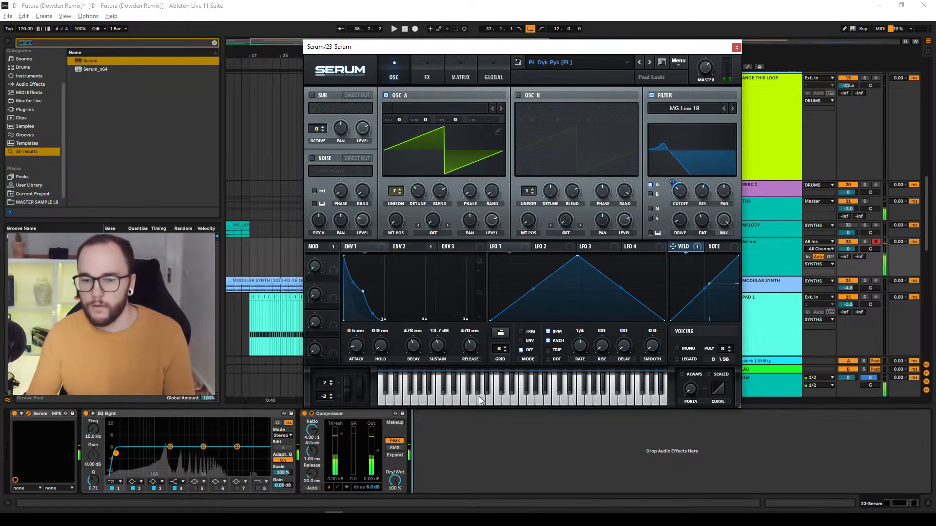
Reset Serum to the Init preset and set oscillator A's unison to 3 voices.
click(599, 68)
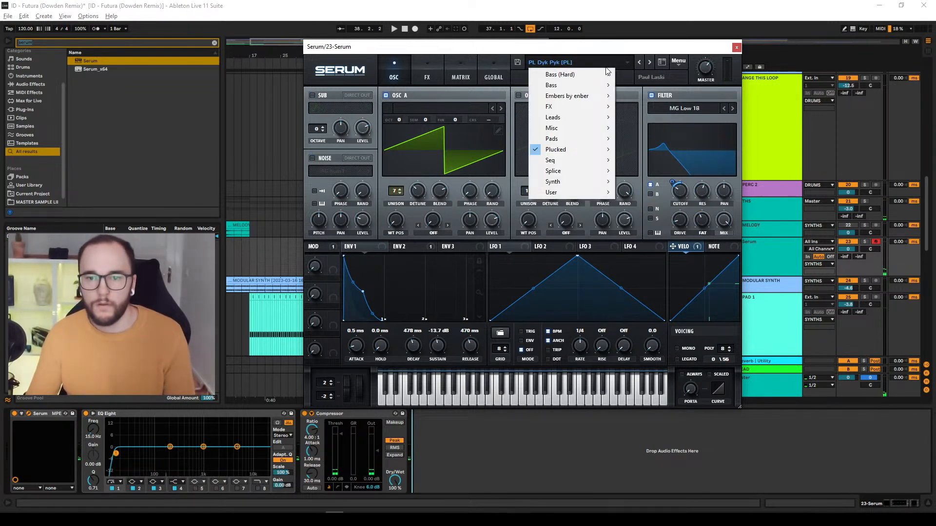
click(679, 62)
click(701, 124)
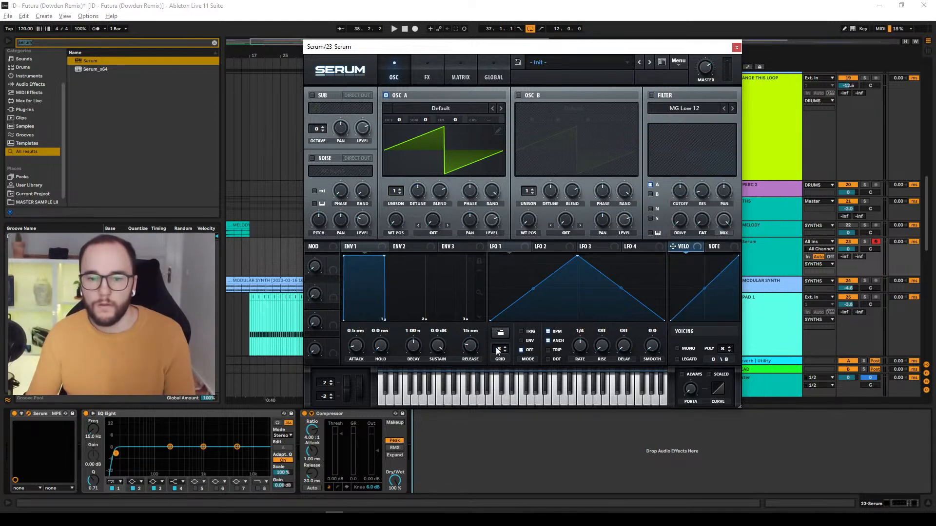
click(490, 396)
drag(393, 190, 396, 181)
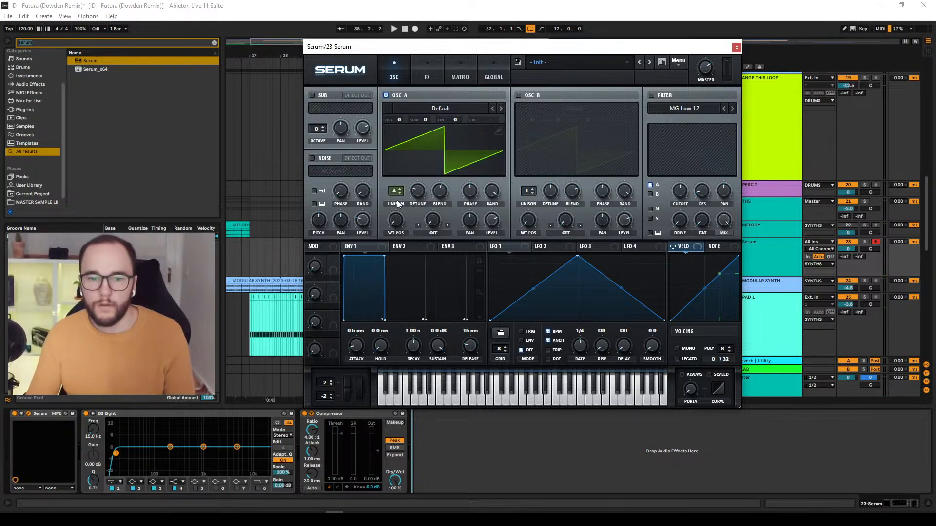
drag(396, 192, 396, 196)
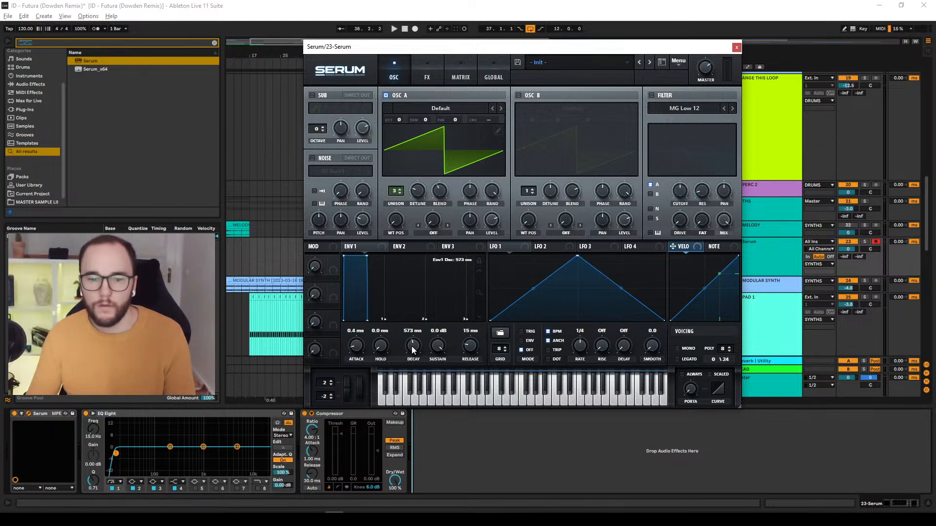
Shape envelope 1 with a 695 ms decay, 64.47% sustain and 446 ms release.
drag(413, 344, 413, 346)
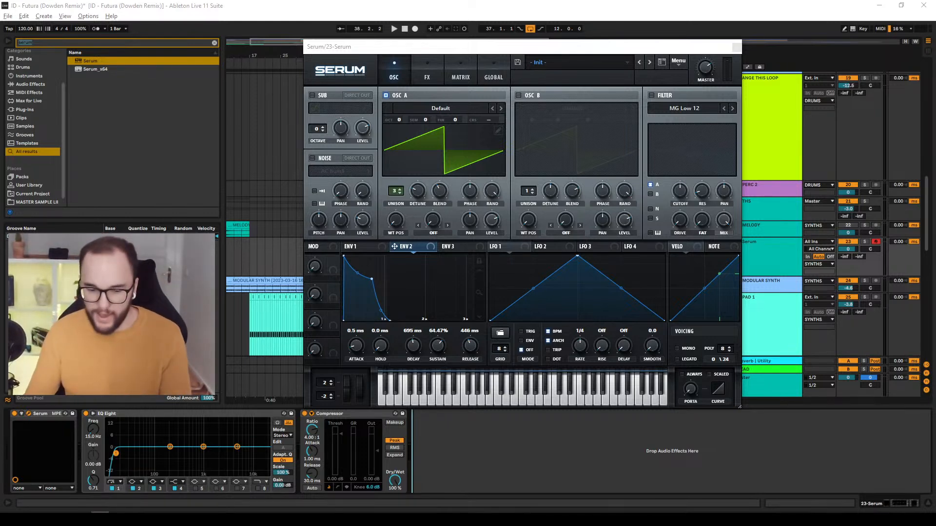
key(alt+Tab)
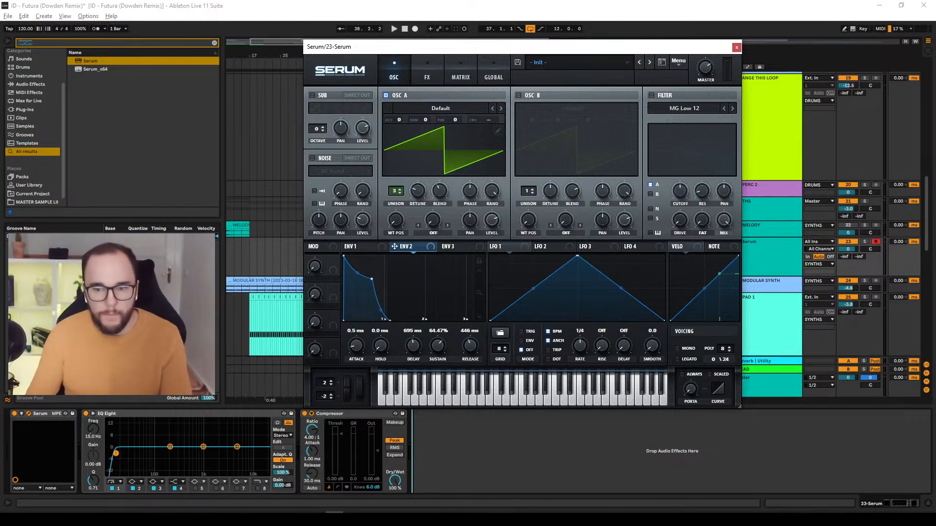
Enable Serum's filter for oscillator A and set its type to MG Low 24.
click(669, 95)
click(733, 107)
click(733, 108)
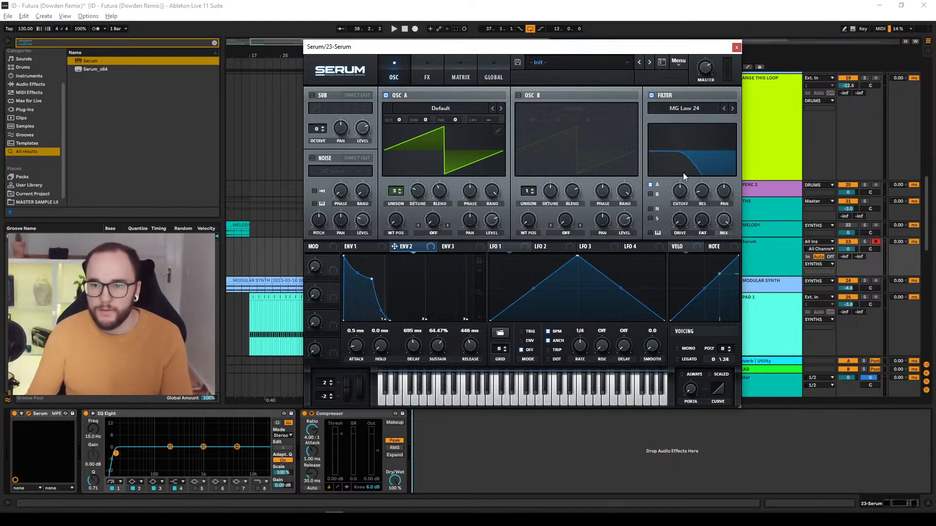
key(alt+Tab)
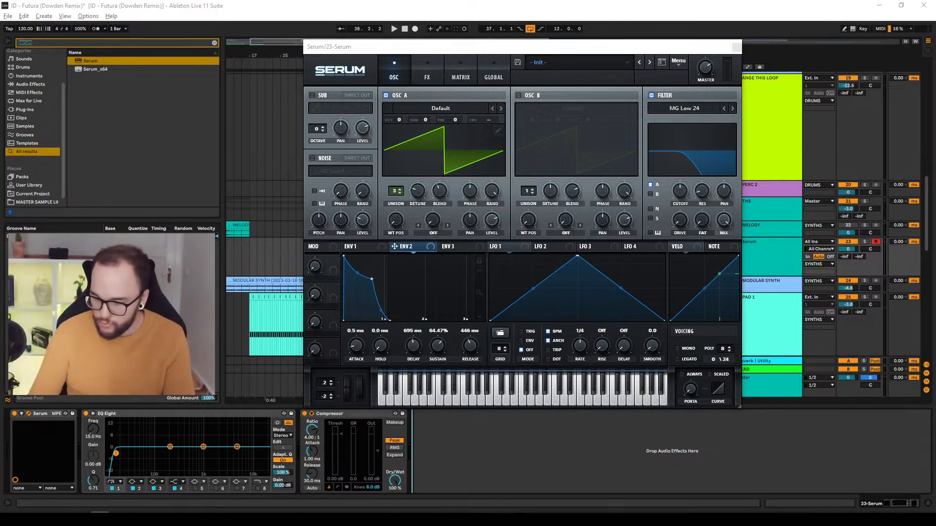
click(556, 56)
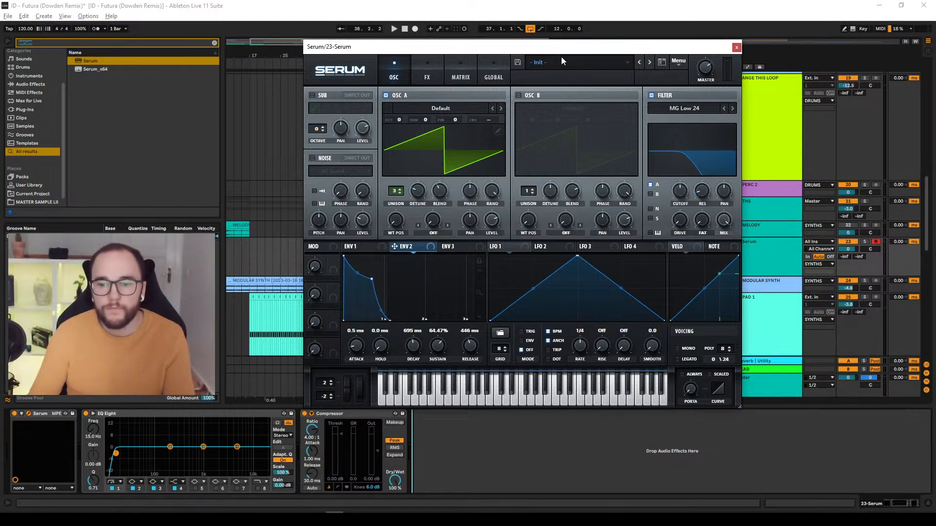
key(alt+Tab)
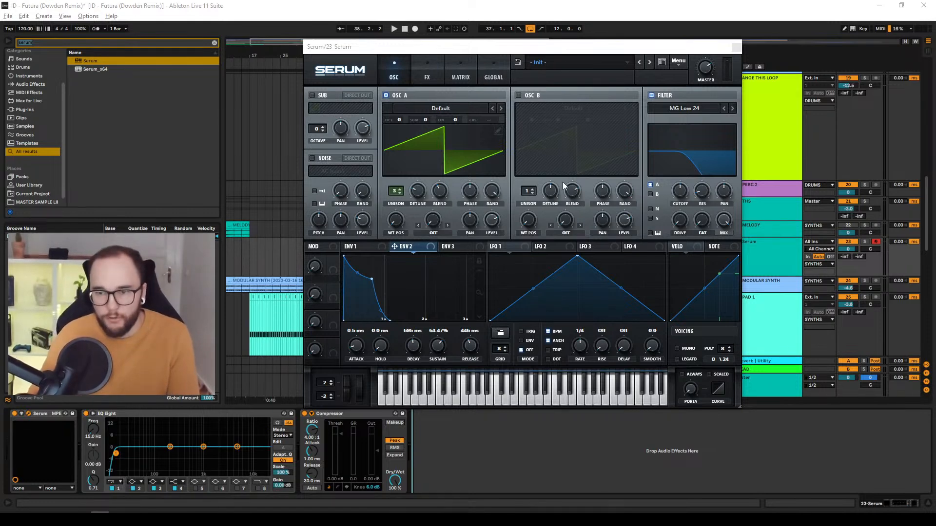
drag(560, 52, 496, 57)
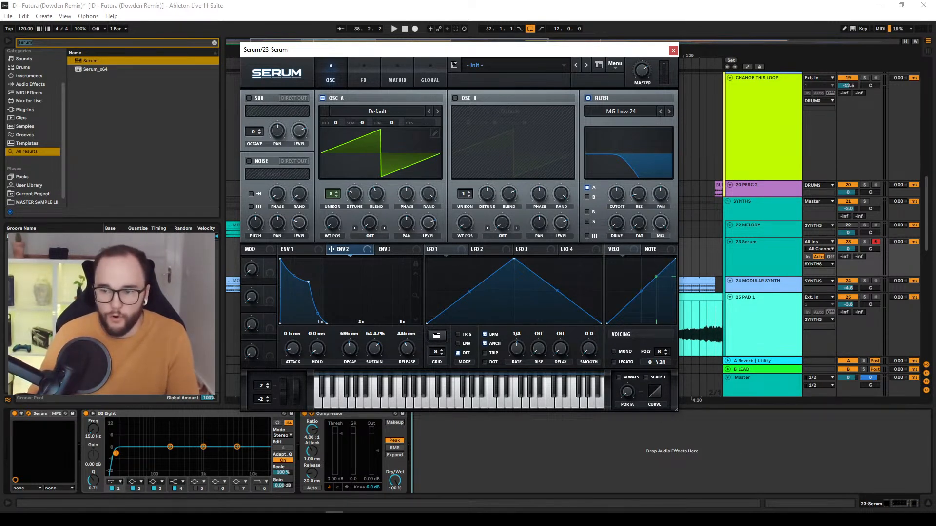
Load the June user preset White Wash Woft (PLUCK) in Serum, switch to FM Pluck and close the plugin window.
key(alt+Tab)
click(576, 64)
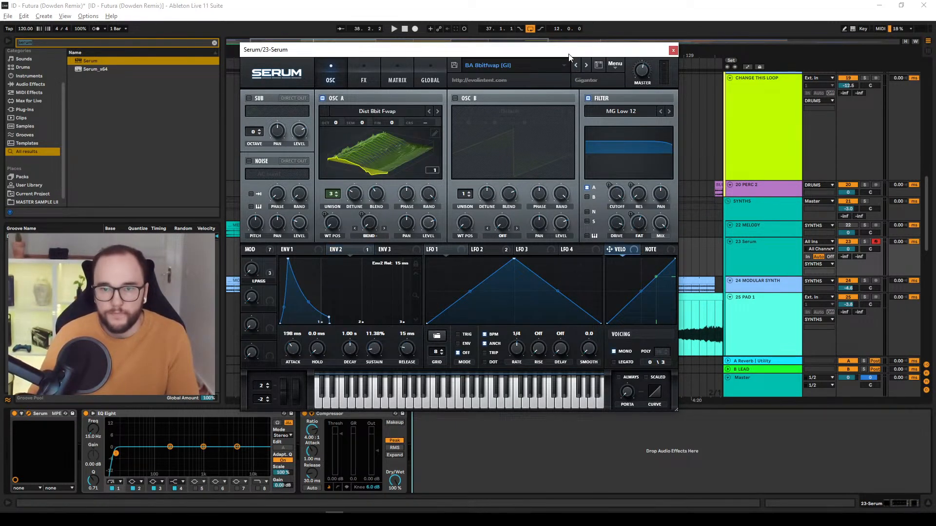
click(540, 66)
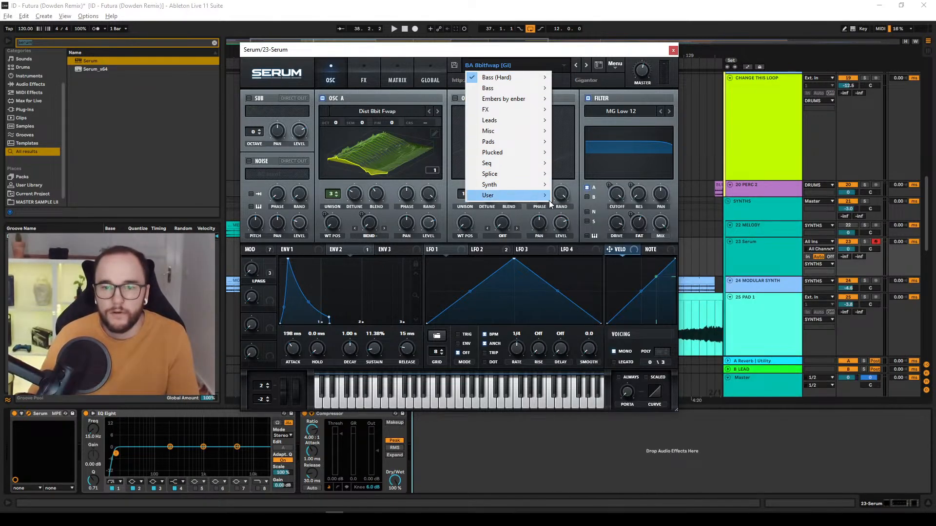
mouse_move(527, 200)
mouse_move(575, 229)
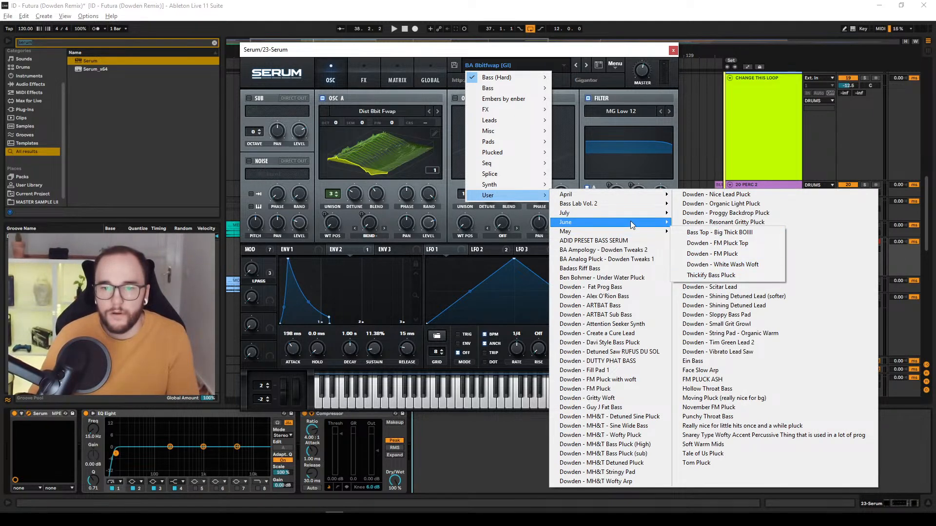
mouse_move(630, 222)
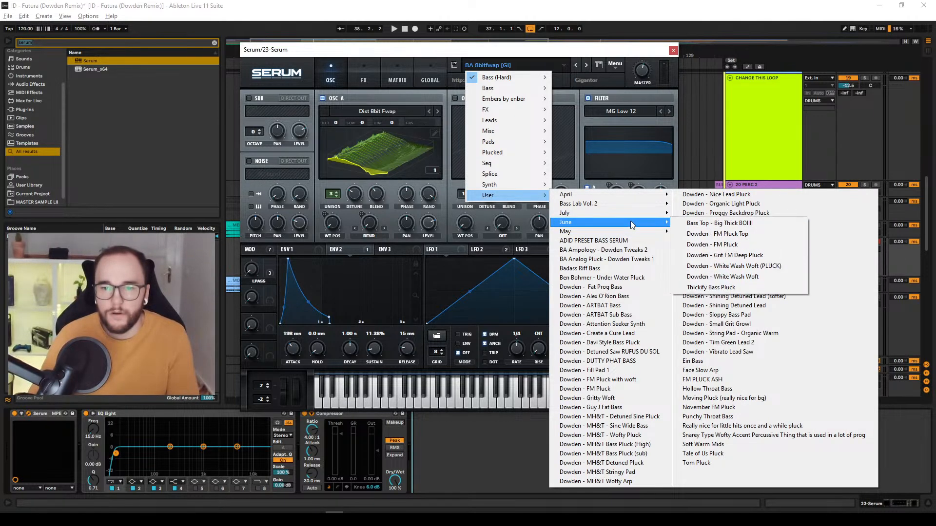
click(758, 267)
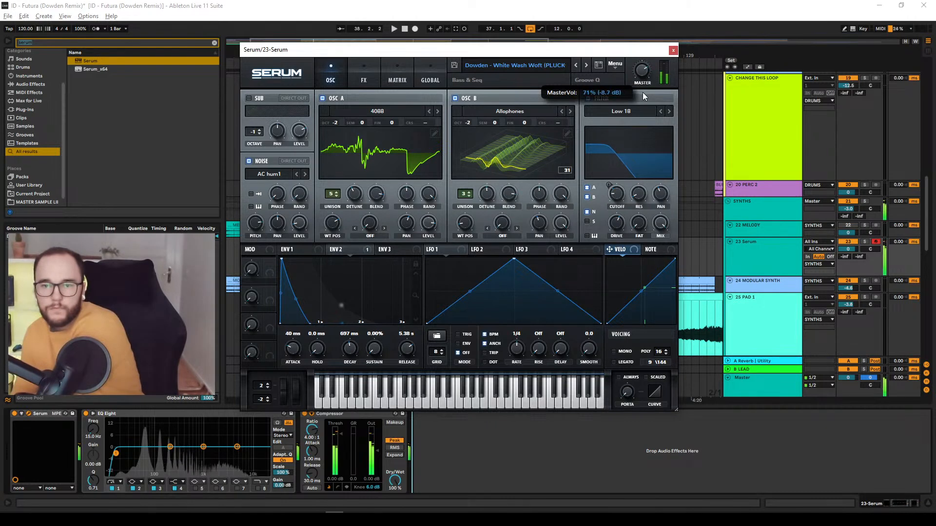
click(577, 65)
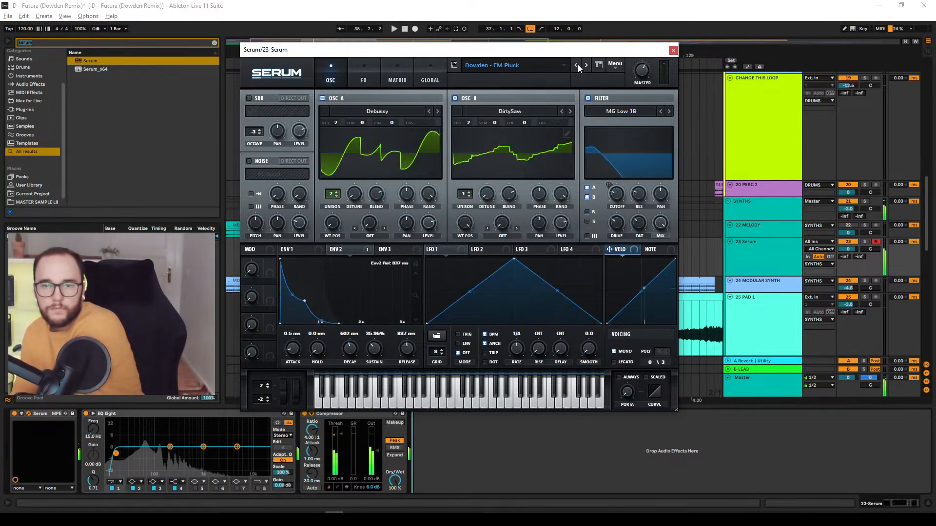
click(674, 52)
Open the MIDI clip on the 10 Serum bass track to check its notes.
scroll(461, 161, up, 6)
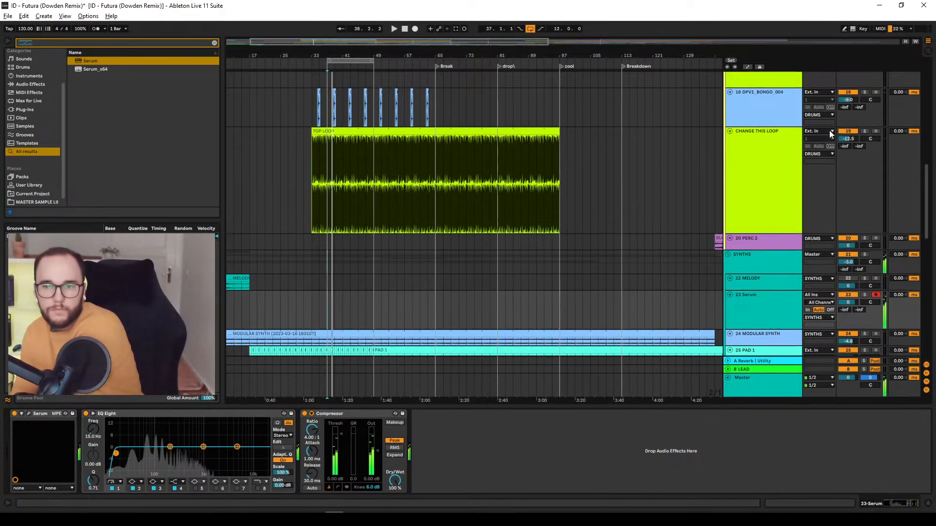
scroll(403, 211, up, 10)
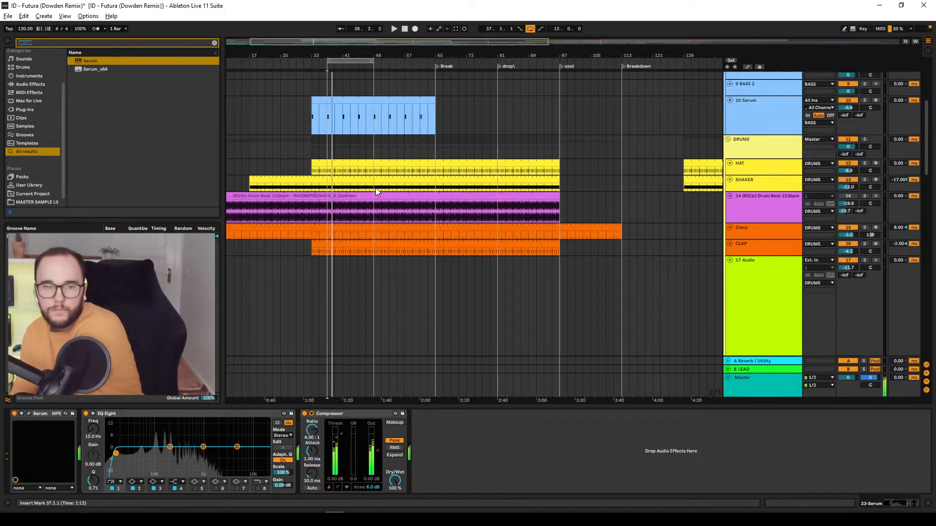
double_click(378, 194)
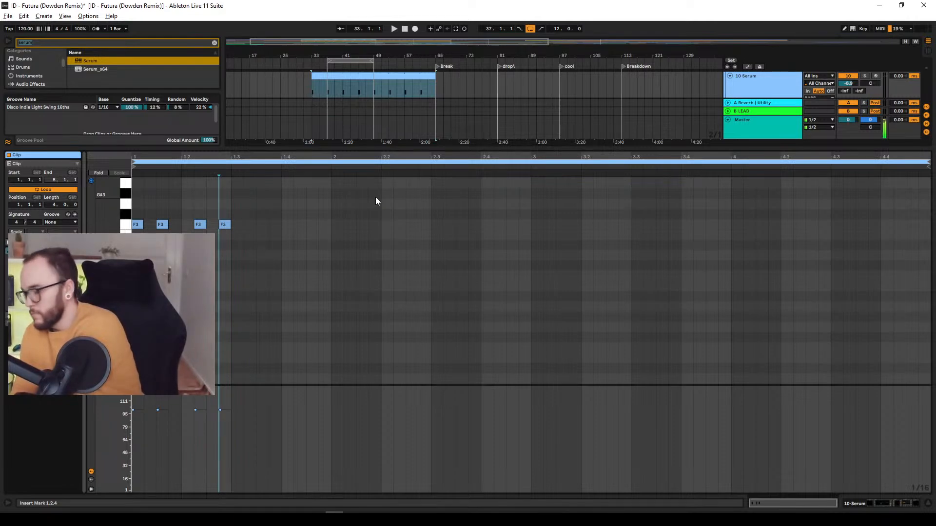
drag(570, 147, 565, 347)
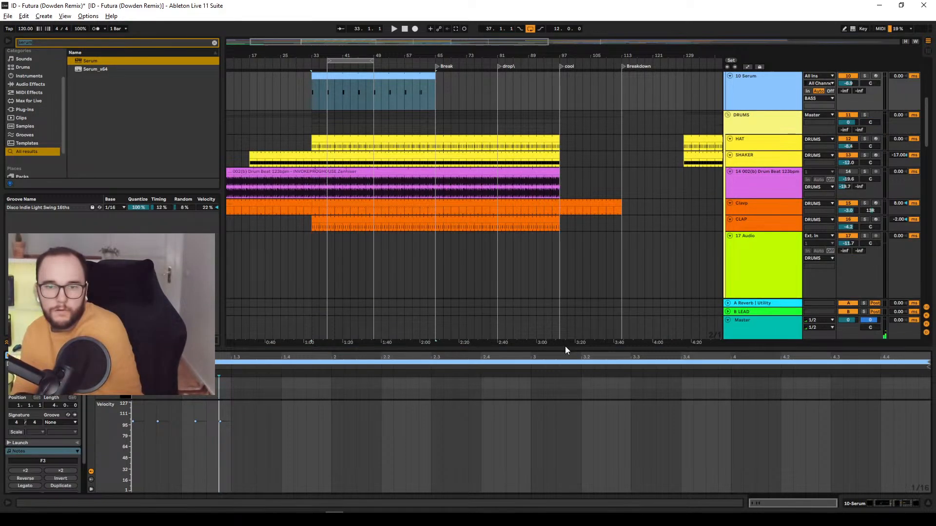
Create an empty two-bar MIDI clip at bar 37 on the 23 Serum track while the arrangement plays.
scroll(554, 297, down, 10)
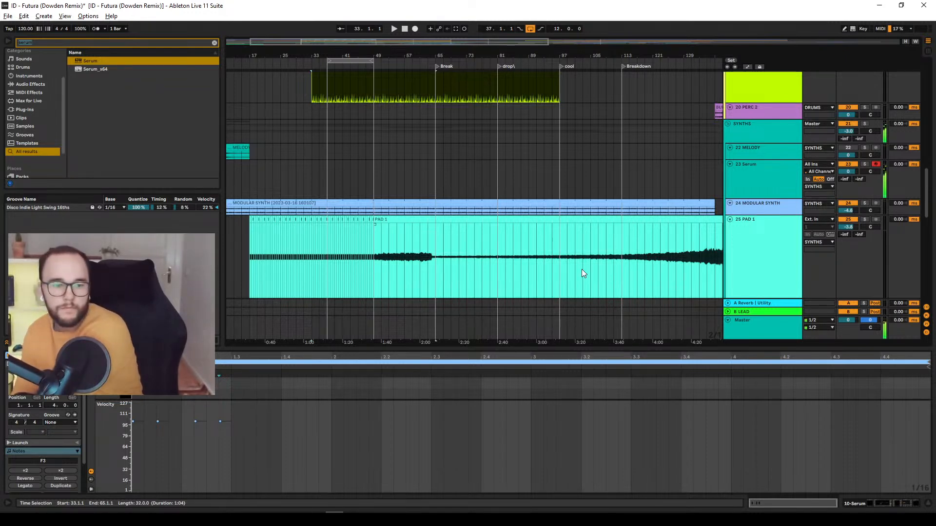
click(757, 175)
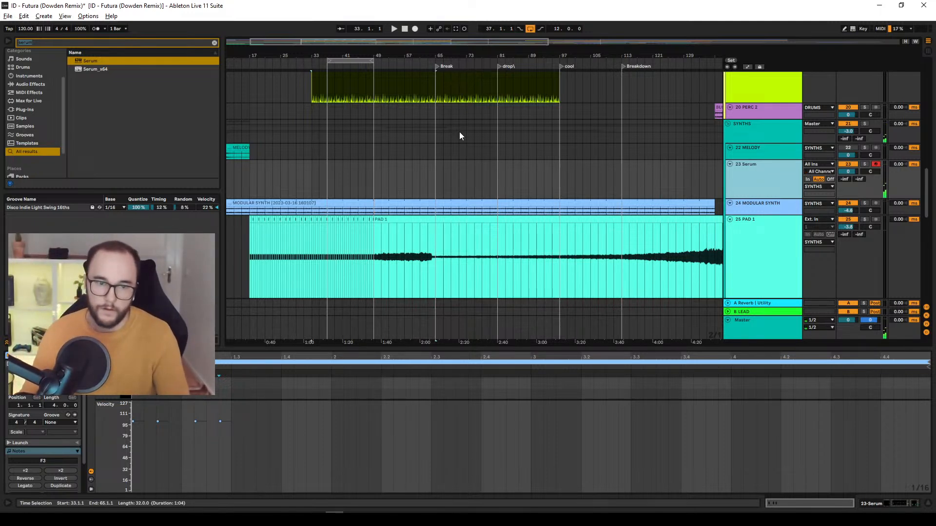
click(319, 152)
key(space)
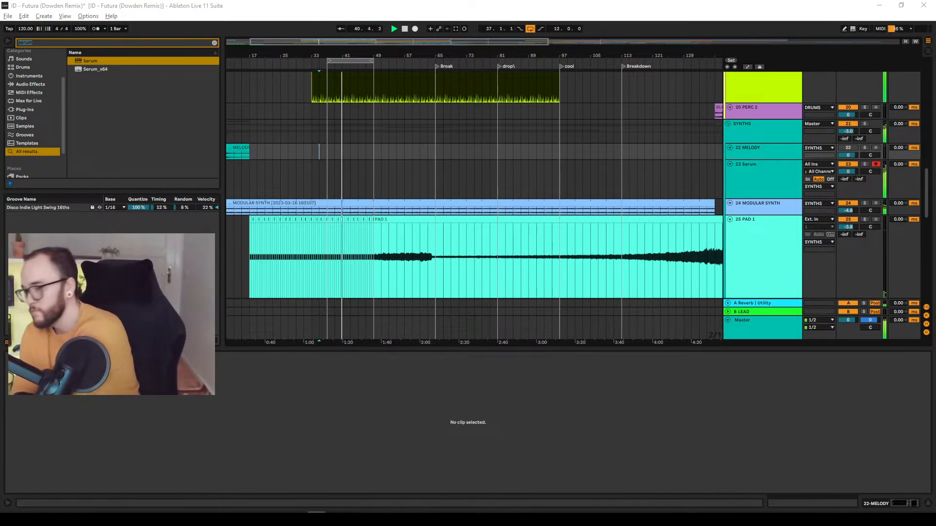
double_click(326, 178)
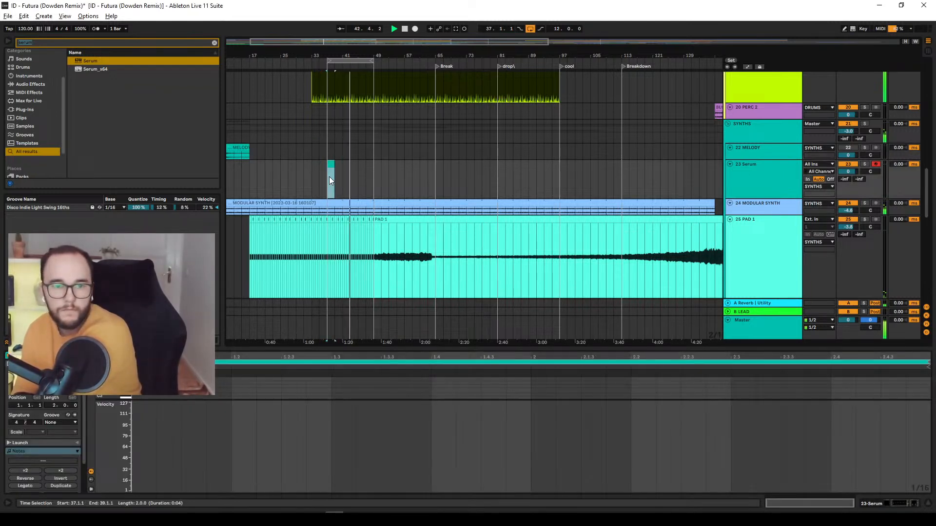
drag(351, 349, 351, 190)
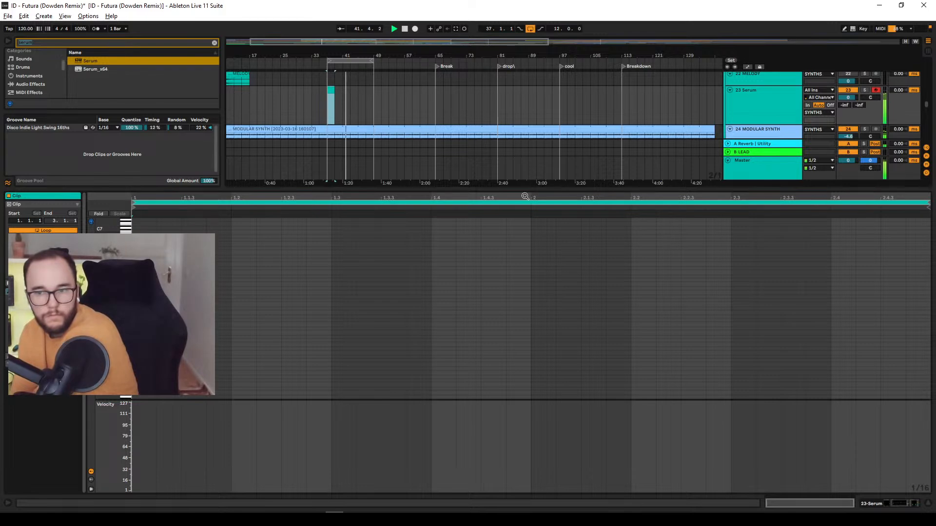
drag(692, 189, 683, 340)
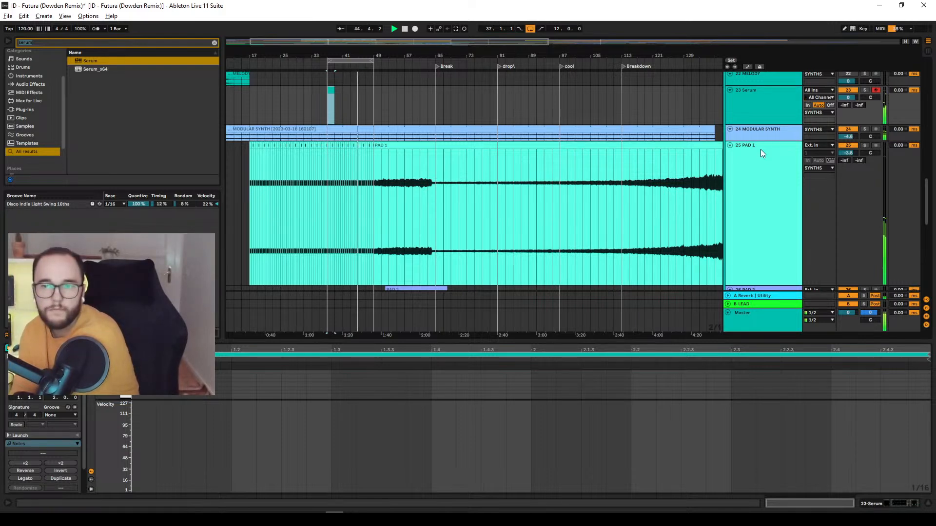
Audition the user presets on 23 Serum during playback, from FM Pluck up to MH&T Bass Pluck (High), and close the plugin.
click(761, 114)
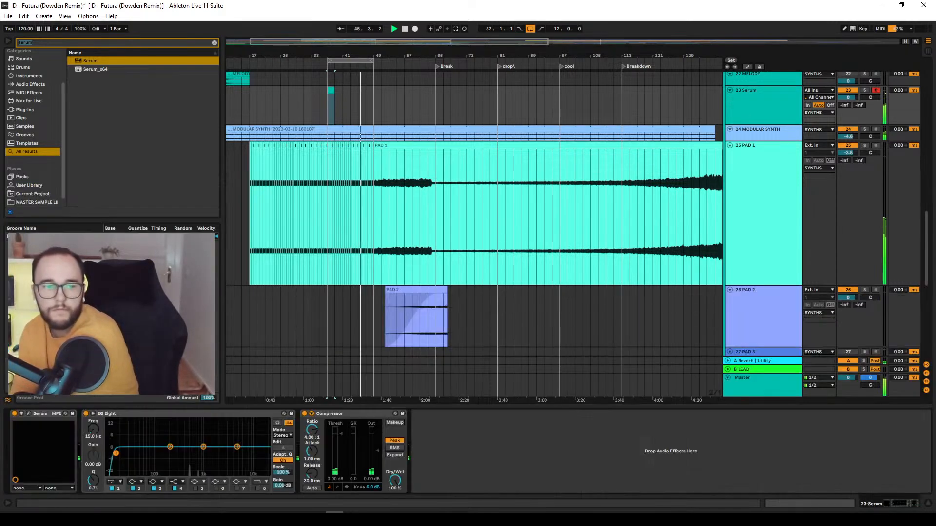
click(28, 415)
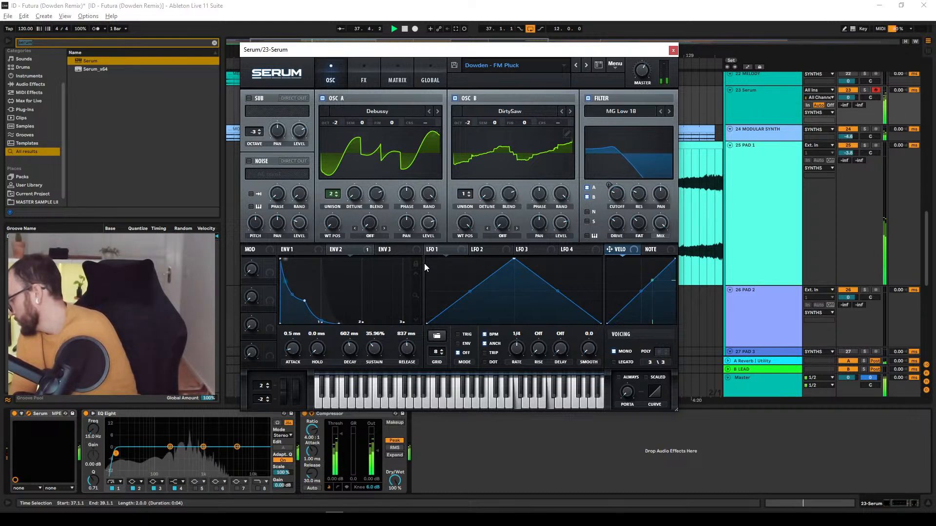
click(583, 65)
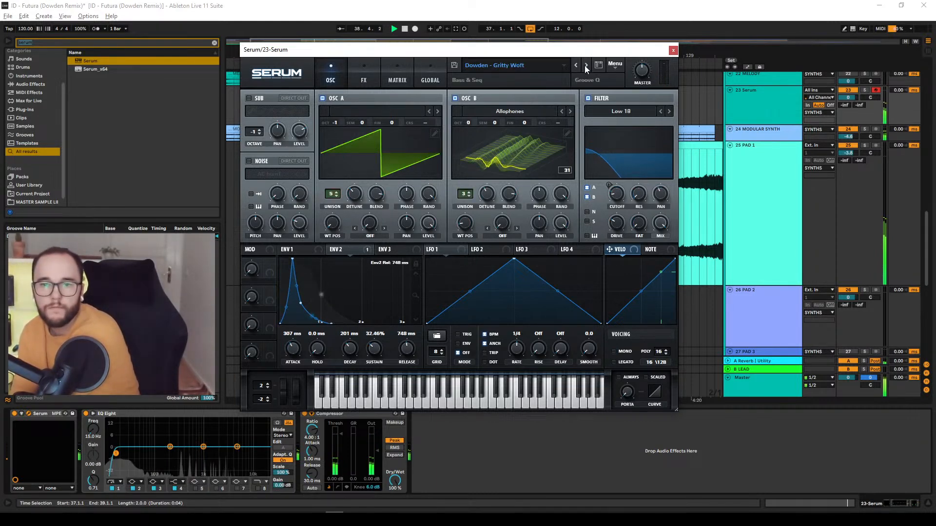
click(586, 64)
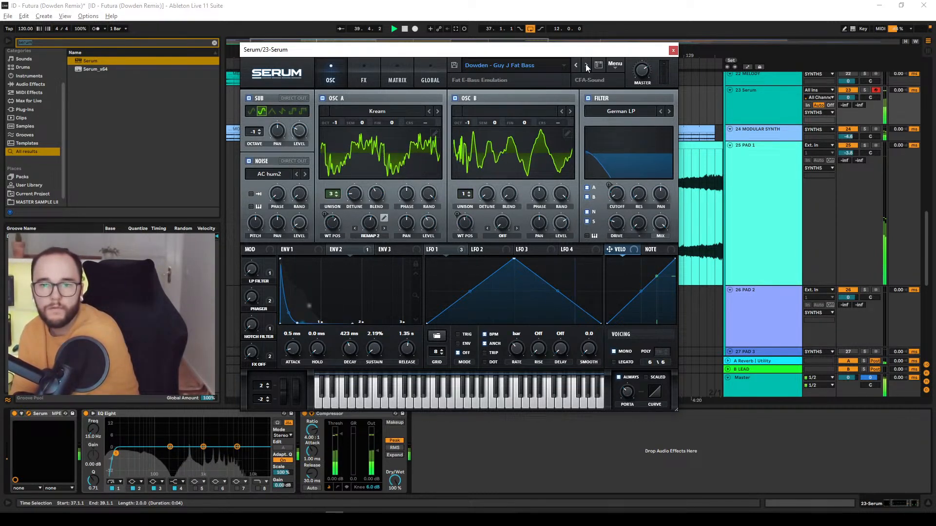
click(586, 64)
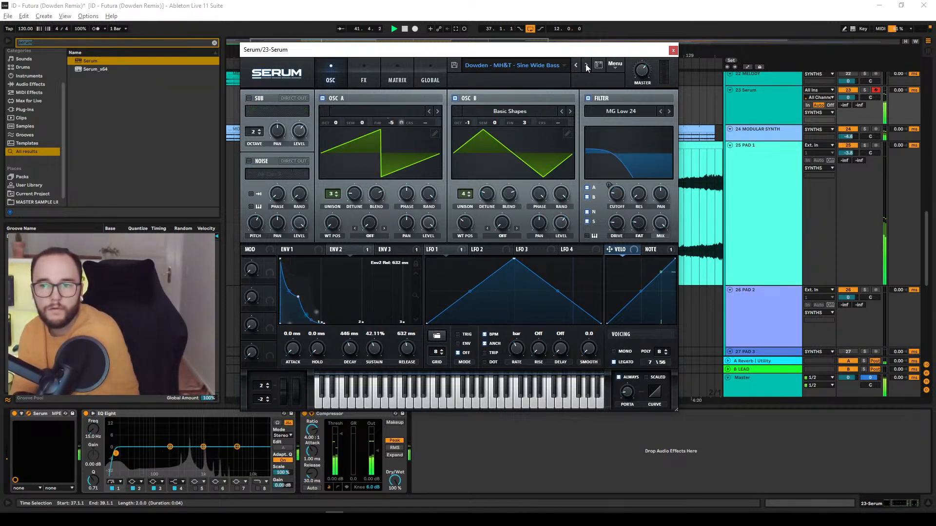
click(586, 64)
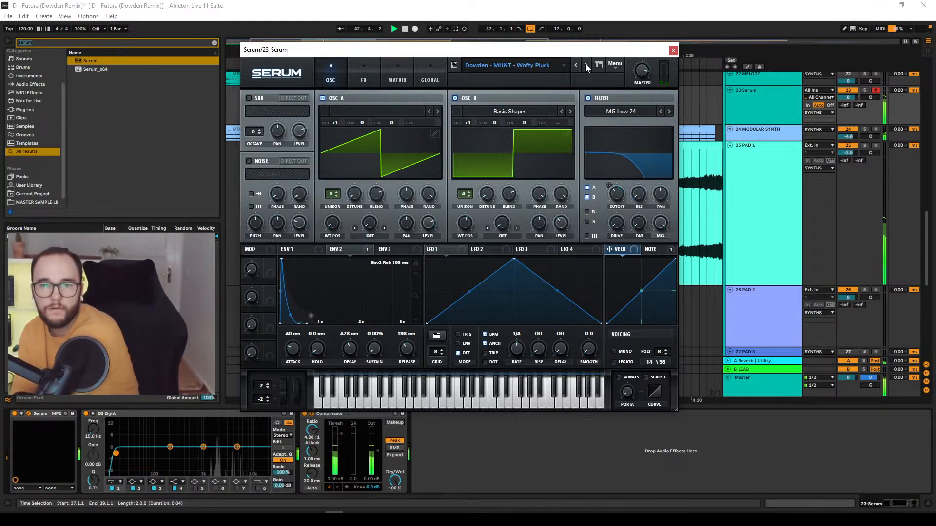
click(586, 63)
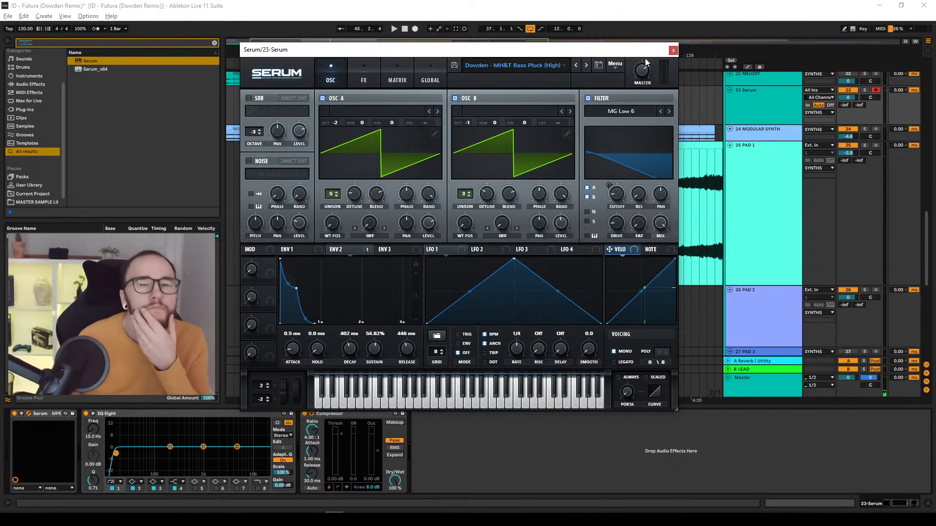
click(672, 50)
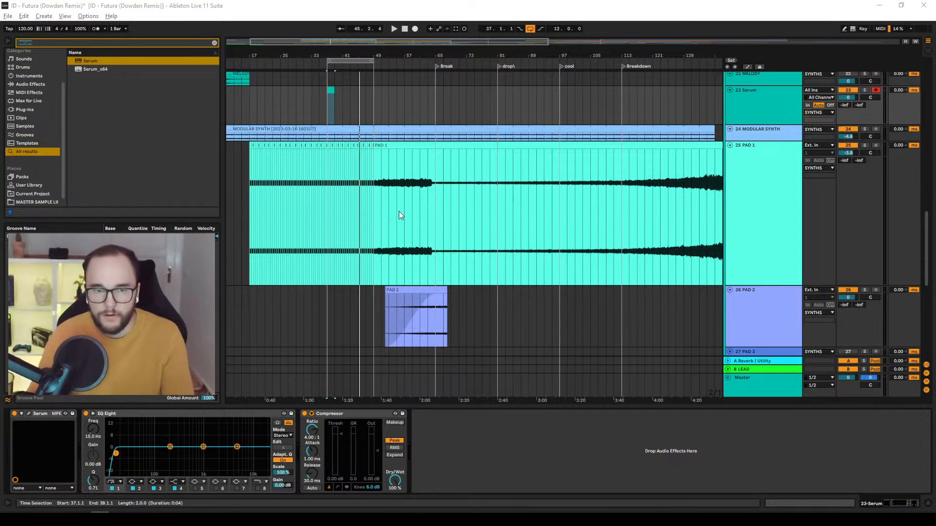
Play the arrangement from bar 36 and review the bass and drum tracks.
click(305, 198)
key(space)
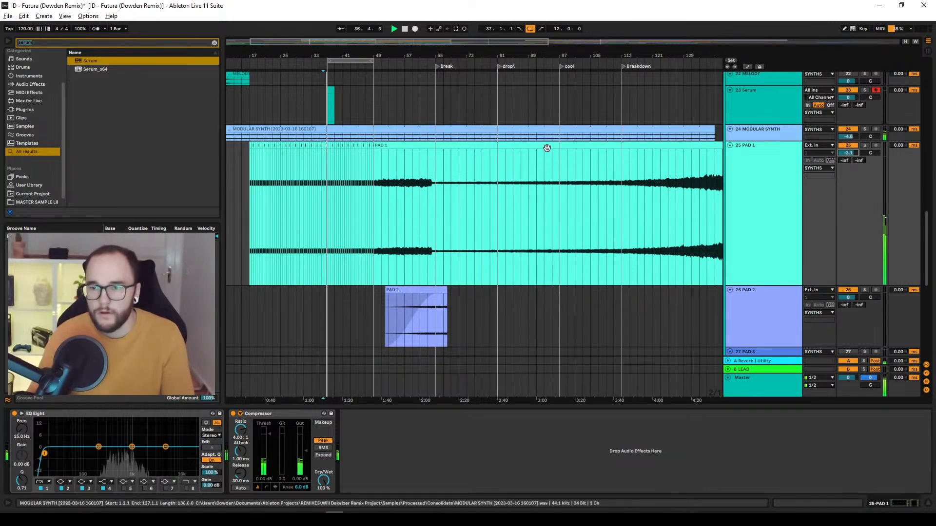
scroll(317, 113, up, 10)
scroll(317, 112, up, 2)
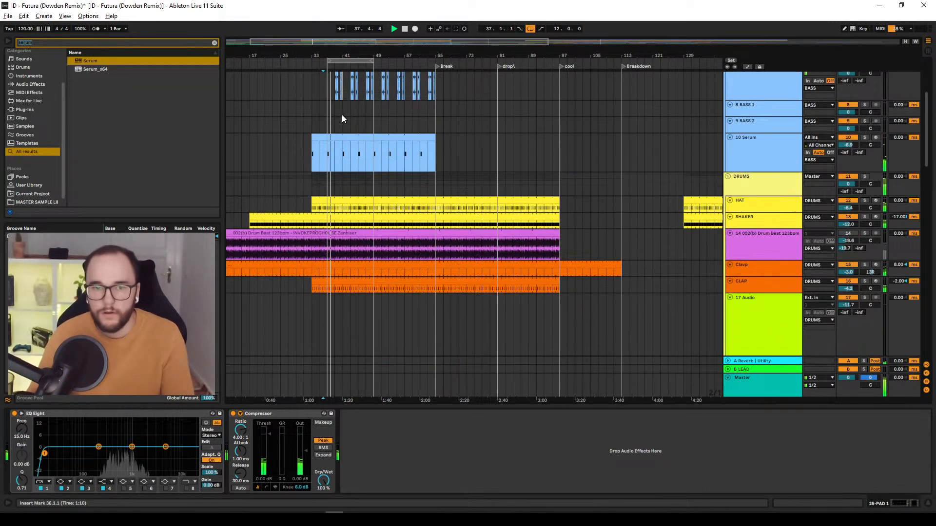
scroll(343, 118, up, 2)
scroll(447, 172, down, 5)
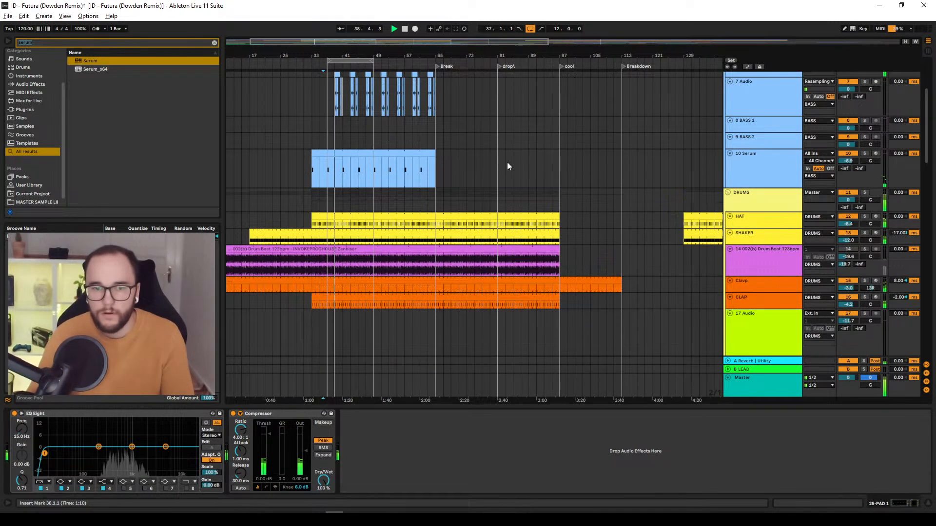
Solo the 10 Serum bass track and listen to its part on its own.
click(753, 168)
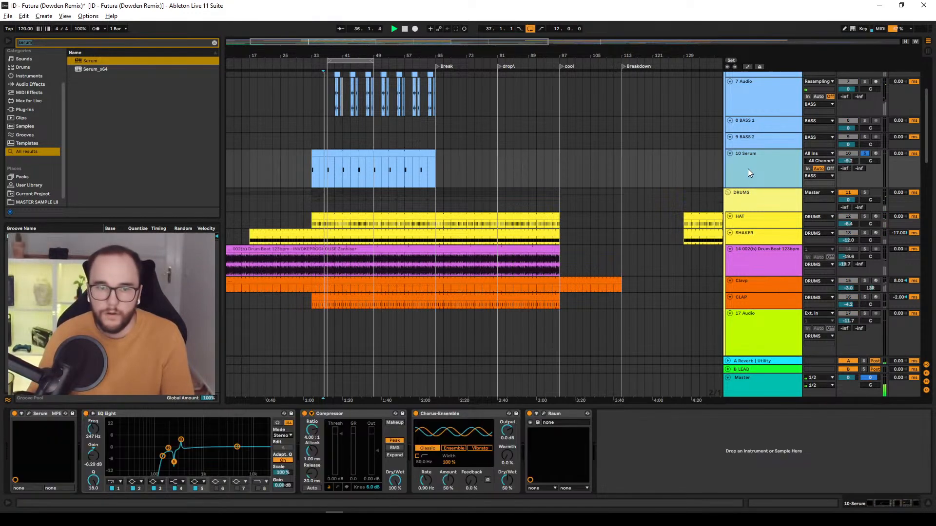
scroll(323, 166, up, 5)
click(340, 165)
key(space)
key(space)
Transpose the notes in the 10 Serum bass clip up an octave to F4, play it and take the track out of solo.
double_click(365, 153)
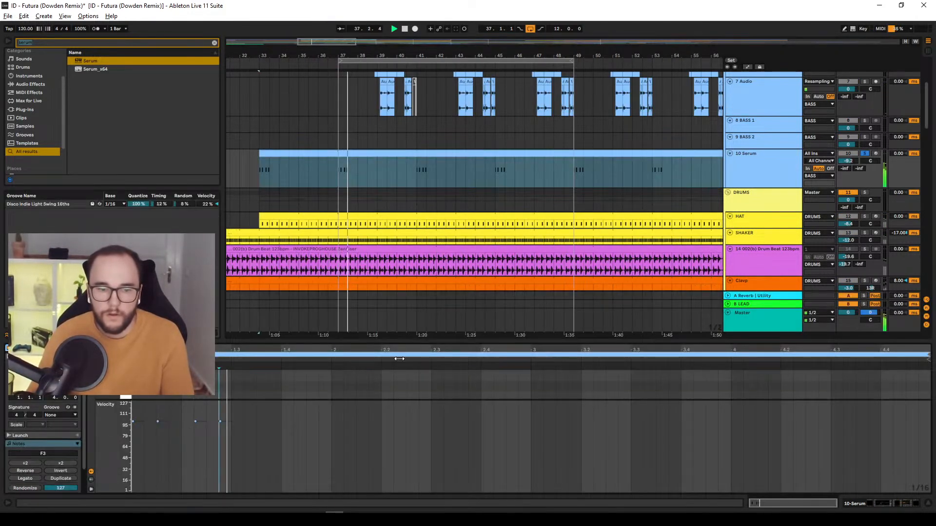
click(394, 375)
key(space)
key(space)
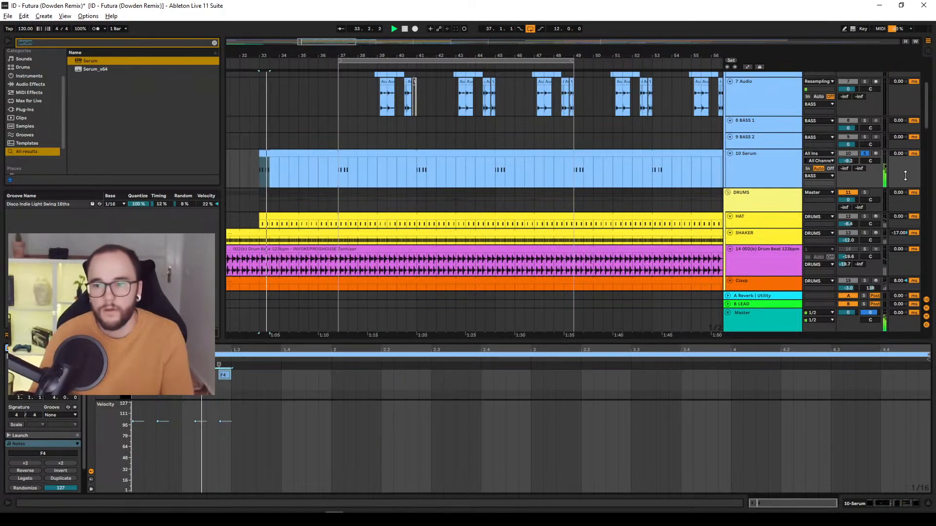
click(865, 154)
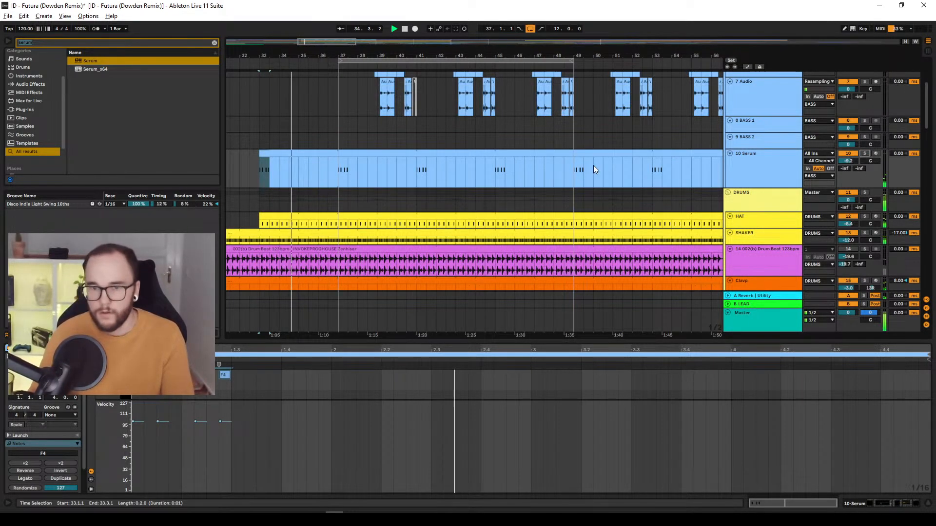
Play the drop from bar 37 and review the bass tracks in the arrangement.
scroll(590, 168, up, 5)
key(space)
key(space)
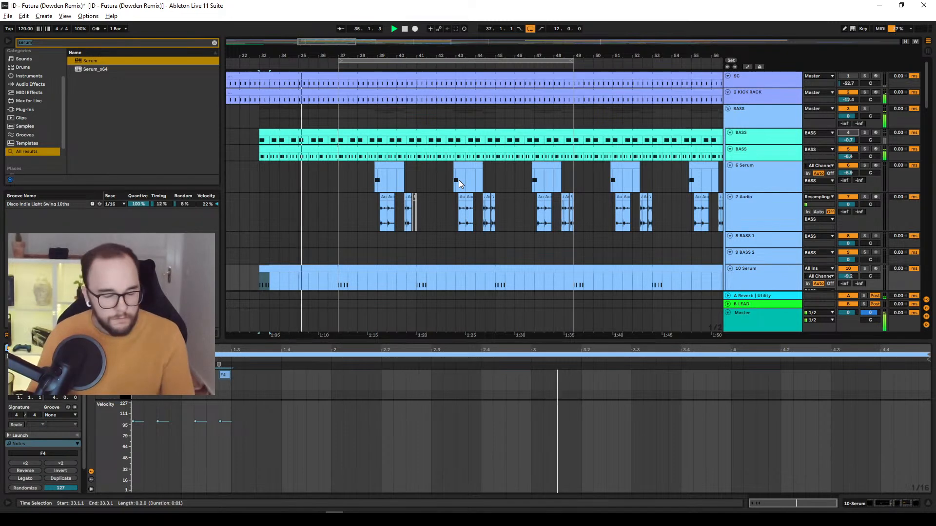
scroll(459, 182, down, 5)
click(369, 171)
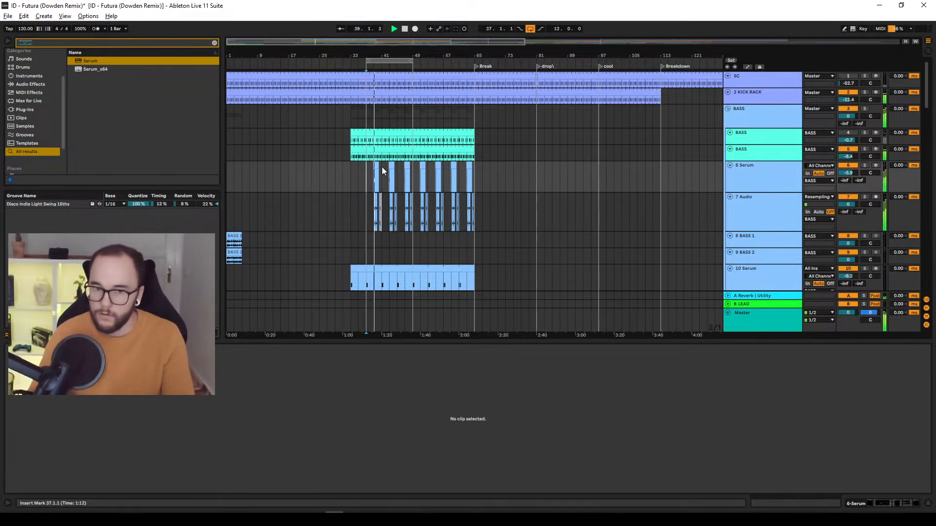
scroll(365, 165, up, 3)
scroll(366, 167, up, 3)
scroll(321, 158, down, 3)
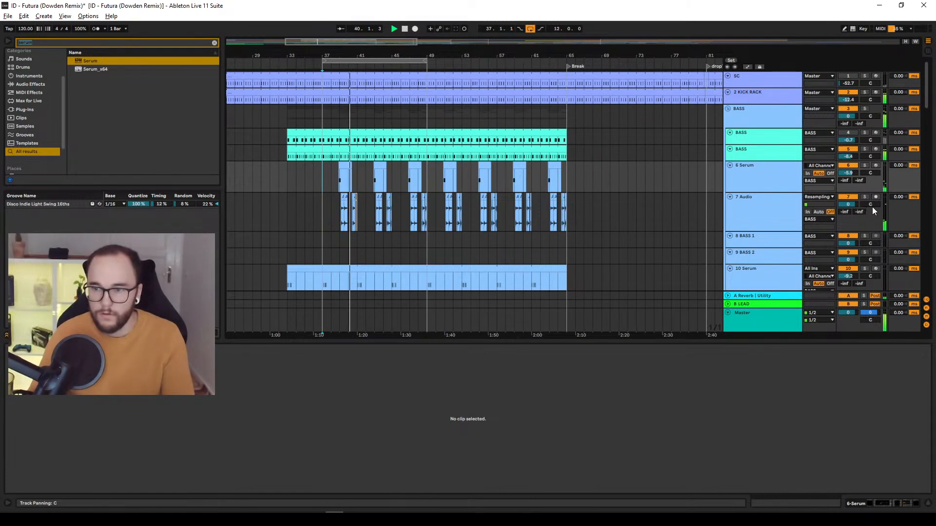
Listen to the drop with the 7 Audio track muted, switch it back on and replay from bar 38.
click(847, 205)
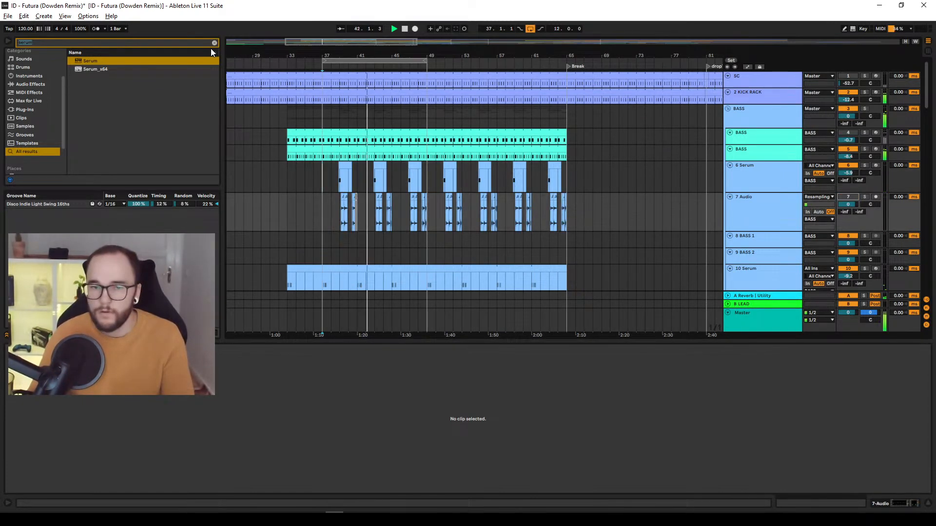
scroll(333, 195, down, 5)
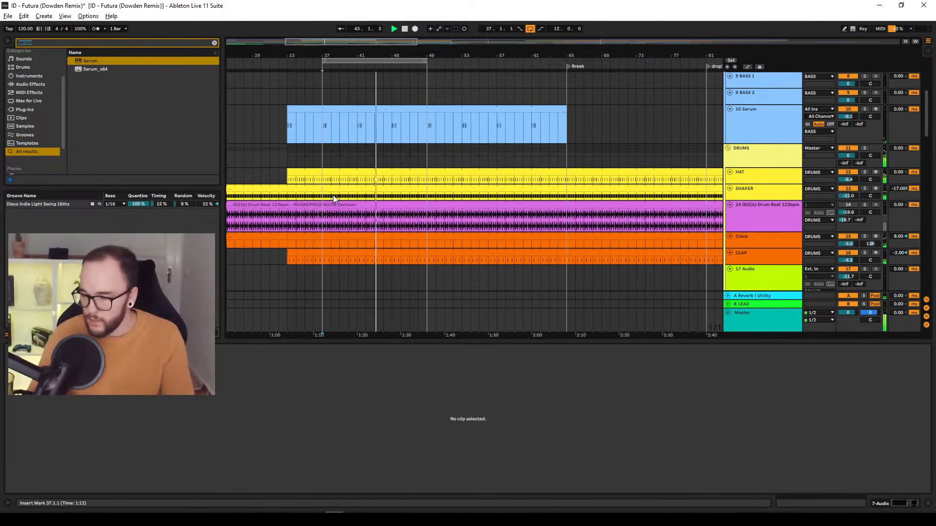
scroll(334, 159, up, 4)
scroll(332, 156, up, 2)
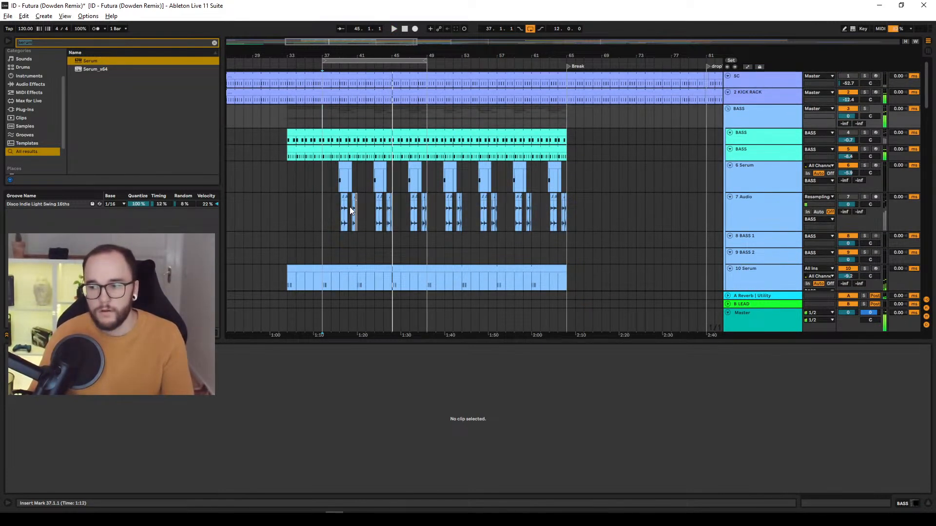
click(329, 203)
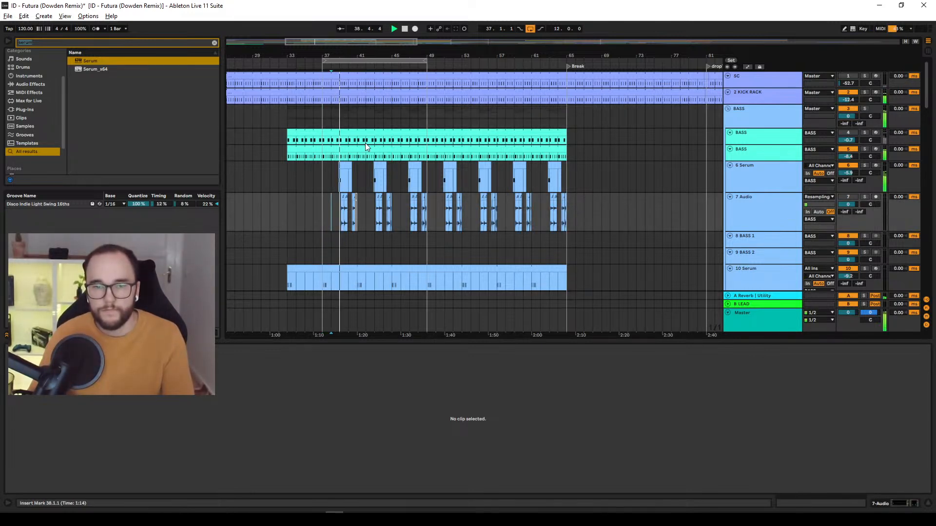
Solo the 22 MELODY track and play its original clip from bar 4.
scroll(703, 234, down, 1)
scroll(704, 234, down, 10)
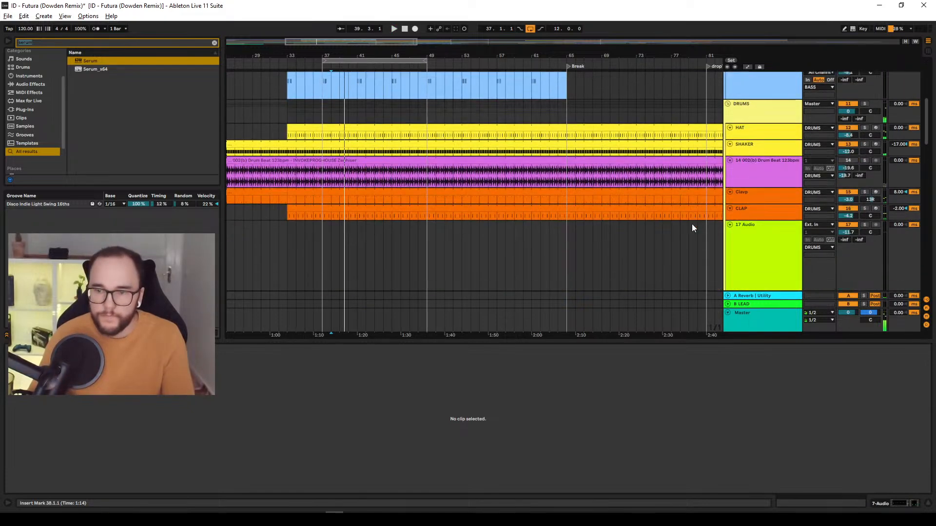
scroll(710, 236, down, 1)
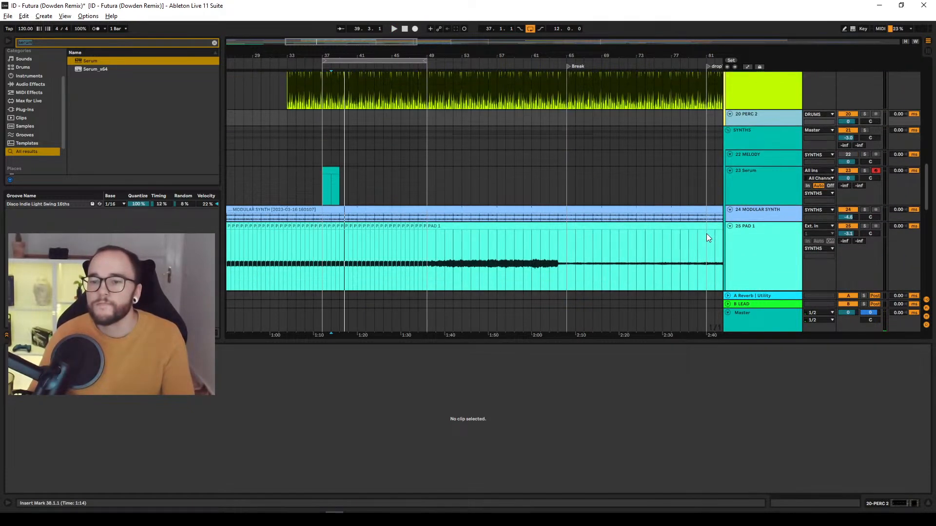
click(747, 195)
scroll(321, 172, left, 8)
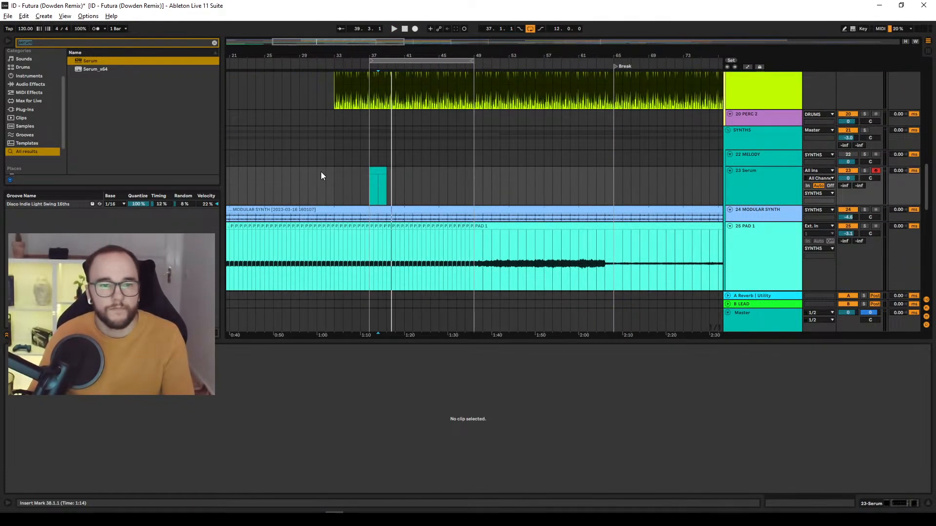
click(257, 162)
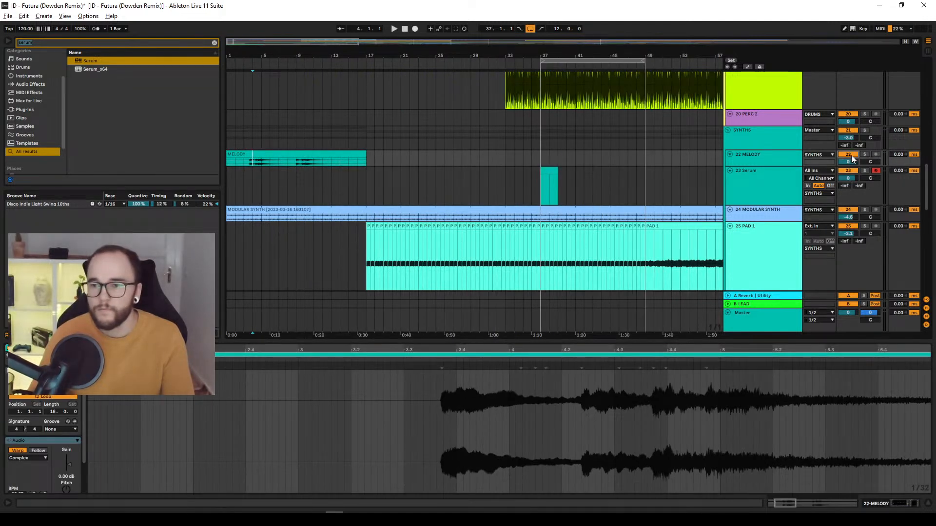
click(866, 154)
key(space)
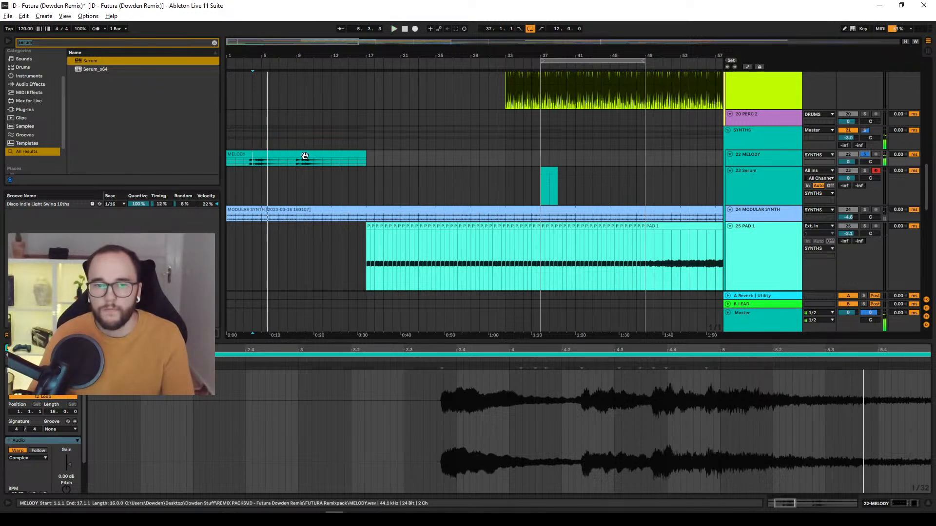
key(space)
Move the MELODY clip to bar 38 and add the Raum reverb to the 22 MELODY track.
drag(305, 156, 627, 154)
scroll(587, 165, down, 3)
click(739, 160)
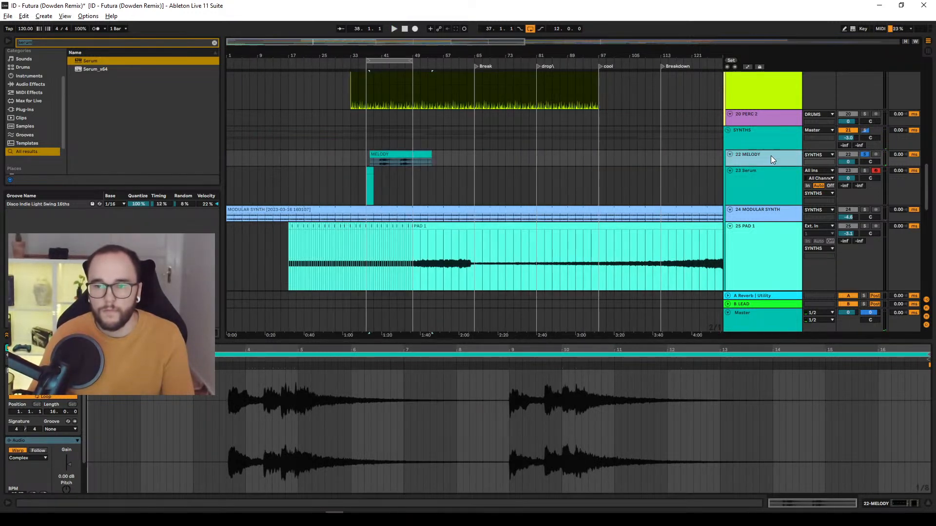
text(raum)
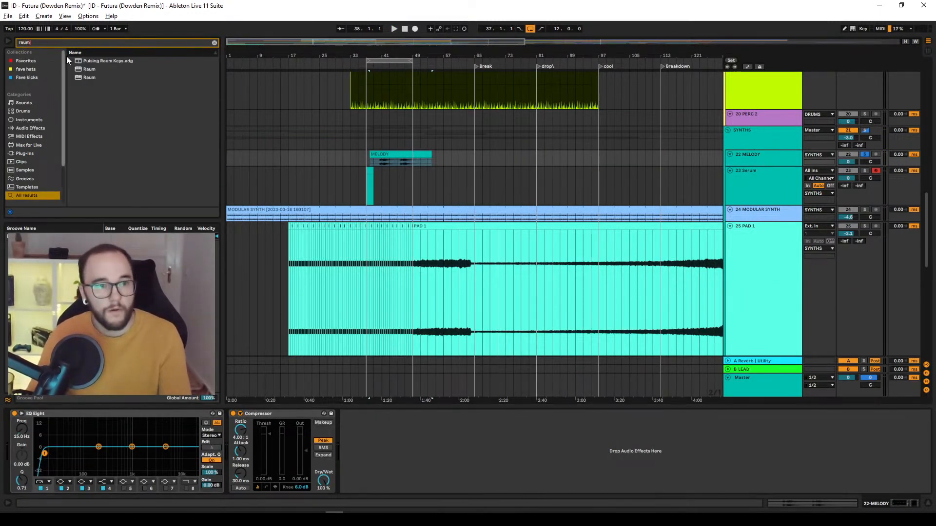
click(74, 69)
drag(74, 69, 471, 490)
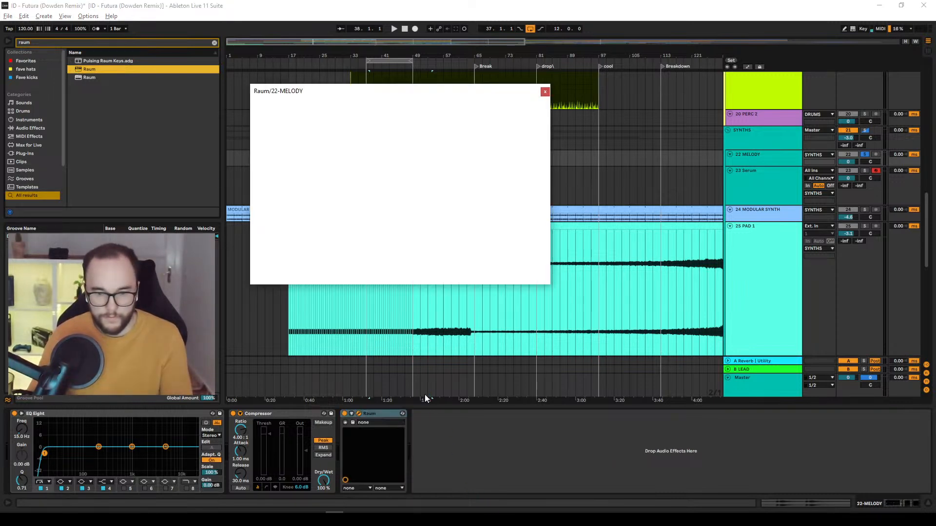
Add a Delay after Raum, setting Raum's mix to 53% and the Delay to 75% feedback and 4 sixteenths.
key(ctrl+f)
text(de)
drag(88, 69, 460, 424)
drag(389, 179, 389, 173)
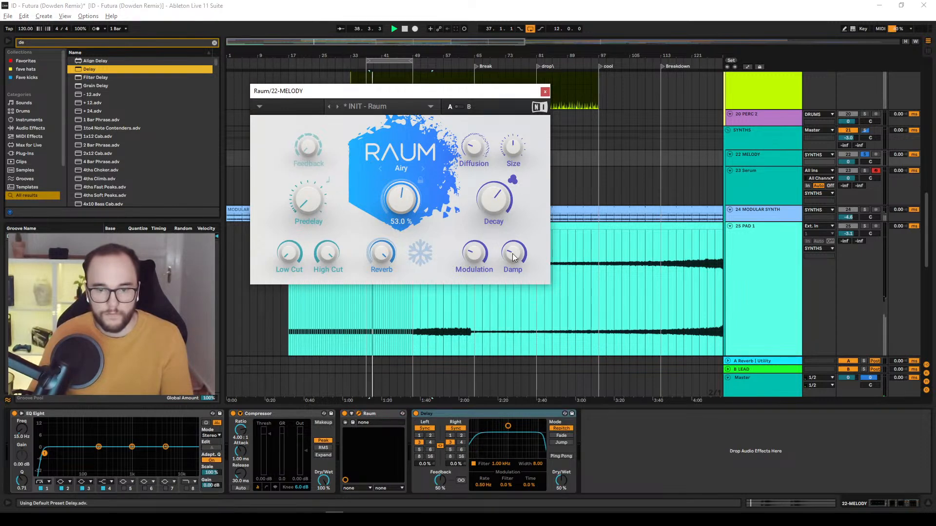
drag(441, 480, 441, 461)
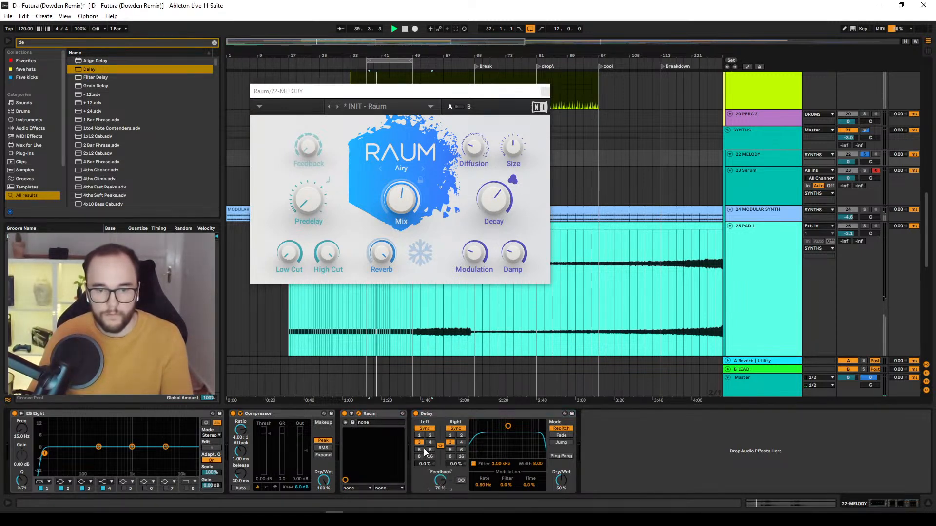
click(430, 443)
click(544, 92)
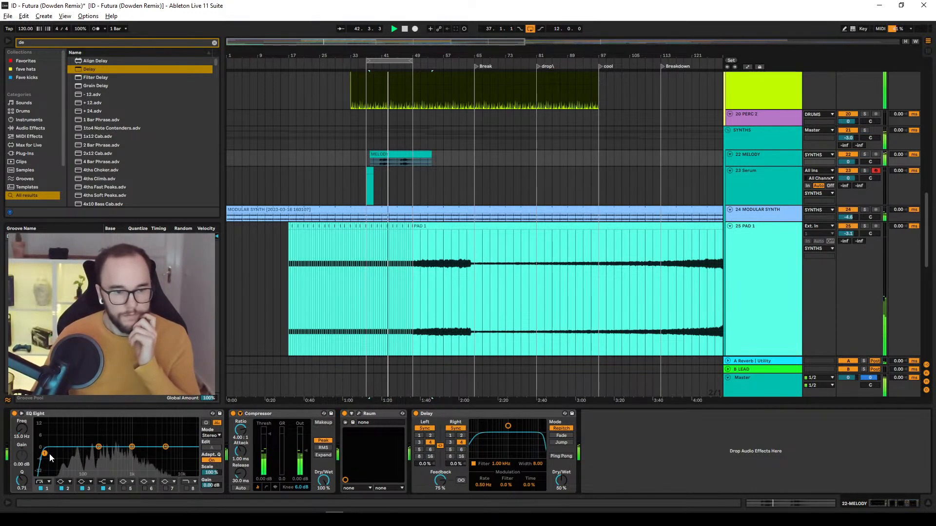
Raise the EQ Eight low cut on 22 MELODY to 323 Hz and play the arrangement from bar 35.
drag(49, 454, 108, 455)
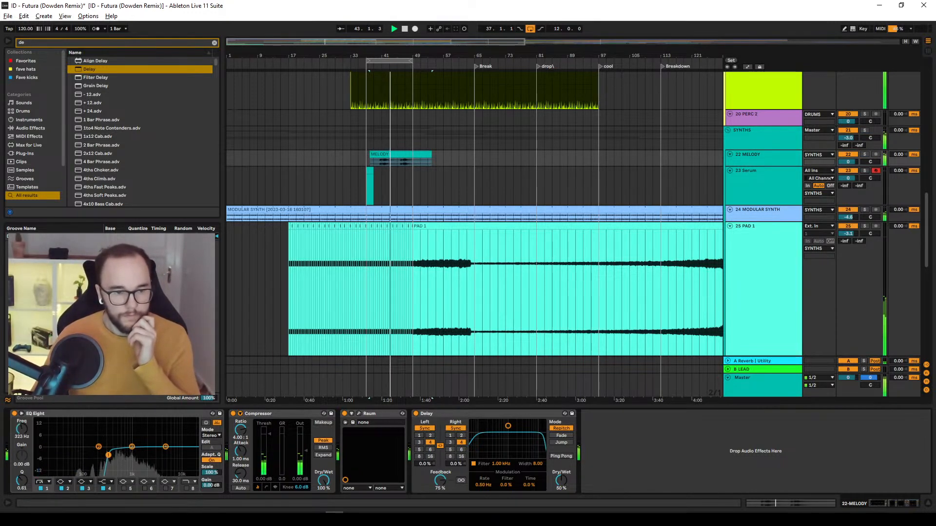
click(360, 156)
scroll(367, 156, up, 3)
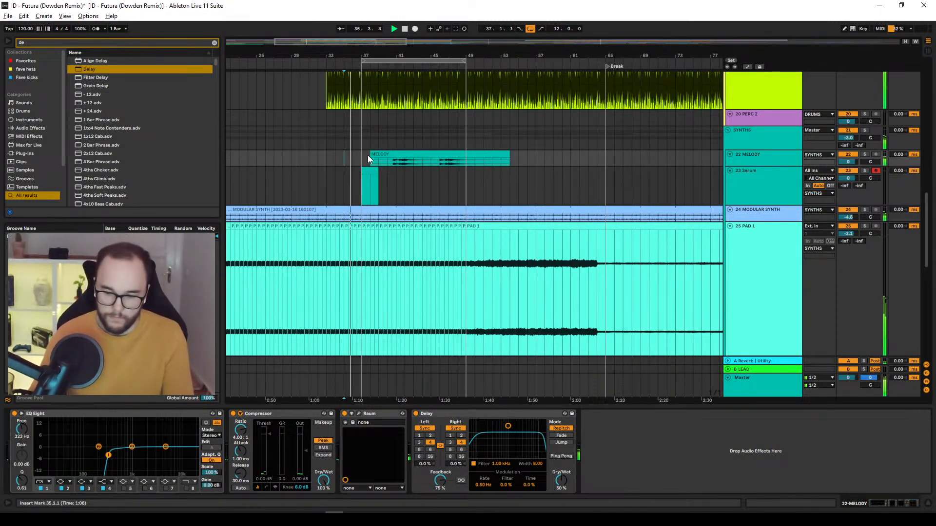
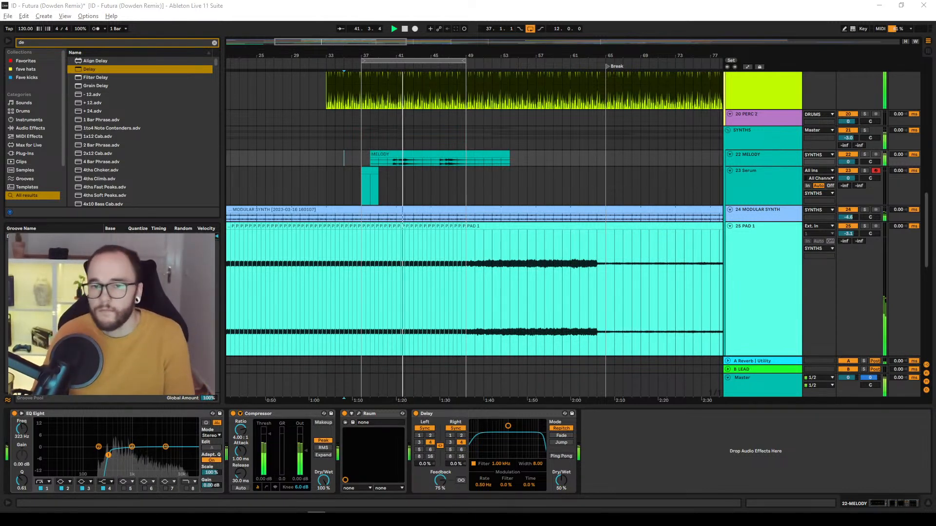
Trim the start of the MELODY clip to 39.3.1 while checking it in playback.
double_click(403, 154)
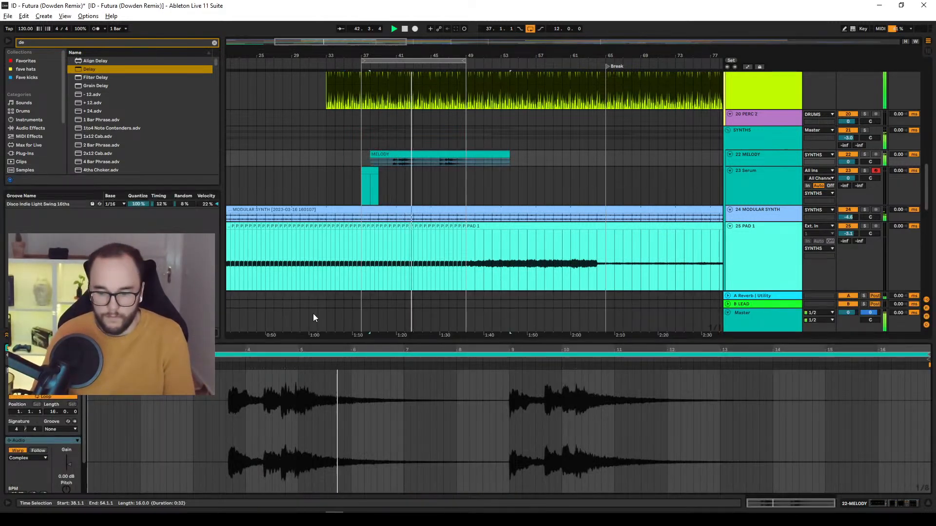
click(65, 488)
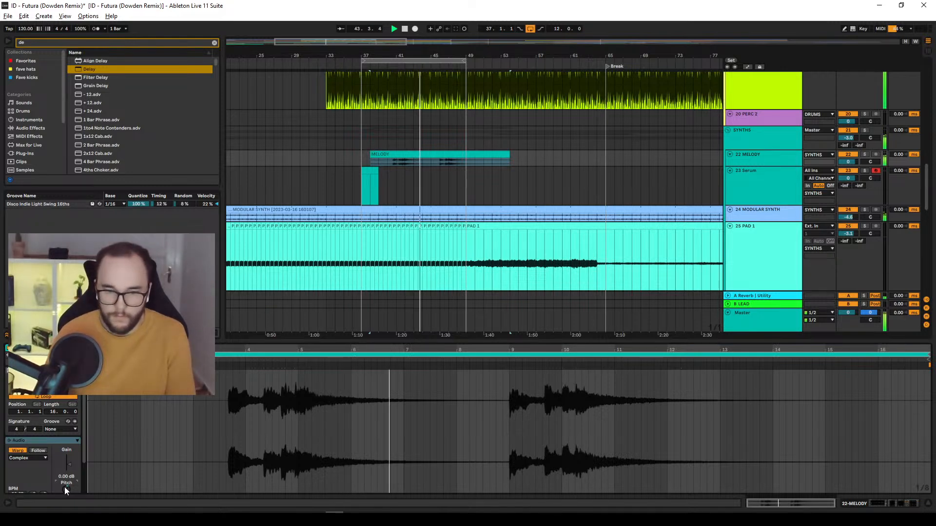
key(space)
key(space)
drag(371, 155, 385, 155)
scroll(396, 159, up, 5)
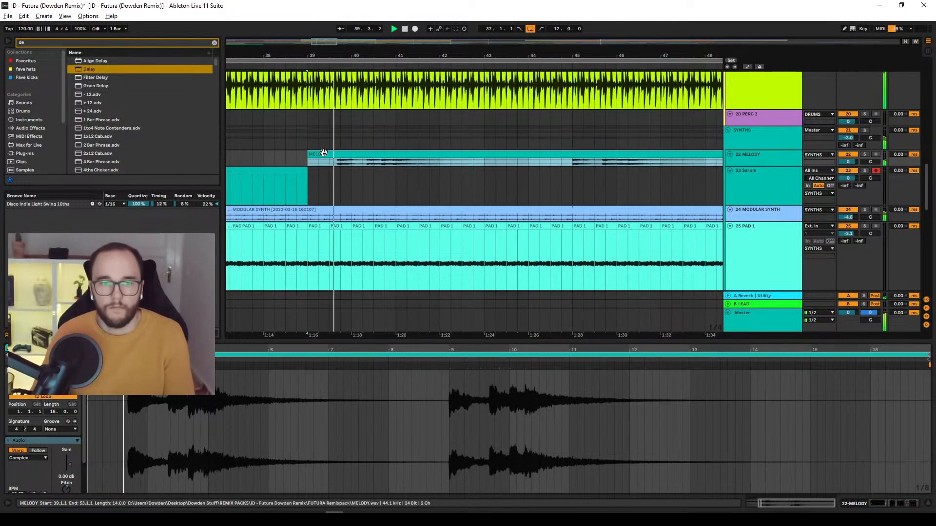
drag(316, 155, 329, 154)
key(space)
Move the trimmed MELODY clip out of the drop to around bar 13 and play from bar 37.
click(736, 152)
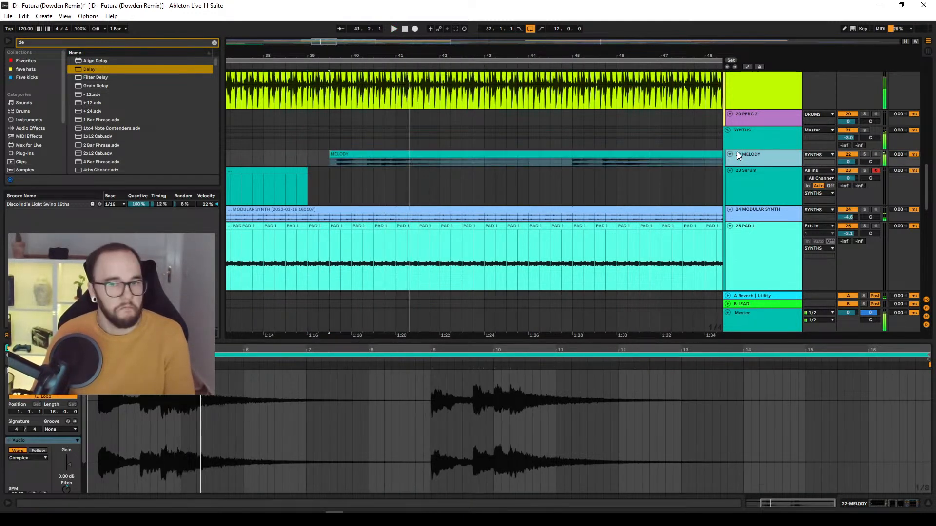
scroll(460, 169, down, 5)
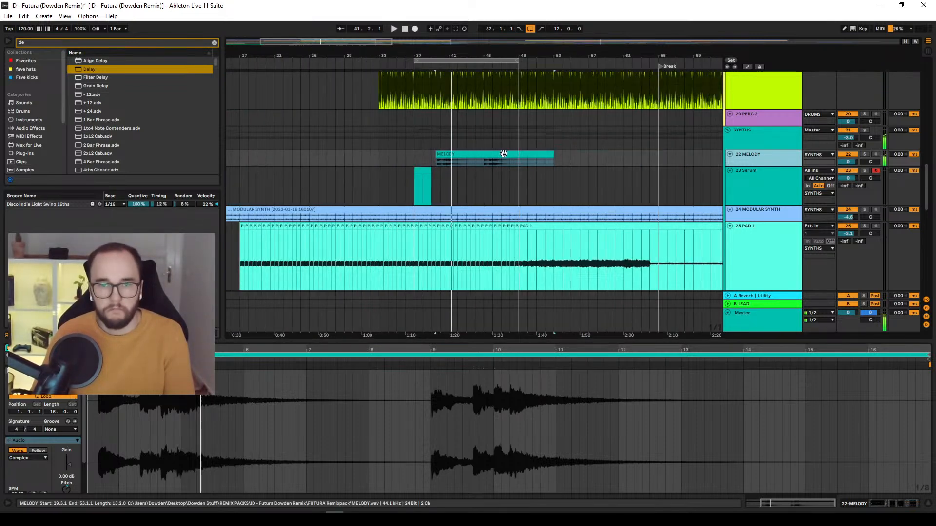
drag(502, 154, 286, 158)
scroll(286, 160, down, 2)
click(364, 157)
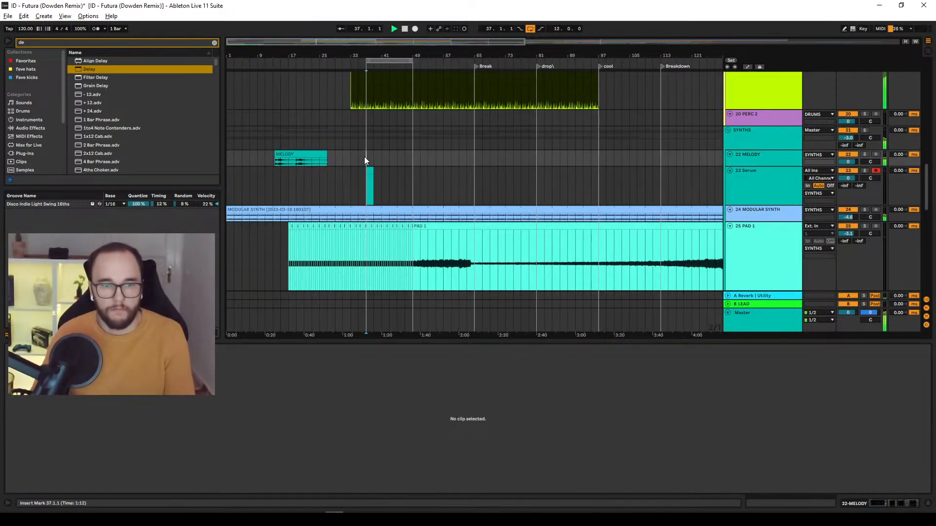
key(space)
Audition the next presets on 23 Serum during playback, stop at Nice Lead Pluck and close the plugin.
click(732, 180)
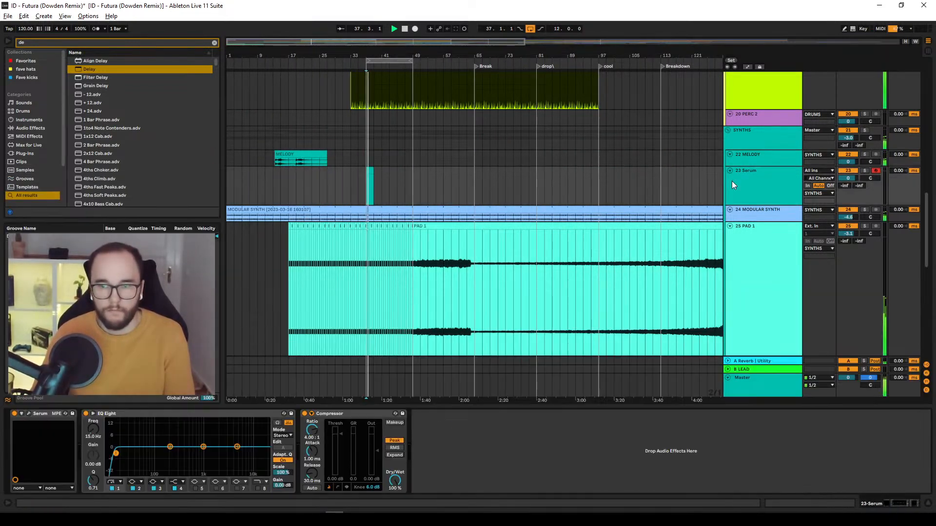
click(761, 153)
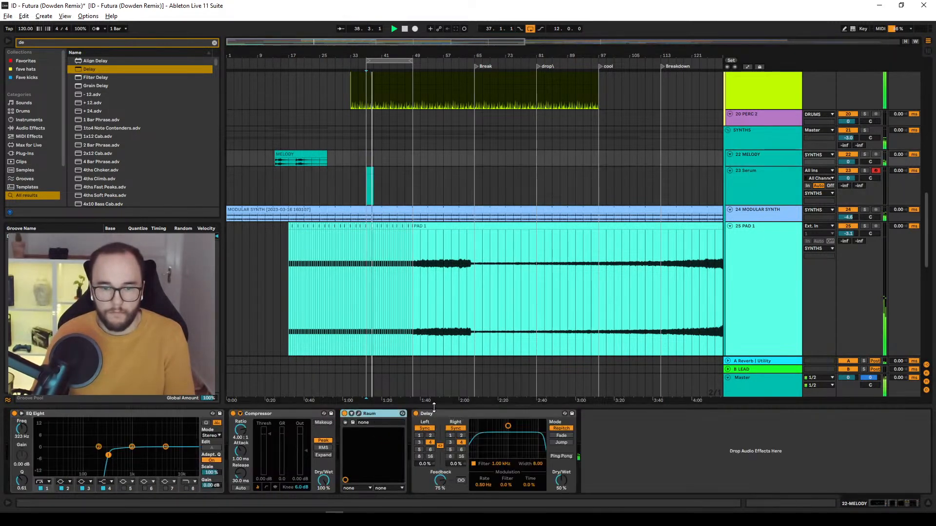
click(706, 171)
click(28, 413)
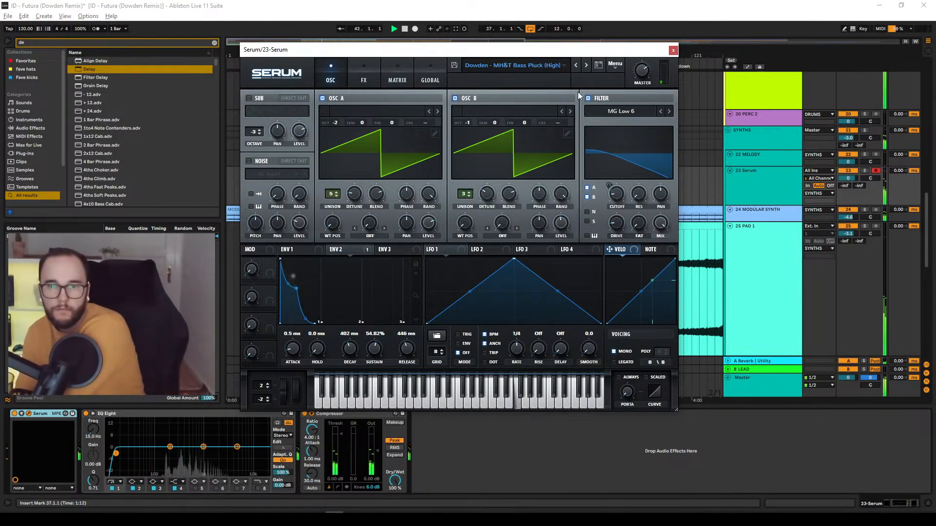
click(587, 64)
click(587, 64)
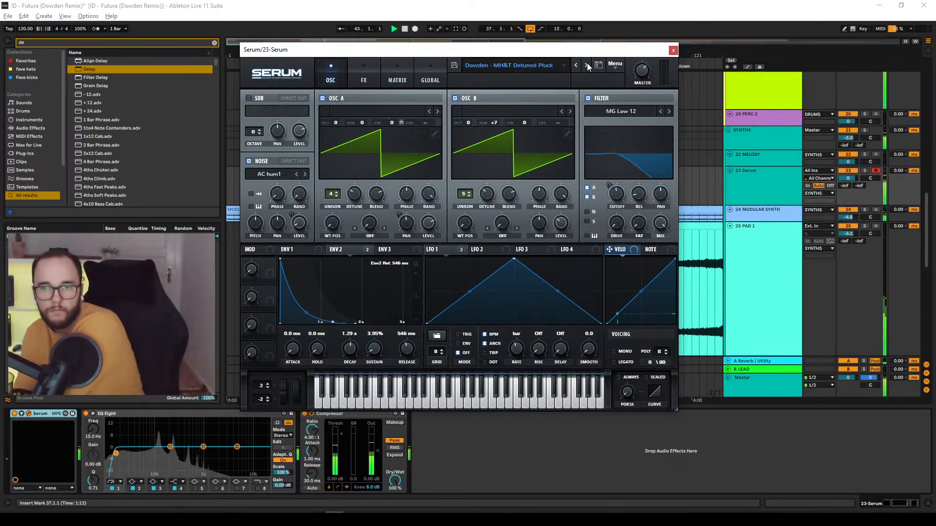
click(587, 63)
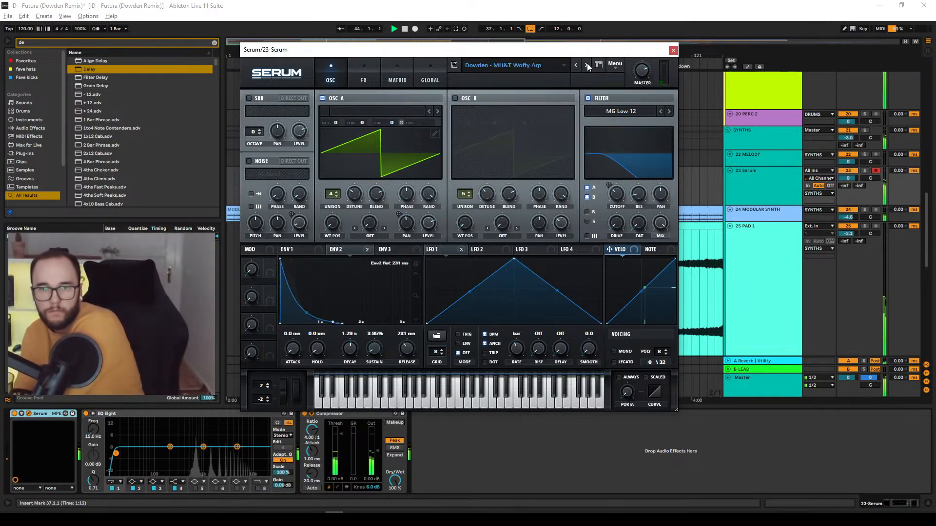
click(587, 65)
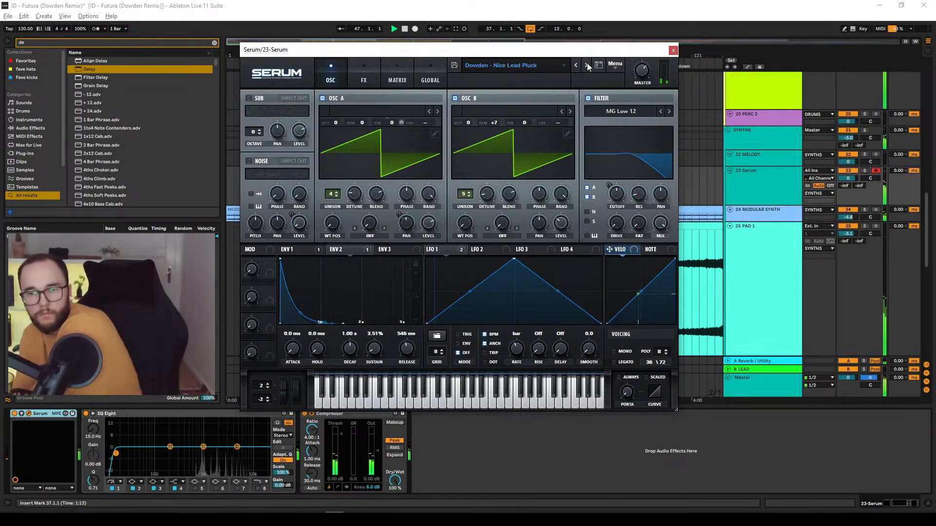
click(674, 51)
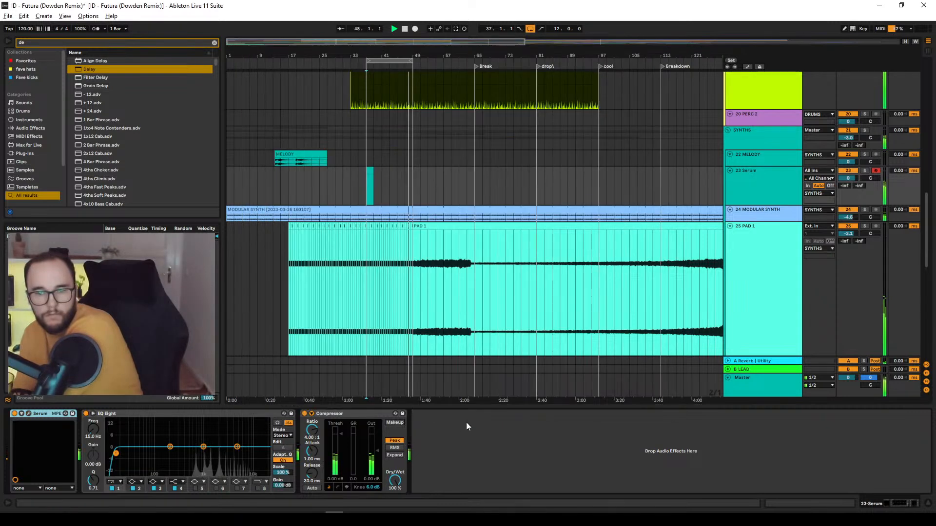
Copy the Raum and Delay devices from 22 MELODY to the end of the 23 Serum device chain.
click(763, 164)
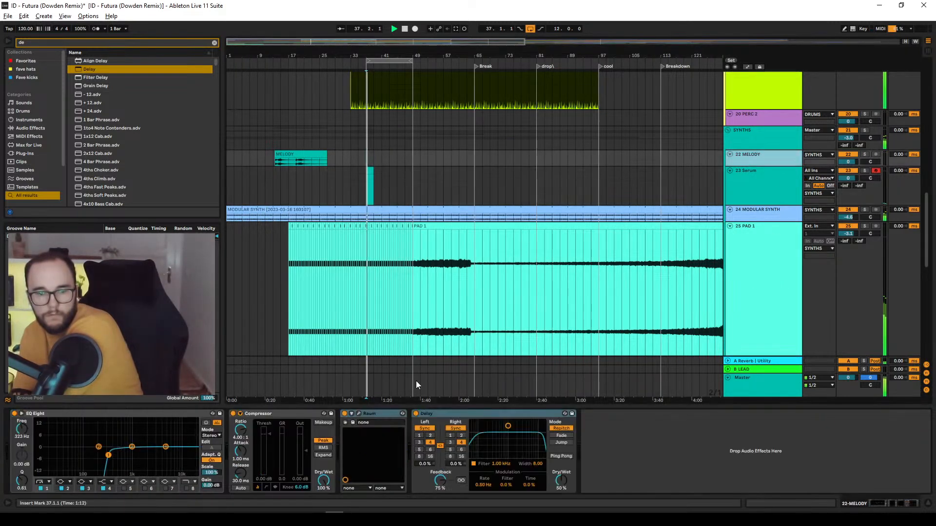
click(714, 201)
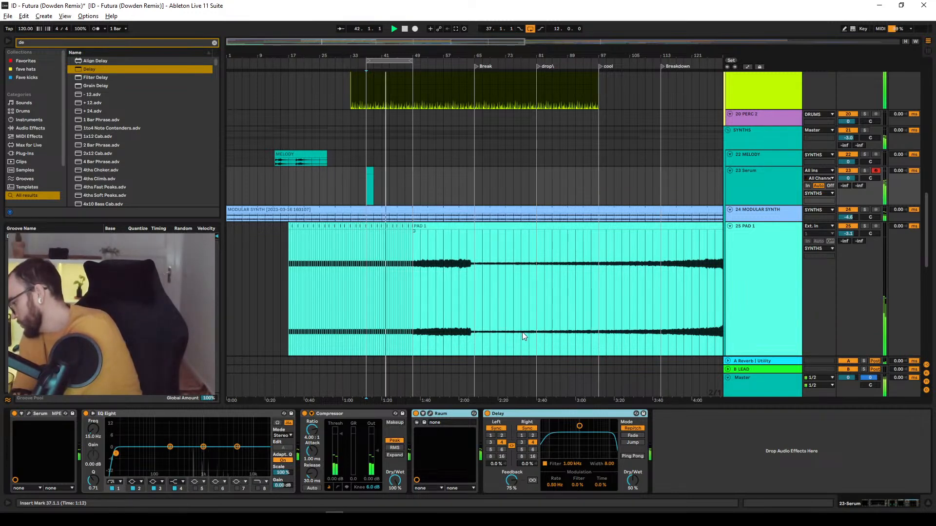
Solo 25 PAD 1, listen to it from bars 53 and 63, and turn its solo off again.
click(426, 286)
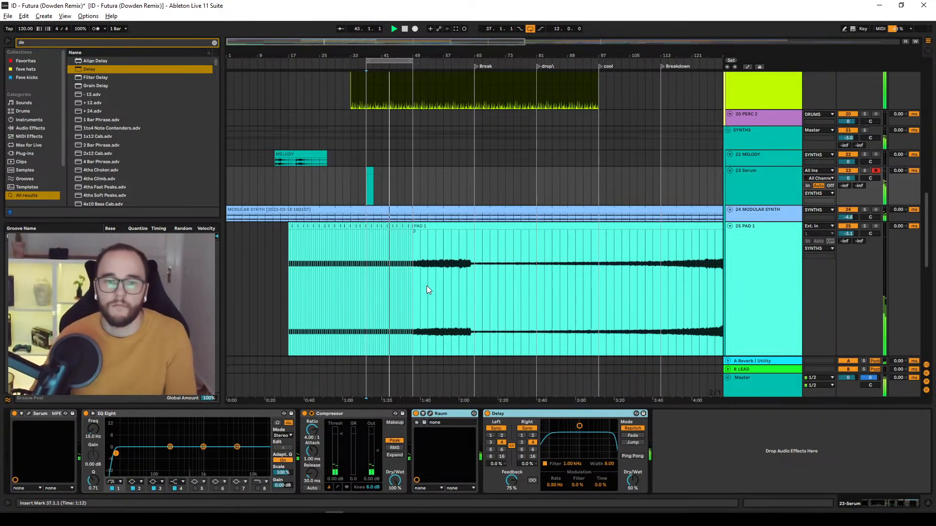
click(864, 227)
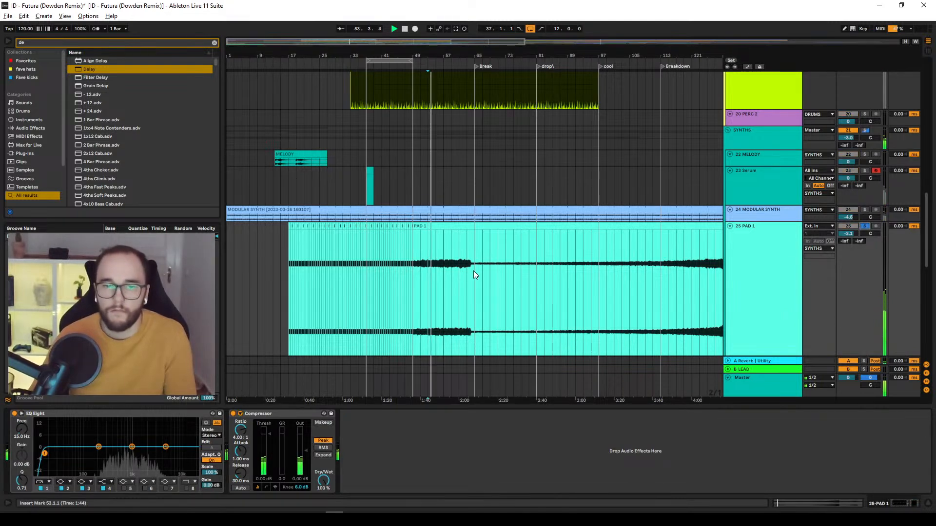
click(467, 266)
key(space)
key(space)
scroll(487, 285, down, 3)
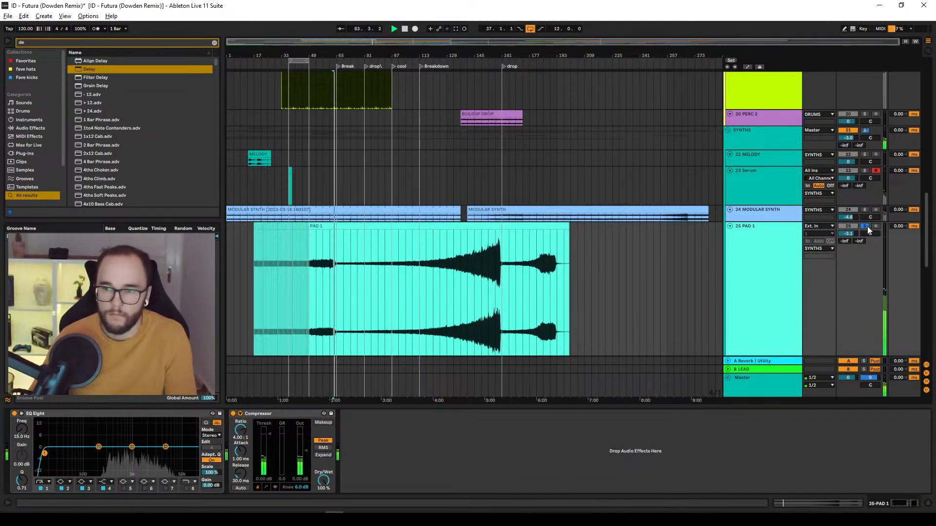
click(865, 226)
Play the arrangement from bar 153 and look over the synth and FX tracks leading into the second drop.
click(487, 262)
scroll(493, 265, up, 4)
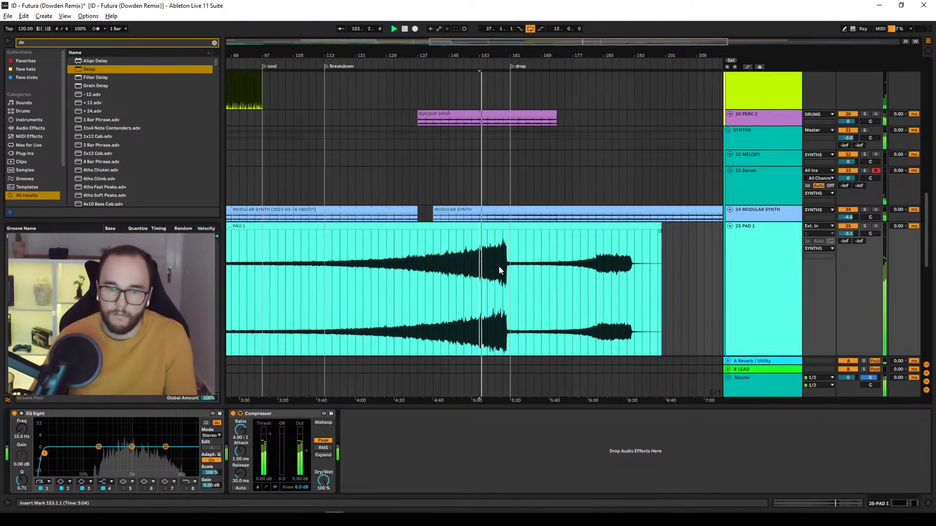
scroll(493, 266, down, 2)
scroll(490, 268, up, 2)
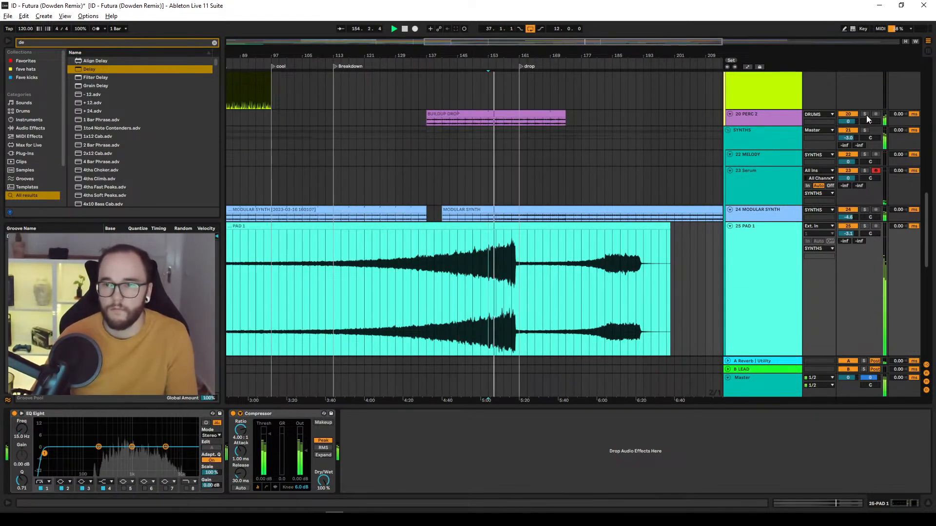
scroll(548, 284, down, 8)
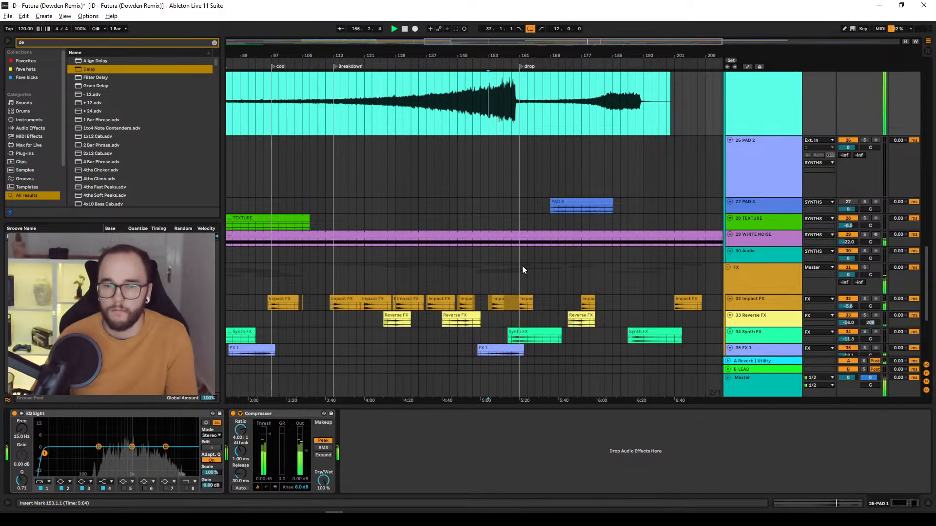
scroll(498, 209, down, 5)
scroll(490, 213, up, 3)
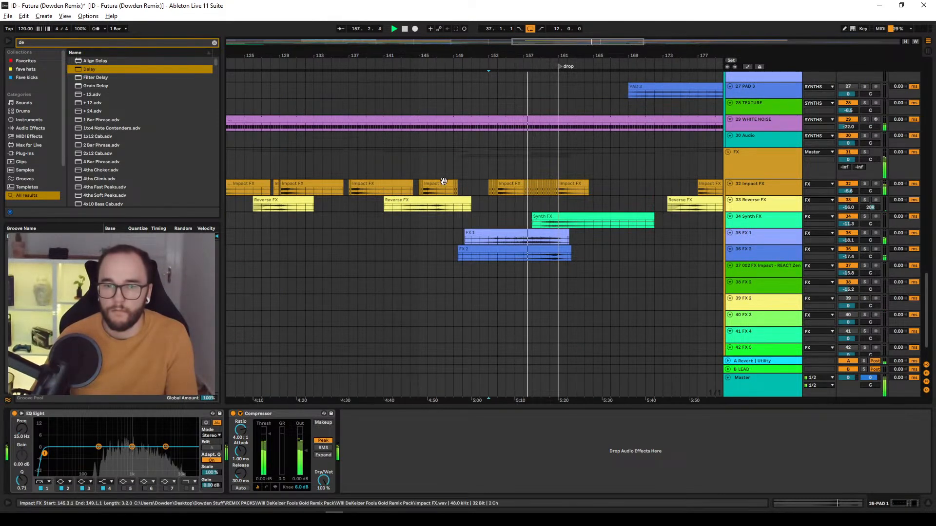
Play the FX section from bars 129 and 153 to check the Impact FX clips around the breakdown.
click(284, 174)
key(space)
key(space)
scroll(362, 188, down, 3)
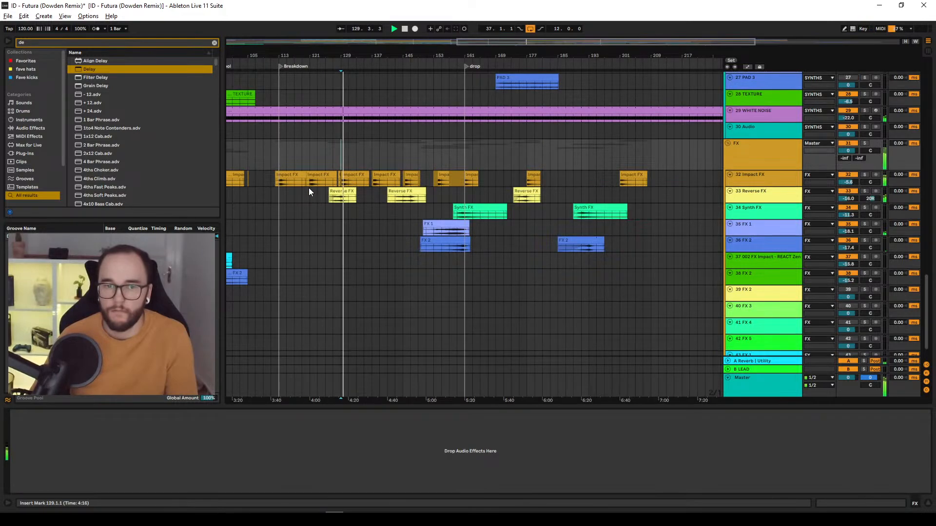
click(433, 160)
key(space)
key(space)
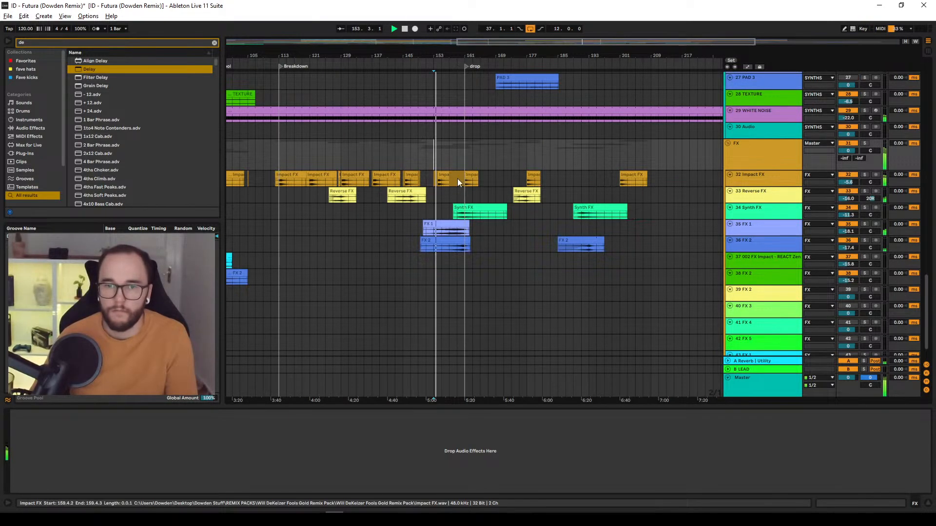
scroll(457, 178, up, 5)
scroll(461, 180, down, 3)
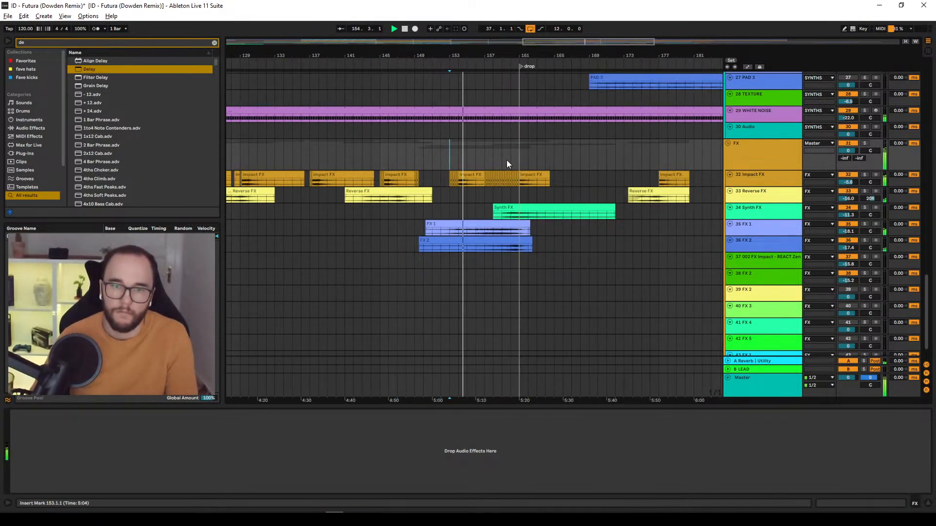
Delete the Impact FX clip that starts at 161.1.1 on the drop.
click(522, 163)
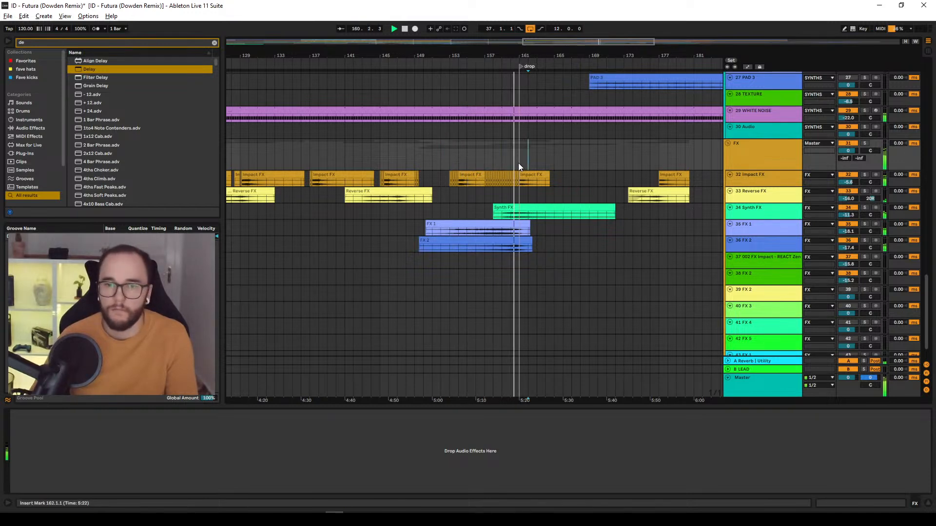
click(526, 174)
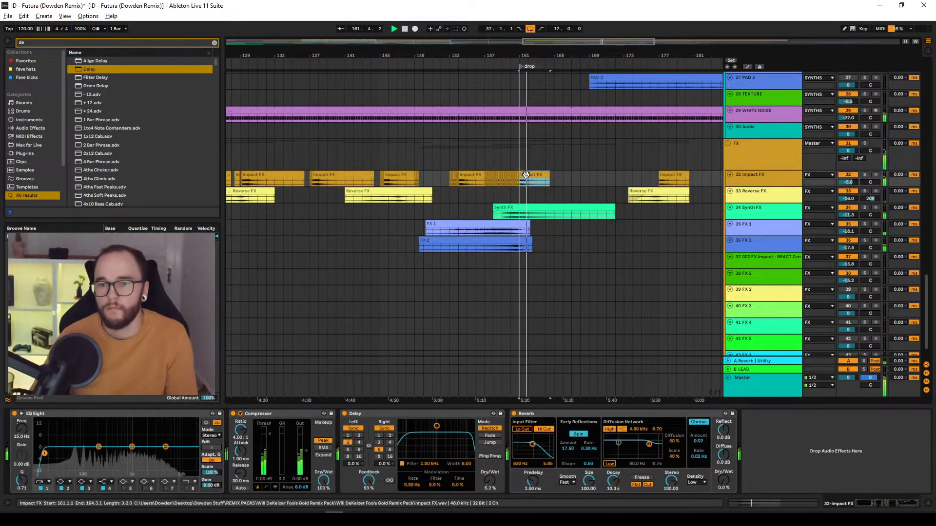
key(Delete)
scroll(448, 175, down, 3)
scroll(448, 176, left, 2)
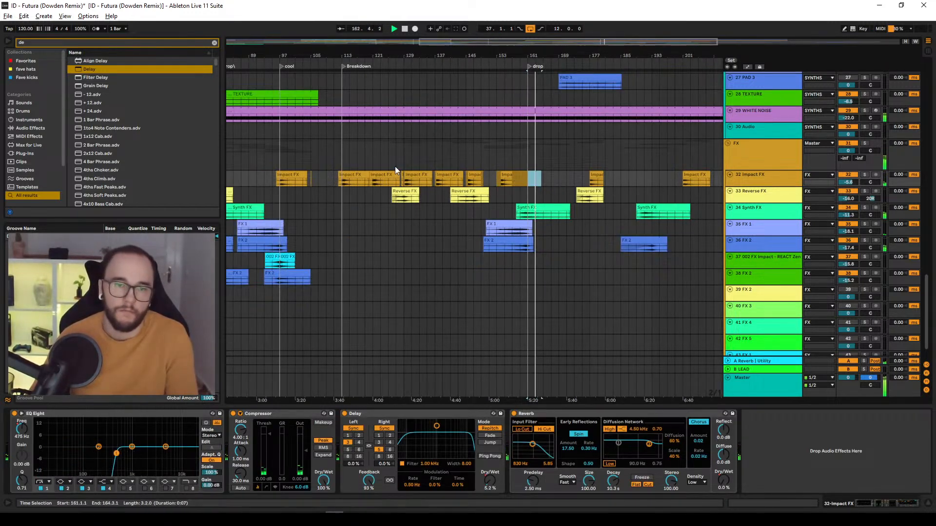
Play the arrangement from bars 77 and 57 and check the PAD 1 and PAD 2 parts around the break.
scroll(385, 165, down, 3)
click(358, 170)
scroll(355, 180, up, 8)
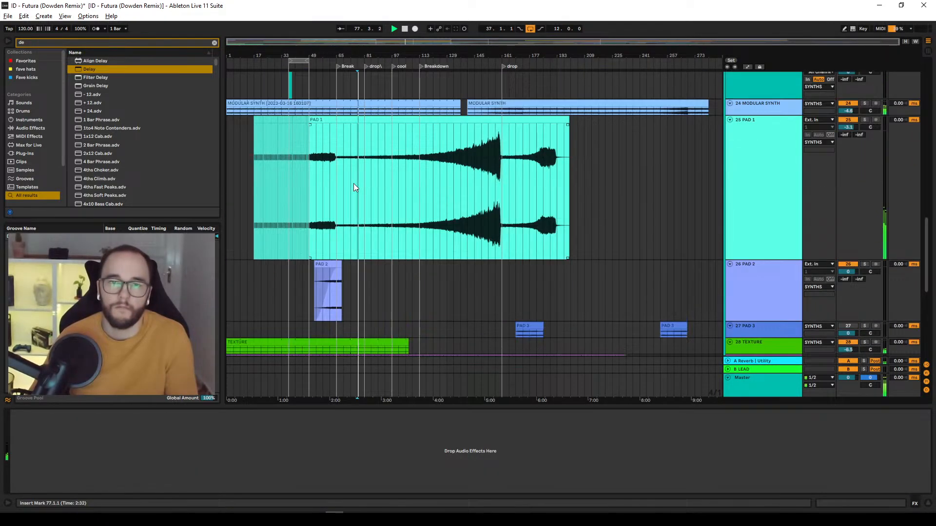
scroll(353, 183, up, 3)
click(322, 142)
key(space)
key(space)
scroll(331, 183, up, 3)
scroll(332, 183, down, 8)
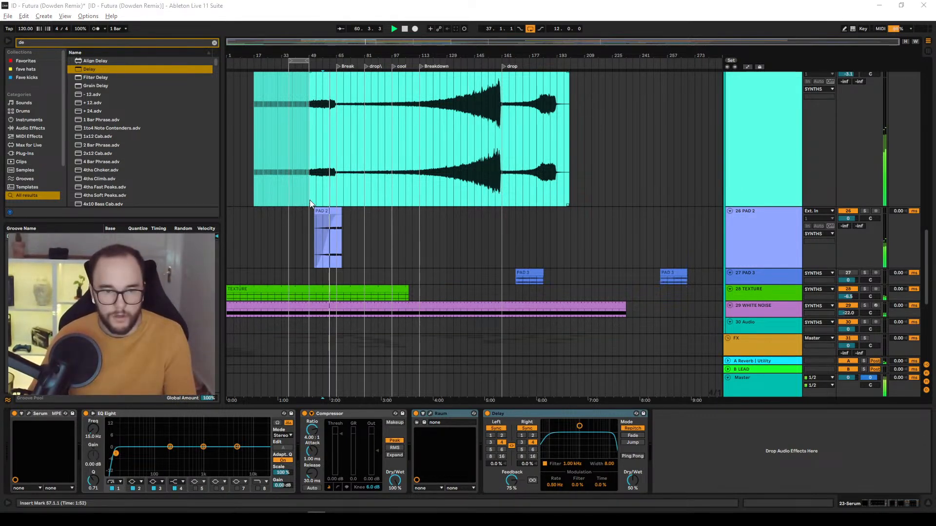
Place the insert mark at 53.3.1 on the 26 PAD 2 track and stop playback.
scroll(309, 200, up, 3)
click(402, 224)
scroll(442, 239, down, 2)
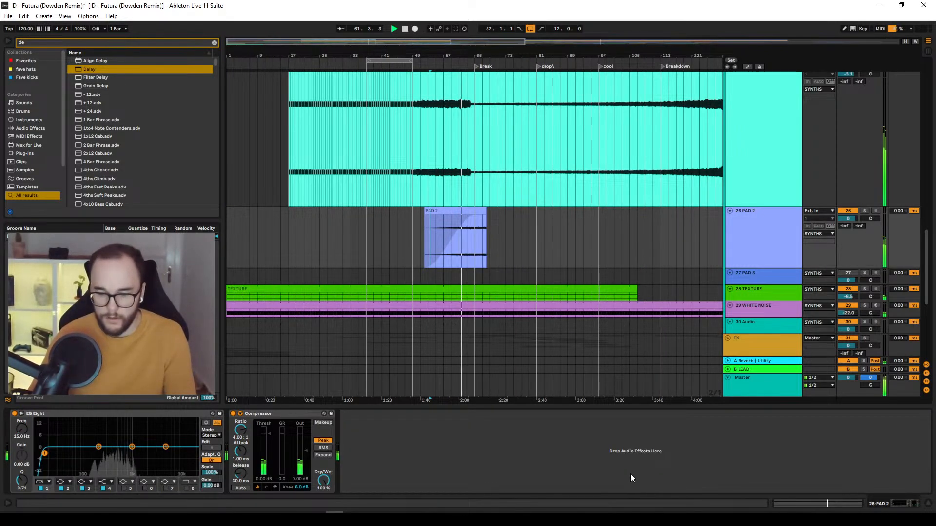
scroll(643, 232, down, 2)
key(space)
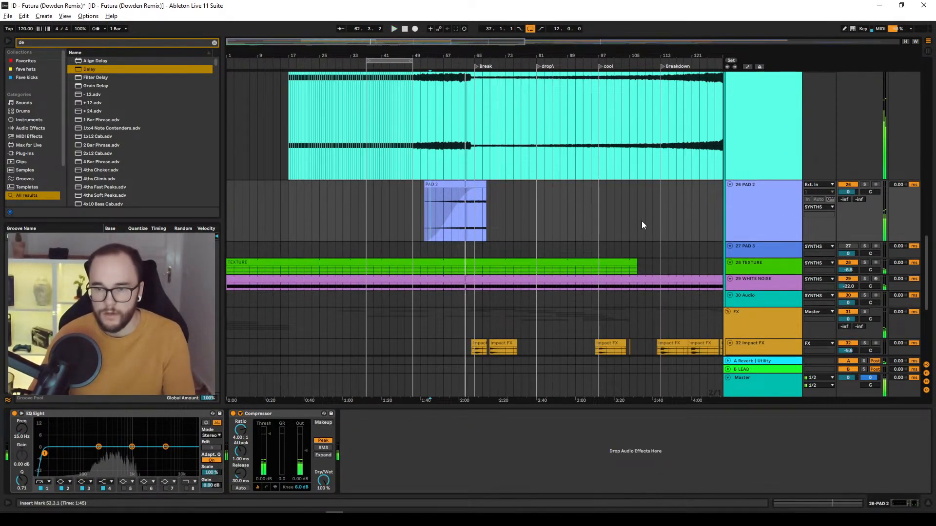
Move Delay ahead of Raum on 23 Serum, set its Dry/Wet to 40% and check Raum's settings.
scroll(642, 221, down, 3)
scroll(658, 258, up, 8)
scroll(680, 294, up, 4)
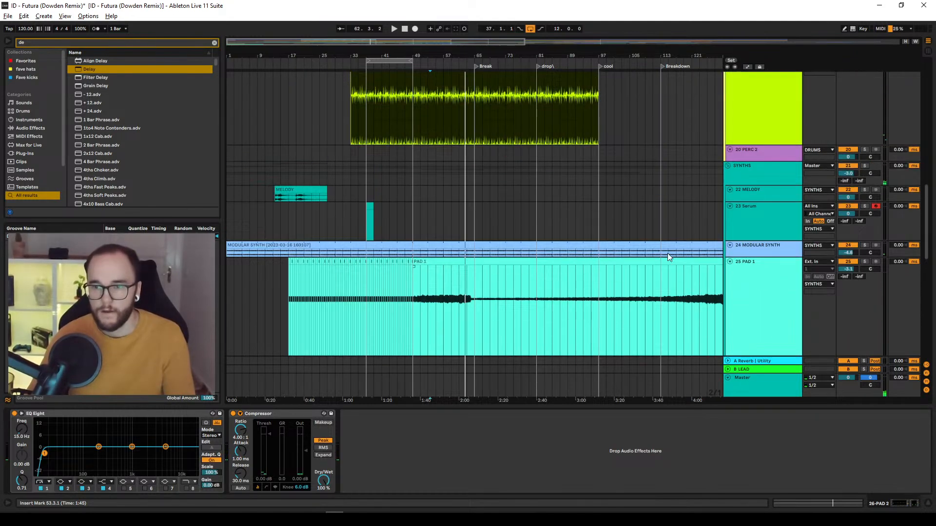
click(762, 236)
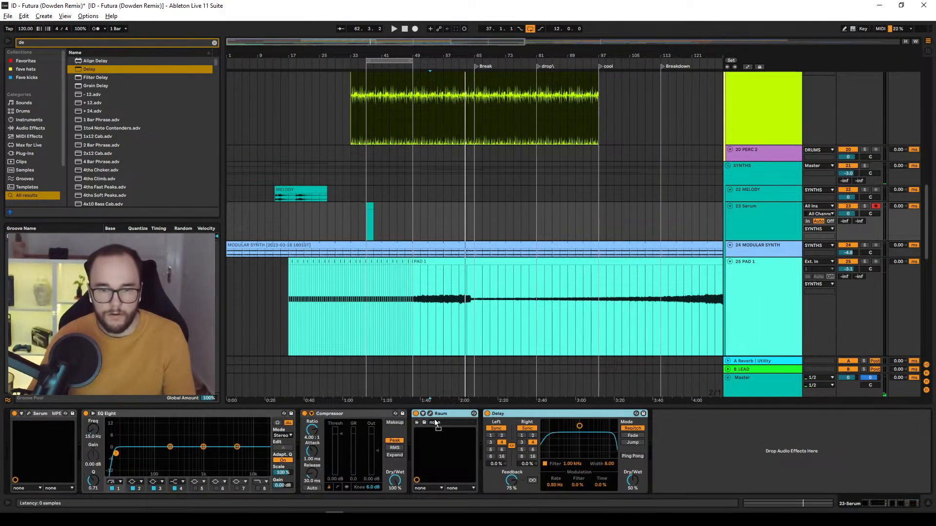
drag(594, 412, 428, 430)
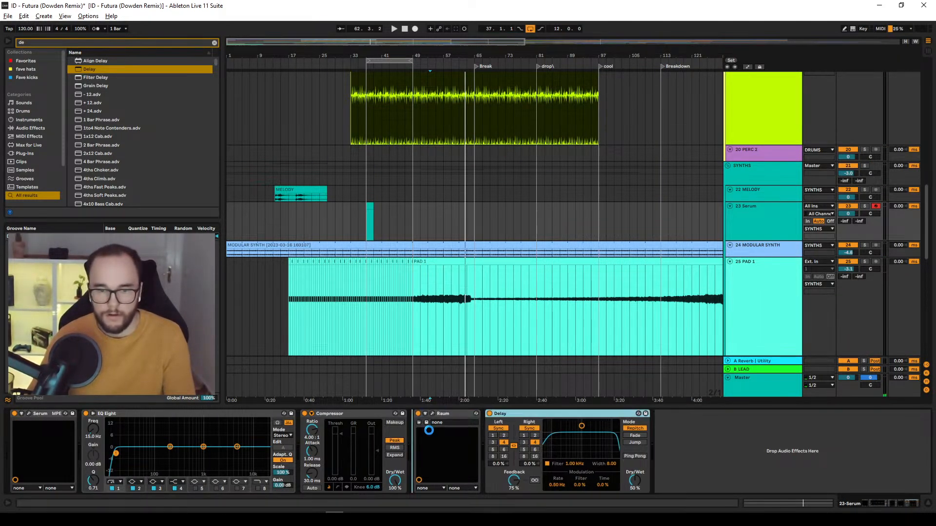
drag(562, 480, 562, 489)
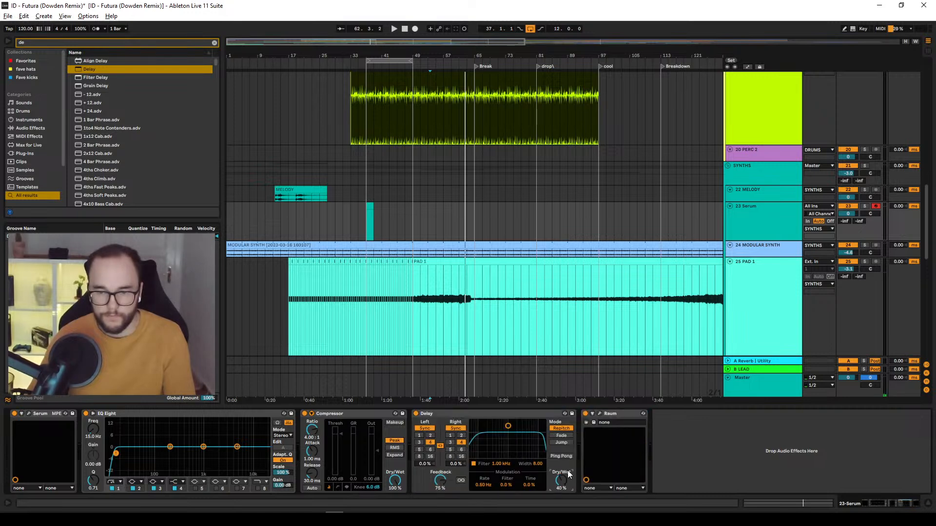
click(594, 422)
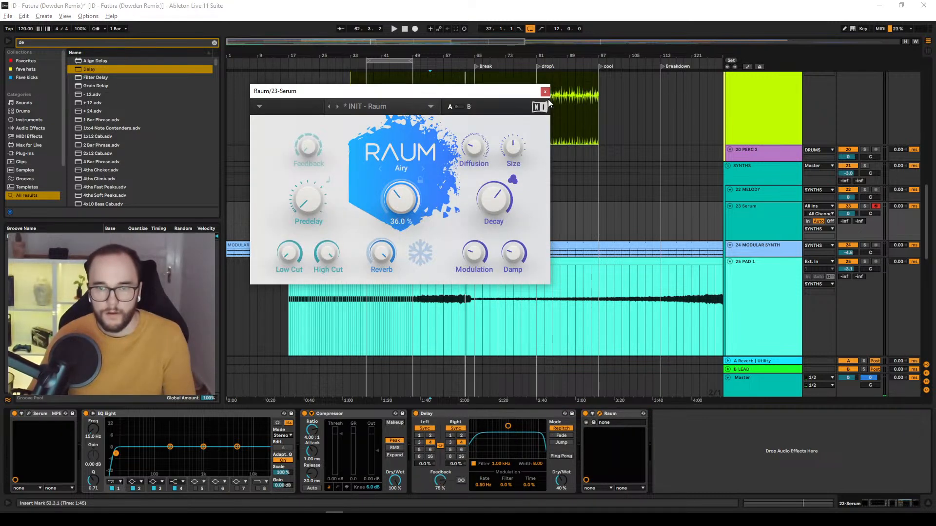
click(545, 93)
Reset the Serum plugin on 23 Serum to its Init preset and play a few test notes.
click(29, 414)
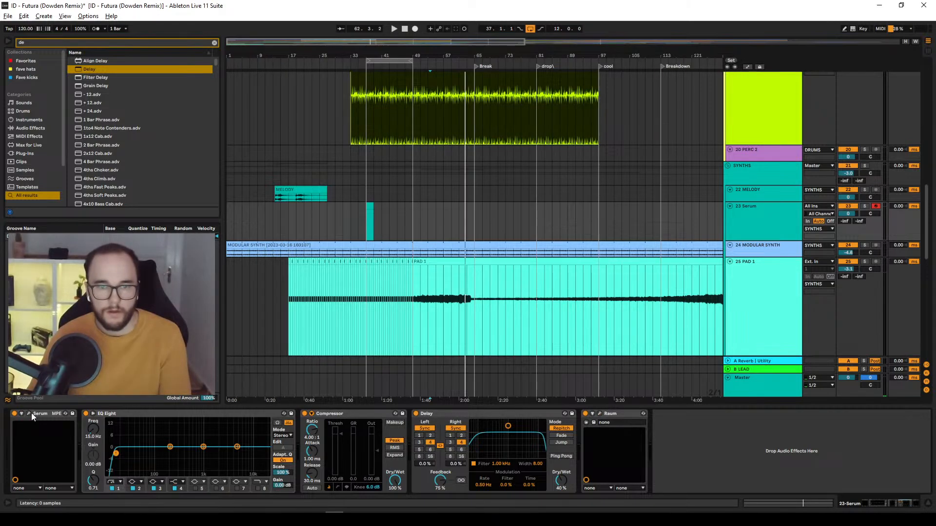
click(553, 65)
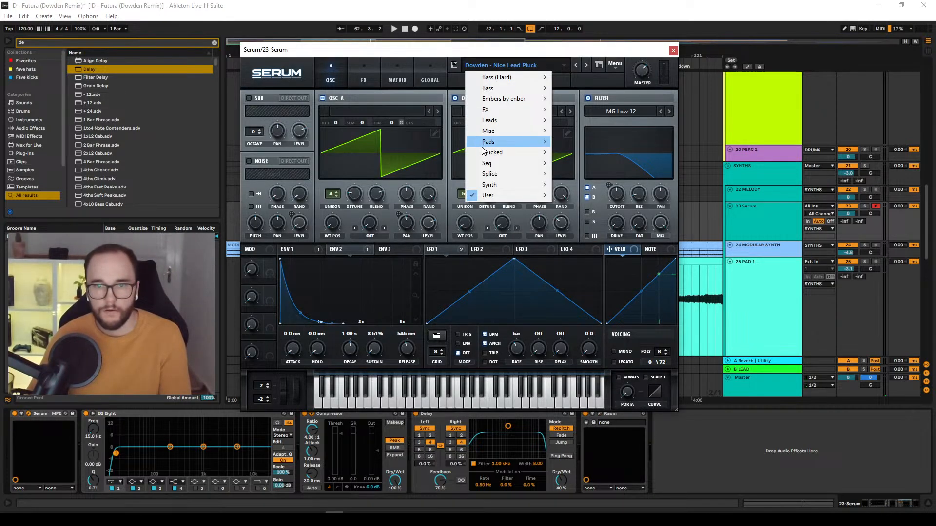
click(611, 64)
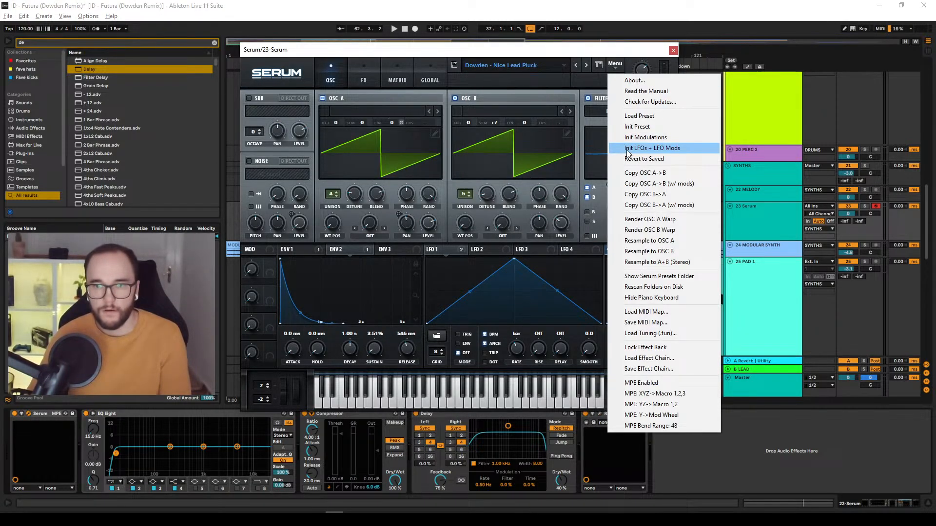
click(637, 126)
click(442, 395)
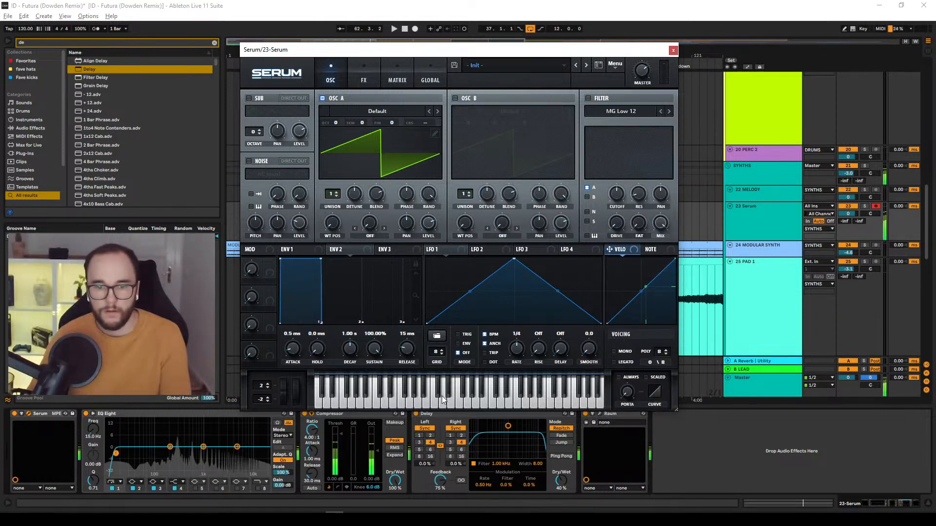
click(469, 402)
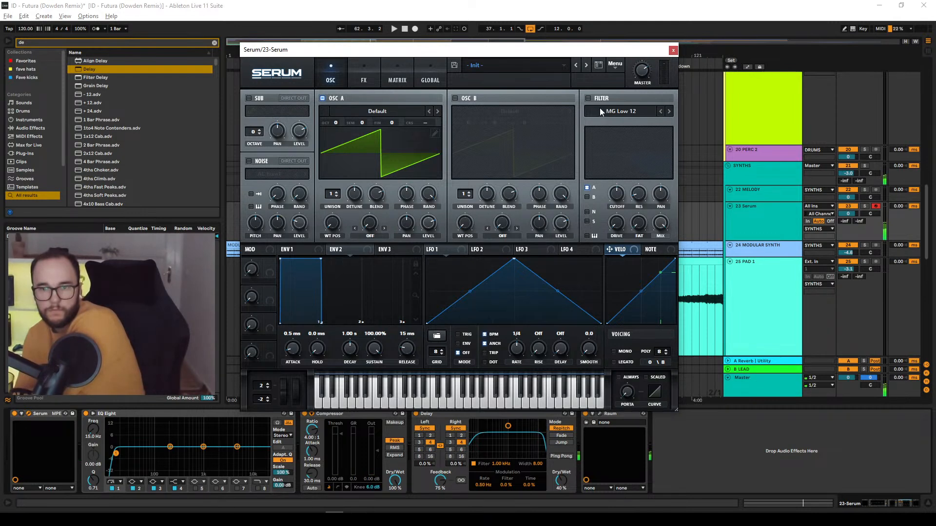
Enable Serum's MG Low 12 filter, raise its cutoff and close the plugin.
click(588, 98)
mouse_move(616, 194)
mouse_down()
mouse_move(616, 215)
mouse_move(622, 180)
mouse_up()
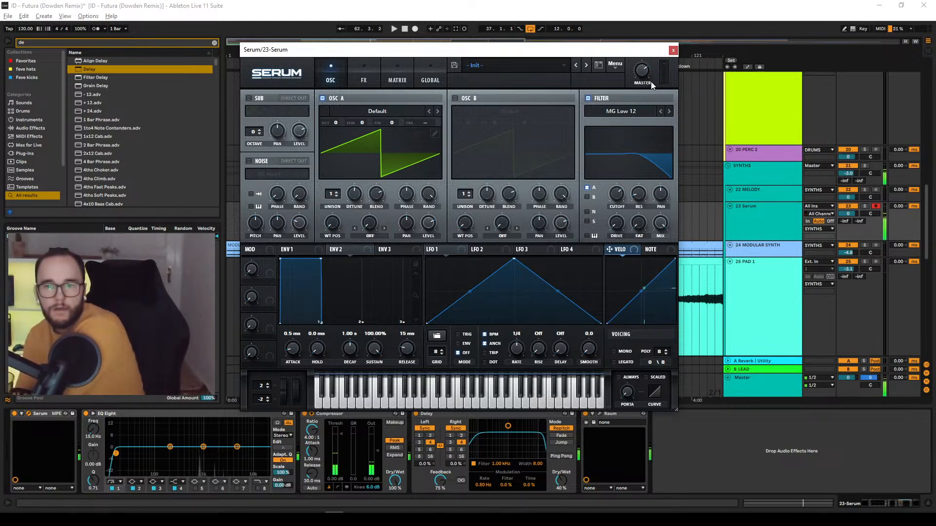
click(673, 50)
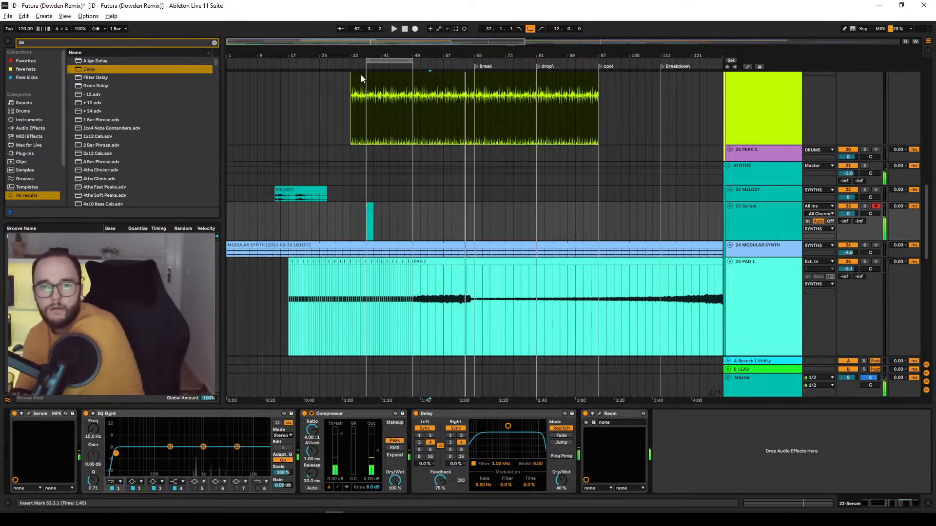
Play the arrangement from bars 53 and 65 to hear the Serum sound against the break and its Impact FX clips.
click(393, 30)
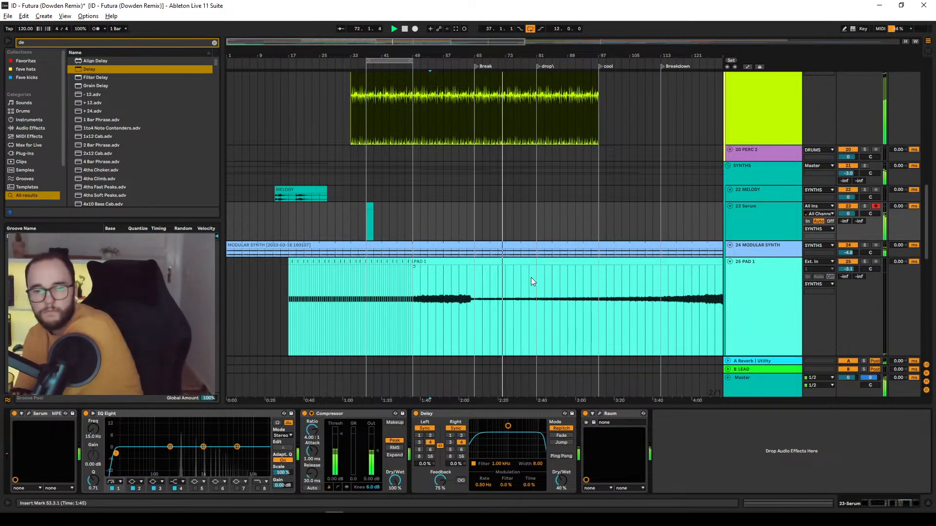
scroll(490, 306, down, 10)
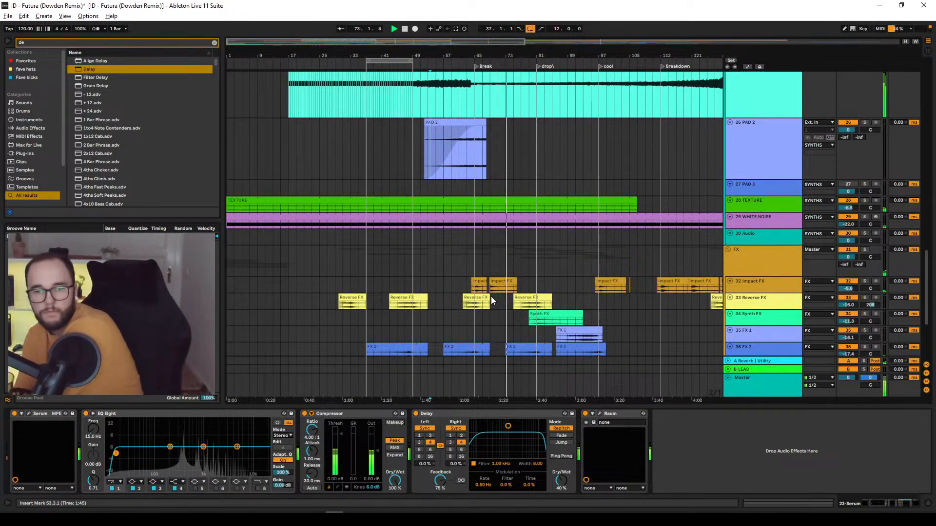
click(479, 290)
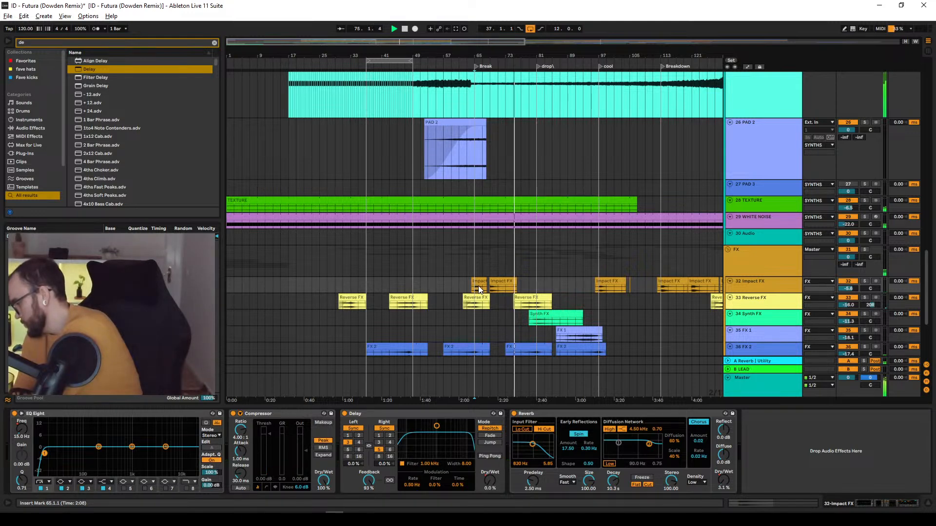
click(395, 28)
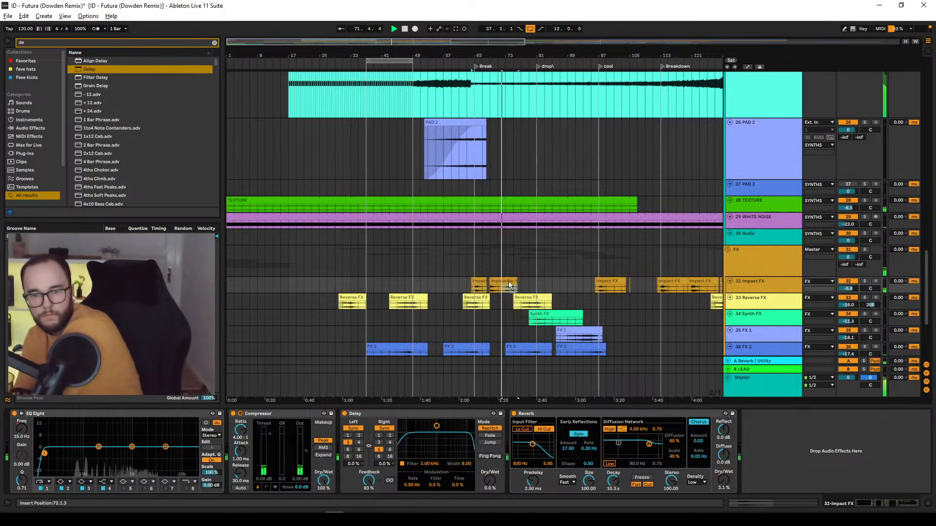
Remove the Impact FX clip at the start of the Break and play the arrangement from bar 41.
drag(509, 282, 508, 282)
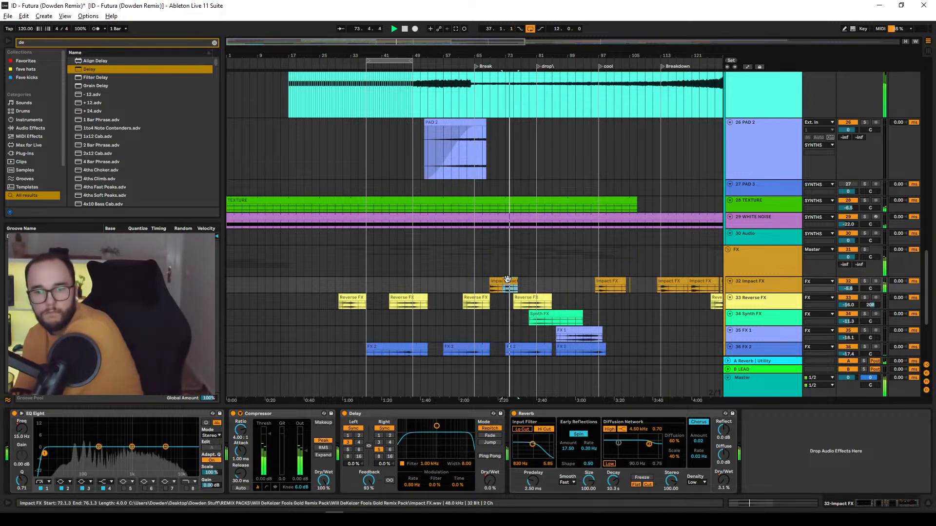
click(498, 283)
key(space)
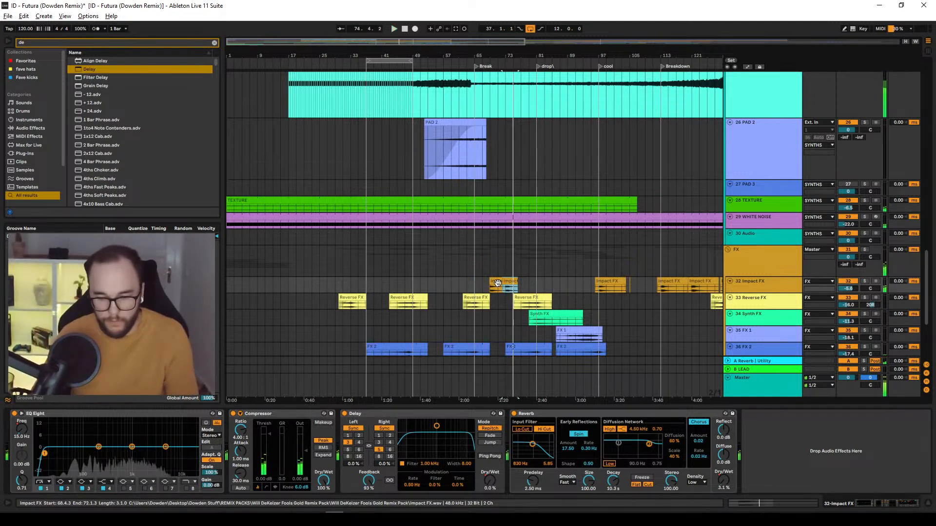
click(380, 263)
key(space)
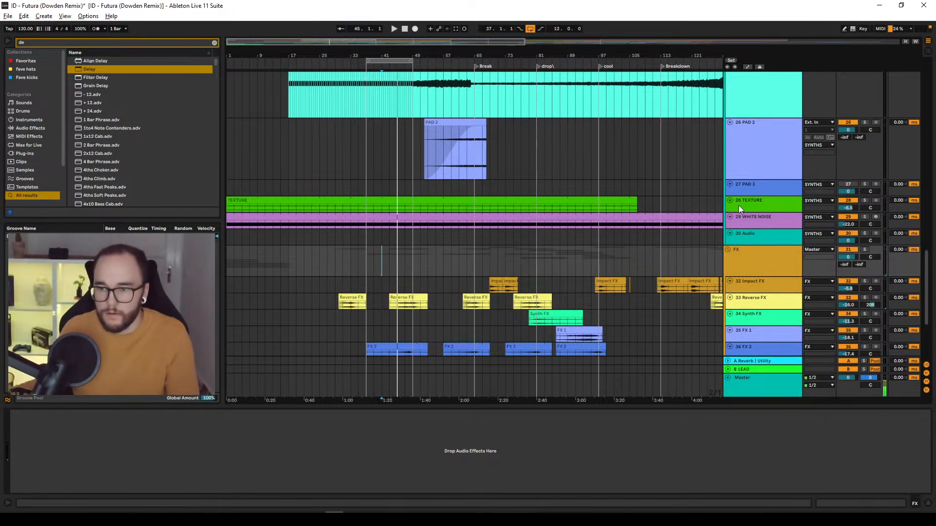
Step-enter four consecutive sixteenth notes in the 23 Serum clip from 1.1.1, starting on G#3 and ending with D#3 and F3.
scroll(724, 205, up, 6)
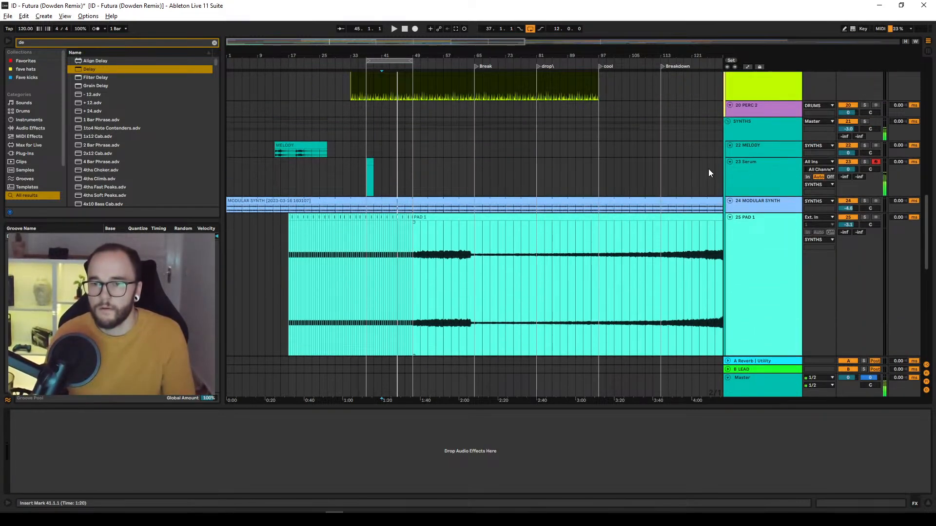
scroll(365, 170, up, 5)
double_click(373, 162)
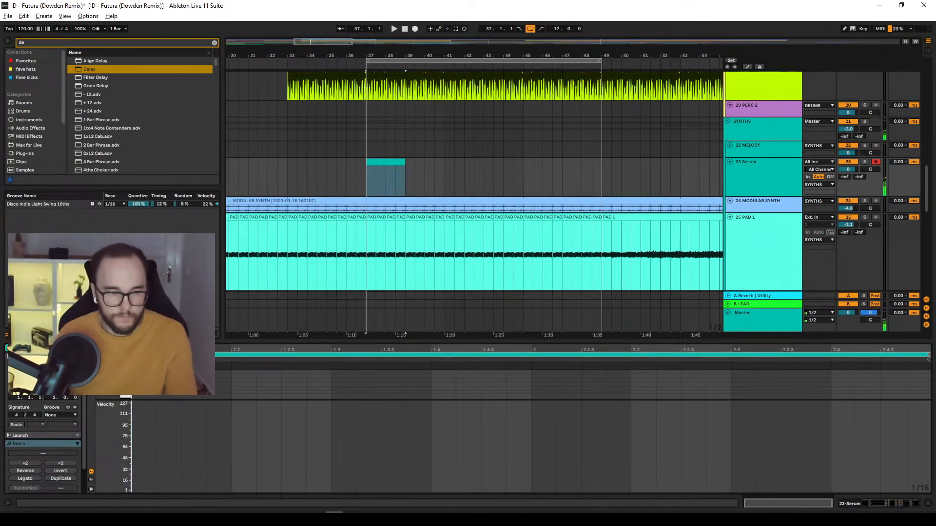
drag(390, 342, 390, 40)
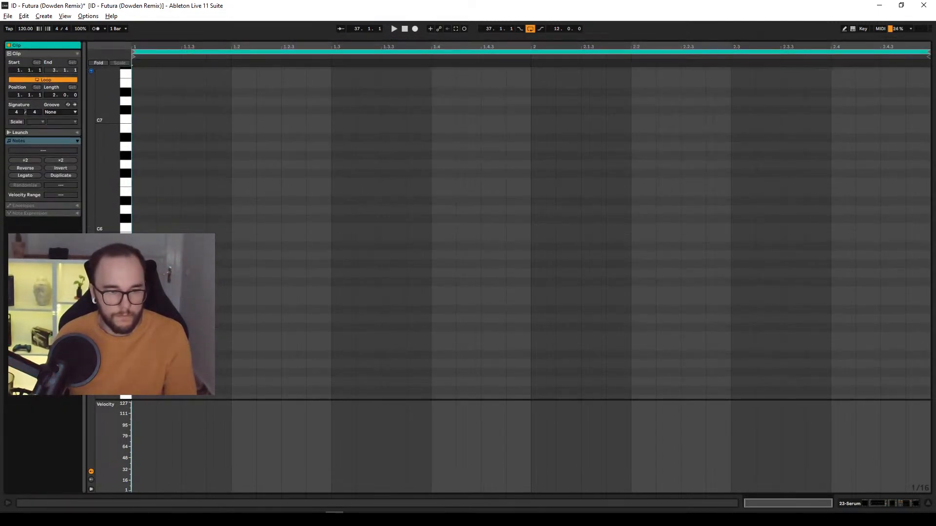
scroll(390, 195, down, 3)
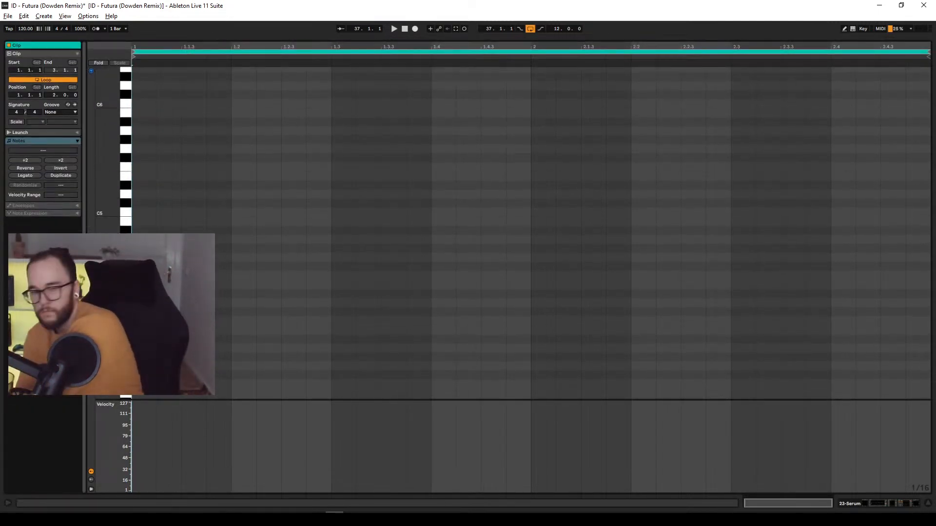
double_click(148, 357)
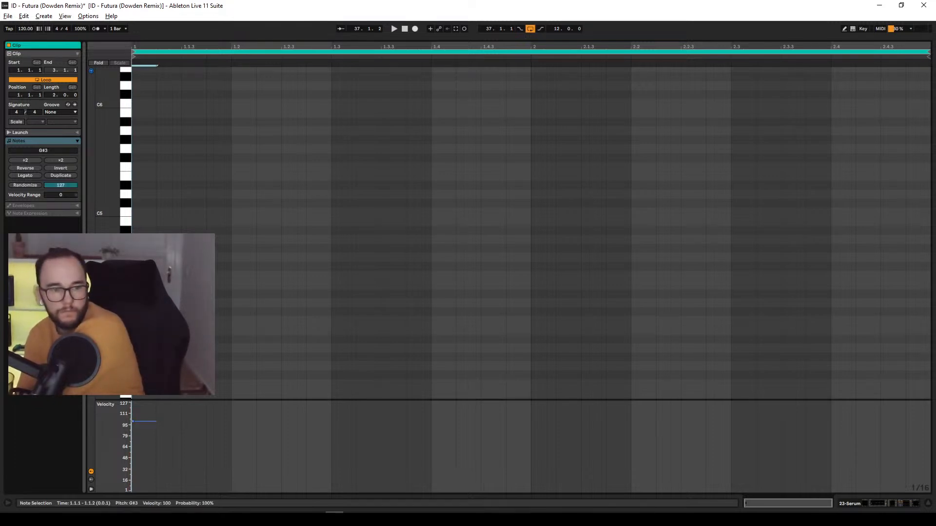
scroll(148, 358, down, 4)
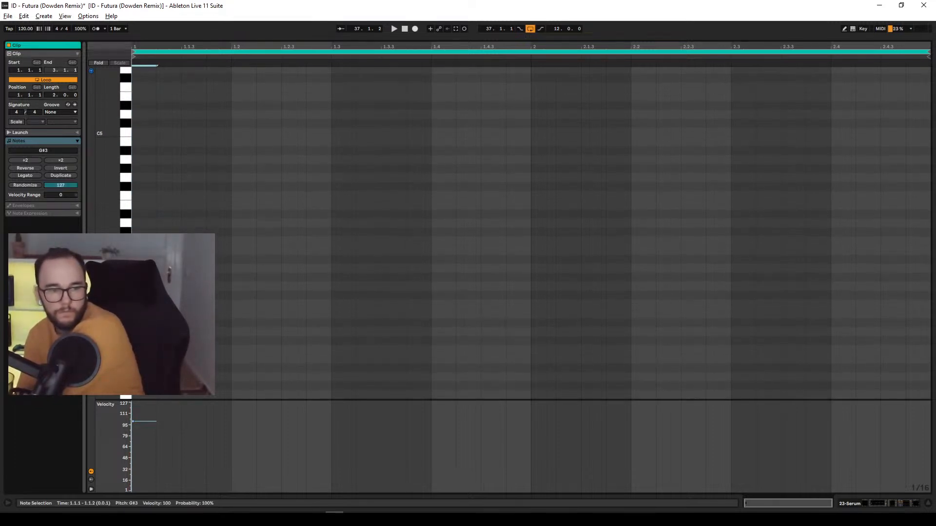
key(Right)
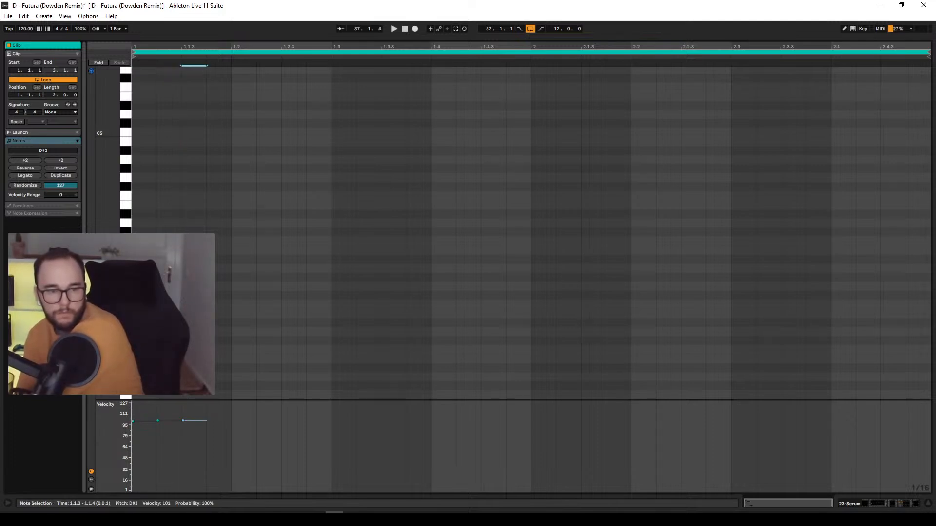
key(Right)
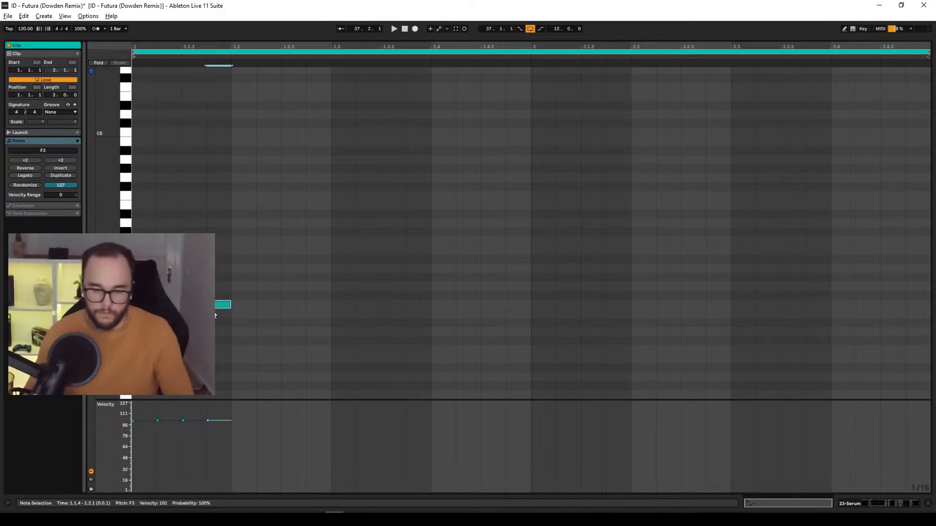
Solo 23 Serum, play back its new note pattern and review the clip's notes and device chain.
key(space)
key(space)
key(shift+Tab)
scroll(761, 136, up, 3)
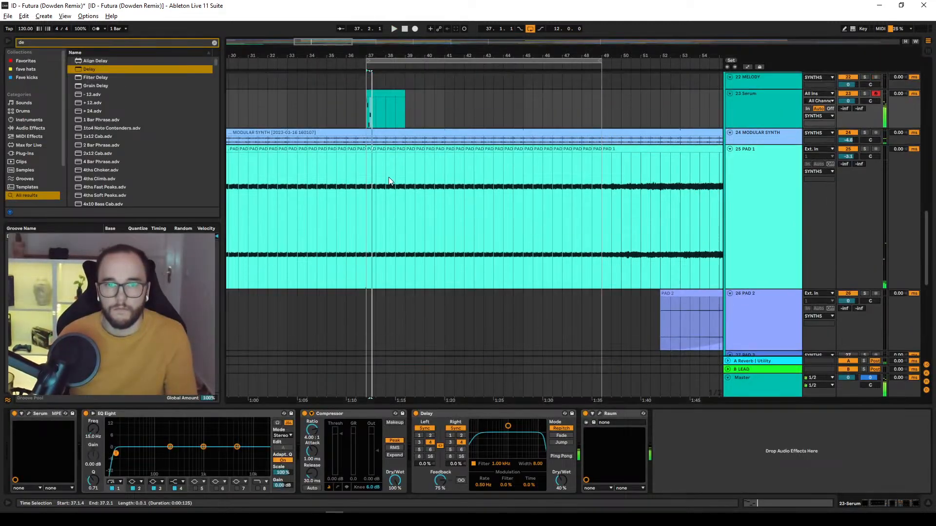
click(762, 135)
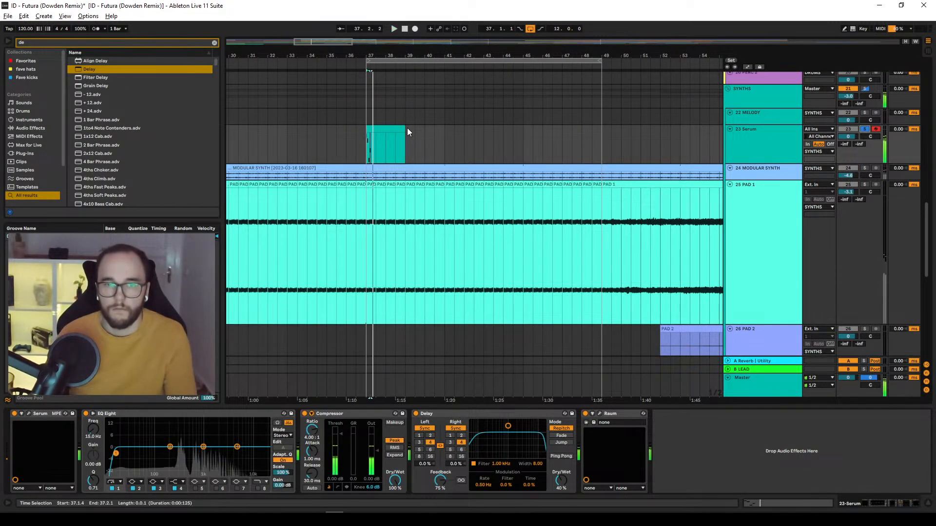
double_click(391, 127)
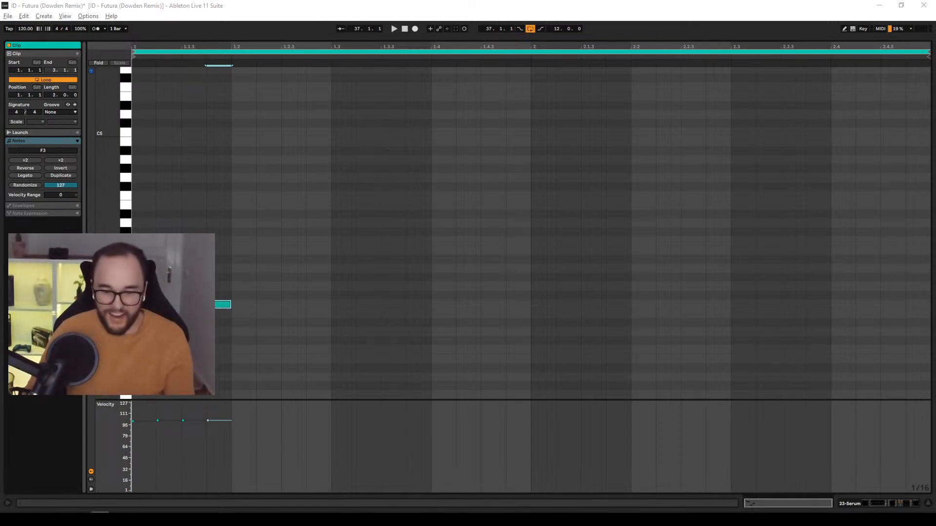
click(438, 121)
key(shift+Tab)
Solo the SHAKER track in the DRUMS group and listen to it from bar 37.
scroll(745, 223, up, 2)
scroll(745, 224, up, 6)
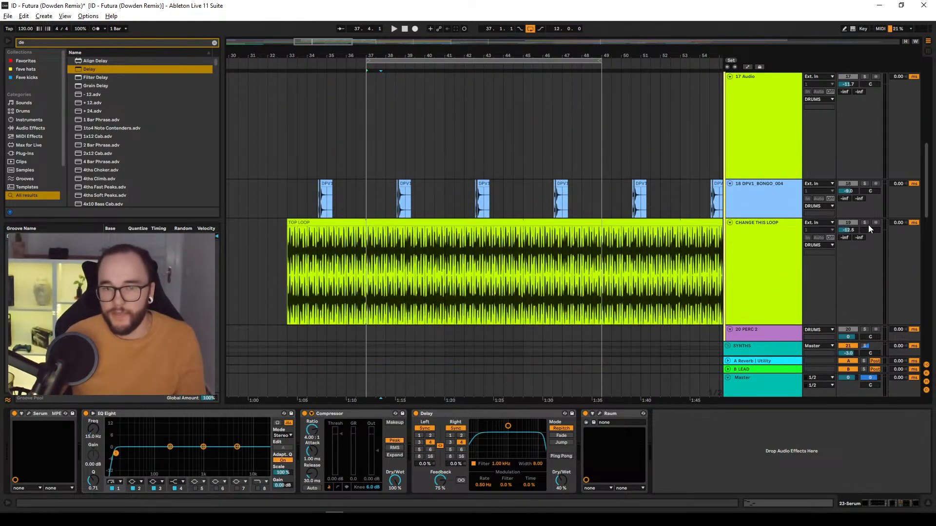
scroll(643, 268, up, 5)
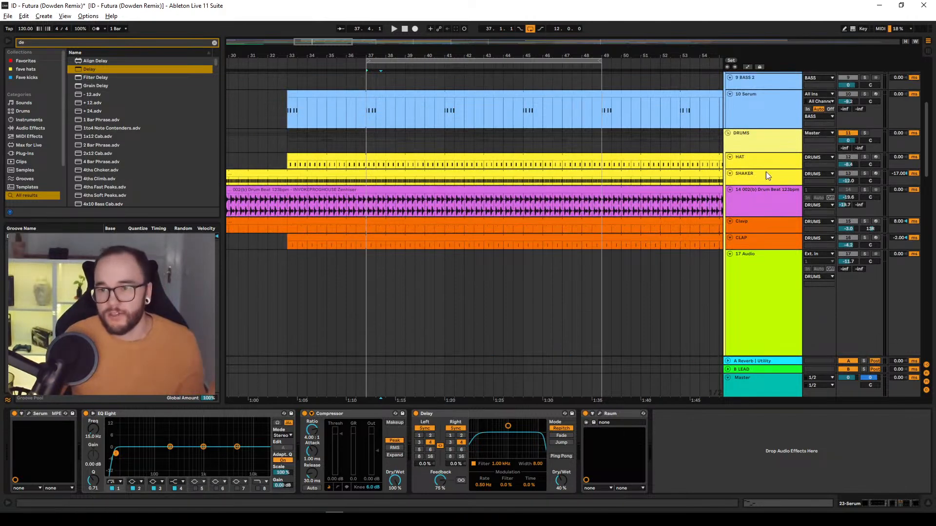
scroll(590, 253, down, 5)
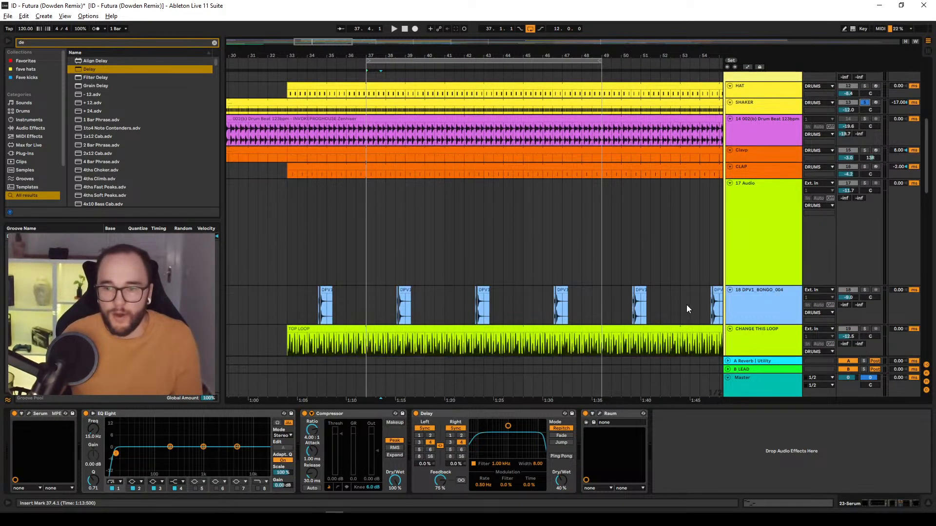
scroll(707, 287, up, 6)
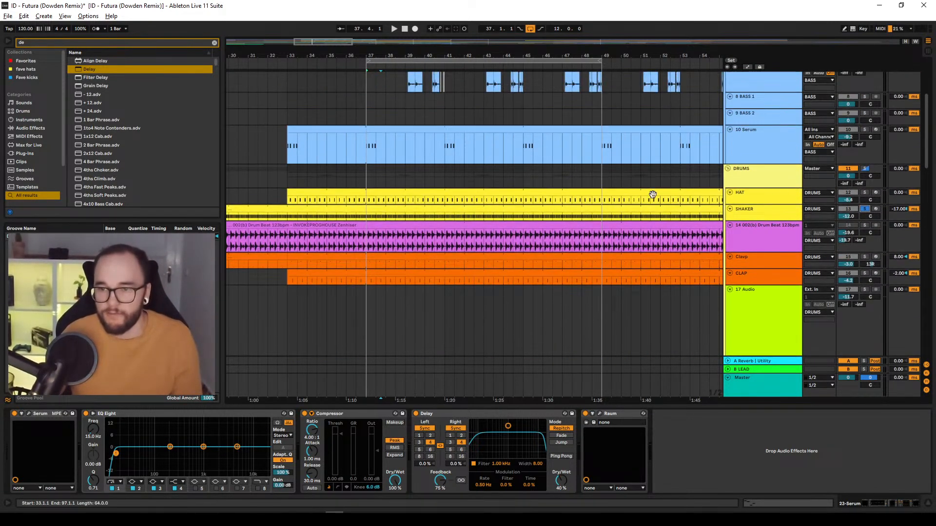
click(783, 209)
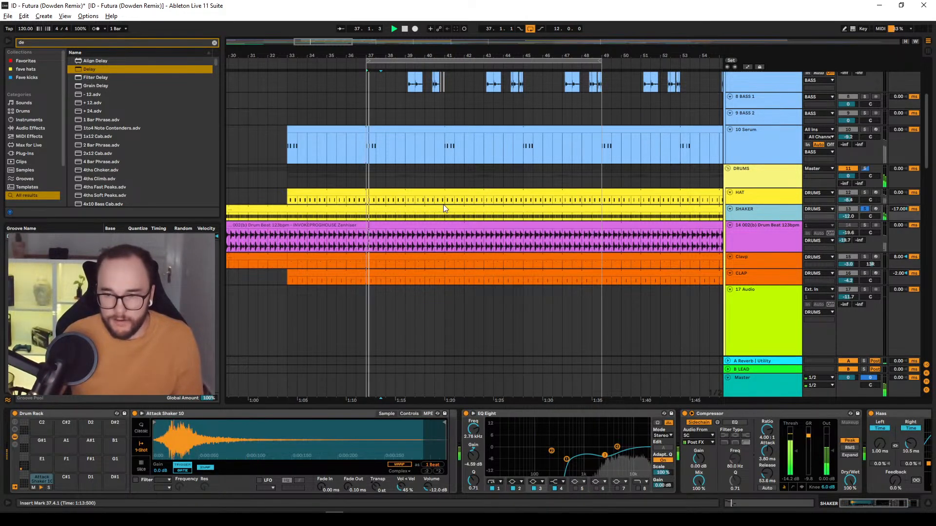
key(space)
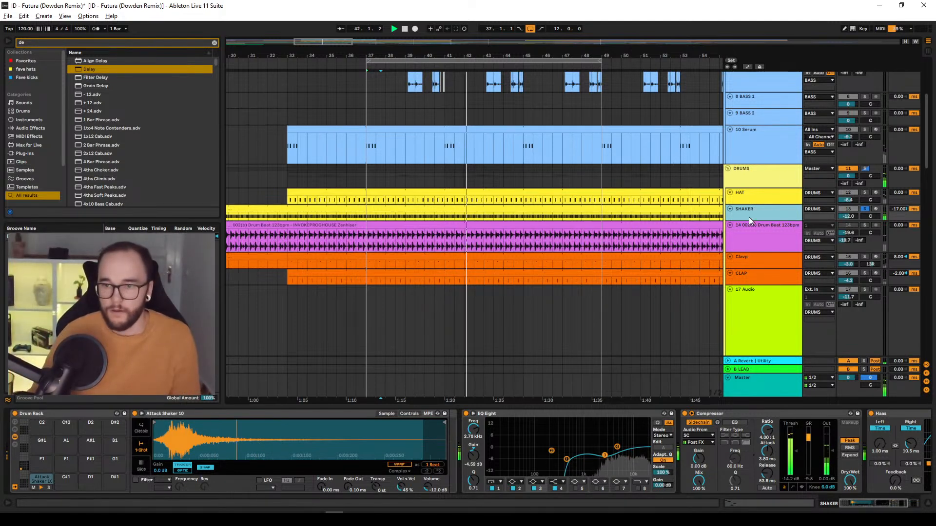
click(474, 239)
key(space)
Compare the SHAKER's sound with its sidechain Compressor bypassed and re-enabled during playback.
click(777, 210)
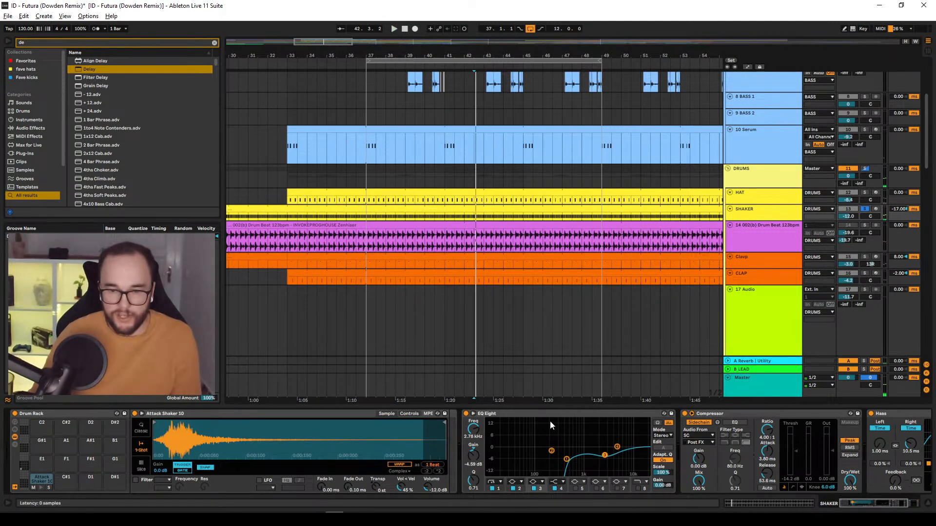
click(685, 414)
key(space)
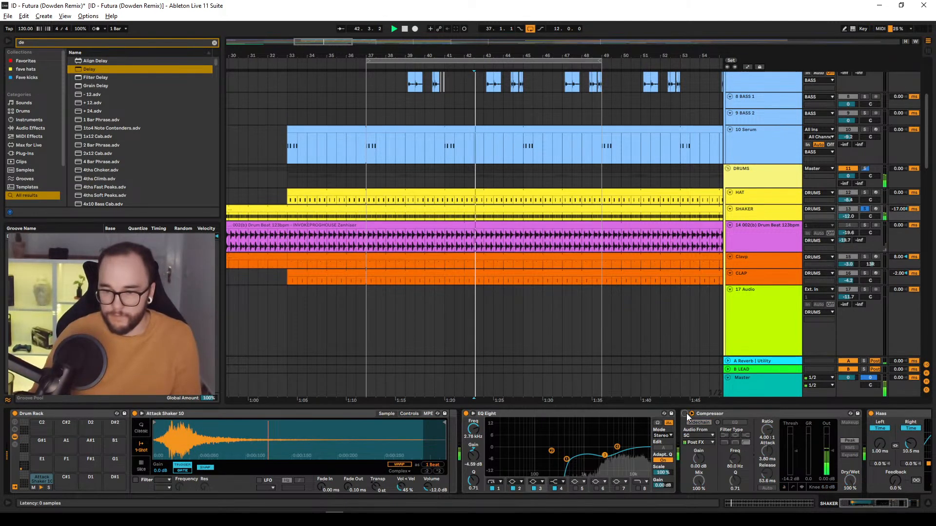
click(685, 414)
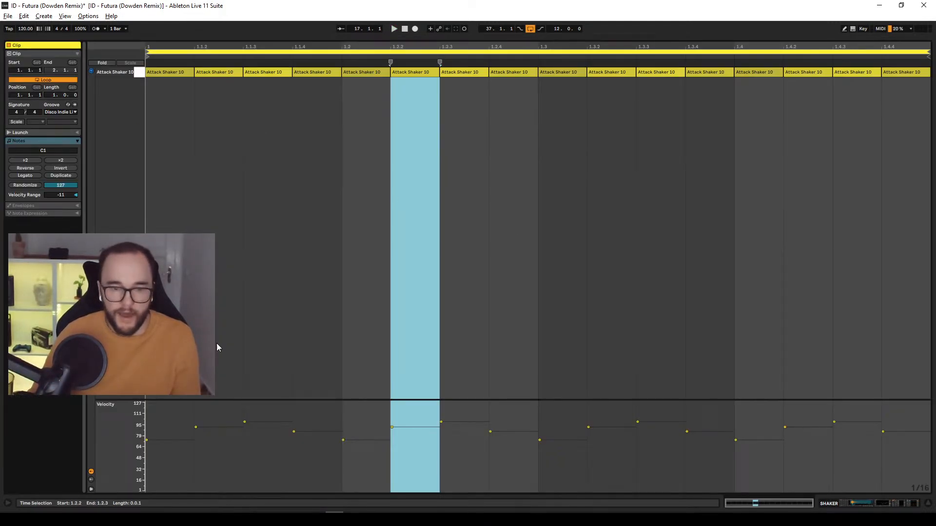
Examine the SHAKER clip's note velocities and its device chain through to the Haas delay.
click(694, 394)
click(864, 504)
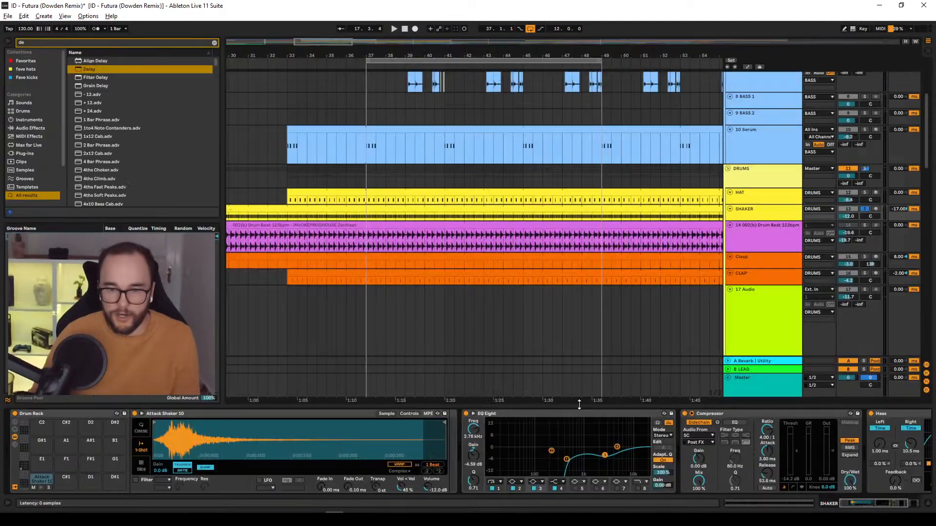
scroll(839, 451, right, 4)
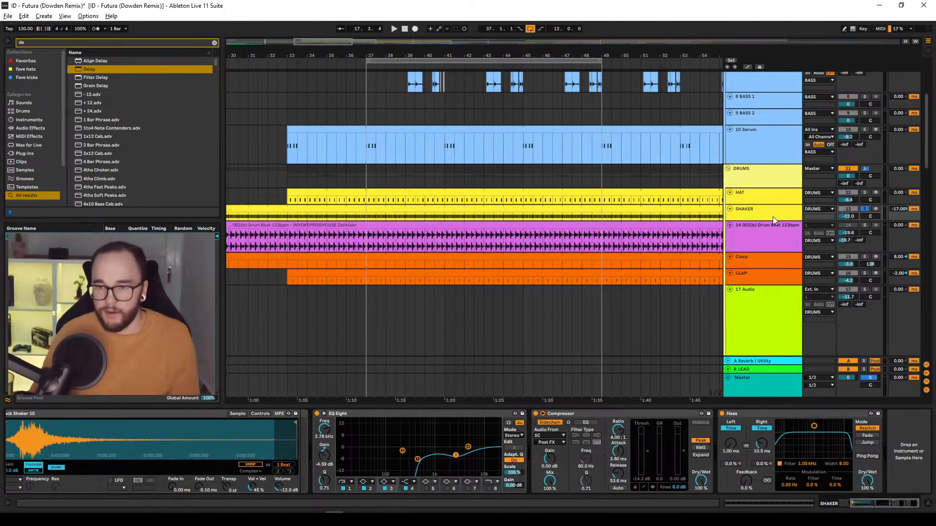
Solo the 14 002(b) Drum Beat 123bpm track and listen to it briefly.
scroll(783, 201, down, 1)
key(space)
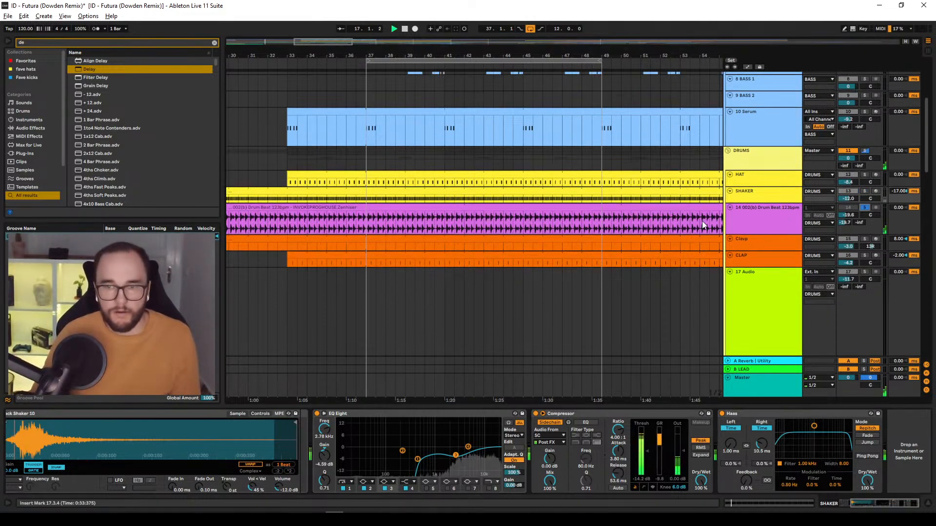
key(space)
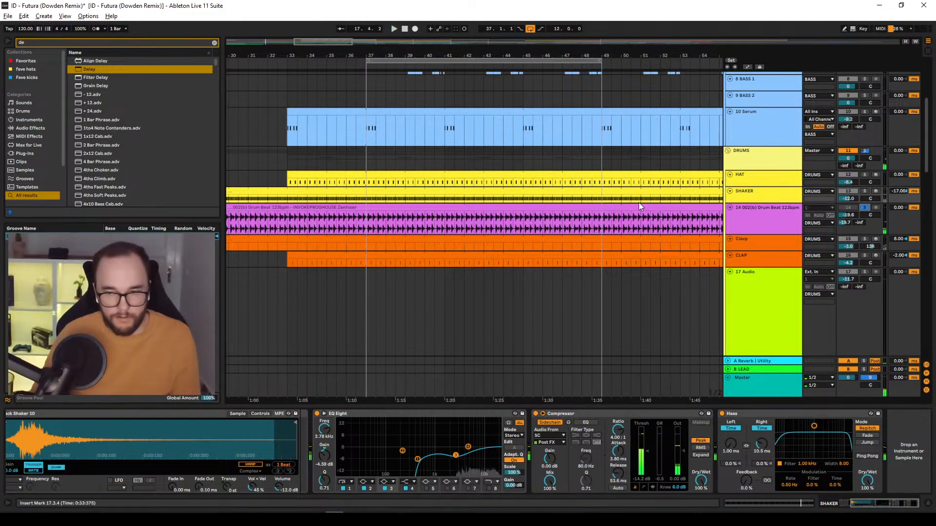
Solo the CHANGE THIS LOOP track and play its TOP LOOP clip from bar 33.
scroll(638, 203, down, 8)
scroll(664, 208, down, 4)
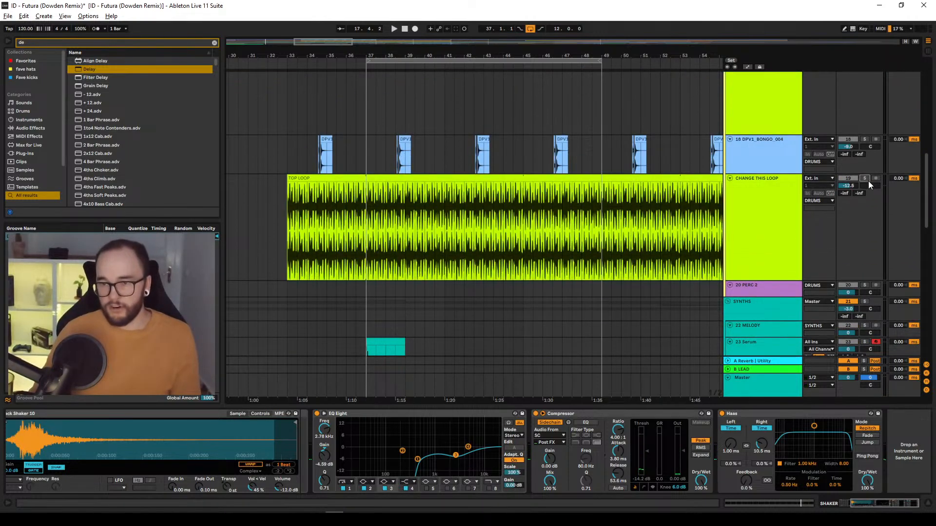
click(865, 179)
click(762, 197)
key(space)
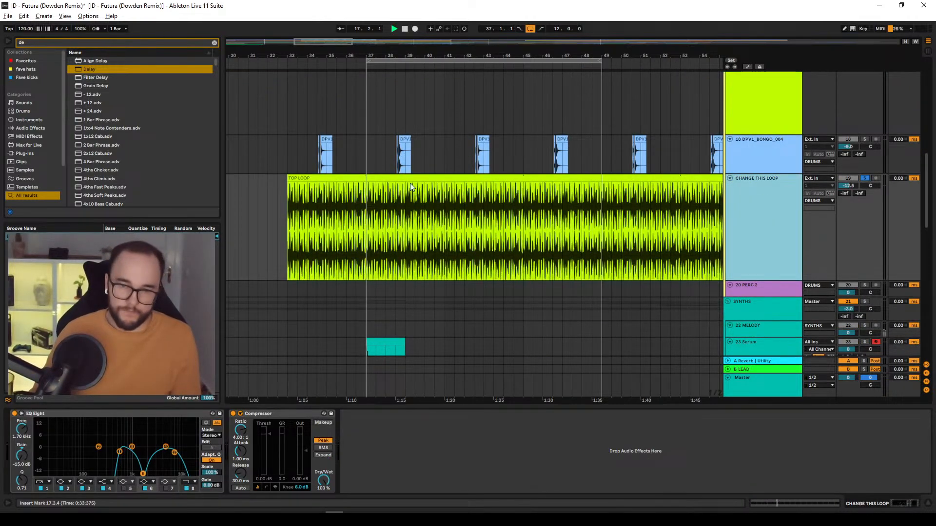
click(336, 215)
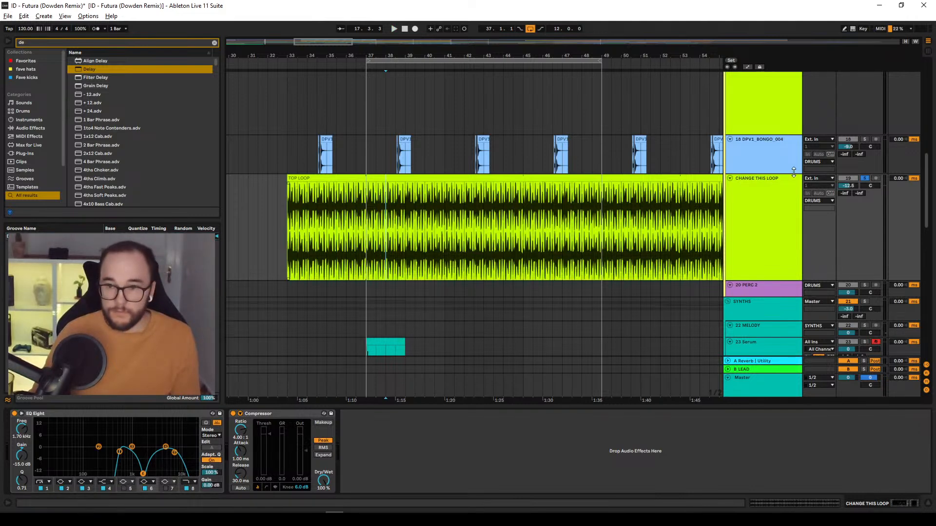
double_click(397, 201)
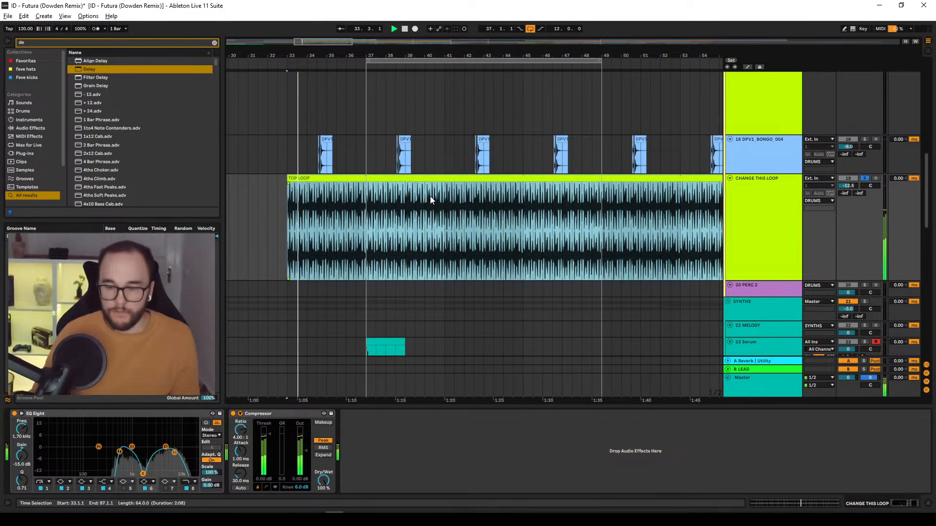
Try shifting the EQ Eight filter bands on CHANGE THIS LOOP during playback and undo the changes.
drag(120, 452, 199, 457)
key(ctrl+z)
key(ctrl+z)
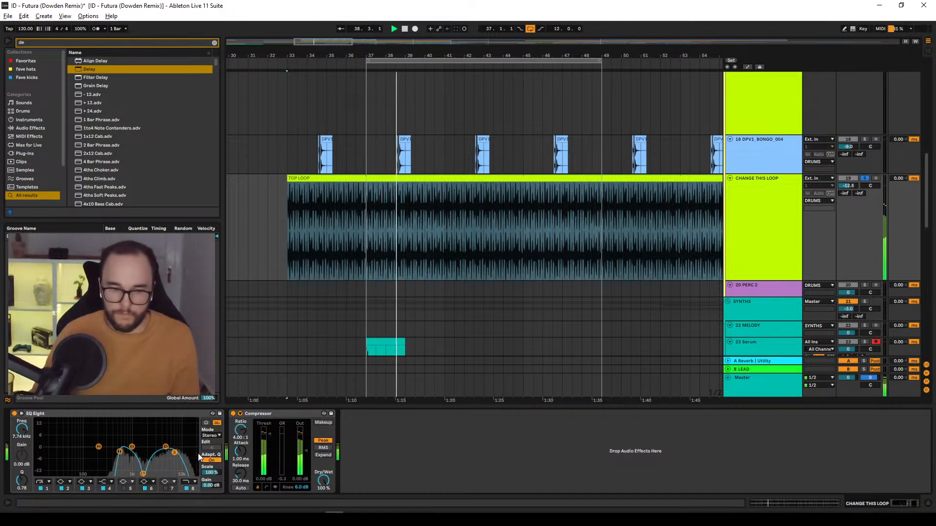
Stop playback and check the EQ Eight and Compressor settings on 18 DPV1_BONGO_004.
click(463, 160)
key(space)
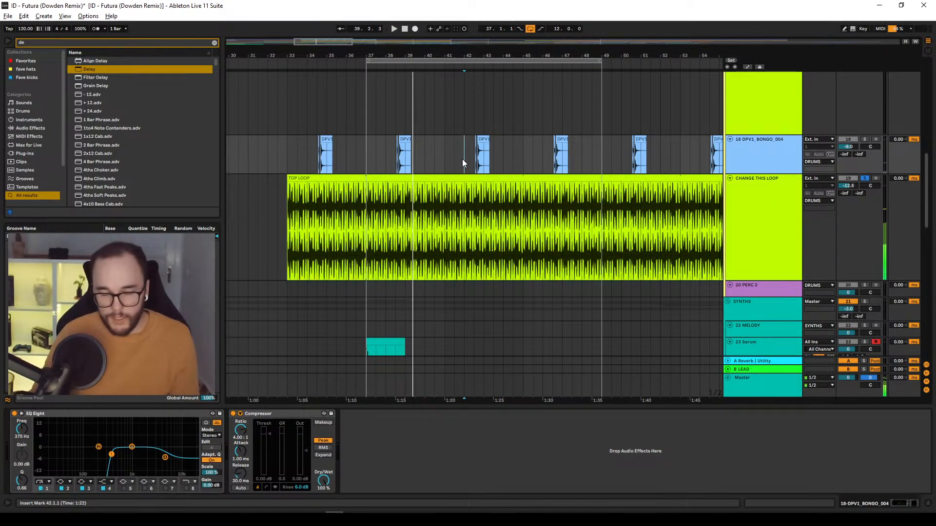
key(ctrl+alt+e)
key(ctrl+alt+e)
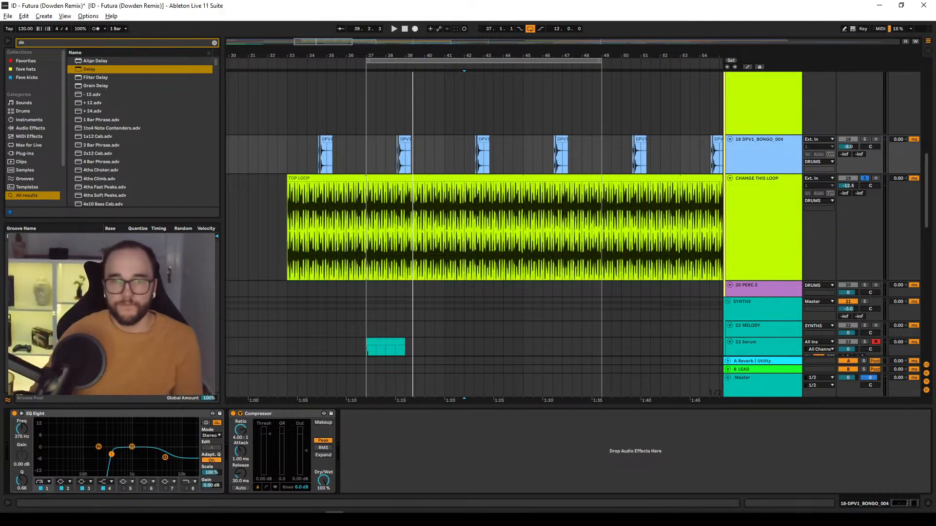
Return to the SYNTHS group and place the insert marker at bar 37 on 22 MELODY.
click(380, 177)
scroll(371, 234, down, 3)
click(364, 288)
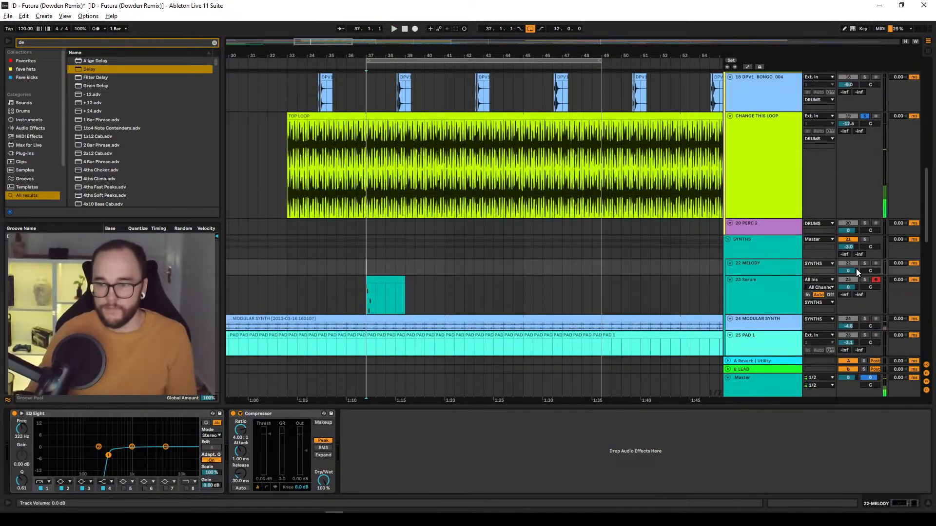
Turn off the solo on CHANGE THIS LOOP and play the full arrangement from bar 37.
click(762, 134)
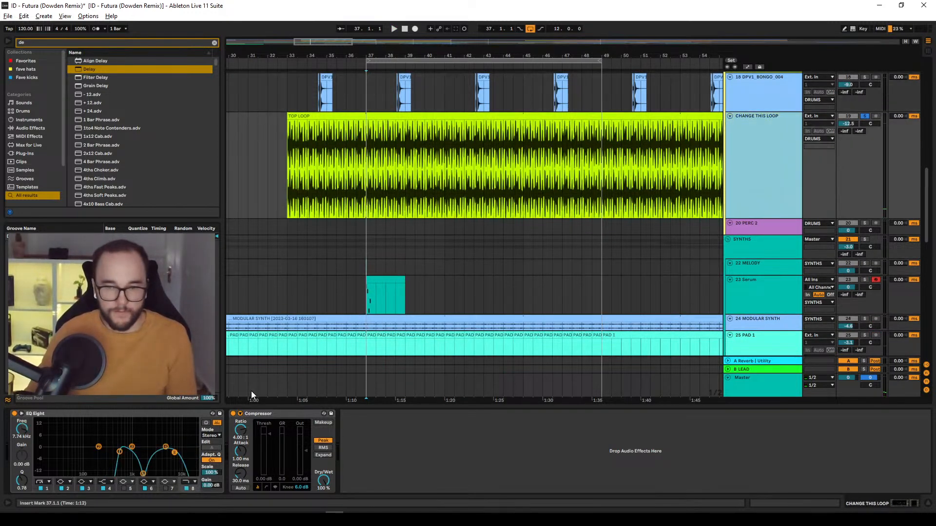
double_click(864, 222)
key(space)
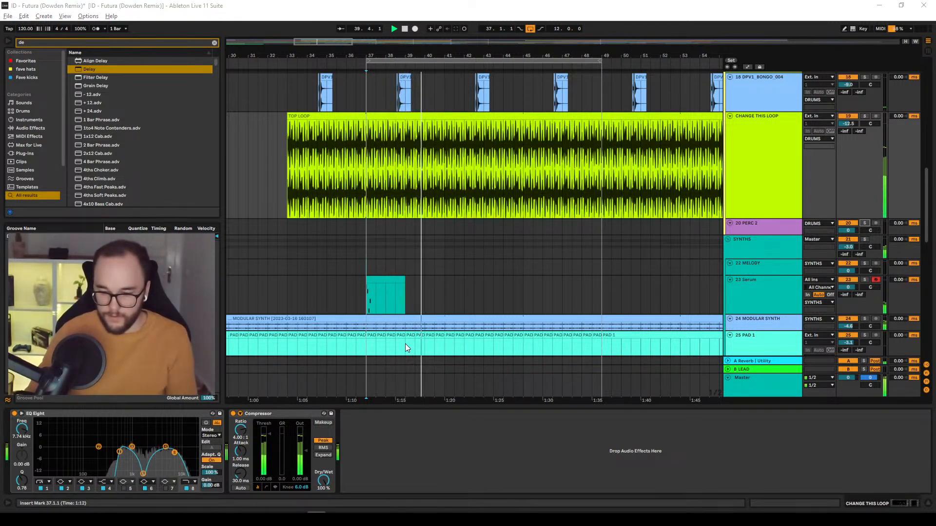
Select the clip on 23 Serum and replay the arrangement from bar 37.
click(382, 286)
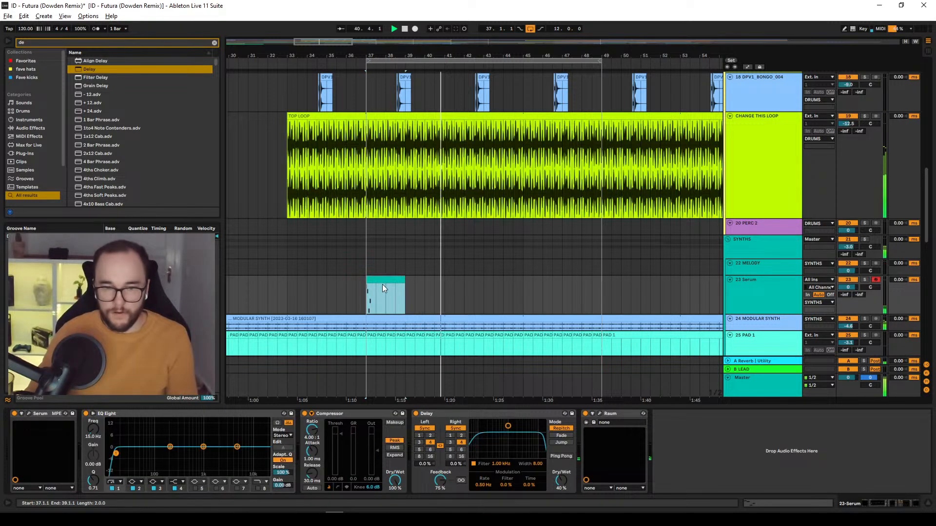
key(space)
key(space)
drag(846, 287, 846, 285)
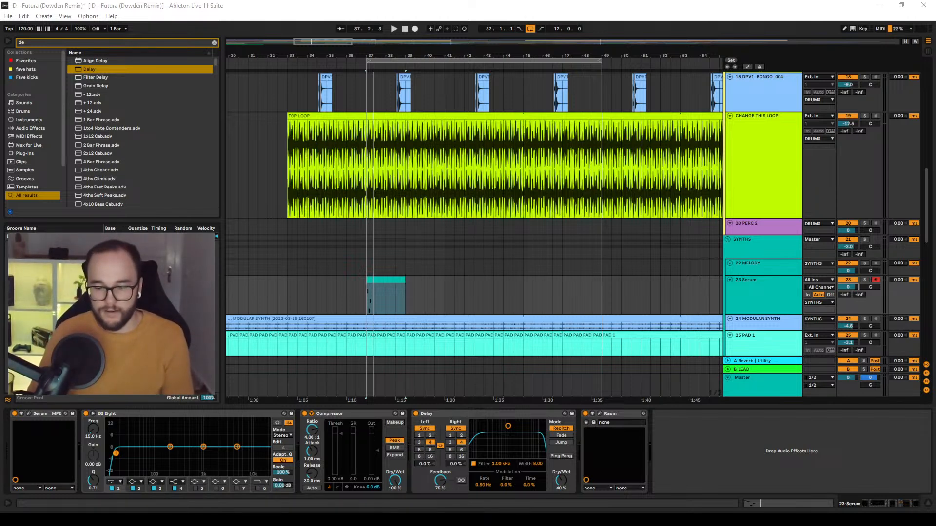
click(364, 255)
key(space)
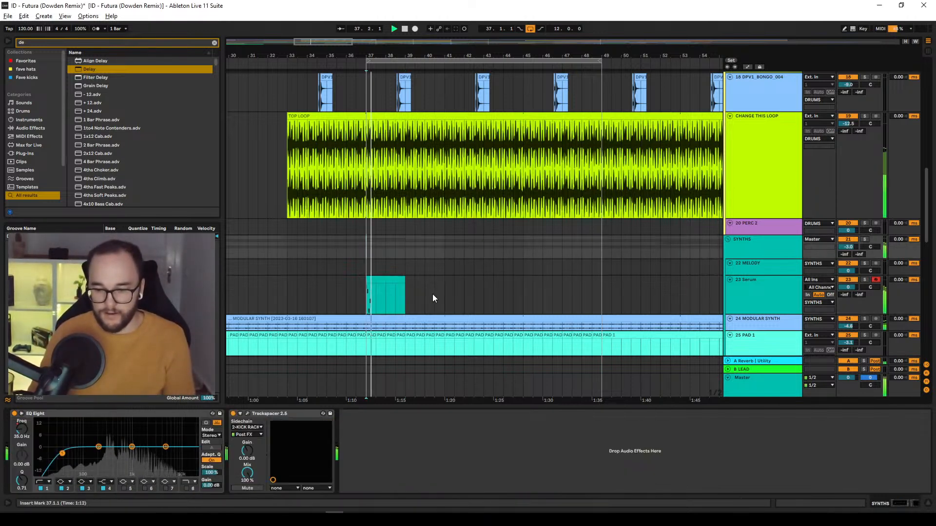
Shorten the arrangement loop to eight bars, running from bar 37 to bar 45.
double_click(388, 282)
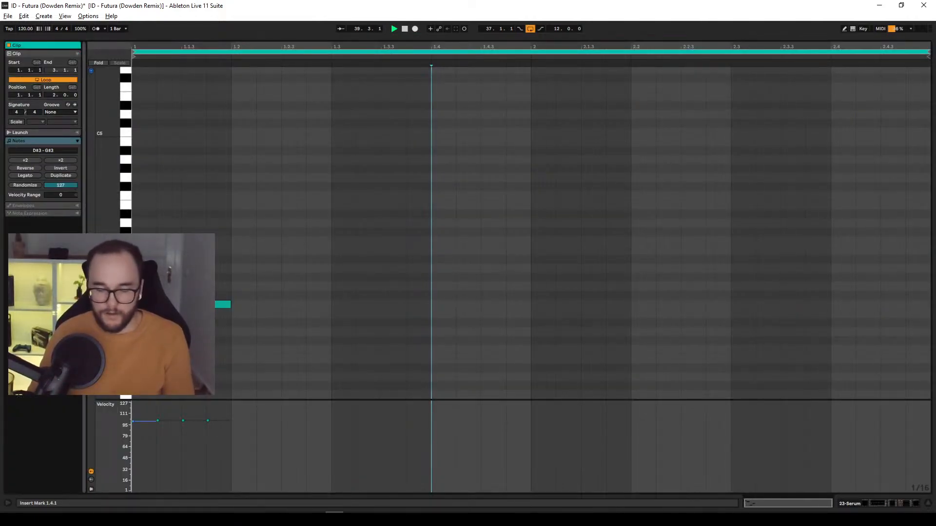
key(shift+Tab)
scroll(423, 171, up, 2)
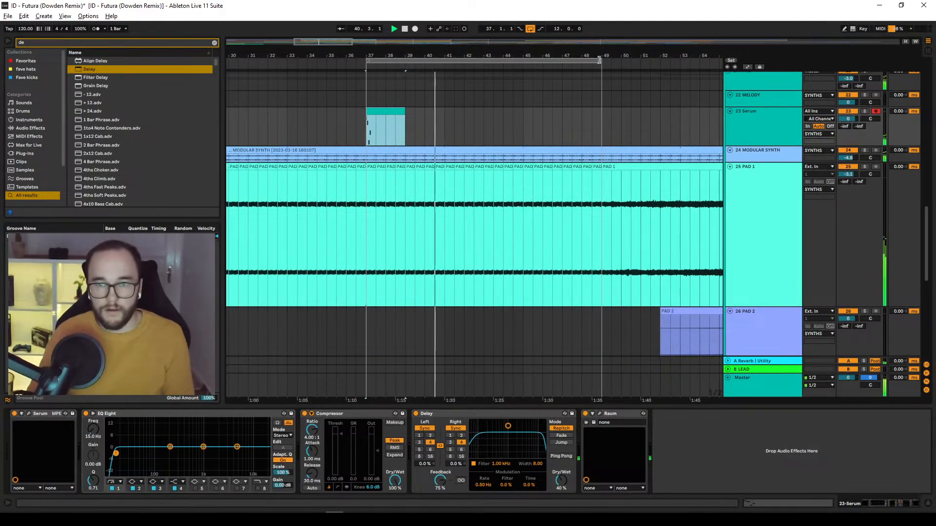
drag(597, 73, 445, 74)
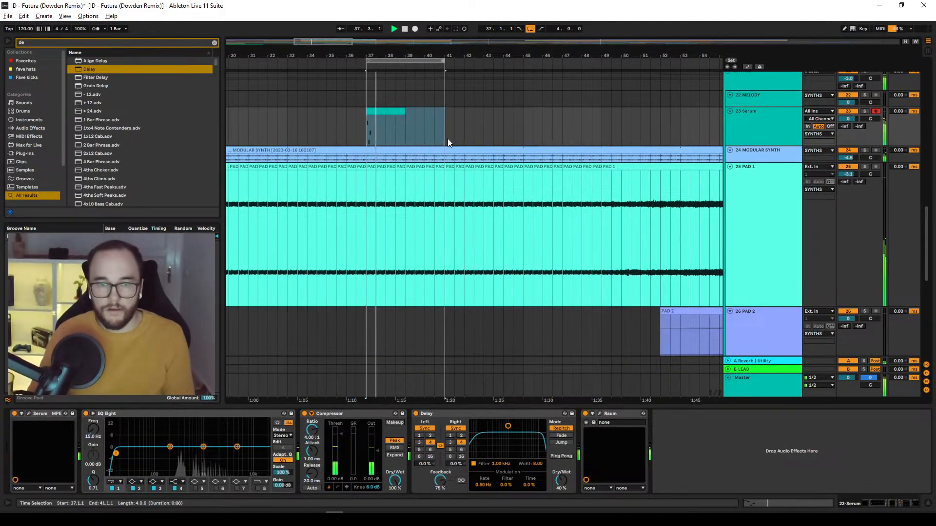
scroll(417, 129, up, 1)
click(400, 129)
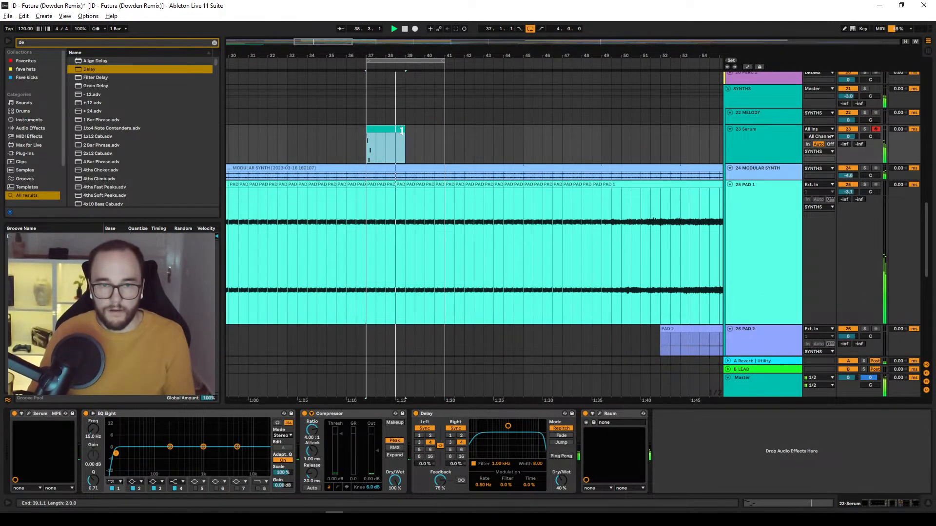
drag(443, 60, 522, 58)
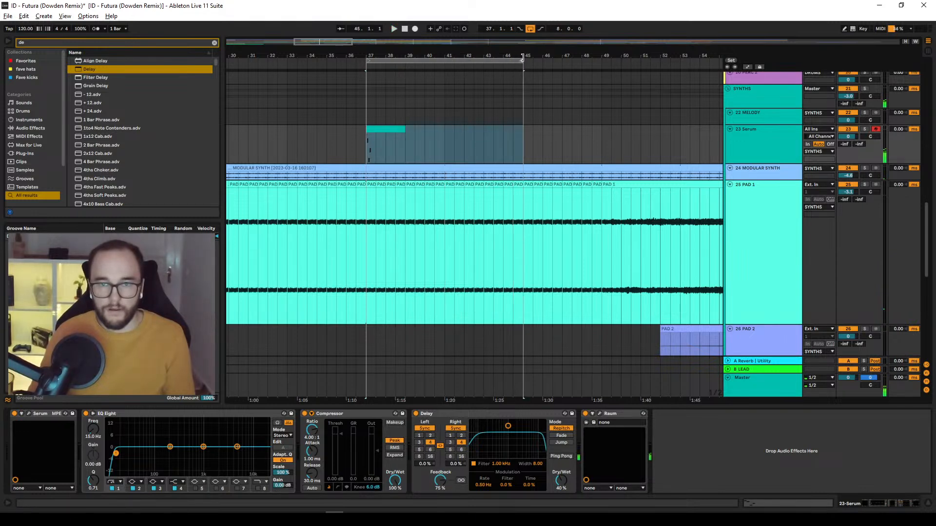
Extend the 23 Serum clip to four bars so it ends at bar 41.
double_click(392, 127)
key(b)
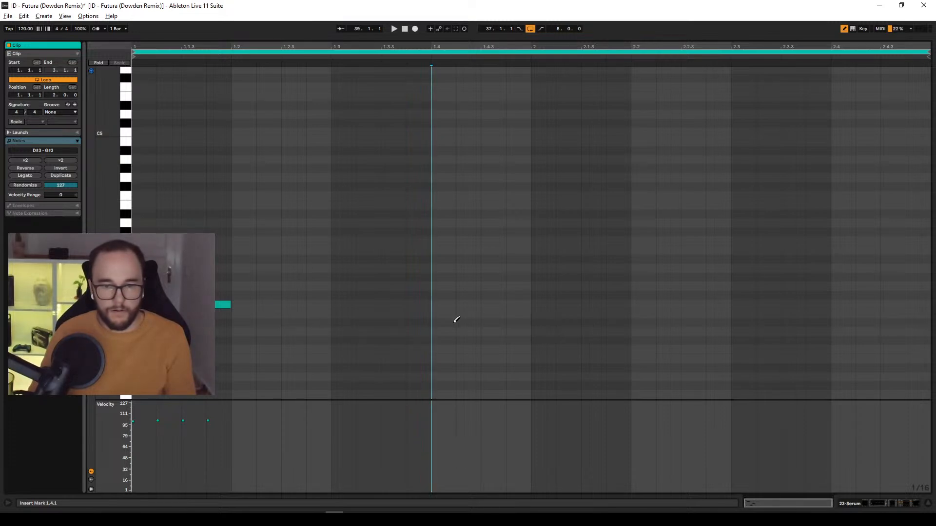
key(shift+Tab)
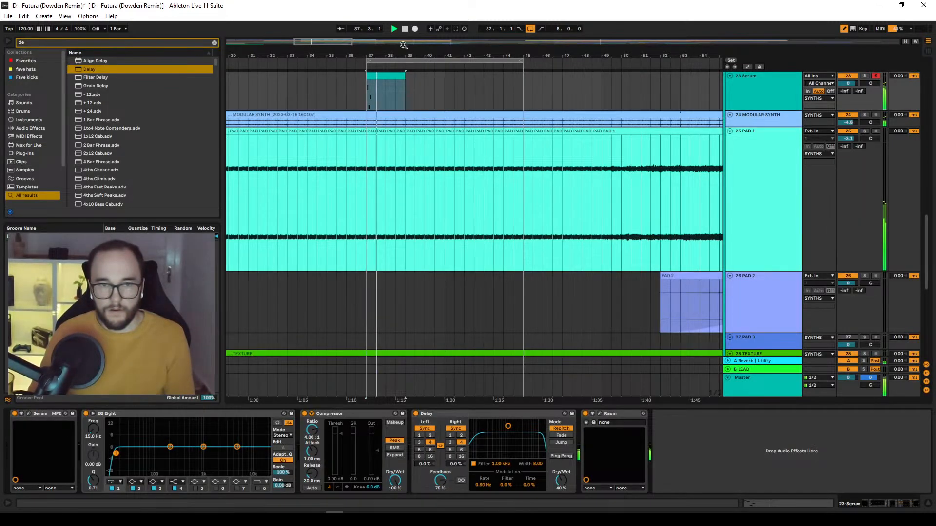
drag(406, 78, 444, 80)
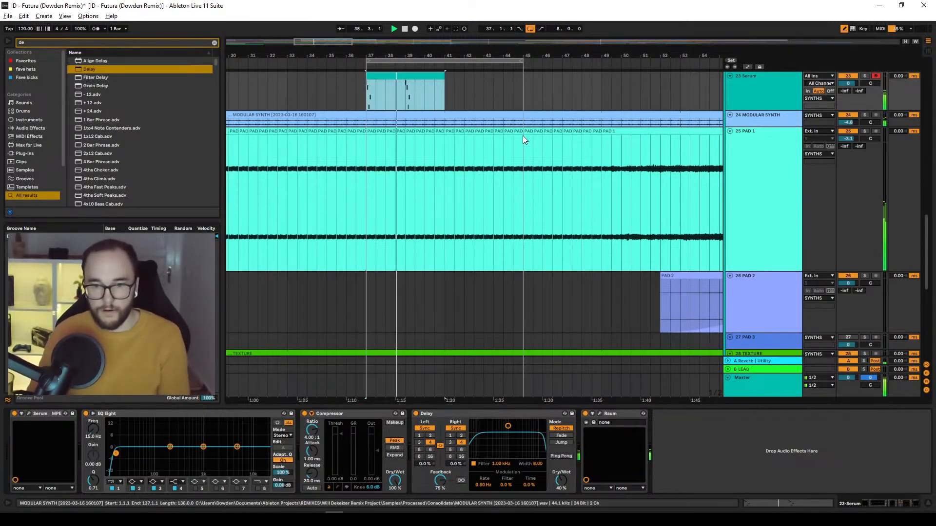
Open the extended Serum clip and delete the repeated four-note phrase in its third bar.
double_click(429, 79)
key(b)
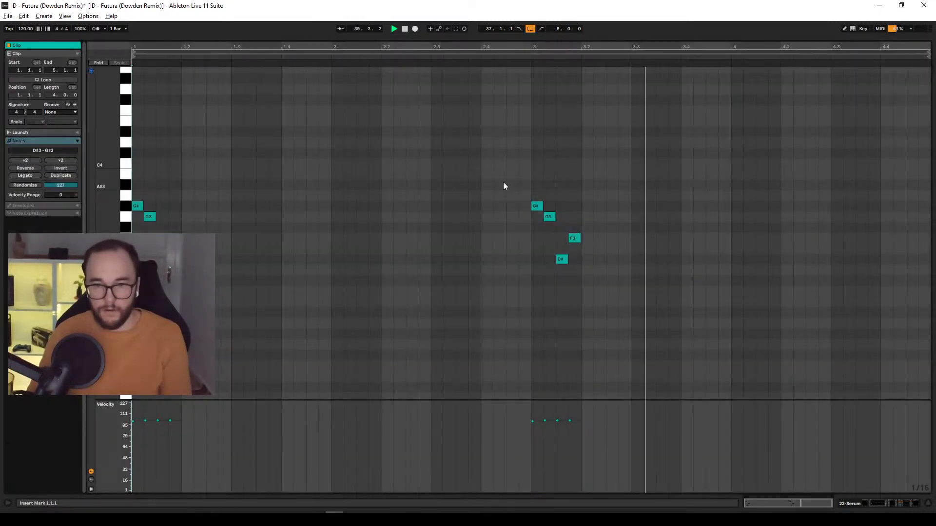
drag(504, 183, 655, 280)
key(space)
scroll(573, 266, up, 3)
key(Delete)
Enable draw mode, set the Serum clip's scale to F Minor and audition the clip.
key(b)
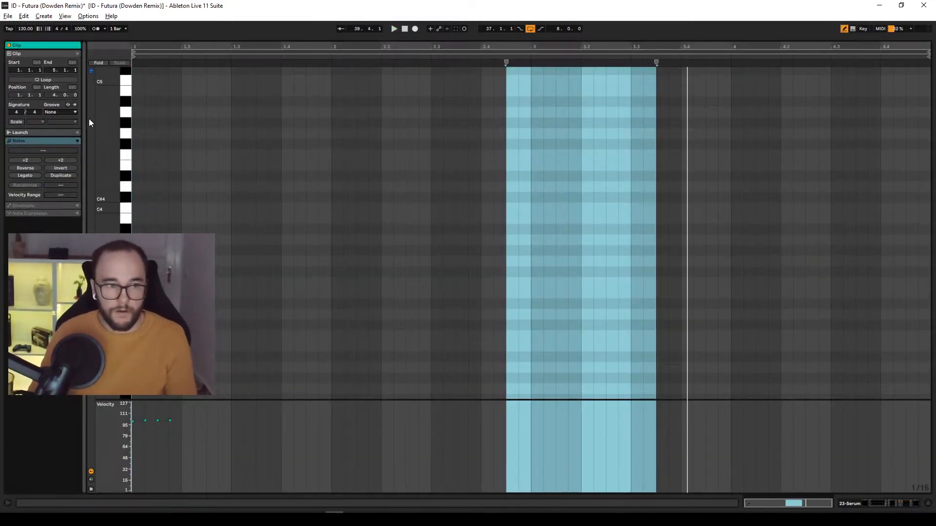
click(20, 121)
click(35, 121)
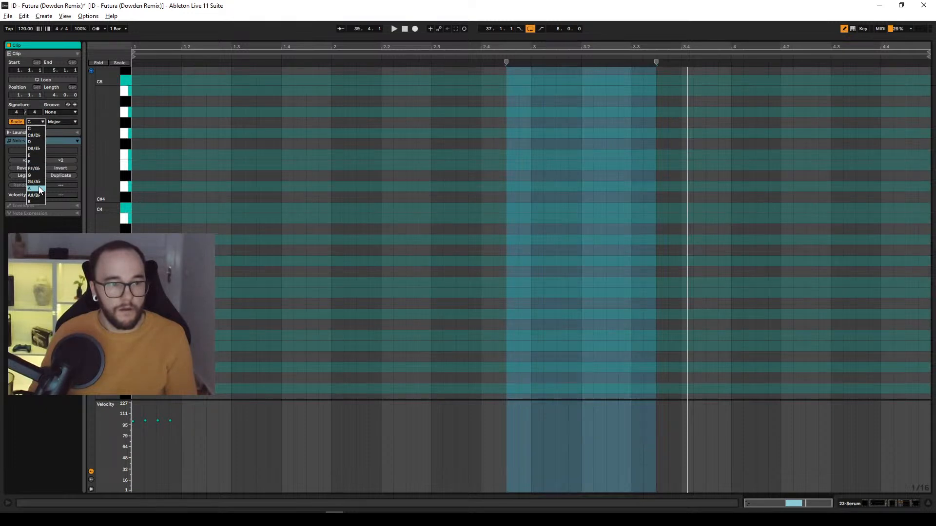
click(34, 161)
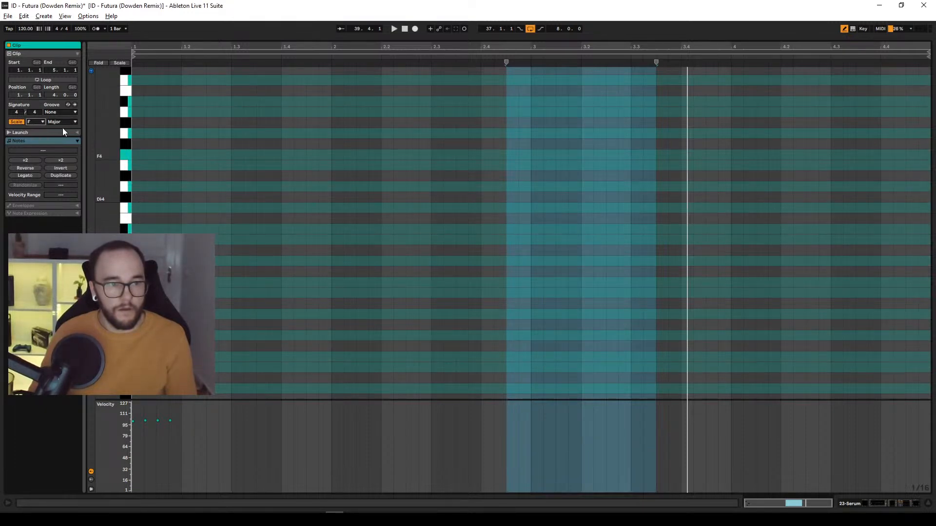
click(61, 122)
click(66, 136)
key(space)
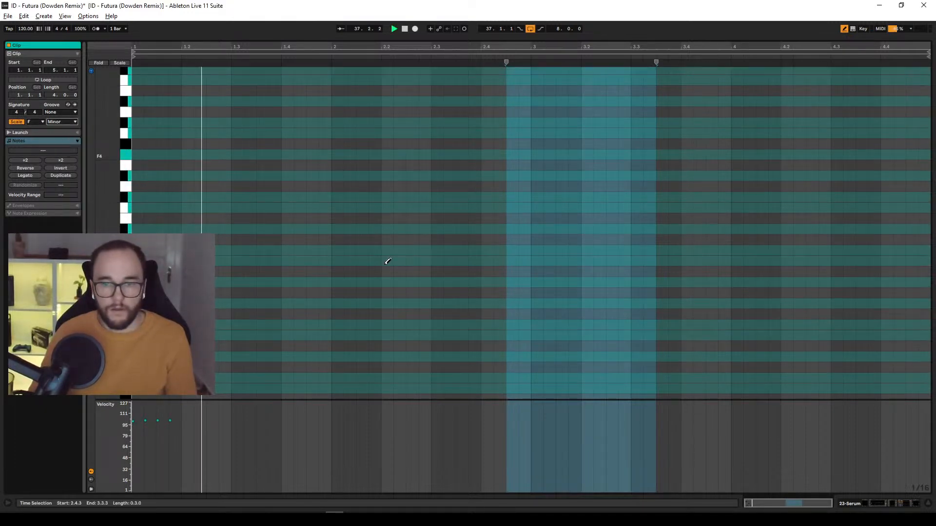
key(space)
Draw C3 at 2.1.3 and B♭2 at 2.1.4 in the Serum clip, removing the trial notes around them.
click(349, 283)
drag(366, 326, 379, 335)
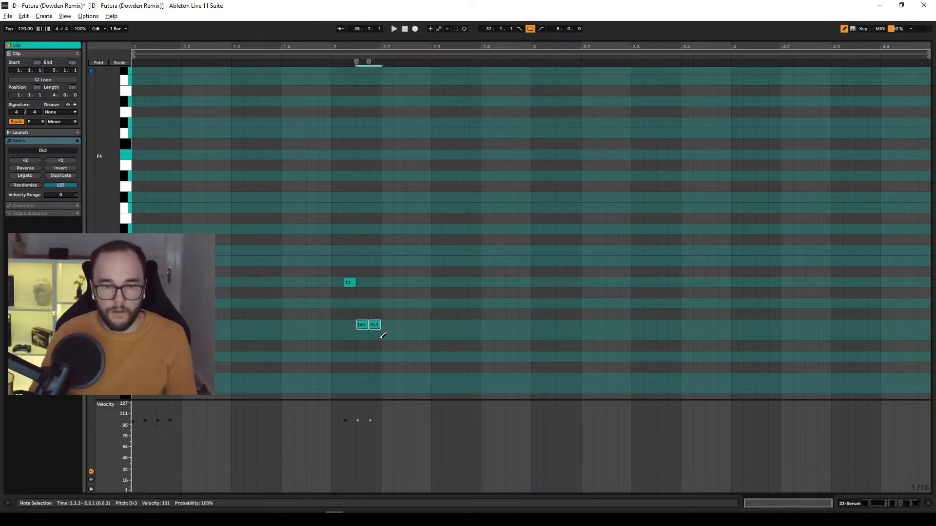
click(364, 326)
click(361, 336)
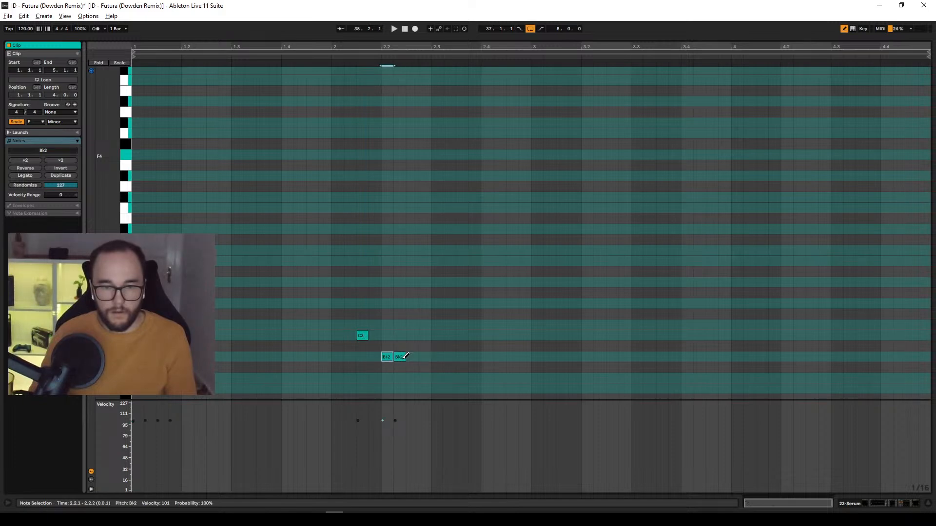
click(403, 358)
key(space)
click(374, 358)
click(385, 357)
key(space)
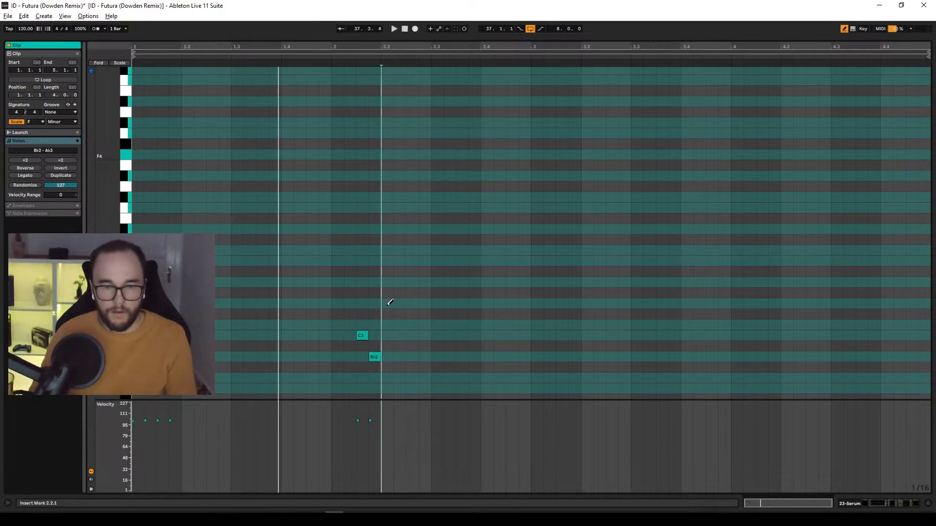
Add E♭3 at 2.2.1 and A♭2 at 2.2.2 to the phrase and play it back.
click(389, 304)
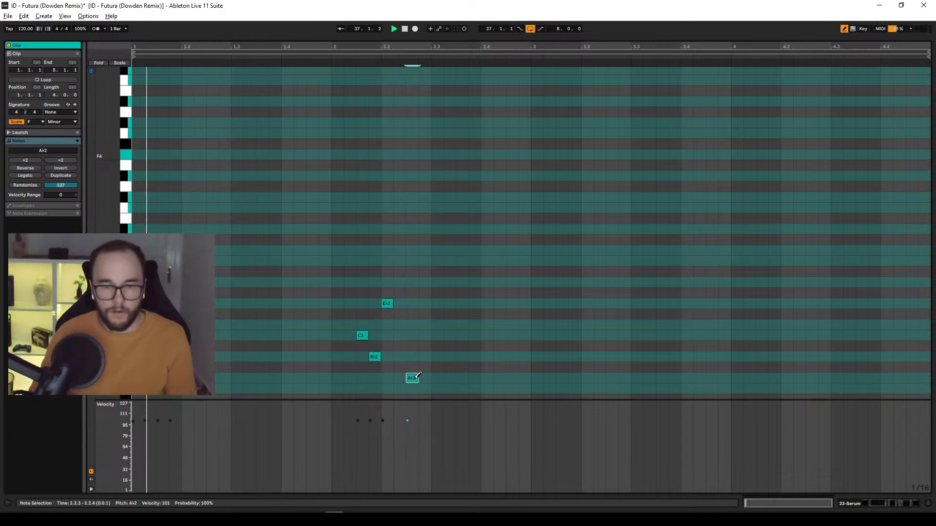
mouse_move(412, 378)
mouse_down()
mouse_move(393, 379)
mouse_move(406, 378)
mouse_up()
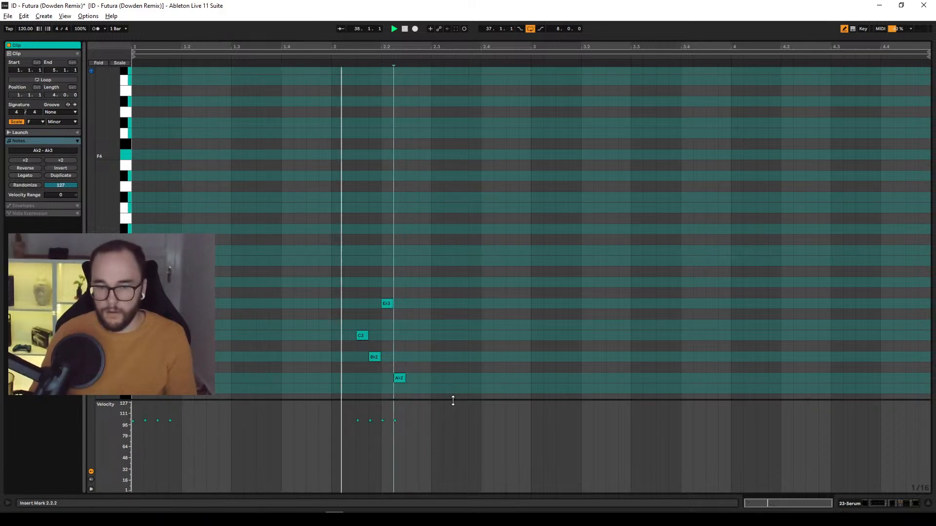
key(space)
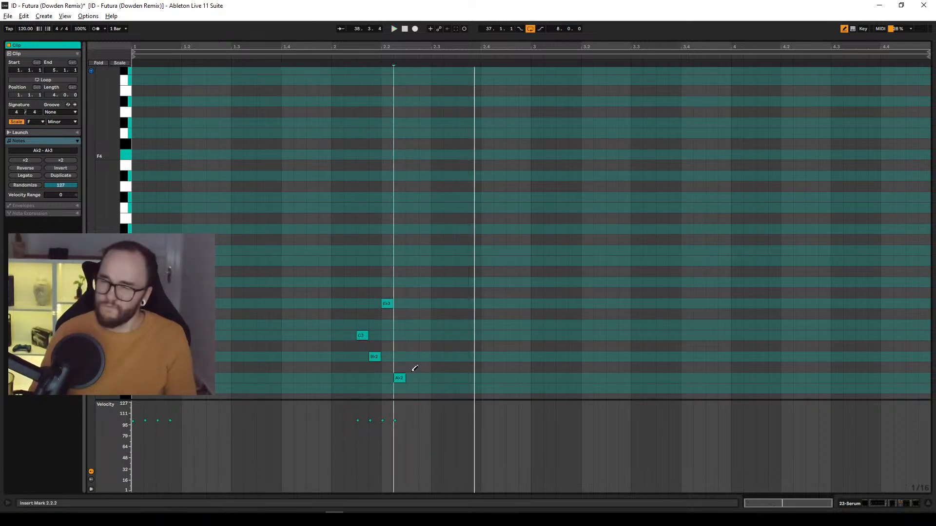
key(space)
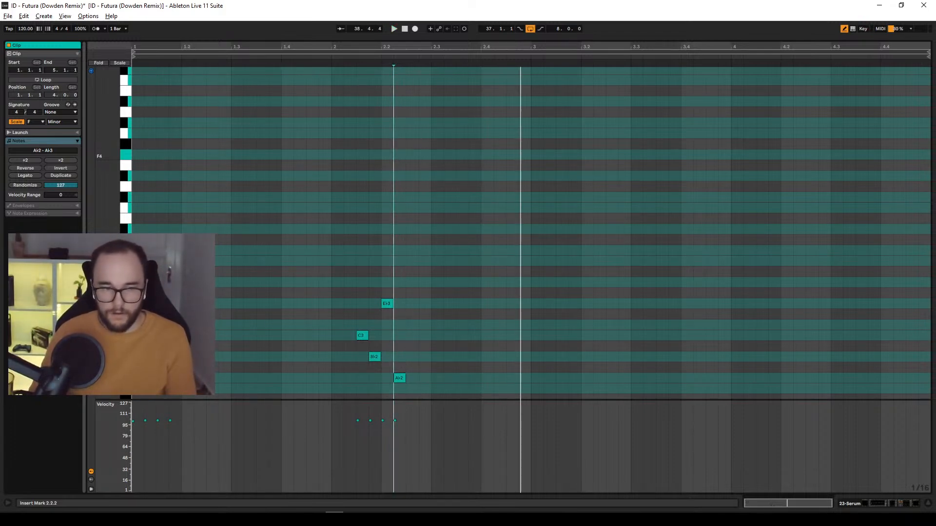
key(space)
Try copying the second-bar phrase to the clip's start and duplicating it three times, and undo the changes.
drag(353, 306, 430, 392)
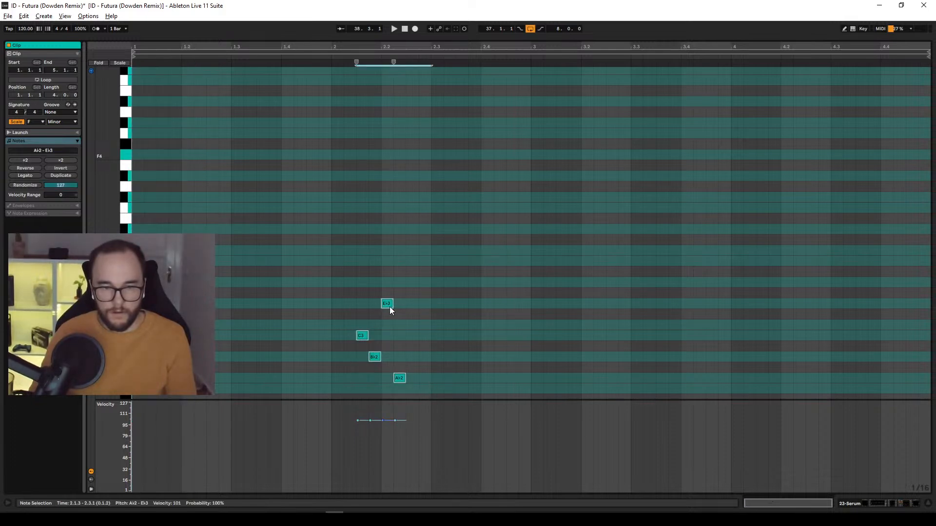
drag(390, 306, 165, 306)
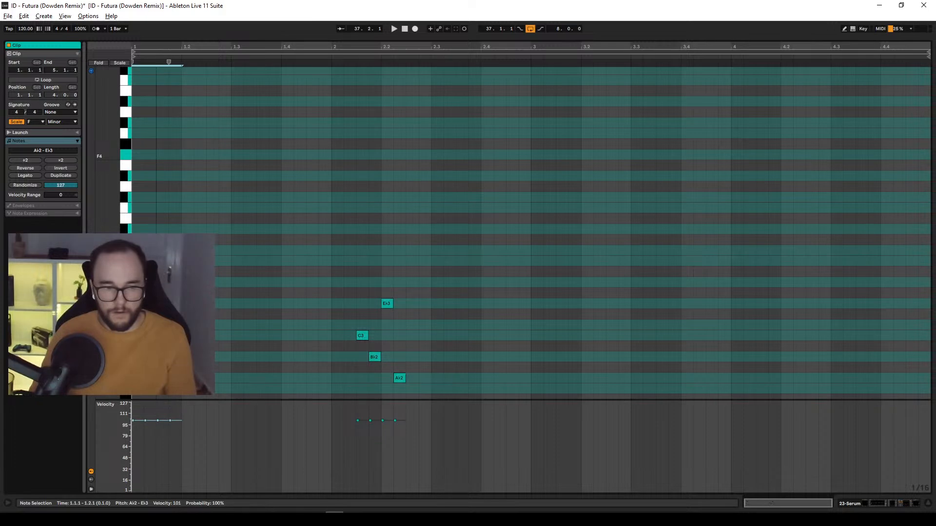
key(ctrl+d)
key(ctrl+d)
key(ctrl+d)
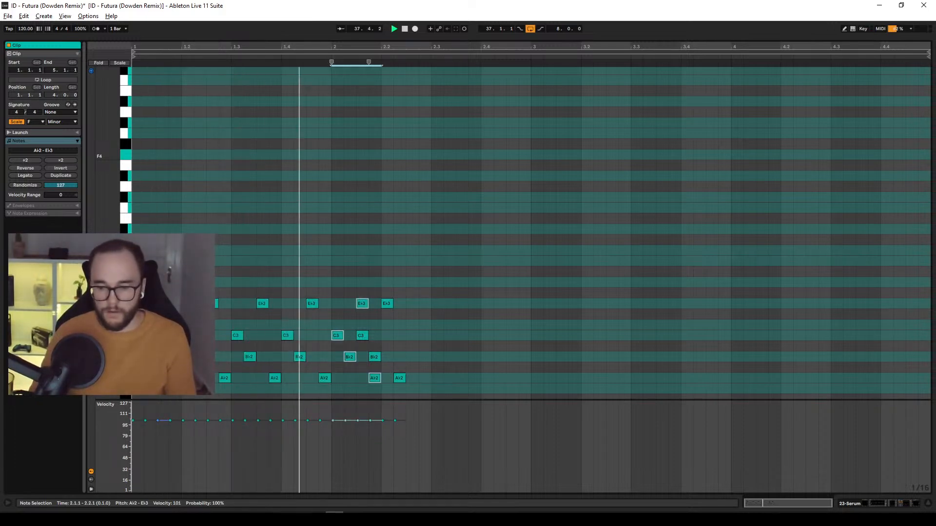
key(space)
key(ctrl+z)
key(ctrl+z)
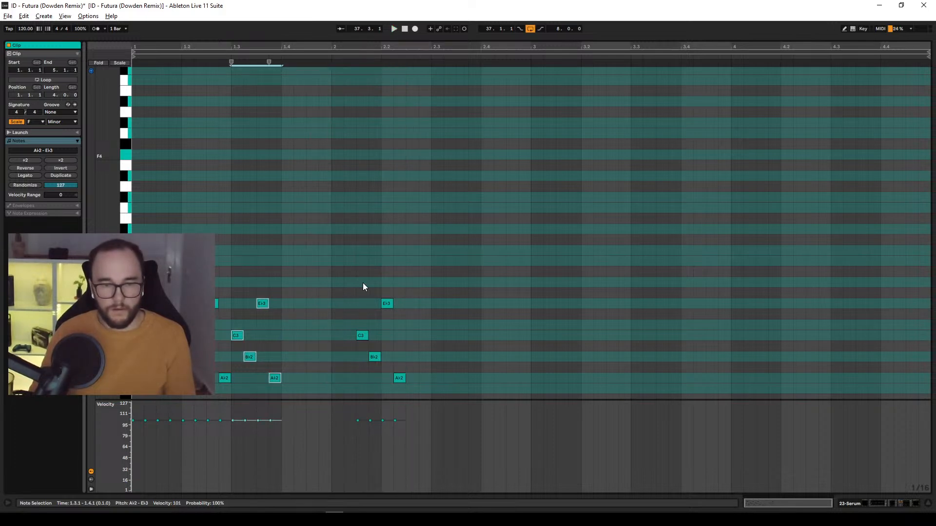
drag(419, 274, 397, 359)
key(ctrl+z)
key(ctrl+z)
key(ctrl+z)
key(ctrl+z)
key(space)
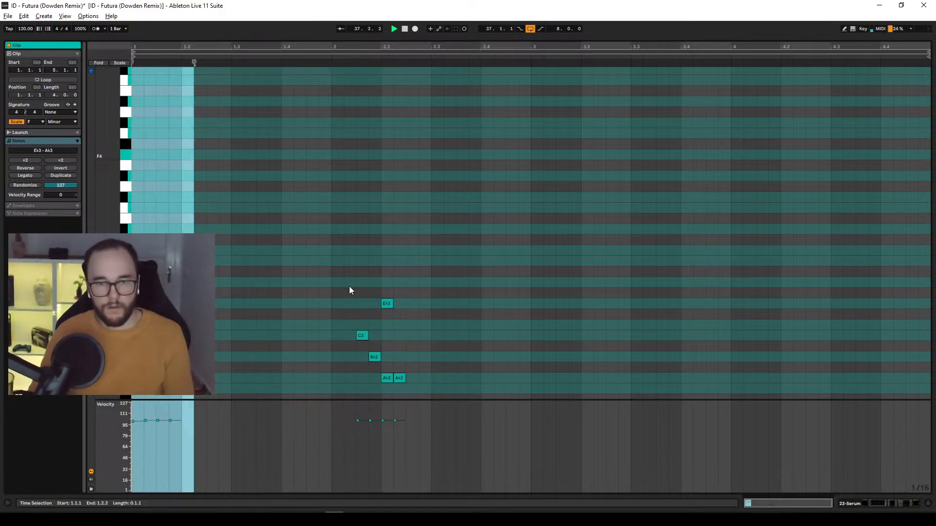
Lower the first note of the Serum clip to A♭2 and listen to the melody.
click(343, 277)
key(space)
click(139, 250)
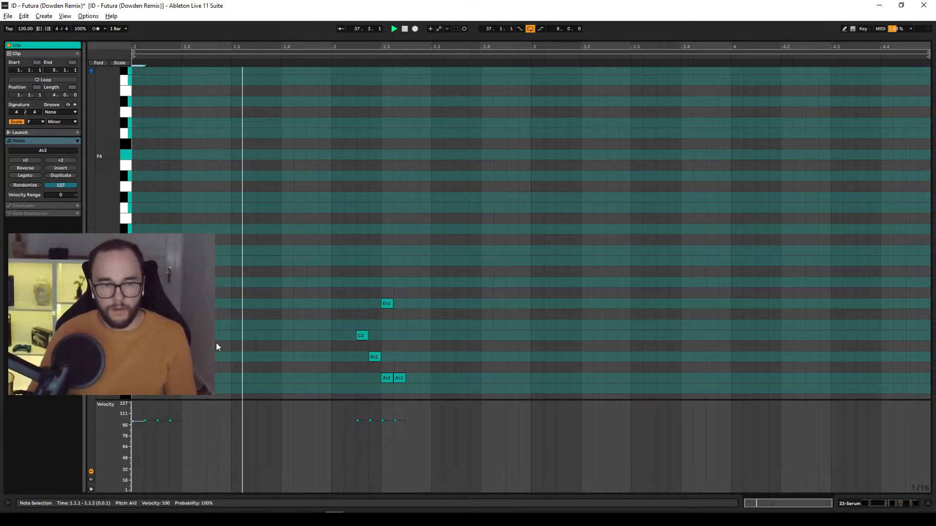
click(359, 367)
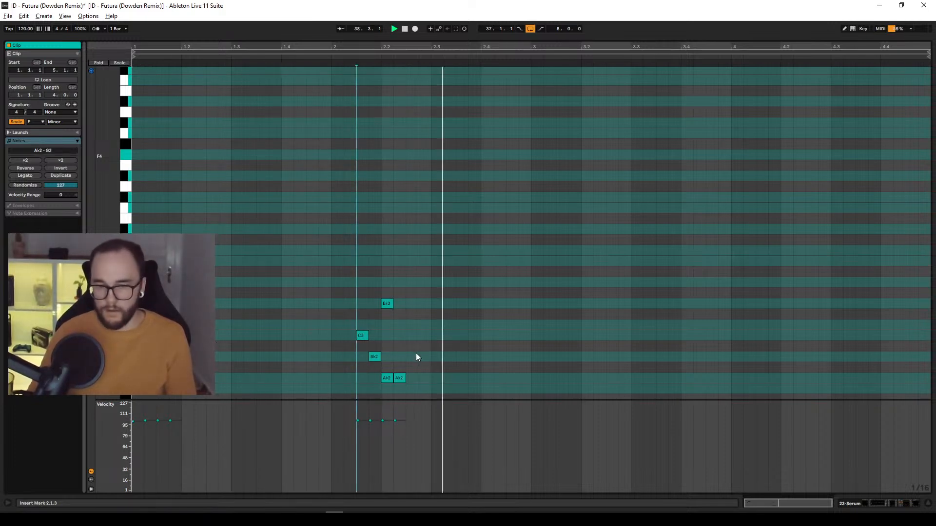
key(space)
Delete the A♭2 at 2.2.2 and lower the A♭2 at 2.2.1 to G2.
click(401, 378)
key(Delete)
click(387, 377)
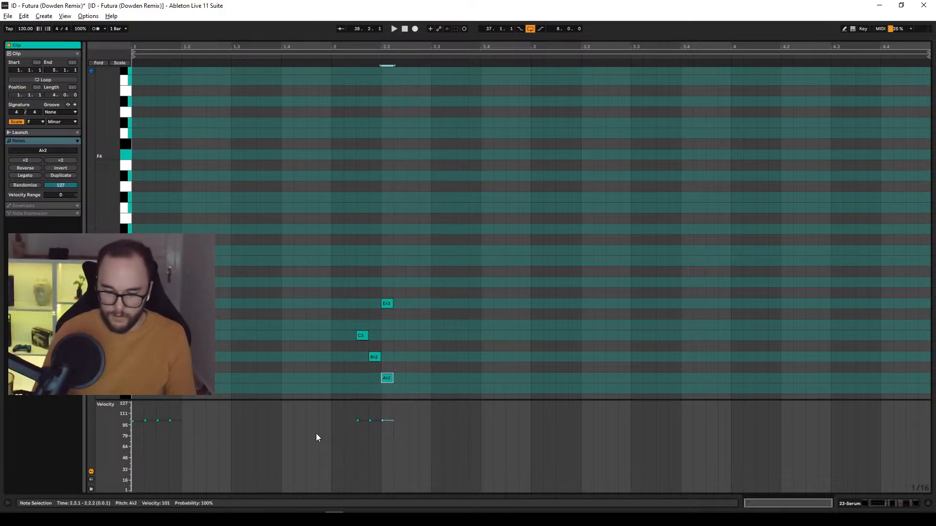
key(Down)
key(space)
Move the G2 note to A♭2 at 2.2.2 and play the phrase again.
click(333, 286)
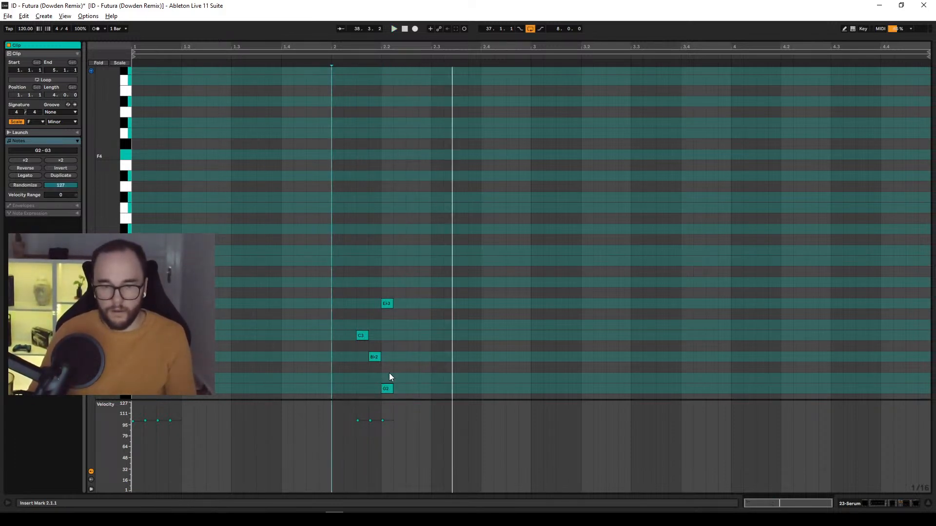
key(space)
mouse_move(390, 389)
mouse_down()
mouse_move(400, 389)
mouse_move(402, 376)
mouse_up()
key(space)
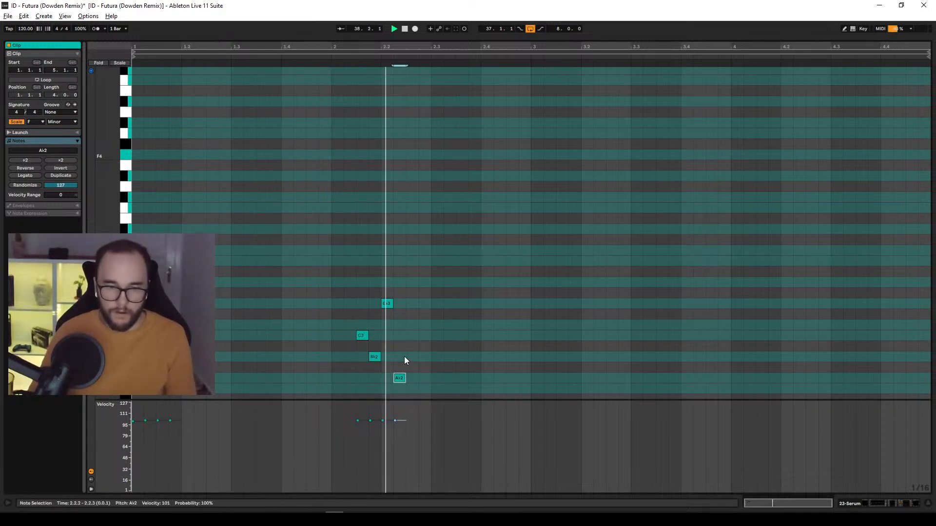
Replace the A♭2 note at 2.2.2 with an F3.
drag(402, 374, 402, 358)
key(Delete)
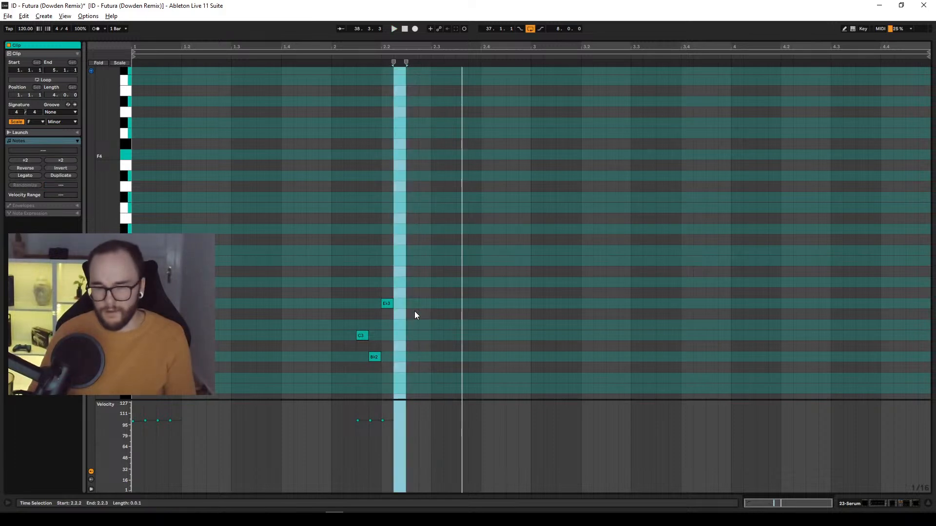
double_click(402, 284)
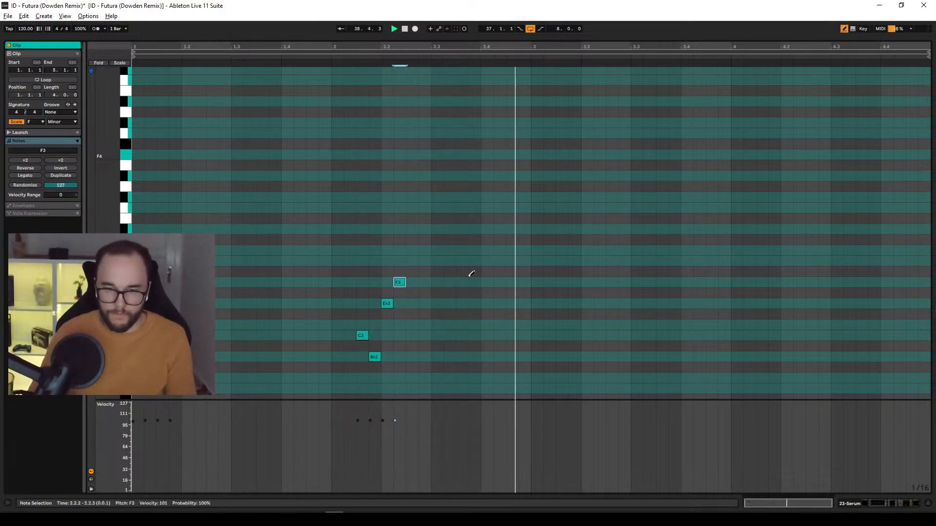
Draw B♭3, G3 and A♭3 in bar 3, followed by E♭3, F3, D♭3, B♭2 and C3 in bar 4.
key(b)
click(612, 229)
click(676, 262)
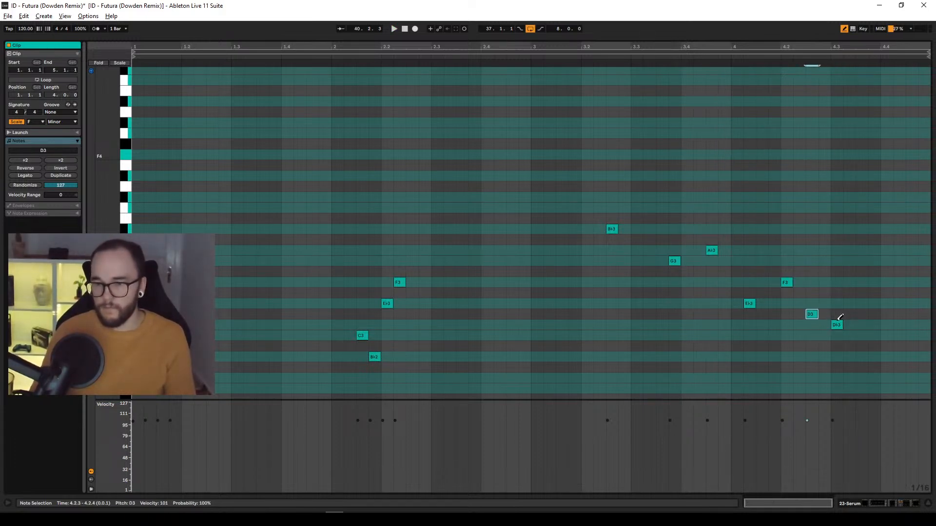
click(837, 324)
drag(811, 314, 815, 325)
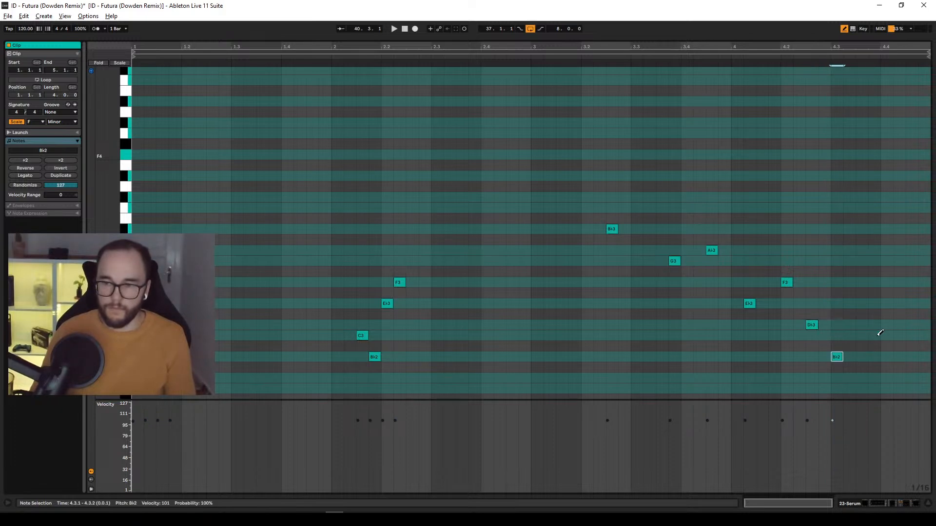
Switch the clip's scale to F Dorian and lower the D♭3 at 4.2.3 to C3.
click(61, 122)
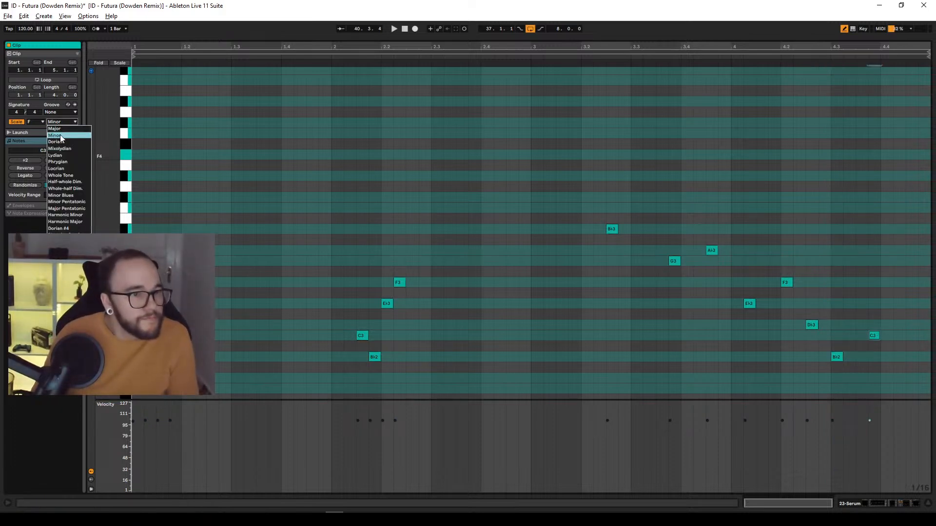
click(63, 142)
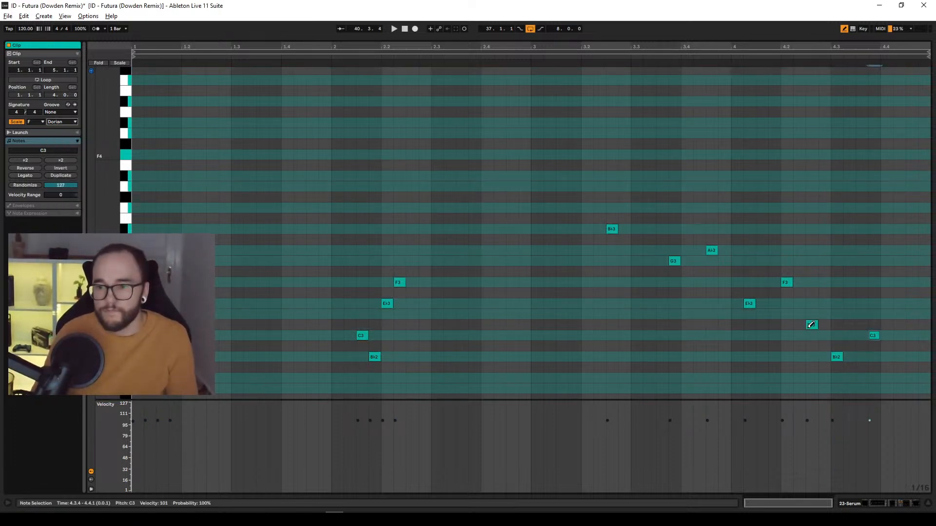
drag(811, 325, 813, 337)
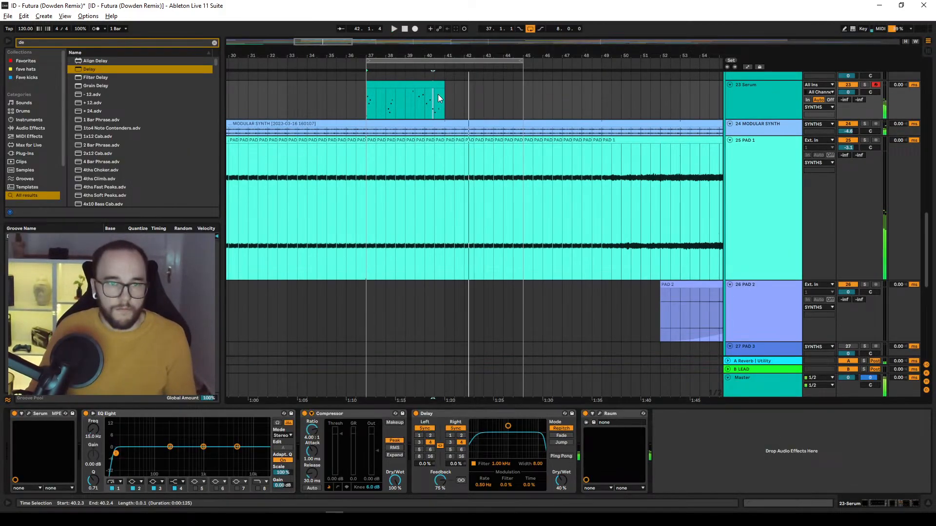
Extend the Serum clip to eight bars and draw B♭3 at 5.3.1, C4 at 5.4.1, E♭4 at 6.1.1 and D4 at 6.2.1.
drag(443, 84, 522, 84)
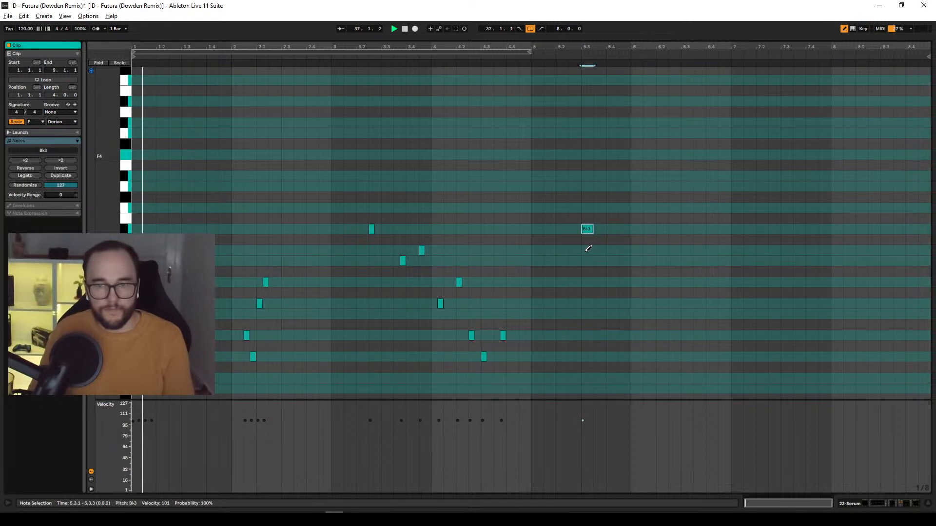
click(612, 207)
click(636, 175)
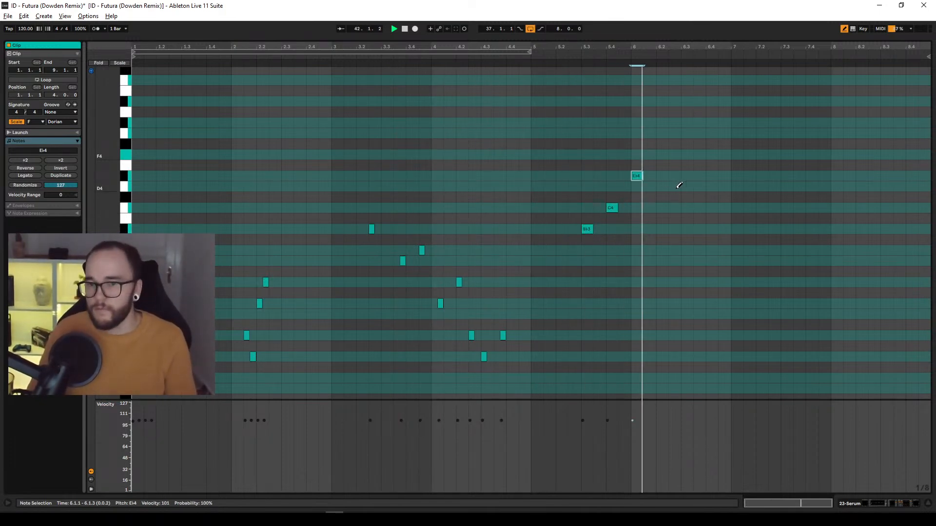
click(697, 186)
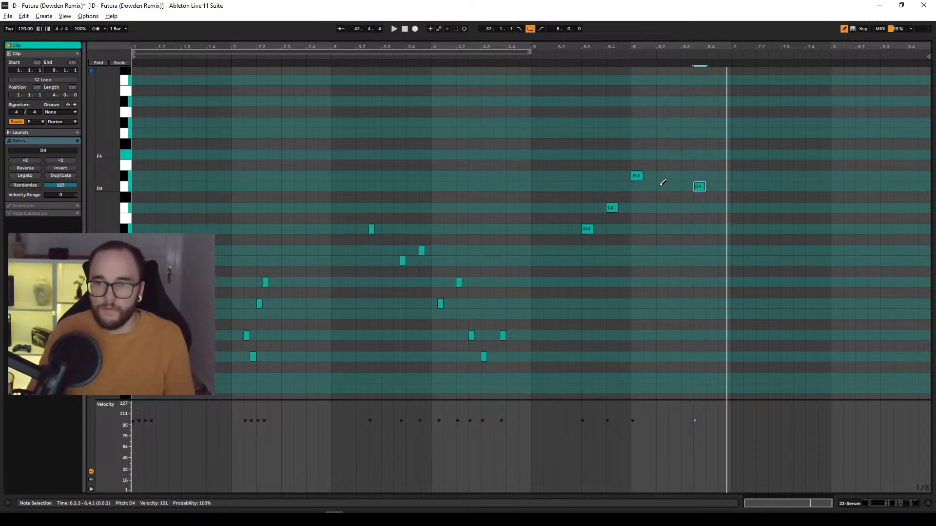
drag(699, 186, 662, 185)
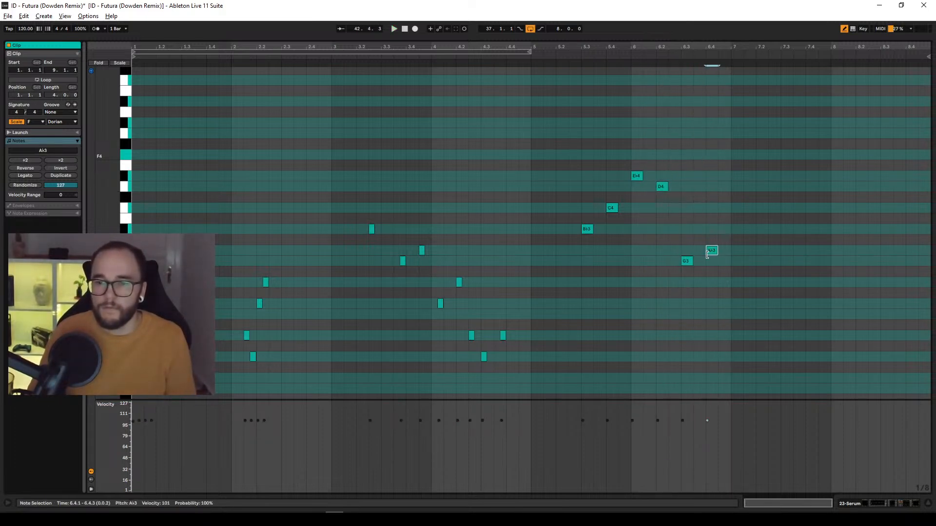
Try G3 at 6.3.1 and A♭3 at 6.4.1, and remove both notes.
click(709, 251)
click(686, 261)
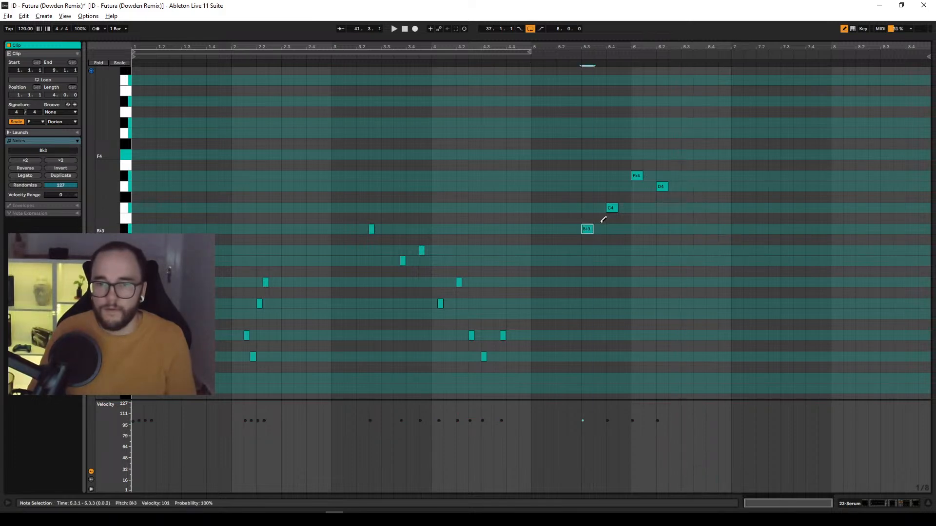
click(611, 208)
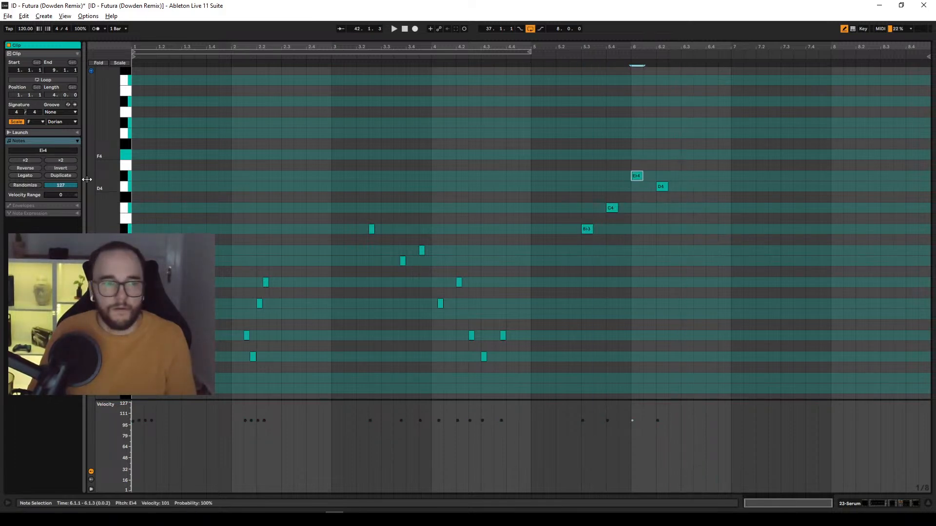
Set the clip's scale to F Minor, lower the D4 at 6.2.1 to D♭4, and play the phrase.
click(65, 122)
click(63, 136)
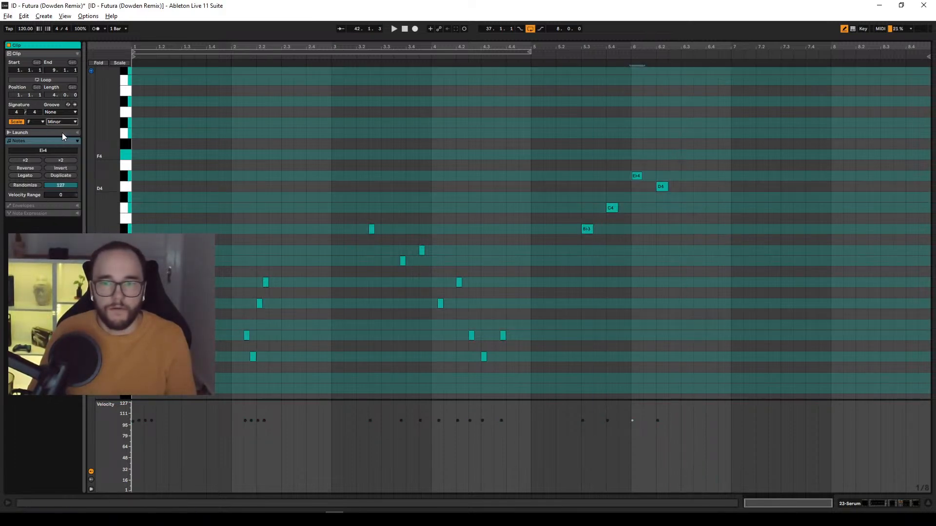
click(663, 191)
key(space)
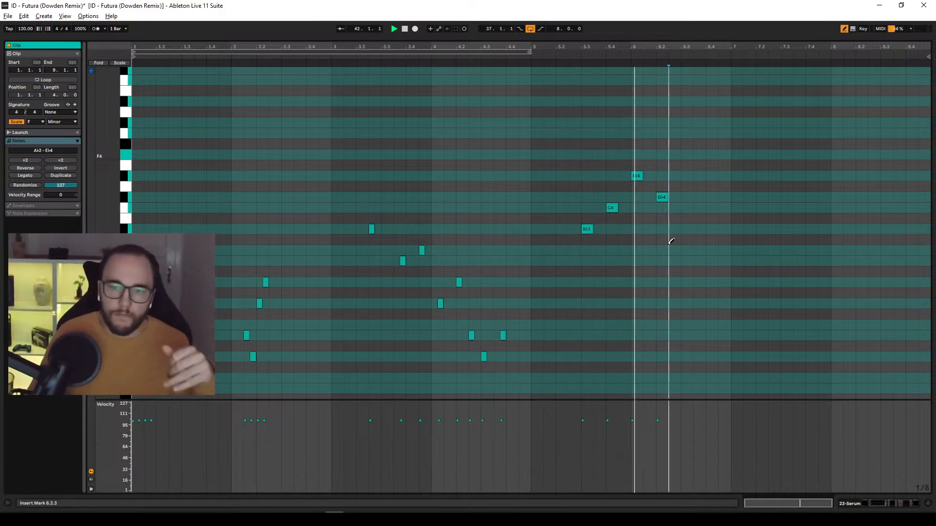
key(space)
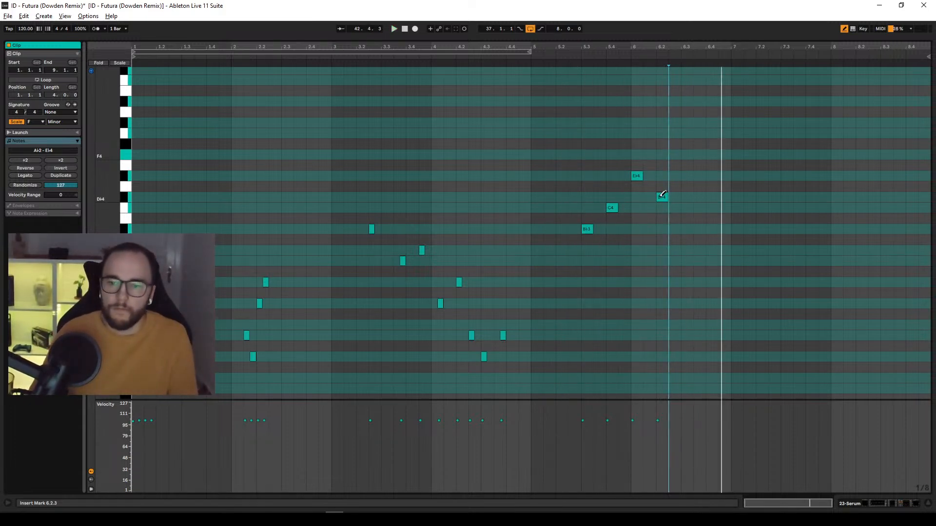
Delete the D♭4, C4 and E♭4 notes from bars 5 and 6, keeping the B♭3 at 5.3.1.
click(661, 197)
click(639, 176)
click(637, 176)
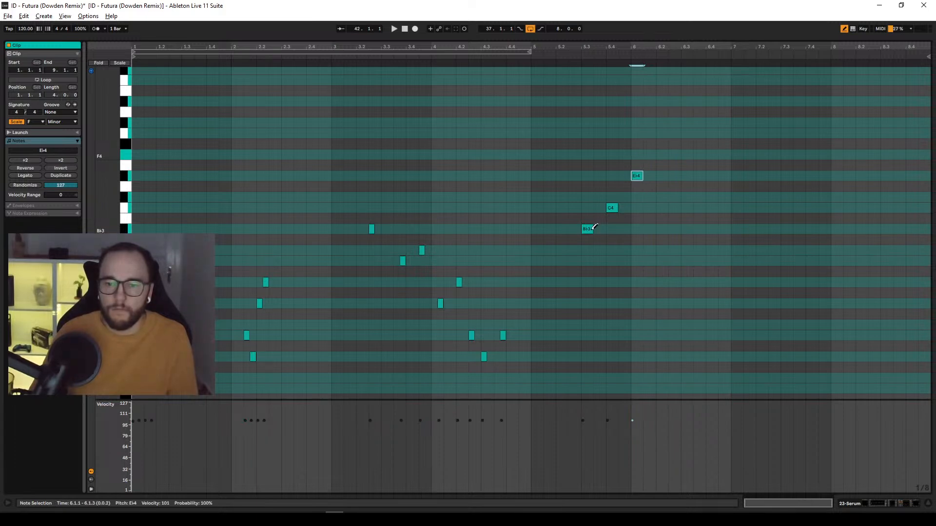
click(127, 203)
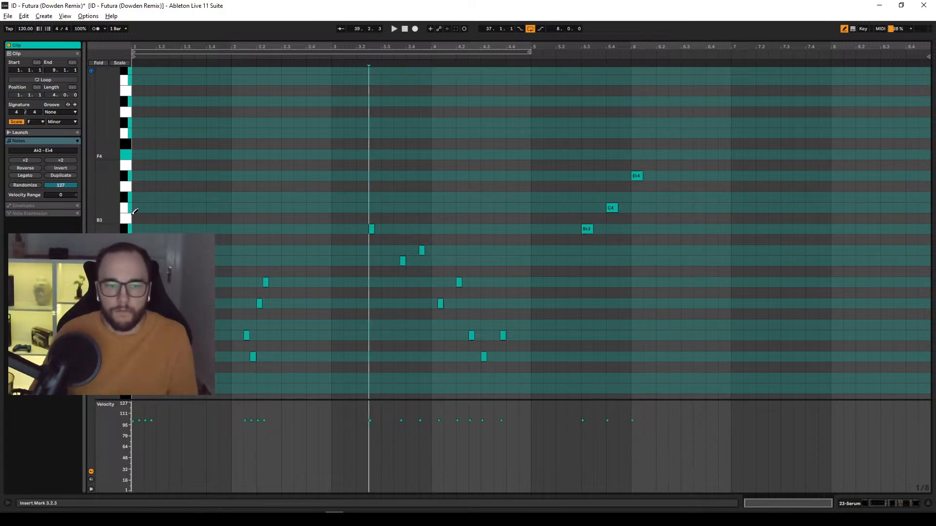
click(135, 218)
key(Delete)
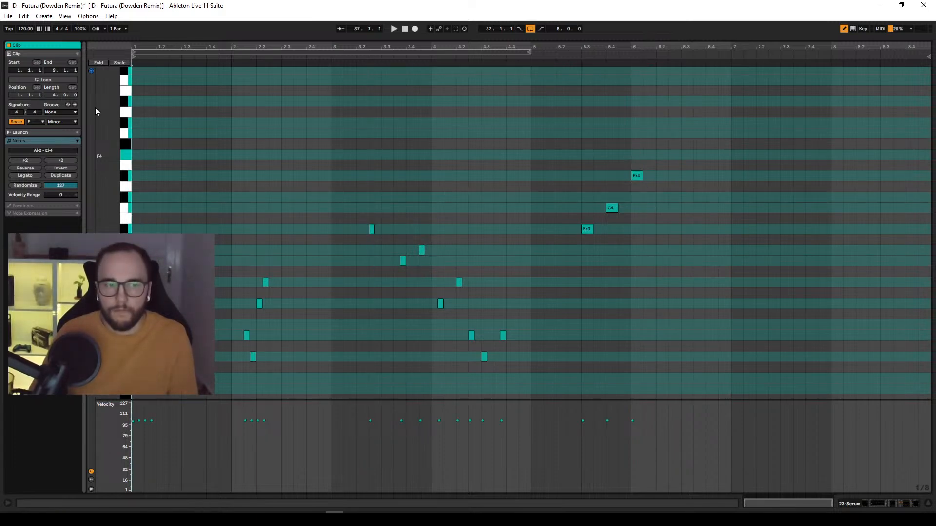
click(638, 176)
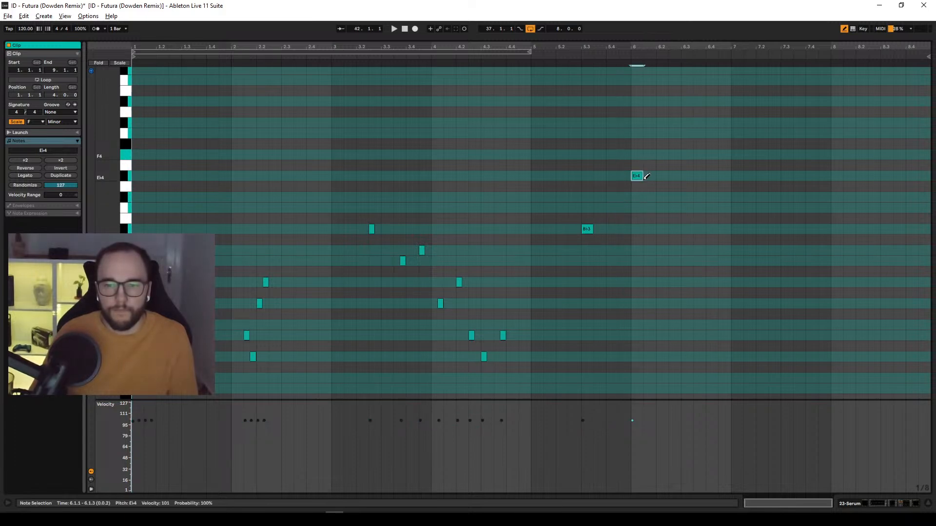
click(642, 176)
click(627, 179)
click(588, 229)
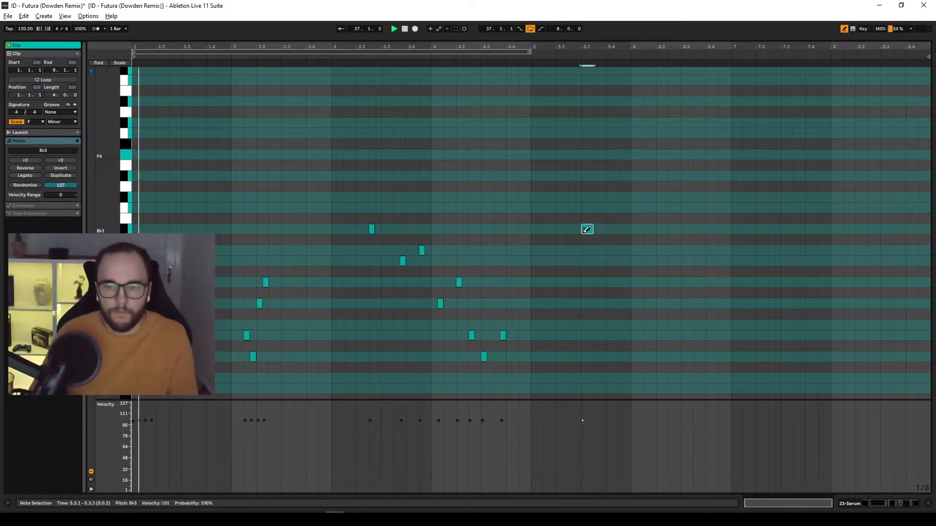
Play the melody and delete the B♭3 at 5.3.1.
key(space)
click(610, 250)
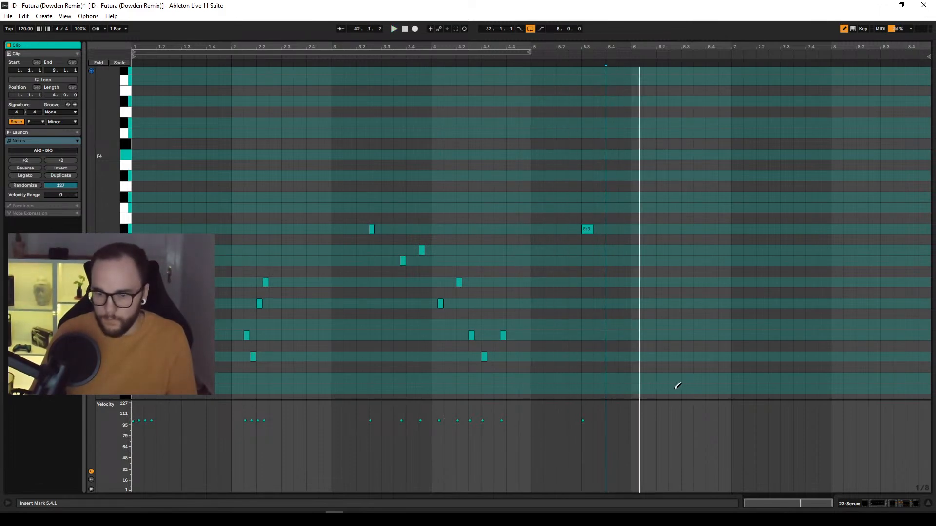
click(590, 227)
Draw G2 at 6.1.1, A♭2 at 6.2.1, D♭3 at 6.3.1 and C3 at 6.3.3.
click(637, 389)
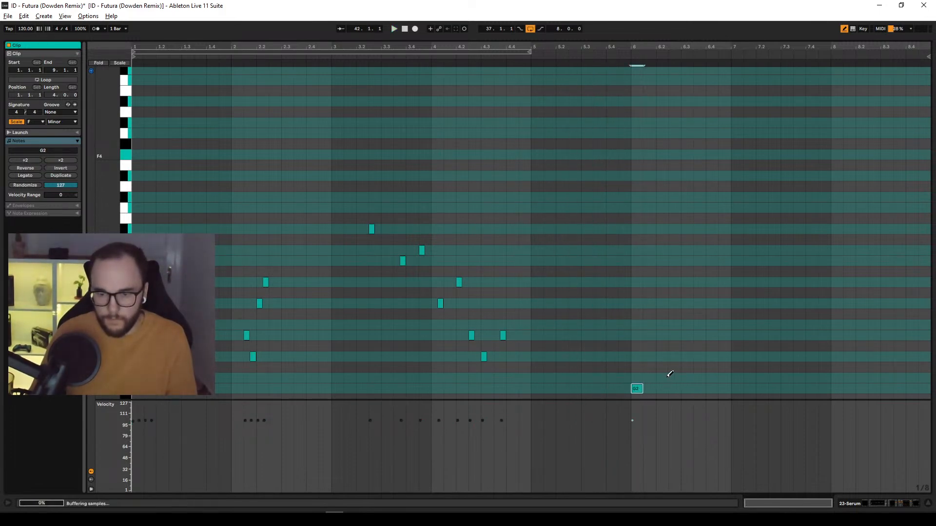
click(662, 378)
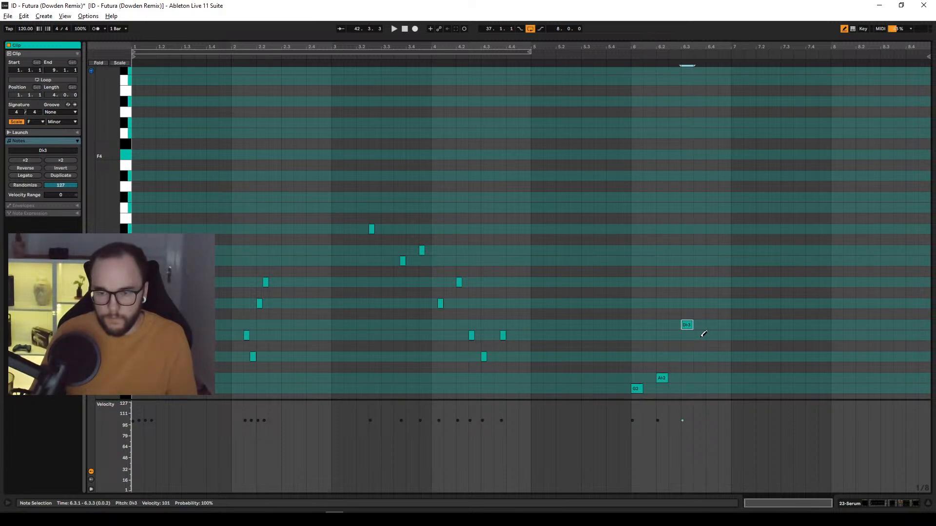
key(Up)
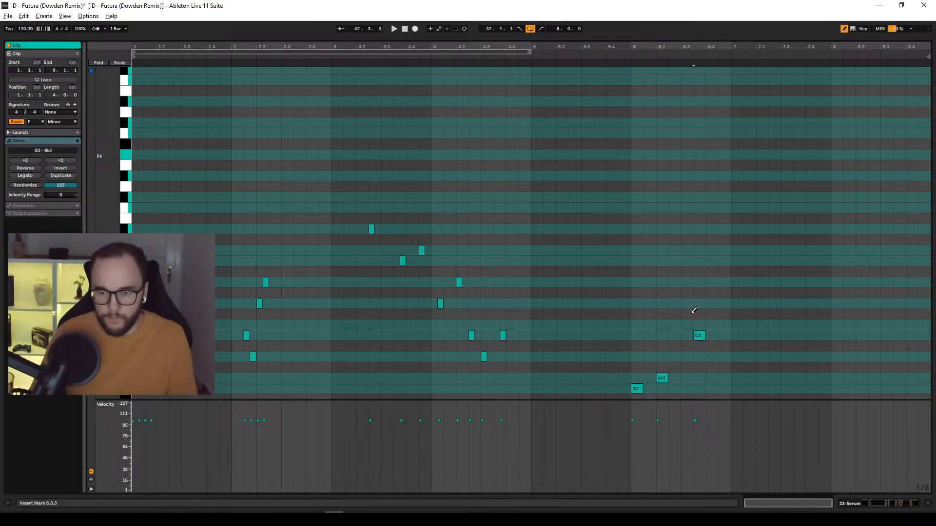
click(688, 324)
Set the clip's scale to Melodic Minor and raise the D♭3 at 6.3.1 to D3.
click(57, 123)
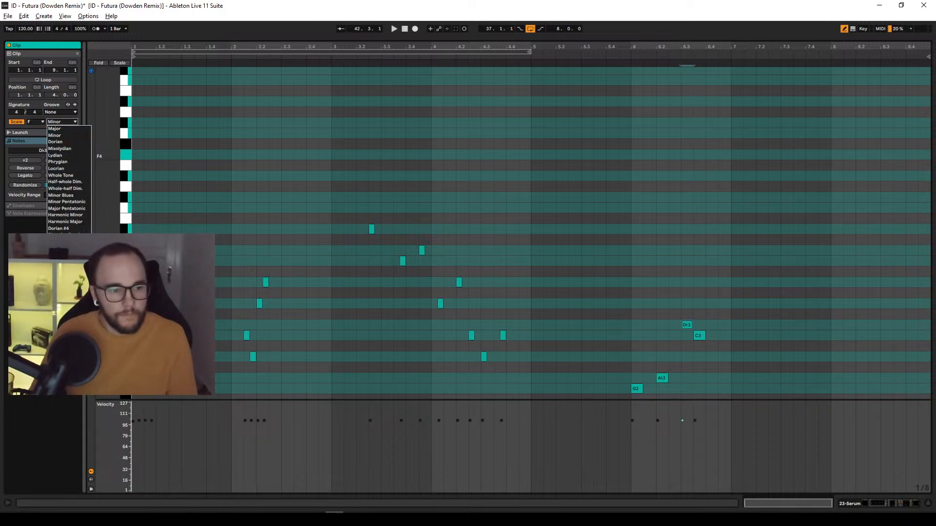
click(65, 242)
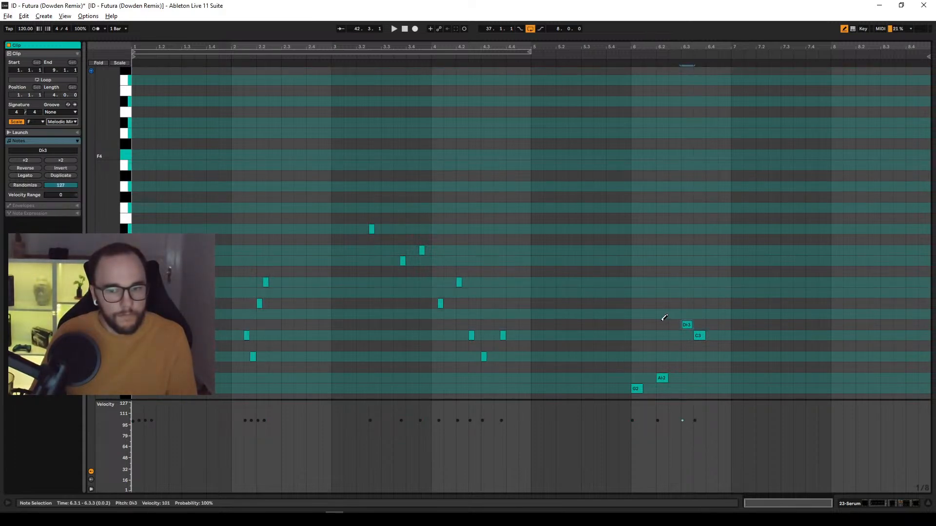
click(685, 325)
click(686, 316)
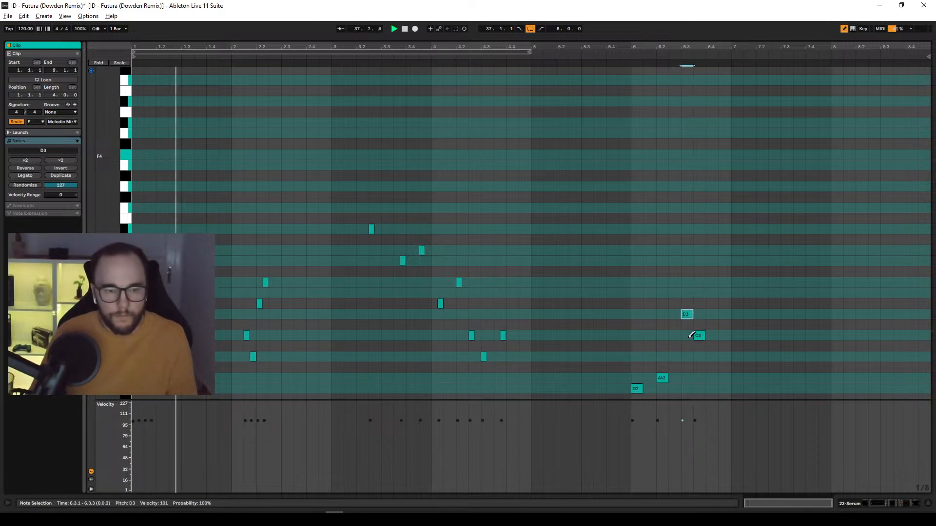
Try the Phrygian Dominant, Harmonic Minor and Mixolydian scales on the clip and play it briefly.
click(56, 121)
click(57, 123)
key(Up)
click(63, 124)
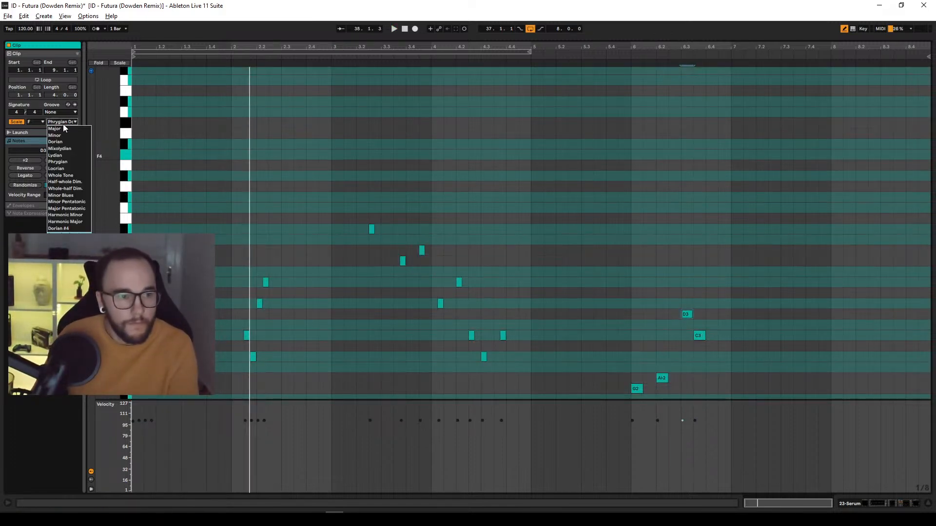
click(68, 215)
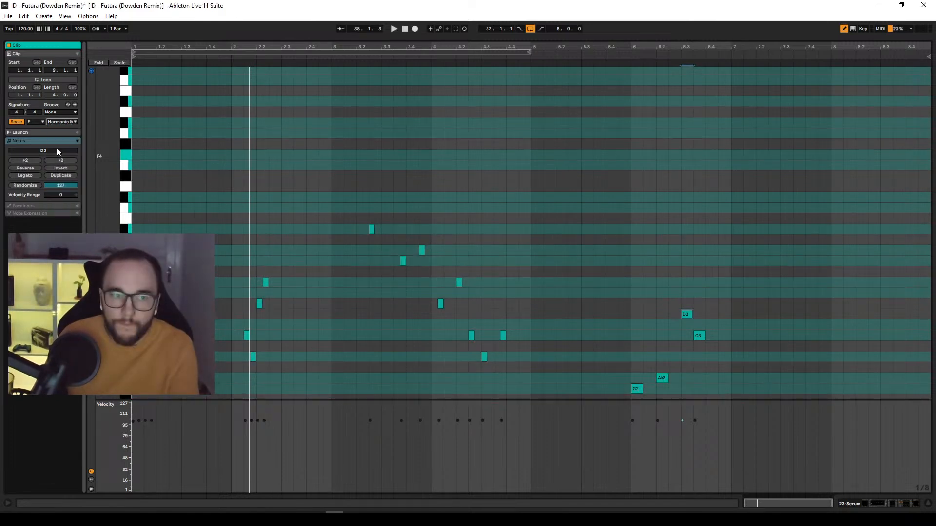
click(62, 122)
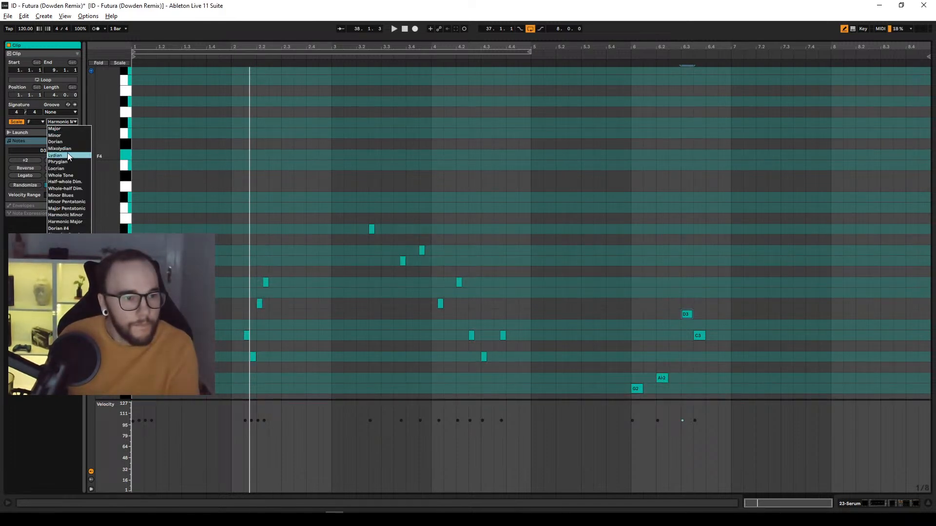
click(69, 148)
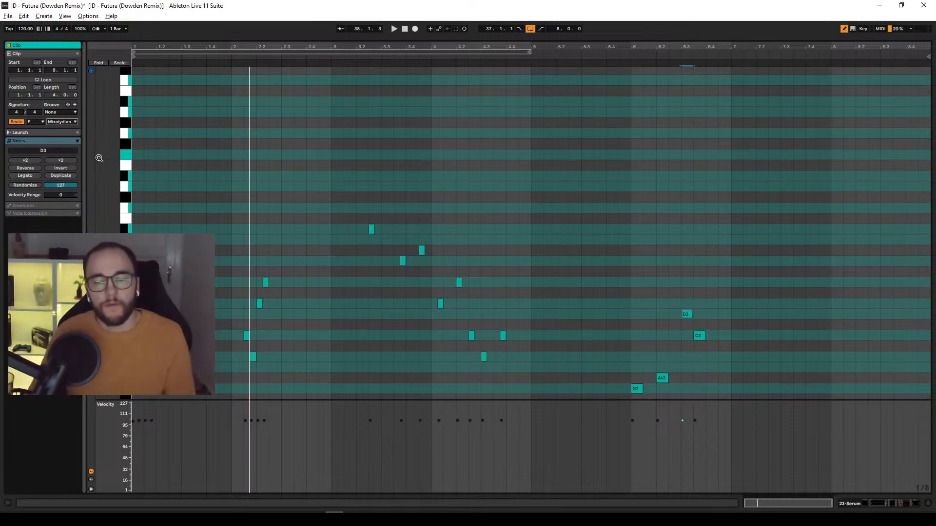
key(space)
key(space)
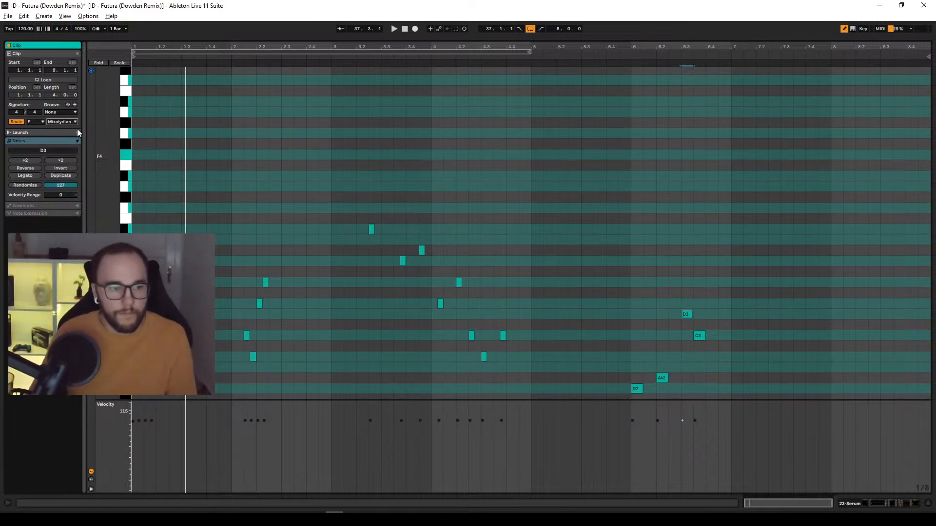
Set the clip's scale back to Minor and play the melody.
click(73, 122)
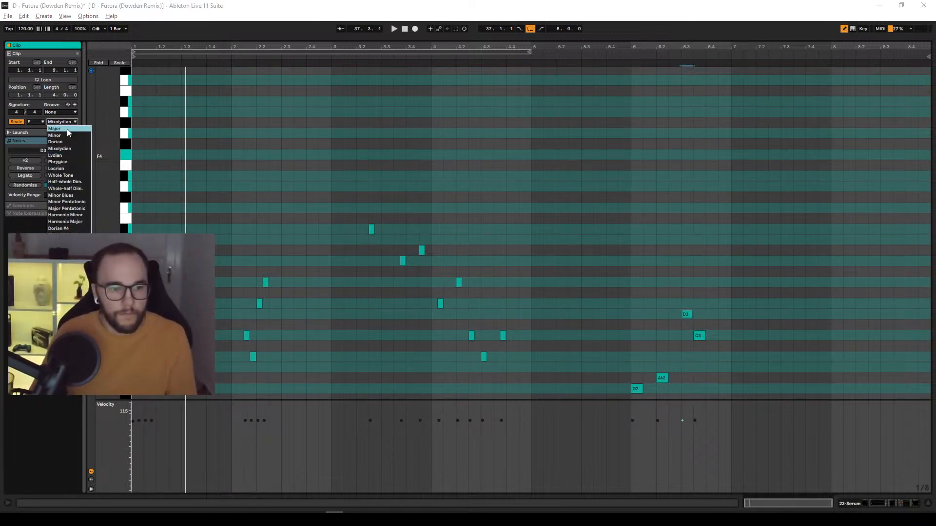
click(67, 132)
key(space)
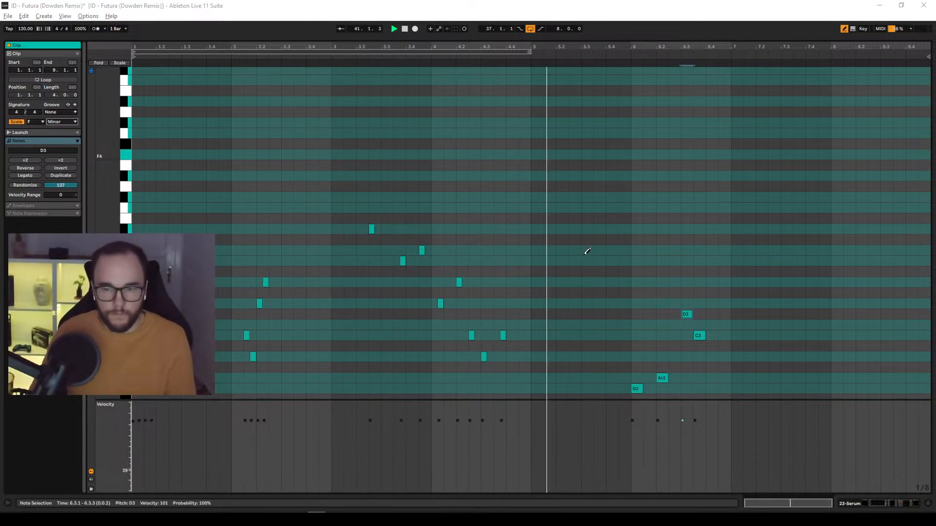
Delete the four notes G2, A♭2, D3 and C3 in bar 6 of the melody clip.
drag(587, 271, 746, 423)
key(ctrl+z)
key(b)
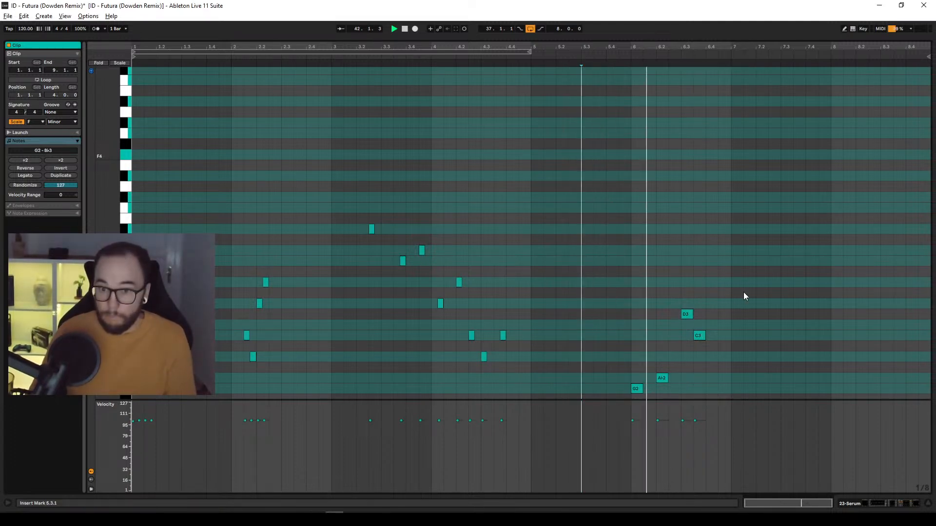
drag(755, 295, 620, 389)
key(Delete)
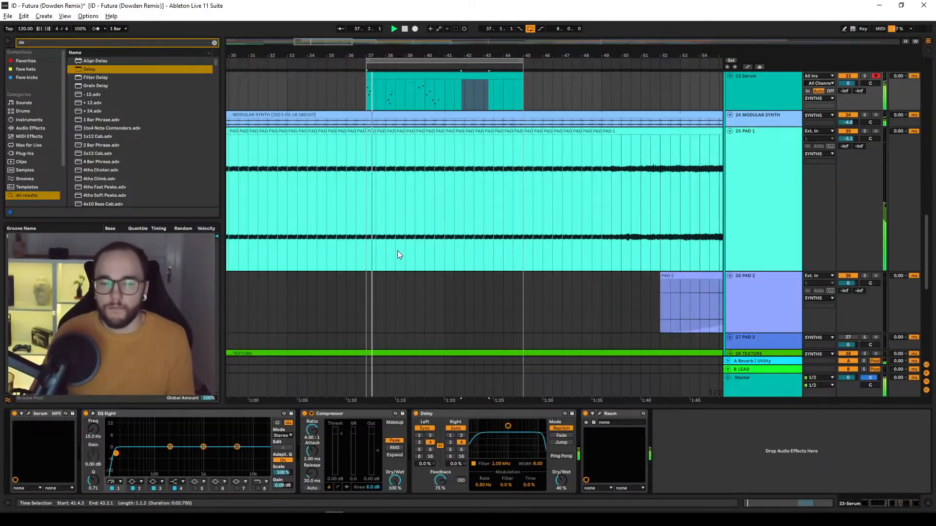
Play the arrangement from bar 33 and lower the volume of BASS track 4 to -2.0 dB.
click(298, 89)
scroll(431, 204, up, 2)
key(space)
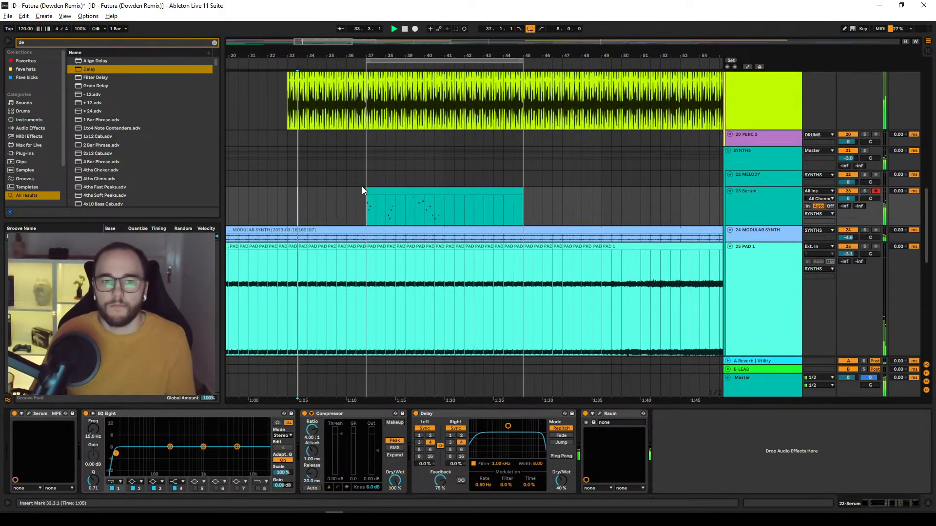
scroll(340, 230, up, 10)
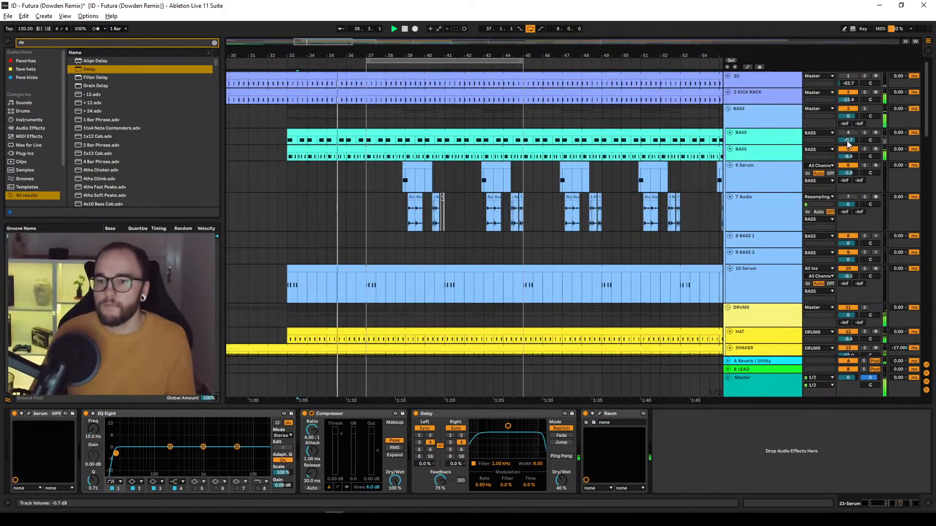
click(844, 139)
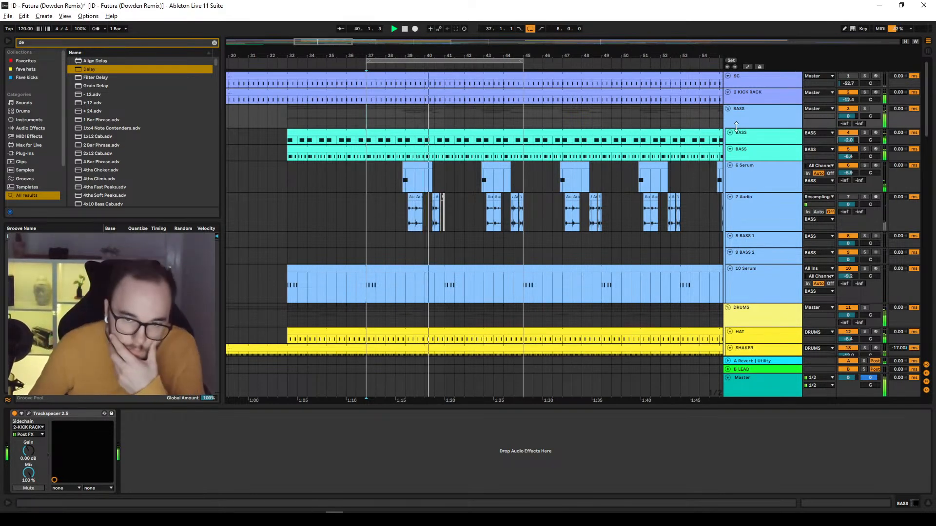
Open the plug-in window of the Serum instrument on the track 23 melody.
scroll(508, 198, down, 10)
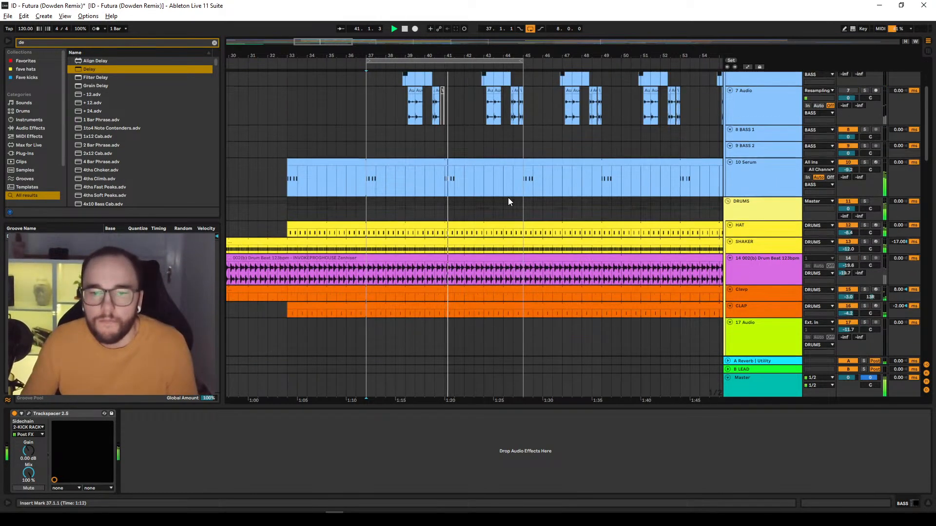
scroll(437, 164, down, 5)
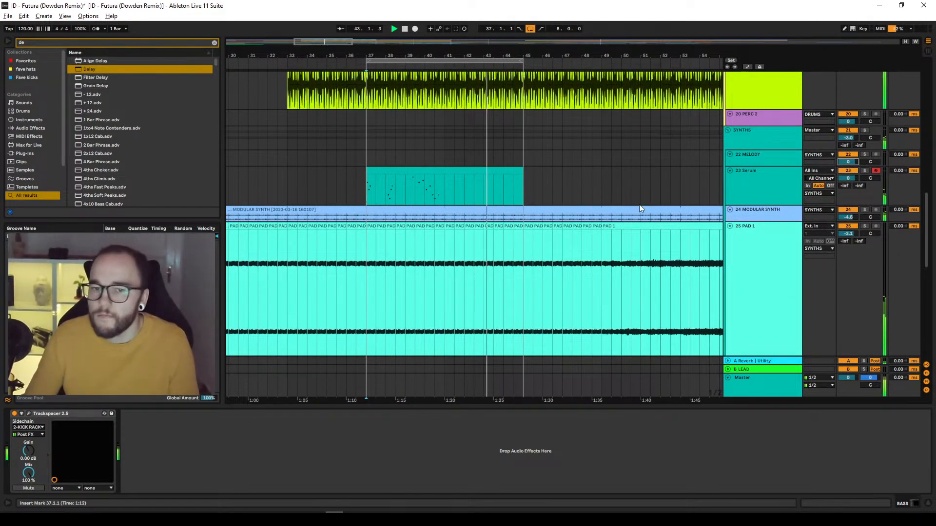
double_click(446, 173)
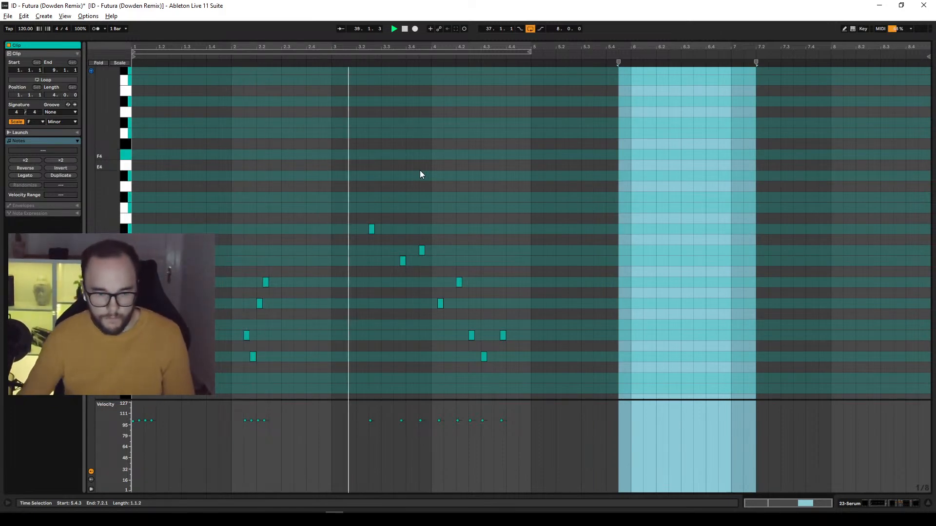
key(shift+Tab)
click(28, 414)
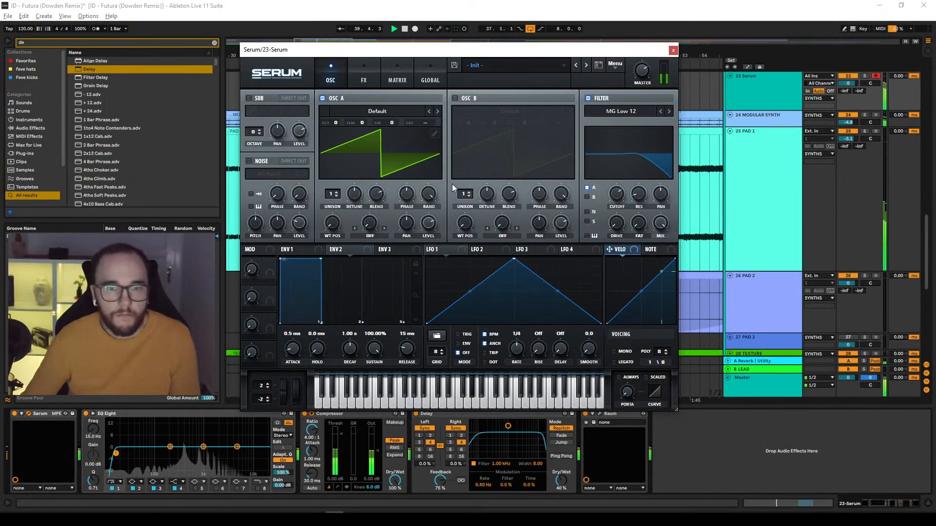
Load the Electric Guitar [SL] wavetable in oscillator A and assign LFO 1 to the filter cutoff with an amount of 24.
click(387, 114)
click(375, 109)
click(374, 110)
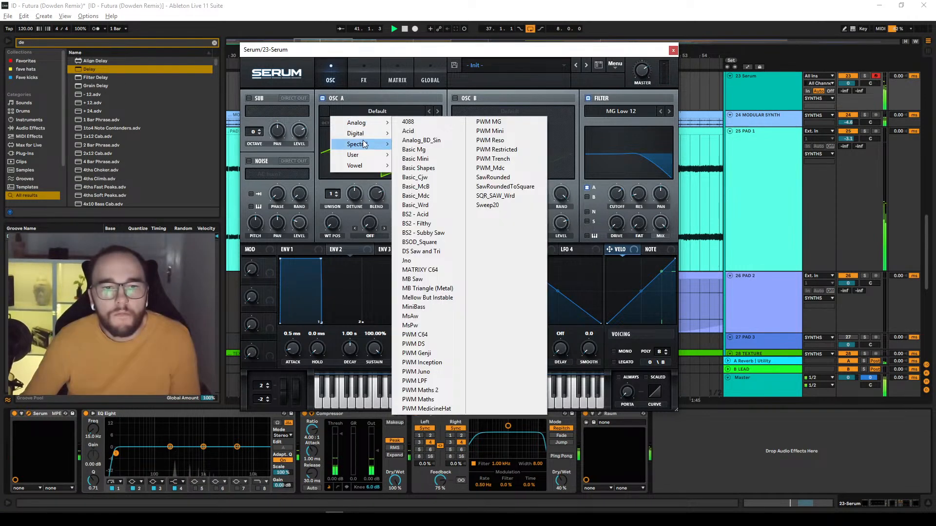
click(408, 185)
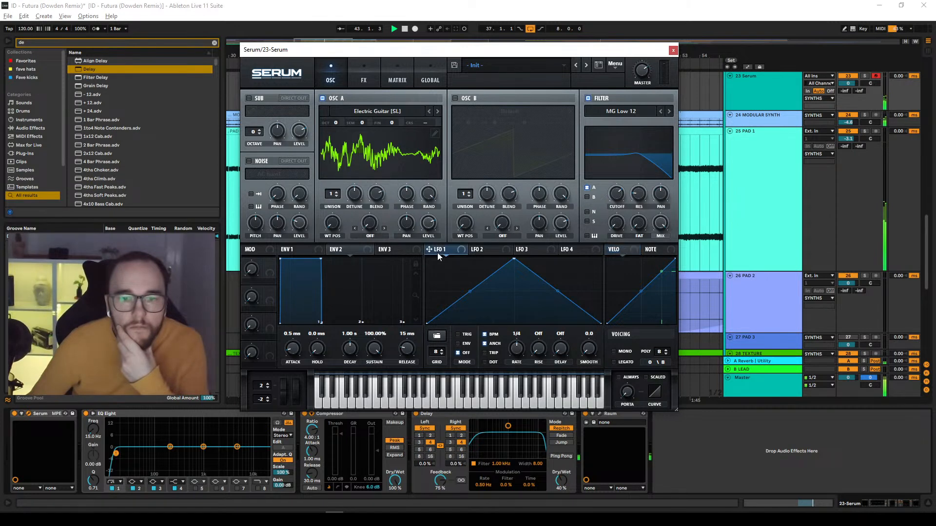
drag(574, 246, 612, 186)
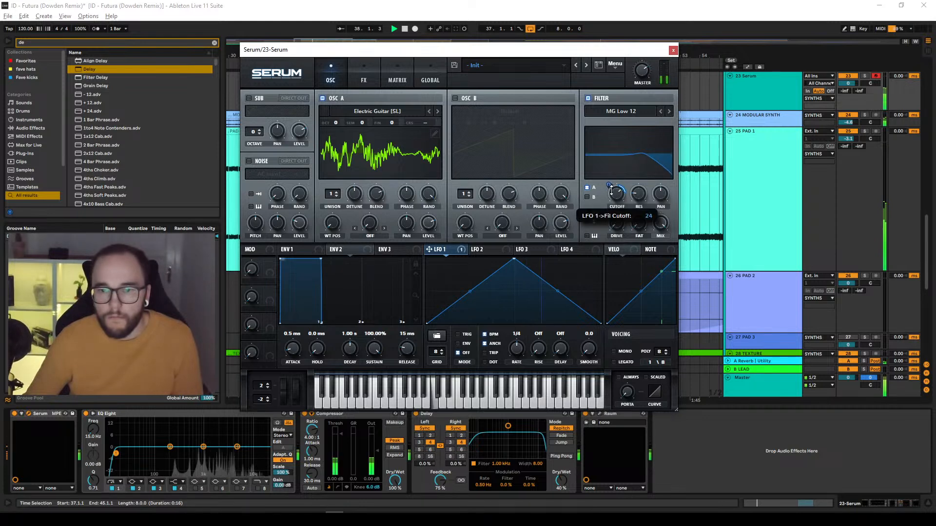
Audition neighbouring wavetables in oscillator A, including Gremlin [SN] and AlienSpectral [SN], and settle on Bowed Metal [ML].
click(438, 113)
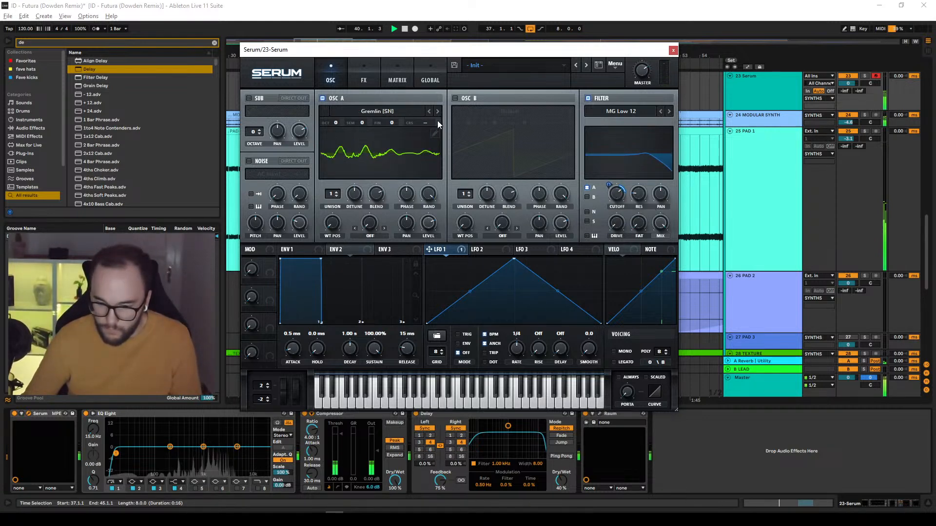
click(431, 112)
click(431, 112)
click(431, 112)
click(431, 113)
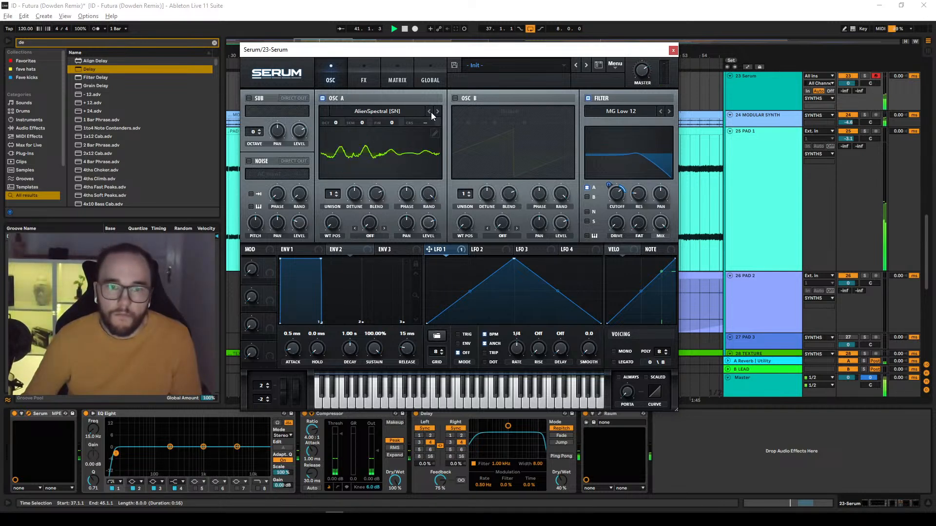
click(431, 112)
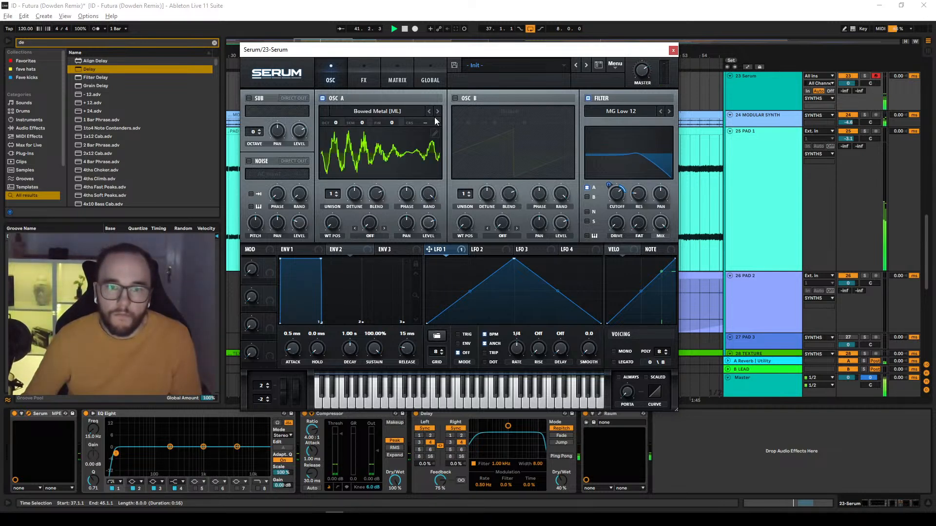
Set oscillator A's unison to 3 voices and enable Serum's built-in reverb.
click(336, 192)
click(336, 192)
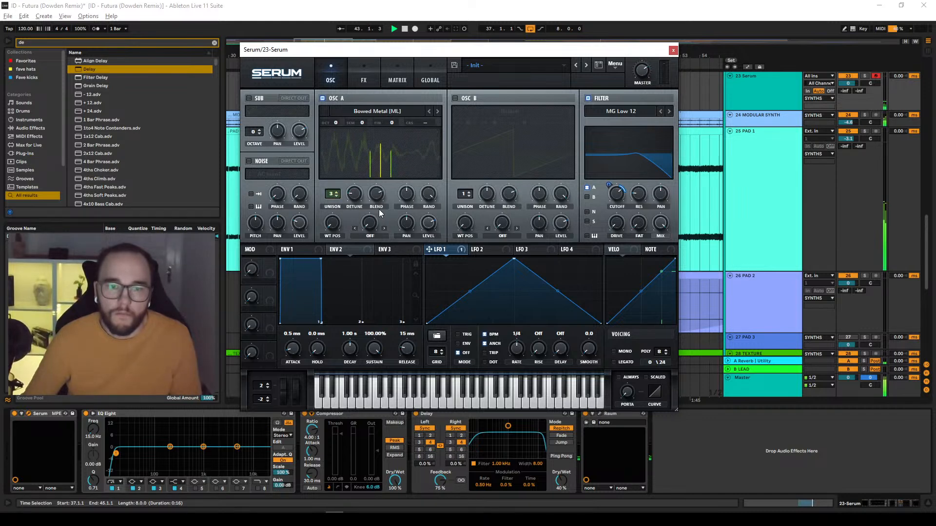
click(366, 76)
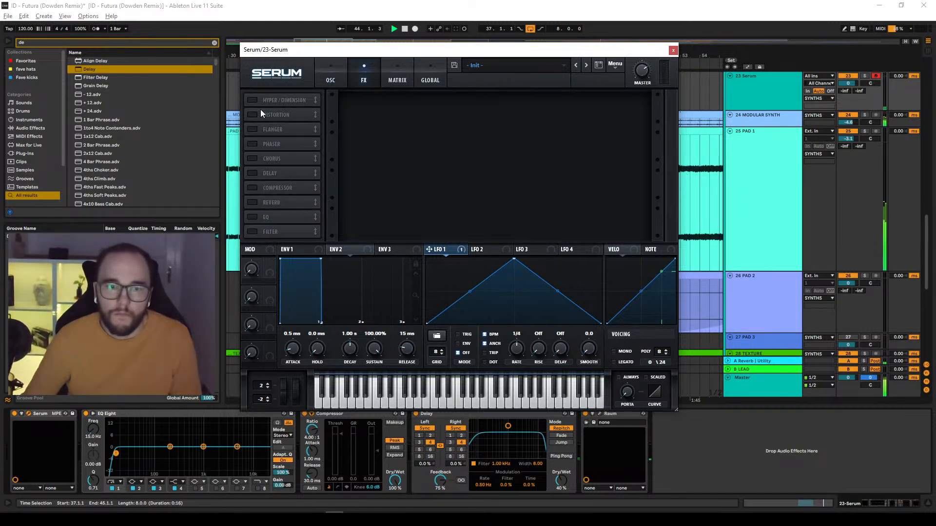
click(252, 202)
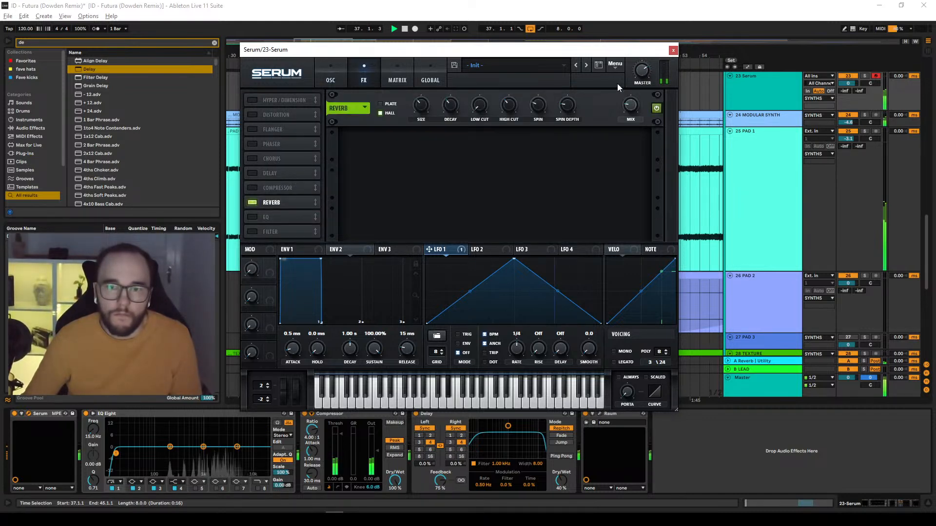
Try the Wraith and Tigra wavetables in oscillator A, choose Voxu and adjust its wavetable position.
click(331, 78)
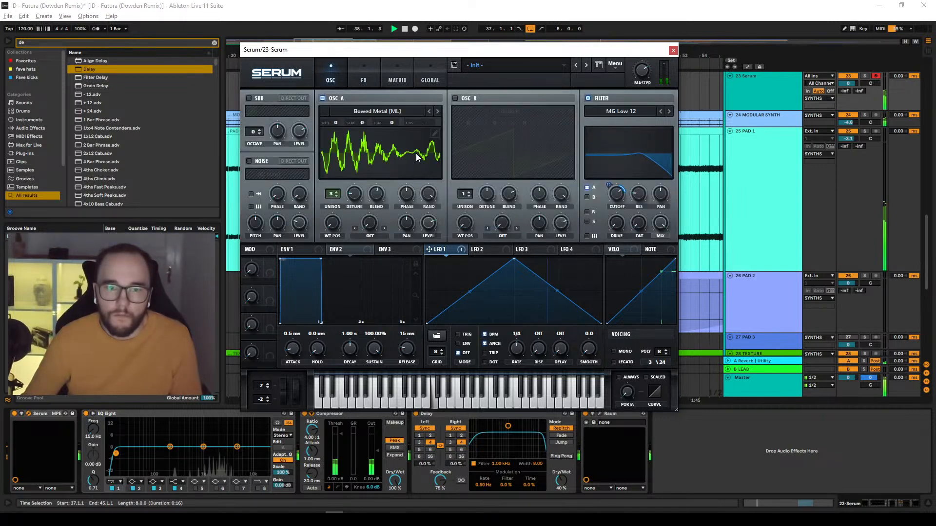
click(428, 111)
click(428, 112)
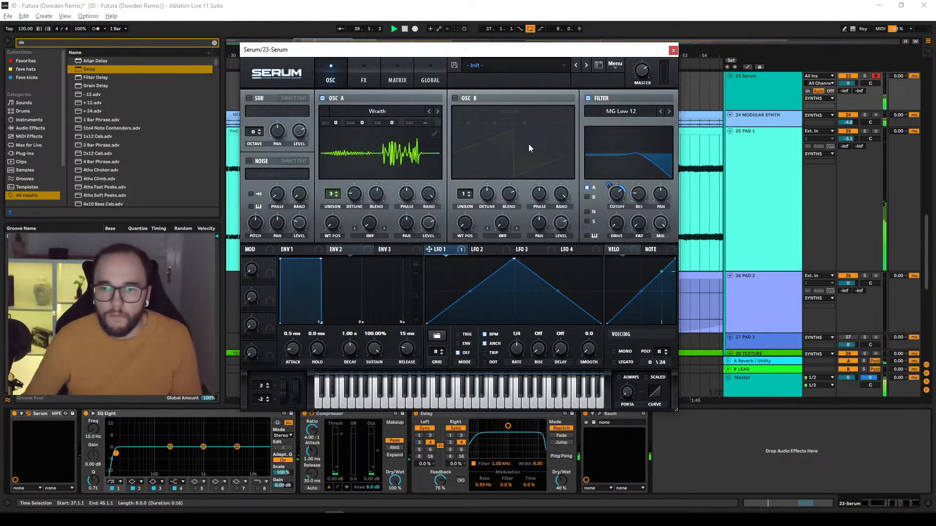
click(429, 112)
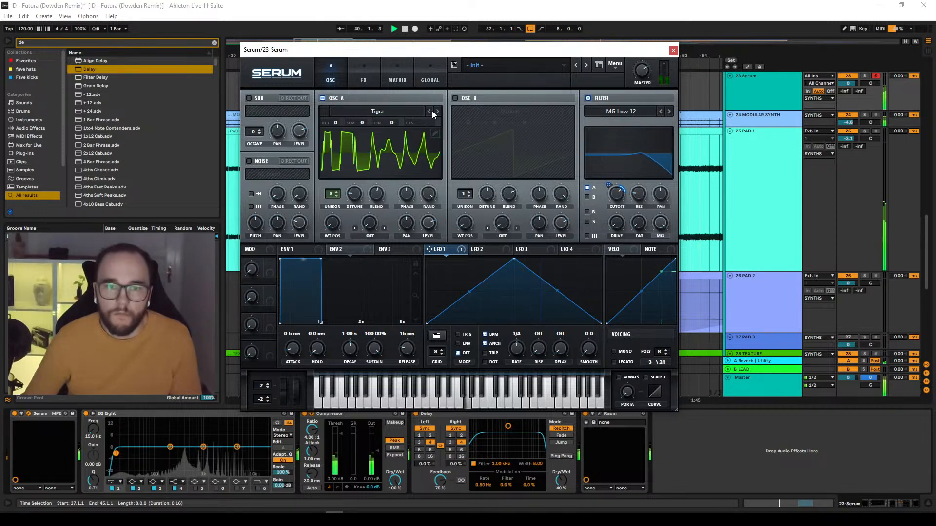
click(436, 111)
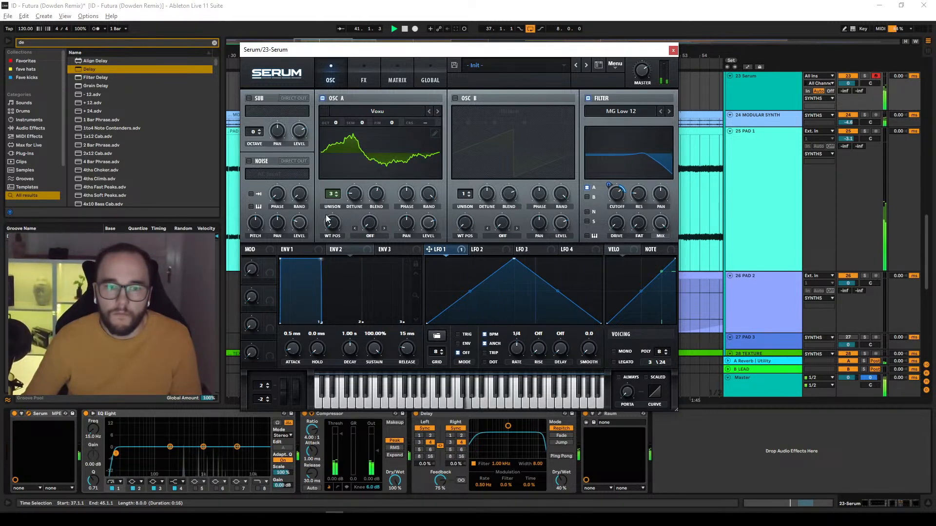
drag(332, 222, 335, 212)
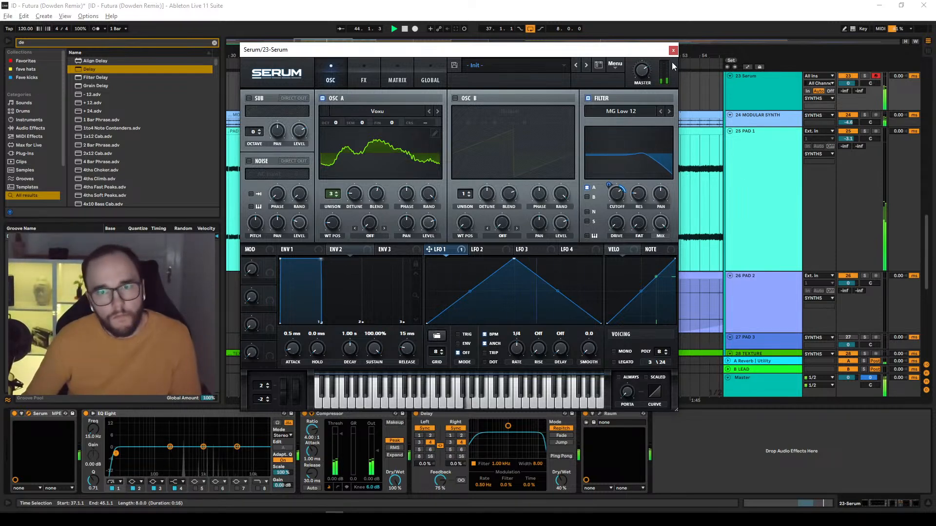
Solo the Serum track, switch oscillator A to the VintageSynth wavetable while playing, and close the plug-in window.
drag(639, 47, 759, 81)
click(864, 76)
key(space)
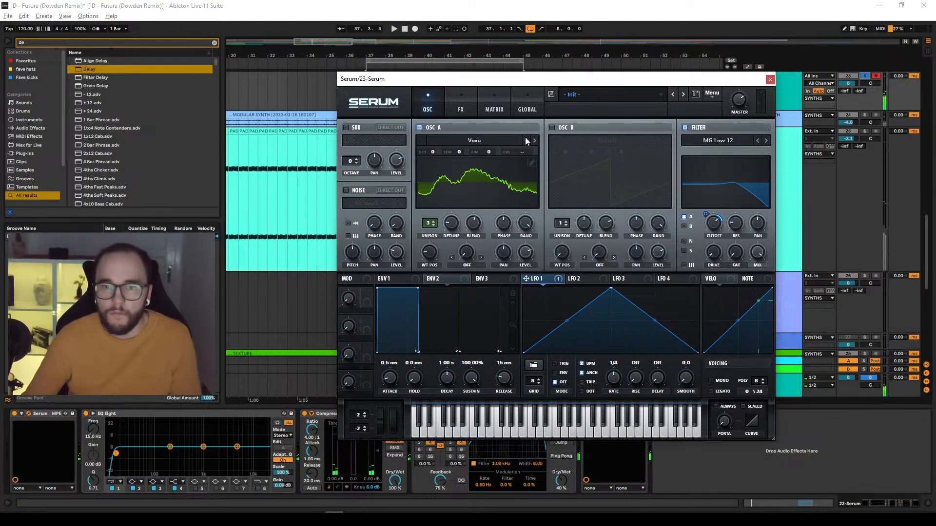
click(526, 141)
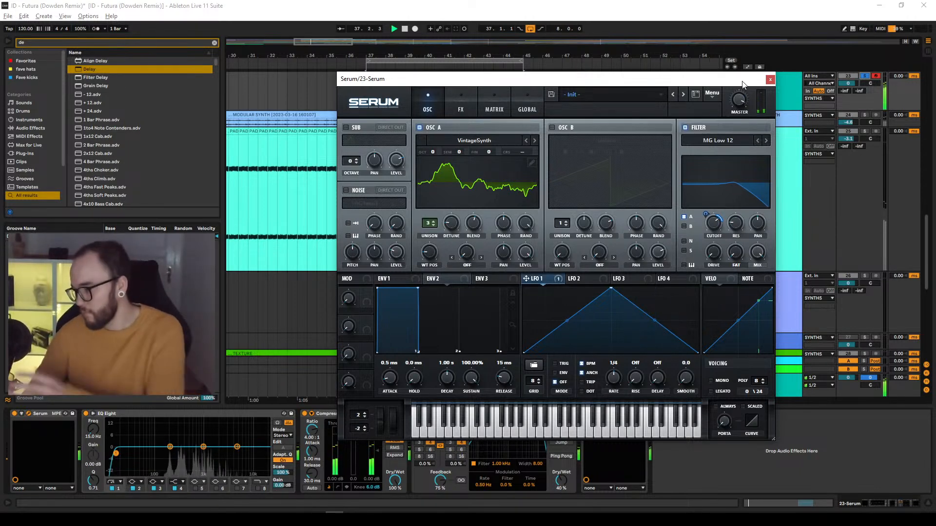
drag(624, 81, 521, 75)
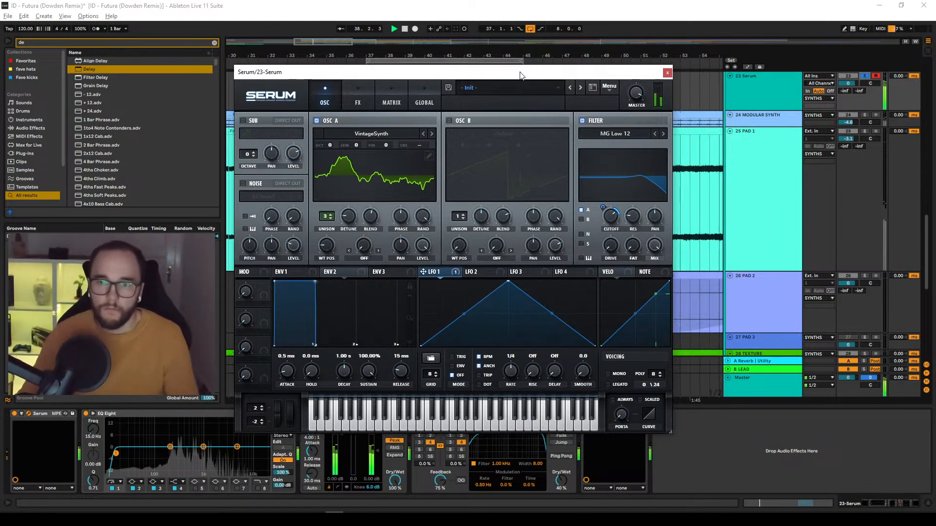
click(666, 73)
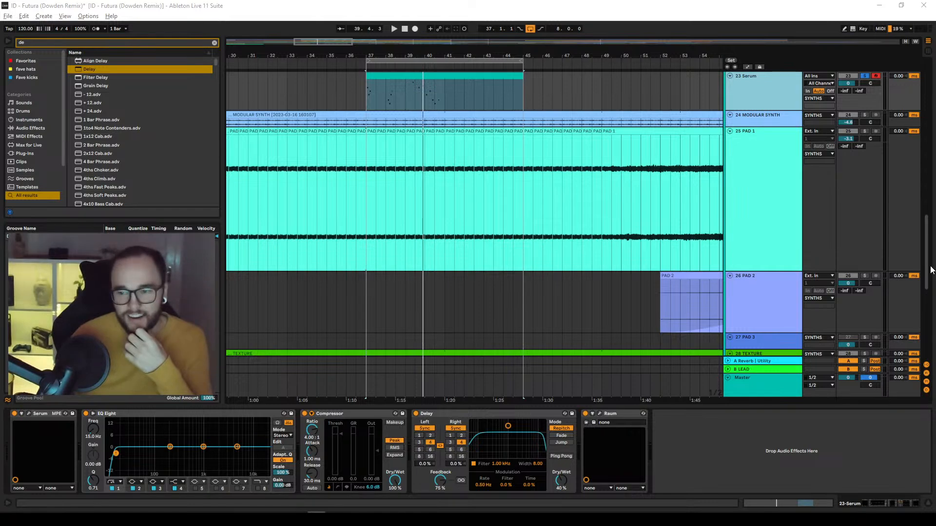
Open the KICK RACK track's devices, solo the track and audition the G# kick and Kick 2 x64 chains in turn.
scroll(883, 180, up, 10)
click(758, 101)
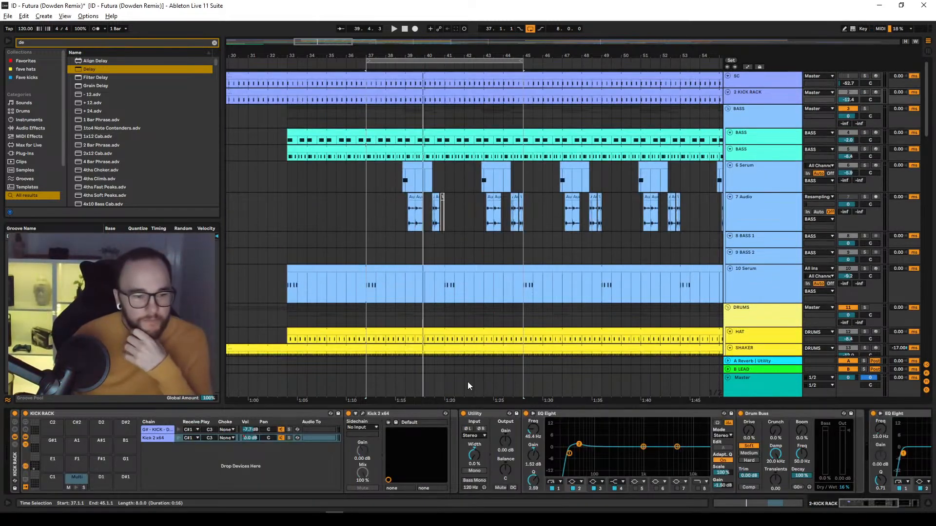
click(178, 430)
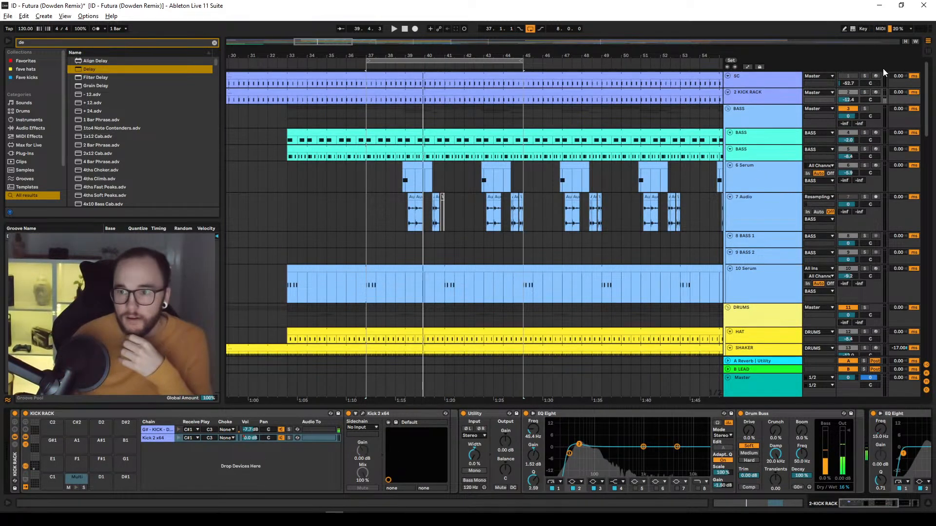
click(171, 431)
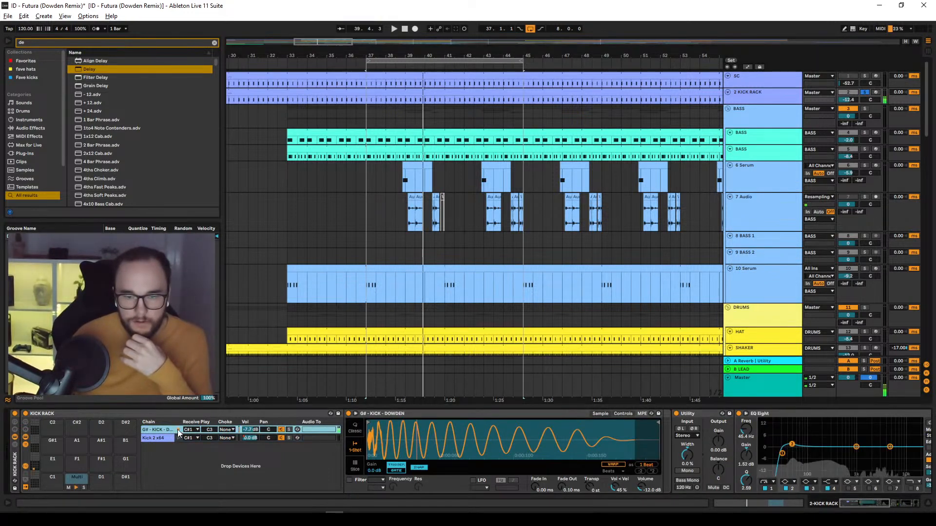
click(179, 438)
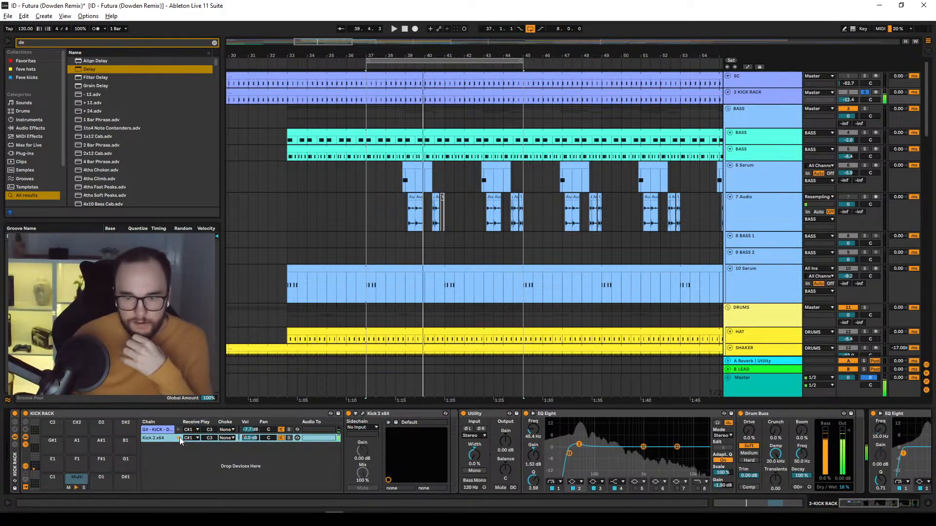
click(165, 429)
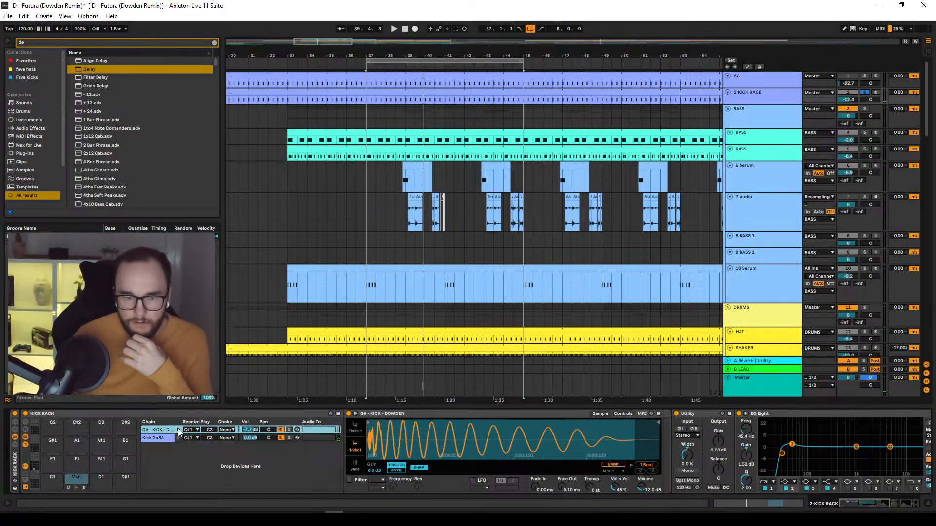
click(178, 430)
click(179, 430)
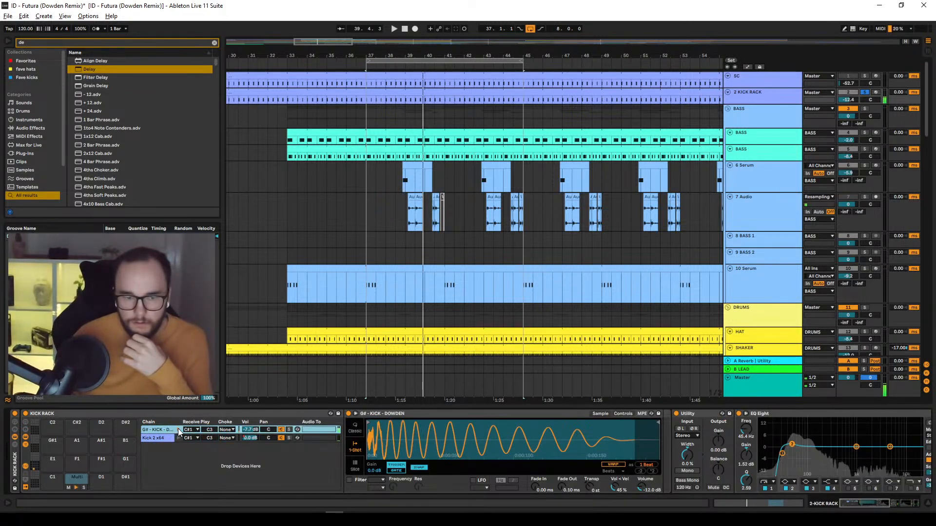
Add an EQ Eight to the G# kick chain and low-cut its first band at about 367 Hz.
click(786, 413)
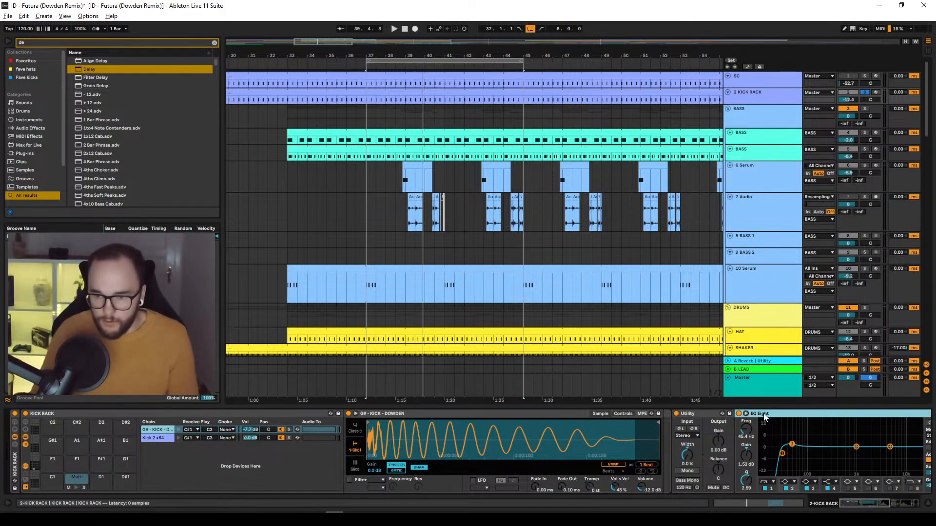
scroll(736, 423, right, 10)
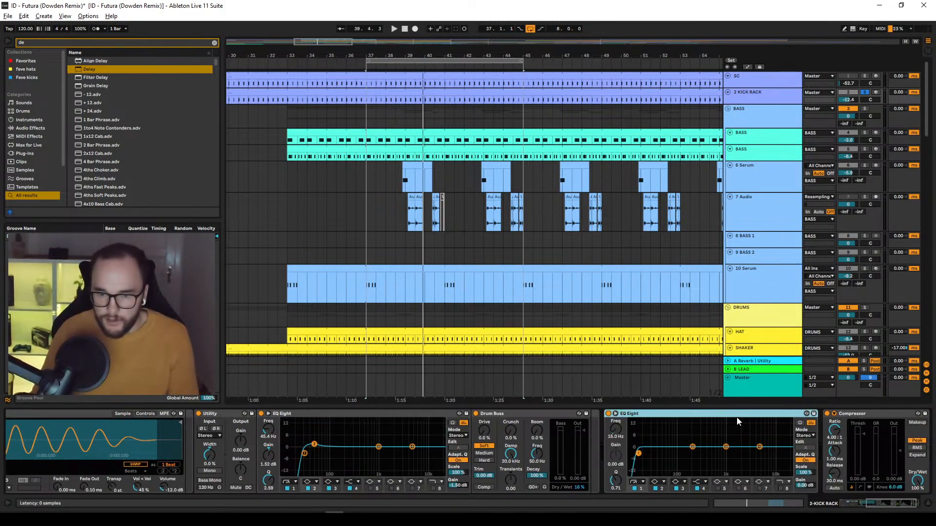
scroll(737, 422, left, 10)
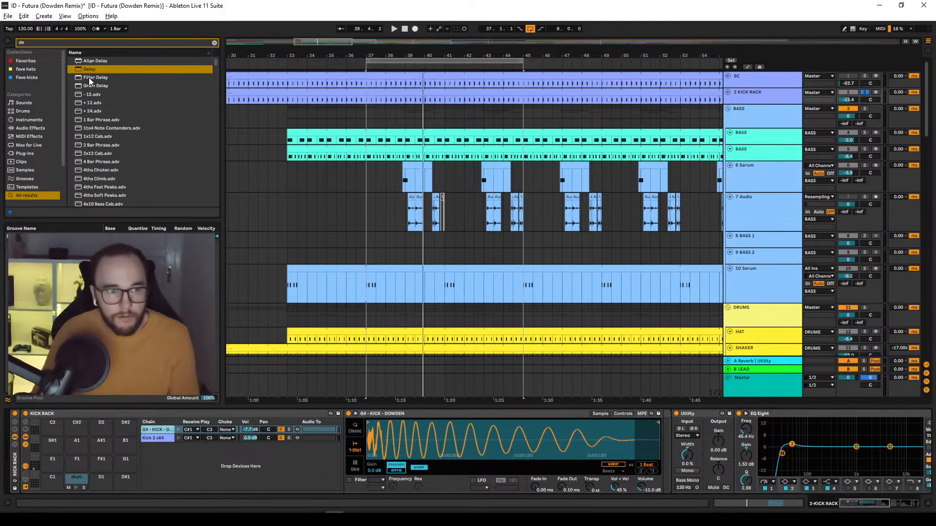
click(164, 429)
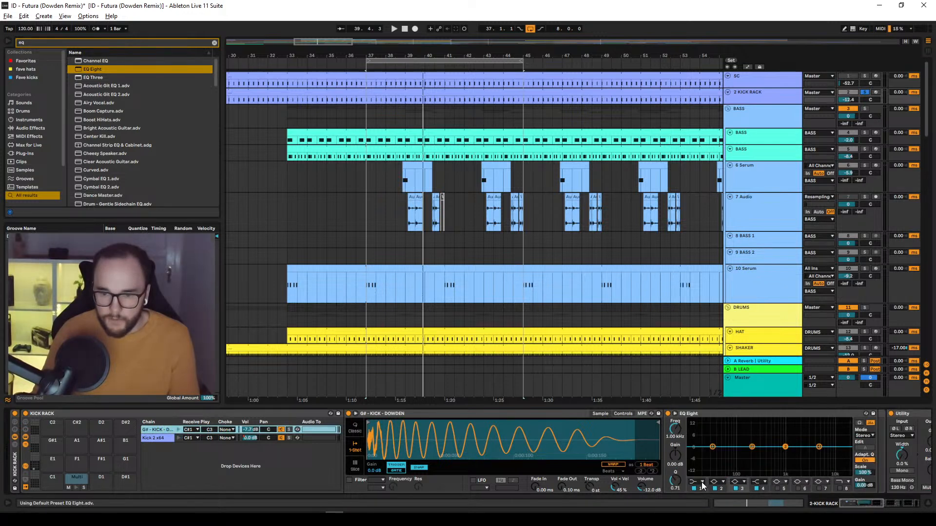
click(700, 483)
click(694, 434)
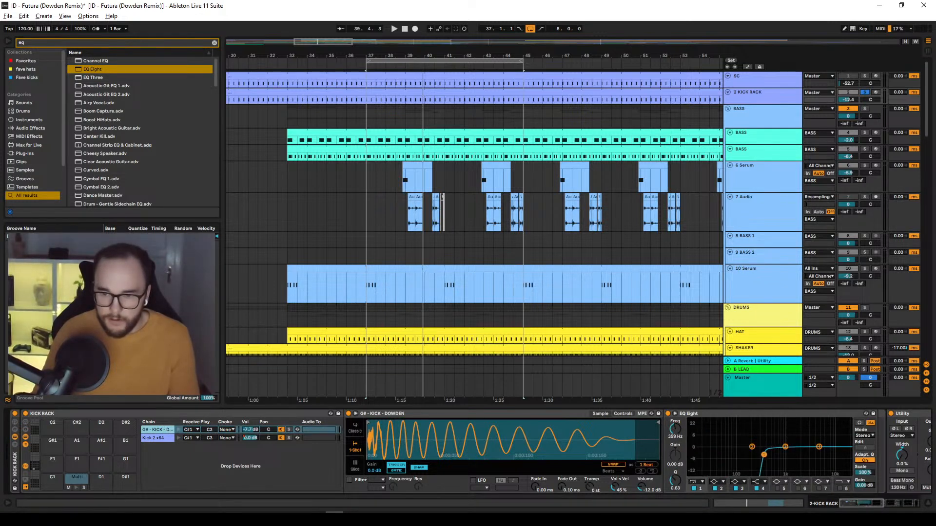
drag(763, 455, 765, 454)
Audition the filtered G# kick and Kick 2 x64 chains soloed in turn, and check the Kick 2 plug-in window.
key(space)
key(space)
click(781, 95)
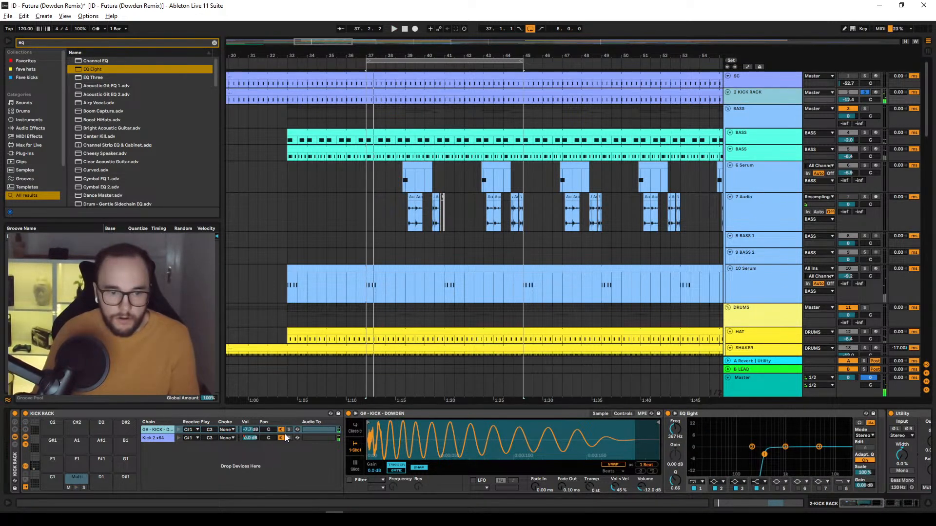
click(289, 429)
key(space)
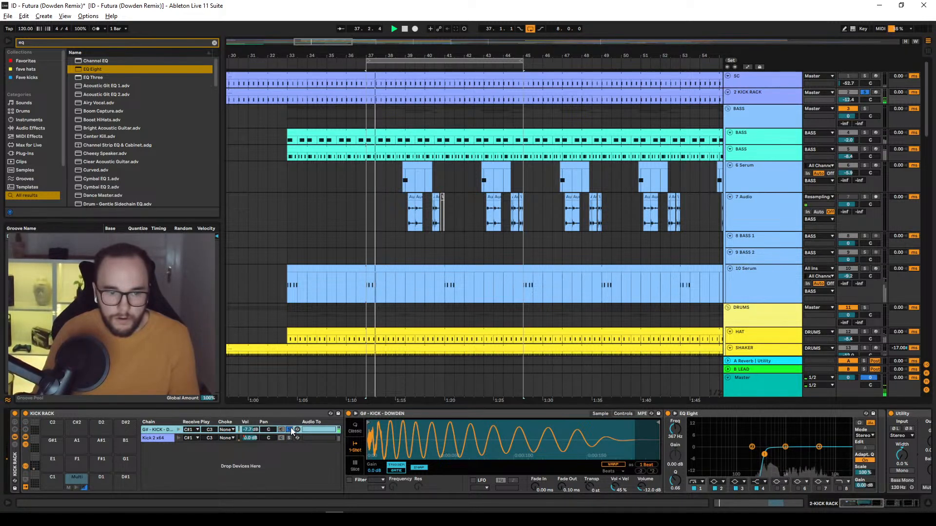
click(292, 438)
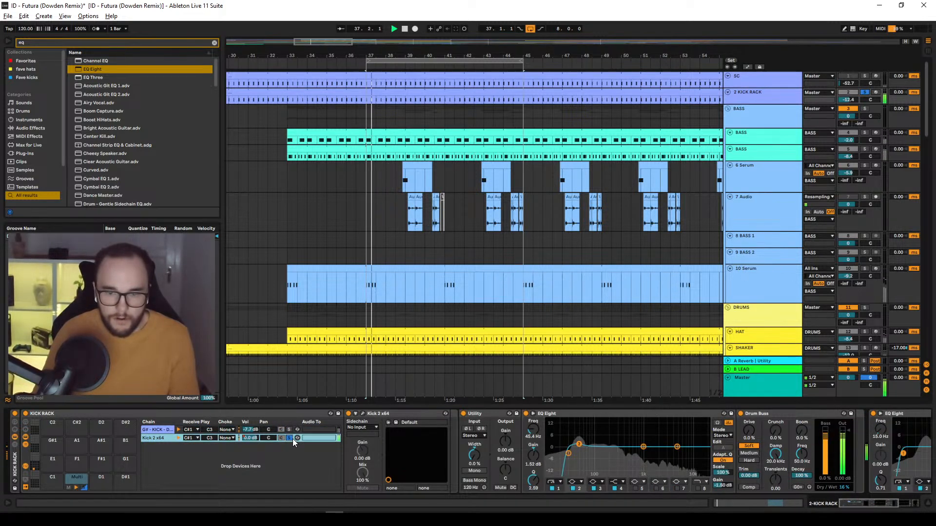
click(289, 439)
key(space)
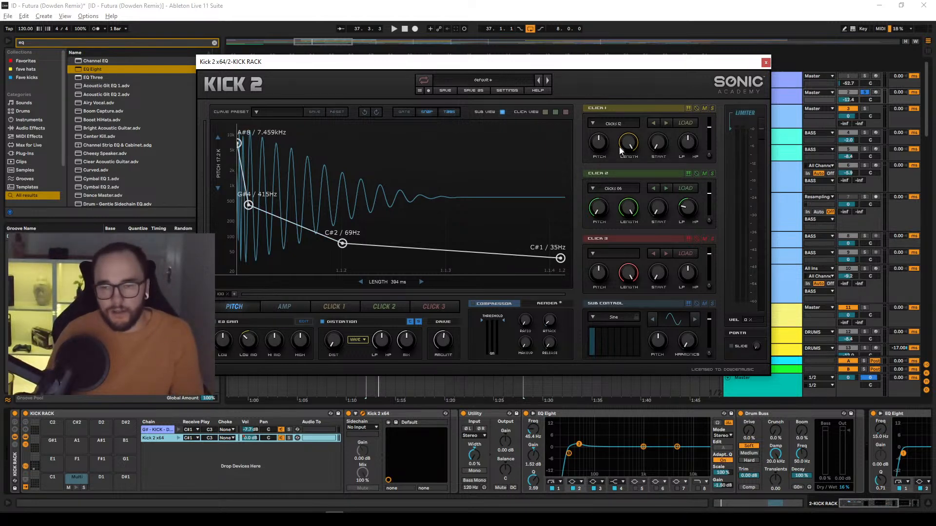
click(766, 63)
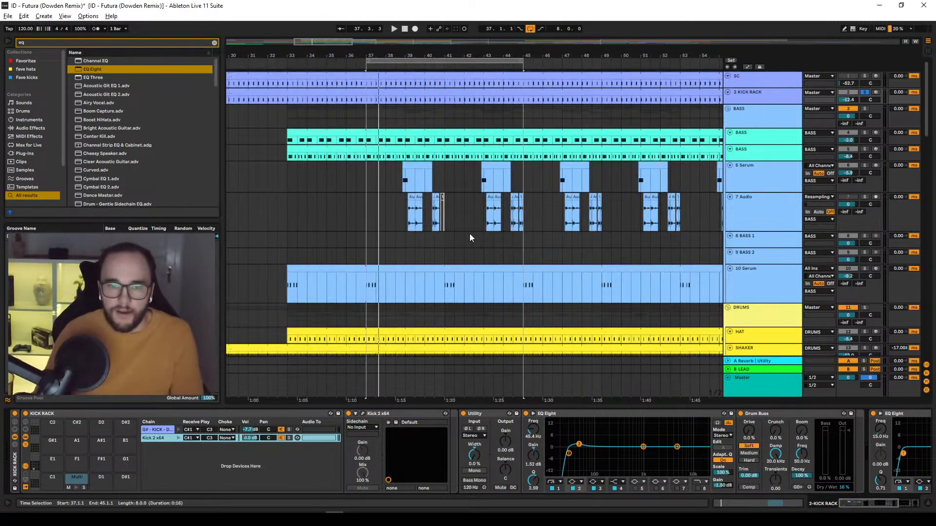
Compare the Kick 2 x64 chain with the rack's Drum Buss bypassed and enabled while playing.
click(151, 429)
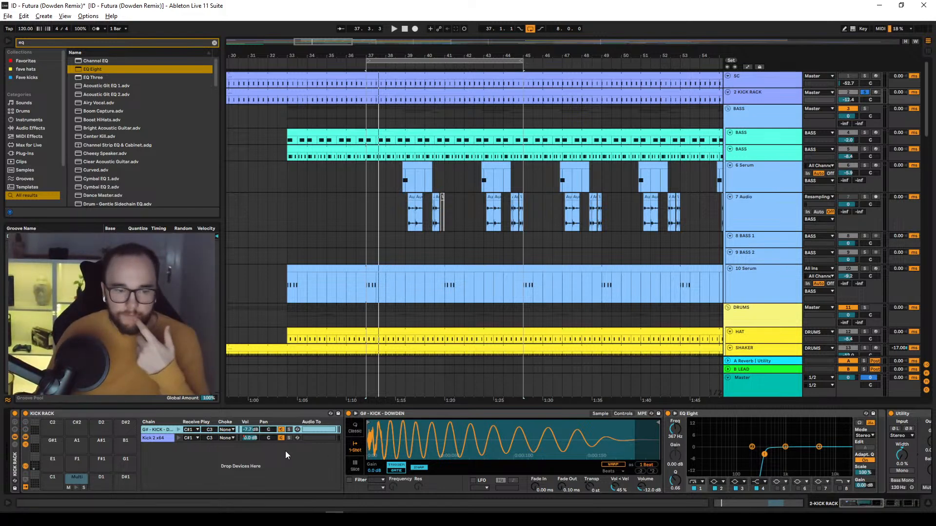
click(166, 439)
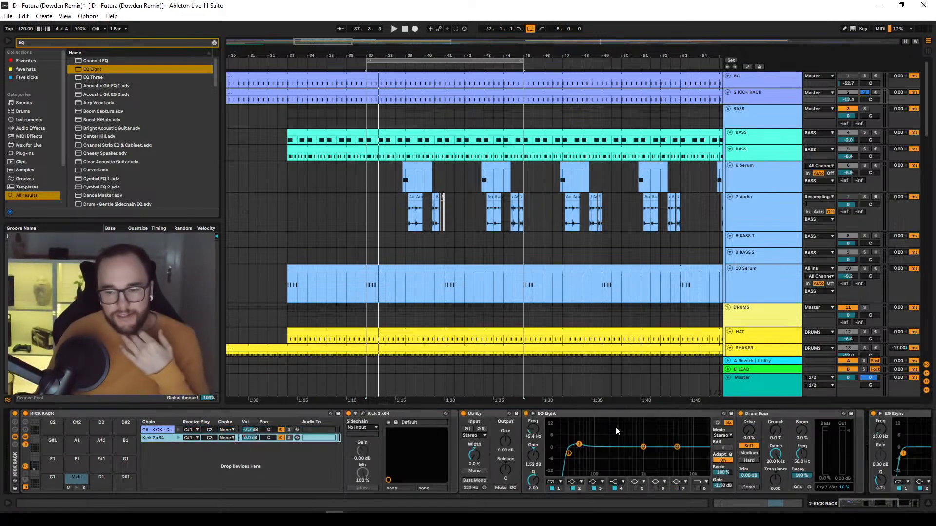
scroll(616, 427, right, 5)
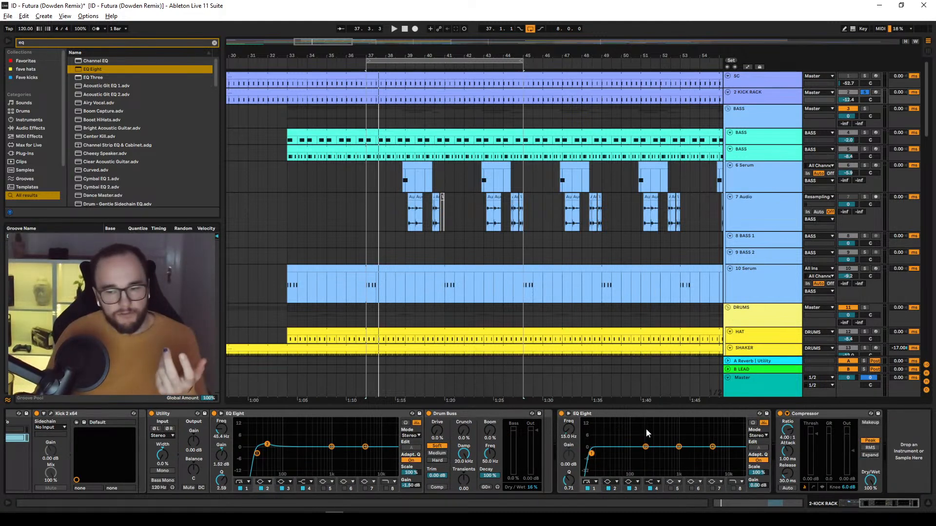
click(469, 412)
click(428, 414)
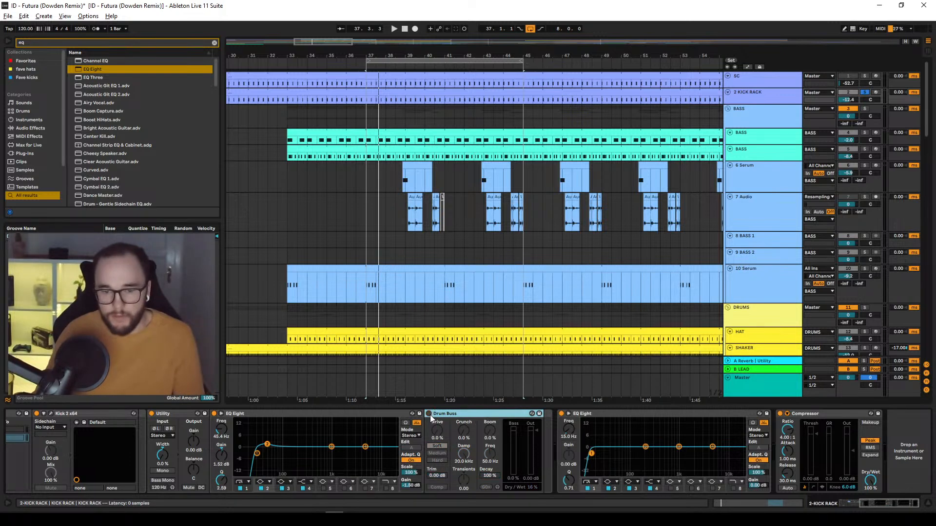
key(space)
click(429, 416)
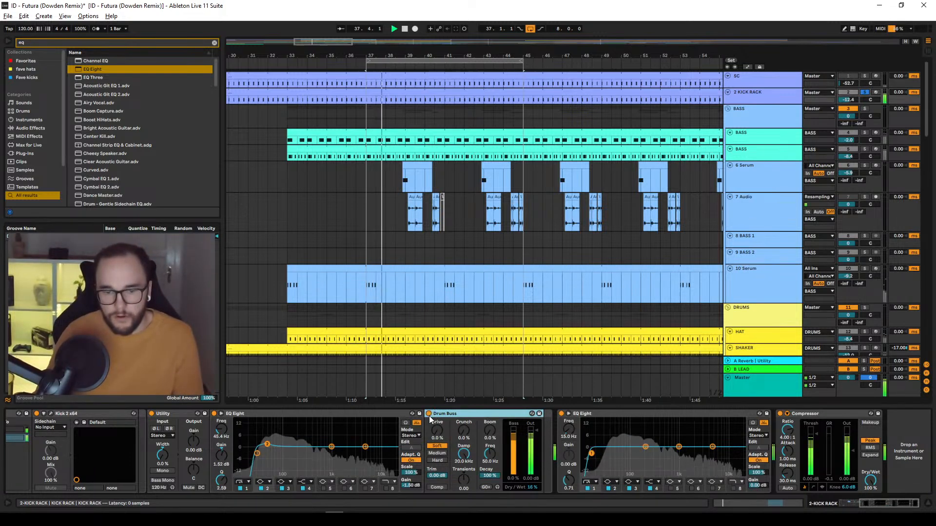
key(space)
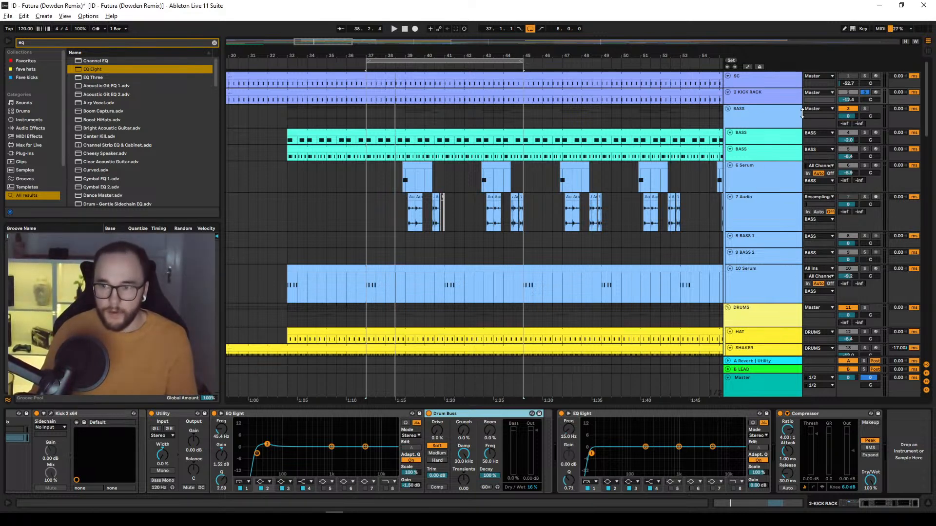
Play the full mix, split the teal Serum melody clip at bar 39 and move its remainder to bar 46.
click(348, 115)
key(space)
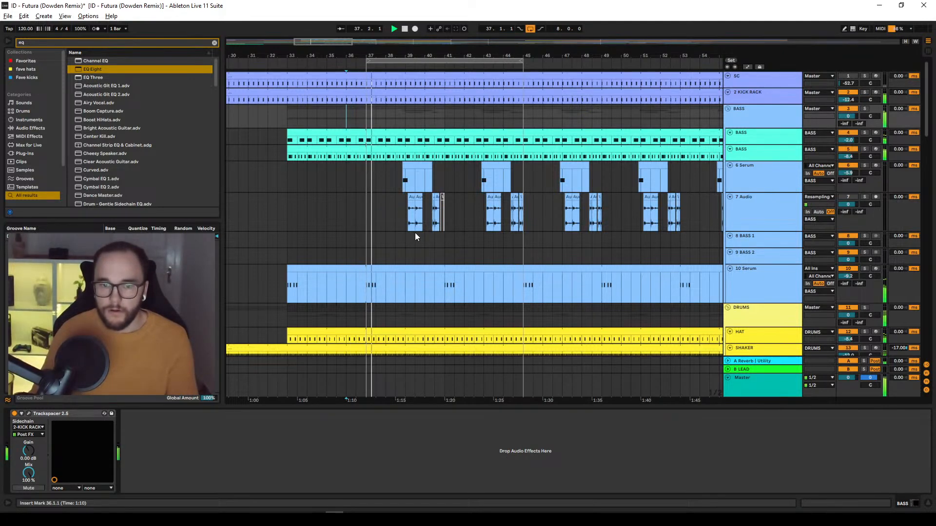
scroll(390, 205, down, 5)
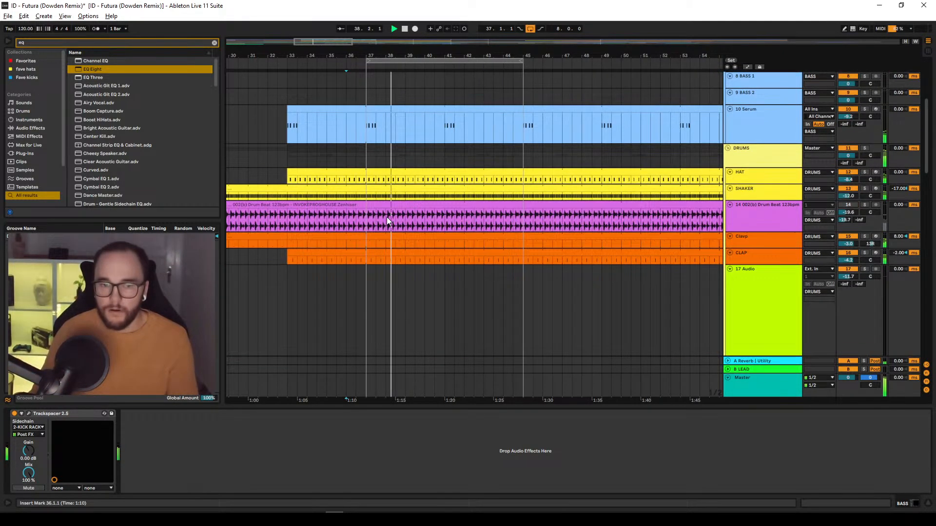
scroll(391, 224, down, 10)
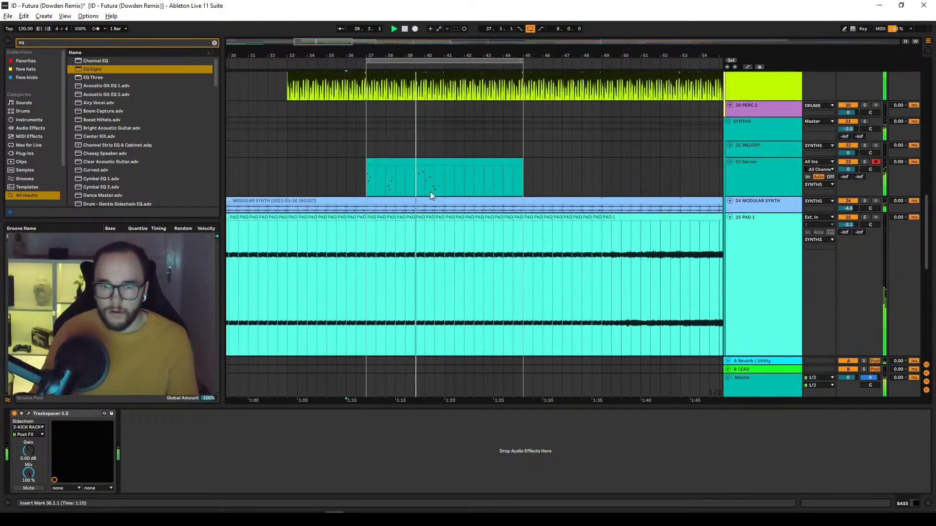
click(406, 175)
key(ctrl+e)
drag(422, 162, 561, 167)
click(367, 178)
click(385, 162)
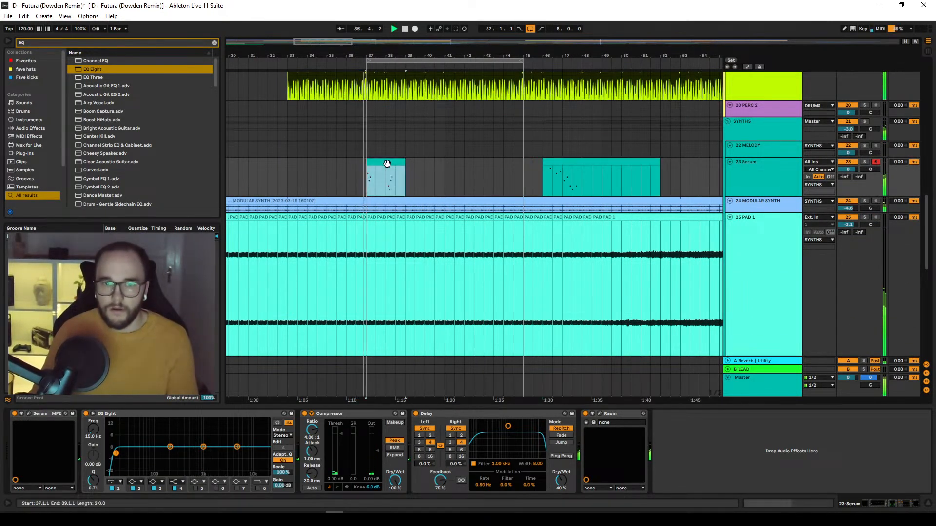
Split the two-bar Serum melody clip at bar 38 and move its second bar to 42.3.
click(387, 170)
key(ctrl+e)
drag(390, 162, 479, 169)
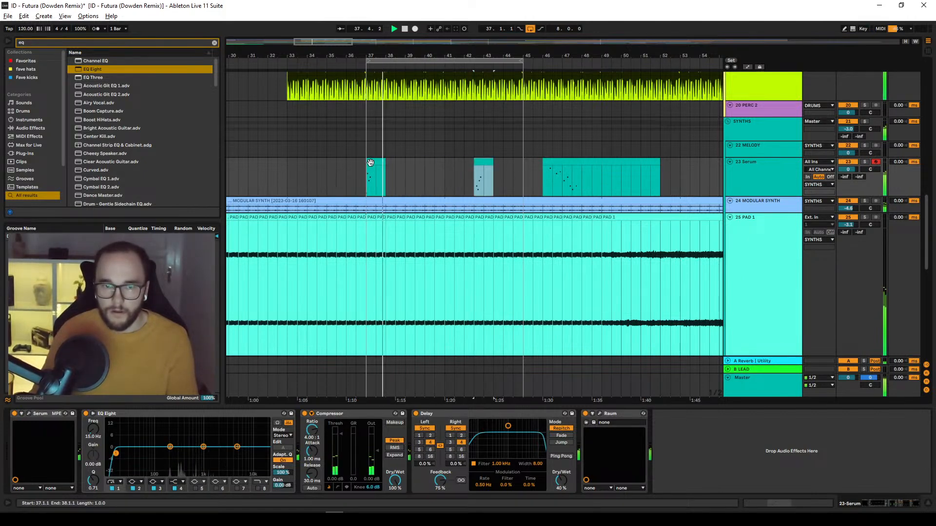
Play the loop from bar 37 and lower the Serum melody track's volume to -1.2 dB.
click(732, 181)
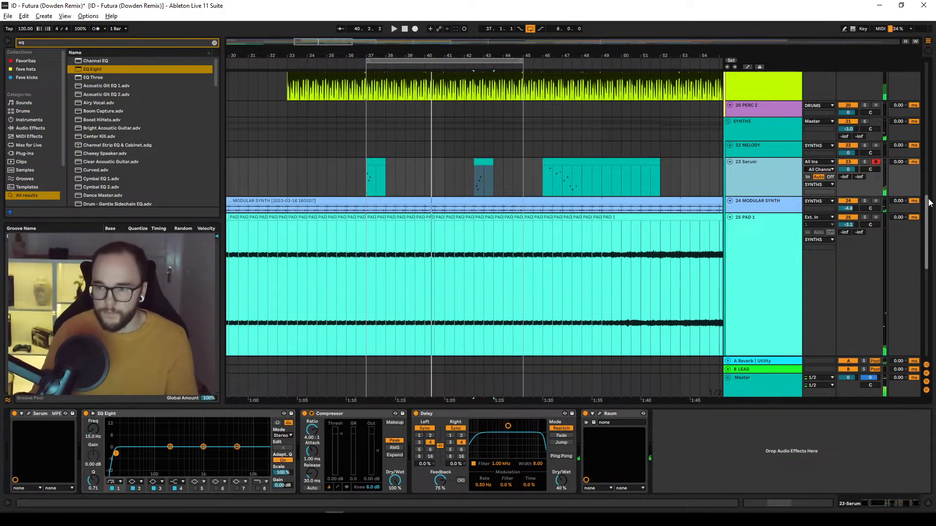
scroll(405, 83, up, 10)
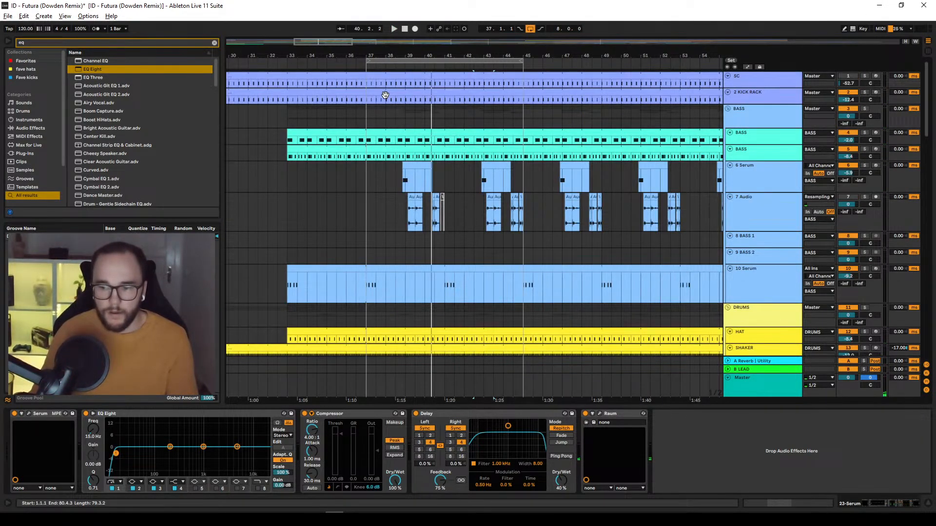
click(355, 112)
key(space)
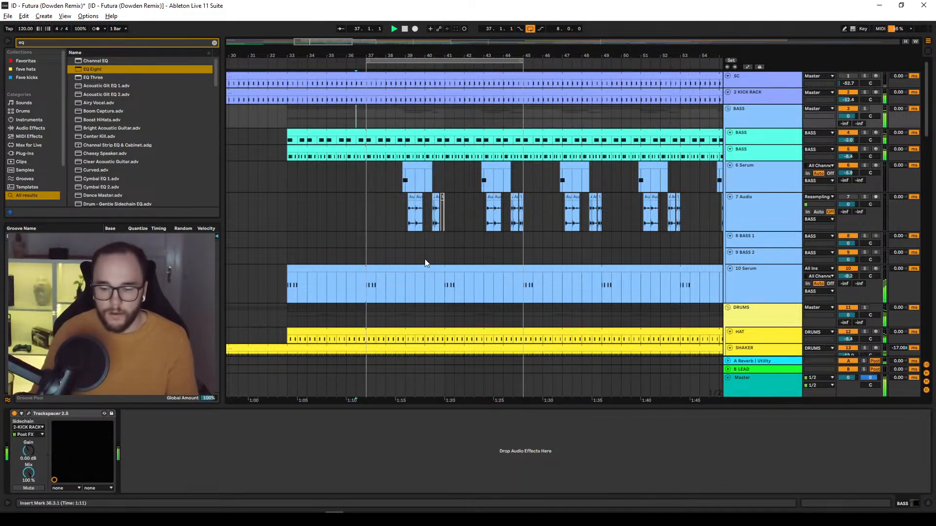
scroll(388, 246, down, 10)
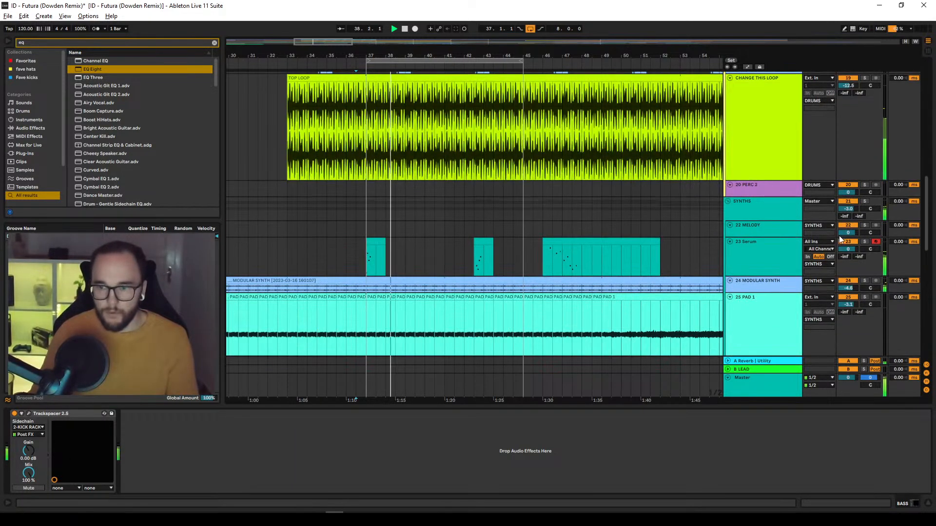
click(840, 237)
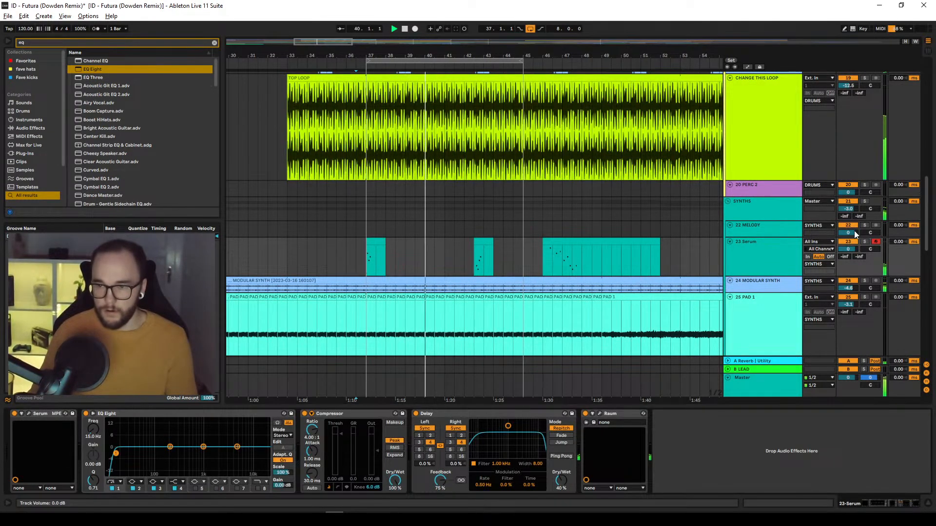
drag(854, 248, 854, 254)
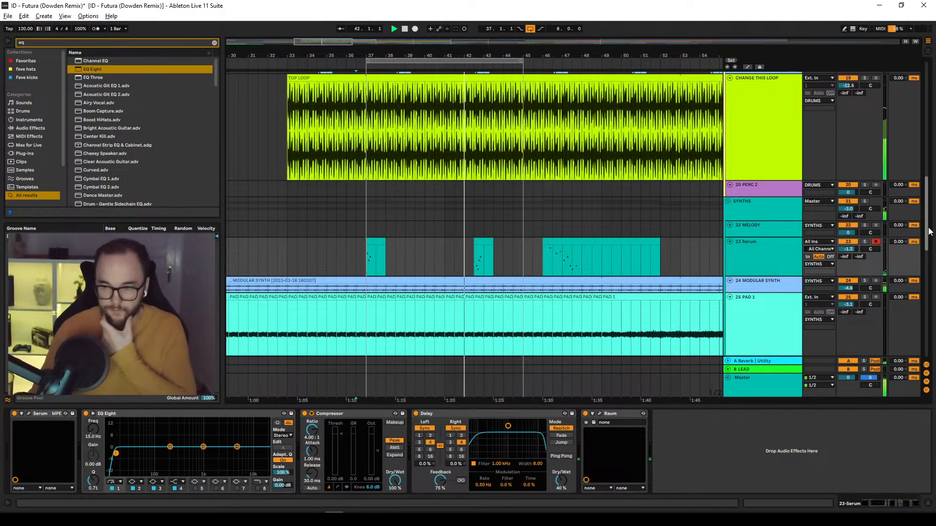
Consolidate the two short Serum melody clips into one clip from bar 37 to 43.3.
scroll(461, 257, up, 10)
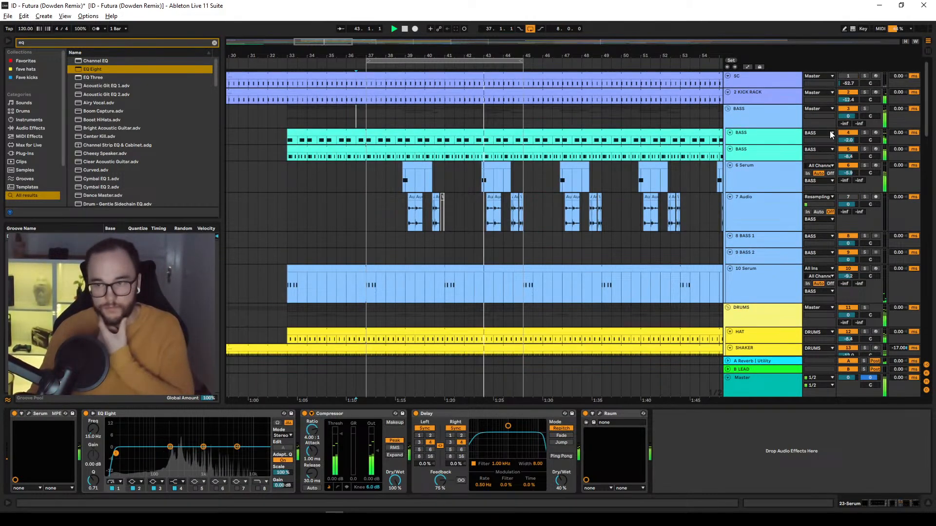
scroll(513, 233, down, 4)
scroll(514, 233, down, 8)
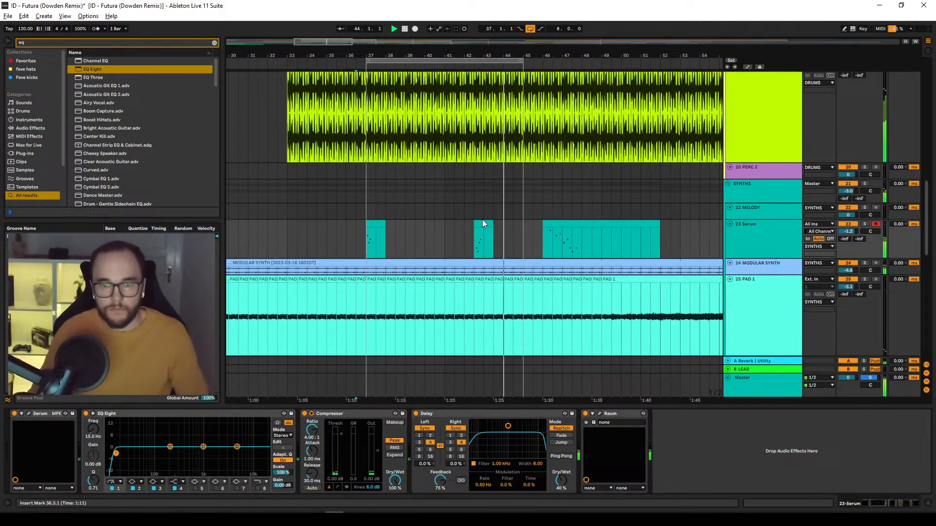
click(371, 222)
shift+click(484, 222)
key(ctrl+j)
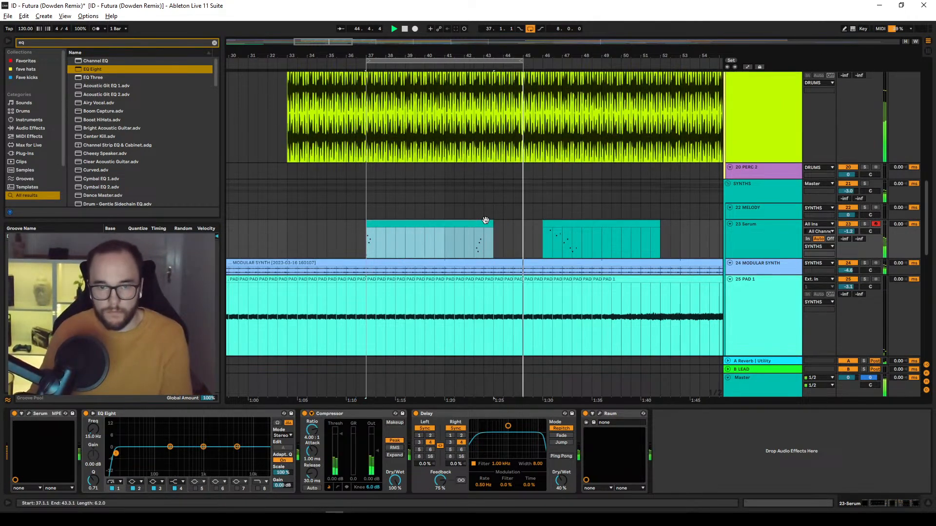
Transpose the three high notes at the start of the consolidated Serum clip down two semitones and play the result.
double_click(485, 222)
key(space)
click(126, 291)
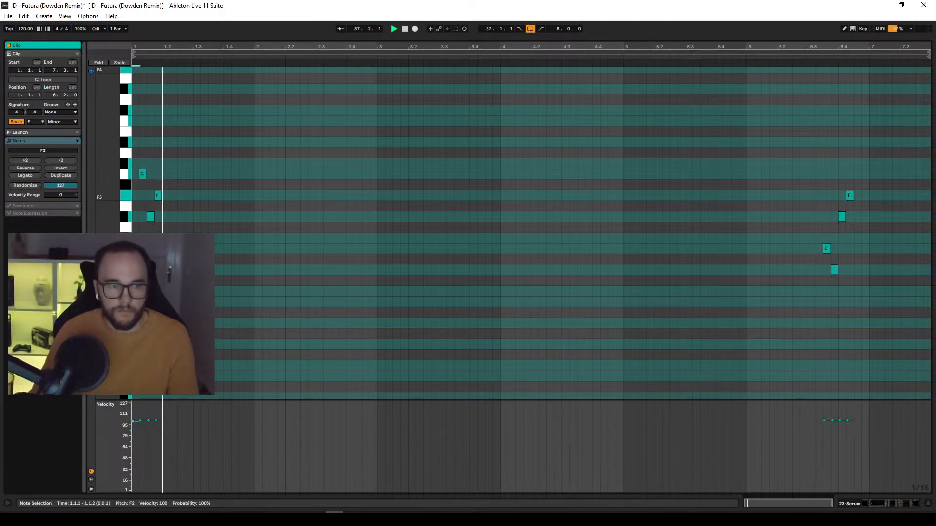
drag(139, 159, 168, 217)
key(Down)
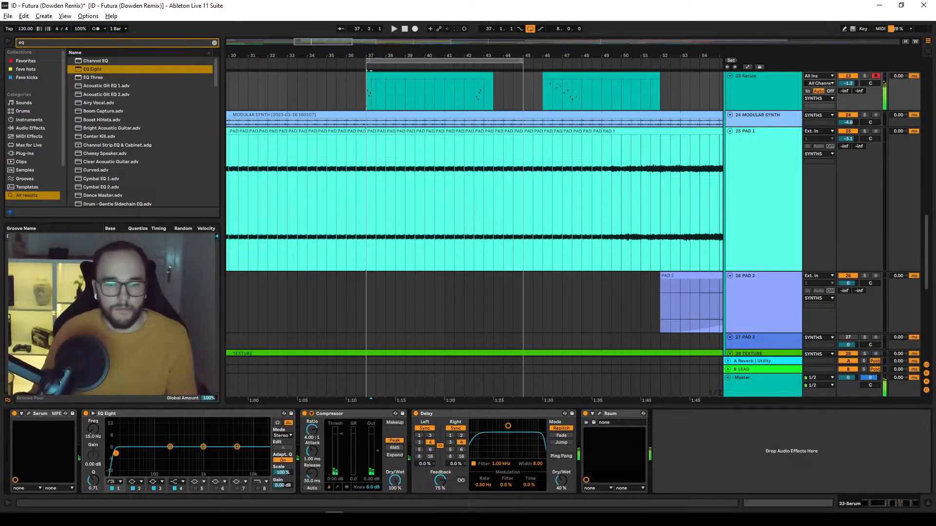
scroll(426, 170, up, 2)
key(space)
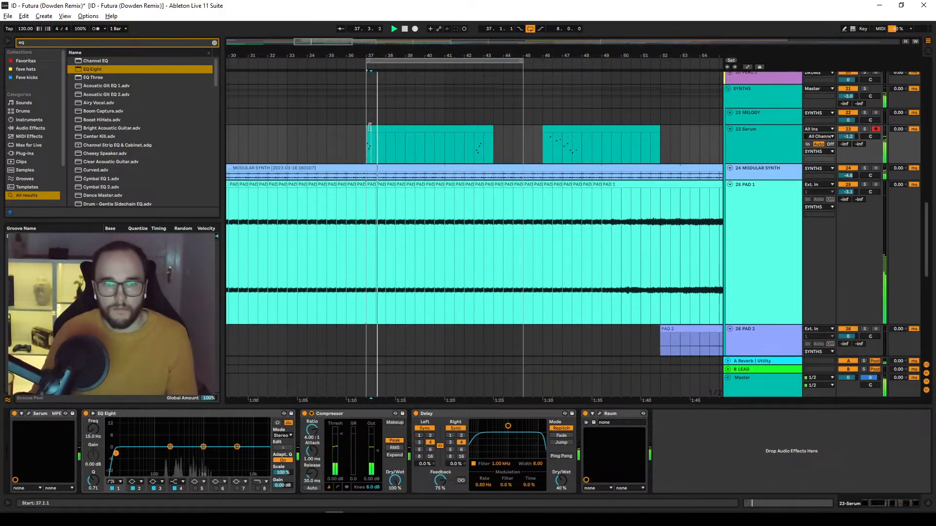
Transpose the four notes at the end of the Serum clip down two semitones, spanning Ab2 to Eb3.
double_click(387, 131)
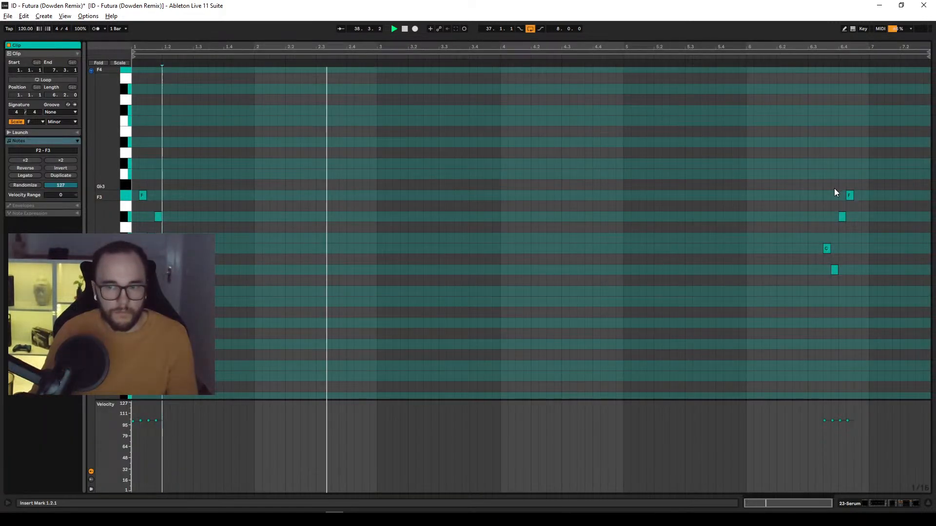
drag(814, 171, 870, 288)
key(Down)
key(Down)
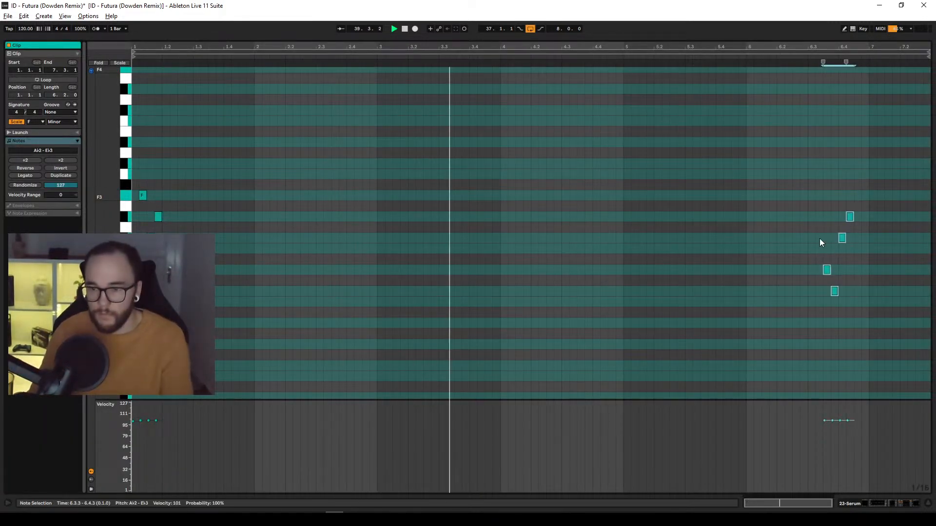
Move the last note of the Serum clip down to F2 at 6.4.3 and play the result.
click(811, 307)
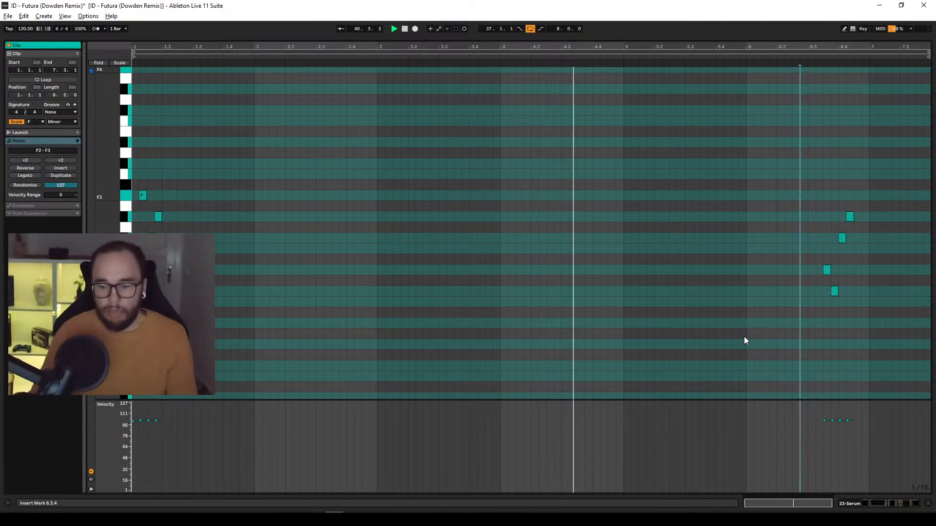
key(shift+Tab)
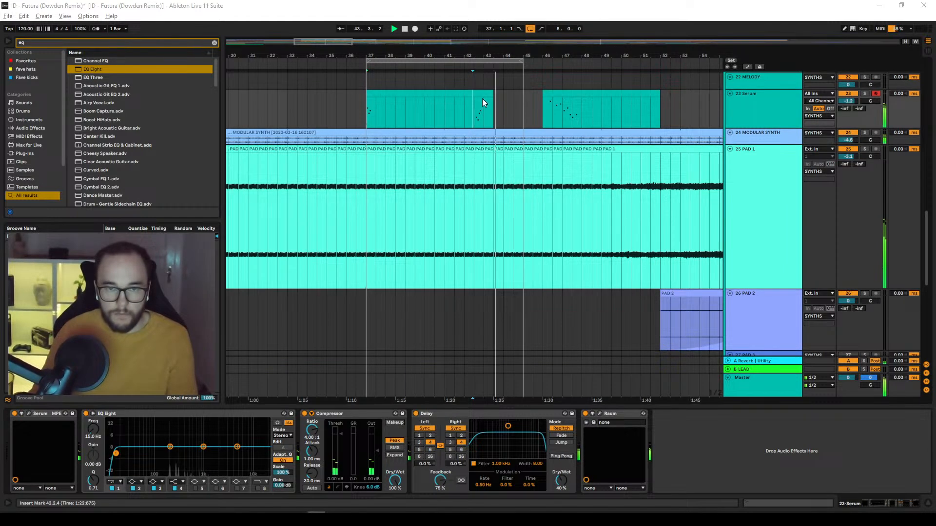
double_click(482, 98)
scroll(371, 189, up, 1)
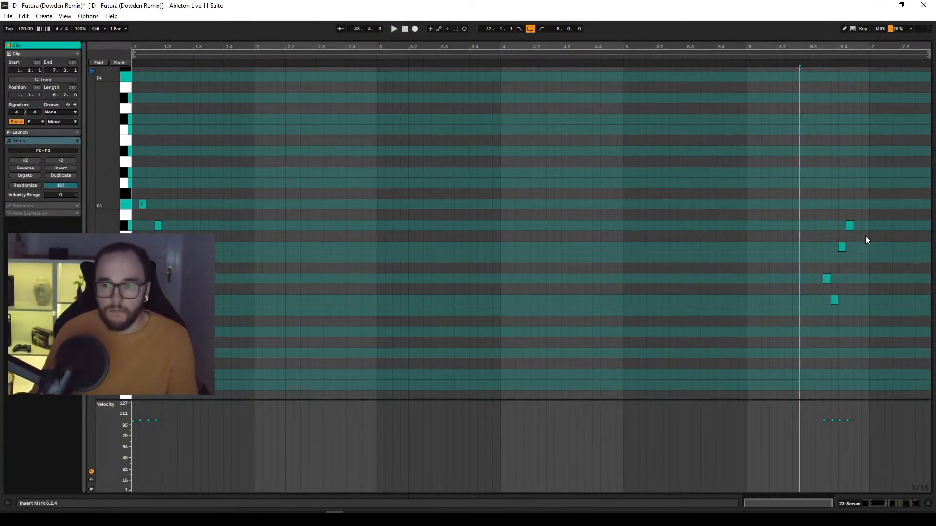
click(827, 279)
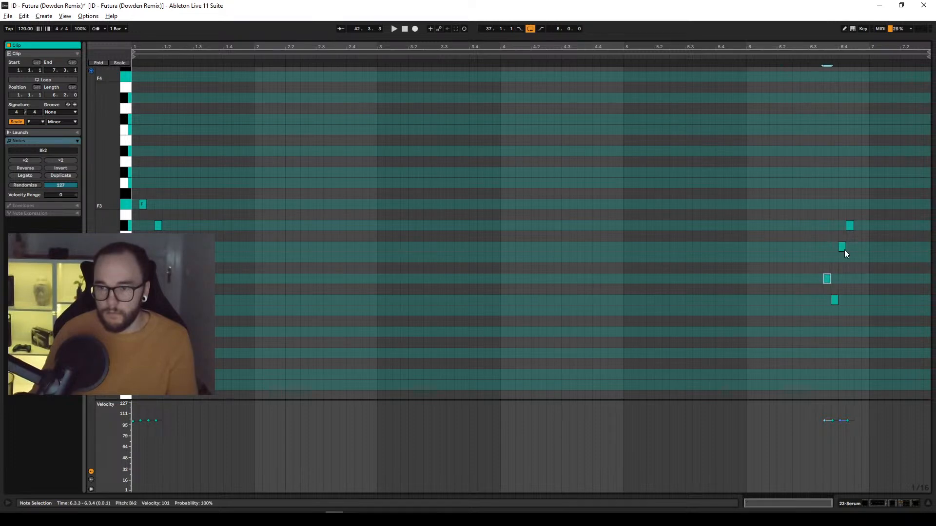
drag(852, 229, 857, 318)
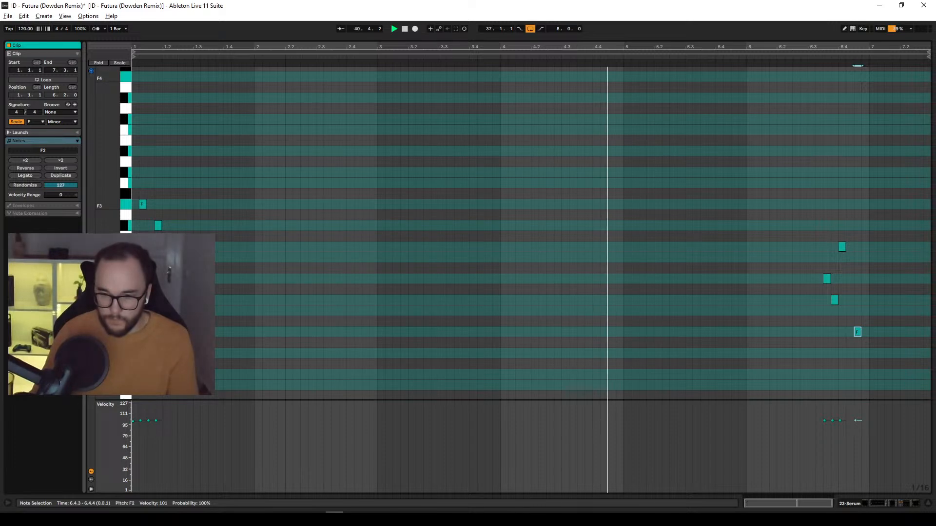
key(space)
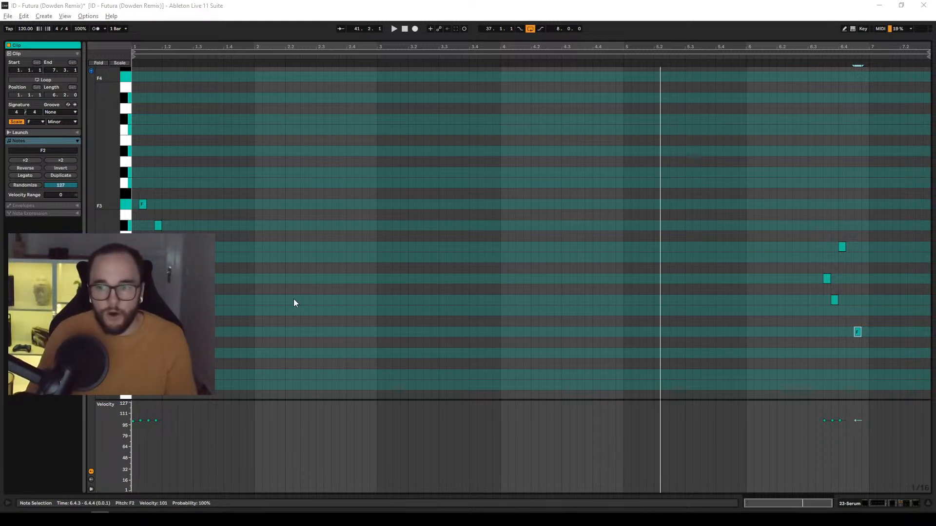
Play the Serum clip from its start to hear the opening phrase.
click(133, 183)
key(space)
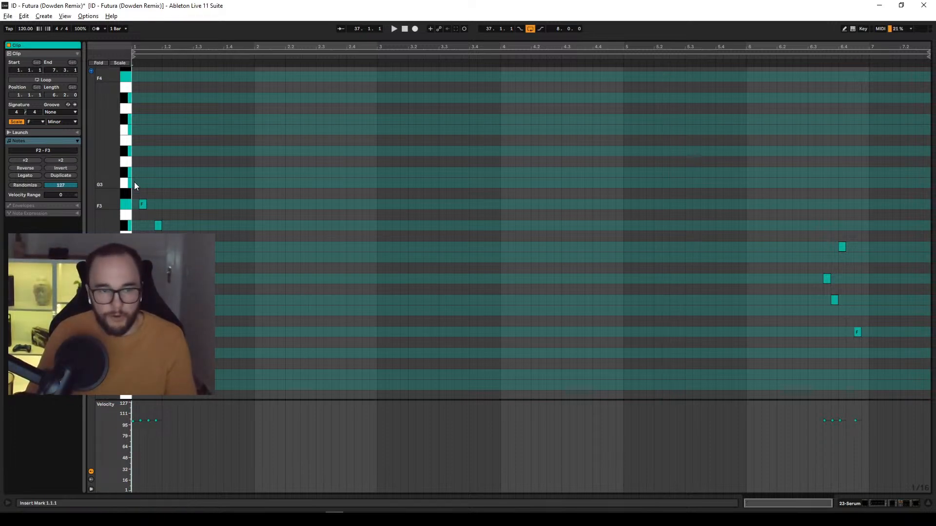
key(alt+Tab)
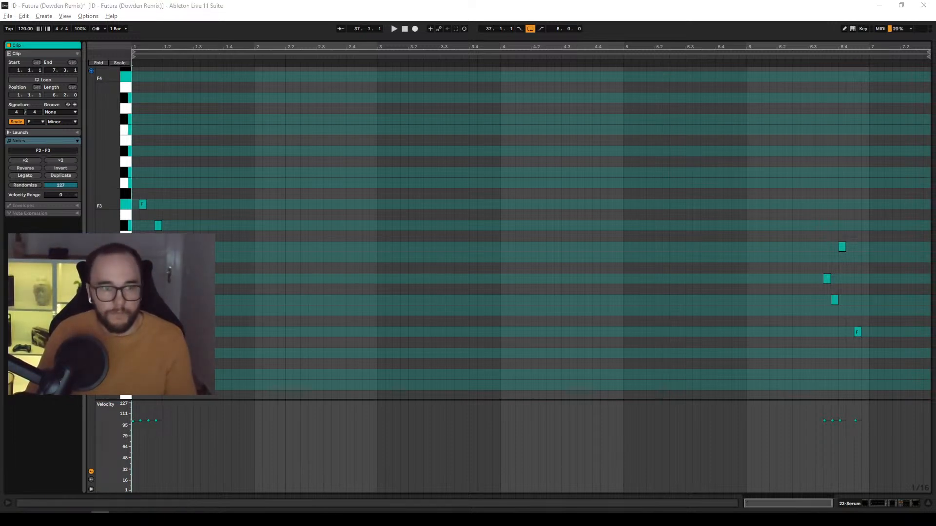
key(alt+Tab)
key(space)
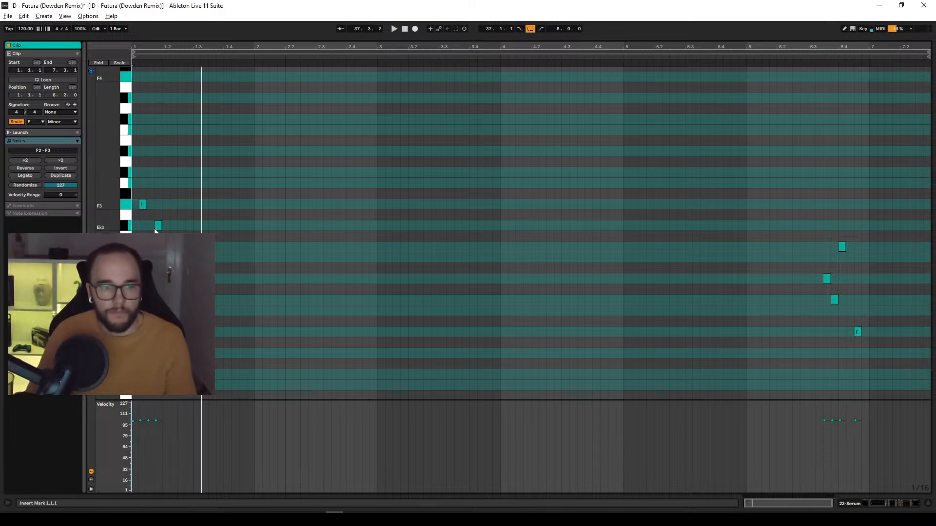
Lower the fourth note of the Serum clip's opening phrase to C3 and play from the clip start.
click(158, 226)
drag(158, 228, 158, 238)
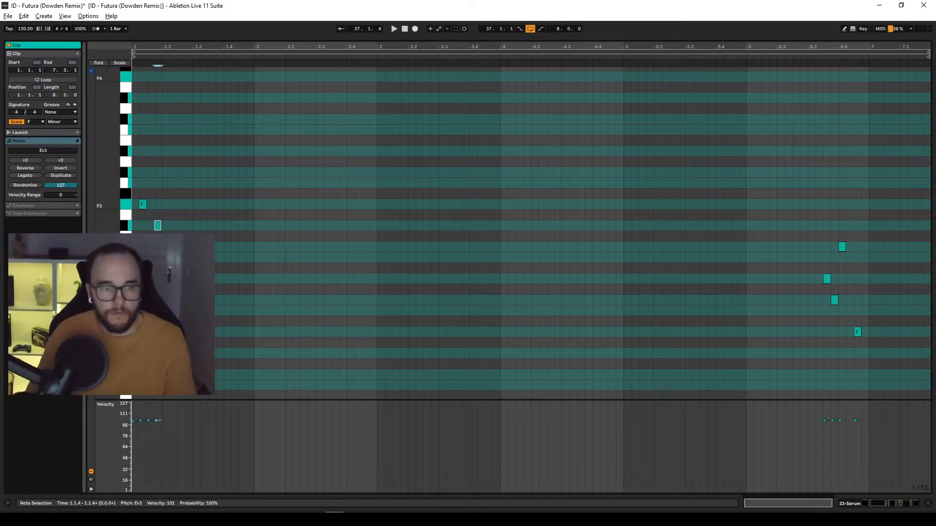
key(Down)
key(Down)
key(Down)
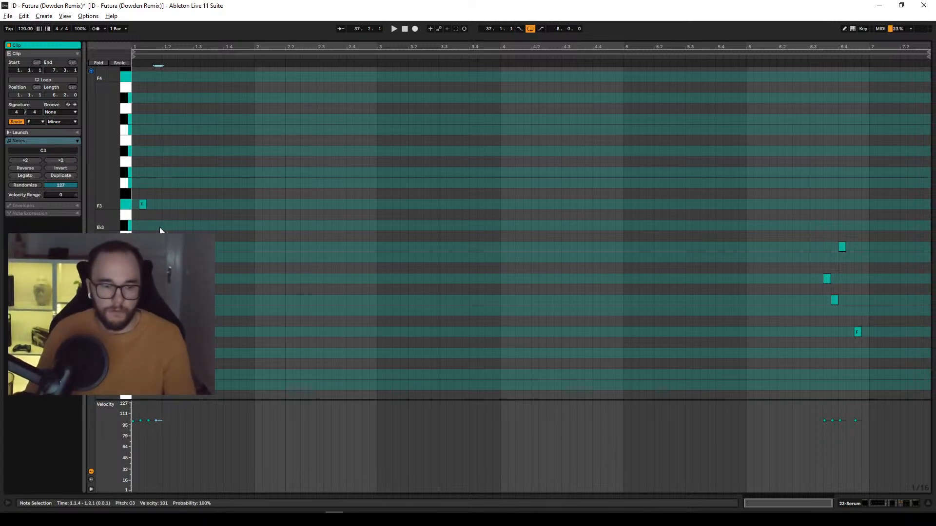
click(133, 184)
key(space)
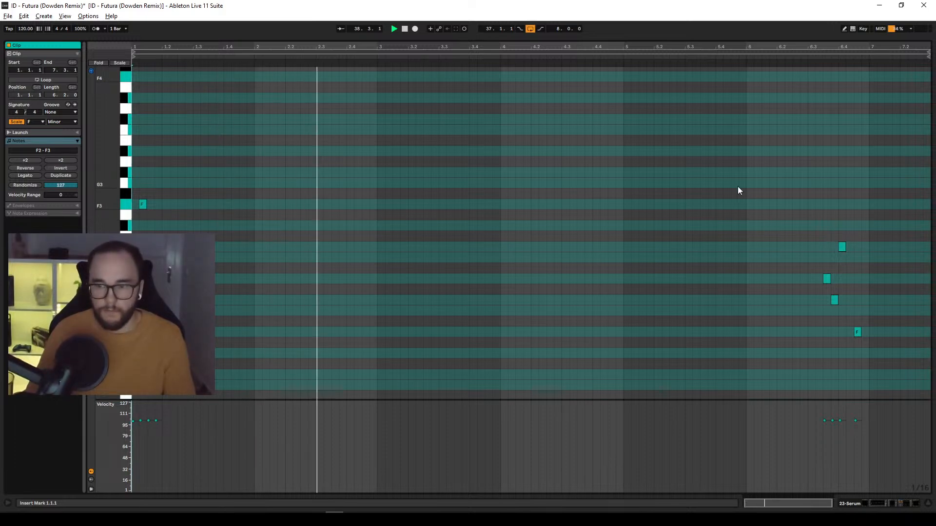
Delete the four notes at the end of the Serum clip and duplicate the opening four-note phrase to the clip's bar 5.
drag(738, 189, 864, 339)
key(Delete)
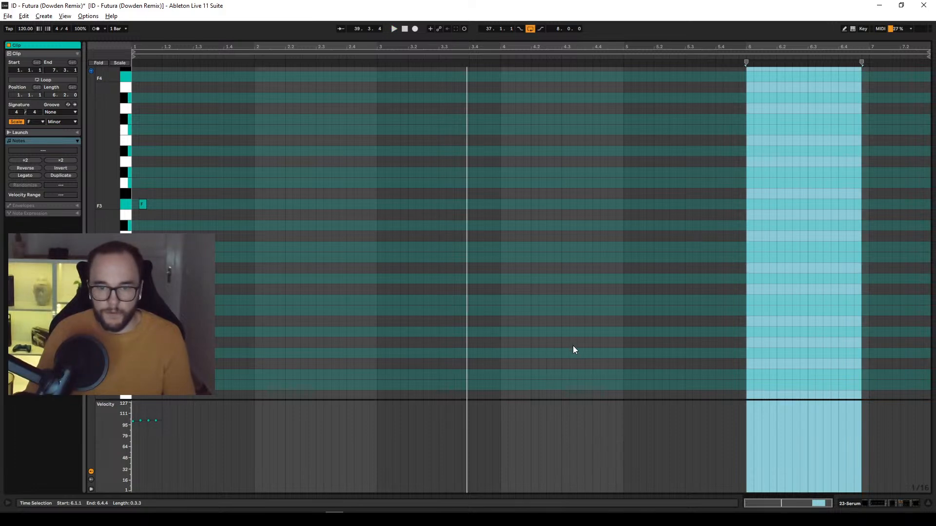
drag(616, 360, 89, 194)
key(ctrl+d)
key(shift+Tab)
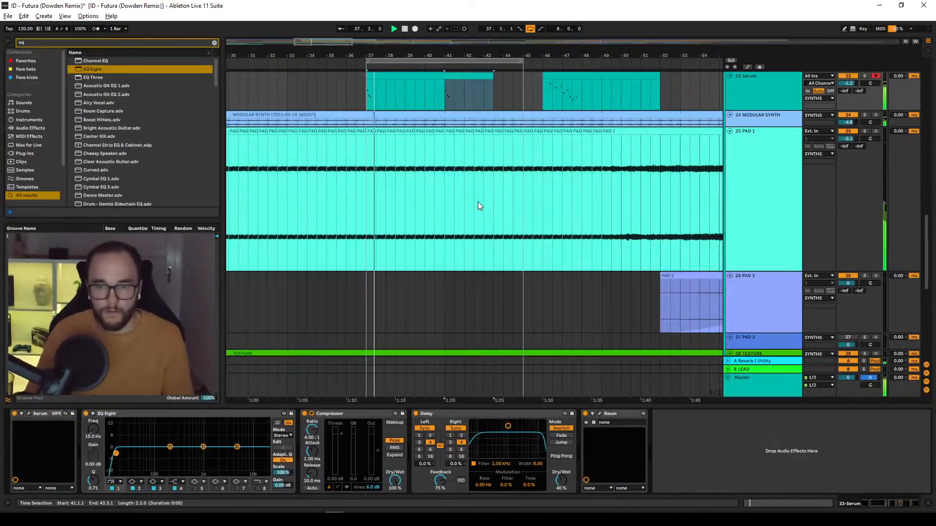
scroll(393, 159, up, 1)
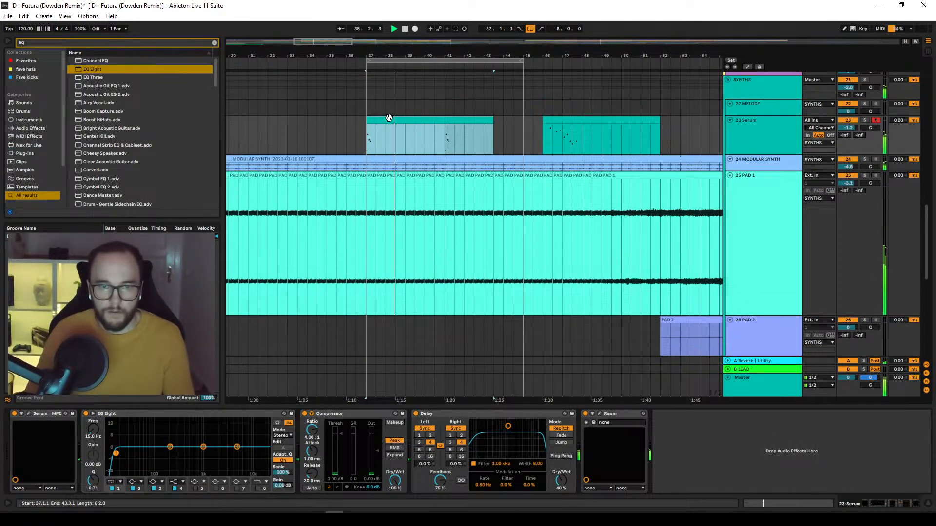
key(shift+Tab)
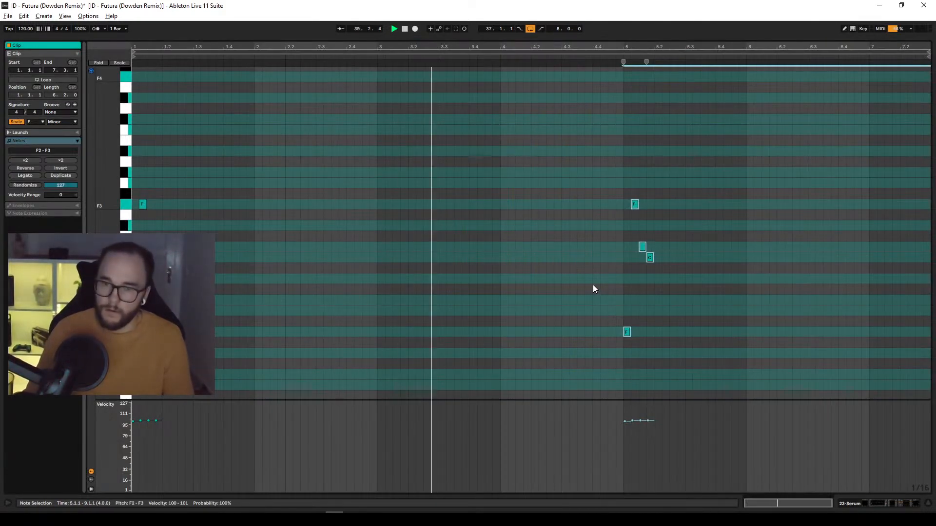
key(shift+Tab)
Delete the second Serum melody clip spanning bars 46 to 52 in the arrangement.
click(577, 274)
scroll(577, 274, up, 1)
scroll(577, 271, up, 2)
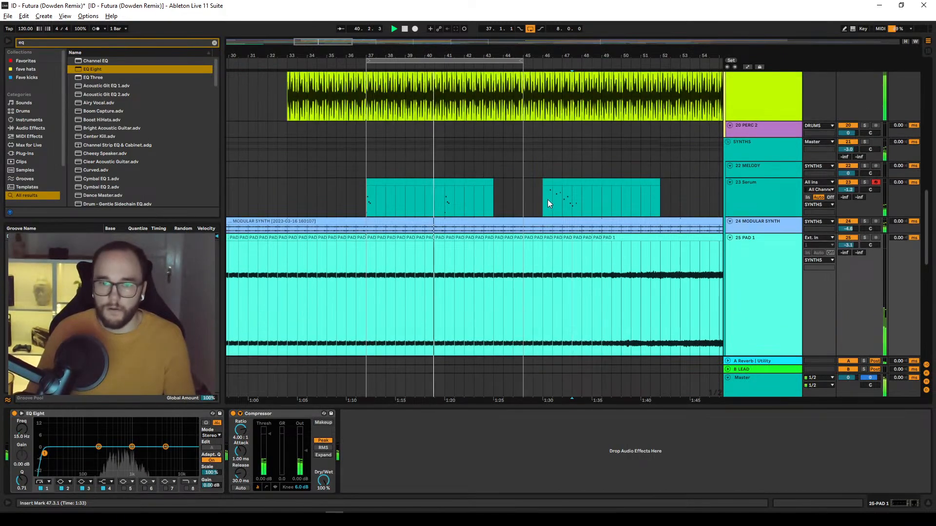
click(548, 200)
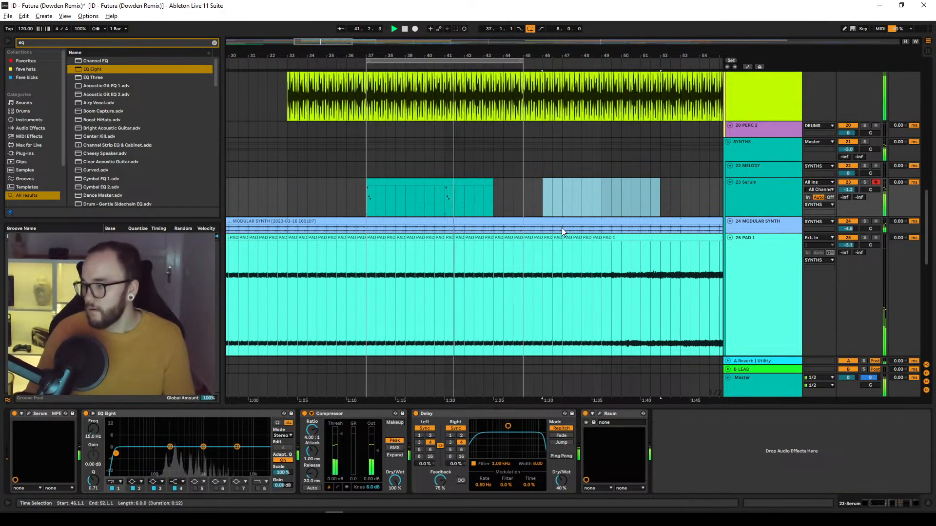
scroll(463, 243, up, 2)
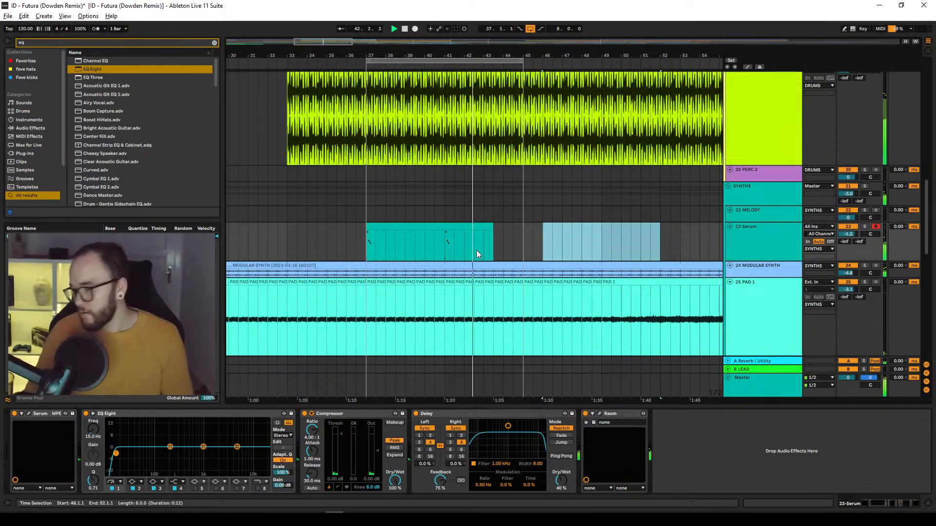
key(Delete)
Review the bass, drum and percussion tracks around bars 37 to 45 while the loop plays.
click(366, 213)
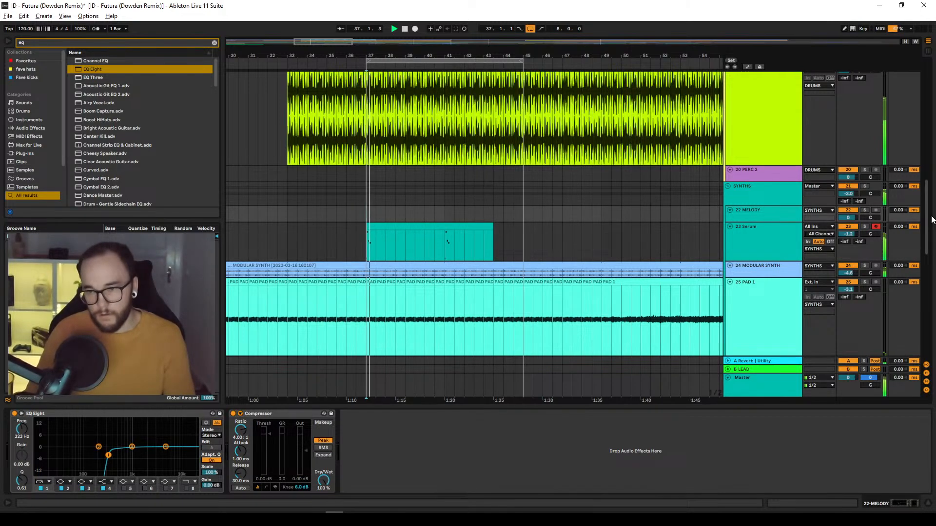
scroll(424, 144, up, 10)
click(424, 199)
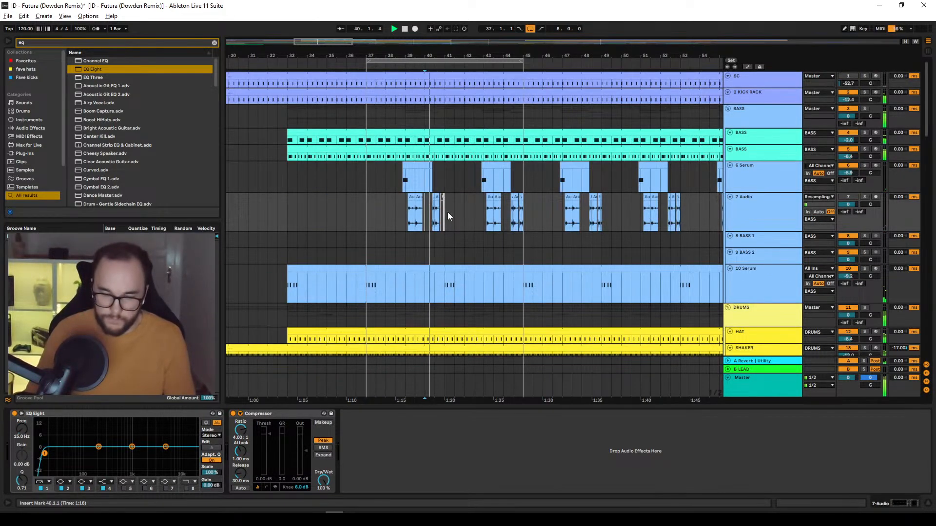
scroll(439, 215, down, 5)
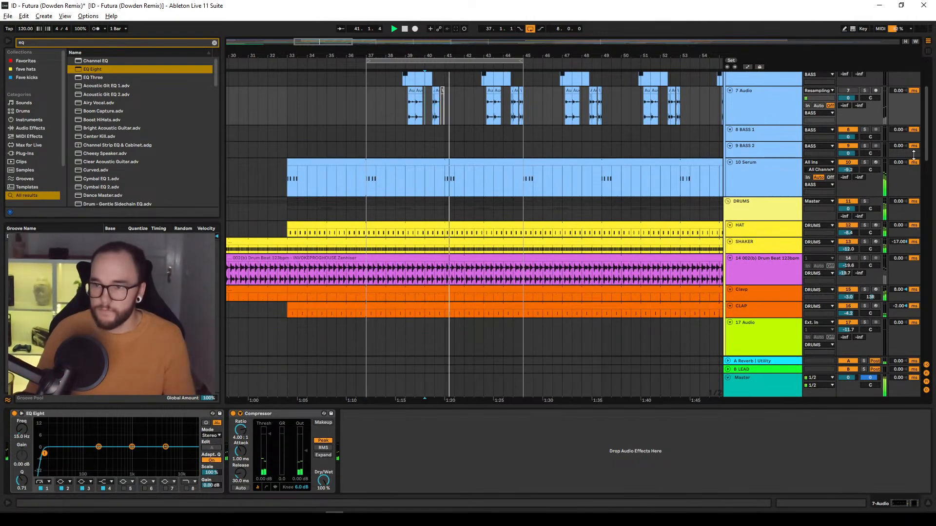
scroll(432, 157, up, 5)
scroll(445, 244, down, 13)
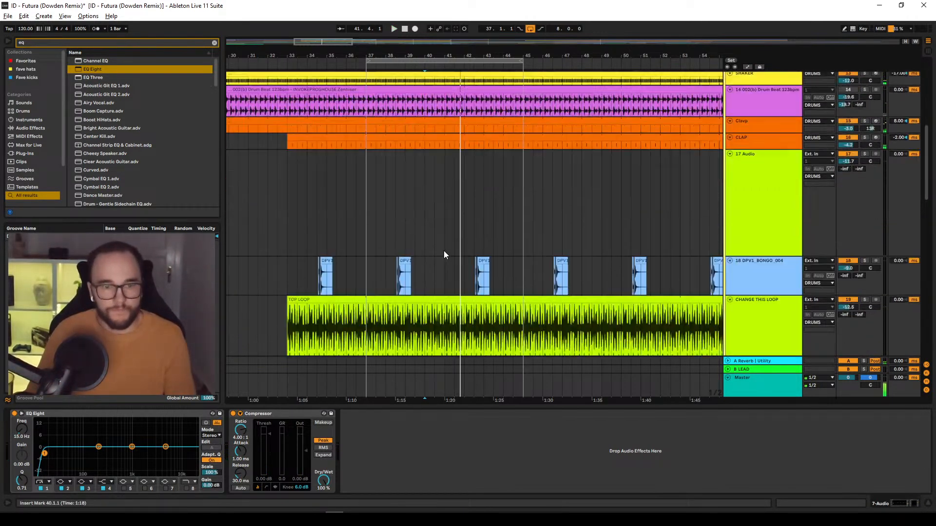
scroll(446, 254, down, 11)
Deactivate the MELODY track and audition the loop around bars 37 to 41.
click(832, 172)
click(848, 172)
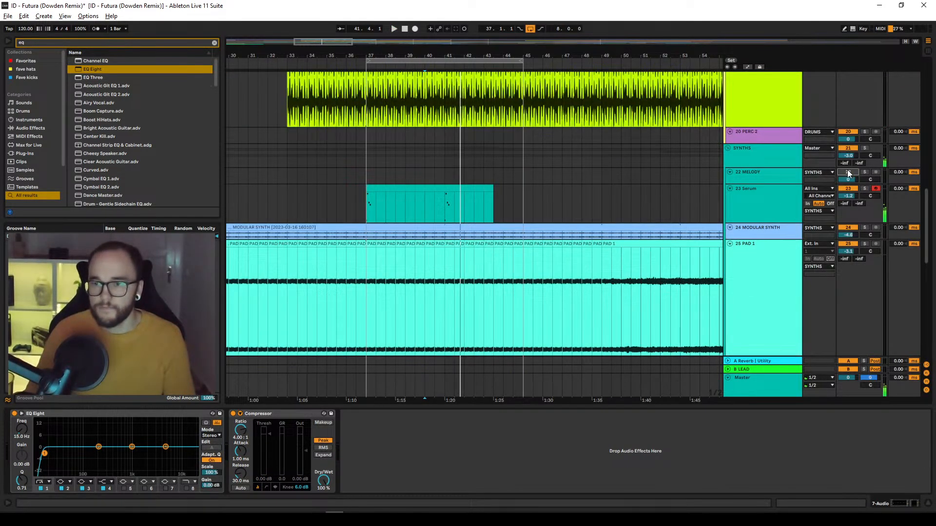
key(space)
scroll(365, 129, up, 15)
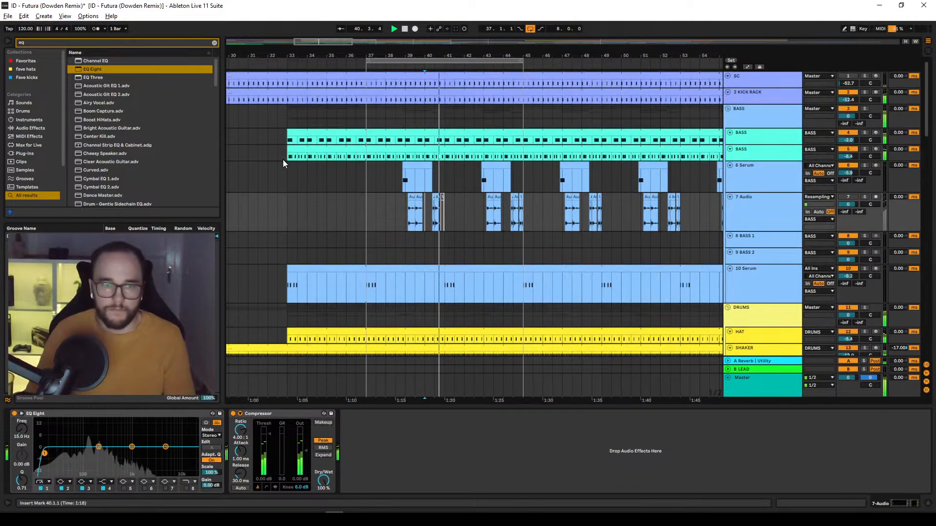
click(367, 125)
key(space)
scroll(472, 258, down, 10)
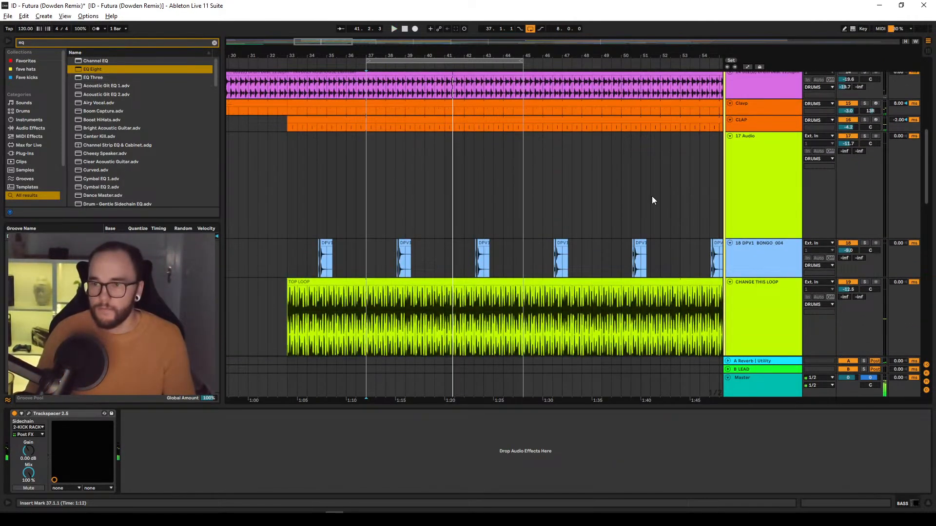
scroll(653, 200, down, 8)
click(853, 208)
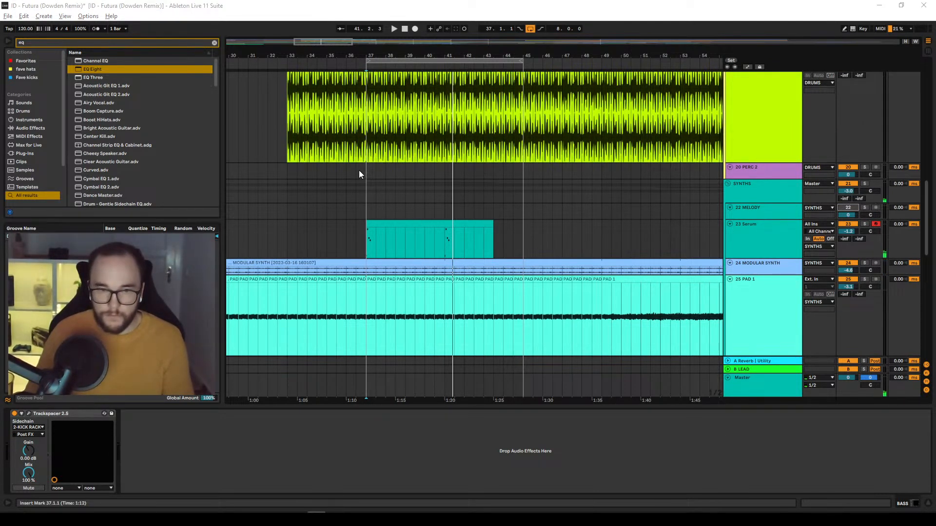
Play the Serum melody from bar 37 and look through the synth, pad, texture and FX tracks.
click(367, 235)
key(space)
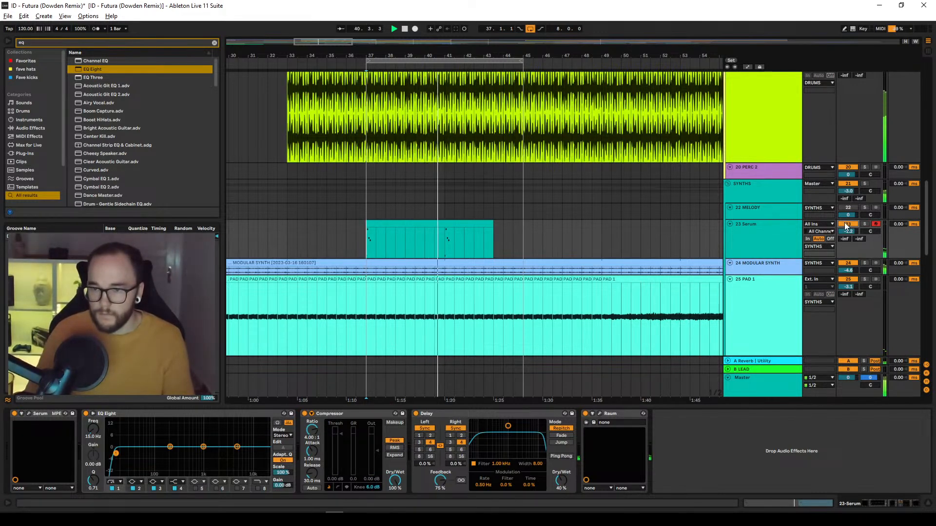
scroll(925, 242, down, 5)
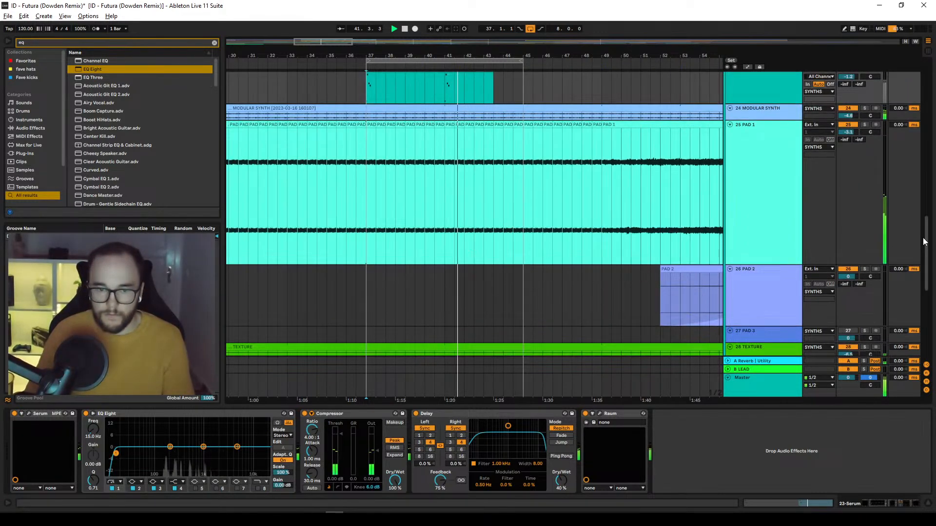
drag(925, 242, 922, 293)
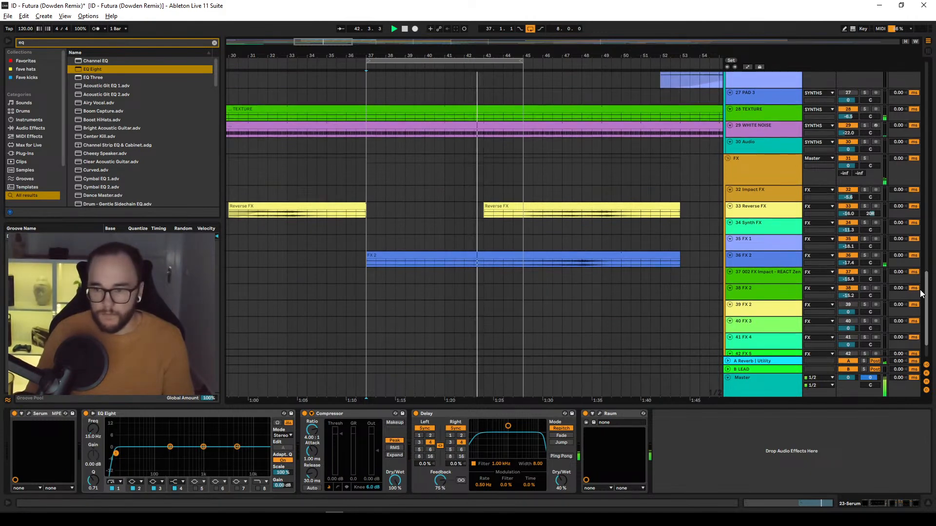
scroll(546, 168, up, 15)
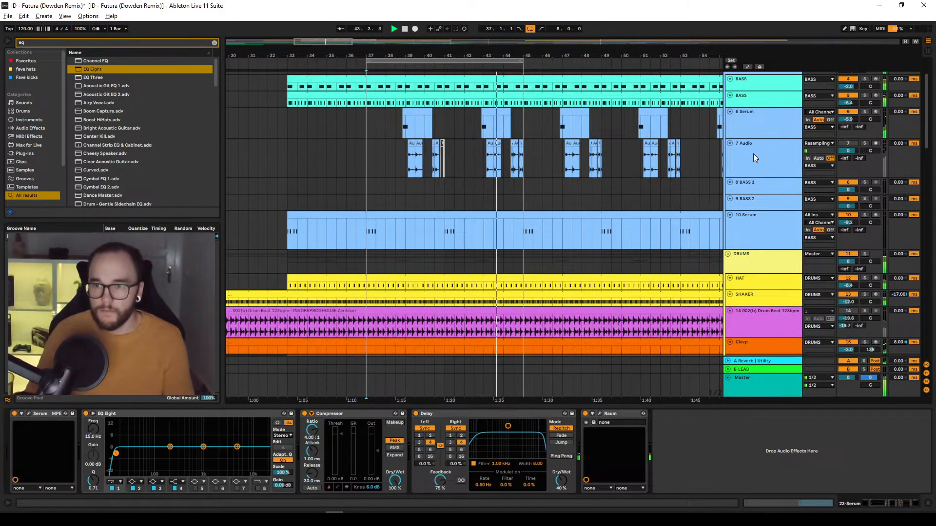
Save the Live set and place the insert marker at bar 37 on the 7 Audio track.
click(463, 147)
key(ctrl+s)
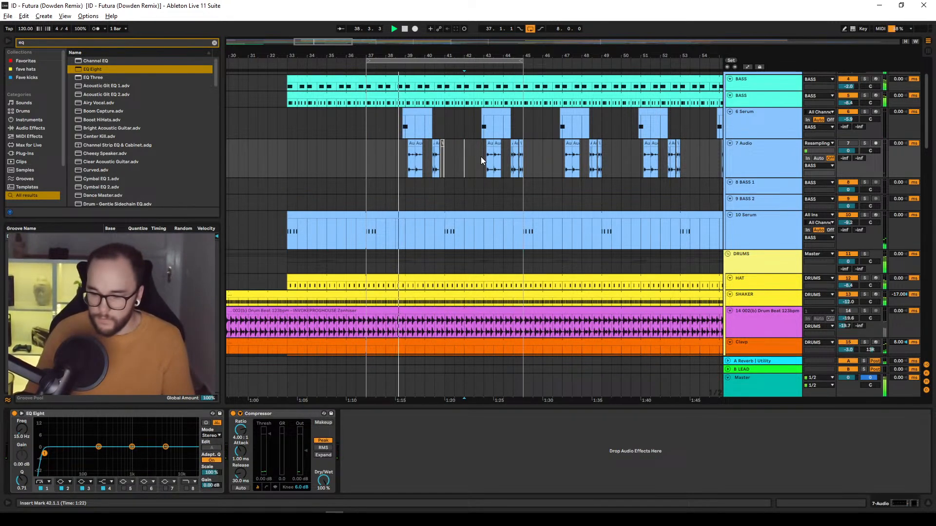
click(365, 166)
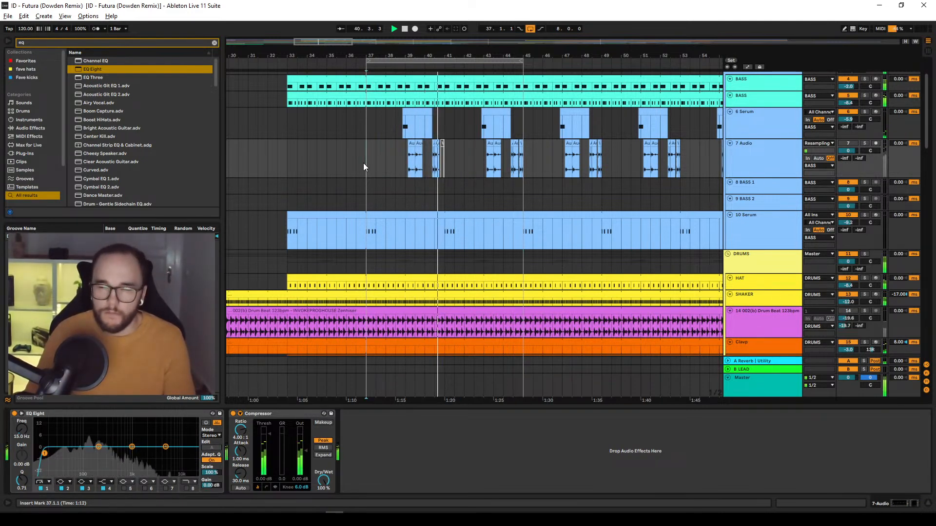
scroll(516, 205, down, 1)
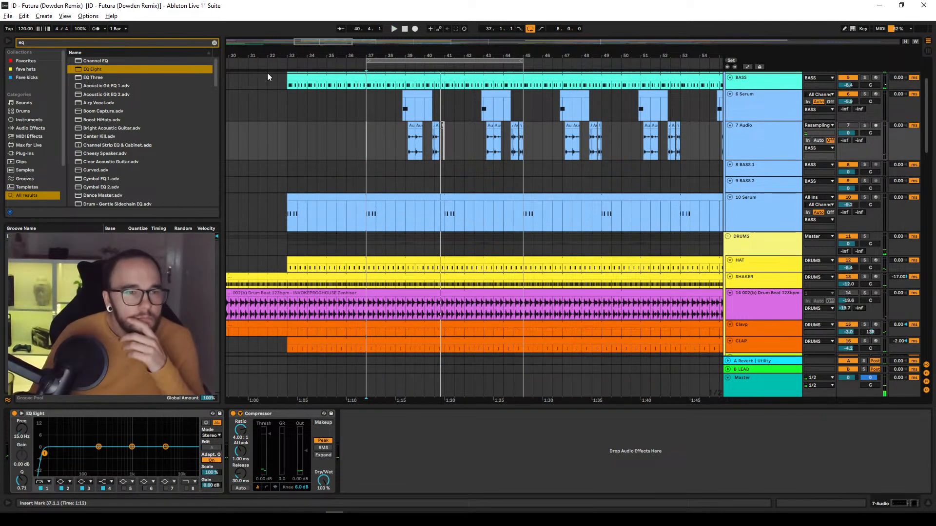
drag(216, 74, 215, 136)
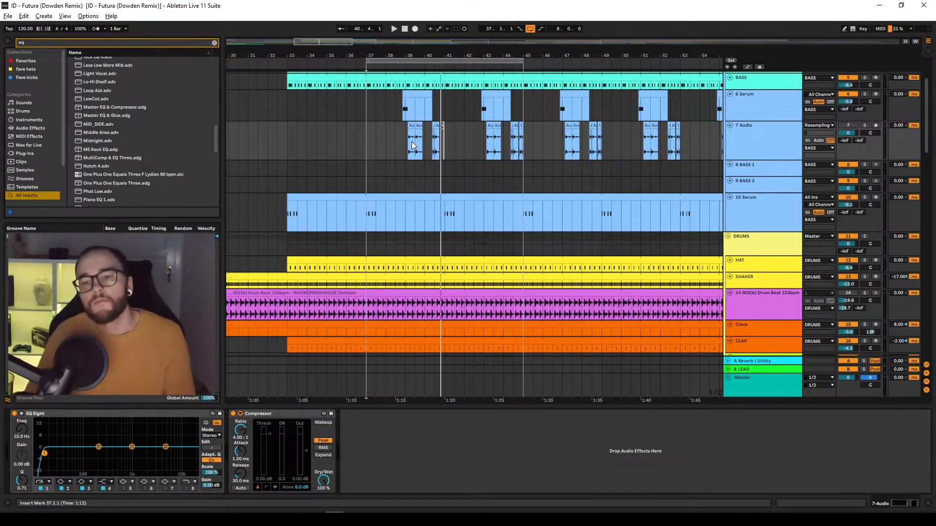
Start playback from bar 37 and move the PAD 2 audio clip earlier so it starts at bar 27.
key(space)
scroll(417, 163, down, 3)
scroll(428, 168, down, 4)
scroll(419, 173, down, 6)
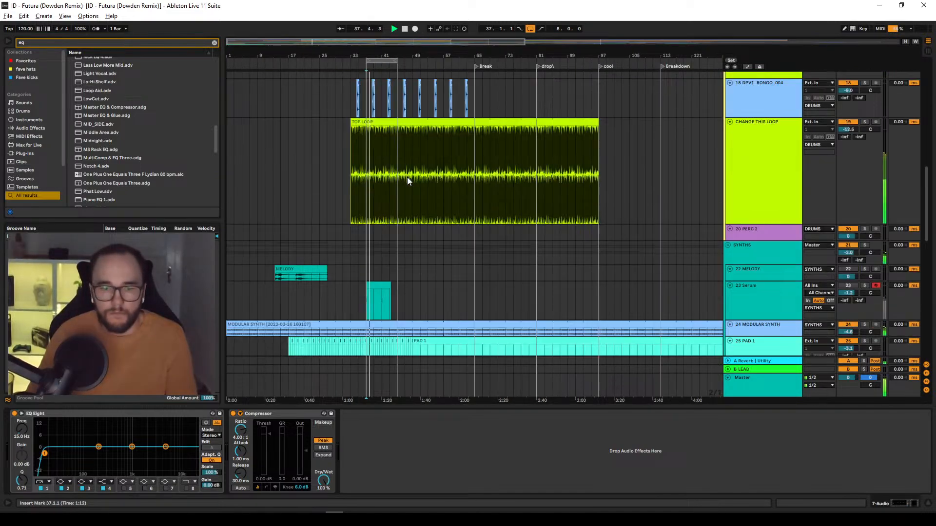
scroll(407, 177, down, 6)
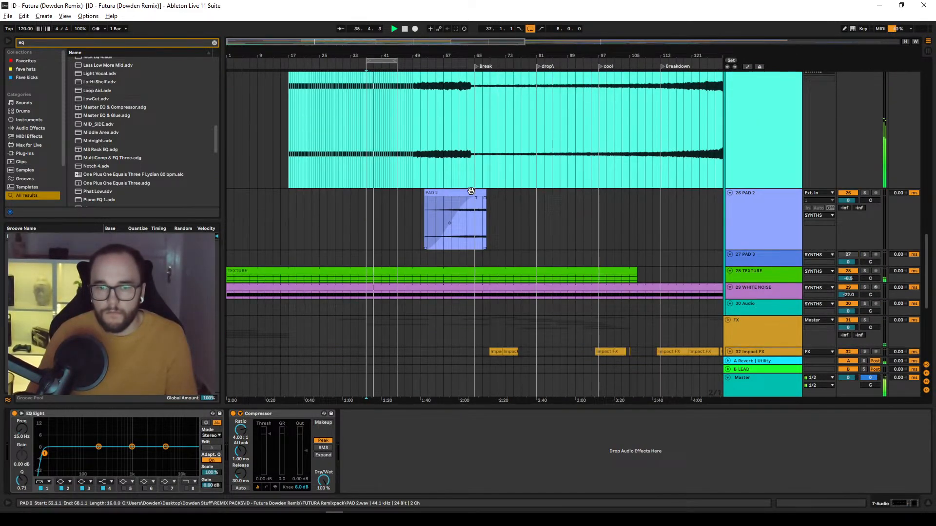
drag(471, 191, 394, 195)
scroll(405, 200, down, 2)
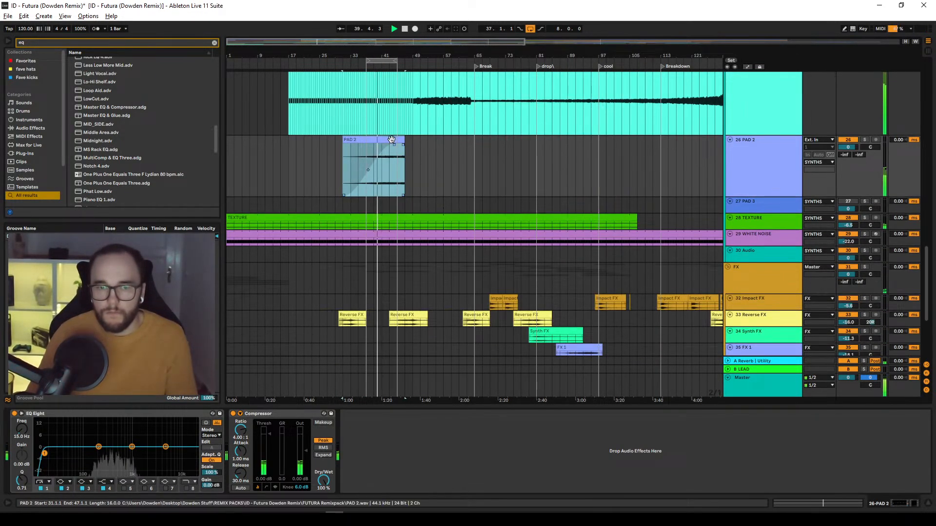
drag(391, 139, 375, 140)
Move the FX 5 clip from the start of the arrangement to bar 41, activate its track and lower its volume to -12.8 dB.
scroll(417, 192, down, 2)
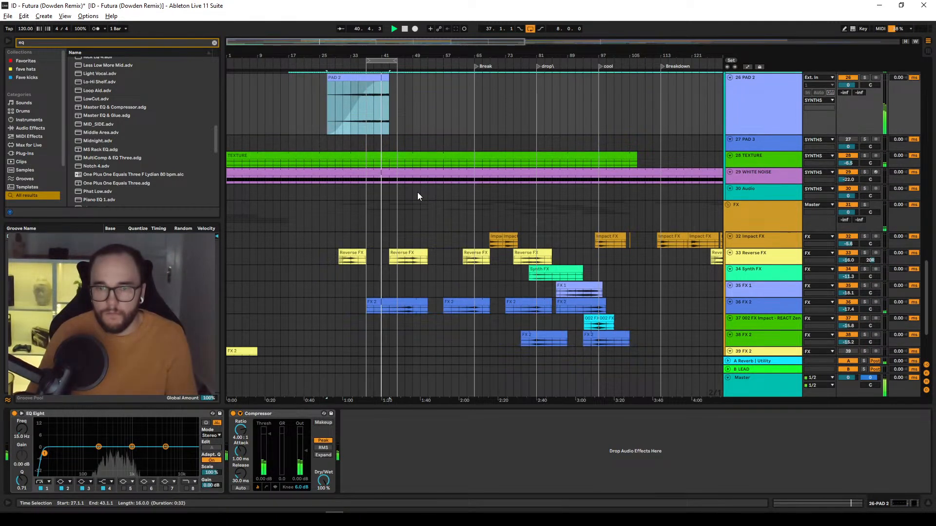
scroll(417, 192, down, 2)
key(w)
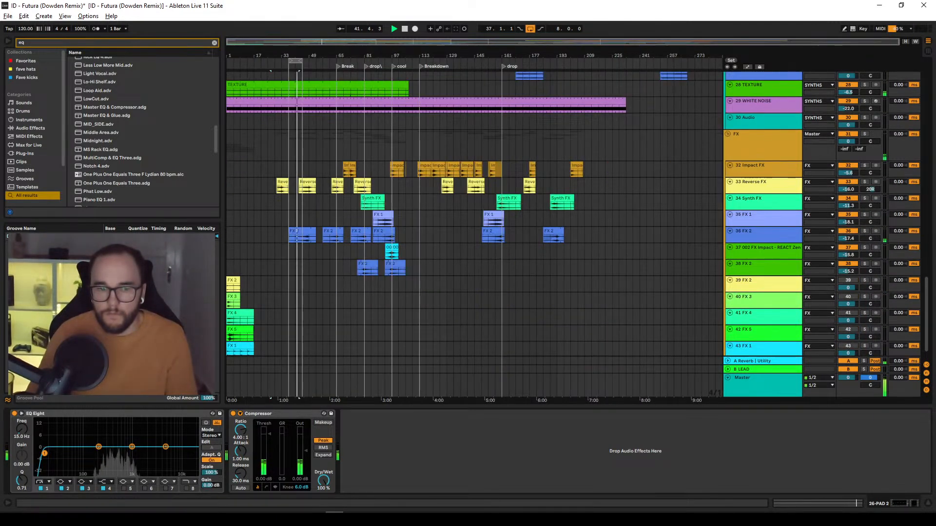
drag(238, 331, 308, 331)
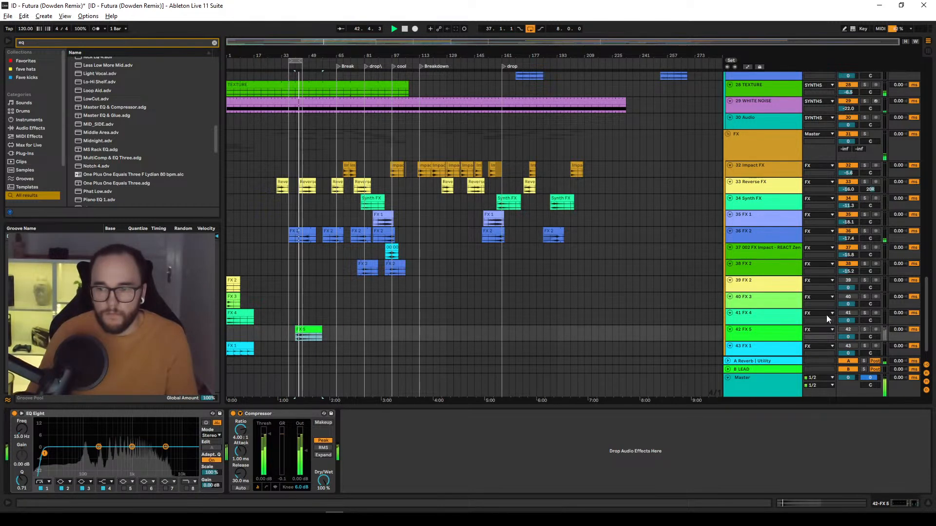
drag(848, 337, 848, 336)
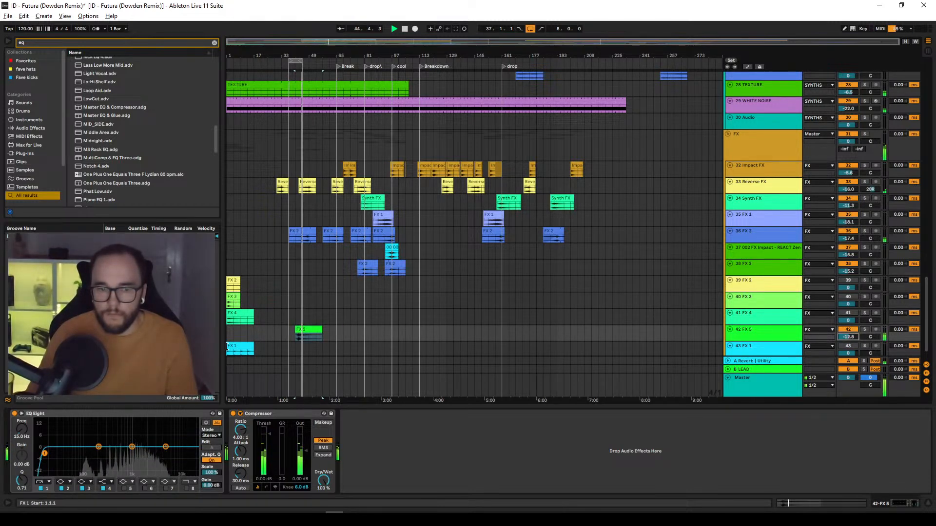
Try the FX 1 clip from track 43 near bar 39 with its track activated, undo the change and stop playback.
drag(227, 347, 297, 346)
scroll(291, 356, up, 7)
scroll(294, 297, down, 1)
scroll(294, 298, down, 7)
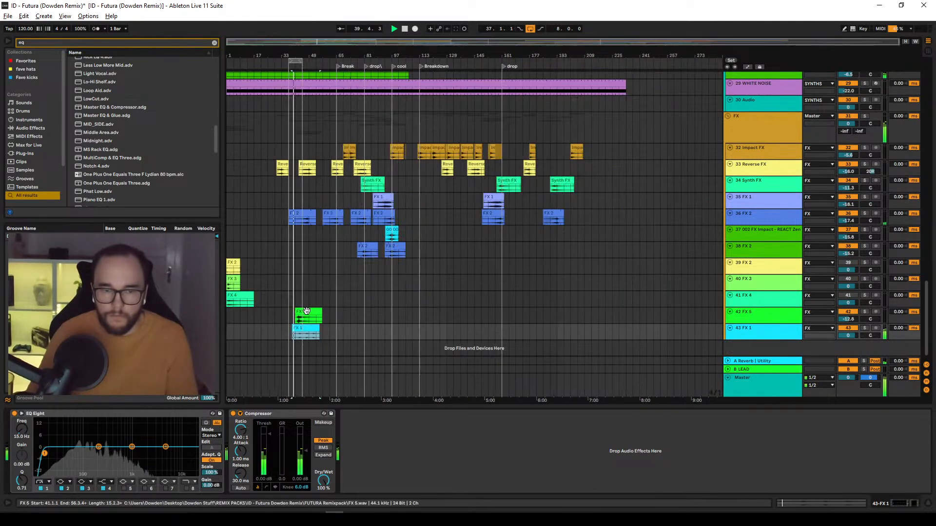
click(848, 328)
key(ctrl+z)
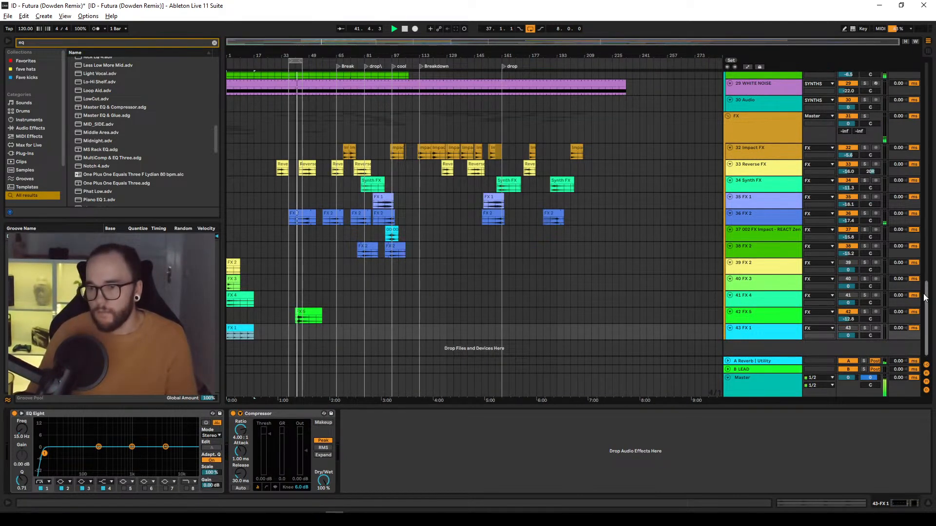
click(293, 136)
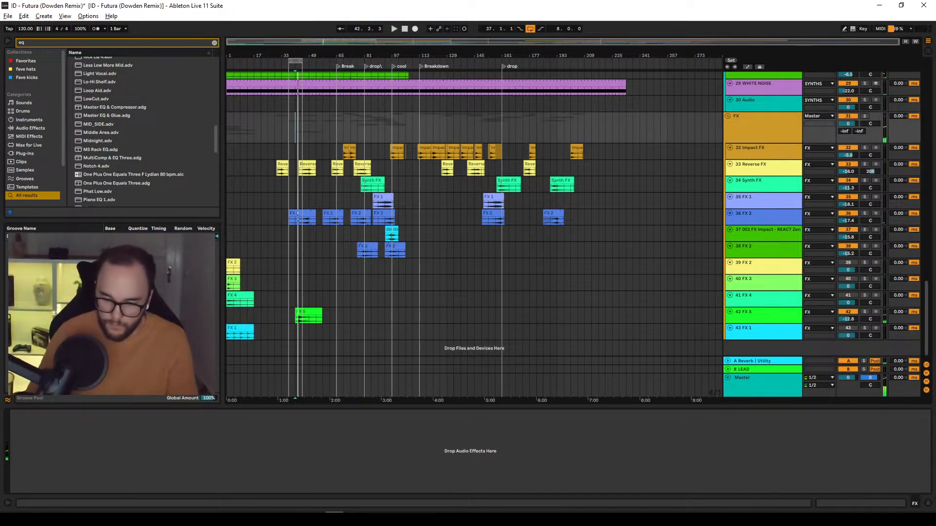